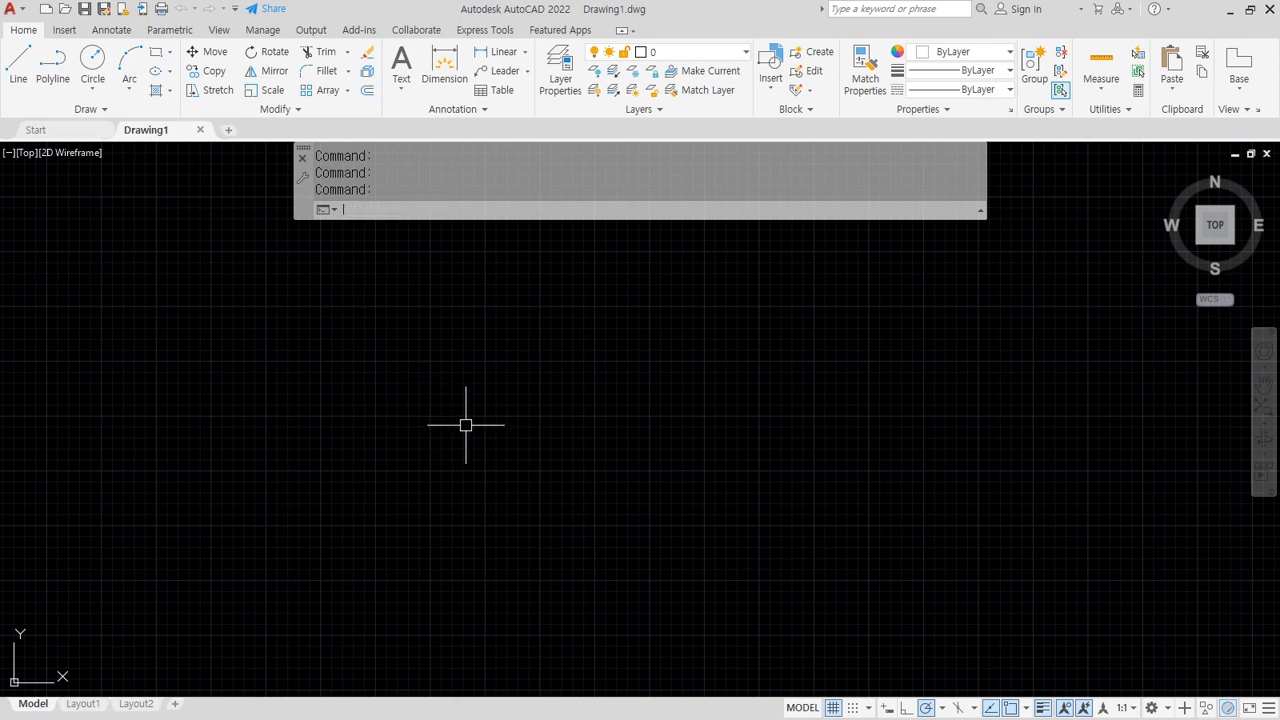
Draw a single diagonal line rising from lower left to upper right near the middle of the drawing area
{"action": "key", "text": "Return"}
{"action": "left_click", "coordinate": [411, 475]}
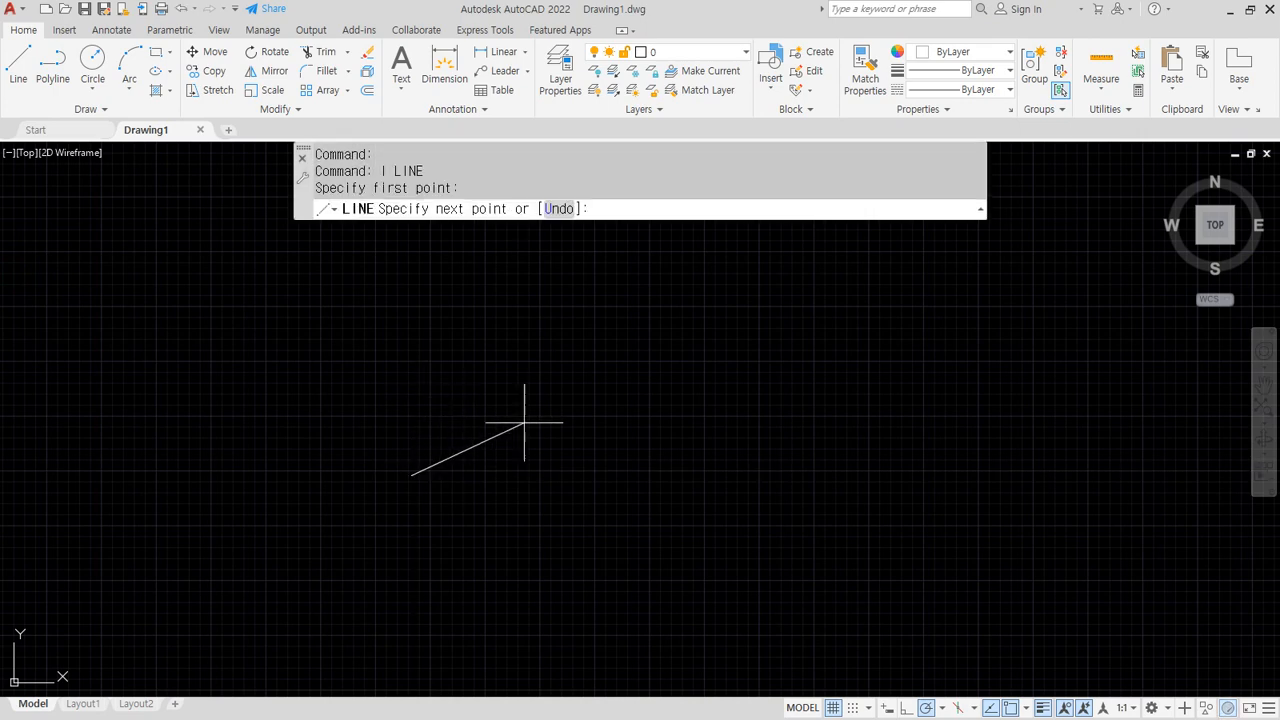
{"action": "left_click", "coordinate": [599, 392]}
{"action": "key", "text": "Return"}
{"action": "scroll", "coordinate": [466, 447], "scroll_direction": "up", "scroll_amount": 2}
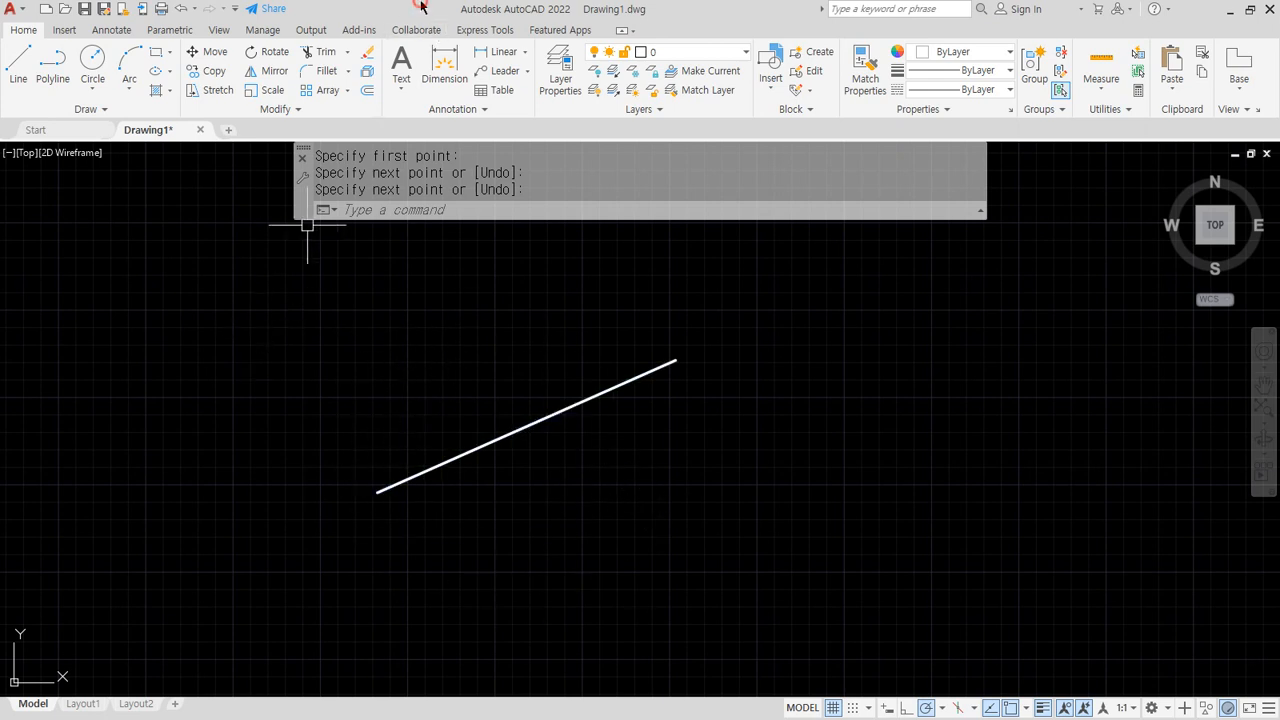
Start the Rotate command for the diagonal line
{"action": "type", "text": "ro"}
{"action": "key", "text": "Return"}
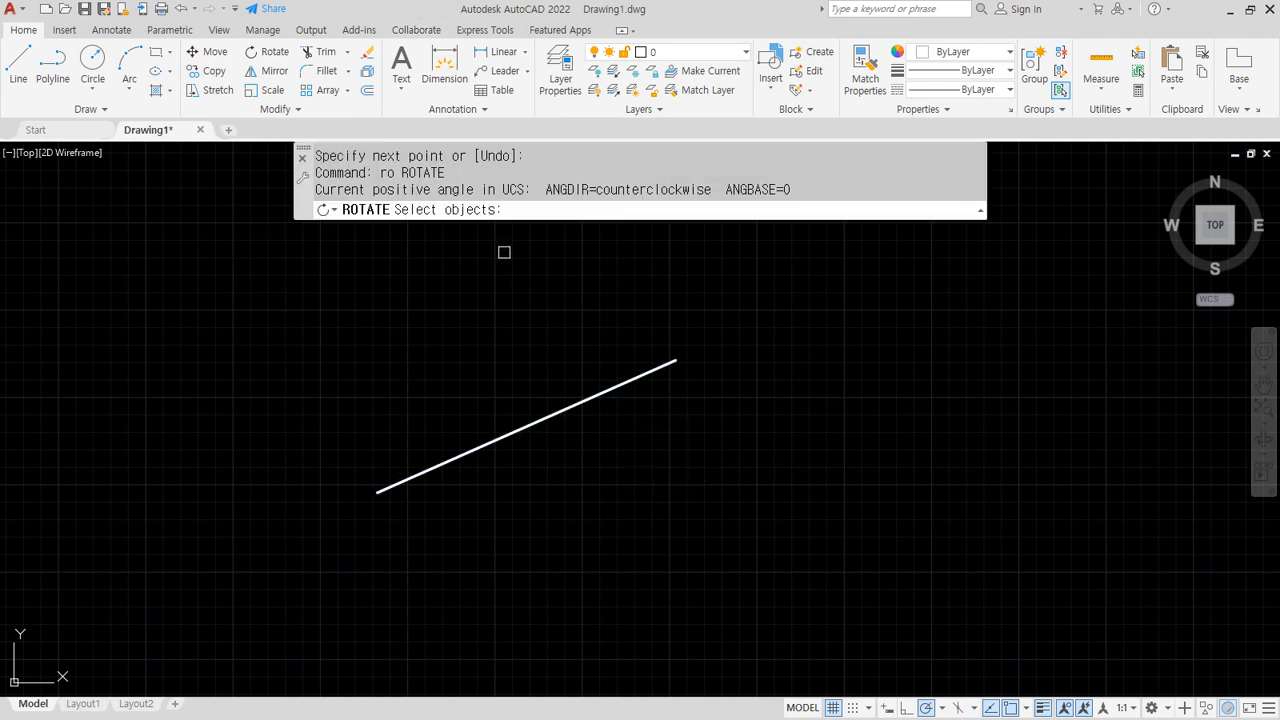
{"action": "mouse_move", "coordinate": [492, 218]}
{"action": "left_mouse_down"}
{"action": "mouse_move", "coordinate": [386, 209]}
{"action": "mouse_move", "coordinate": [515, 222]}
{"action": "left_mouse_up"}
{"action": "left_click_drag", "start_coordinate": [327, 198], "coordinate": [828, 200]}
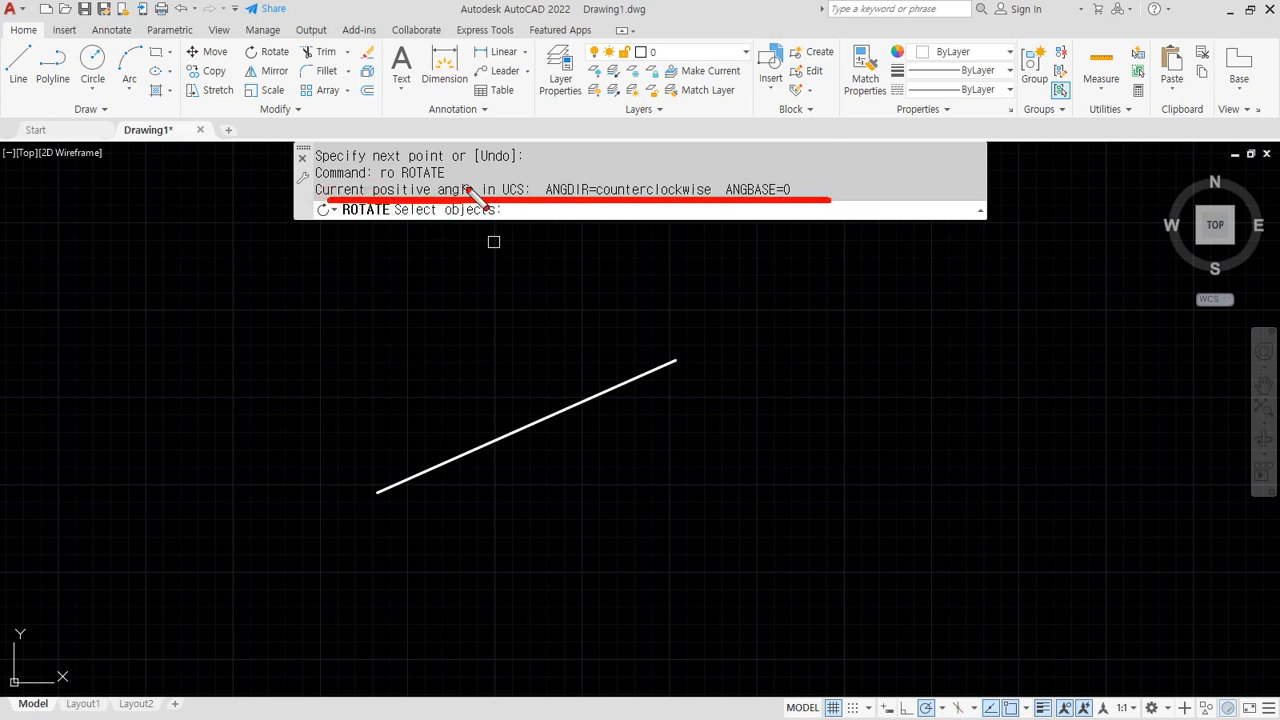
{"action": "left_click_drag", "start_coordinate": [597, 205], "coordinate": [705, 205]}
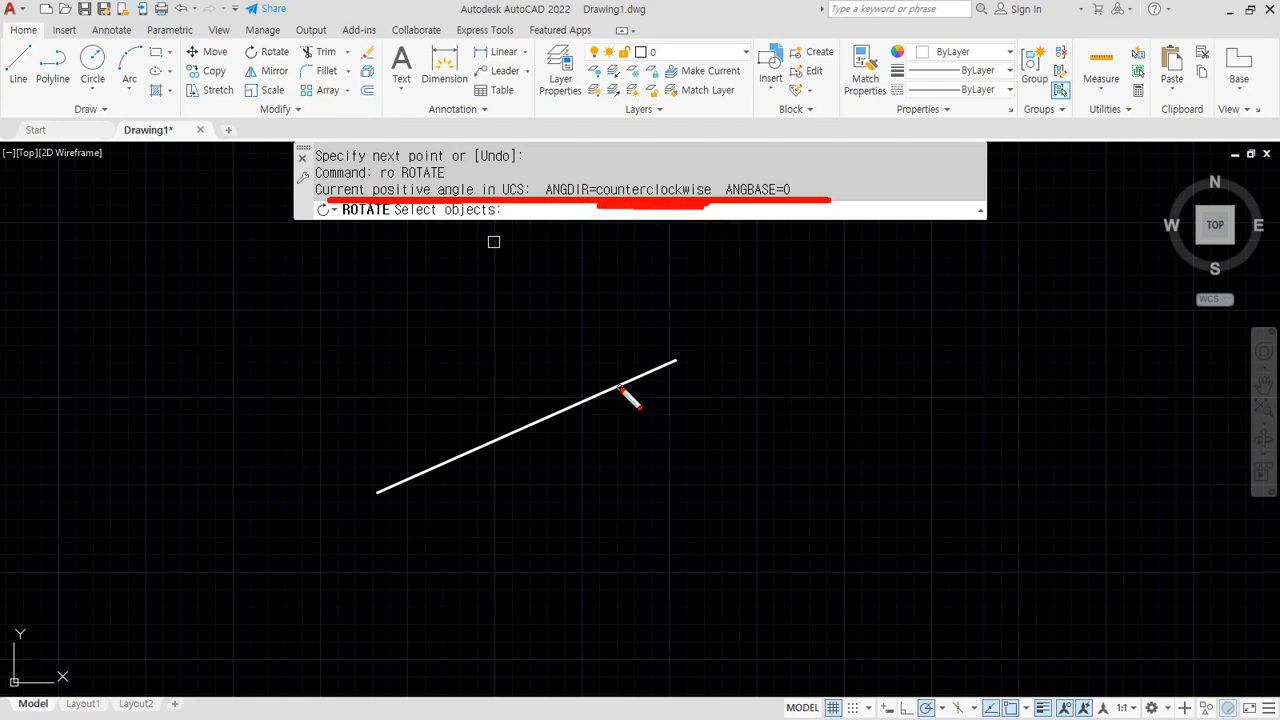
{"action": "mouse_move", "coordinate": [504, 412]}
{"action": "left_mouse_down"}
{"action": "mouse_move", "coordinate": [429, 332]}
{"action": "mouse_move", "coordinate": [340, 300]}
{"action": "mouse_move", "coordinate": [332, 330]}
{"action": "left_mouse_up"}
{"action": "mouse_move", "coordinate": [148, 285]}
{"action": "left_mouse_down"}
{"action": "mouse_move", "coordinate": [195, 279]}
{"action": "mouse_move", "coordinate": [168, 318]}
{"action": "left_mouse_up"}
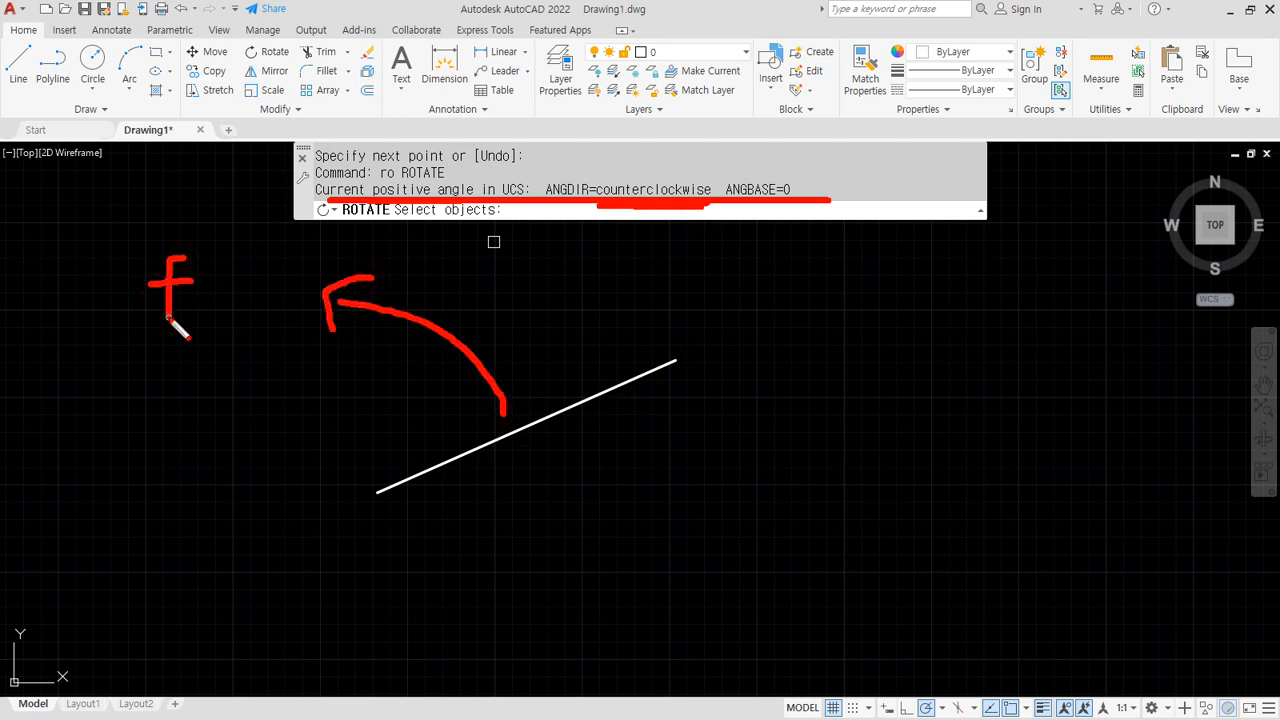
{"action": "left_click_drag", "start_coordinate": [602, 420], "coordinate": [645, 548]}
{"action": "left_click_drag", "start_coordinate": [620, 522], "coordinate": [685, 540]}
{"action": "left_click_drag", "start_coordinate": [690, 615], "coordinate": [626, 625]}
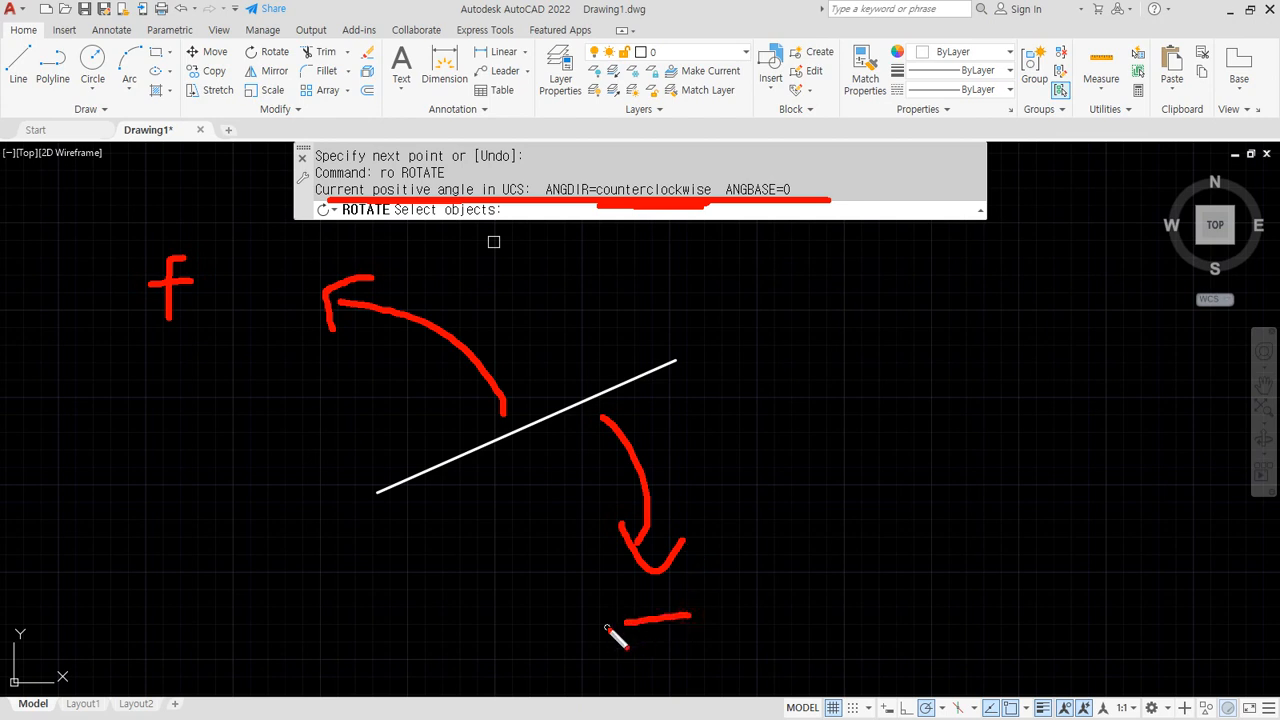
{"action": "mouse_move", "coordinate": [666, 420]}
{"action": "left_mouse_down"}
{"action": "mouse_move", "coordinate": [712, 525]}
{"action": "mouse_move", "coordinate": [722, 531]}
{"action": "mouse_move", "coordinate": [736, 502]}
{"action": "left_mouse_up"}
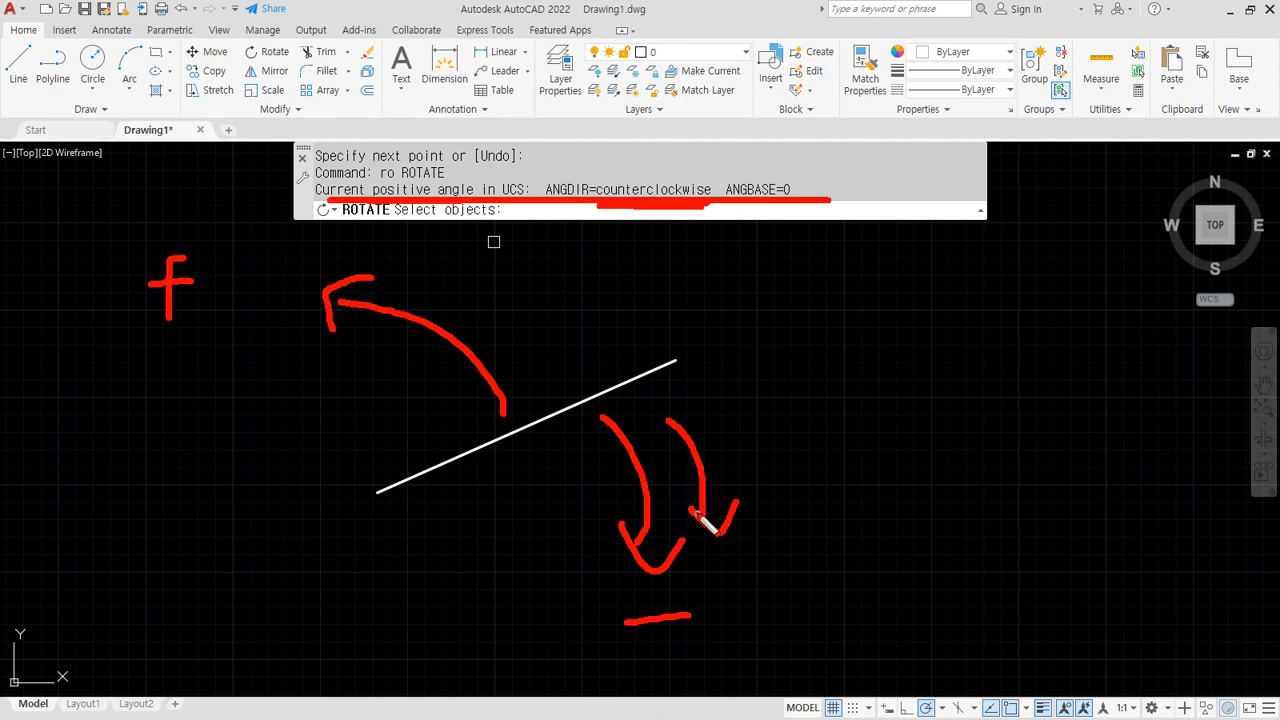
{"action": "key", "text": "e"}
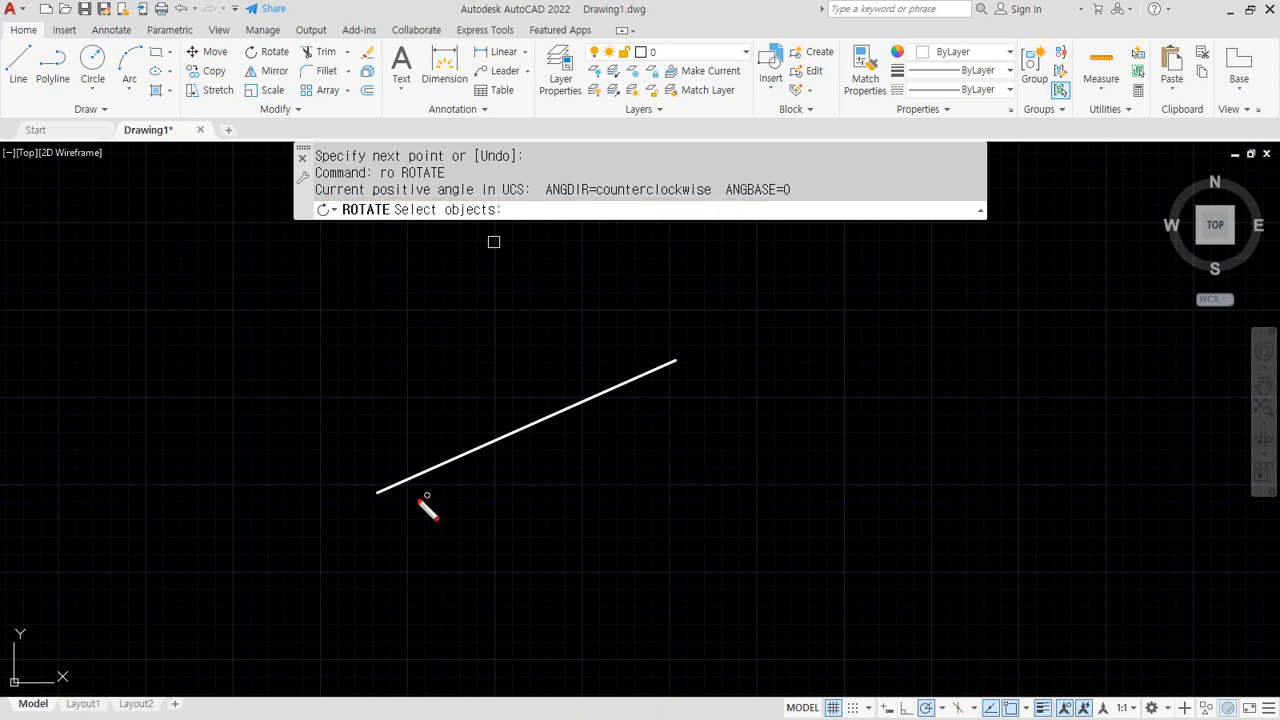
{"action": "mouse_move", "coordinate": [372, 496]}
{"action": "left_mouse_down"}
{"action": "mouse_move", "coordinate": [722, 488]}
{"action": "mouse_move", "coordinate": [722, 514]}
{"action": "left_mouse_up"}
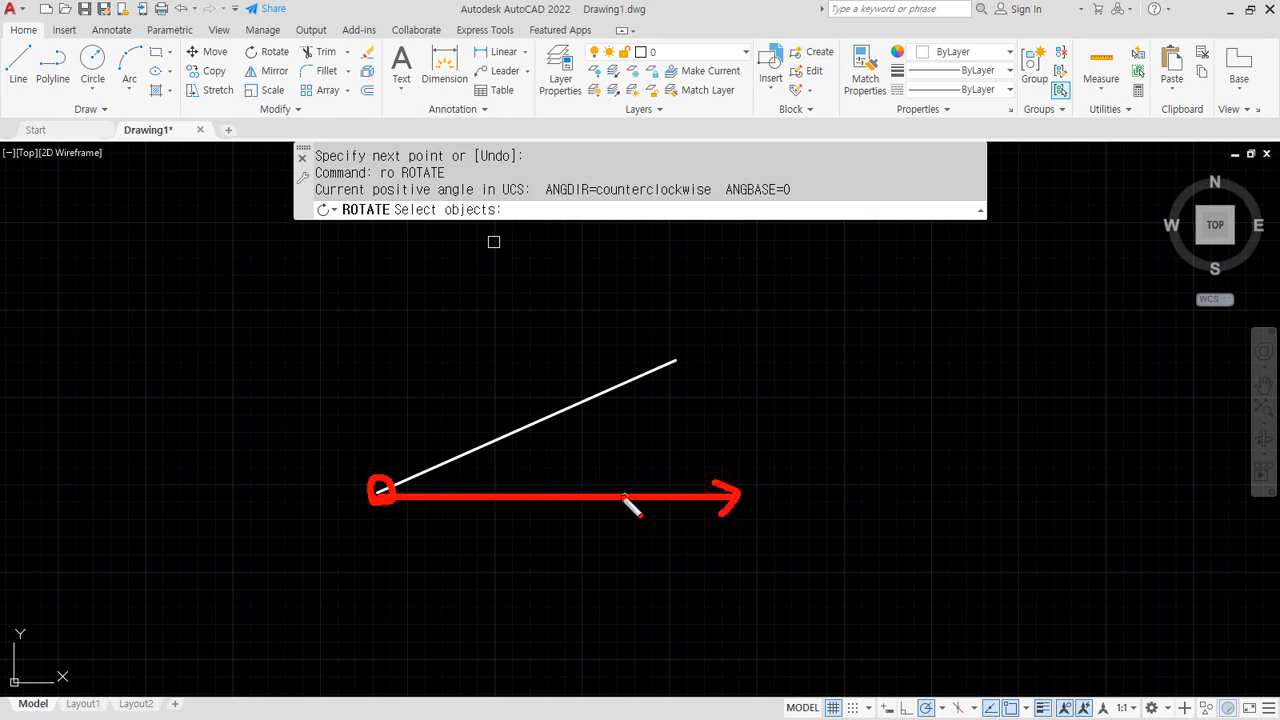
{"action": "mouse_move", "coordinate": [617, 494]}
{"action": "left_mouse_down"}
{"action": "mouse_move", "coordinate": [597, 408]}
{"action": "mouse_move", "coordinate": [645, 434]}
{"action": "left_mouse_up"}
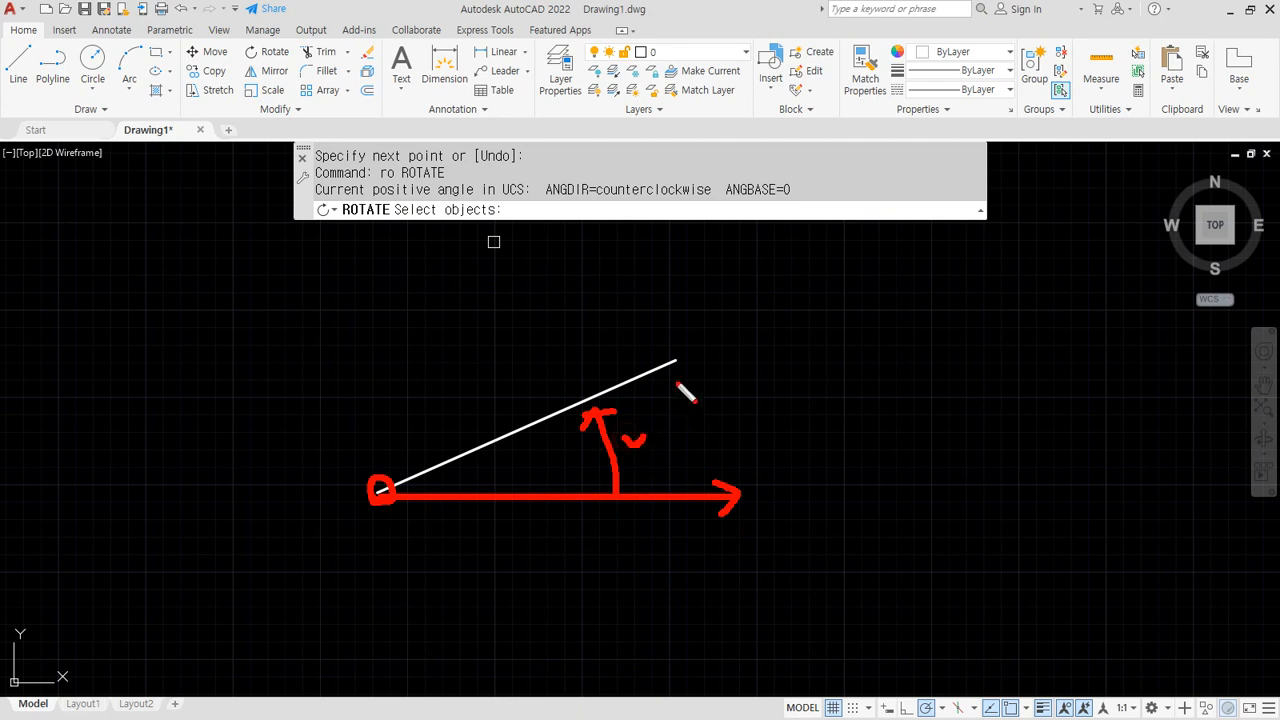
{"action": "mouse_move", "coordinate": [679, 361]}
{"action": "left_mouse_down"}
{"action": "mouse_move", "coordinate": [1003, 362]}
{"action": "mouse_move", "coordinate": [1000, 378]}
{"action": "mouse_move", "coordinate": [1056, 351]}
{"action": "left_mouse_up"}
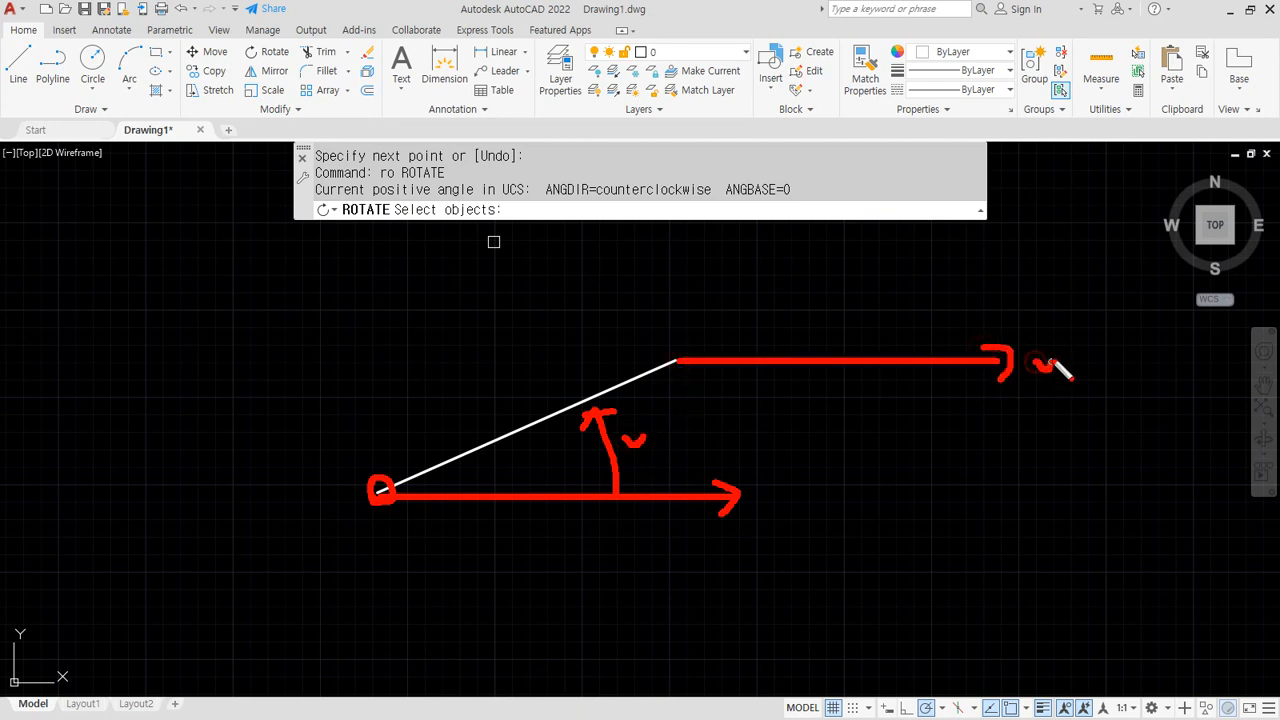
{"action": "mouse_move", "coordinate": [702, 352]}
{"action": "left_mouse_down"}
{"action": "mouse_move", "coordinate": [604, 368]}
{"action": "mouse_move", "coordinate": [624, 356]}
{"action": "left_mouse_up"}
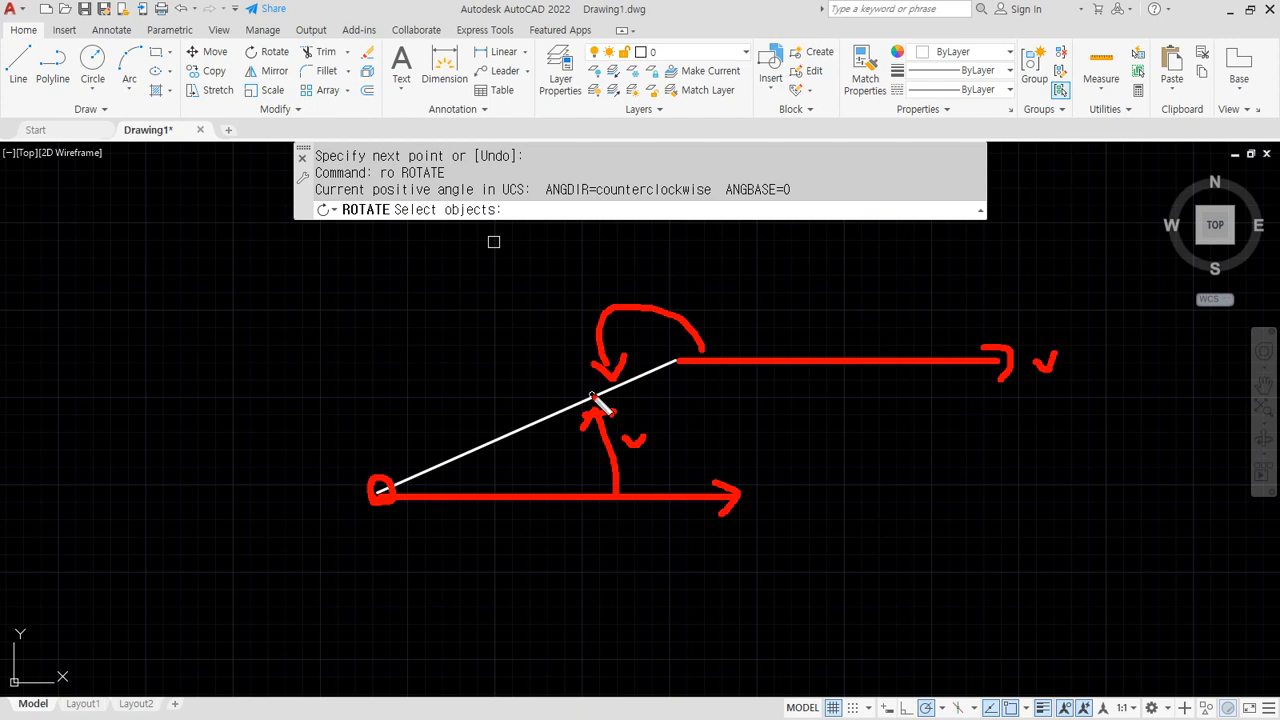
{"action": "key", "text": "Escape"}
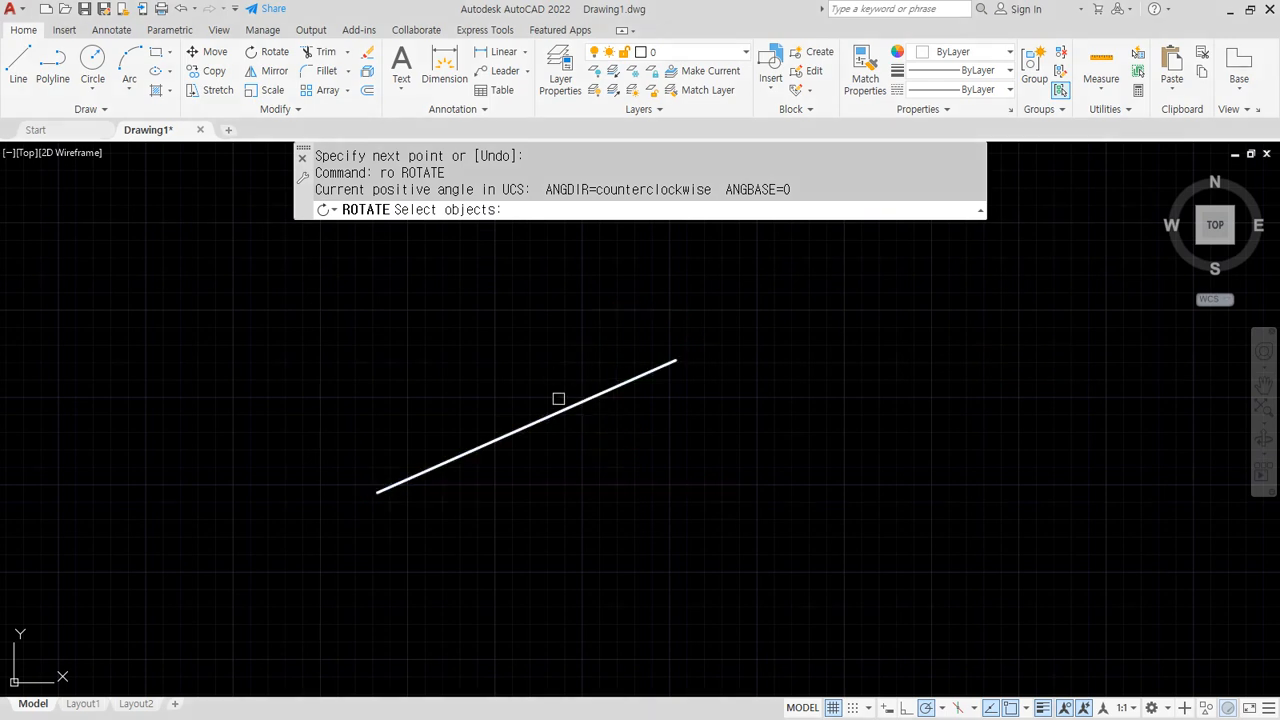
Rotate the diagonal line by 45 degrees about its lower-left endpoint
{"action": "left_click", "coordinate": [556, 411]}
{"action": "key", "text": "Return"}
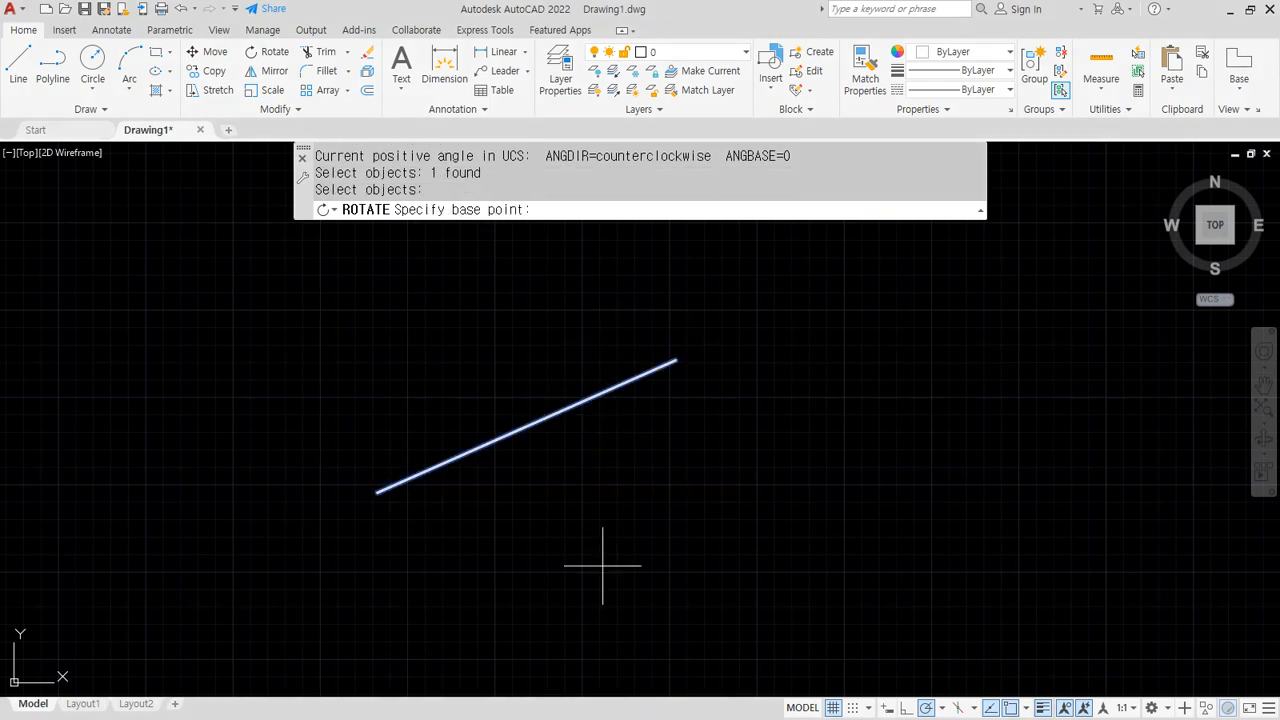
{"action": "mouse_move", "coordinate": [520, 236]}
{"action": "left_mouse_down"}
{"action": "mouse_move", "coordinate": [445, 232]}
{"action": "mouse_move", "coordinate": [543, 235]}
{"action": "left_mouse_up"}
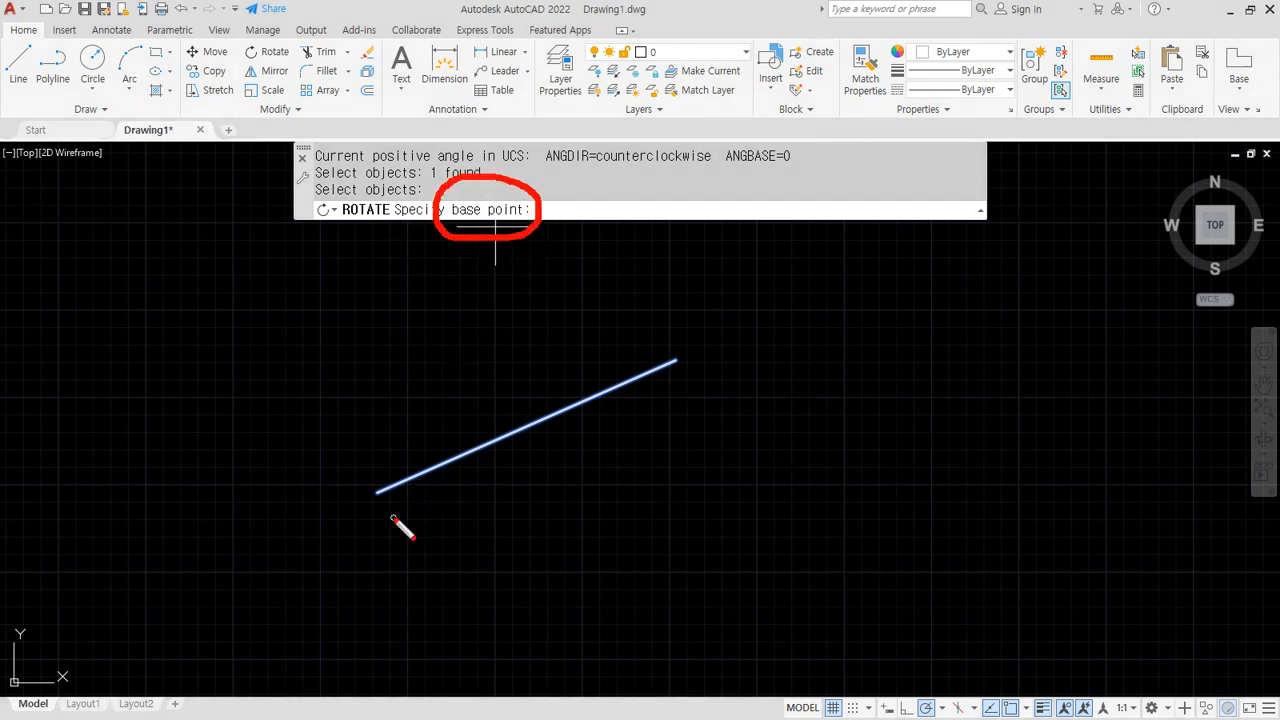
{"action": "key", "text": "Escape"}
{"action": "left_click", "coordinate": [378, 492]}
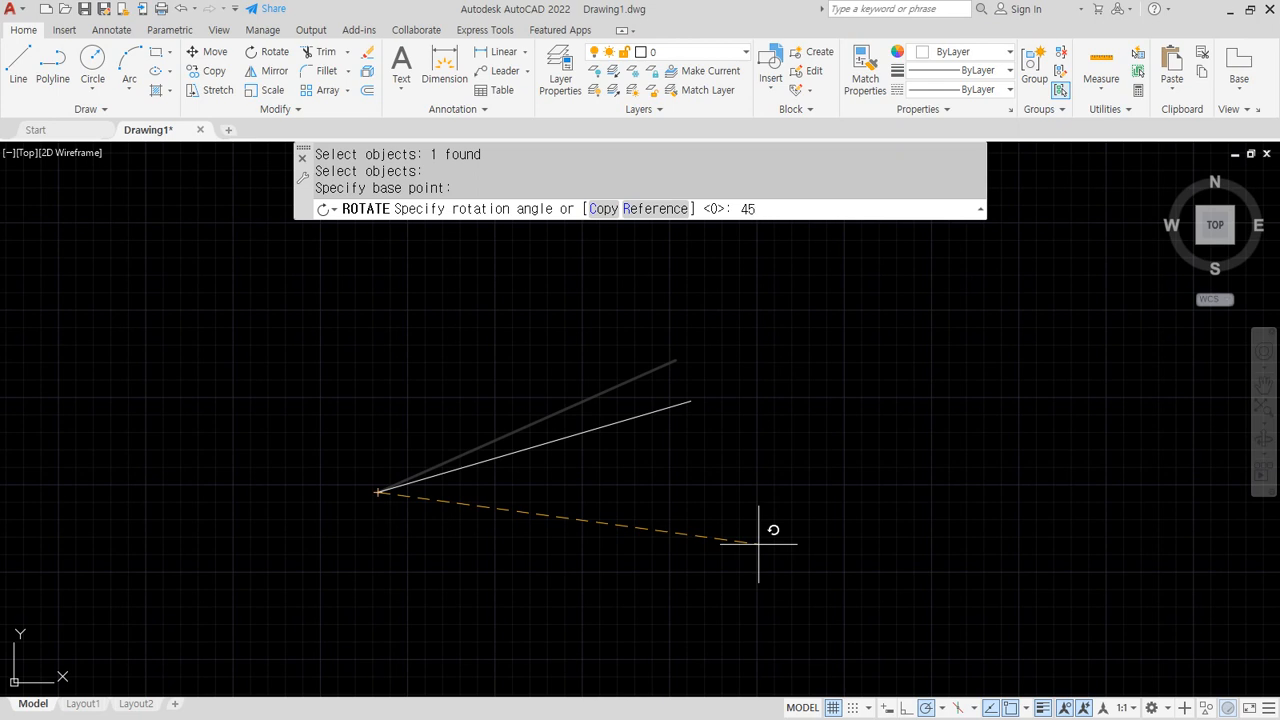
{"action": "key", "text": "Return"}
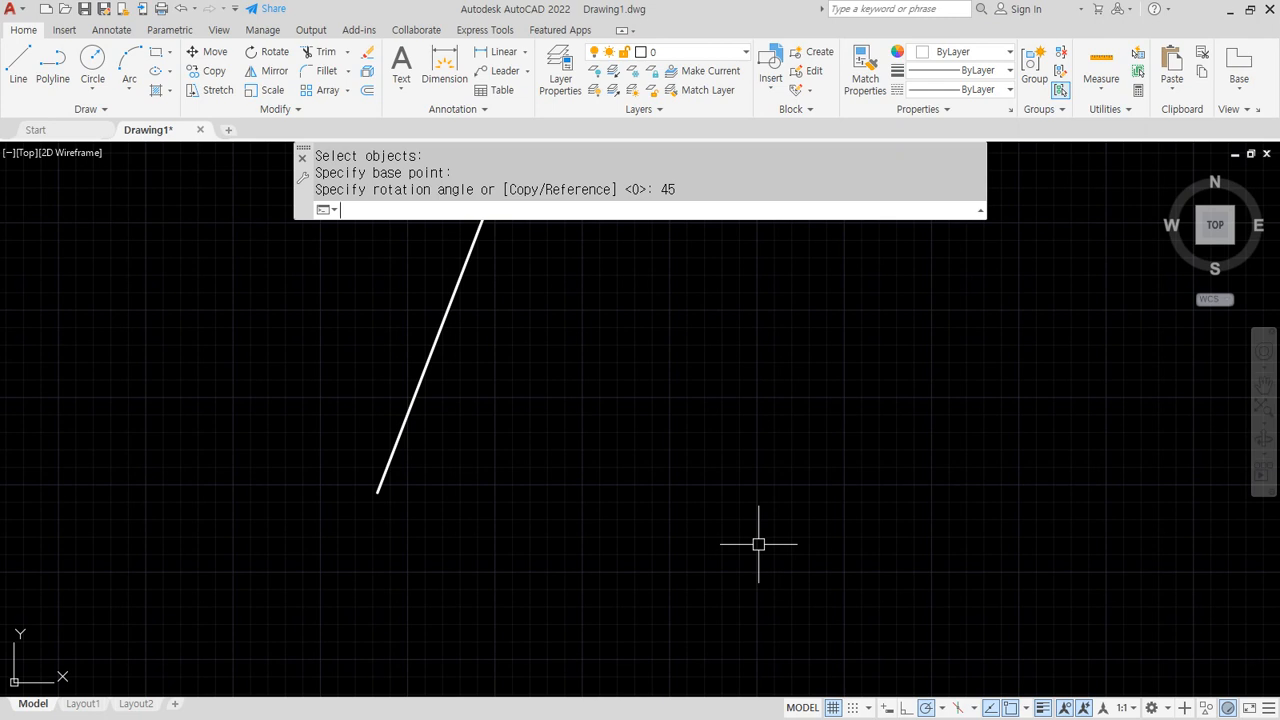
Rotate the steep line by another 45 degrees, using its upper endpoint as the base point
{"action": "left_click", "coordinate": [586, 431]}
{"action": "left_click", "coordinate": [556, 514]}
{"action": "type", "text": "ro"}
{"action": "key", "text": "Return"}
{"action": "left_click", "coordinate": [466, 423]}
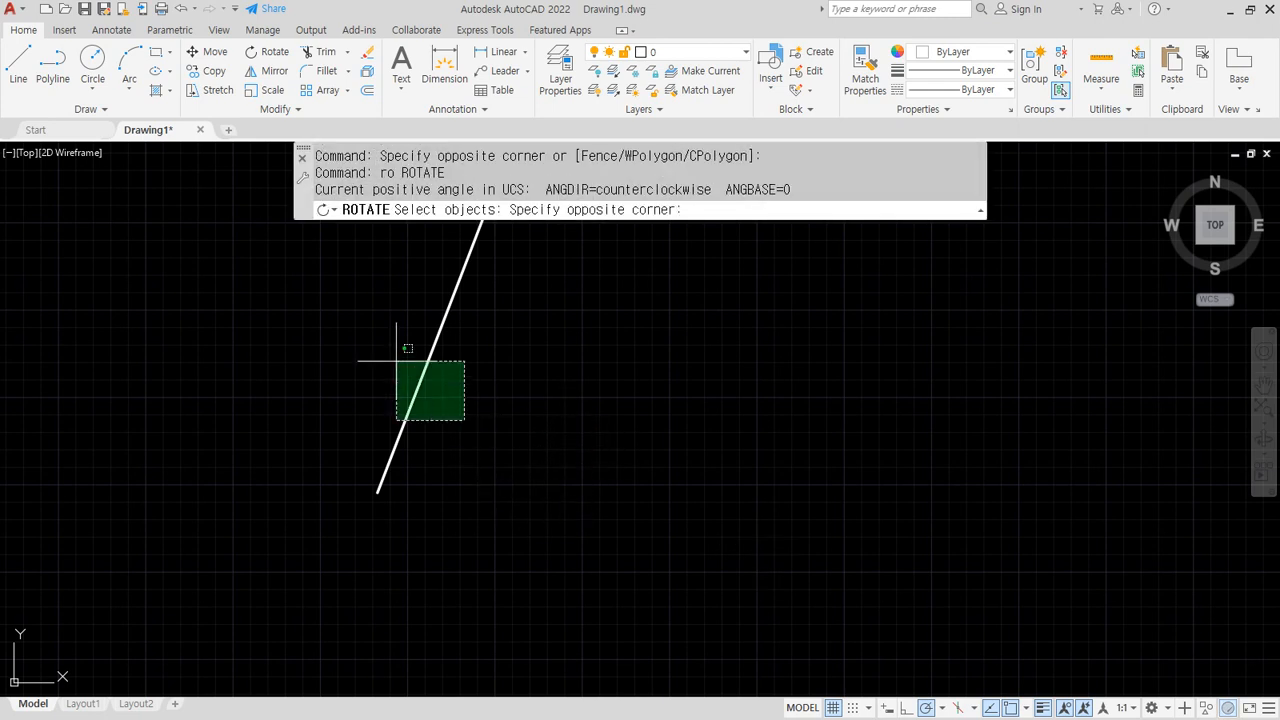
{"action": "left_click", "coordinate": [397, 360]}
{"action": "key", "text": "Return"}
{"action": "middle_click_drag", "start_coordinate": [565, 294], "coordinate": [520, 420]}
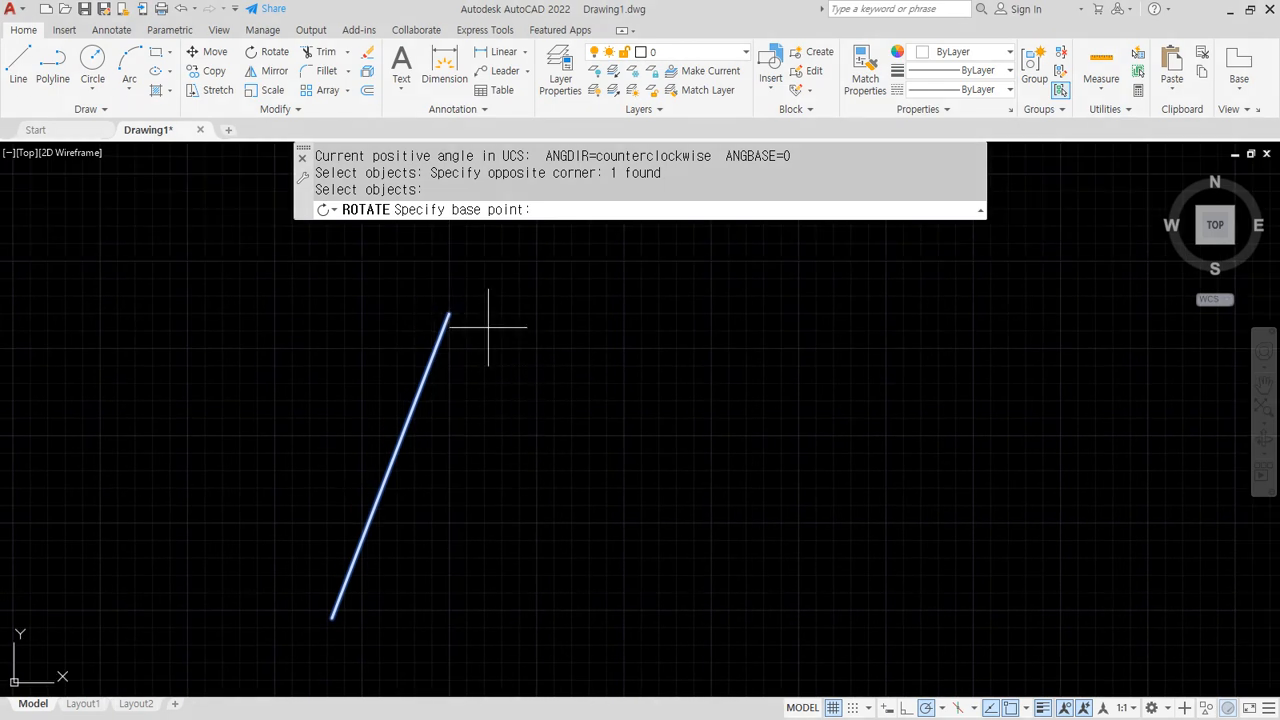
{"action": "left_click_drag", "start_coordinate": [448, 310], "coordinate": [735, 310]}
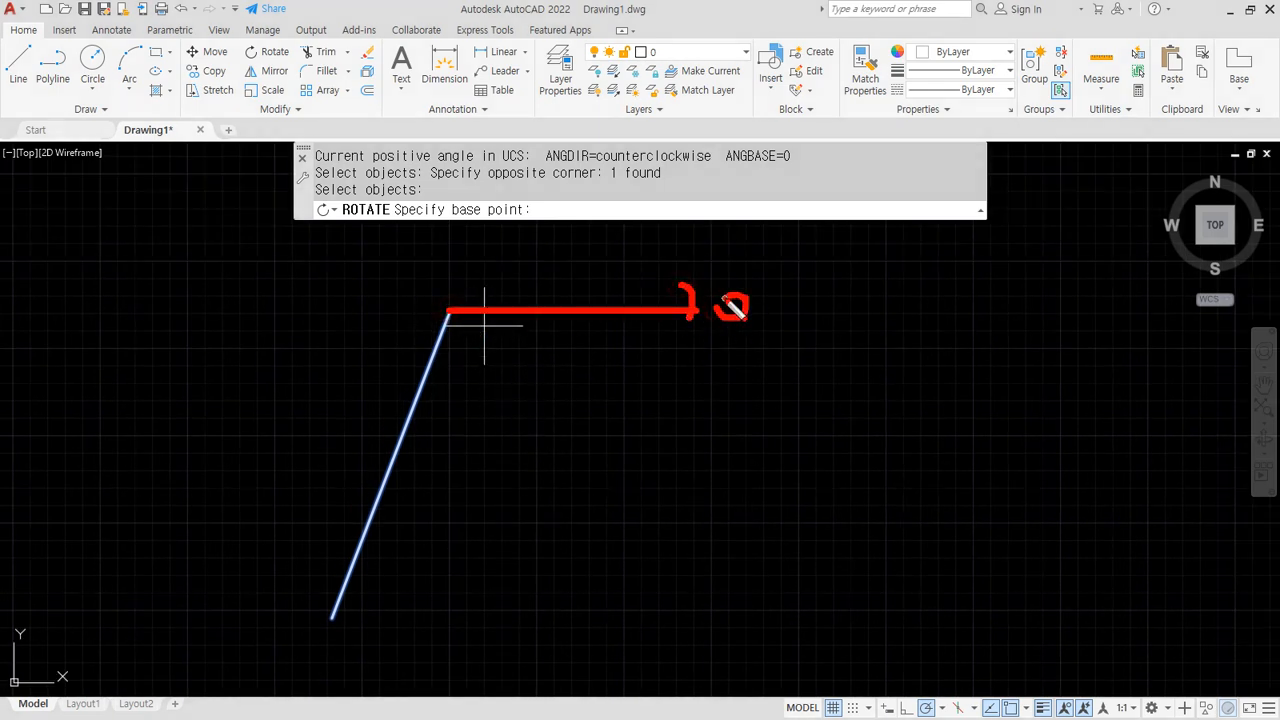
{"action": "left_click_drag", "start_coordinate": [487, 298], "coordinate": [420, 322]}
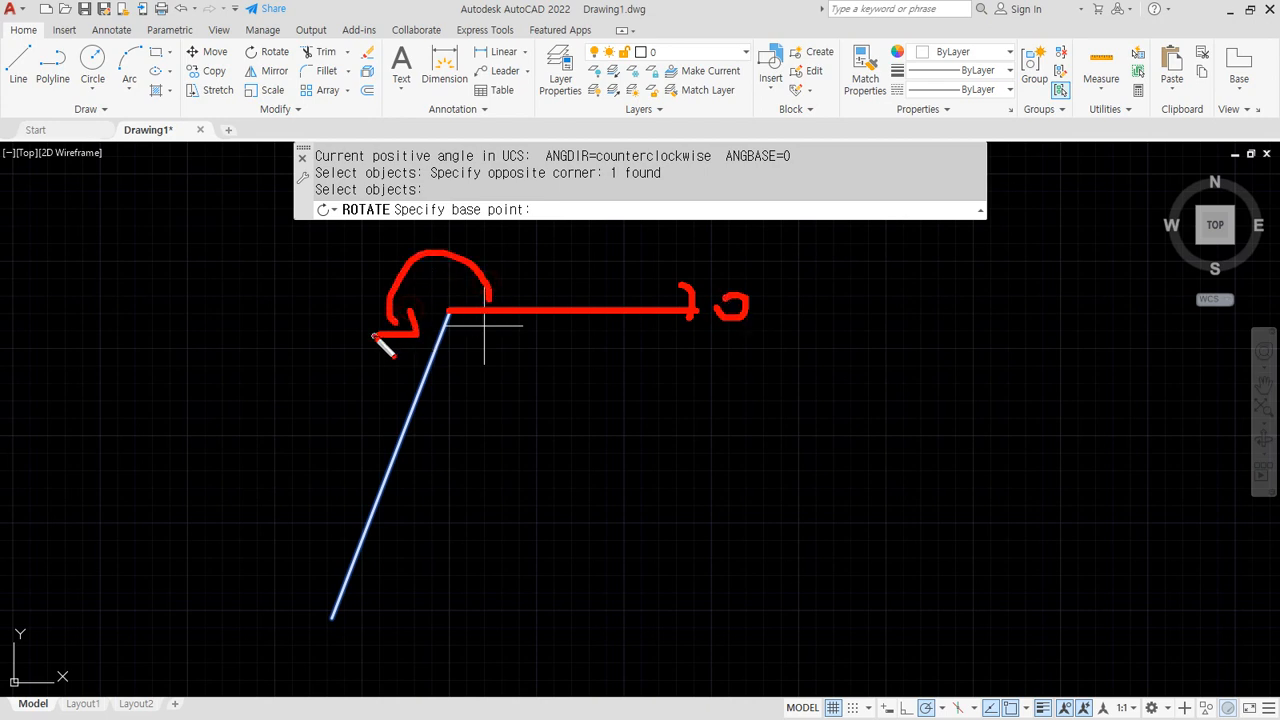
{"action": "left_click", "coordinate": [448, 310]}
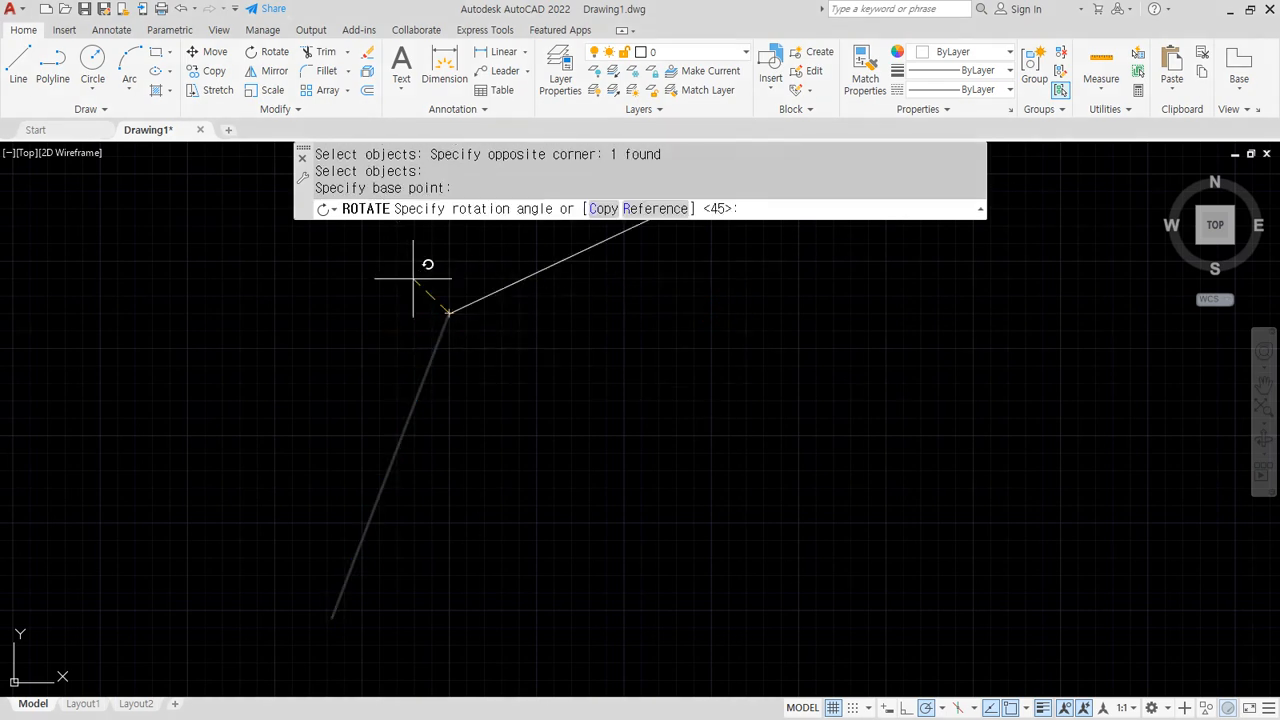
{"action": "mouse_move", "coordinate": [450, 312]}
{"action": "left_mouse_down"}
{"action": "mouse_move", "coordinate": [374, 522]}
{"action": "mouse_move", "coordinate": [333, 587]}
{"action": "left_mouse_up"}
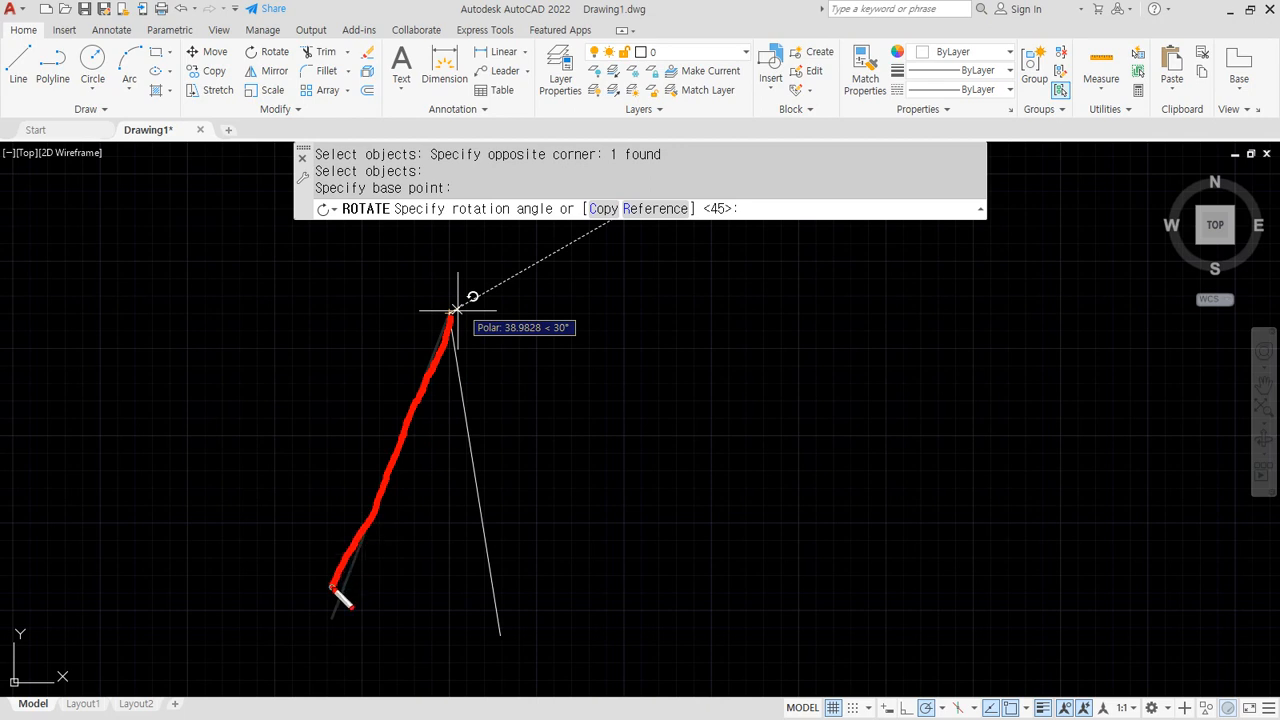
{"action": "mouse_move", "coordinate": [447, 398]}
{"action": "left_mouse_down"}
{"action": "mouse_move", "coordinate": [558, 338]}
{"action": "mouse_move", "coordinate": [560, 374]}
{"action": "left_mouse_up"}
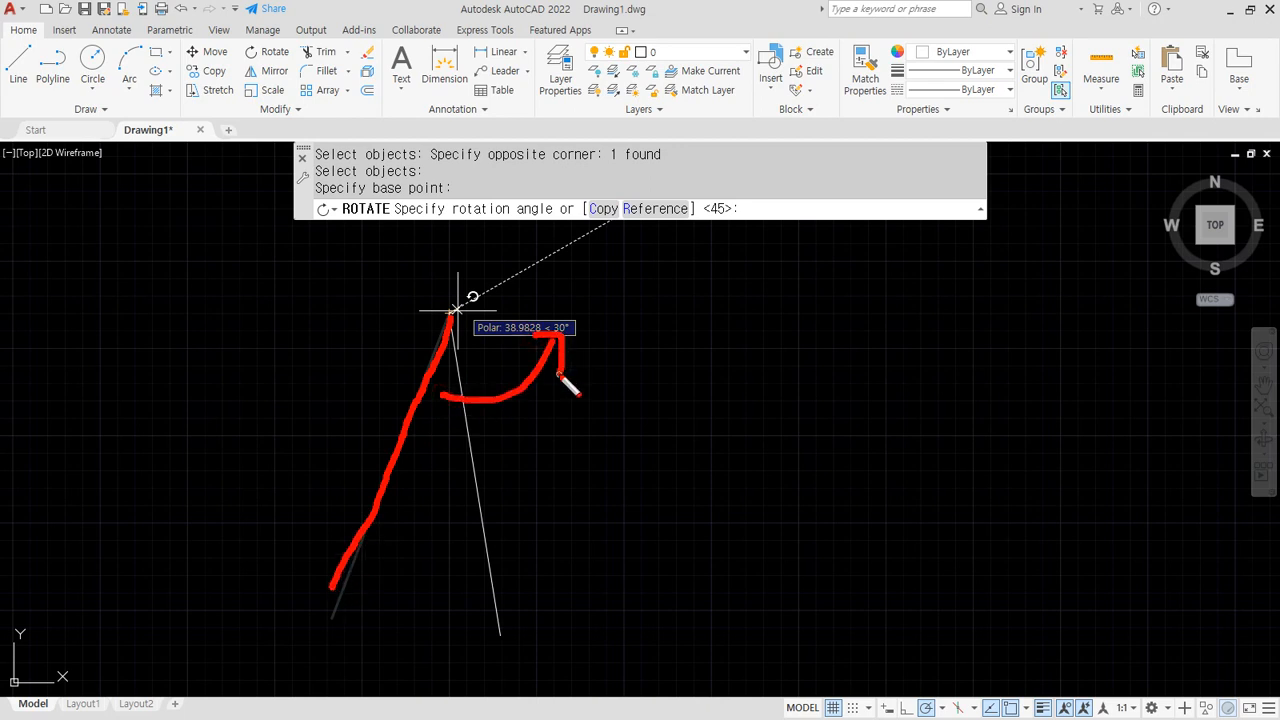
{"action": "key", "text": "Escape"}
{"action": "type", "text": "45"}
{"action": "key", "text": "Return"}
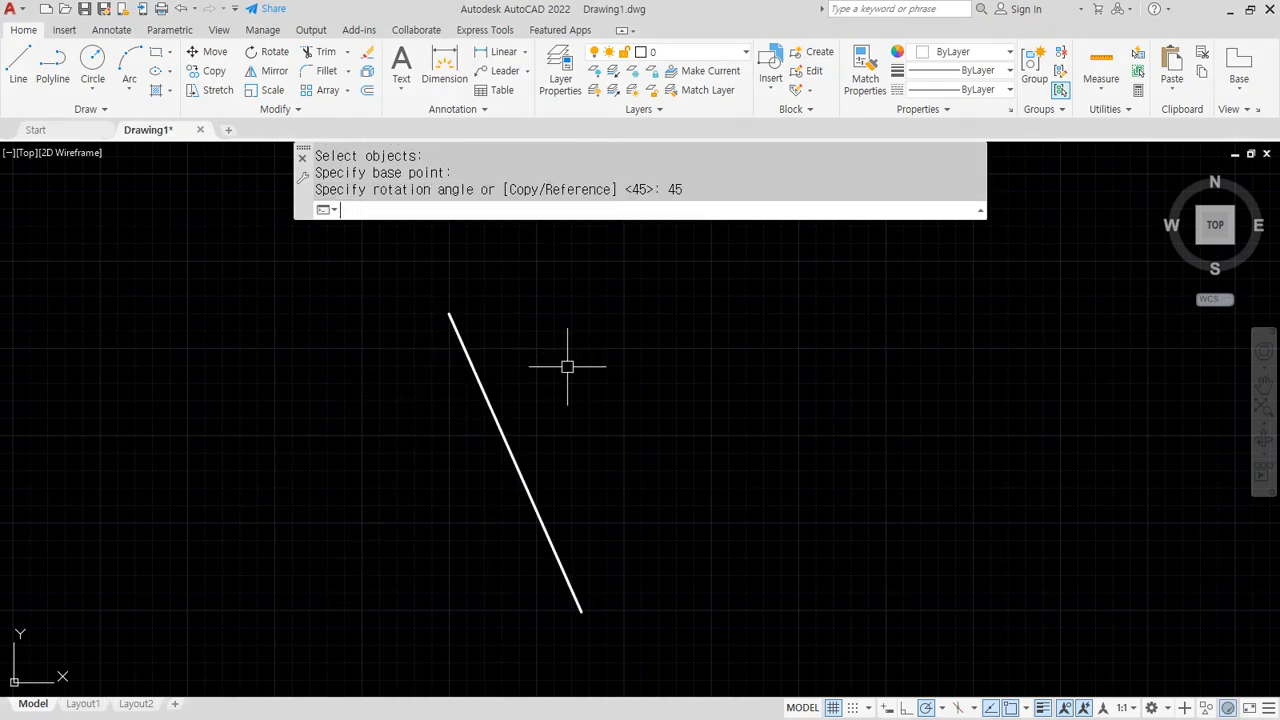
{"action": "key", "text": "ctrl+2"}
{"action": "left_click_drag", "start_coordinate": [442, 315], "coordinate": [305, 509]}
{"action": "mouse_move", "coordinate": [387, 382]}
{"action": "left_mouse_down"}
{"action": "mouse_move", "coordinate": [448, 402]}
{"action": "mouse_move", "coordinate": [453, 420]}
{"action": "mouse_move", "coordinate": [436, 430]}
{"action": "left_mouse_up"}
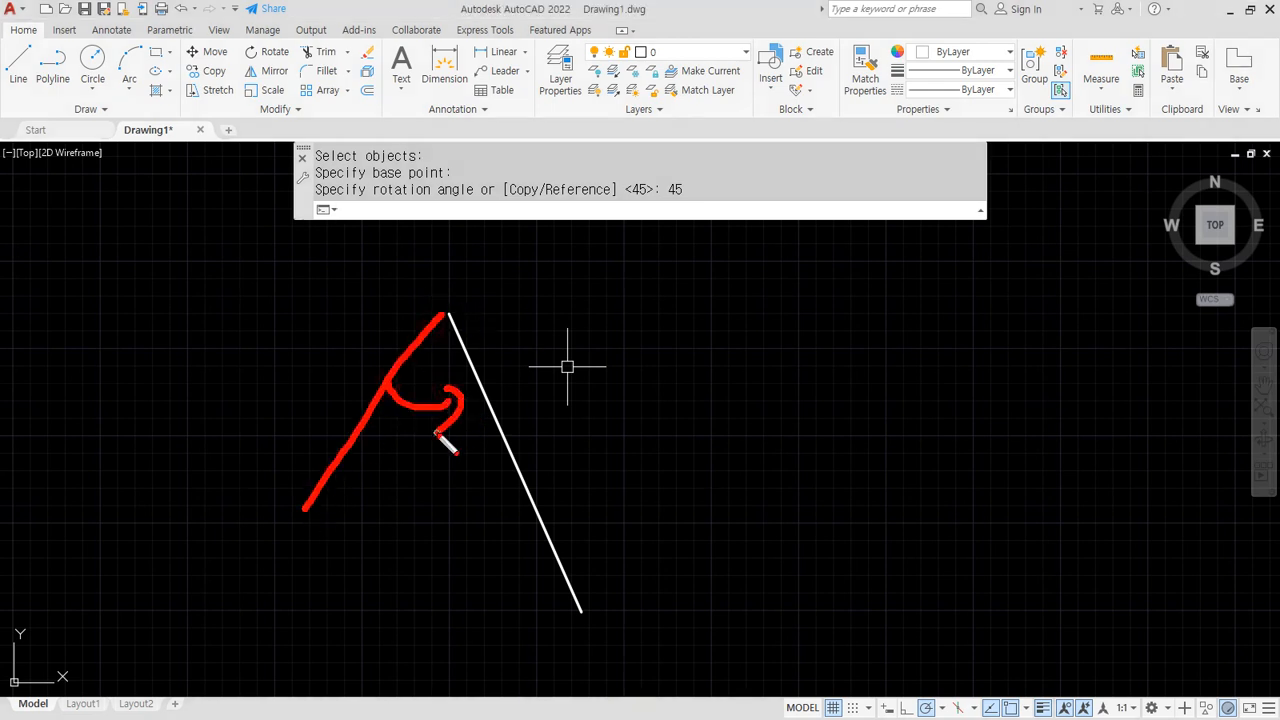
{"action": "mouse_move", "coordinate": [512, 495]}
{"action": "left_mouse_down"}
{"action": "mouse_move", "coordinate": [457, 275]}
{"action": "mouse_move", "coordinate": [447, 551]}
{"action": "left_mouse_up"}
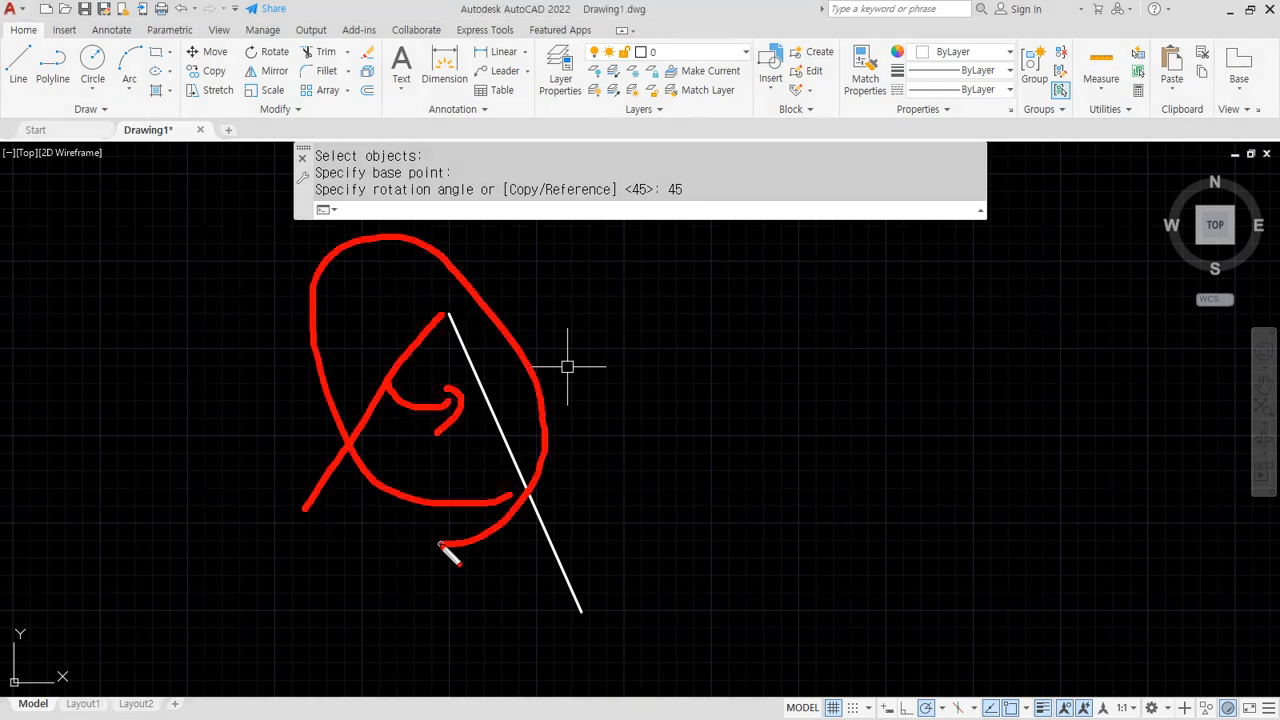
{"action": "key", "text": "Escape"}
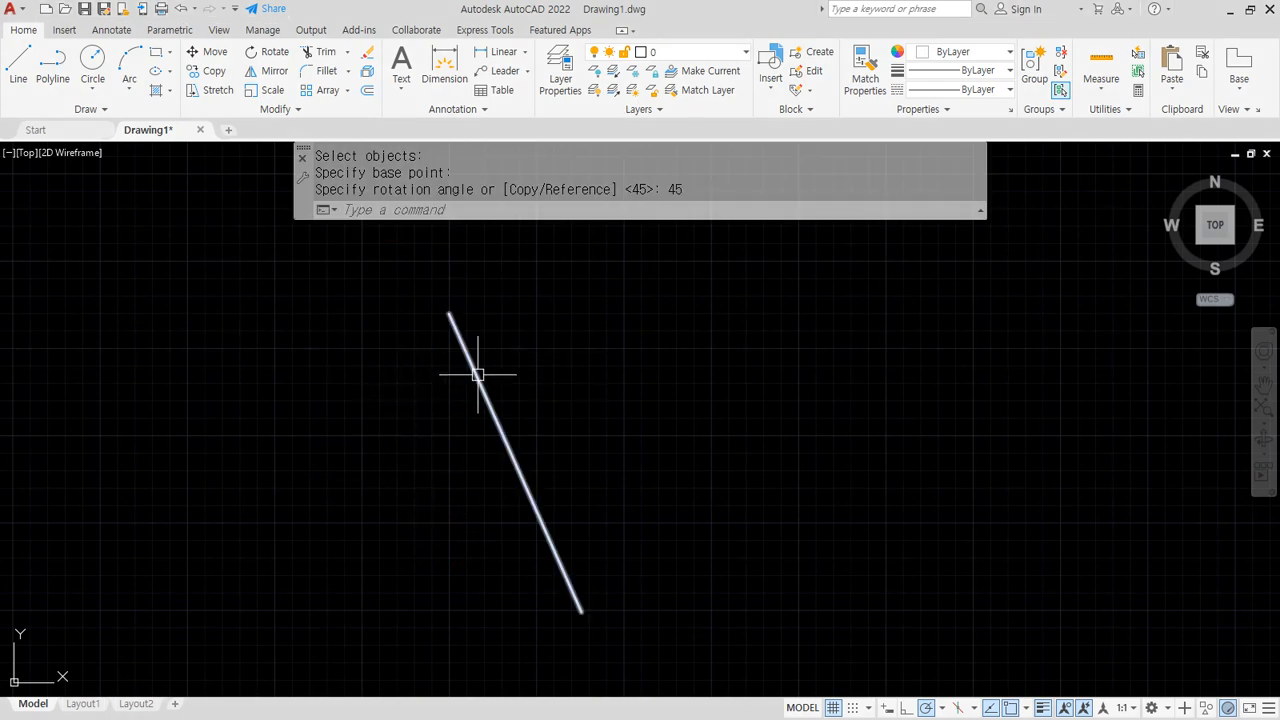
Rotate a copy of the line by 90 degrees about its lower endpoint, using the Copy option to keep the original
{"action": "key", "text": "Return"}
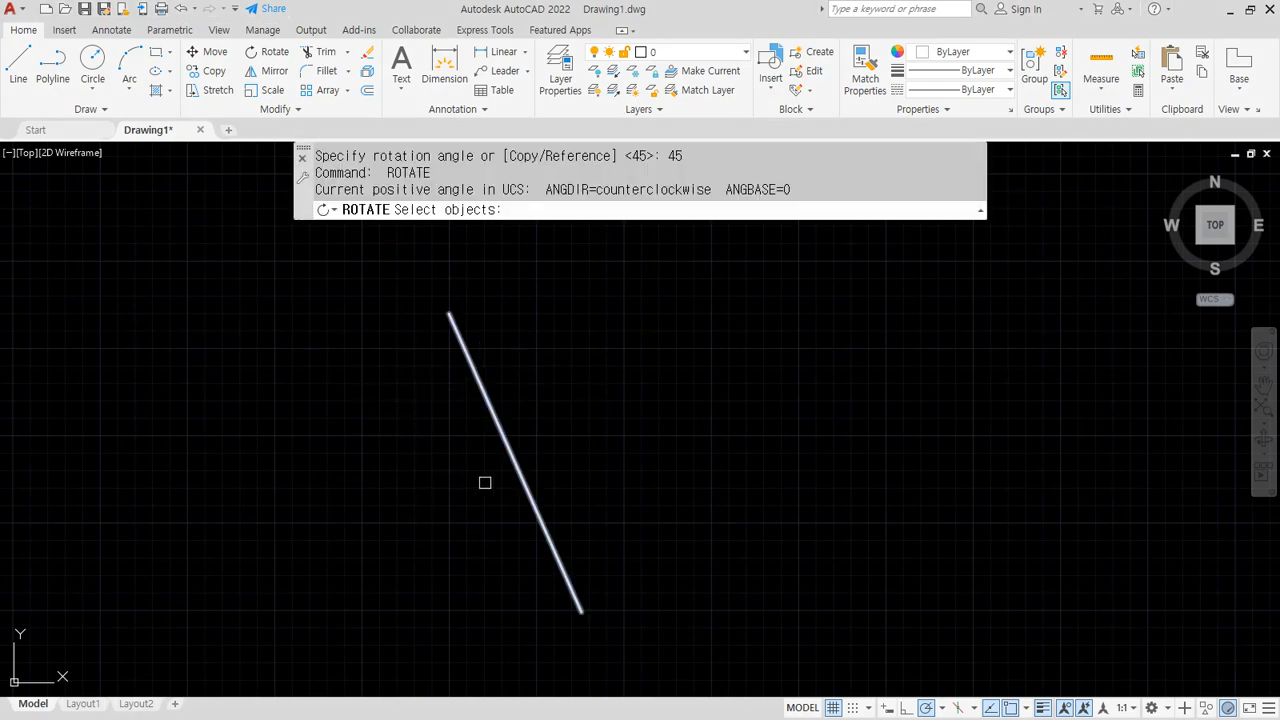
{"action": "left_click", "coordinate": [595, 443]}
{"action": "left_click", "coordinate": [423, 529]}
{"action": "key", "text": "Return"}
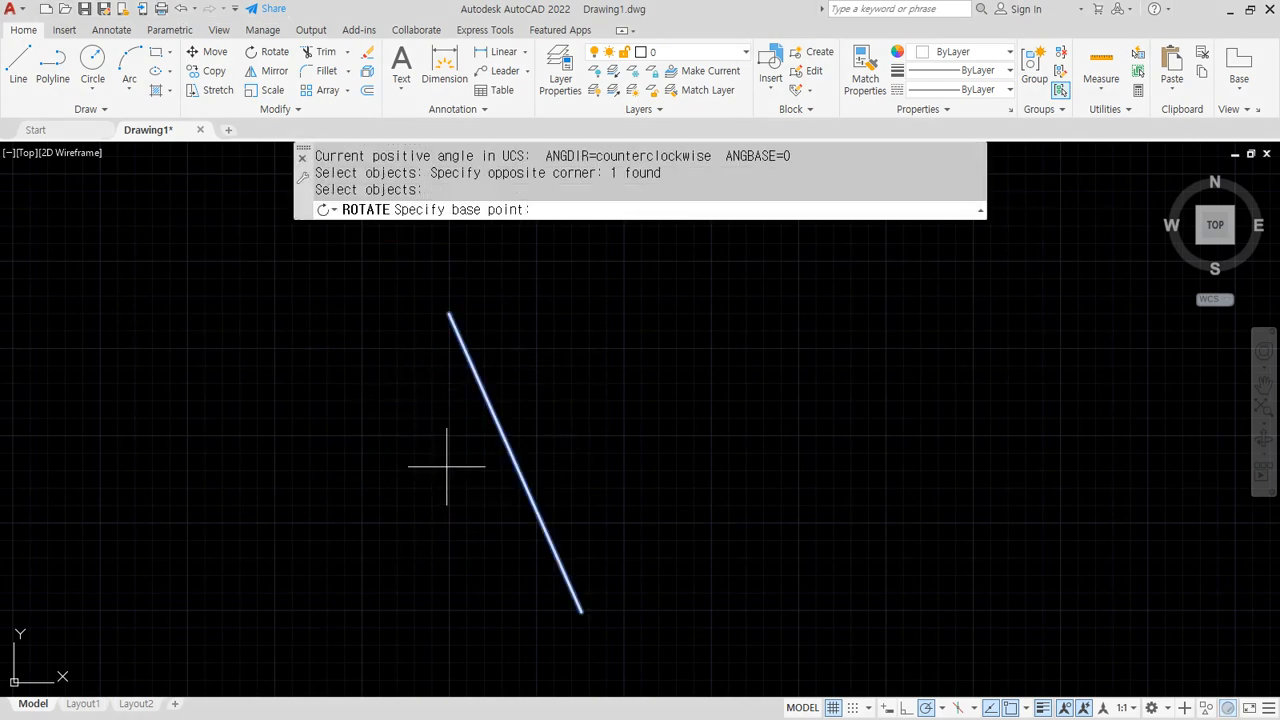
{"action": "left_click", "coordinate": [581, 612]}
{"action": "mouse_move", "coordinate": [614, 243]}
{"action": "left_mouse_down"}
{"action": "mouse_move", "coordinate": [597, 201]}
{"action": "mouse_move", "coordinate": [613, 240]}
{"action": "left_mouse_up"}
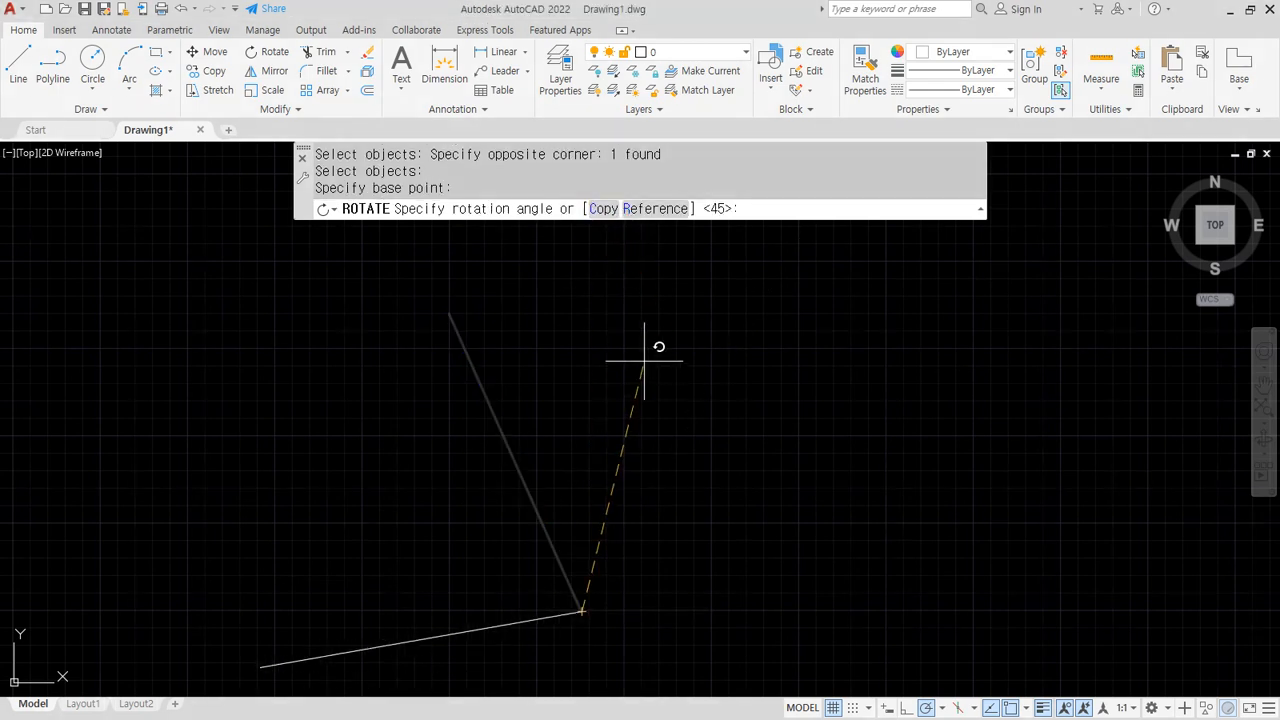
{"action": "left_click", "coordinate": [605, 209]}
{"action": "type", "text": "90"}
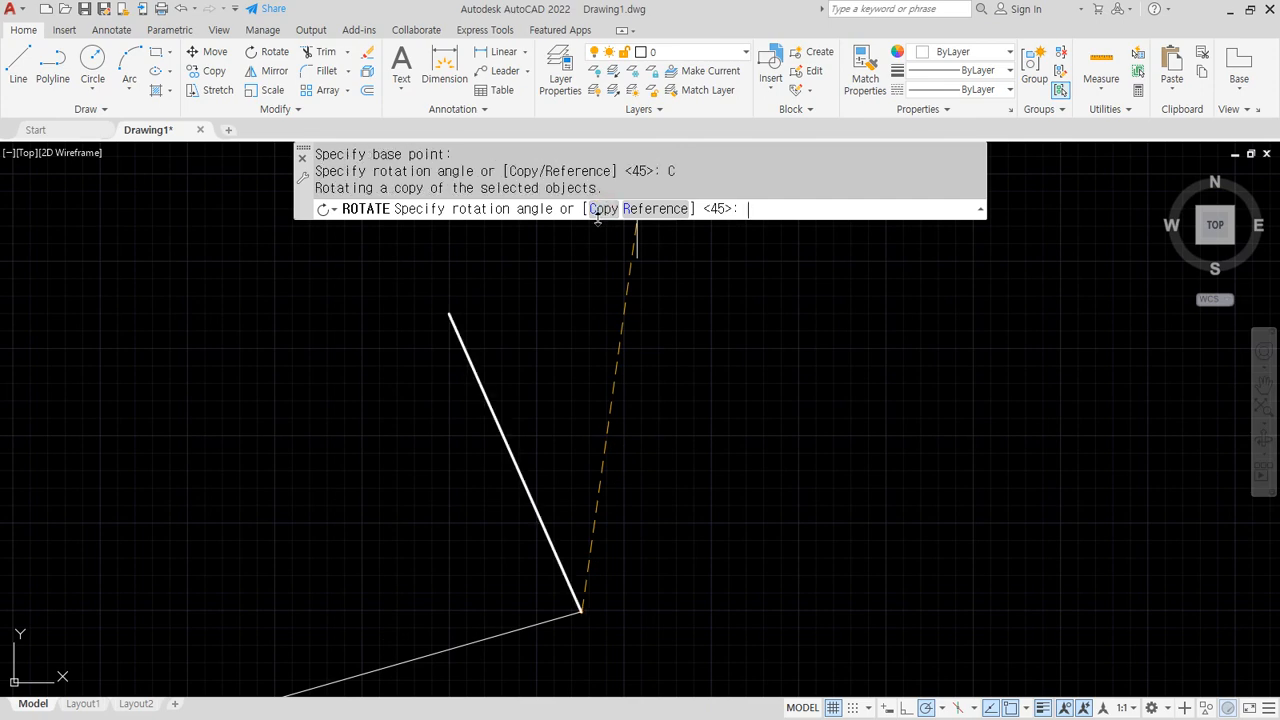
{"action": "key", "text": "Return"}
{"action": "scroll", "coordinate": [594, 314], "scroll_direction": "down", "scroll_amount": 2}
{"action": "middle_click_drag", "start_coordinate": [594, 314], "coordinate": [527, 227]}
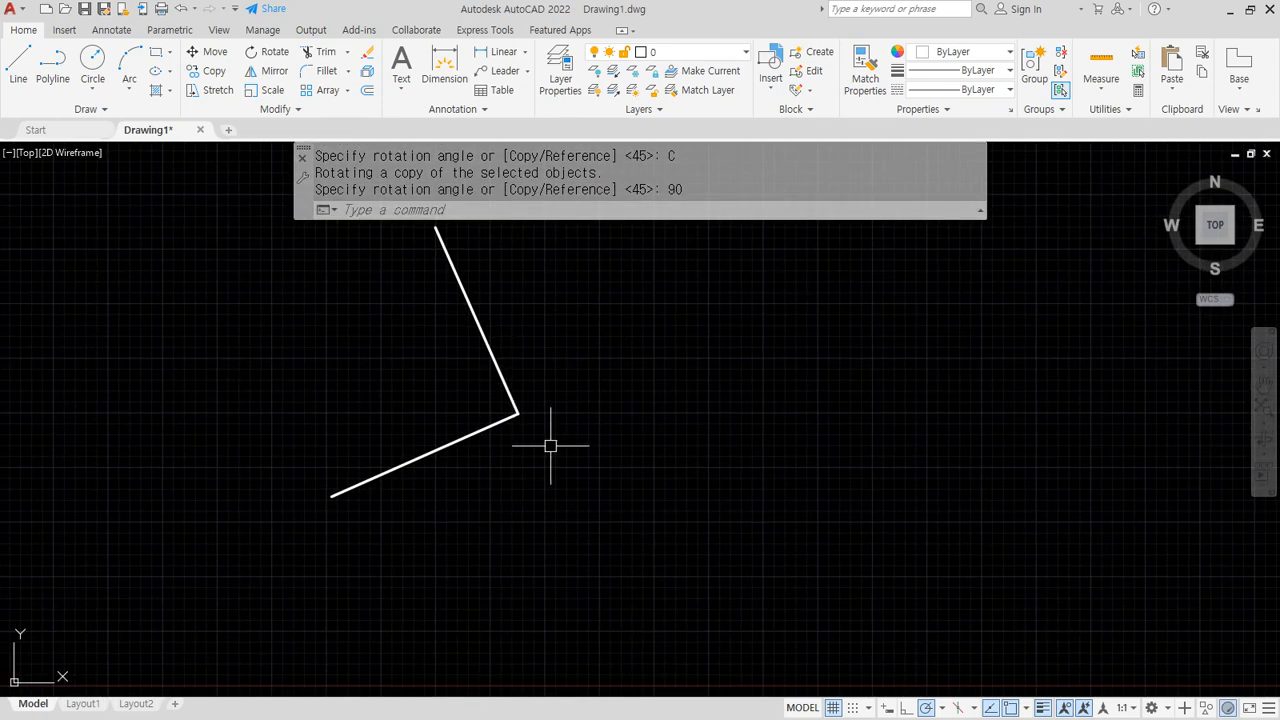
Rotate a copy of both lines by 180 degrees about their shared corner, keeping the originals with the Copy option
{"action": "key", "text": "space"}
{"action": "left_click", "coordinate": [613, 499]}
{"action": "left_click", "coordinate": [352, 340]}
{"action": "key", "text": "space"}
{"action": "left_click", "coordinate": [519, 413]}
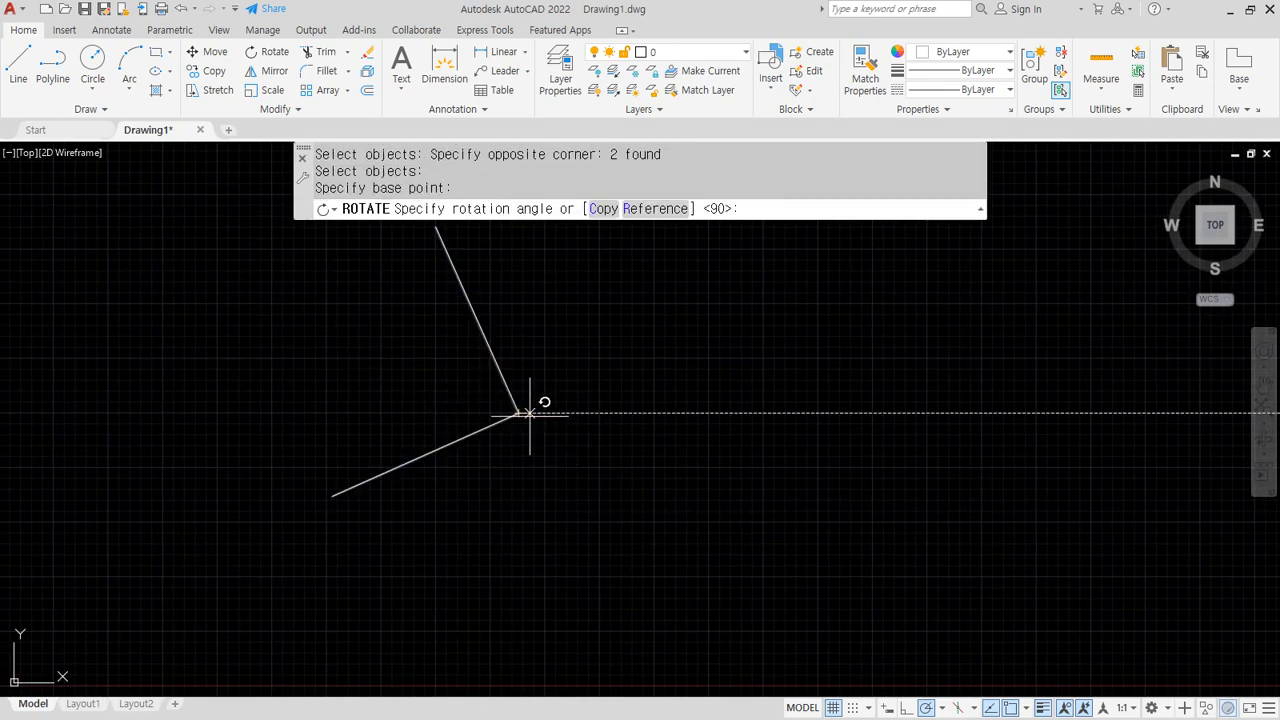
{"action": "type", "text": "c"}
{"action": "key", "text": "Return"}
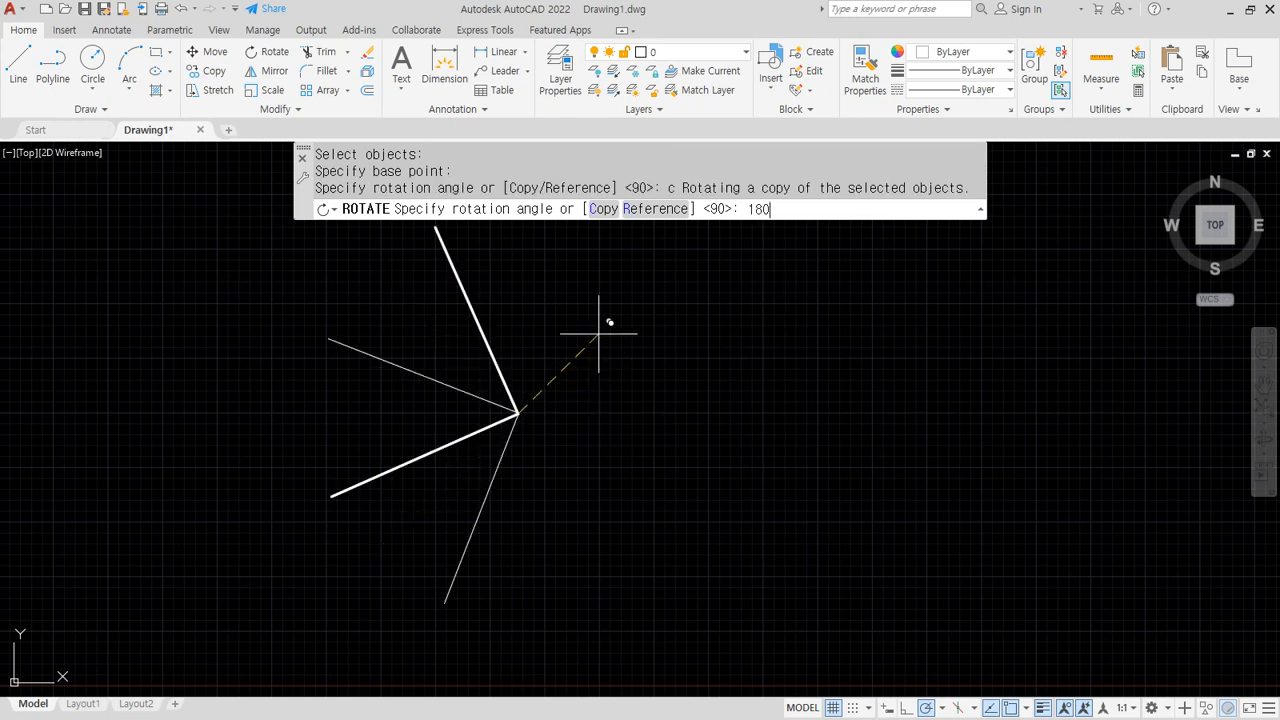
{"action": "key", "text": "Return"}
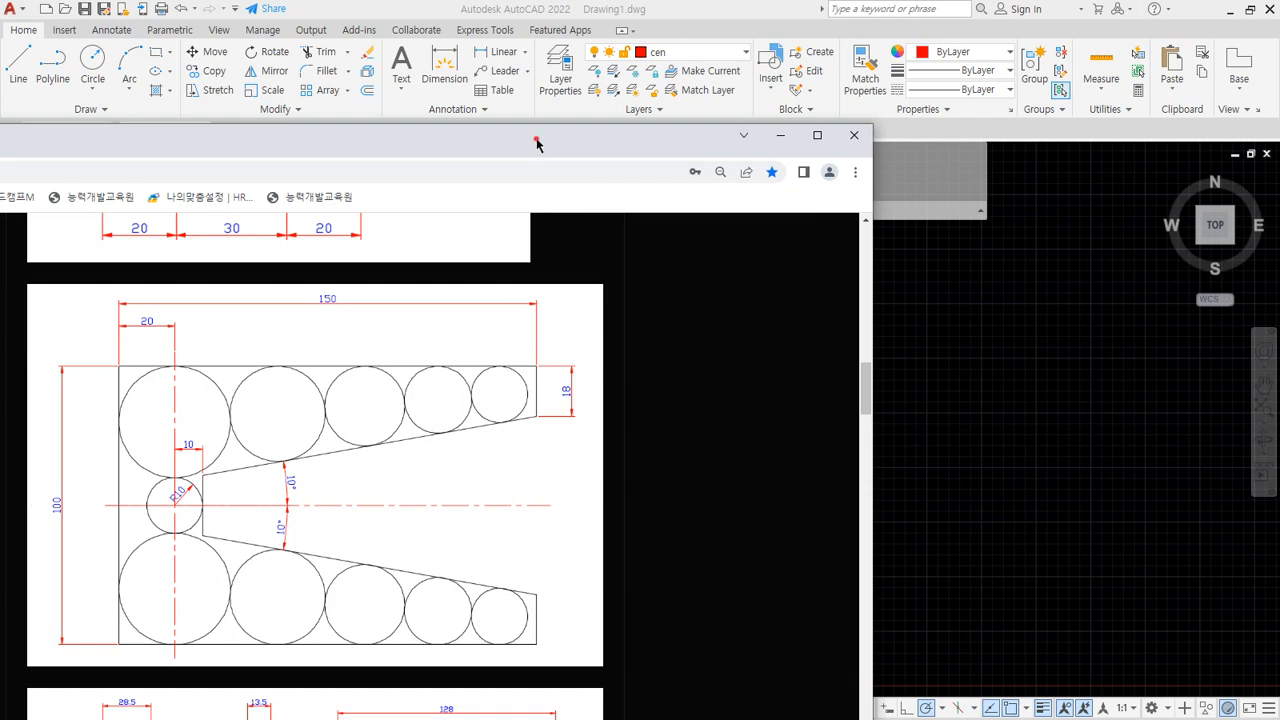
Move the reference drawing's browser window aside and draw a horizontal and a vertical construction line crossing each other on the cen layer
{"action": "left_click_drag", "start_coordinate": [536, 139], "coordinate": [0, 90]}
{"action": "scroll", "coordinate": [459, 413], "scroll_direction": "down", "scroll_amount": 5}
{"action": "type", "text": "xl"}
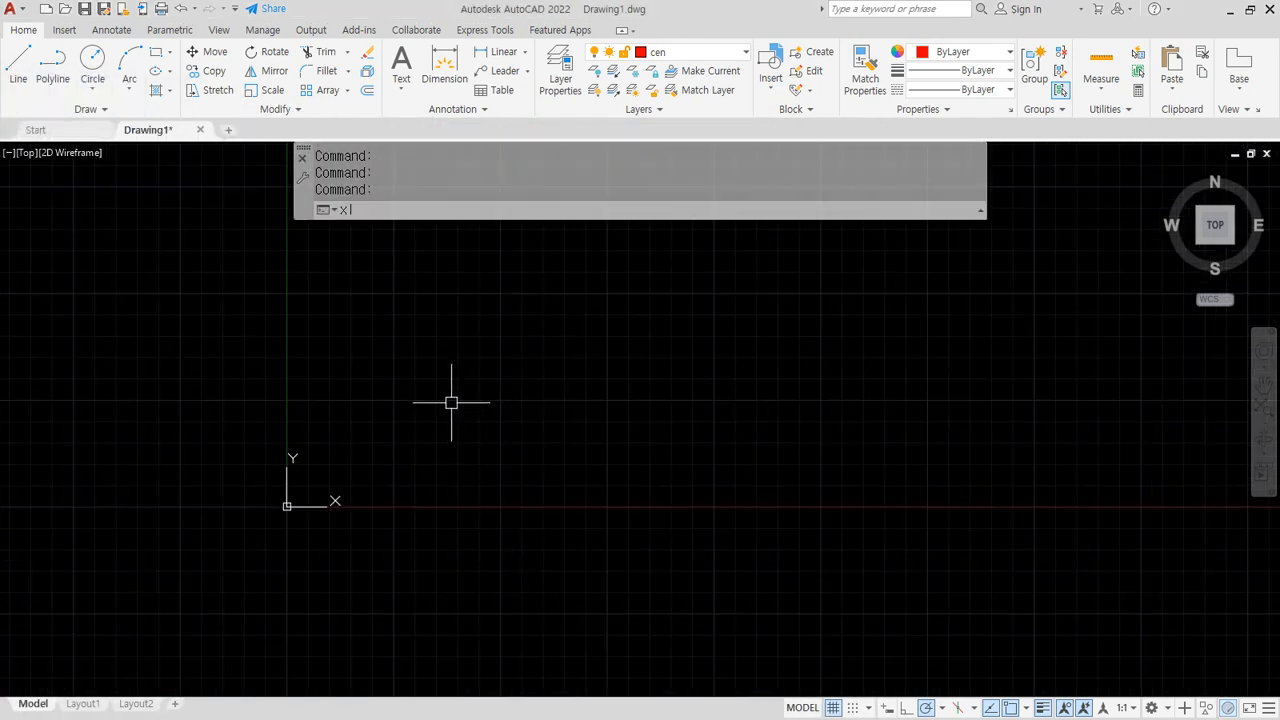
{"action": "key", "text": "Return"}
{"action": "left_click", "coordinate": [464, 381]}
{"action": "left_click", "coordinate": [517, 381]}
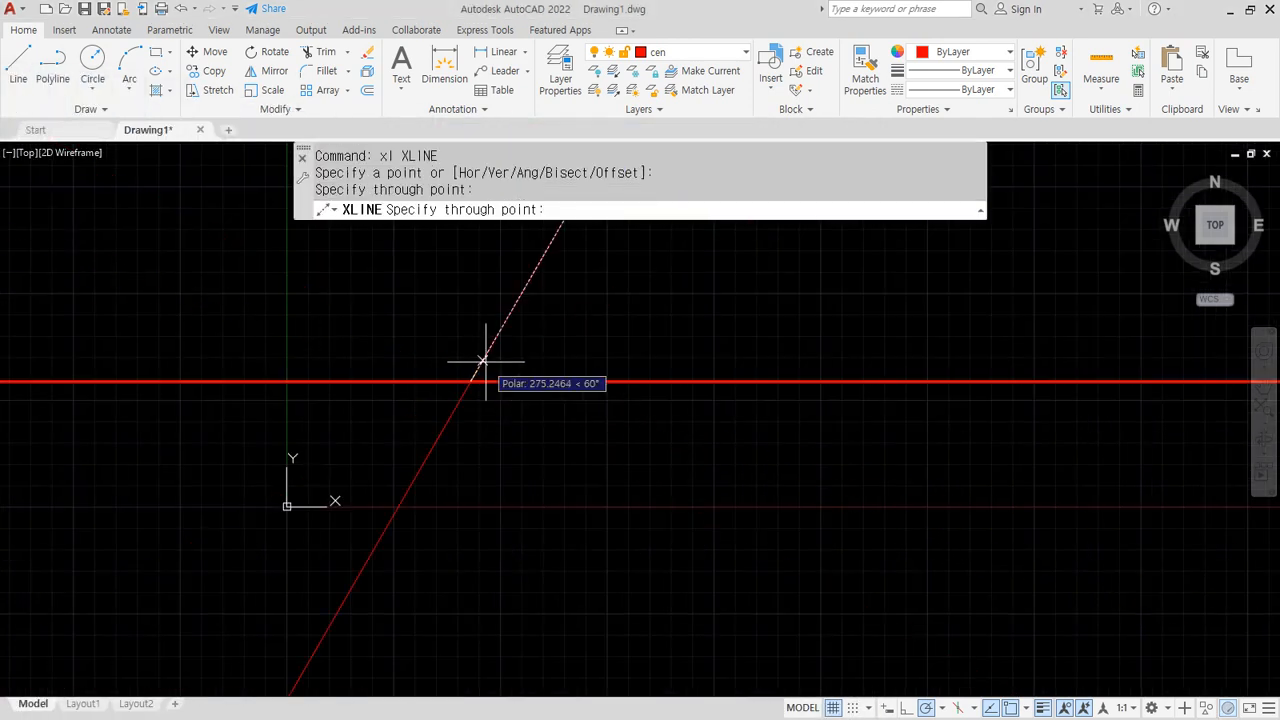
{"action": "left_click", "coordinate": [470, 360]}
{"action": "key", "text": "Return"}
Set the global linetype scale factor to 0.5 for the centre lines
{"action": "scroll", "coordinate": [449, 361], "scroll_direction": "up", "scroll_amount": 3}
{"action": "scroll", "coordinate": [435, 355], "scroll_direction": "up", "scroll_amount": 8}
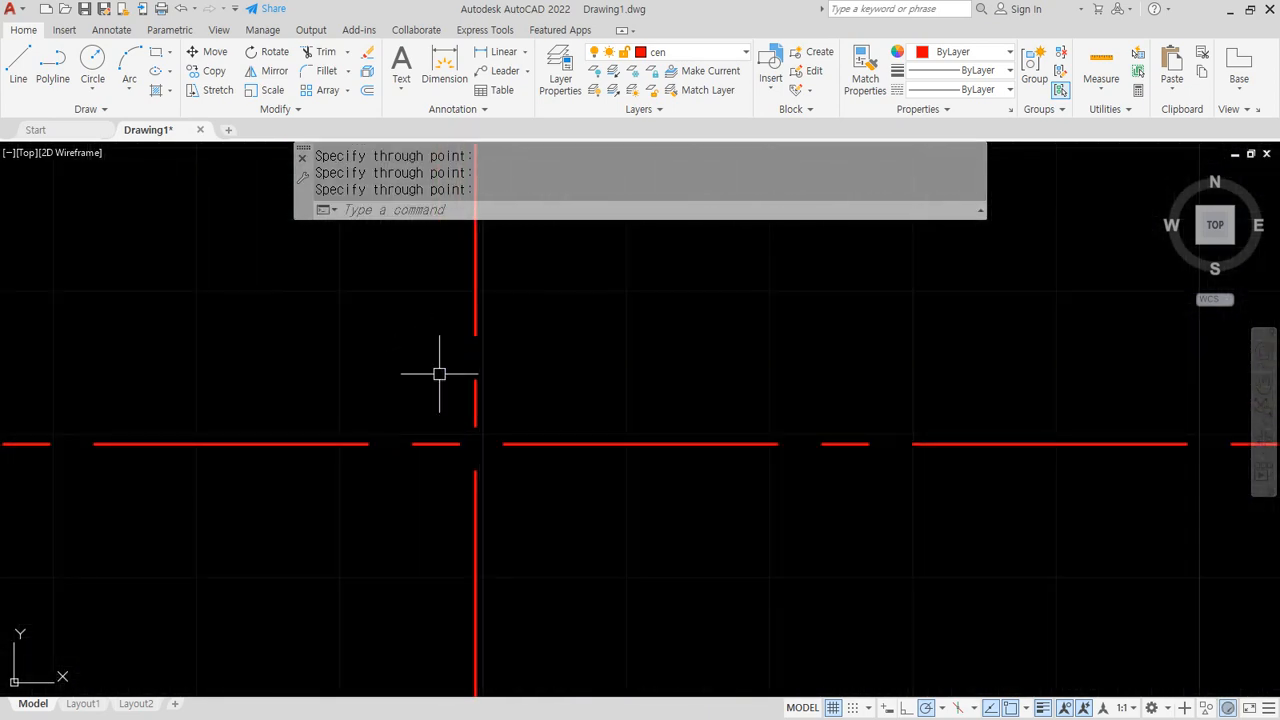
{"action": "scroll", "coordinate": [591, 413], "scroll_direction": "down", "scroll_amount": 5}
{"action": "type", "text": "lts"}
{"action": "key", "text": "Return"}
{"action": "type", "text": "0.5"}
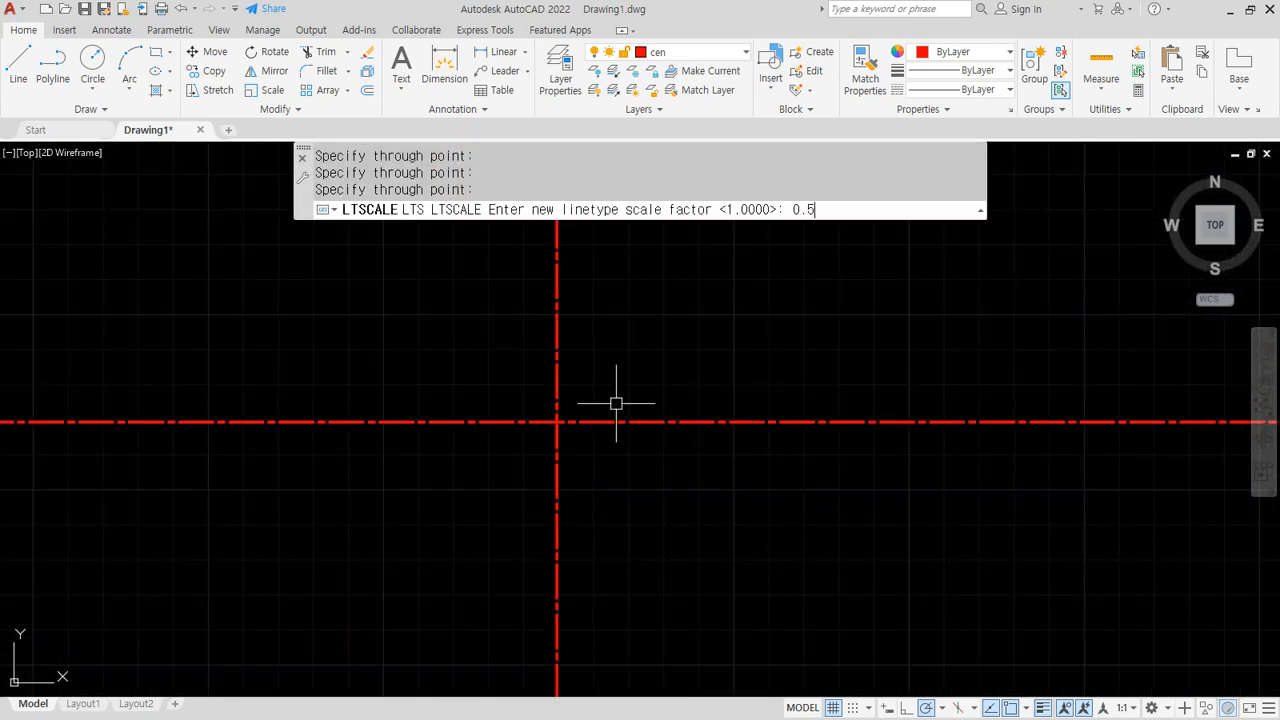
{"action": "key", "text": "Return"}
{"action": "scroll", "coordinate": [567, 414], "scroll_direction": "up", "scroll_amount": 5}
Offset the vertical centre line 20 to its left
{"action": "type", "text": "o"}
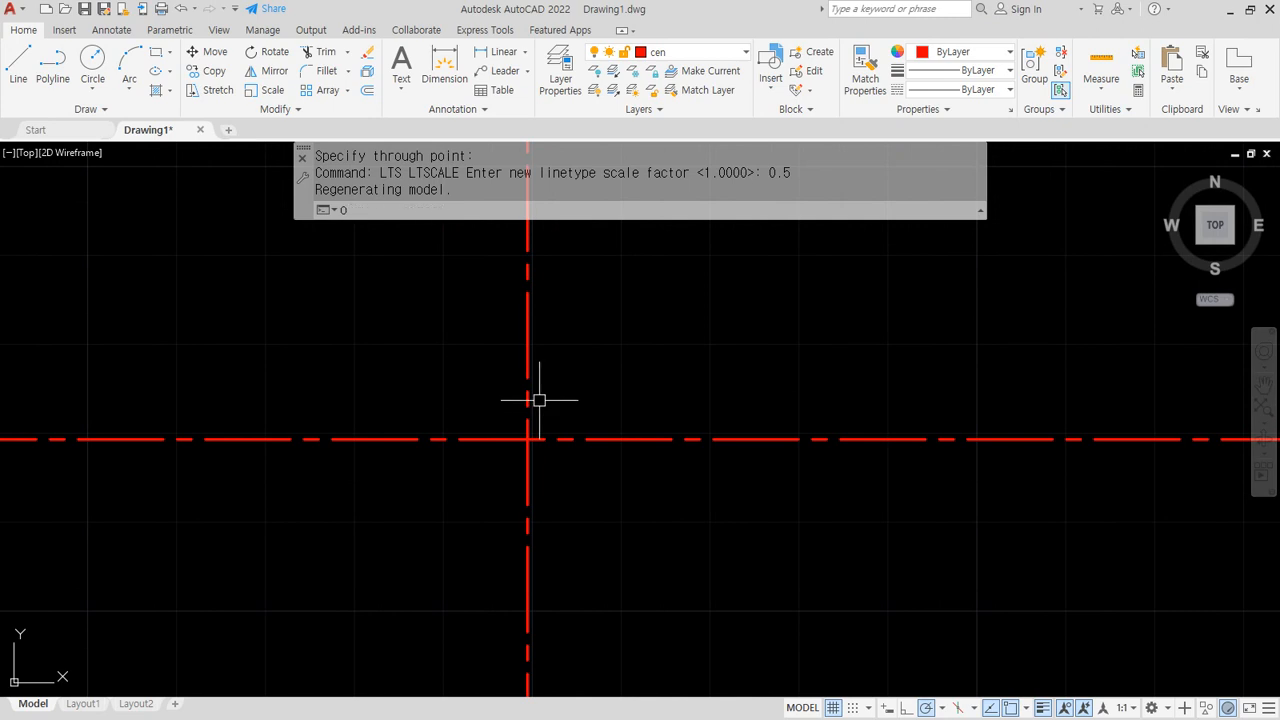
{"action": "key", "text": "Return"}
{"action": "type", "text": "20"}
{"action": "key", "text": "Return"}
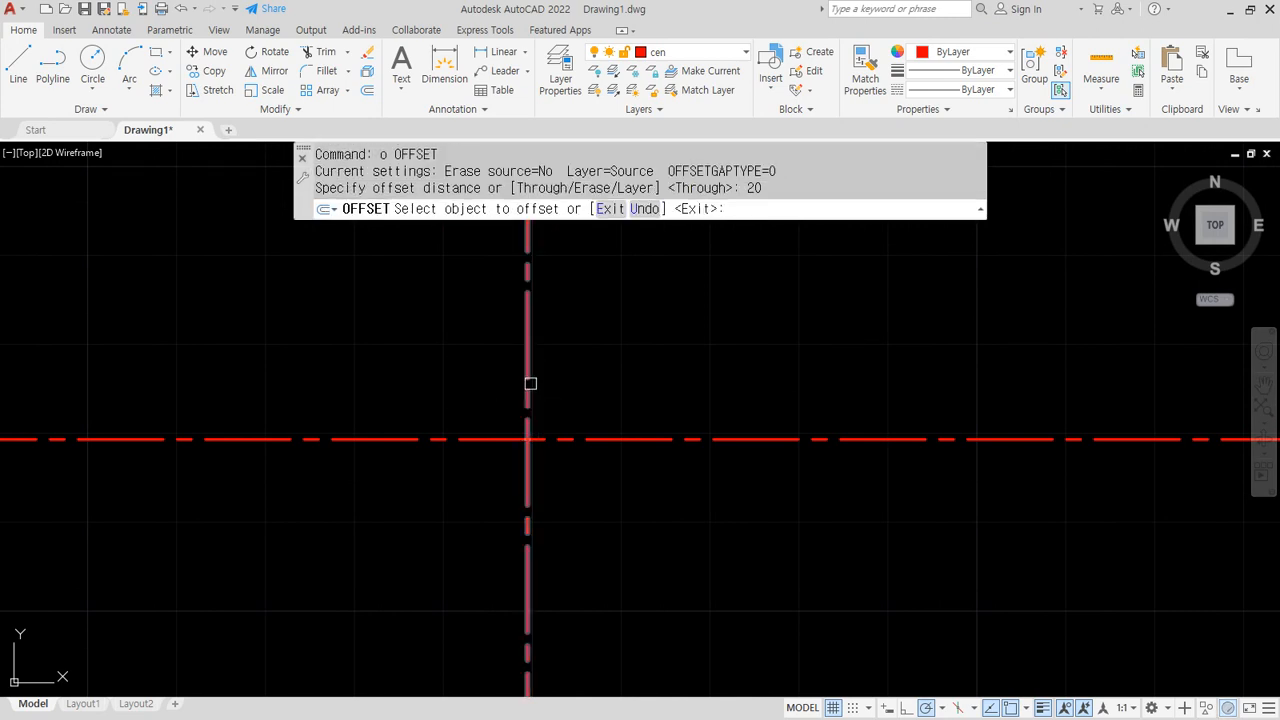
{"action": "left_click", "coordinate": [528, 380]}
{"action": "left_click", "coordinate": [457, 386]}
{"action": "key", "text": "Return"}
Offset the new left vertical line 150 to the right for the outline's far side
{"action": "key", "text": "Return"}
{"action": "type", "text": "15"}
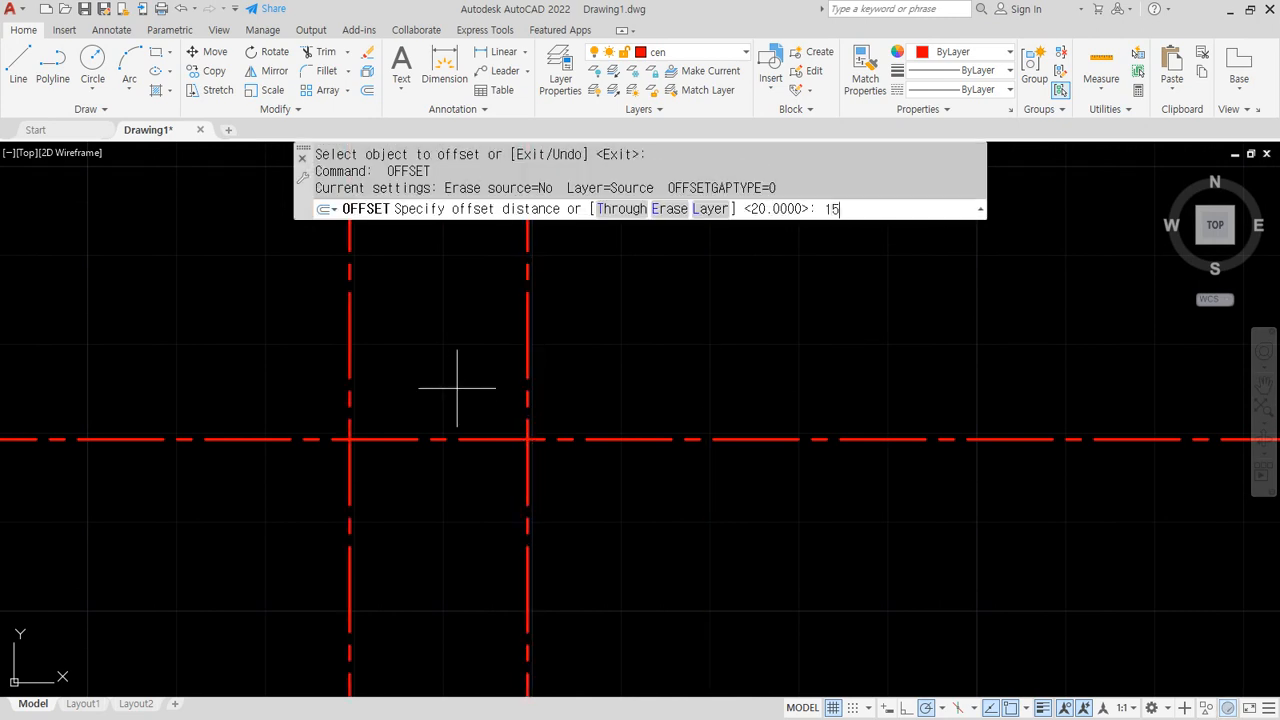
{"action": "type", "text": "0"}
{"action": "key", "text": "Return"}
{"action": "left_click", "coordinate": [350, 380]}
{"action": "left_click", "coordinate": [849, 351]}
{"action": "scroll", "coordinate": [860, 365], "scroll_direction": "down", "scroll_amount": 4}
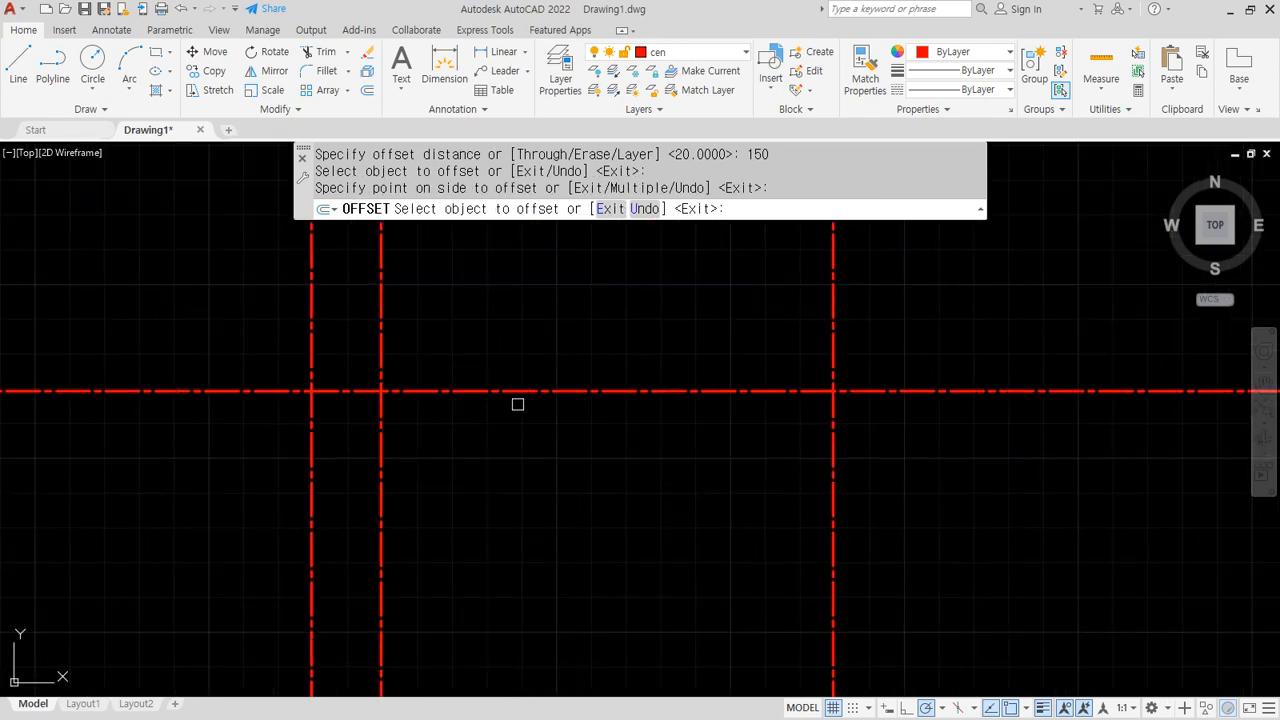
{"action": "key", "text": "Return"}
Offset the horizontal centre line 50 both above and below
{"action": "key", "text": "Return"}
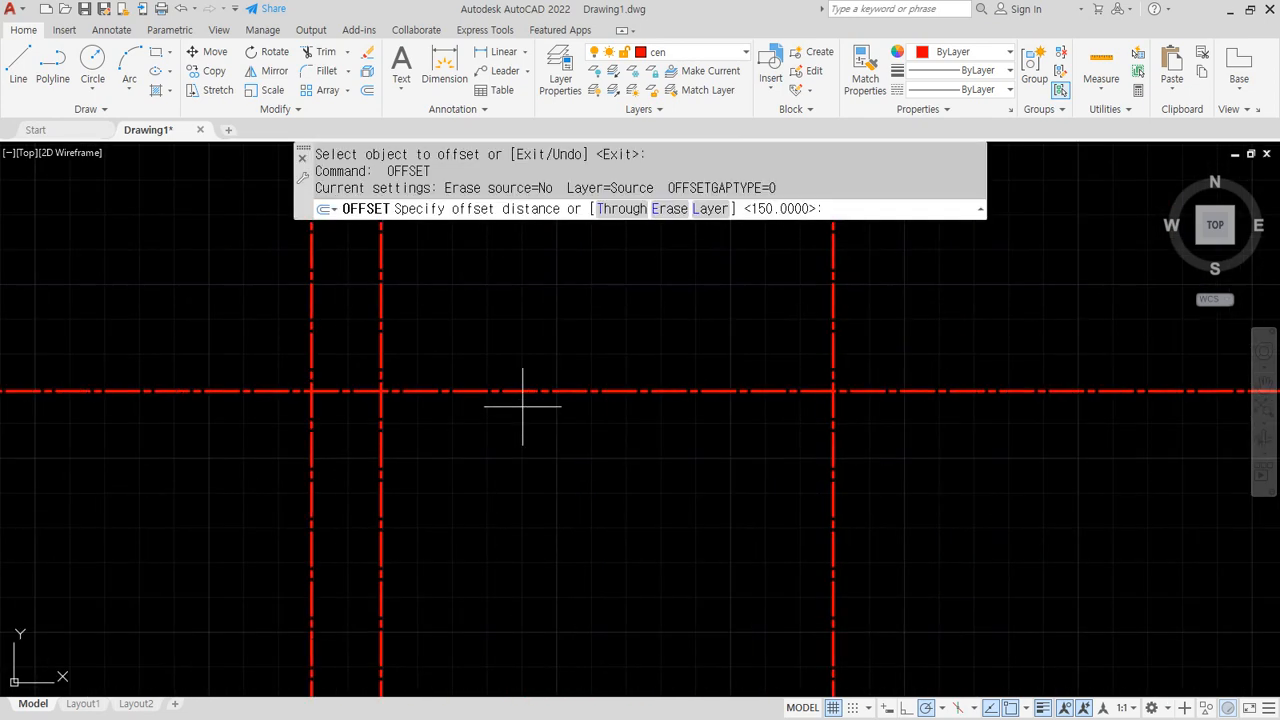
{"action": "type", "text": "50"}
{"action": "key", "text": "Return"}
{"action": "left_click", "coordinate": [503, 389]}
{"action": "left_click", "coordinate": [500, 378]}
{"action": "left_click", "coordinate": [500, 390]}
{"action": "left_click", "coordinate": [500, 439]}
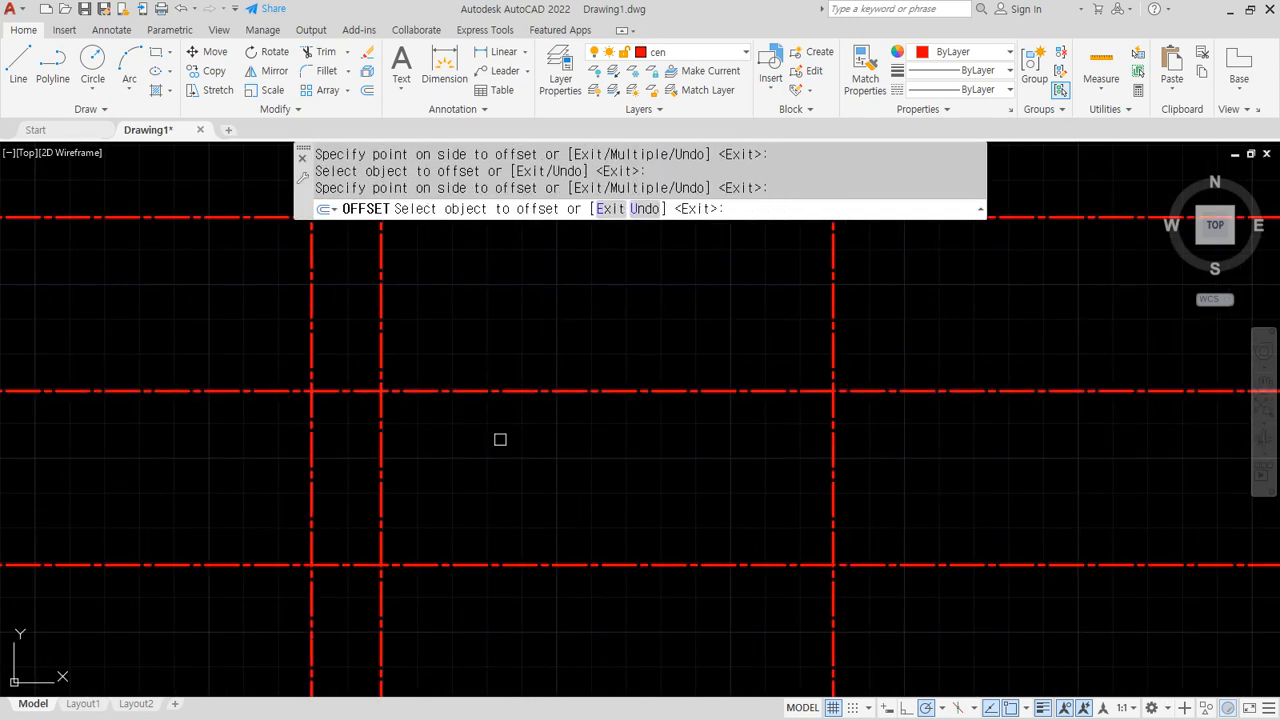
{"action": "key", "text": "Return"}
Move the four outer construction lines to the col layer, leaving the two centre lines on cen
{"action": "scroll", "coordinate": [500, 439], "scroll_direction": "down", "scroll_amount": 2}
{"action": "left_click", "coordinate": [757, 580]}
{"action": "left_click", "coordinate": [668, 462]}
{"action": "left_click", "coordinate": [405, 330]}
{"action": "left_click", "coordinate": [335, 280]}
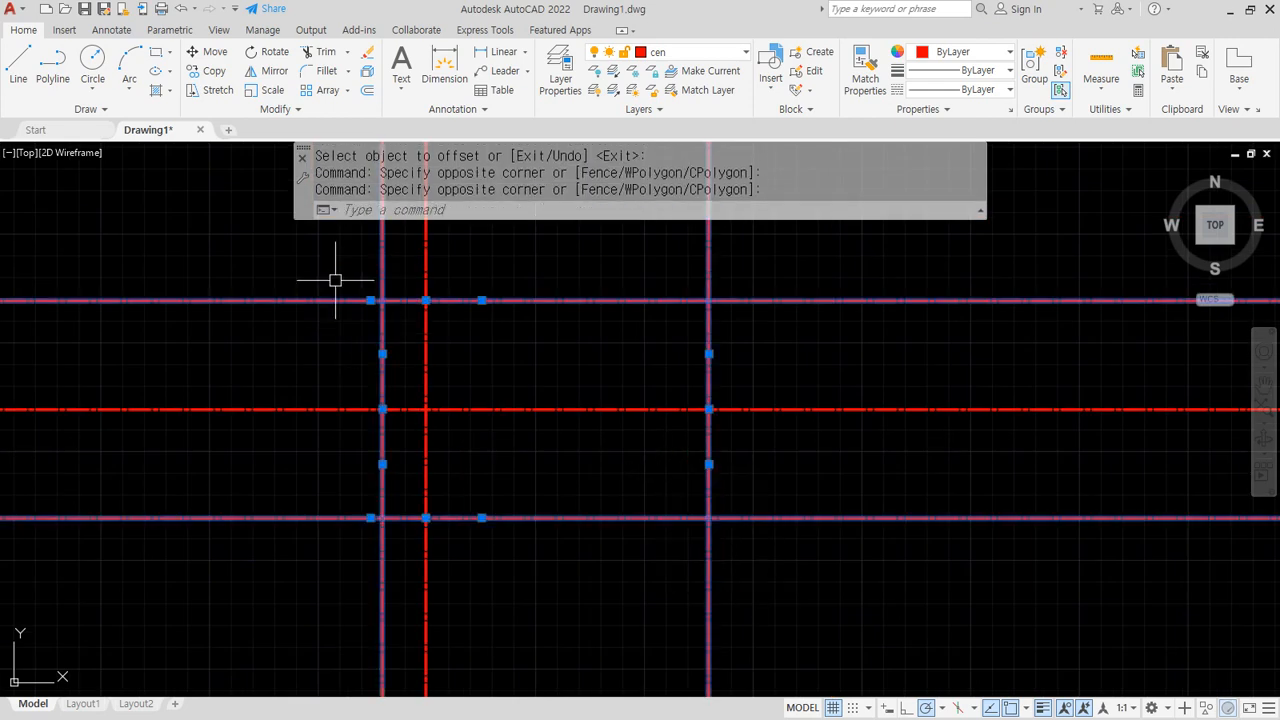
{"action": "left_click", "coordinate": [735, 51]}
{"action": "left_click", "coordinate": [704, 109]}
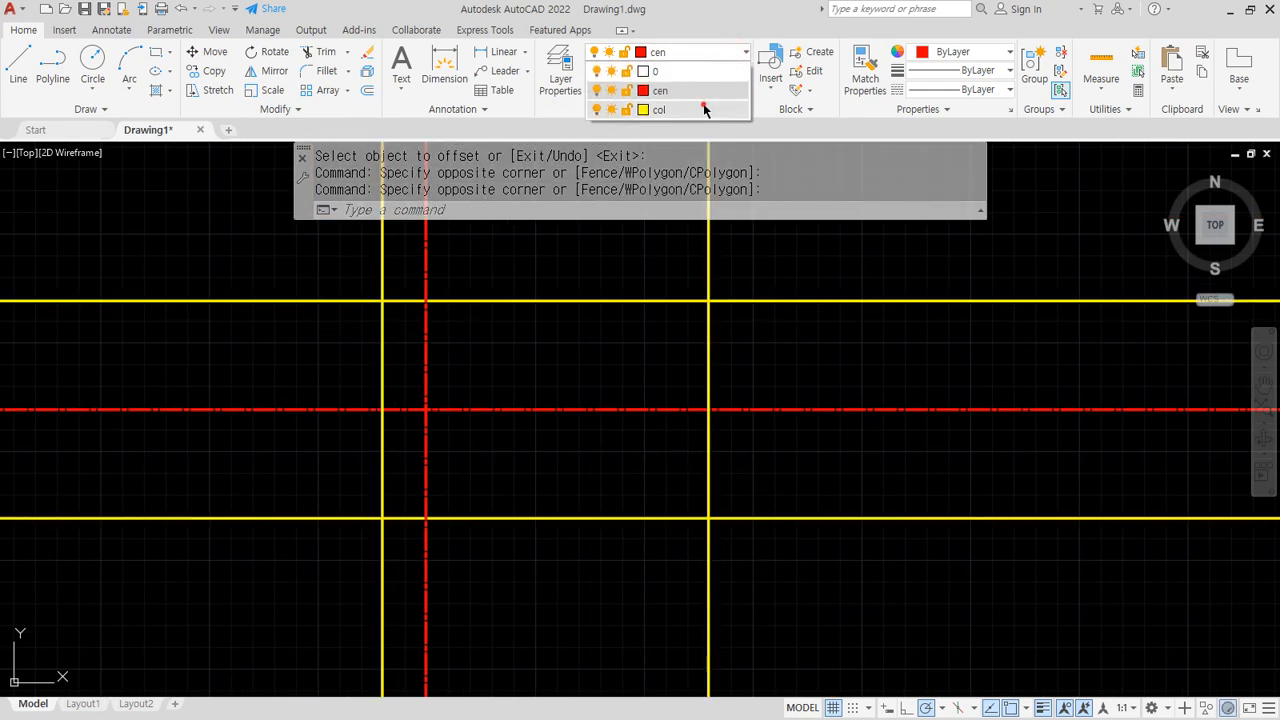
{"action": "key", "text": "Escape"}
{"action": "key", "text": "Escape"}
Fillet the four corners of the yellow lines with radius 0 to form a closed rectangle
{"action": "type", "text": "f"}
{"action": "key", "text": "Return"}
{"action": "left_click", "coordinate": [708, 338]}
{"action": "left_click", "coordinate": [684, 301]}
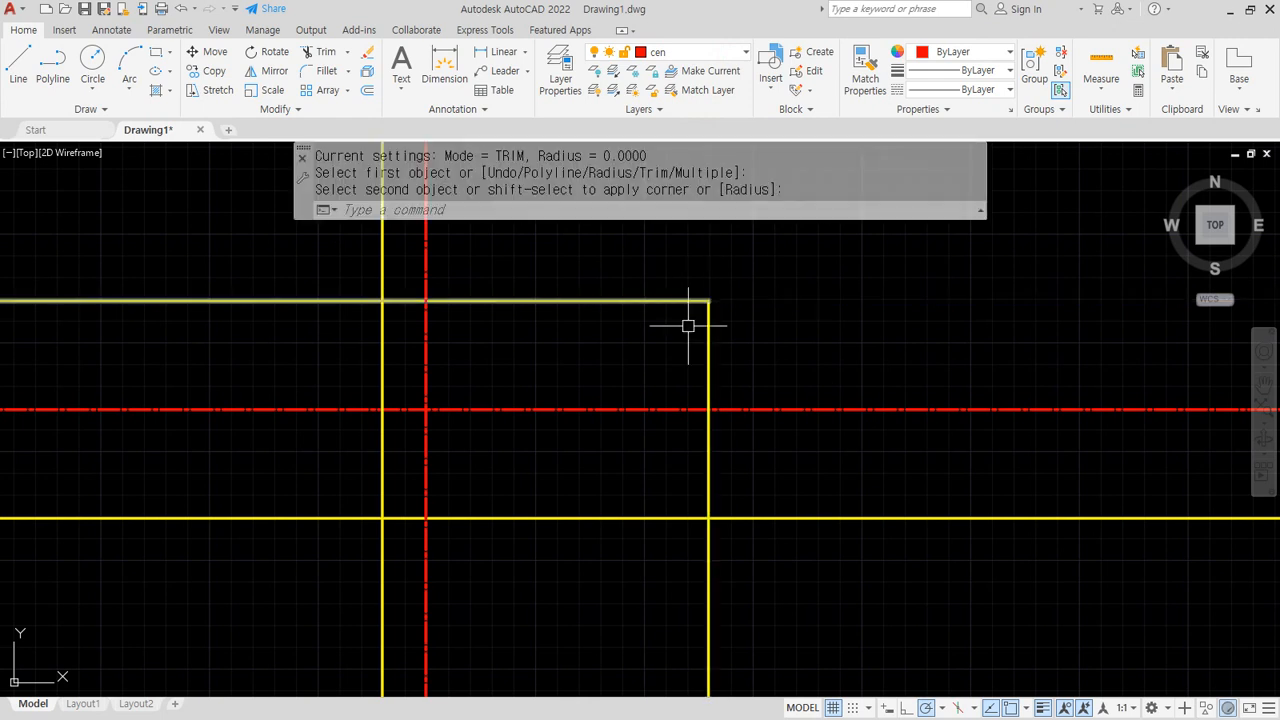
{"action": "key", "text": "Return"}
{"action": "left_click", "coordinate": [708, 457]}
{"action": "left_click", "coordinate": [686, 517]}
{"action": "key", "text": "Return"}
{"action": "left_click", "coordinate": [400, 518]}
{"action": "left_click", "coordinate": [385, 492]}
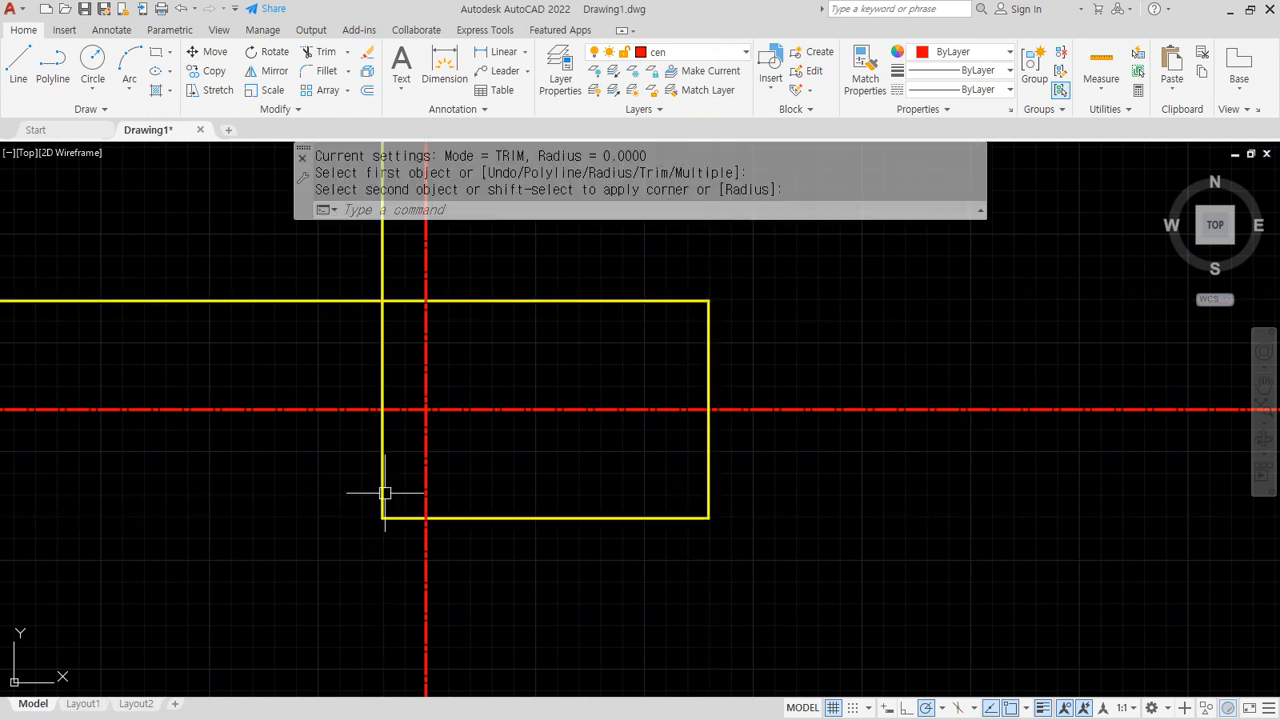
{"action": "key", "text": "Return"}
{"action": "left_click", "coordinate": [381, 346]}
{"action": "left_click", "coordinate": [397, 301]}
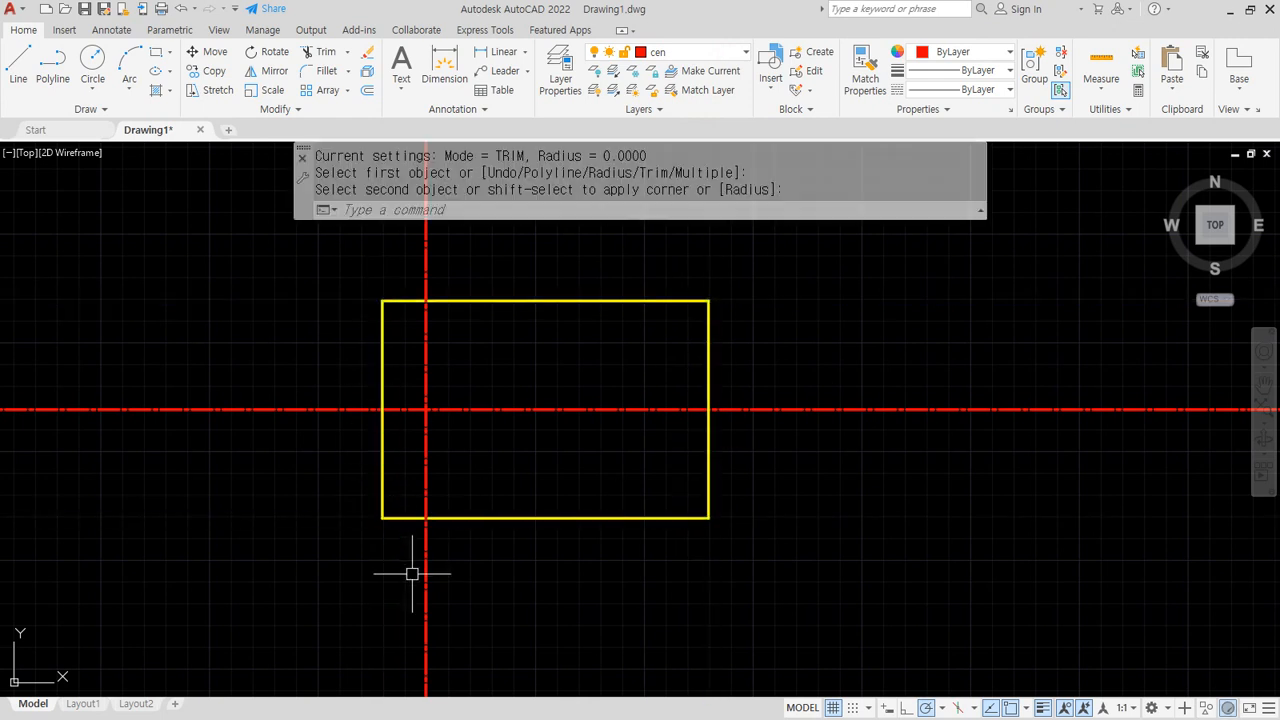
Offset all four rectangle edges 5 outward as limits for the centre lines
{"action": "type", "text": "o"}
{"action": "key", "text": "Return"}
{"action": "type", "text": "5"}
{"action": "key", "text": "Return"}
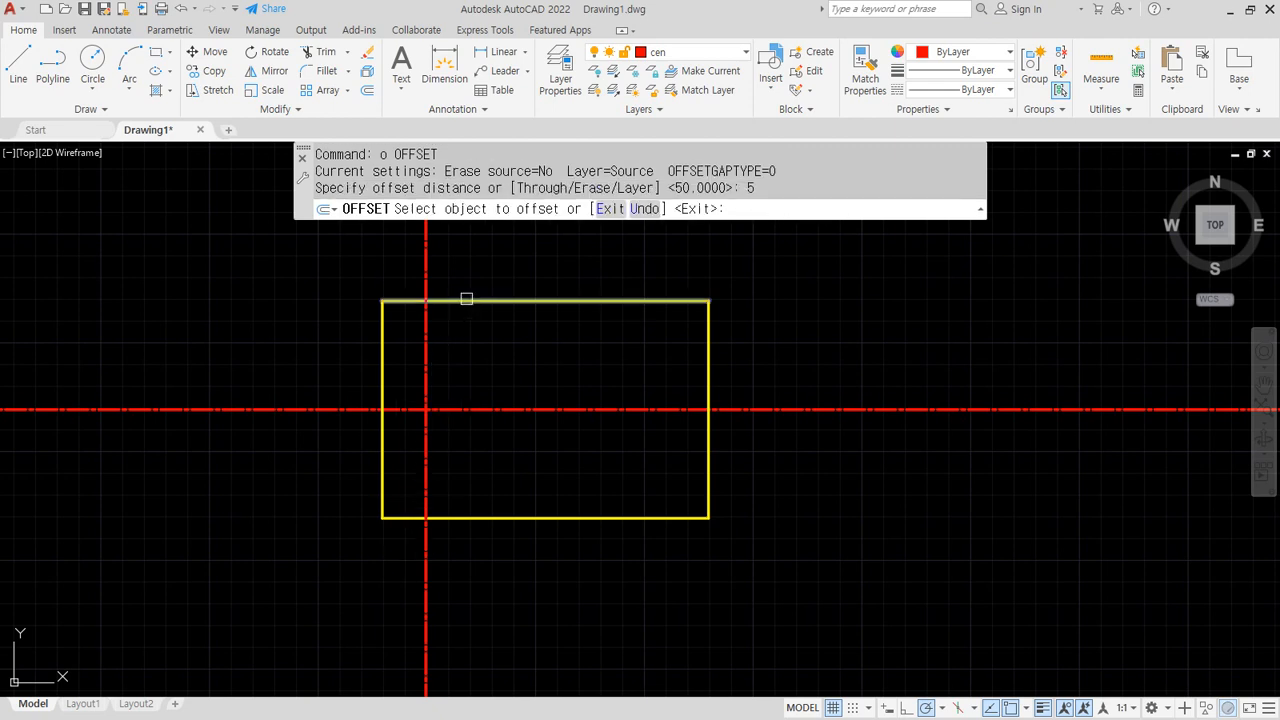
{"action": "left_click", "coordinate": [466, 298]}
{"action": "left_click", "coordinate": [480, 272]}
{"action": "left_click", "coordinate": [708, 380]}
{"action": "left_click", "coordinate": [786, 386]}
{"action": "left_click", "coordinate": [634, 518]}
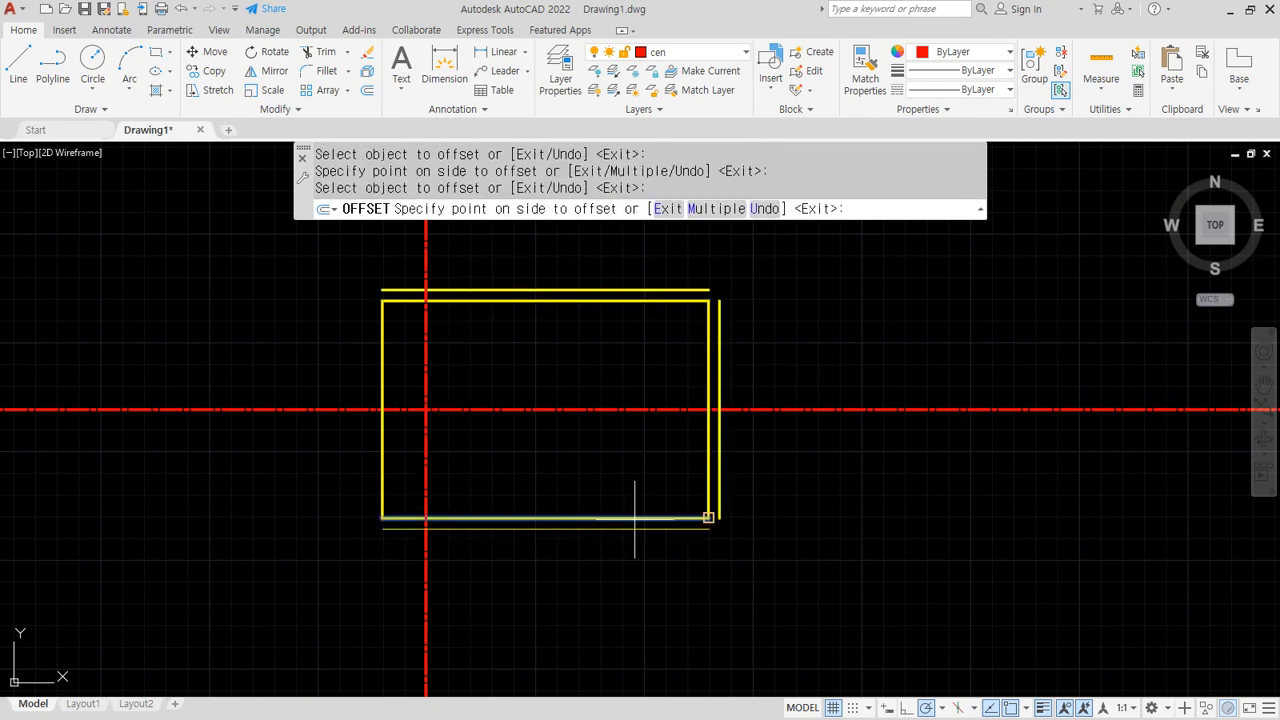
{"action": "left_click", "coordinate": [611, 587]}
{"action": "left_click", "coordinate": [381, 457]}
{"action": "left_click", "coordinate": [320, 420]}
{"action": "key", "text": "Return"}
Trim both centre lines where they extend beyond the four outer offset lines
{"action": "type", "text": "tr"}
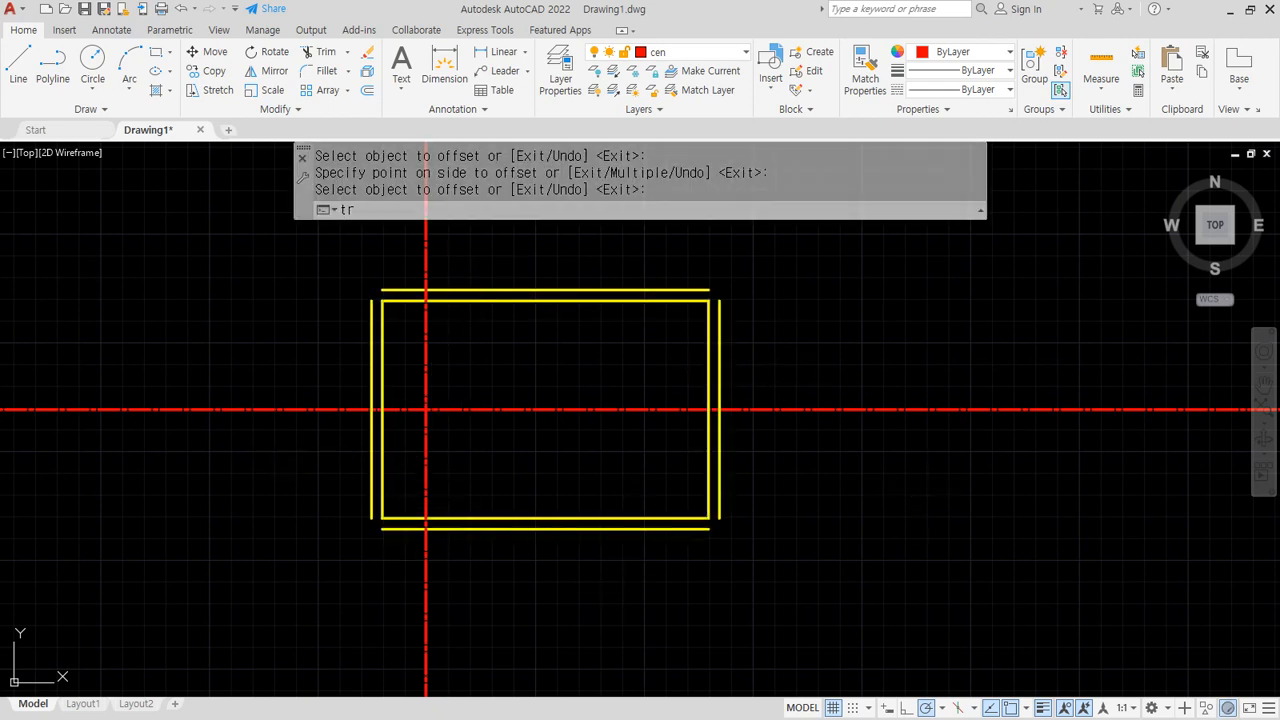
{"action": "key", "text": "Return"}
{"action": "key", "text": "Return"}
{"action": "left_click", "coordinate": [897, 346]}
{"action": "left_click", "coordinate": [814, 442]}
{"action": "left_click", "coordinate": [612, 650]}
{"action": "left_click", "coordinate": [263, 558]}
{"action": "left_click", "coordinate": [246, 488]}
{"action": "left_click", "coordinate": [157, 303]}
{"action": "left_click", "coordinate": [507, 240]}
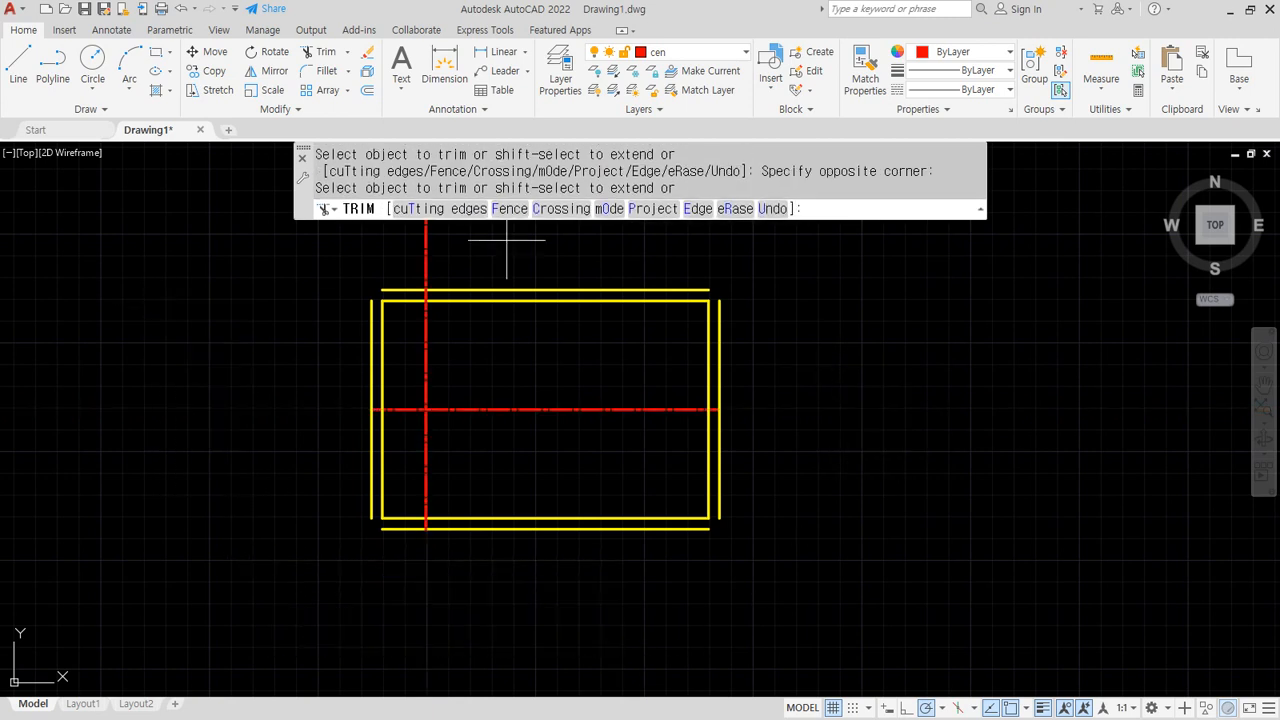
{"action": "left_click", "coordinate": [430, 277]}
{"action": "key", "text": "Return"}
Erase the four helper lines offset around the rectangle
{"action": "left_click", "coordinate": [517, 290]}
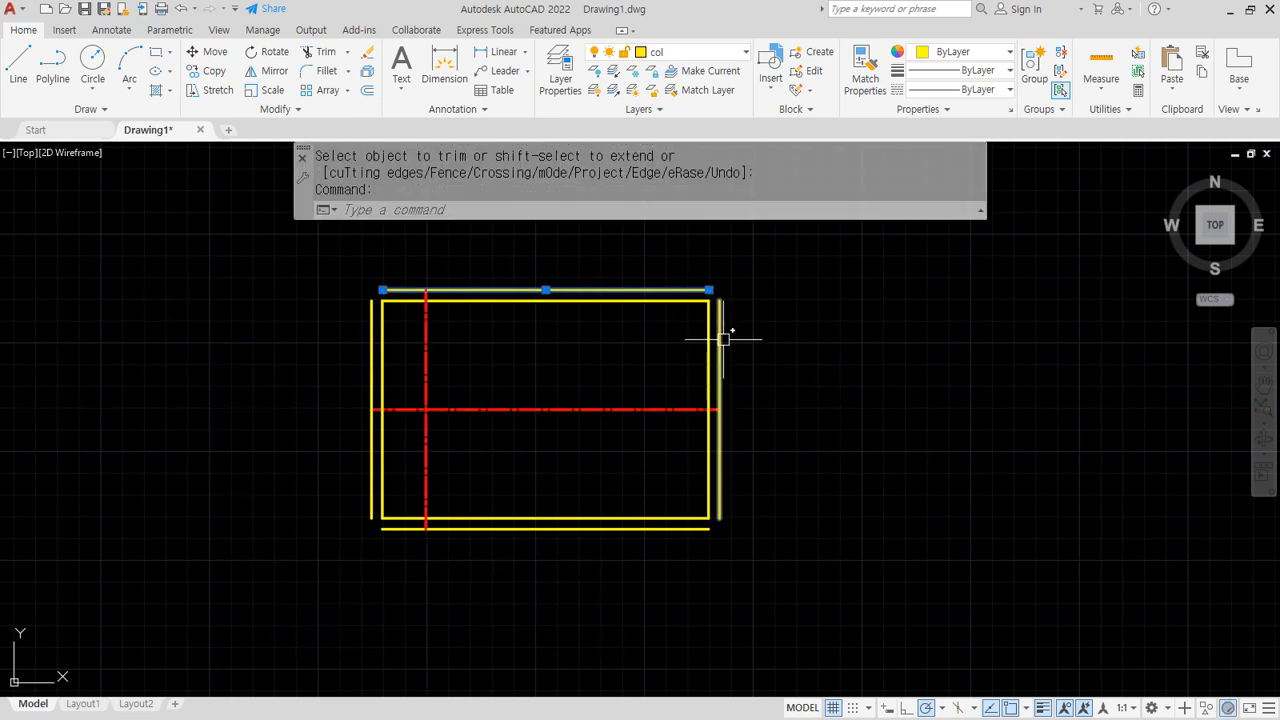
{"action": "left_click", "coordinate": [721, 339]}
{"action": "left_click", "coordinate": [364, 367]}
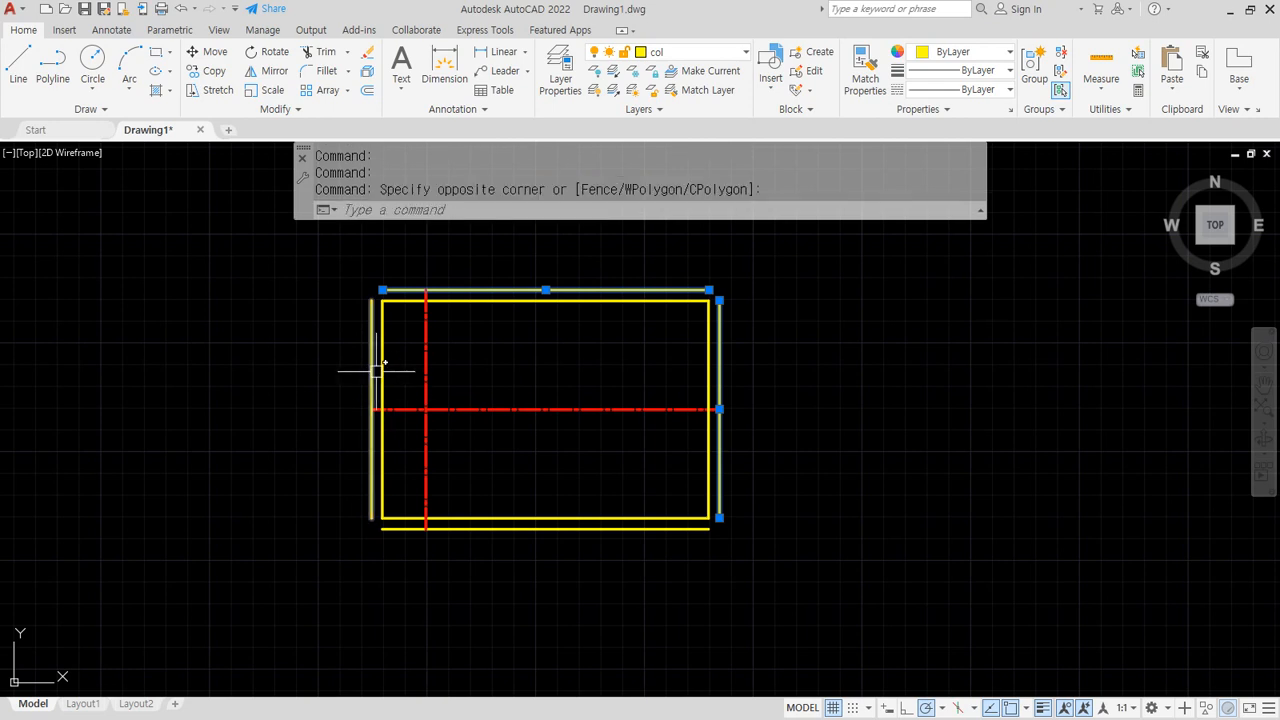
{"action": "left_click", "coordinate": [378, 374]}
{"action": "left_click", "coordinate": [523, 527]}
{"action": "type", "text": "e"}
{"action": "key", "text": "Return"}
Offset the vertical centre line 10 to its right
{"action": "scroll", "coordinate": [457, 397], "scroll_direction": "up", "scroll_amount": 2}
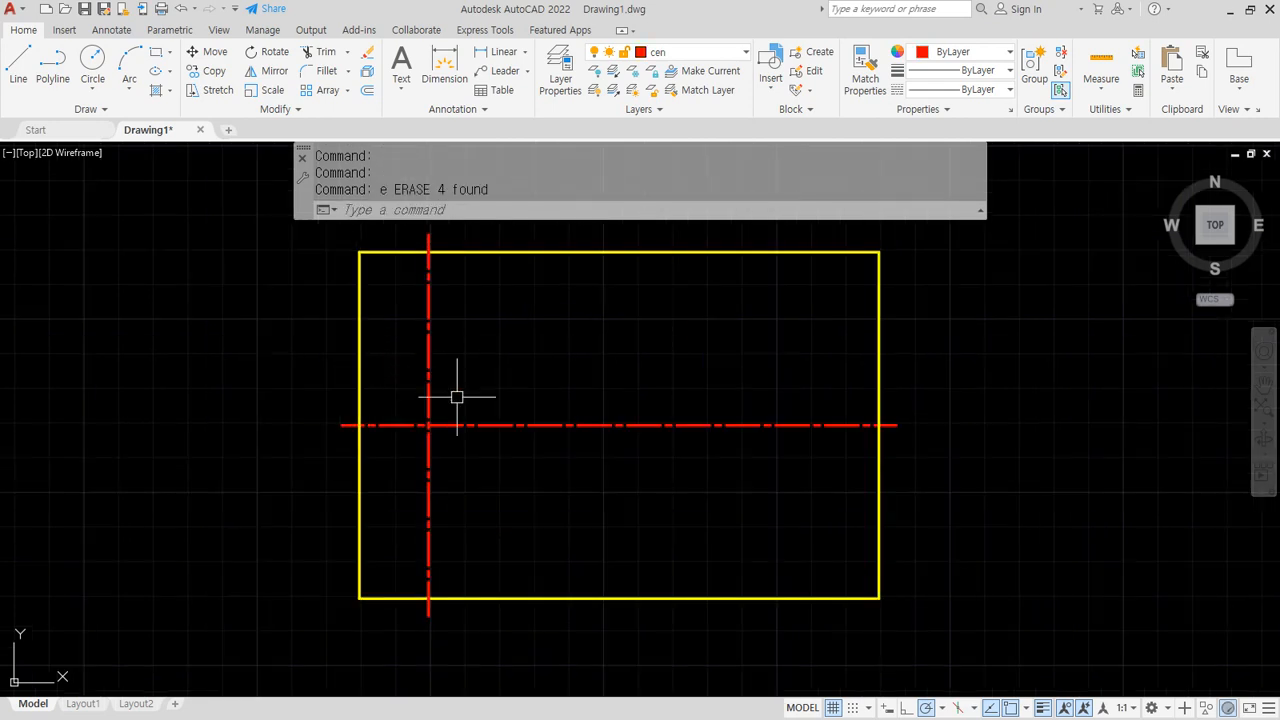
{"action": "type", "text": "o"}
{"action": "key", "text": "Return"}
{"action": "type", "text": "10"}
{"action": "key", "text": "Return"}
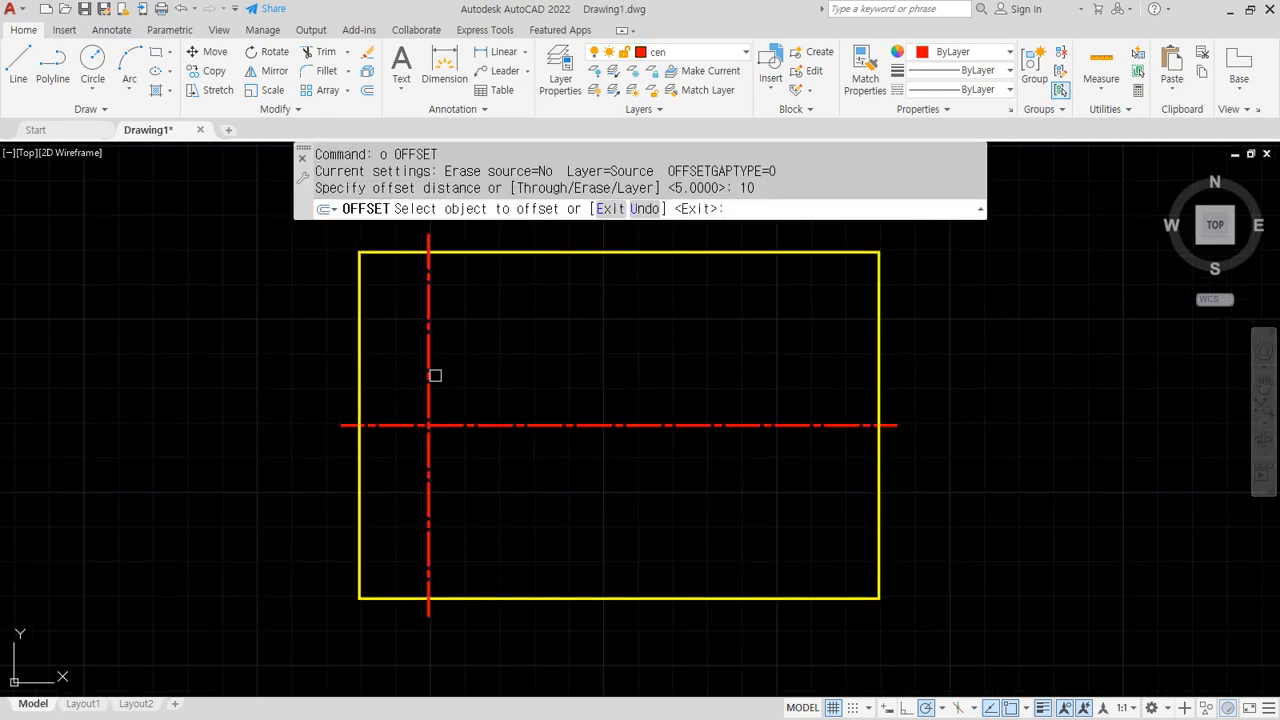
{"action": "left_click", "coordinate": [427, 374]}
{"action": "left_click", "coordinate": [566, 369]}
Match the properties of the rectangle's top edge onto the new vertical offset line
{"action": "type", "text": "ma"}
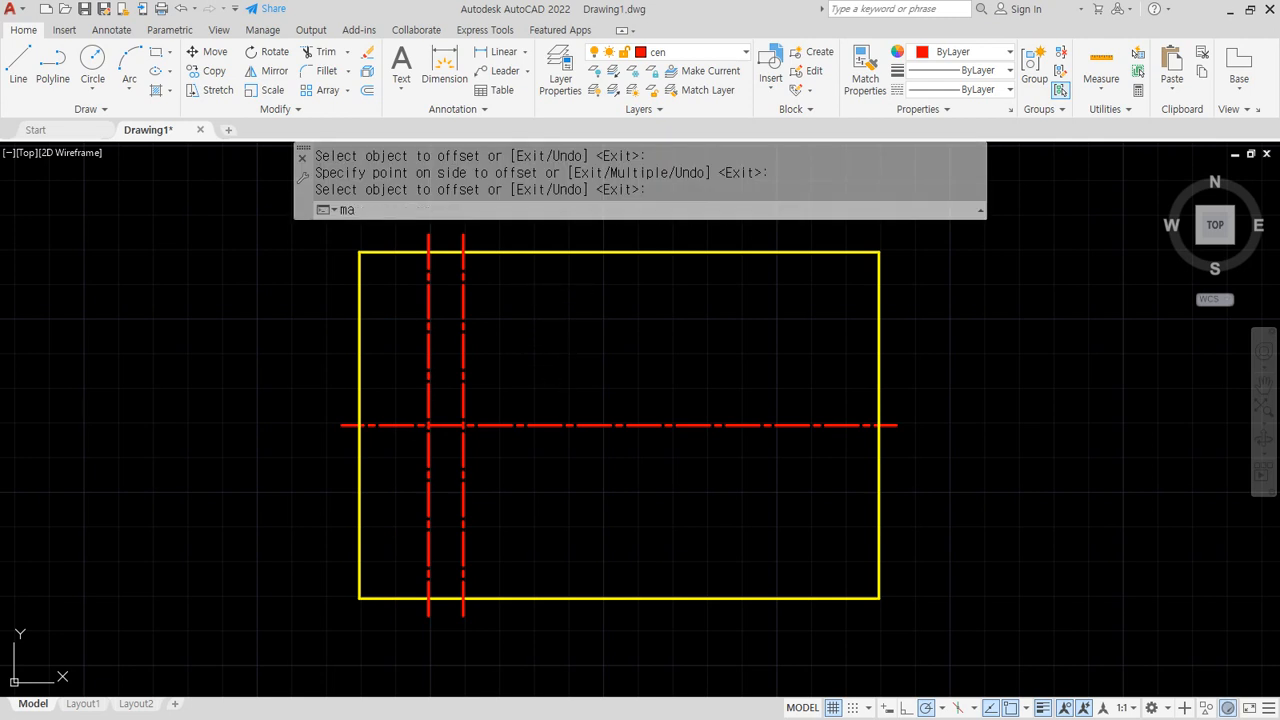
{"action": "key", "text": "Return"}
{"action": "left_click", "coordinate": [546, 254]}
{"action": "key", "text": "Return"}
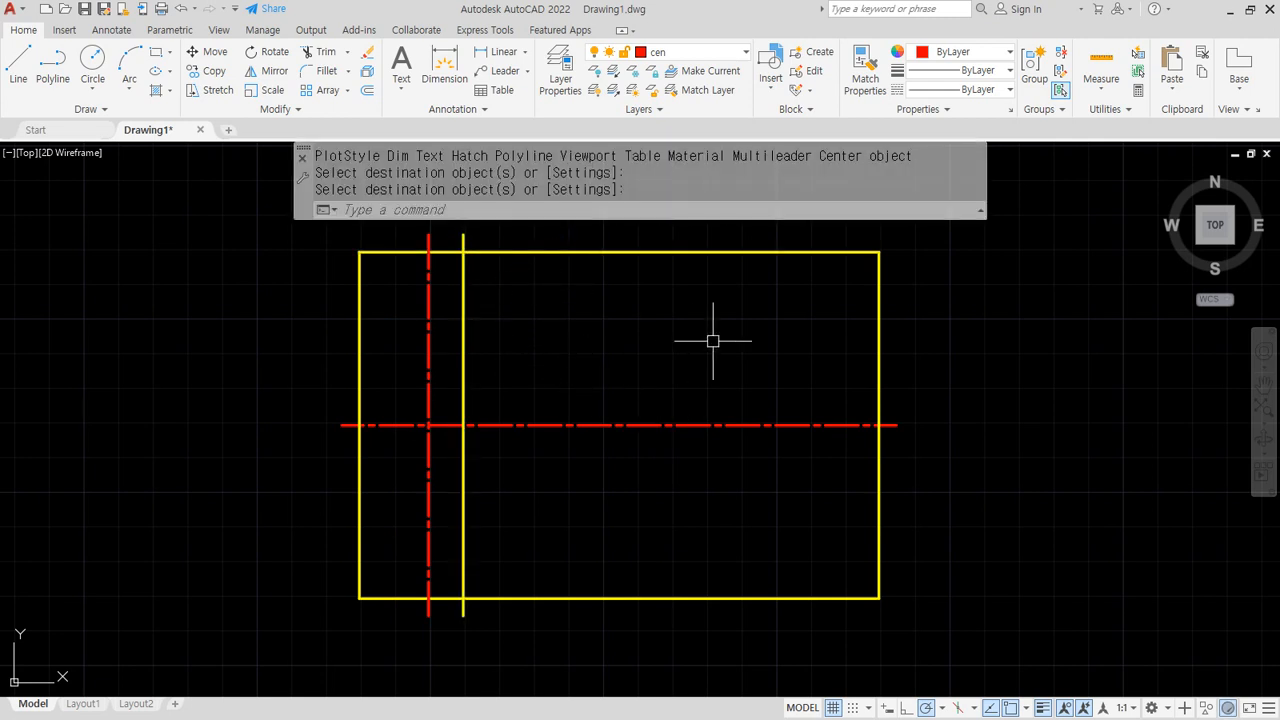
{"action": "mouse_move", "coordinate": [880, 250]}
{"action": "left_mouse_down"}
{"action": "mouse_move", "coordinate": [915, 270]}
{"action": "mouse_move", "coordinate": [884, 339]}
{"action": "left_mouse_up"}
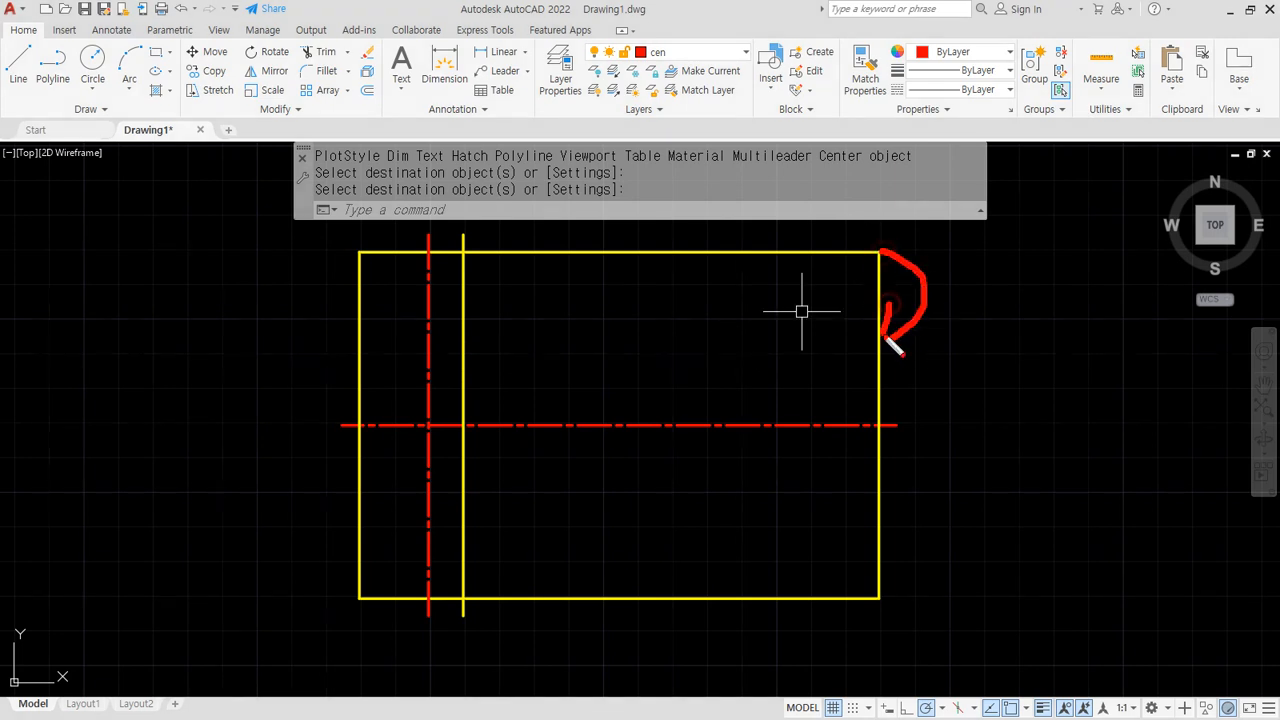
{"action": "mouse_move", "coordinate": [900, 592]}
{"action": "left_mouse_down"}
{"action": "mouse_move", "coordinate": [894, 506]}
{"action": "mouse_move", "coordinate": [922, 488]}
{"action": "left_mouse_up"}
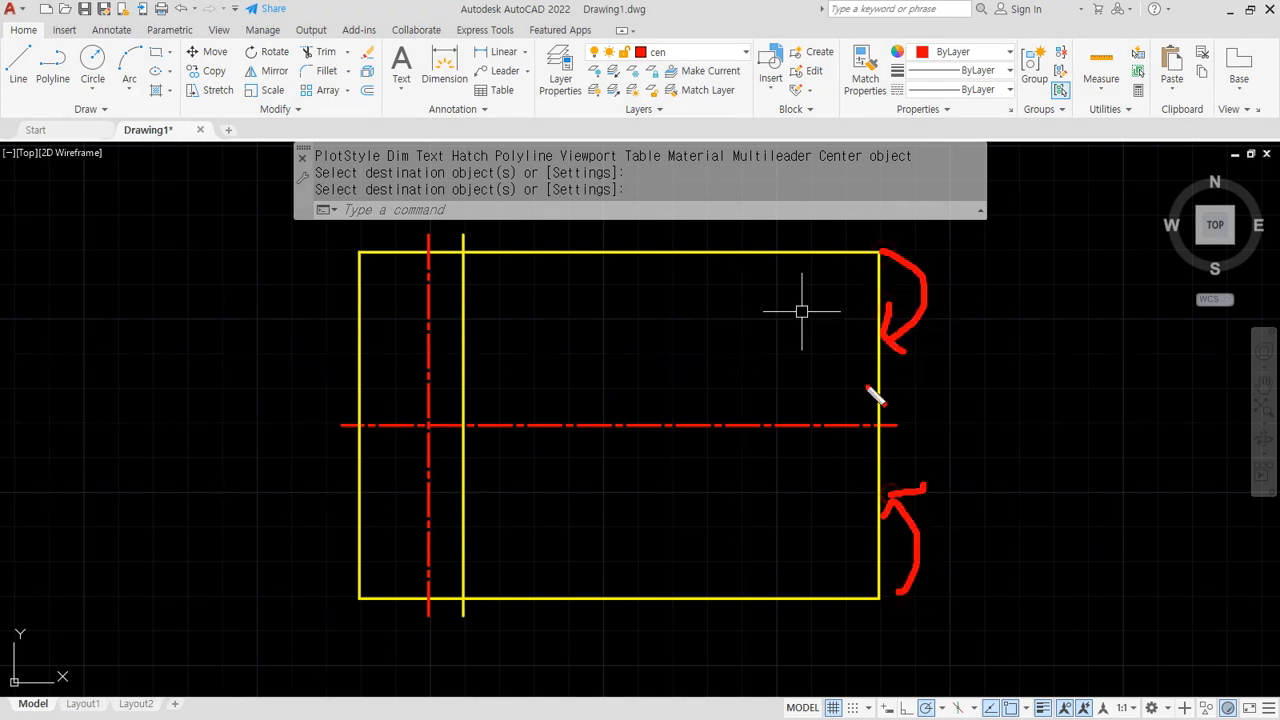
{"action": "left_click_drag", "start_coordinate": [888, 317], "coordinate": [697, 387]}
{"action": "left_click_drag", "start_coordinate": [829, 513], "coordinate": [668, 464]}
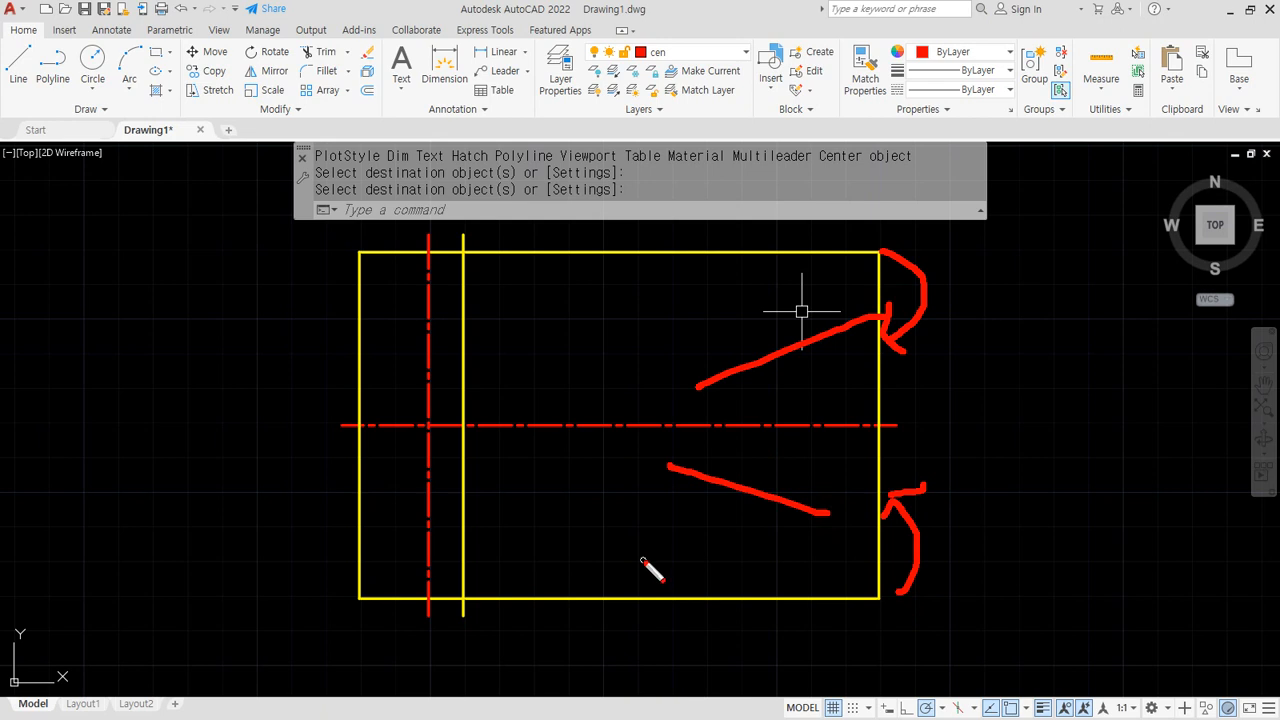
{"action": "key", "text": "Escape"}
Offset the rectangle's top and bottom edges 18 inward
{"action": "type", "text": "o"}
{"action": "key", "text": "Return"}
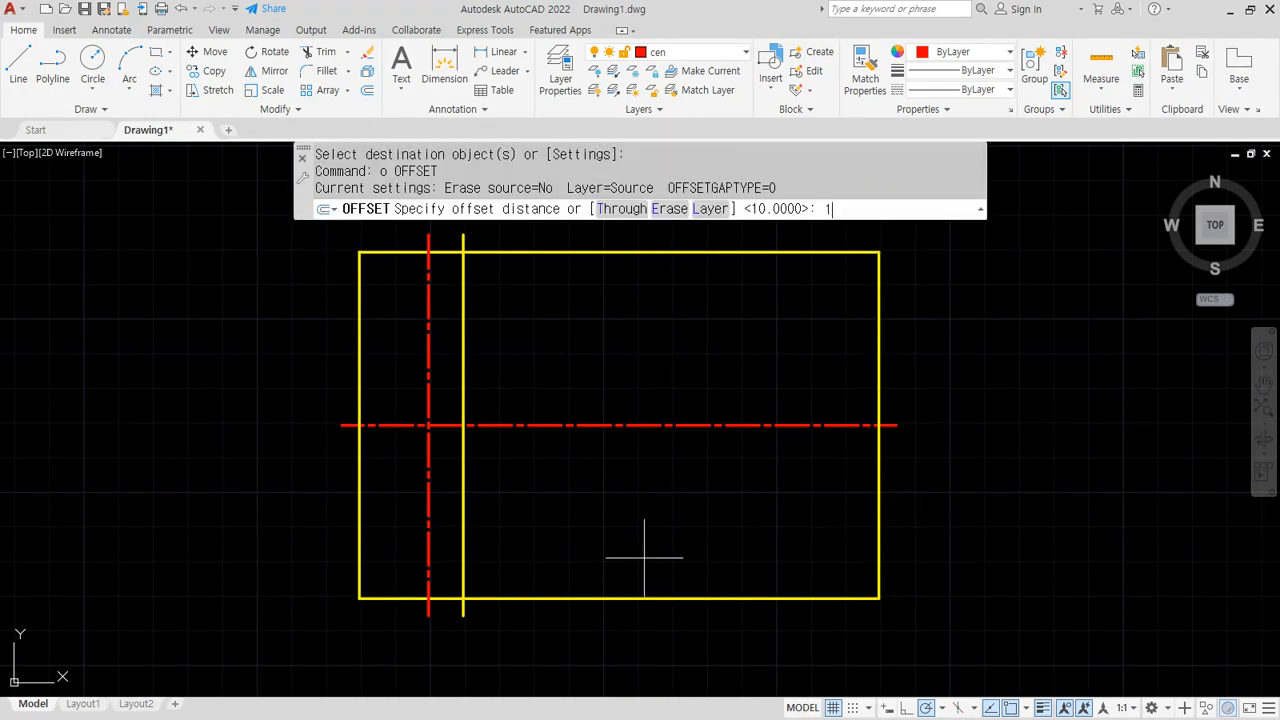
{"action": "type", "text": "18"}
{"action": "key", "text": "Return"}
{"action": "left_click", "coordinate": [727, 253]}
{"action": "left_click", "coordinate": [737, 363]}
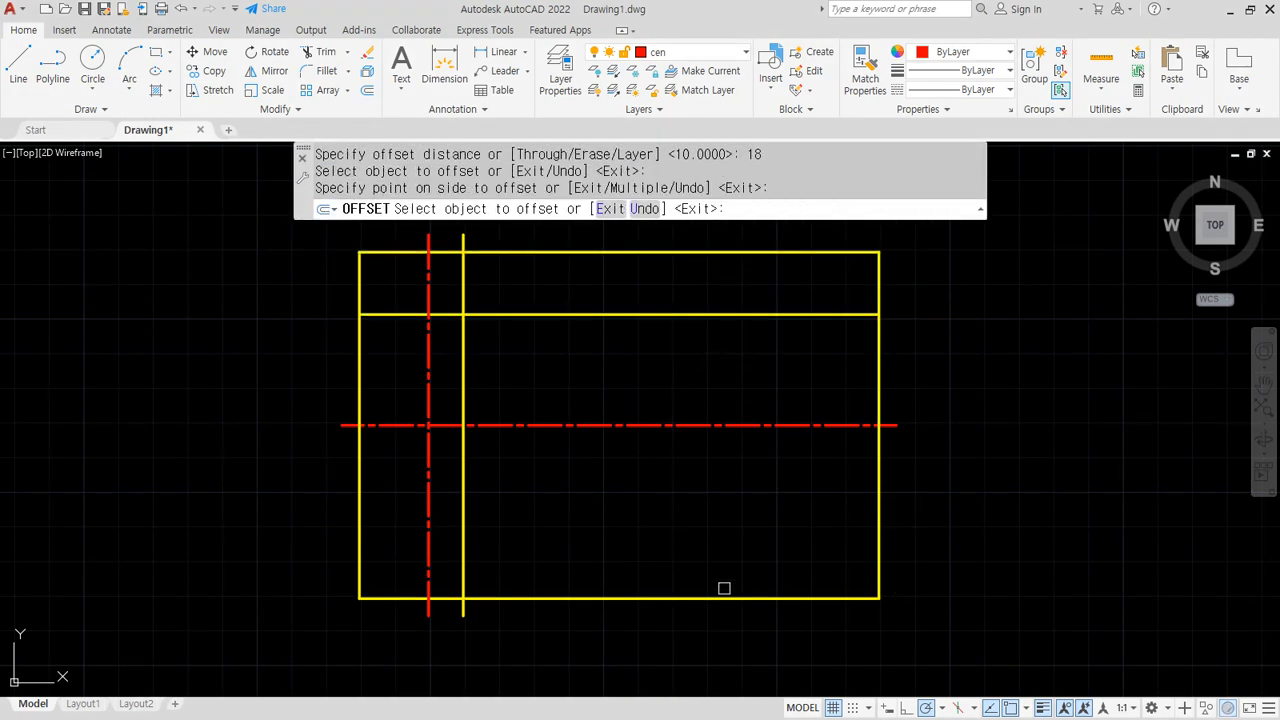
{"action": "left_click", "coordinate": [723, 554]}
{"action": "left_click", "coordinate": [711, 598]}
{"action": "left_click", "coordinate": [751, 503]}
{"action": "key", "text": "Return"}
Trim away the part of the rectangle's right edge between the two inner horizontal lines
{"action": "type", "text": "tr"}
{"action": "key", "text": "Return"}
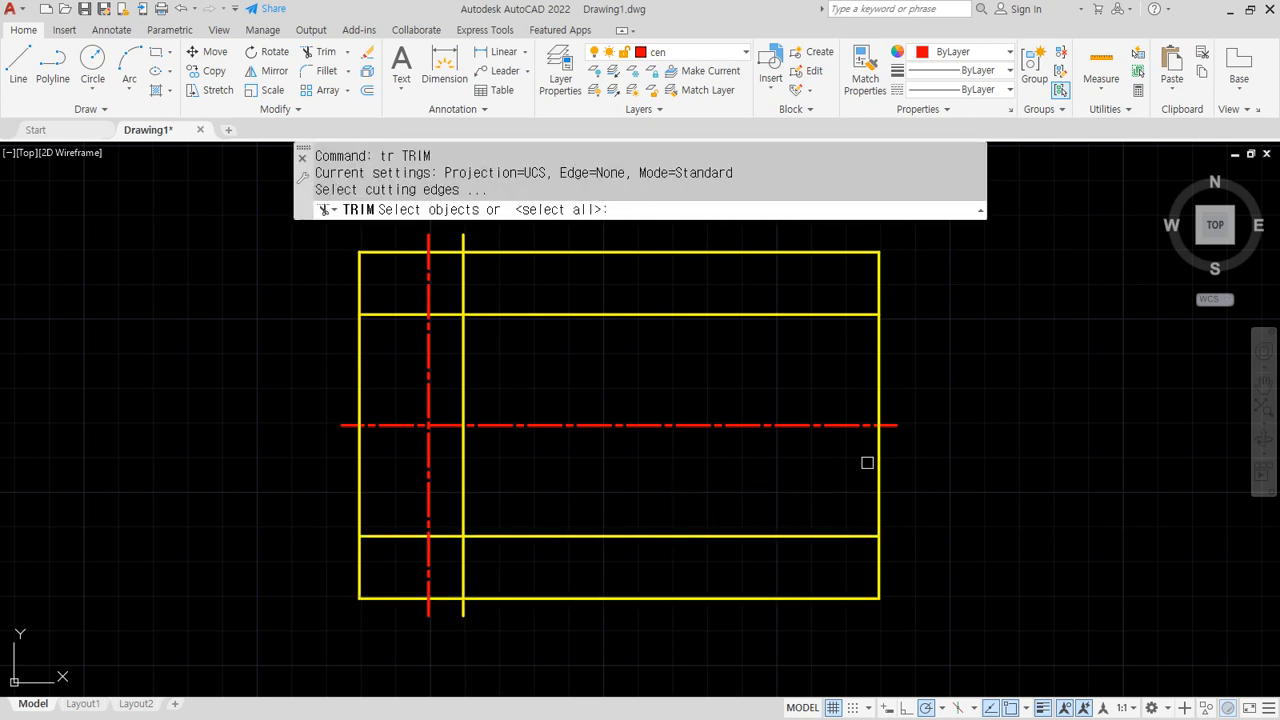
{"action": "key", "text": "Return"}
{"action": "left_click", "coordinate": [877, 457]}
{"action": "left_click", "coordinate": [874, 385]}
{"action": "key", "text": "Return"}
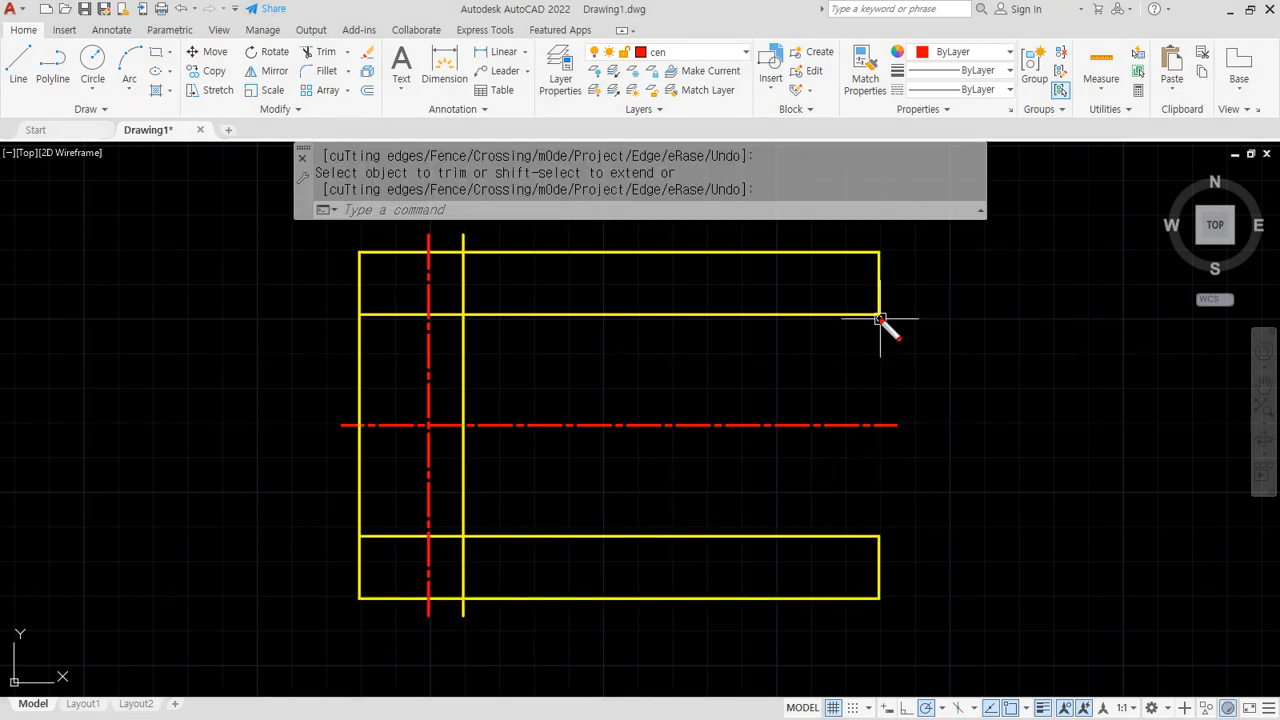
{"action": "mouse_move", "coordinate": [830, 323]}
{"action": "left_mouse_down"}
{"action": "mouse_move", "coordinate": [510, 393]}
{"action": "mouse_move", "coordinate": [553, 405]}
{"action": "left_mouse_up"}
{"action": "mouse_move", "coordinate": [567, 309]}
{"action": "left_mouse_down"}
{"action": "mouse_move", "coordinate": [564, 350]}
{"action": "mouse_move", "coordinate": [580, 363]}
{"action": "mouse_move", "coordinate": [556, 372]}
{"action": "left_mouse_up"}
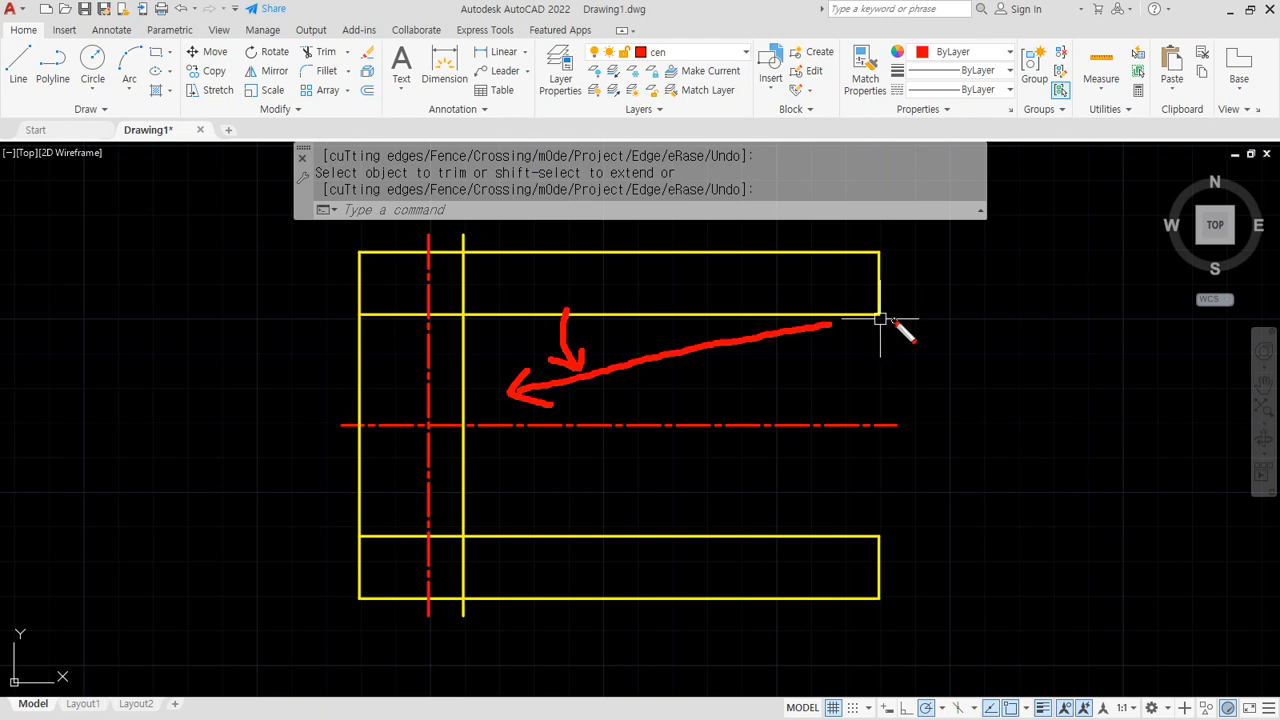
{"action": "mouse_move", "coordinate": [884, 304]}
{"action": "left_mouse_down"}
{"action": "mouse_move", "coordinate": [870, 318]}
{"action": "mouse_move", "coordinate": [886, 326]}
{"action": "left_mouse_up"}
{"action": "left_click_drag", "start_coordinate": [570, 312], "coordinate": [586, 367]}
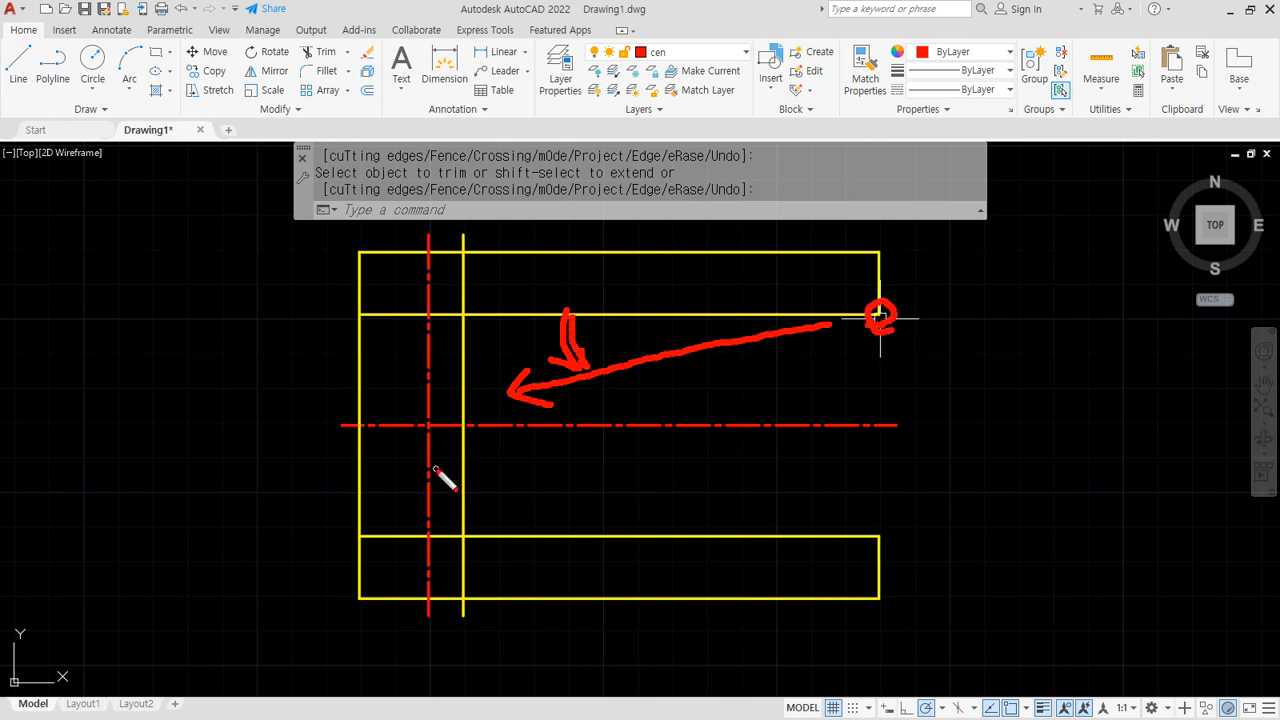
{"action": "key", "text": "Escape"}
Rotate the upper inner horizontal line 10 degrees about its right endpoint
{"action": "type", "text": "ro"}
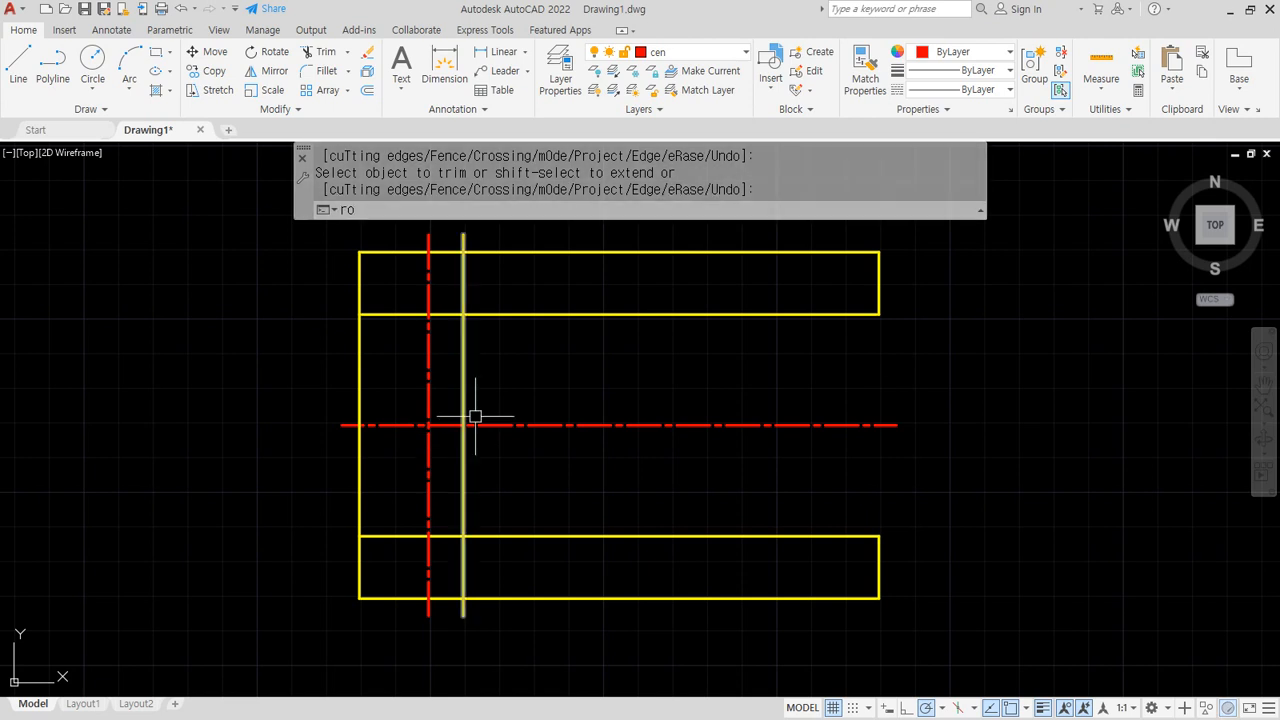
{"action": "key", "text": "Return"}
{"action": "left_click", "coordinate": [578, 314]}
{"action": "key", "text": "Return"}
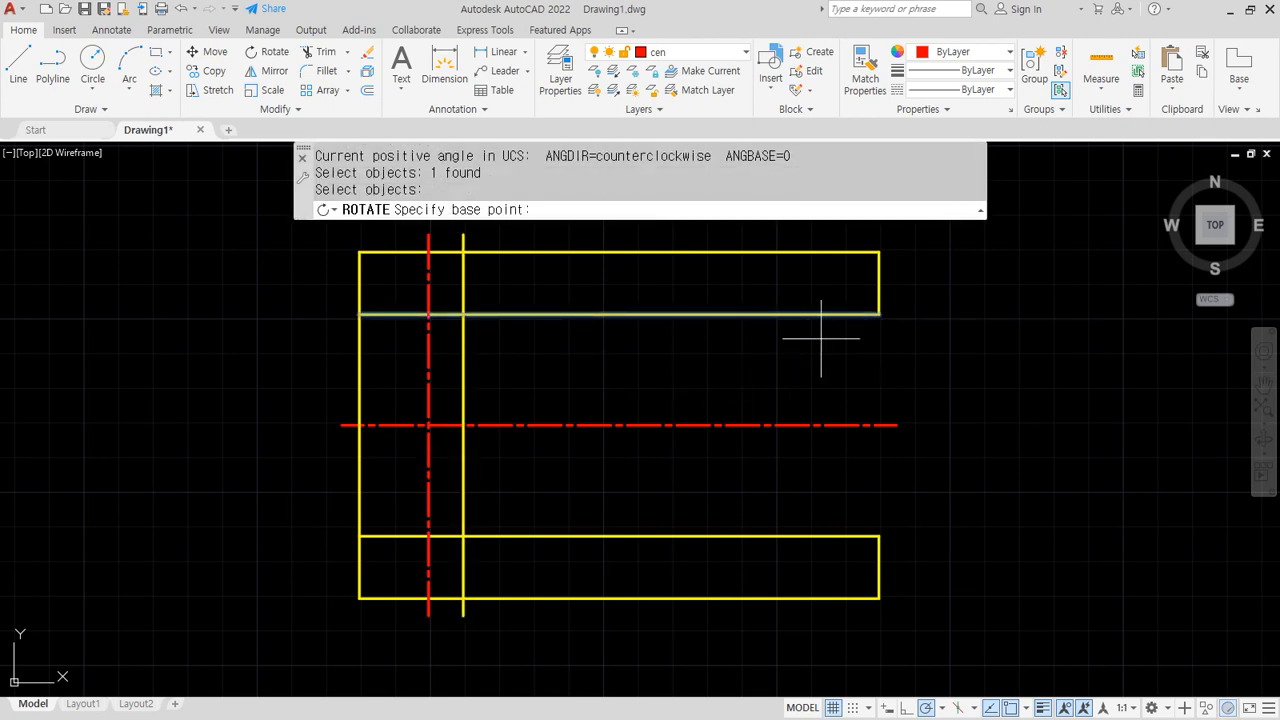
{"action": "left_click", "coordinate": [878, 314]}
{"action": "type", "text": "10"}
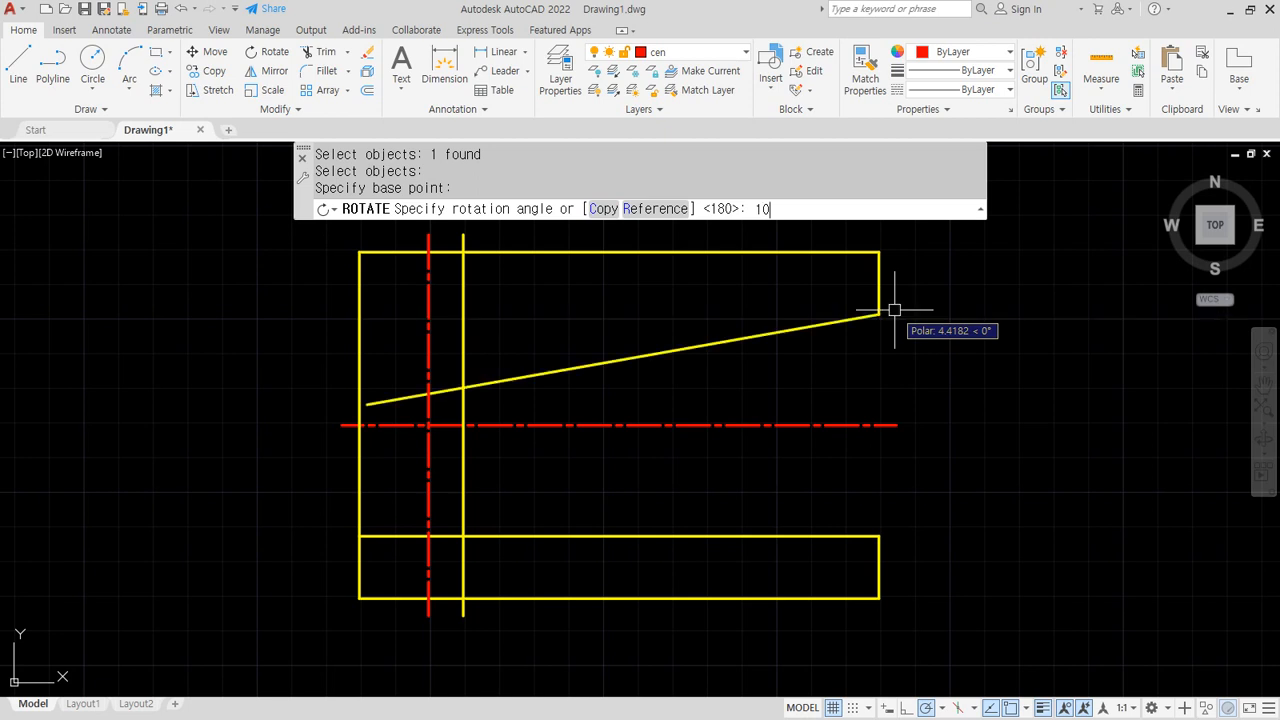
{"action": "key", "text": "Return"}
Rotate the lower inner horizontal line -10 degrees about its right endpoint
{"action": "key", "text": "Return"}
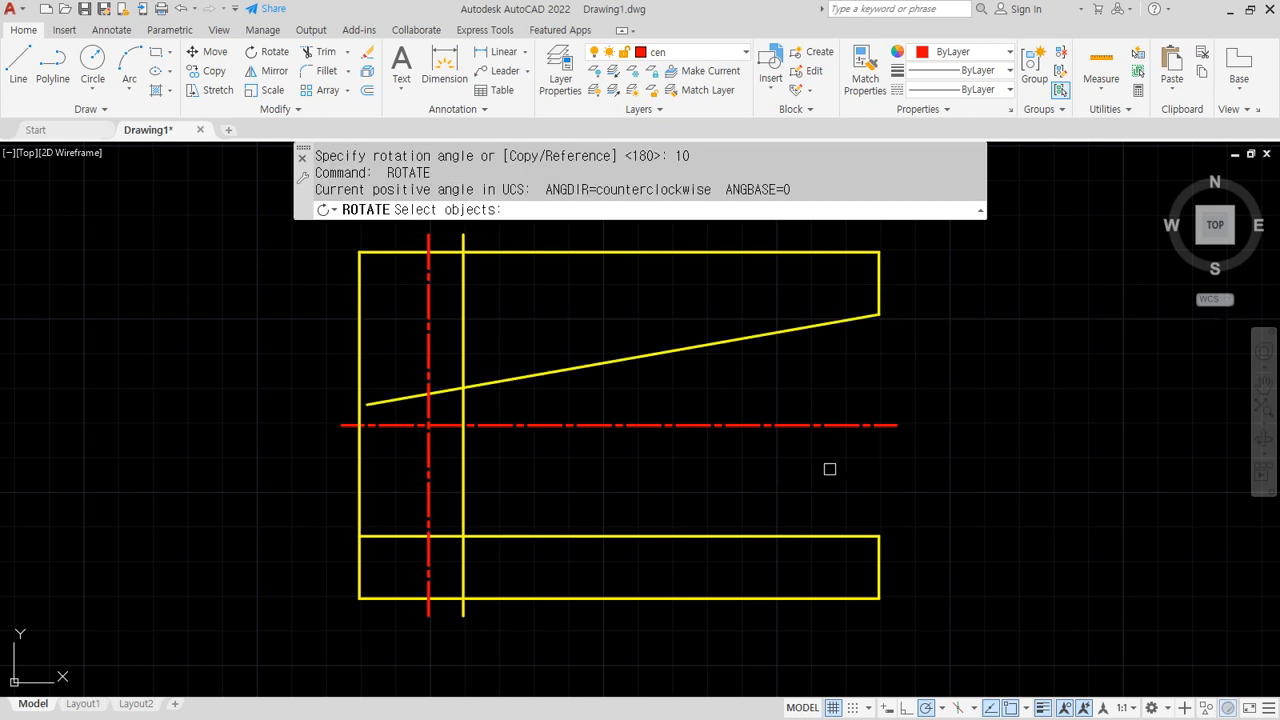
{"action": "left_click", "coordinate": [755, 540]}
{"action": "key", "text": "Return"}
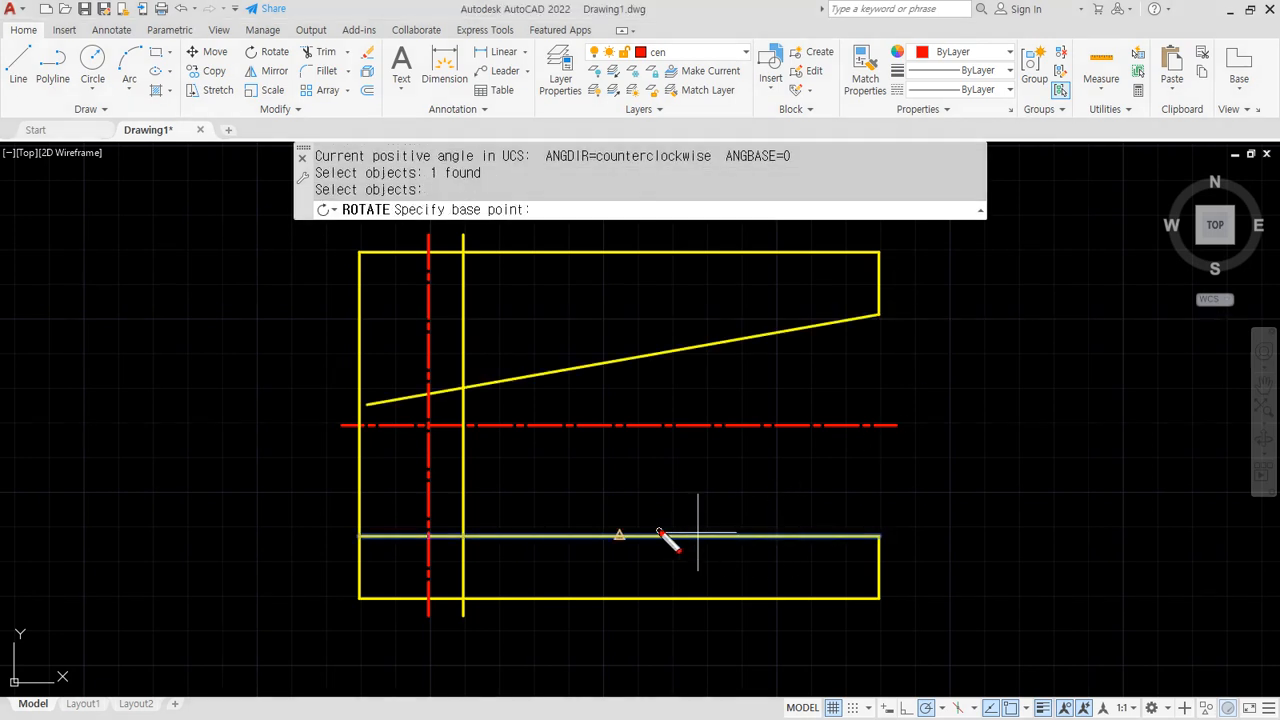
{"action": "mouse_move", "coordinate": [660, 474]}
{"action": "left_mouse_down"}
{"action": "mouse_move", "coordinate": [645, 480]}
{"action": "mouse_move", "coordinate": [694, 488]}
{"action": "left_mouse_up"}
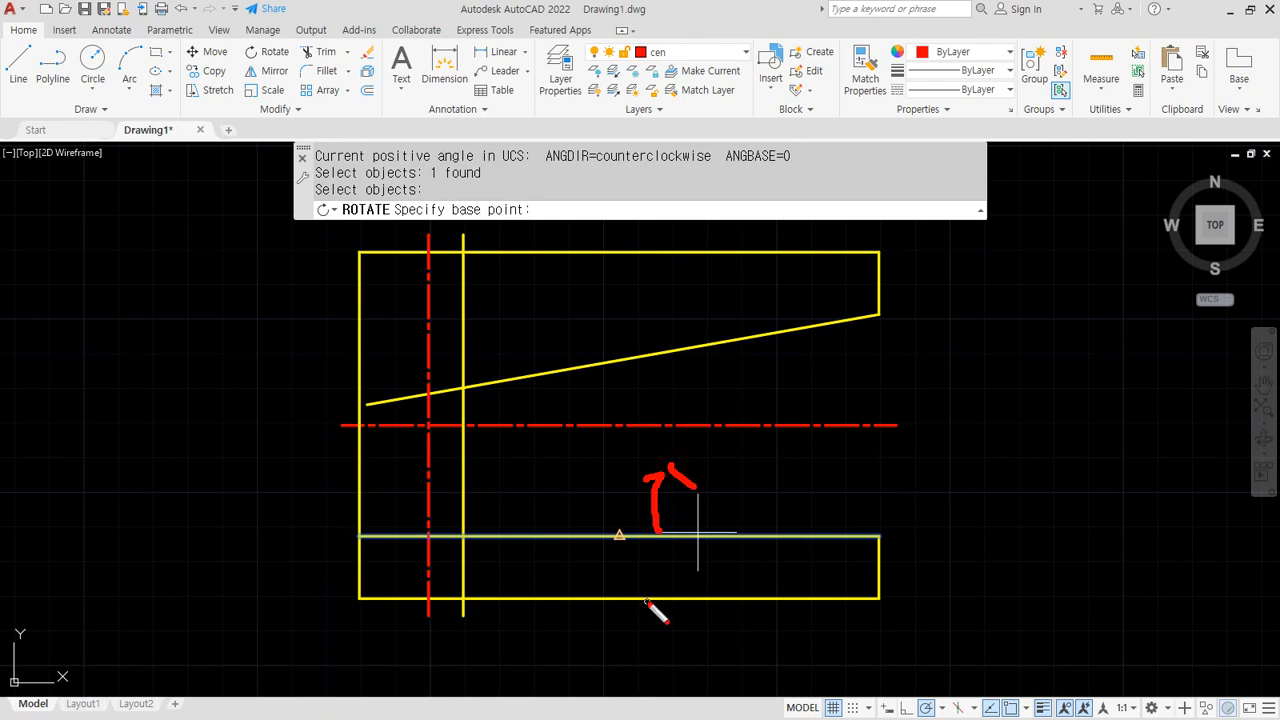
{"action": "left_click_drag", "start_coordinate": [872, 518], "coordinate": [882, 548]}
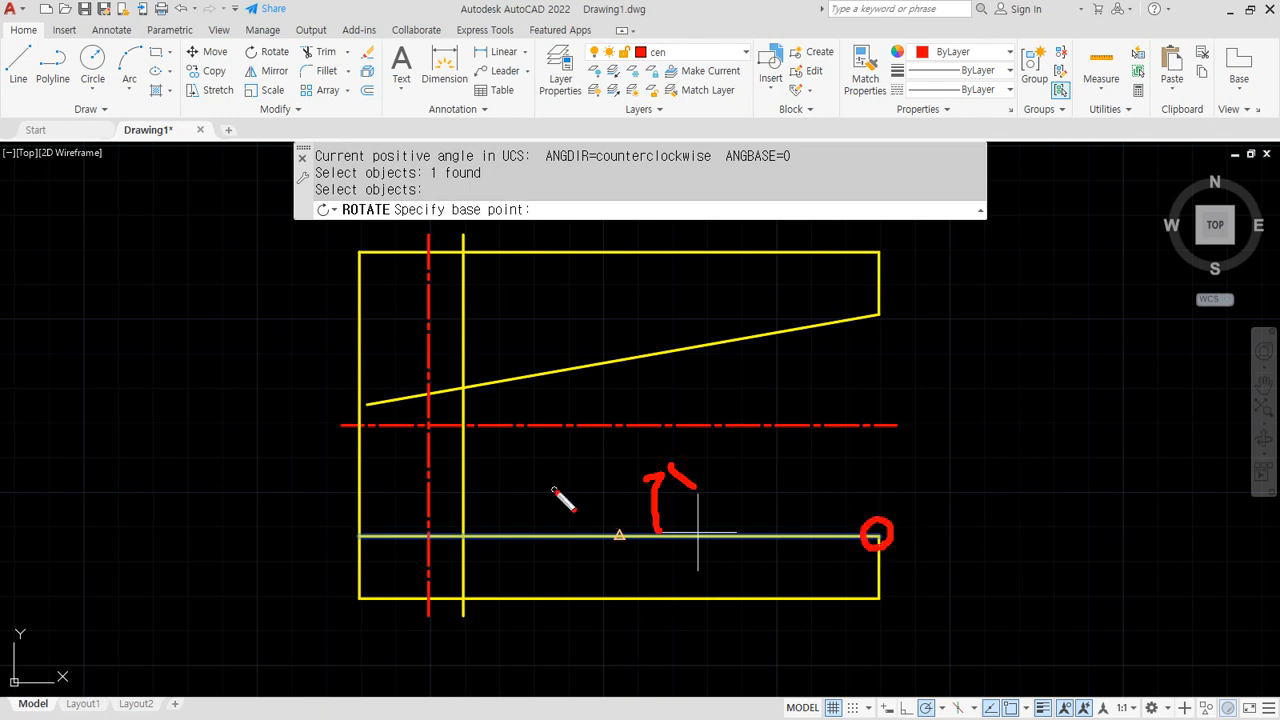
{"action": "left_click", "coordinate": [879, 537]}
{"action": "type", "text": "-10"}
{"action": "key", "text": "Return"}
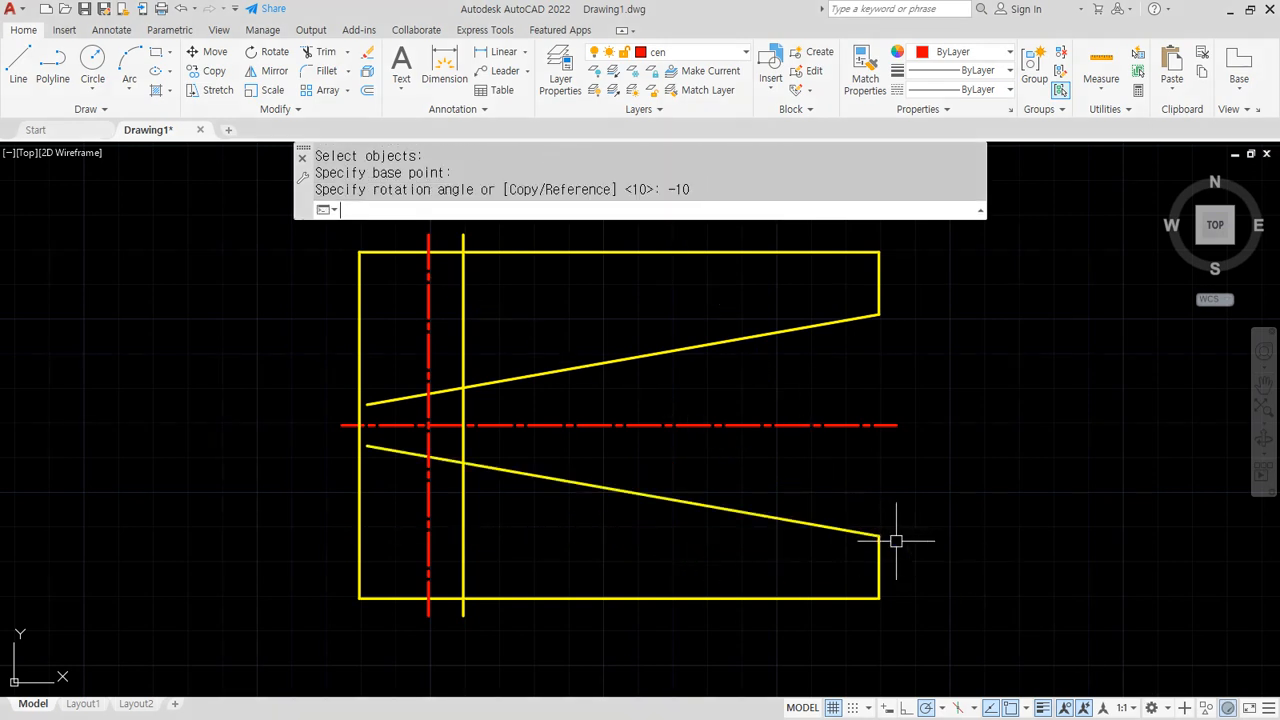
Fillet the inner vertical line with the lower and upper sloped lines to form sharp corners at radius 0
{"action": "type", "text": "f"}
{"action": "key", "text": "Return"}
{"action": "left_click", "coordinate": [481, 464]}
{"action": "left_click", "coordinate": [463, 449]}
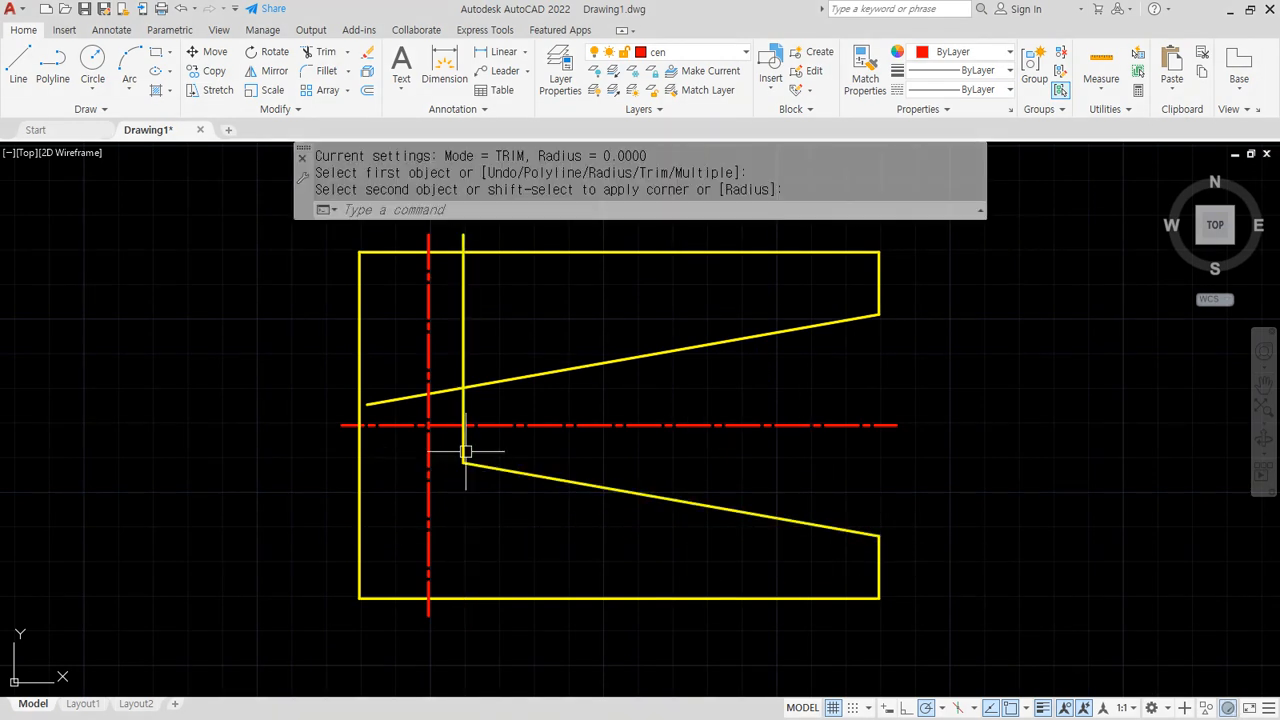
{"action": "key", "text": "Return"}
{"action": "left_click", "coordinate": [489, 382]}
{"action": "left_click", "coordinate": [463, 410]}
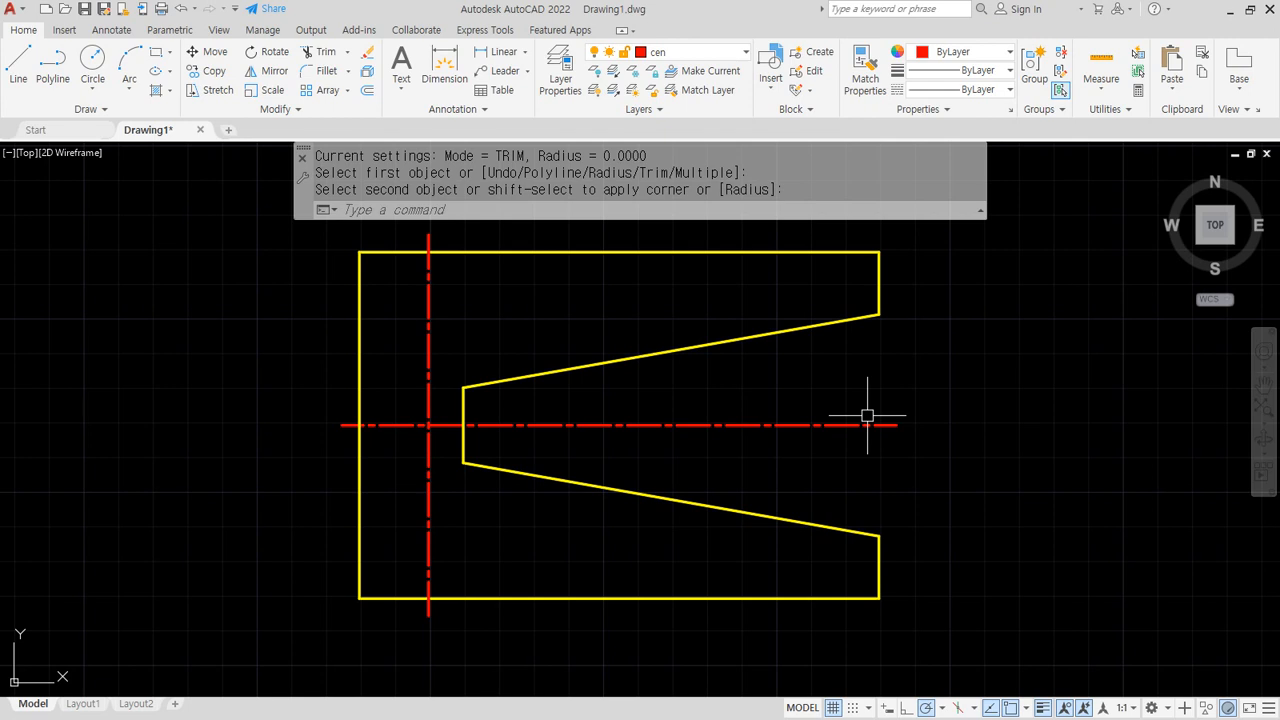
Switch to the browser and examine the slotted-arm exercise's 51° and 49° centre lines, moving the window out of the way
{"action": "key", "text": "alt+Tab"}
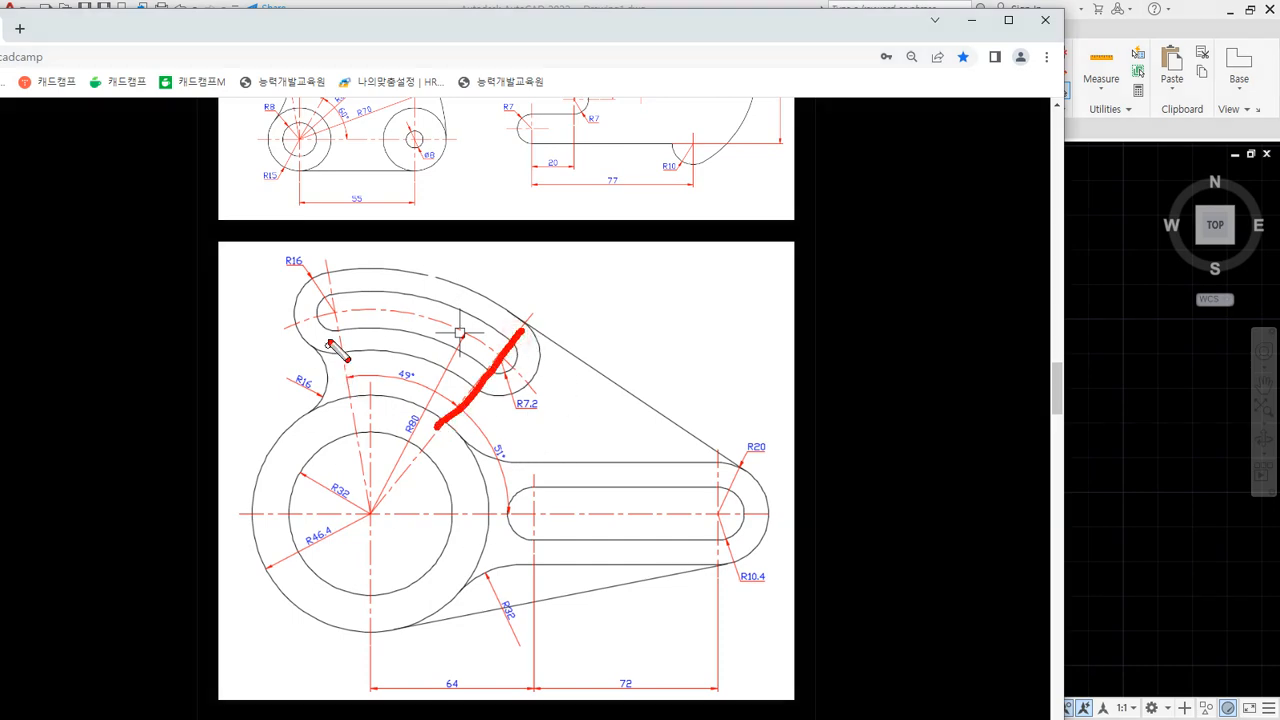
{"action": "mouse_move", "coordinate": [699, 30]}
{"action": "left_mouse_down"}
{"action": "mouse_move", "coordinate": [232, 98]}
{"action": "mouse_move", "coordinate": [0, 100]}
{"action": "left_mouse_up"}
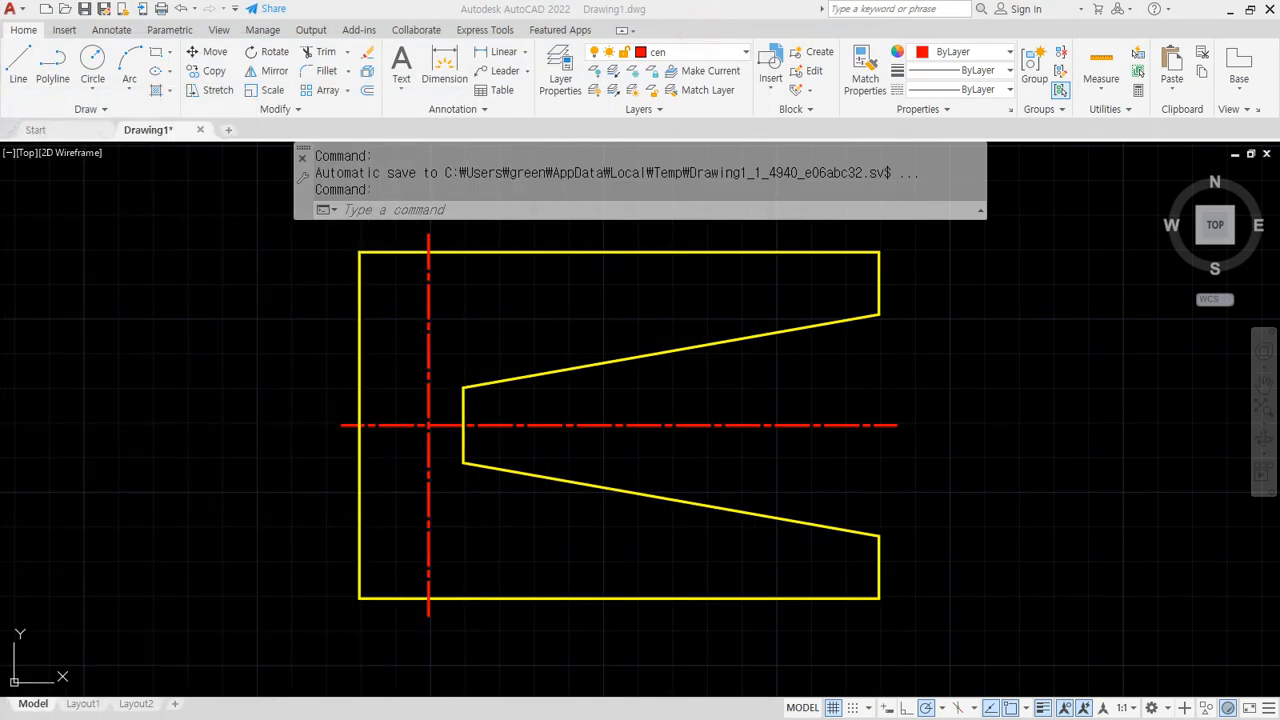
Erase the whole plate drawing together with its centre lines
{"action": "scroll", "coordinate": [700, 426], "scroll_direction": "down", "scroll_amount": 5}
{"action": "left_click", "coordinate": [916, 590]}
{"action": "left_click", "coordinate": [437, 308]}
{"action": "left_click", "coordinate": [920, 586]}
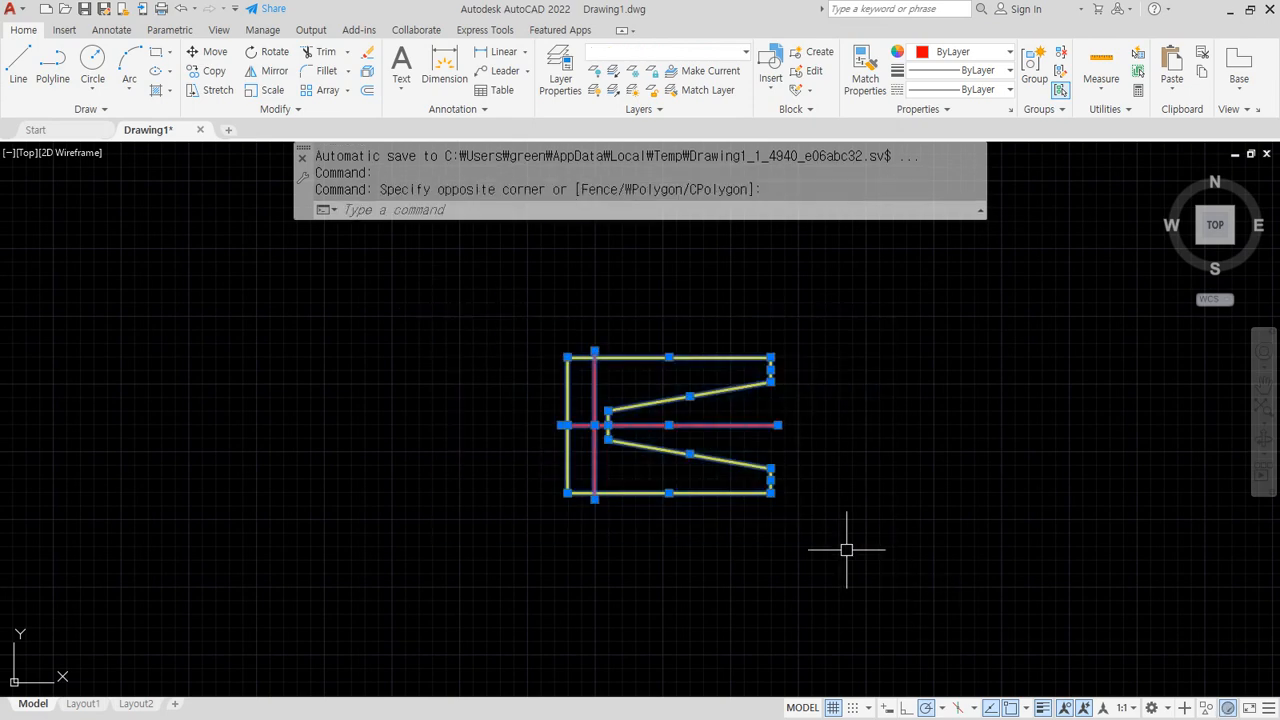
{"action": "type", "text": "e"}
{"action": "key", "text": "Return"}
Draw a horizontal and a vertical construction line through one common point on the cen layer
{"action": "type", "text": "z"}
{"action": "key", "text": "Return"}
{"action": "type", "text": "a"}
{"action": "key", "text": "Return"}
{"action": "type", "text": "xl"}
{"action": "key", "text": "Return"}
{"action": "left_click", "coordinate": [545, 440]}
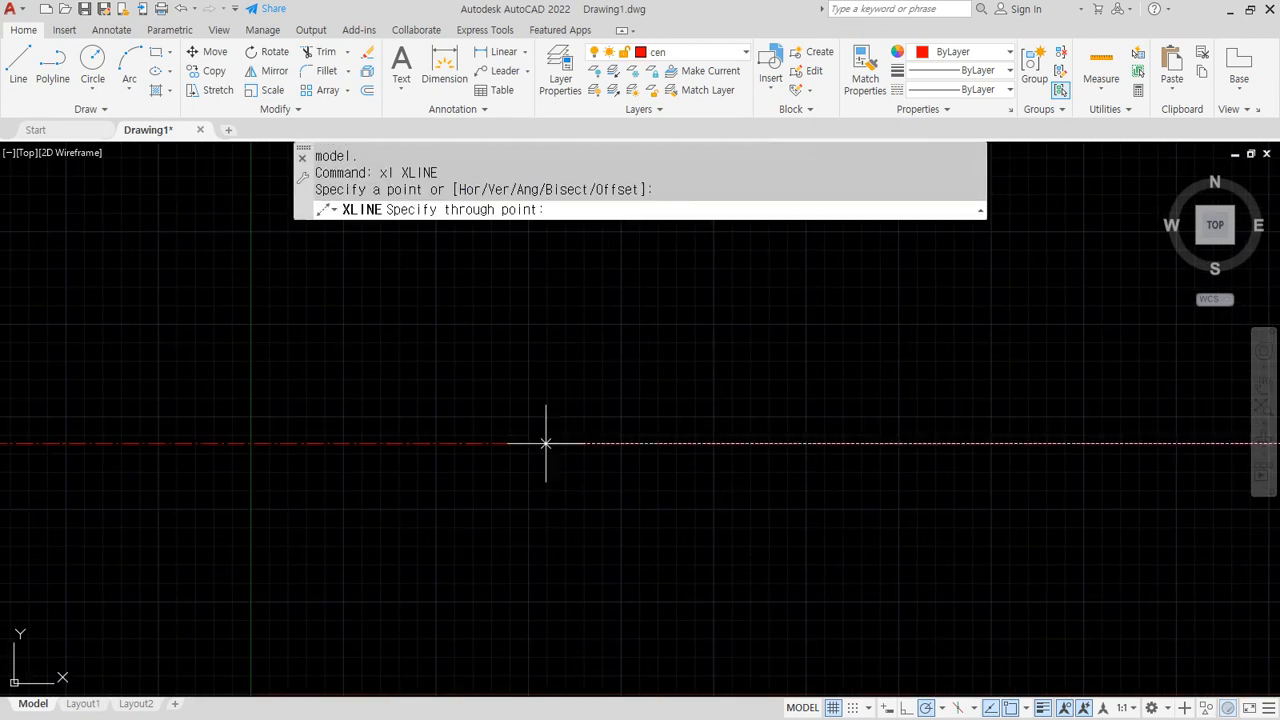
{"action": "left_click", "coordinate": [637, 443]}
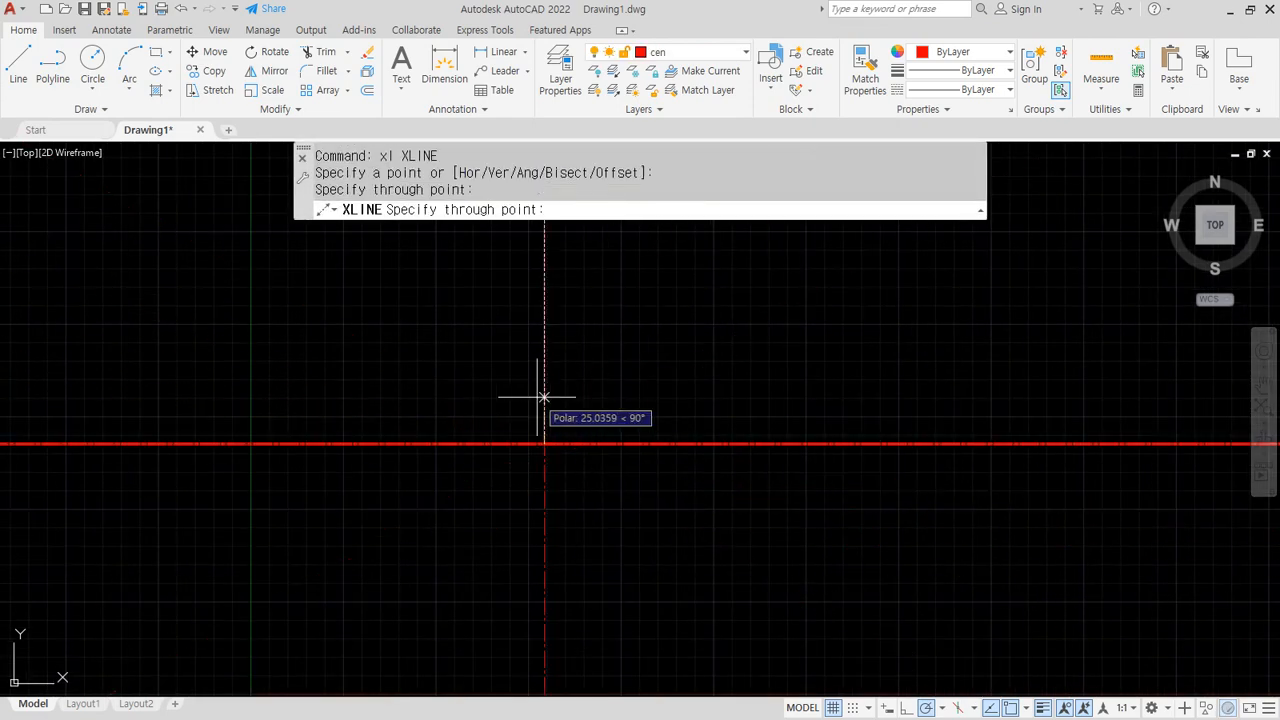
{"action": "left_click", "coordinate": [543, 400]}
{"action": "key", "text": "Return"}
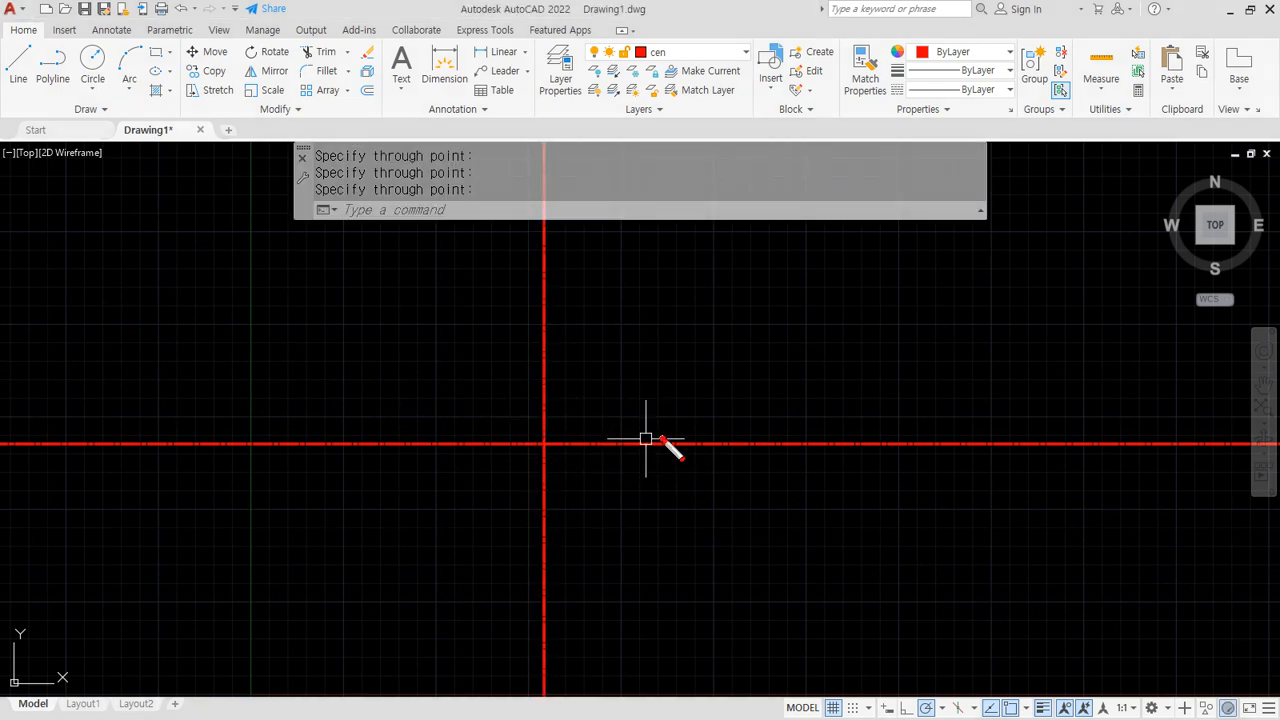
{"action": "mouse_move", "coordinate": [663, 440]}
{"action": "left_mouse_down"}
{"action": "mouse_move", "coordinate": [594, 352]}
{"action": "mouse_move", "coordinate": [652, 330]}
{"action": "left_mouse_up"}
{"action": "left_click_drag", "start_coordinate": [703, 276], "coordinate": [561, 395]}
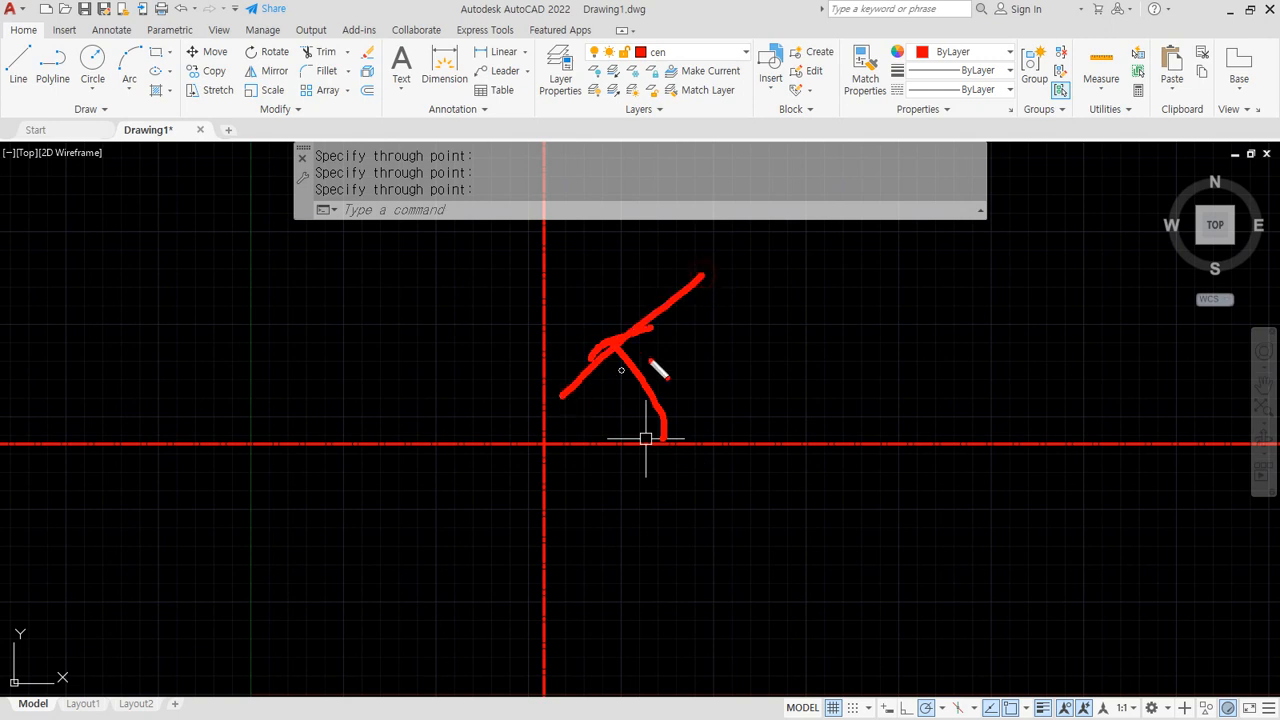
{"action": "mouse_move", "coordinate": [728, 323]}
{"action": "left_mouse_down"}
{"action": "mouse_move", "coordinate": [735, 378]}
{"action": "mouse_move", "coordinate": [724, 380]}
{"action": "left_mouse_up"}
{"action": "mouse_move", "coordinate": [728, 335]}
{"action": "left_mouse_down"}
{"action": "mouse_move", "coordinate": [788, 324]}
{"action": "mouse_move", "coordinate": [799, 380]}
{"action": "left_mouse_up"}
{"action": "key", "text": "Escape"}
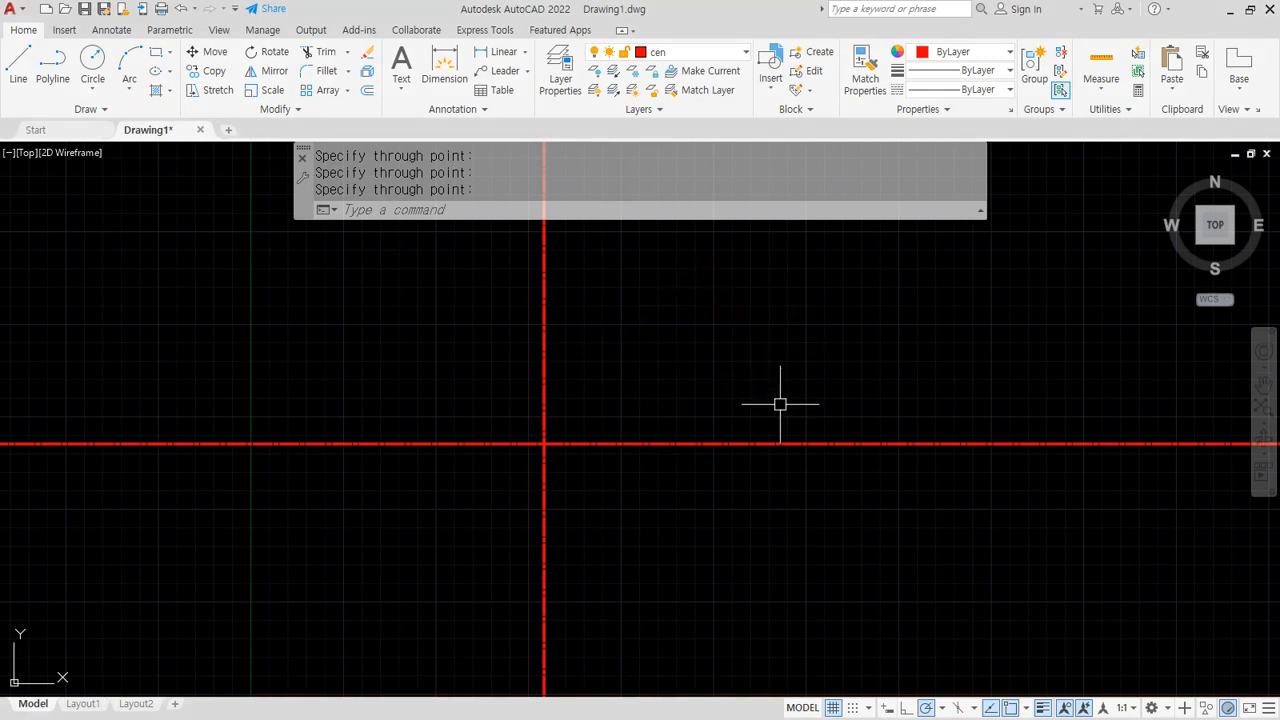
Rotate a copy of the horizontal construction line 51 degrees about the intersection of the two centre lines
{"action": "type", "text": "ro"}
{"action": "key", "text": "Return"}
{"action": "left_click", "coordinate": [712, 444]}
{"action": "key", "text": "Return"}
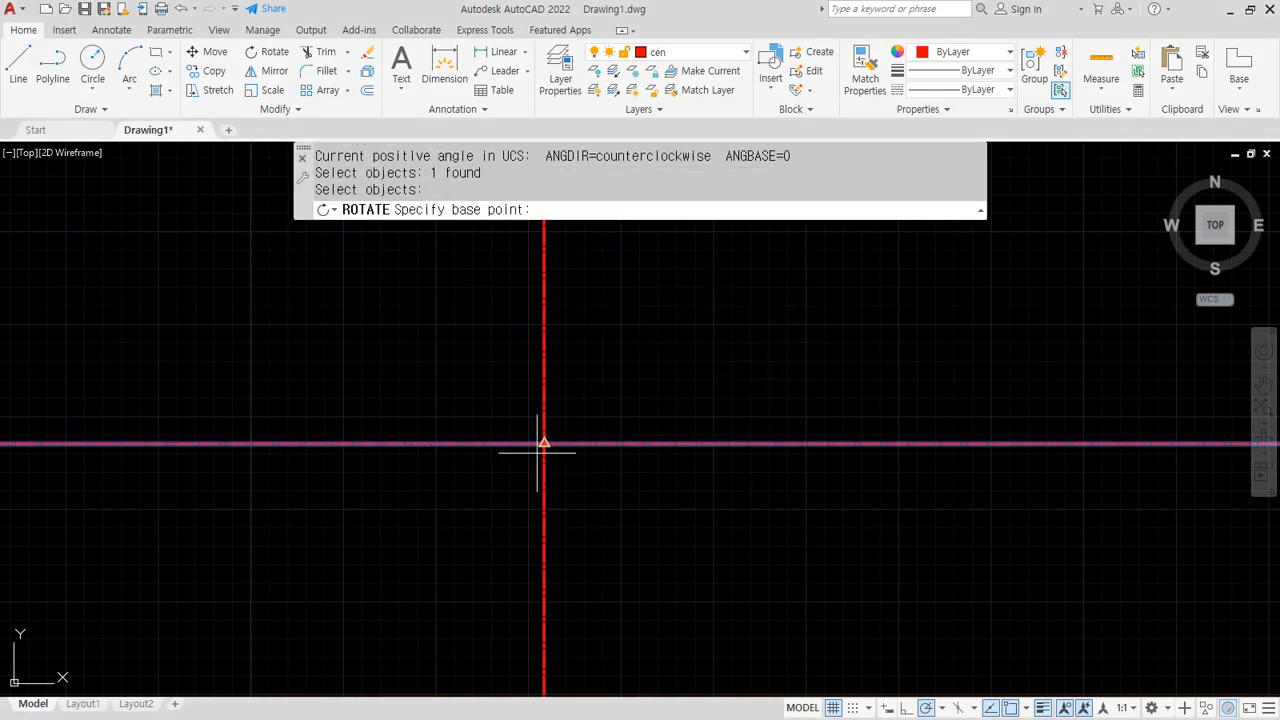
{"action": "left_click", "coordinate": [538, 450]}
{"action": "type", "text": "c"}
{"action": "key", "text": "Return"}
{"action": "type", "text": "5"}
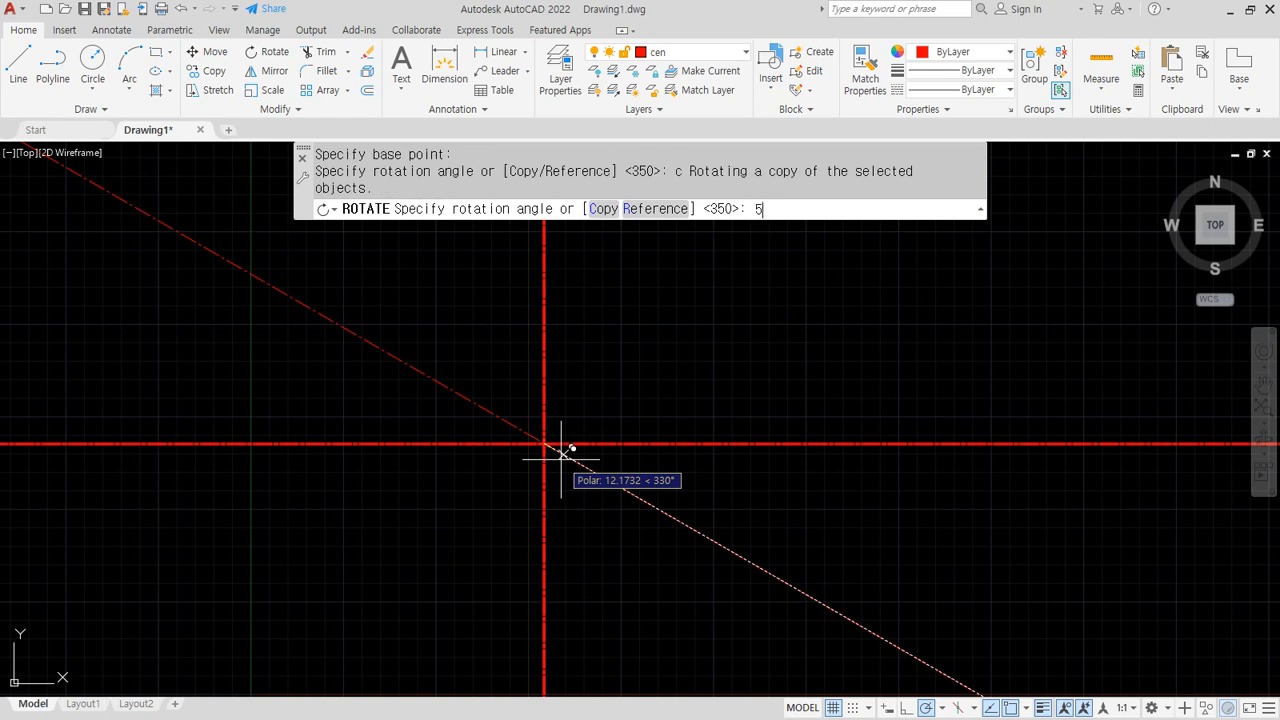
{"action": "type", "text": "0"}
{"action": "key", "text": "Return"}
Trim away the part of the 51-degree line that lies below the intersection of the centre lines
{"action": "type", "text": "tr"}
{"action": "key", "text": "Return"}
{"action": "left_click", "coordinate": [484, 505]}
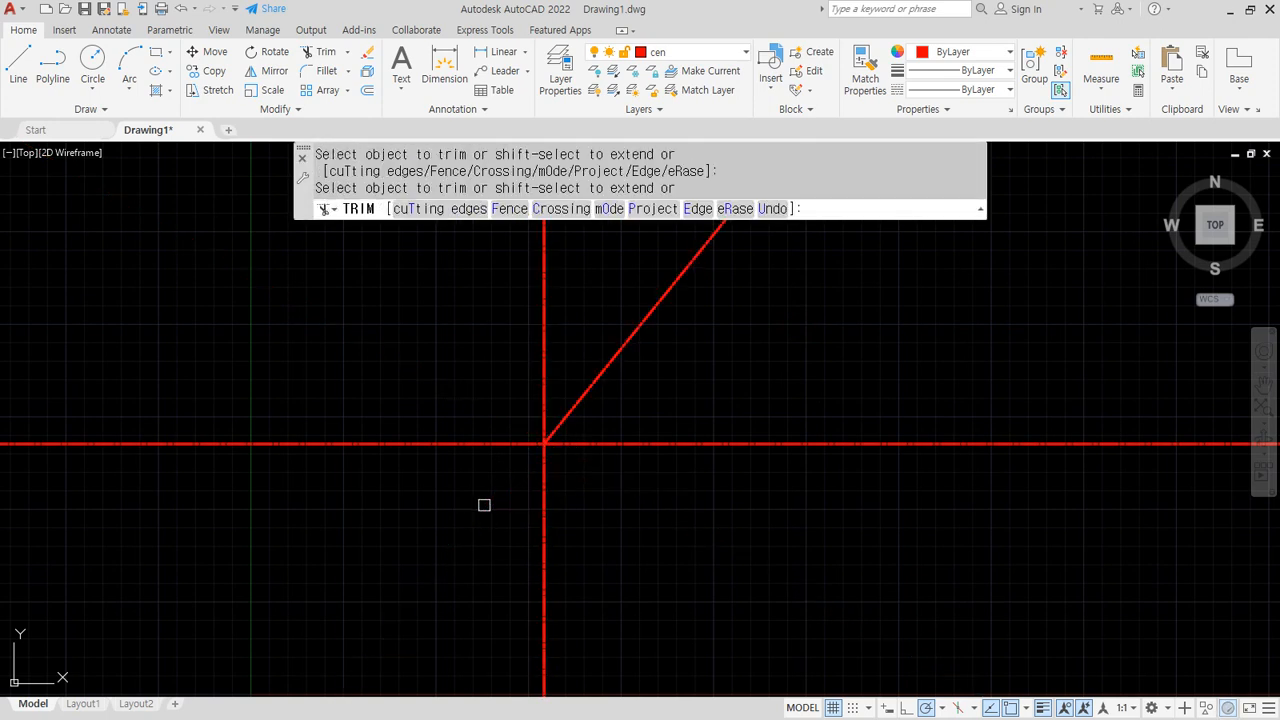
{"action": "mouse_move", "coordinate": [607, 363]}
{"action": "left_mouse_down"}
{"action": "mouse_move", "coordinate": [600, 336]}
{"action": "mouse_move", "coordinate": [515, 309]}
{"action": "mouse_move", "coordinate": [517, 334]}
{"action": "left_mouse_up"}
{"action": "key", "text": "Escape"}
Rotate a copy of the 51-degree line by 49 degrees about the centre-line intersection
{"action": "type", "text": "ro"}
{"action": "key", "text": "Return"}
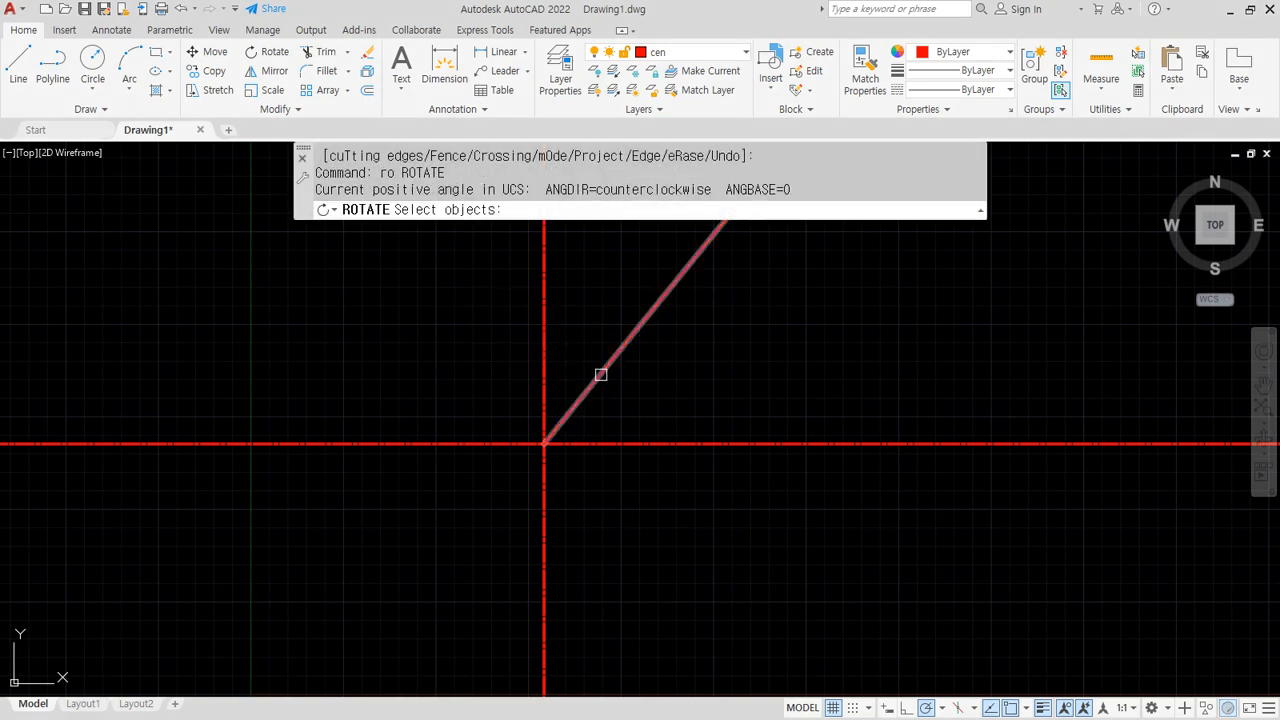
{"action": "left_click", "coordinate": [600, 371]}
{"action": "key", "text": "Return"}
{"action": "left_click", "coordinate": [543, 443]}
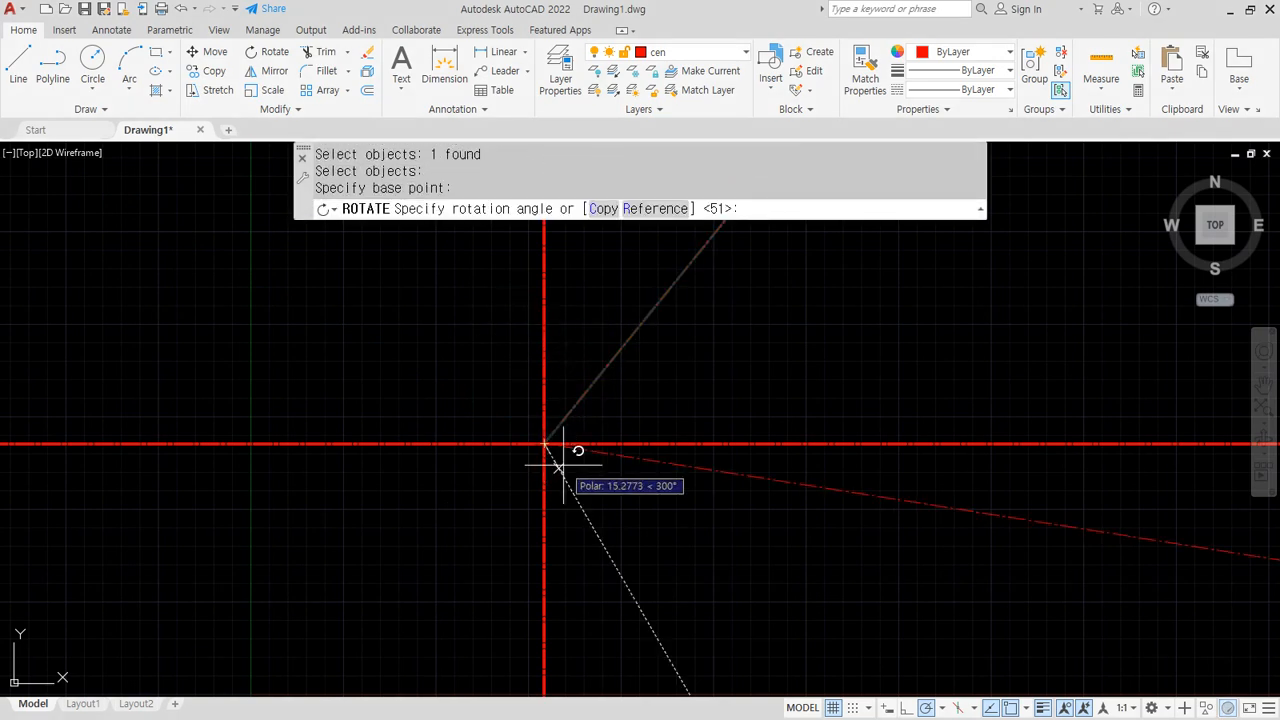
{"action": "type", "text": "c"}
{"action": "key", "text": "Return"}
{"action": "key", "text": "Return"}
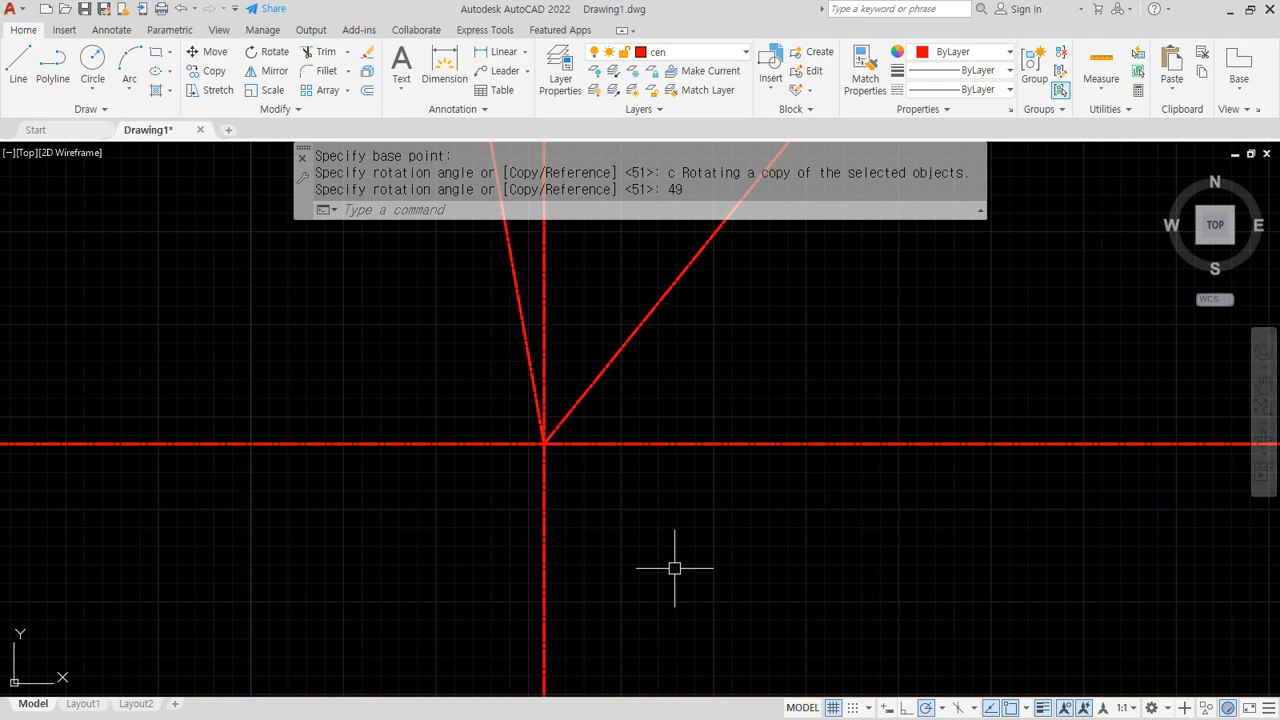
Switch to the browser and examine the bracket exercise's angled lines, including the 47°, 28° and 10° ones
{"action": "key", "text": "alt+Tab"}
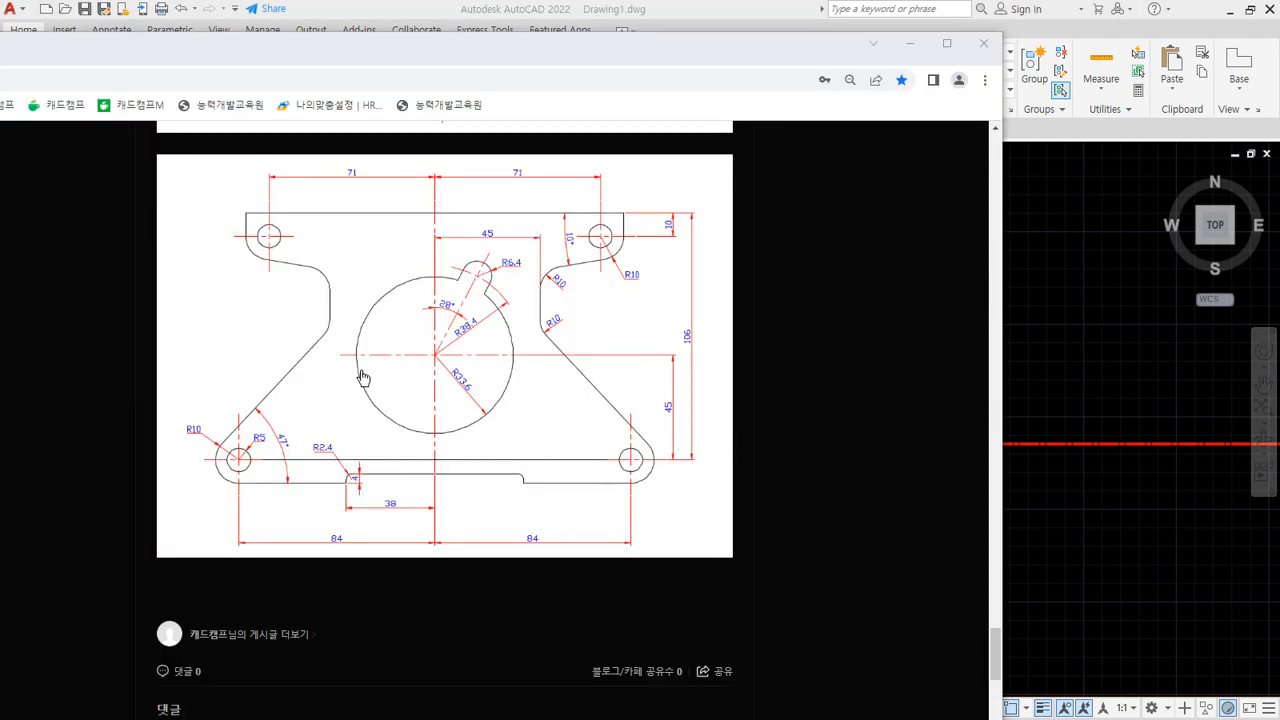
{"action": "key", "text": "ctrl+2"}
{"action": "left_click_drag", "start_coordinate": [295, 387], "coordinate": [279, 395]}
{"action": "mouse_move", "coordinate": [320, 342]}
{"action": "left_mouse_down"}
{"action": "mouse_move", "coordinate": [234, 434]}
{"action": "mouse_move", "coordinate": [319, 357]}
{"action": "left_mouse_up"}
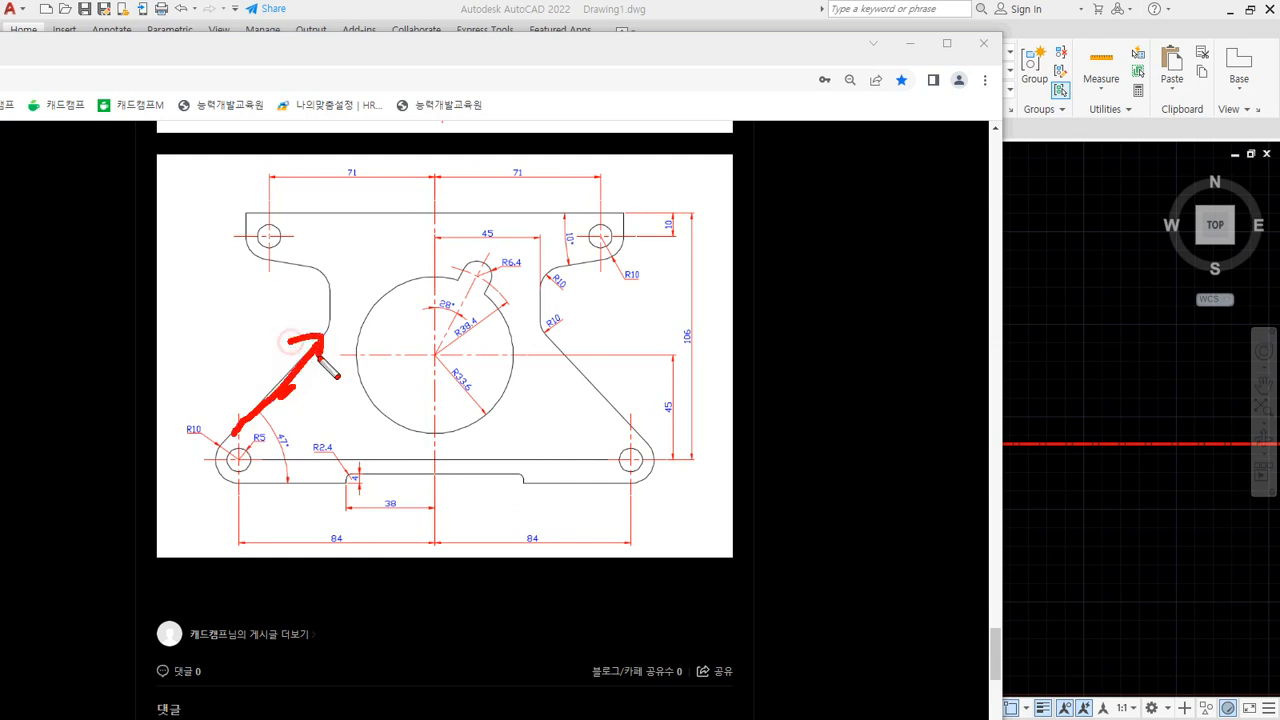
{"action": "mouse_move", "coordinate": [442, 355]}
{"action": "left_mouse_down"}
{"action": "mouse_move", "coordinate": [488, 247]}
{"action": "mouse_move", "coordinate": [490, 262]}
{"action": "left_mouse_up"}
{"action": "left_click_drag", "start_coordinate": [242, 241], "coordinate": [328, 286]}
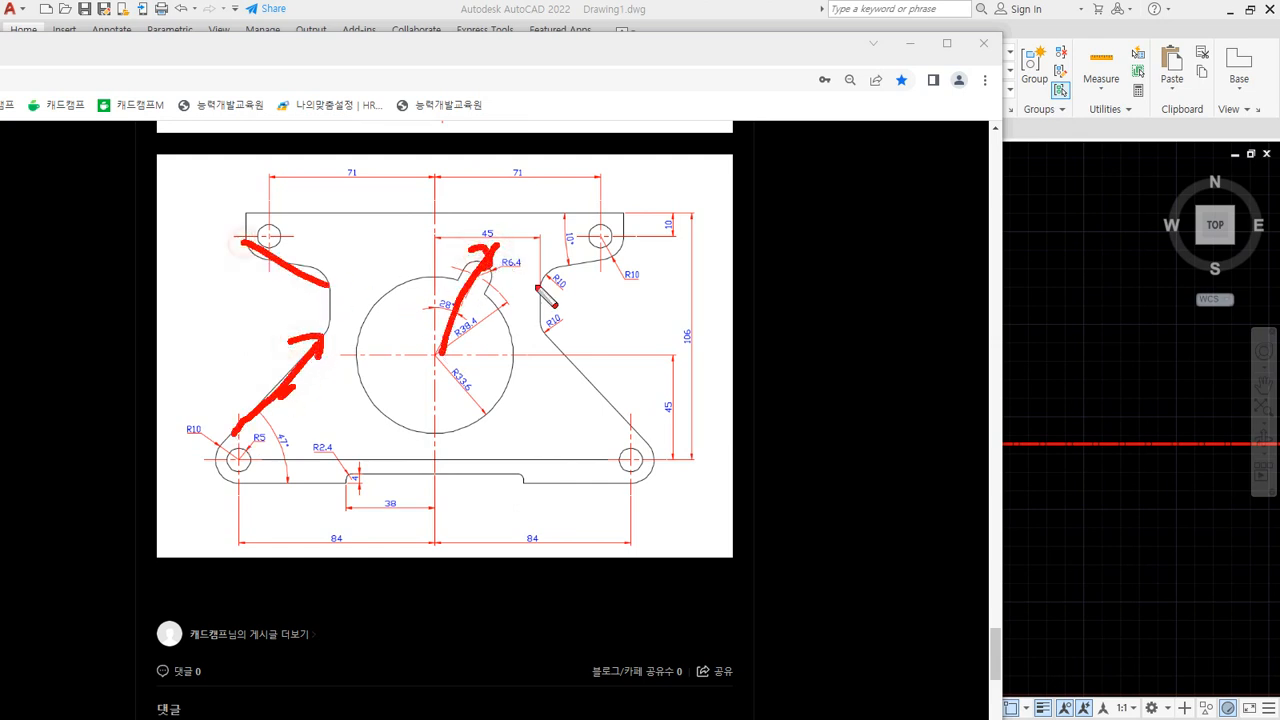
{"action": "left_click_drag", "start_coordinate": [640, 252], "coordinate": [539, 271]}
{"action": "left_click_drag", "start_coordinate": [543, 352], "coordinate": [646, 450]}
{"action": "key", "text": "Escape"}
{"action": "left_click", "coordinate": [558, 50]}
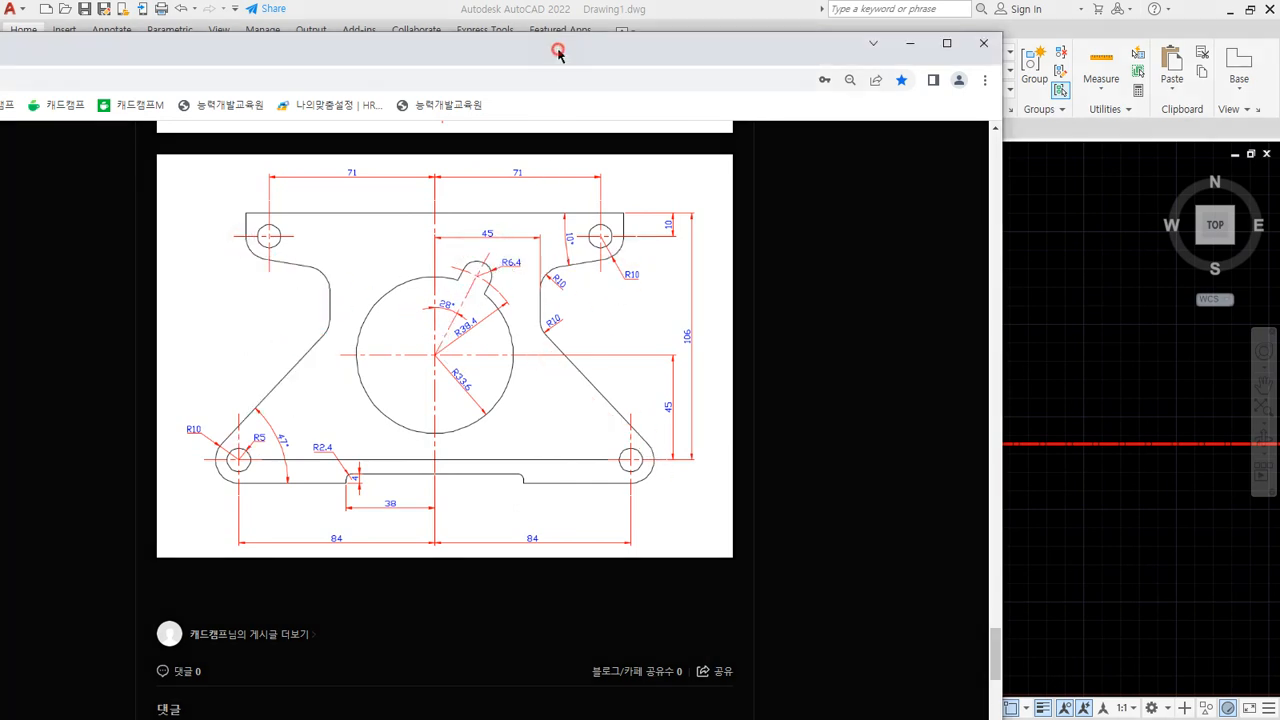
{"action": "left_click_drag", "start_coordinate": [558, 53], "coordinate": [0, 140]}
Erase all the construction lines and angled centre lines from the drawing
{"action": "left_click", "coordinate": [663, 491]}
{"action": "left_click", "coordinate": [314, 303]}
{"action": "type", "text": "e"}
{"action": "key", "text": "Return"}
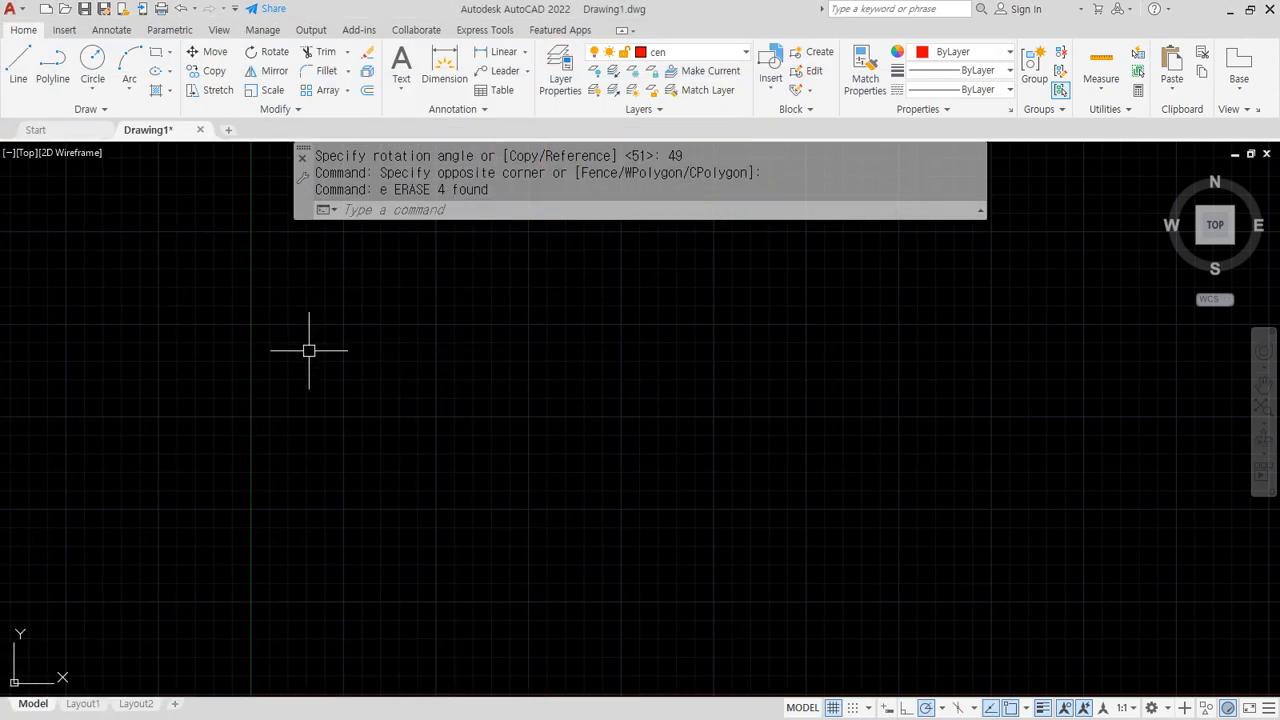
Draw a new horizontal and vertical construction line crossing at one point near the middle of the view
{"action": "type", "text": "z"}
{"action": "key", "text": "Return"}
{"action": "type", "text": "a"}
{"action": "key", "text": "Return"}
{"action": "type", "text": "xl"}
{"action": "key", "text": "Return"}
{"action": "left_click", "coordinate": [620, 420]}
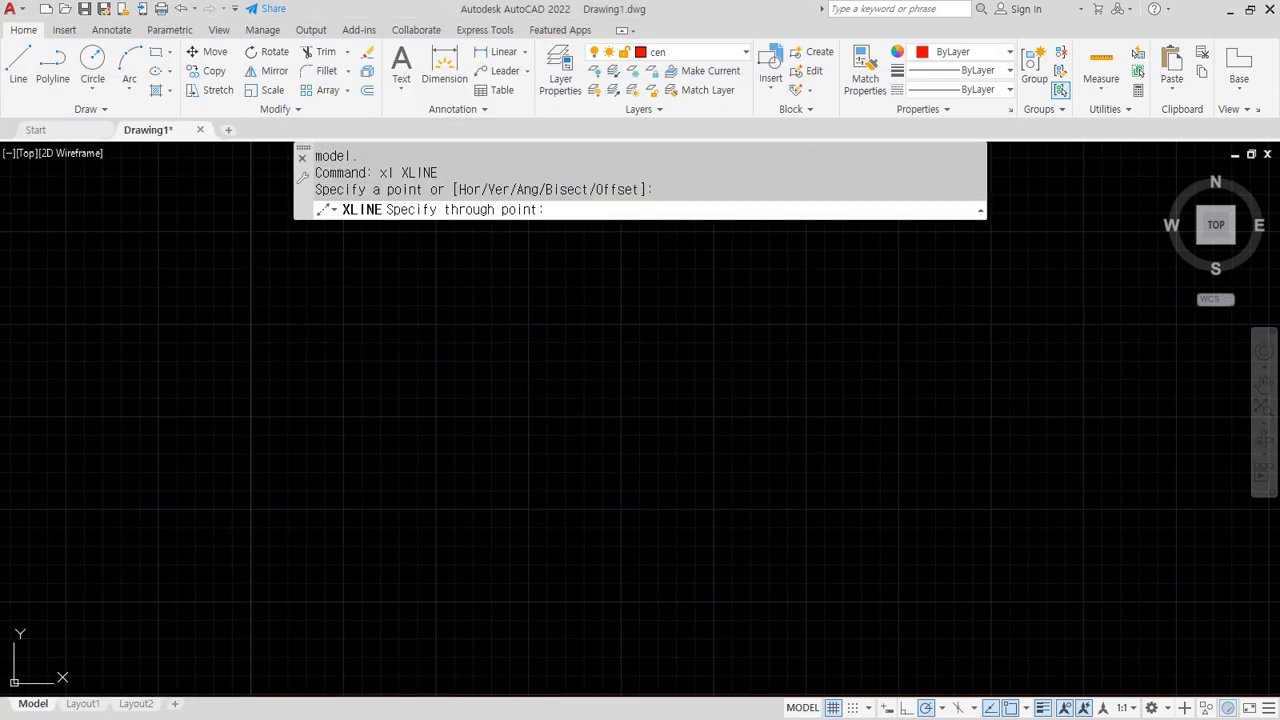
{"action": "left_click", "coordinate": [686, 421]}
{"action": "left_click", "coordinate": [620, 476]}
{"action": "key", "text": "Return"}
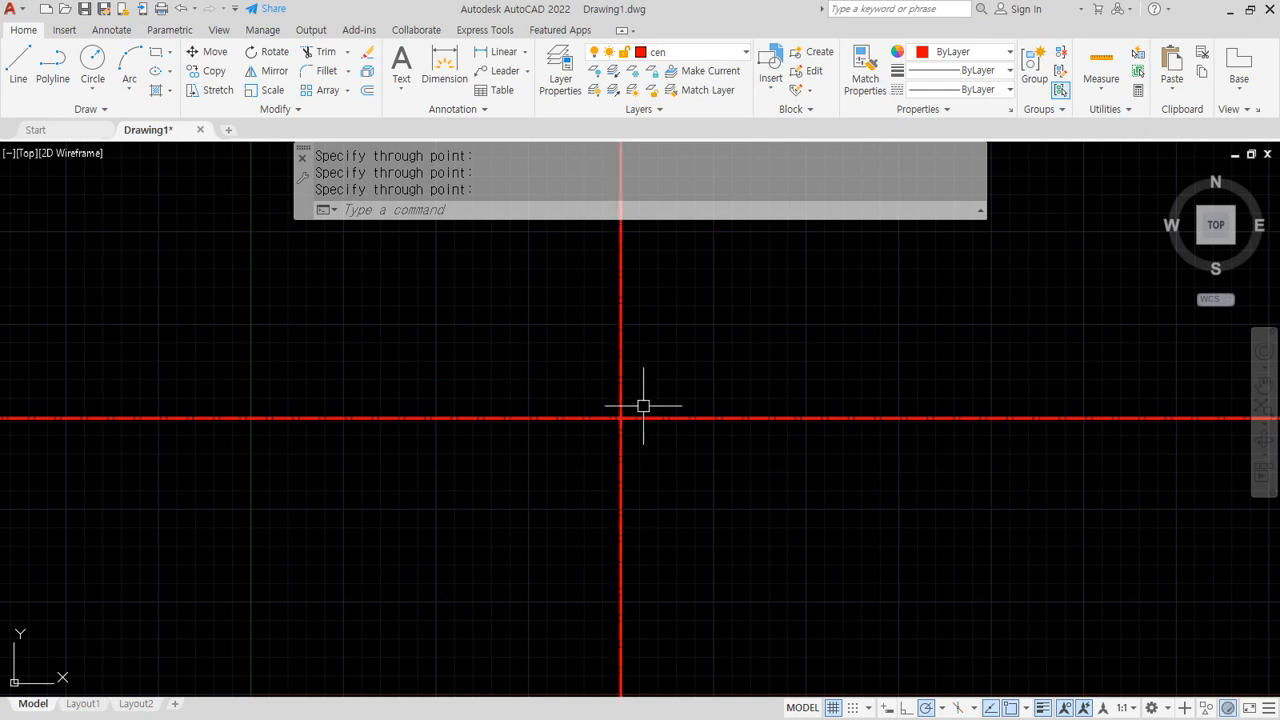
{"action": "left_click_drag", "start_coordinate": [714, 221], "coordinate": [614, 410]}
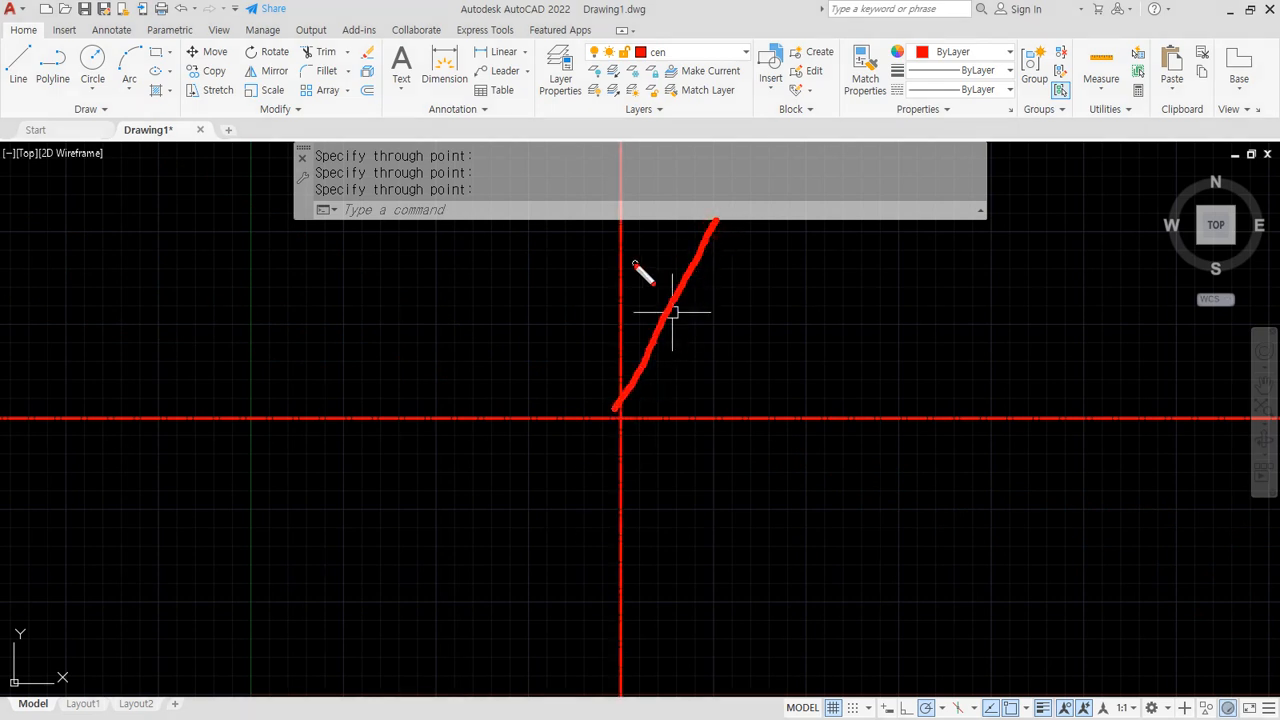
{"action": "left_click_drag", "start_coordinate": [629, 265], "coordinate": [664, 279]}
{"action": "mouse_move", "coordinate": [629, 208]}
{"action": "left_mouse_down"}
{"action": "mouse_move", "coordinate": [650, 232]}
{"action": "mouse_move", "coordinate": [664, 224]}
{"action": "left_mouse_up"}
{"action": "mouse_move", "coordinate": [685, 198]}
{"action": "left_mouse_down"}
{"action": "mouse_move", "coordinate": [668, 219]}
{"action": "mouse_move", "coordinate": [686, 210]}
{"action": "left_mouse_up"}
{"action": "mouse_move", "coordinate": [692, 292]}
{"action": "left_mouse_down"}
{"action": "mouse_move", "coordinate": [806, 366]}
{"action": "mouse_move", "coordinate": [745, 390]}
{"action": "mouse_move", "coordinate": [723, 273]}
{"action": "left_mouse_up"}
{"action": "mouse_move", "coordinate": [802, 240]}
{"action": "left_mouse_down"}
{"action": "mouse_move", "coordinate": [797, 318]}
{"action": "mouse_move", "coordinate": [808, 292]}
{"action": "left_mouse_up"}
{"action": "left_click_drag", "start_coordinate": [812, 288], "coordinate": [890, 315]}
{"action": "key", "text": "Escape"}
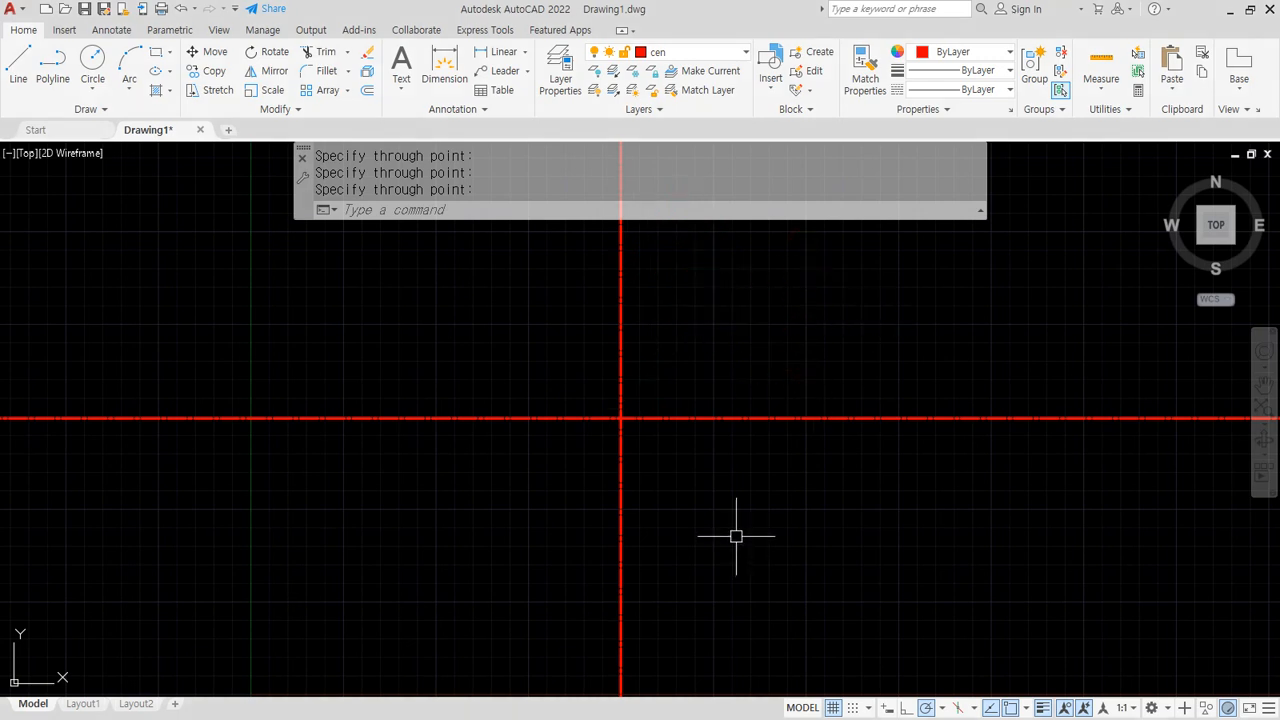
Rotate a copy of the vertical construction line by -28 degrees about the centre-line intersection
{"action": "type", "text": "ro"}
{"action": "key", "text": "Return"}
{"action": "left_click", "coordinate": [611, 322]}
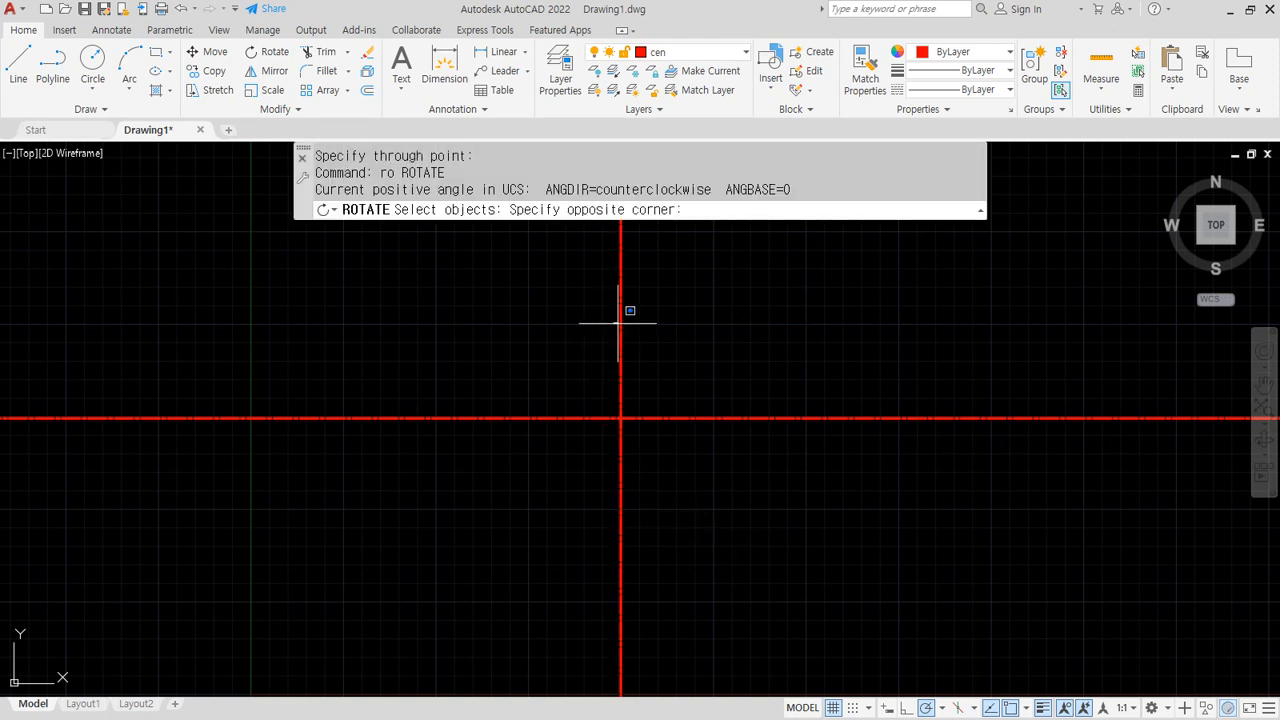
{"action": "left_click", "coordinate": [620, 321]}
{"action": "left_click", "coordinate": [620, 349]}
{"action": "key", "text": "Return"}
{"action": "left_click", "coordinate": [621, 417]}
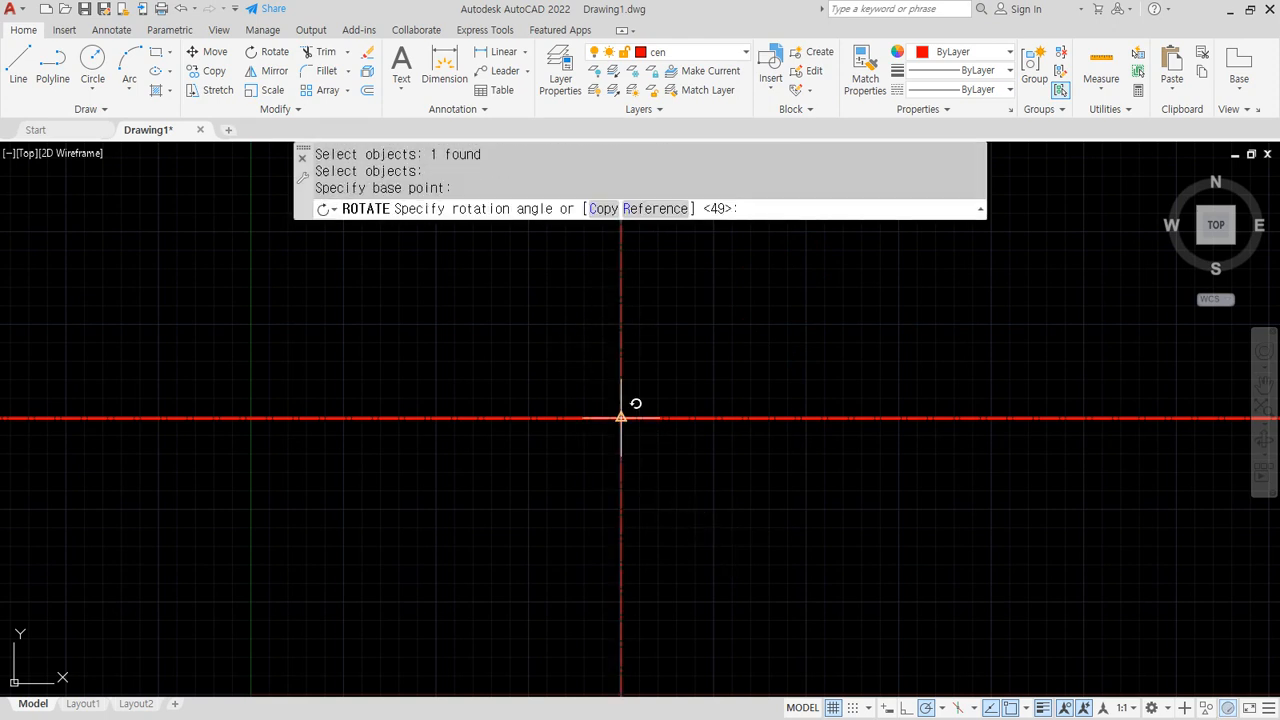
{"action": "type", "text": "c"}
{"action": "key", "text": "Return"}
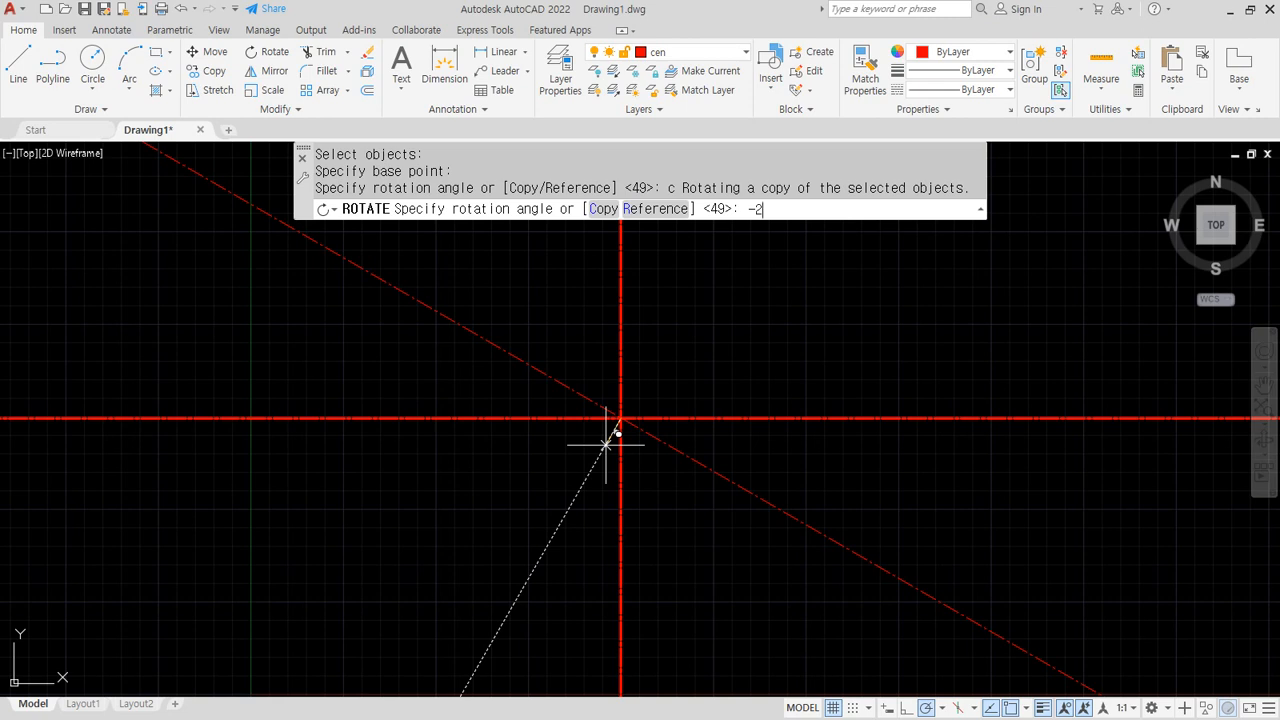
{"action": "type", "text": "-28"}
{"action": "key", "text": "Return"}
Trim away the part of the angled centre line below the intersection
{"action": "type", "text": "t"}
{"action": "key", "text": "Return"}
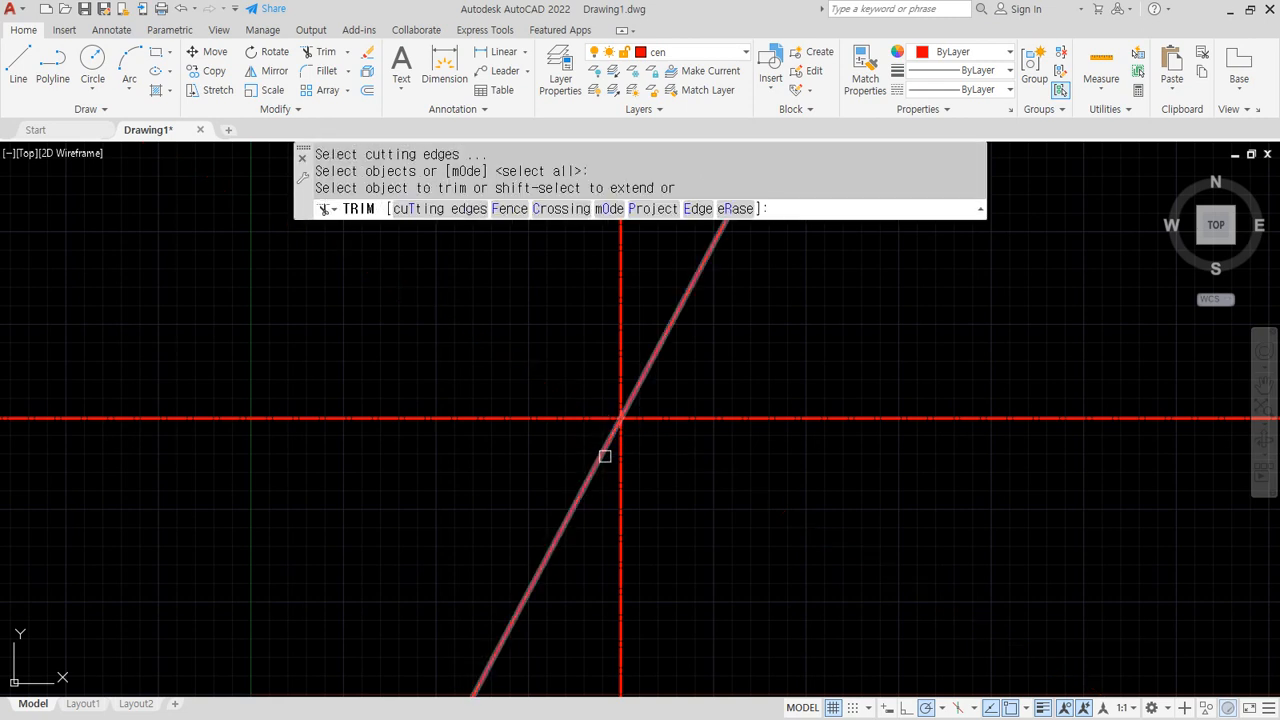
{"action": "left_click", "coordinate": [603, 452]}
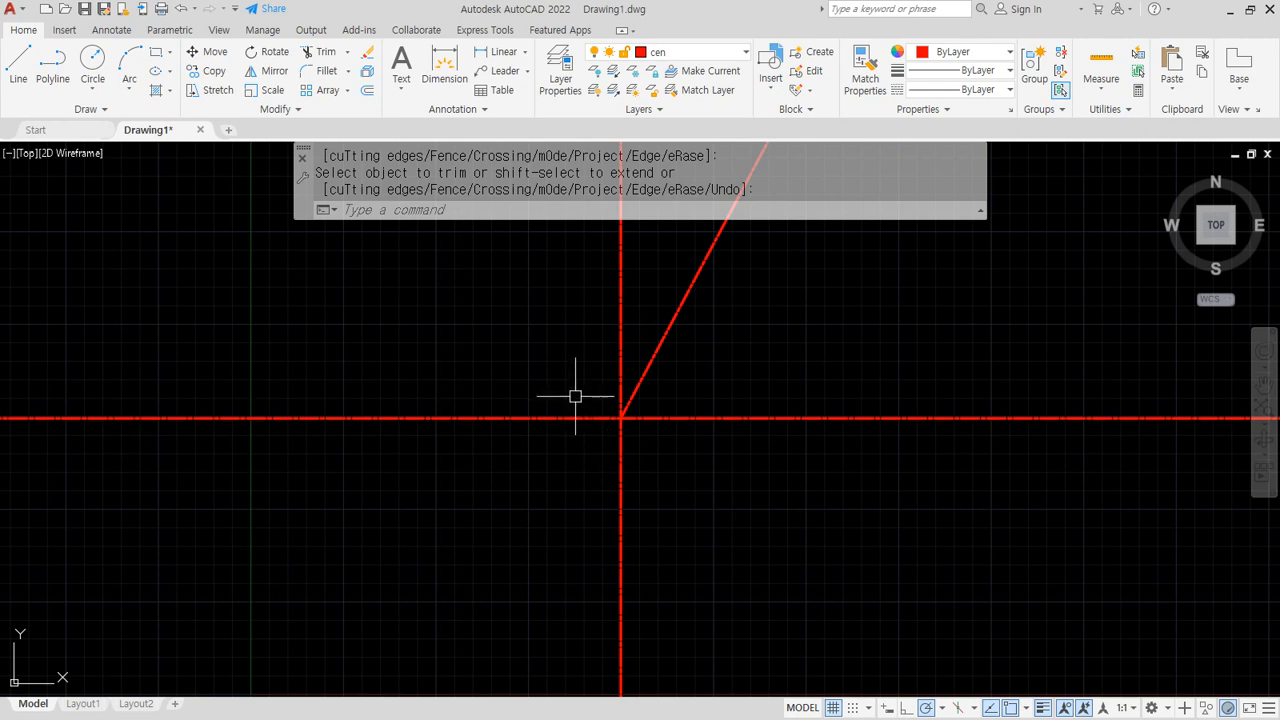
Make the col layer current and draw a circle of radius 33.6 centred on the centre-line intersection
{"action": "left_click", "coordinate": [675, 50]}
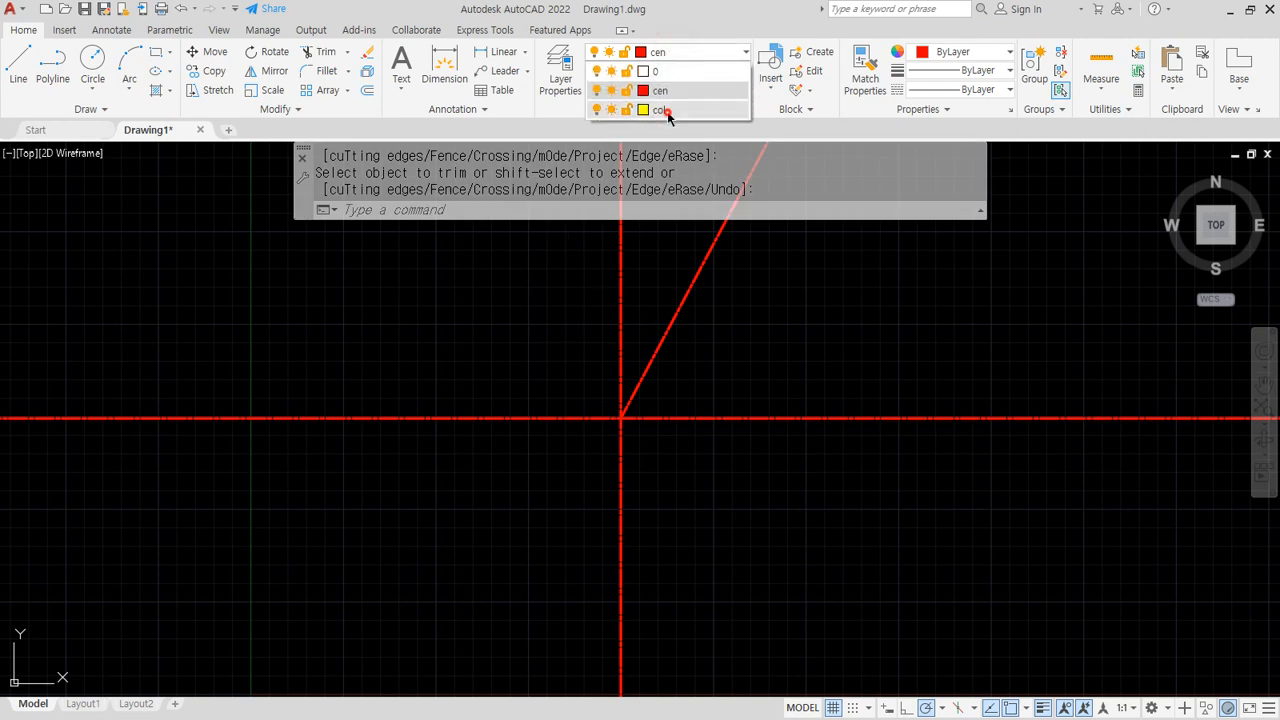
{"action": "left_click", "coordinate": [646, 109]}
{"action": "key", "text": "Return"}
{"action": "type", "text": "c"}
{"action": "key", "text": "Return"}
{"action": "left_click", "coordinate": [620, 423]}
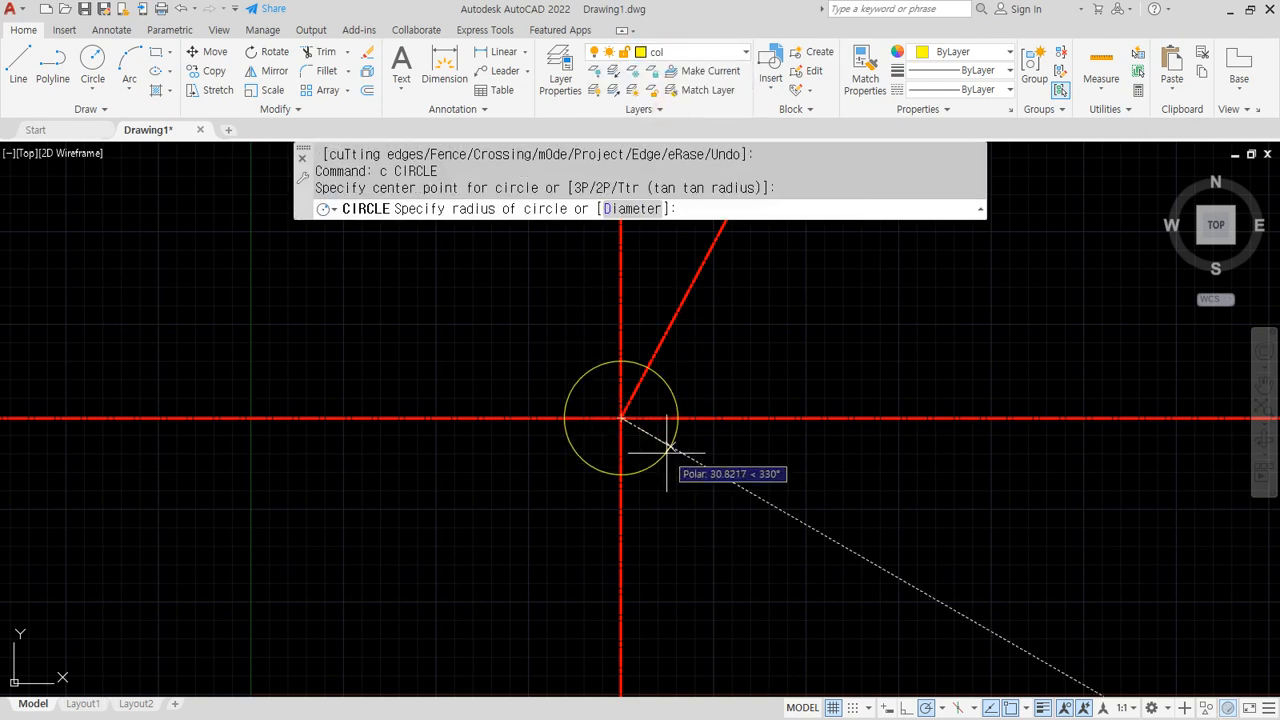
{"action": "type", "text": "33.6"}
{"action": "key", "text": "Return"}
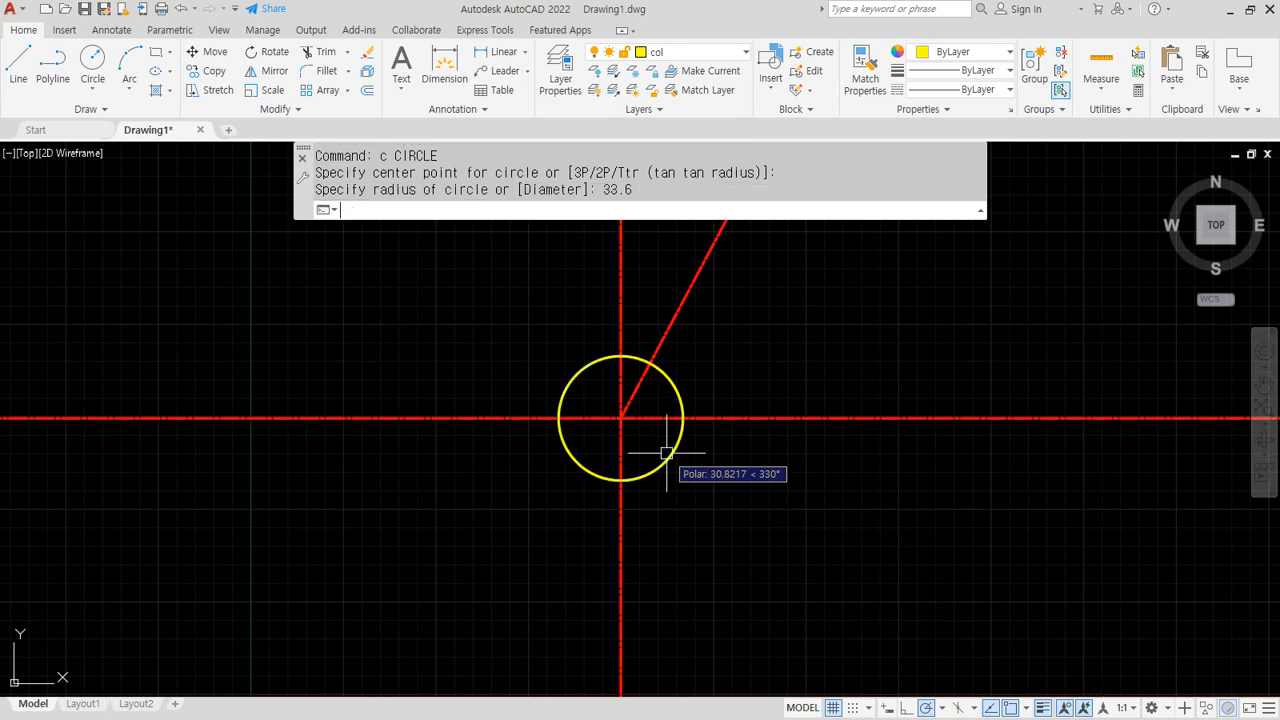
Draw a second circle of radius 38.4 concentric with the first one
{"action": "type", "text": "C"}
{"action": "key", "text": "Return"}
{"action": "left_click", "coordinate": [621, 418]}
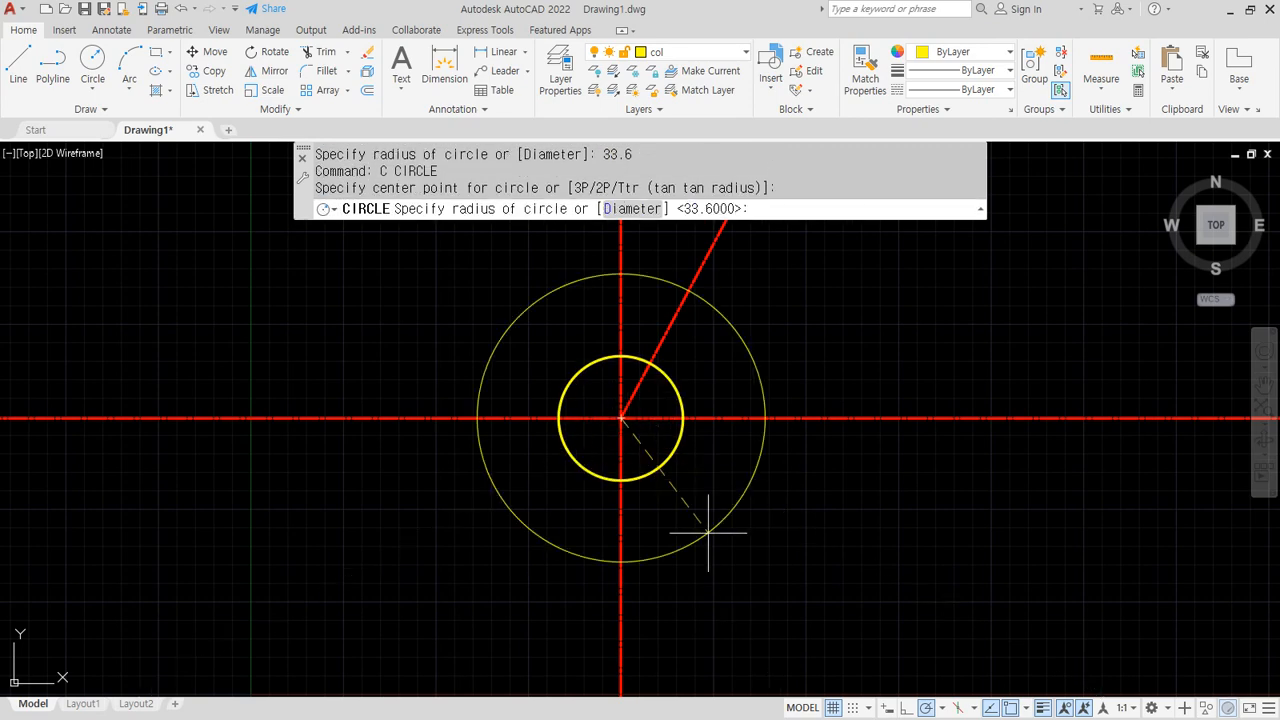
{"action": "type", "text": "38.4"}
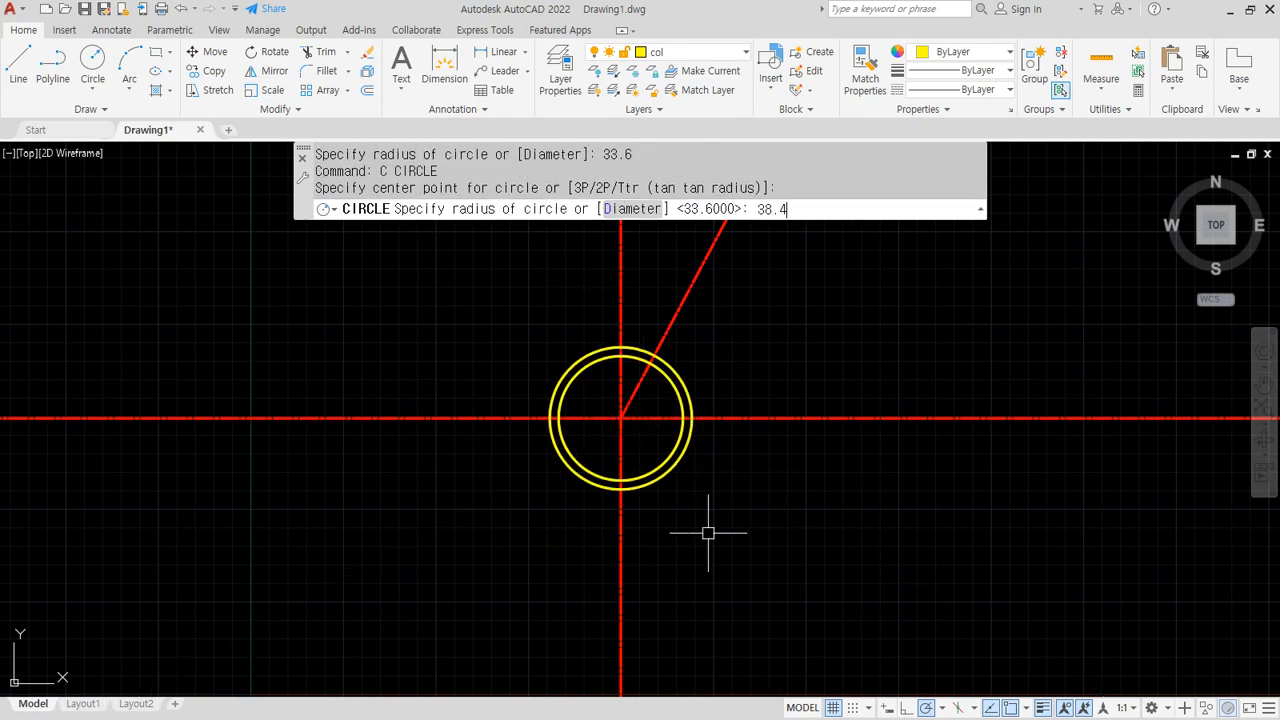
{"action": "key", "text": "Return"}
Match the outer circle's properties to the red angled centre line
{"action": "scroll", "coordinate": [694, 357], "scroll_direction": "up", "scroll_amount": 8}
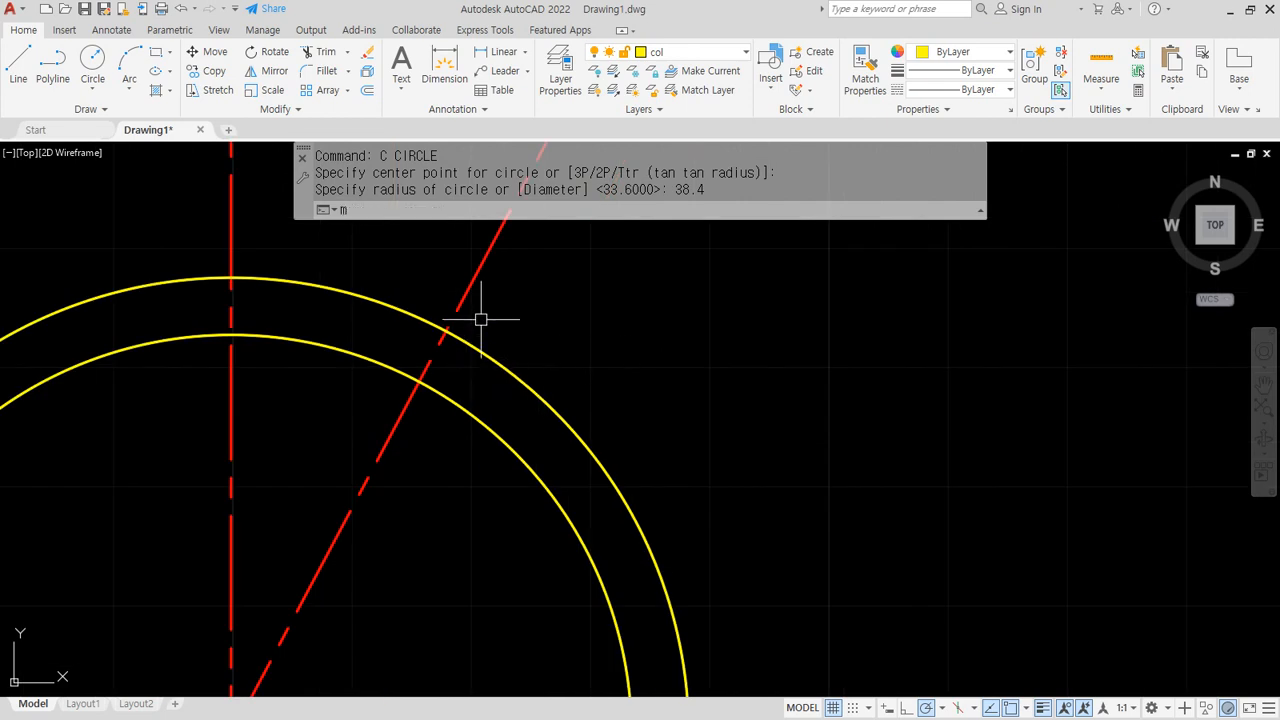
{"action": "type", "text": "ma"}
{"action": "key", "text": "Return"}
{"action": "left_click", "coordinate": [438, 345]}
{"action": "left_click", "coordinate": [471, 347]}
{"action": "key", "text": "Return"}
Draw a circle of radius 6.4 where the angled line crosses the red centre circle
{"action": "type", "text": "c CIRCLE"}
{"action": "key", "text": "Return"}
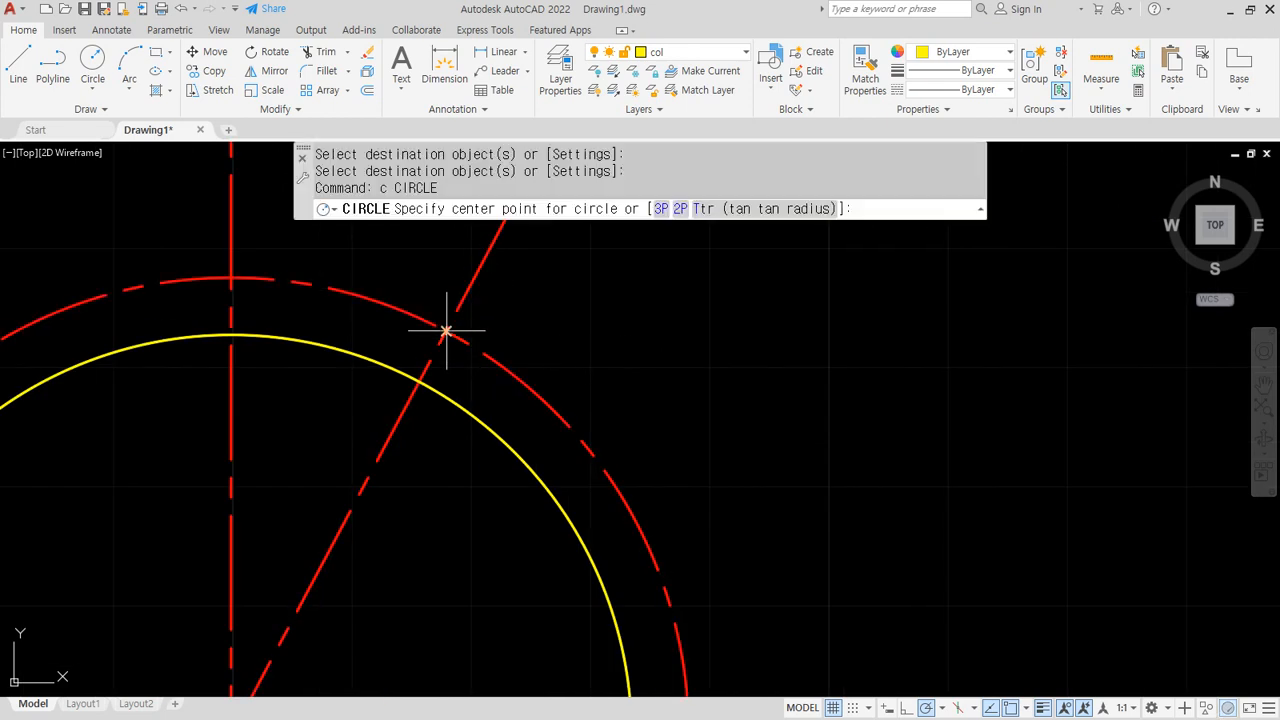
{"action": "left_click", "coordinate": [446, 330]}
{"action": "type", "text": "6.4"}
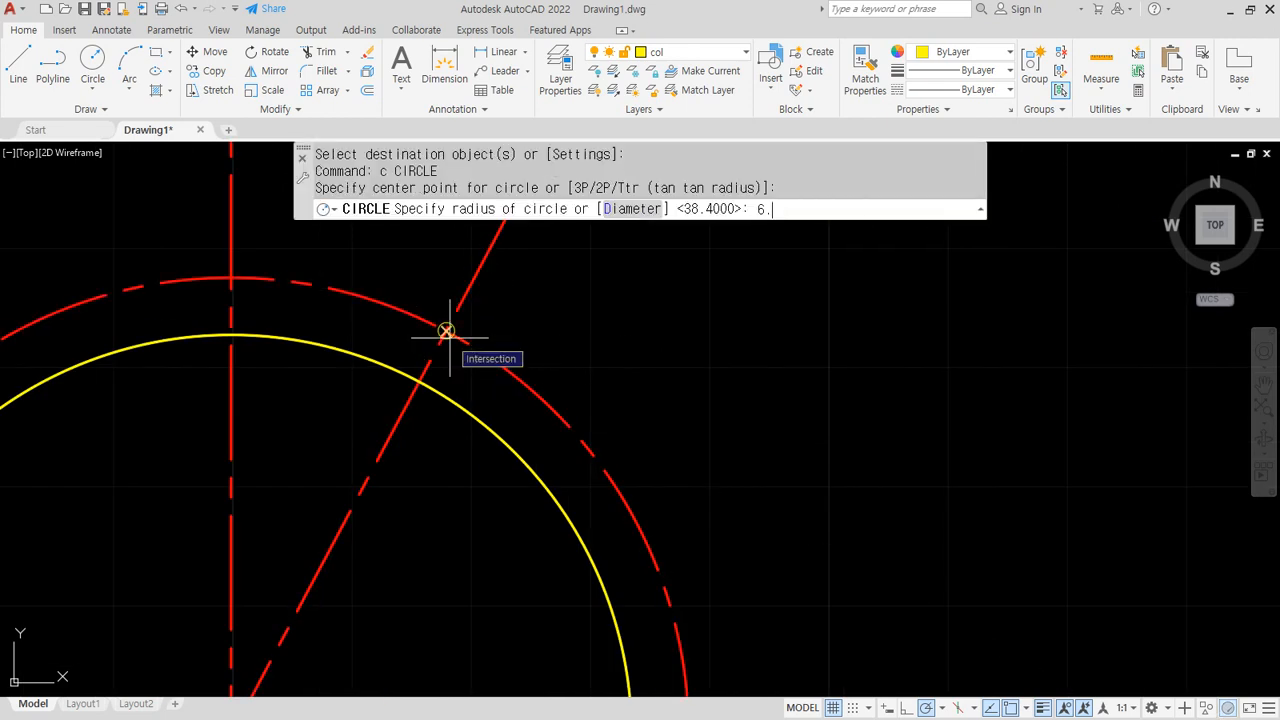
{"action": "key", "text": "Return"}
Offset the small circle outward by 5 as a boundary for trimming the centre lines
{"action": "type", "text": "o"}
{"action": "key", "text": "Return"}
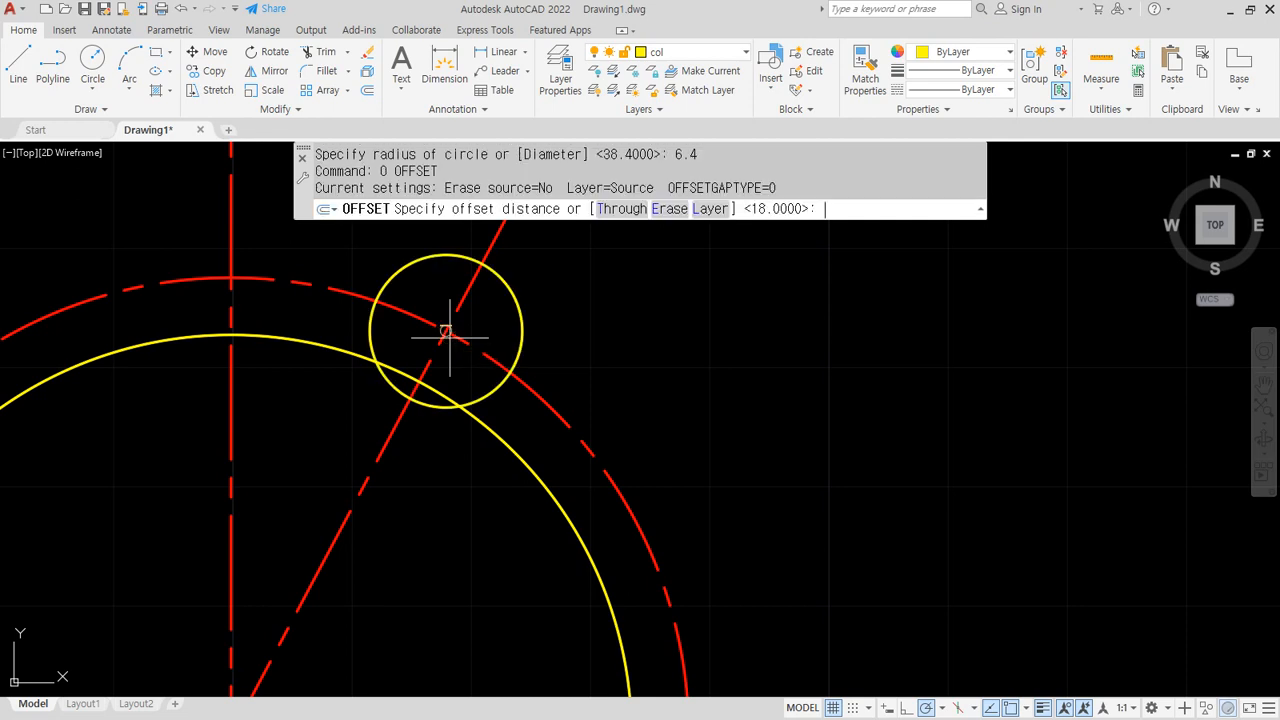
{"action": "type", "text": "5"}
{"action": "key", "text": "Return"}
{"action": "left_click", "coordinate": [518, 279]}
{"action": "left_click", "coordinate": [652, 456]}
{"action": "key", "text": "Return"}
Using the offset circle as cutting edge, trim the red centre circle and the angled line's outer end beyond it
{"action": "type", "text": "tr TRIM"}
{"action": "key", "text": "Return"}
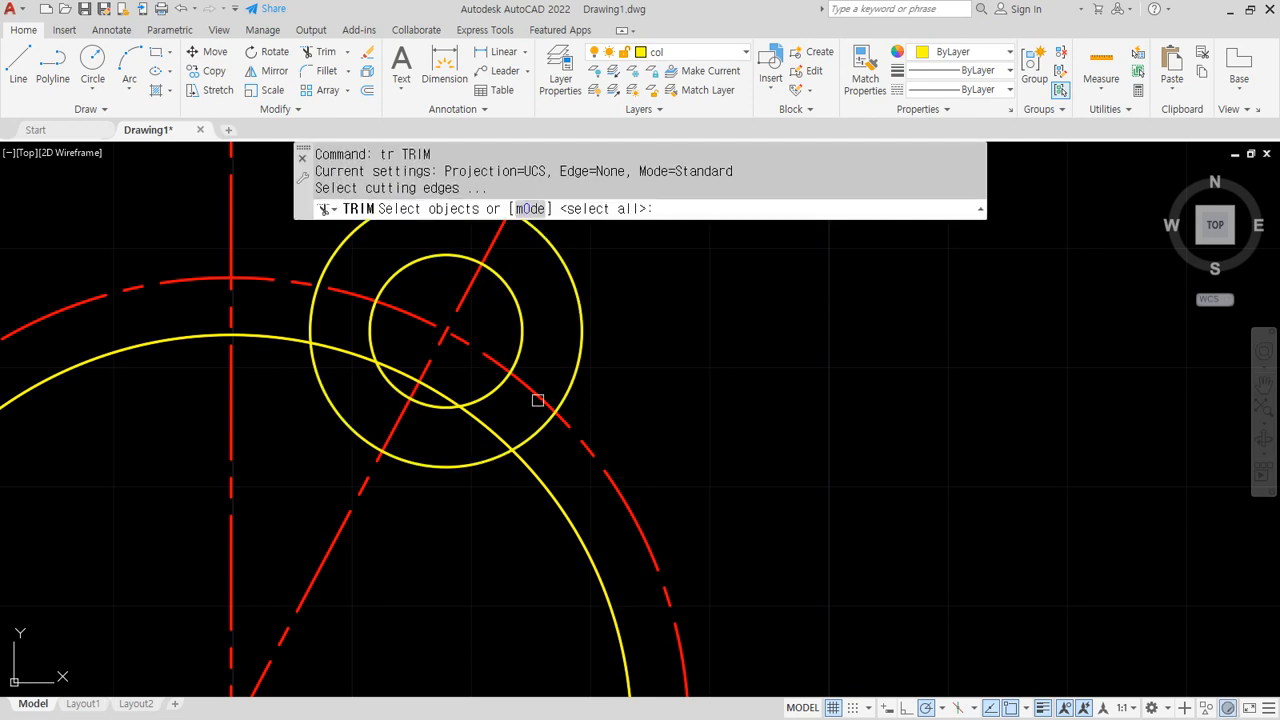
{"action": "left_click", "coordinate": [569, 384]}
{"action": "key", "text": "Return"}
{"action": "left_click", "coordinate": [577, 431]}
{"action": "scroll", "coordinate": [670, 352], "scroll_direction": "down", "scroll_amount": 4}
{"action": "middle_click_drag", "start_coordinate": [670, 349], "coordinate": [670, 391]}
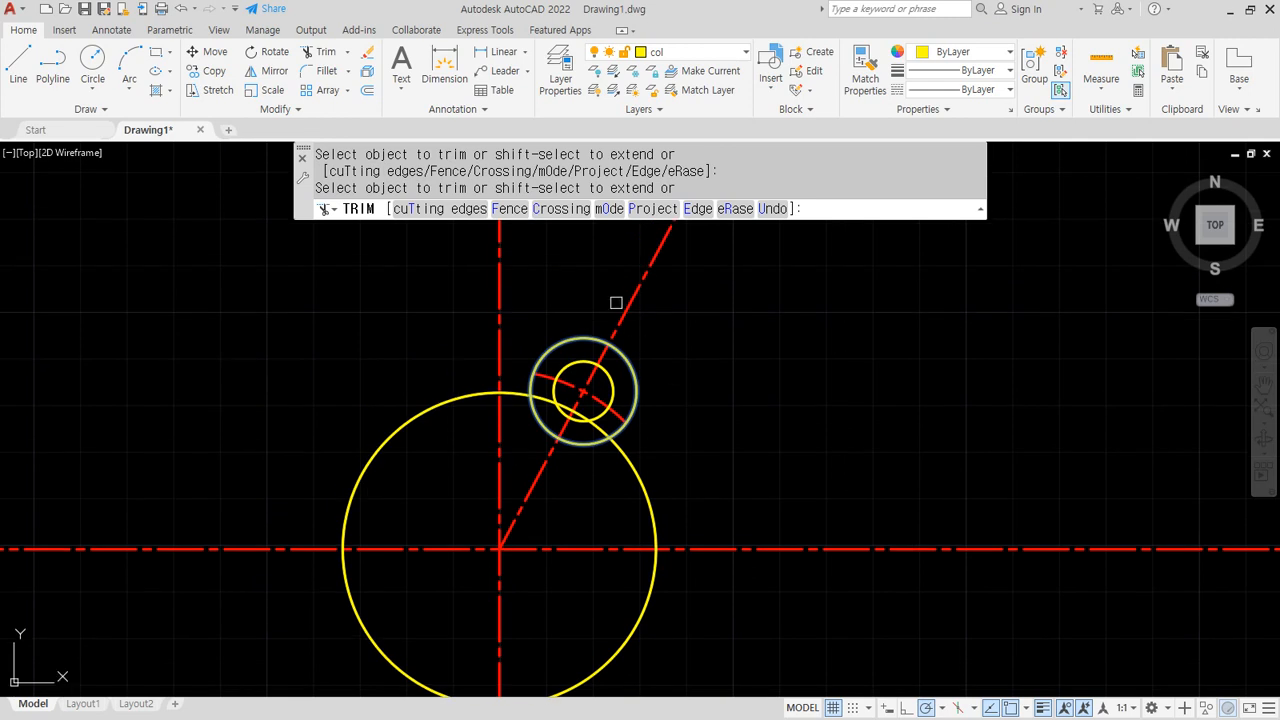
{"action": "left_click", "coordinate": [628, 305]}
{"action": "left_click", "coordinate": [636, 366]}
{"action": "key", "text": "Return"}
Erase the offset circle that surrounds the small circle
{"action": "left_click", "coordinate": [628, 371]}
{"action": "type", "text": "e"}
{"action": "key", "text": "Return"}
Offset the angled centre line by 6.4 to both sides of the small circle
{"action": "scroll", "coordinate": [559, 404], "scroll_direction": "up", "scroll_amount": 4}
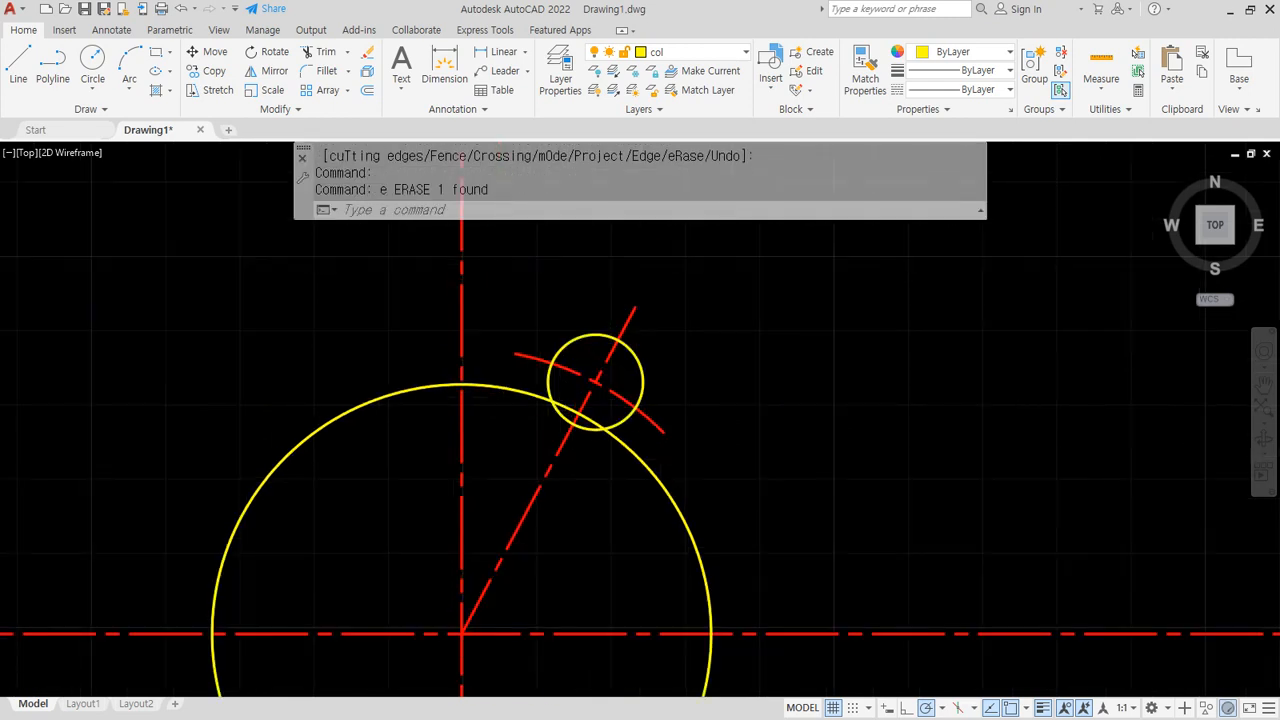
{"action": "type", "text": "o"}
{"action": "key", "text": "Return"}
{"action": "type", "text": "6.4"}
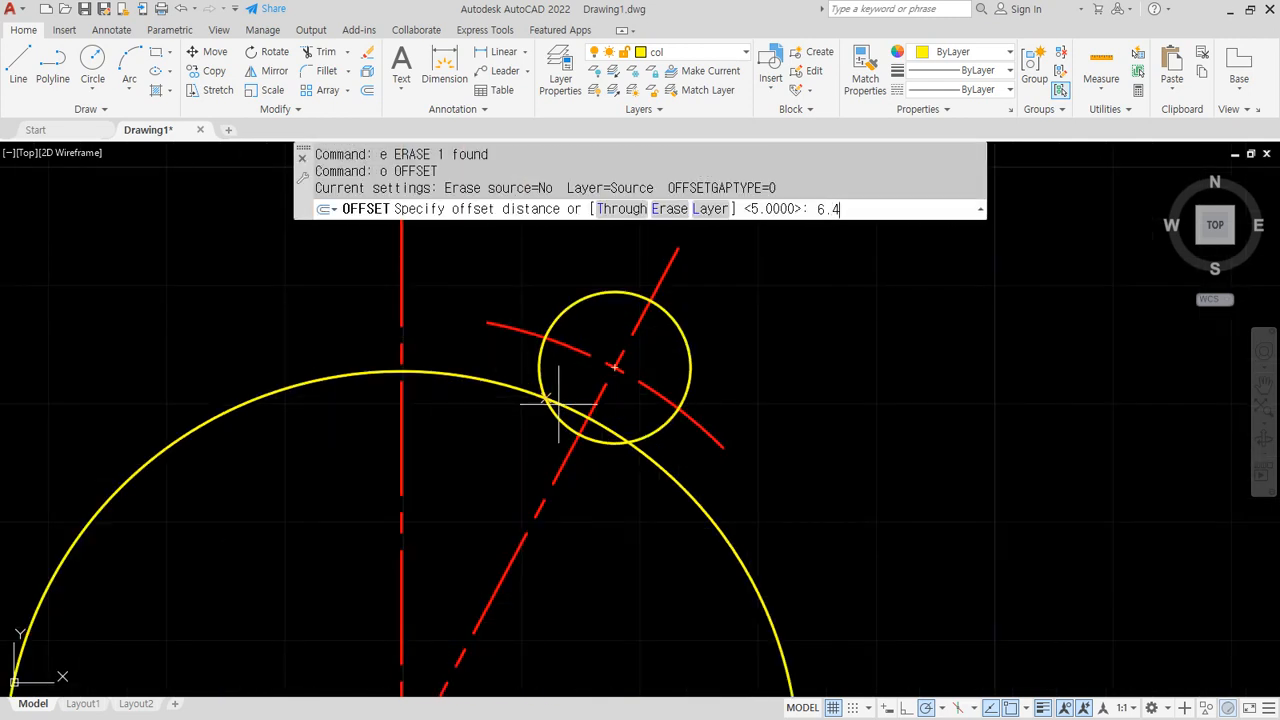
{"action": "key", "text": "Return"}
{"action": "left_click", "coordinate": [603, 388]}
{"action": "left_click", "coordinate": [584, 382]}
{"action": "left_click", "coordinate": [598, 400]}
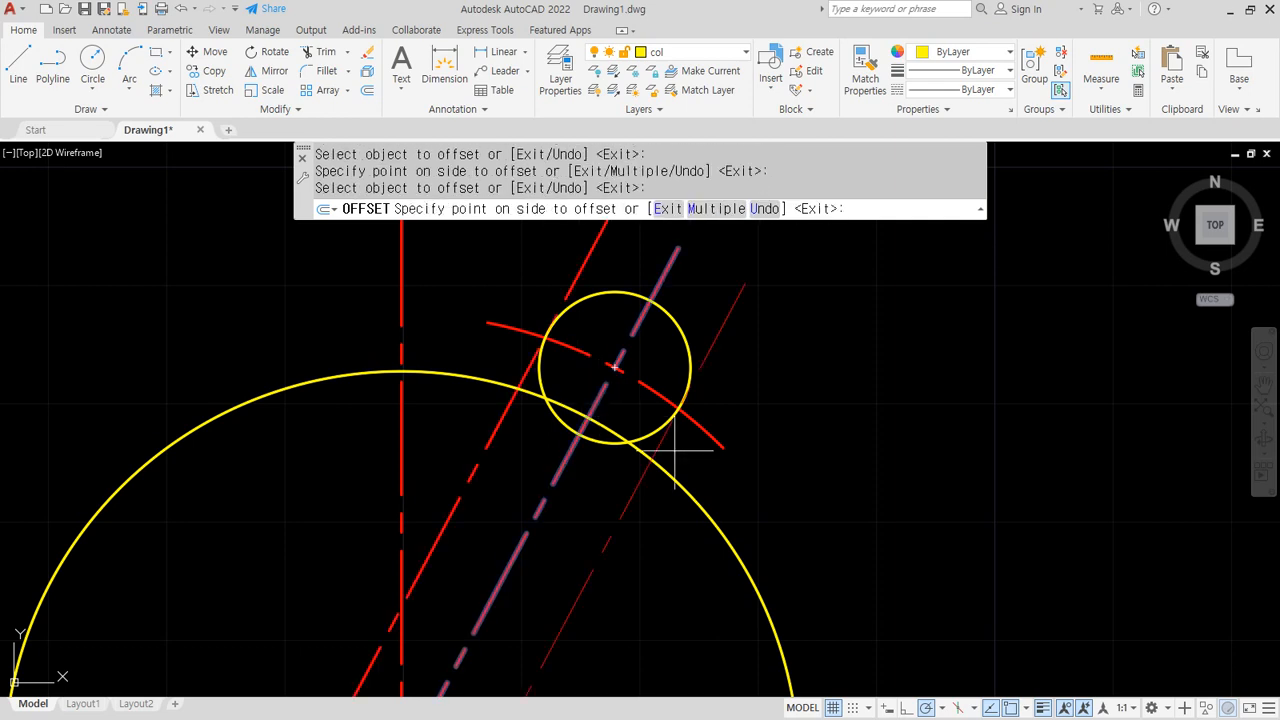
{"action": "left_click", "coordinate": [680, 462]}
{"action": "key", "text": "Return"}
Match the two offset angled lines to the yellow large circle's properties
{"action": "type", "text": "ma"}
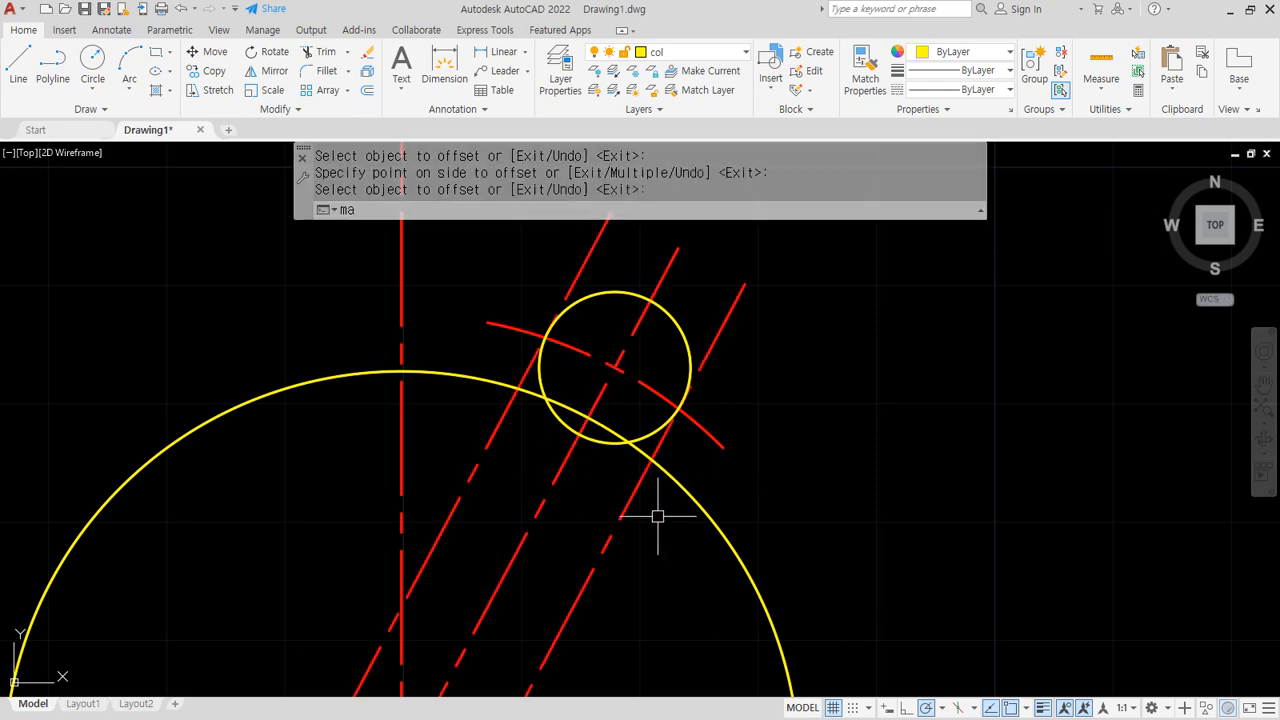
{"action": "key", "text": "Return"}
{"action": "left_click", "coordinate": [668, 478]}
{"action": "left_click", "coordinate": [633, 497]}
{"action": "left_click", "coordinate": [486, 443]}
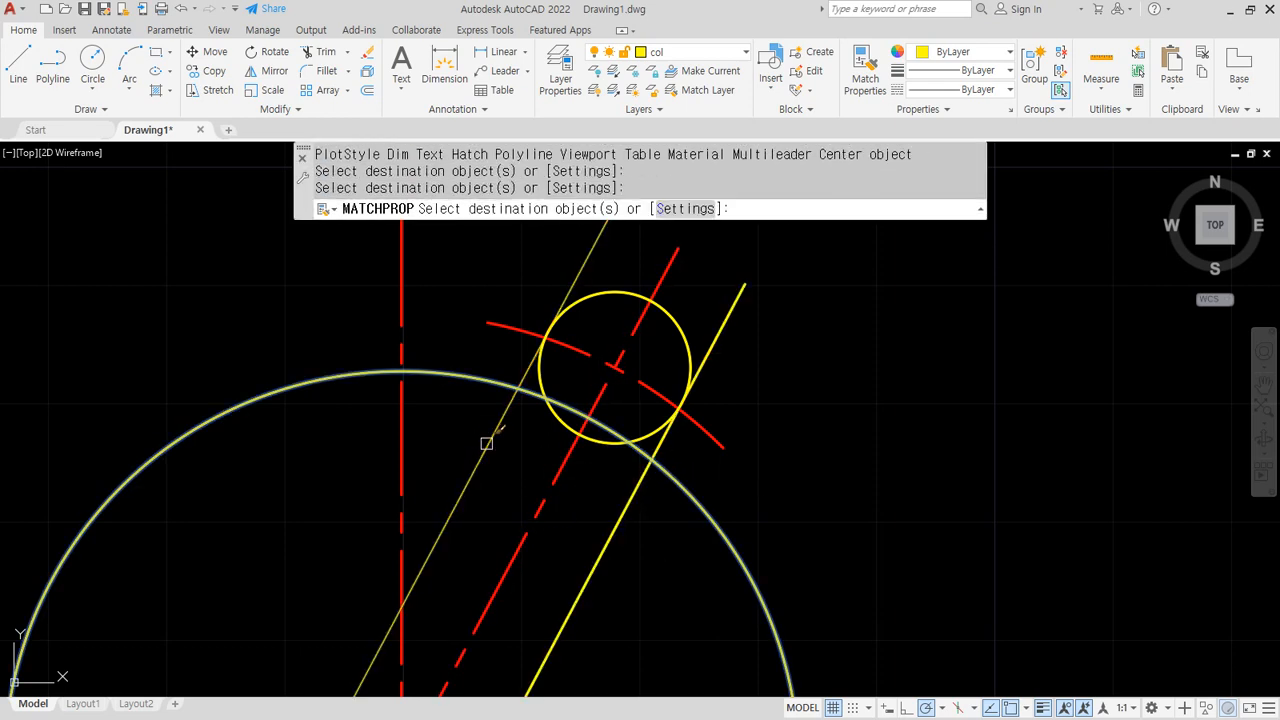
{"action": "key", "text": "Return"}
Trim the overlapping arc portions of the large and small circles between the slot sides
{"action": "type", "text": "tr"}
{"action": "key", "text": "Return"}
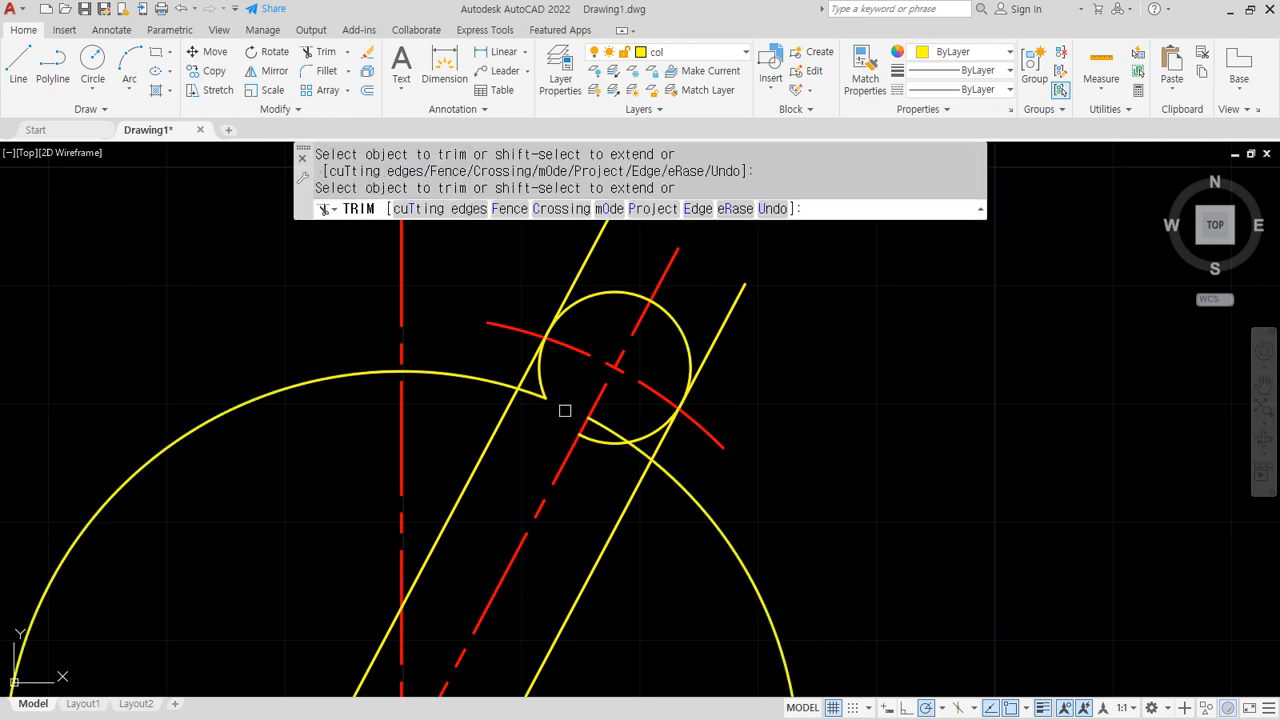
{"action": "key", "text": "Return"}
Fillet the slot's left side line with radius 0 to the small end arc and to the large circle
{"action": "type", "text": "f"}
{"action": "key", "text": "Return"}
{"action": "left_click", "coordinate": [464, 490]}
{"action": "left_click", "coordinate": [585, 291]}
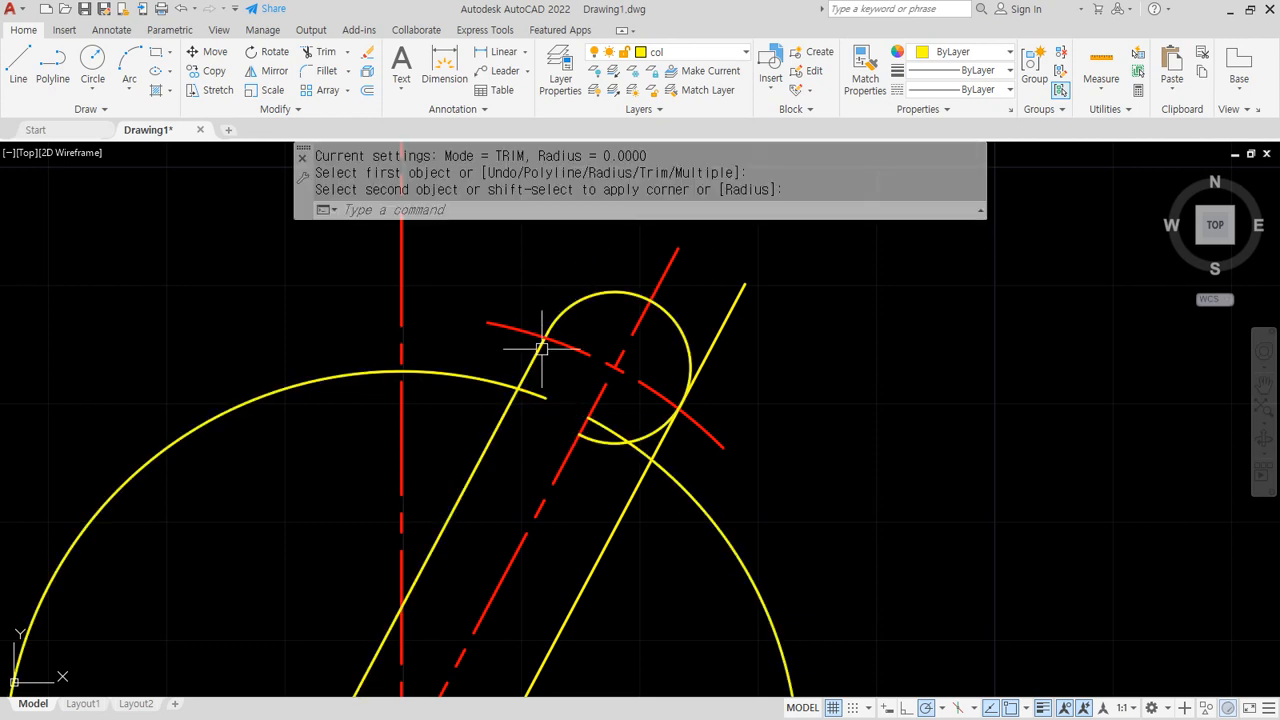
{"action": "key", "text": "Return"}
{"action": "left_click", "coordinate": [541, 348]}
{"action": "left_click", "coordinate": [492, 381]}
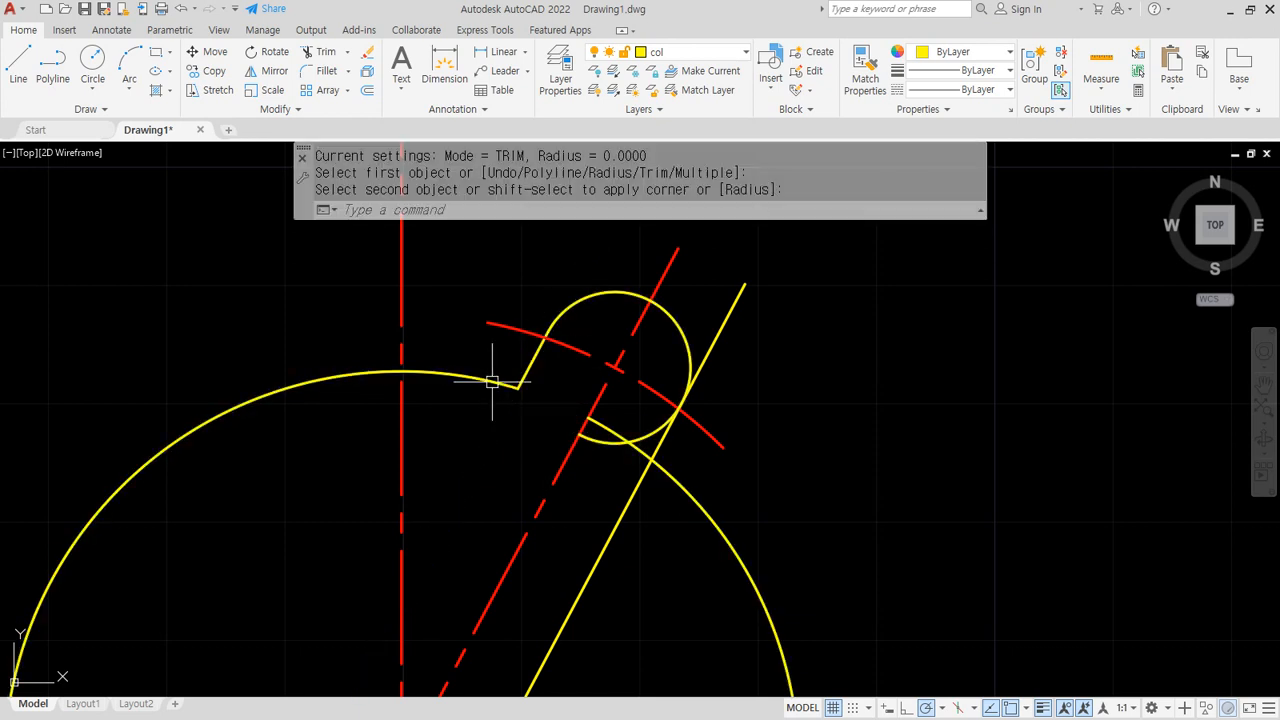
Fillet the slot's right side line with radius 0 to the small end arc and the large circle
{"action": "left_click", "coordinate": [686, 352]}
{"action": "left_click", "coordinate": [661, 450]}
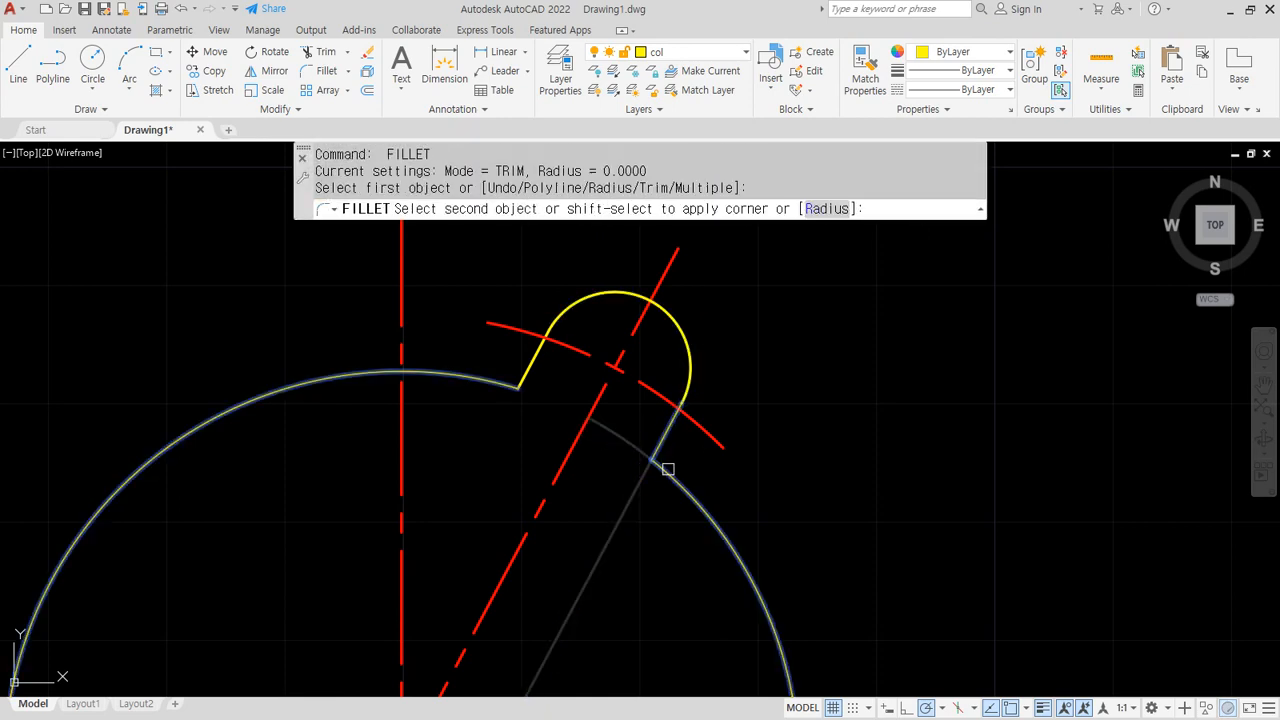
{"action": "scroll", "coordinate": [493, 518], "scroll_direction": "down", "scroll_amount": 6}
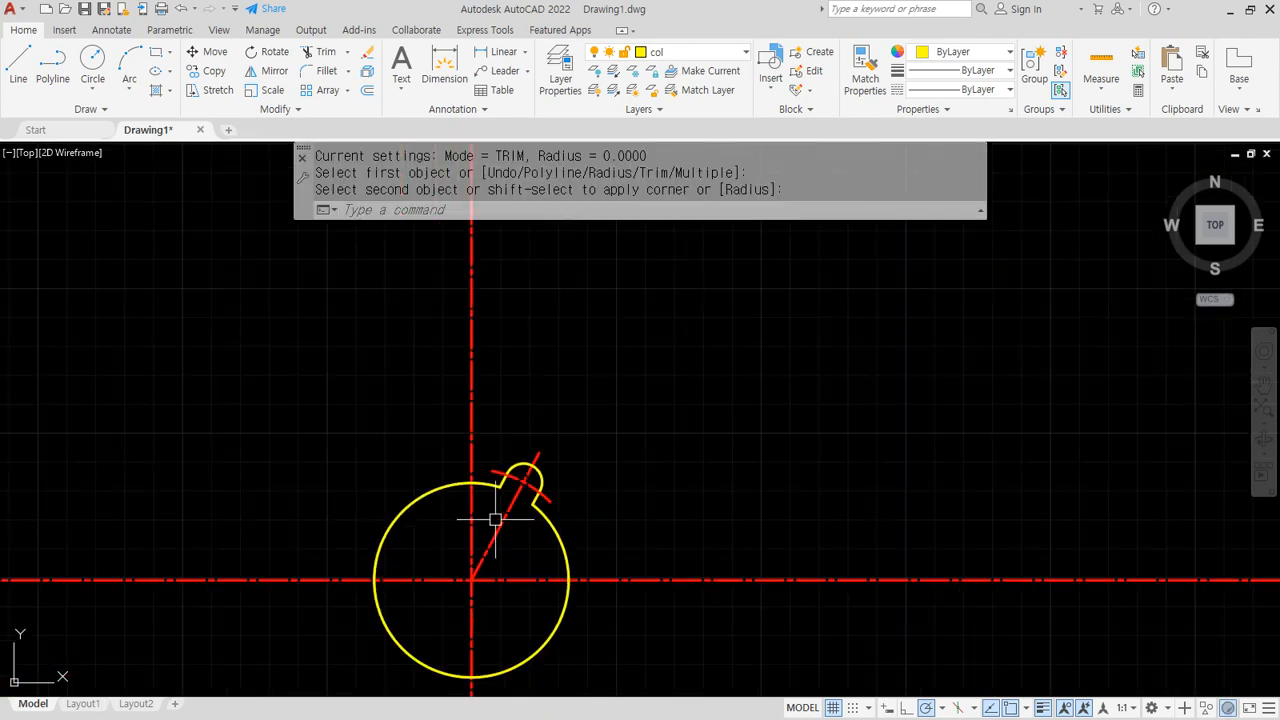
{"action": "type", "text": "c"}
{"action": "key", "text": "Escape"}
{"action": "key", "text": "Escape"}
Offset the horizontal centre line downward by 45
{"action": "middle_click_drag", "start_coordinate": [591, 505], "coordinate": [600, 434]}
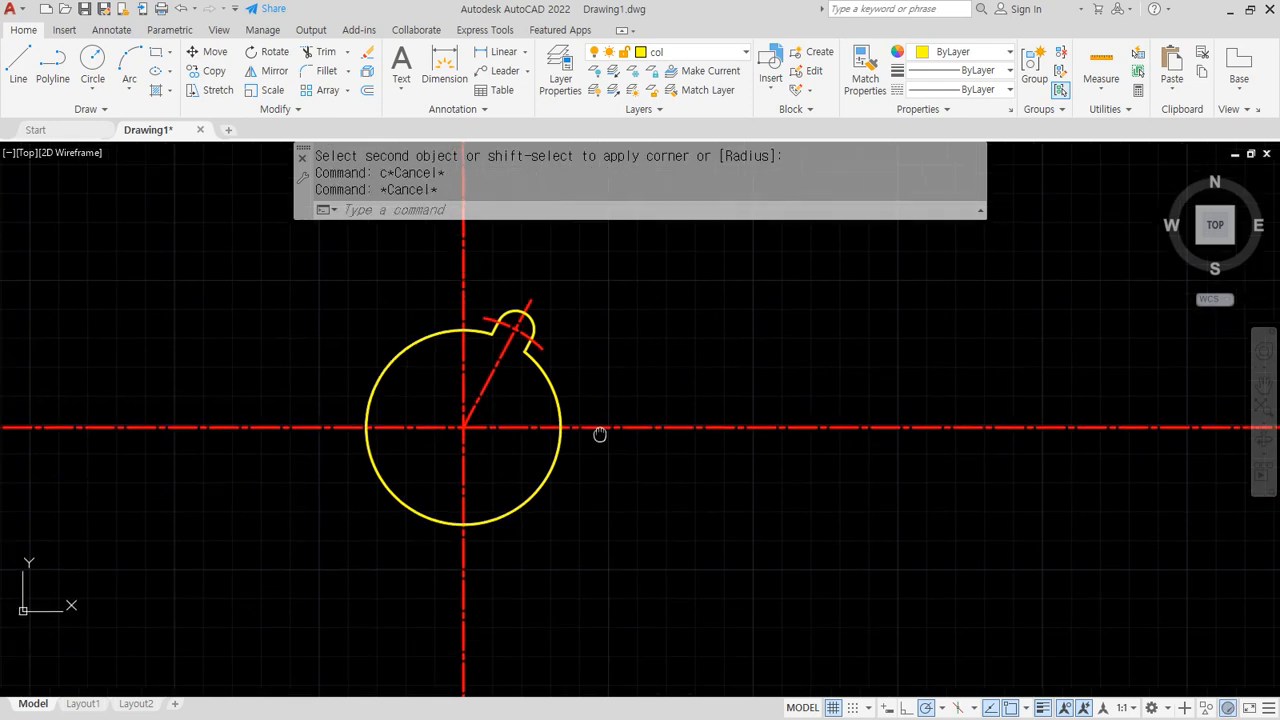
{"action": "key", "text": "ctrl+2"}
{"action": "type", "text": "o"}
{"action": "key", "text": "Return"}
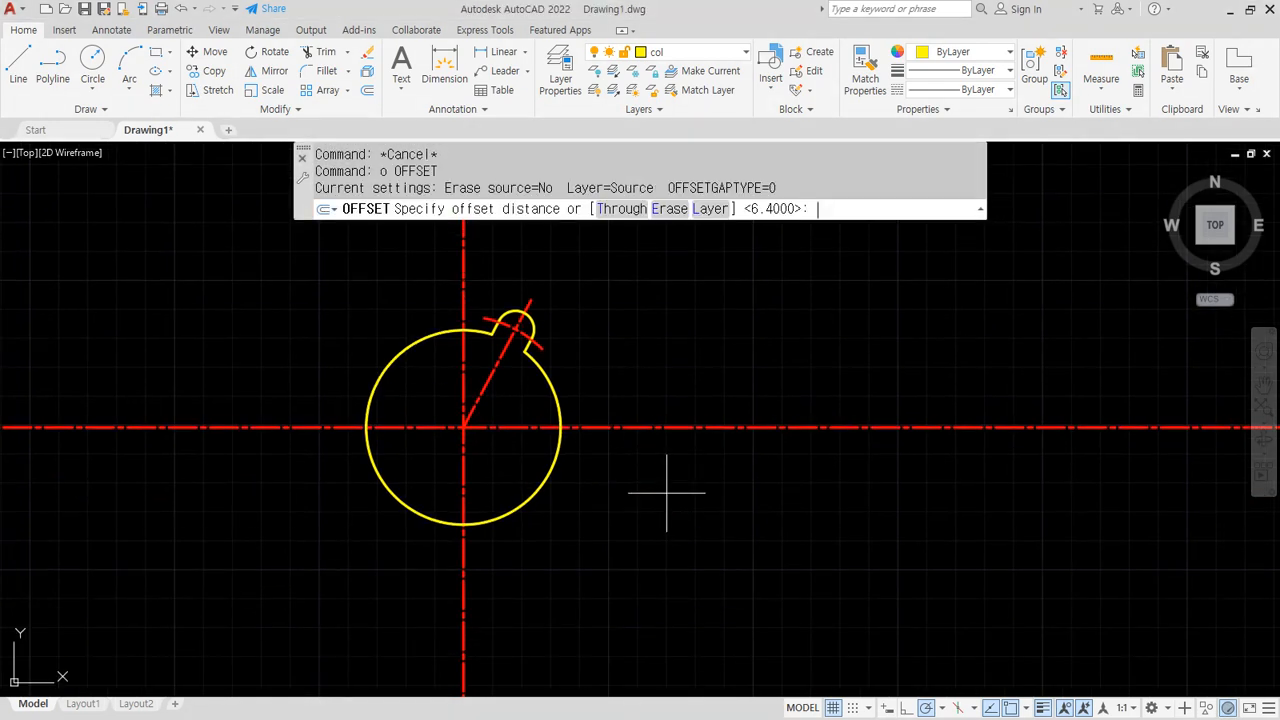
{"action": "type", "text": "45"}
{"action": "key", "text": "Return"}
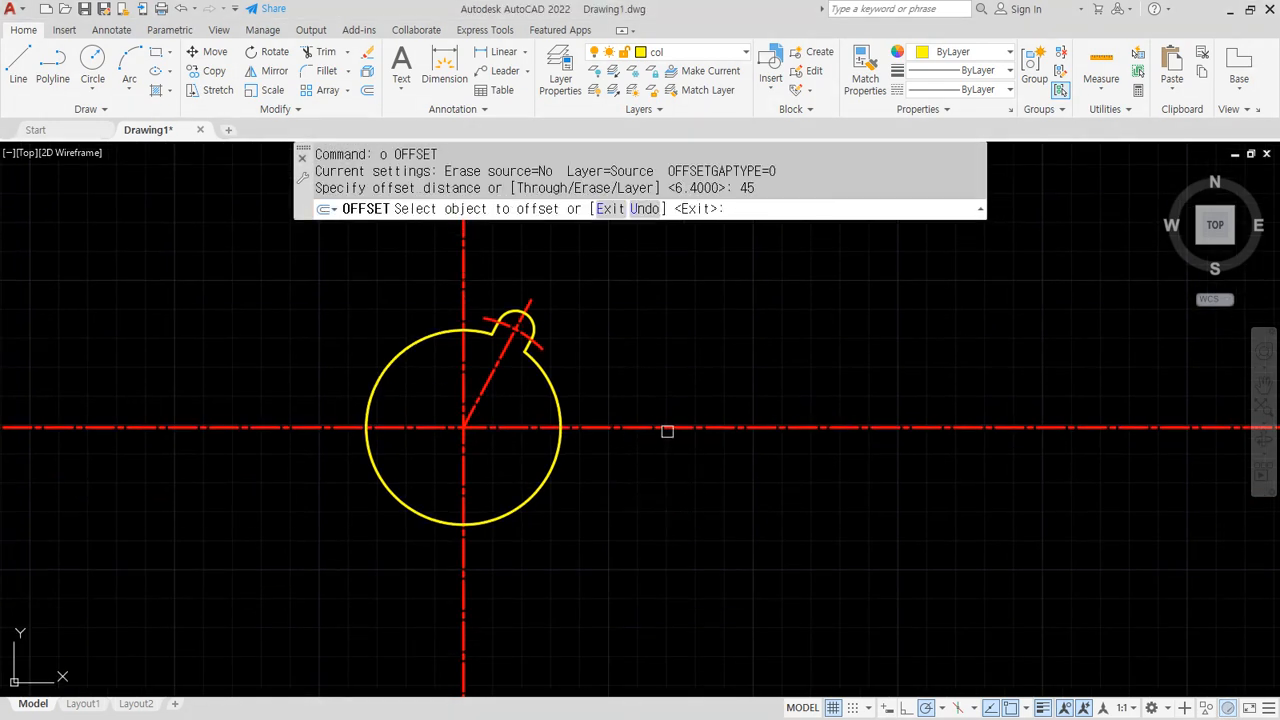
{"action": "left_click", "coordinate": [664, 428]}
{"action": "left_click", "coordinate": [666, 577]}
{"action": "key", "text": "Return"}
Offset the lower horizontal line upward by 106
{"action": "key", "text": "Return"}
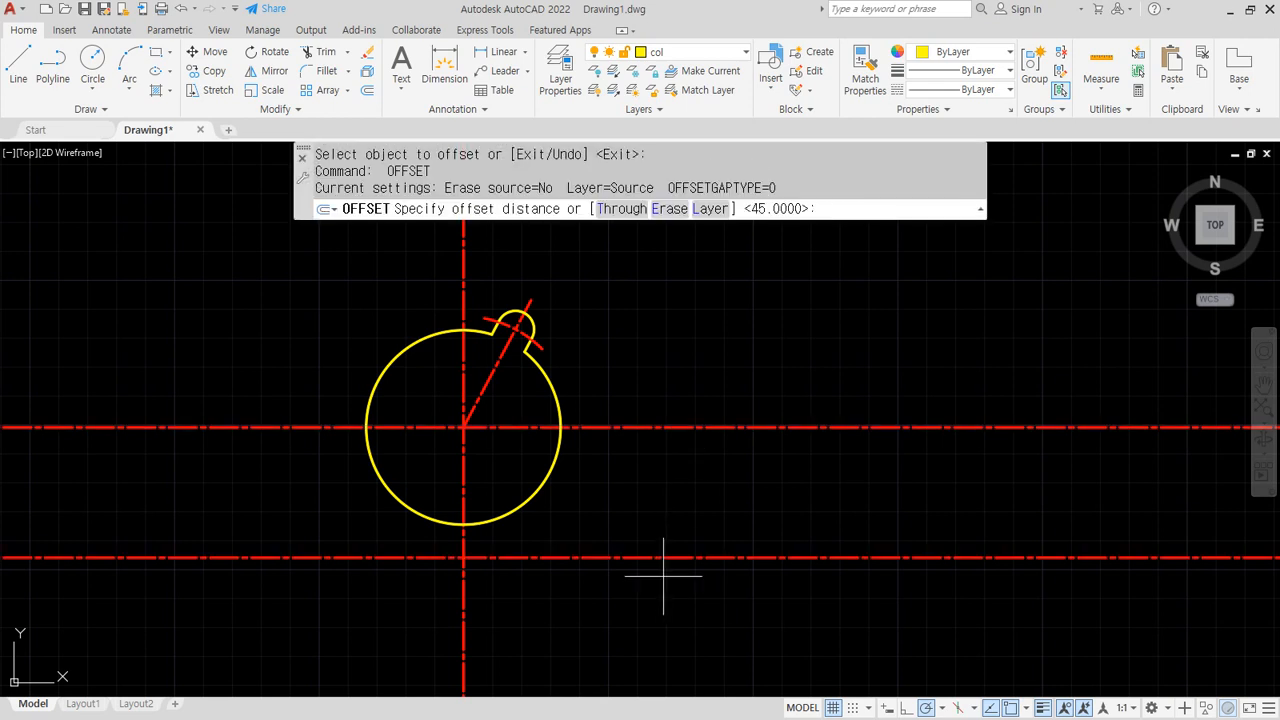
{"action": "type", "text": "105"}
{"action": "key", "text": "Return"}
{"action": "left_click", "coordinate": [680, 556]}
{"action": "left_click", "coordinate": [686, 491]}
{"action": "key", "text": "Return"}
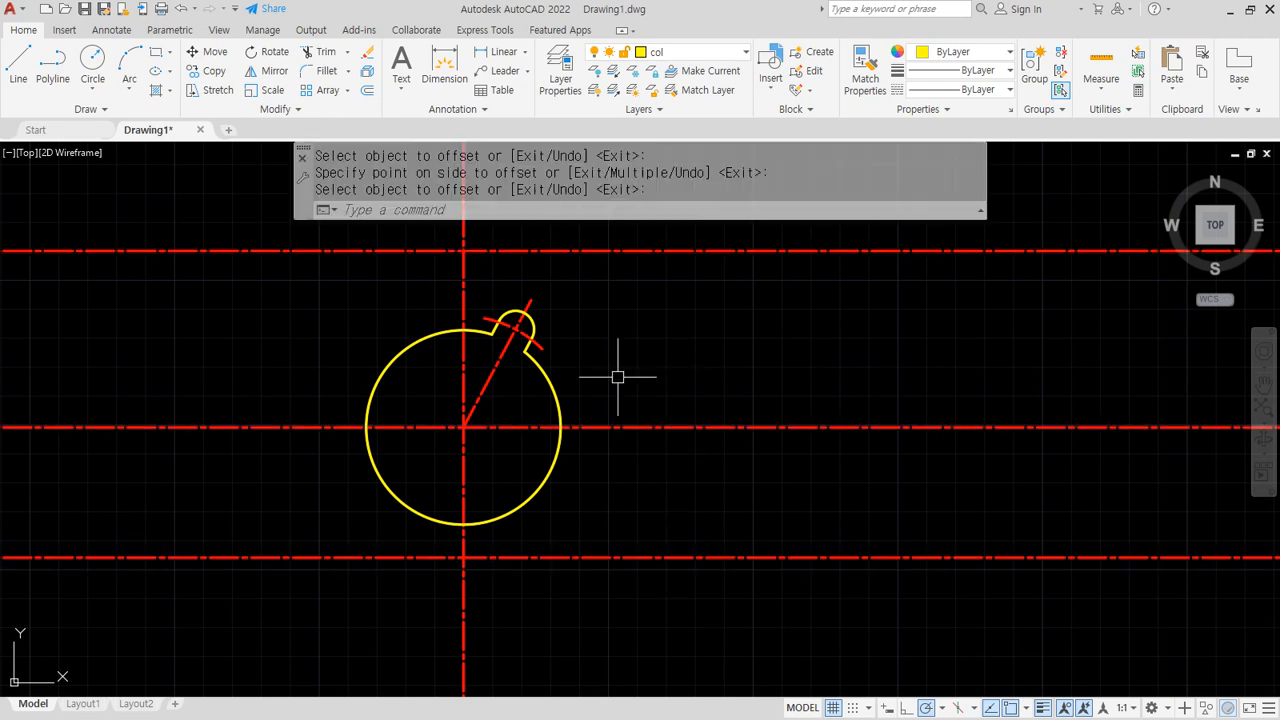
{"action": "left_click_drag", "start_coordinate": [272, 253], "coordinate": [512, 256]}
{"action": "left_click_drag", "start_coordinate": [598, 560], "coordinate": [272, 562]}
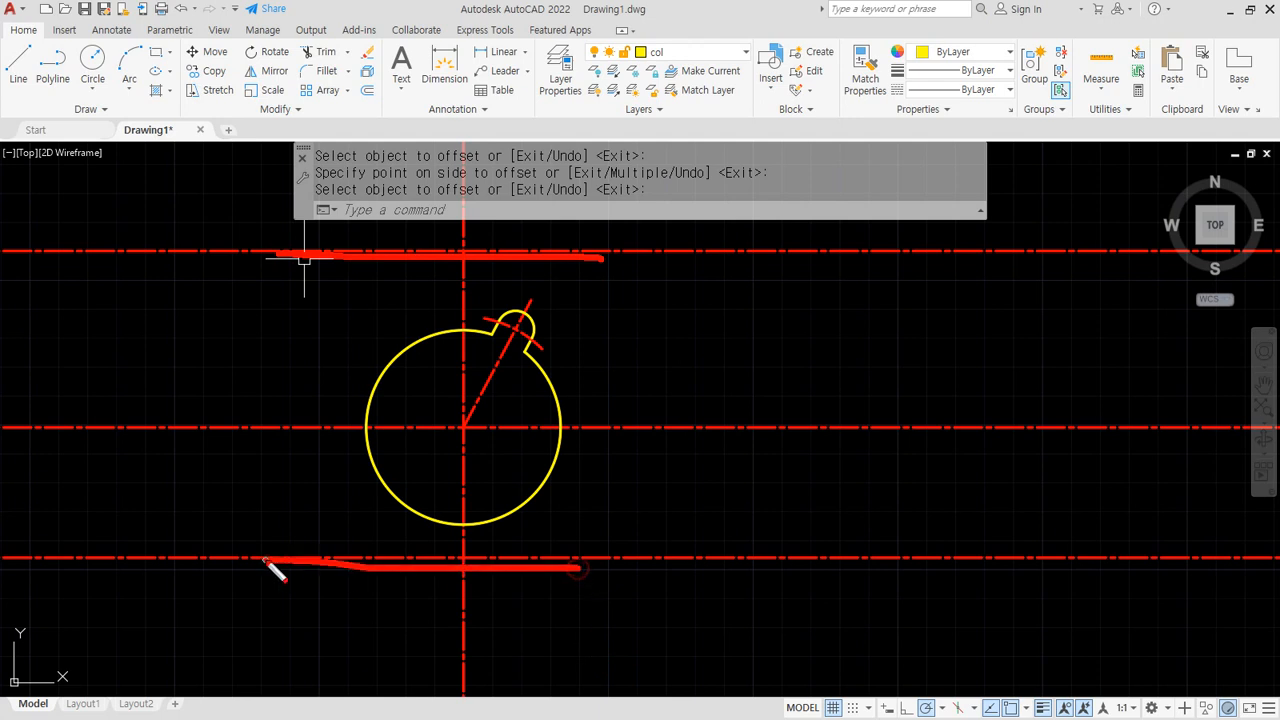
{"action": "key", "text": "Escape"}
Offset the vertical centre line by 84 to both its left and right sides
{"action": "middle_click_drag", "start_coordinate": [409, 608], "coordinate": [417, 509]}
{"action": "type", "text": "o"}
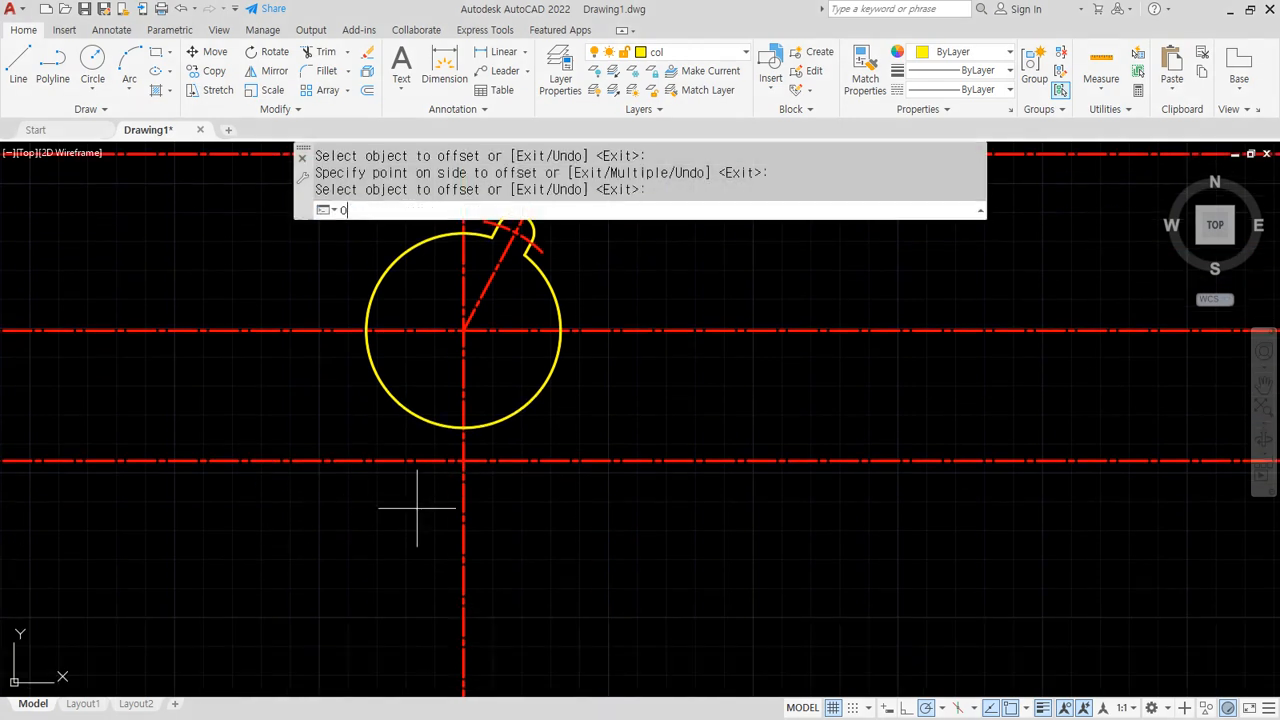
{"action": "key", "text": "Return"}
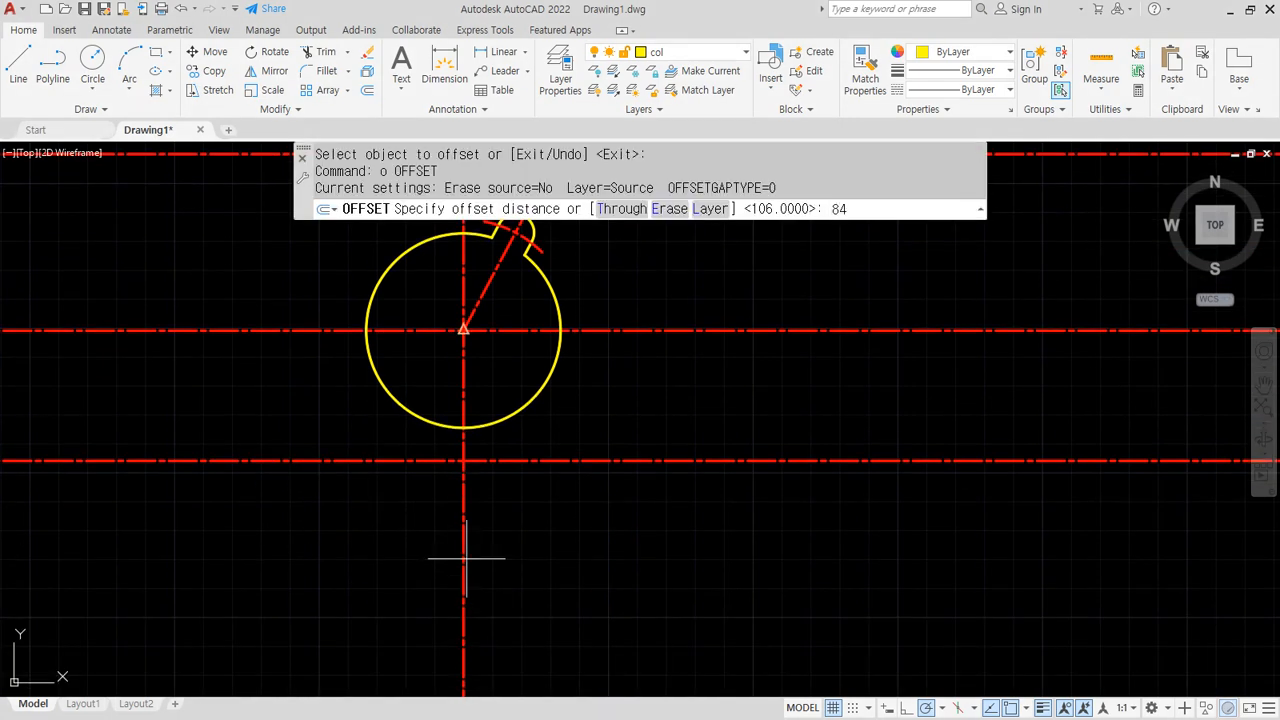
{"action": "key", "text": "Return"}
{"action": "left_click", "coordinate": [465, 550]}
{"action": "left_click", "coordinate": [425, 548]}
{"action": "left_click", "coordinate": [464, 545]}
{"action": "left_click", "coordinate": [665, 543]}
{"action": "key", "text": "Return"}
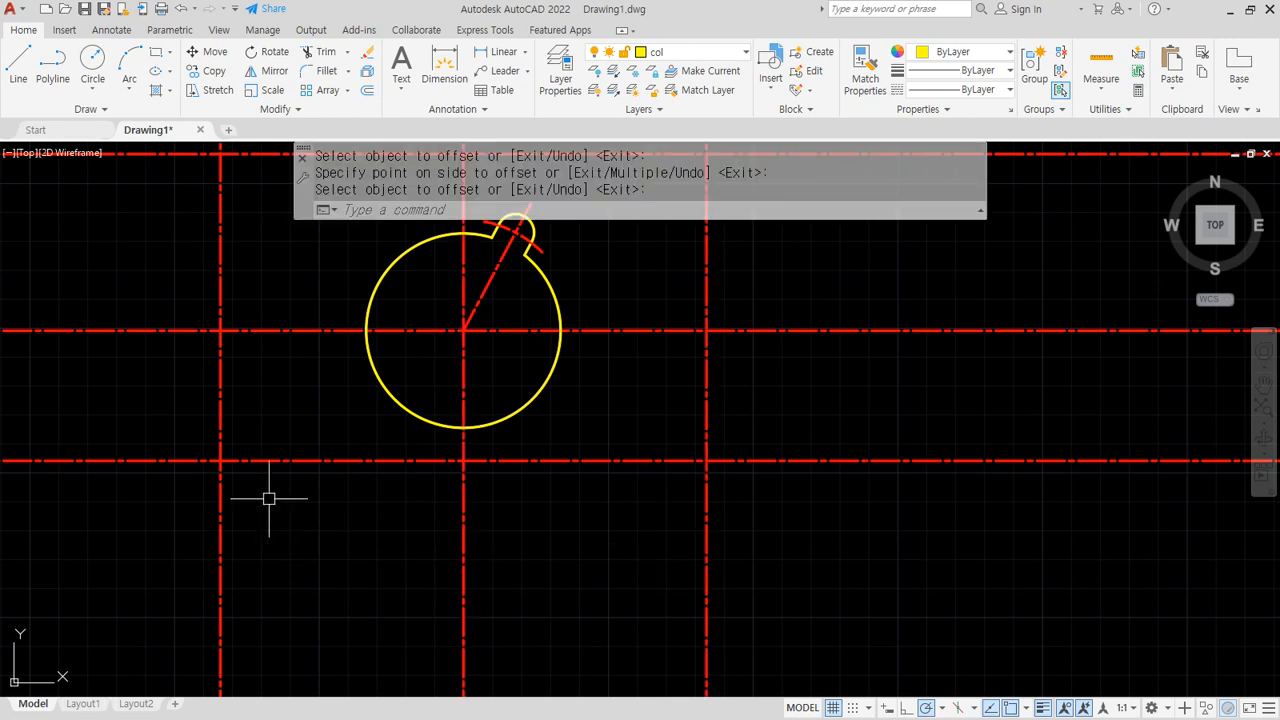
Draw a radius 5 circle at each of the two intersections of the lower horizontal line and the outer vertical centre lines
{"action": "type", "text": "c"}
{"action": "key", "text": "Return"}
{"action": "left_click", "coordinate": [220, 461]}
{"action": "type", "text": "5"}
{"action": "key", "text": "Return"}
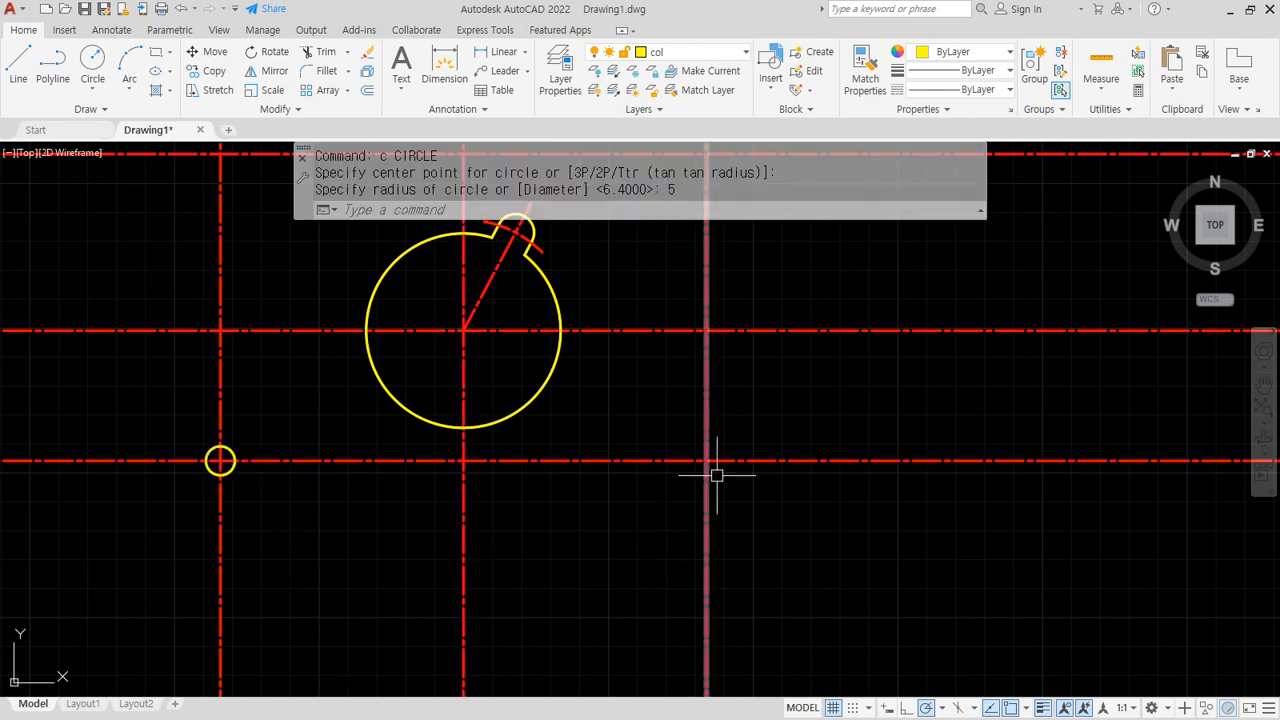
{"action": "key", "text": "Return"}
{"action": "left_click", "coordinate": [706, 461]}
{"action": "key", "text": "Return"}
Draw a concentric radius 10 circle around each of the two small lower circles
{"action": "key", "text": "Return"}
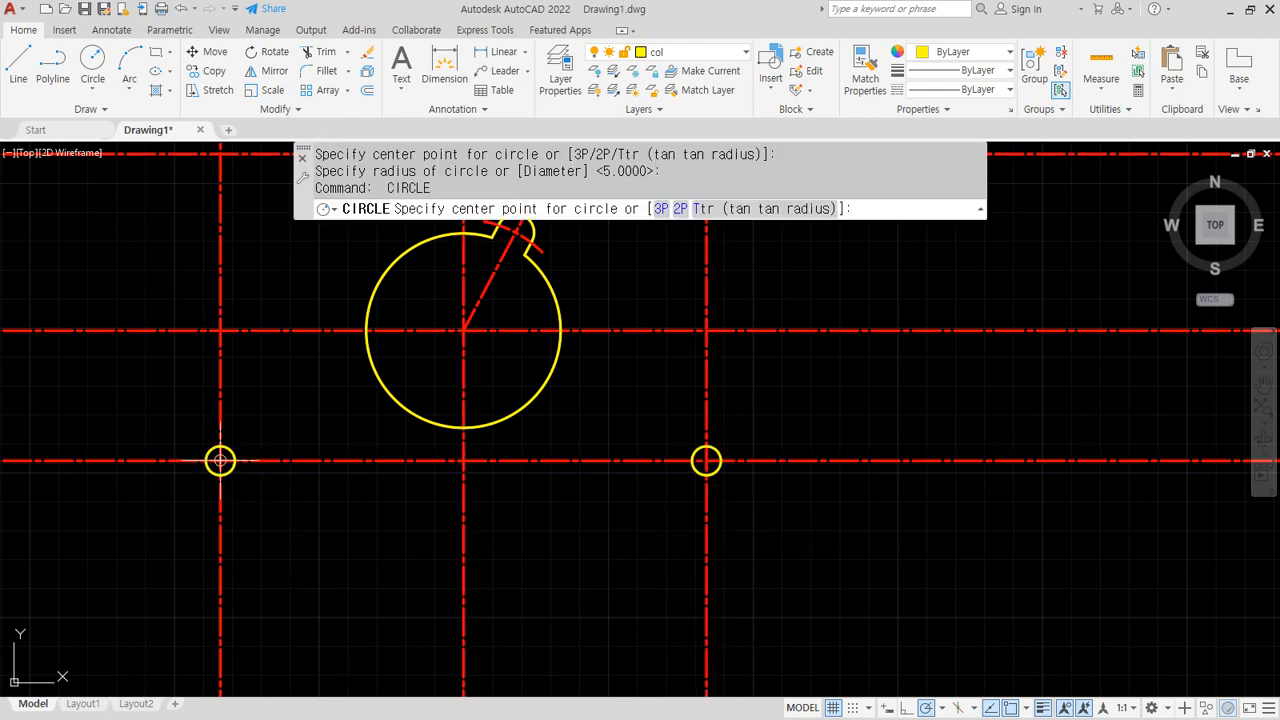
{"action": "left_click", "coordinate": [220, 461]}
{"action": "type", "text": "10"}
{"action": "key", "text": "Return"}
{"action": "key", "text": "Return"}
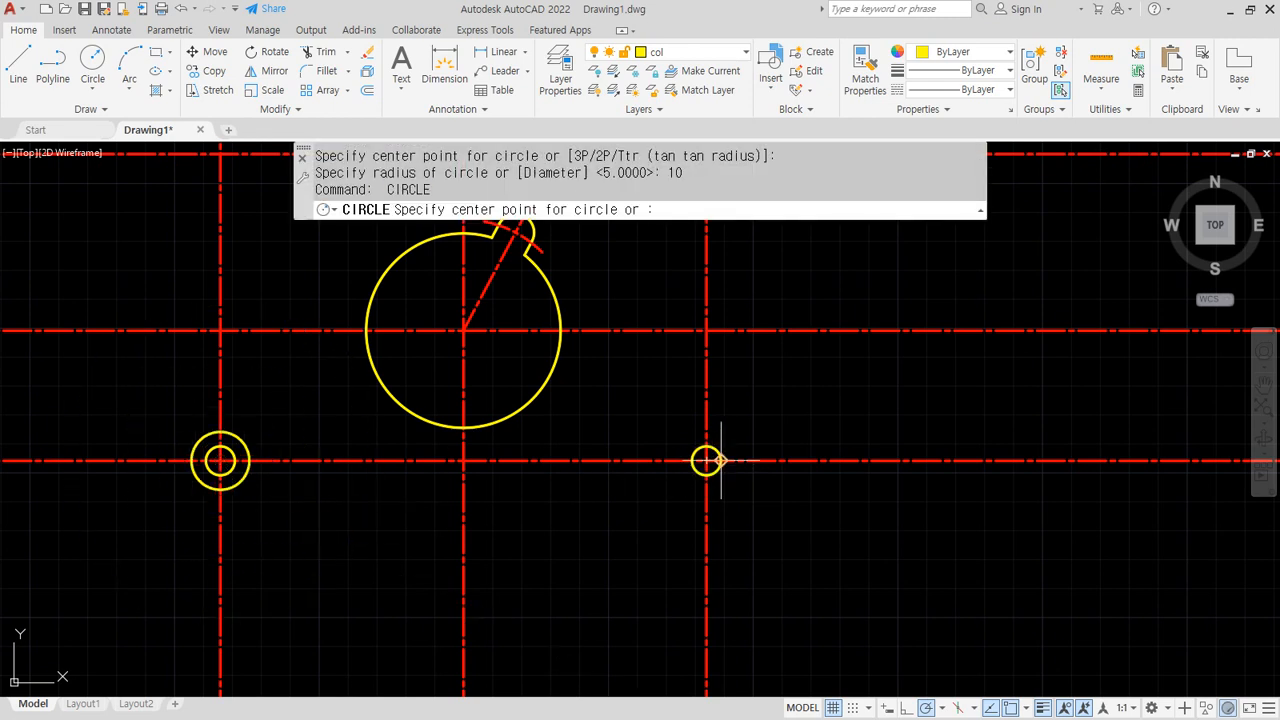
{"action": "left_click", "coordinate": [706, 461]}
{"action": "key", "text": "Return"}
Offset the lower horizontal centre line downward by 10
{"action": "type", "text": "o"}
{"action": "key", "text": "Return"}
{"action": "type", "text": "1"}
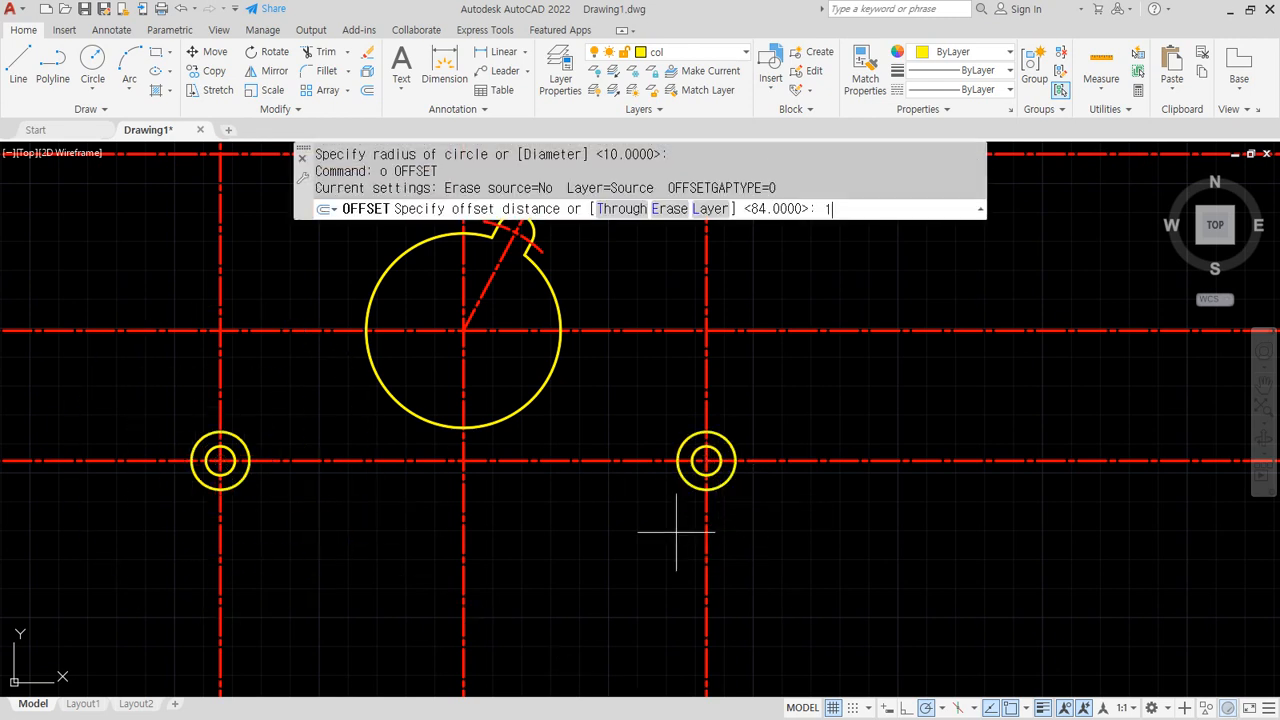
{"action": "type", "text": "0"}
{"action": "key", "text": "Return"}
{"action": "left_click", "coordinate": [500, 461]}
{"action": "left_click", "coordinate": [506, 528]}
{"action": "key", "text": "Return"}
Fillet both ends of the bottom offset line with radius 0 to the two radius 10 circles
{"action": "type", "text": "f"}
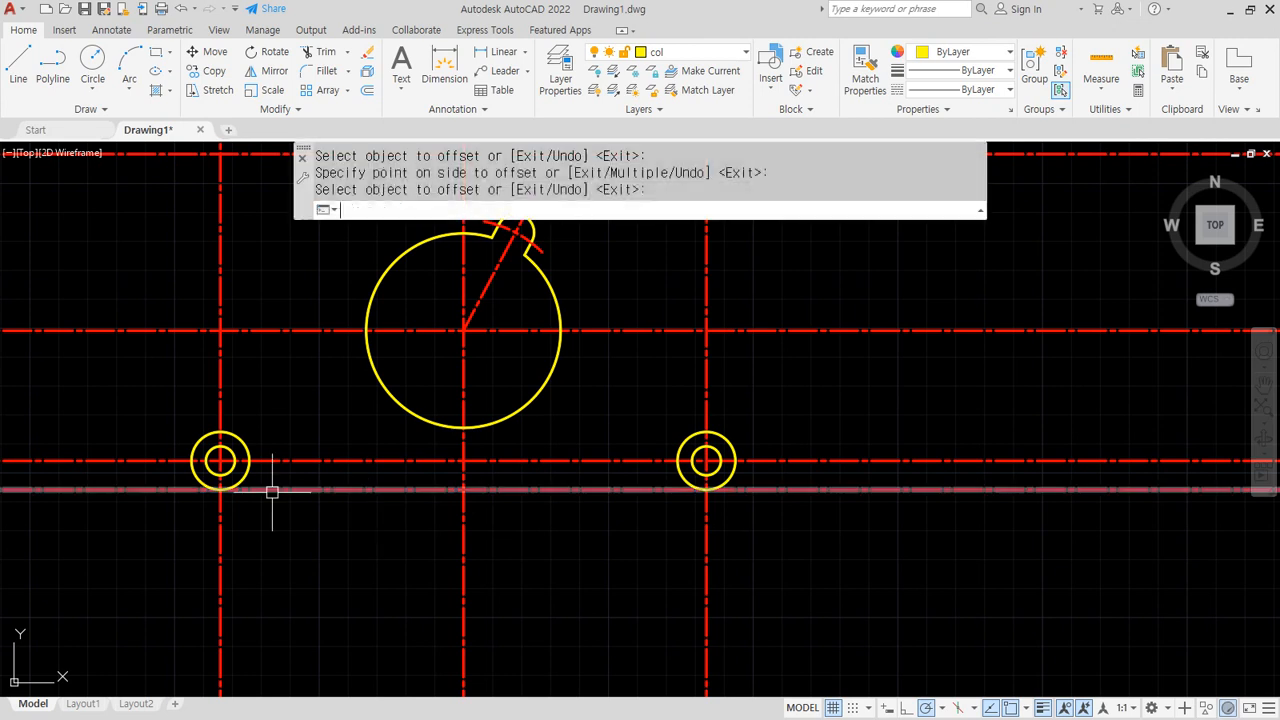
{"action": "key", "text": "Return"}
{"action": "left_click", "coordinate": [265, 489]}
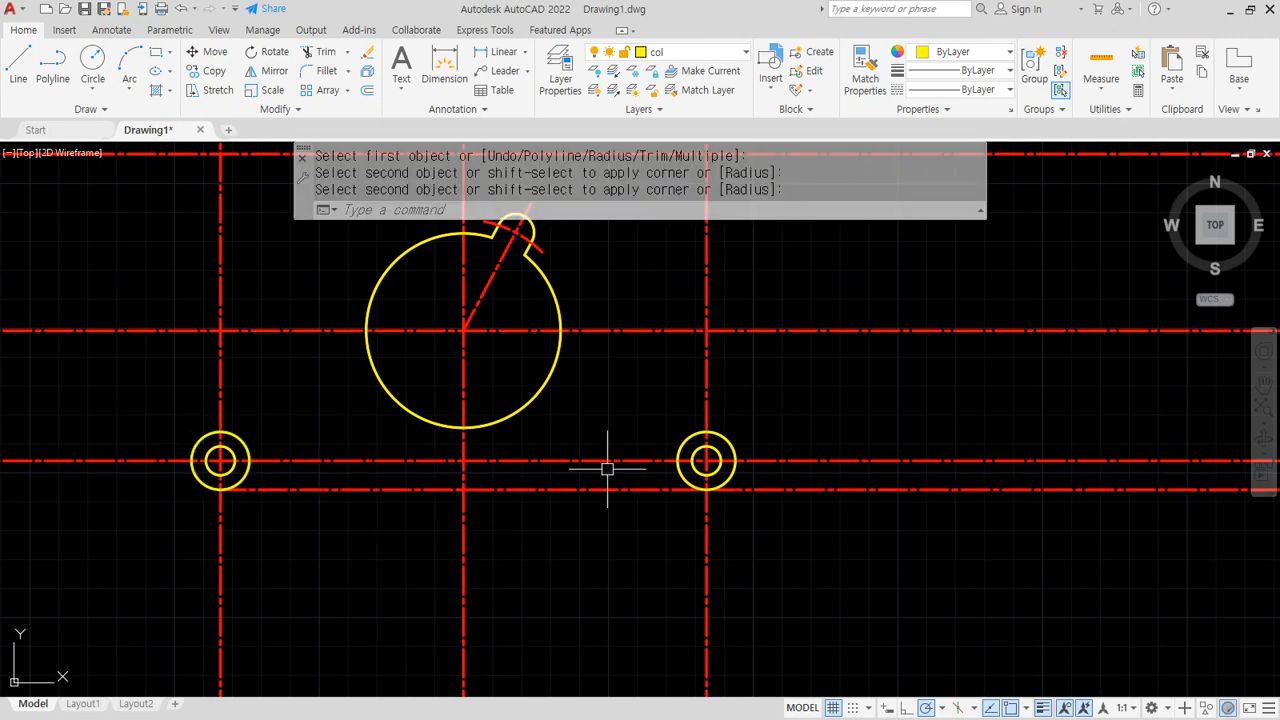
{"action": "left_click", "coordinate": [737, 447]}
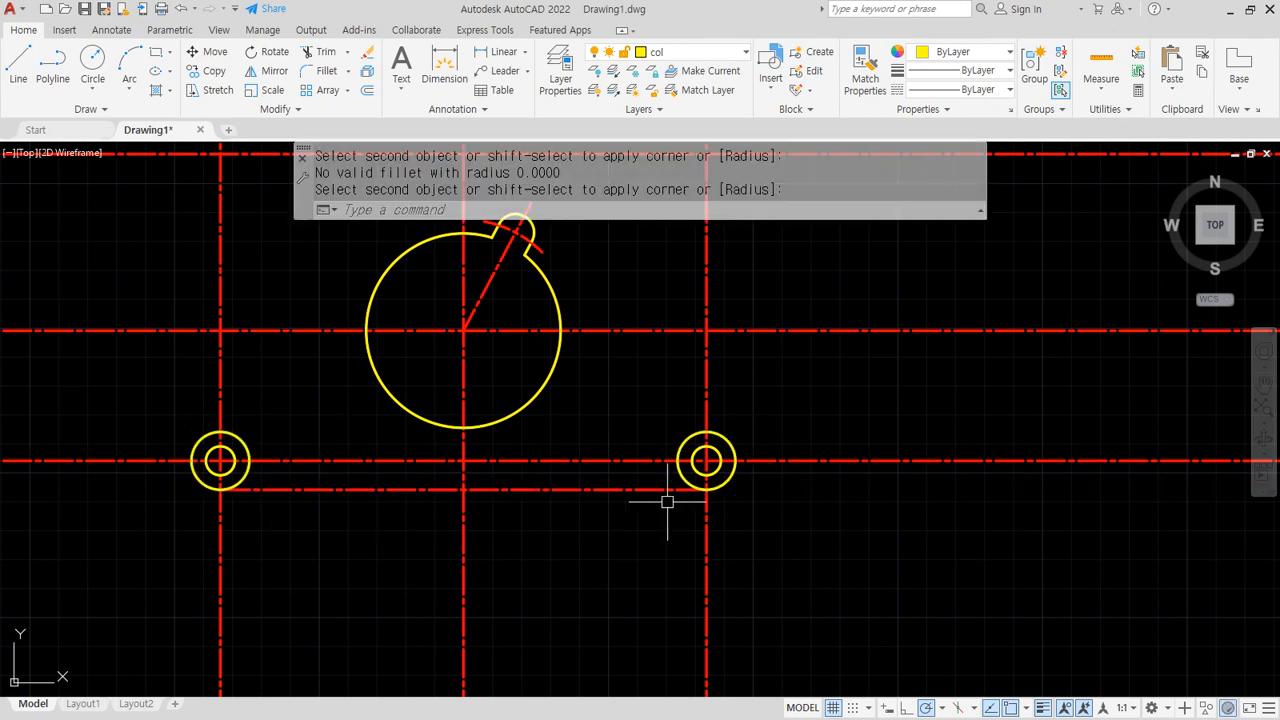
Match the bottom line's properties to those of the yellow radius 10 circle
{"action": "type", "text": "ma"}
{"action": "key", "text": "Return"}
{"action": "left_click", "coordinate": [726, 481]}
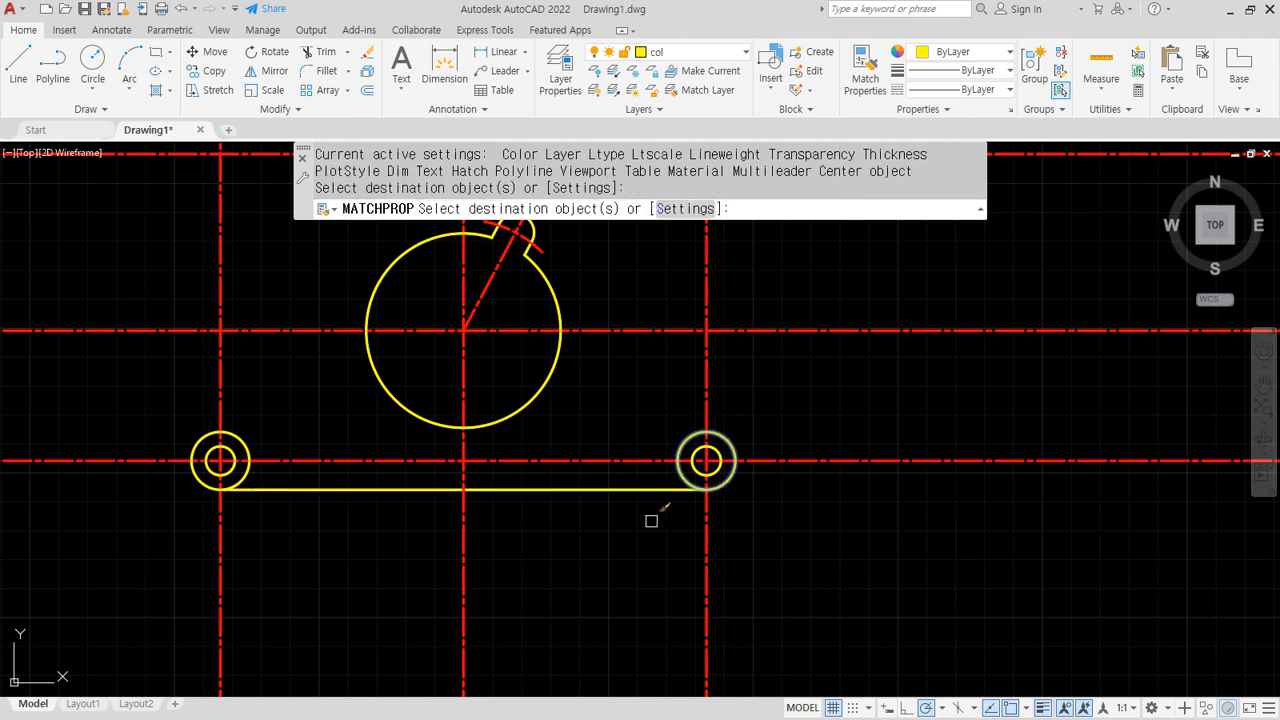
{"action": "key", "text": "Return"}
Offset both radius 10 circles outward by 5 and the yellow bottom line downward by 5
{"action": "type", "text": "o"}
{"action": "key", "text": "Return"}
{"action": "type", "text": "5"}
{"action": "key", "text": "Return"}
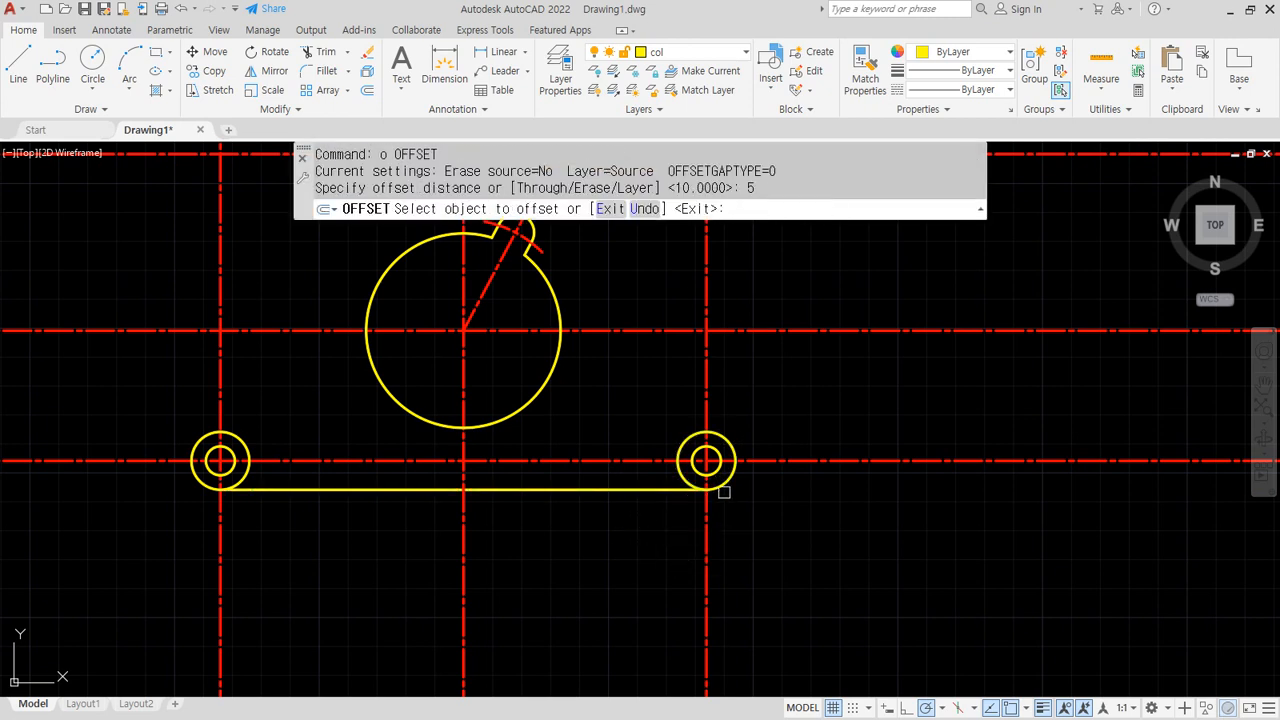
{"action": "left_click", "coordinate": [726, 482]}
{"action": "left_click", "coordinate": [737, 486]}
{"action": "left_click", "coordinate": [236, 487]}
{"action": "left_click", "coordinate": [245, 495]}
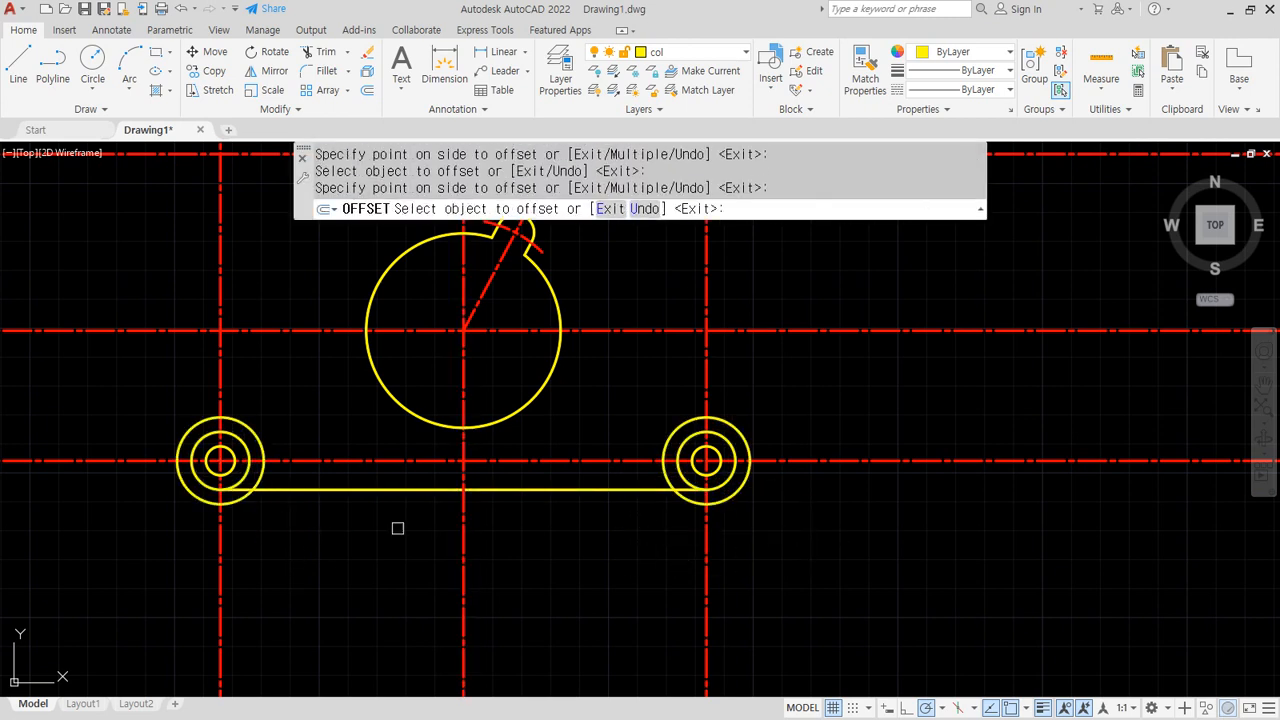
{"action": "left_click", "coordinate": [419, 490]}
{"action": "left_click", "coordinate": [405, 557]}
{"action": "key", "text": "Return"}
{"action": "type", "text": "tr"}
{"action": "key", "text": "Return"}
{"action": "key", "text": "Return"}
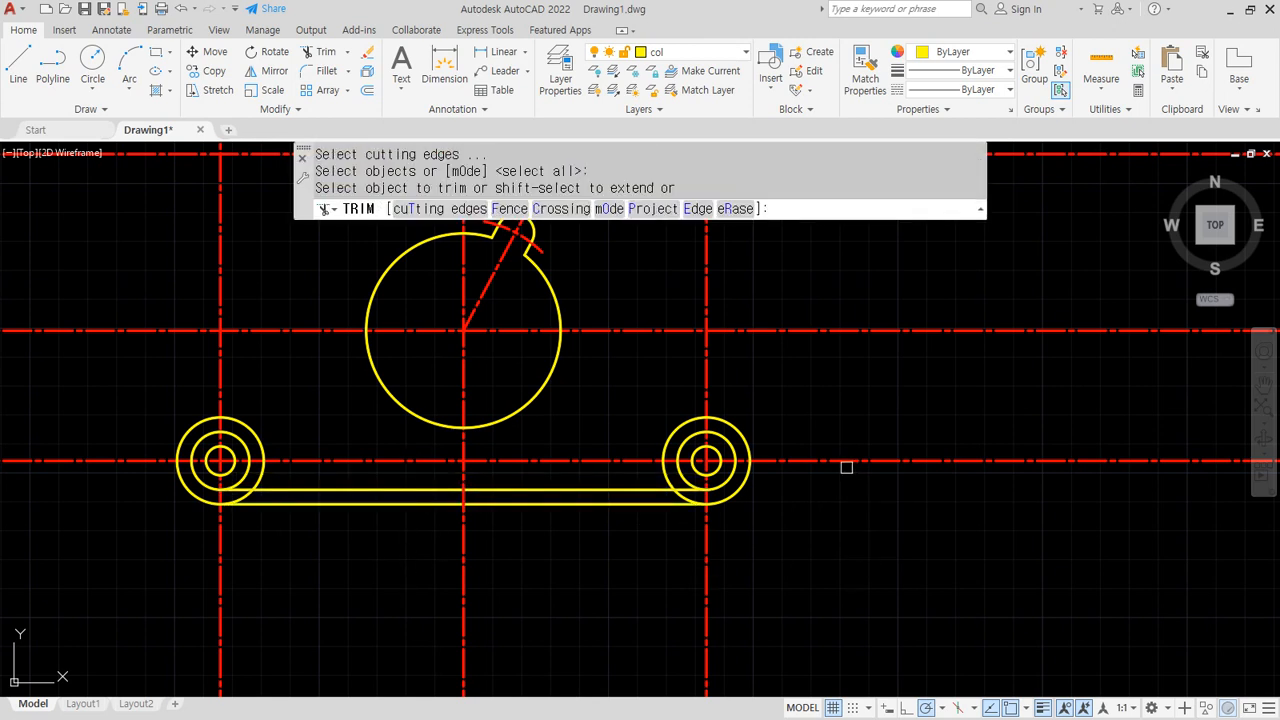
{"action": "key", "text": "Escape"}
Trim the lower horizontal and both outer vertical centre lines outside the two outermost corner circles, using those circles and the lowest line as cutting edges
{"action": "type", "text": "tr"}
{"action": "key", "text": "Return"}
{"action": "left_click", "coordinate": [744, 489]}
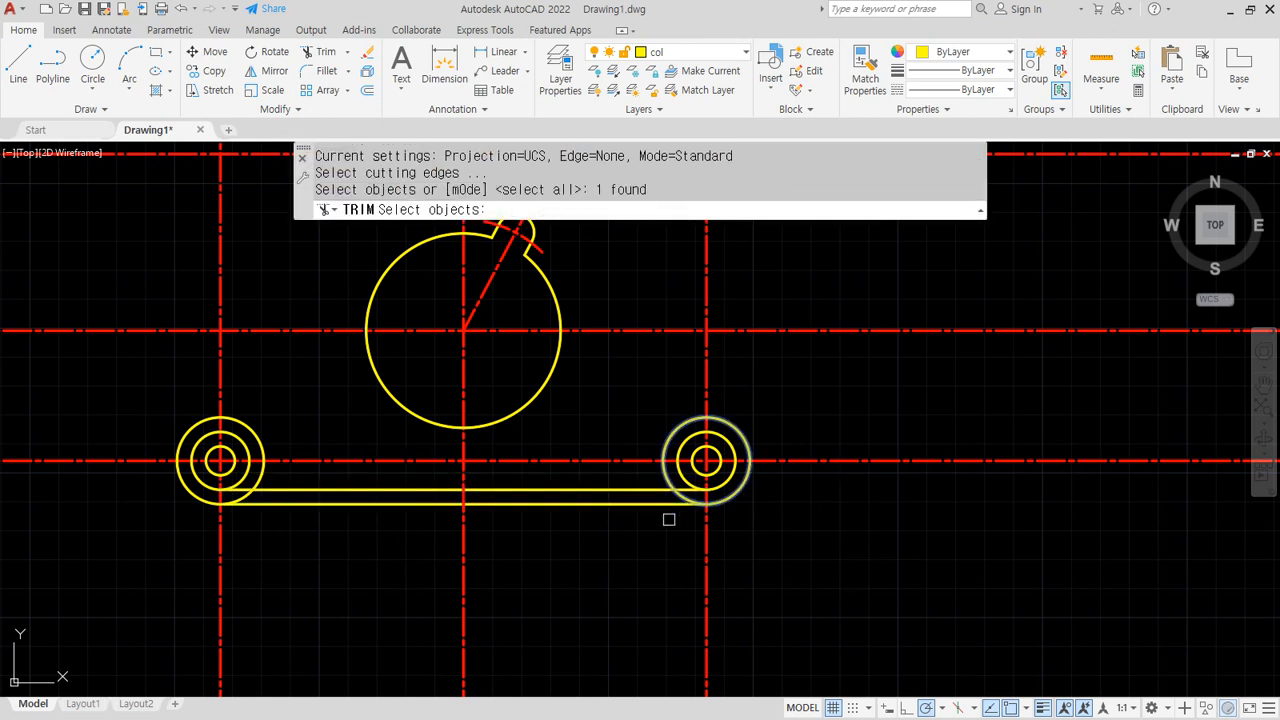
{"action": "left_click", "coordinate": [652, 505]}
{"action": "left_click", "coordinate": [200, 507]}
{"action": "key", "text": "Return"}
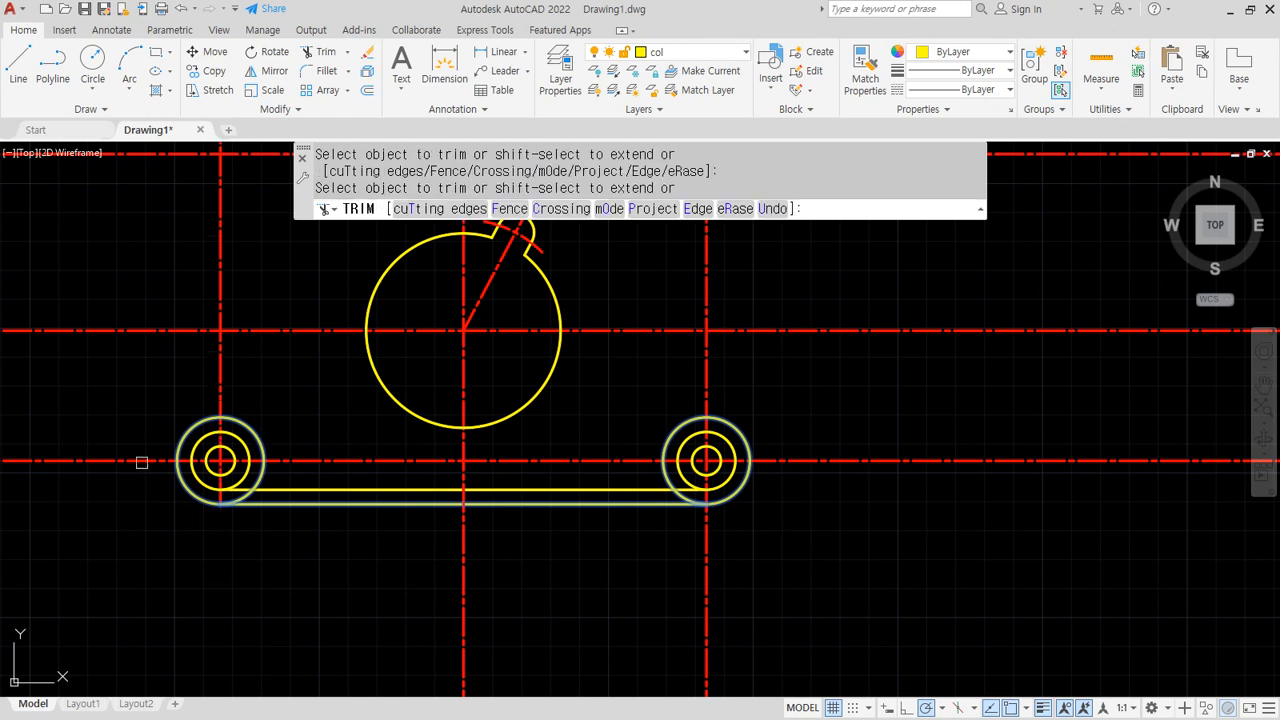
{"action": "left_click", "coordinate": [140, 445]}
{"action": "left_click", "coordinate": [209, 393]}
{"action": "left_click", "coordinate": [220, 388]}
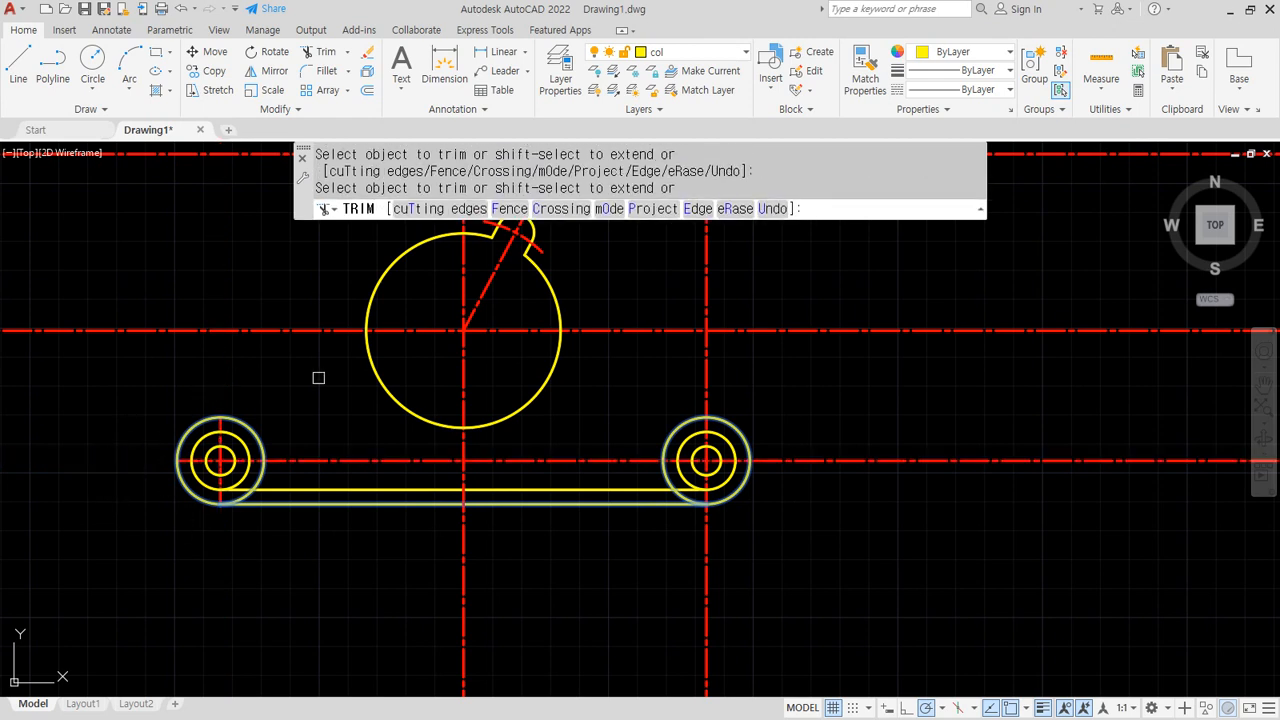
{"action": "left_click", "coordinate": [712, 366]}
{"action": "left_click", "coordinate": [837, 428]}
{"action": "left_click", "coordinate": [841, 461]}
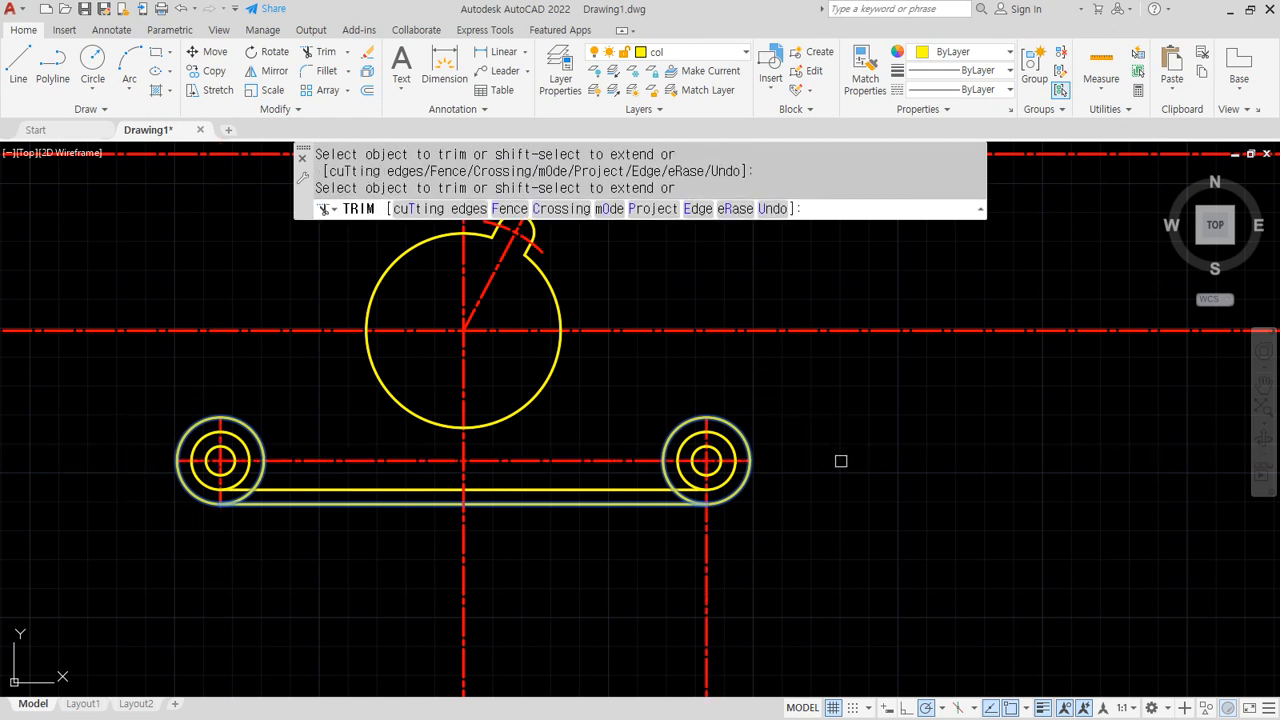
{"action": "left_click", "coordinate": [715, 581]}
{"action": "left_click", "coordinate": [694, 591]}
{"action": "scroll", "coordinate": [480, 470], "scroll_direction": "up", "scroll_amount": 2}
{"action": "middle_click_drag", "start_coordinate": [466, 466], "coordinate": [573, 487]}
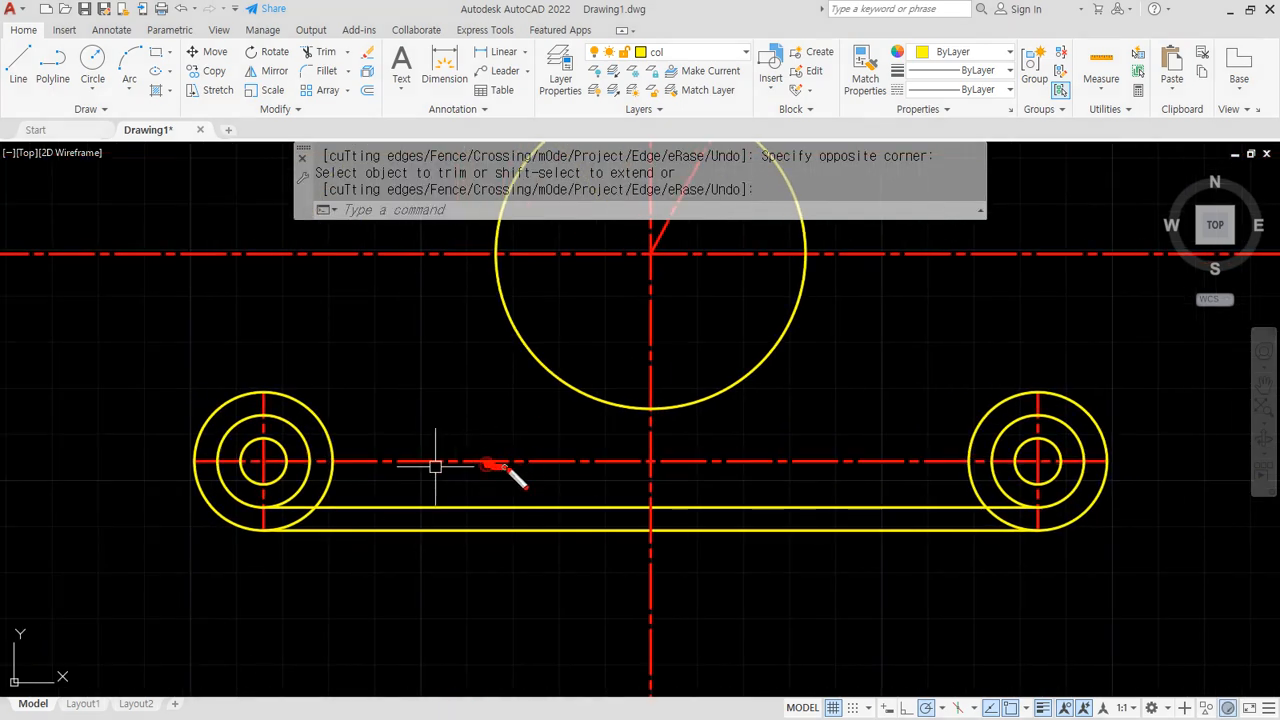
{"action": "left_click_drag", "start_coordinate": [412, 466], "coordinate": [358, 380]}
{"action": "key", "text": "Escape"}
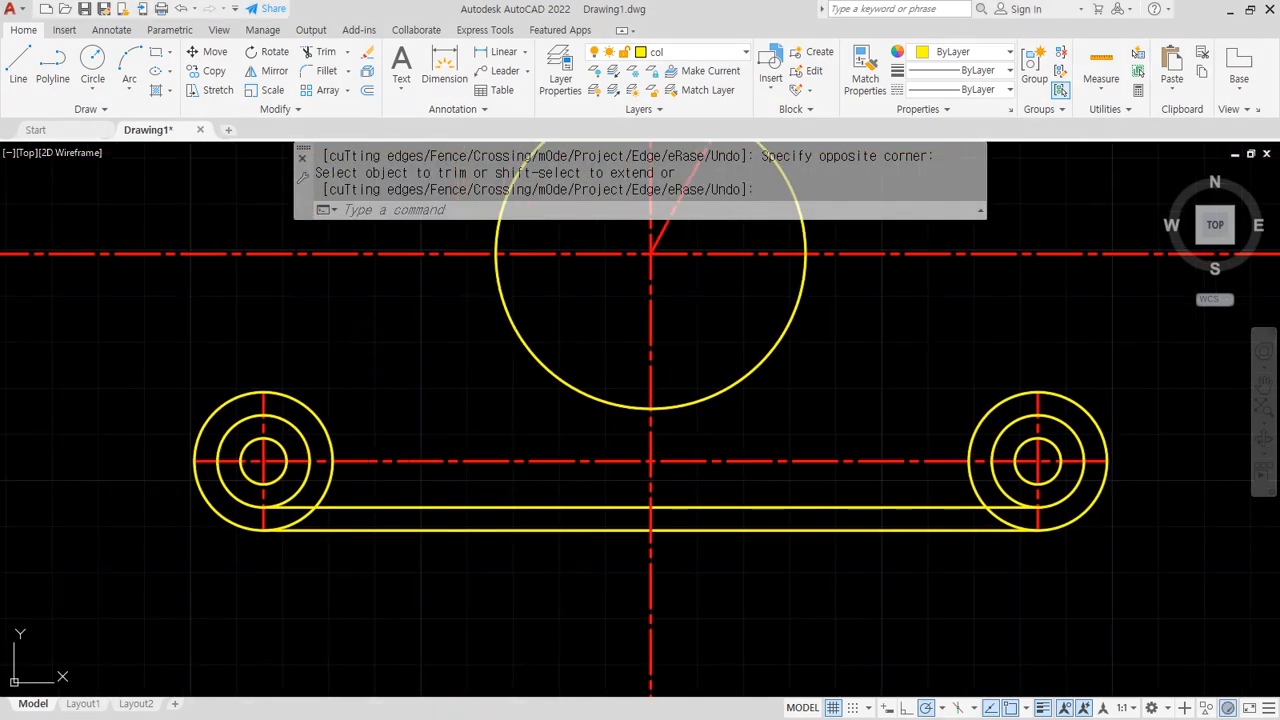
Rotate a copy of the lower horizontal centre line by 47 degrees about the centre of the left corner circles
{"action": "type", "text": "ro"}
{"action": "key", "text": "Return"}
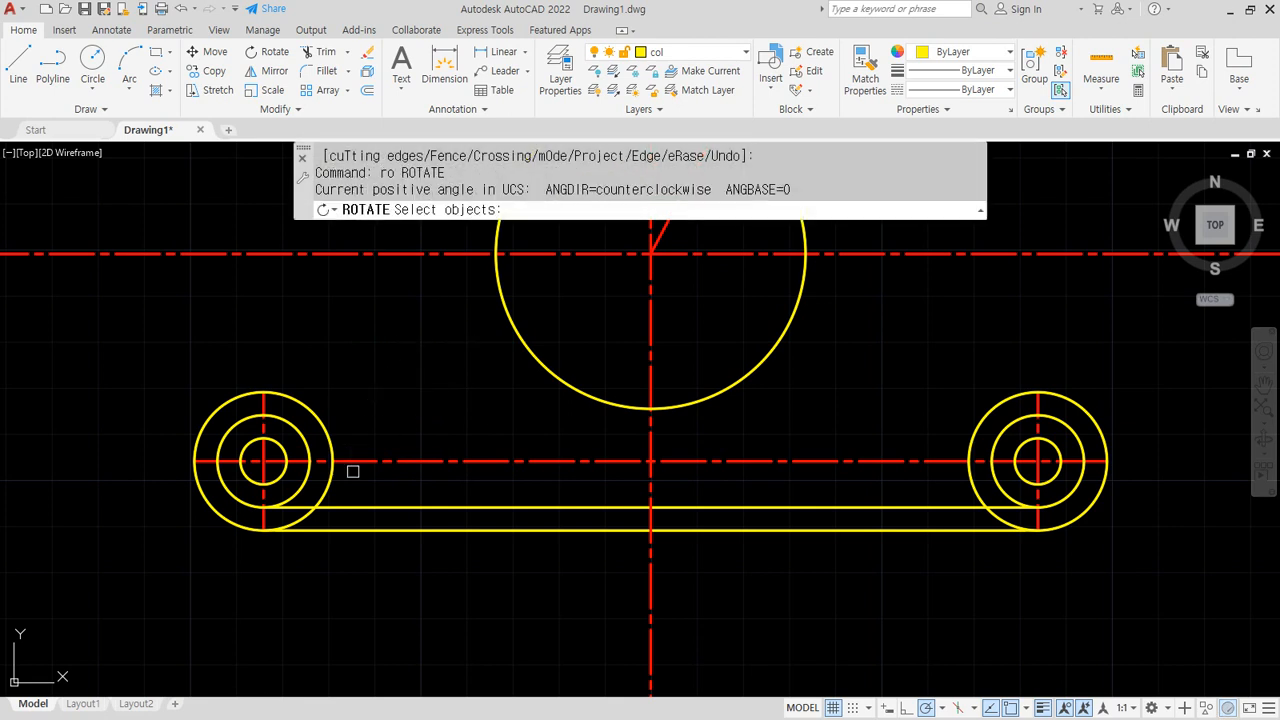
{"action": "left_click", "coordinate": [347, 461]}
{"action": "key", "text": "Return"}
{"action": "left_click", "coordinate": [263, 461]}
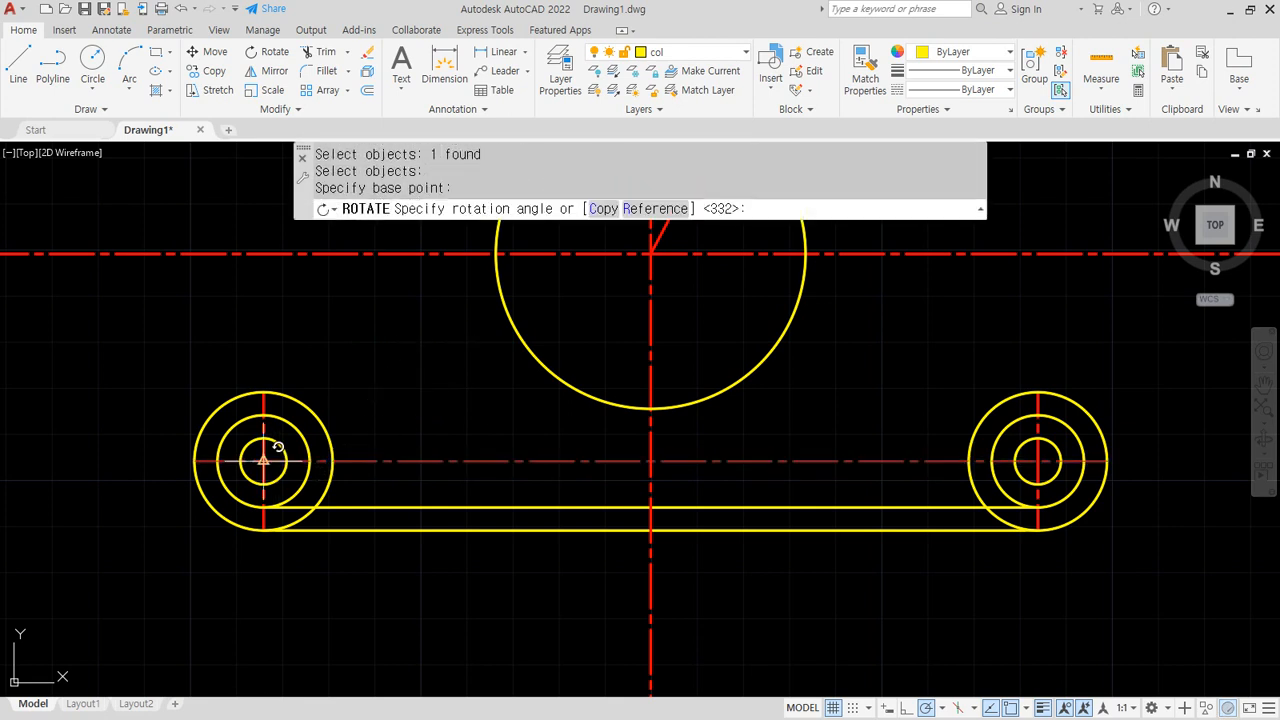
{"action": "type", "text": "c"}
{"action": "key", "text": "Return"}
{"action": "type", "text": "47"}
{"action": "key", "text": "Return"}
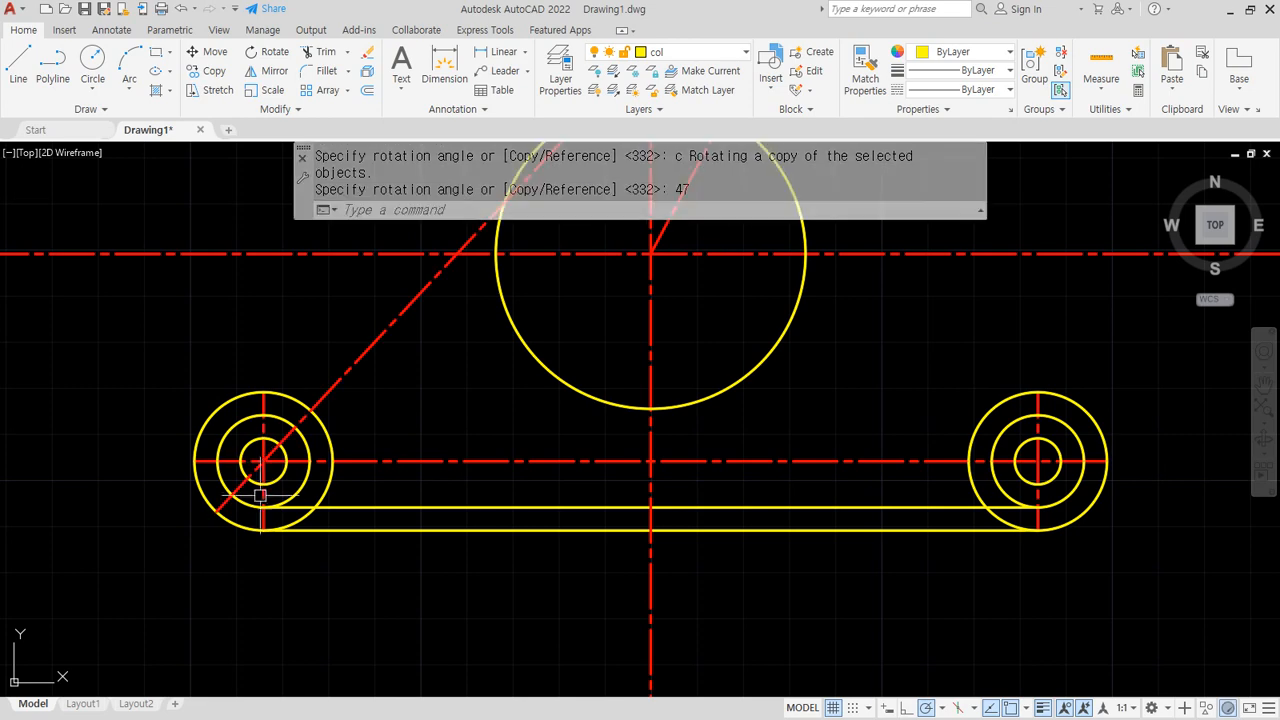
Offset the left angled centre line by 10 to its upper-left side and erase the original angled line
{"action": "type", "text": "o"}
{"action": "key", "text": "Return"}
{"action": "type", "text": "10"}
{"action": "key", "text": "Return"}
{"action": "left_click", "coordinate": [357, 361]}
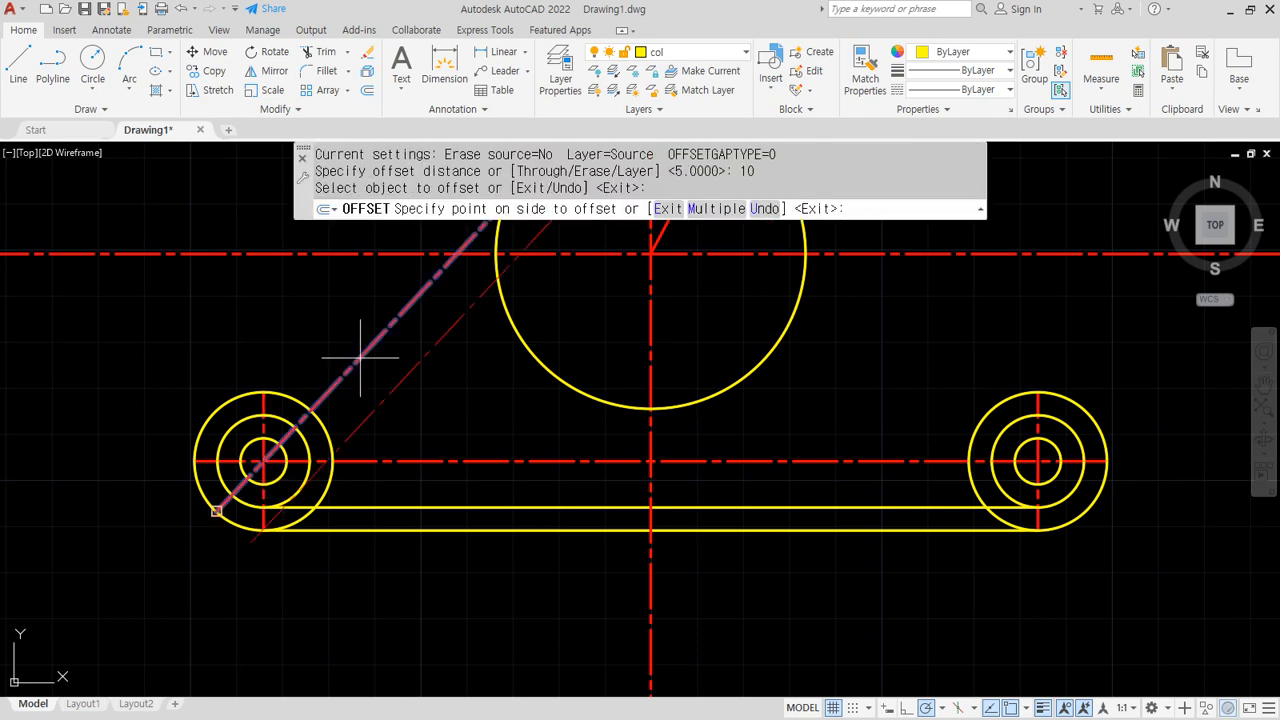
{"action": "left_click", "coordinate": [349, 343]}
{"action": "key", "text": "Return"}
{"action": "left_click", "coordinate": [349, 369]}
{"action": "type", "text": "e"}
{"action": "key", "text": "Return"}
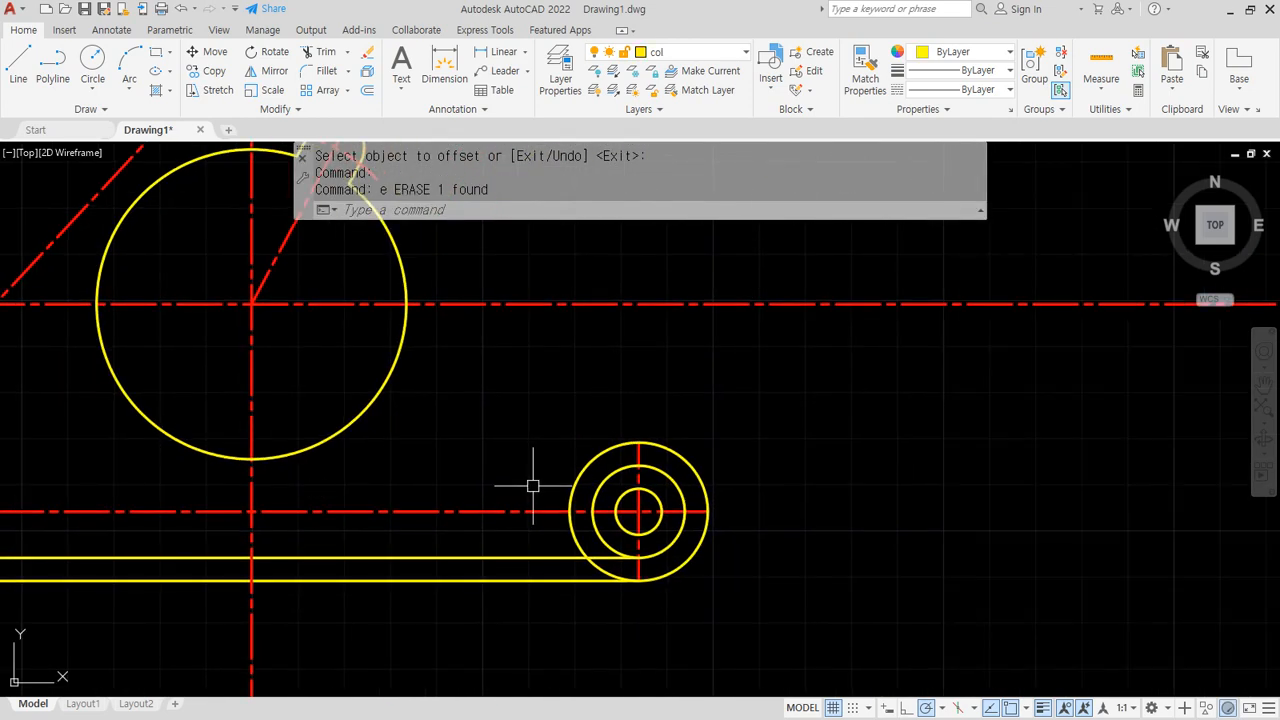
{"action": "left_click_drag", "start_coordinate": [464, 502], "coordinate": [520, 370]}
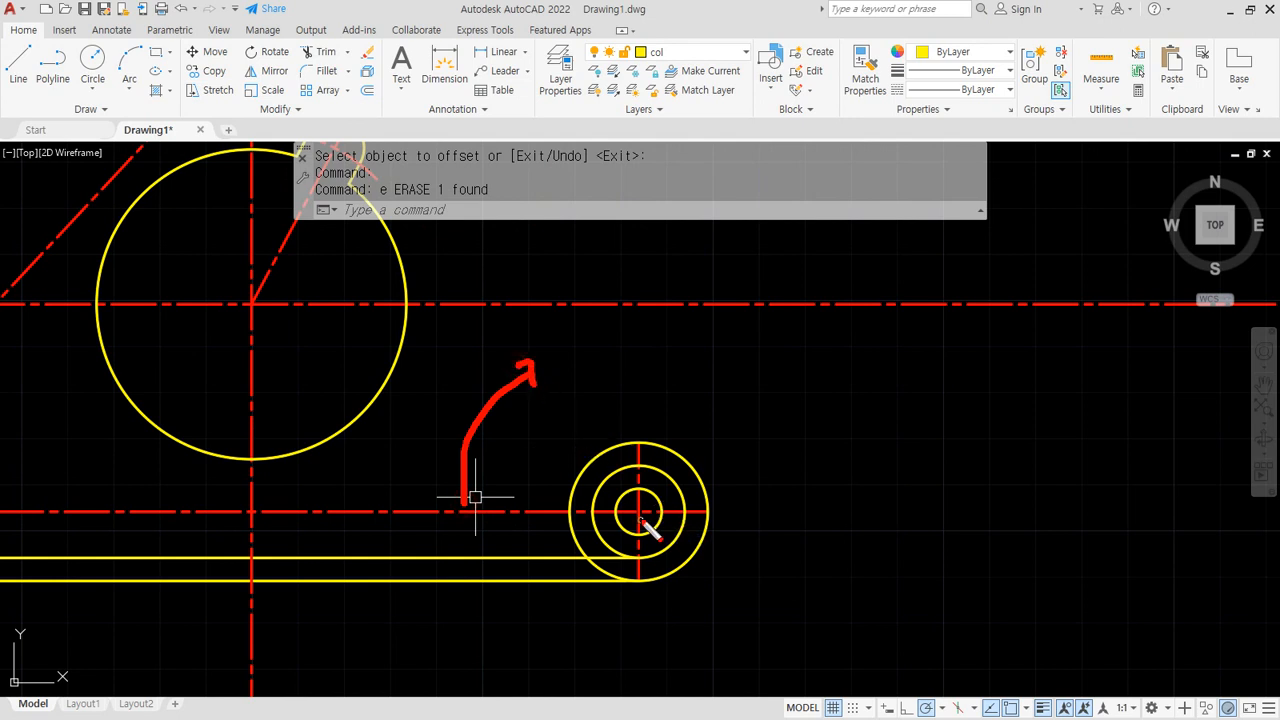
{"action": "key", "text": "ctrl+z"}
{"action": "left_click_drag", "start_coordinate": [638, 513], "coordinate": [958, 482]}
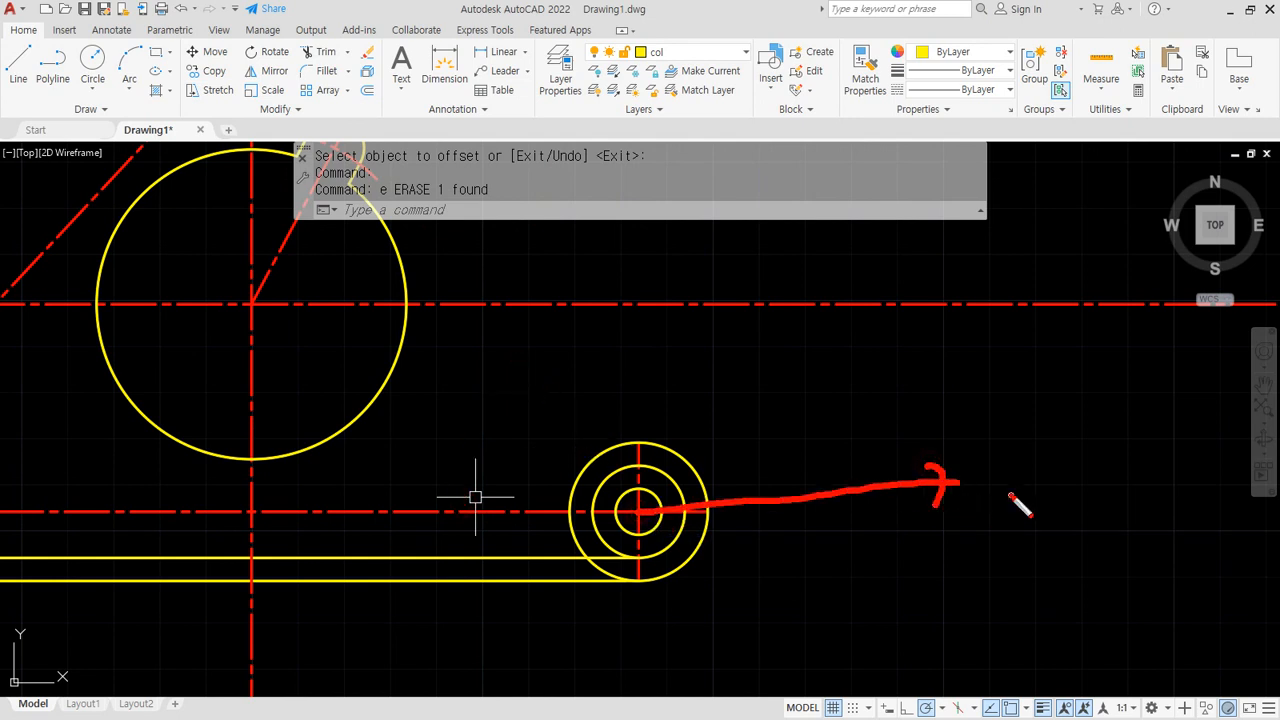
{"action": "left_click_drag", "start_coordinate": [641, 507], "coordinate": [520, 318]}
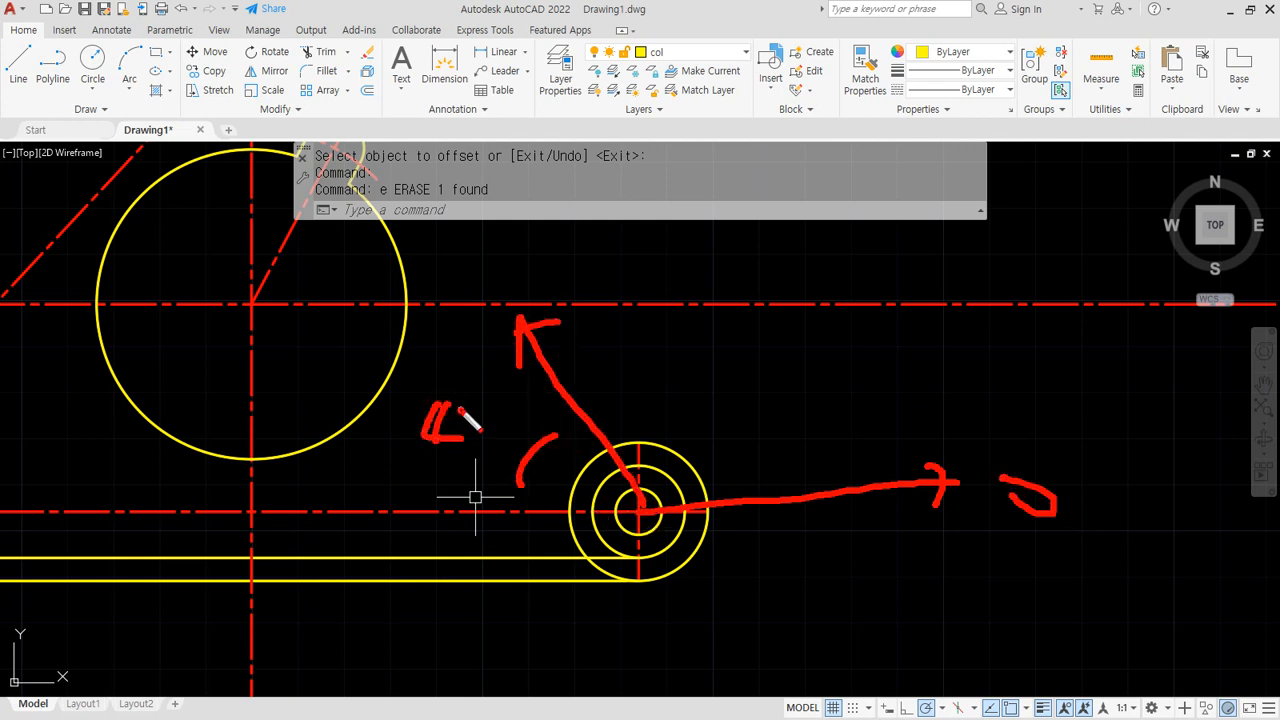
{"action": "left_click_drag", "start_coordinate": [590, 393], "coordinate": [730, 422]}
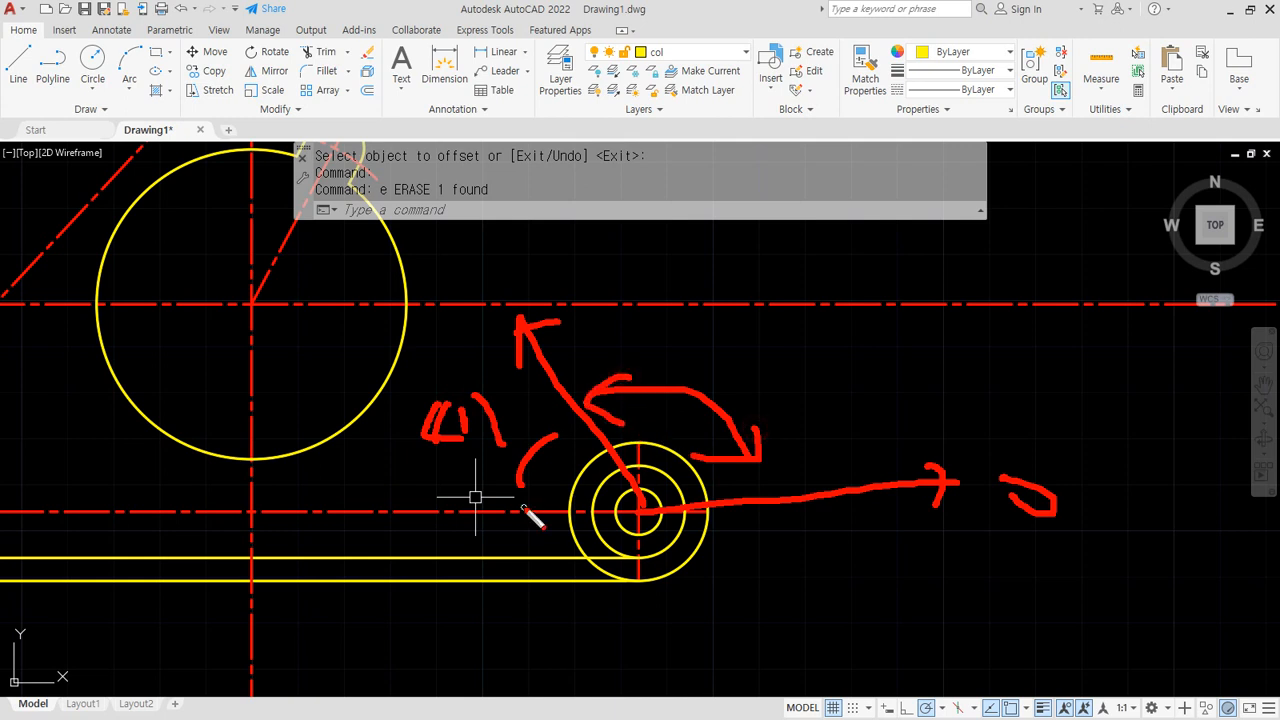
{"action": "left_click_drag", "start_coordinate": [762, 355], "coordinate": [768, 311]}
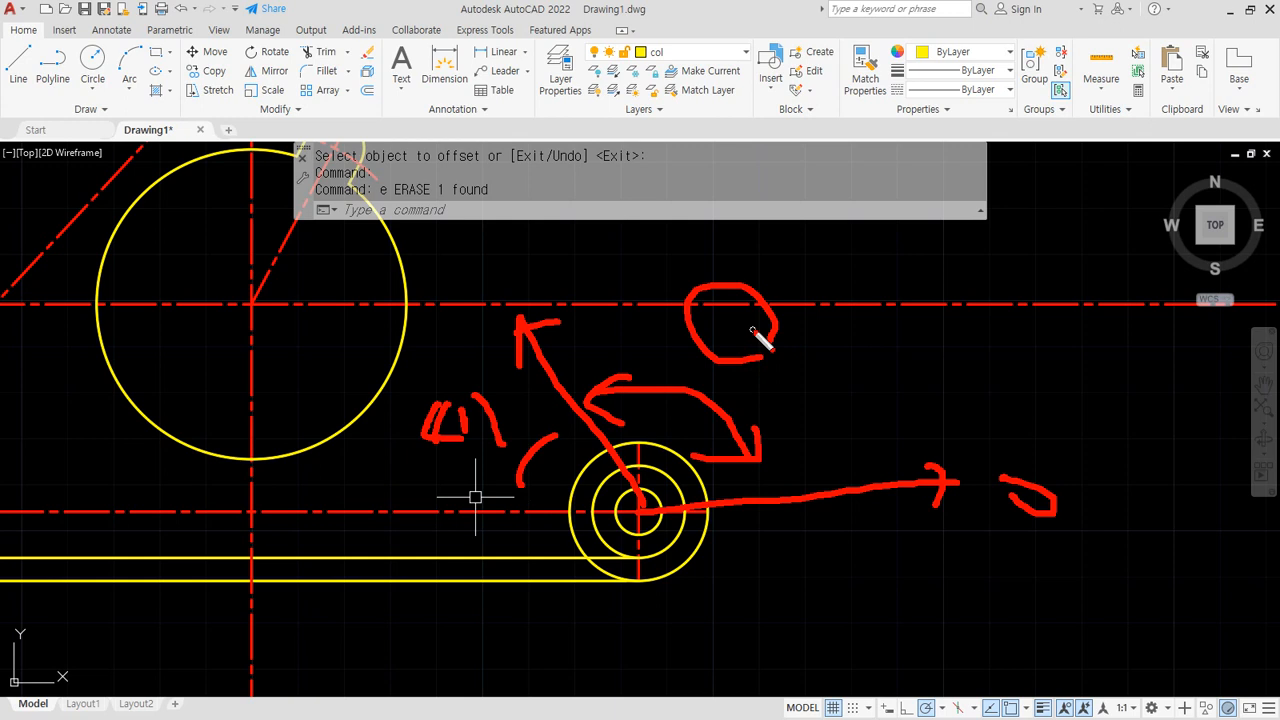
{"action": "key", "text": "Escape"}
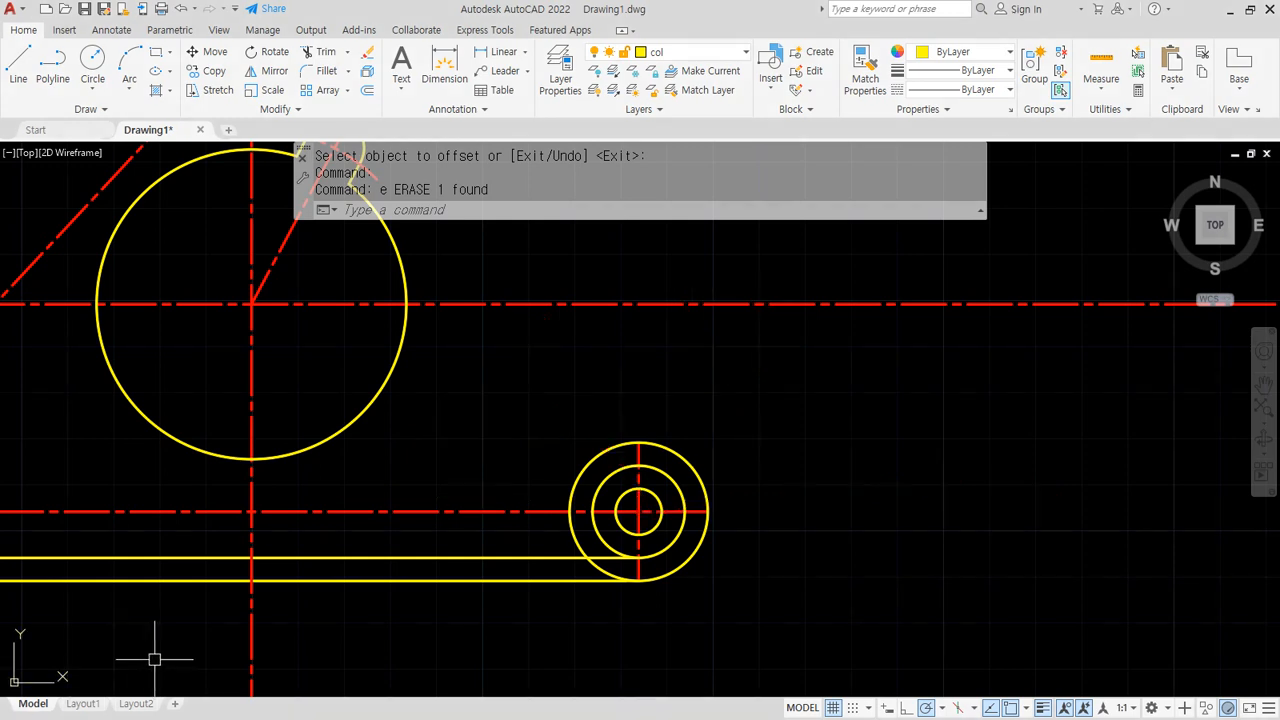
Calculate 180 - 47 in the Calculator app and return to the AutoCAD drawing
{"action": "key", "text": "ctrl+2"}
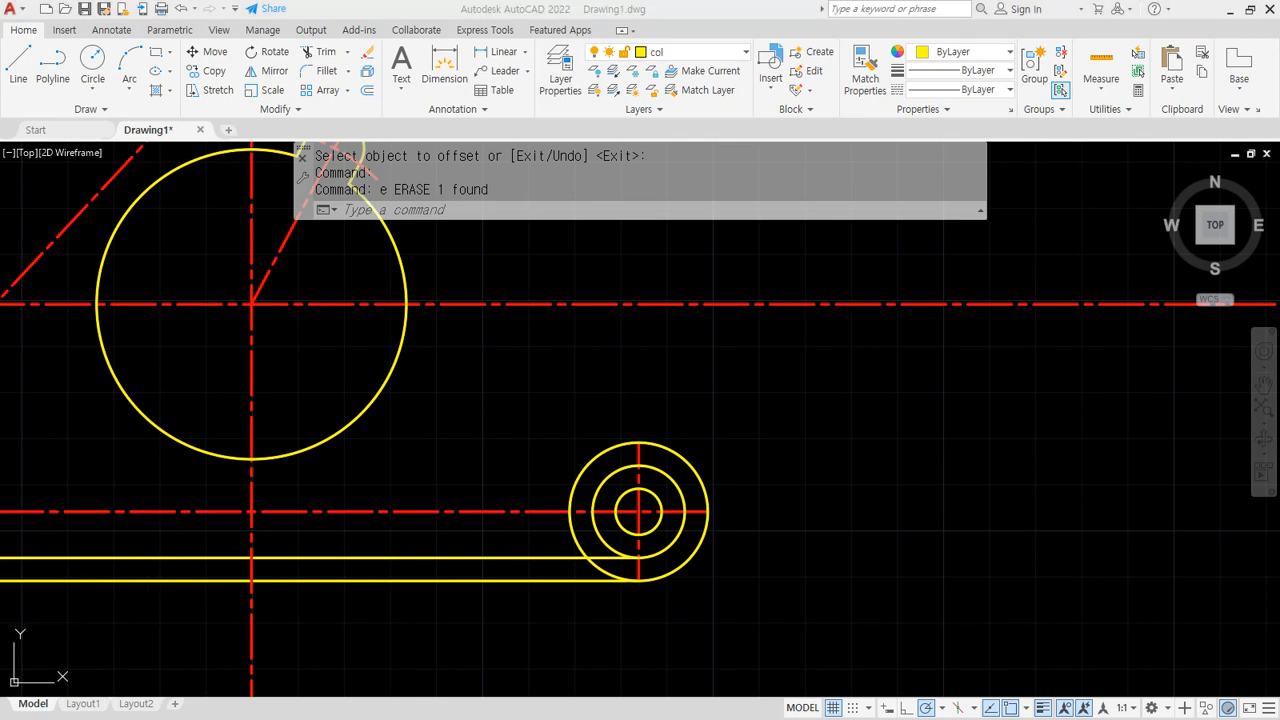
{"action": "left_click_drag", "start_coordinate": [192, 220], "coordinate": [798, 214]}
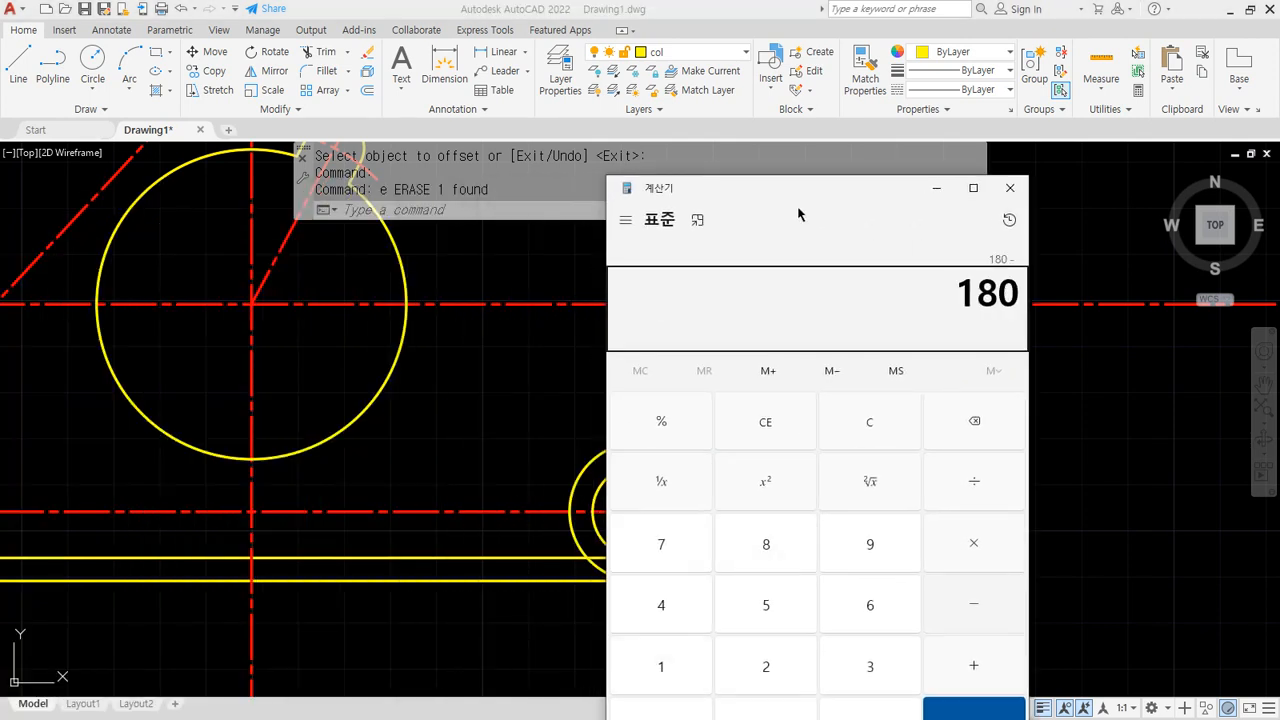
{"action": "key", "text": "Return"}
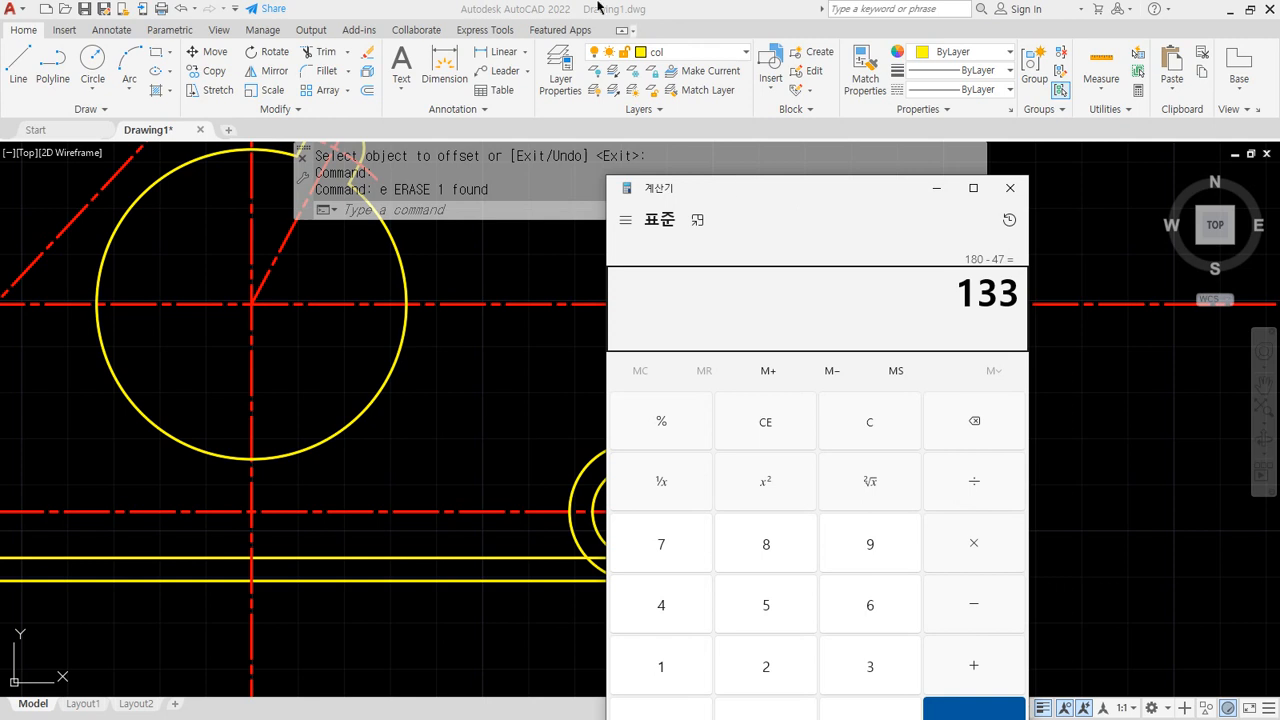
{"action": "left_click", "coordinate": [596, 9]}
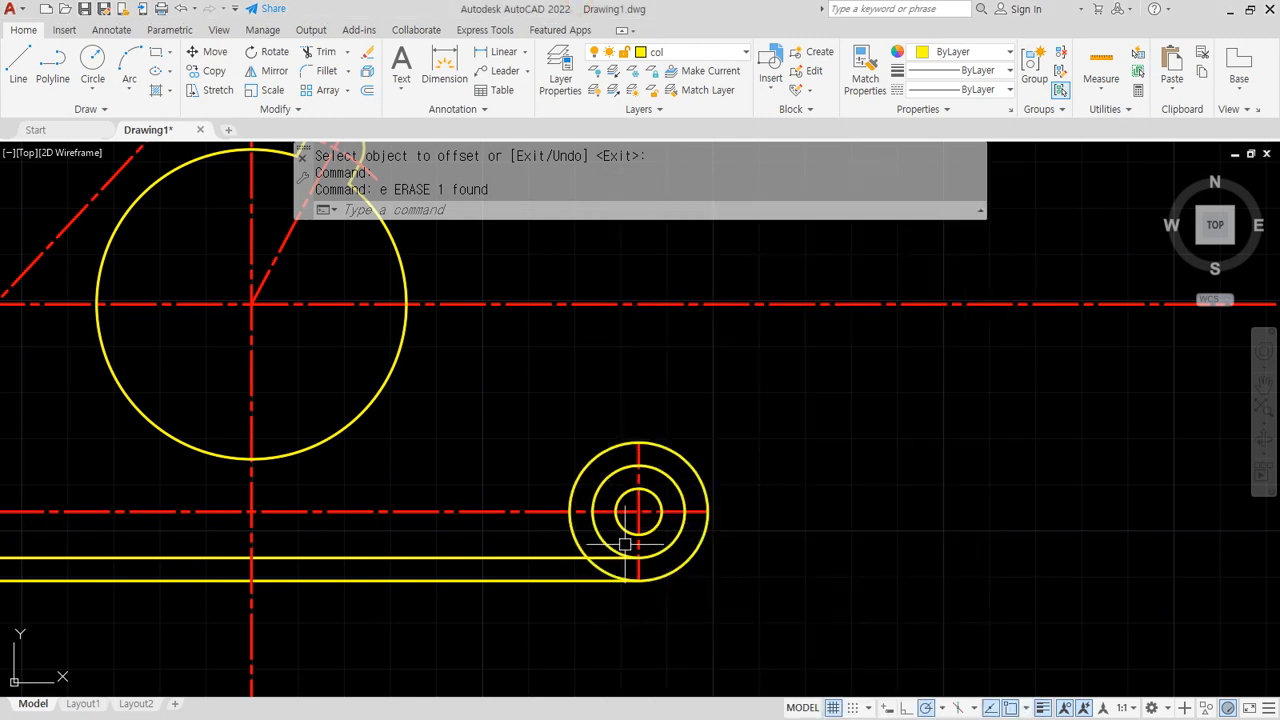
Rotate a copy of the lower horizontal centre line by -47 degrees about the centre of the right corner circles
{"action": "type", "text": "ro"}
{"action": "key", "text": "Return"}
{"action": "left_click", "coordinate": [537, 511]}
{"action": "key", "text": "Return"}
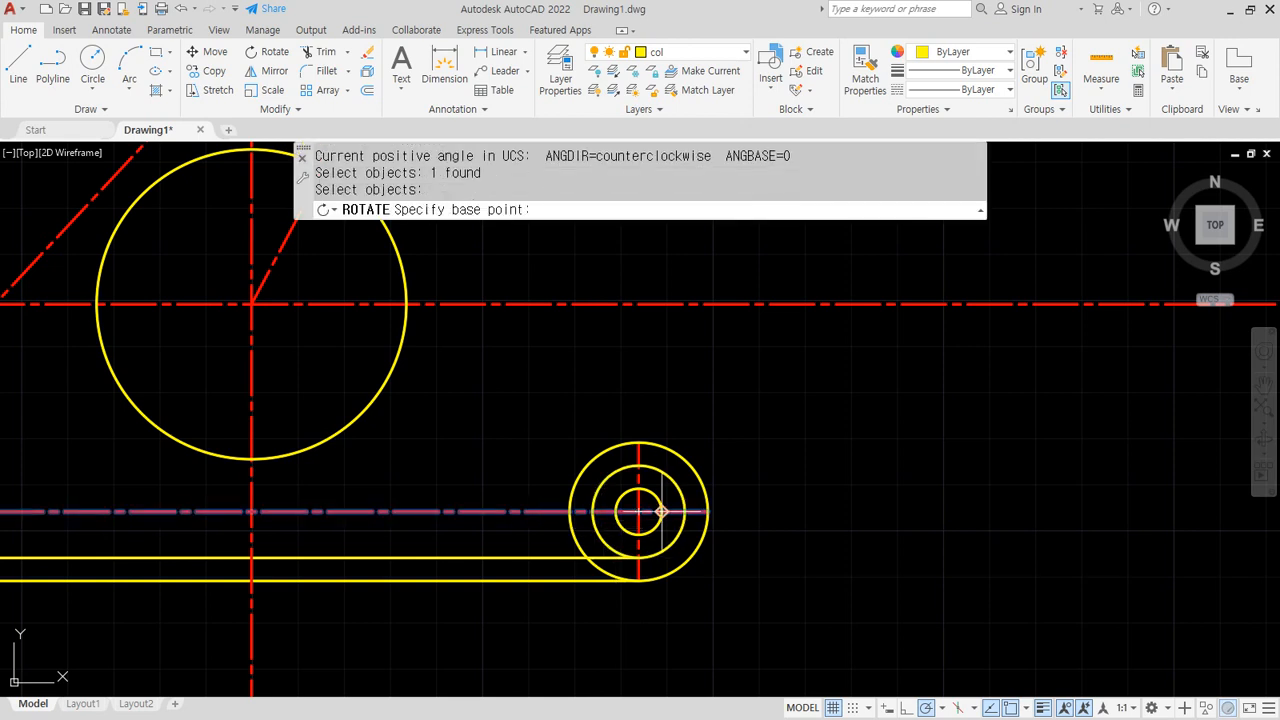
{"action": "left_click", "coordinate": [638, 511]}
{"action": "type", "text": "c"}
{"action": "key", "text": "Return"}
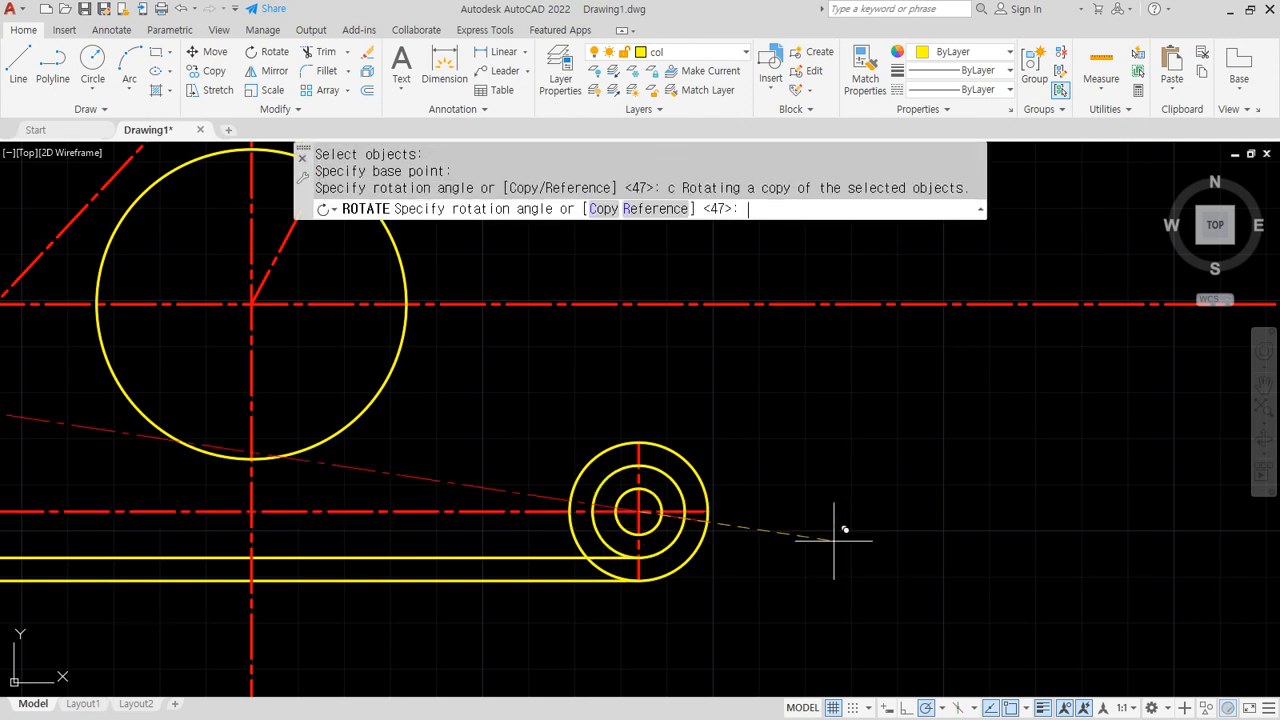
{"action": "type", "text": "-47"}
{"action": "key", "text": "Return"}
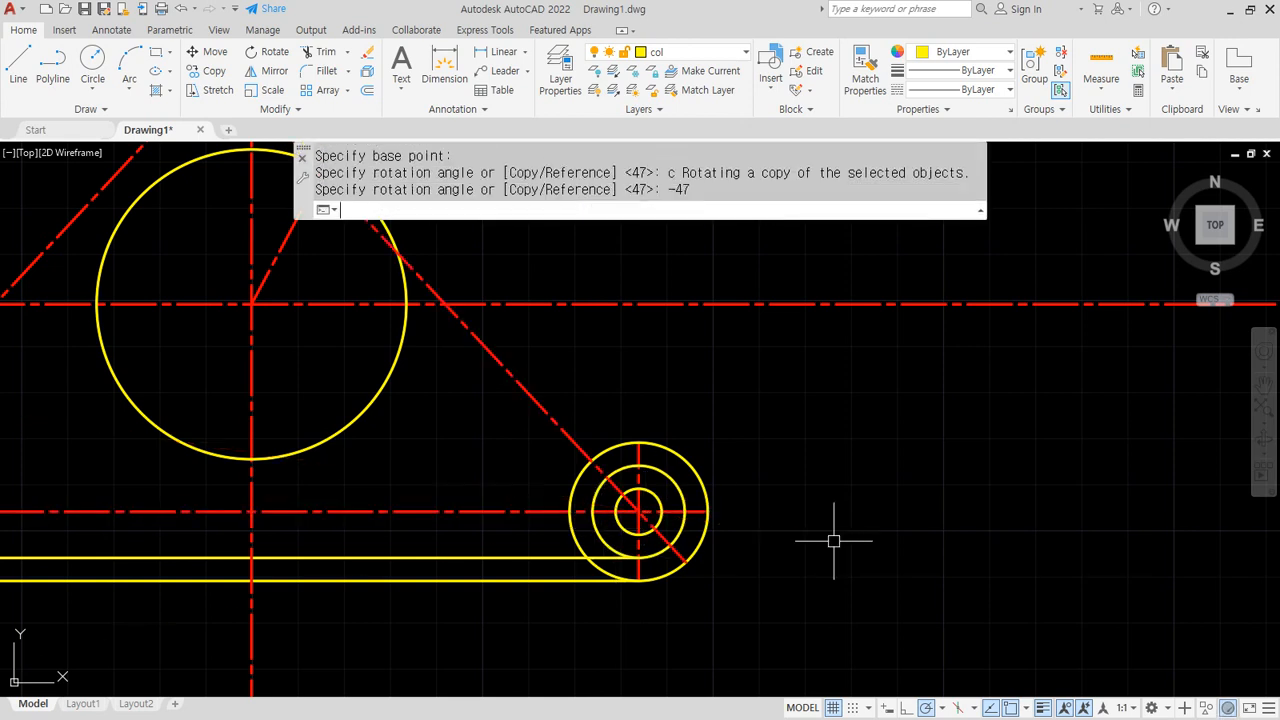
Offset the right angled centre line by 10 to its upper-right side and erase the original angled line
{"action": "type", "text": "o"}
{"action": "key", "text": "Return"}
{"action": "type", "text": "1"}
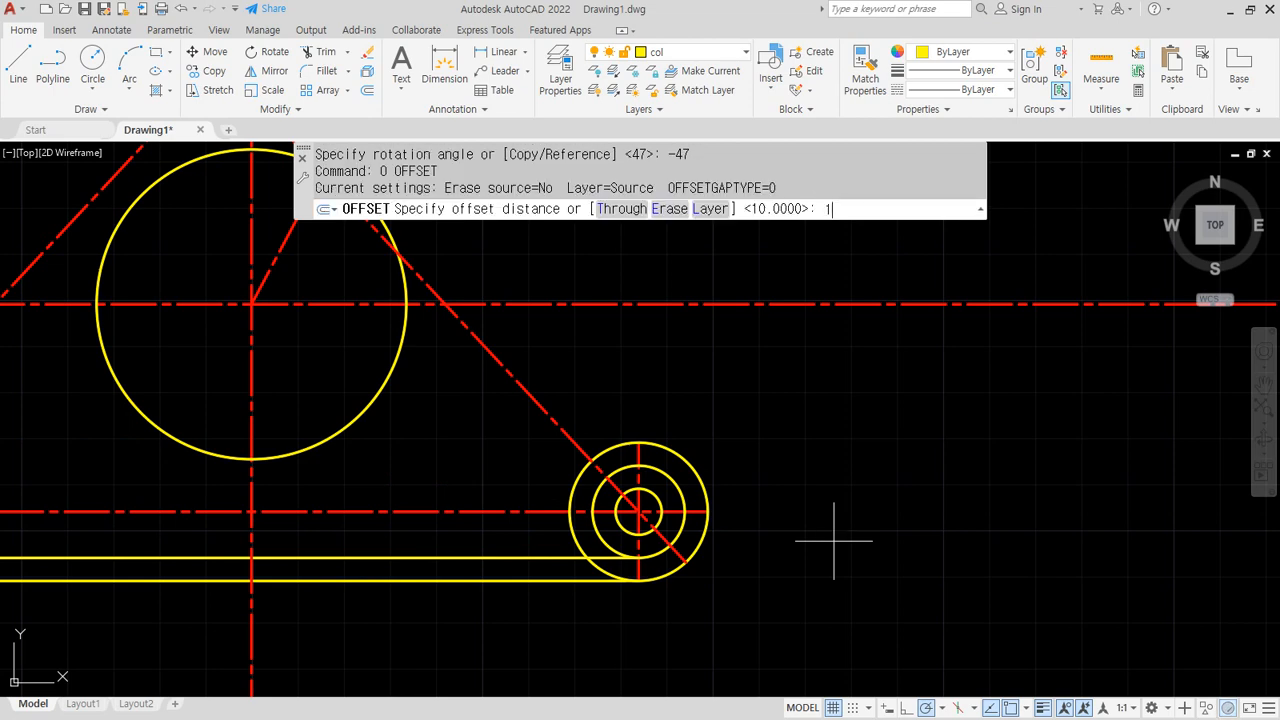
{"action": "type", "text": "0"}
{"action": "key", "text": "Return"}
{"action": "left_click", "coordinate": [551, 420]}
{"action": "left_click", "coordinate": [575, 400]}
{"action": "key", "text": "Return"}
{"action": "left_click", "coordinate": [525, 386]}
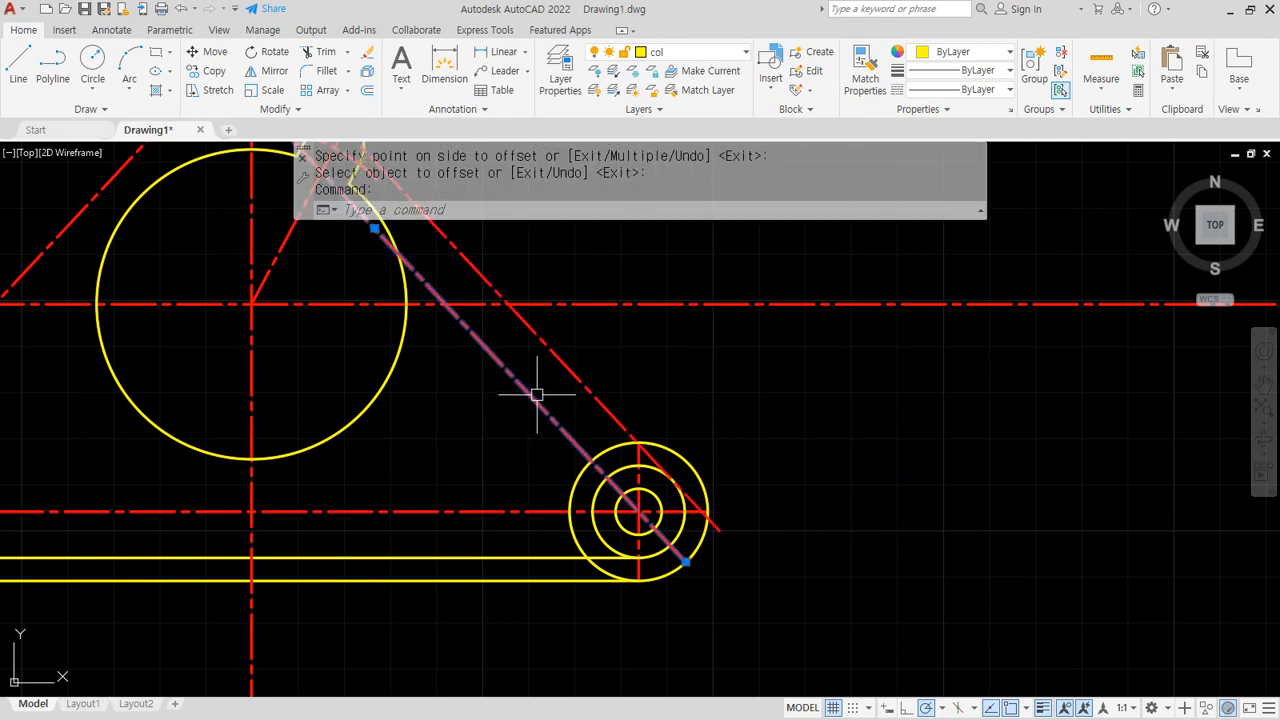
{"action": "type", "text": "e"}
{"action": "key", "text": "Return"}
Trim the lower horizontal centre line between the two outermost corner circles, using those circles as cutting edges
{"action": "middle_click_drag", "start_coordinate": [559, 538], "coordinate": [892, 577]}
{"action": "scroll", "coordinate": [882, 558], "scroll_direction": "down", "scroll_amount": 2}
{"action": "middle_click_drag", "start_coordinate": [846, 532], "coordinate": [783, 494]}
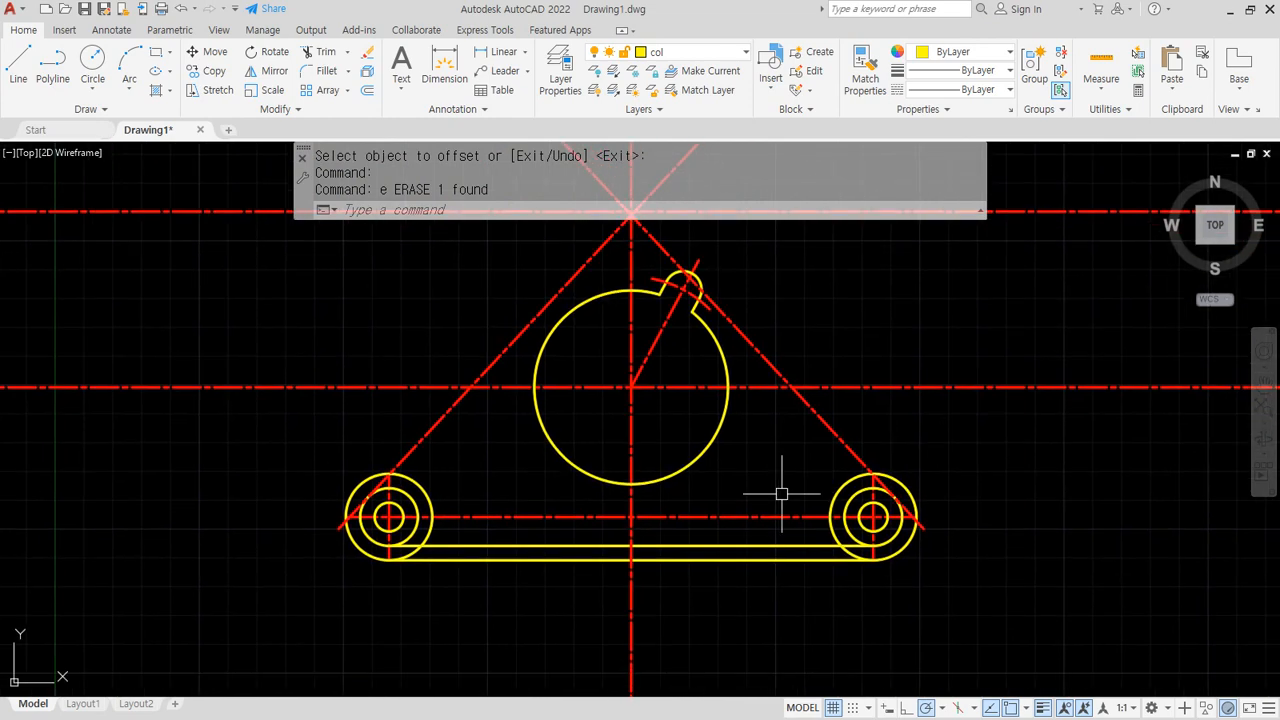
{"action": "type", "text": "tr"}
{"action": "key", "text": "Return"}
{"action": "left_click", "coordinate": [835, 494]}
{"action": "left_click", "coordinate": [409, 477]}
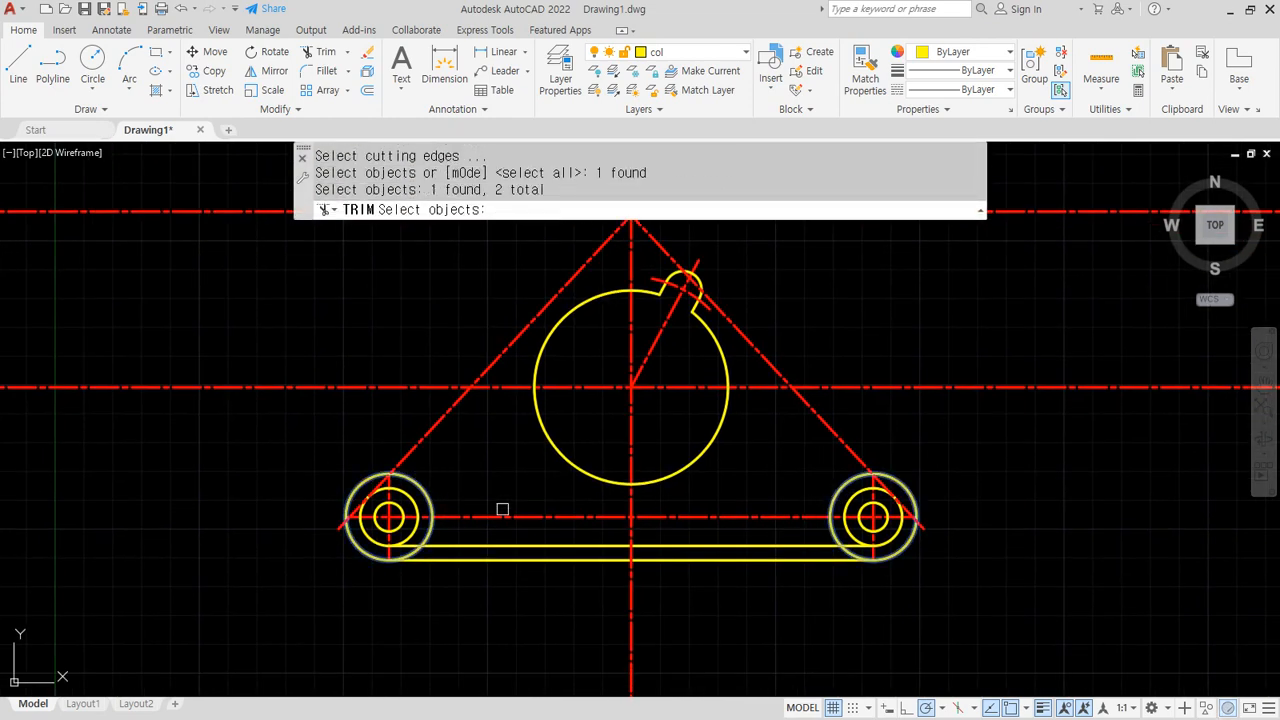
{"action": "key", "text": "Return"}
{"action": "left_click", "coordinate": [508, 505]}
{"action": "left_click", "coordinate": [443, 531]}
{"action": "key", "text": "Return"}
Erase the outermost circle at both lower corners and the lower of the two bottom lines
{"action": "left_click", "coordinate": [431, 521]}
{"action": "left_click", "coordinate": [480, 558]}
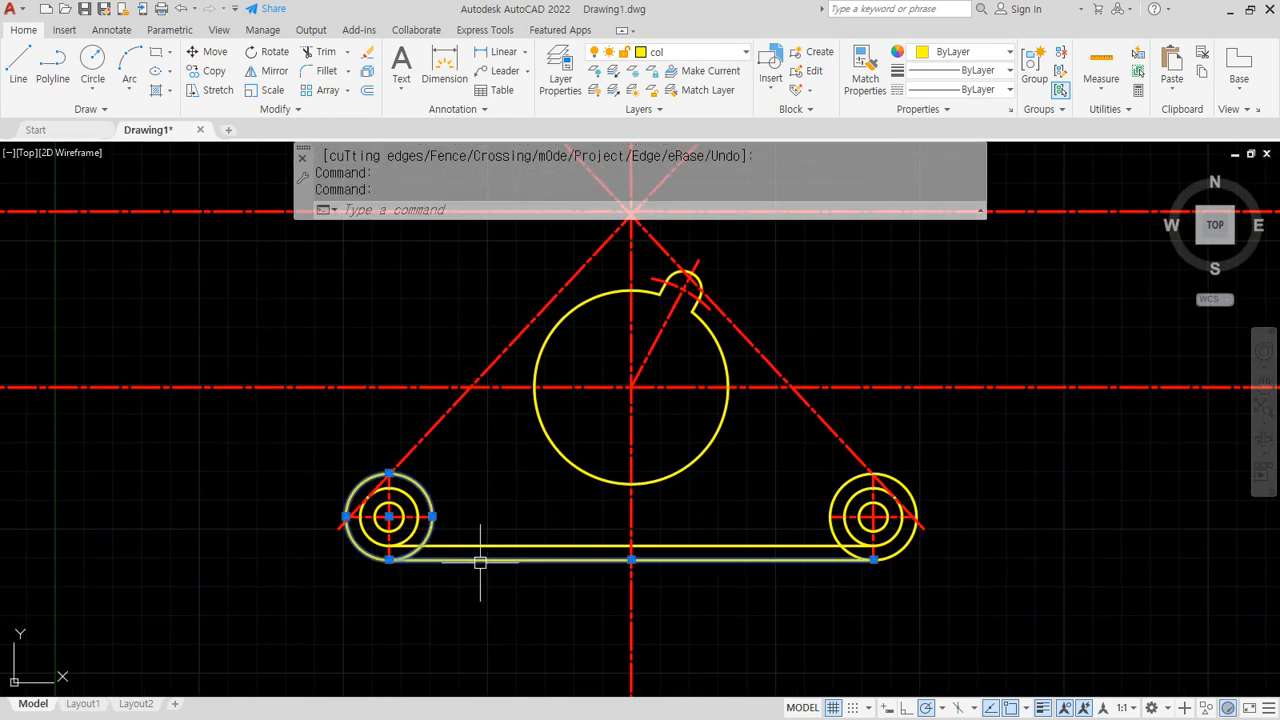
{"action": "left_click", "coordinate": [829, 502]}
{"action": "type", "text": "e"}
{"action": "key", "text": "Return"}
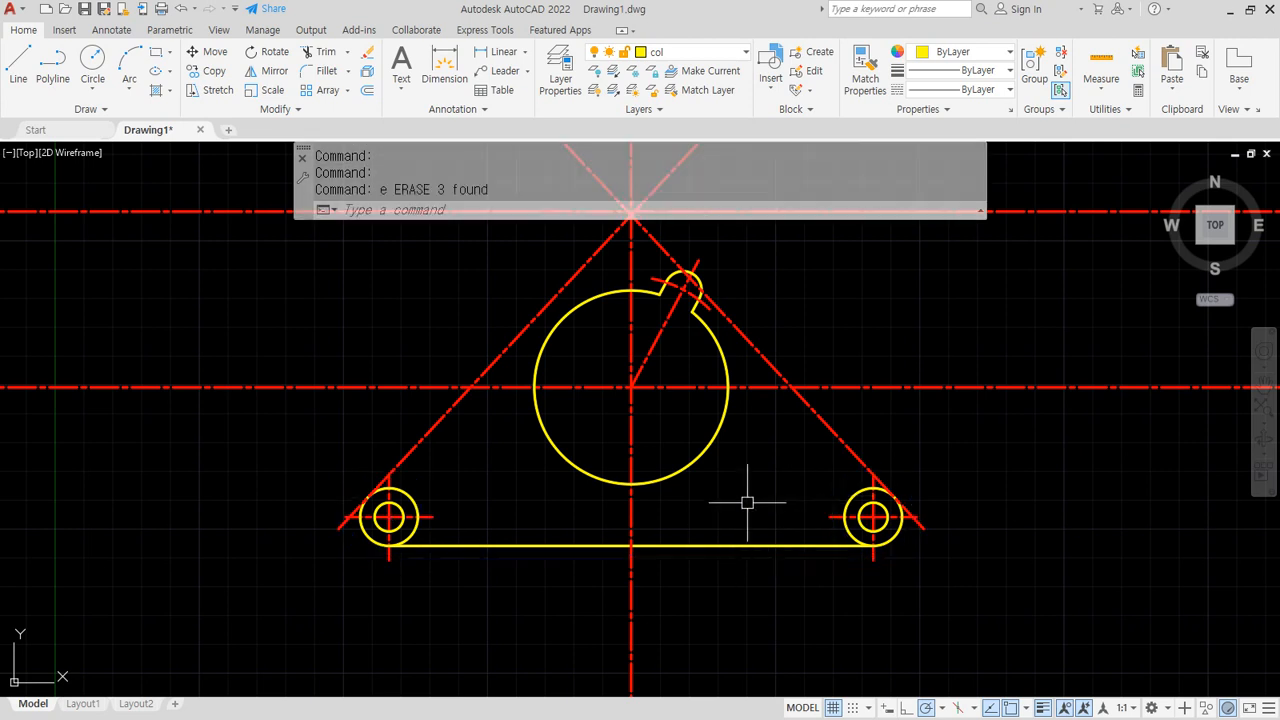
Match the properties of a yellow corner circle to both angled side lines
{"action": "type", "text": "ma"}
{"action": "key", "text": "Return"}
{"action": "left_click", "coordinate": [851, 490]}
{"action": "left_click", "coordinate": [851, 446]}
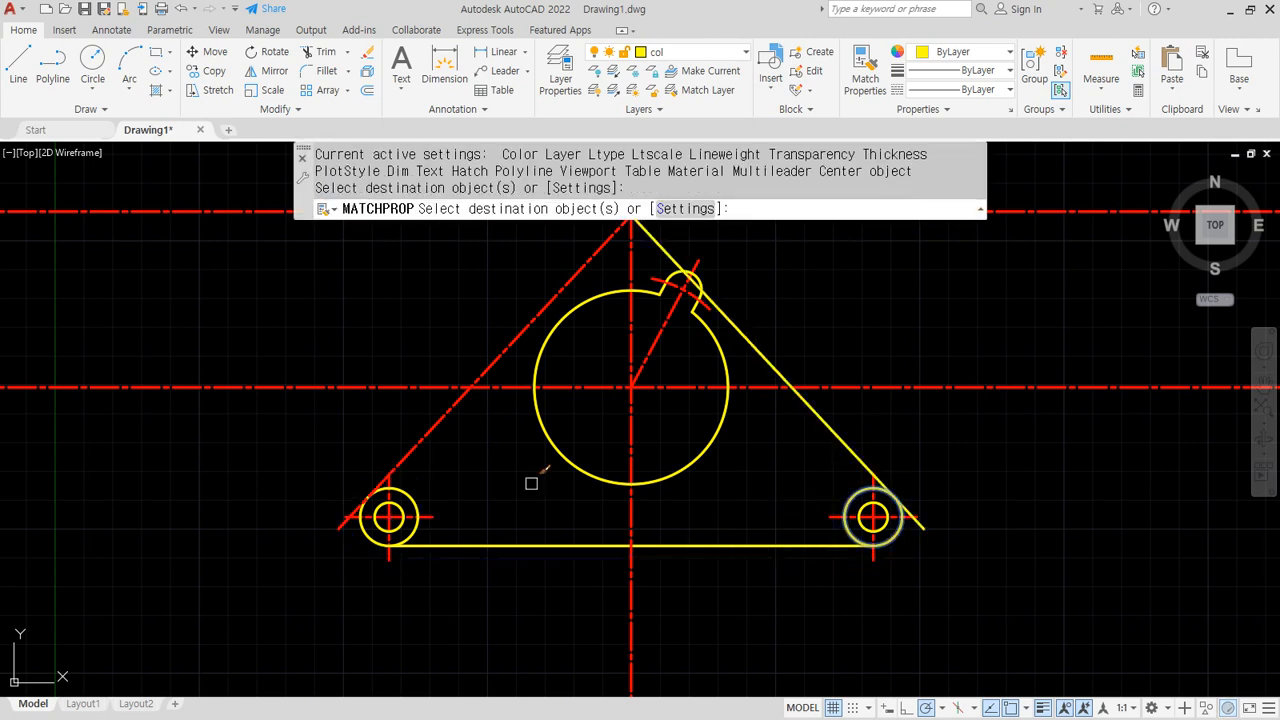
{"action": "left_click", "coordinate": [433, 418]}
{"action": "key", "text": "Return"}
Offset the large slotted circle outward by 10
{"action": "middle_click_drag", "start_coordinate": [653, 552], "coordinate": [589, 556]}
{"action": "type", "text": "o"}
{"action": "key", "text": "Return"}
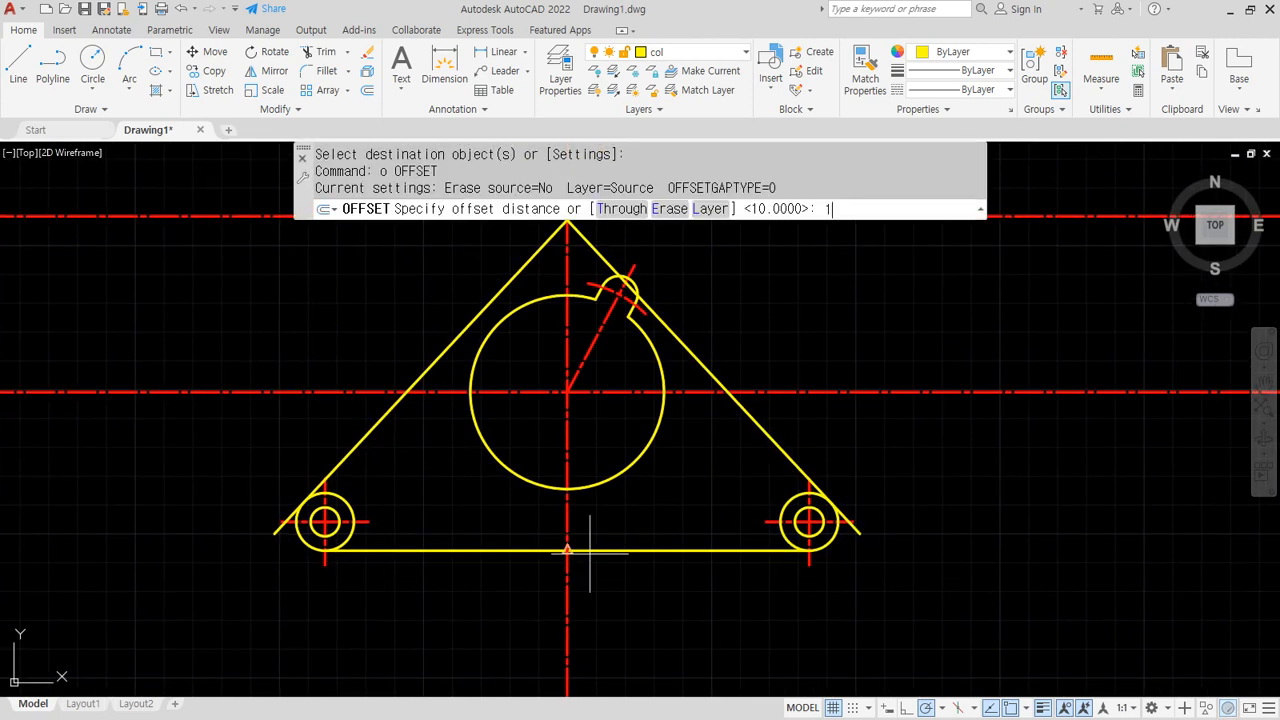
{"action": "type", "text": "10"}
{"action": "key", "text": "Return"}
{"action": "left_click", "coordinate": [634, 462]}
{"action": "left_click", "coordinate": [658, 487]}
{"action": "key", "text": "Return"}
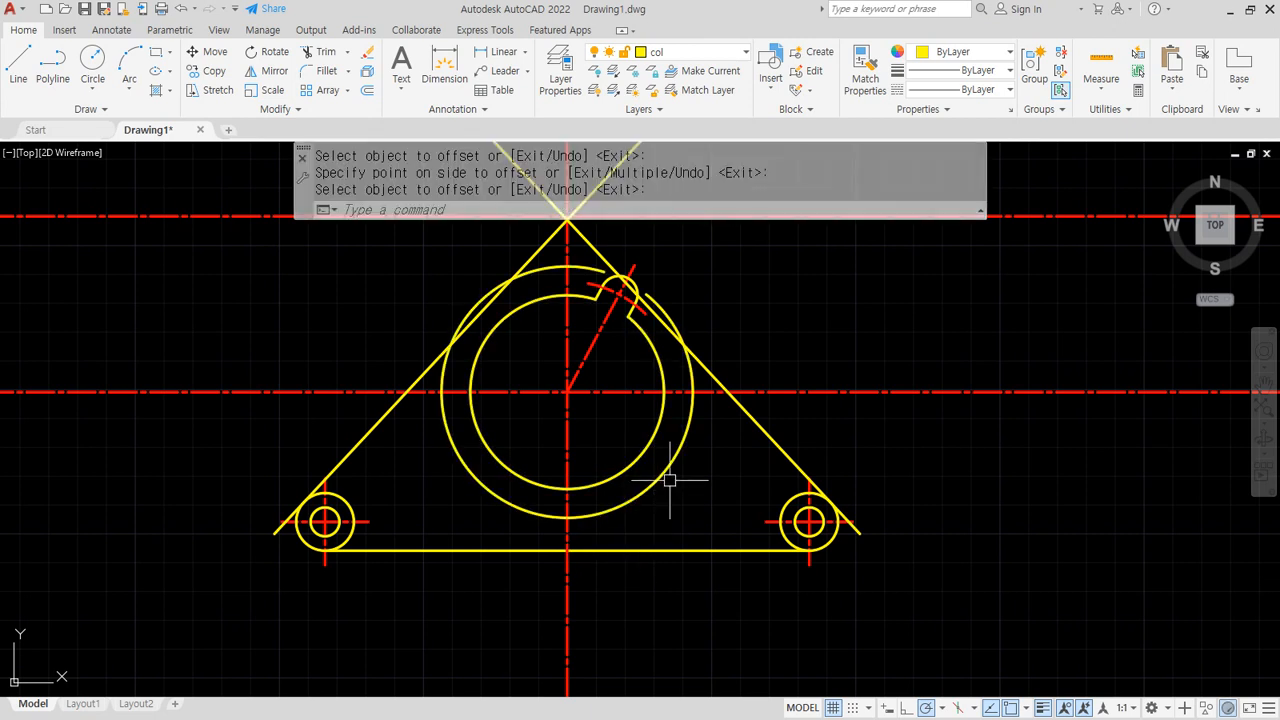
Erase the copy of the large circle offset by 10
{"action": "type", "text": "tr"}
{"action": "key", "text": "Return"}
{"action": "key", "text": "Escape"}
{"action": "left_click", "coordinate": [662, 473]}
{"action": "type", "text": "e"}
{"action": "key", "text": "Return"}
Offset the large slotted circle outward by 5 as a helper boundary for its centre line
{"action": "type", "text": "o"}
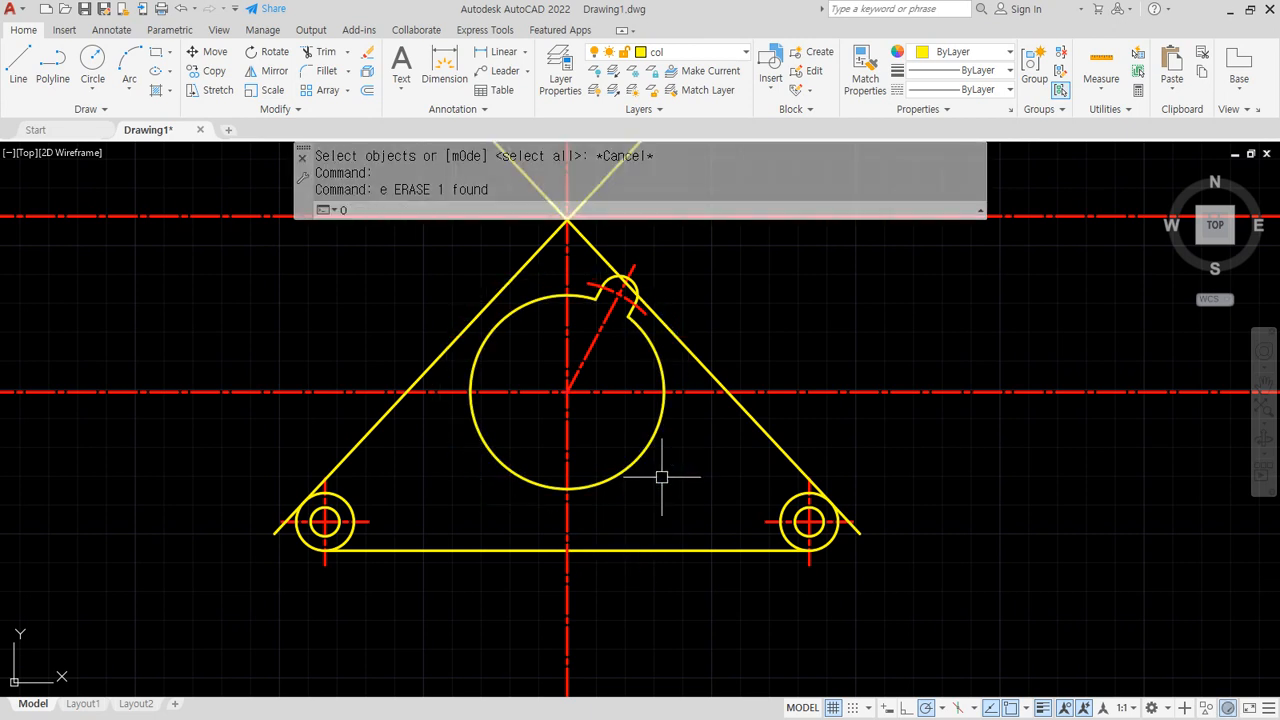
{"action": "key", "text": "Return"}
{"action": "type", "text": "5"}
{"action": "key", "text": "Return"}
{"action": "left_click", "coordinate": [657, 443]}
{"action": "left_click", "coordinate": [672, 497]}
{"action": "key", "text": "Return"}
Trim both ends of the horizontal centre line to the helper circle around the large circle and erase that helper circle
{"action": "type", "text": "tr"}
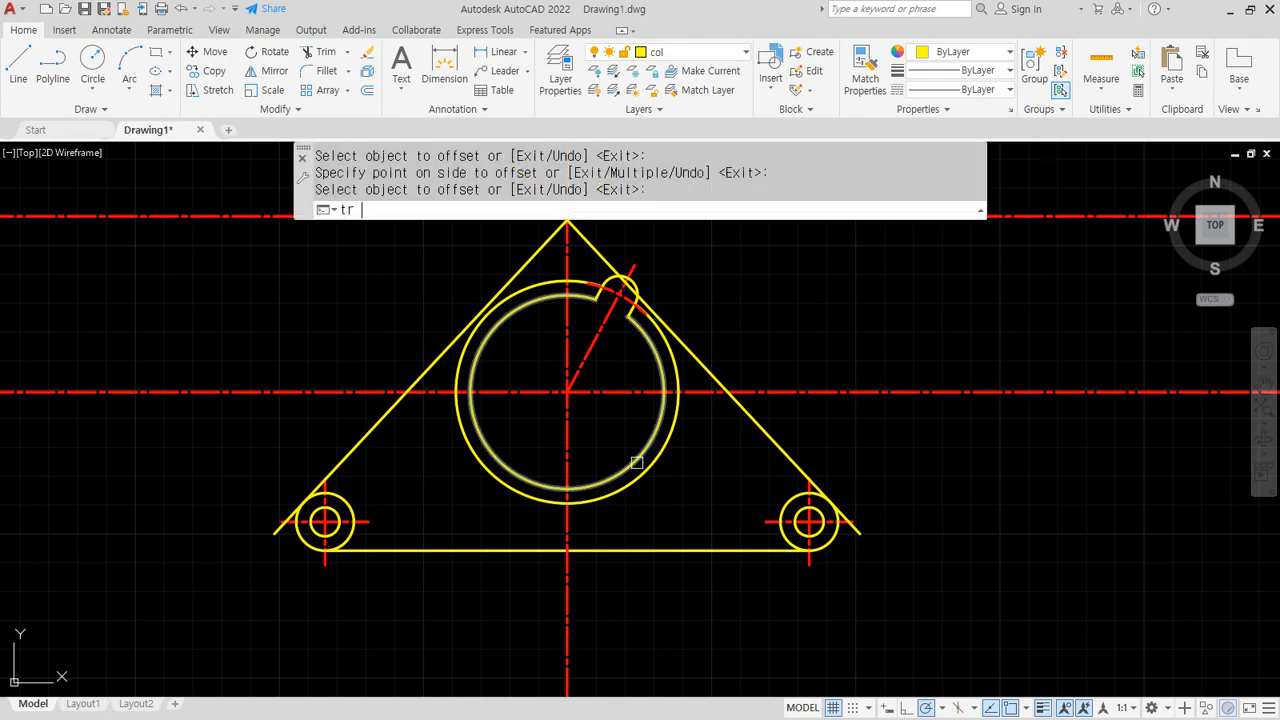
{"action": "key", "text": "Return"}
{"action": "left_click", "coordinate": [670, 445]}
{"action": "key", "text": "Return"}
{"action": "left_click", "coordinate": [695, 393]}
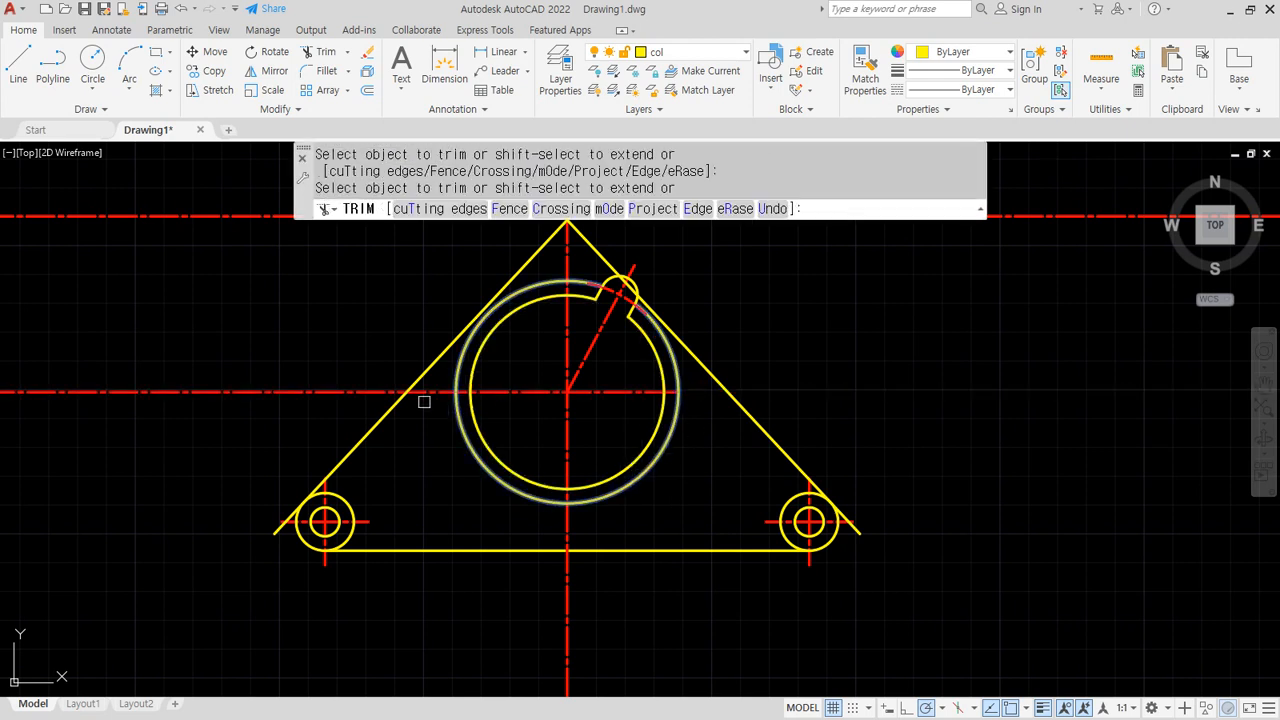
{"action": "left_click", "coordinate": [424, 392]}
{"action": "key", "text": "Return"}
{"action": "left_click", "coordinate": [486, 463]}
{"action": "type", "text": "e"}
{"action": "key", "text": "Return"}
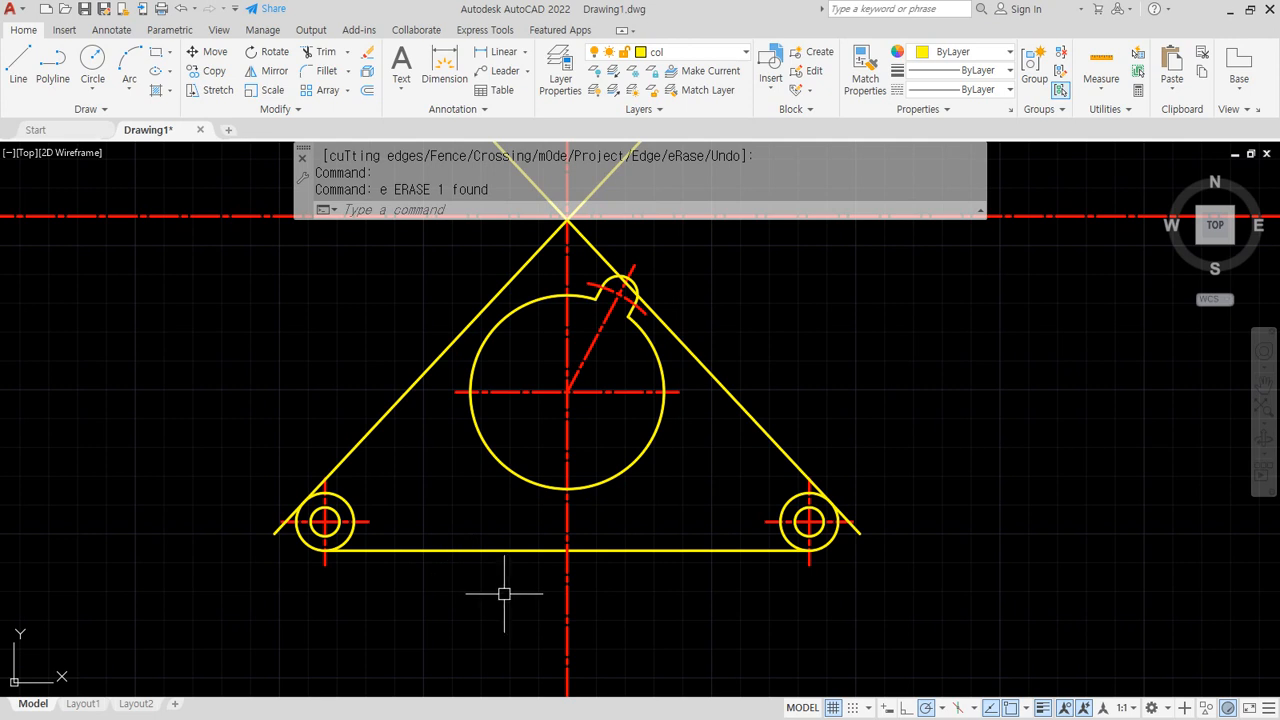
Offset the bottom line downward by 5
{"action": "type", "text": "o"}
{"action": "key", "text": "Return"}
{"action": "type", "text": "5"}
{"action": "key", "text": "Return"}
{"action": "left_click", "coordinate": [600, 549]}
{"action": "left_click", "coordinate": [598, 615]}
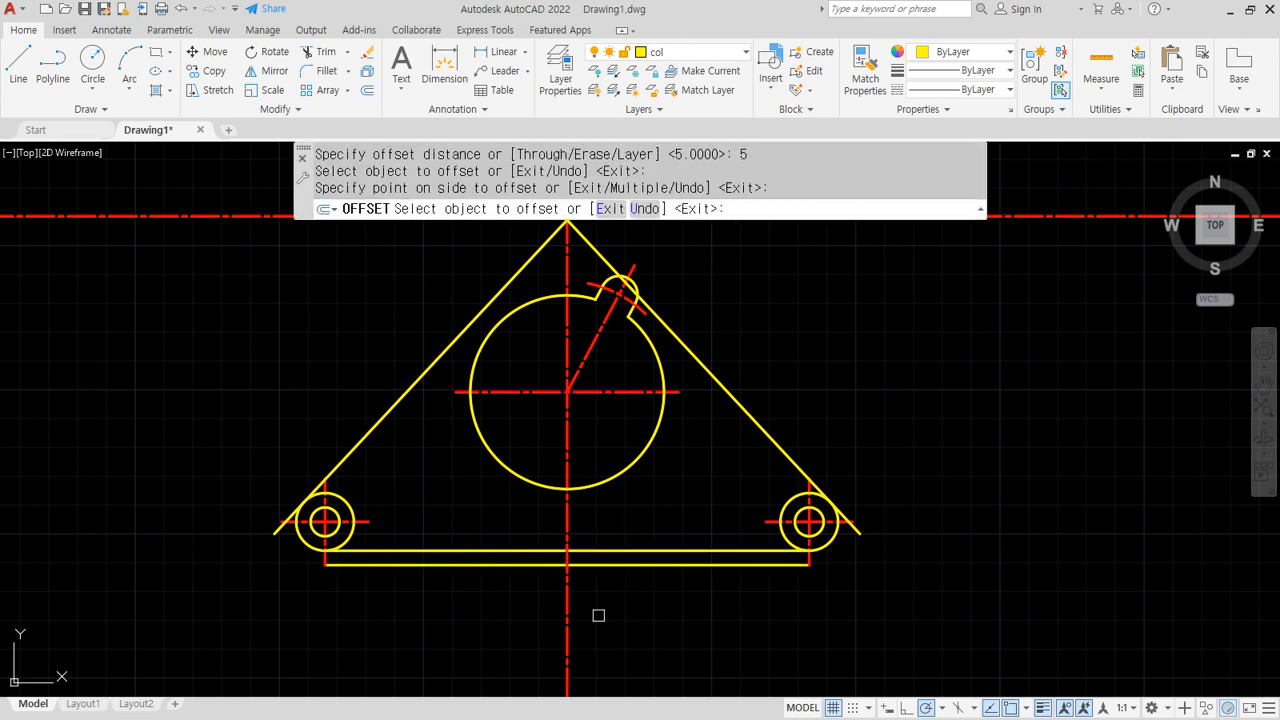
{"action": "key", "text": "Return"}
Trim the vertical centre line below the offset bottom line and erase that offset line
{"action": "type", "text": "tr"}
{"action": "key", "text": "Return"}
{"action": "key", "text": "Return"}
{"action": "left_click", "coordinate": [570, 618]}
{"action": "key", "text": "Return"}
{"action": "left_click", "coordinate": [599, 564]}
{"action": "type", "text": "e"}
{"action": "key", "text": "Return"}
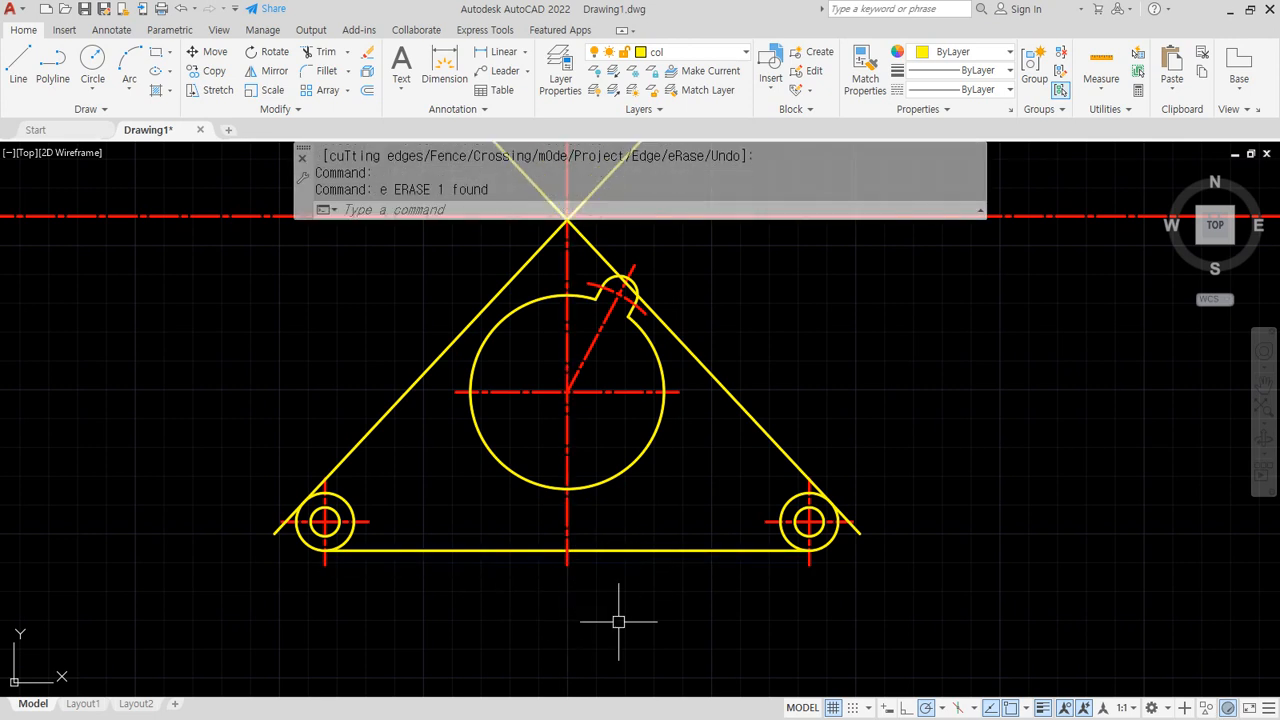
Trim the lower ends of both angled sides to their outer corner circles with a zero-radius Fillet
{"action": "middle_click_drag", "start_coordinate": [618, 621], "coordinate": [536, 644]}
{"action": "type", "text": "f"}
{"action": "key", "text": "Return"}
{"action": "left_click", "coordinate": [251, 517]}
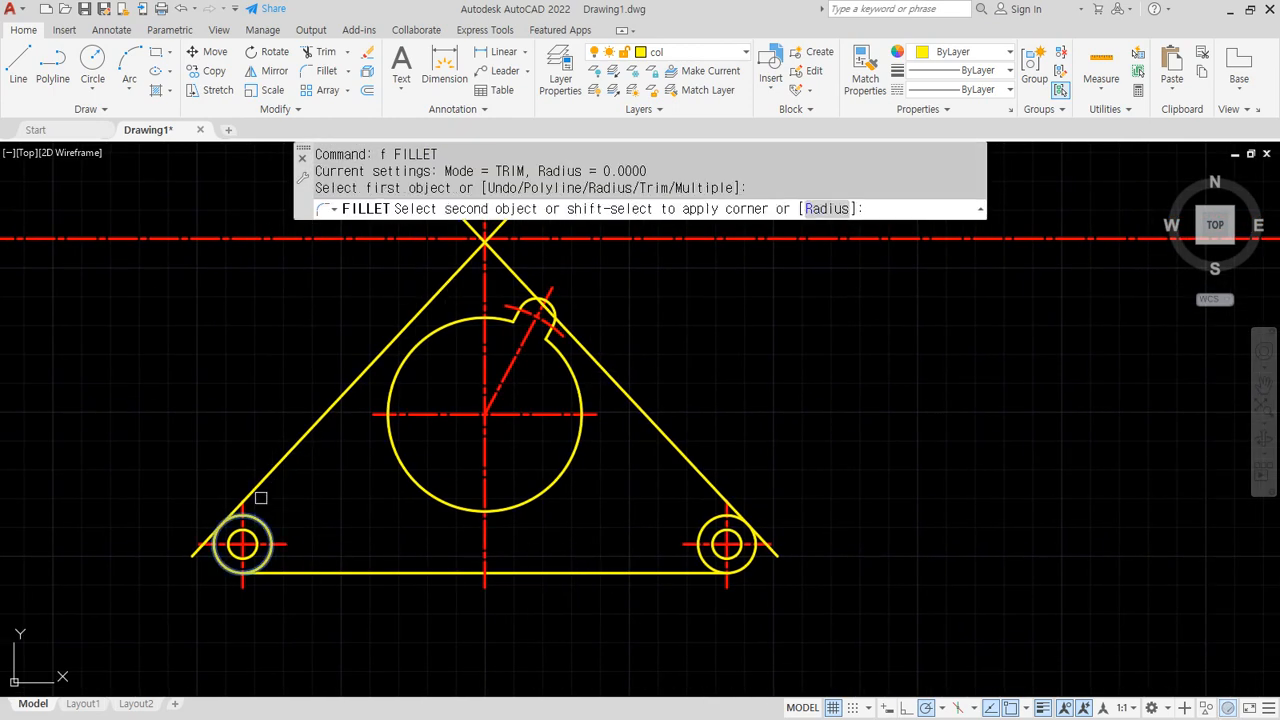
{"action": "left_click", "coordinate": [261, 497]}
{"action": "key", "text": "Return"}
{"action": "left_click", "coordinate": [703, 523]}
{"action": "left_click", "coordinate": [707, 486]}
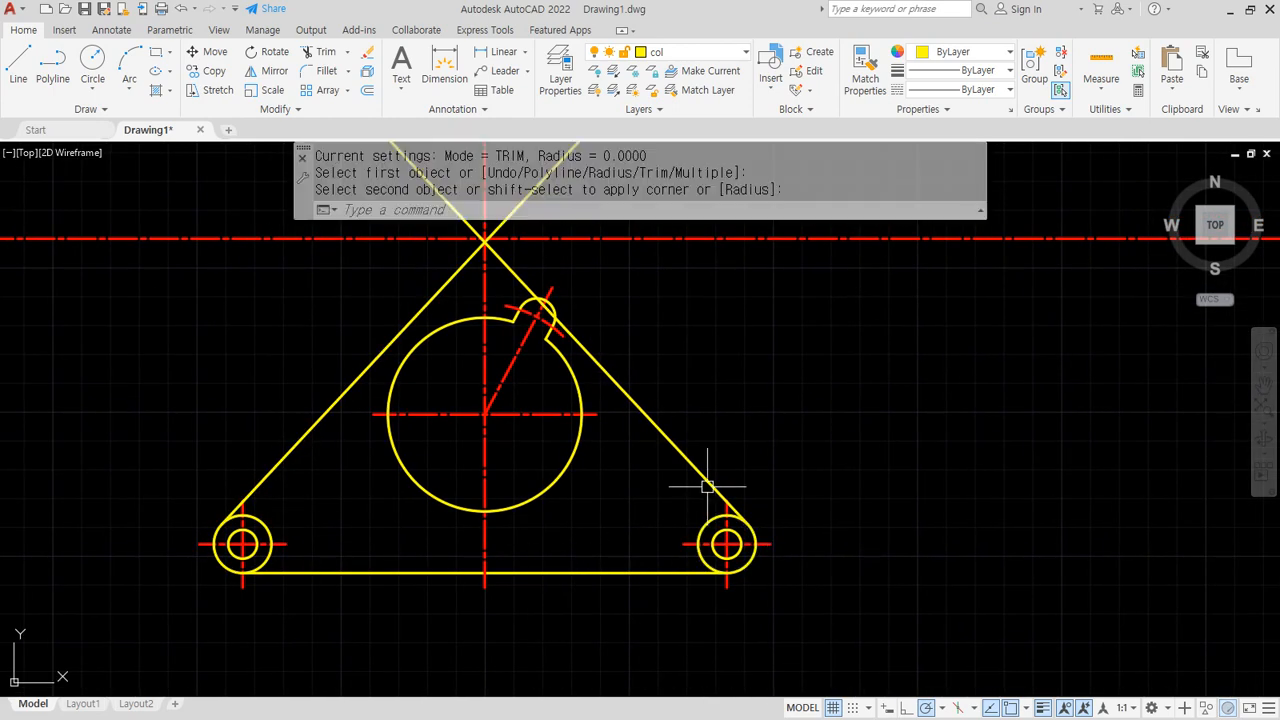
Trim the inner upper-left portion of the right corner's outer circle
{"action": "scroll", "coordinate": [707, 486], "scroll_direction": "up", "scroll_amount": 5}
{"action": "middle_click_drag", "start_coordinate": [700, 549], "coordinate": [700, 452]}
{"action": "type", "text": "tr"}
{"action": "key", "text": "Return"}
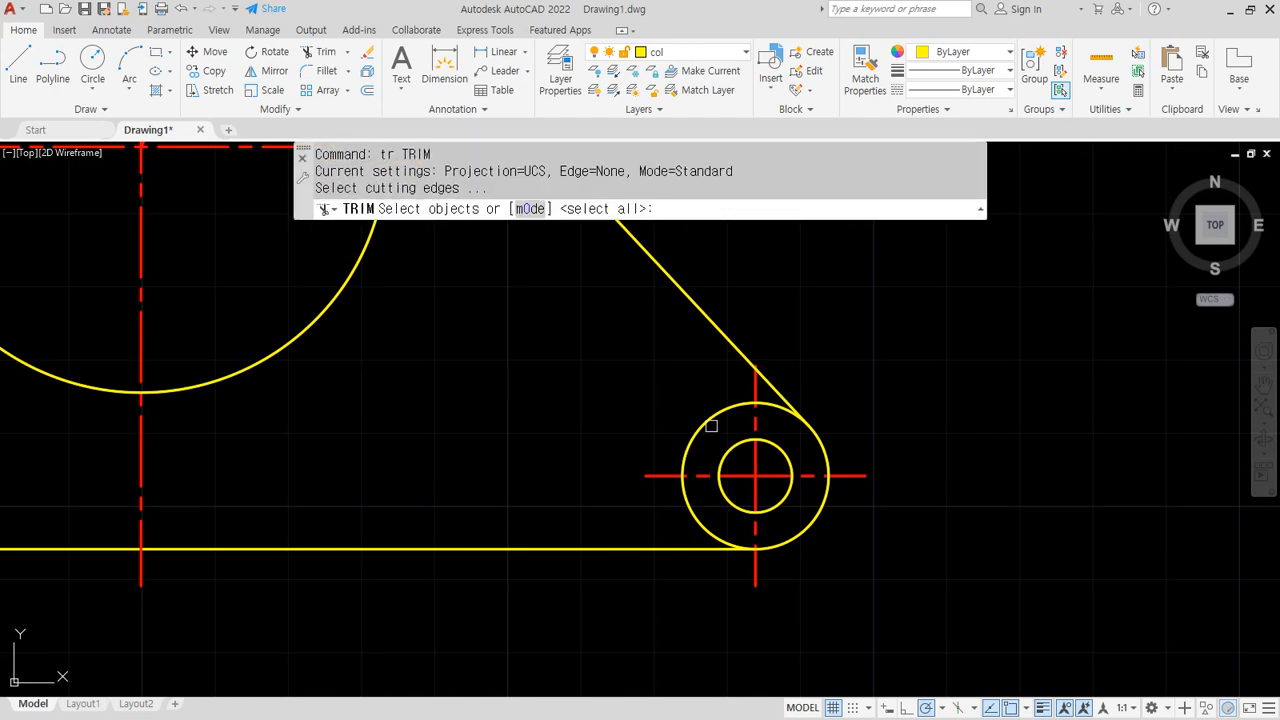
{"action": "key", "text": "Return"}
{"action": "left_click", "coordinate": [711, 418]}
{"action": "key", "text": "Return"}
Join the right corner arc to the angled side and the bottom line with zero-radius fillets
{"action": "type", "text": "f"}
{"action": "key", "text": "Return"}
{"action": "left_click", "coordinate": [742, 355]}
{"action": "left_click", "coordinate": [828, 459]}
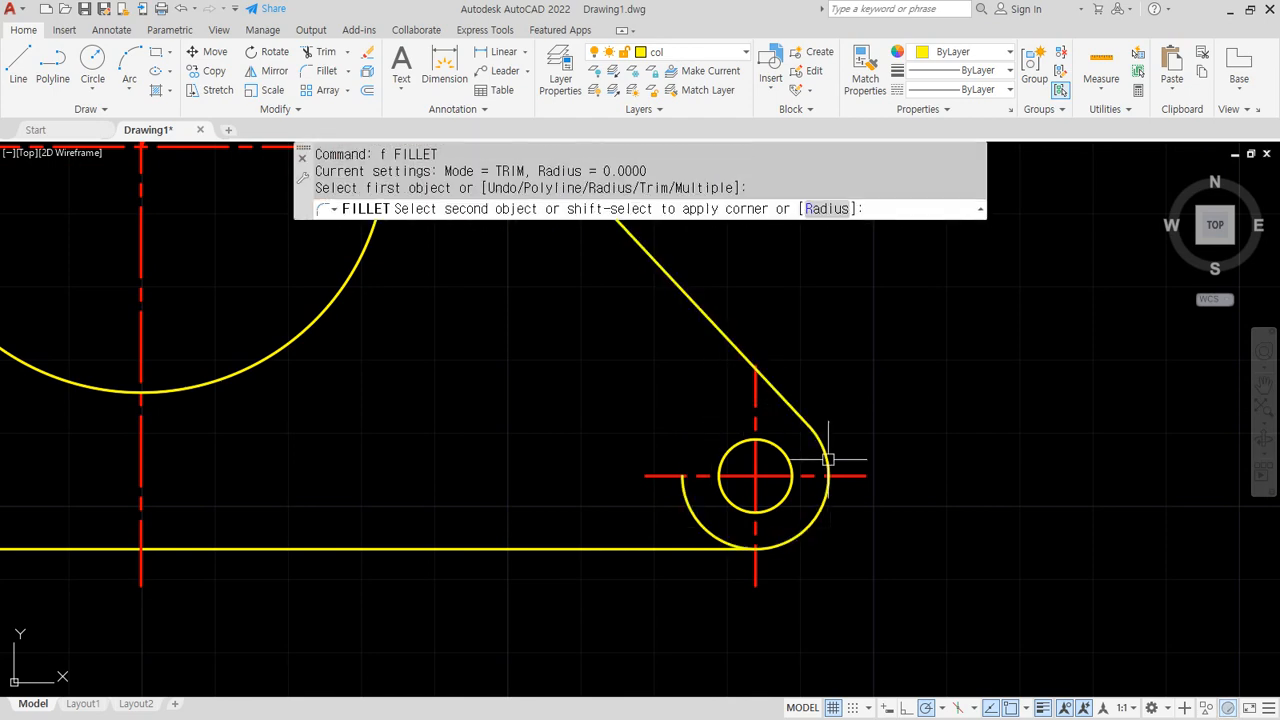
{"action": "left_click", "coordinate": [828, 459]}
{"action": "key", "text": "Return"}
{"action": "left_click", "coordinate": [815, 526]}
{"action": "left_click", "coordinate": [671, 549]}
Trim the inner upper-right portion of the left corner's outer circle
{"action": "scroll", "coordinate": [156, 493], "scroll_direction": "down", "scroll_amount": 4}
{"action": "middle_click_drag", "start_coordinate": [103, 491], "coordinate": [837, 485]}
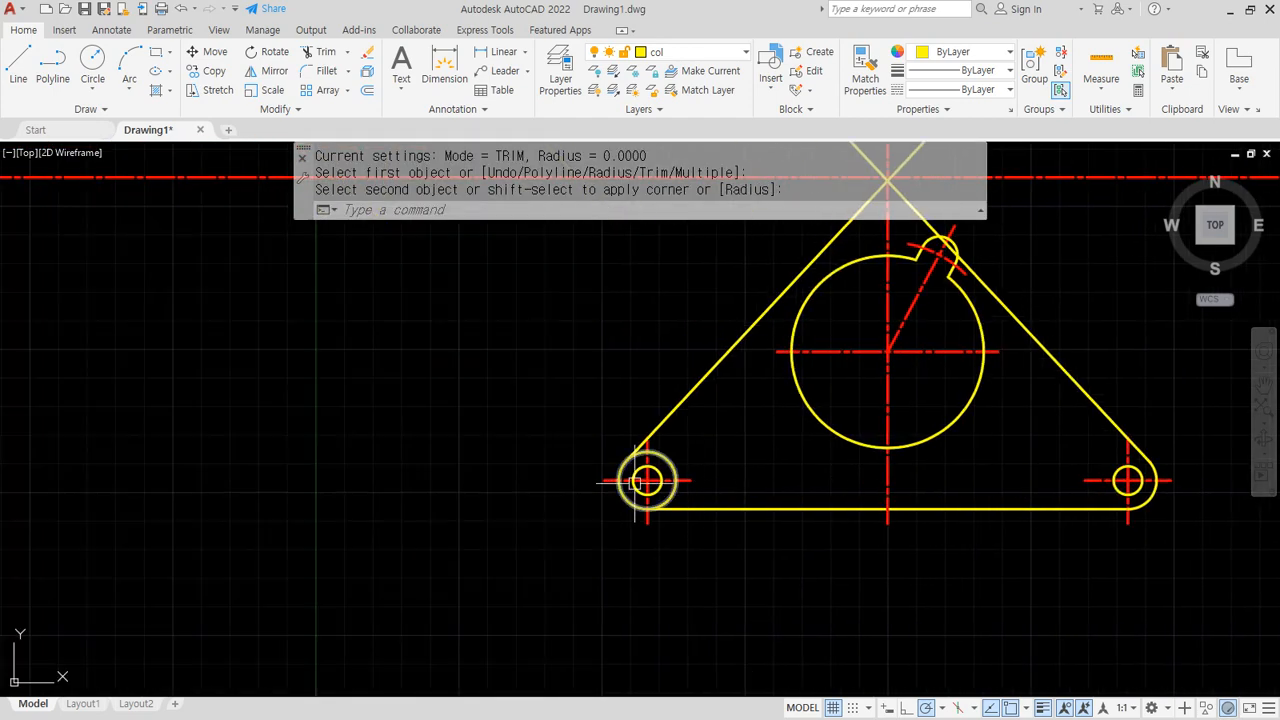
{"action": "scroll", "coordinate": [692, 477], "scroll_direction": "up", "scroll_amount": 5}
{"action": "key", "text": "Escape"}
{"action": "type", "text": "tr"}
{"action": "key", "text": "Return"}
{"action": "key", "text": "Return"}
{"action": "left_click", "coordinate": [592, 440]}
Join the left corner arc to the bottom line and the angled side with zero-radius fillets
{"action": "type", "text": "f"}
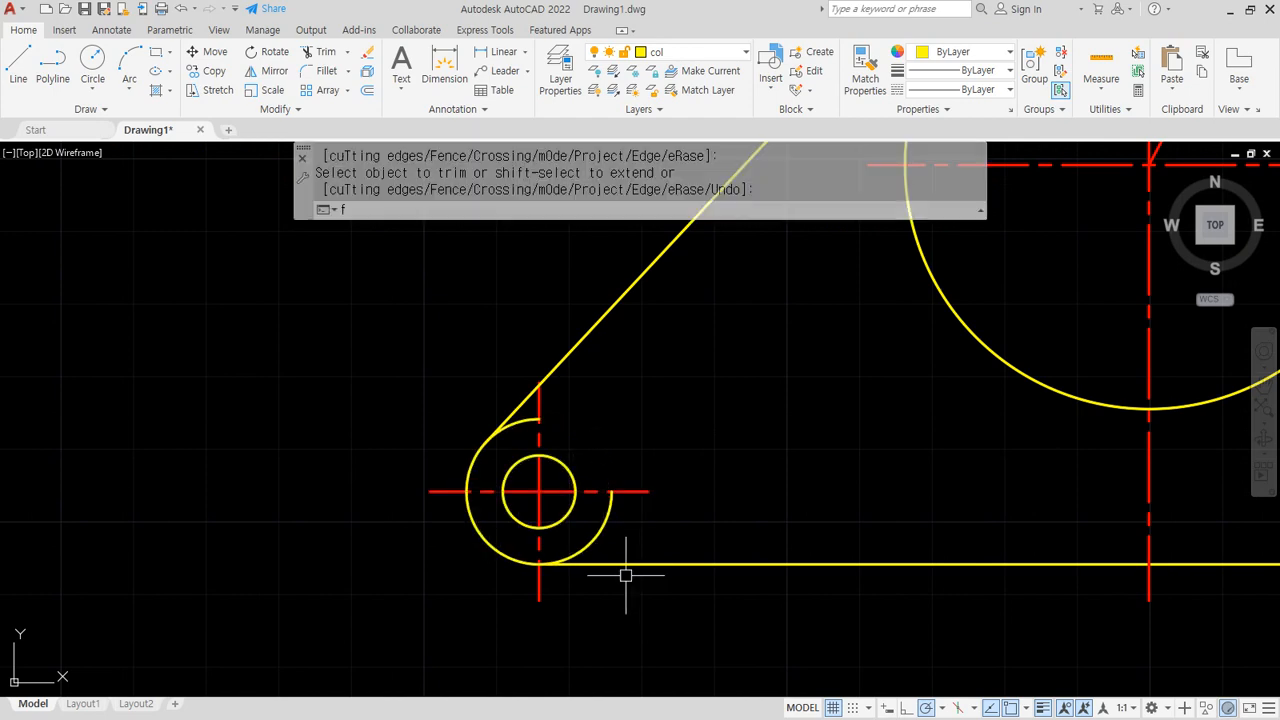
{"action": "key", "text": "Return"}
{"action": "left_click", "coordinate": [625, 567]}
{"action": "left_click", "coordinate": [469, 506]}
{"action": "key", "text": "Return"}
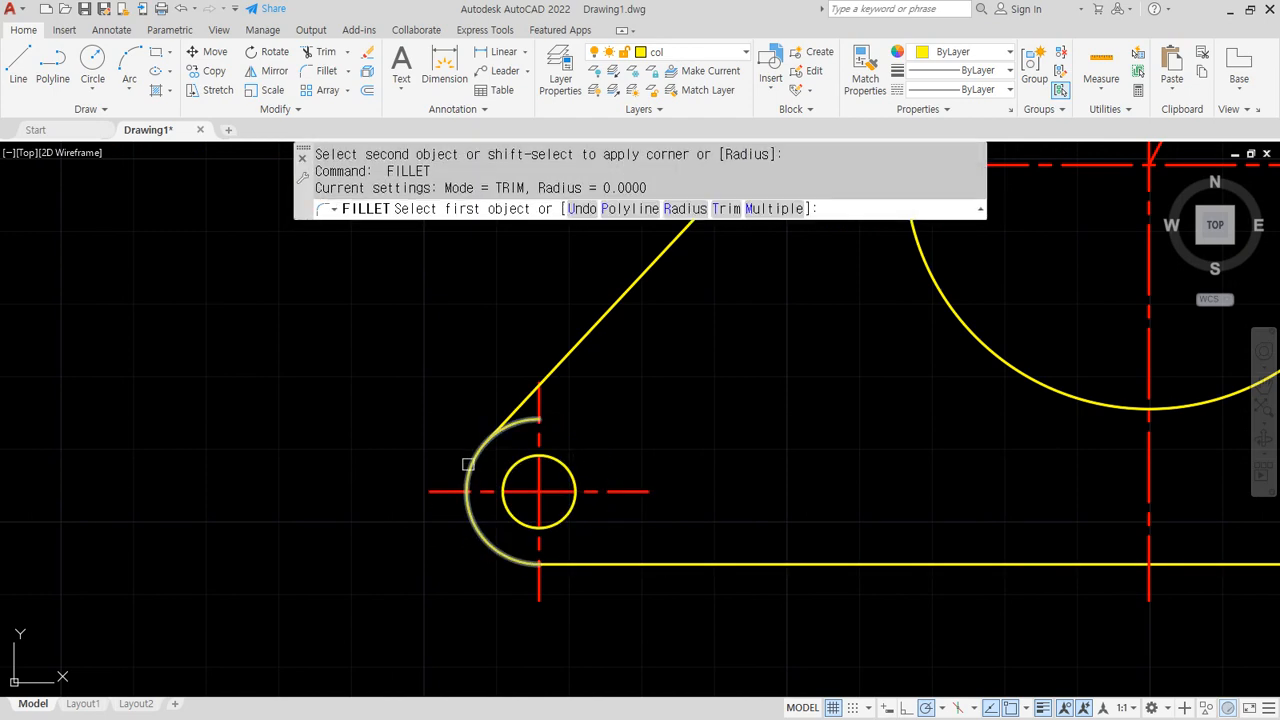
{"action": "left_click", "coordinate": [468, 464]}
{"action": "left_click", "coordinate": [538, 378]}
Offset the upper horizontal centre line downward by 10
{"action": "scroll", "coordinate": [549, 400], "scroll_direction": "down", "scroll_amount": 5}
{"action": "middle_click_drag", "start_coordinate": [686, 395], "coordinate": [598, 484]}
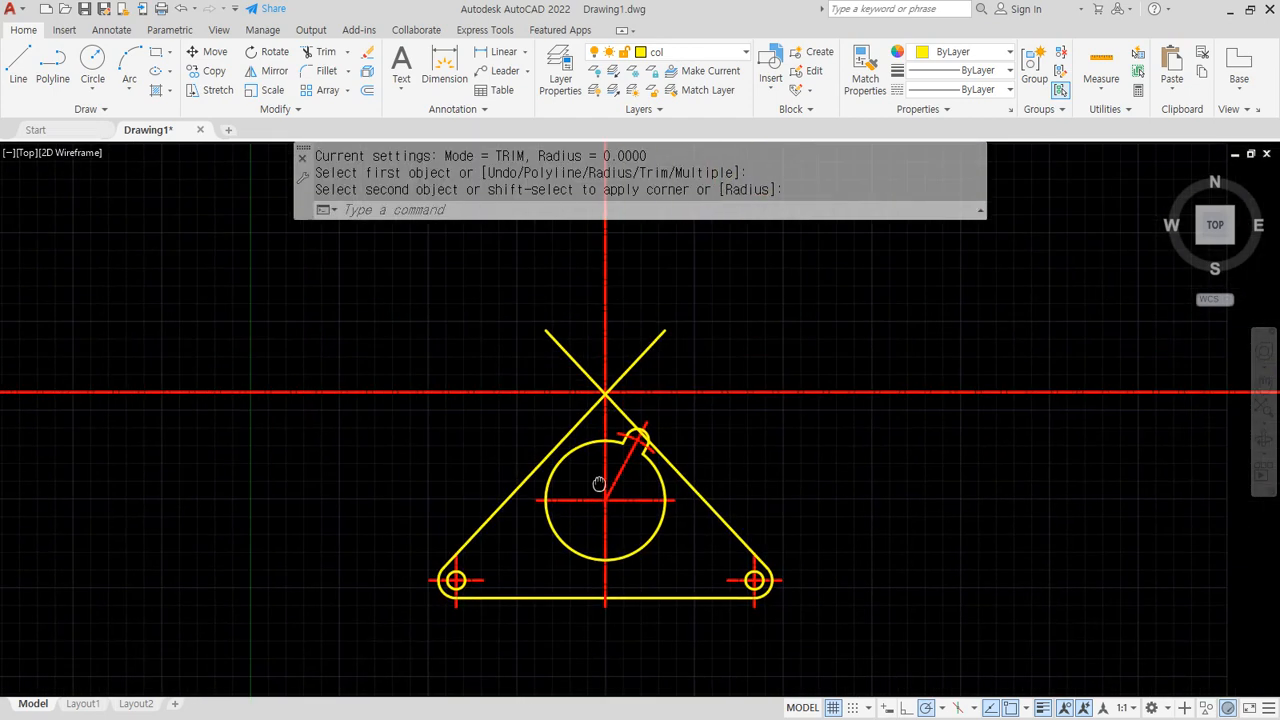
{"action": "scroll", "coordinate": [600, 440], "scroll_direction": "up", "scroll_amount": 2}
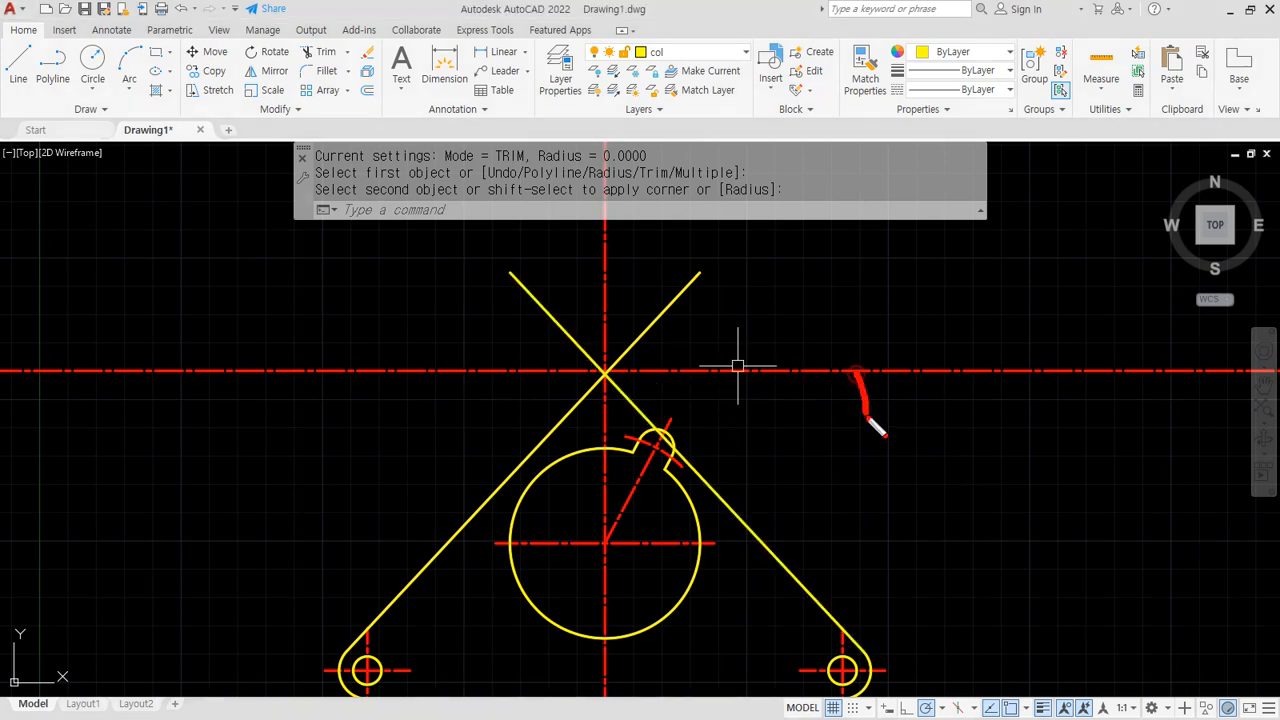
{"action": "key", "text": "Escape"}
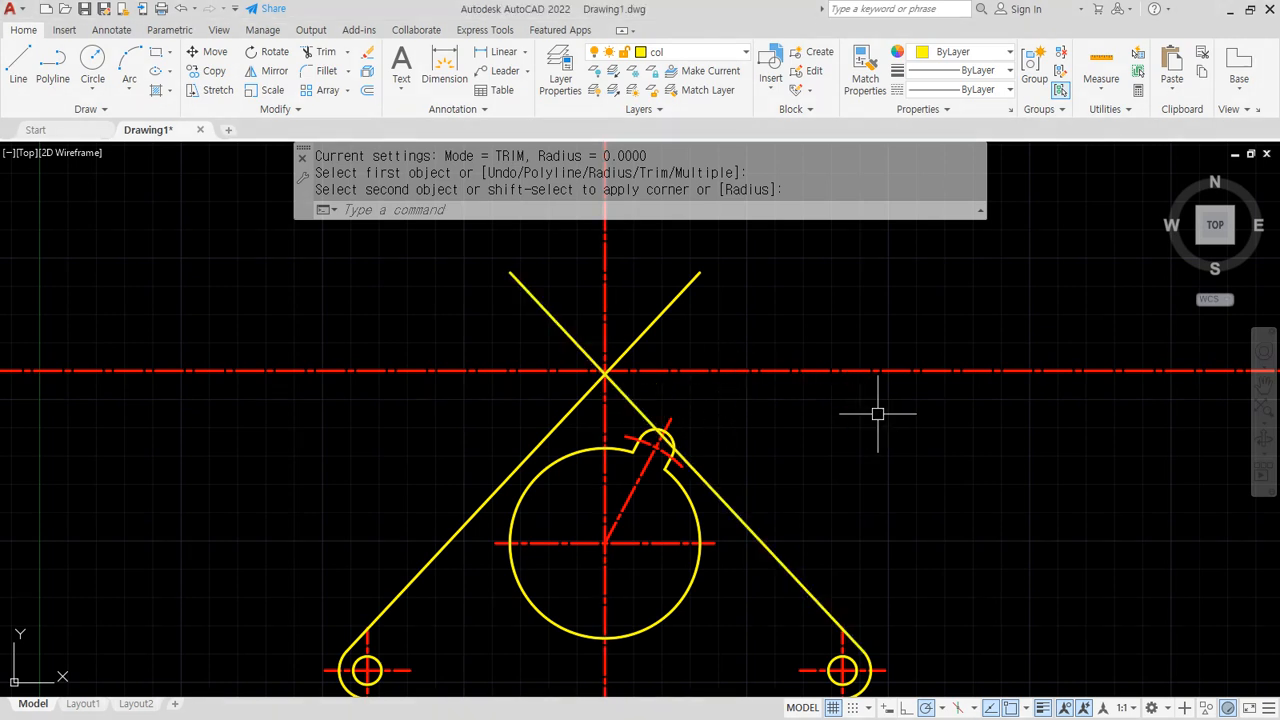
{"action": "type", "text": "o"}
{"action": "key", "text": "Return"}
{"action": "type", "text": "10"}
{"action": "key", "text": "Return"}
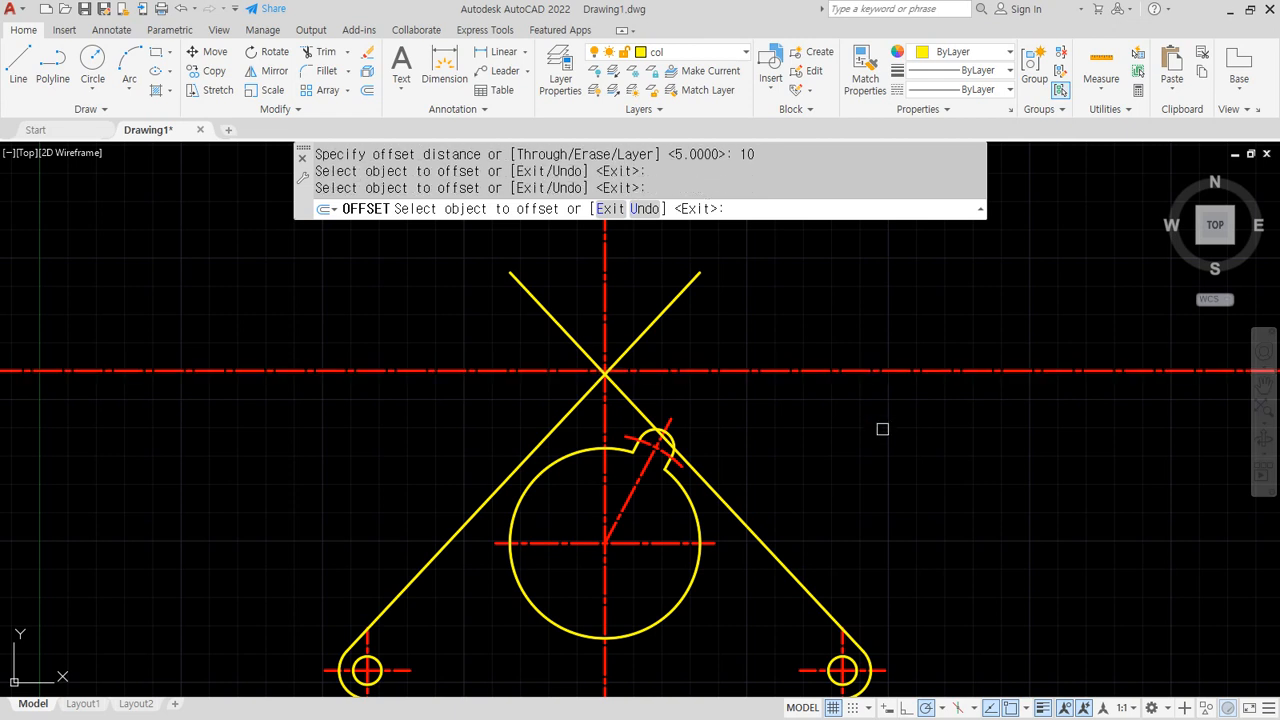
{"action": "left_click", "coordinate": [887, 373]}
{"action": "left_click", "coordinate": [886, 443]}
{"action": "key", "text": "Return"}
Offset the vertical centre line by 71 to both its left and right sides
{"action": "key", "text": "Return"}
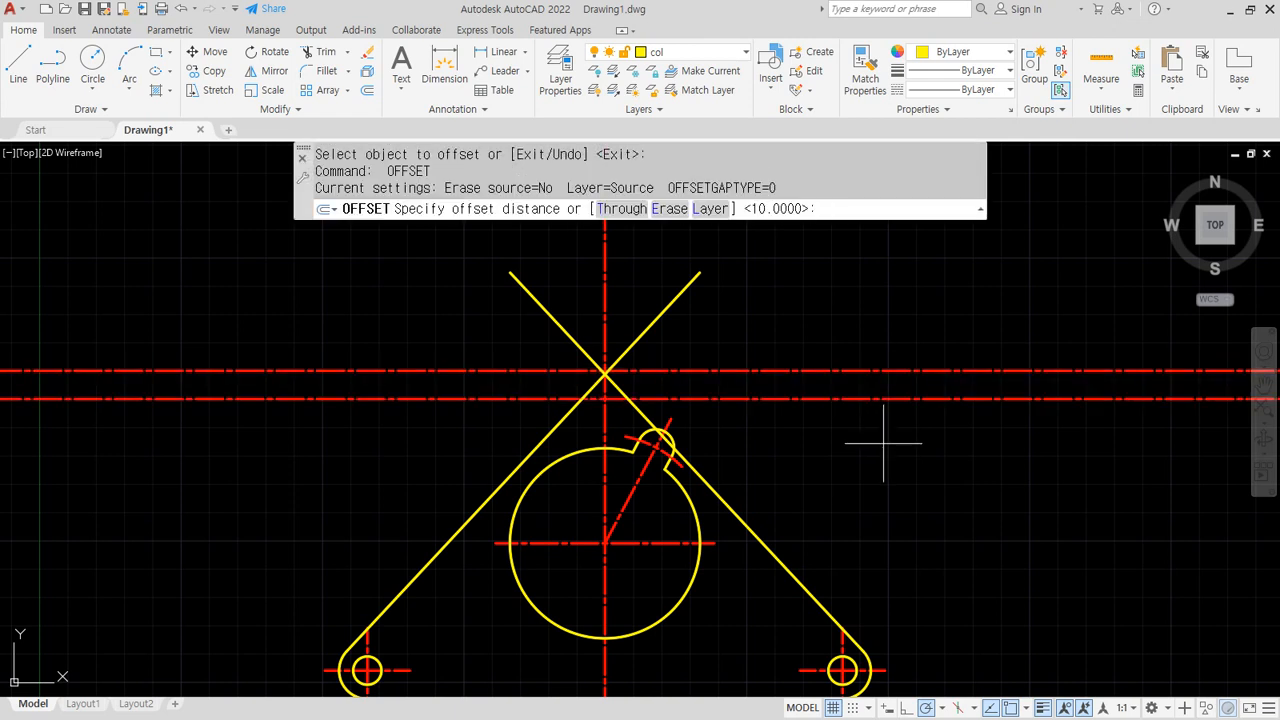
{"action": "key", "text": "Return"}
{"action": "left_click", "coordinate": [628, 309]}
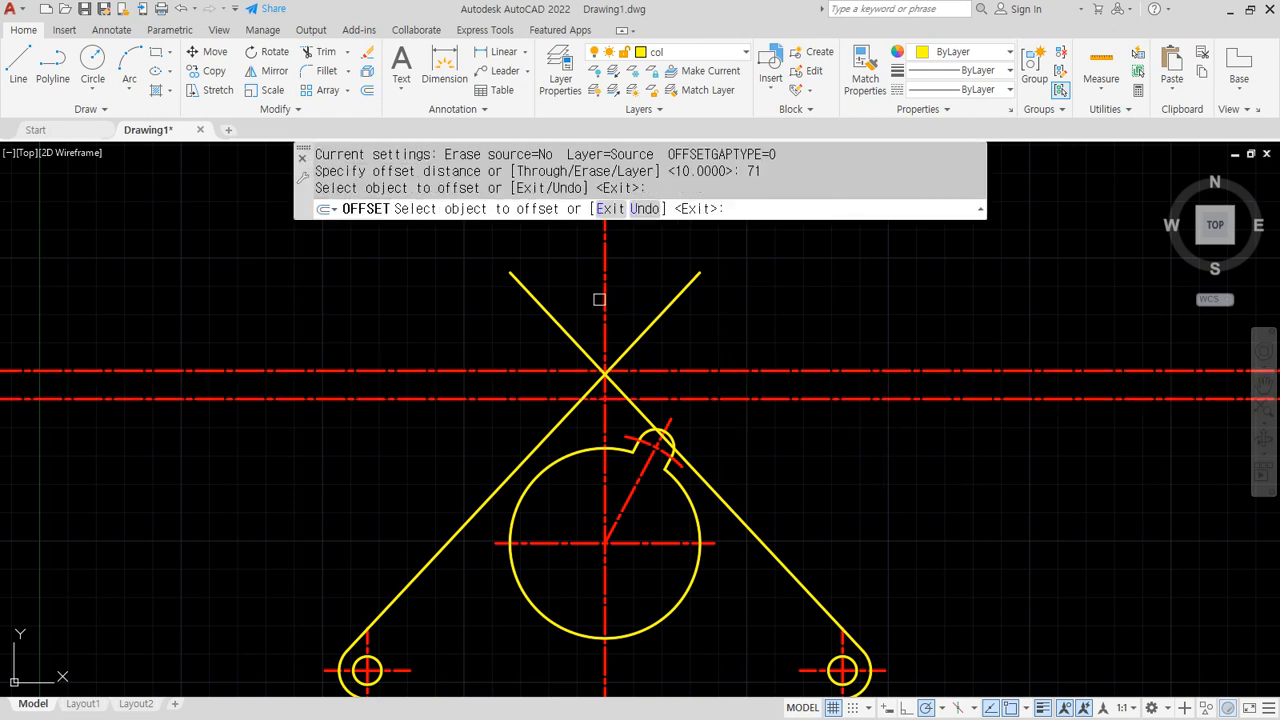
{"action": "left_click", "coordinate": [604, 295]}
{"action": "left_click", "coordinate": [353, 283]}
{"action": "left_click", "coordinate": [601, 280]}
{"action": "left_click", "coordinate": [871, 302]}
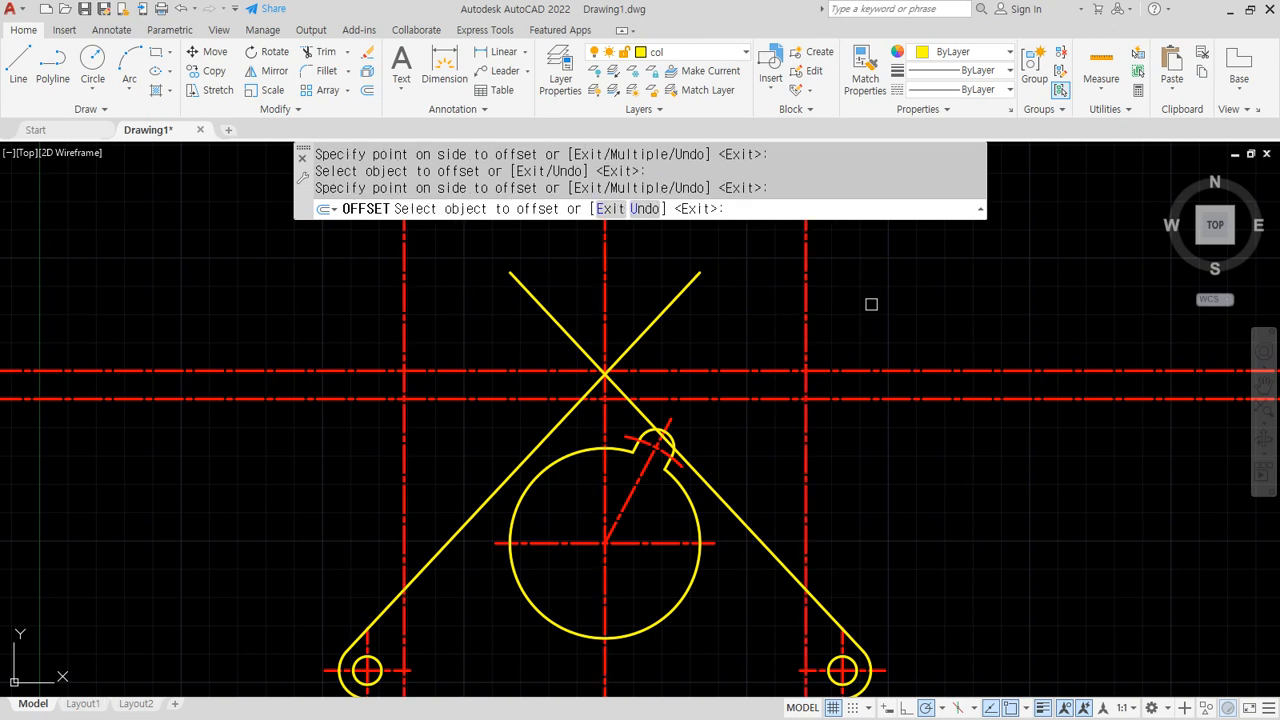
{"action": "key", "text": "Return"}
Draw a radius 5 circle at each intersection of the offset vertical lines with the lower of the two upper horizontal centre lines
{"action": "type", "text": "c"}
{"action": "key", "text": "Return"}
{"action": "left_click", "coordinate": [404, 398]}
{"action": "type", "text": "5"}
{"action": "key", "text": "Return"}
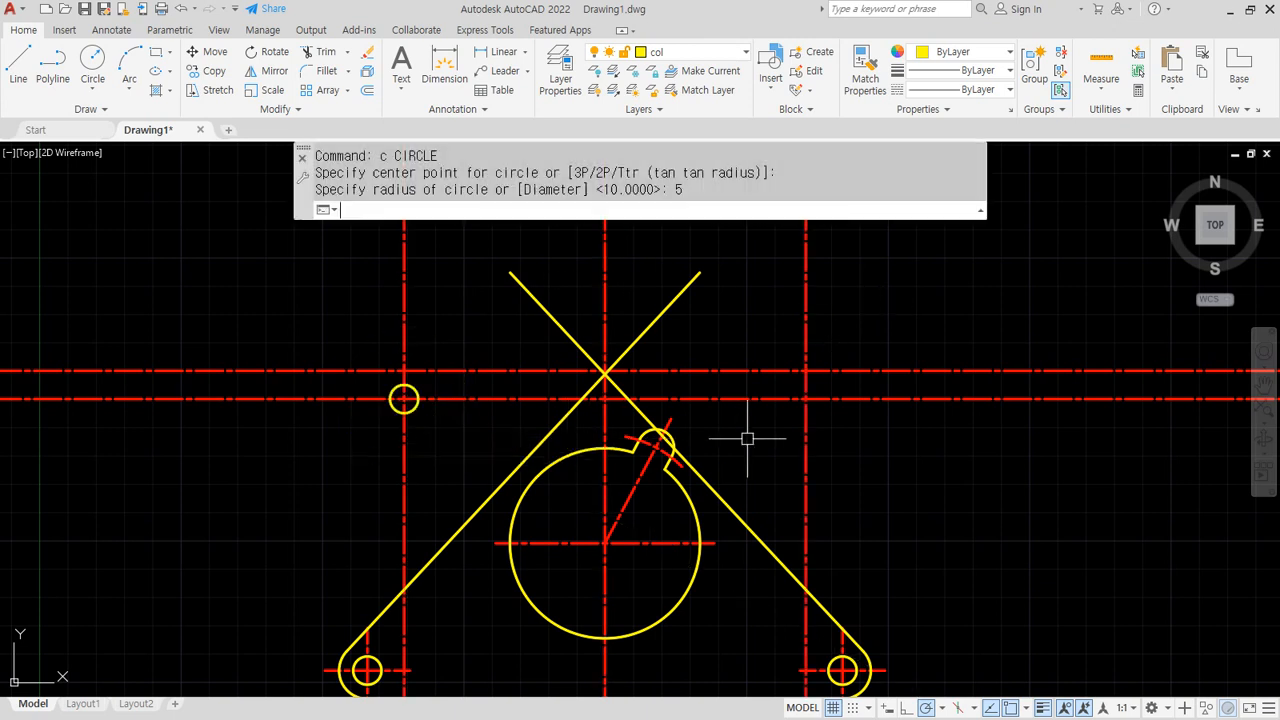
{"action": "key", "text": "Return"}
{"action": "left_click", "coordinate": [806, 398]}
{"action": "key", "text": "Return"}
Draw a radius 10 circle concentric with each of the two upper radius 5 circles
{"action": "key", "text": "Return"}
{"action": "left_click", "coordinate": [391, 398]}
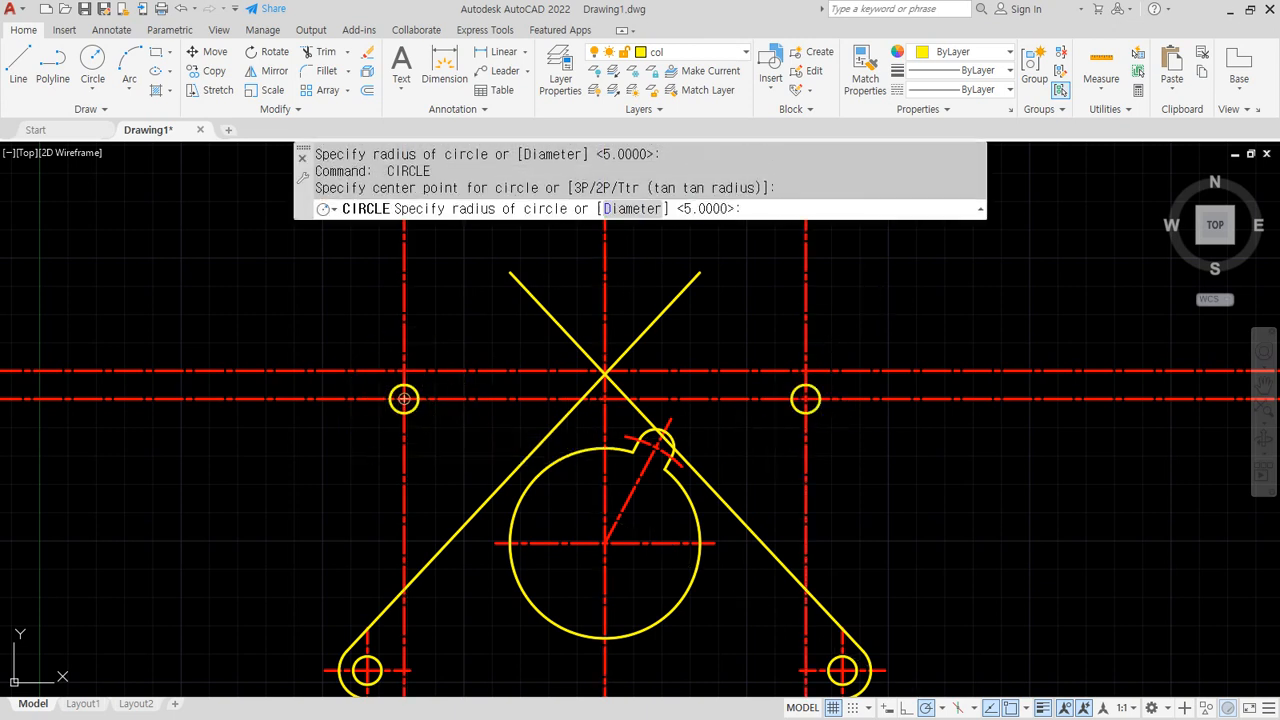
{"action": "type", "text": "10"}
{"action": "key", "text": "Return"}
{"action": "key", "text": "Return"}
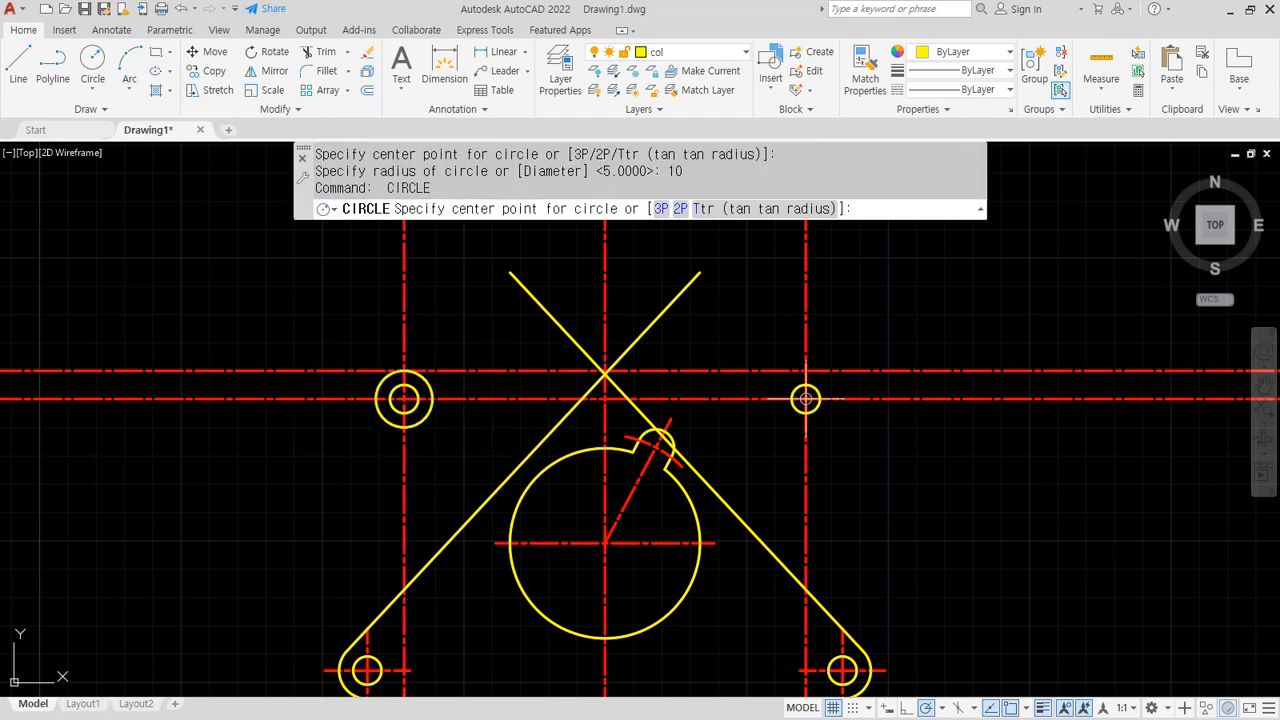
{"action": "left_click", "coordinate": [806, 398]}
{"action": "key", "text": "Return"}
Match the properties of the upper-right outer circle to the topmost horizontal centre line
{"action": "scroll", "coordinate": [670, 445], "scroll_direction": "up", "scroll_amount": 2}
{"action": "type", "text": "ma"}
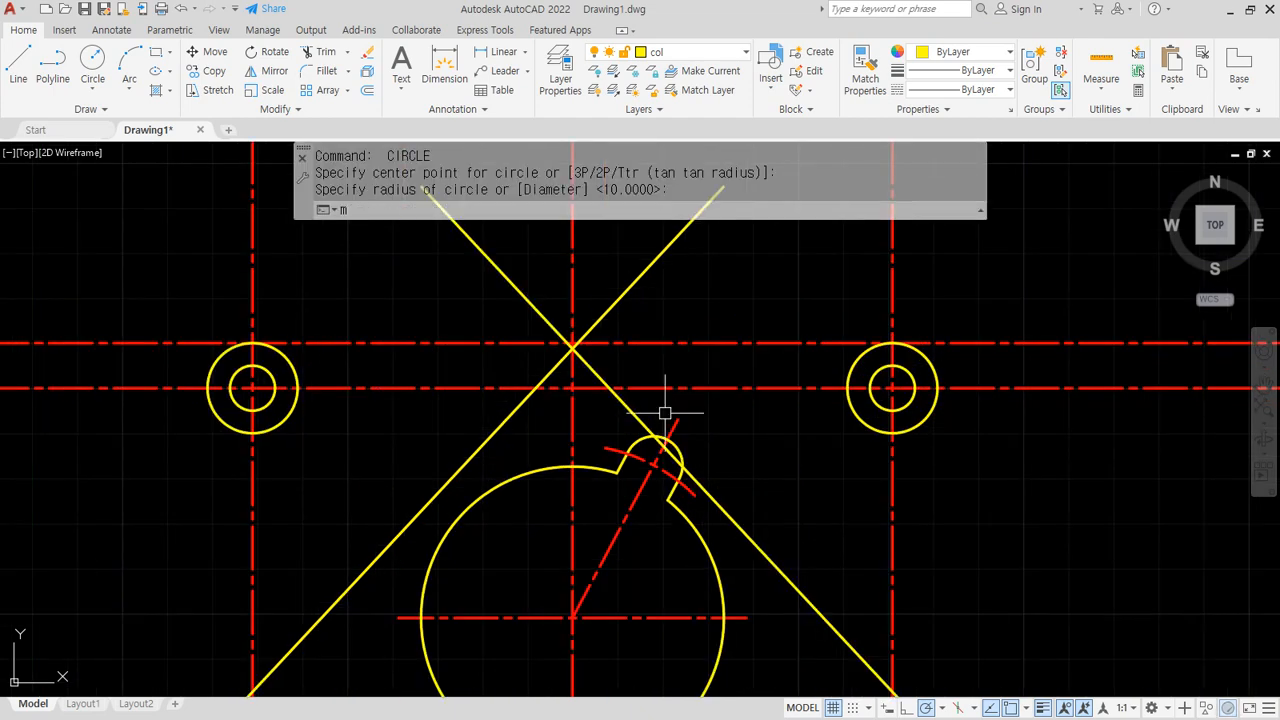
{"action": "key", "text": "Return"}
{"action": "left_click", "coordinate": [857, 413]}
{"action": "left_click", "coordinate": [830, 343]}
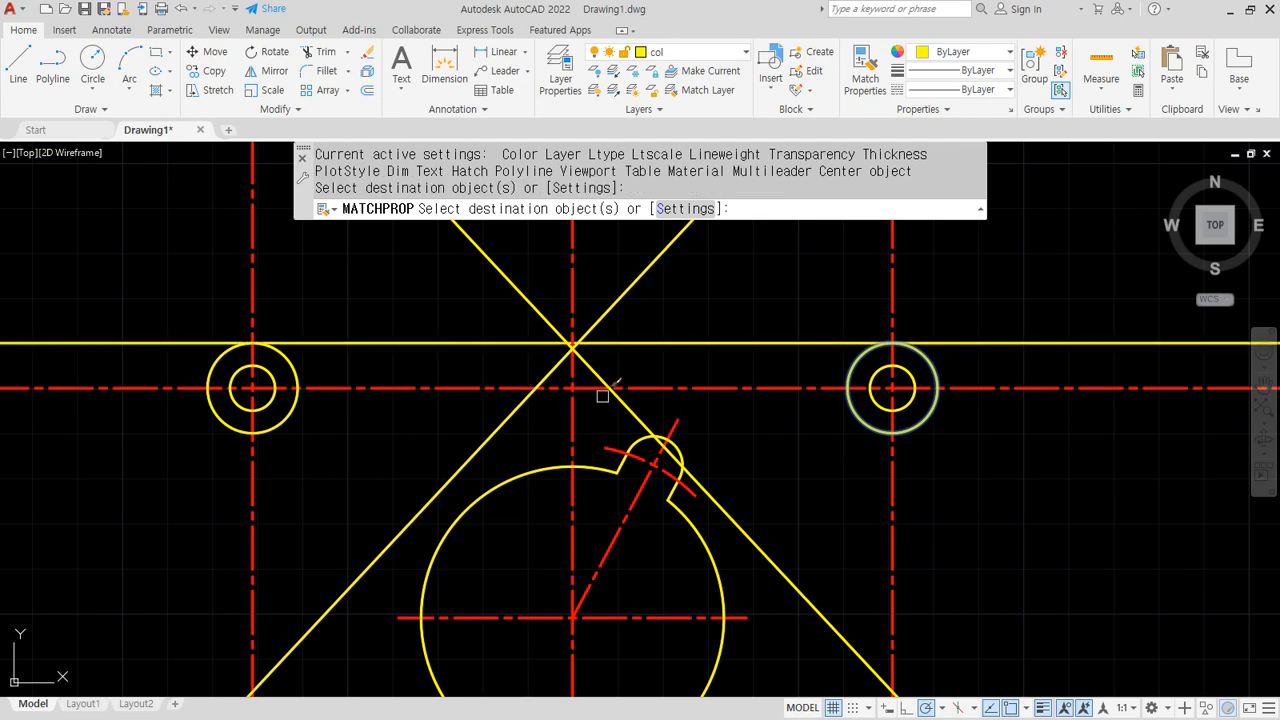
{"action": "key", "text": "Return"}
Draw a vertical line from the outer quadrant of each upper radius 10 circle up to the topmost horizontal line
{"action": "type", "text": "l"}
{"action": "key", "text": "Return"}
{"action": "left_click", "coordinate": [207, 388]}
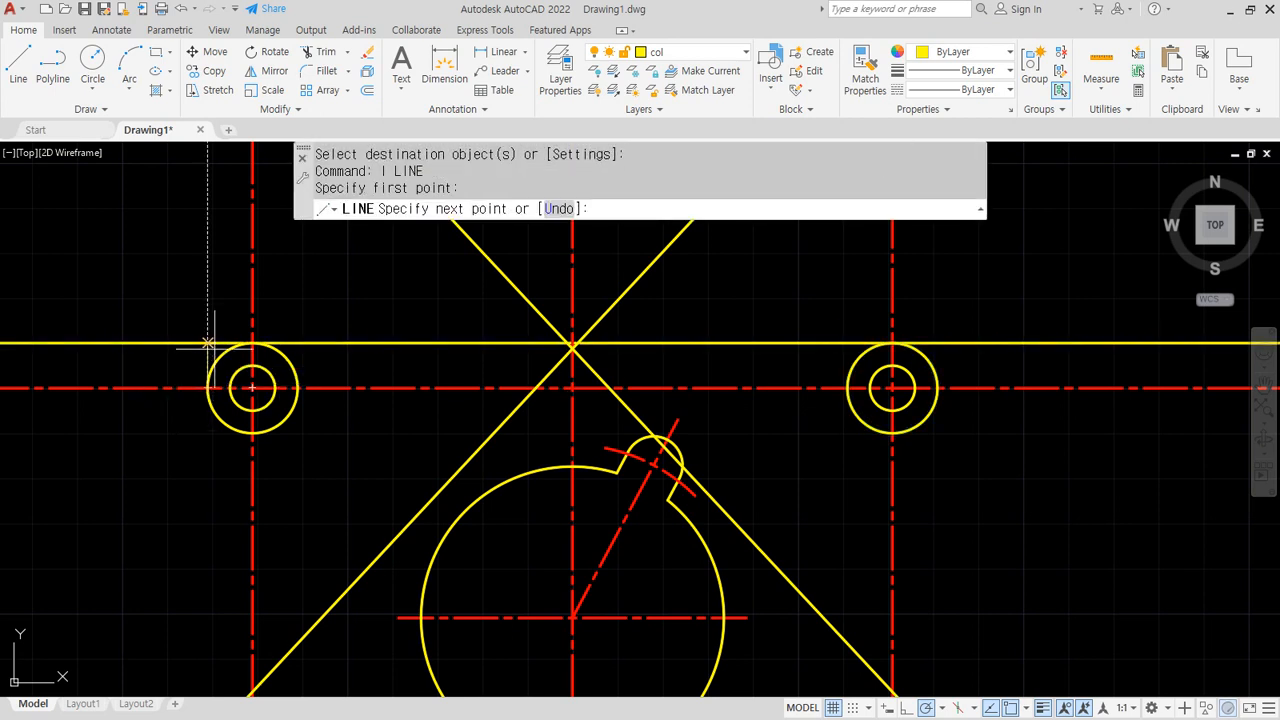
{"action": "left_click", "coordinate": [207, 343]}
{"action": "key", "text": "Return"}
{"action": "key", "text": "Return"}
{"action": "left_click", "coordinate": [937, 388]}
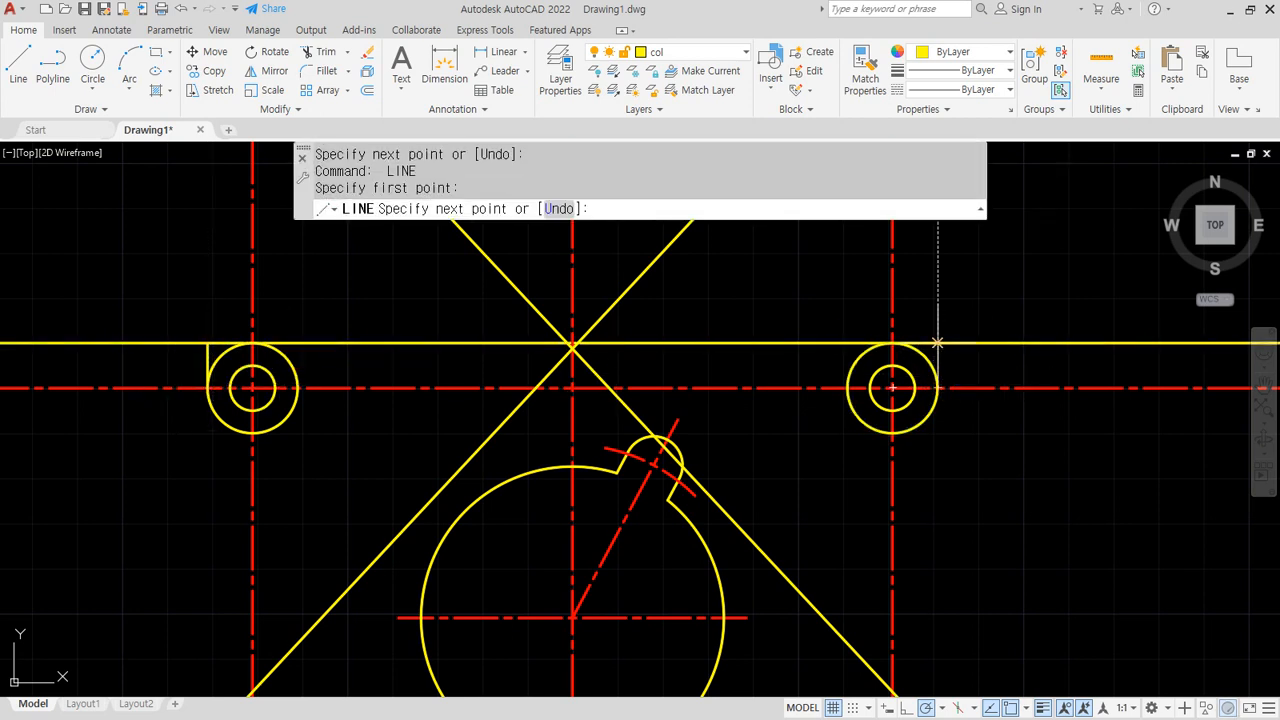
{"action": "left_click", "coordinate": [937, 343]}
{"action": "key", "text": "Return"}
Fillet the topmost horizontal line with both short vertical lines at radius 0 to form sharp upper corners
{"action": "type", "text": "f"}
{"action": "key", "text": "Return"}
{"action": "left_click", "coordinate": [857, 349]}
{"action": "left_click", "coordinate": [937, 362]}
{"action": "key", "text": "Return"}
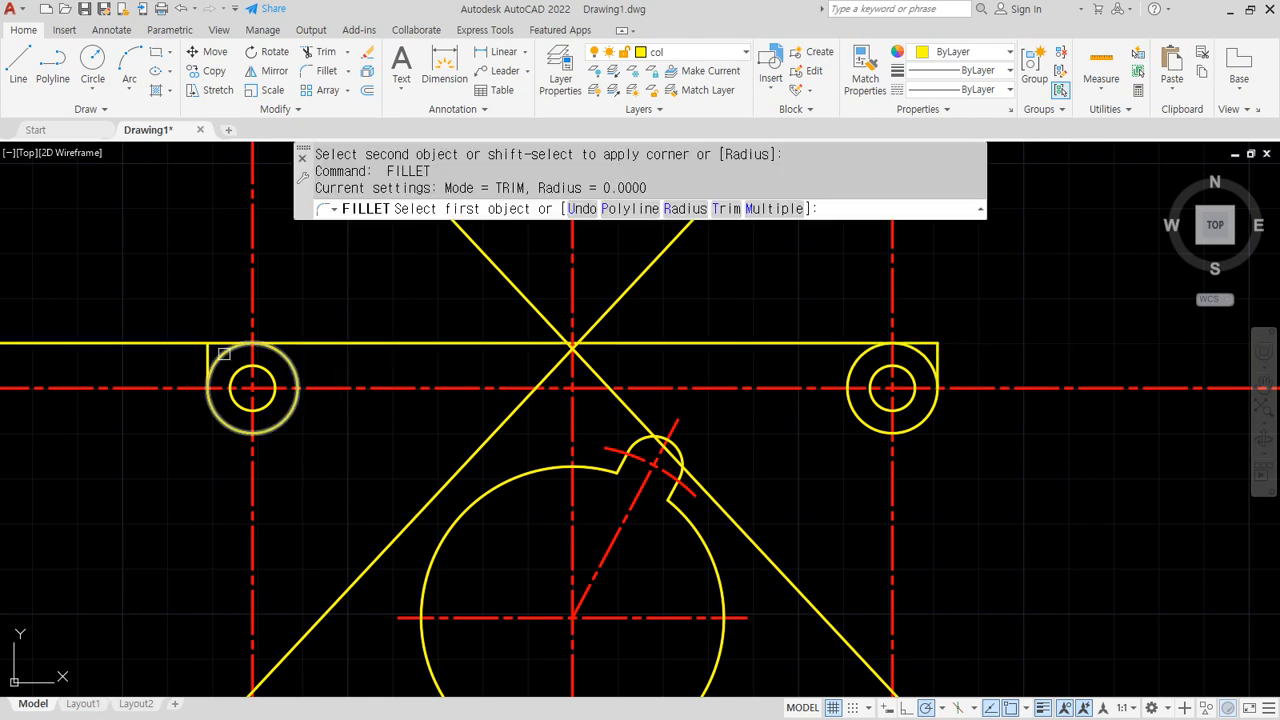
{"action": "left_click", "coordinate": [209, 356]}
{"action": "left_click", "coordinate": [314, 343]}
{"action": "scroll", "coordinate": [314, 477], "scroll_direction": "up", "scroll_amount": 2}
{"action": "scroll", "coordinate": [334, 477], "scroll_direction": "down", "scroll_amount": 2}
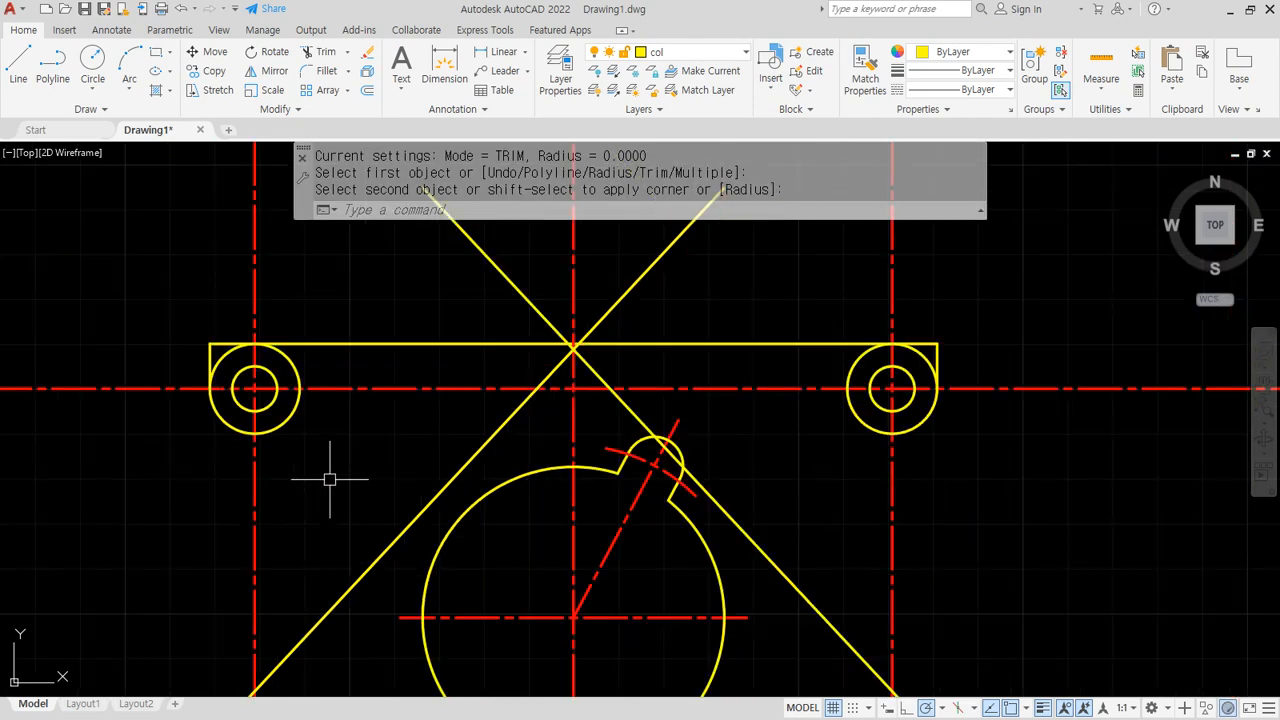
{"action": "middle_click_drag", "start_coordinate": [368, 456], "coordinate": [394, 434]}
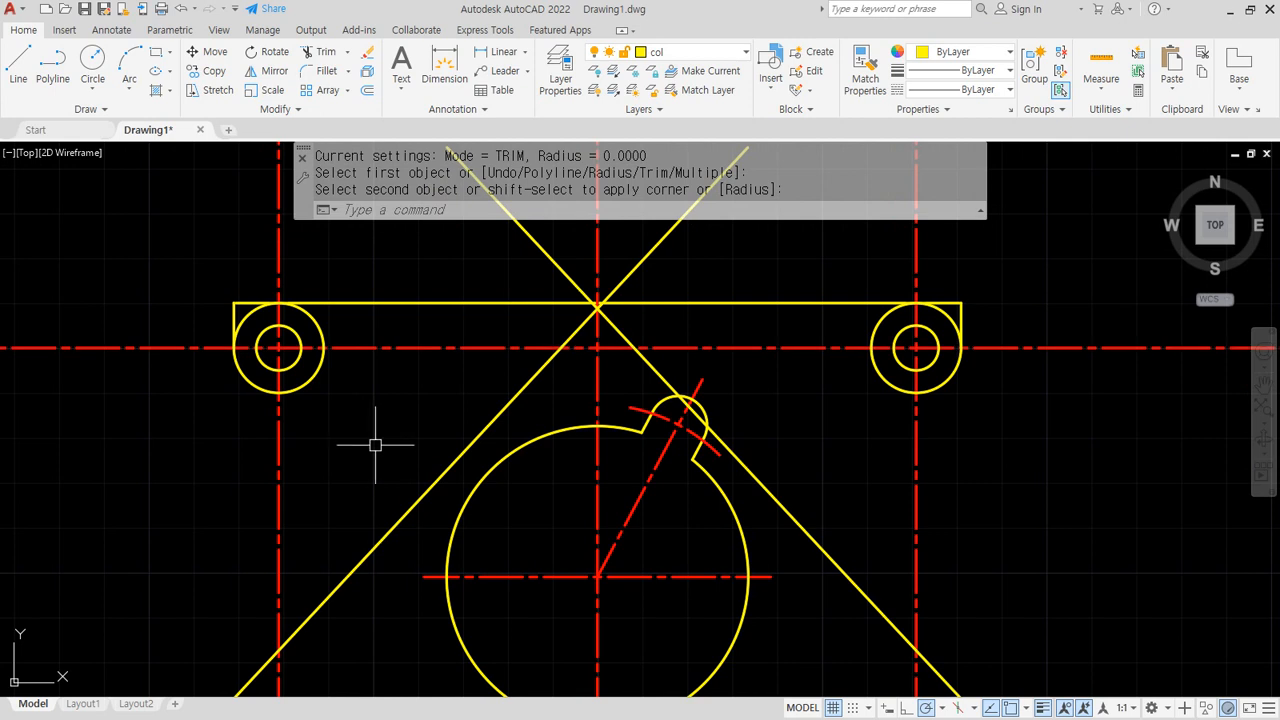
{"action": "type", "text": "ro"}
{"action": "key", "text": "Return"}
{"action": "left_click", "coordinate": [368, 347]}
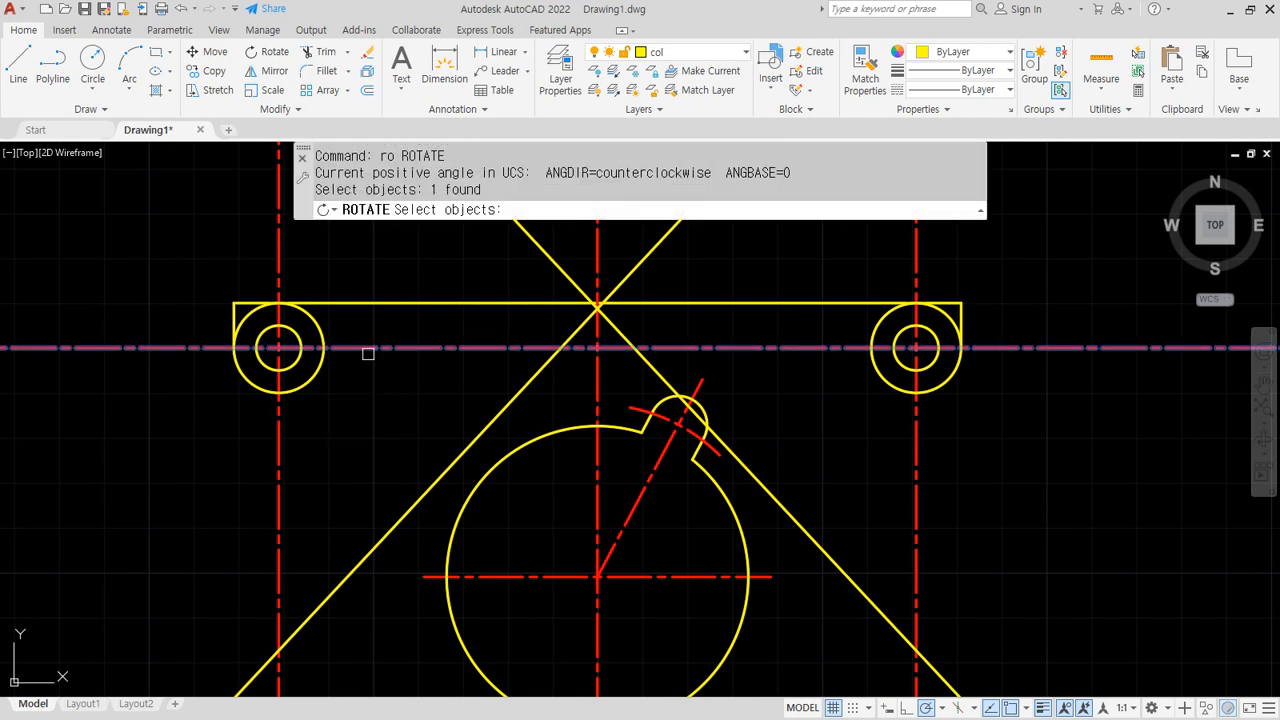
{"action": "key", "text": "Escape"}
Offset the two upper radius 10 circles outward by 5
{"action": "type", "text": "o"}
{"action": "key", "text": "Return"}
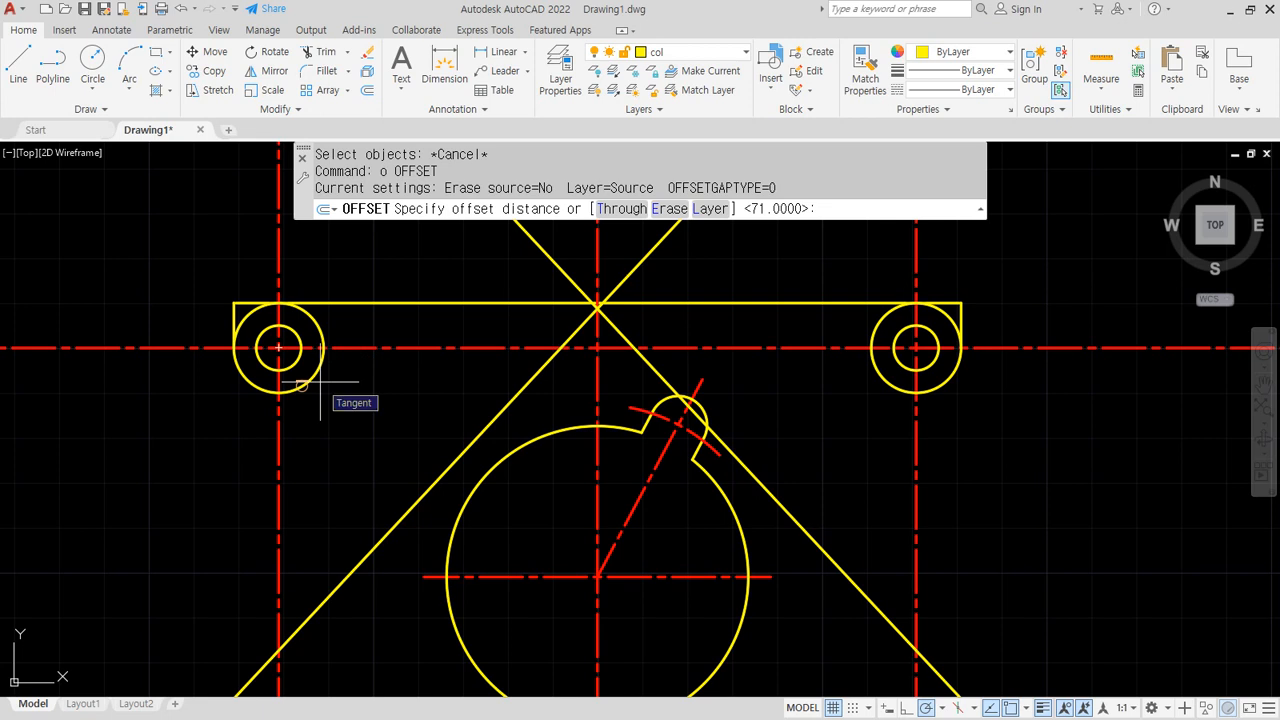
{"action": "type", "text": "5"}
{"action": "key", "text": "Return"}
{"action": "left_click", "coordinate": [314, 372]}
{"action": "left_click", "coordinate": [328, 388]}
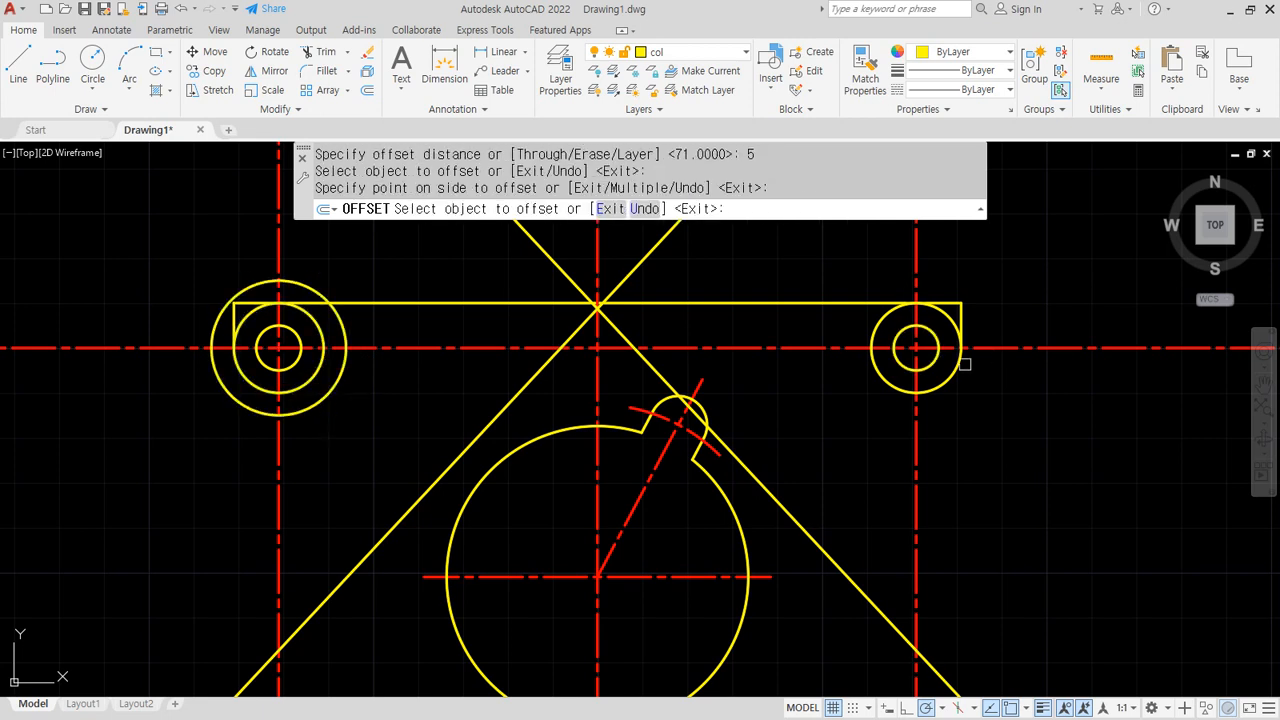
{"action": "left_click", "coordinate": [889, 380]}
{"action": "left_click", "coordinate": [843, 415]}
{"action": "key", "text": "Return"}
Trim the outer ends of the horizontal centre line and the upper ends of both side vertical centre lines at the offset circles
{"action": "type", "text": "tr"}
{"action": "key", "text": "Return"}
{"action": "left_click", "coordinate": [864, 391]}
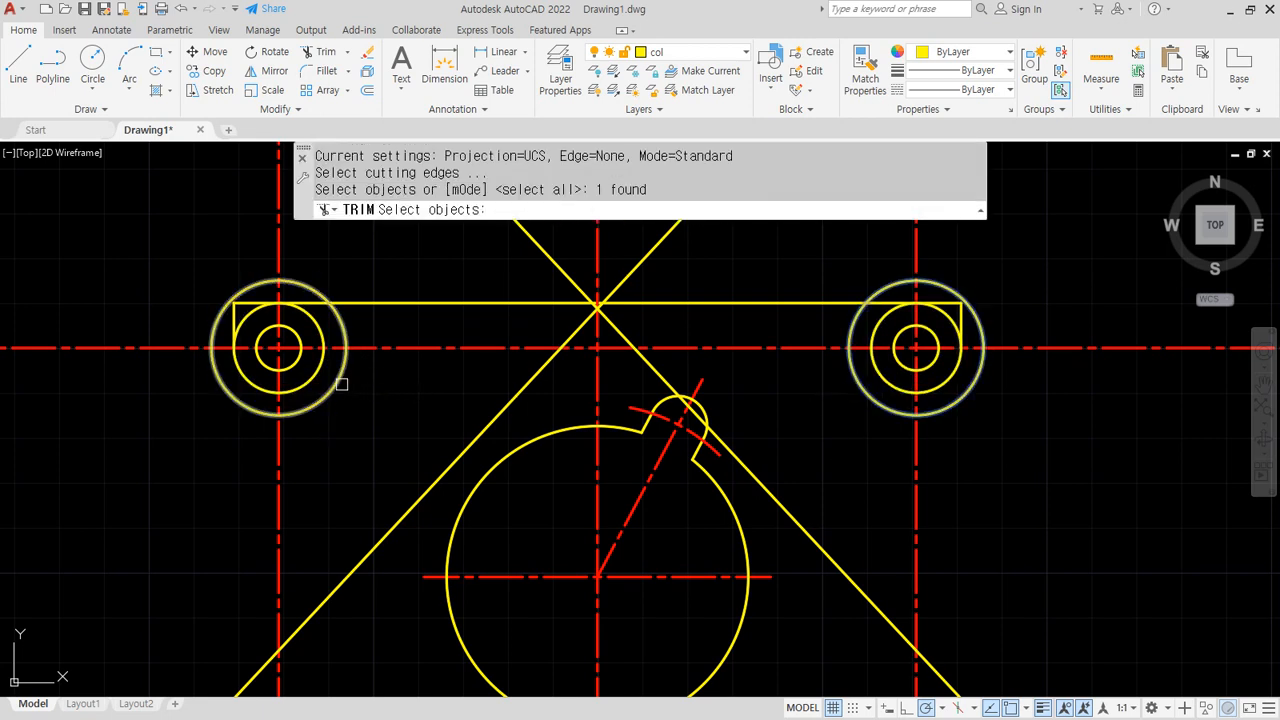
{"action": "left_click", "coordinate": [341, 384]}
{"action": "key", "text": "Return"}
{"action": "left_click", "coordinate": [160, 348]}
{"action": "left_click", "coordinate": [279, 254]}
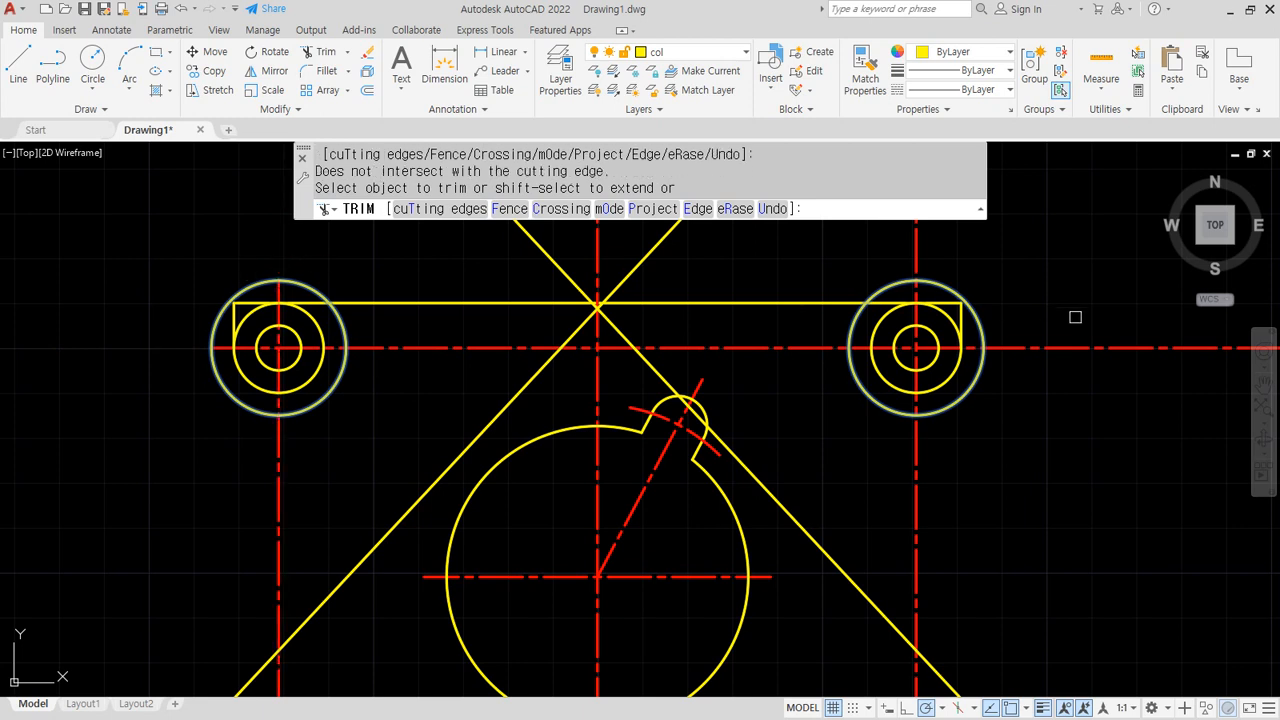
{"action": "left_click", "coordinate": [1059, 346]}
{"action": "left_click", "coordinate": [890, 252]}
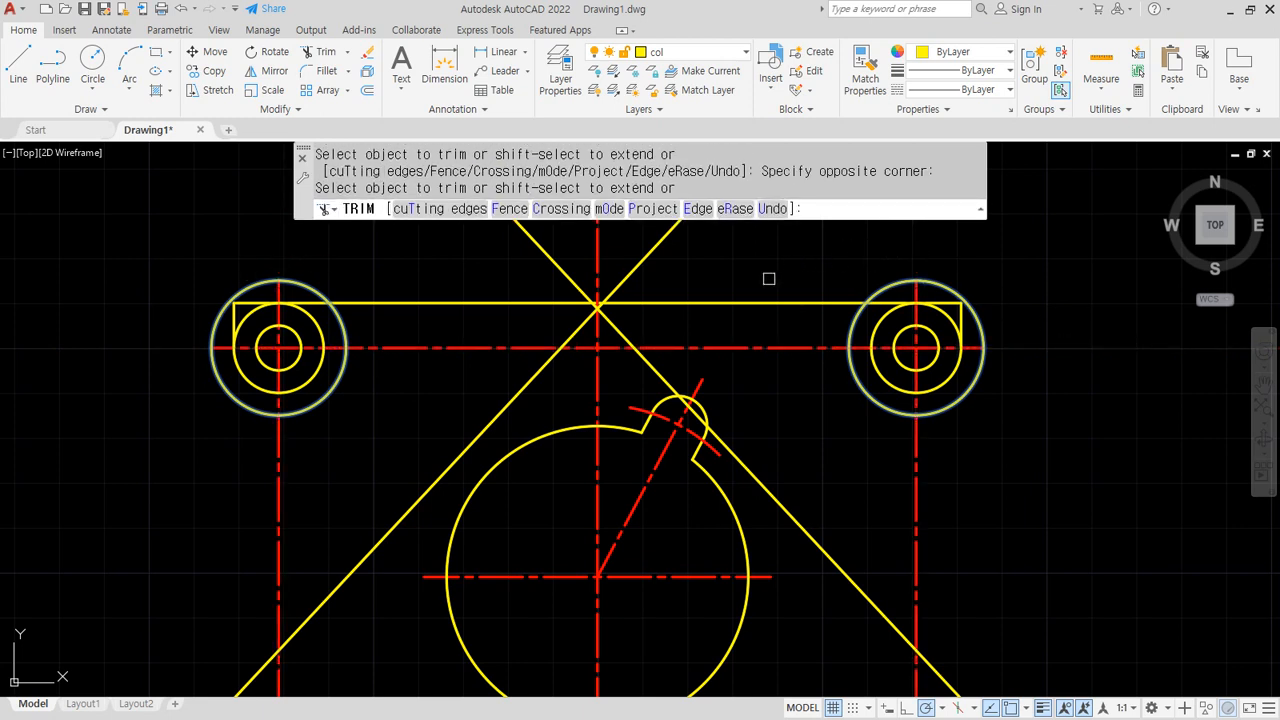
{"action": "key", "text": "Return"}
Offset the top horizontal outline upward by 5
{"action": "type", "text": "o"}
{"action": "key", "text": "Return"}
{"action": "type", "text": "5"}
{"action": "key", "text": "Return"}
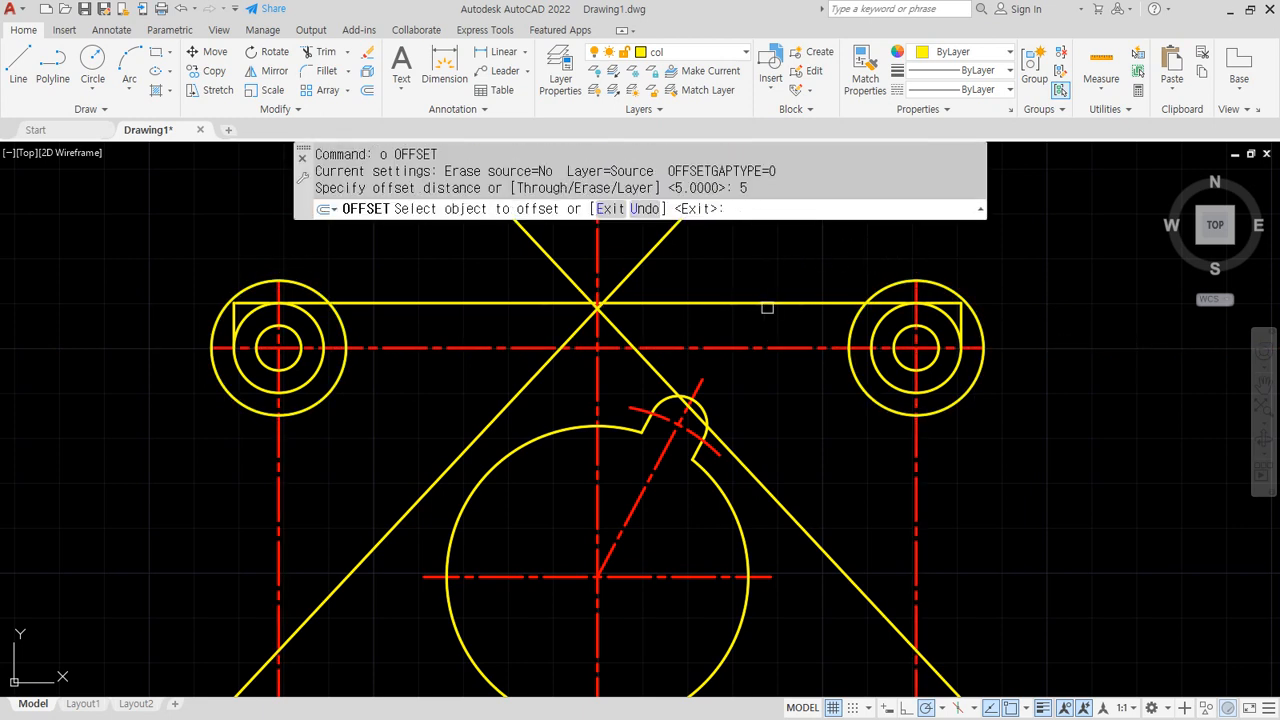
{"action": "left_click", "coordinate": [763, 302]}
{"action": "left_click", "coordinate": [734, 272]}
{"action": "type", "text": "t"}
{"action": "key", "text": "space"}
{"action": "left_click", "coordinate": [733, 278]}
{"action": "key", "text": "space"}
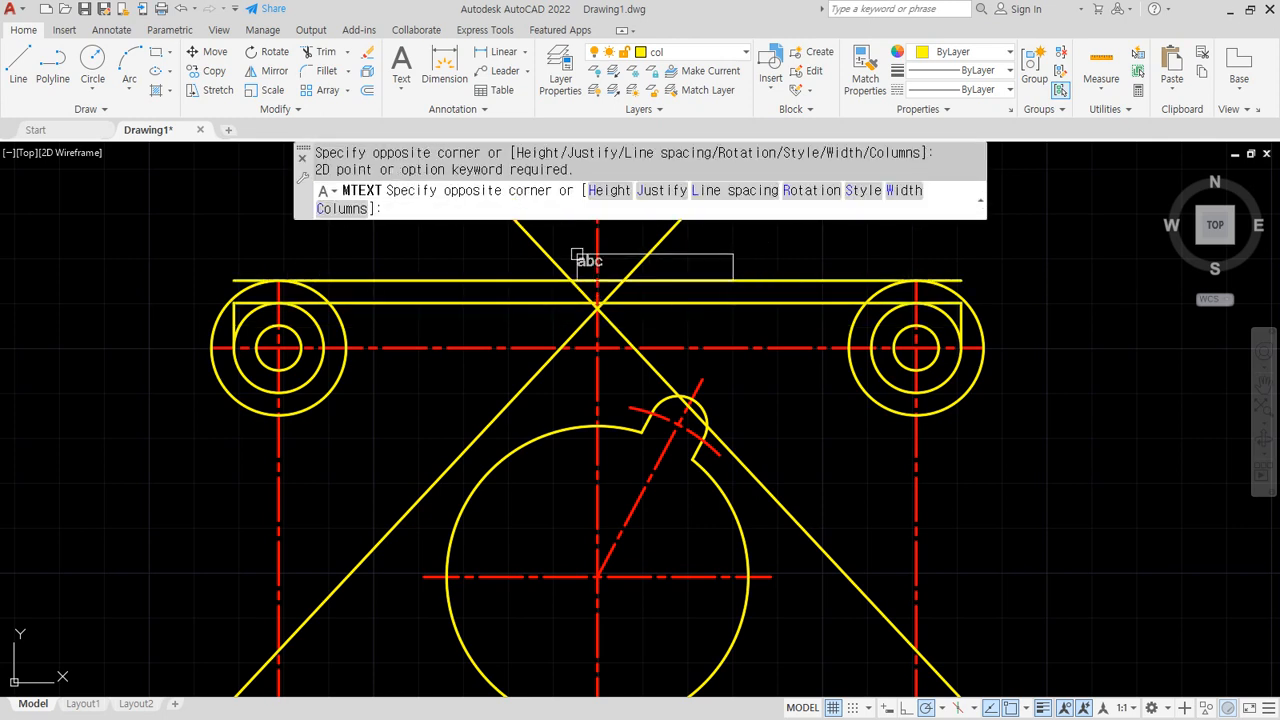
{"action": "key", "text": "Escape"}
{"action": "key", "text": "Escape"}
Trim the middle vertical centre line above the offset horizontal line and erase that helper line
{"action": "type", "text": "tr"}
{"action": "key", "text": "space"}
{"action": "left_click", "coordinate": [677, 284]}
{"action": "key", "text": "space"}
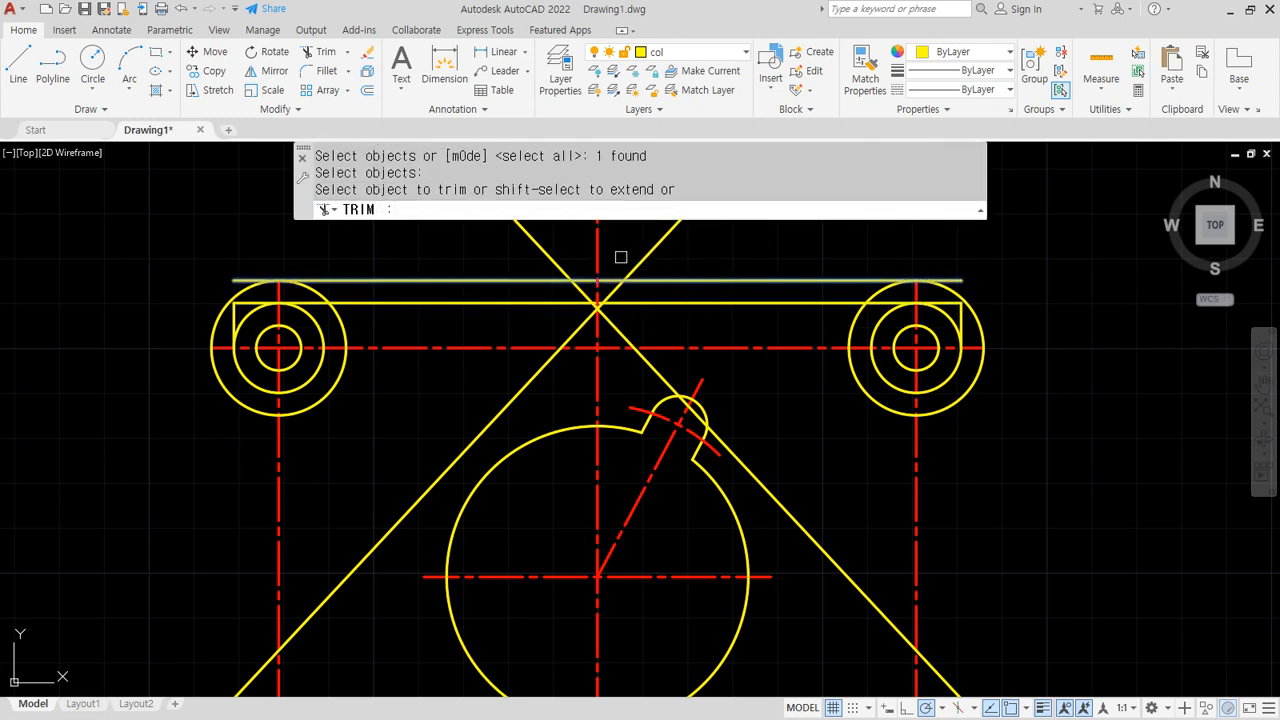
{"action": "left_click", "coordinate": [599, 249]}
{"action": "key", "text": "space"}
{"action": "left_click", "coordinate": [675, 282]}
{"action": "type", "text": "e"}
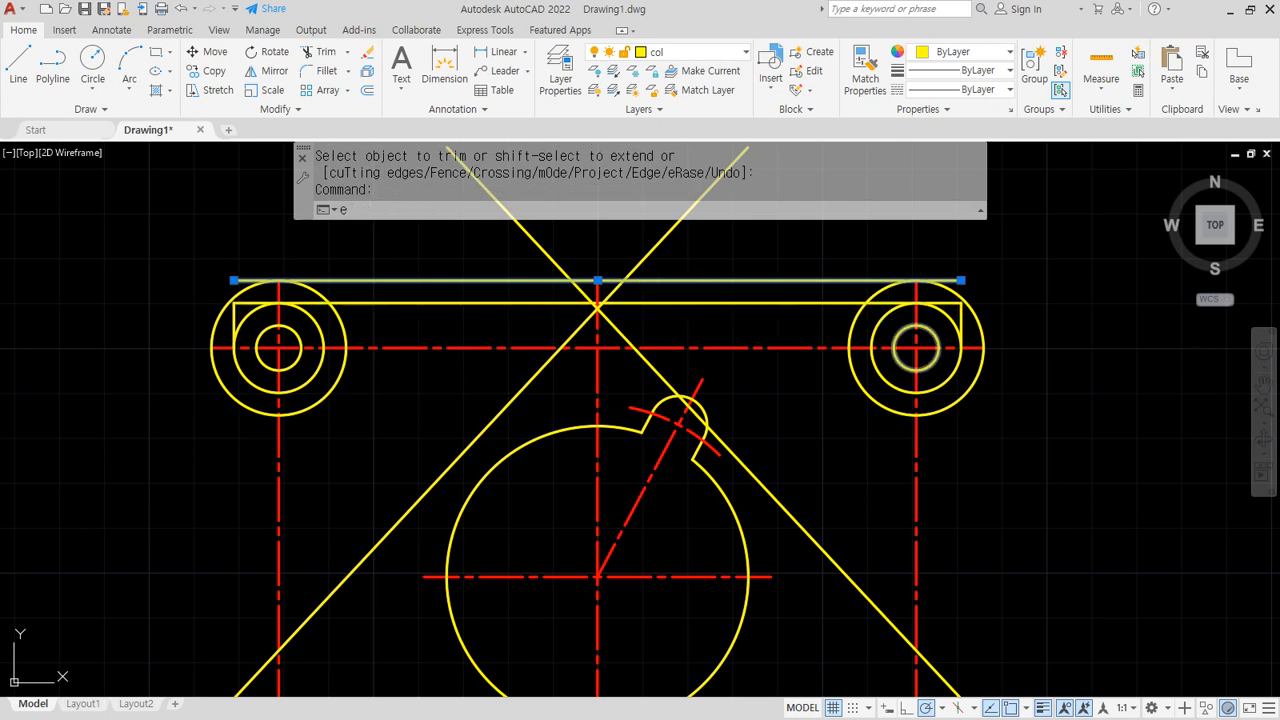
{"action": "key", "text": "space"}
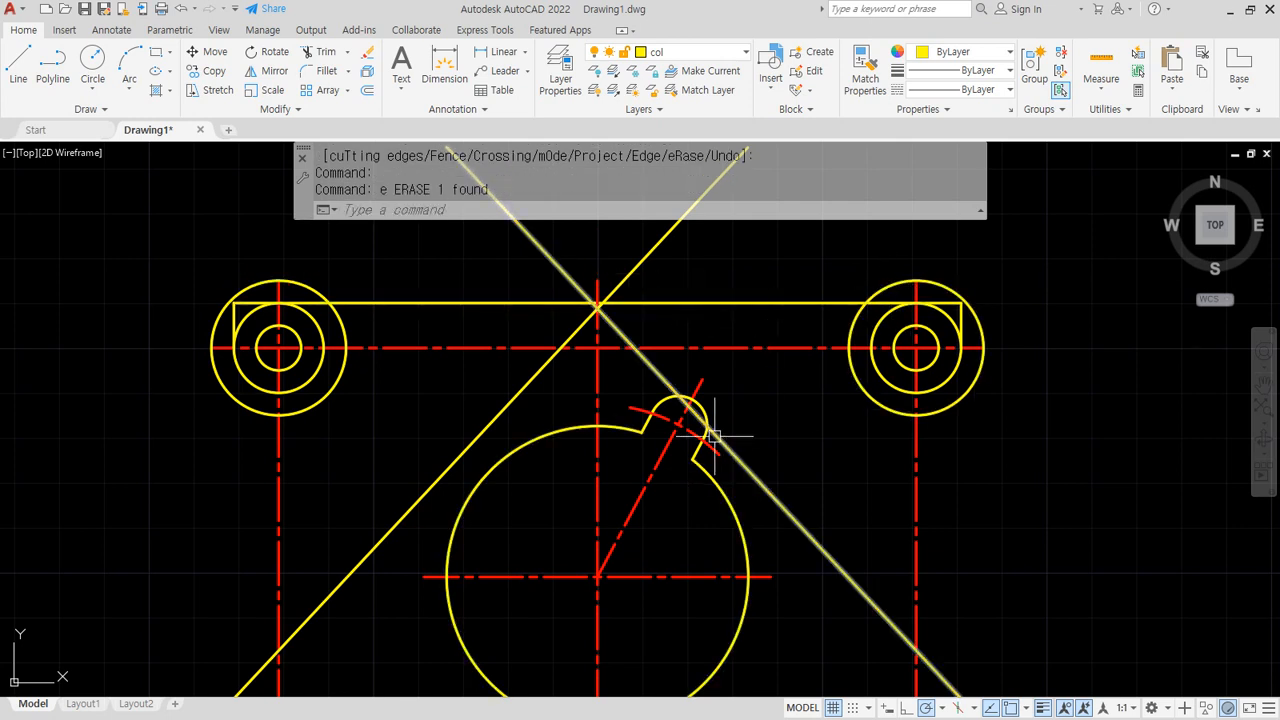
Rotate a copy of the upper horizontal centre line by -10 degrees about the centre of the upper-left hole
{"action": "type", "text": "ro"}
{"action": "key", "text": "space"}
{"action": "left_click", "coordinate": [465, 347]}
{"action": "key", "text": "space"}
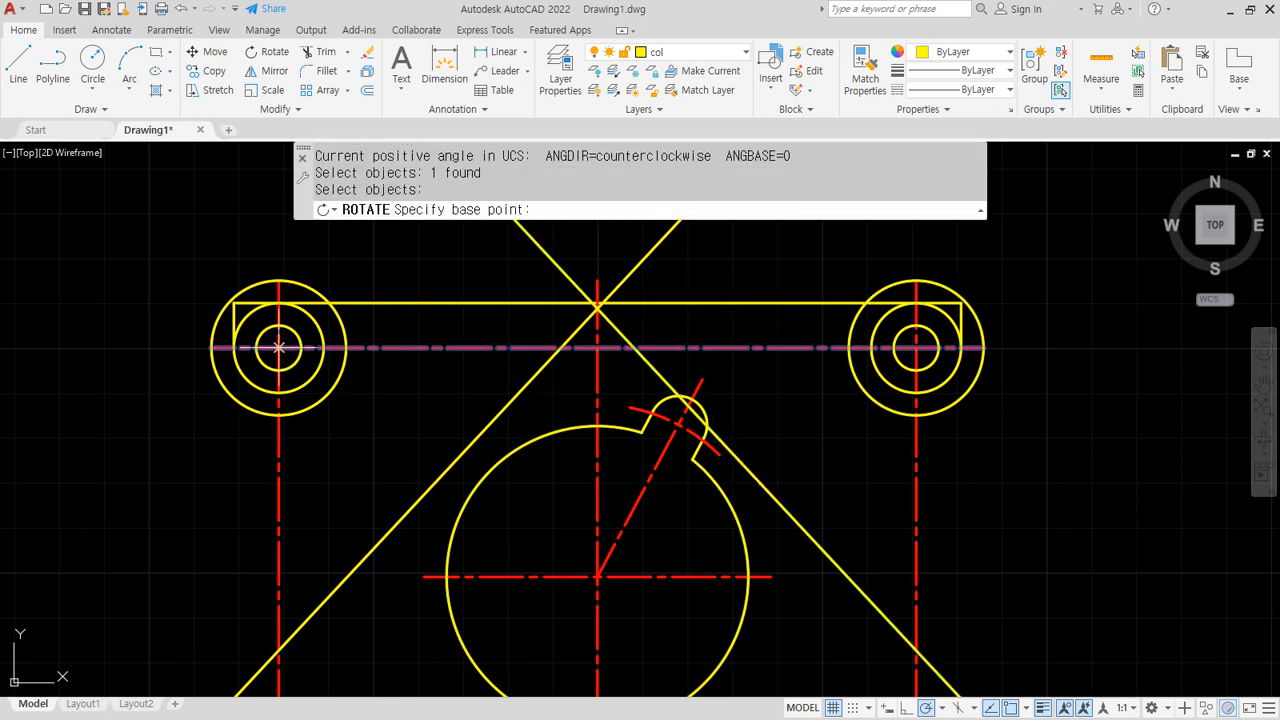
{"action": "left_click", "coordinate": [278, 347]}
{"action": "type", "text": "c"}
{"action": "key", "text": "space"}
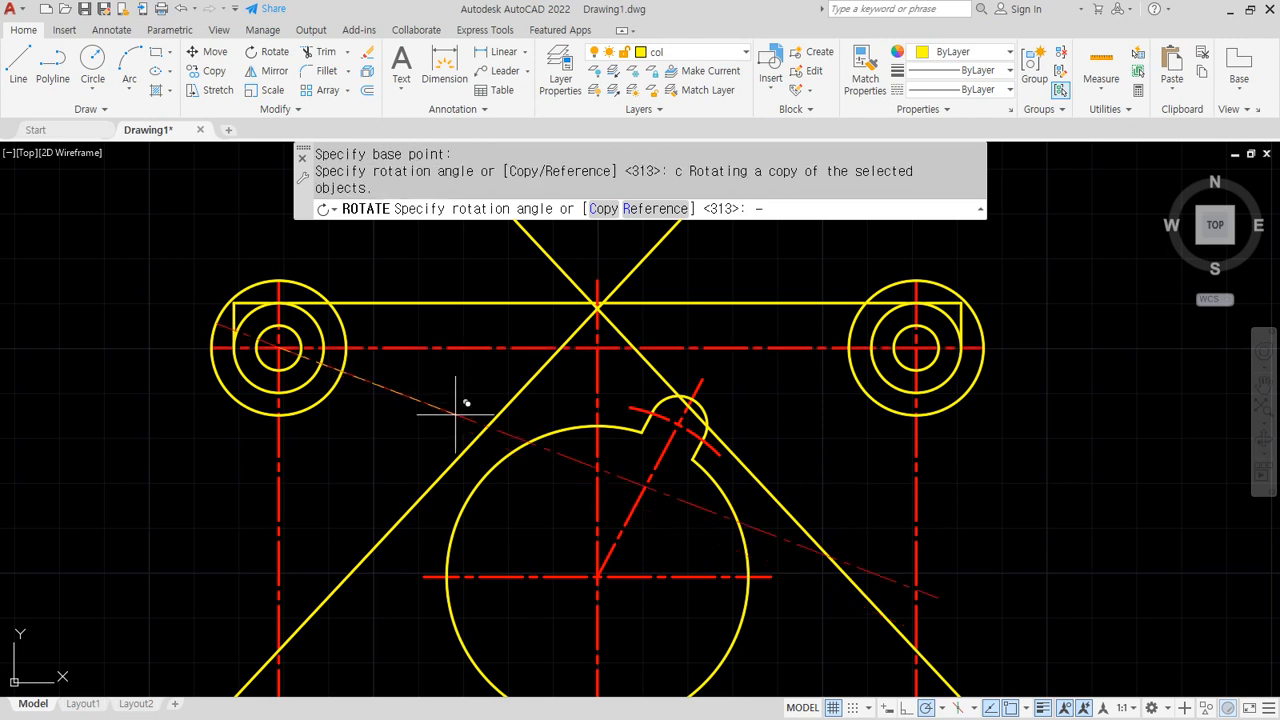
{"action": "key", "text": "Return"}
Offset the rotated centre line copy downward by 10, tangent to the upper-left radius 10 circle
{"action": "type", "text": "o"}
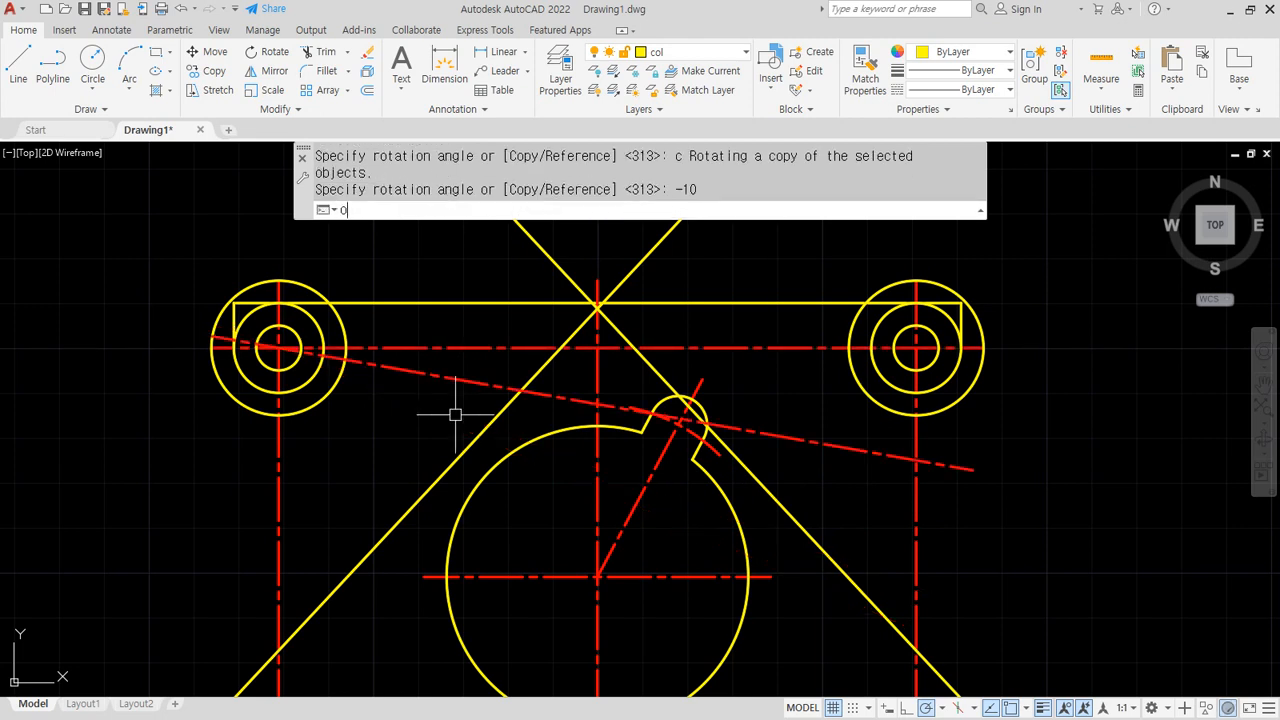
{"action": "key", "text": "Return"}
{"action": "type", "text": "10"}
{"action": "key", "text": "Return"}
{"action": "left_click", "coordinate": [447, 377]}
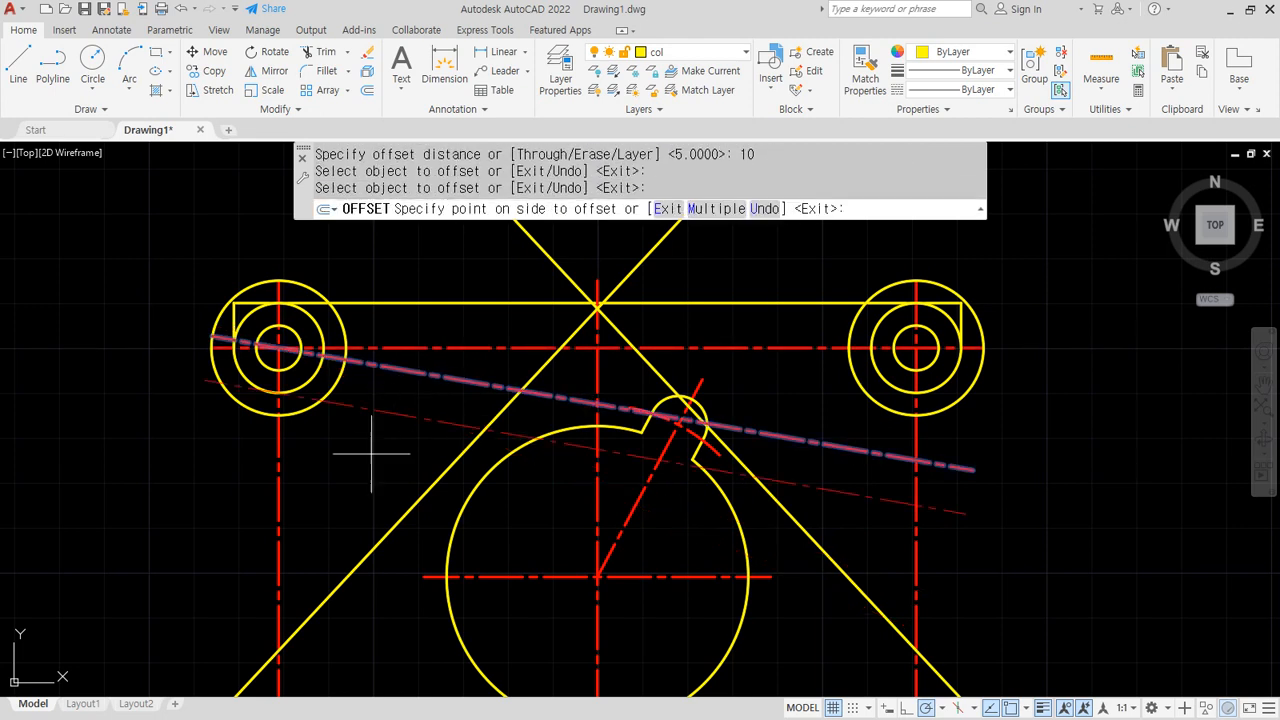
{"action": "left_click", "coordinate": [371, 453]}
{"action": "key", "text": "Return"}
Match the offset sloping line to the yellow diagonal outline's properties and erase the centre line copy rotated about the upper-left hole
{"action": "type", "text": "ma"}
{"action": "key", "text": "Return"}
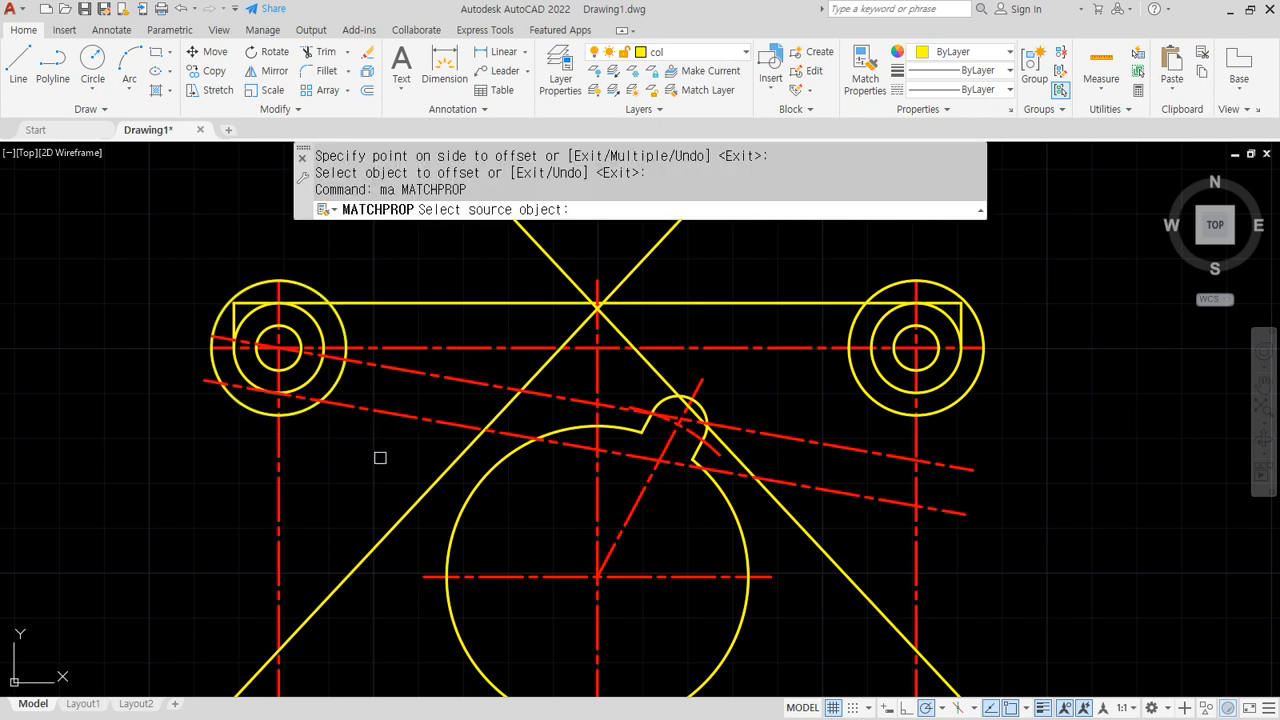
{"action": "left_click", "coordinate": [414, 491]}
{"action": "left_click", "coordinate": [421, 418]}
{"action": "key", "text": "Return"}
{"action": "left_click", "coordinate": [443, 376]}
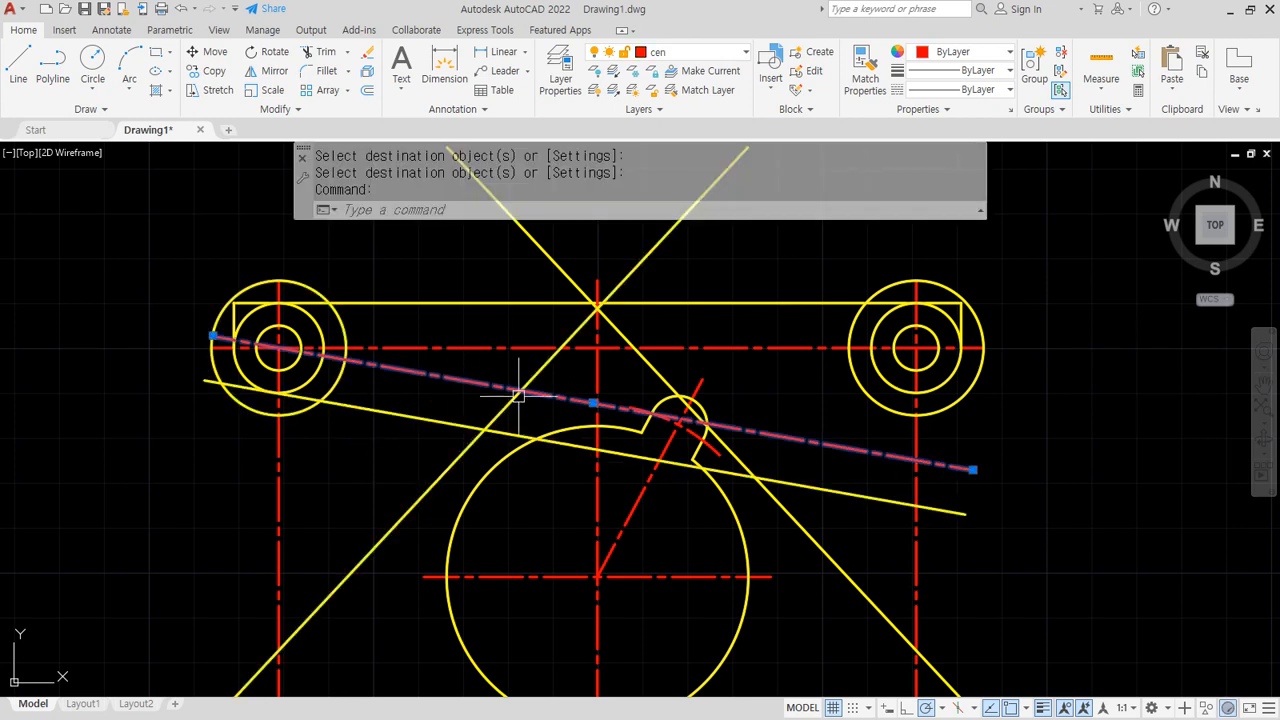
{"action": "type", "text": "e"}
{"action": "key", "text": "Return"}
Rotate a copy of the upper horizontal centre line by 10 degrees about the centre of the upper-right hole
{"action": "type", "text": "ro"}
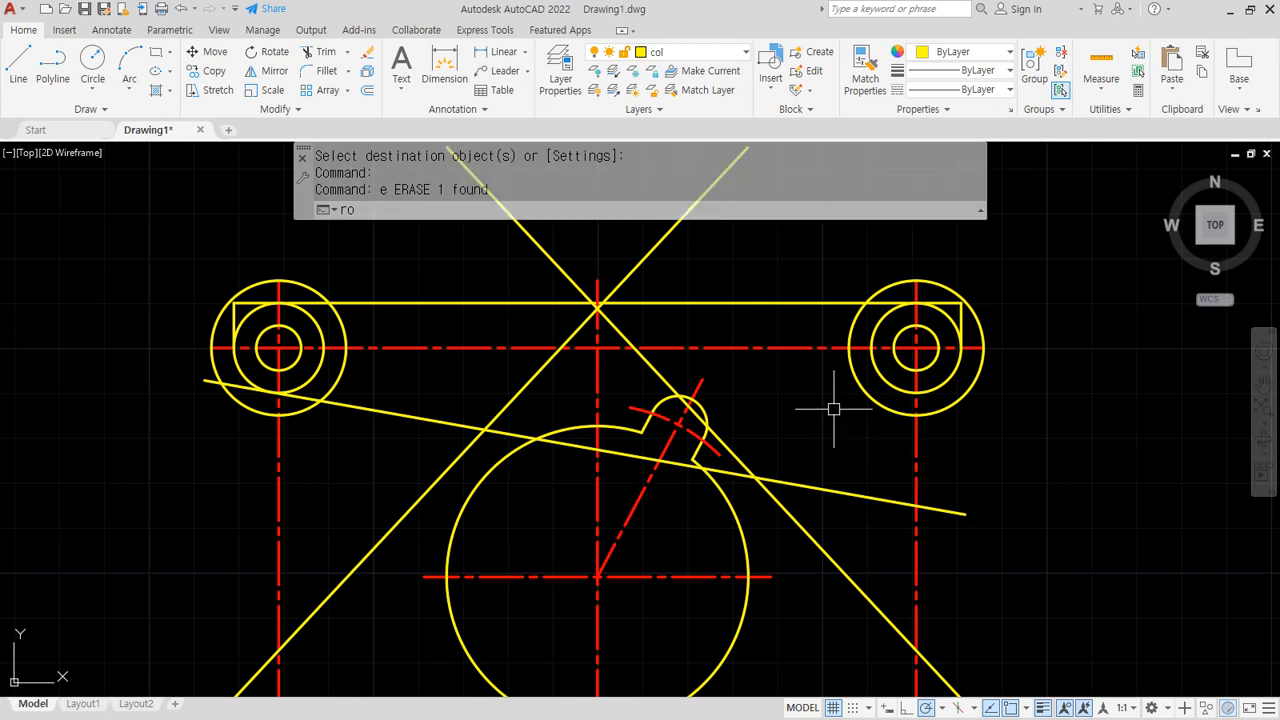
{"action": "key", "text": "Return"}
{"action": "left_click", "coordinate": [776, 348]}
{"action": "key", "text": "Return"}
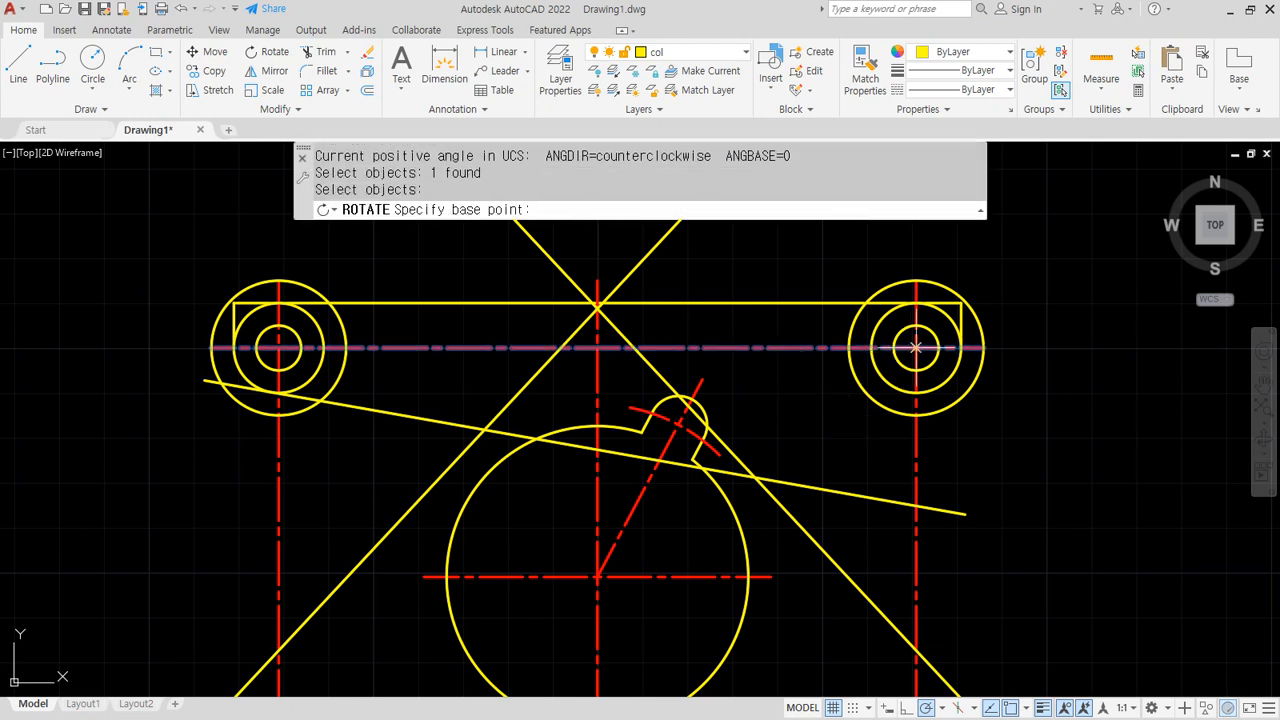
{"action": "left_click", "coordinate": [915, 347]}
{"action": "type", "text": "c"}
{"action": "key", "text": "Return"}
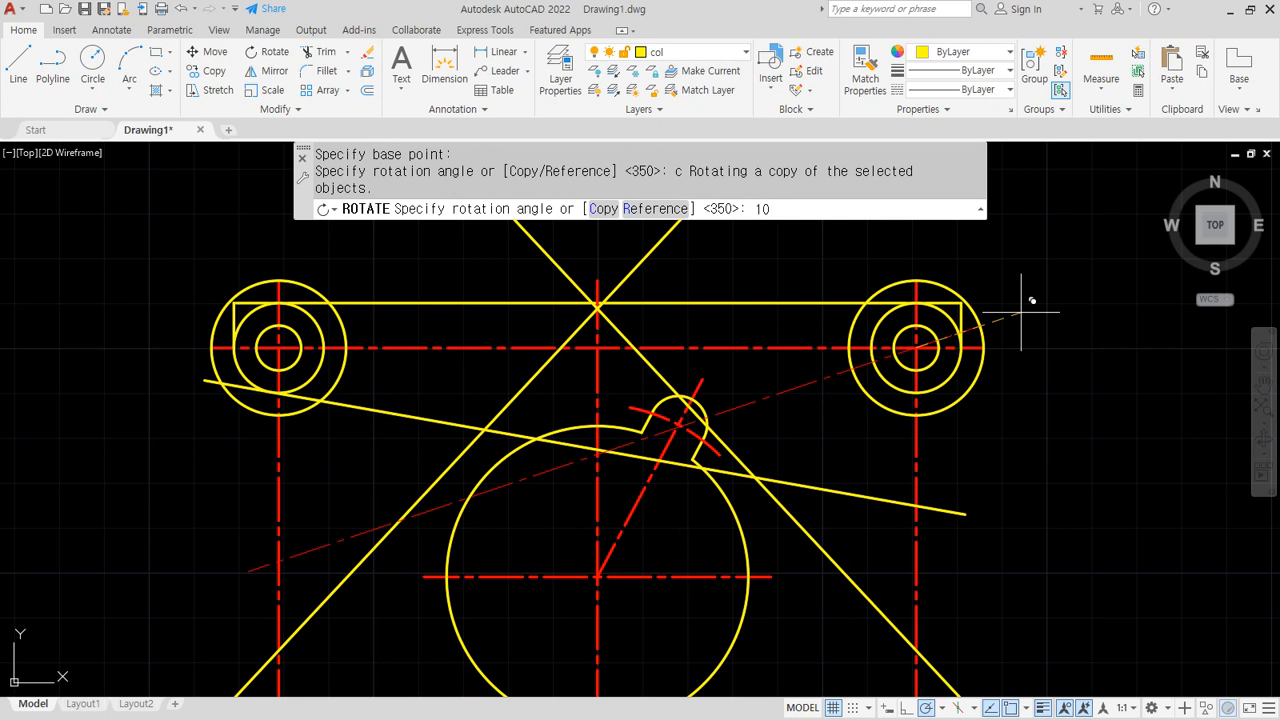
{"action": "key", "text": "Return"}
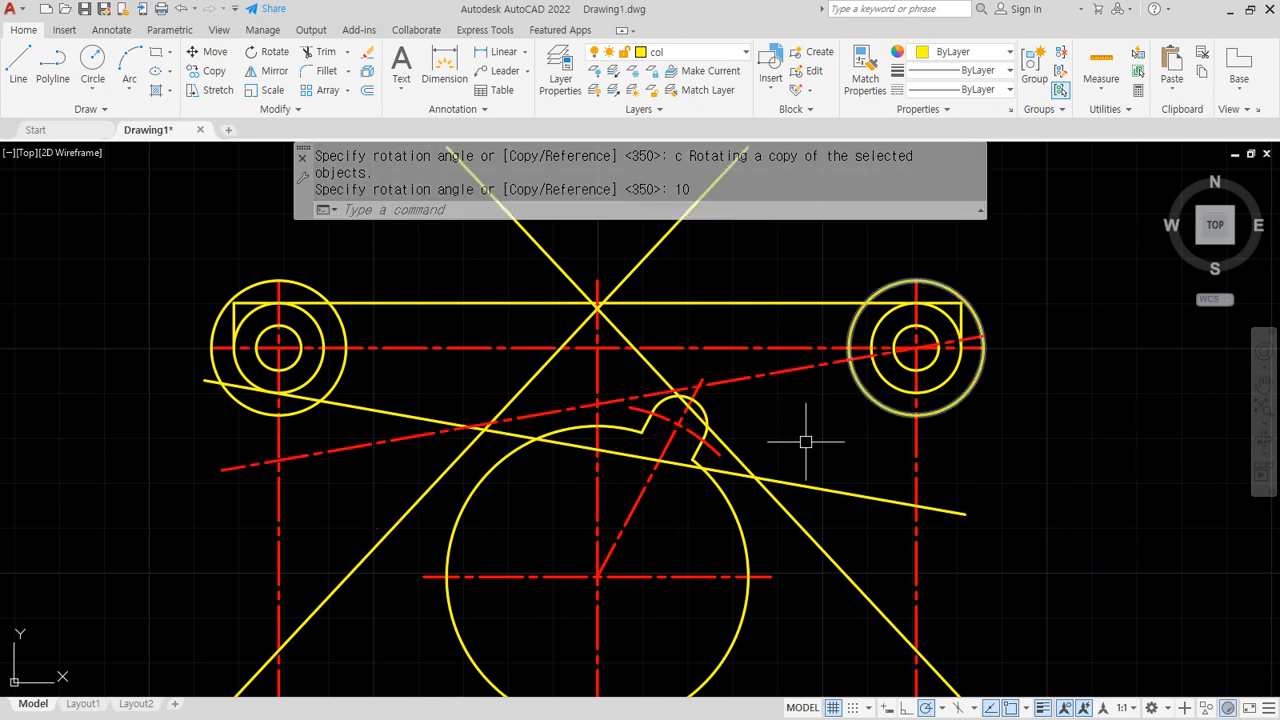
Offset the 10-degree centre line copy downward by 10, tangent to the upper-right radius 10 circle
{"action": "type", "text": "o"}
{"action": "key", "text": "Return"}
{"action": "type", "text": "1"}
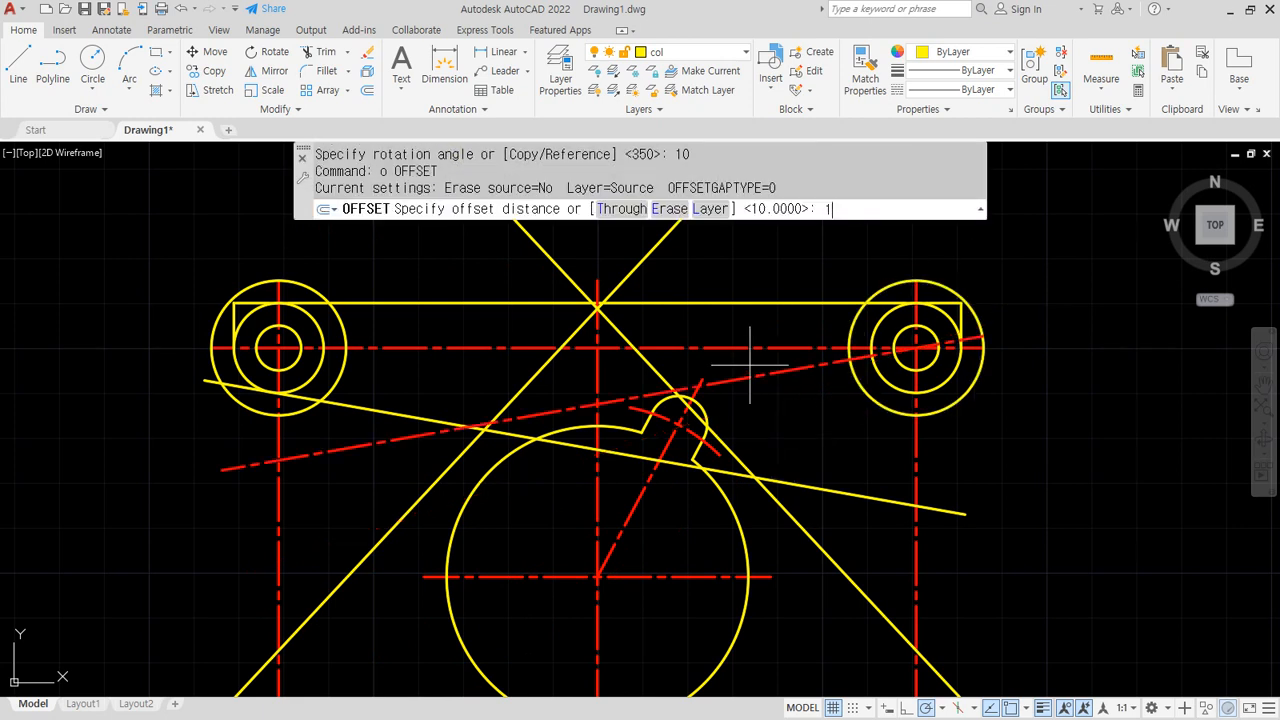
{"action": "type", "text": "0"}
{"action": "key", "text": "Return"}
{"action": "left_click", "coordinate": [768, 371]}
{"action": "left_click", "coordinate": [1000, 443]}
{"action": "key", "text": "Return"}
Erase the centre line copy rotated about the upper-right hole and match its offset line to the other yellow sloping line's properties
{"action": "left_click", "coordinate": [800, 369]}
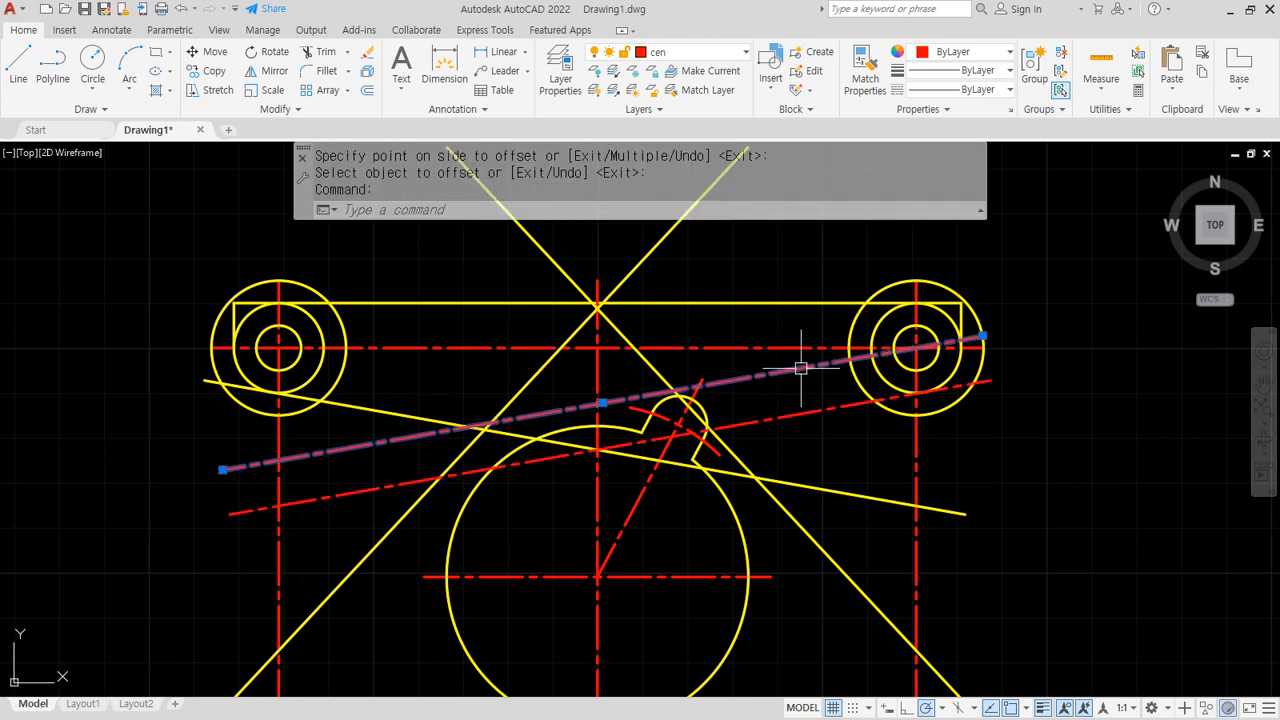
{"action": "type", "text": "e"}
{"action": "key", "text": "Return"}
{"action": "type", "text": "ma"}
{"action": "key", "text": "Return"}
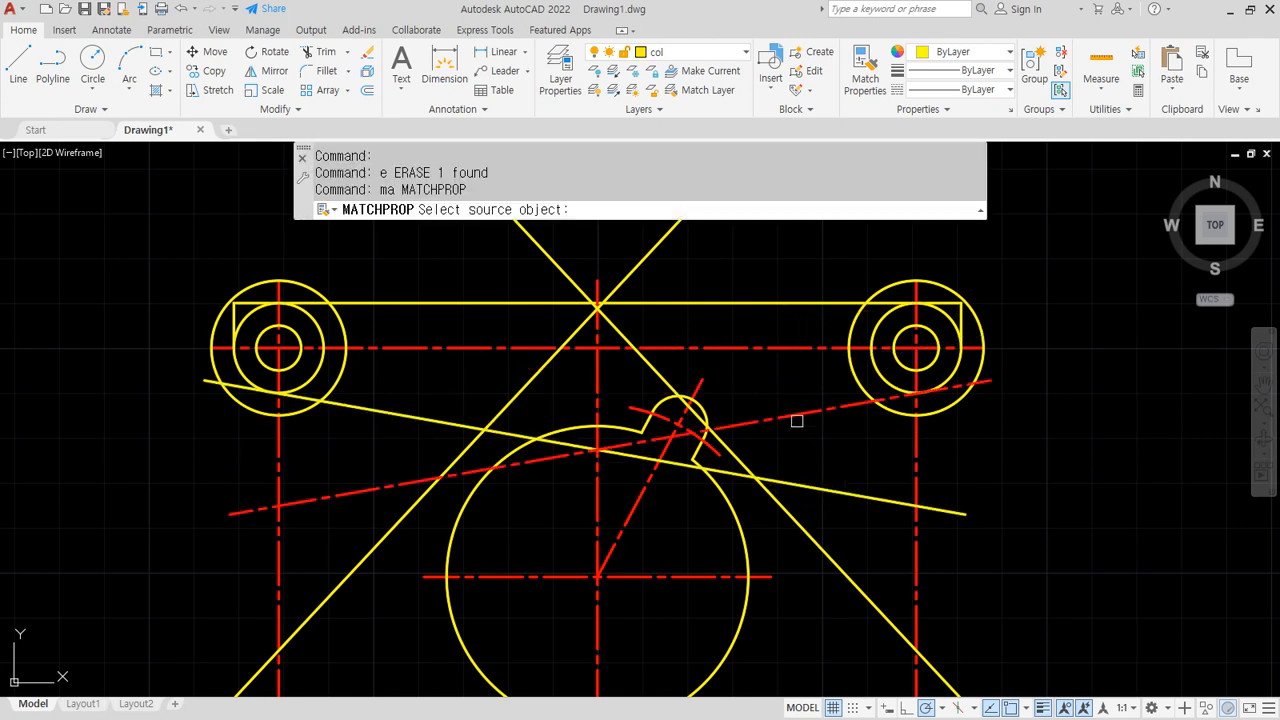
{"action": "left_click", "coordinate": [798, 483]}
{"action": "left_click", "coordinate": [808, 411]}
{"action": "key", "text": "Return"}
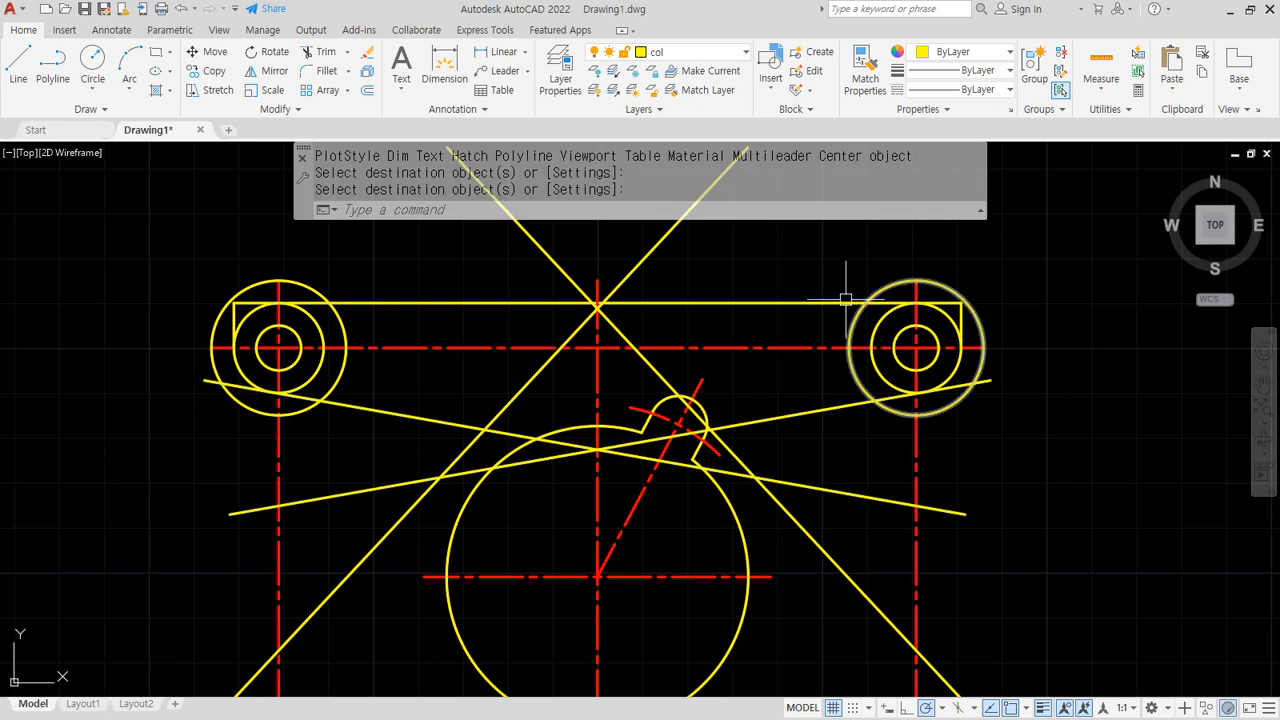
Trim the horizontal centre line between the two outermost upper circles
{"action": "type", "text": "tr"}
{"action": "key", "text": "Return"}
{"action": "left_click", "coordinate": [346, 332]}
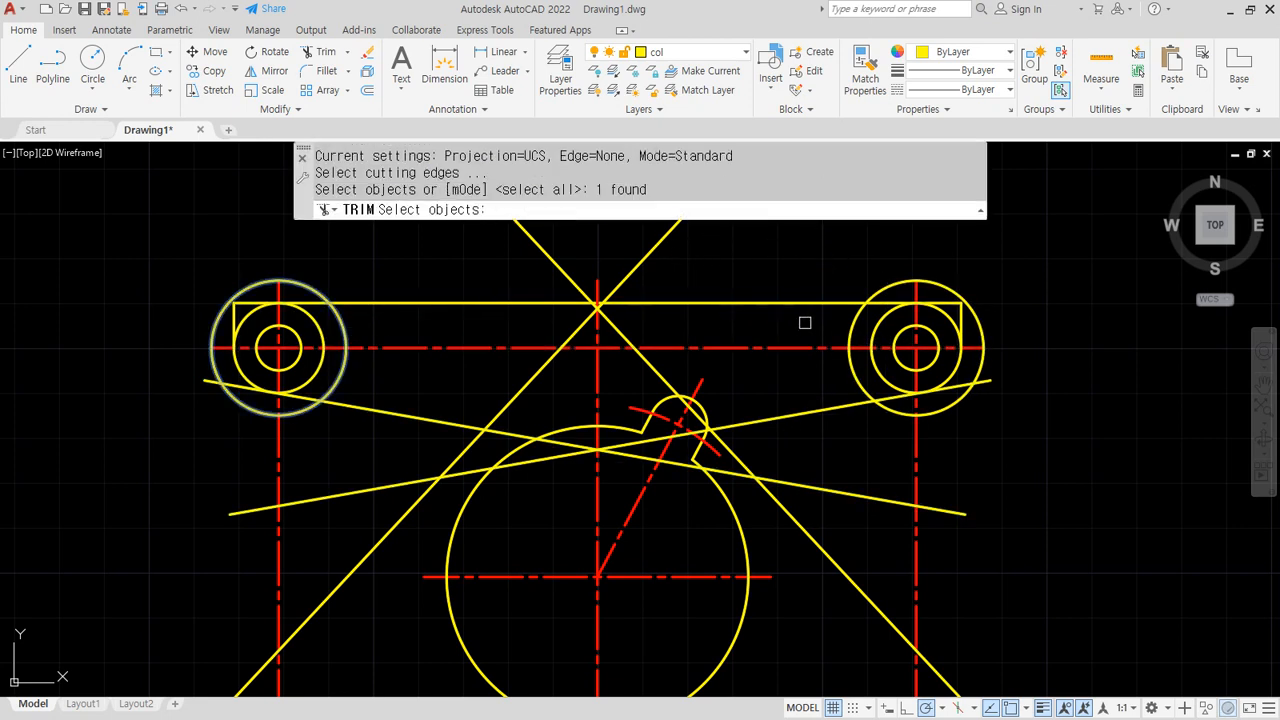
{"action": "left_click", "coordinate": [849, 323]}
{"action": "key", "text": "Return"}
{"action": "key", "text": "Return"}
{"action": "left_click", "coordinate": [853, 326]}
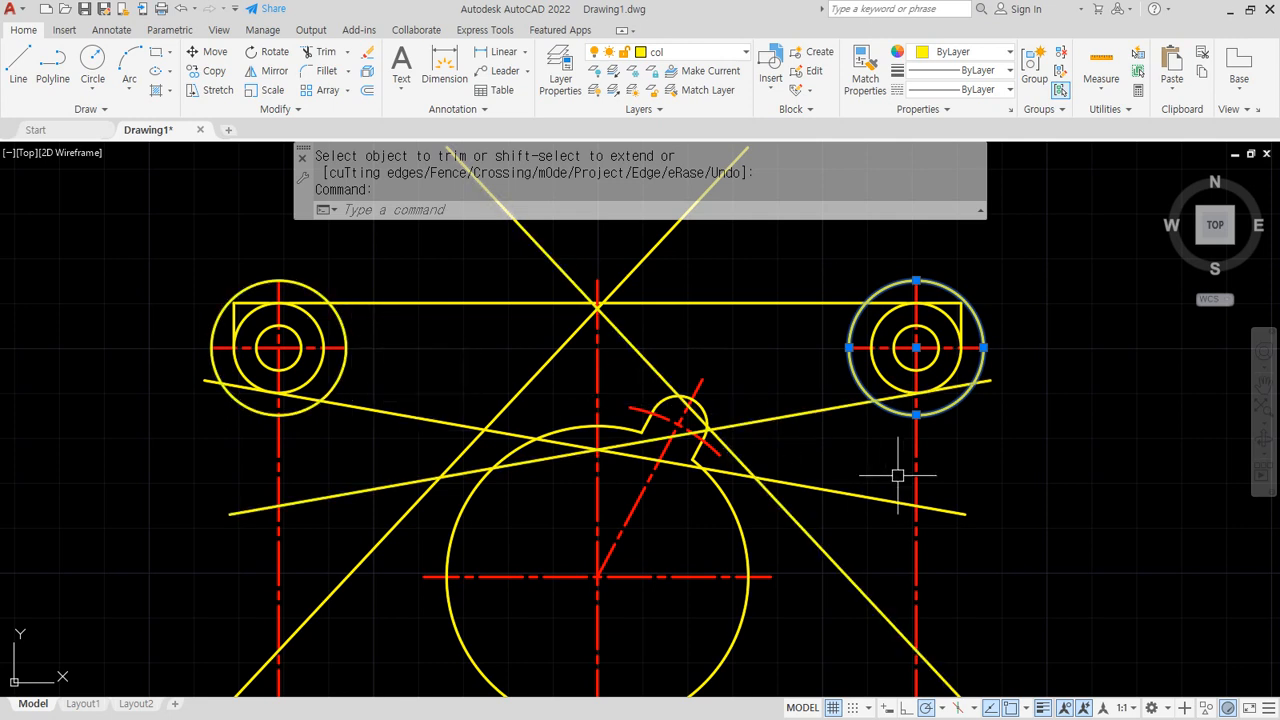
{"action": "key", "text": "Escape"}
Trim the two side vertical centre lines below the outermost upper circles
{"action": "type", "text": "tr"}
{"action": "key", "text": "Return"}
{"action": "left_click", "coordinate": [857, 380]}
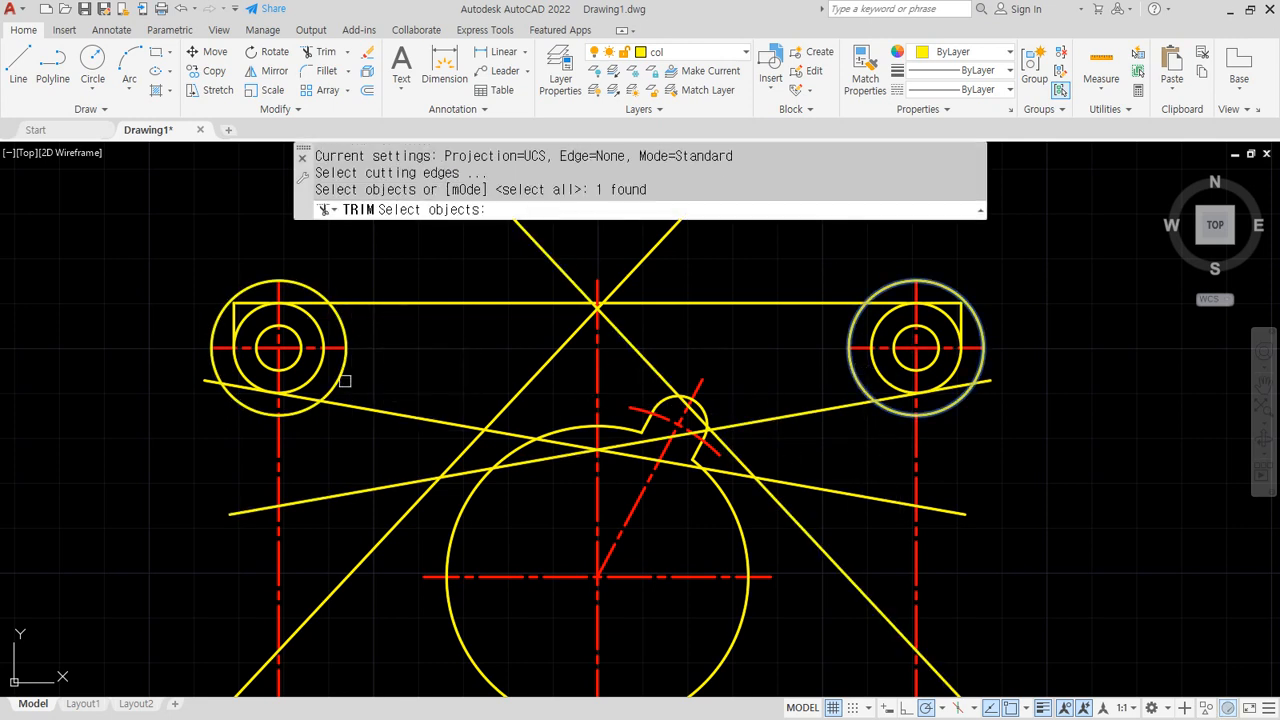
{"action": "left_click", "coordinate": [333, 390]}
{"action": "key", "text": "Return"}
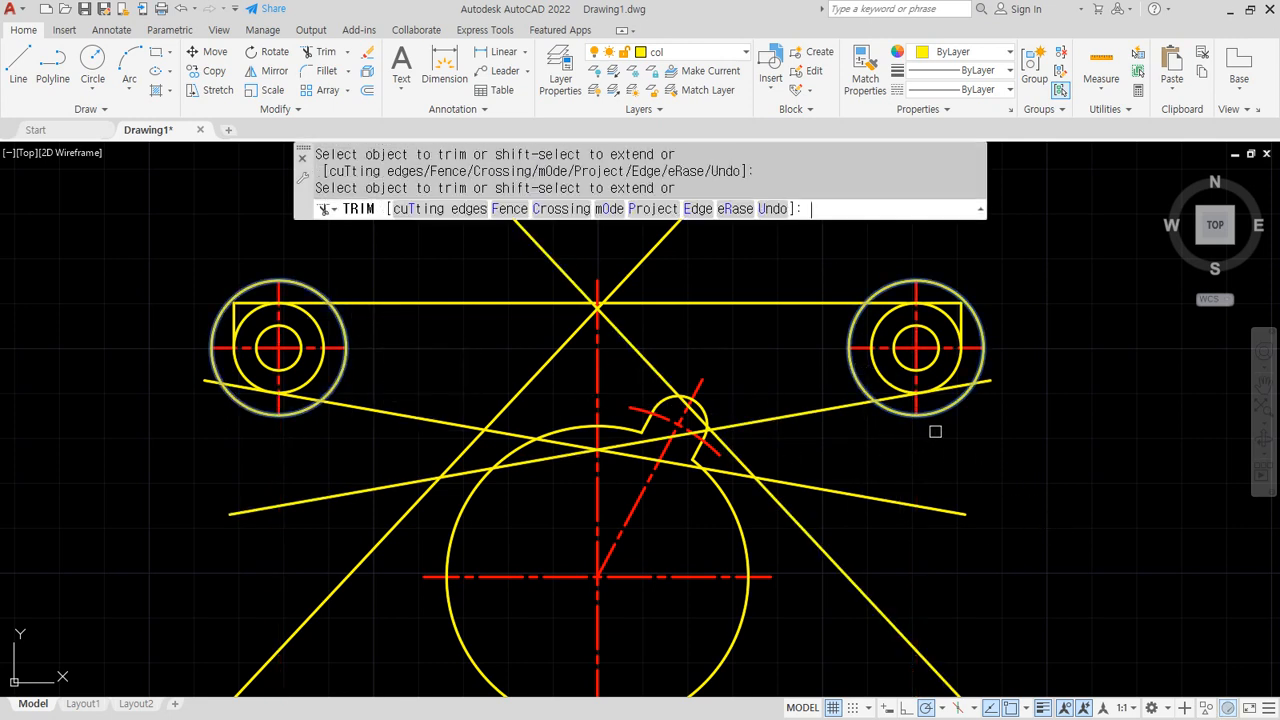
{"action": "key", "text": "Return"}
Erase the two outermost helper circles around the upper holes
{"action": "left_click", "coordinate": [939, 412]}
{"action": "left_click", "coordinate": [341, 376]}
{"action": "key", "text": "Delete"}
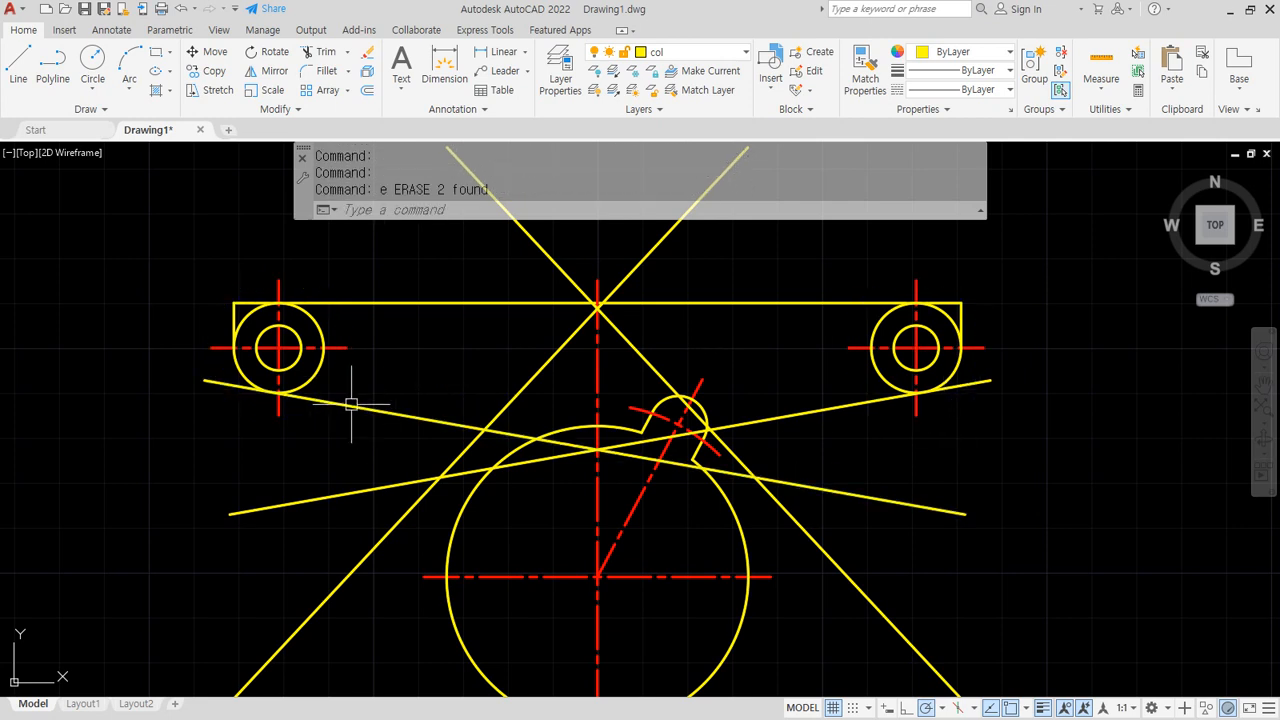
Trim the lower inner arcs of the larger circles around both upper holes
{"action": "type", "text": "tr"}
{"action": "key", "text": "Return"}
{"action": "key", "text": "Return"}
{"action": "left_click", "coordinate": [320, 360]}
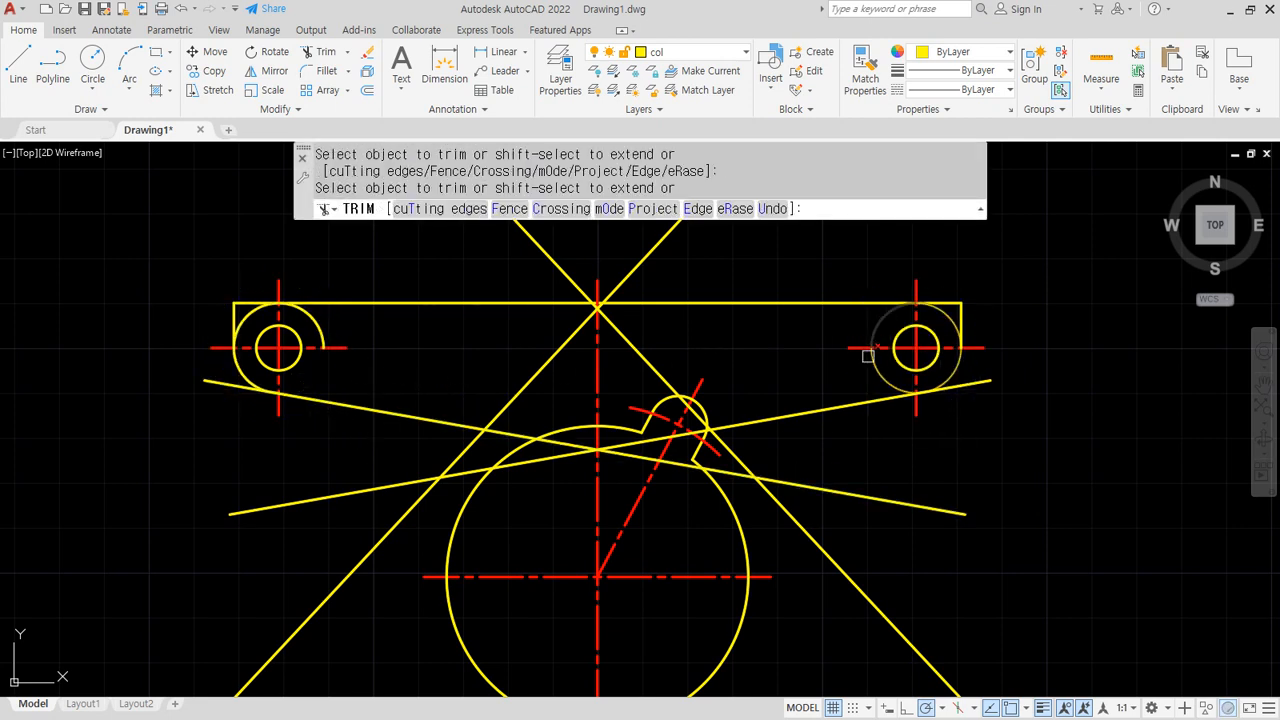
{"action": "left_click", "coordinate": [870, 357]}
{"action": "key", "text": "Return"}
Join the right mounting arm's sloping line, corner arc and vertical edge using Fillet with the current zero radius
{"action": "type", "text": "f"}
{"action": "key", "text": "Return"}
{"action": "left_click", "coordinate": [878, 400]}
{"action": "left_click", "coordinate": [950, 373]}
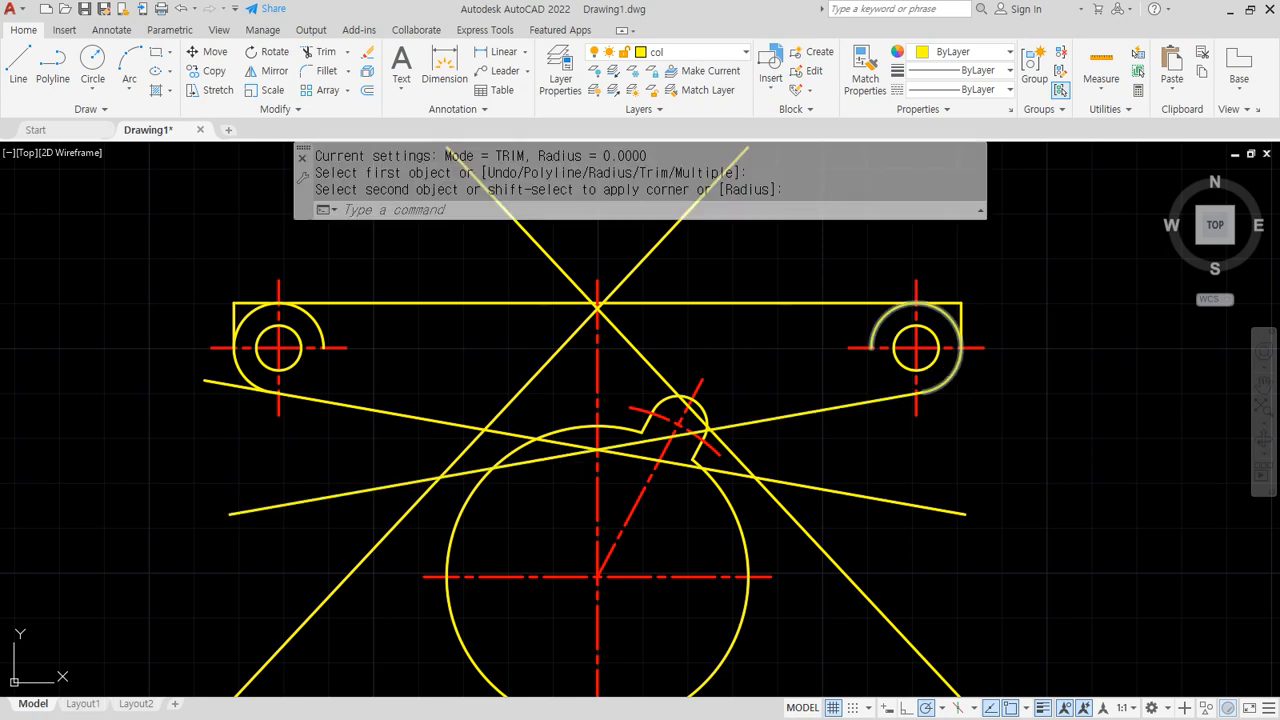
{"action": "key", "text": "Return"}
{"action": "left_click", "coordinate": [963, 355]}
{"action": "left_click", "coordinate": [965, 314]}
Fillet the left mounting arm's sloping line and vertical edge to its corner arc with zero radius
{"action": "key", "text": "Return"}
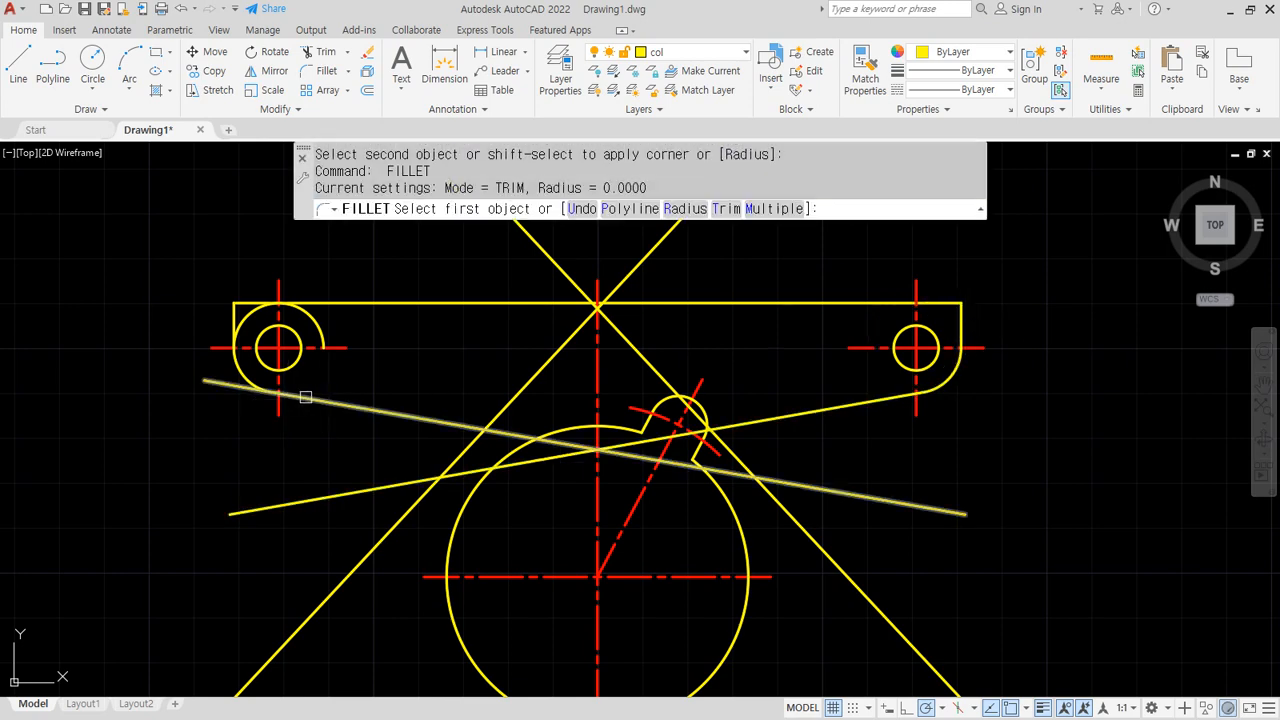
{"action": "left_click", "coordinate": [322, 395]}
{"action": "left_click", "coordinate": [234, 360]}
{"action": "key", "text": "Return"}
{"action": "left_click", "coordinate": [227, 317]}
{"action": "left_click", "coordinate": [228, 316]}
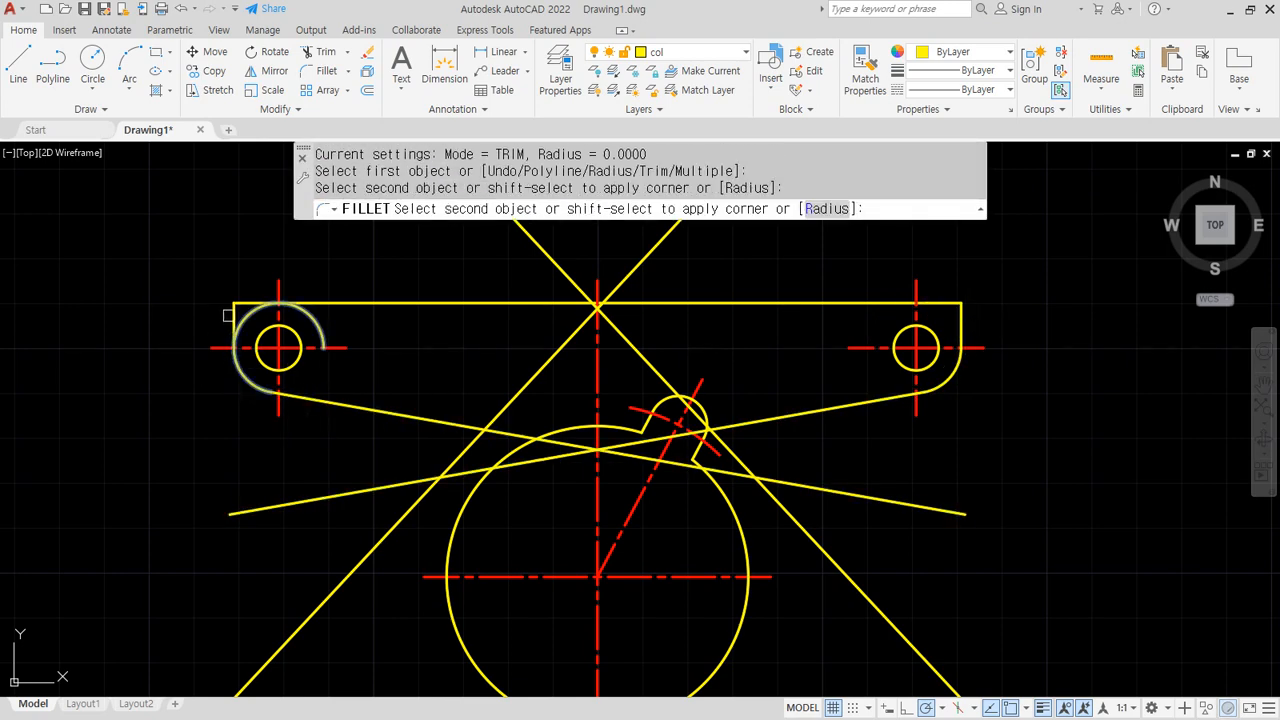
{"action": "left_click", "coordinate": [233, 318]}
Offset the bracket's main vertical centre line by 45 to both sides
{"action": "middle_click_drag", "start_coordinate": [386, 451], "coordinate": [370, 376]}
{"action": "type", "text": "o"}
{"action": "key", "text": "Return"}
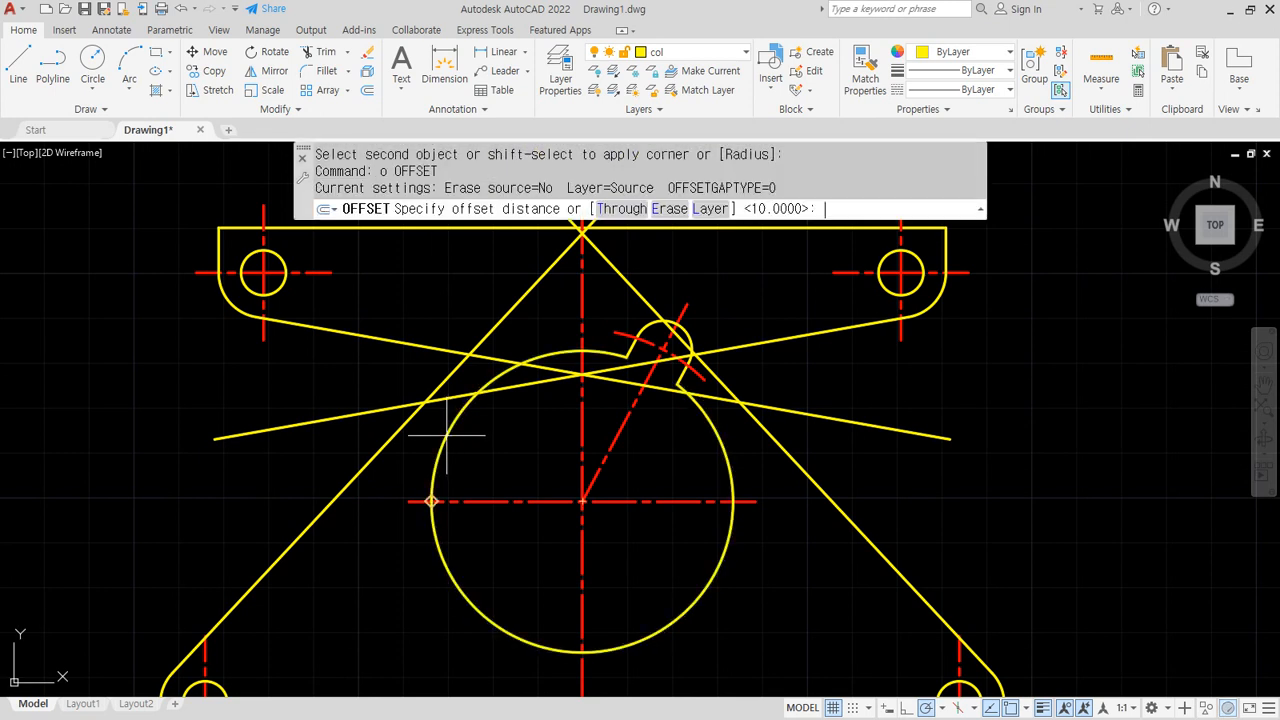
{"action": "type", "text": "45"}
{"action": "key", "text": "Return"}
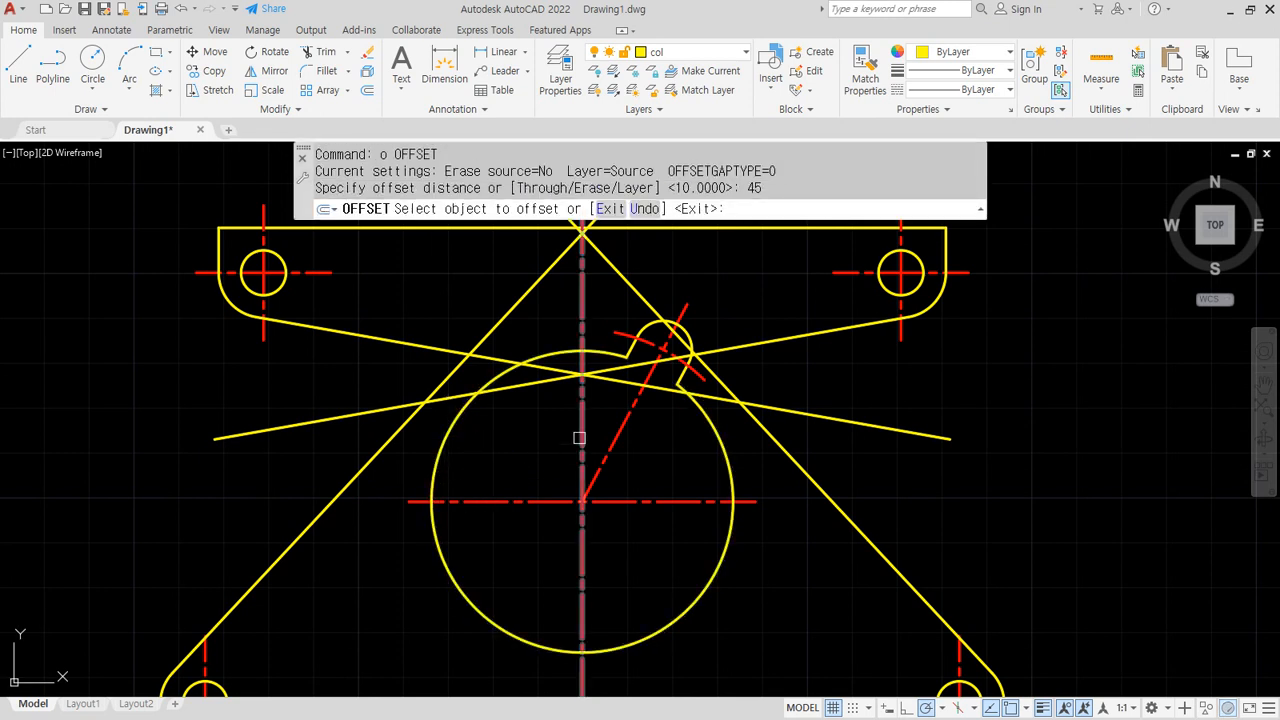
{"action": "left_click", "coordinate": [581, 438]}
{"action": "left_click", "coordinate": [567, 441]}
{"action": "left_click", "coordinate": [580, 438]}
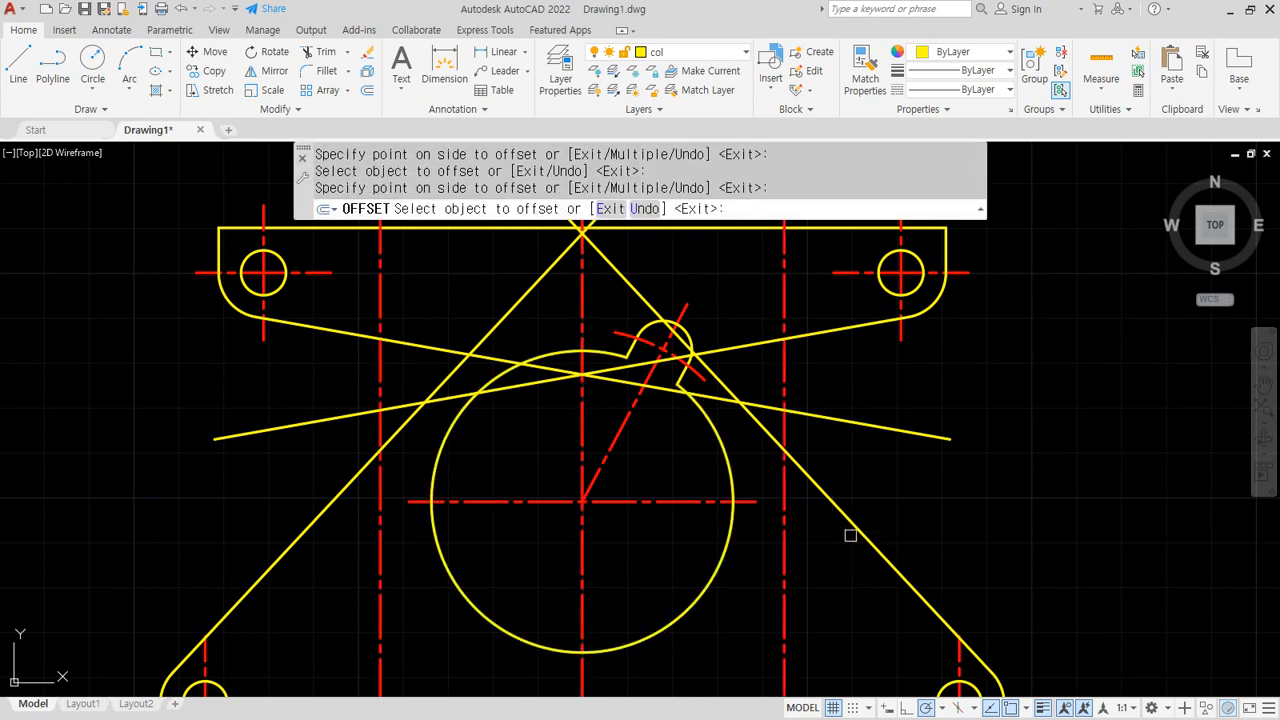
{"action": "left_click", "coordinate": [795, 560]}
{"action": "key", "text": "Return"}
Match the two offset vertical lines to the properties of the yellow right-hand sloping side
{"action": "type", "text": "ma"}
{"action": "key", "text": "Return"}
{"action": "left_click", "coordinate": [805, 479]}
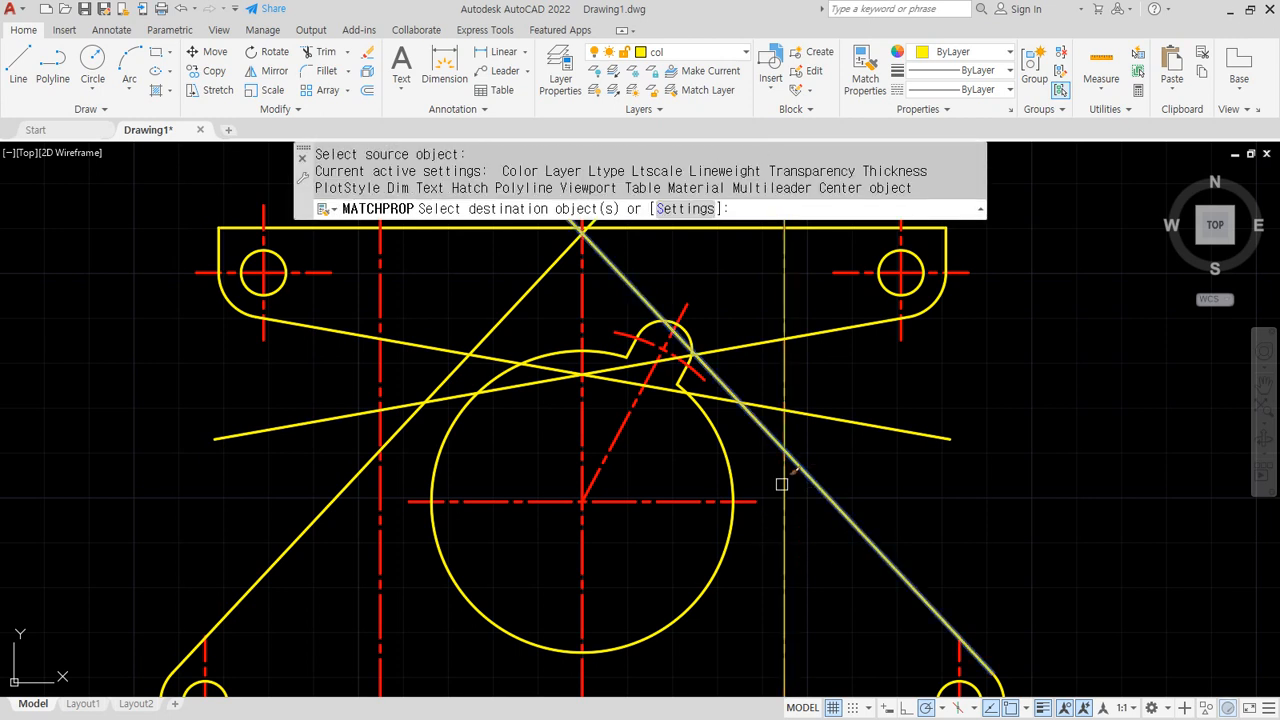
{"action": "left_click", "coordinate": [784, 486]}
{"action": "left_click", "coordinate": [380, 494]}
{"action": "key", "text": "Return"}
Fillet the left vertical line to the upper arm's sloping edge and to the lower sloping side with radius 10
{"action": "type", "text": "f"}
{"action": "key", "text": "Return"}
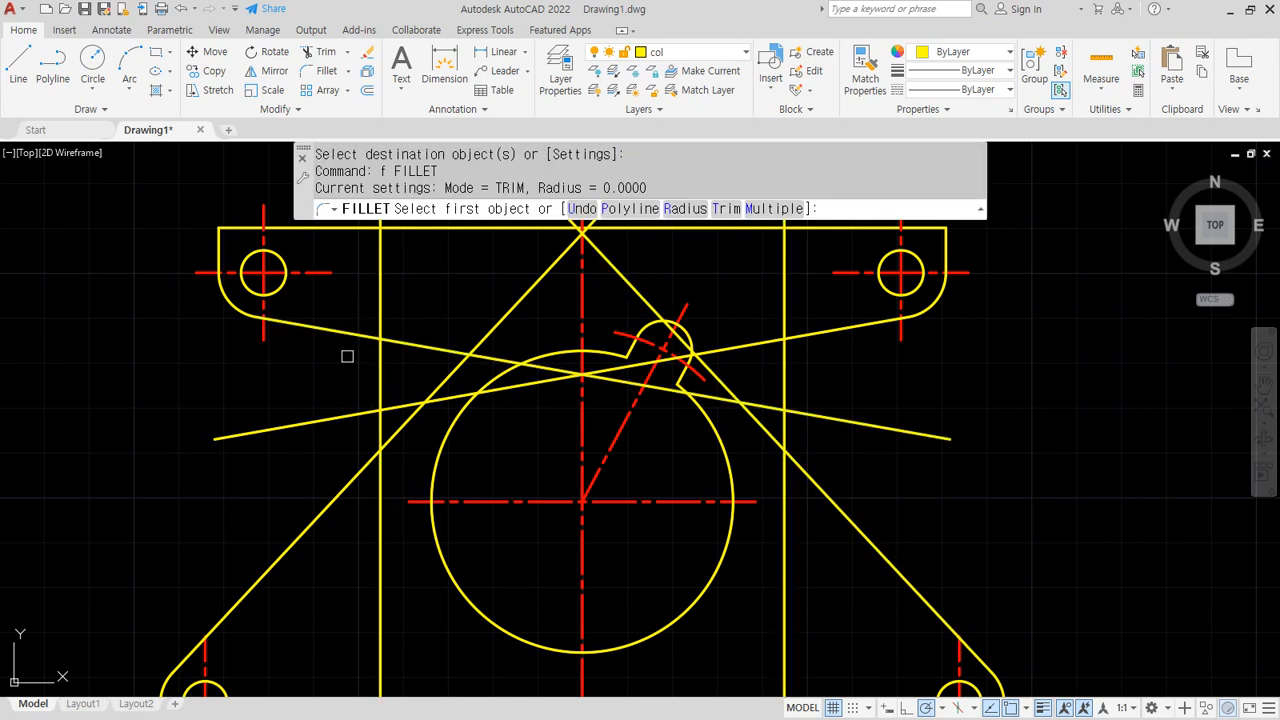
{"action": "type", "text": "r"}
{"action": "key", "text": "Return"}
{"action": "type", "text": "10"}
{"action": "key", "text": "Return"}
{"action": "left_click", "coordinate": [337, 330]}
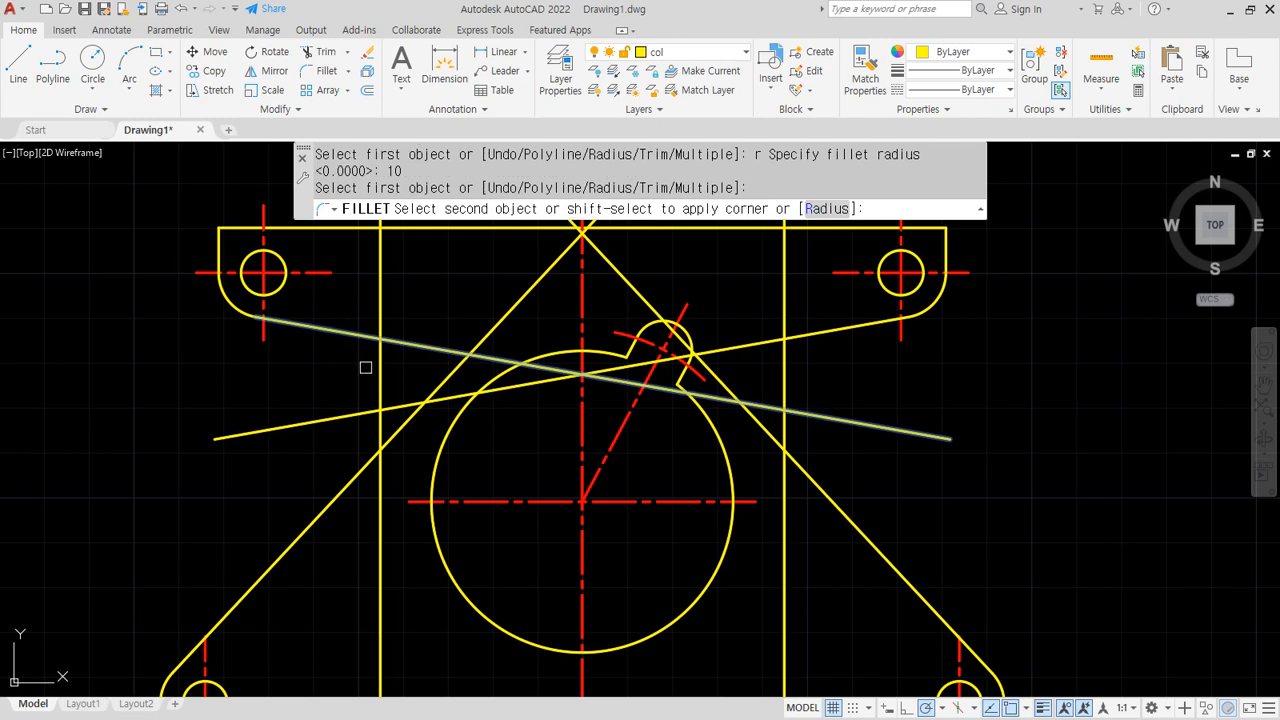
{"action": "left_click", "coordinate": [377, 373]}
{"action": "key", "text": "Return"}
{"action": "left_click", "coordinate": [380, 390]}
{"action": "left_click", "coordinate": [358, 457]}
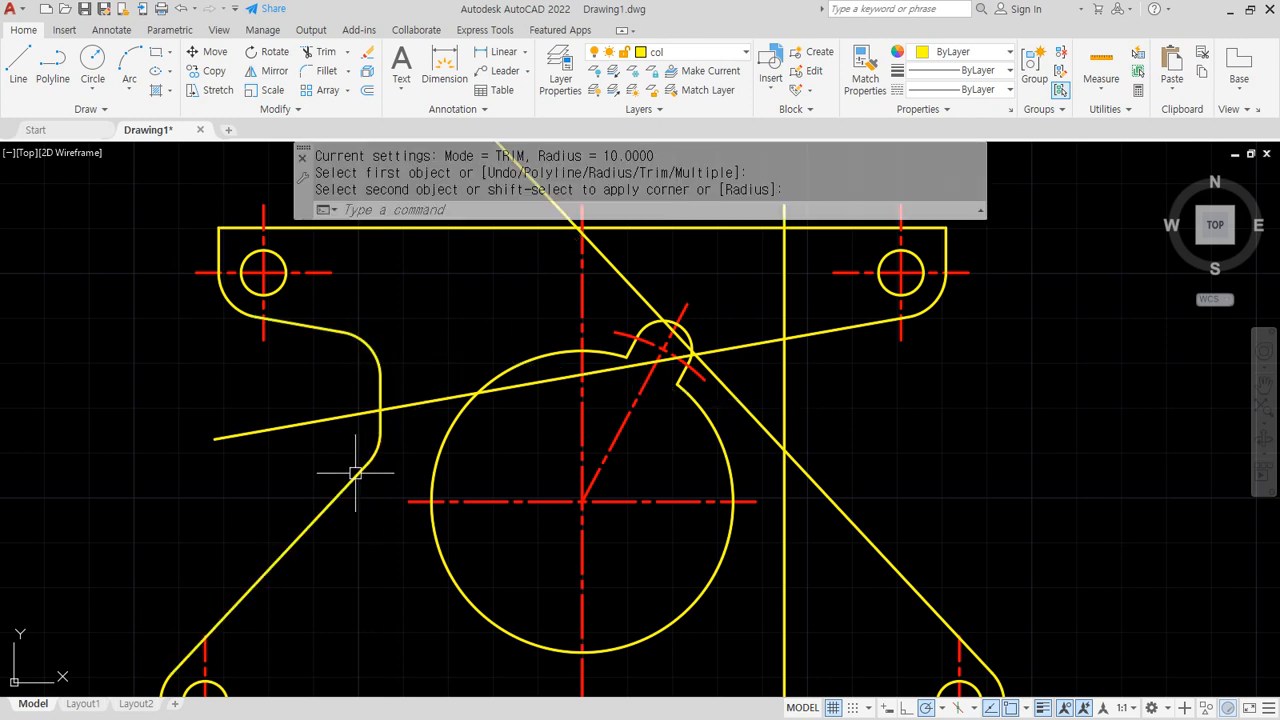
Fillet the right vertical line to the upper arm's sloping edge and to the lower sloping side with radius 10
{"action": "key", "text": "Return"}
{"action": "left_click", "coordinate": [818, 338]}
{"action": "left_click", "coordinate": [783, 400]}
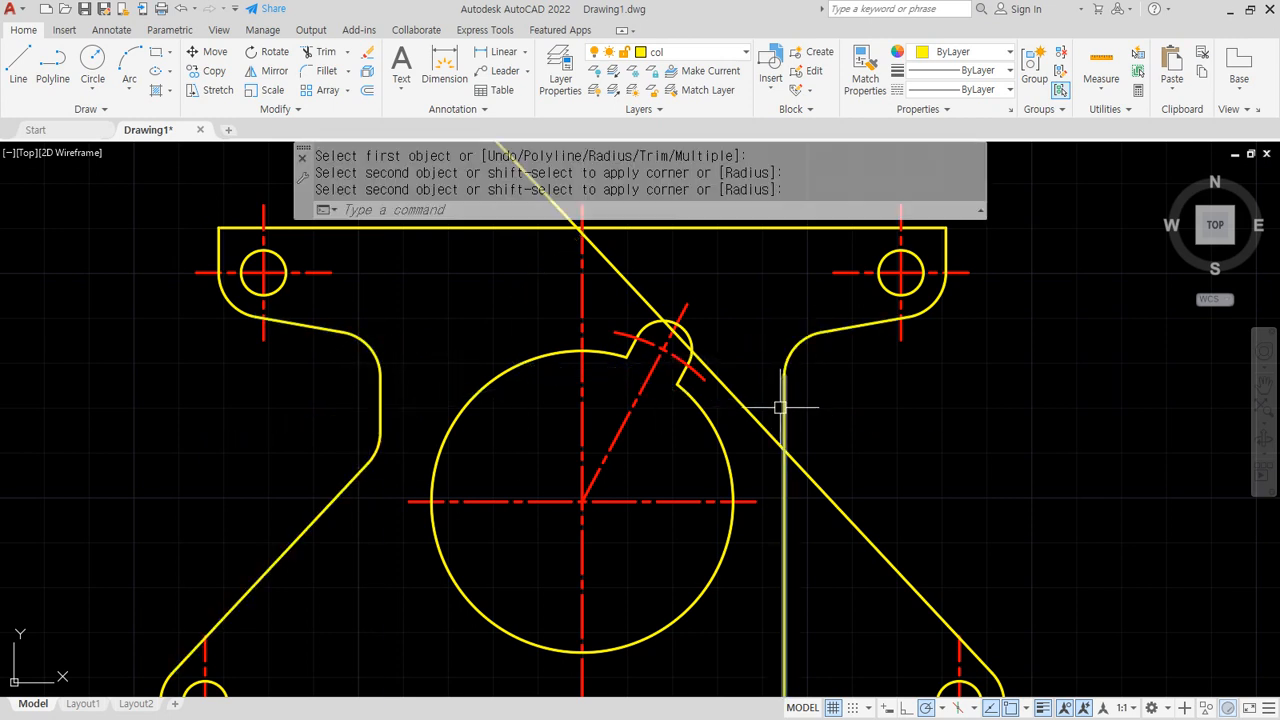
{"action": "key", "text": "Return"}
{"action": "left_click", "coordinate": [784, 445]}
{"action": "left_click", "coordinate": [795, 479]}
{"action": "scroll", "coordinate": [800, 471], "scroll_direction": "down", "scroll_amount": 3}
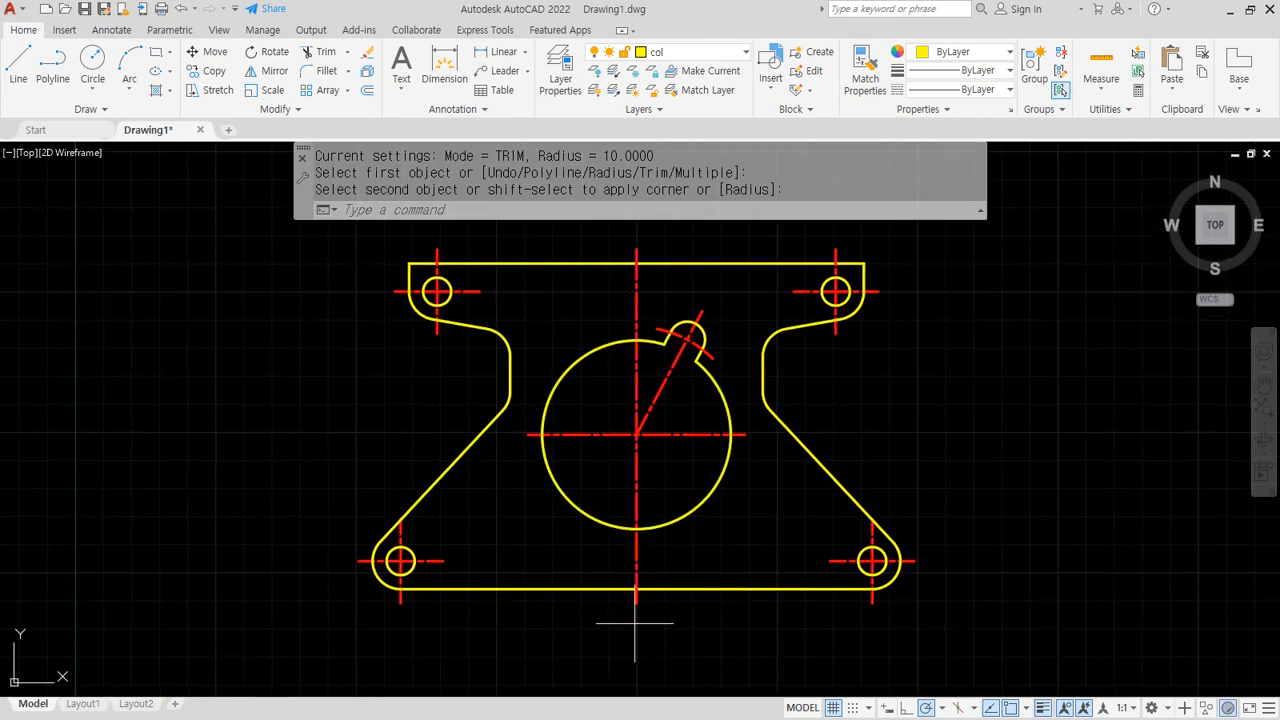
{"action": "mouse_move", "coordinate": [559, 616]}
{"action": "left_mouse_down"}
{"action": "mouse_move", "coordinate": [604, 581]}
{"action": "mouse_move", "coordinate": [578, 622]}
{"action": "left_mouse_up"}
{"action": "left_click", "coordinate": [489, 673]}
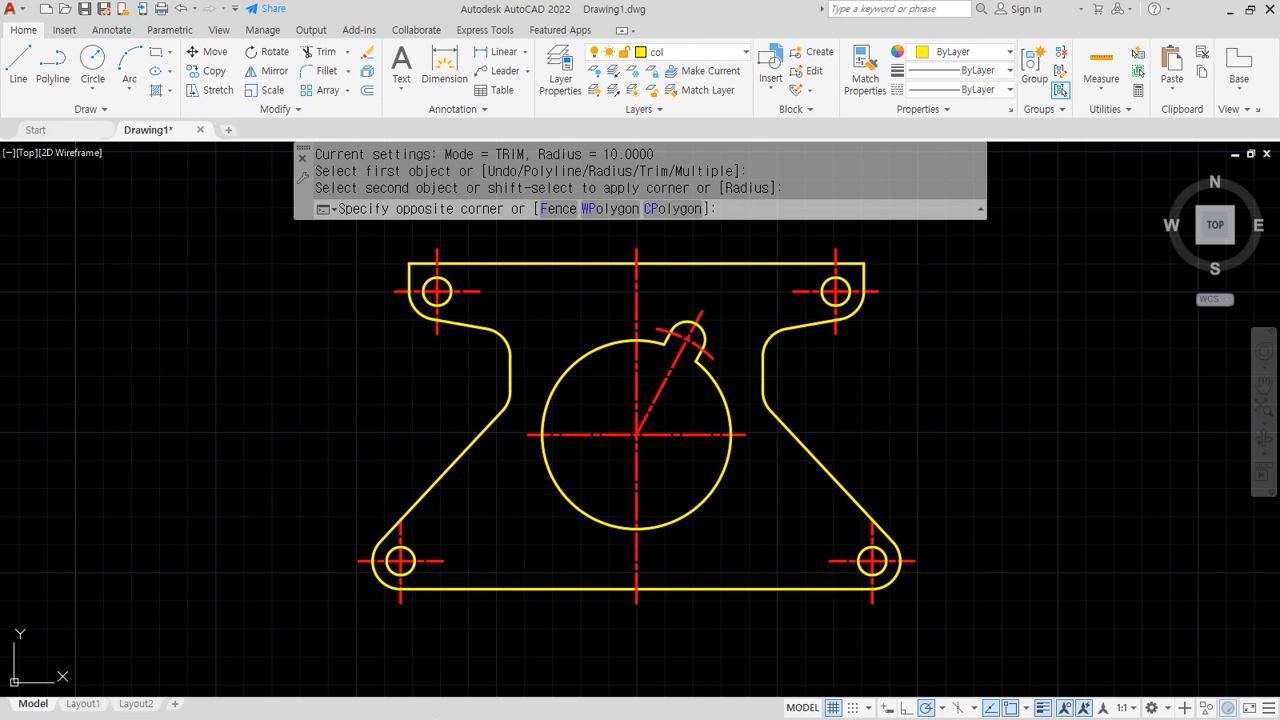
{"action": "left_click", "coordinate": [942, 708]}
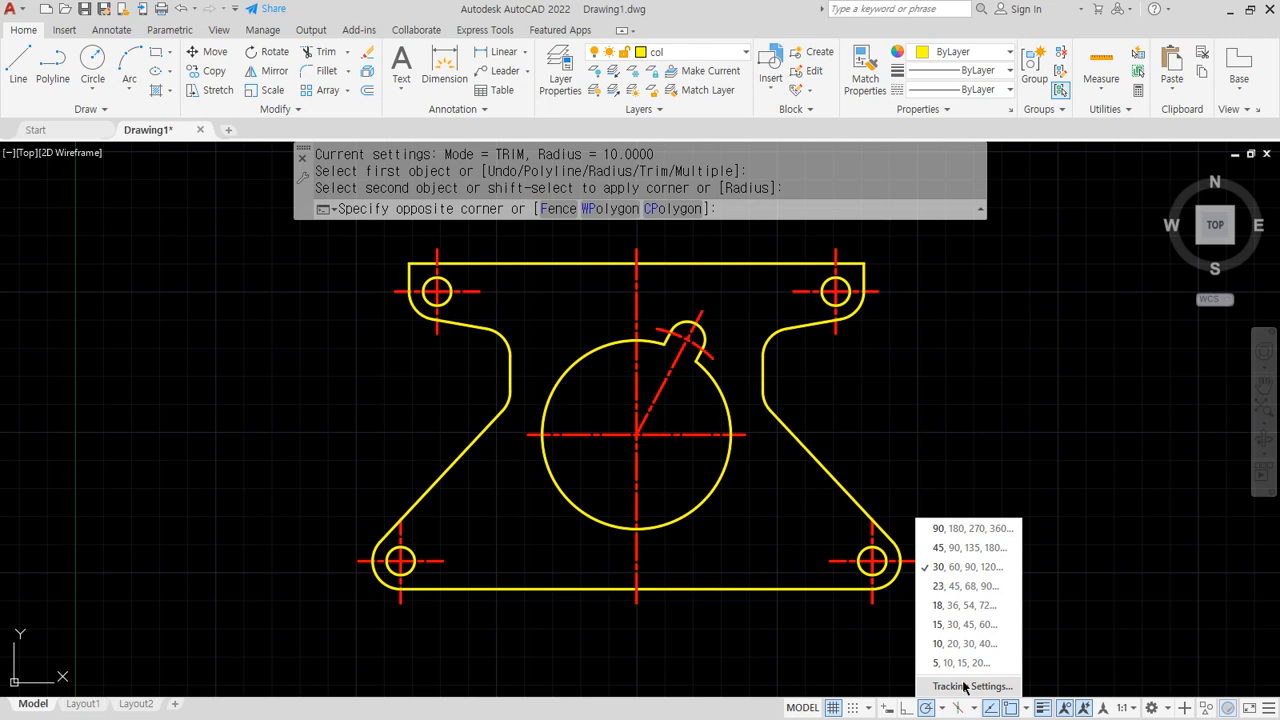
{"action": "key", "text": "Escape"}
{"action": "key", "text": "Escape"}
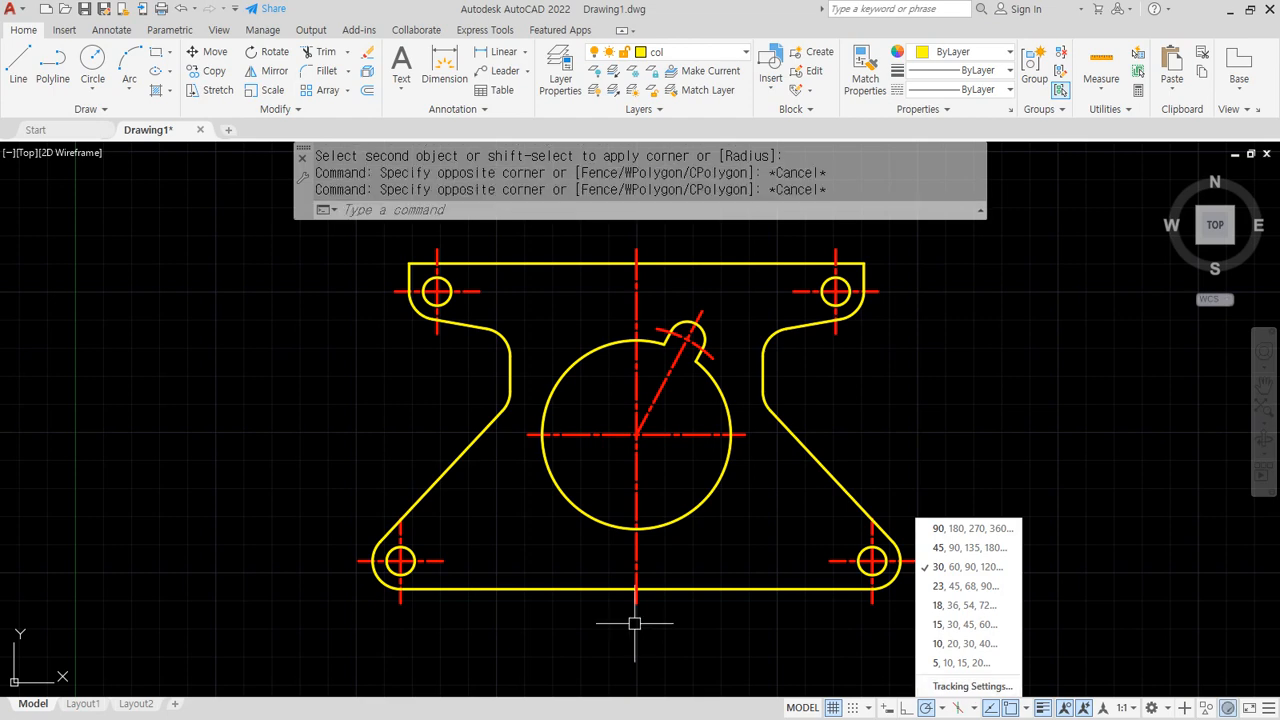
Move the browser window with the practice drawings aside and draw a horizontal and a vertical construction line through one point in an empty area
{"action": "left_click", "coordinate": [272, 718]}
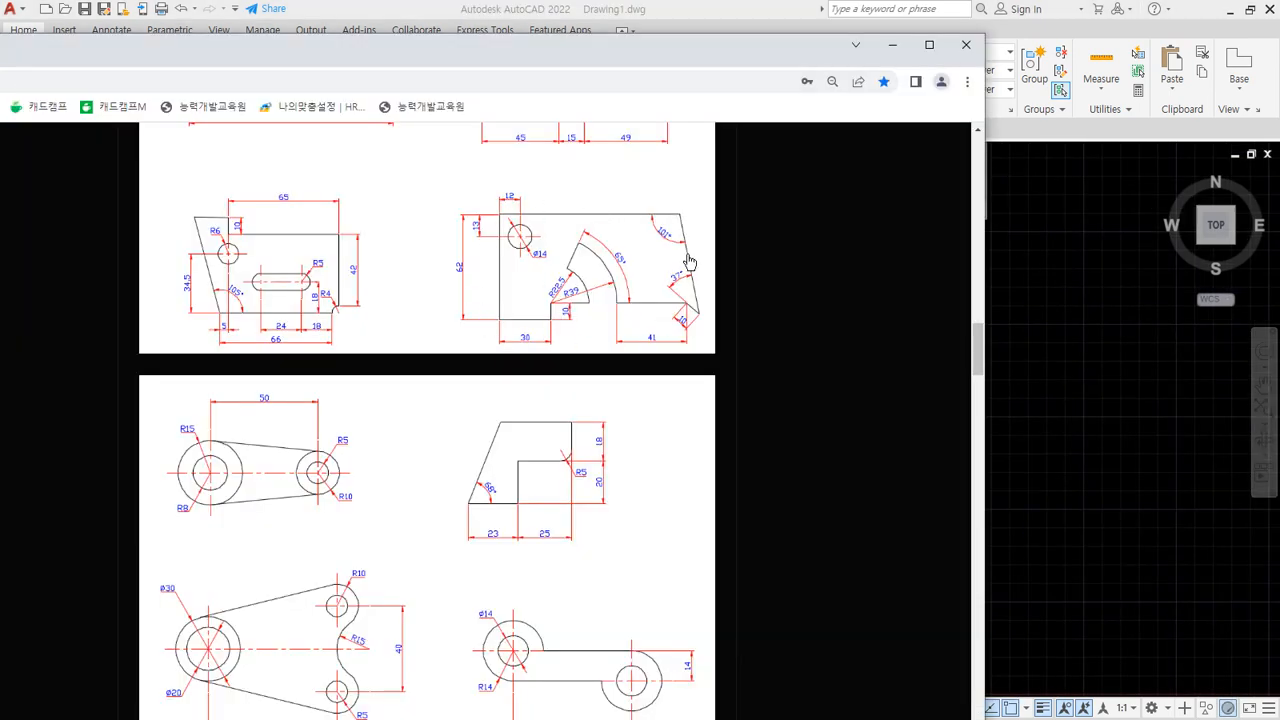
{"action": "left_click_drag", "start_coordinate": [677, 59], "coordinate": [0, 110]}
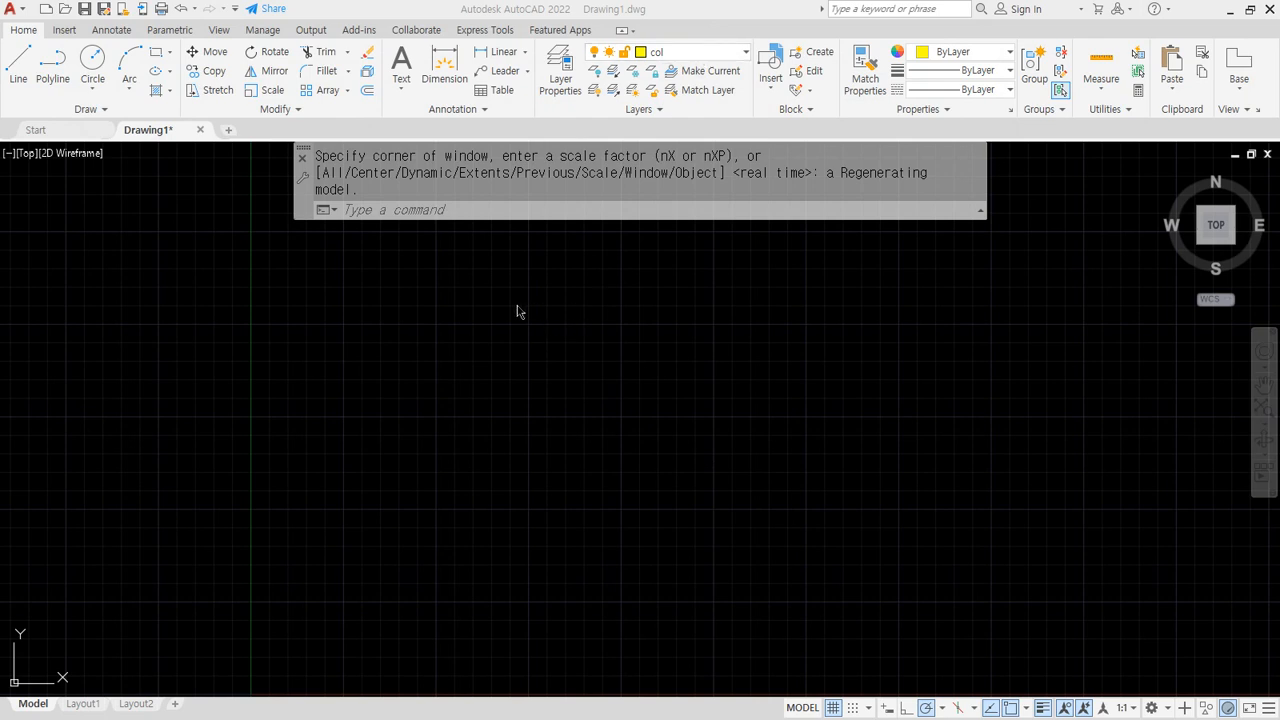
{"action": "type", "text": "xl"}
{"action": "key", "text": "Return"}
{"action": "left_click", "coordinate": [478, 318]}
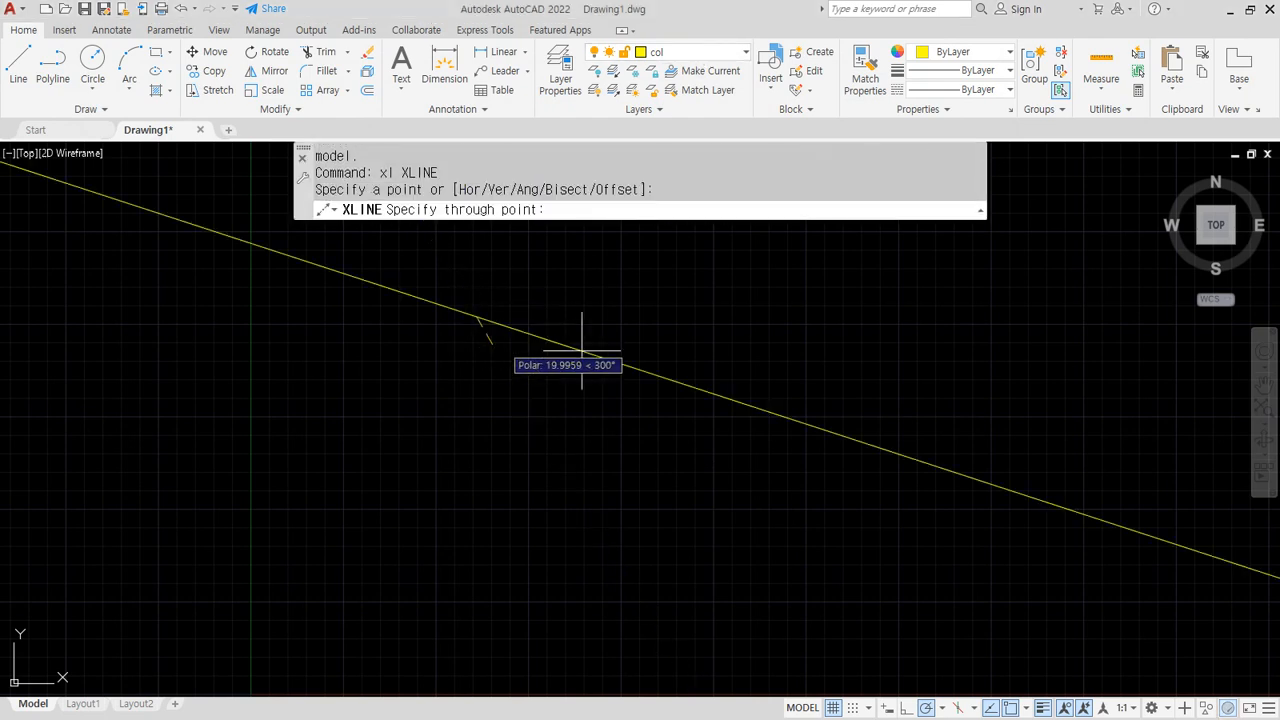
{"action": "left_click", "coordinate": [628, 322]}
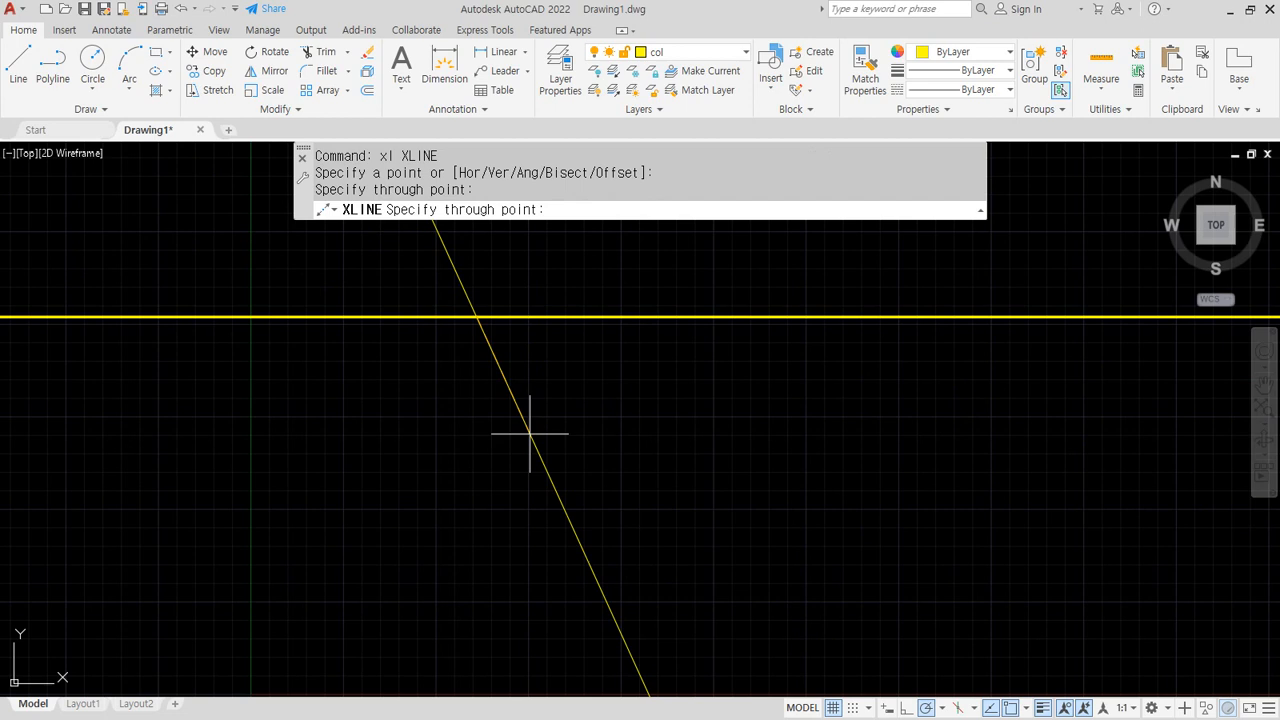
{"action": "left_click", "coordinate": [476, 434]}
{"action": "key", "text": "Return"}
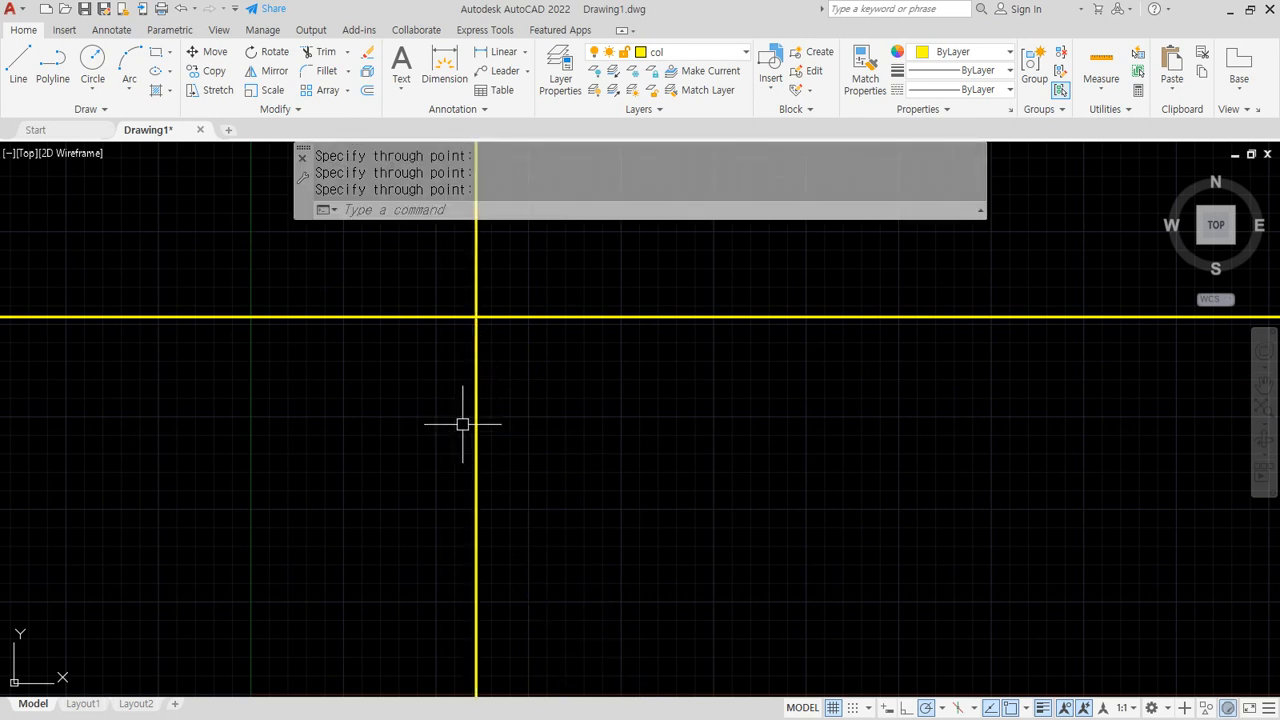
Offset the horizontal construction line downward by 62
{"action": "type", "text": "o"}
{"action": "key", "text": "Return"}
{"action": "type", "text": "62"}
{"action": "key", "text": "Return"}
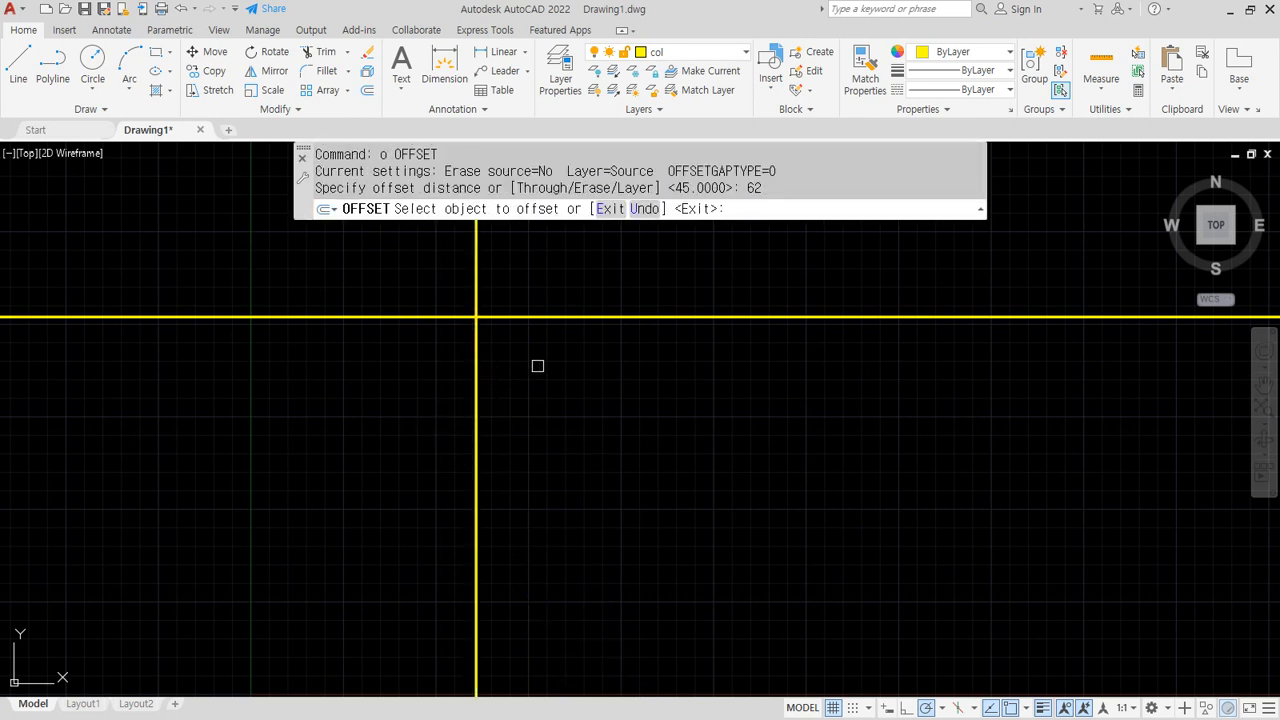
{"action": "left_click", "coordinate": [537, 317]}
{"action": "left_click", "coordinate": [542, 440]}
{"action": "key", "text": "Return"}
Trim the vertical line below the lower horizontal line and both horizontal lines to the left of the vertical line
{"action": "type", "text": "tr"}
{"action": "key", "text": "Return"}
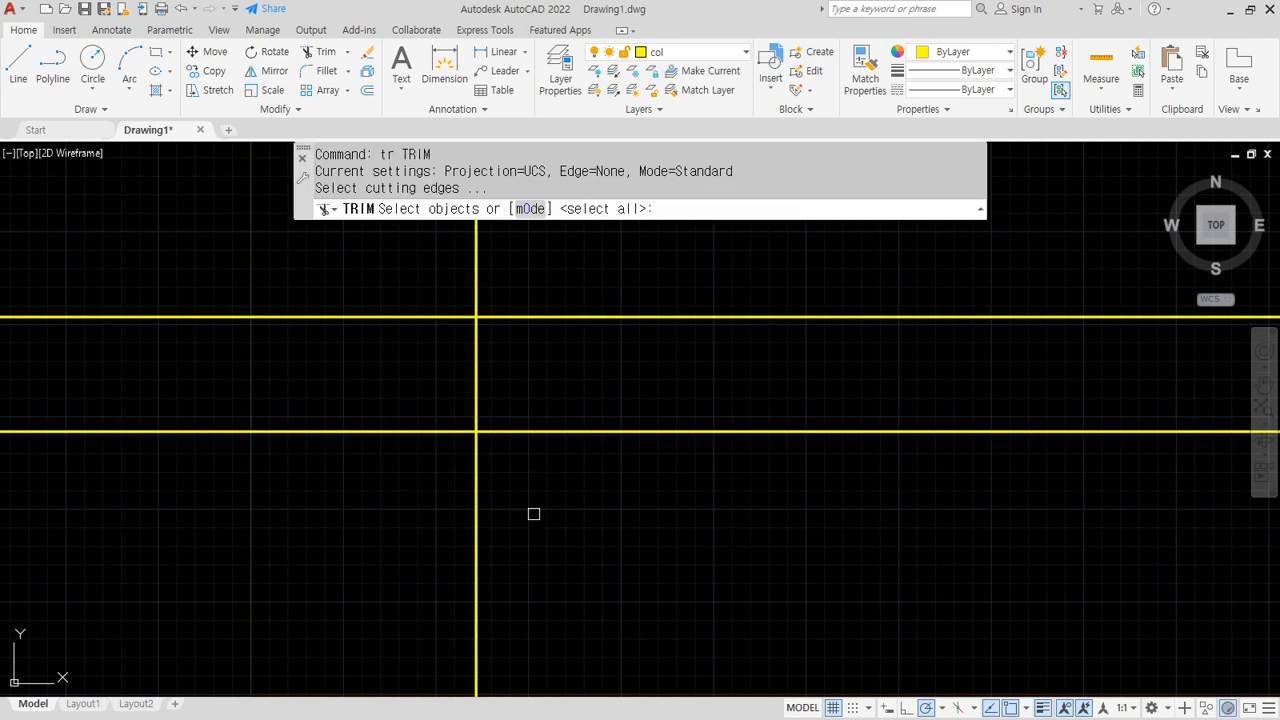
{"action": "key", "text": "Return"}
{"action": "left_click", "coordinate": [593, 545]}
{"action": "left_click", "coordinate": [434, 544]}
{"action": "left_click", "coordinate": [403, 543]}
{"action": "left_click", "coordinate": [337, 229]}
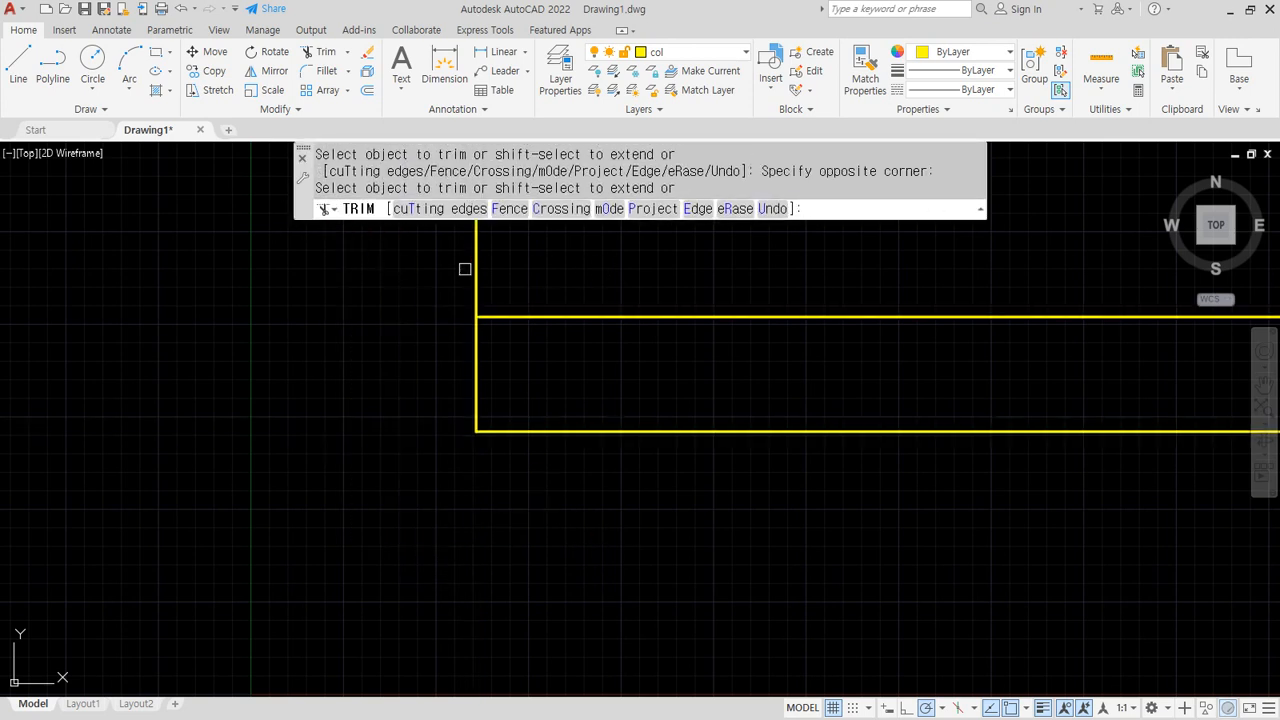
Trim the vertical line above the upper horizontal line
{"action": "left_click", "coordinate": [465, 269]}
{"action": "left_click", "coordinate": [360, 262]}
{"action": "type", "text": "t"}
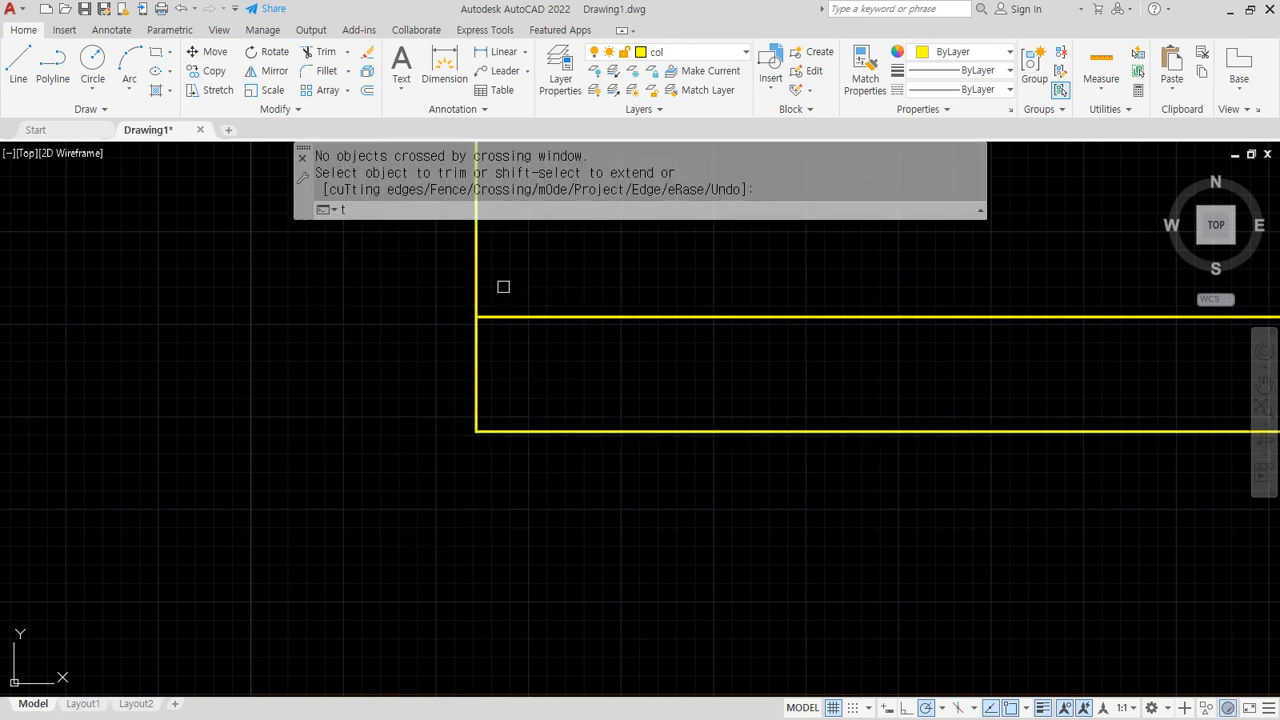
{"action": "type", "text": "r"}
{"action": "key", "text": "Return"}
{"action": "left_click", "coordinate": [506, 282]}
{"action": "left_click", "coordinate": [379, 267]}
{"action": "key", "text": "Return"}
Offset the left vertical edge 30 to the right
{"action": "scroll", "coordinate": [588, 397], "scroll_direction": "up", "scroll_amount": 2}
{"action": "middle_click_drag", "start_coordinate": [578, 400], "coordinate": [461, 447]}
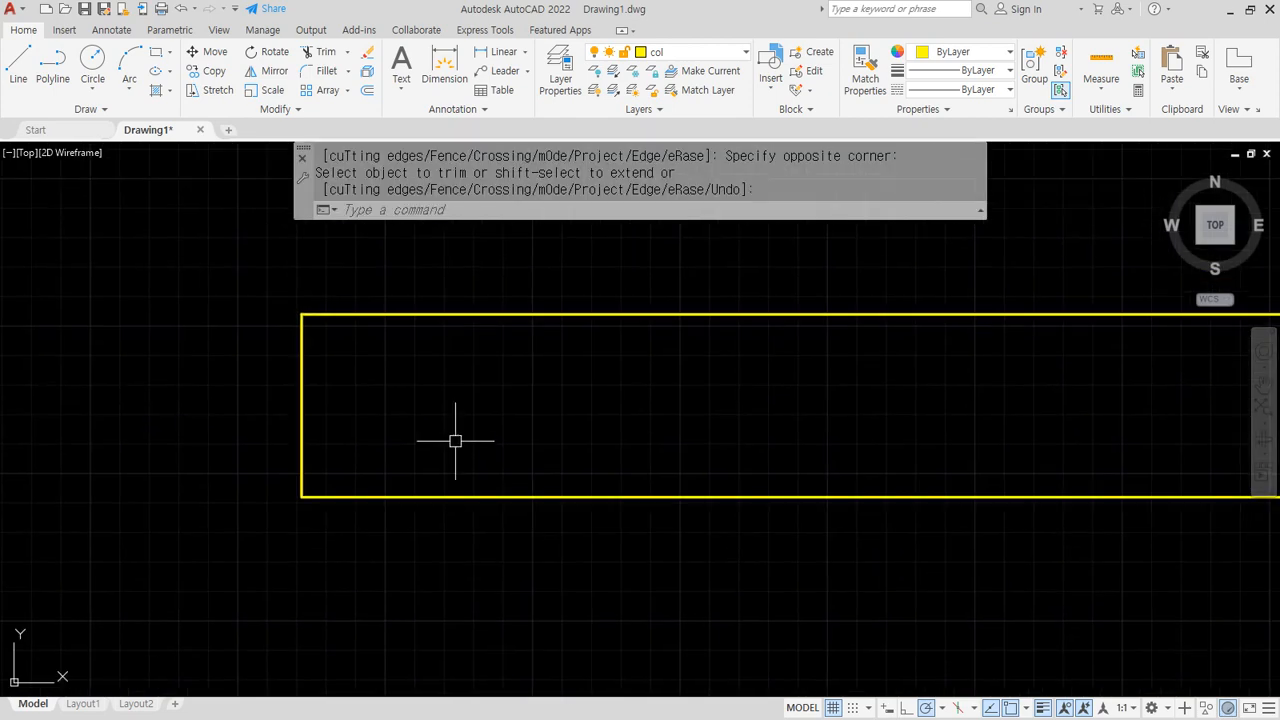
{"action": "type", "text": "o"}
{"action": "key", "text": "Return"}
{"action": "type", "text": "30"}
{"action": "key", "text": "Return"}
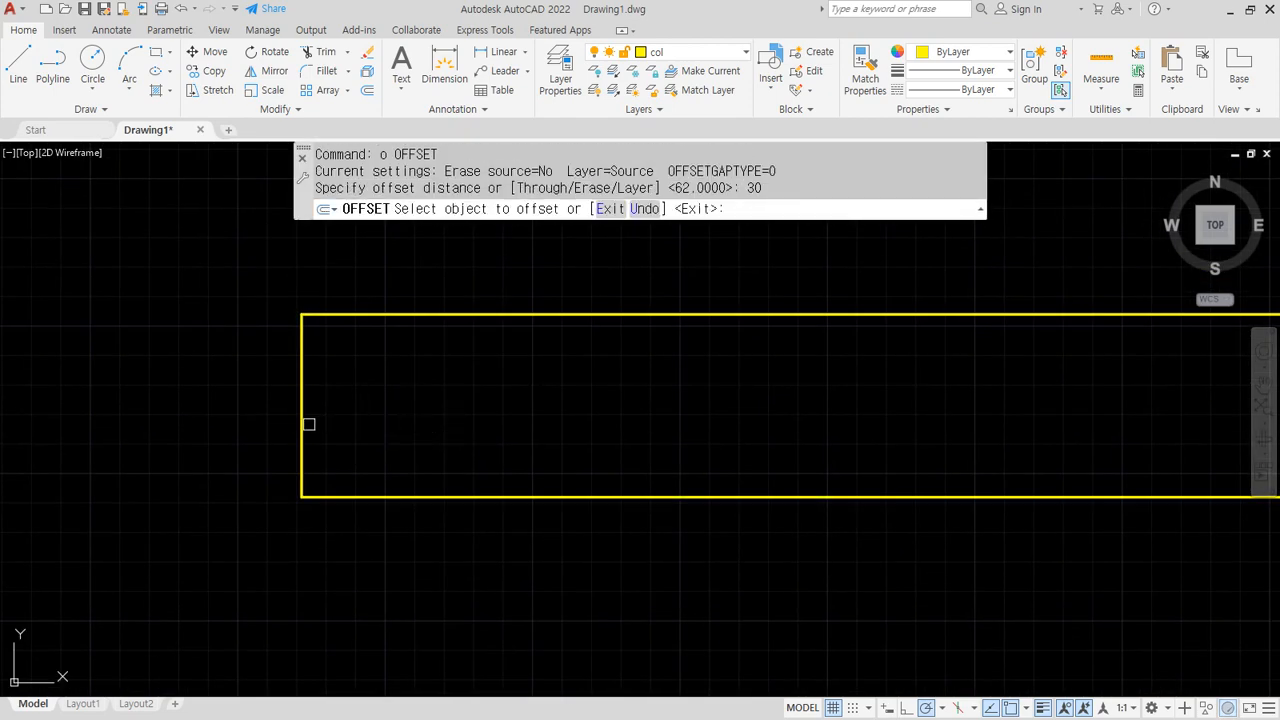
{"action": "left_click", "coordinate": [309, 424]}
{"action": "left_click", "coordinate": [420, 429]}
{"action": "key", "text": "Return"}
Offset the second vertical line 39 to the right
{"action": "key", "text": "Return"}
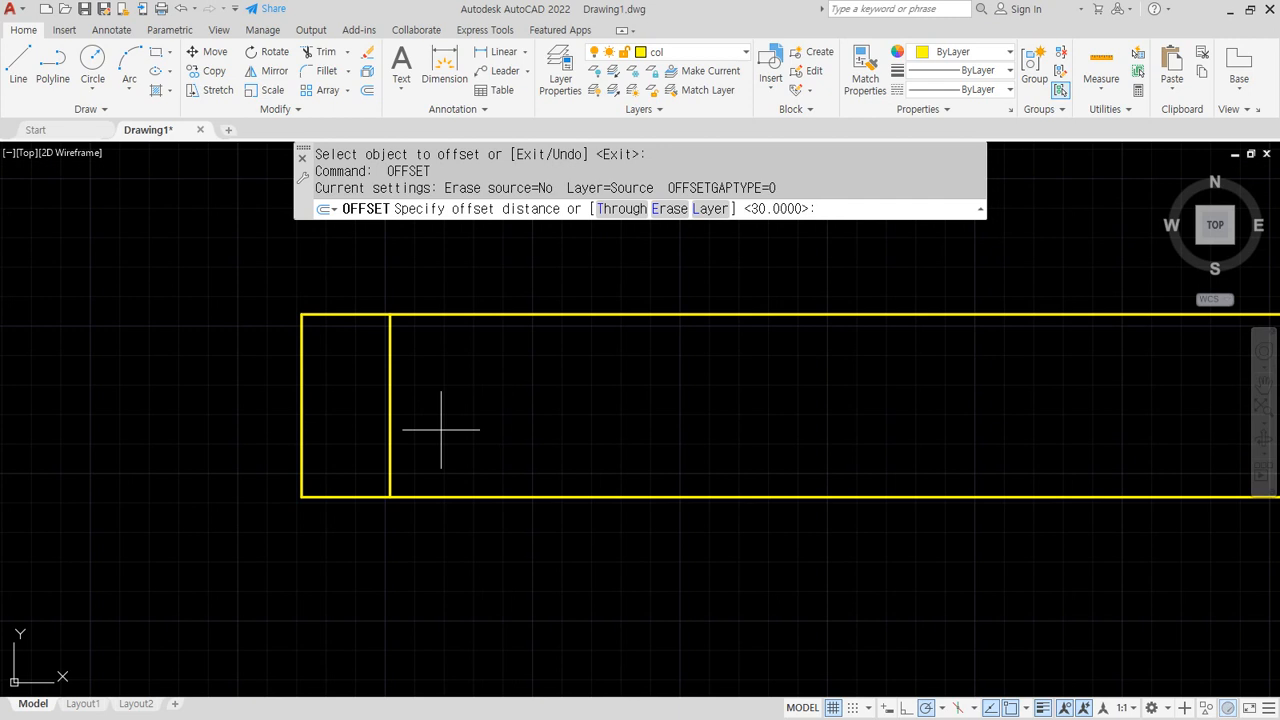
{"action": "type", "text": "39"}
{"action": "key", "text": "Return"}
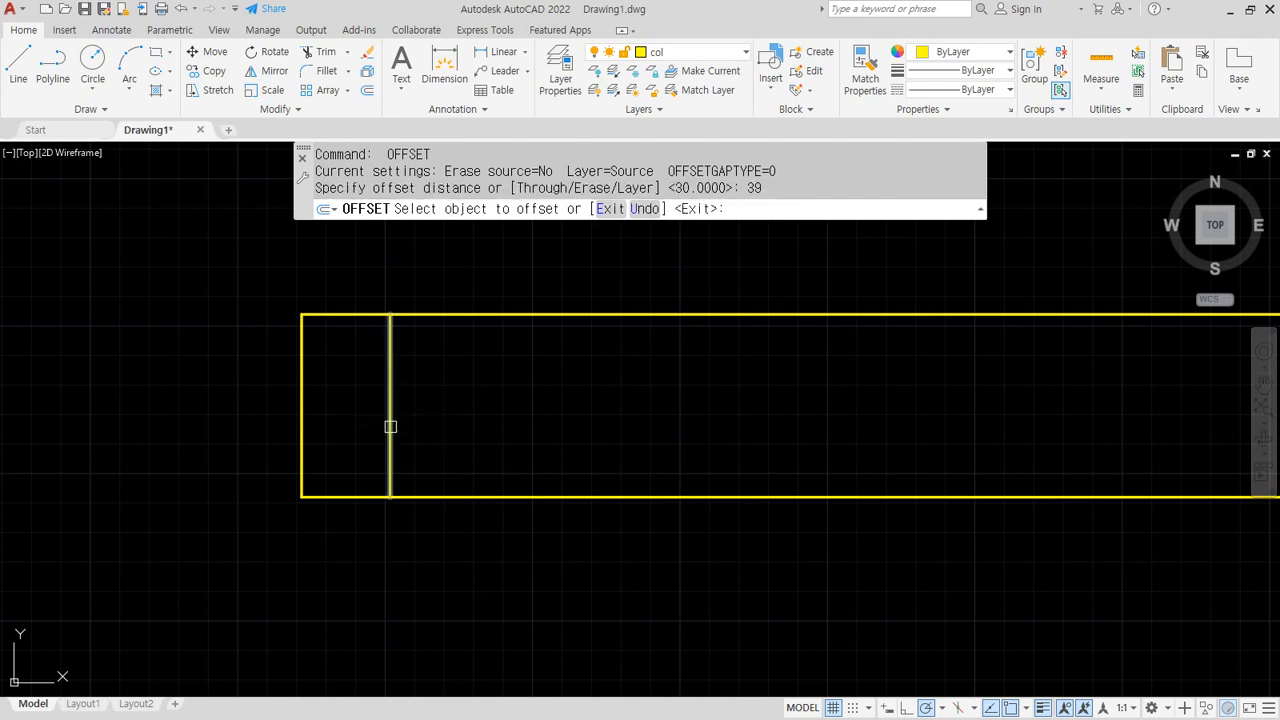
{"action": "left_click", "coordinate": [389, 426]}
{"action": "left_click", "coordinate": [494, 427]}
{"action": "key", "text": "Return"}
Offset the third vertical line 41 to the right
{"action": "key", "text": "Return"}
{"action": "type", "text": "4"}
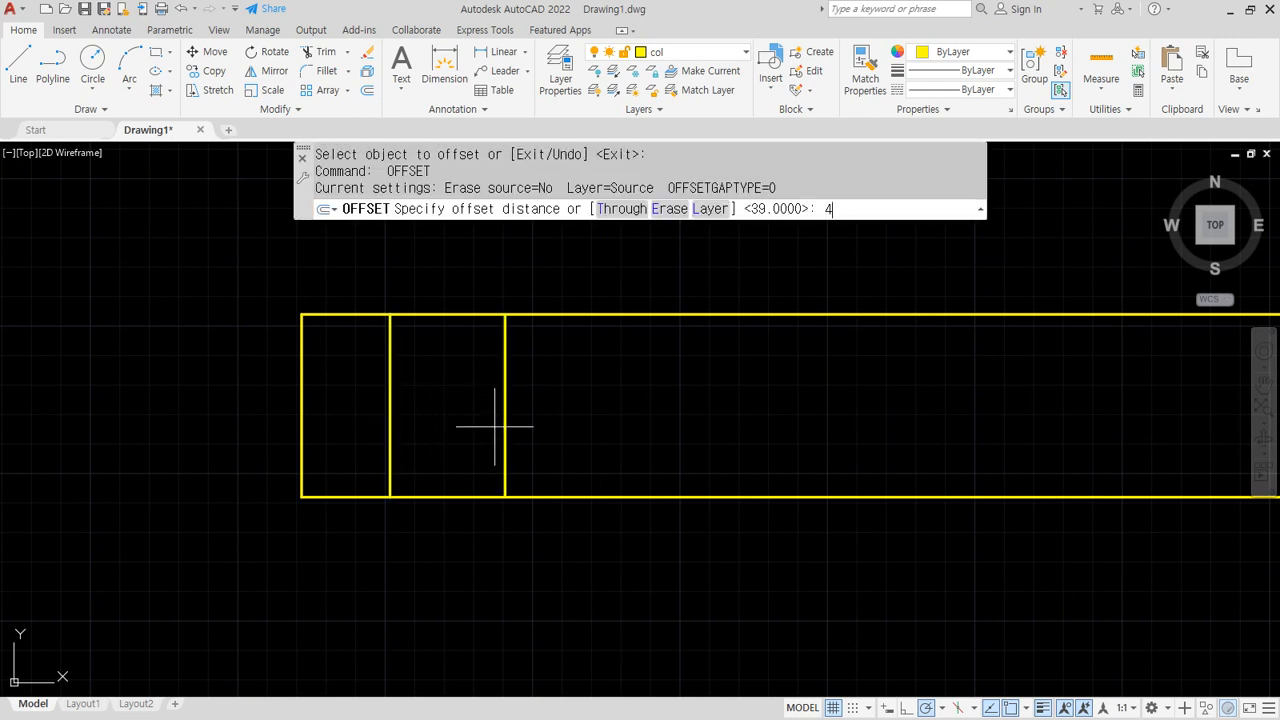
{"action": "type", "text": "1"}
{"action": "key", "text": "Return"}
{"action": "left_click", "coordinate": [505, 426]}
{"action": "left_click", "coordinate": [620, 427]}
{"action": "key", "text": "Return"}
Trim both horizontal lines beyond the rightmost vertical line
{"action": "type", "text": "tr"}
{"action": "key", "text": "Return"}
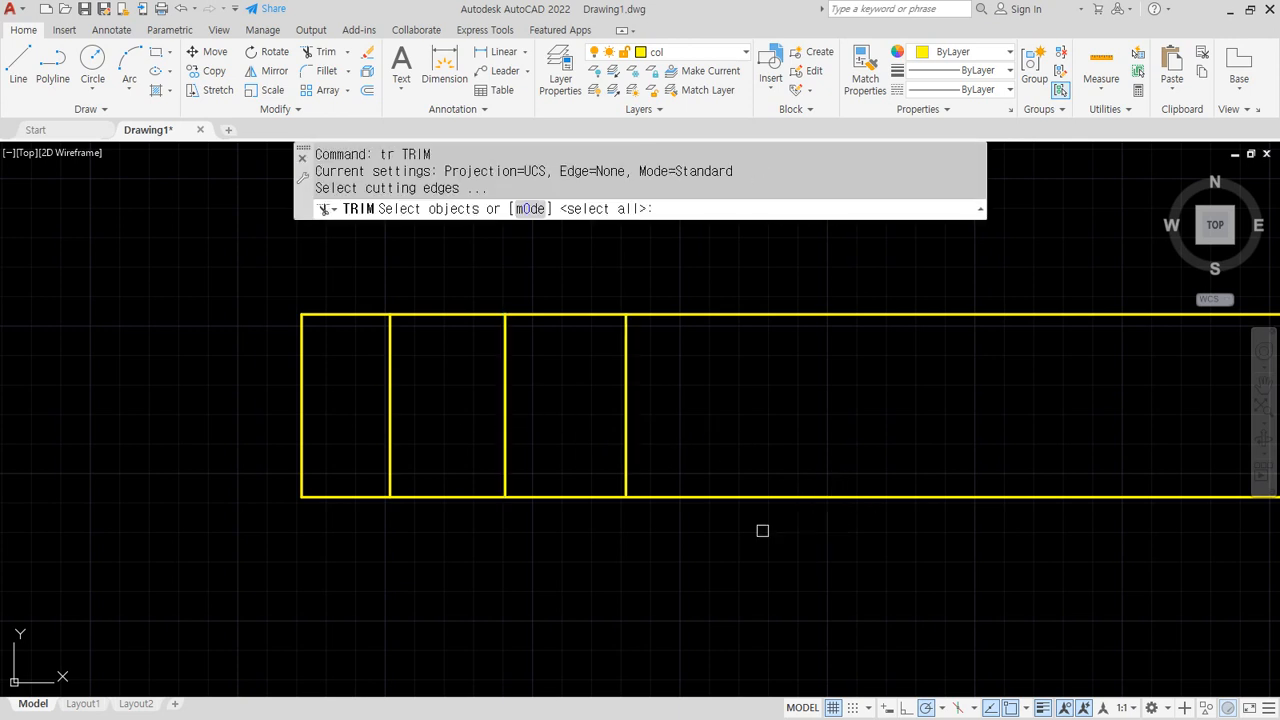
{"action": "key", "text": "Return"}
{"action": "left_click", "coordinate": [762, 541]}
{"action": "left_click", "coordinate": [722, 279]}
{"action": "left_click", "coordinate": [627, 404]}
{"action": "key", "text": "Return"}
Offset the bottom edge of the outline upward by 10
{"action": "scroll", "coordinate": [474, 464], "scroll_direction": "up", "scroll_amount": 4}
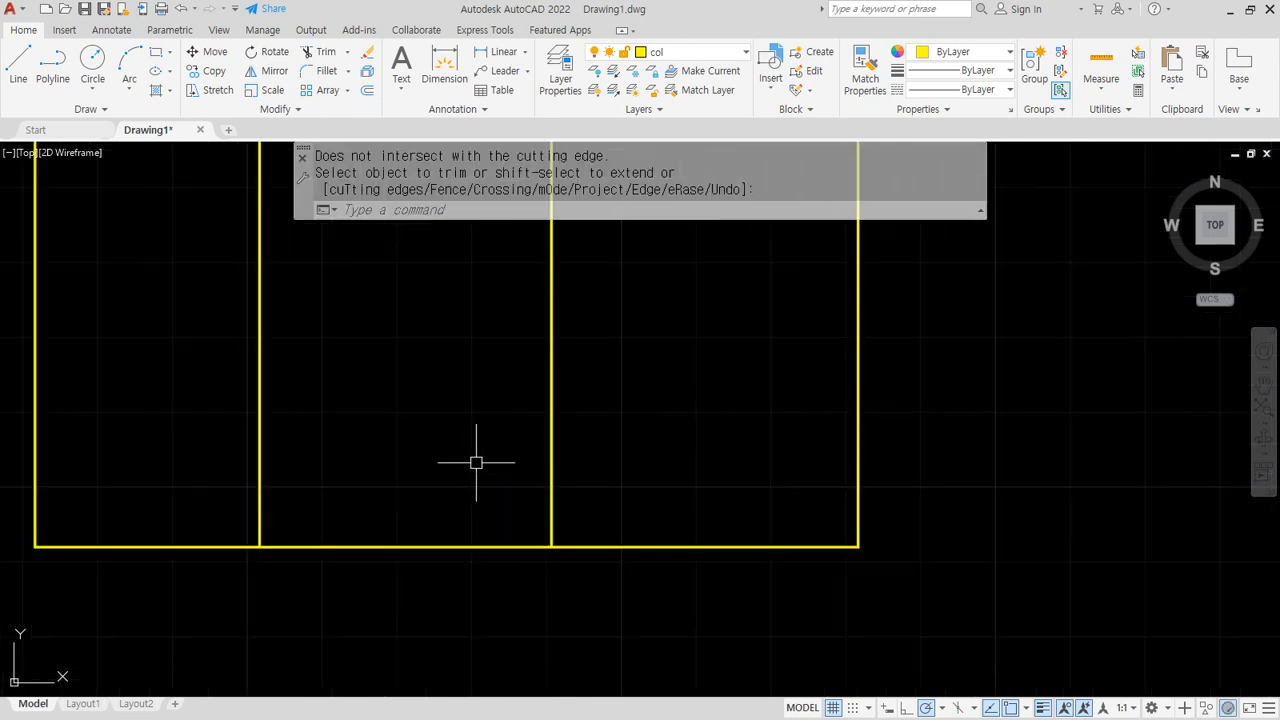
{"action": "type", "text": "o"}
{"action": "key", "text": "Return"}
{"action": "type", "text": "10"}
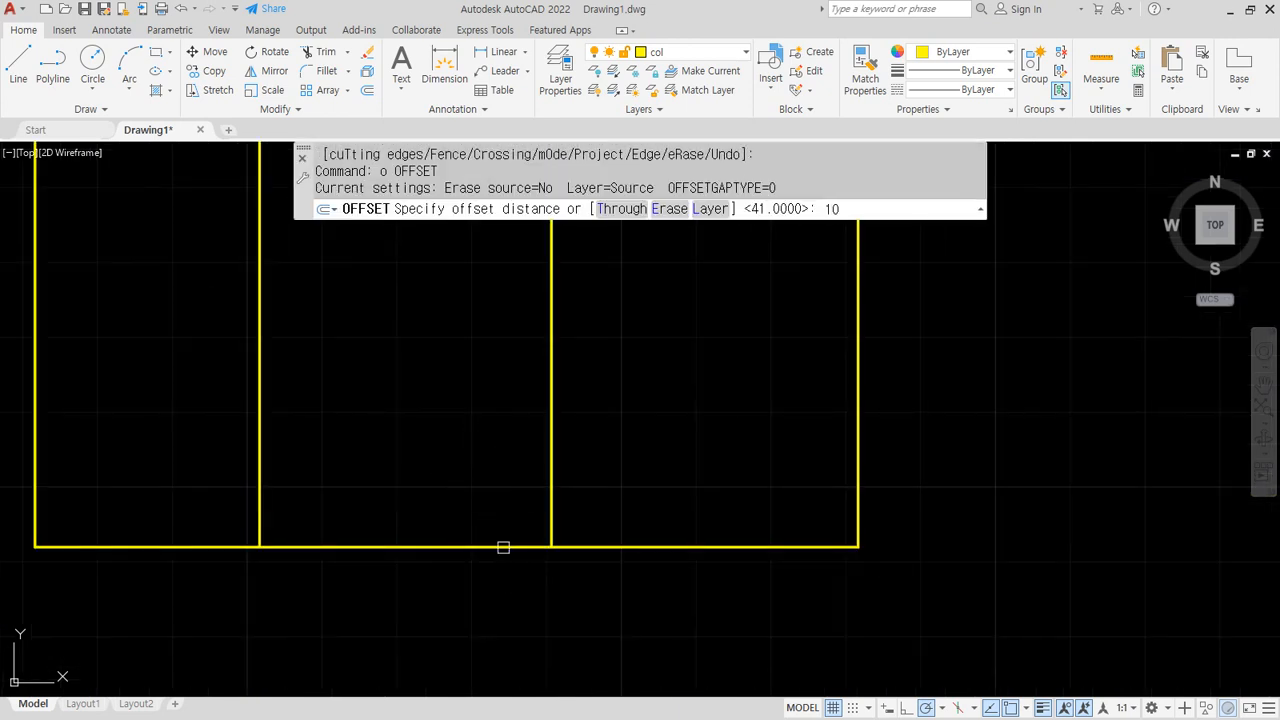
{"action": "key", "text": "Return"}
{"action": "left_click", "coordinate": [503, 547]}
{"action": "left_click", "coordinate": [469, 452]}
{"action": "key", "text": "Return"}
Trim the outline below the offset line right of the 30-wide section, and trim the offset line inside that section
{"action": "type", "text": "tr"}
{"action": "key", "text": "Return"}
{"action": "key", "text": "Return"}
{"action": "left_click", "coordinate": [983, 575]}
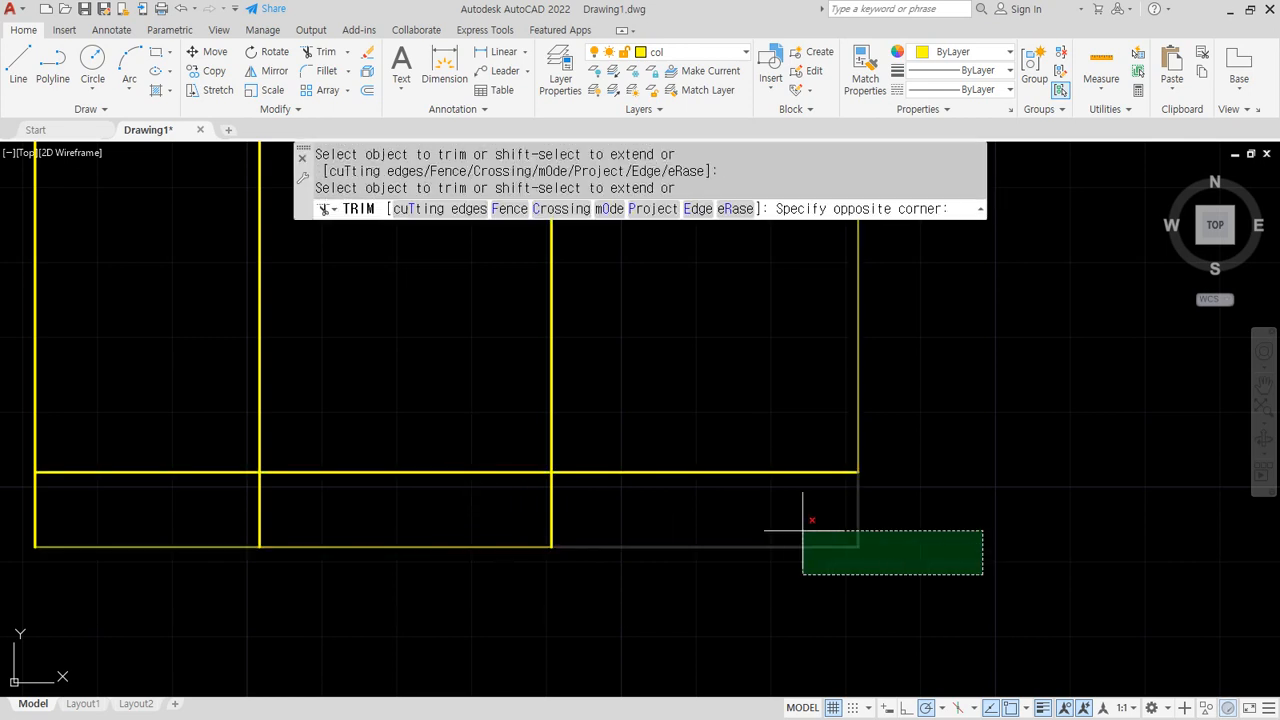
{"action": "left_click", "coordinate": [803, 531]}
{"action": "left_click", "coordinate": [669, 583]}
{"action": "left_click", "coordinate": [517, 526]}
{"action": "left_click", "coordinate": [209, 500]}
{"action": "left_click", "coordinate": [169, 428]}
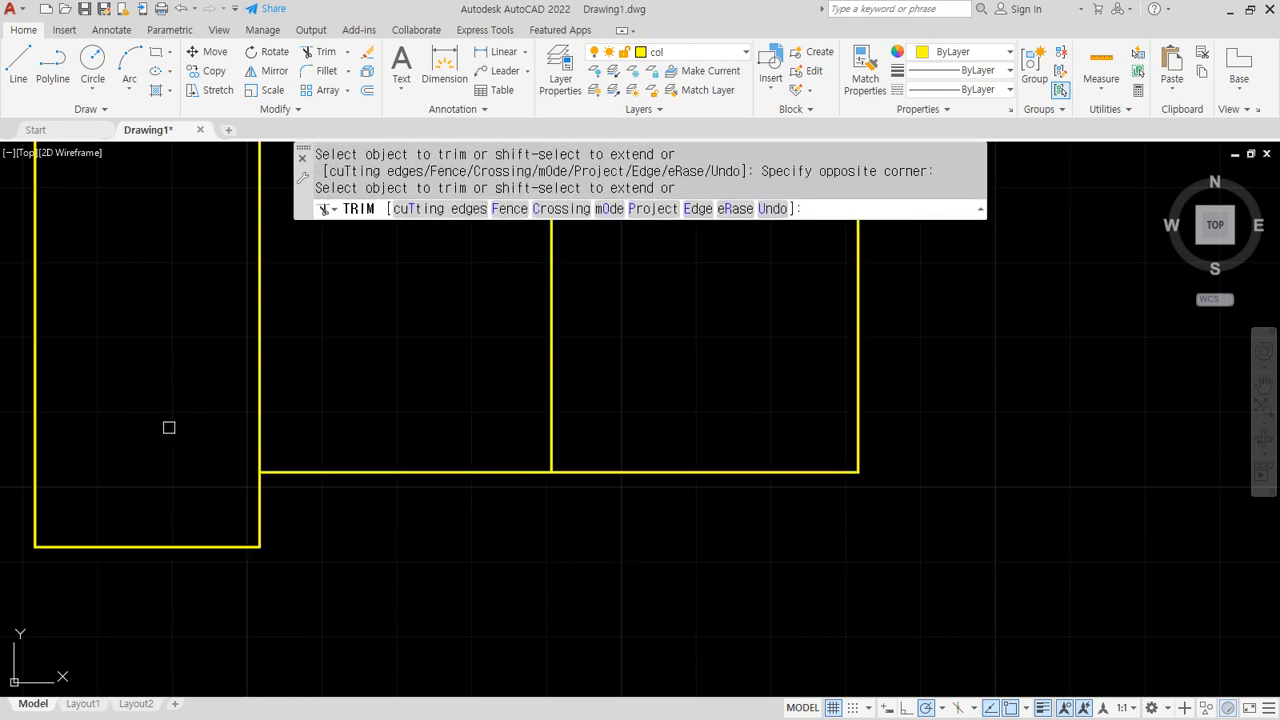
Trim the vertical line above the stepped corner, keeping only its short 10-high segment below the offset edge
{"action": "left_click", "coordinate": [160, 305]}
{"action": "left_click", "coordinate": [160, 305]}
{"action": "key", "text": "Return"}
{"action": "middle_click_drag", "start_coordinate": [494, 337], "coordinate": [494, 394]}
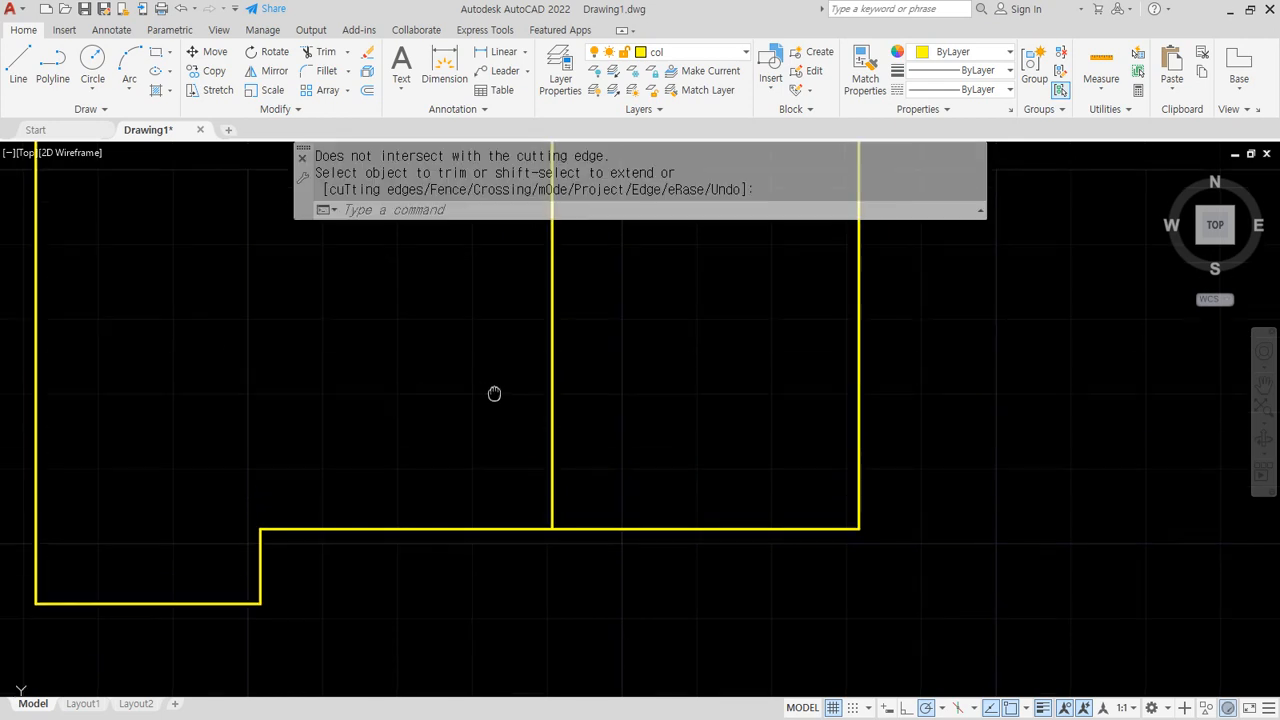
Draw two concentric circles at the outline's stepped inner corner, one of radius 39 reaching the next vertical line and one of radius 22.5
{"action": "type", "text": "c"}
{"action": "key", "text": "Return"}
{"action": "left_click", "coordinate": [261, 528]}
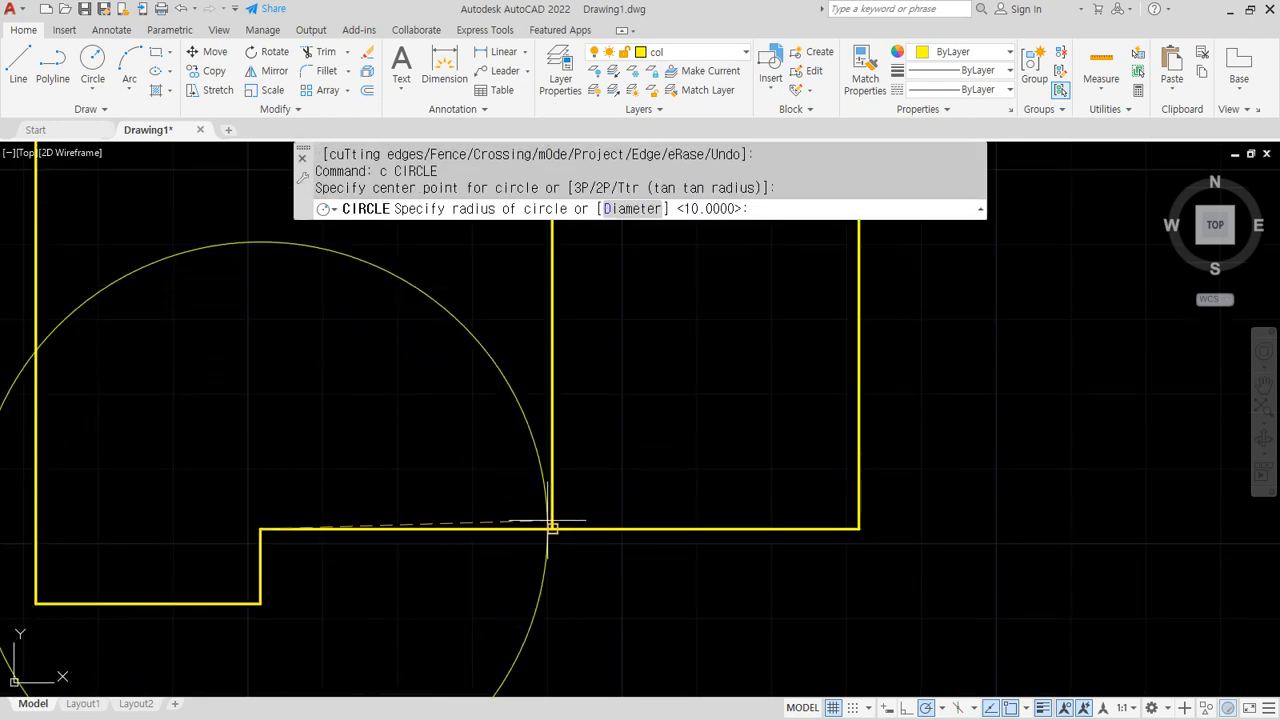
{"action": "left_click", "coordinate": [552, 528]}
{"action": "key", "text": "Return"}
{"action": "left_click", "coordinate": [261, 528]}
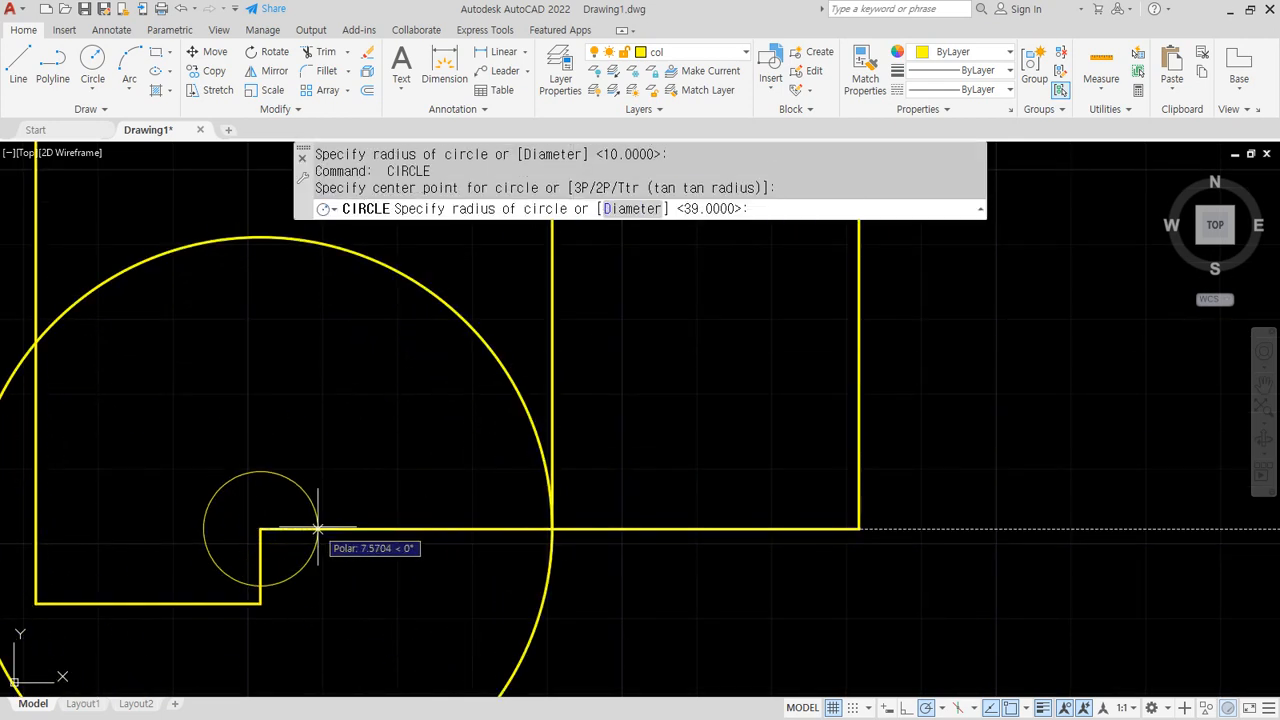
{"action": "type", "text": "22."}
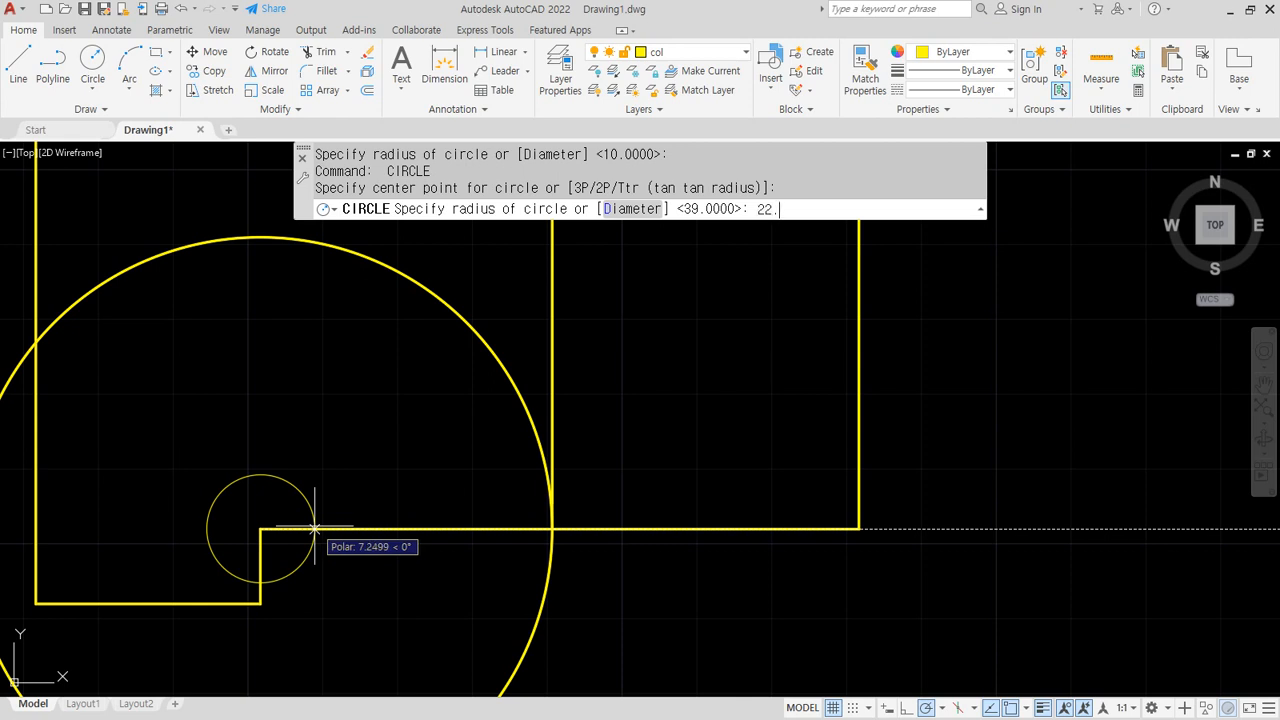
{"action": "type", "text": "5"}
{"action": "key", "text": "Return"}
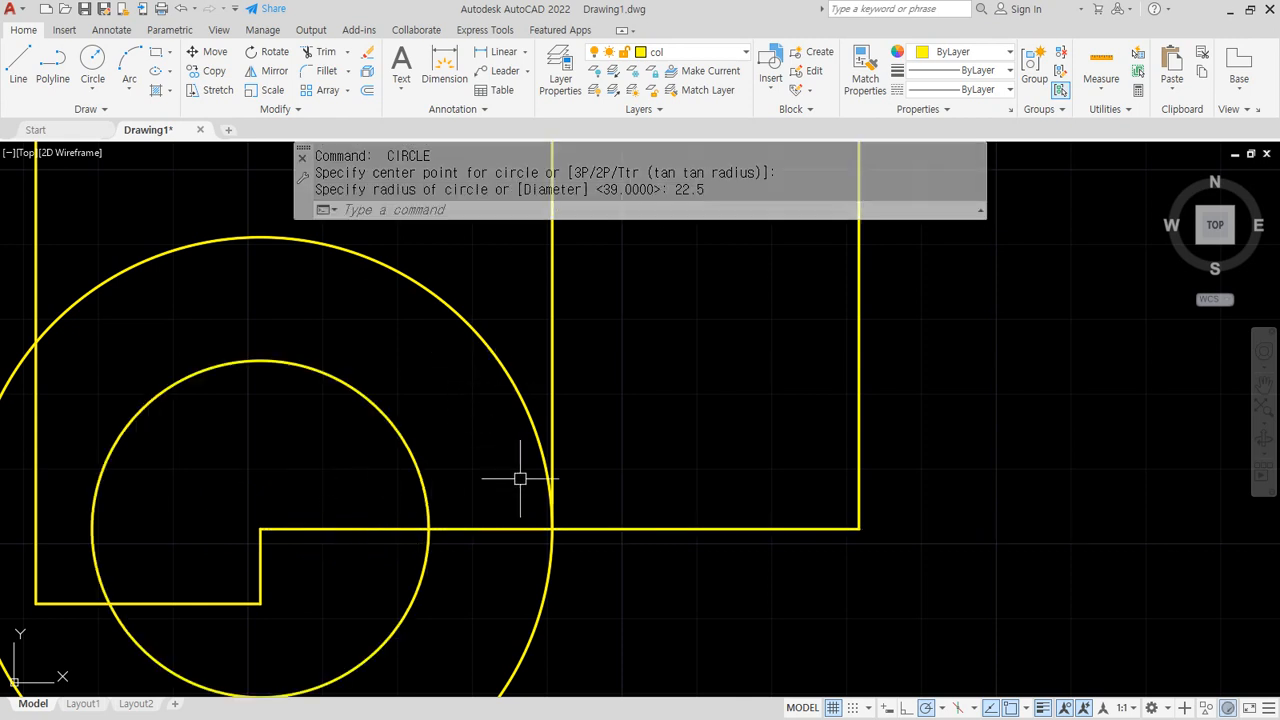
{"action": "mouse_move", "coordinate": [613, 518]}
{"action": "left_mouse_down"}
{"action": "mouse_move", "coordinate": [548, 312]}
{"action": "mouse_move", "coordinate": [576, 314]}
{"action": "left_mouse_up"}
{"action": "left_click_drag", "start_coordinate": [624, 305], "coordinate": [617, 372]}
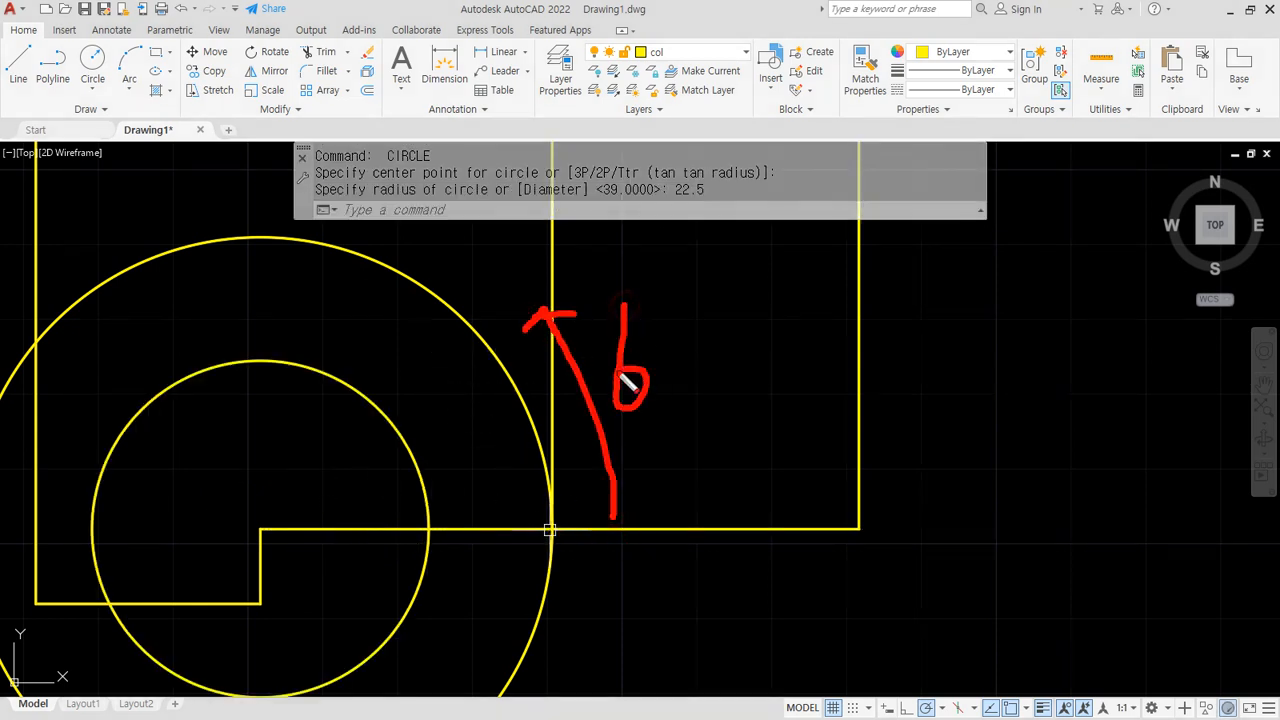
{"action": "mouse_move", "coordinate": [687, 352]}
{"action": "left_mouse_down"}
{"action": "mouse_move", "coordinate": [702, 409]}
{"action": "mouse_move", "coordinate": [688, 412]}
{"action": "left_mouse_up"}
{"action": "mouse_move", "coordinate": [687, 352]}
{"action": "left_mouse_down"}
{"action": "mouse_move", "coordinate": [763, 371]}
{"action": "mouse_move", "coordinate": [730, 349]}
{"action": "left_mouse_up"}
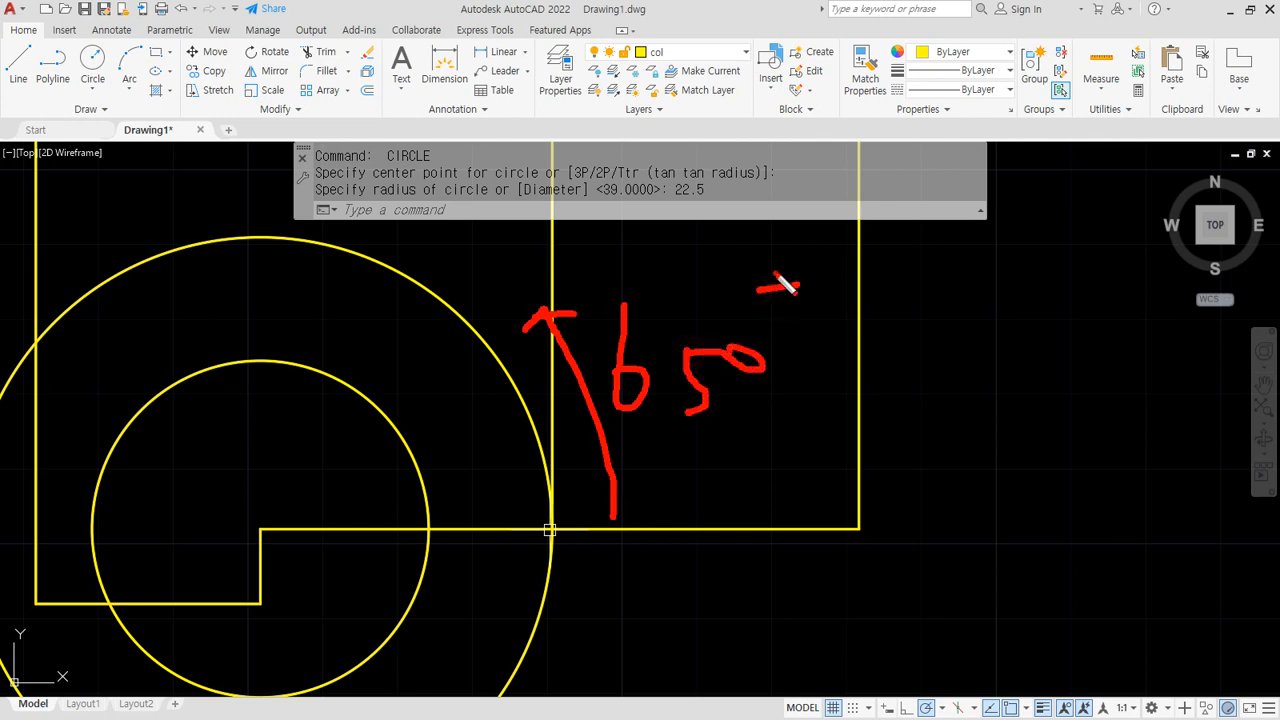
{"action": "key", "text": "Escape"}
Rotate a copy of the raised bottom edge 65 degrees about the stepped corner at the circles' centre
{"action": "type", "text": "ro"}
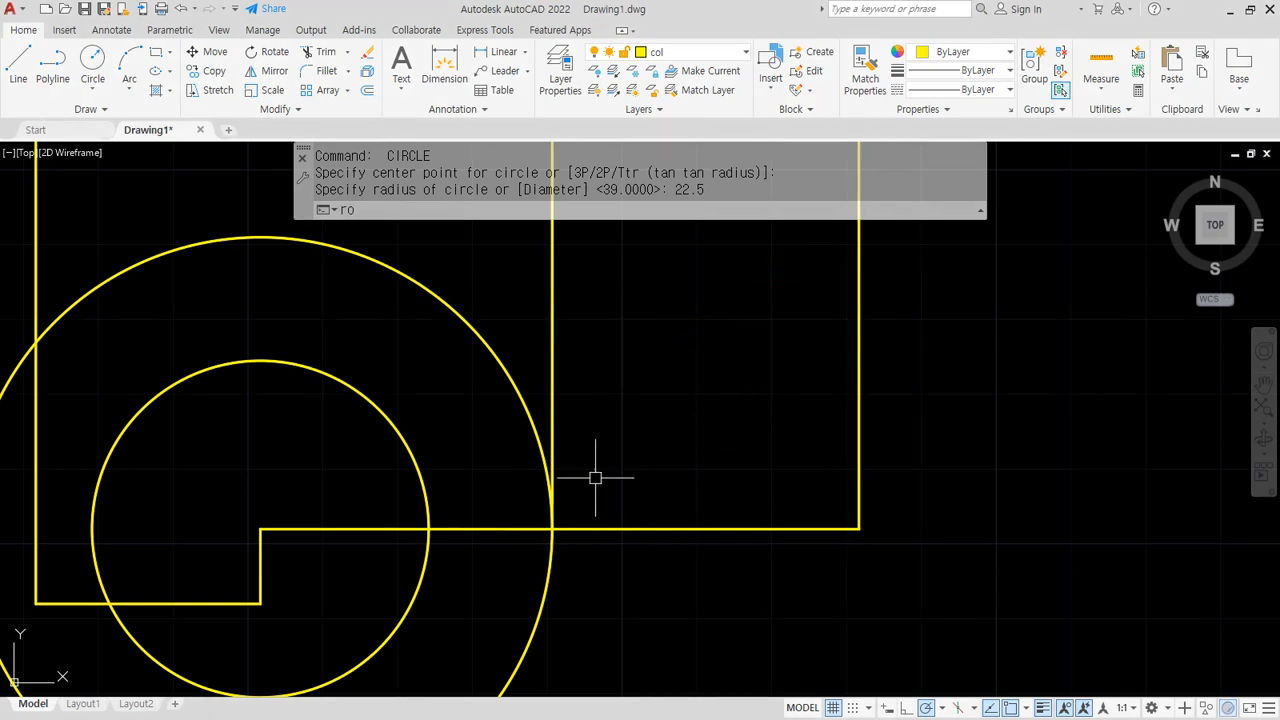
{"action": "key", "text": "Return"}
{"action": "left_click", "coordinate": [500, 528]}
{"action": "key", "text": "Return"}
{"action": "left_click", "coordinate": [260, 528]}
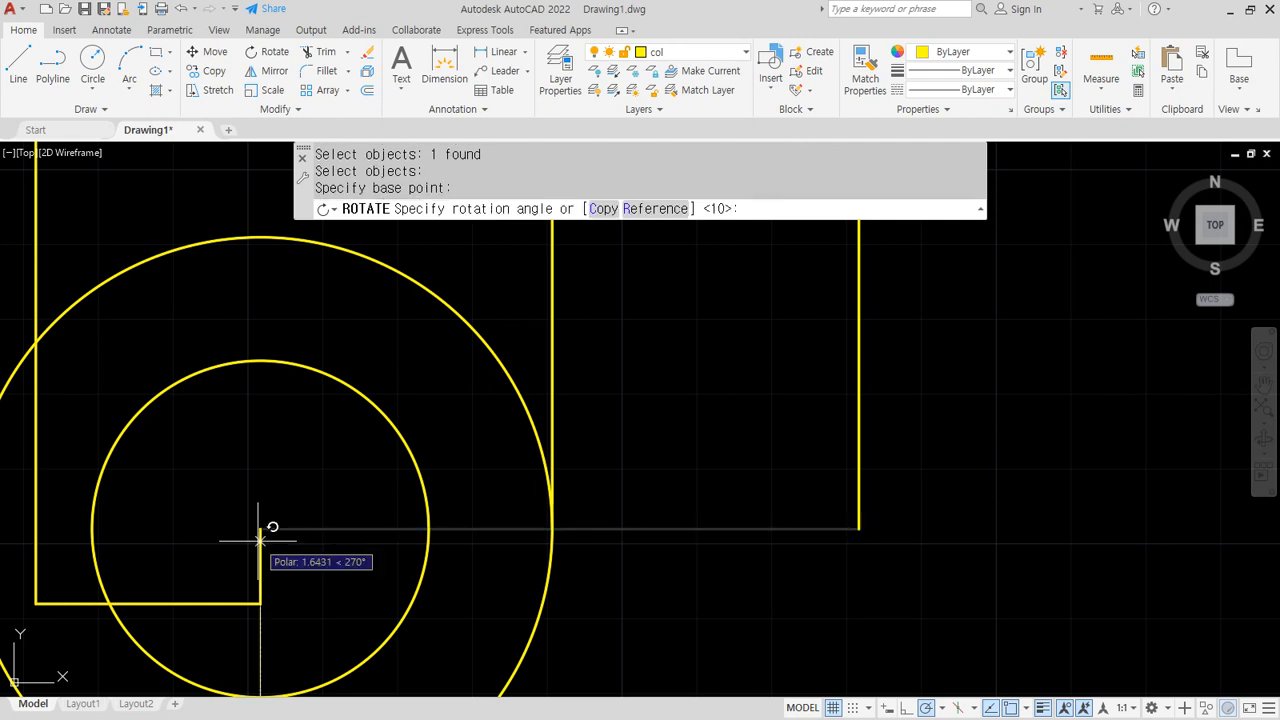
{"action": "type", "text": "c"}
{"action": "key", "text": "Return"}
{"action": "type", "text": "65"}
{"action": "key", "text": "Return"}
{"action": "scroll", "coordinate": [430, 473], "scroll_direction": "down", "scroll_amount": 2}
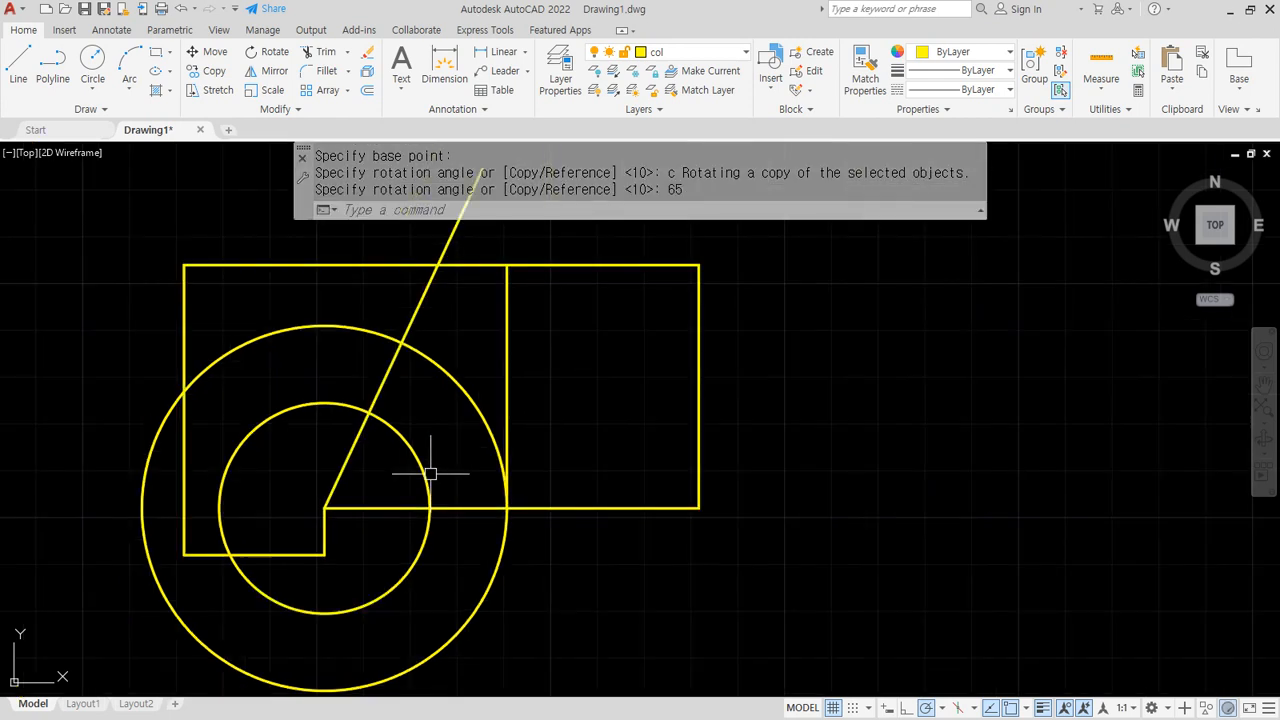
Trim both circles to the arcs between the raised bottom edge and the 65-degree line
{"action": "middle_click_drag", "start_coordinate": [445, 453], "coordinate": [494, 434]}
{"action": "type", "text": "tr"}
{"action": "key", "text": "Return"}
{"action": "left_click", "coordinate": [457, 500]}
{"action": "left_click", "coordinate": [423, 423]}
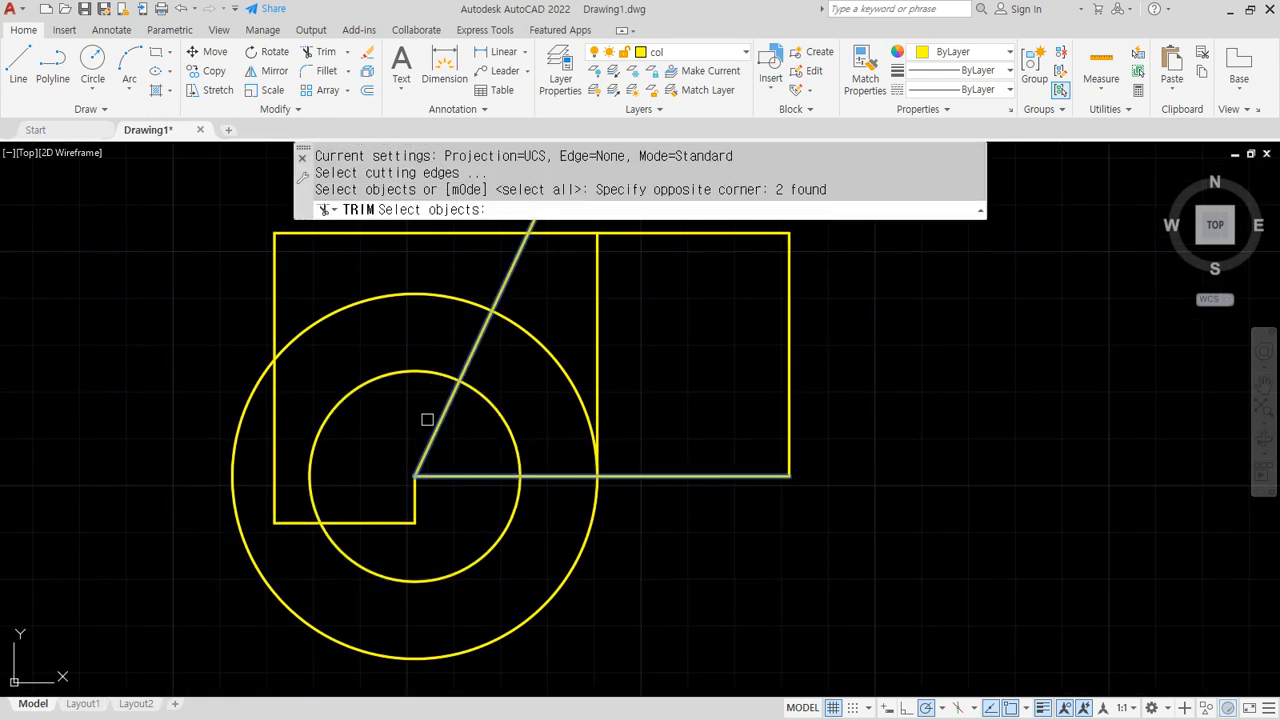
{"action": "key", "text": "Return"}
{"action": "left_click", "coordinate": [548, 636]}
{"action": "left_click", "coordinate": [451, 540]}
{"action": "key", "text": "Return"}
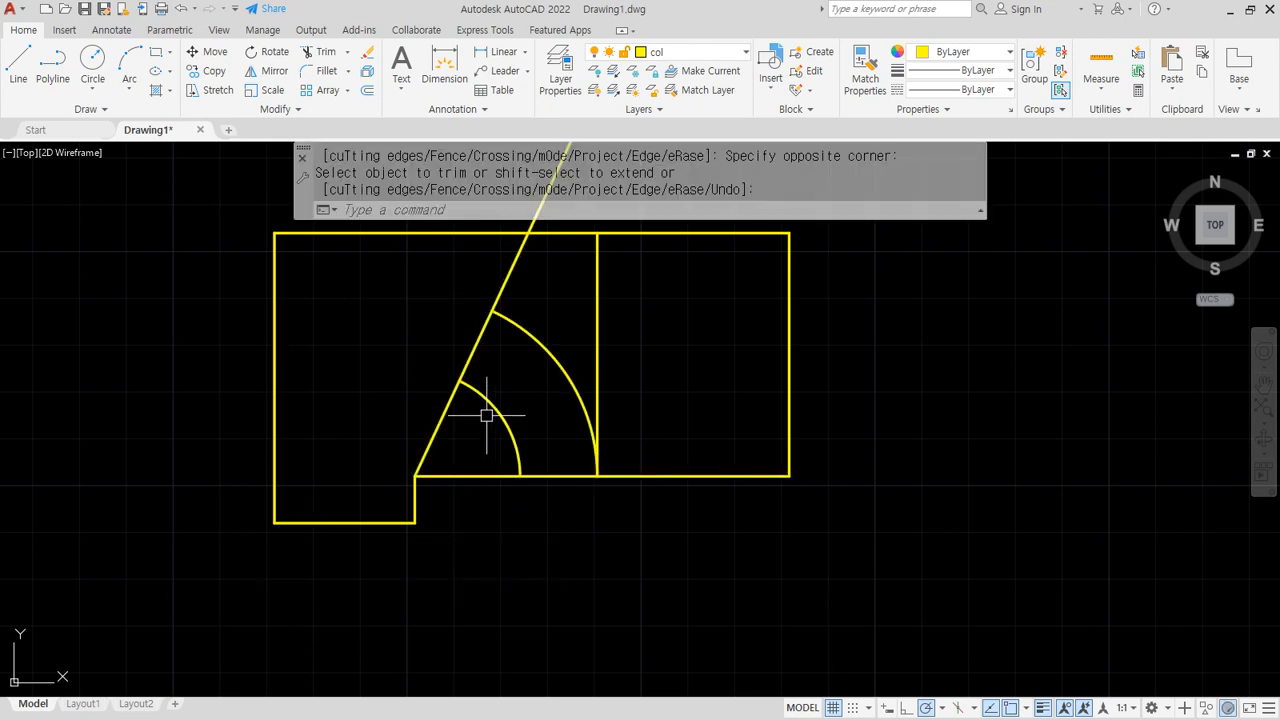
Trim the 65-degree line inside the inner arc and beyond the outer arc, and open the bottom edge between the arcs
{"action": "type", "text": "tr"}
{"action": "key", "text": "Return"}
{"action": "key", "text": "Return"}
{"action": "left_click", "coordinate": [448, 410]}
{"action": "middle_click_drag", "start_coordinate": [540, 306], "coordinate": [508, 392]}
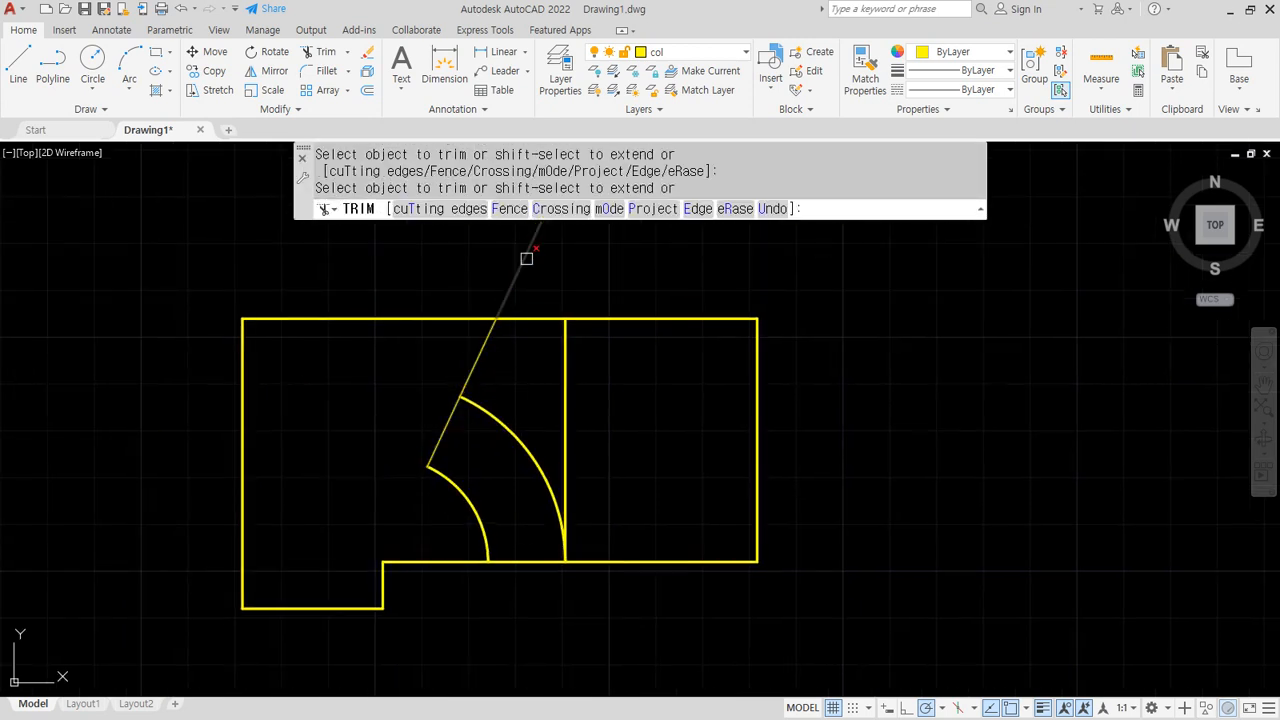
{"action": "left_click", "coordinate": [526, 257]}
{"action": "left_click", "coordinate": [489, 343]}
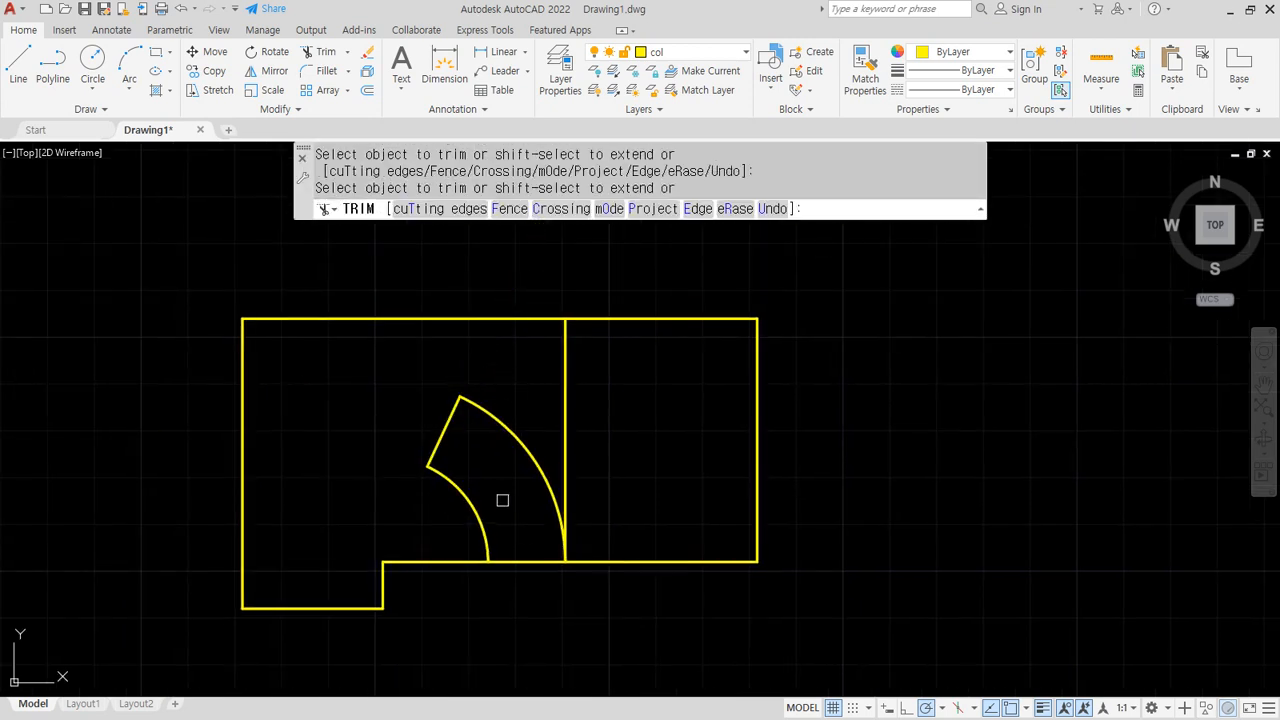
{"action": "key", "text": "Escape"}
Erase the inner vertical line that touches the lower end of the outer slot arc
{"action": "left_click", "coordinate": [566, 445]}
{"action": "type", "text": "e"}
{"action": "key", "text": "Return"}
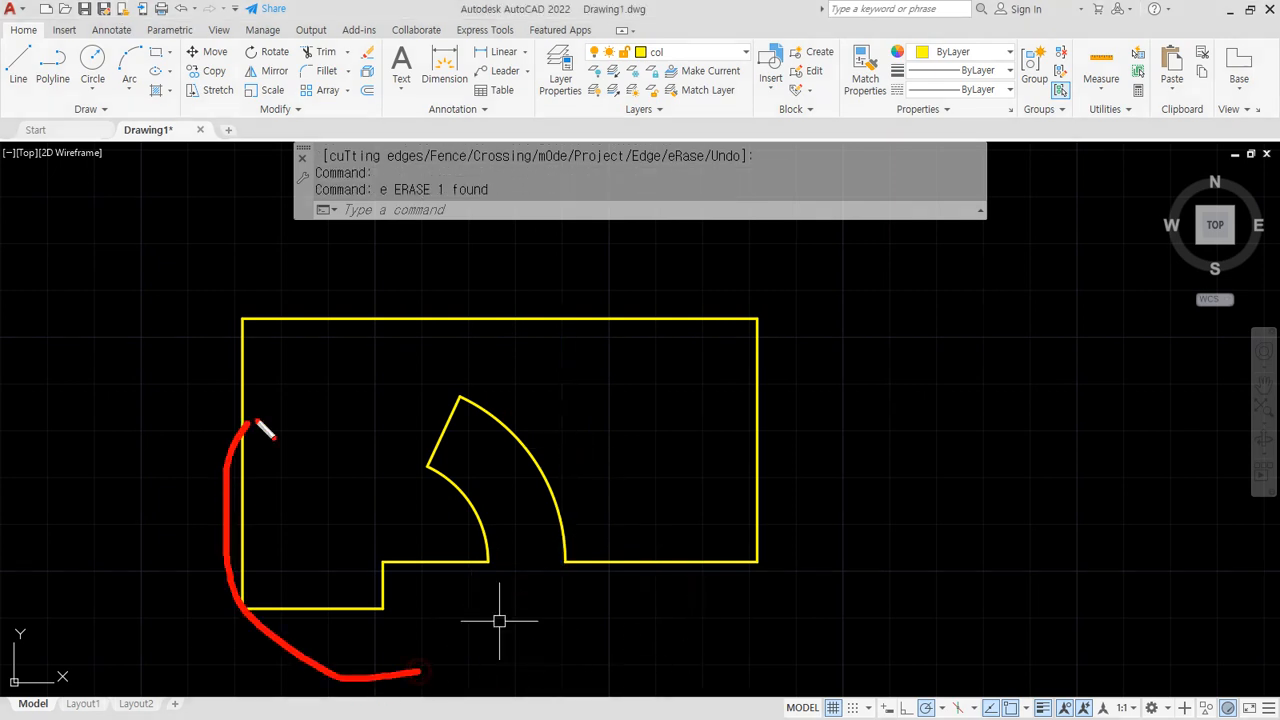
{"action": "mouse_move", "coordinate": [258, 424]}
{"action": "left_mouse_down"}
{"action": "mouse_move", "coordinate": [566, 643]}
{"action": "mouse_move", "coordinate": [441, 656]}
{"action": "left_mouse_up"}
{"action": "mouse_move", "coordinate": [803, 657]}
{"action": "left_mouse_down"}
{"action": "mouse_move", "coordinate": [677, 463]}
{"action": "mouse_move", "coordinate": [868, 630]}
{"action": "mouse_move", "coordinate": [822, 646]}
{"action": "left_mouse_up"}
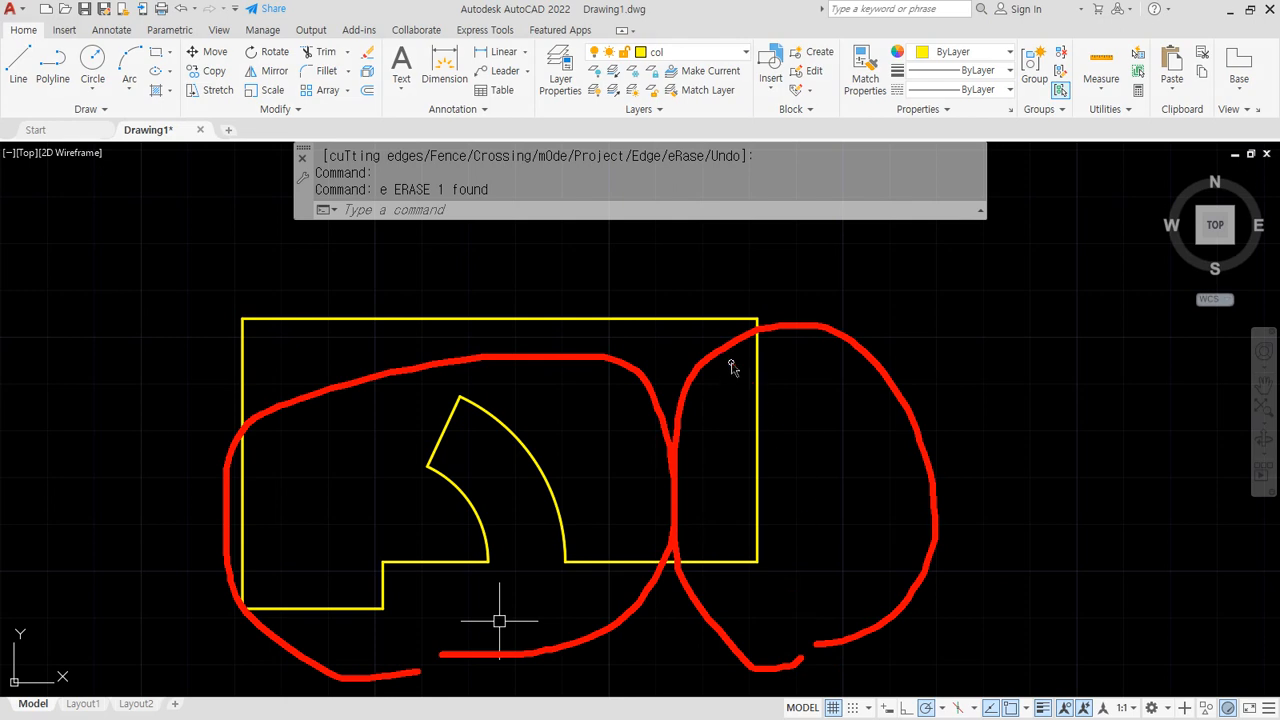
{"action": "key", "text": "Escape"}
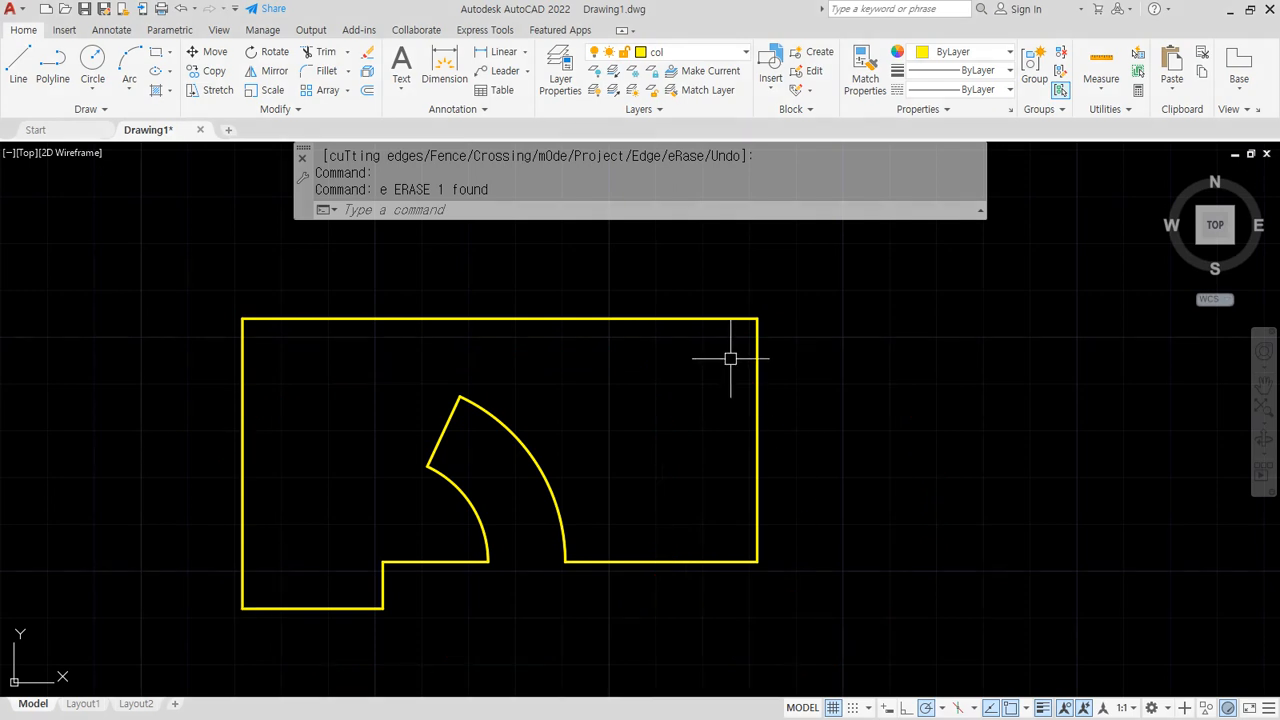
{"action": "key", "text": "ctrl+2"}
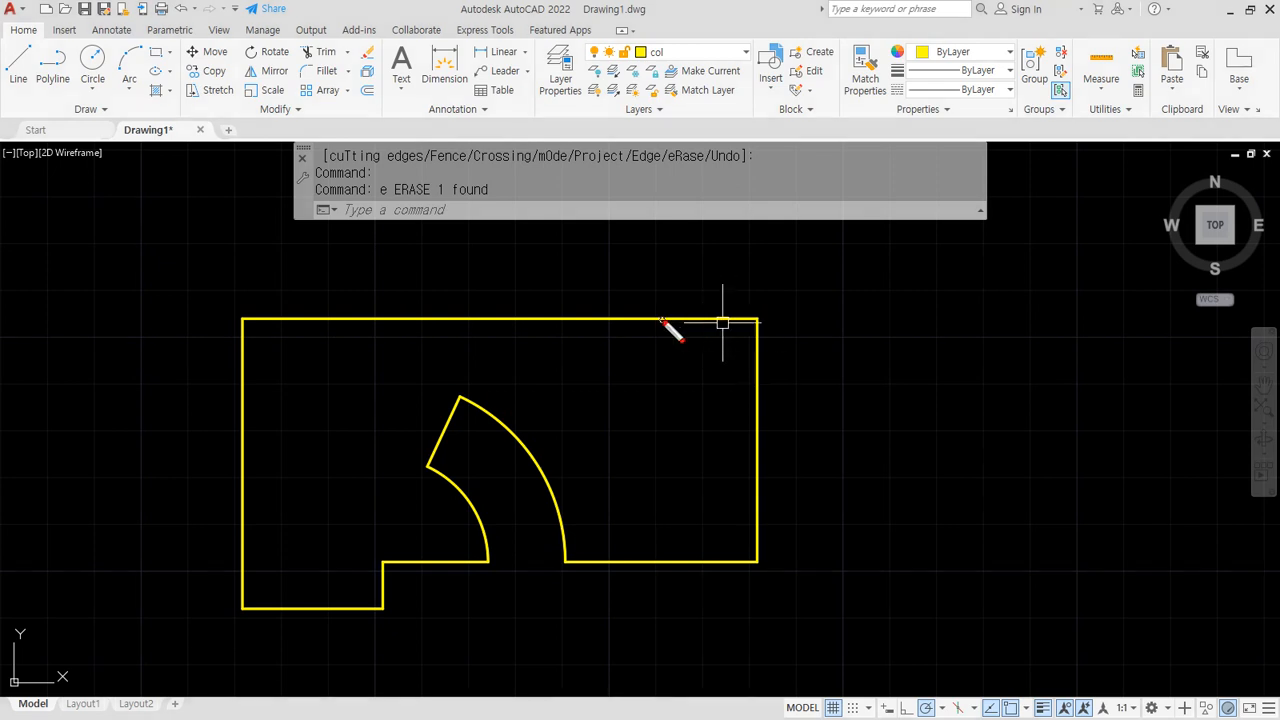
{"action": "mouse_move", "coordinate": [630, 321]}
{"action": "left_mouse_down"}
{"action": "mouse_move", "coordinate": [762, 322]}
{"action": "mouse_move", "coordinate": [705, 385]}
{"action": "mouse_move", "coordinate": [756, 401]}
{"action": "mouse_move", "coordinate": [746, 415]}
{"action": "left_mouse_up"}
{"action": "key", "text": "Escape"}
Rotate a copy of the outline's top edge 101 degrees about its right endpoint
{"action": "type", "text": "ro"}
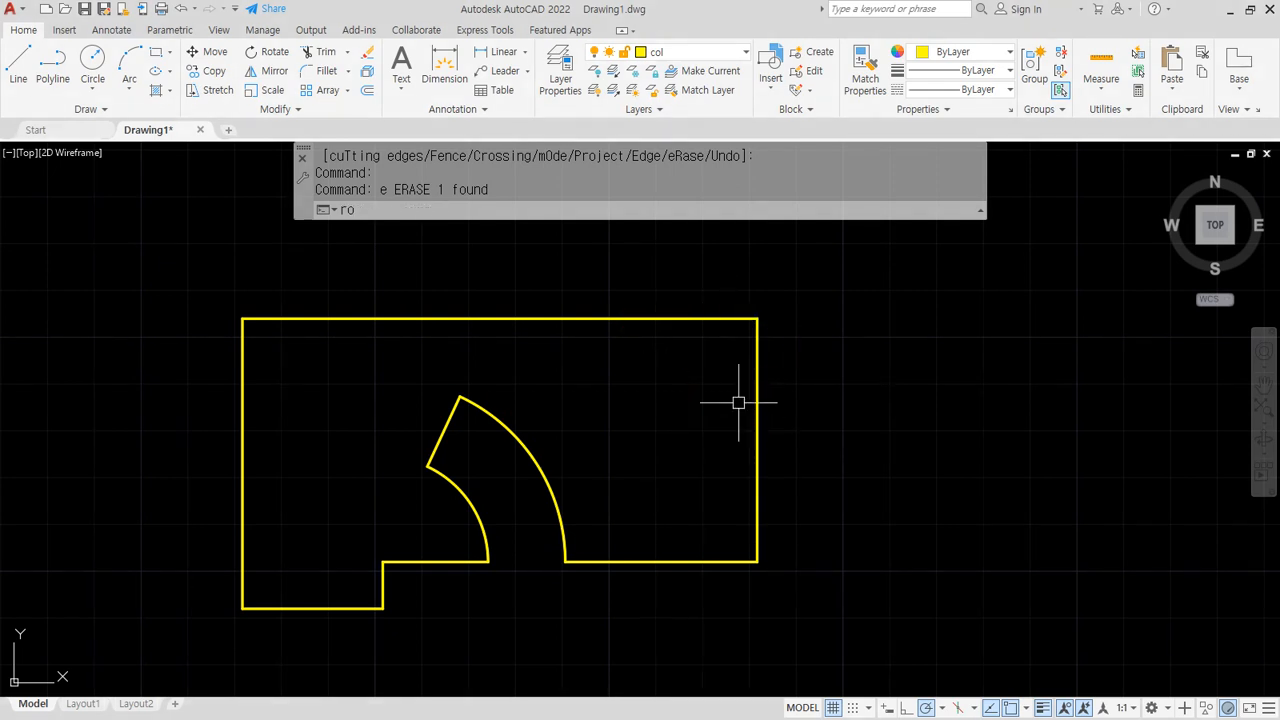
{"action": "key", "text": "Return"}
{"action": "left_click", "coordinate": [709, 322]}
{"action": "key", "text": "Return"}
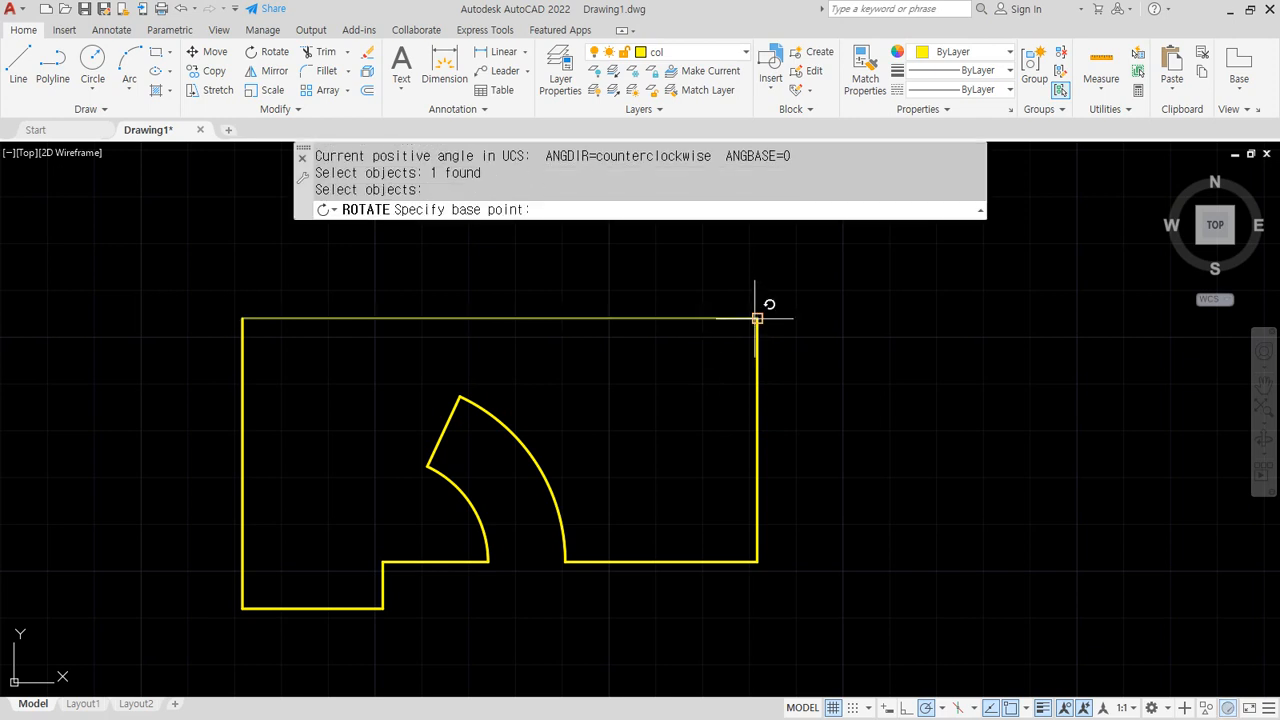
{"action": "left_click", "coordinate": [757, 319]}
{"action": "key", "text": "ctrl+2"}
{"action": "mouse_move", "coordinate": [625, 323]}
{"action": "left_mouse_down"}
{"action": "mouse_move", "coordinate": [728, 433]}
{"action": "mouse_move", "coordinate": [769, 424]}
{"action": "left_mouse_up"}
{"action": "mouse_move", "coordinate": [757, 401]}
{"action": "left_mouse_down"}
{"action": "mouse_move", "coordinate": [777, 418]}
{"action": "mouse_move", "coordinate": [765, 448]}
{"action": "left_mouse_up"}
{"action": "left_click_drag", "start_coordinate": [834, 423], "coordinate": [889, 423]}
{"action": "left_click_drag", "start_coordinate": [861, 395], "coordinate": [865, 457]}
{"action": "key", "text": "Escape"}
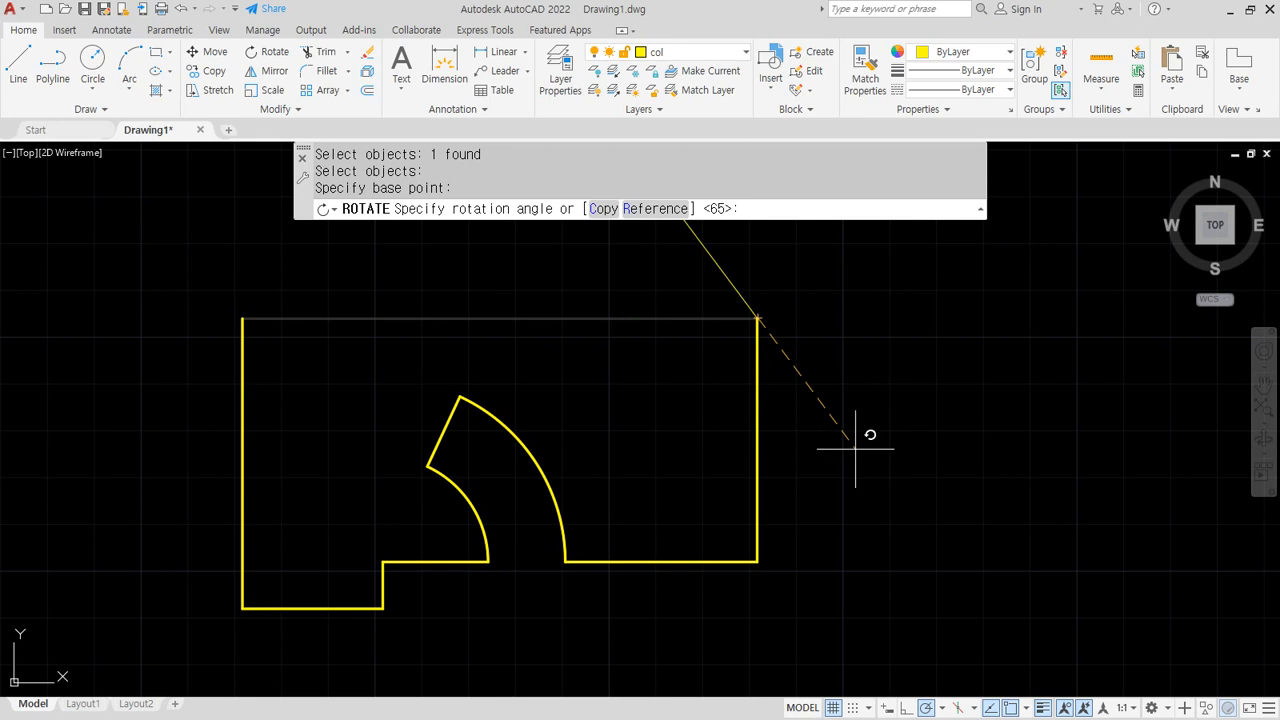
{"action": "type", "text": "c"}
{"action": "key", "text": "Return"}
{"action": "type", "text": "101"}
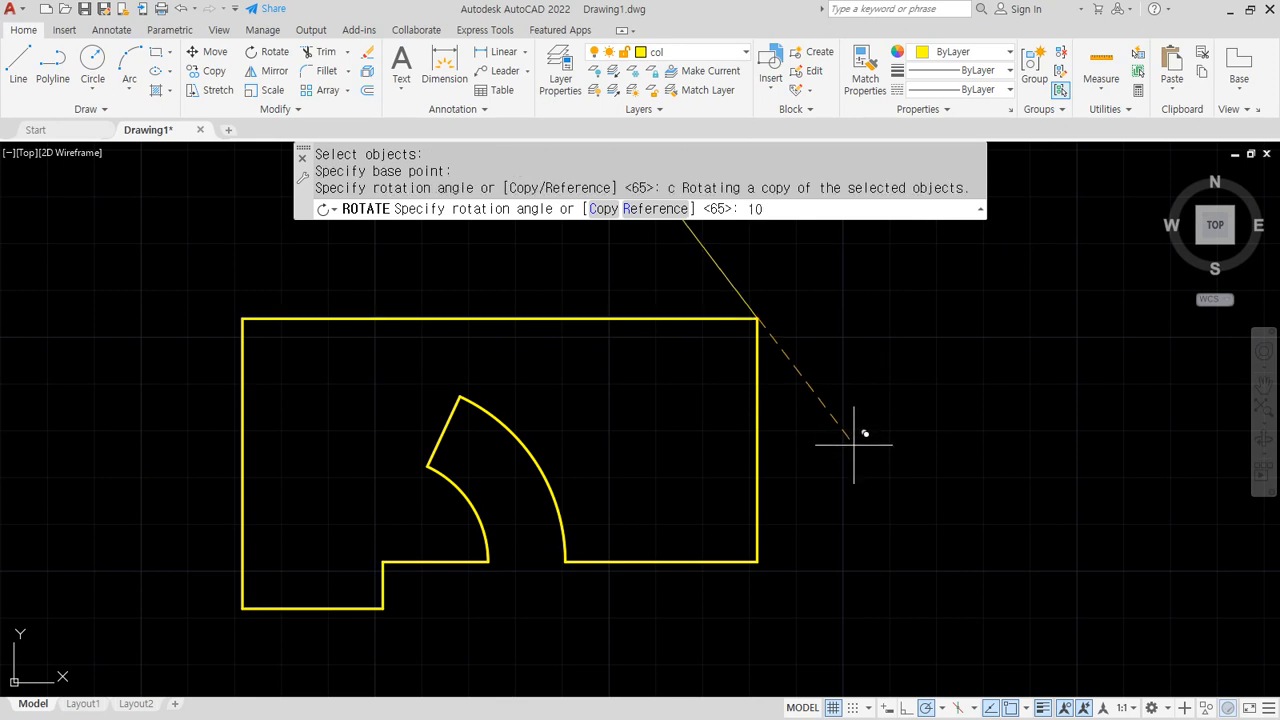
{"action": "key", "text": "Return"}
{"action": "scroll", "coordinate": [777, 443], "scroll_direction": "down", "scroll_amount": 2}
{"action": "scroll", "coordinate": [733, 488], "scroll_direction": "up", "scroll_amount": 2}
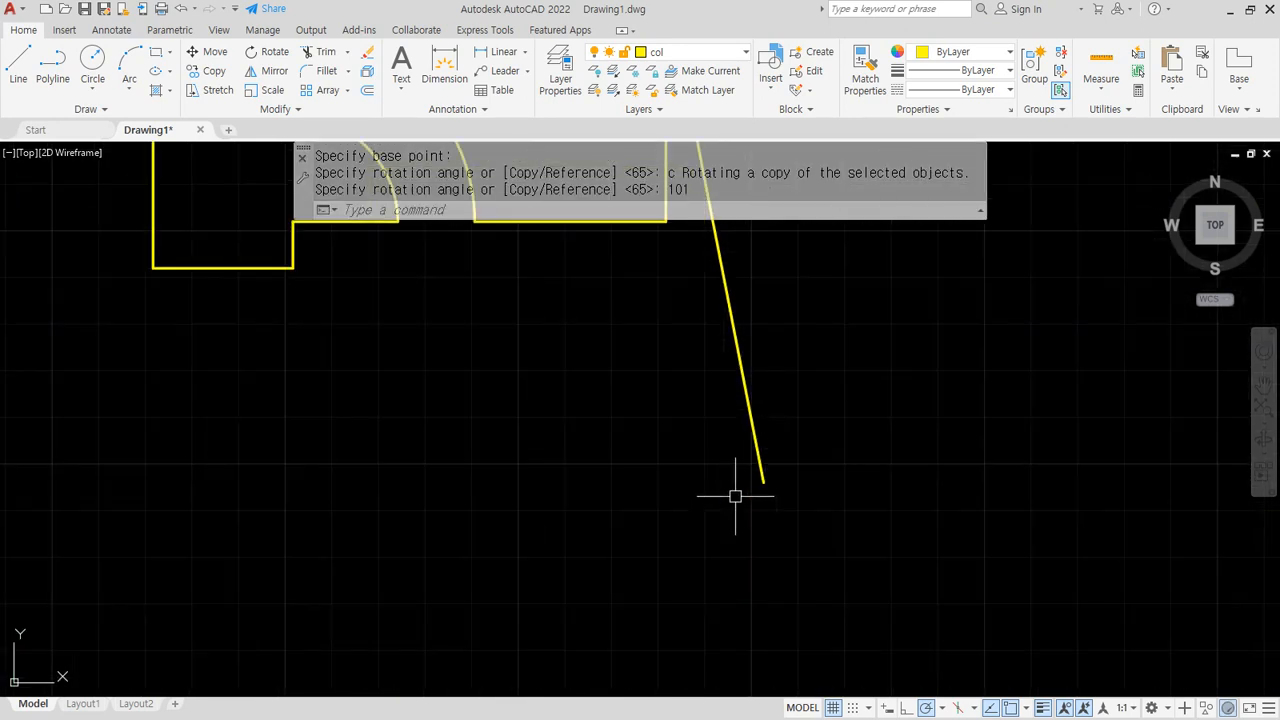
{"action": "key", "text": "ctrl+2"}
{"action": "mouse_move", "coordinate": [743, 366]}
{"action": "left_mouse_down"}
{"action": "mouse_move", "coordinate": [645, 448]}
{"action": "mouse_move", "coordinate": [682, 447]}
{"action": "left_mouse_up"}
{"action": "key", "text": "Escape"}
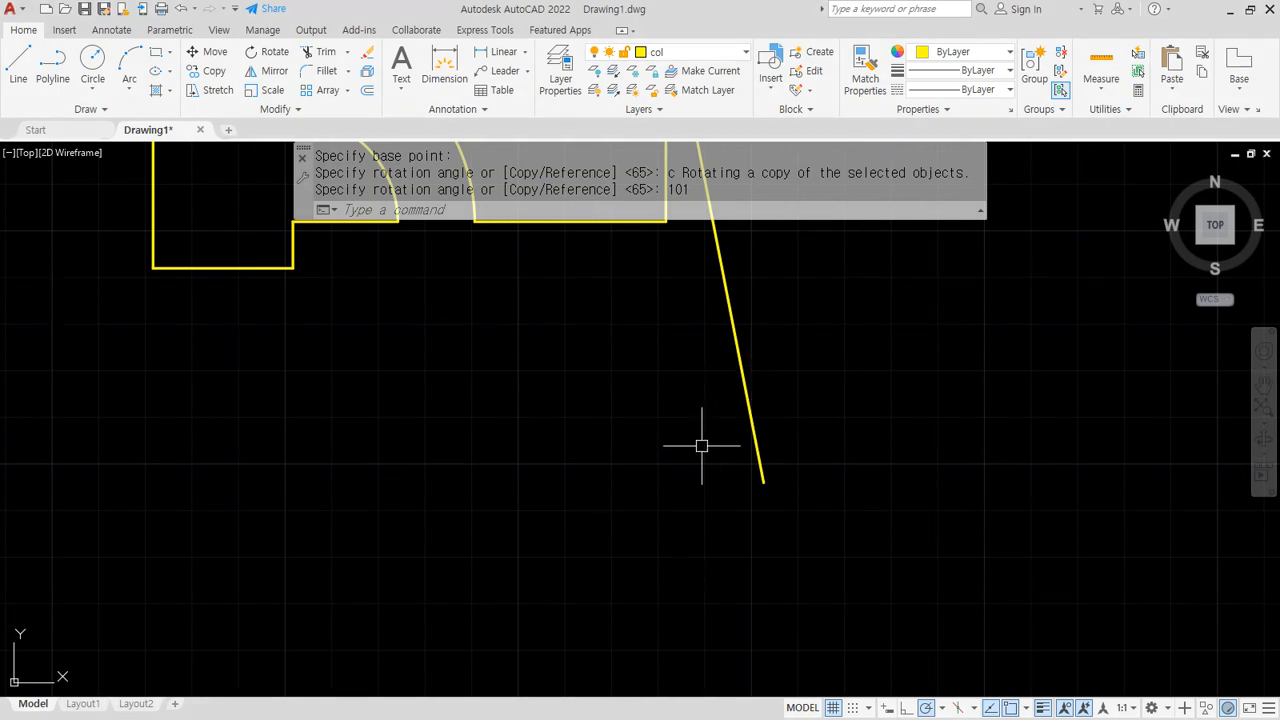
Rotate the long slanted side 37 degrees about its lower endpoint without the Copy option, and undo the rotation
{"action": "type", "text": "ro"}
{"action": "key", "text": "Return"}
{"action": "left_click", "coordinate": [777, 366]}
{"action": "left_click", "coordinate": [714, 400]}
{"action": "key", "text": "Return"}
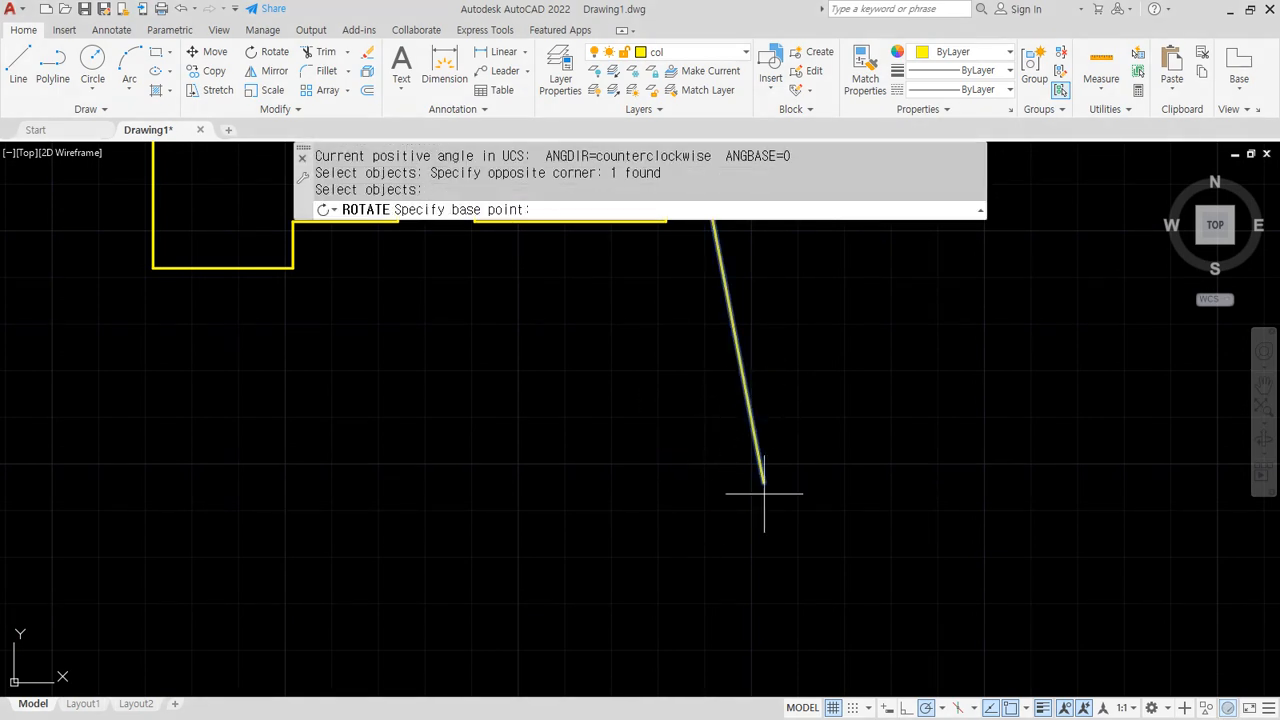
{"action": "left_click", "coordinate": [764, 481]}
{"action": "type", "text": "37"}
{"action": "key", "text": "Return"}
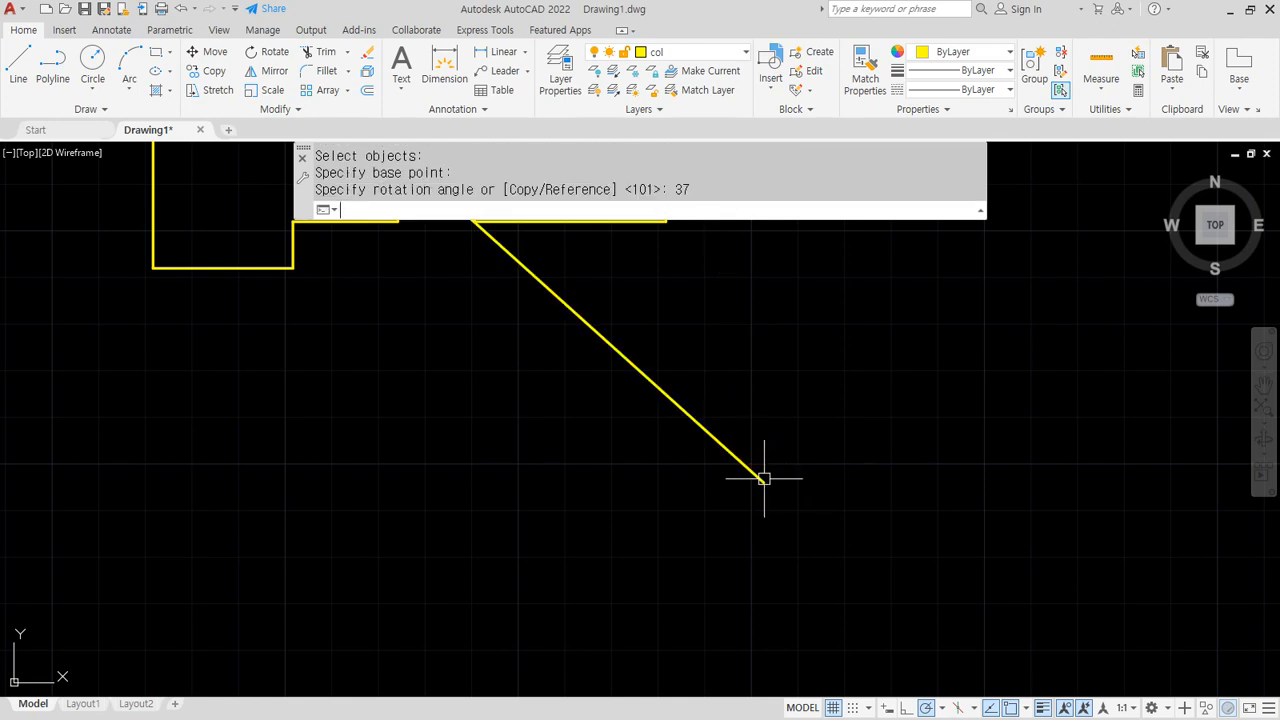
{"action": "key", "text": "ctrl+z"}
Rotate a copy of the long slanted side 37 degrees about its lower endpoint
{"action": "type", "text": "ro"}
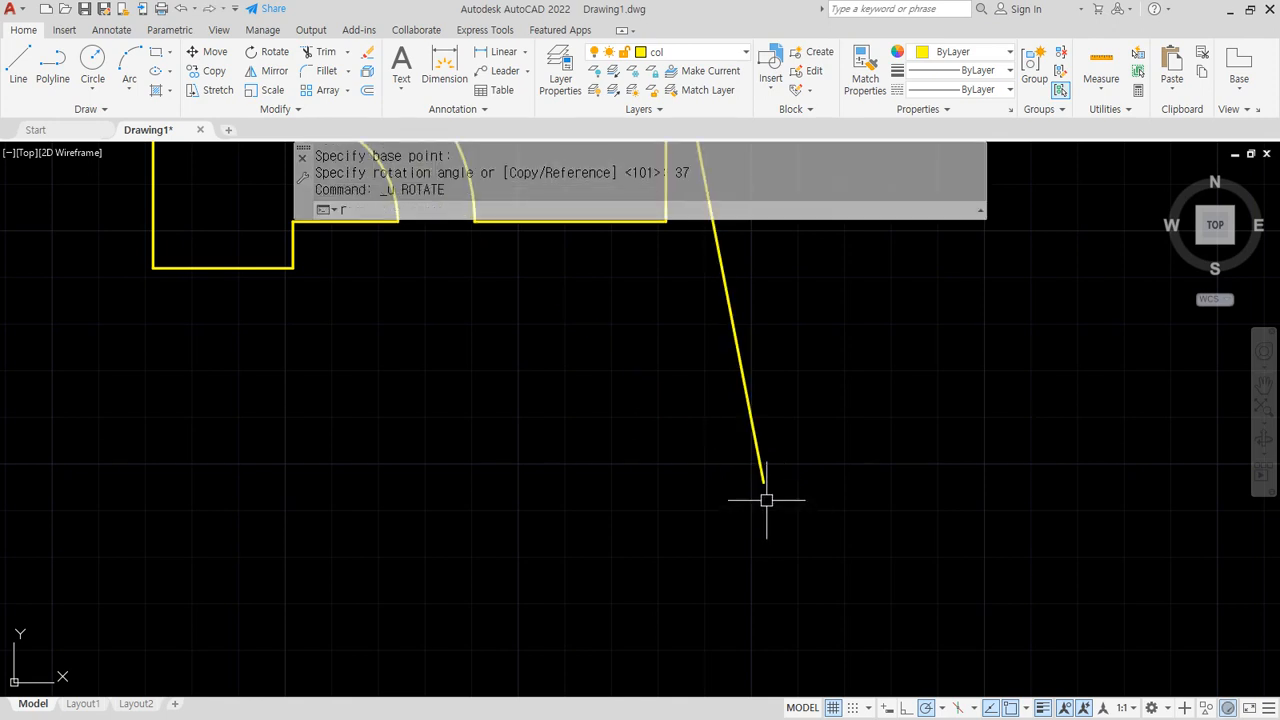
{"action": "key", "text": "Return"}
{"action": "left_click", "coordinate": [811, 380]}
{"action": "left_click", "coordinate": [737, 491]}
{"action": "key", "text": "Return"}
{"action": "left_click", "coordinate": [764, 481]}
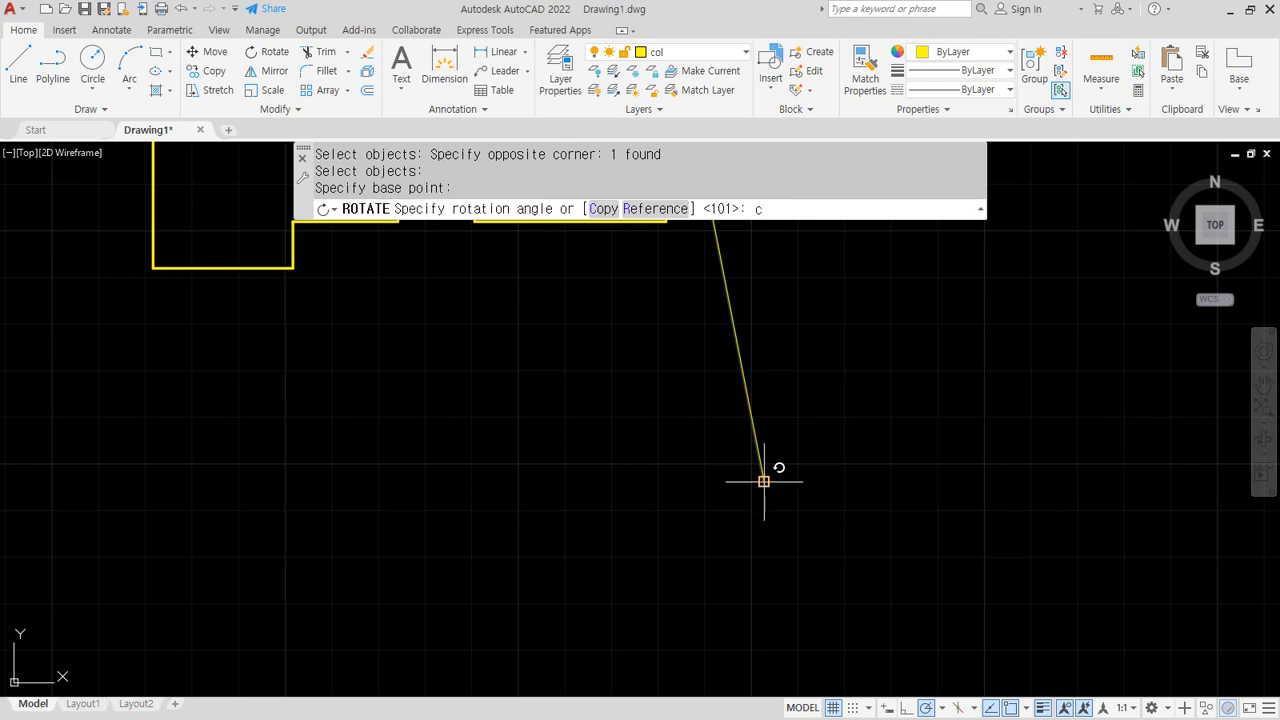
{"action": "type", "text": "c"}
{"action": "key", "text": "Return"}
{"action": "type", "text": "37"}
{"action": "key", "text": "Return"}
{"action": "scroll", "coordinate": [766, 518], "scroll_direction": "down", "scroll_amount": 2}
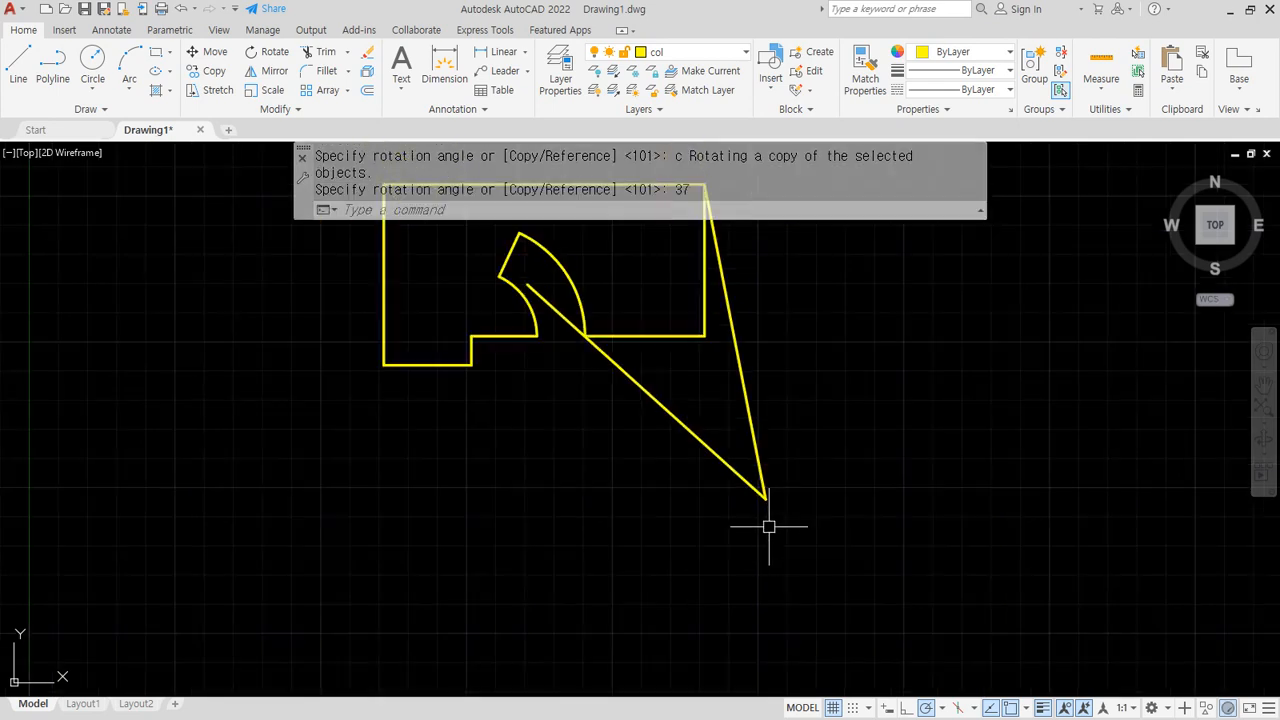
Draw a circle of radius 10 centred where the two slanted lines meet at their lower end
{"action": "middle_click_drag", "start_coordinate": [766, 523], "coordinate": [665, 566]}
{"action": "type", "text": "c"}
{"action": "key", "text": "Return"}
{"action": "left_click", "coordinate": [661, 548]}
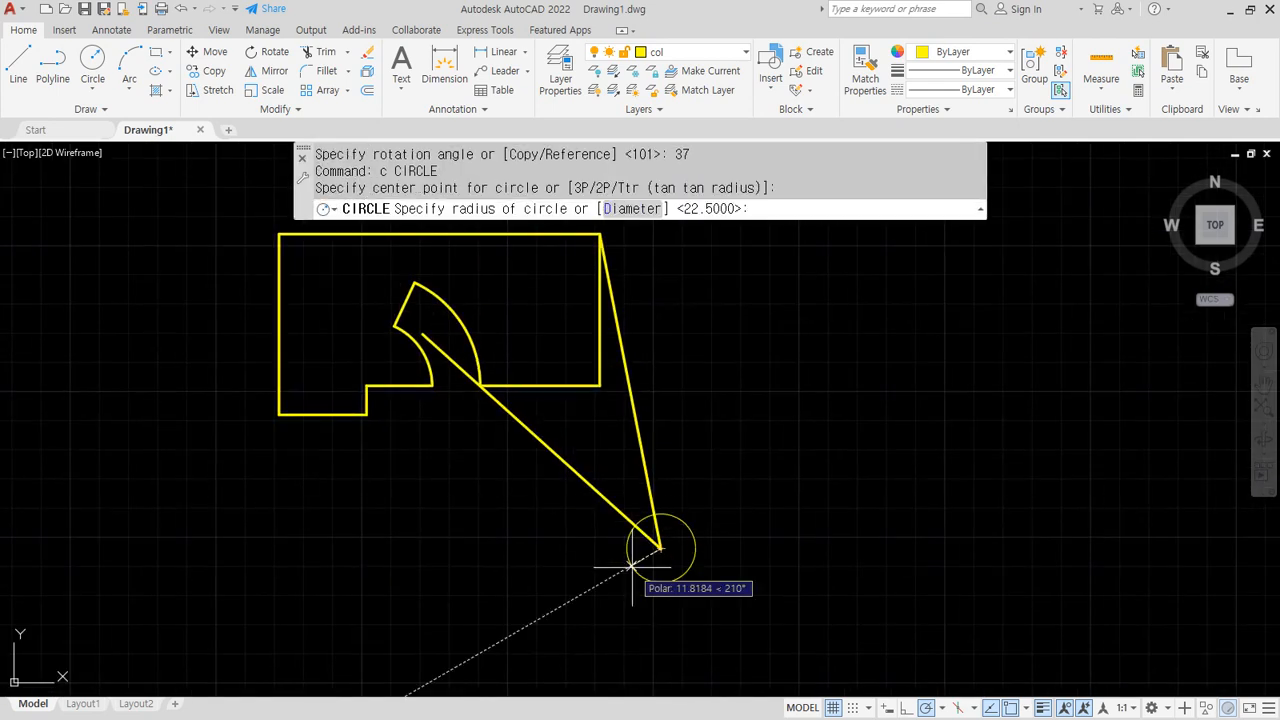
{"action": "type", "text": "10"}
{"action": "key", "text": "Return"}
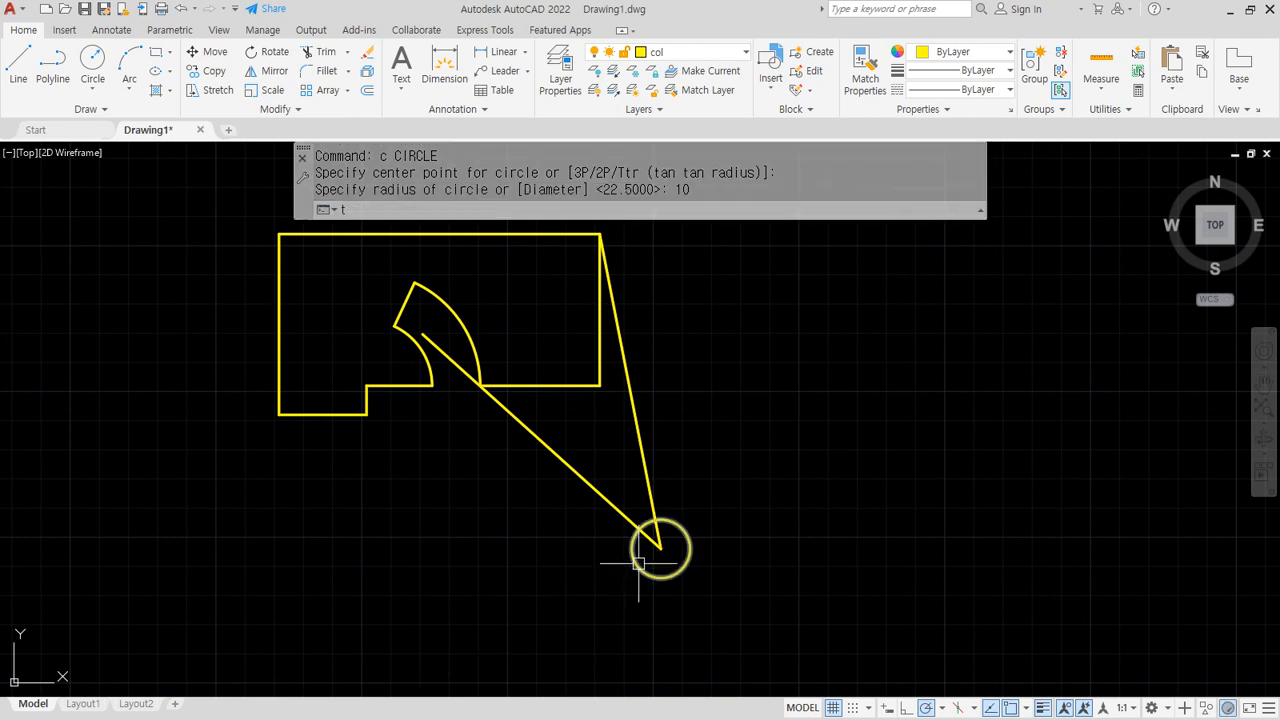
Trim the 37-degree line outside the radius 10 circle, leaving only the short segment at the lower tip
{"action": "type", "text": "tr"}
{"action": "key", "text": "Return"}
{"action": "left_click", "coordinate": [630, 552]}
{"action": "key", "text": "Return"}
{"action": "left_click", "coordinate": [625, 519]}
{"action": "left_click", "coordinate": [659, 580]}
{"action": "key", "text": "Escape"}
Erase the radius 10 circle and the outline's right vertical edge
{"action": "left_click", "coordinate": [657, 580]}
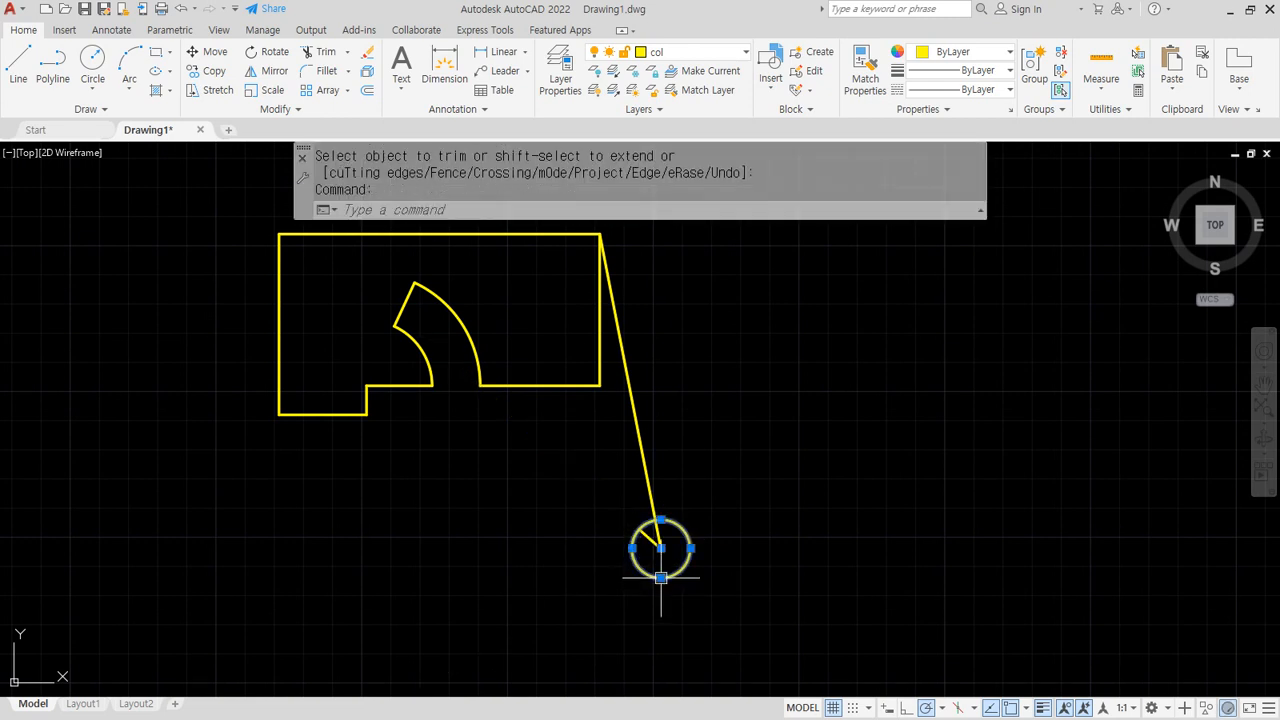
{"action": "type", "text": "e"}
{"action": "key", "text": "Return"}
{"action": "left_click", "coordinate": [602, 366]}
{"action": "type", "text": "e"}
{"action": "key", "text": "Return"}
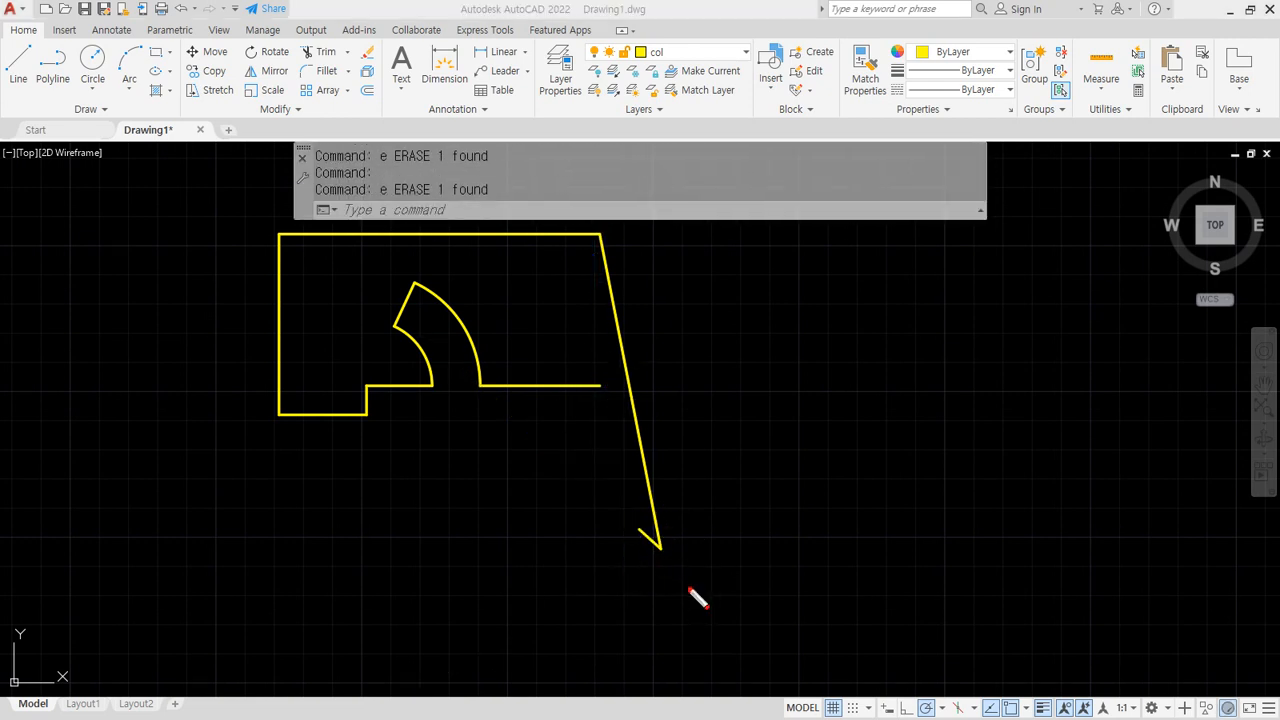
{"action": "left_click_drag", "start_coordinate": [655, 471], "coordinate": [692, 582]}
{"action": "key", "text": "Escape"}
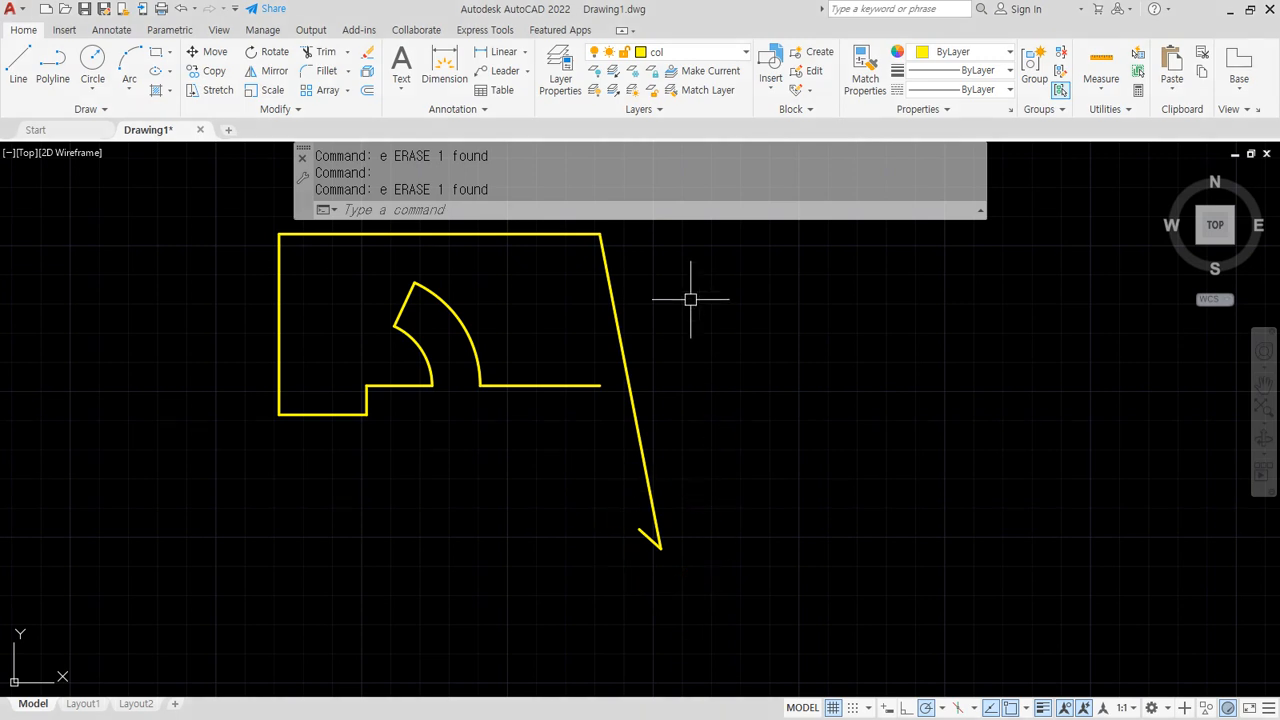
{"action": "middle_click_drag", "start_coordinate": [689, 298], "coordinate": [687, 405]}
{"action": "key", "text": "ctrl+2"}
{"action": "mouse_move", "coordinate": [280, 343]}
{"action": "left_mouse_down"}
{"action": "mouse_move", "coordinate": [594, 341]}
{"action": "mouse_move", "coordinate": [457, 298]}
{"action": "mouse_move", "coordinate": [320, 322]}
{"action": "left_mouse_up"}
{"action": "left_click_drag", "start_coordinate": [403, 238], "coordinate": [417, 259]}
{"action": "left_click", "coordinate": [416, 276]}
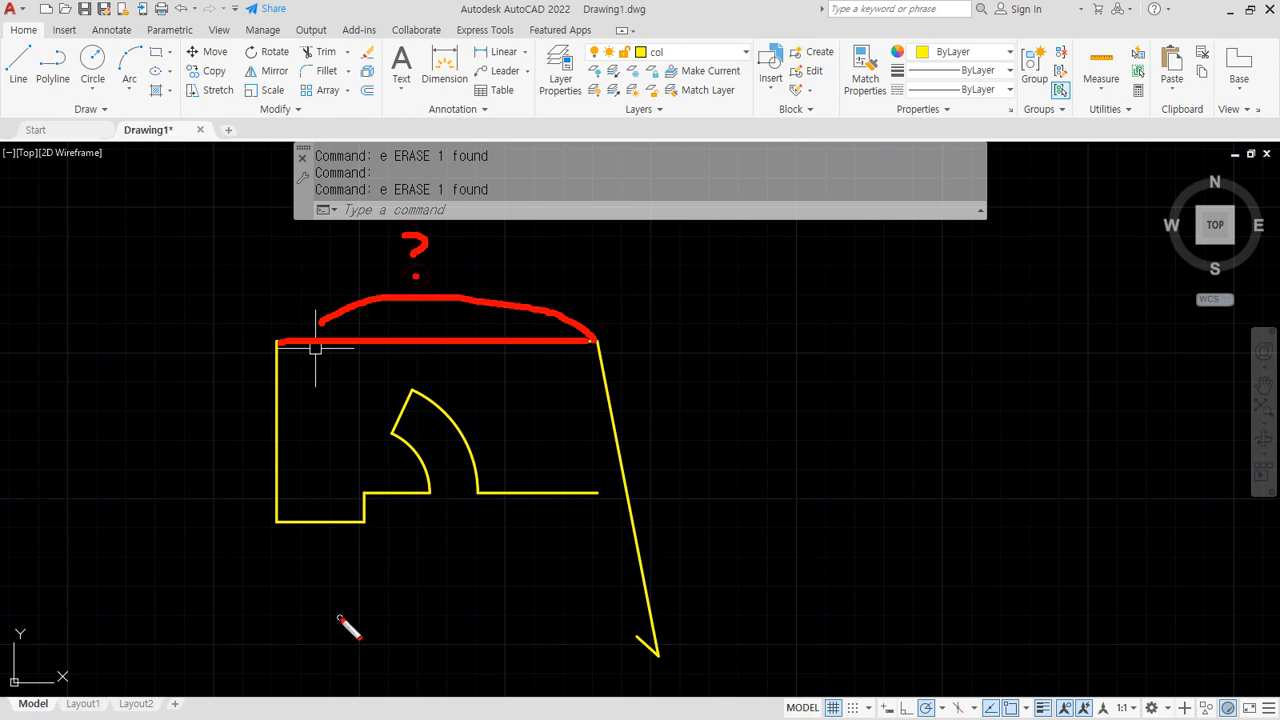
{"action": "mouse_move", "coordinate": [678, 682]}
{"action": "left_mouse_down"}
{"action": "mouse_move", "coordinate": [651, 600]}
{"action": "mouse_move", "coordinate": [671, 676]}
{"action": "left_mouse_up"}
{"action": "key", "text": "Escape"}
Move the long slanted side and its short tip segment so the segment's free end meets the lower edge's right endpoint
{"action": "type", "text": "m"}
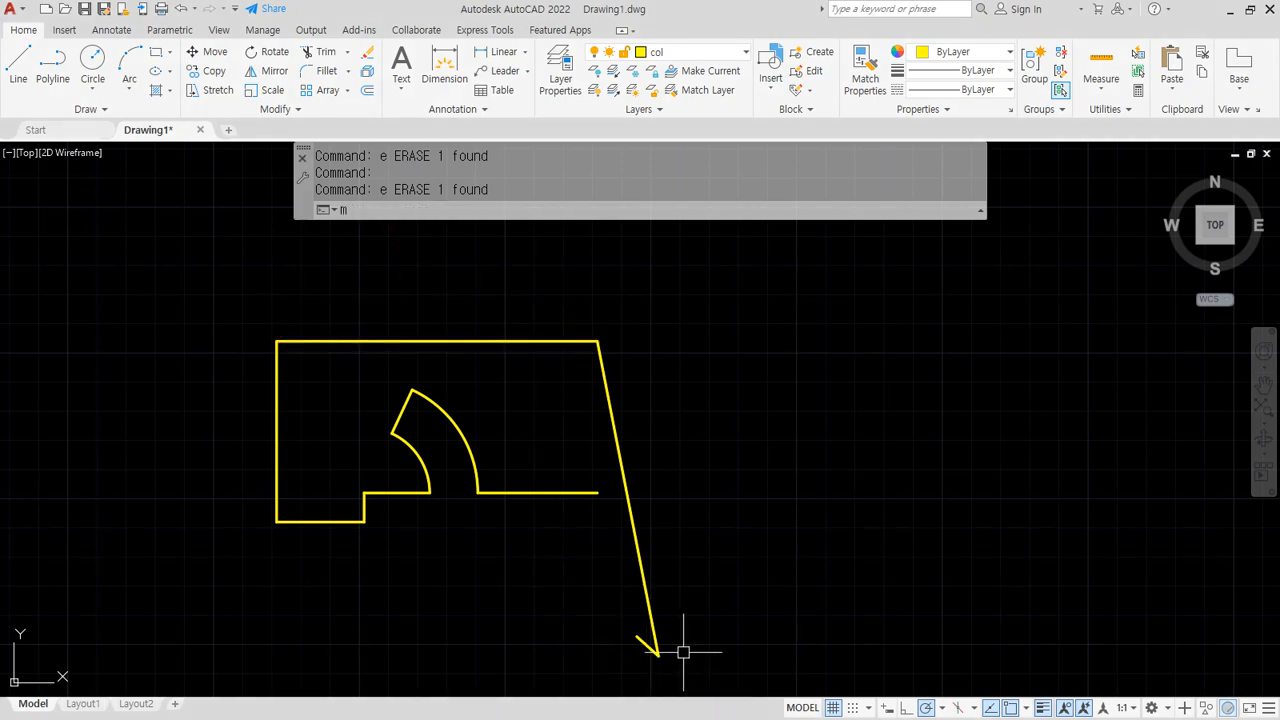
{"action": "key", "text": "Return"}
{"action": "left_click", "coordinate": [694, 680]}
{"action": "left_click", "coordinate": [628, 633]}
{"action": "key", "text": "Return"}
{"action": "left_click", "coordinate": [638, 634]}
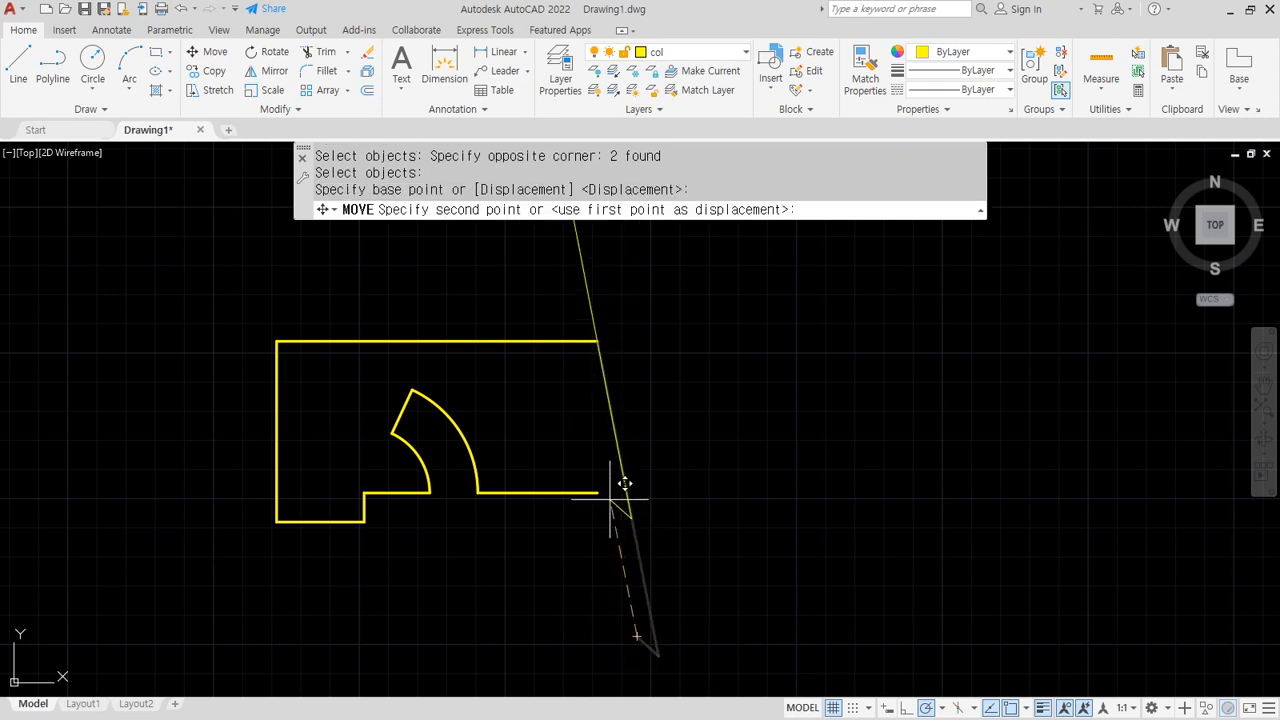
{"action": "left_click", "coordinate": [599, 491]}
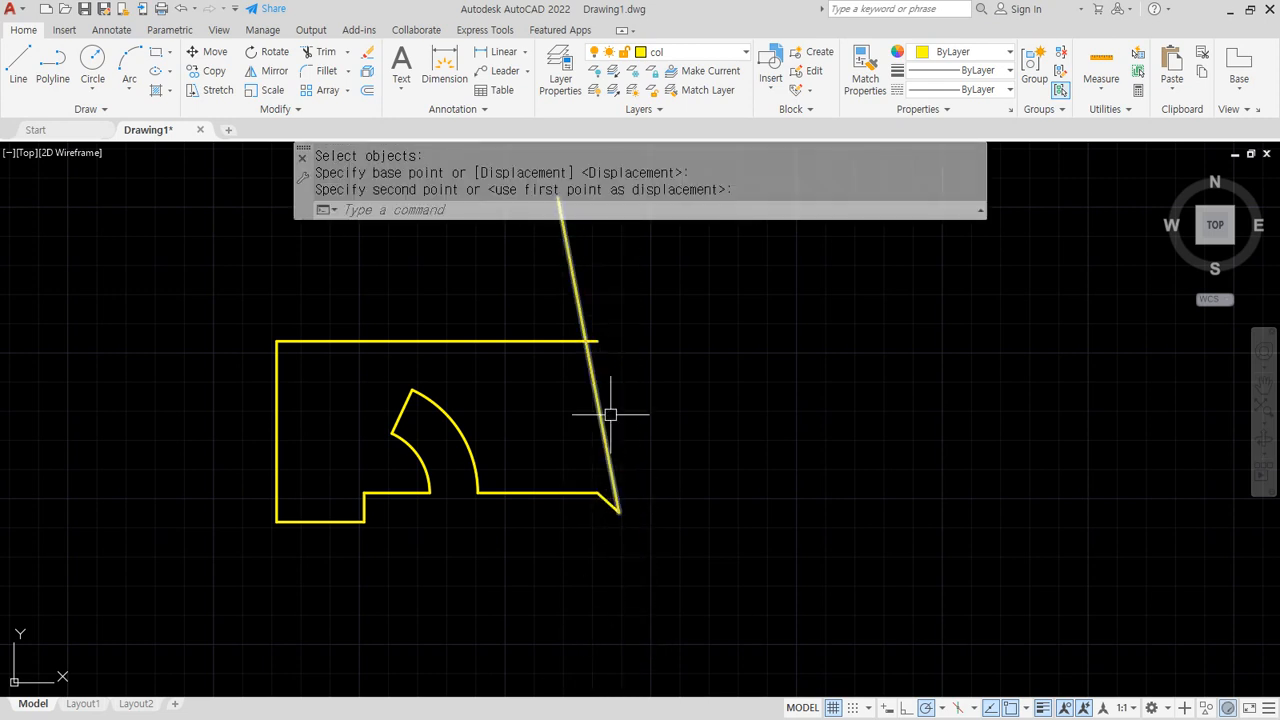
{"action": "mouse_move", "coordinate": [603, 364]}
{"action": "left_mouse_down"}
{"action": "mouse_move", "coordinate": [574, 372]}
{"action": "mouse_move", "coordinate": [657, 343]}
{"action": "left_mouse_up"}
{"action": "key", "text": "Escape"}
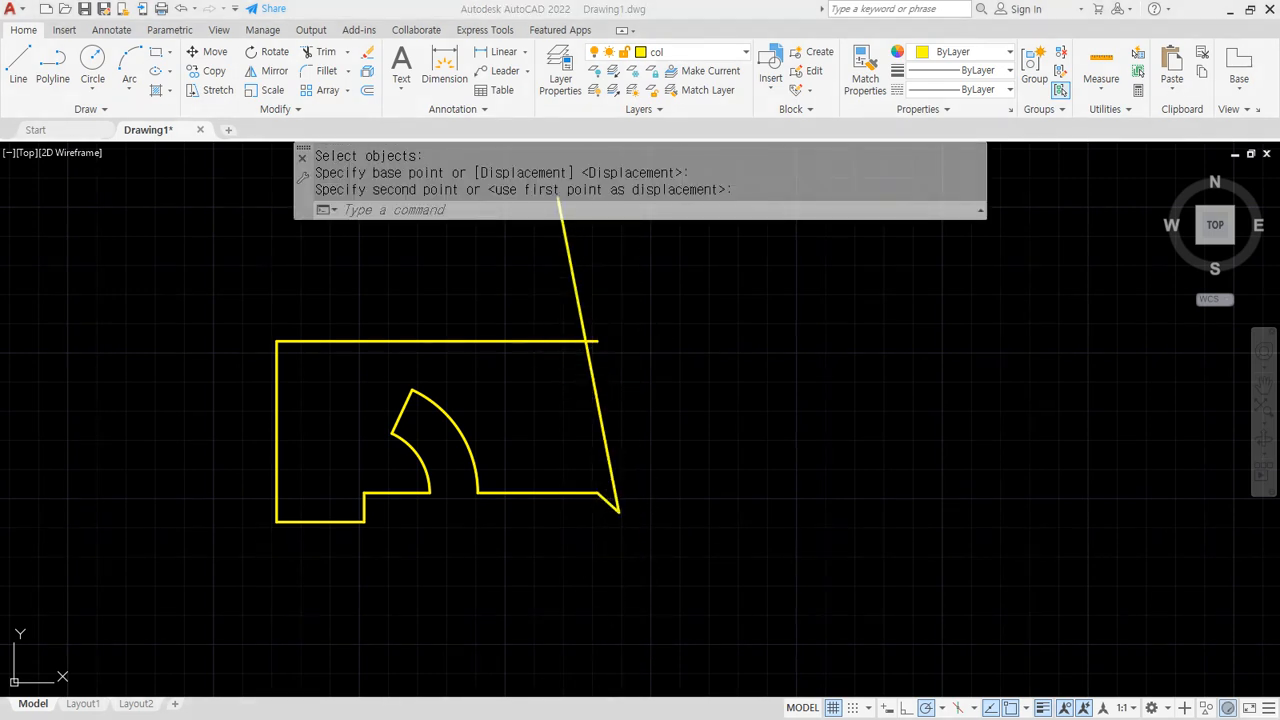
{"action": "type", "text": "af"}
{"action": "key", "text": "Return"}
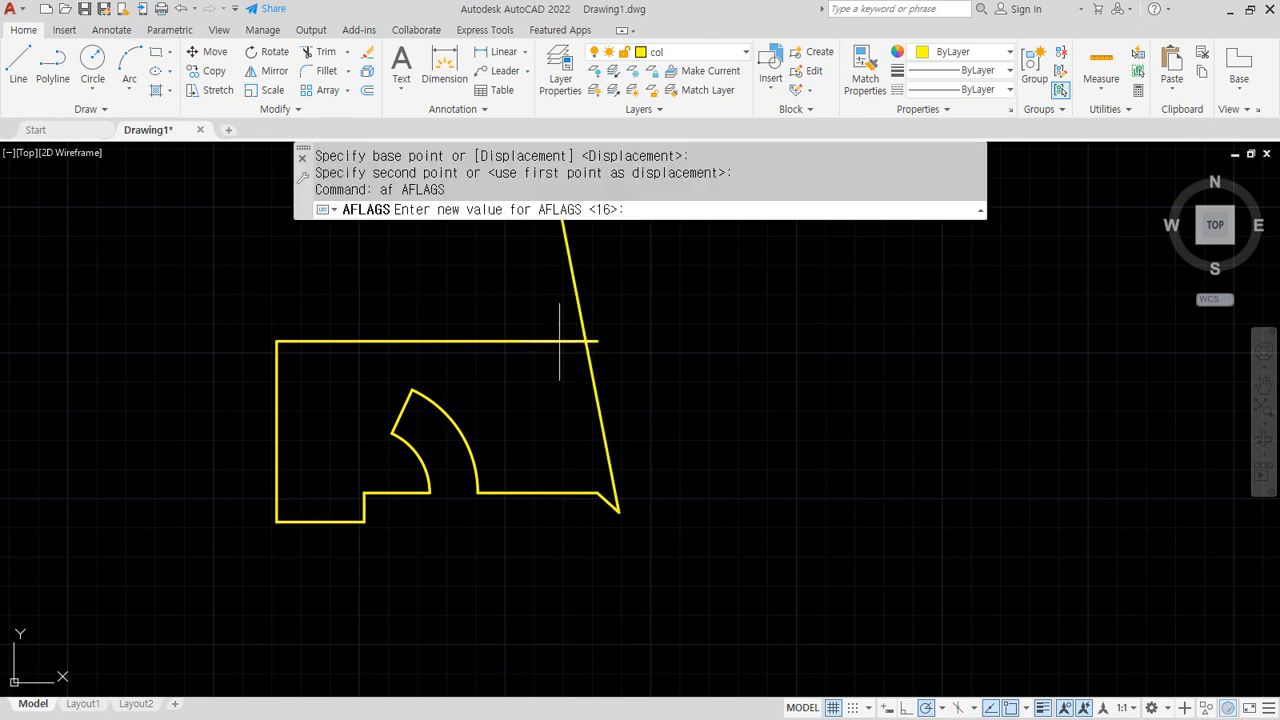
{"action": "key", "text": "Escape"}
{"action": "key", "text": "Escape"}
Try to fillet the corner between the top edge and the slanted side with radius 10, and erase the fillet arc
{"action": "type", "text": "f"}
{"action": "key", "text": "Return"}
{"action": "left_click", "coordinate": [590, 342]}
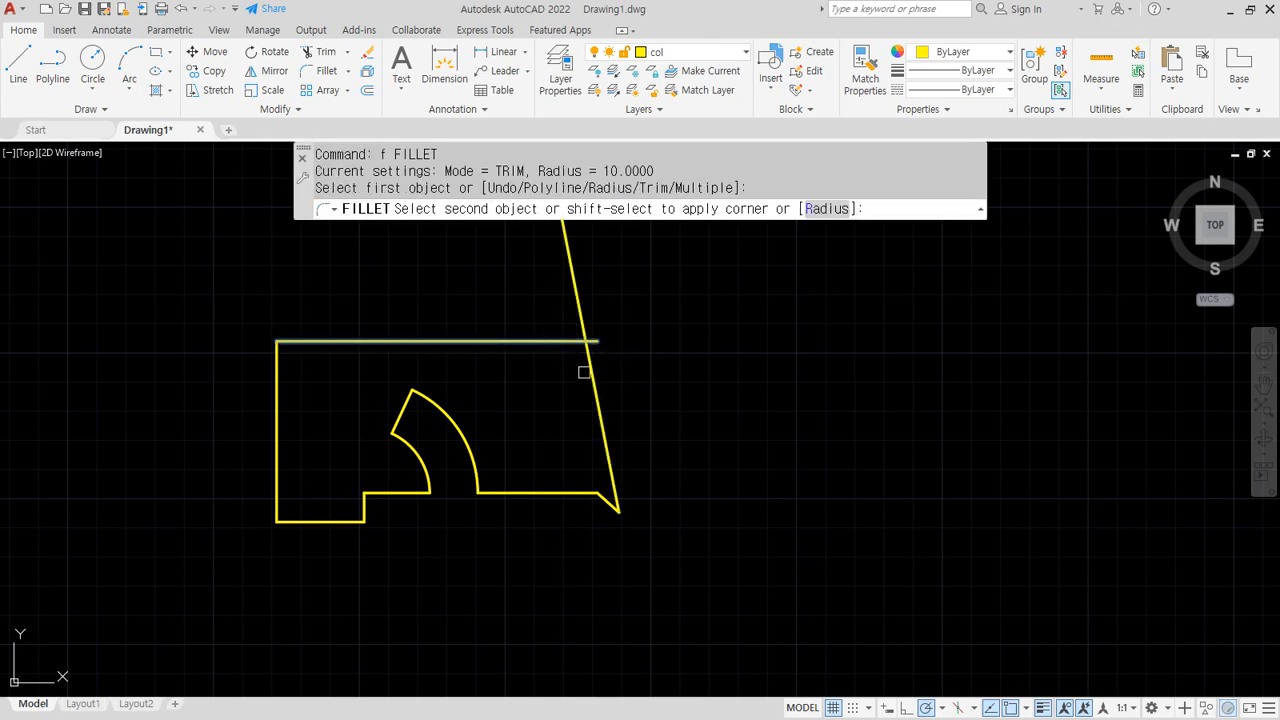
{"action": "left_click", "coordinate": [588, 366]}
{"action": "left_click", "coordinate": [540, 316]}
{"action": "left_click", "coordinate": [700, 434]}
{"action": "key", "text": "e"}
{"action": "key", "text": "Return"}
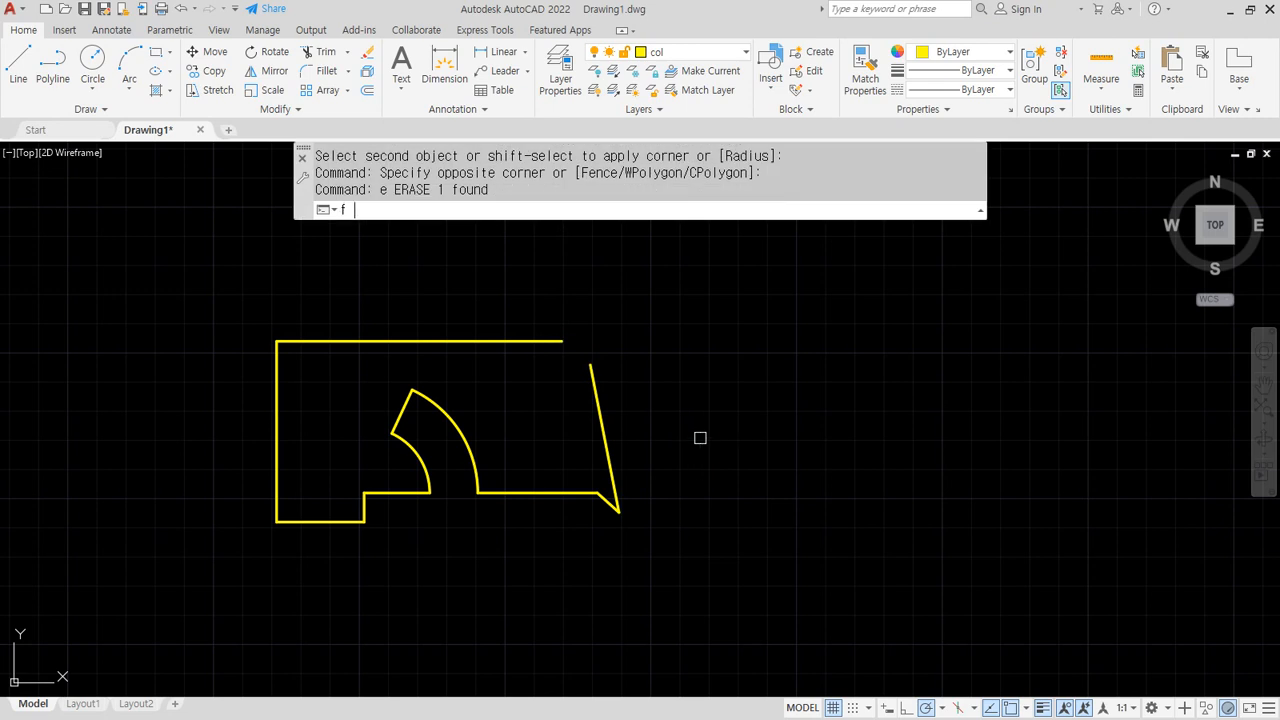
Join the top edge and the slanted side in a sharp corner using Fillet with radius 0
{"action": "key", "text": "f"}
{"action": "key", "text": "Return"}
{"action": "key", "text": "r"}
{"action": "key", "text": "Return"}
{"action": "type", "text": "0"}
{"action": "key", "text": "Return"}
{"action": "left_click", "coordinate": [557, 343]}
{"action": "left_click", "coordinate": [591, 371]}
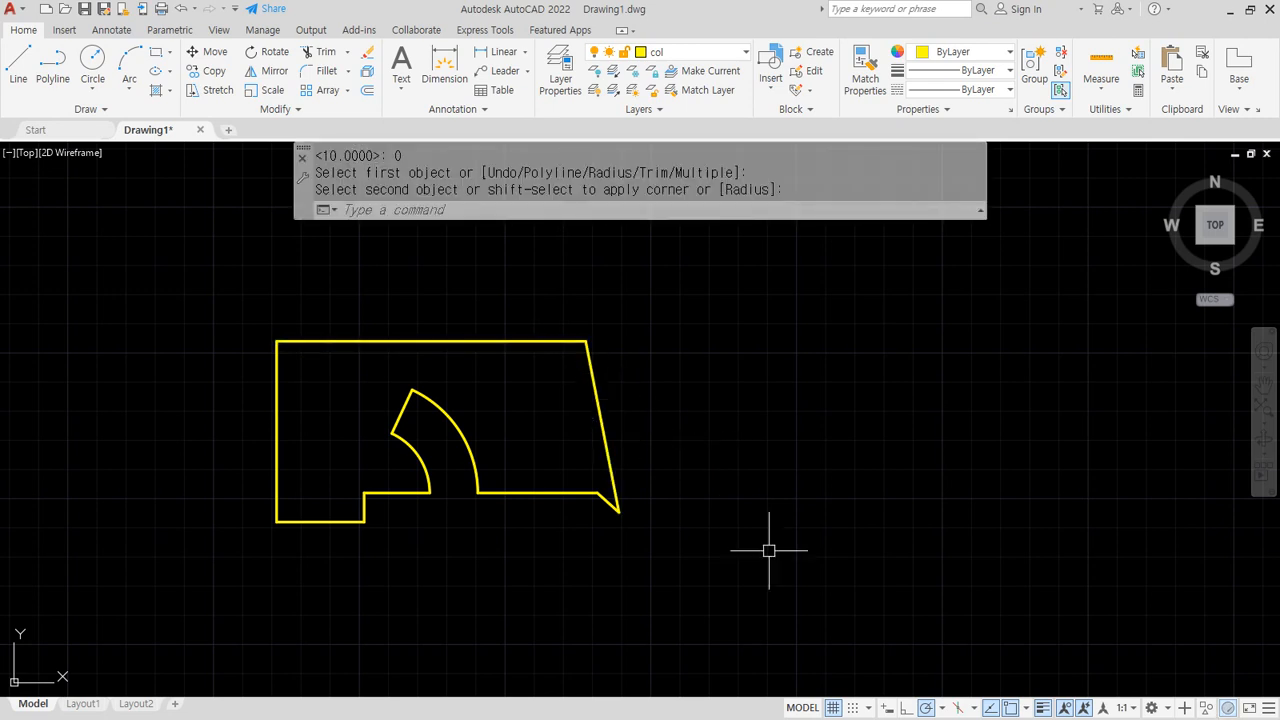
{"action": "mouse_move", "coordinate": [708, 571]}
{"action": "left_mouse_down"}
{"action": "mouse_move", "coordinate": [486, 529]}
{"action": "mouse_move", "coordinate": [730, 582]}
{"action": "mouse_move", "coordinate": [680, 592]}
{"action": "left_mouse_up"}
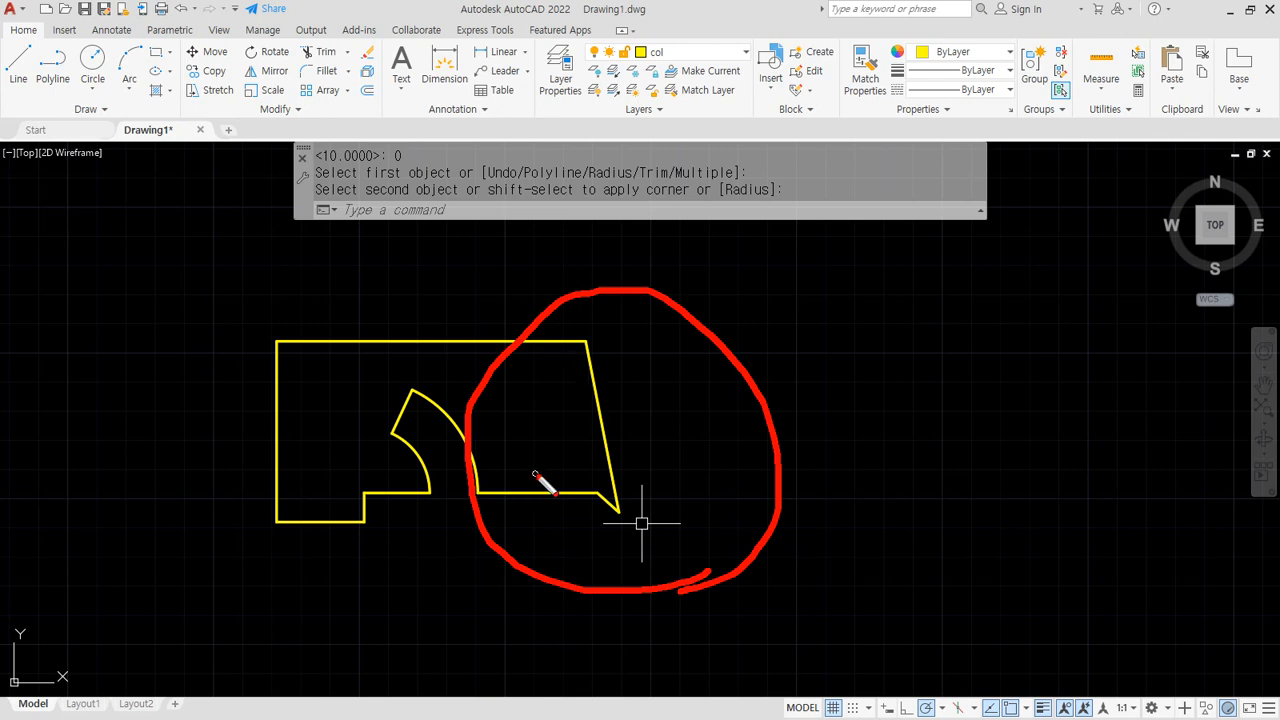
{"action": "key", "text": "ctrl+z"}
{"action": "mouse_move", "coordinate": [207, 491]}
{"action": "left_mouse_down"}
{"action": "mouse_move", "coordinate": [207, 576]}
{"action": "mouse_move", "coordinate": [703, 568]}
{"action": "left_mouse_up"}
{"action": "left_click_drag", "start_coordinate": [701, 517], "coordinate": [701, 592]}
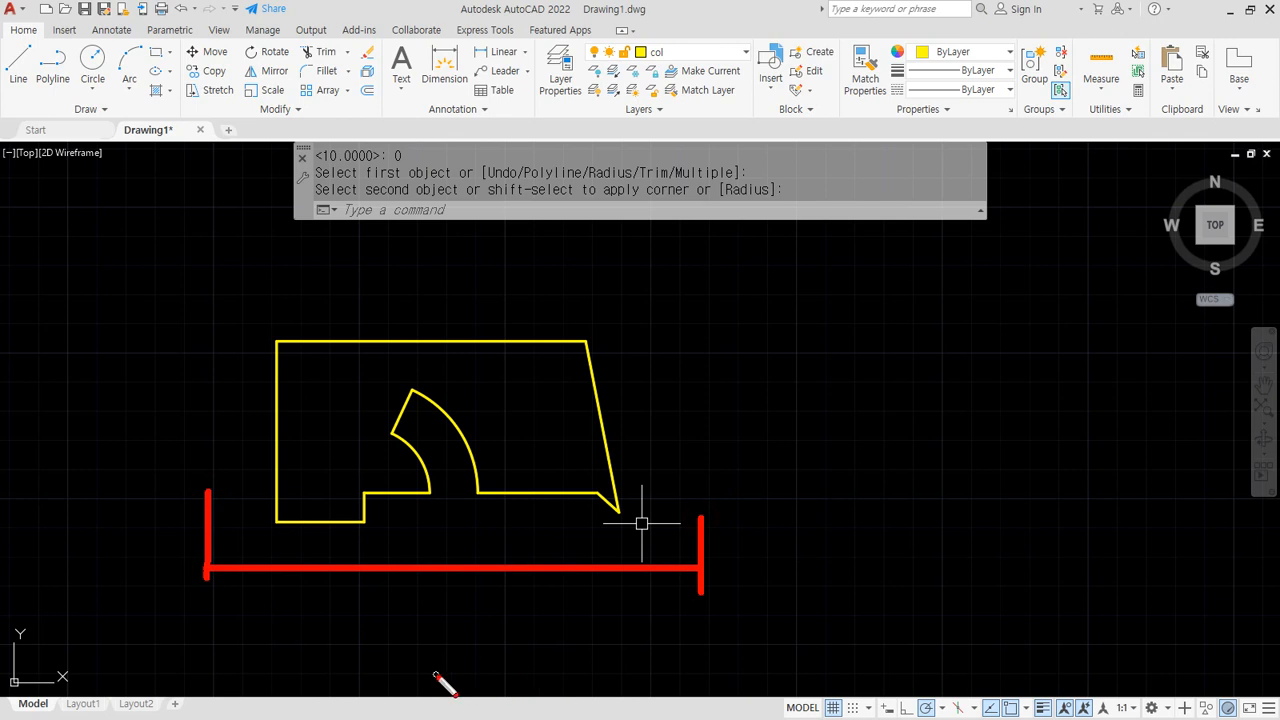
{"action": "key", "text": "Escape"}
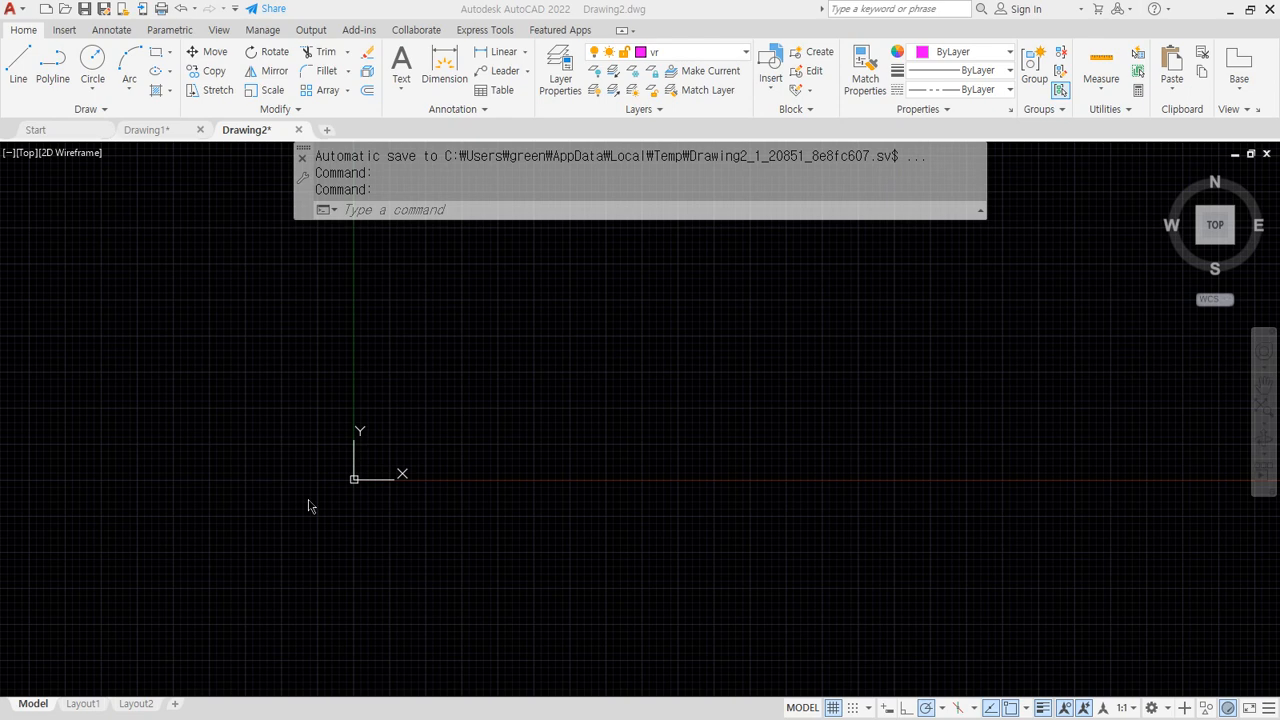
{"action": "type", "text": "l"}
{"action": "key", "text": "Return"}
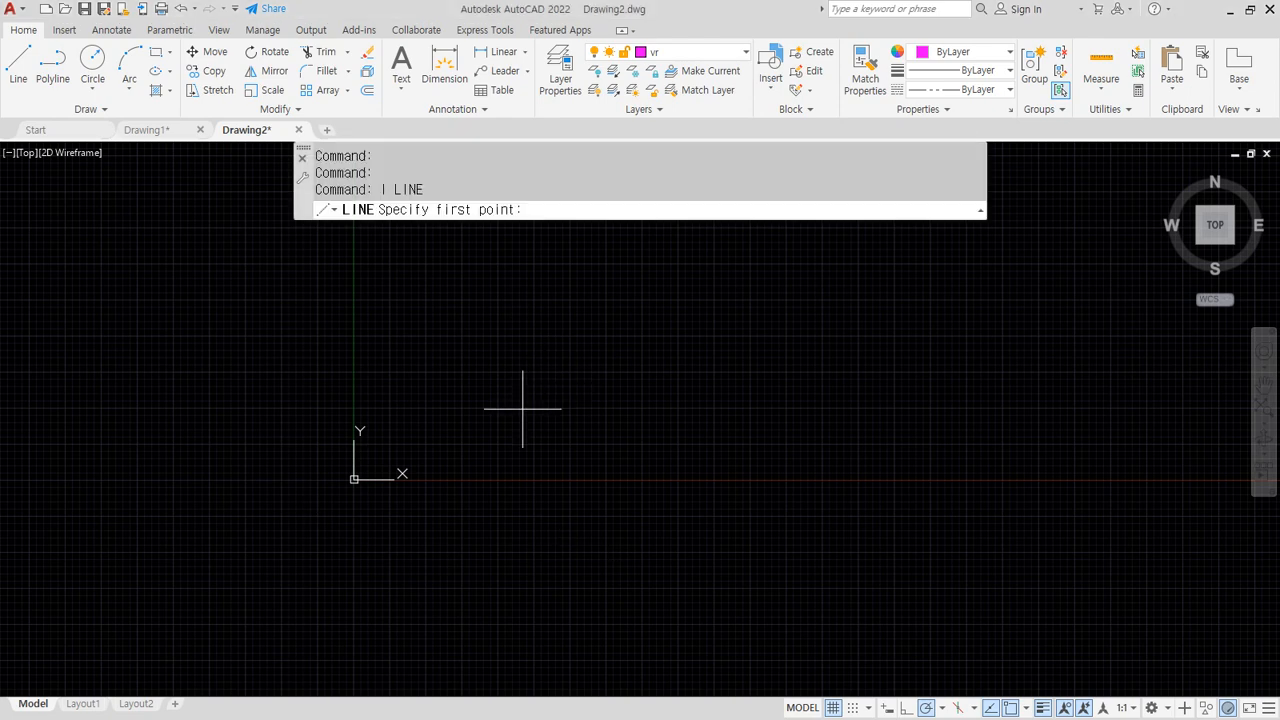
{"action": "left_click", "coordinate": [484, 430]}
{"action": "key", "text": "Escape"}
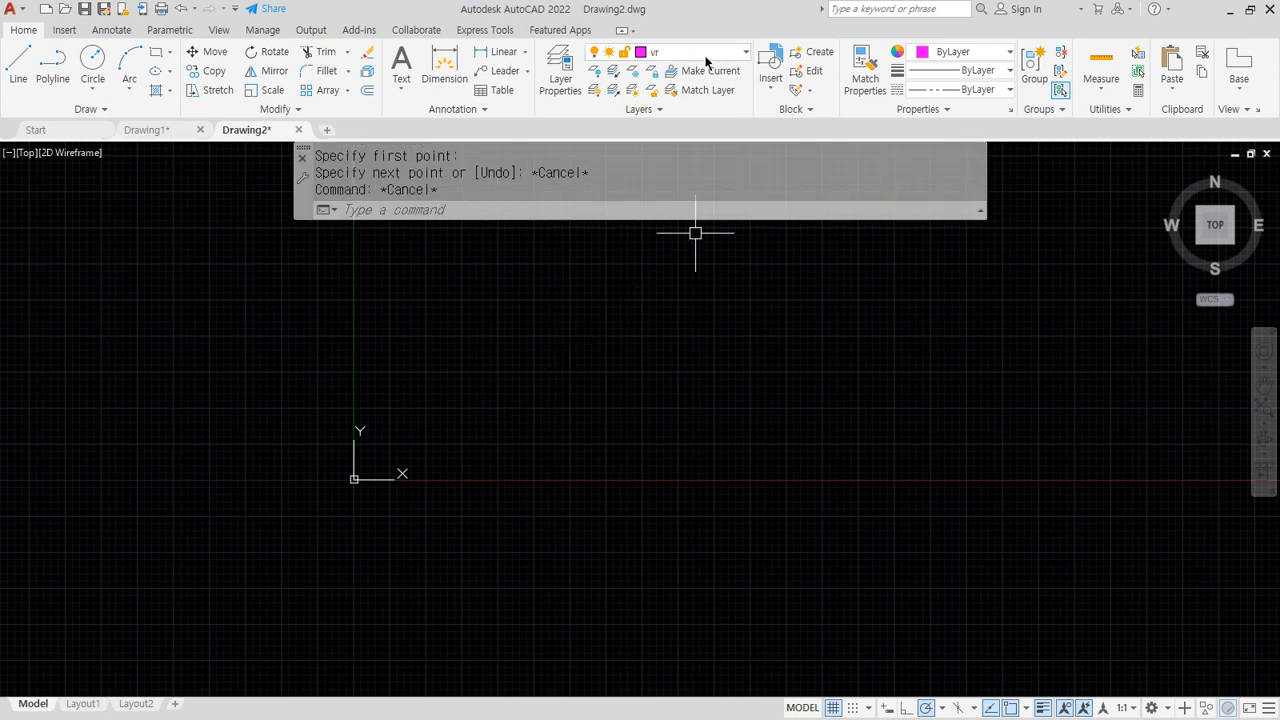
Make col the current layer and draw a freehand slanted line rising to the right in the empty drawing
{"action": "left_click", "coordinate": [690, 52]}
{"action": "left_click", "coordinate": [664, 108]}
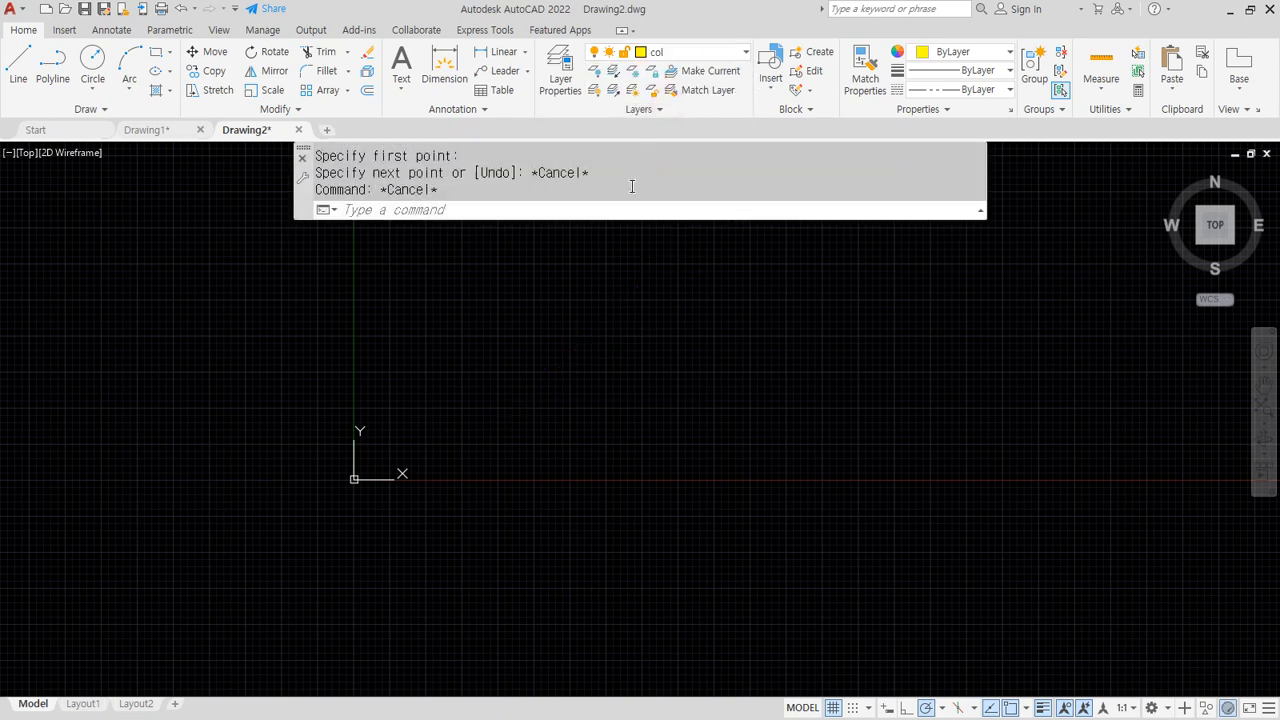
{"action": "type", "text": "l"}
{"action": "key", "text": "Return"}
{"action": "left_click", "coordinate": [435, 405]}
{"action": "left_click", "coordinate": [600, 306]}
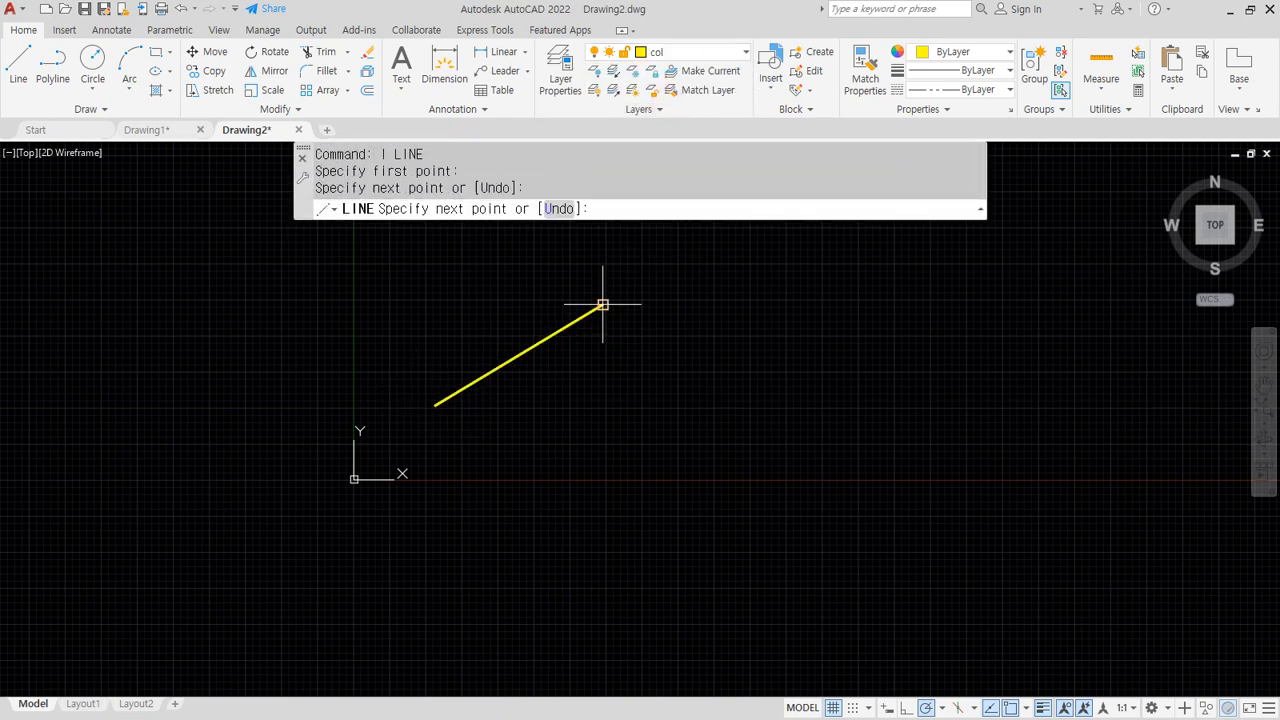
{"action": "key", "text": "Return"}
Draw a second slanted line at about 45 degrees to the right of the first line
{"action": "scroll", "coordinate": [528, 318], "scroll_direction": "up", "scroll_amount": 5}
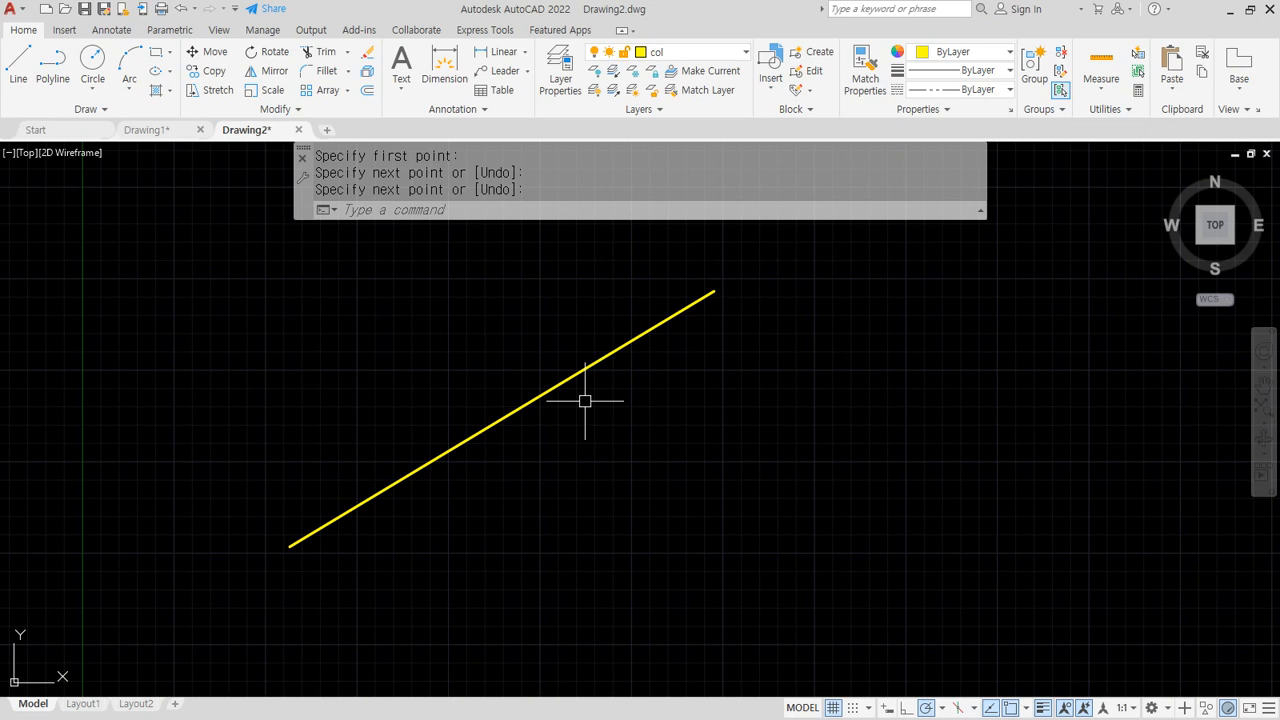
{"action": "scroll", "coordinate": [634, 467], "scroll_direction": "down", "scroll_amount": 2}
{"action": "middle_click_drag", "start_coordinate": [634, 471], "coordinate": [449, 483]}
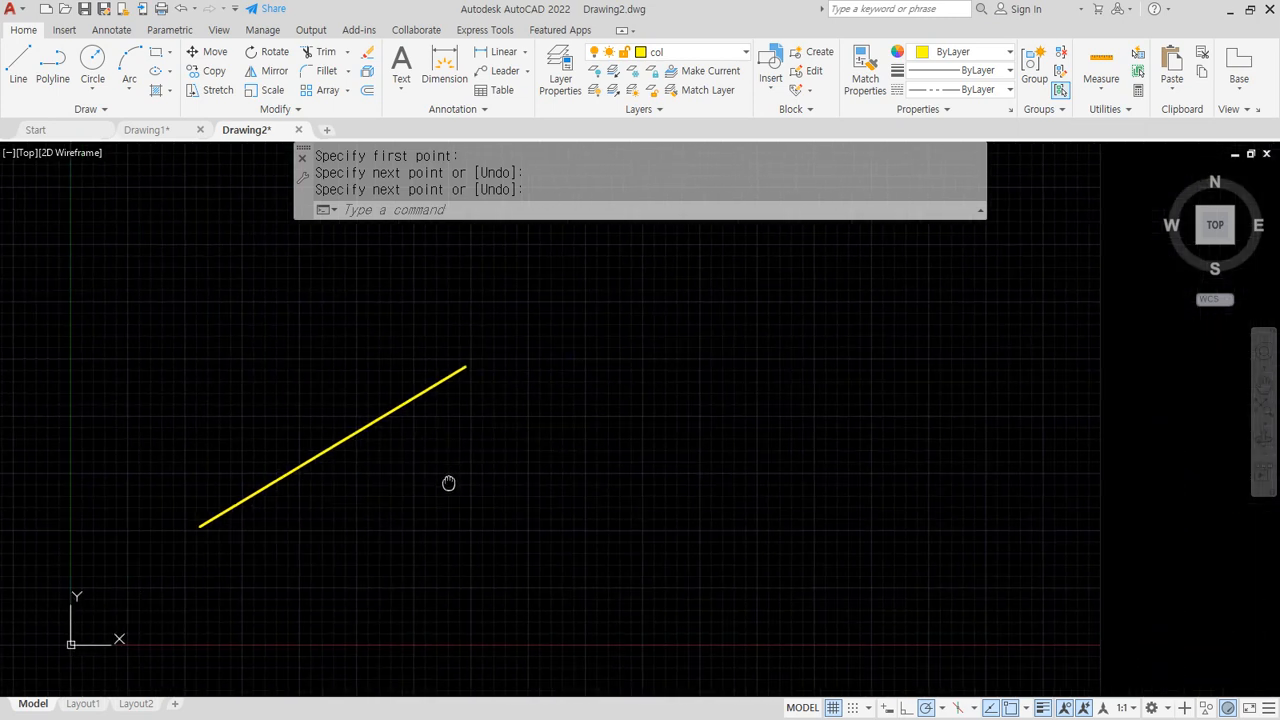
{"action": "type", "text": "l"}
{"action": "key", "text": "Return"}
{"action": "left_click", "coordinate": [649, 540]}
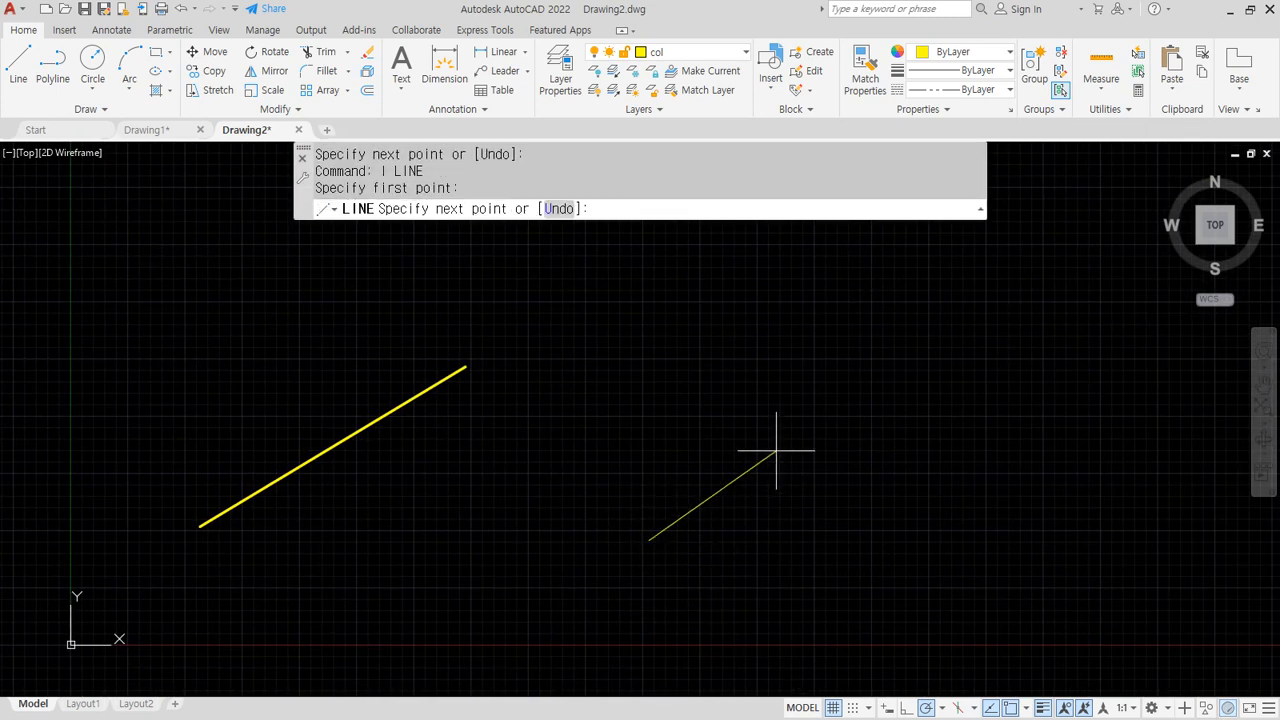
{"action": "left_click", "coordinate": [798, 388]}
{"action": "key", "text": "Return"}
{"action": "middle_click_drag", "start_coordinate": [743, 515], "coordinate": [680, 526]}
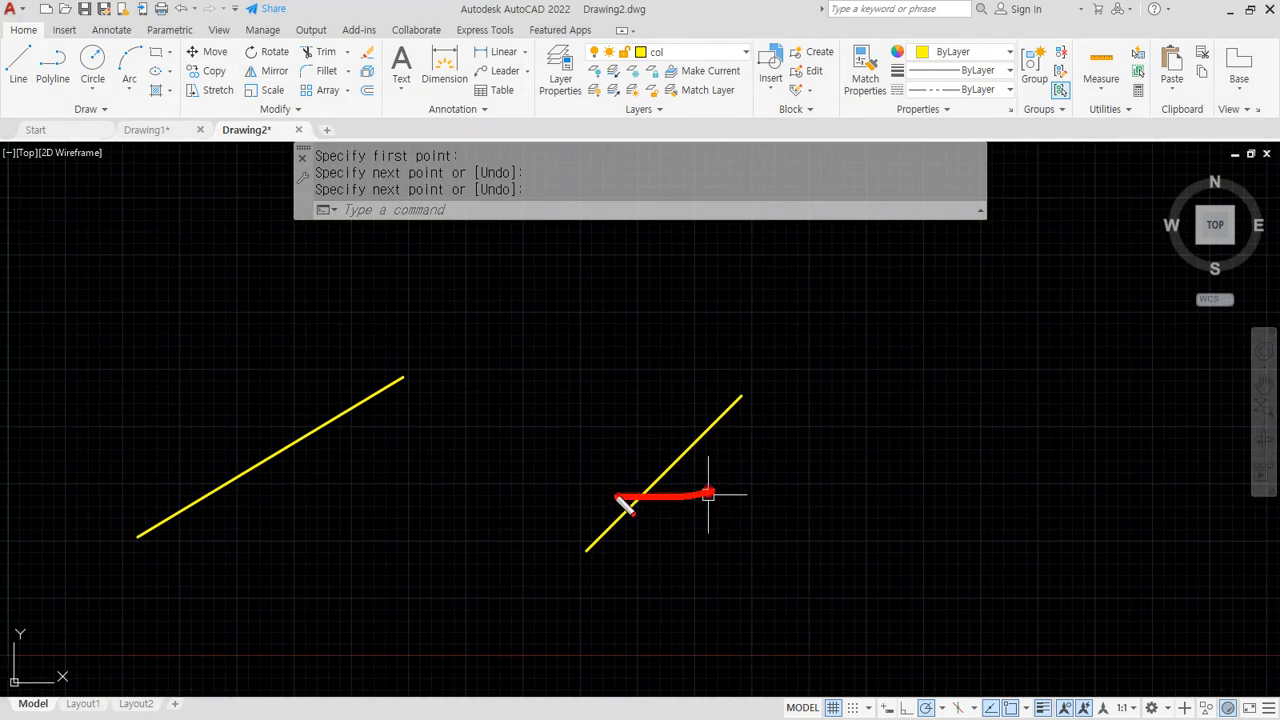
{"action": "mouse_move", "coordinate": [617, 497]}
{"action": "left_mouse_down"}
{"action": "mouse_move", "coordinate": [675, 506]}
{"action": "mouse_move", "coordinate": [786, 441]}
{"action": "mouse_move", "coordinate": [813, 457]}
{"action": "left_mouse_up"}
{"action": "mouse_move", "coordinate": [857, 412]}
{"action": "left_mouse_down"}
{"action": "mouse_move", "coordinate": [862, 429]}
{"action": "mouse_move", "coordinate": [863, 402]}
{"action": "left_mouse_up"}
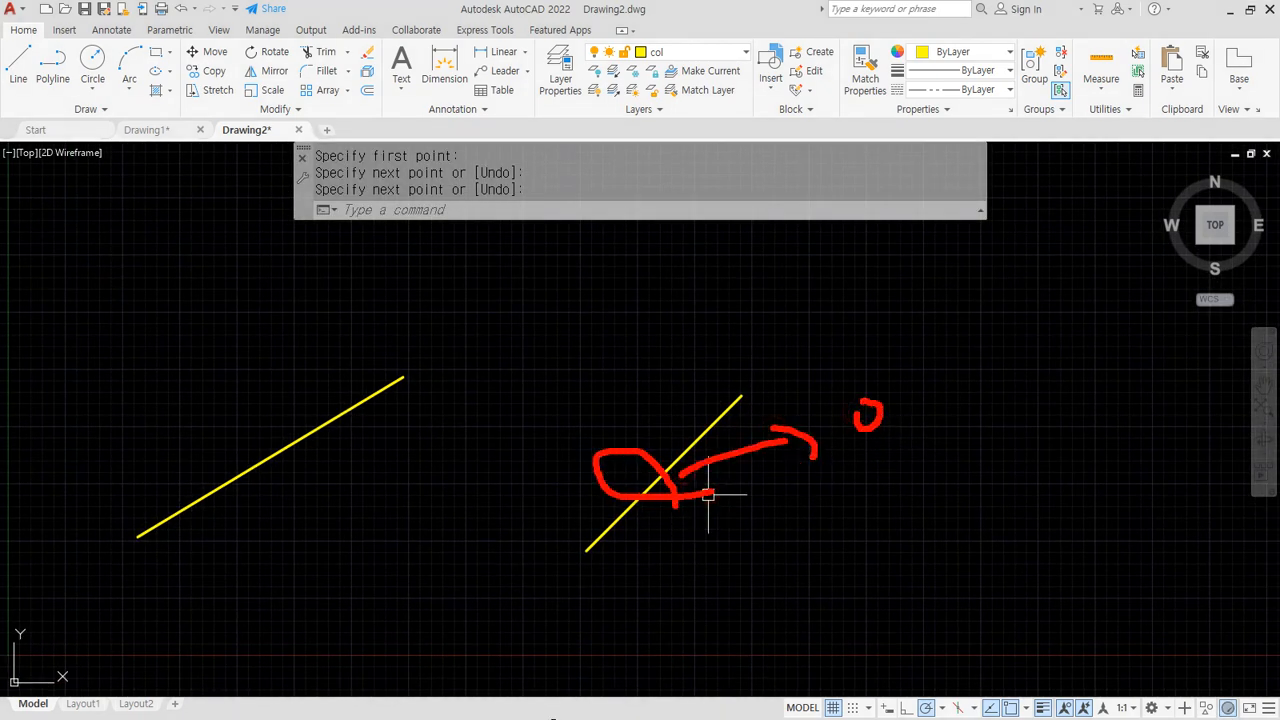
Try Rotate with Reference on the 45-degree line about its lower endpoint, using reference angle 45 and new angle 0, and undo the rotation
{"action": "type", "text": "ro"}
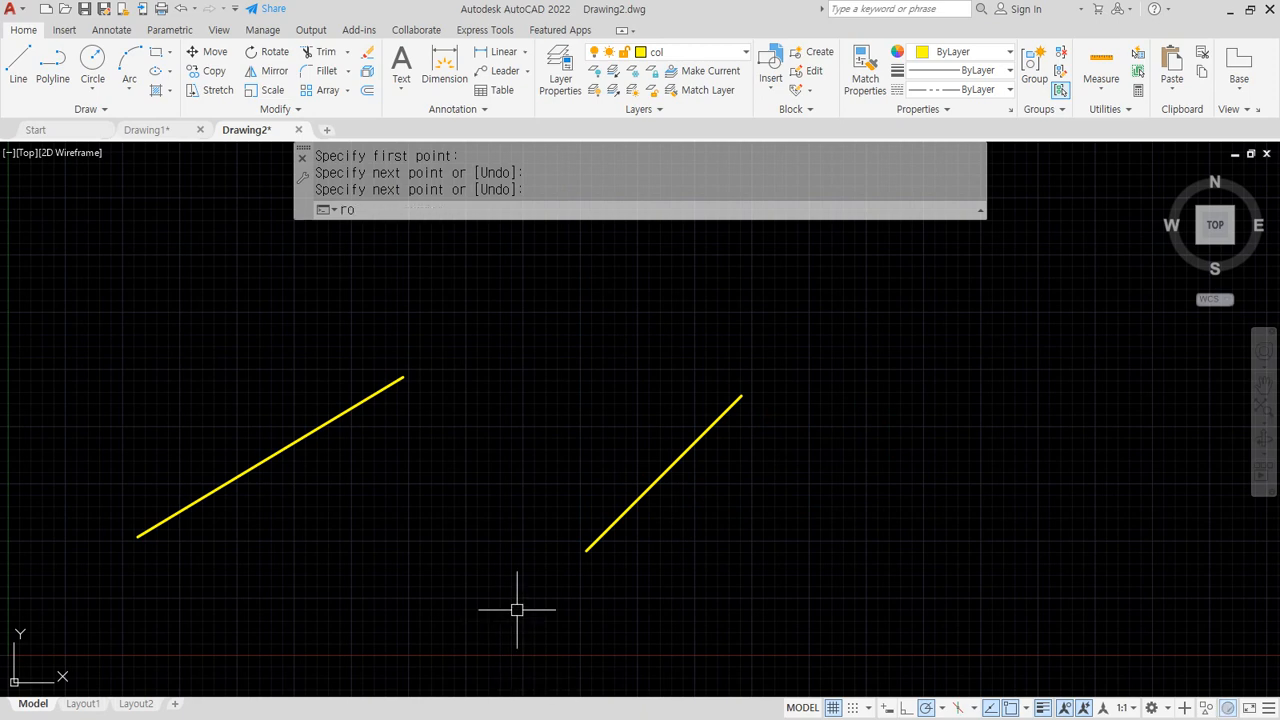
{"action": "key", "text": "Return"}
{"action": "left_click", "coordinate": [724, 504]}
{"action": "left_click", "coordinate": [577, 429]}
{"action": "key", "text": "Return"}
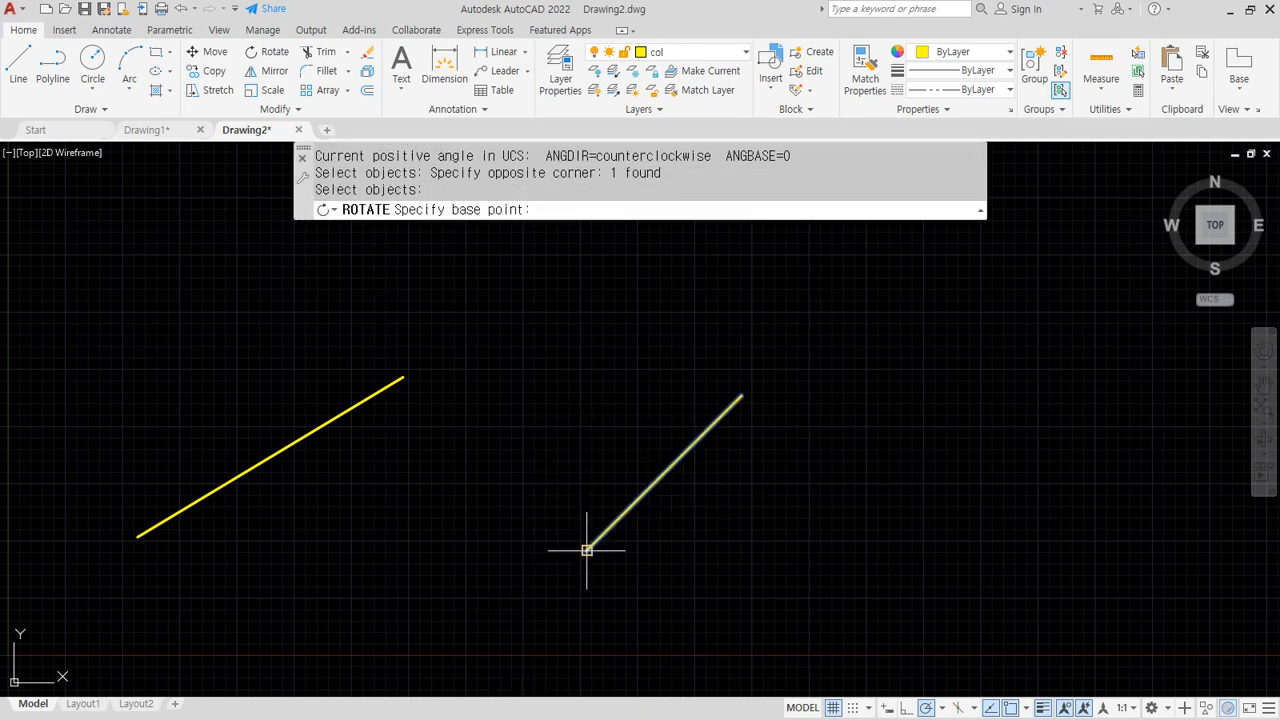
{"action": "left_click", "coordinate": [586, 550]}
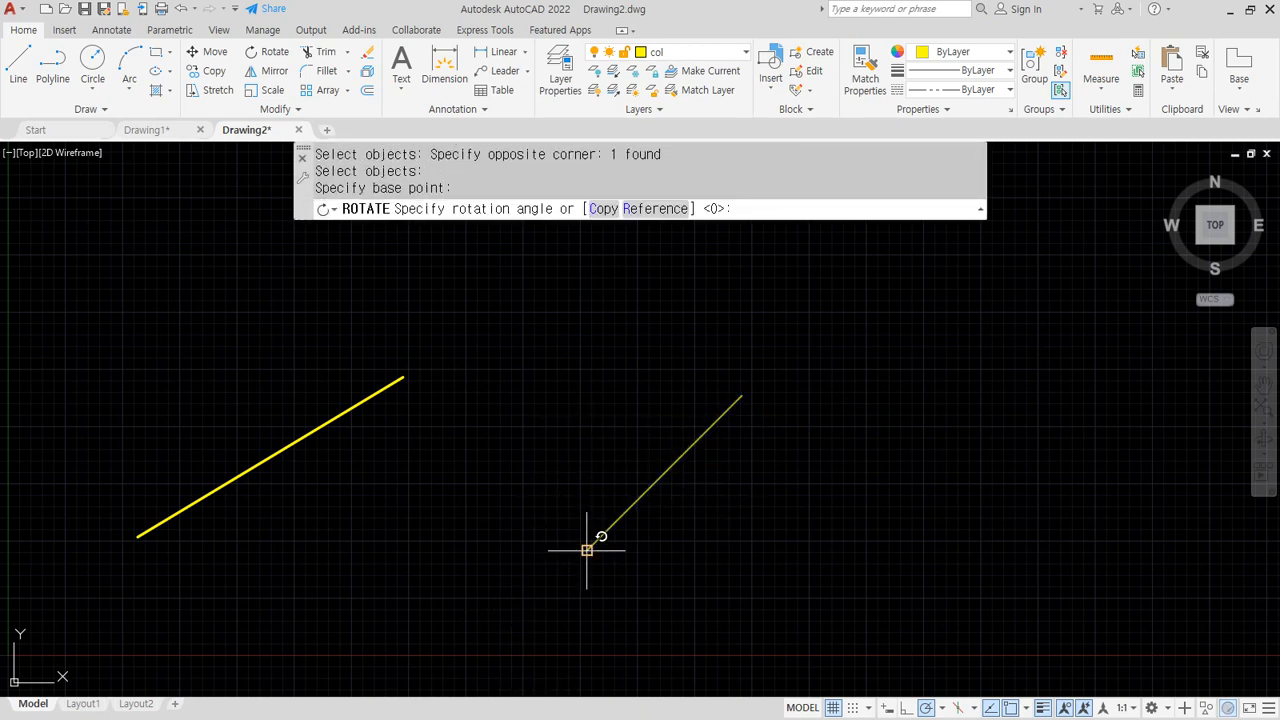
{"action": "left_click", "coordinate": [655, 209]}
{"action": "mouse_move", "coordinate": [686, 228]}
{"action": "left_mouse_down"}
{"action": "mouse_move", "coordinate": [664, 206]}
{"action": "mouse_move", "coordinate": [680, 210]}
{"action": "left_mouse_up"}
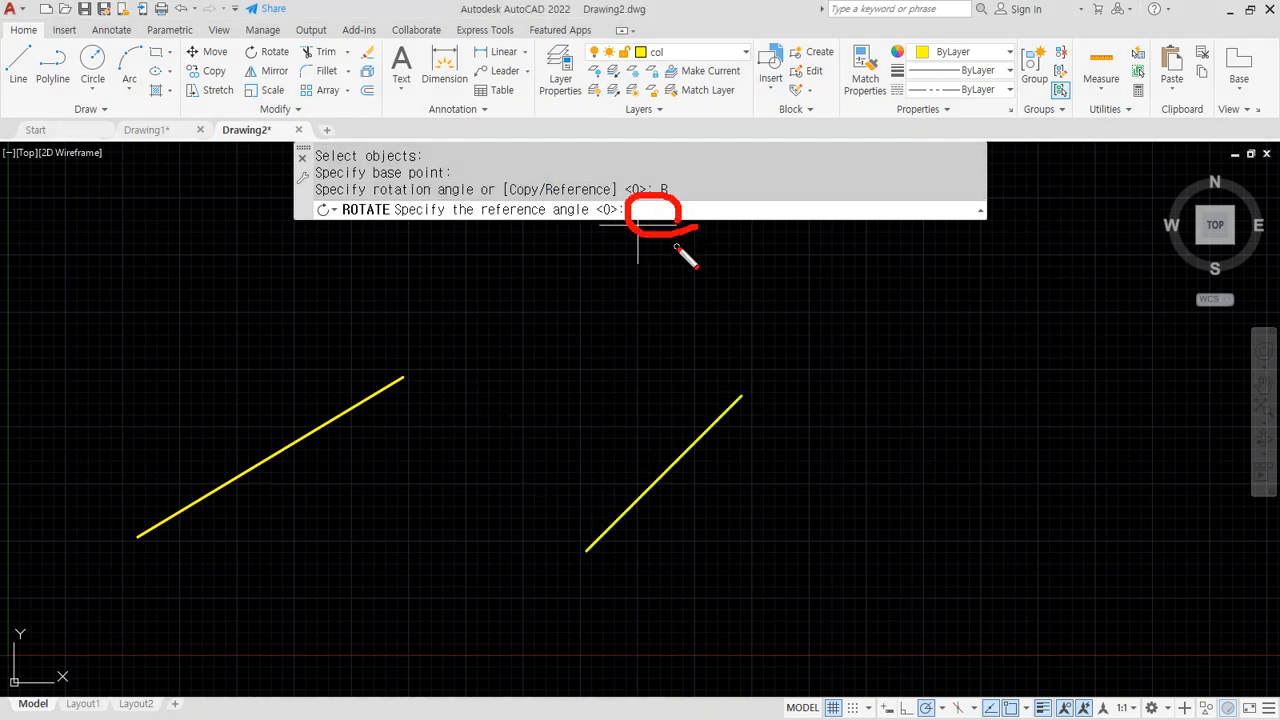
{"action": "key", "text": "Escape"}
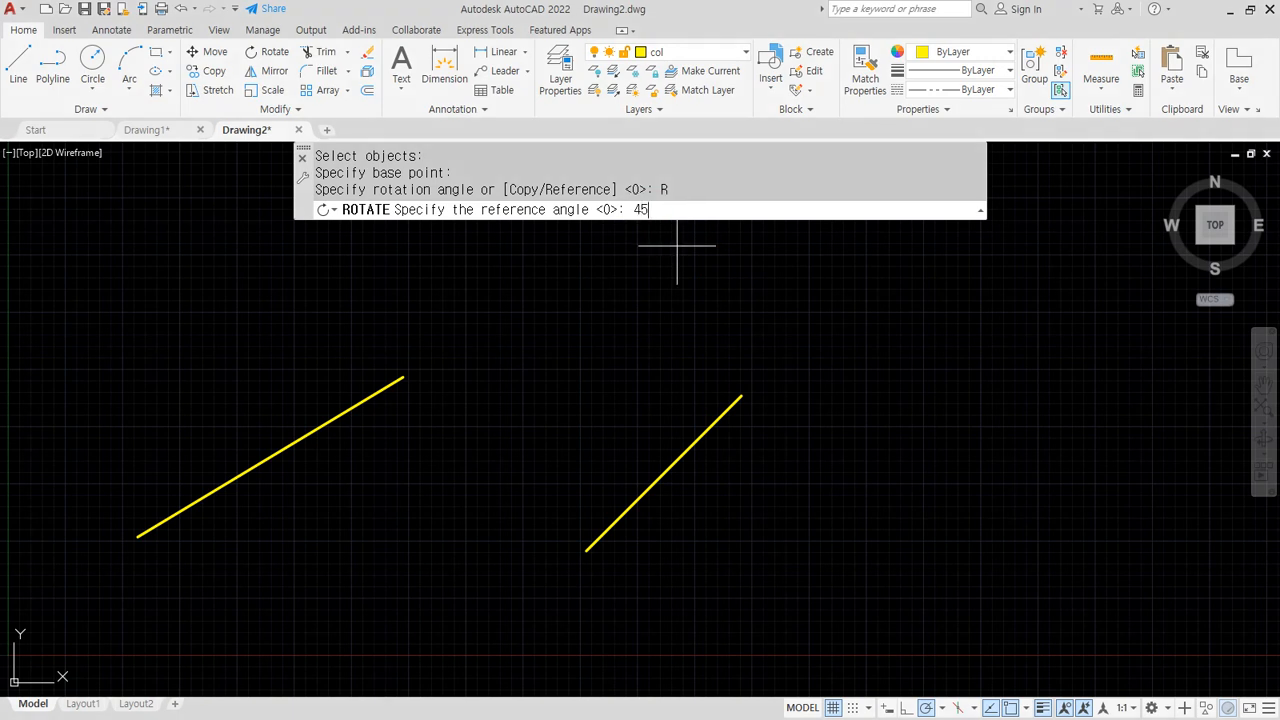
{"action": "key", "text": "Return"}
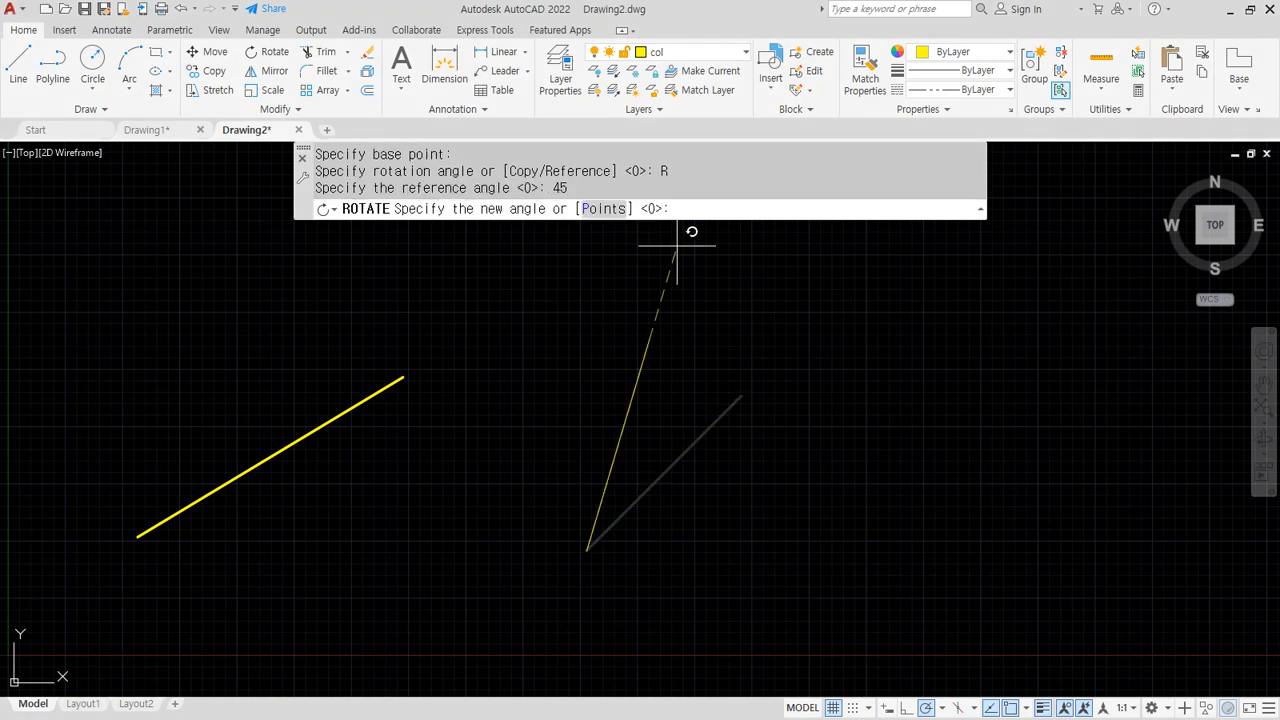
{"action": "type", "text": "0"}
{"action": "key", "text": "Return"}
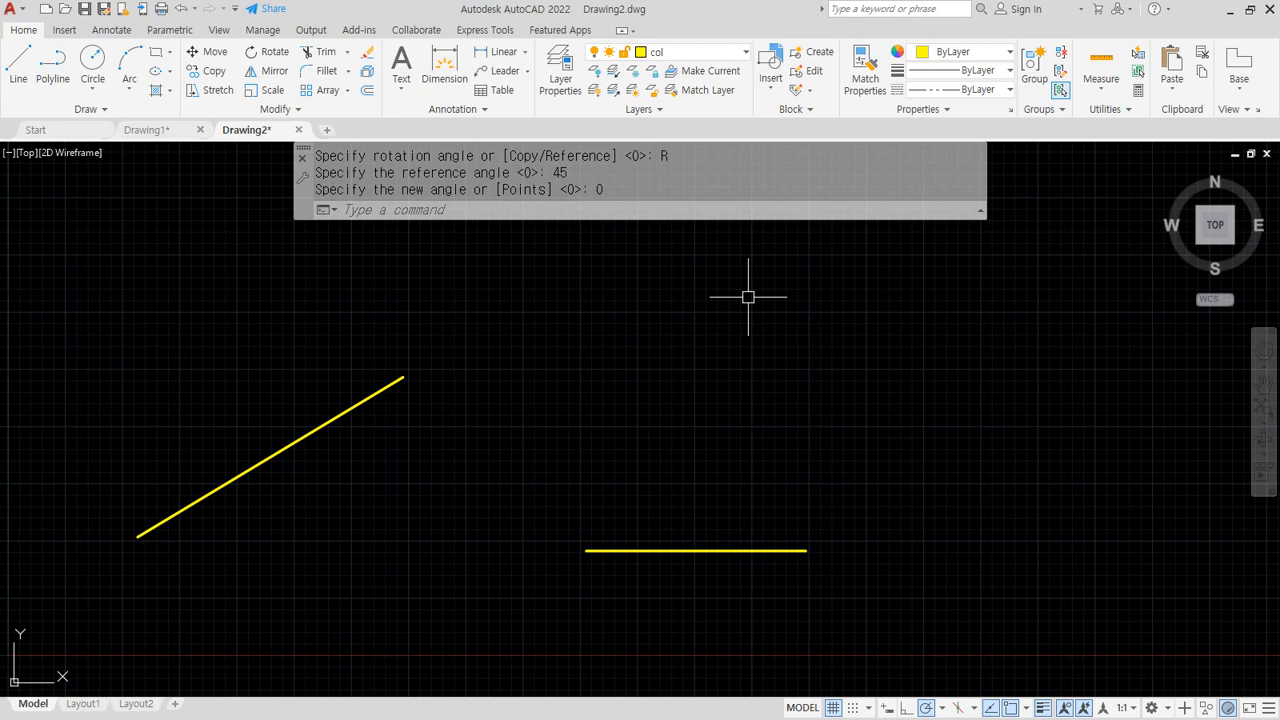
{"action": "key", "text": "ctrl+z"}
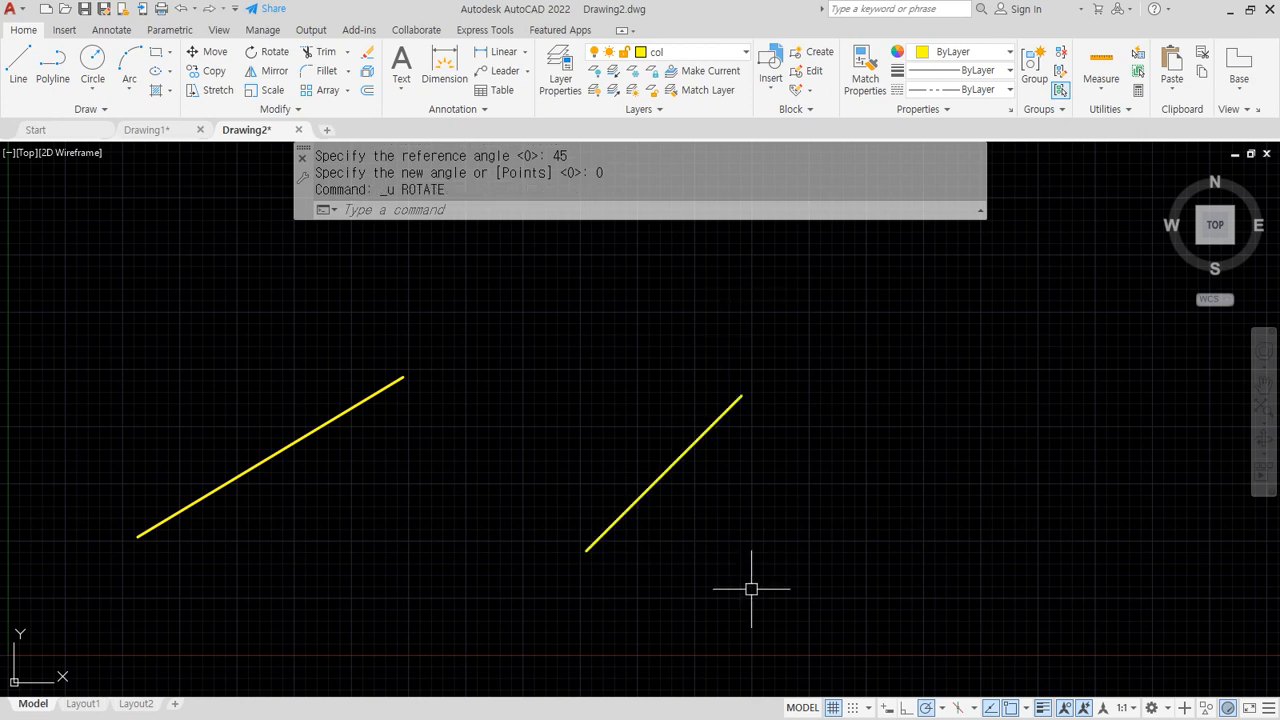
Rotate the right-hand line to horizontal about its lower endpoint using the Reference option, with reference angle 45 and new angle 0
{"action": "type", "text": "ro"}
{"action": "key", "text": "Return"}
{"action": "left_click", "coordinate": [716, 550]}
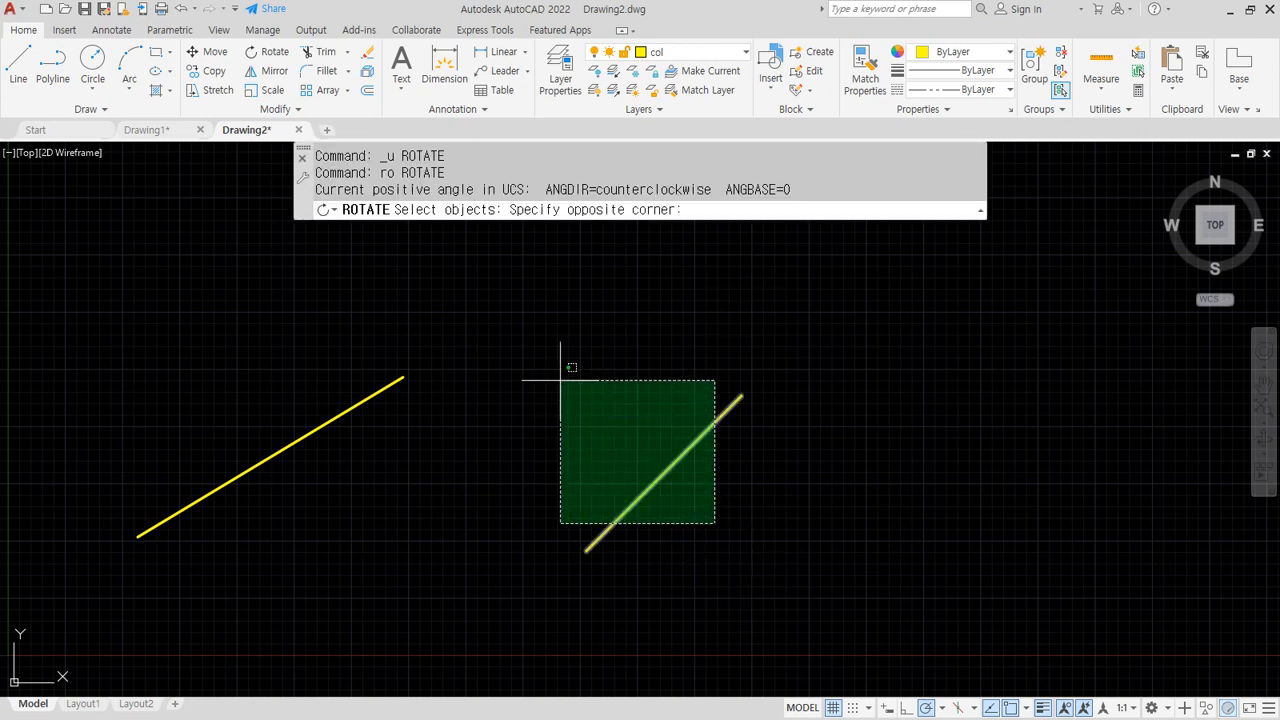
{"action": "left_click", "coordinate": [560, 380]}
{"action": "key", "text": "Return"}
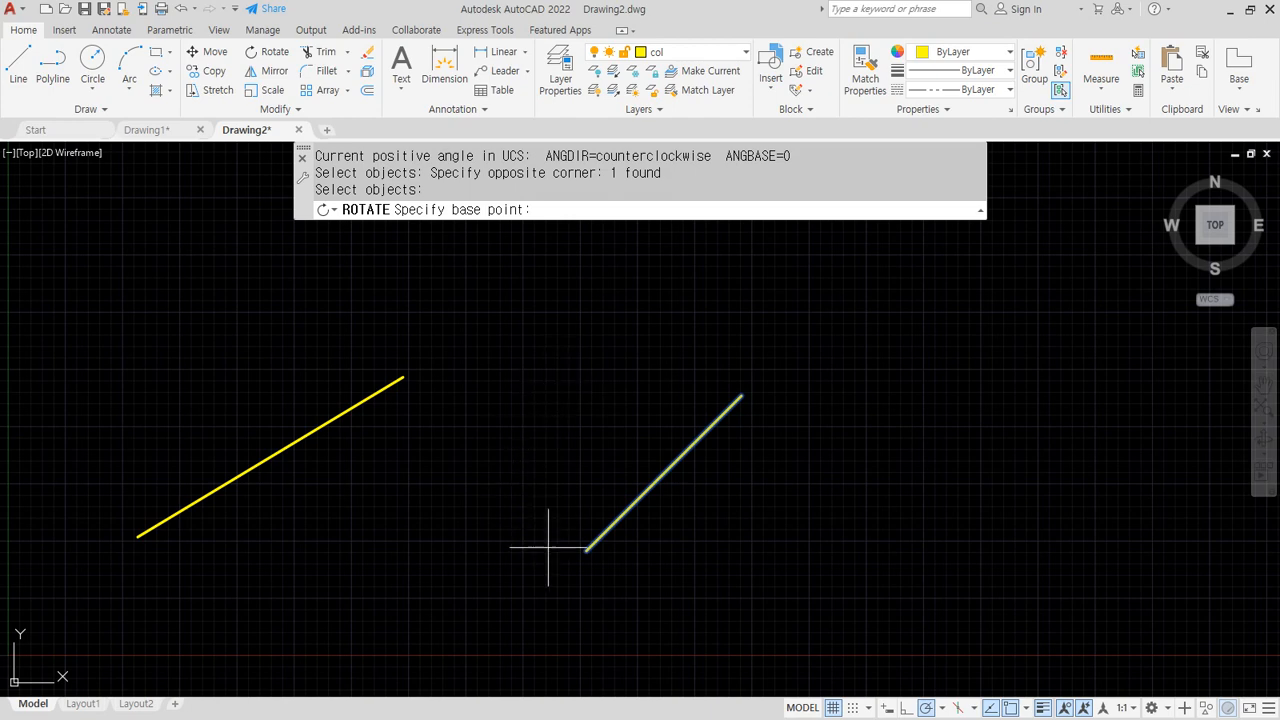
{"action": "left_click", "coordinate": [587, 550]}
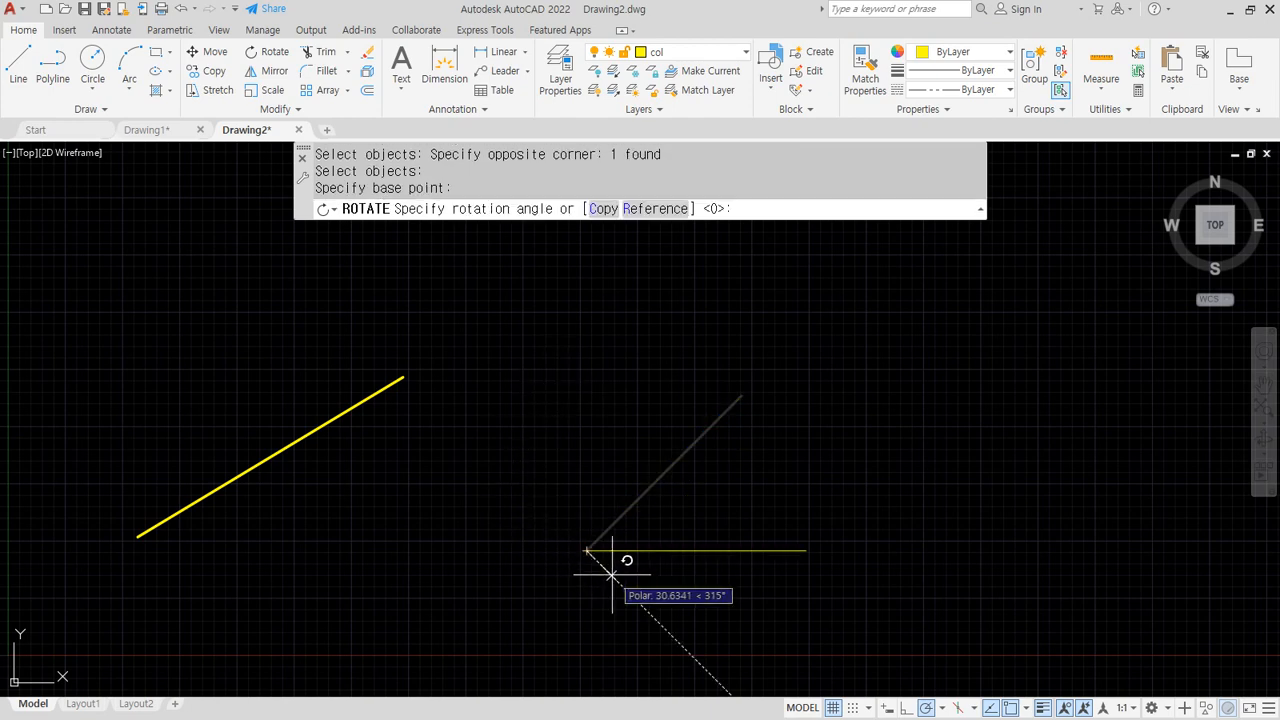
{"action": "type", "text": "r"}
{"action": "key", "text": "Return"}
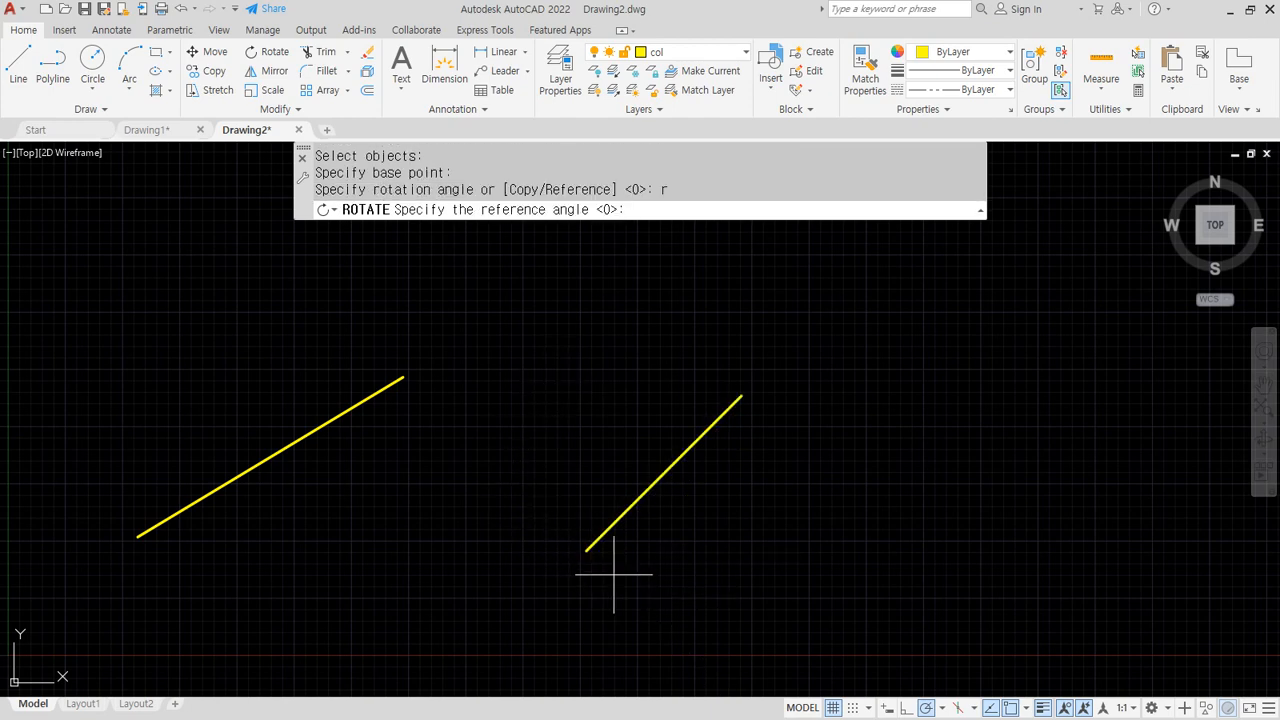
{"action": "key", "text": "Return"}
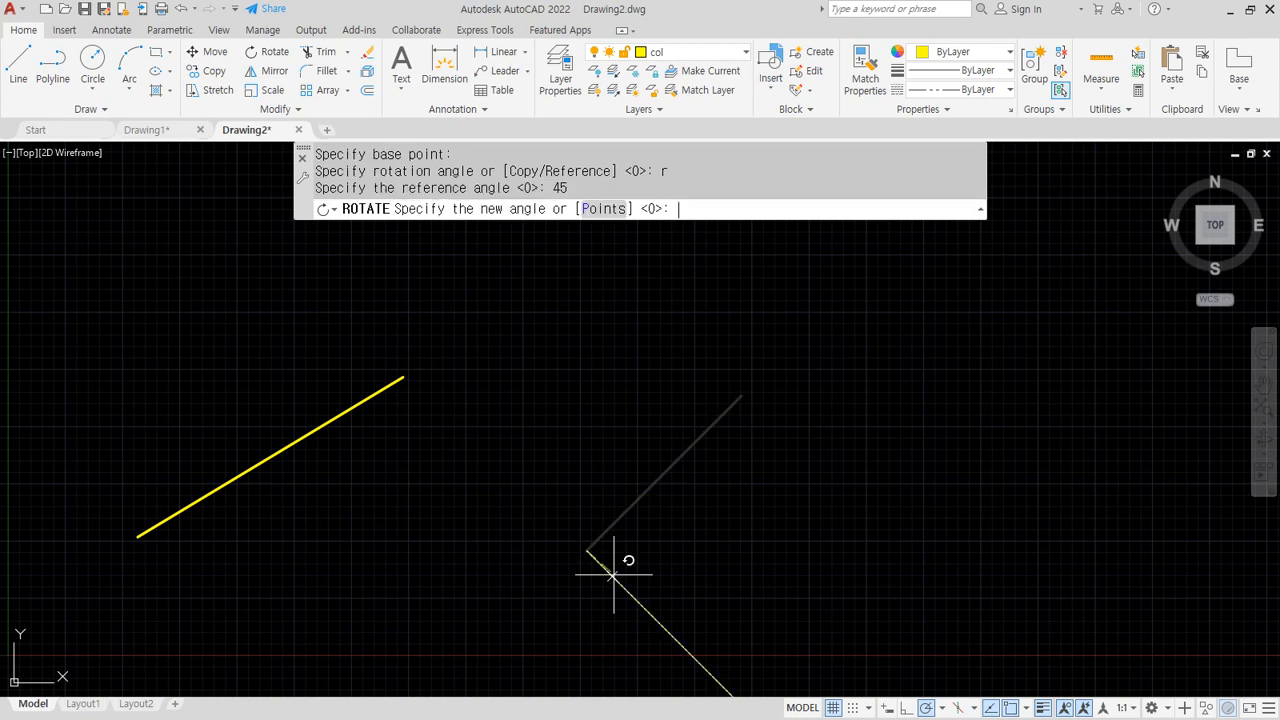
{"action": "type", "text": "0"}
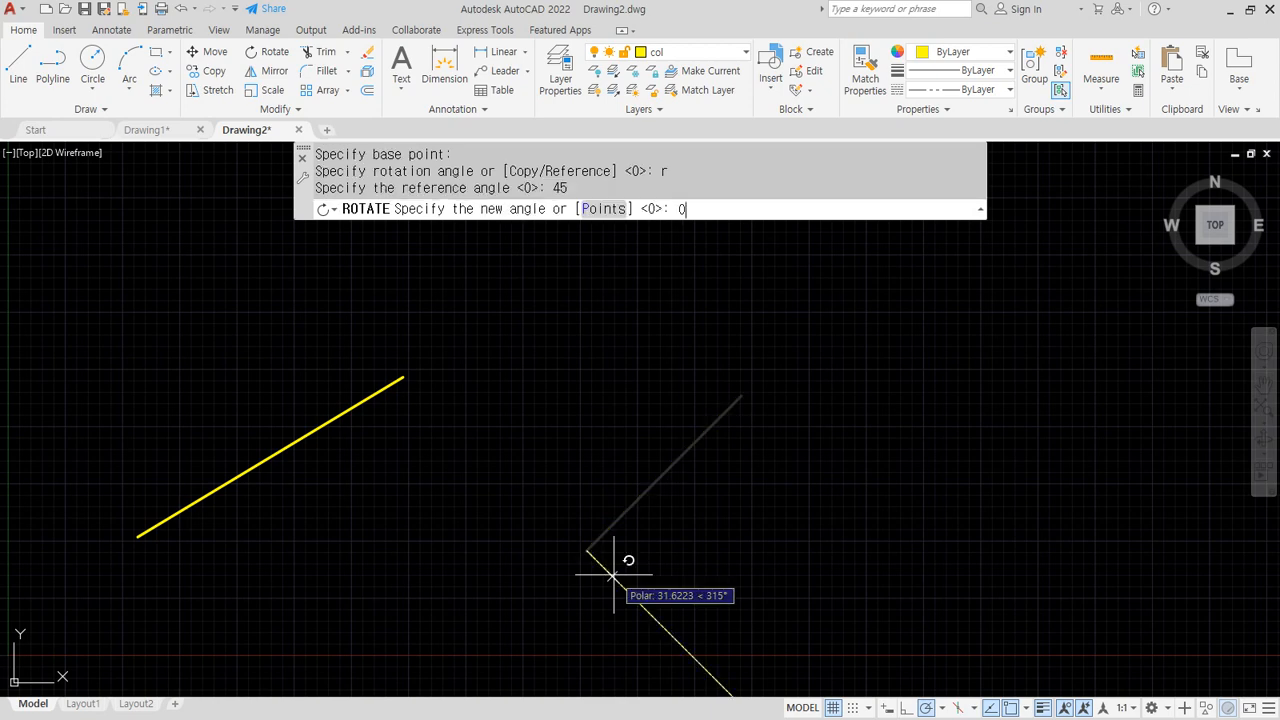
{"action": "key", "text": "Return"}
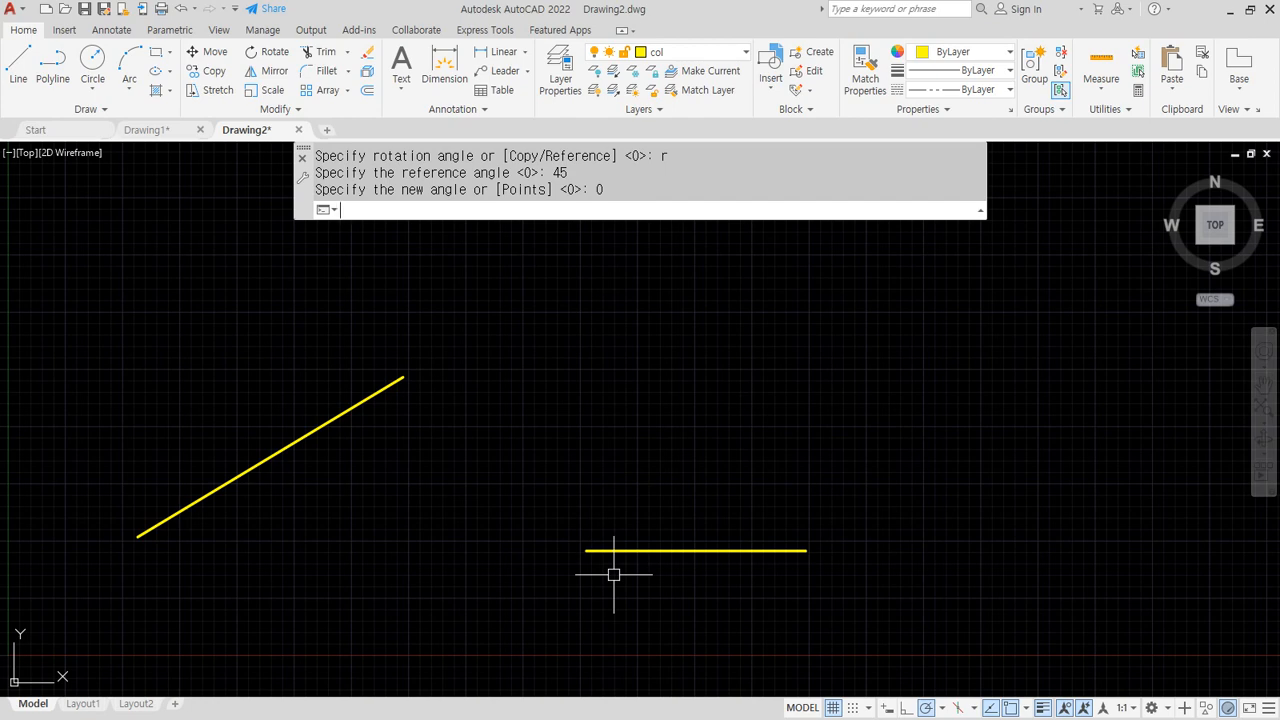
Undo the last rotation of the right-hand line
{"action": "key", "text": "ctrl+z"}
{"action": "key", "text": "ctrl+z"}
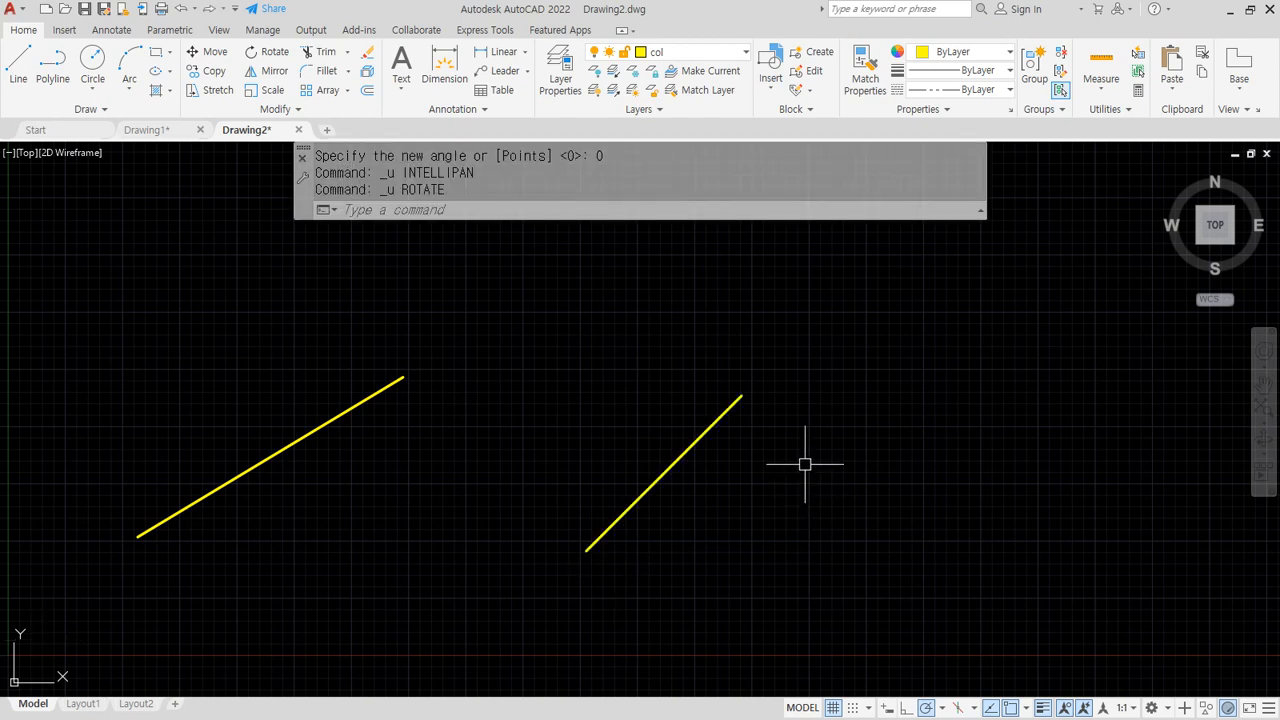
Start rotating the right-hand 45-degree line, using its upper endpoint as the base point
{"action": "type", "text": "r"}
{"action": "key", "text": "Return"}
{"action": "left_click", "coordinate": [766, 471]}
{"action": "left_click", "coordinate": [660, 409]}
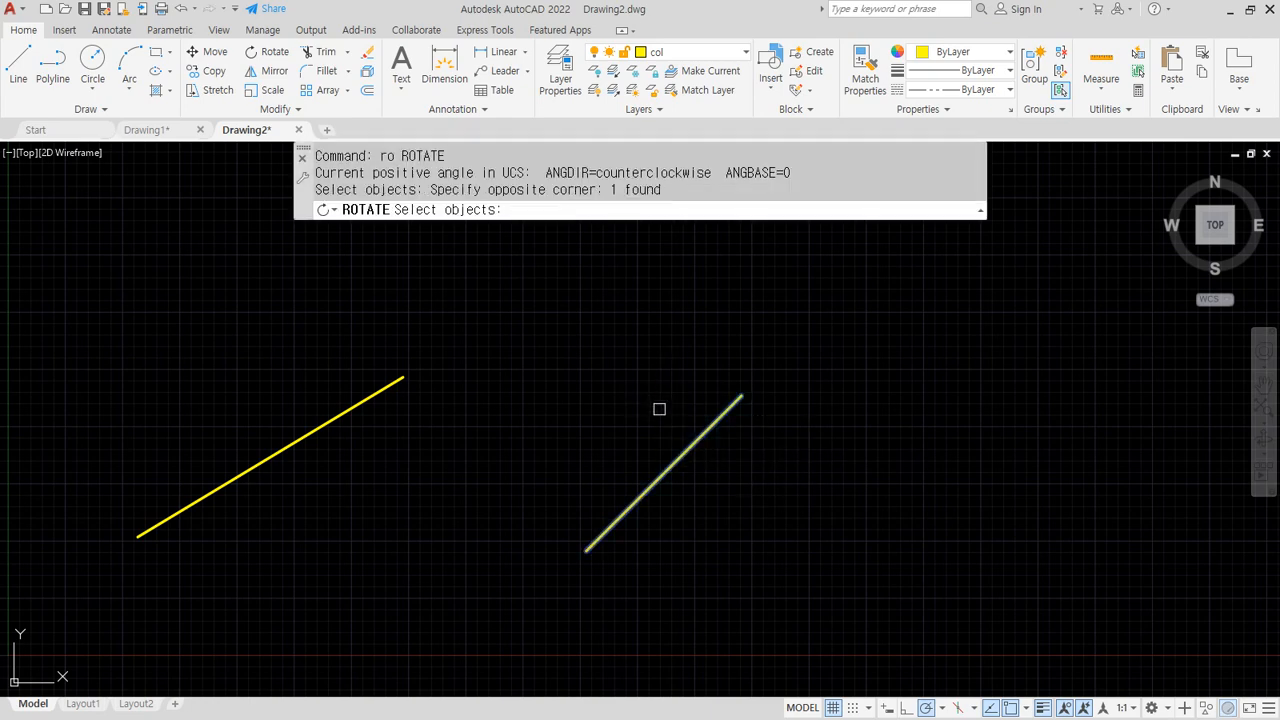
{"action": "key", "text": "Return"}
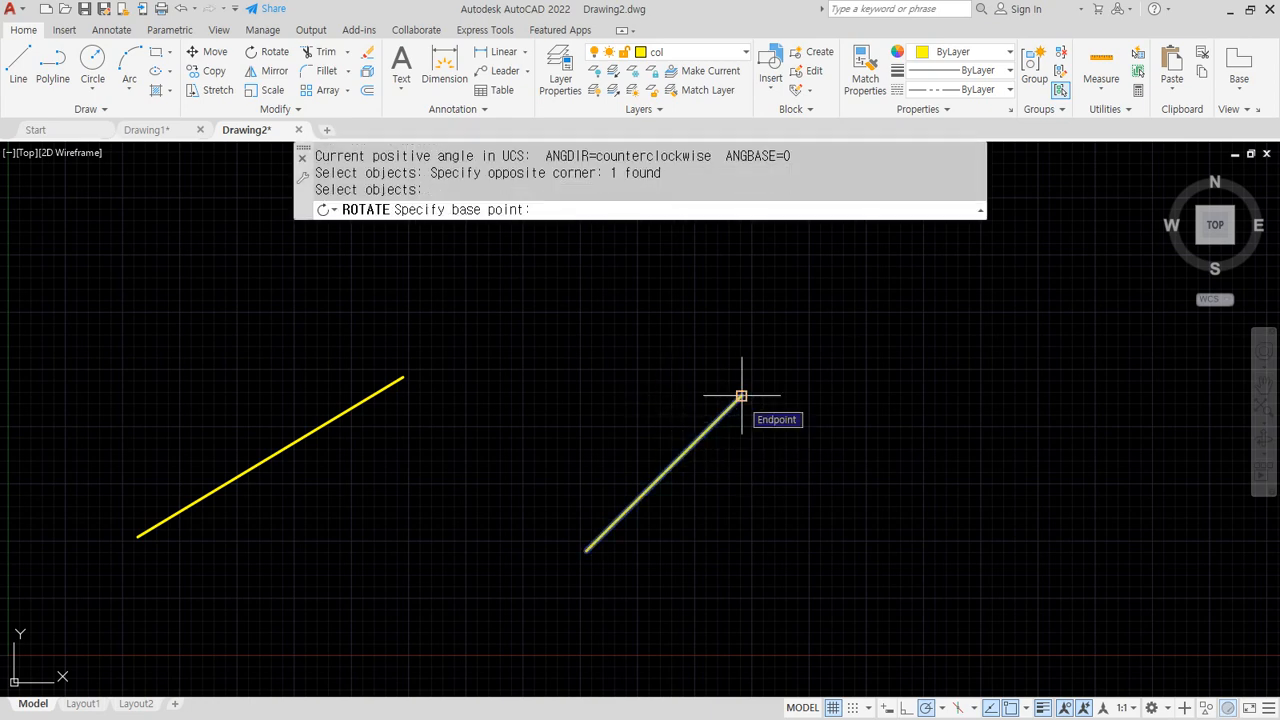
{"action": "left_click", "coordinate": [741, 396]}
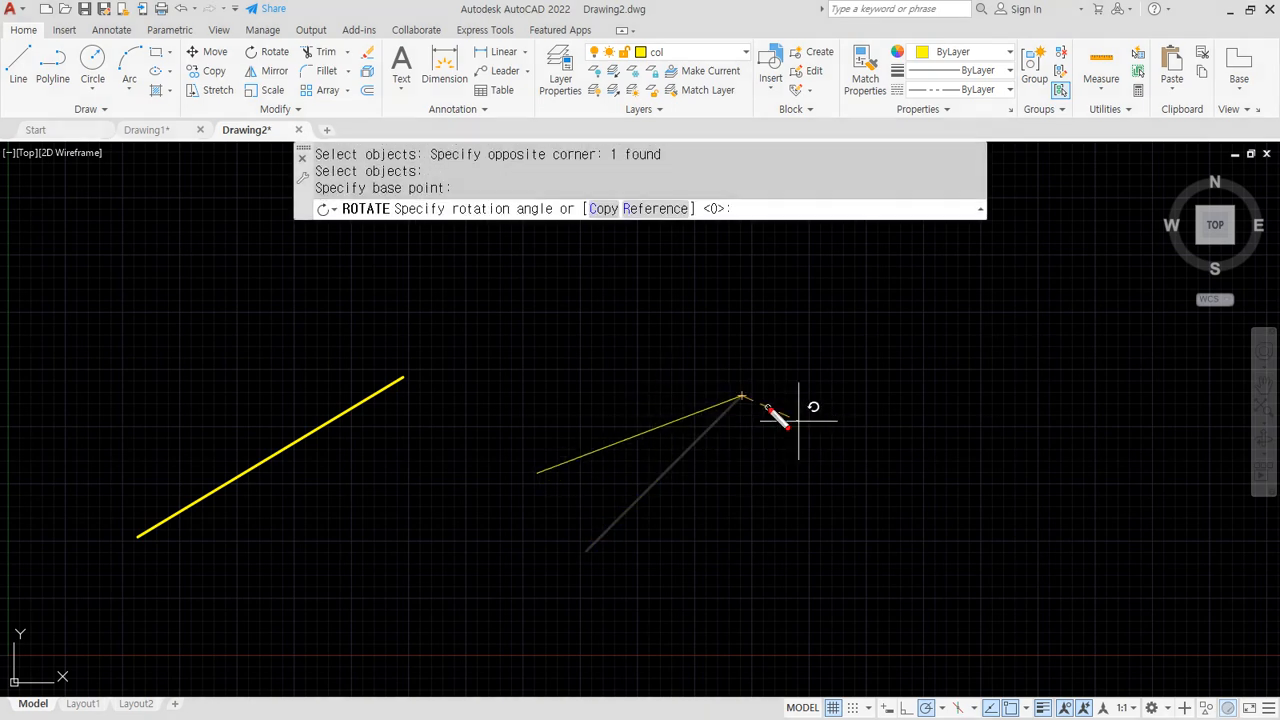
{"action": "mouse_move", "coordinate": [748, 396]}
{"action": "left_mouse_down"}
{"action": "mouse_move", "coordinate": [945, 396]}
{"action": "mouse_move", "coordinate": [940, 412]}
{"action": "left_mouse_up"}
{"action": "left_click_drag", "start_coordinate": [997, 368], "coordinate": [1005, 392]}
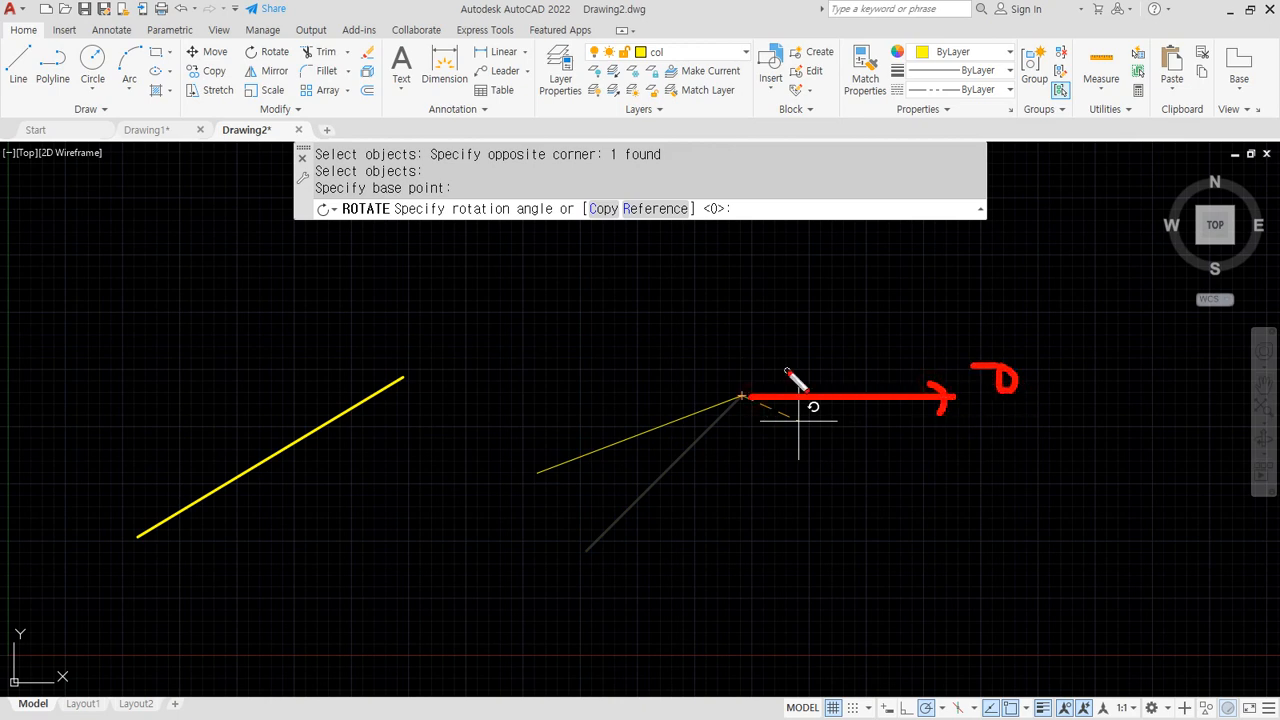
{"action": "mouse_move", "coordinate": [785, 405]}
{"action": "left_mouse_down"}
{"action": "mouse_move", "coordinate": [715, 328]}
{"action": "mouse_move", "coordinate": [694, 441]}
{"action": "mouse_move", "coordinate": [631, 437]}
{"action": "left_mouse_up"}
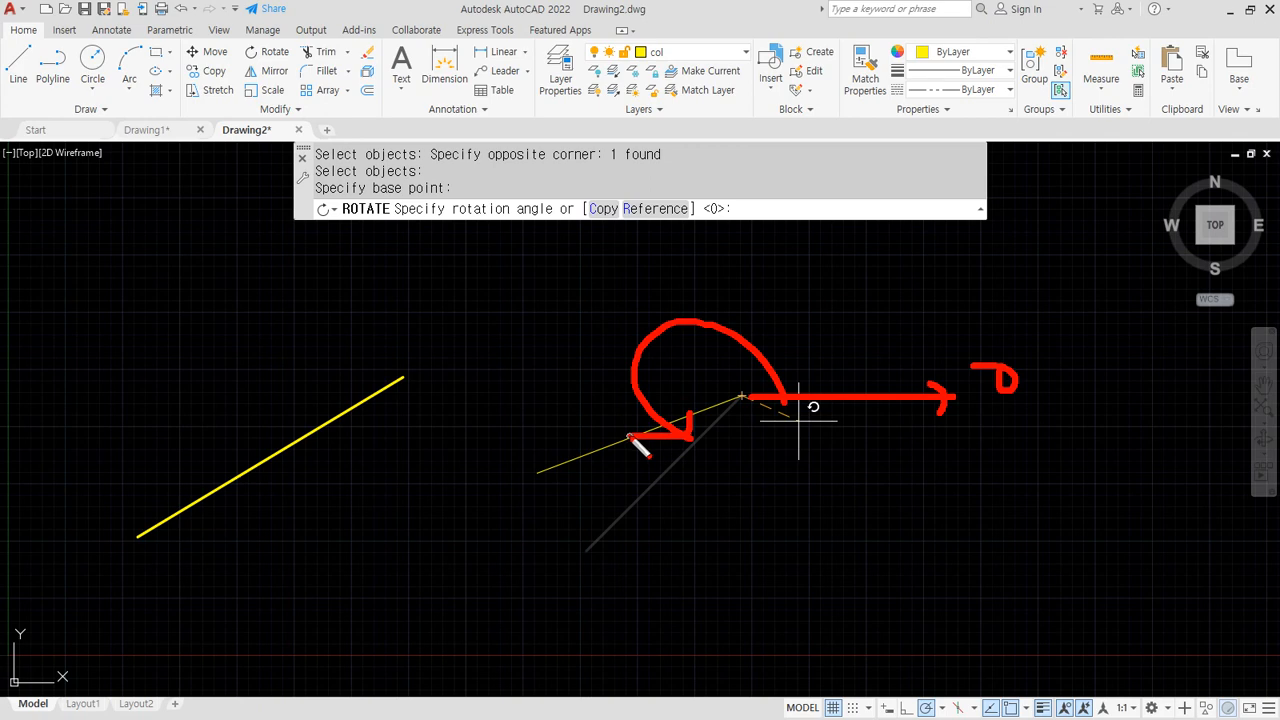
{"action": "left_click_drag", "start_coordinate": [686, 329], "coordinate": [753, 291]}
{"action": "mouse_move", "coordinate": [786, 251]}
{"action": "left_mouse_down"}
{"action": "mouse_move", "coordinate": [771, 297]}
{"action": "mouse_move", "coordinate": [838, 227]}
{"action": "left_mouse_up"}
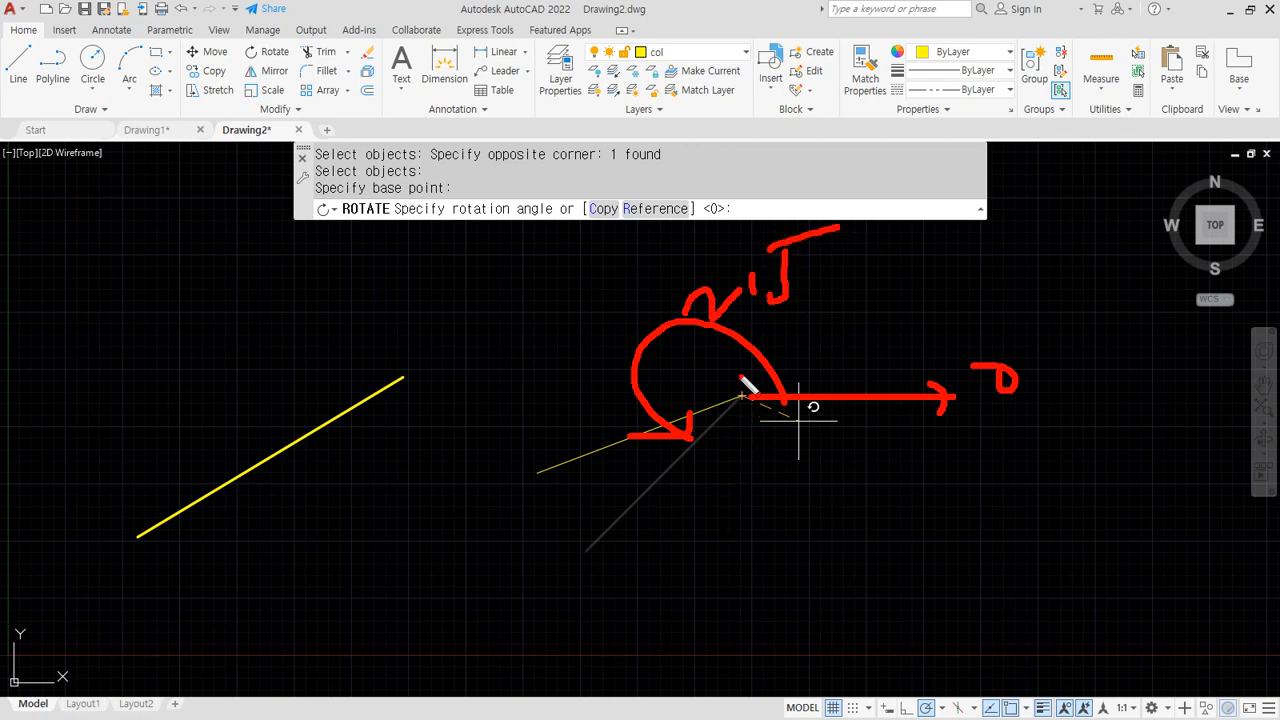
{"action": "mouse_move", "coordinate": [662, 242]}
{"action": "left_mouse_down"}
{"action": "mouse_move", "coordinate": [622, 200]}
{"action": "mouse_move", "coordinate": [676, 228]}
{"action": "left_mouse_up"}
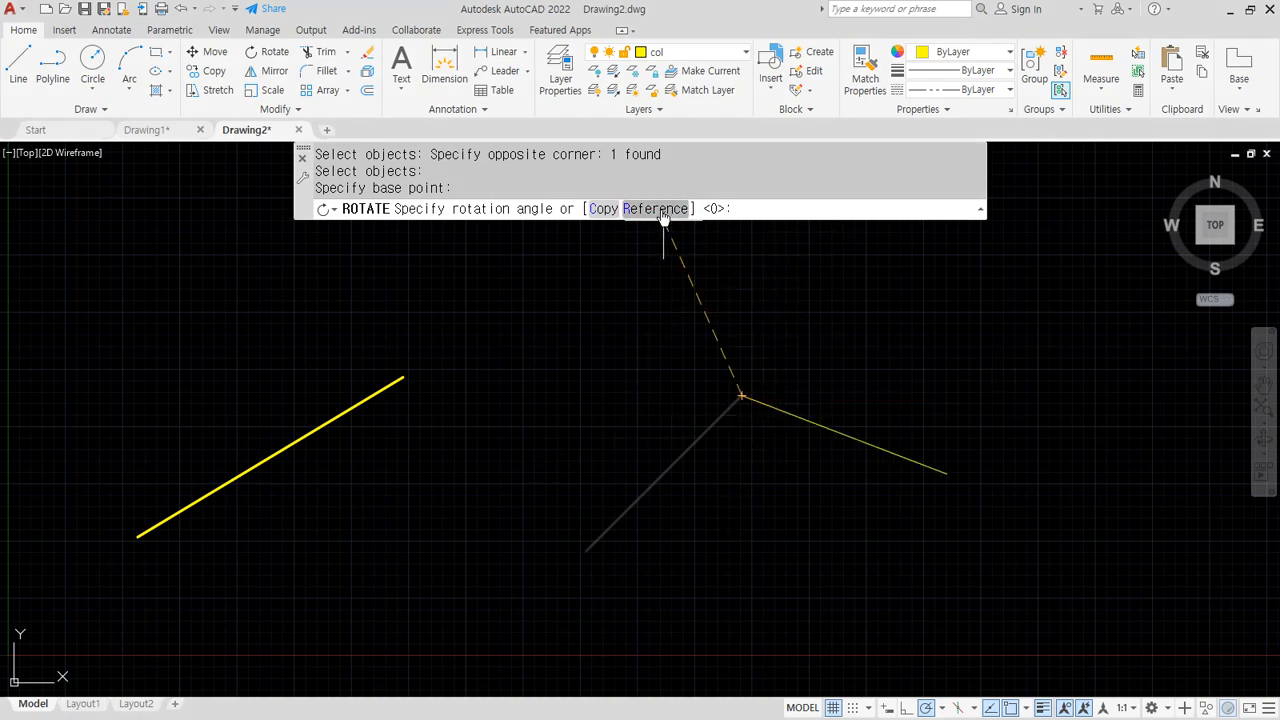
Try the Reference option with the line's upper and lower endpoints as the reference direction and new angle 0, and undo the rotation
{"action": "left_click", "coordinate": [662, 208]}
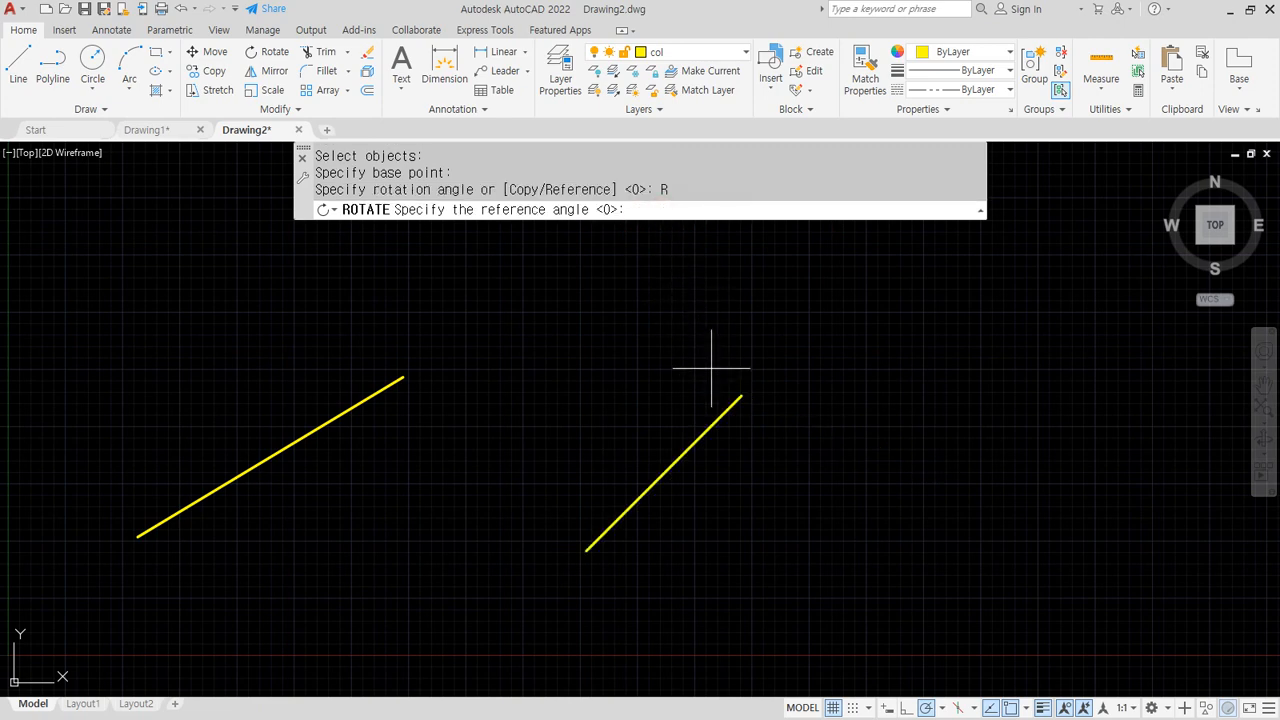
{"action": "left_click", "coordinate": [741, 396]}
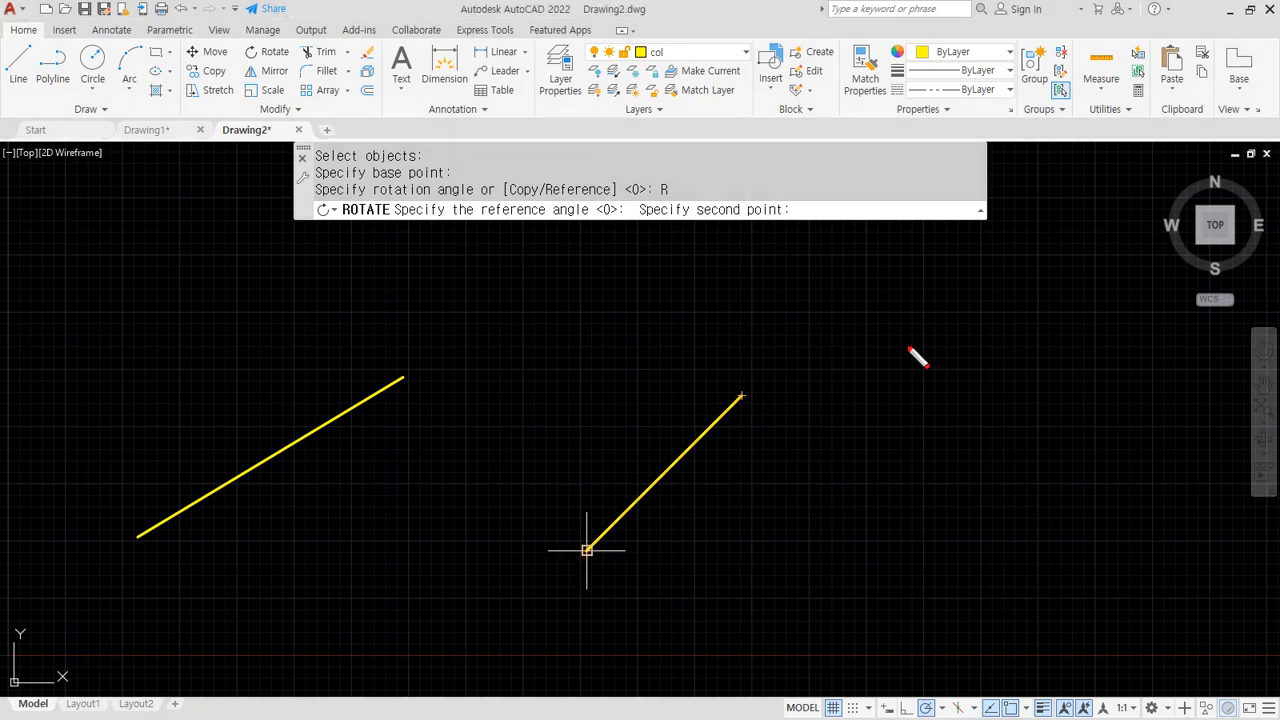
{"action": "mouse_move", "coordinate": [765, 404]}
{"action": "left_mouse_down"}
{"action": "mouse_move", "coordinate": [598, 558]}
{"action": "mouse_move", "coordinate": [550, 547]}
{"action": "mouse_move", "coordinate": [605, 565]}
{"action": "left_mouse_up"}
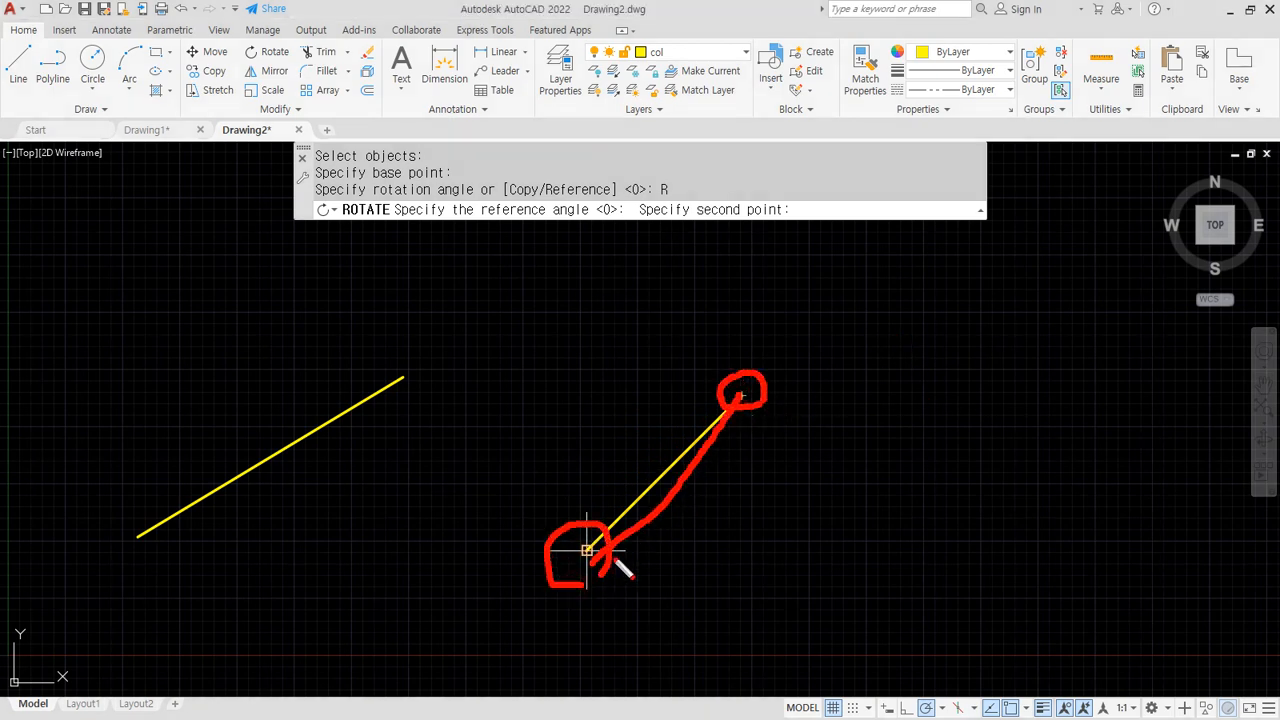
{"action": "mouse_move", "coordinate": [745, 395]}
{"action": "left_mouse_down"}
{"action": "mouse_move", "coordinate": [893, 392]}
{"action": "mouse_move", "coordinate": [885, 415]}
{"action": "left_mouse_up"}
{"action": "mouse_move", "coordinate": [932, 378]}
{"action": "left_mouse_down"}
{"action": "mouse_move", "coordinate": [971, 394]}
{"action": "mouse_move", "coordinate": [942, 397]}
{"action": "left_mouse_up"}
{"action": "mouse_move", "coordinate": [795, 390]}
{"action": "left_mouse_down"}
{"action": "mouse_move", "coordinate": [703, 423]}
{"action": "mouse_move", "coordinate": [712, 412]}
{"action": "left_mouse_up"}
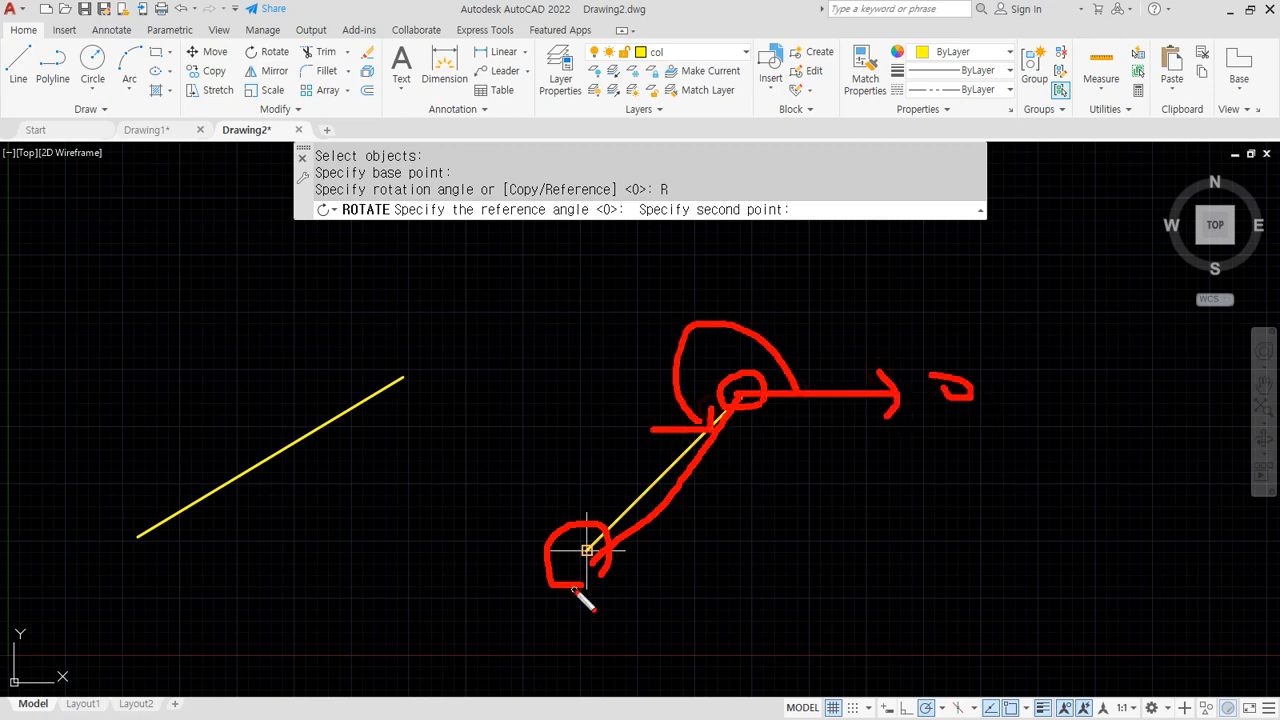
{"action": "key", "text": "Escape"}
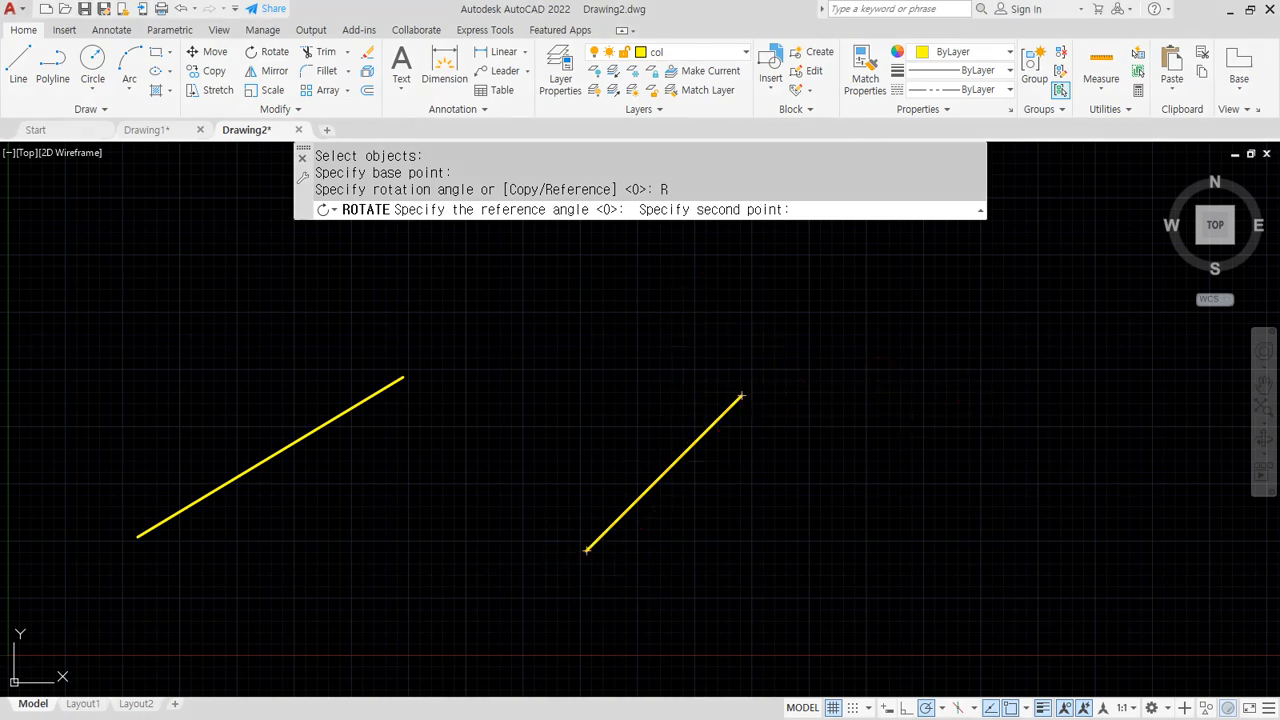
{"action": "left_click", "coordinate": [587, 549]}
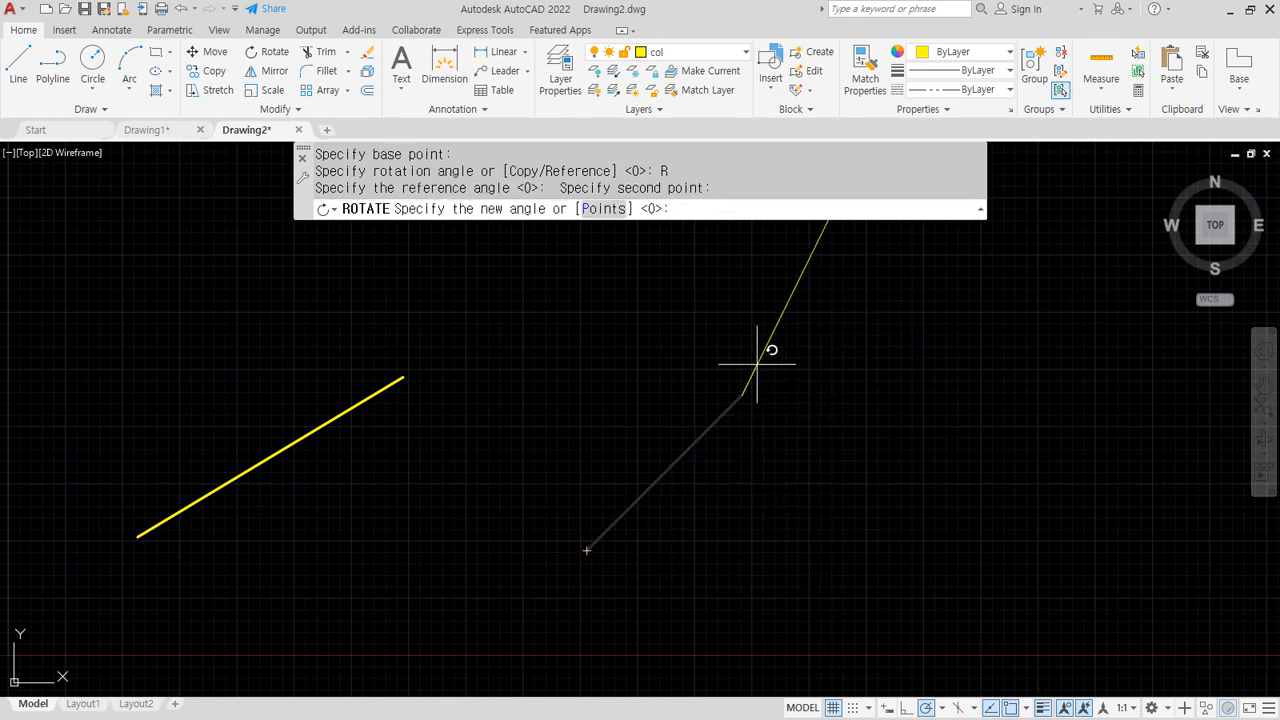
{"action": "left_click", "coordinate": [814, 395]}
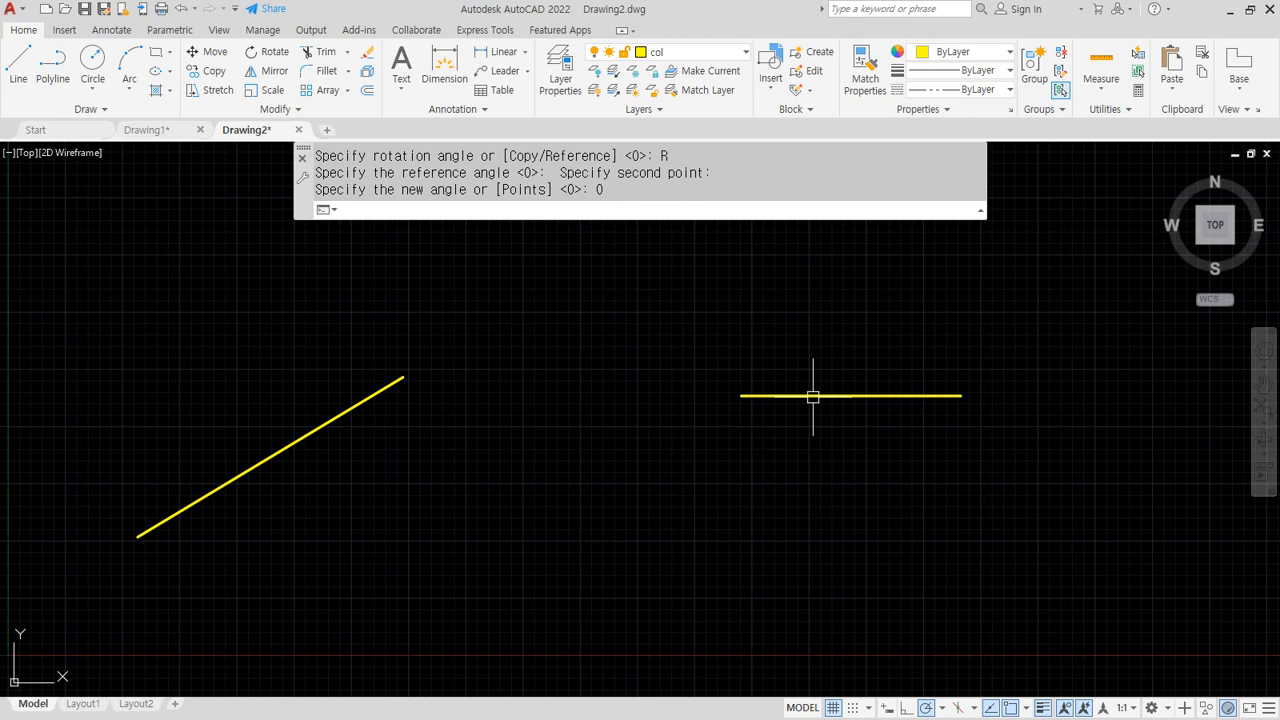
{"action": "key", "text": "ctrl+z"}
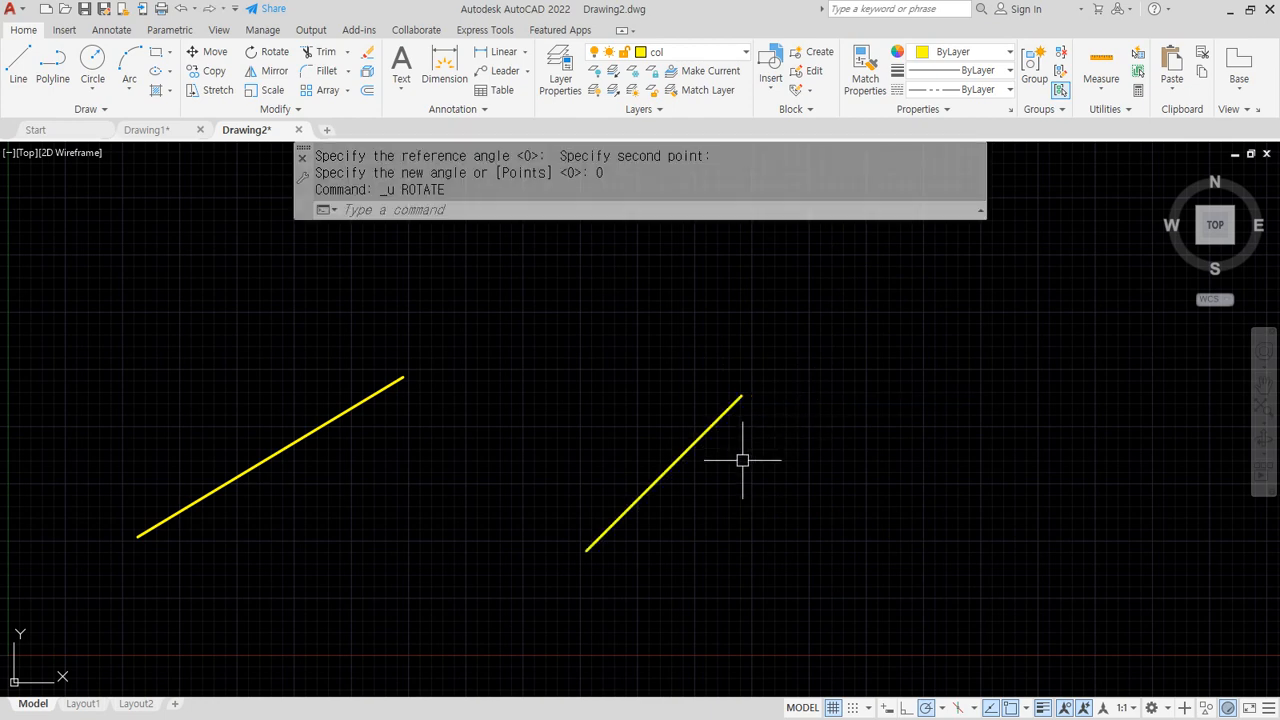
{"action": "key", "text": "ctrl+2"}
{"action": "mouse_move", "coordinate": [637, 638]}
{"action": "left_mouse_down"}
{"action": "mouse_move", "coordinate": [463, 537]}
{"action": "mouse_move", "coordinate": [868, 542]}
{"action": "mouse_move", "coordinate": [446, 614]}
{"action": "left_mouse_up"}
{"action": "key", "text": "Escape"}
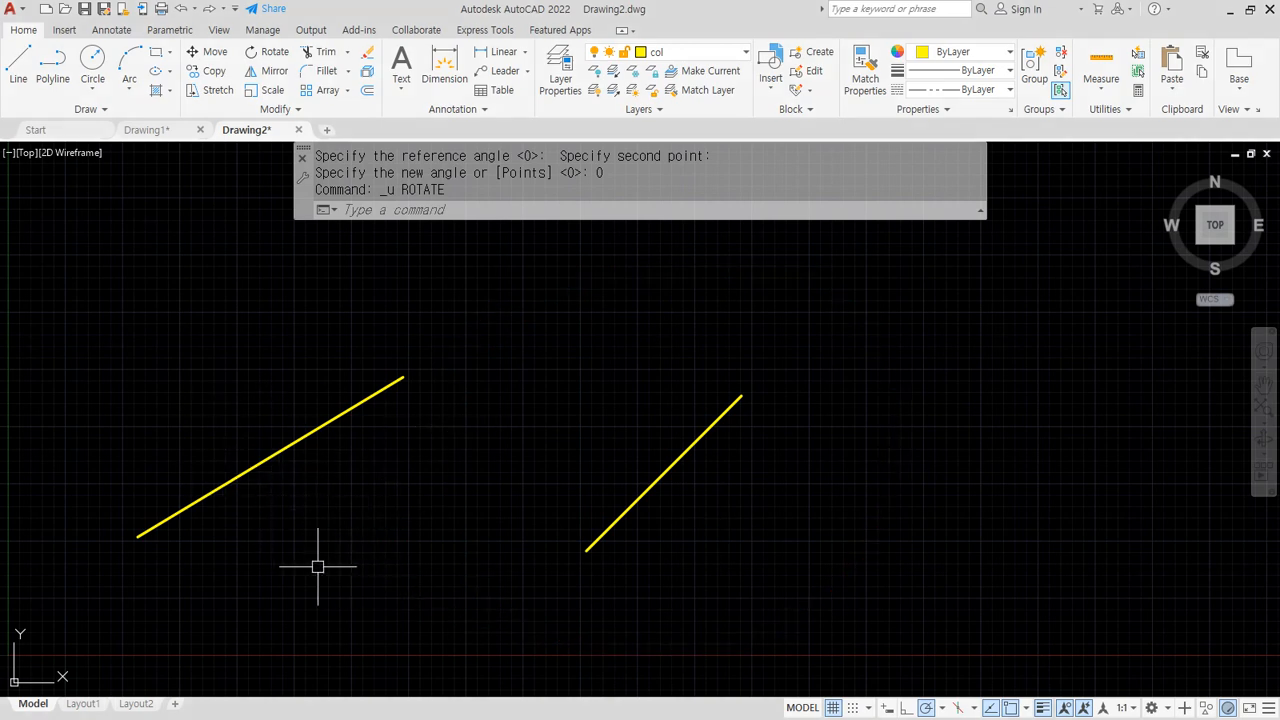
{"action": "key", "text": "ctrl+2"}
{"action": "left_click_drag", "start_coordinate": [254, 542], "coordinate": [284, 534]}
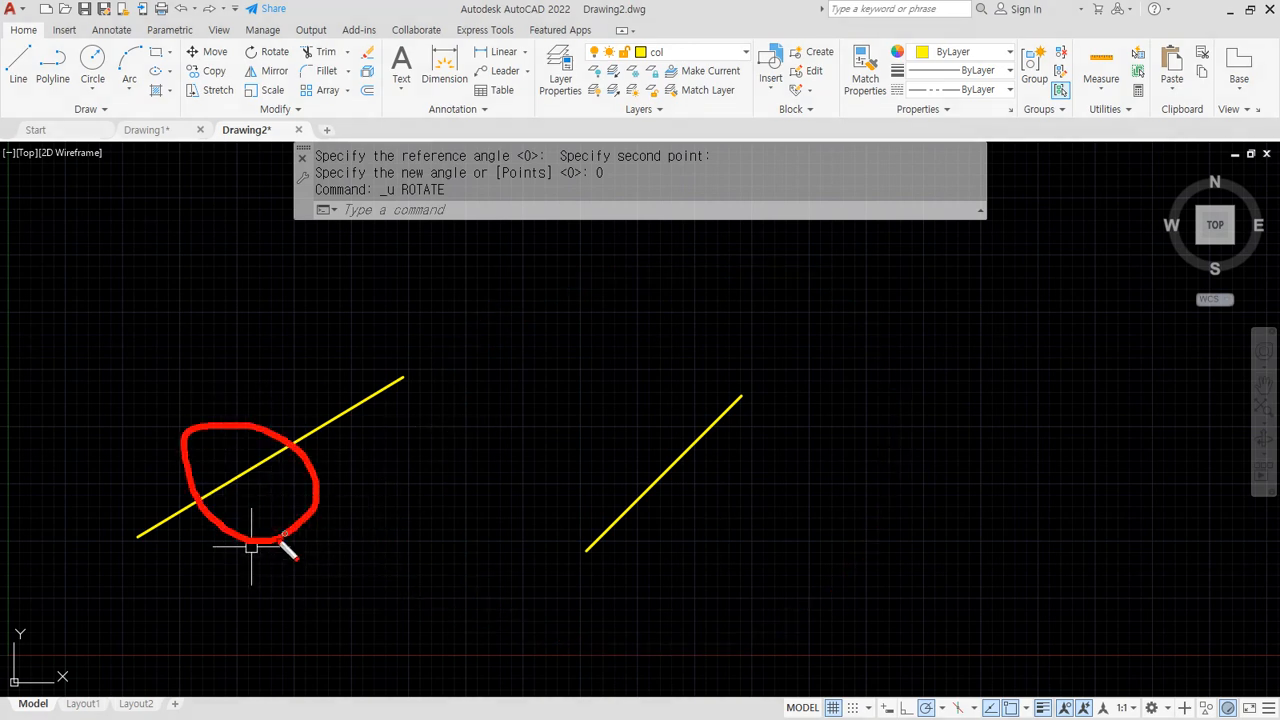
{"action": "key", "text": "Escape"}
Rotate the left-hand line to horizontal about its lower endpoint using Reference, picking its lower and upper endpoints as reference and new angle 0
{"action": "middle_click_drag", "start_coordinate": [271, 543], "coordinate": [450, 497]}
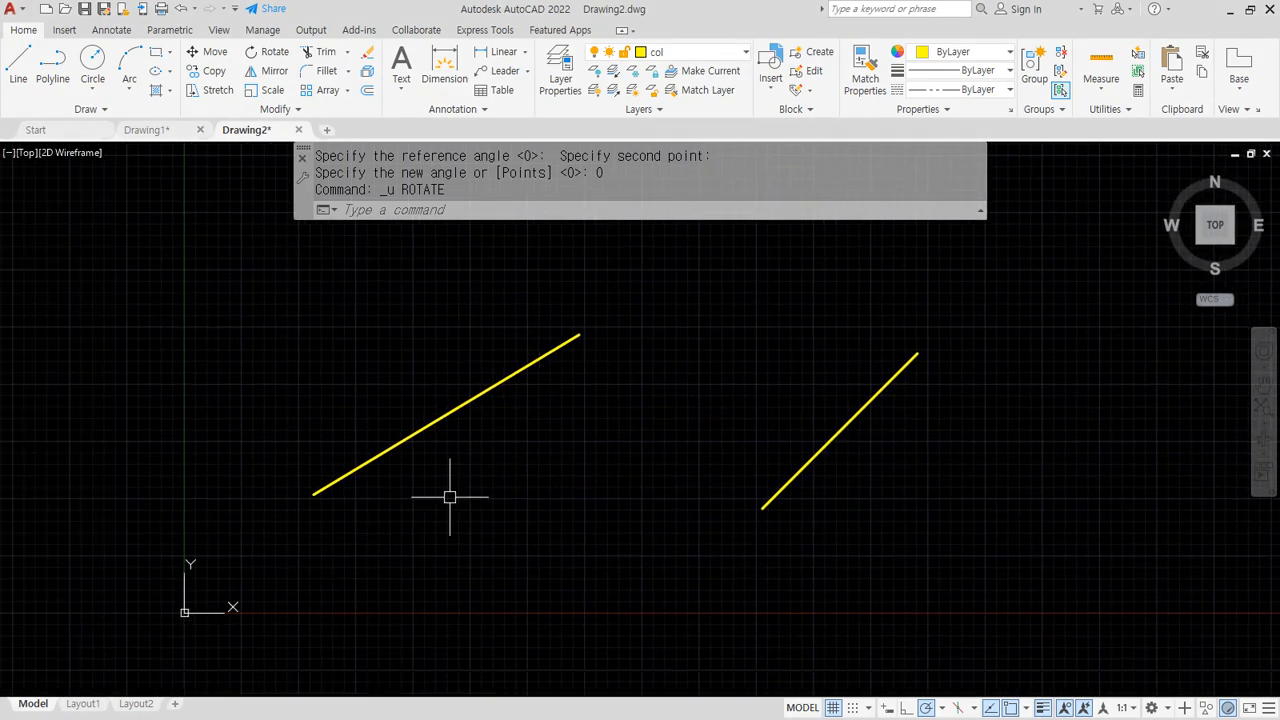
{"action": "type", "text": "r"}
{"action": "key", "text": "Return"}
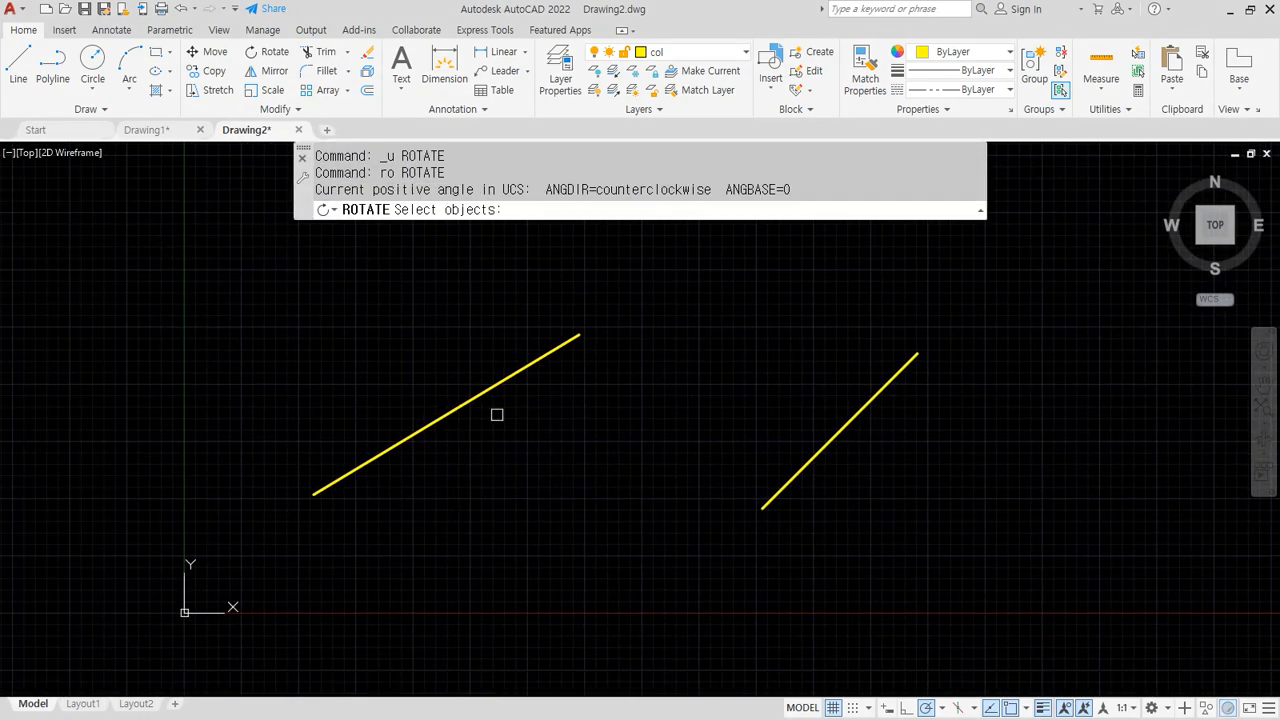
{"action": "left_click", "coordinate": [497, 414]}
{"action": "left_click", "coordinate": [437, 363]}
{"action": "key", "text": "Return"}
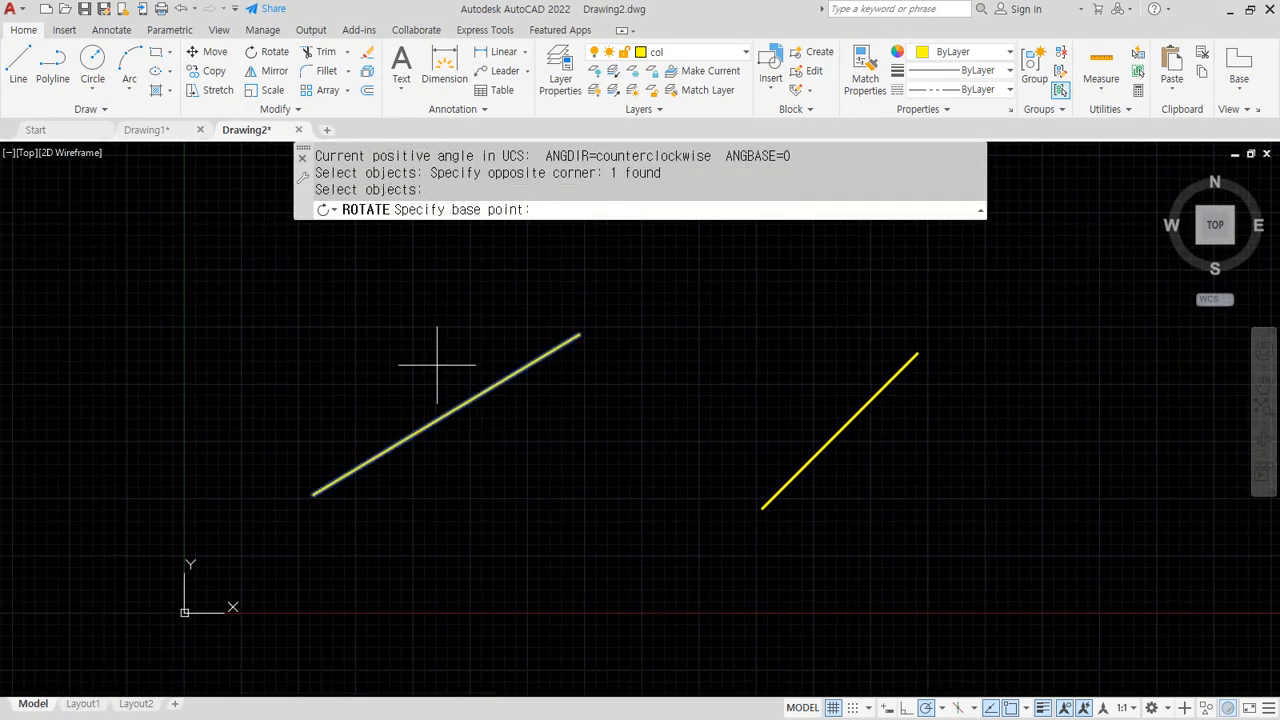
{"action": "left_click", "coordinate": [314, 492]}
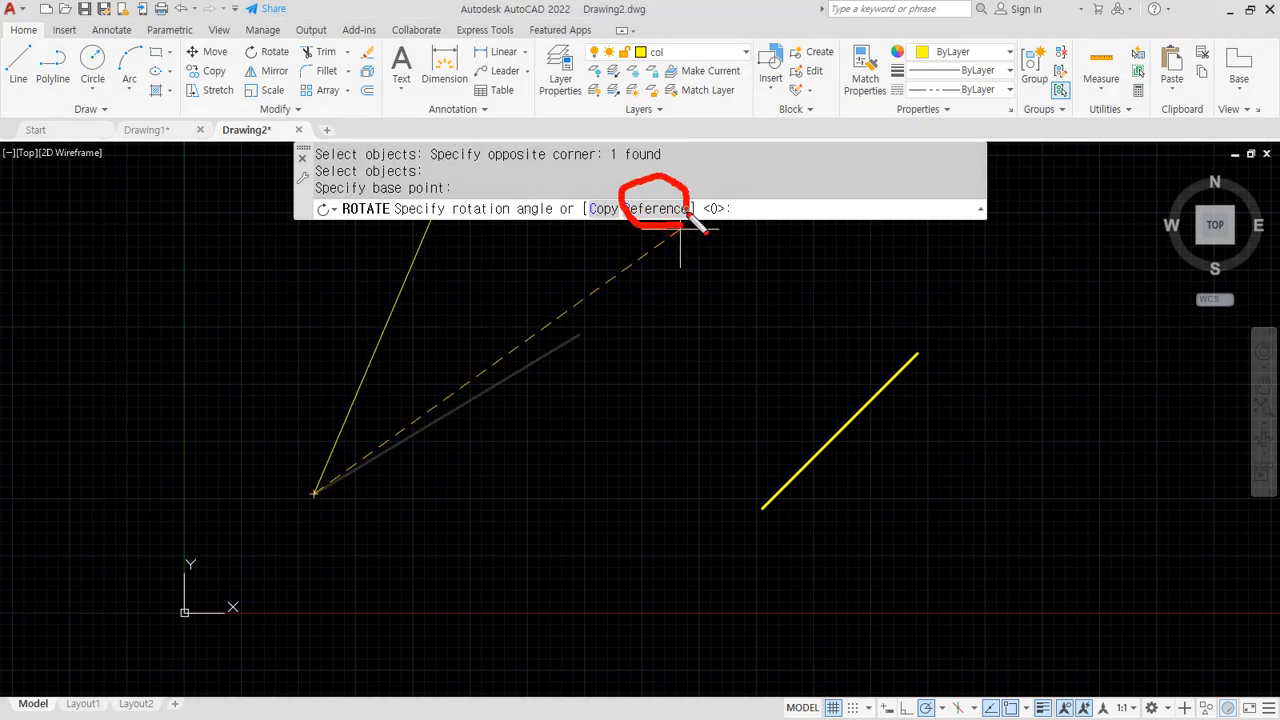
{"action": "left_click", "coordinate": [664, 208]}
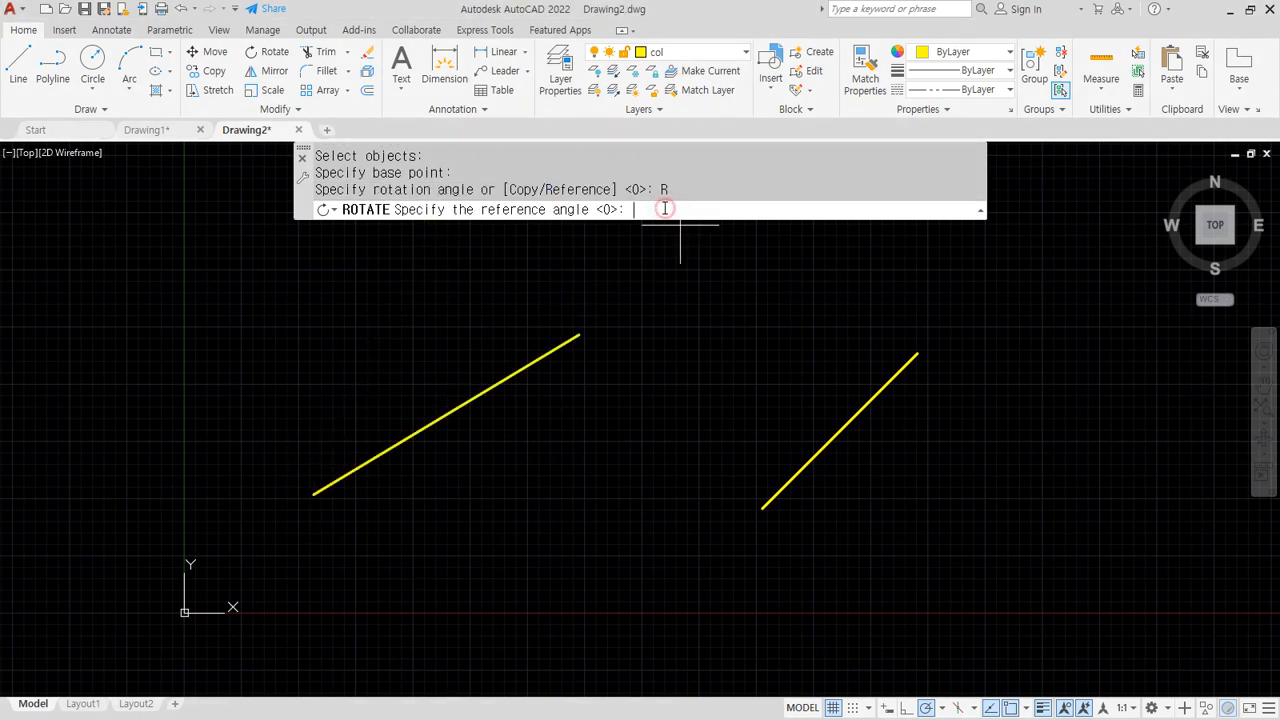
{"action": "left_click", "coordinate": [314, 492]}
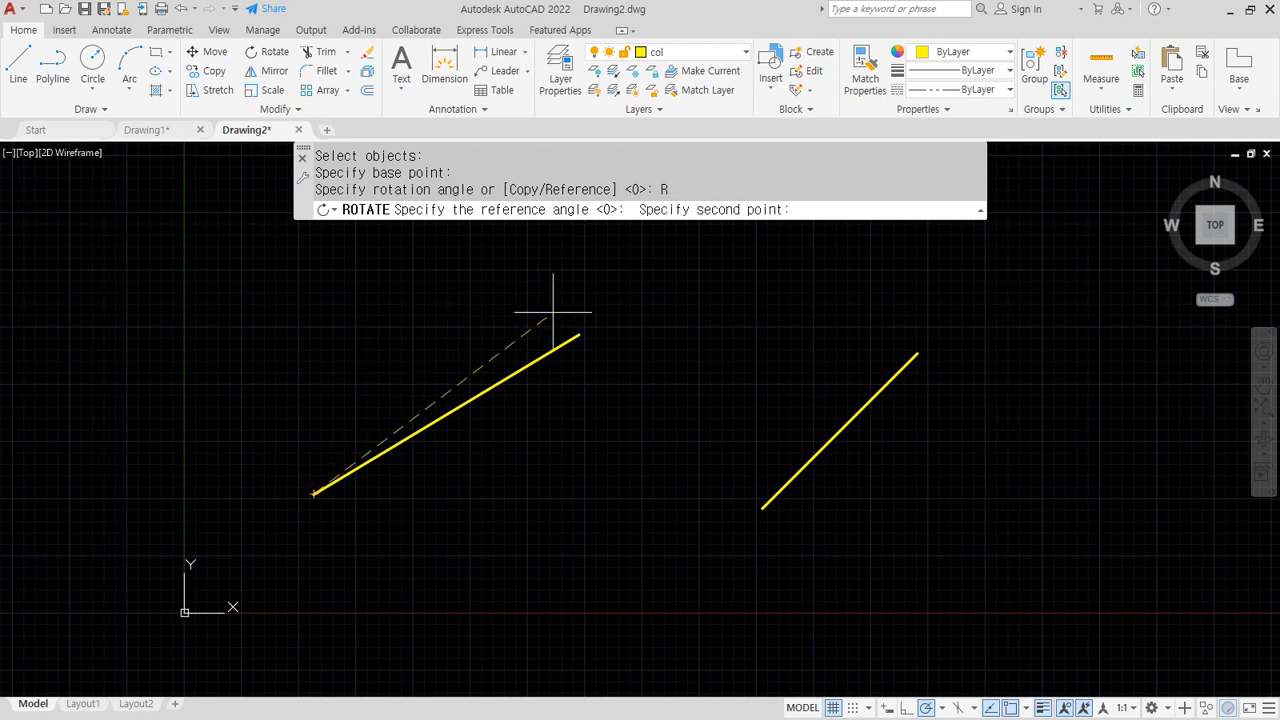
{"action": "left_click", "coordinate": [580, 334]}
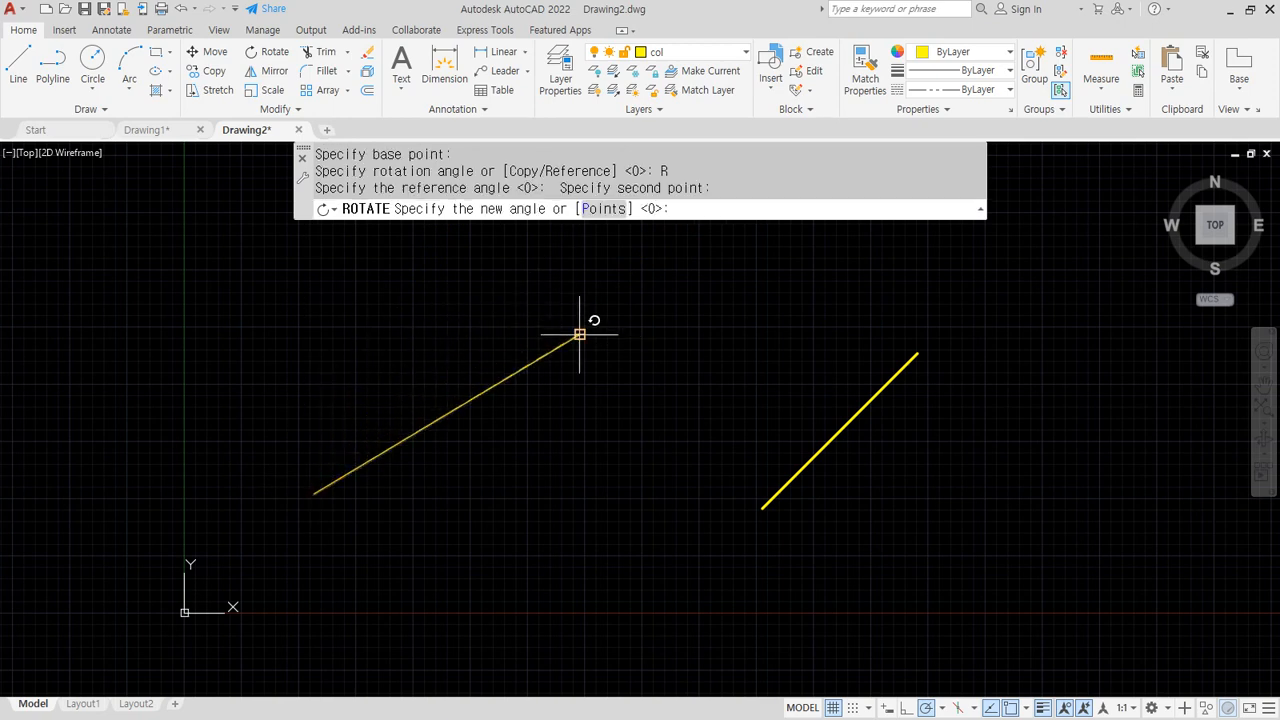
{"action": "type", "text": "0"}
{"action": "key", "text": "Return"}
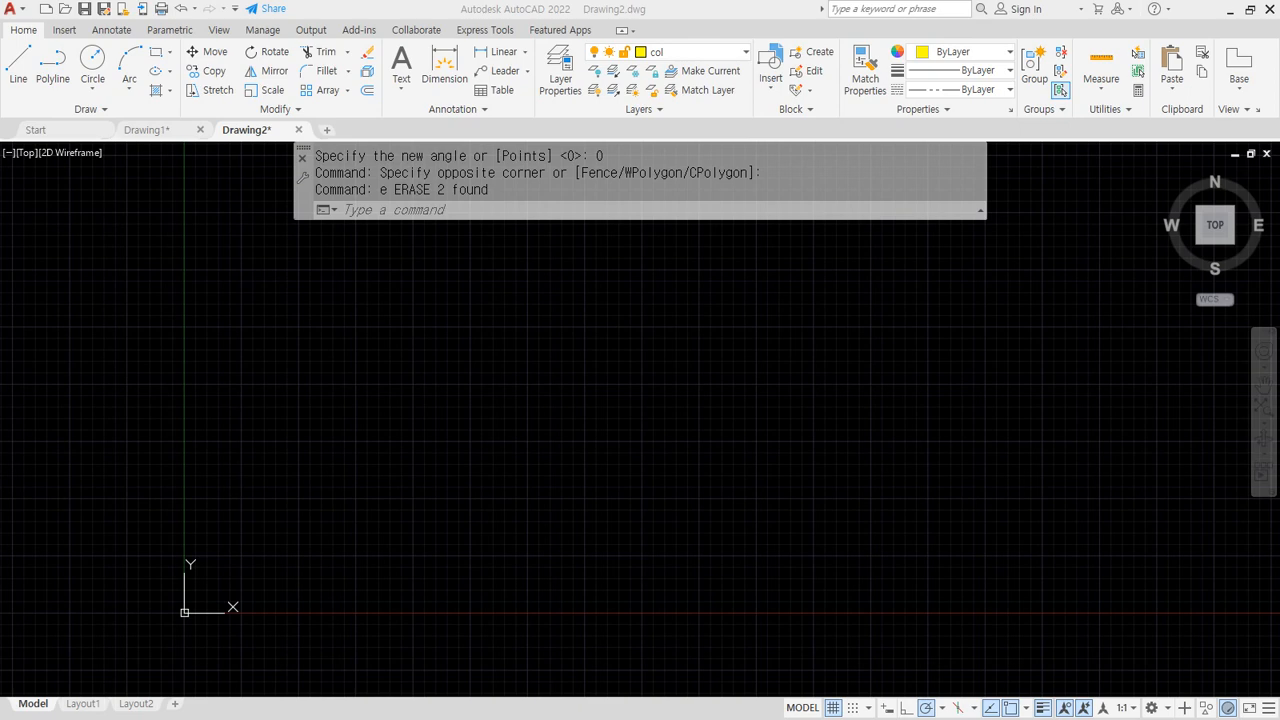
Attach 다운로드(1).png from the 수업자료 folder in File Explorer to the drawing at insertion point 0,0 with scale factor 1 and rotation angle 0
{"action": "left_click_drag", "start_coordinate": [0, 150], "coordinate": [1194, 103]}
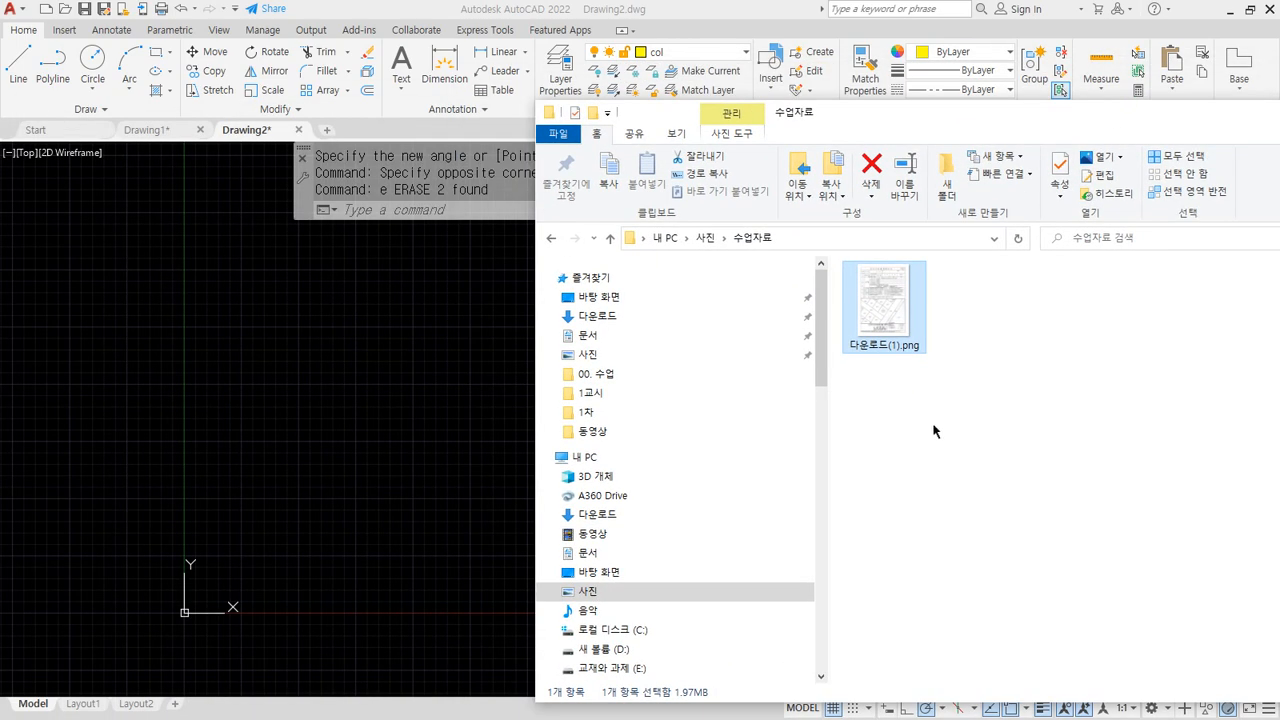
{"action": "mouse_move", "coordinate": [927, 378]}
{"action": "left_mouse_down"}
{"action": "mouse_move", "coordinate": [842, 362]}
{"action": "mouse_move", "coordinate": [971, 360]}
{"action": "mouse_move", "coordinate": [920, 378]}
{"action": "left_mouse_up"}
{"action": "mouse_move", "coordinate": [880, 320]}
{"action": "left_mouse_down"}
{"action": "mouse_move", "coordinate": [397, 447]}
{"action": "mouse_move", "coordinate": [380, 450]}
{"action": "mouse_move", "coordinate": [370, 412]}
{"action": "left_mouse_up"}
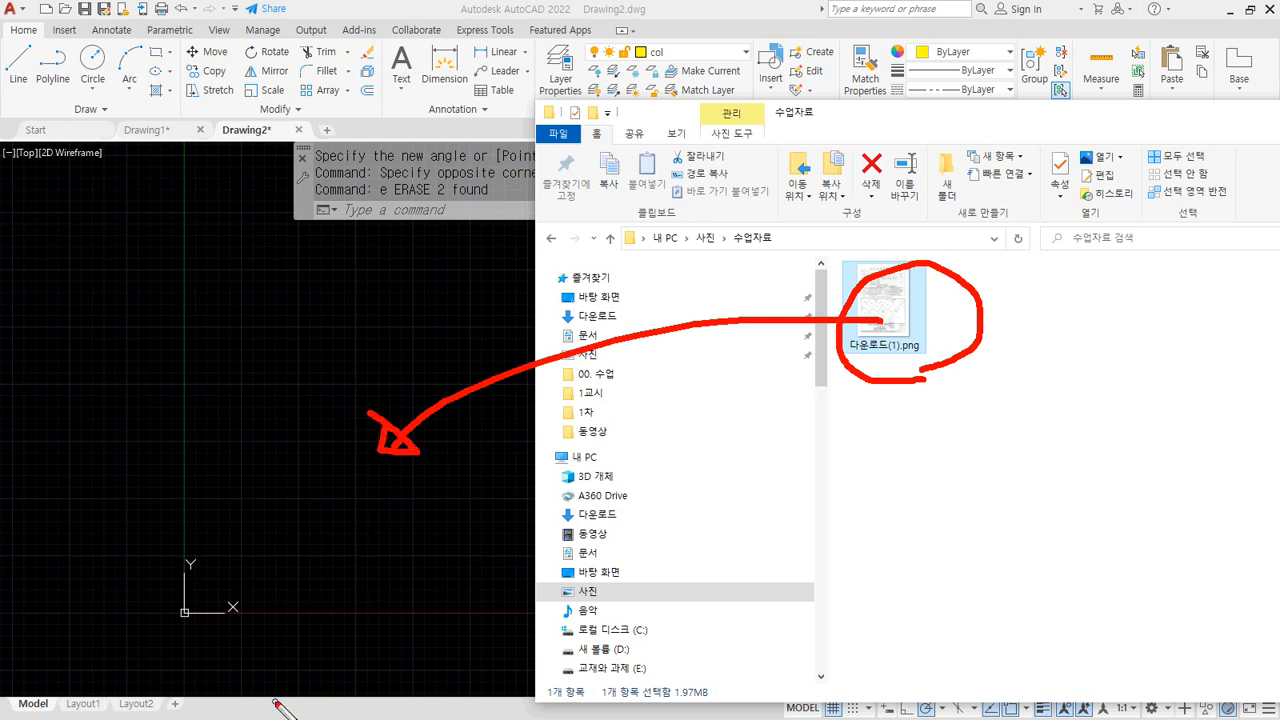
{"action": "key", "text": "Escape"}
{"action": "mouse_move", "coordinate": [888, 304]}
{"action": "left_mouse_down"}
{"action": "mouse_move", "coordinate": [811, 293]}
{"action": "mouse_move", "coordinate": [643, 323]}
{"action": "mouse_move", "coordinate": [796, 429]}
{"action": "mouse_move", "coordinate": [934, 408]}
{"action": "mouse_move", "coordinate": [912, 300]}
{"action": "mouse_move", "coordinate": [583, 244]}
{"action": "mouse_move", "coordinate": [358, 480]}
{"action": "mouse_move", "coordinate": [283, 454]}
{"action": "left_mouse_up"}
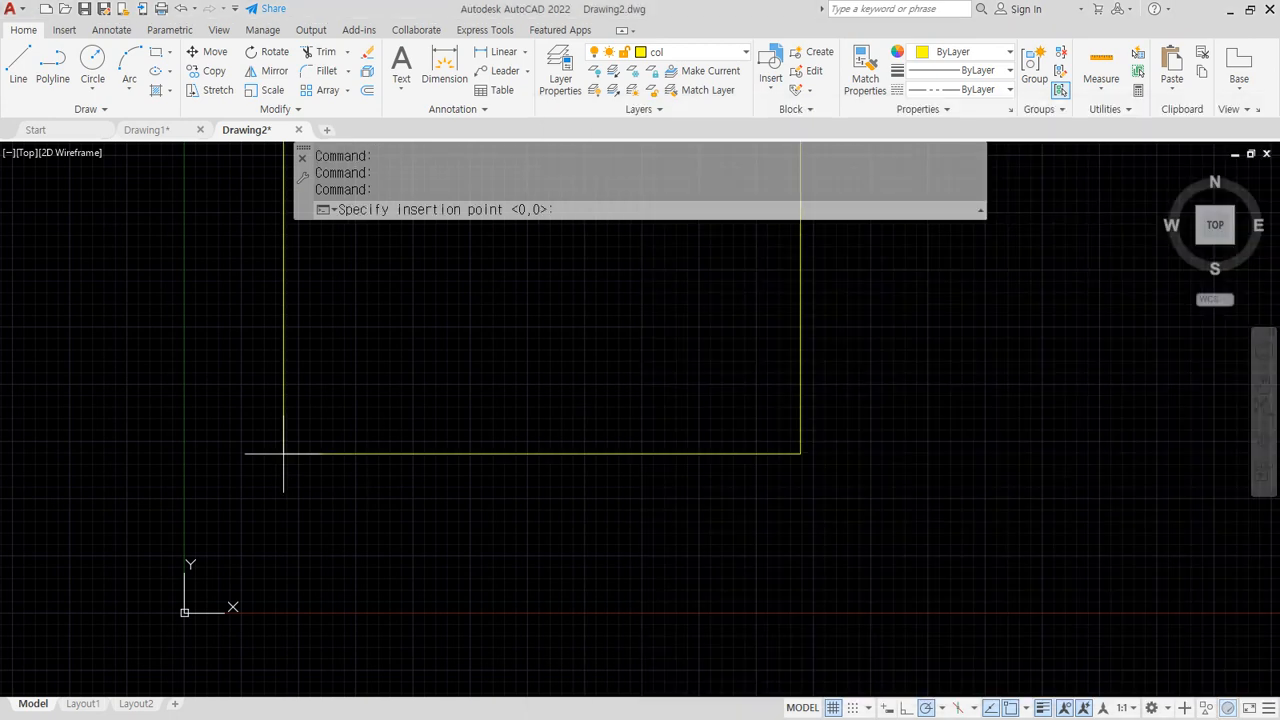
{"action": "scroll", "coordinate": [337, 528], "scroll_direction": "down", "scroll_amount": 5}
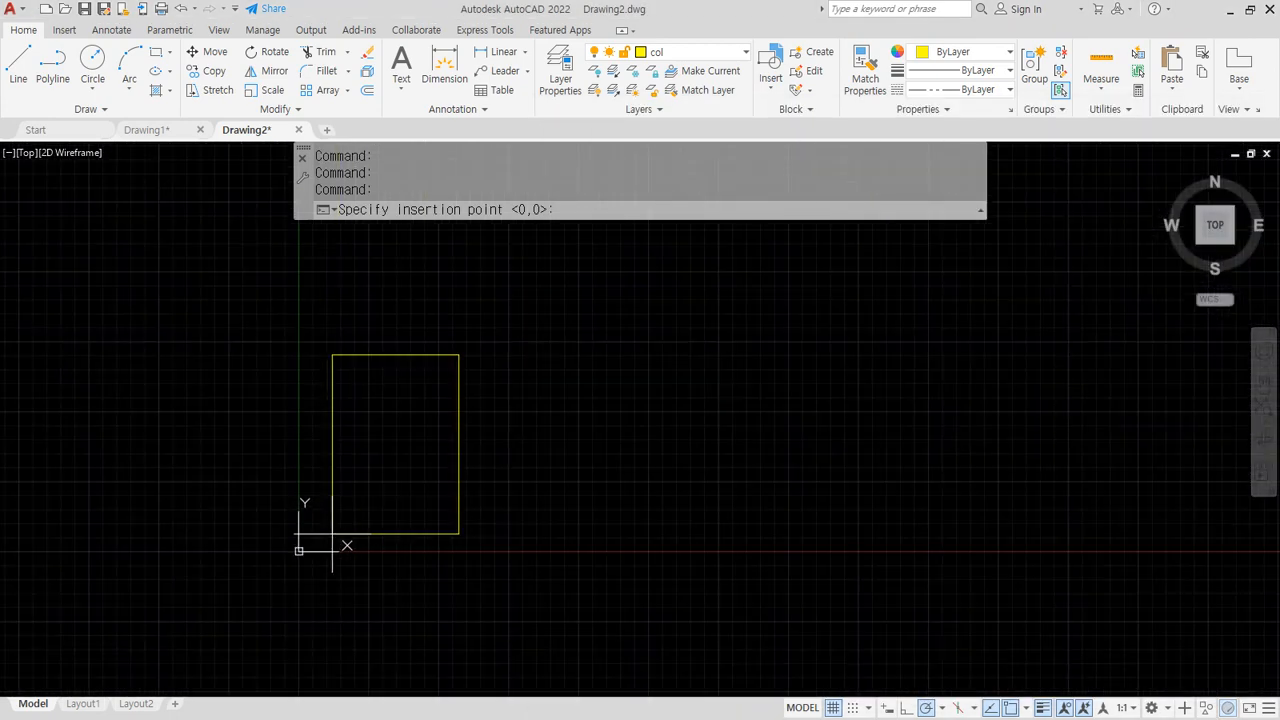
{"action": "type", "text": "0,0"}
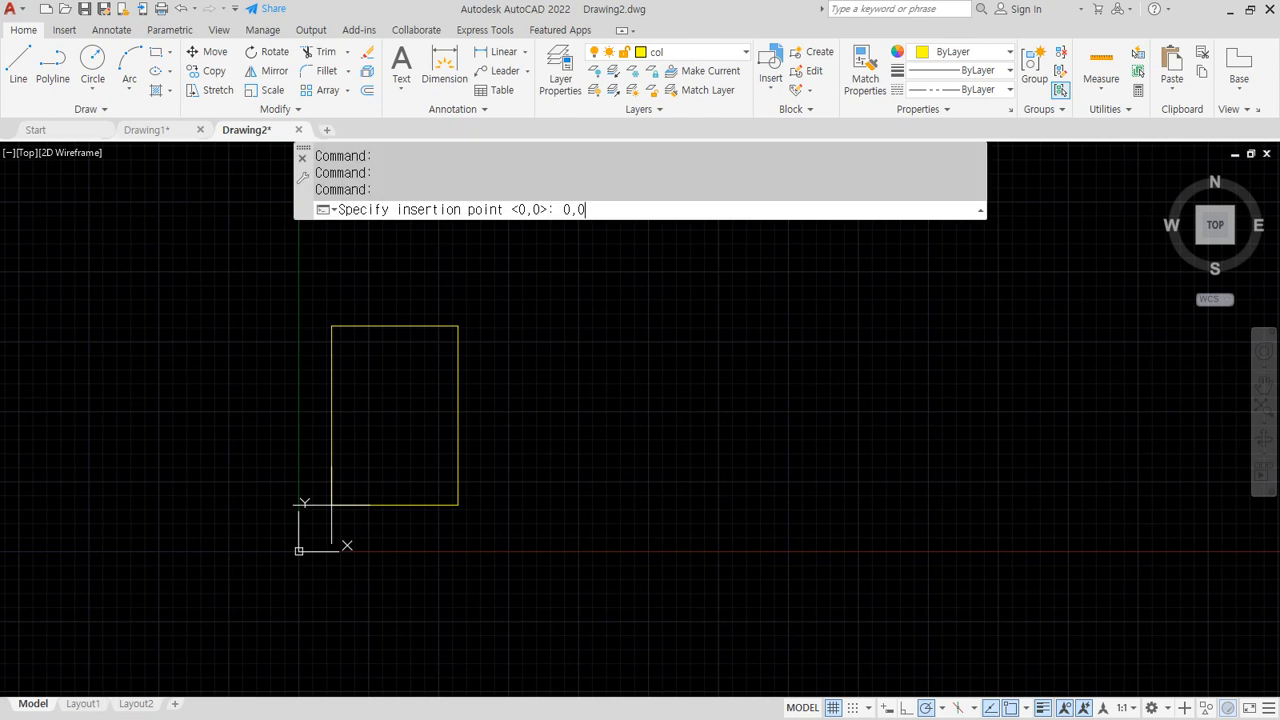
{"action": "key", "text": "Return"}
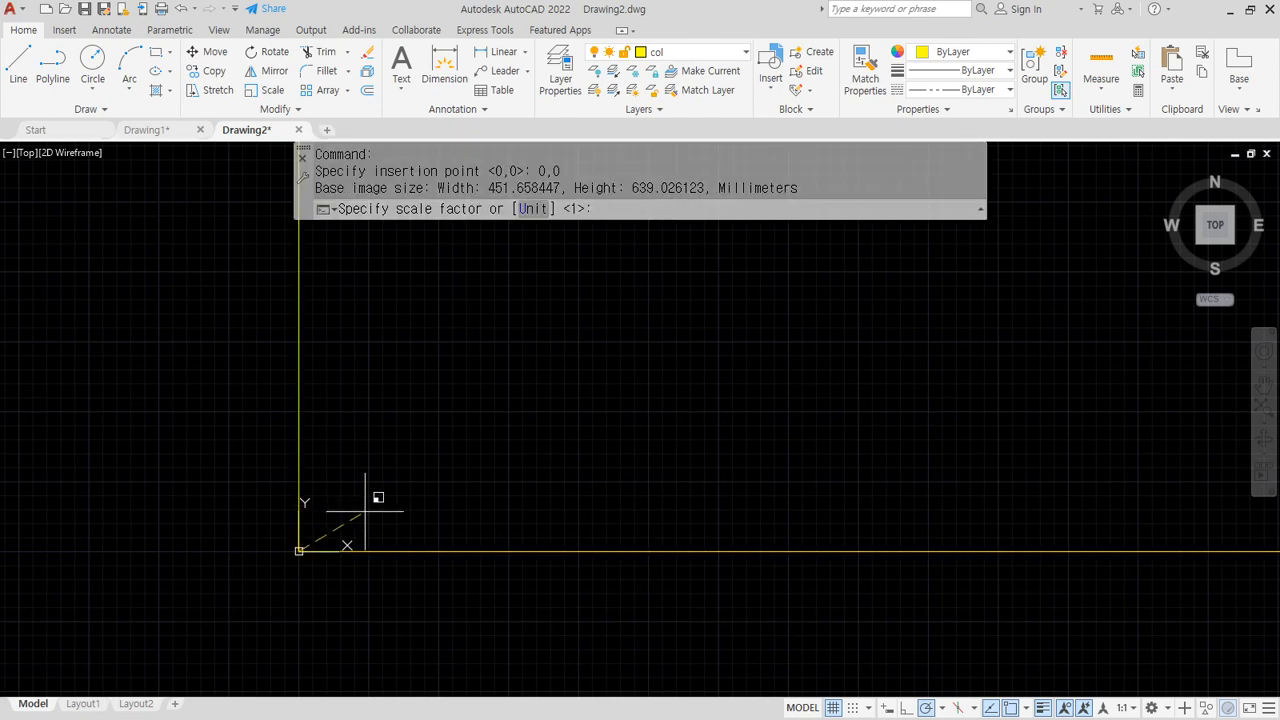
{"action": "key", "text": "Return"}
{"action": "key", "text": "Return"}
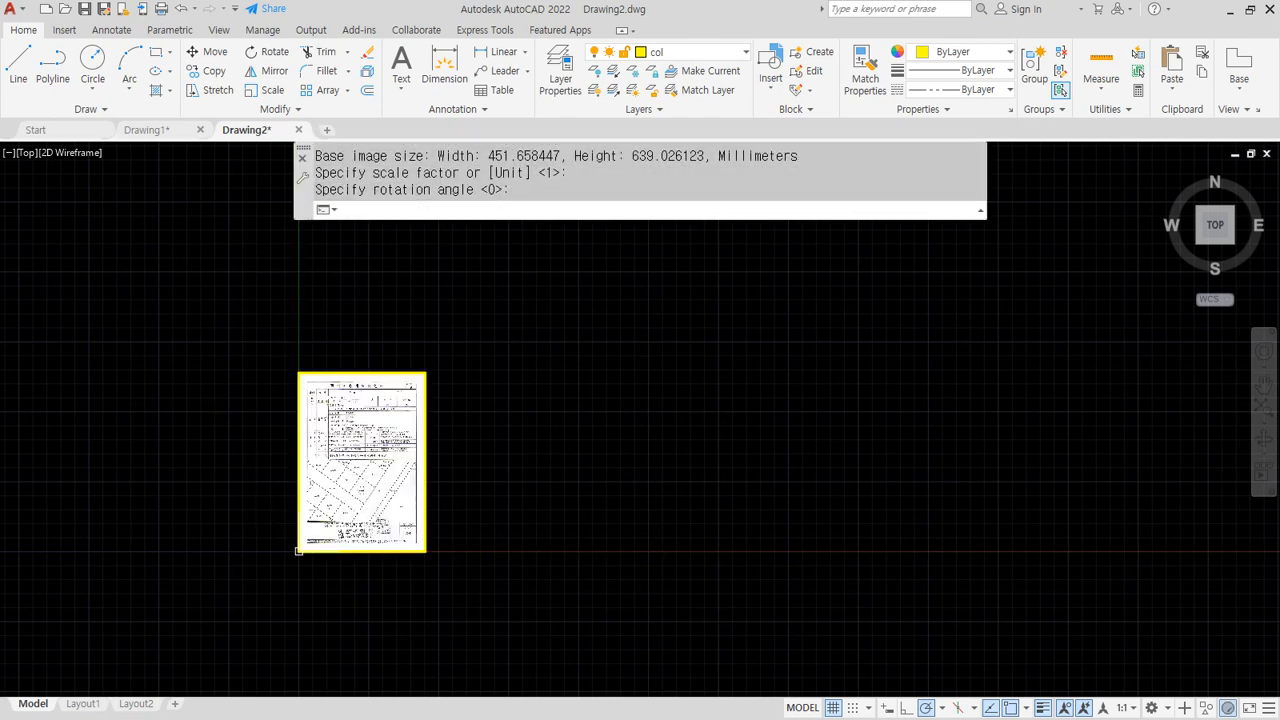
{"action": "scroll", "coordinate": [367, 510], "scroll_direction": "up", "scroll_amount": 6}
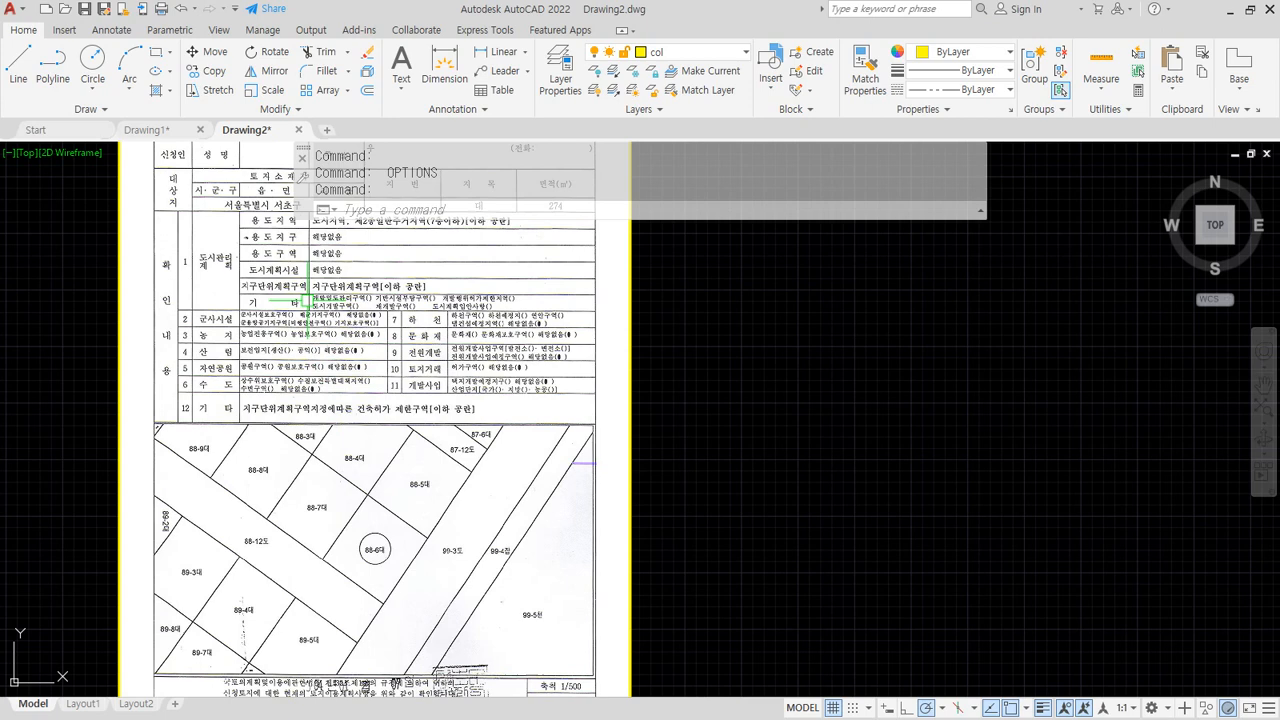
{"action": "scroll", "coordinate": [630, 340], "scroll_direction": "up", "scroll_amount": 5}
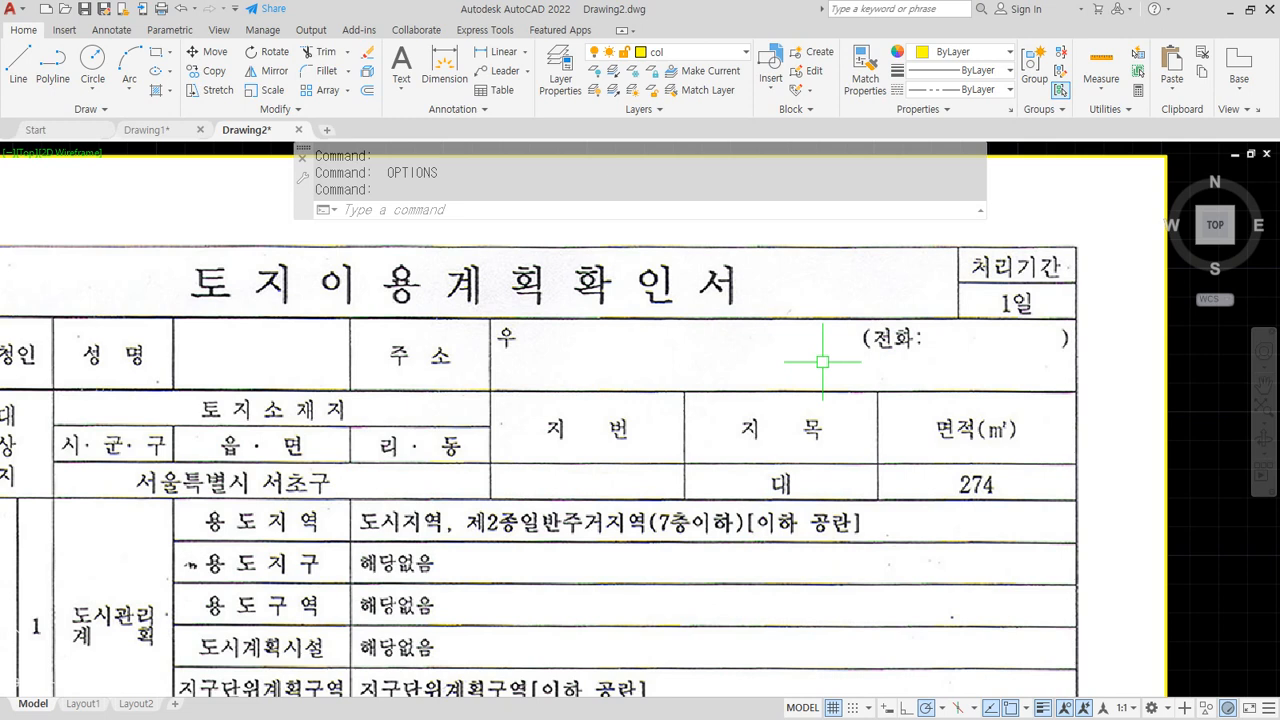
Examine the attached land-use plan certificate's site location, land category (지목), area (면적) and zoning district (용도지역) entries
{"action": "middle_click_drag", "start_coordinate": [220, 440], "coordinate": [388, 347]}
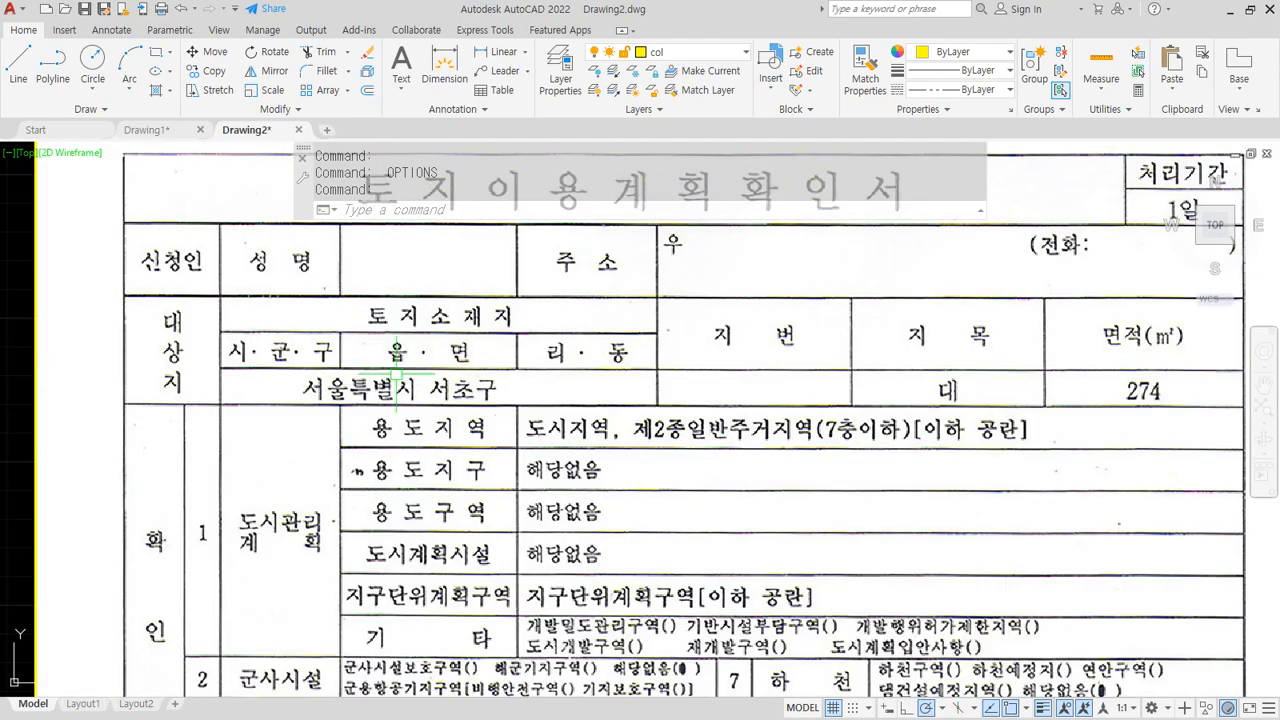
{"action": "left_click_drag", "start_coordinate": [296, 399], "coordinate": [472, 403]}
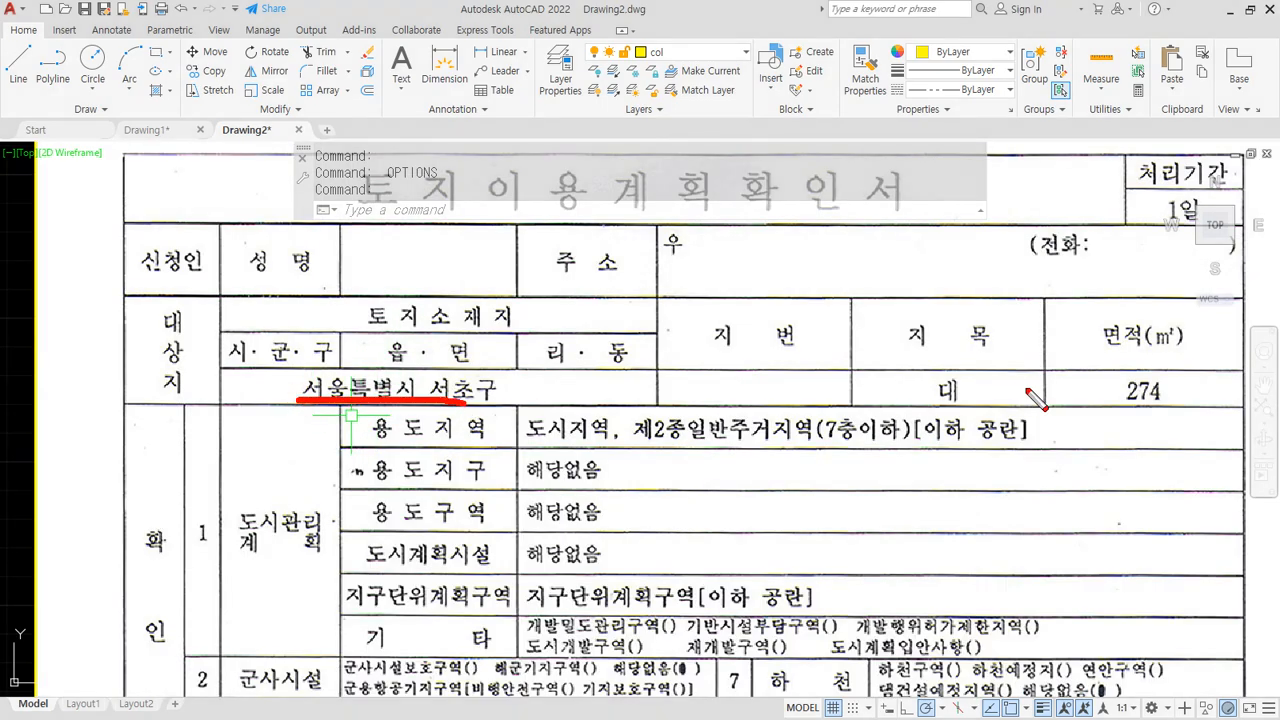
{"action": "mouse_move", "coordinate": [1165, 405]}
{"action": "left_mouse_down"}
{"action": "mouse_move", "coordinate": [1158, 422]}
{"action": "mouse_move", "coordinate": [1092, 345]}
{"action": "mouse_move", "coordinate": [1188, 338]}
{"action": "mouse_move", "coordinate": [1180, 412]}
{"action": "mouse_move", "coordinate": [1152, 410]}
{"action": "left_mouse_up"}
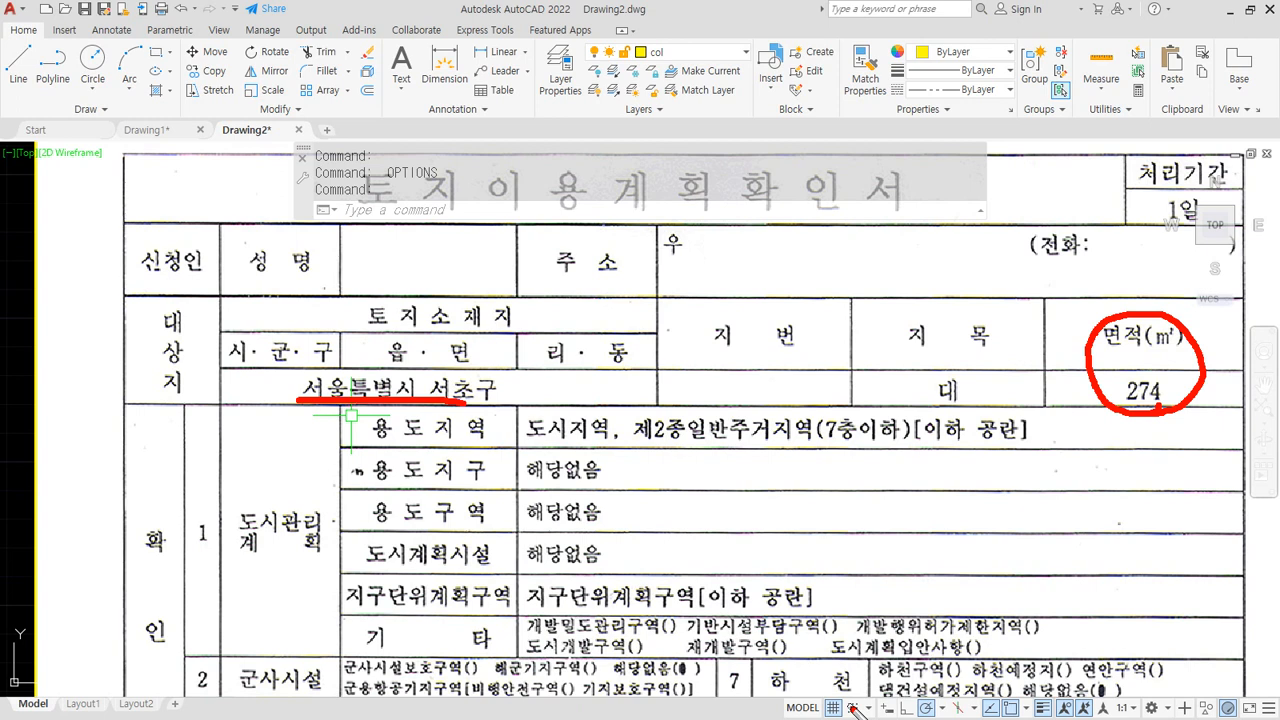
{"action": "mouse_move", "coordinate": [998, 406]}
{"action": "left_mouse_down"}
{"action": "mouse_move", "coordinate": [935, 408]}
{"action": "mouse_move", "coordinate": [928, 316]}
{"action": "mouse_move", "coordinate": [1000, 400]}
{"action": "mouse_move", "coordinate": [987, 403]}
{"action": "left_mouse_up"}
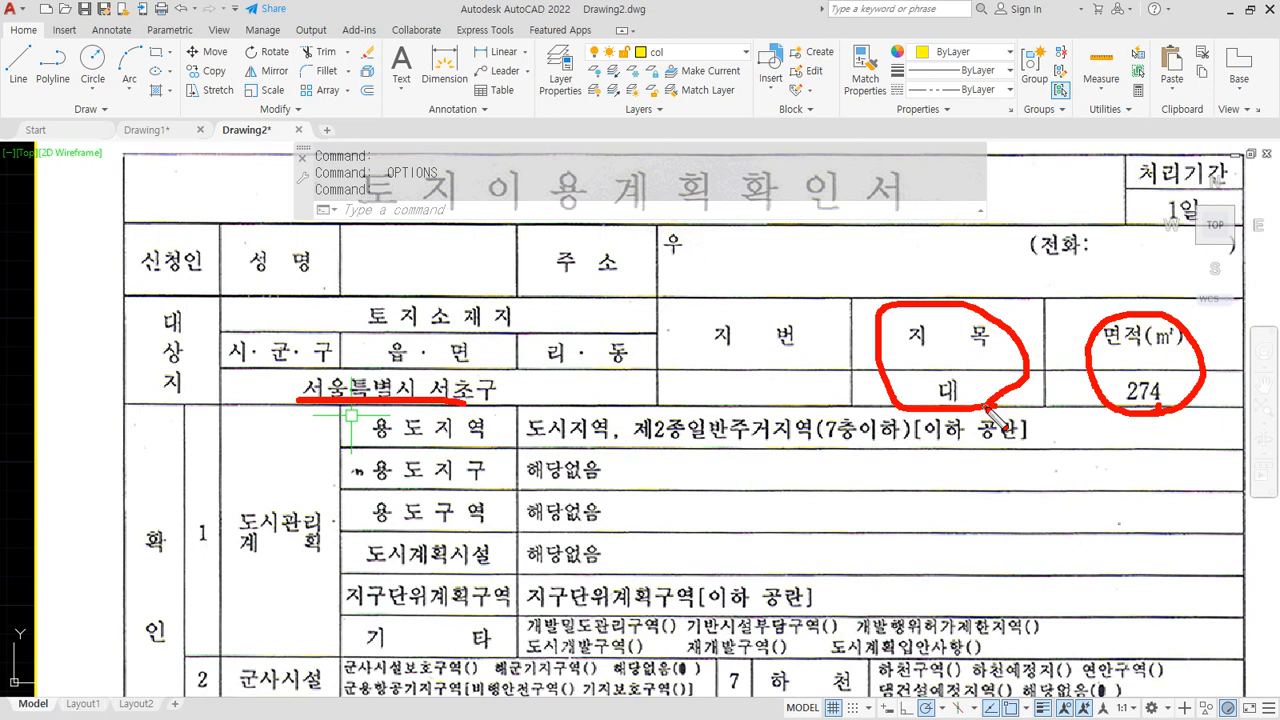
{"action": "left_click_drag", "start_coordinate": [527, 447], "coordinate": [1042, 444]}
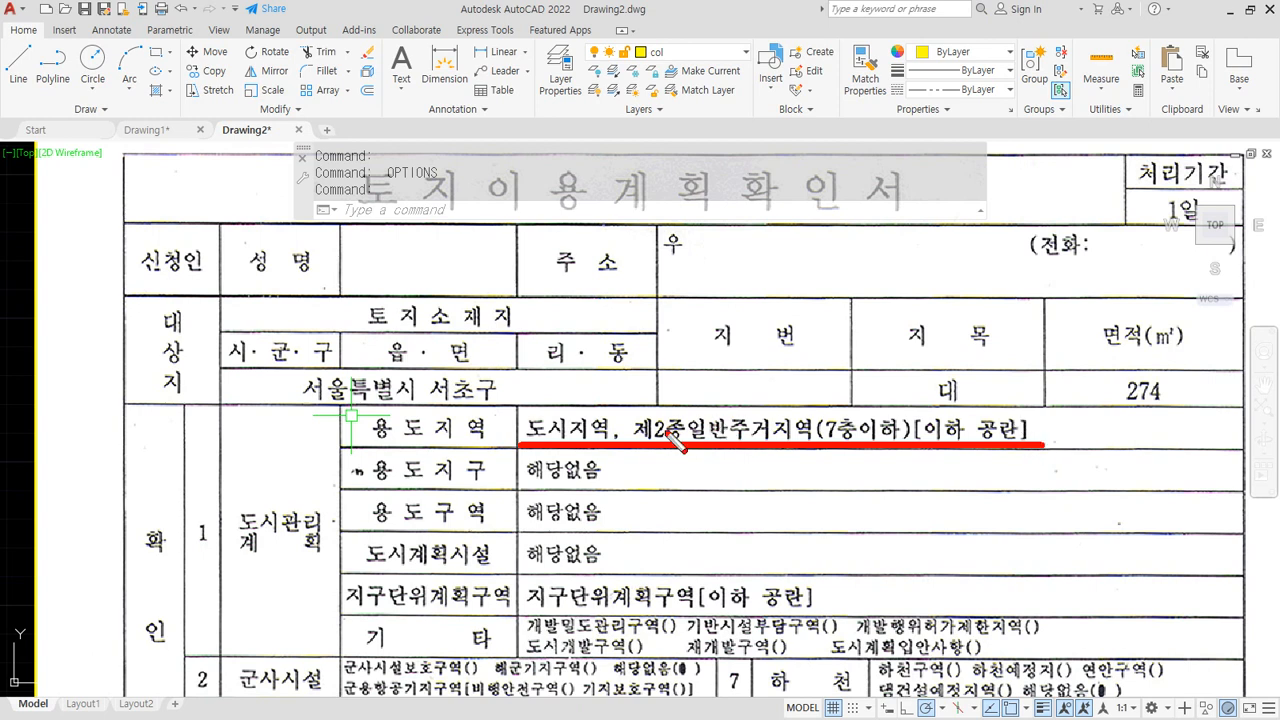
{"action": "mouse_move", "coordinate": [676, 442]}
{"action": "left_mouse_down"}
{"action": "mouse_move", "coordinate": [639, 452]}
{"action": "mouse_move", "coordinate": [690, 408]}
{"action": "mouse_move", "coordinate": [766, 448]}
{"action": "mouse_move", "coordinate": [657, 449]}
{"action": "left_mouse_up"}
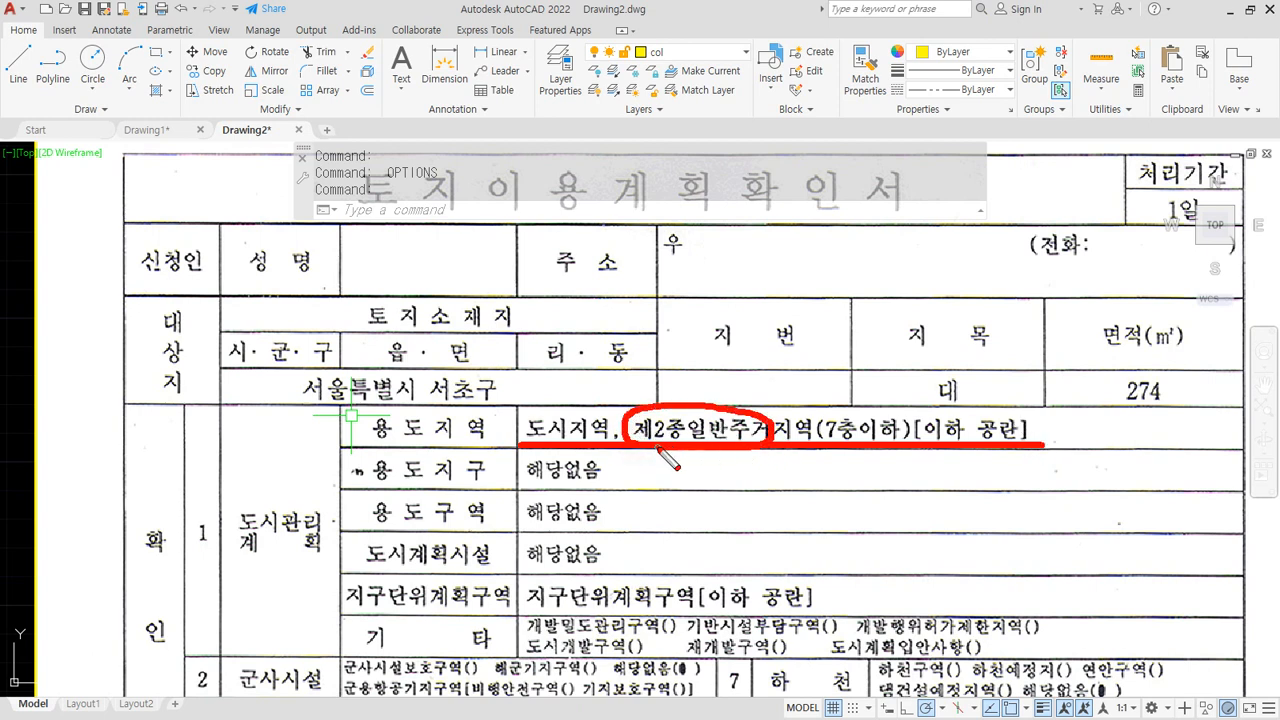
{"action": "key", "text": "Escape"}
Examine the numbered restriction entries lower on the certificate, starting with the military facilities row (군사시설)
{"action": "mouse_move", "coordinate": [646, 517]}
{"action": "middle_mouse_down"}
{"action": "mouse_move", "coordinate": [600, 461]}
{"action": "mouse_move", "coordinate": [586, 416]}
{"action": "middle_mouse_up"}
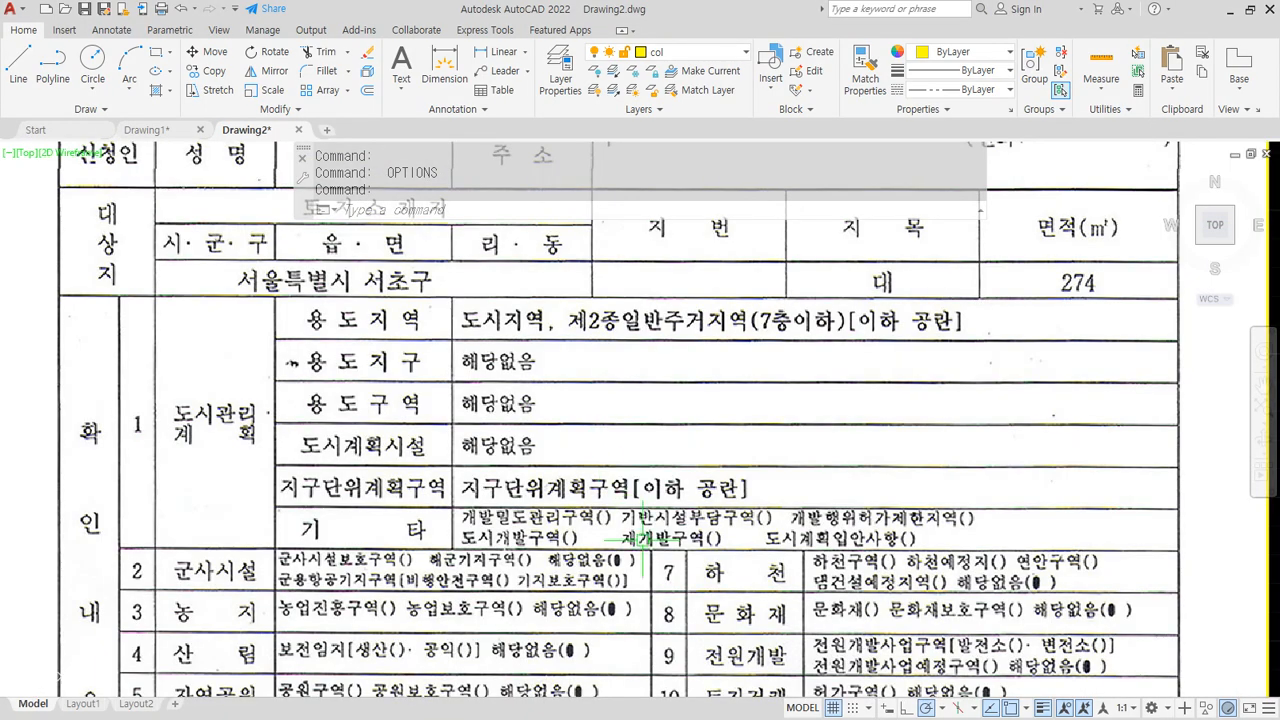
{"action": "middle_click_drag", "start_coordinate": [647, 537], "coordinate": [573, 398]}
{"action": "middle_click_drag", "start_coordinate": [593, 519], "coordinate": [597, 470]}
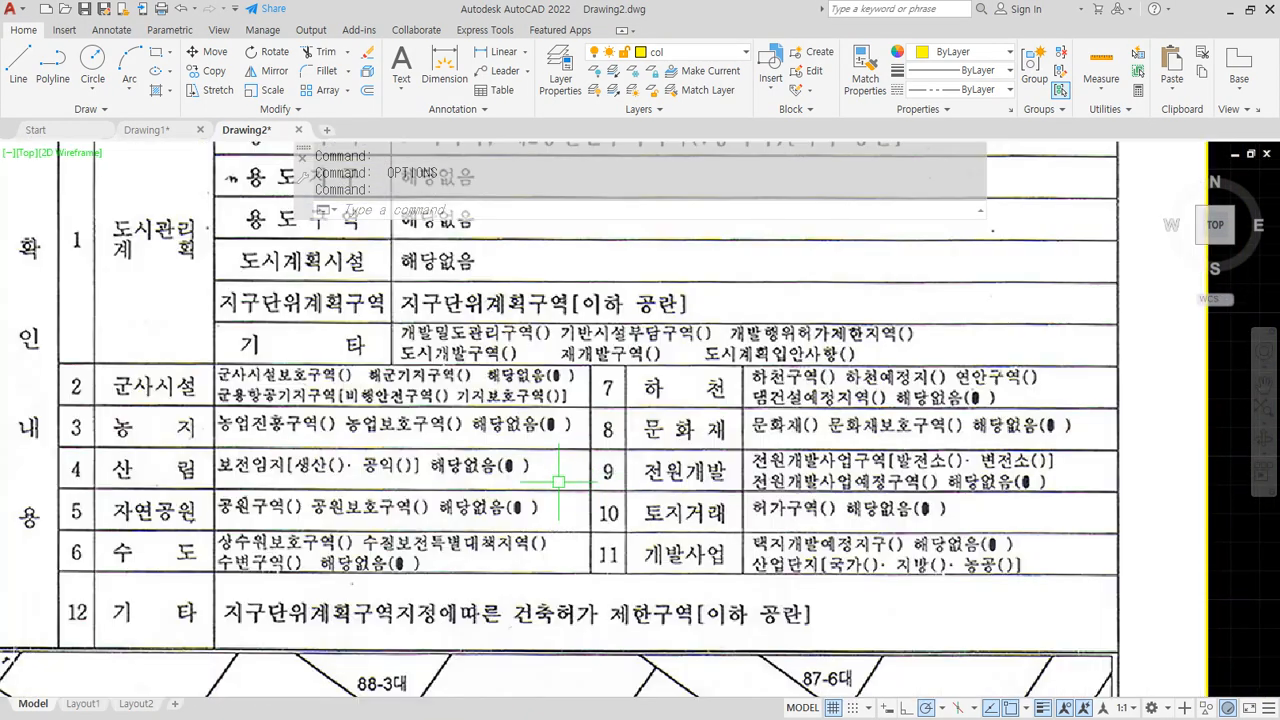
{"action": "left_click_drag", "start_coordinate": [146, 403], "coordinate": [548, 400]}
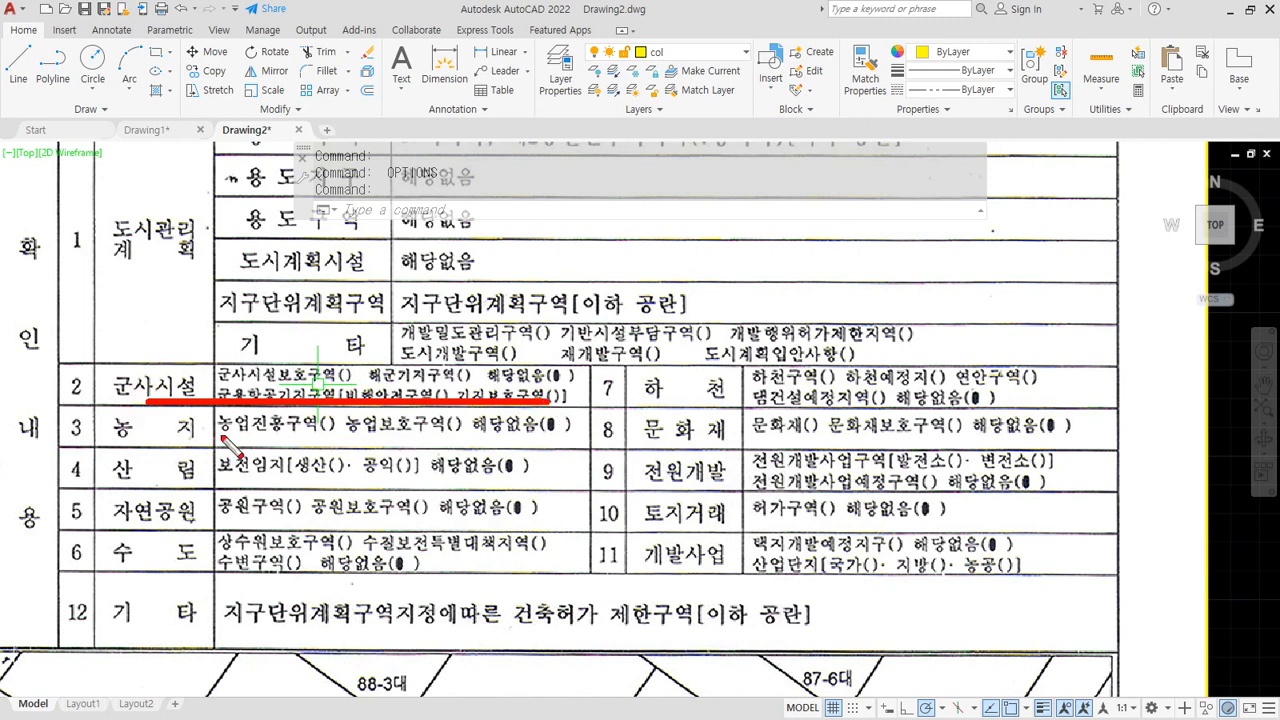
Review the military, farmland, forest, park, water, river, heritage, power development and land transaction entries in the land-use plan certificate
{"action": "mouse_move", "coordinate": [192, 437]}
{"action": "left_mouse_down"}
{"action": "mouse_move", "coordinate": [570, 437]}
{"action": "mouse_move", "coordinate": [218, 477]}
{"action": "left_mouse_up"}
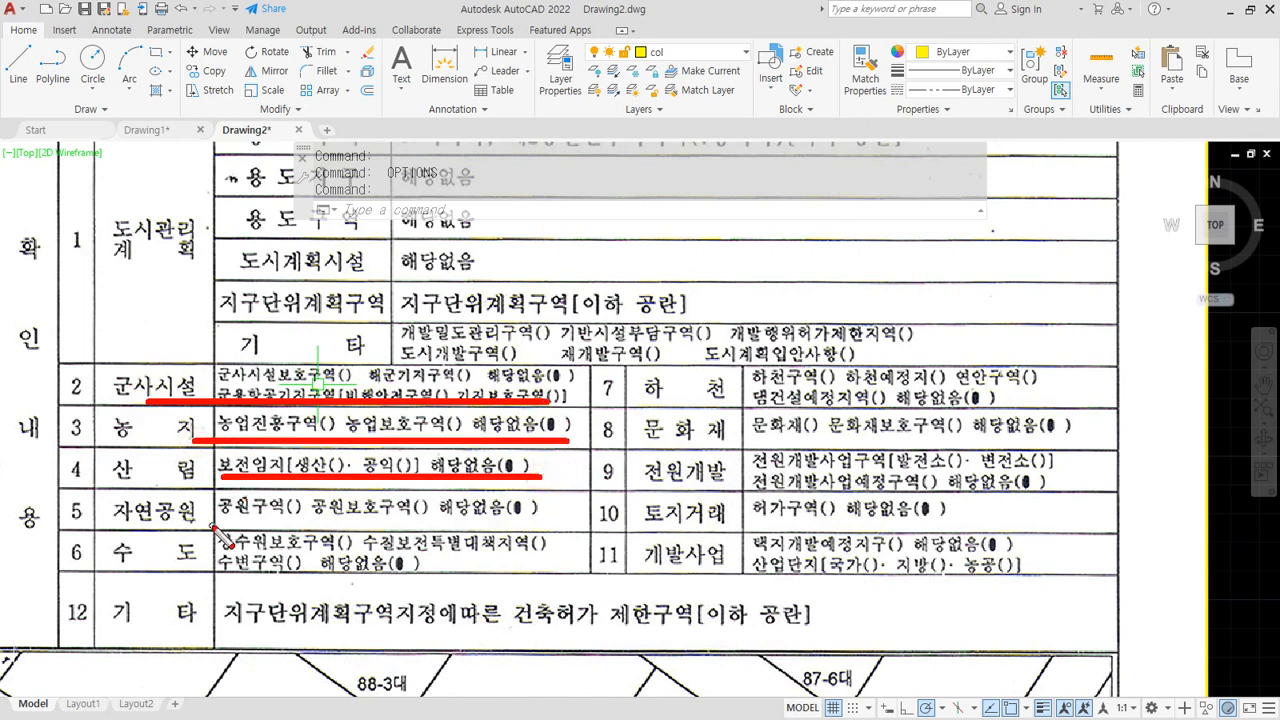
{"action": "left_click_drag", "start_coordinate": [206, 524], "coordinate": [530, 520]}
{"action": "left_click_drag", "start_coordinate": [448, 572], "coordinate": [232, 572]}
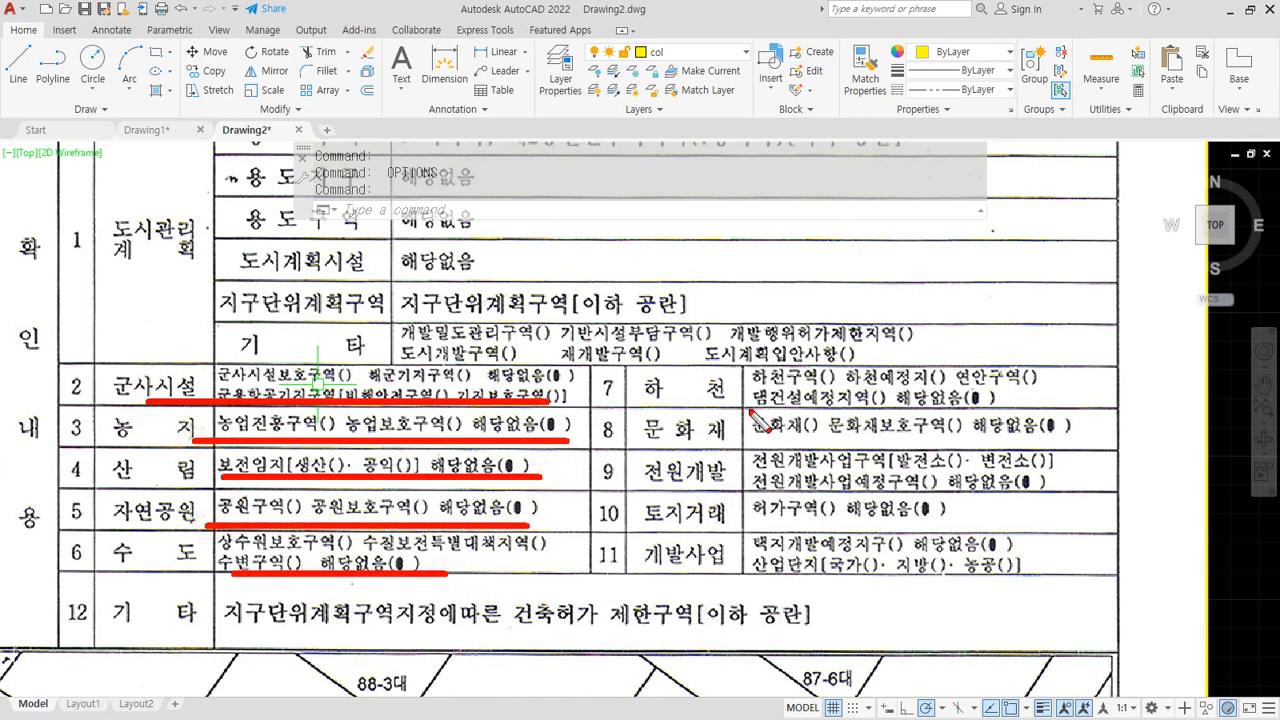
{"action": "mouse_move", "coordinate": [748, 407]}
{"action": "left_mouse_down"}
{"action": "mouse_move", "coordinate": [995, 407]}
{"action": "mouse_move", "coordinate": [848, 447]}
{"action": "mouse_move", "coordinate": [754, 444]}
{"action": "left_mouse_up"}
{"action": "left_click_drag", "start_coordinate": [726, 492], "coordinate": [1070, 491]}
{"action": "left_click_drag", "start_coordinate": [1010, 533], "coordinate": [668, 533]}
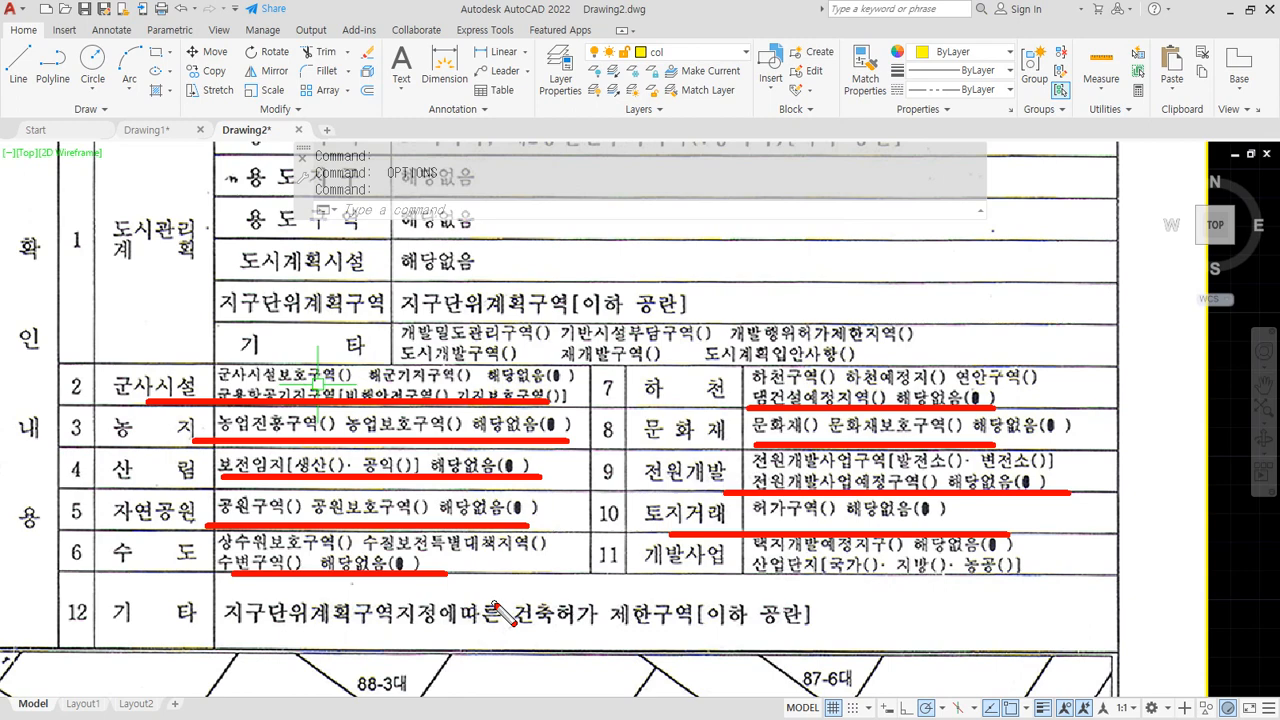
{"action": "key", "text": "Escape"}
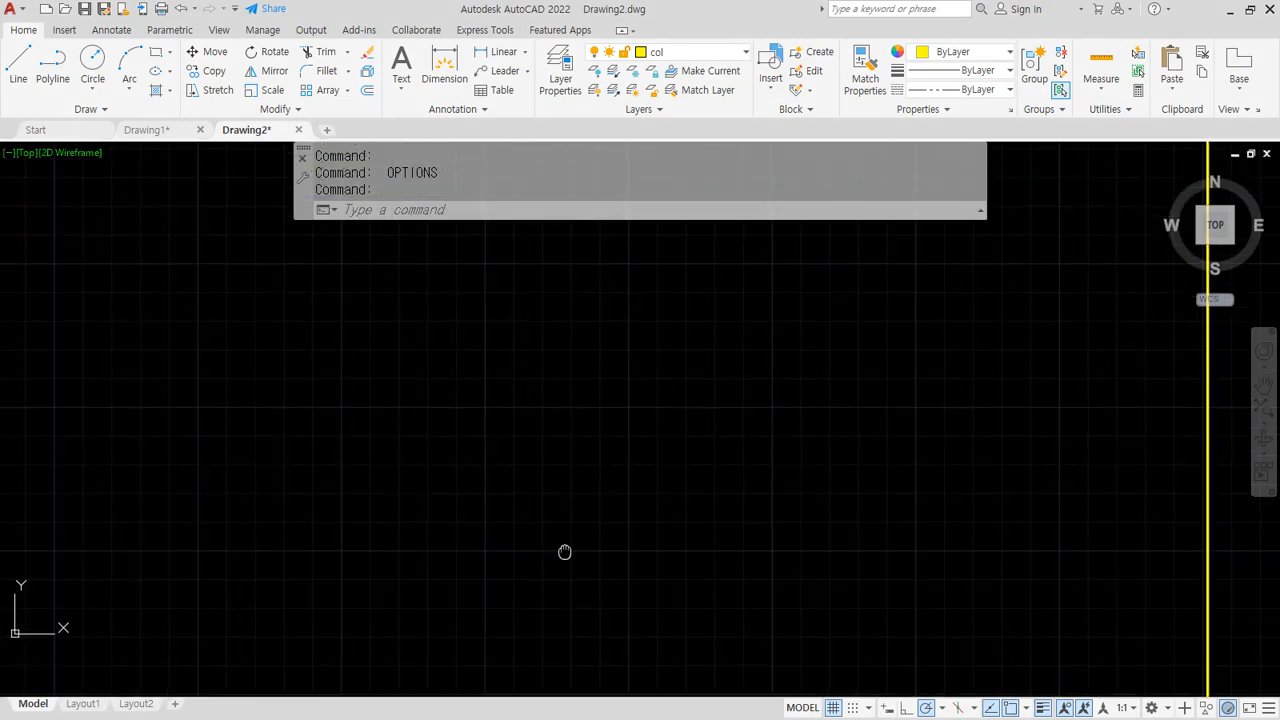
Examine the boundary of the circled lot 88-6대 and the adjoining road 88-12도 on the certificate's cadastral map
{"action": "middle_click_drag", "start_coordinate": [566, 551], "coordinate": [552, 231]}
{"action": "scroll", "coordinate": [546, 436], "scroll_direction": "down", "scroll_amount": 2}
{"action": "middle_click_drag", "start_coordinate": [543, 523], "coordinate": [543, 381]}
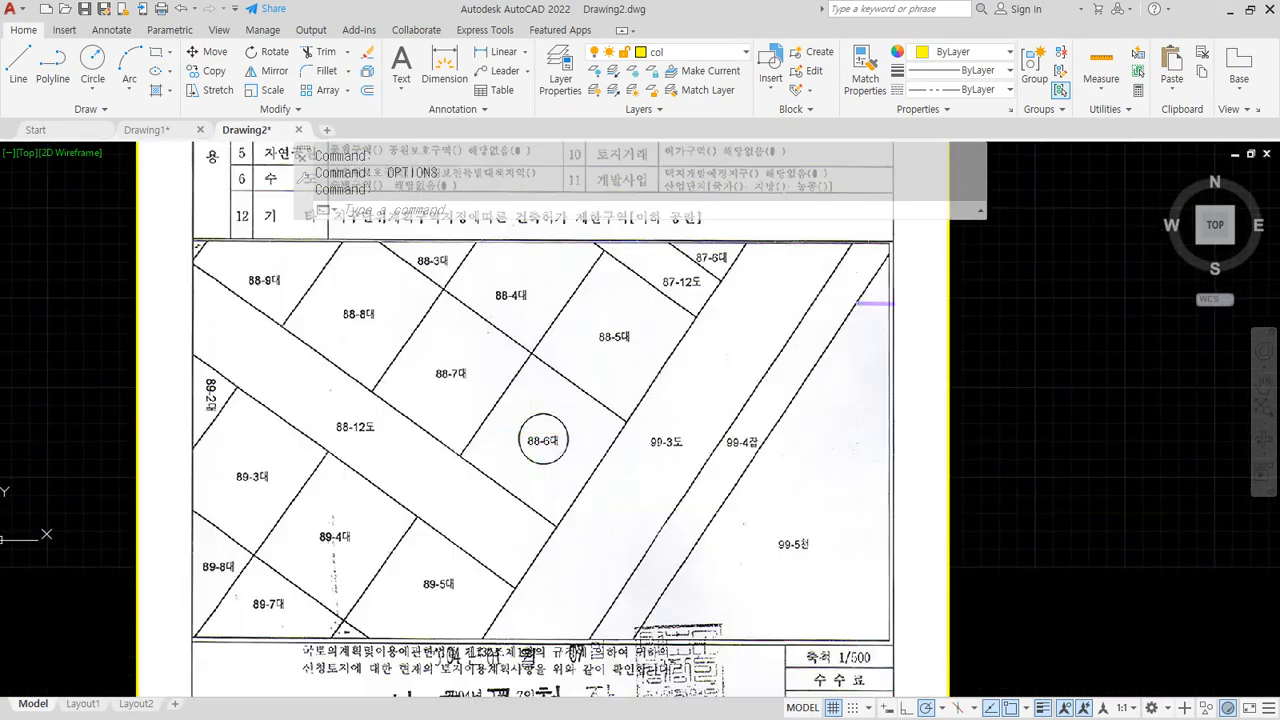
{"action": "mouse_move", "coordinate": [534, 352]}
{"action": "left_mouse_down"}
{"action": "mouse_move", "coordinate": [466, 455]}
{"action": "mouse_move", "coordinate": [556, 526]}
{"action": "mouse_move", "coordinate": [622, 434]}
{"action": "mouse_move", "coordinate": [527, 351]}
{"action": "left_mouse_up"}
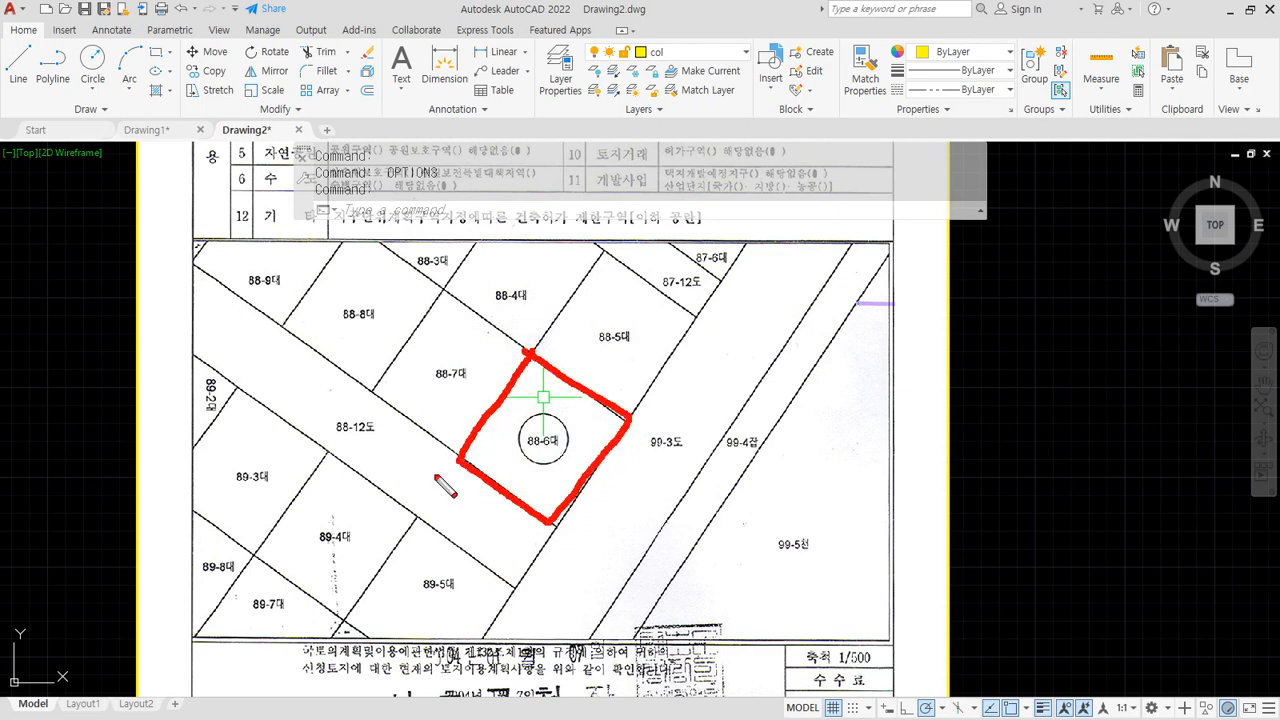
{"action": "mouse_move", "coordinate": [556, 457]}
{"action": "left_mouse_down"}
{"action": "mouse_move", "coordinate": [524, 460]}
{"action": "mouse_move", "coordinate": [537, 462]}
{"action": "left_mouse_up"}
{"action": "left_click_drag", "start_coordinate": [393, 439], "coordinate": [358, 438]}
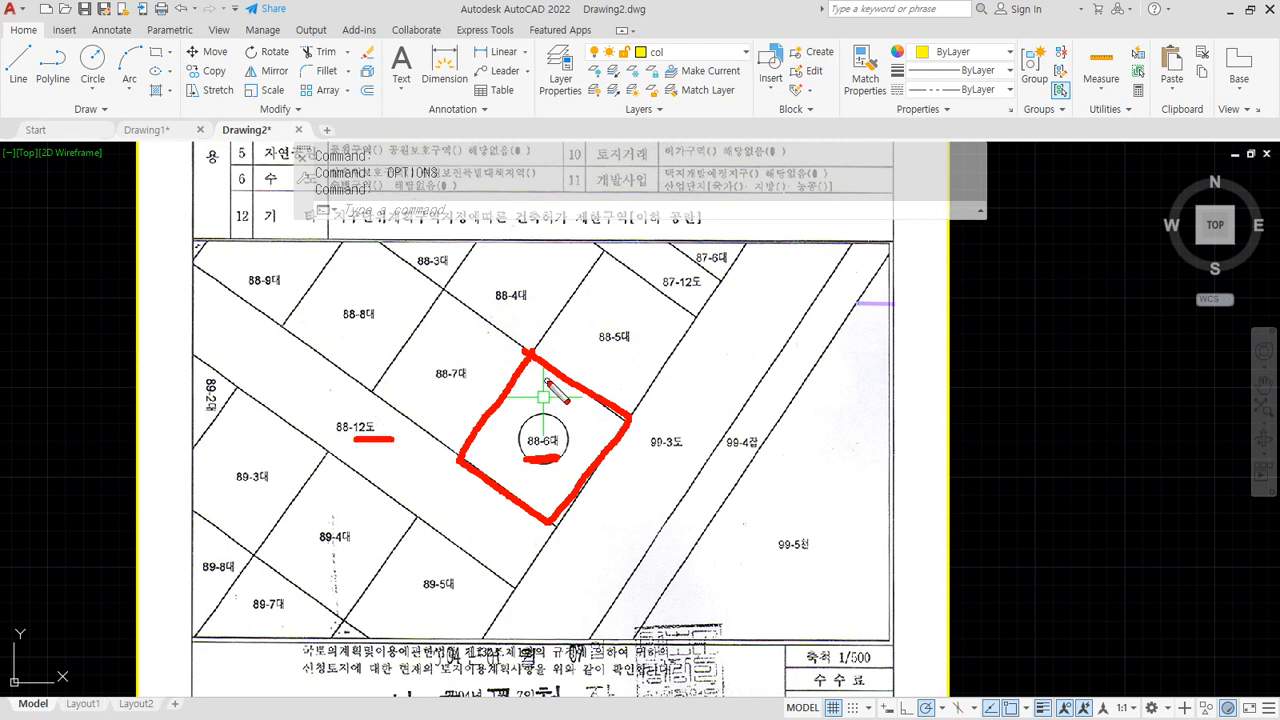
Examine how roads 99-3도 and 88-12도 meet beside lot 88-6대, and check the neighbouring lots marked 대
{"action": "key", "text": "e"}
{"action": "mouse_move", "coordinate": [775, 270]}
{"action": "left_mouse_down"}
{"action": "mouse_move", "coordinate": [714, 398]}
{"action": "mouse_move", "coordinate": [559, 594]}
{"action": "left_mouse_up"}
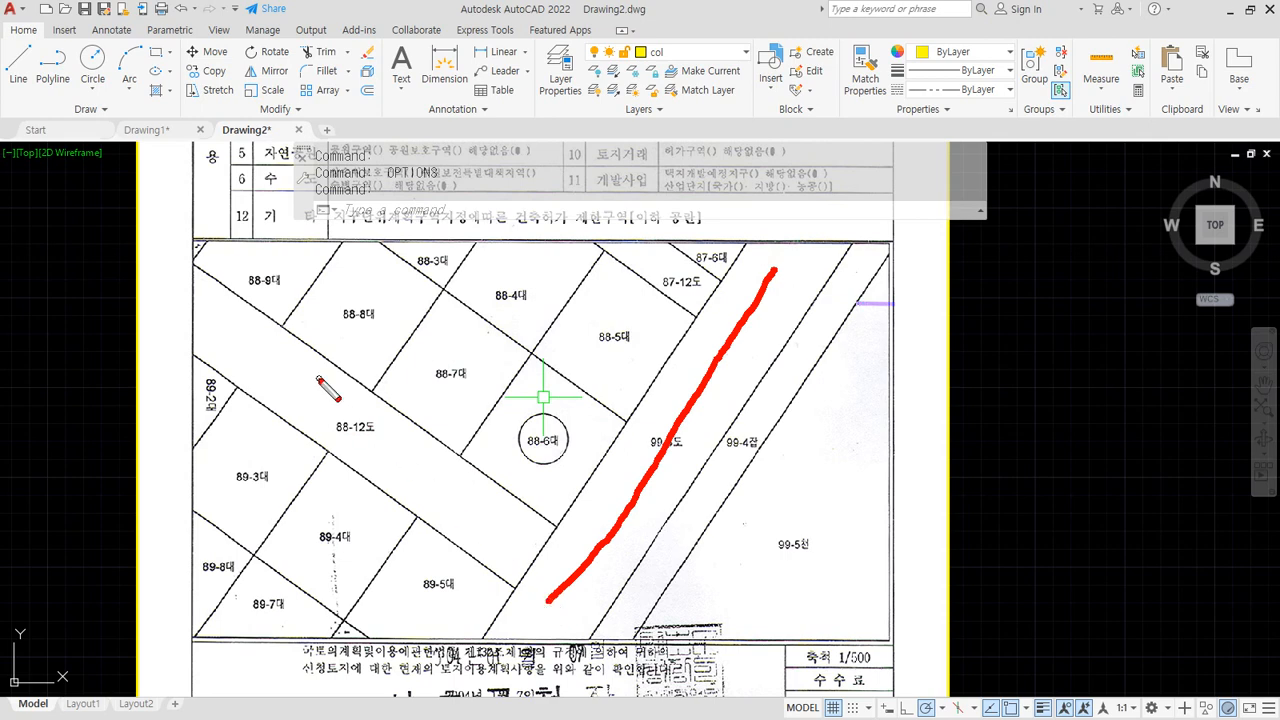
{"action": "mouse_move", "coordinate": [304, 382]}
{"action": "left_mouse_down"}
{"action": "mouse_move", "coordinate": [449, 457]}
{"action": "mouse_move", "coordinate": [582, 552]}
{"action": "left_mouse_up"}
{"action": "mouse_move", "coordinate": [560, 446]}
{"action": "left_mouse_down"}
{"action": "mouse_move", "coordinate": [518, 432]}
{"action": "mouse_move", "coordinate": [547, 426]}
{"action": "left_mouse_up"}
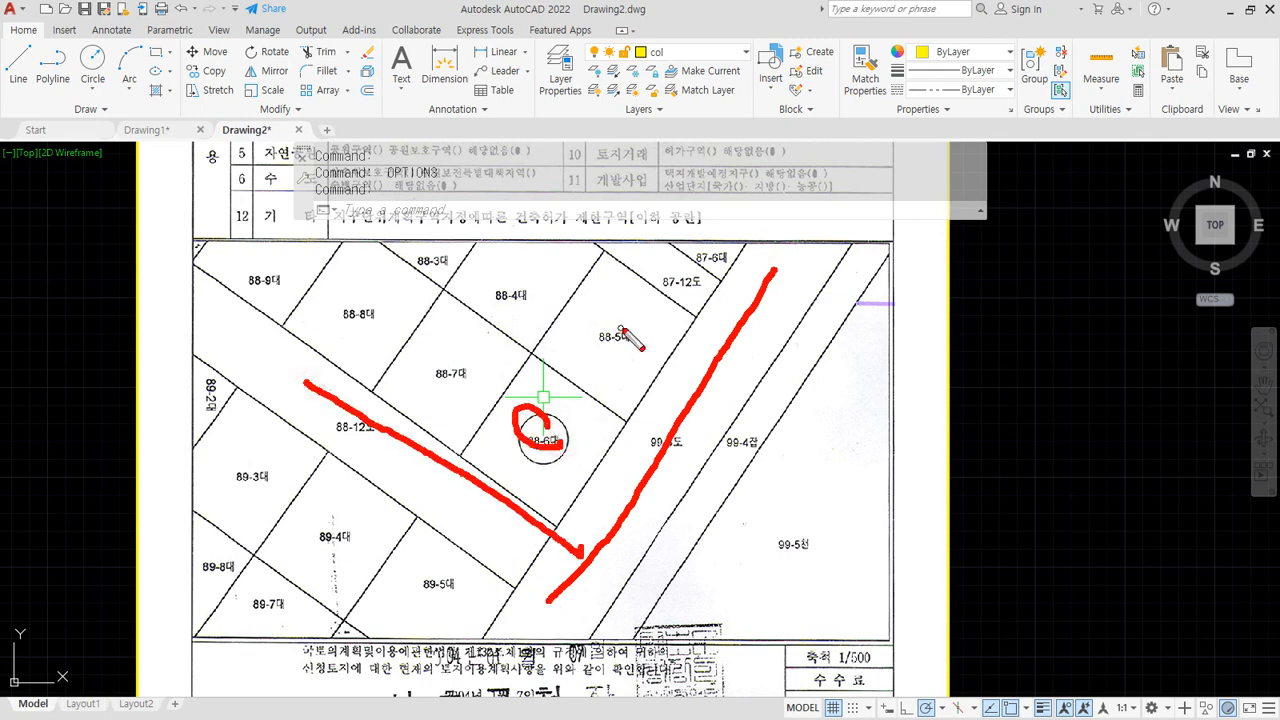
{"action": "left_click_drag", "start_coordinate": [626, 336], "coordinate": [620, 323]}
{"action": "left_click_drag", "start_coordinate": [510, 290], "coordinate": [527, 290]}
{"action": "mouse_move", "coordinate": [486, 359]}
{"action": "left_mouse_down"}
{"action": "mouse_move", "coordinate": [466, 352]}
{"action": "mouse_move", "coordinate": [488, 358]}
{"action": "left_mouse_up"}
{"action": "mouse_move", "coordinate": [350, 286]}
{"action": "left_mouse_down"}
{"action": "mouse_move", "coordinate": [374, 300]}
{"action": "mouse_move", "coordinate": [355, 310]}
{"action": "left_mouse_up"}
{"action": "left_click_drag", "start_coordinate": [462, 234], "coordinate": [464, 232]}
{"action": "key", "text": "Escape"}
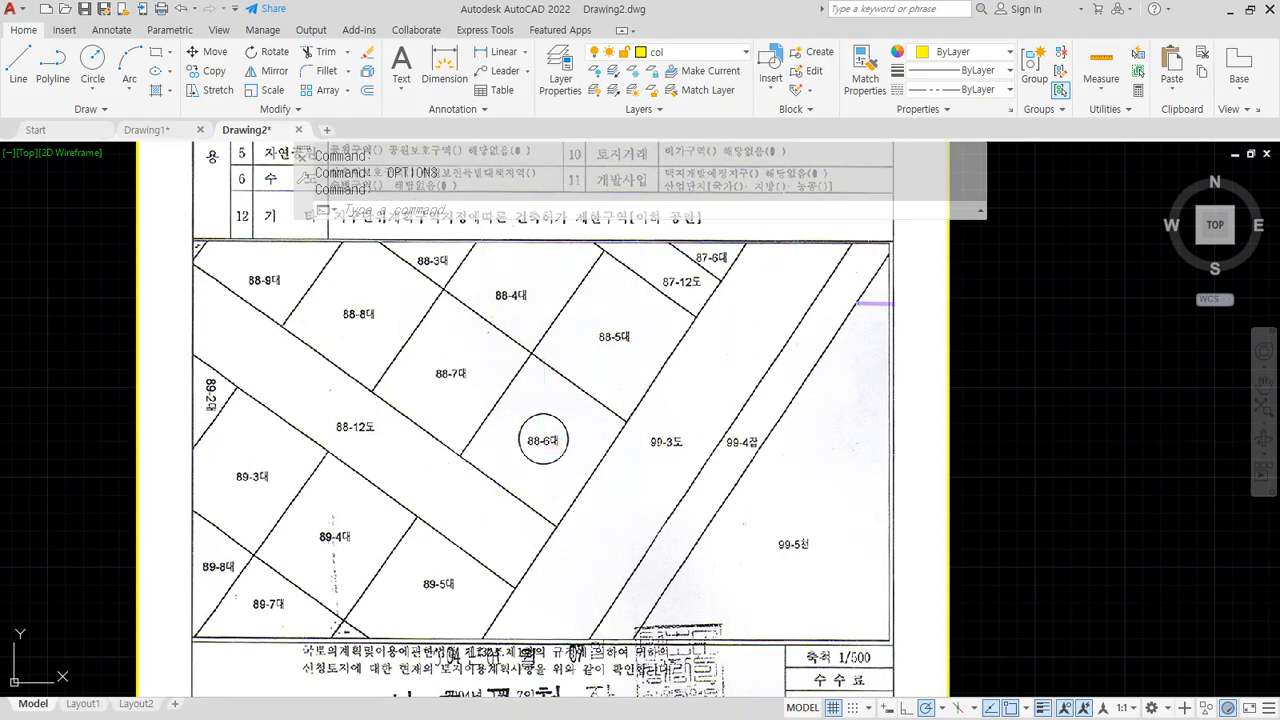
Switch to the browser and read the definitions of the land categories 전, 답, 과 and 목 in the article
{"action": "key", "text": "alt+Tab"}
{"action": "scroll", "coordinate": [838, 440], "scroll_direction": "down", "scroll_amount": 3}
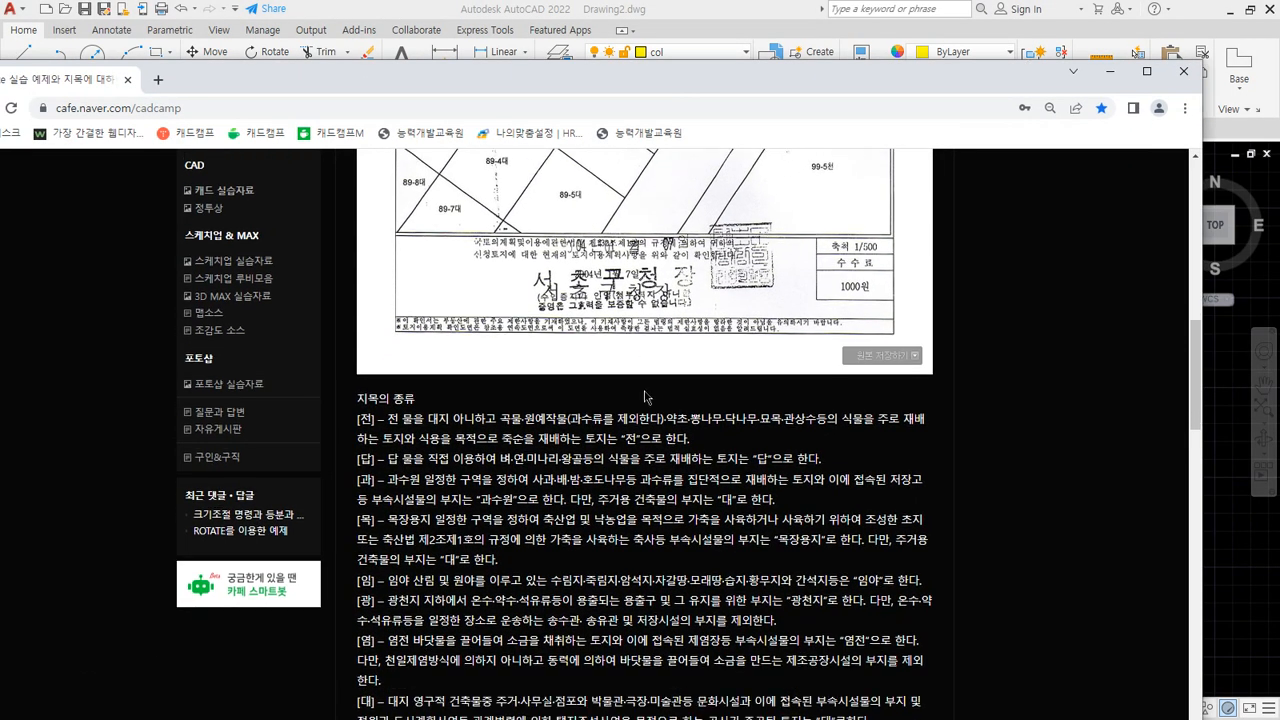
{"action": "mouse_move", "coordinate": [376, 230]}
{"action": "left_mouse_down"}
{"action": "mouse_move", "coordinate": [345, 228]}
{"action": "mouse_move", "coordinate": [374, 242]}
{"action": "left_mouse_up"}
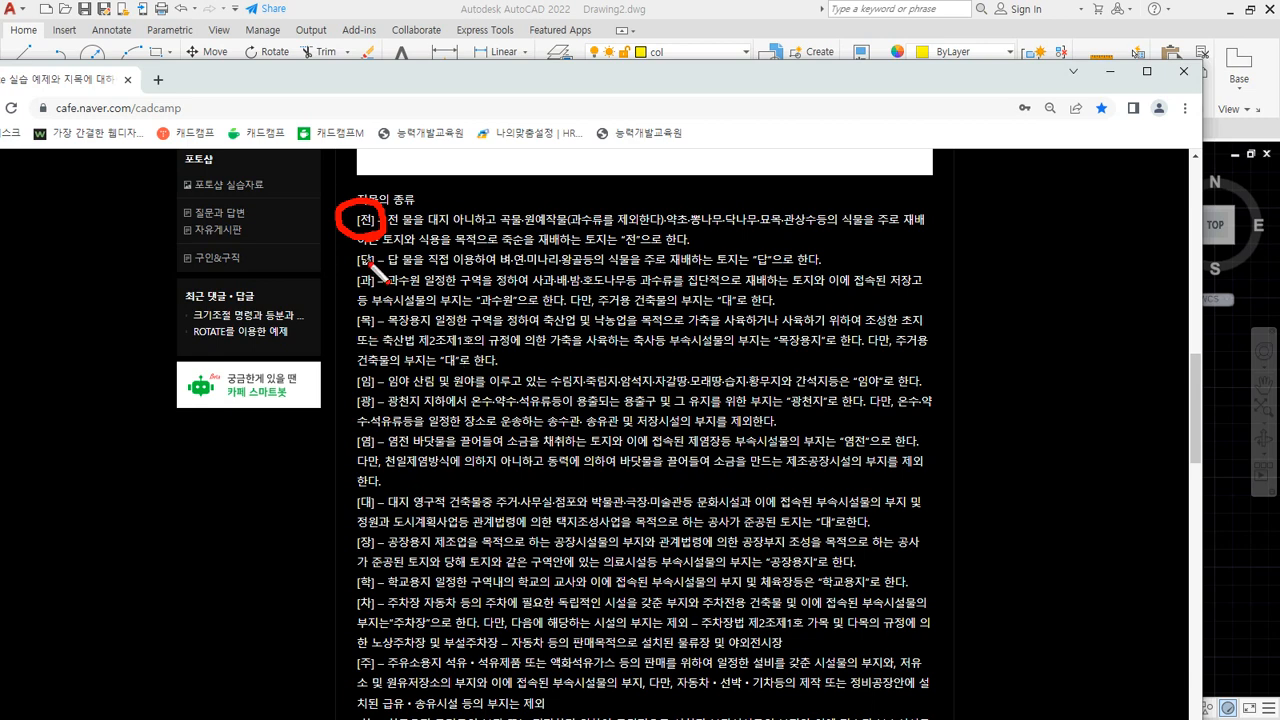
{"action": "mouse_move", "coordinate": [368, 276]}
{"action": "left_mouse_down"}
{"action": "mouse_move", "coordinate": [378, 250]}
{"action": "mouse_move", "coordinate": [374, 272]}
{"action": "left_mouse_up"}
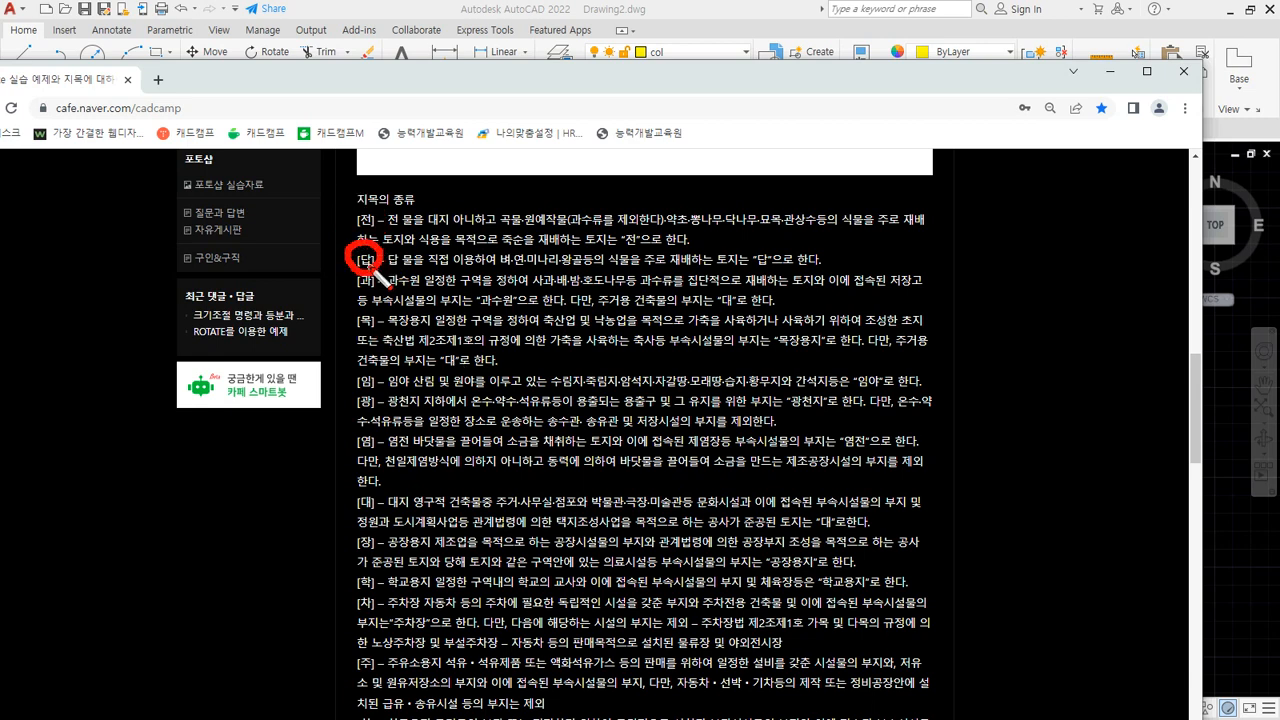
{"action": "left_click_drag", "start_coordinate": [490, 268], "coordinate": [584, 270]}
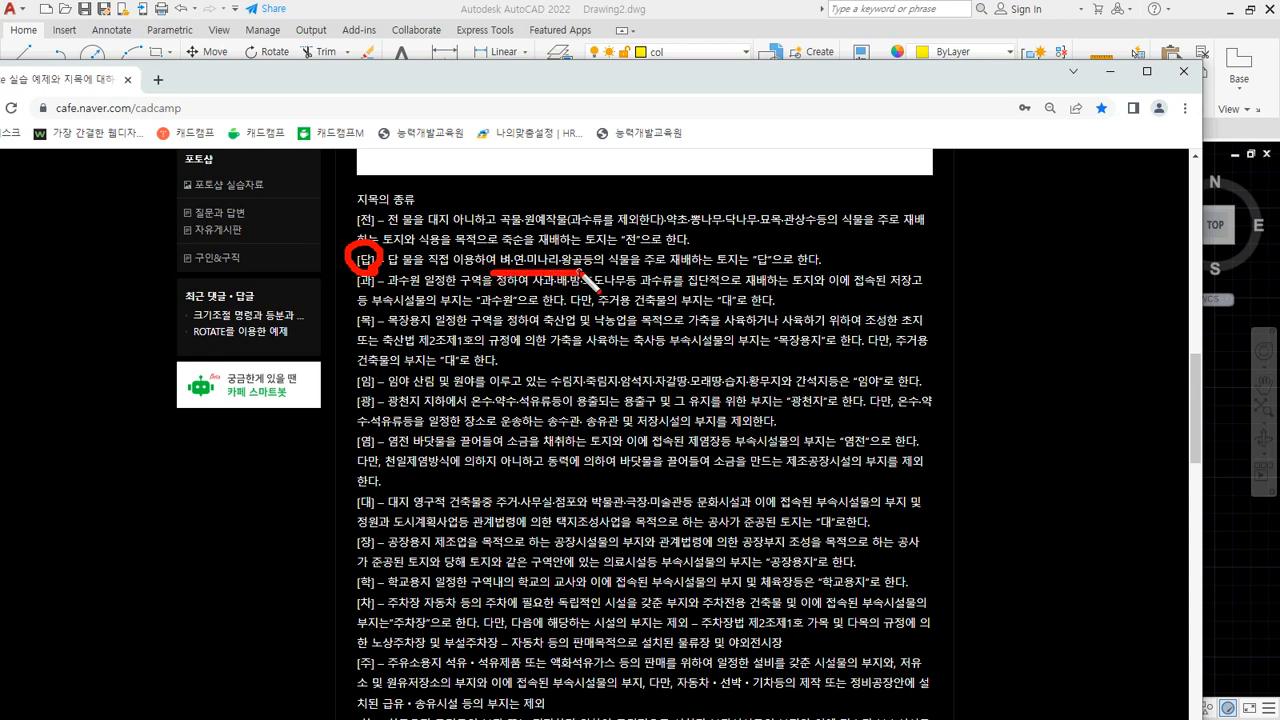
{"action": "key", "text": "e"}
{"action": "mouse_move", "coordinate": [375, 293]}
{"action": "left_mouse_down"}
{"action": "mouse_move", "coordinate": [352, 284]}
{"action": "mouse_move", "coordinate": [505, 291]}
{"action": "left_mouse_up"}
{"action": "mouse_move", "coordinate": [372, 313]}
{"action": "left_mouse_down"}
{"action": "mouse_move", "coordinate": [362, 330]}
{"action": "mouse_move", "coordinate": [448, 324]}
{"action": "left_mouse_up"}
{"action": "key", "text": "Escape"}
Read the remaining land category definitions from 학 onward in the article, then return to the AutoCAD drawing
{"action": "scroll", "coordinate": [410, 370], "scroll_direction": "down", "scroll_amount": 3}
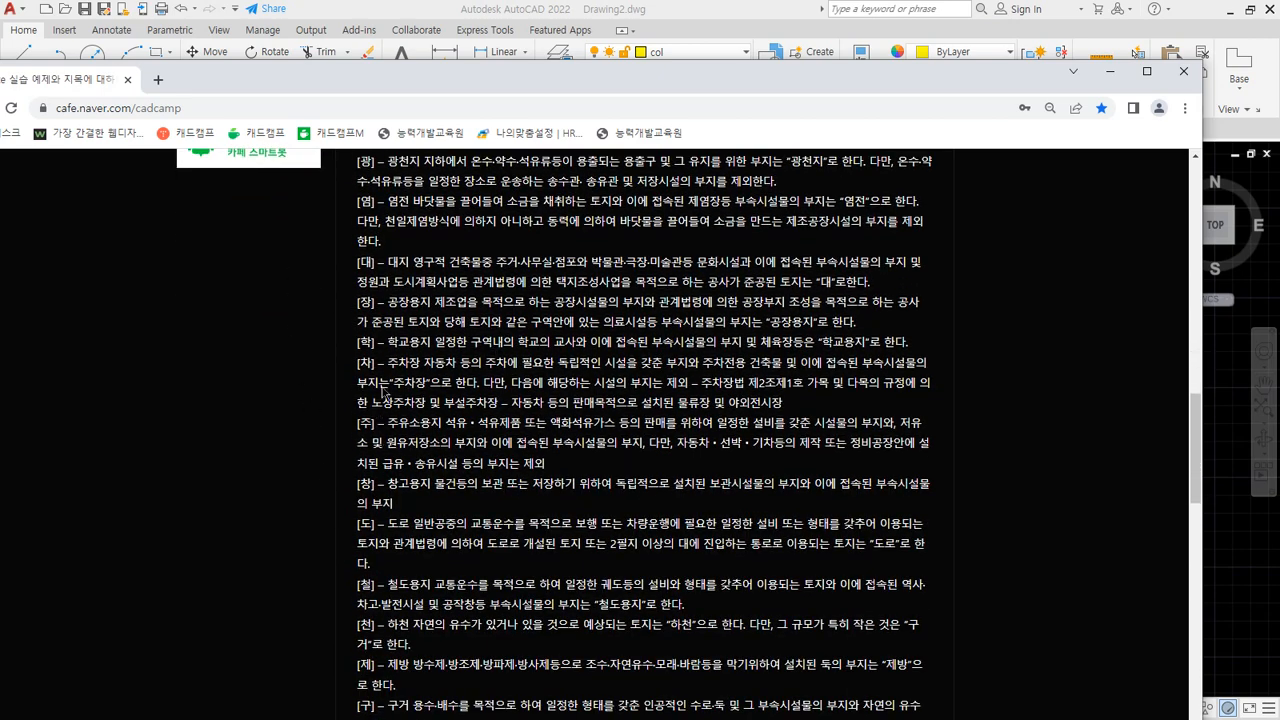
{"action": "key", "text": "ctrl+alt+d"}
{"action": "left_click_drag", "start_coordinate": [364, 352], "coordinate": [478, 353]}
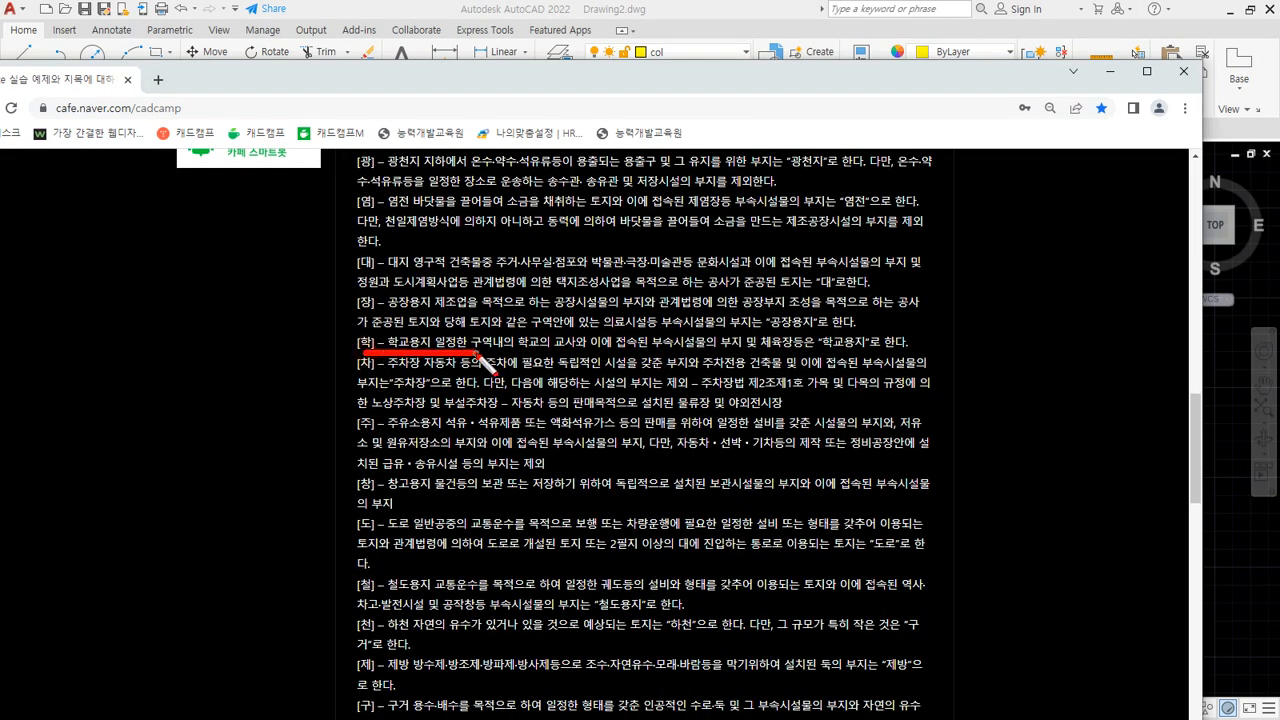
{"action": "key", "text": "Escape"}
{"action": "scroll", "coordinate": [420, 527], "scroll_direction": "down", "scroll_amount": 2}
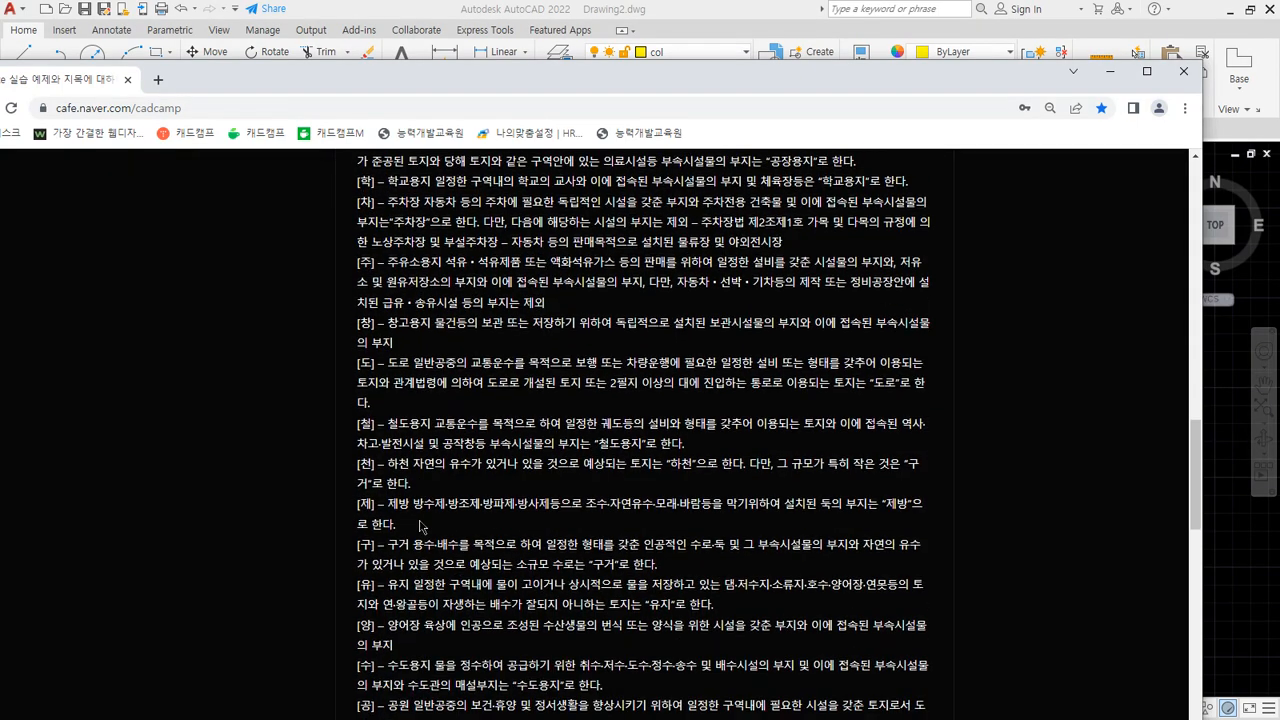
{"action": "scroll", "coordinate": [420, 527], "scroll_direction": "down", "scroll_amount": 2}
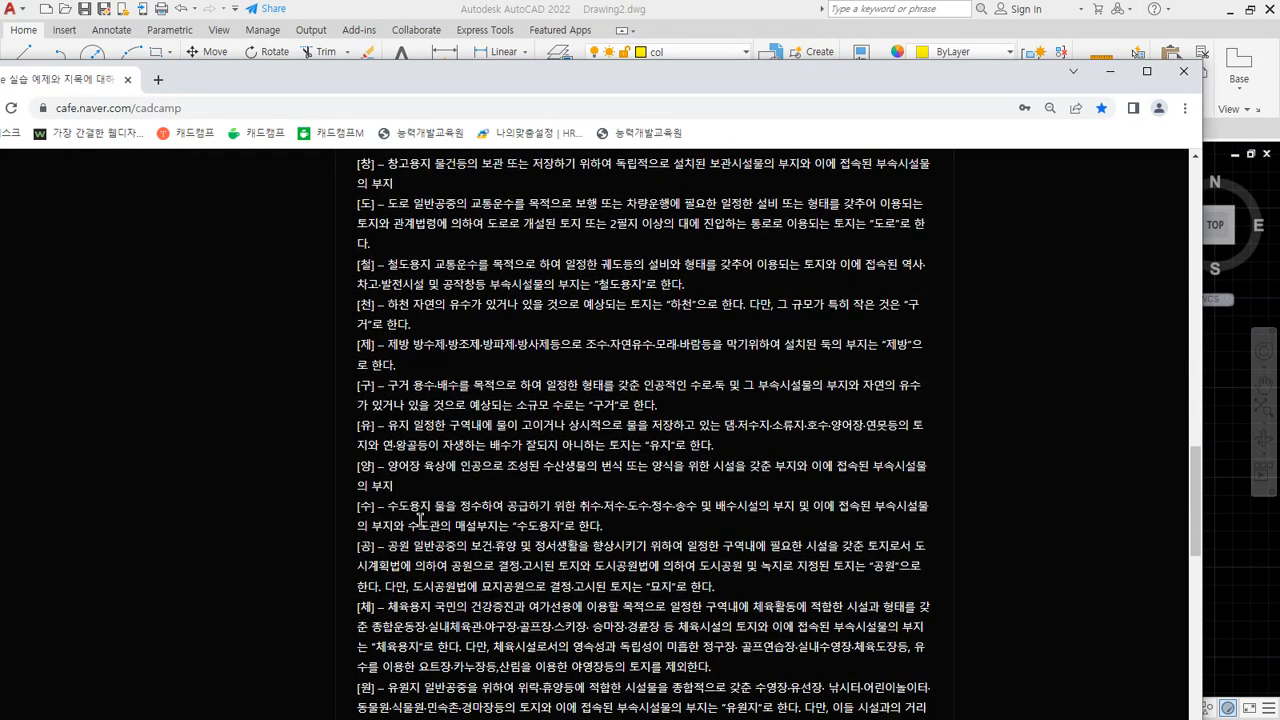
{"action": "scroll", "coordinate": [420, 520], "scroll_direction": "down", "scroll_amount": 2}
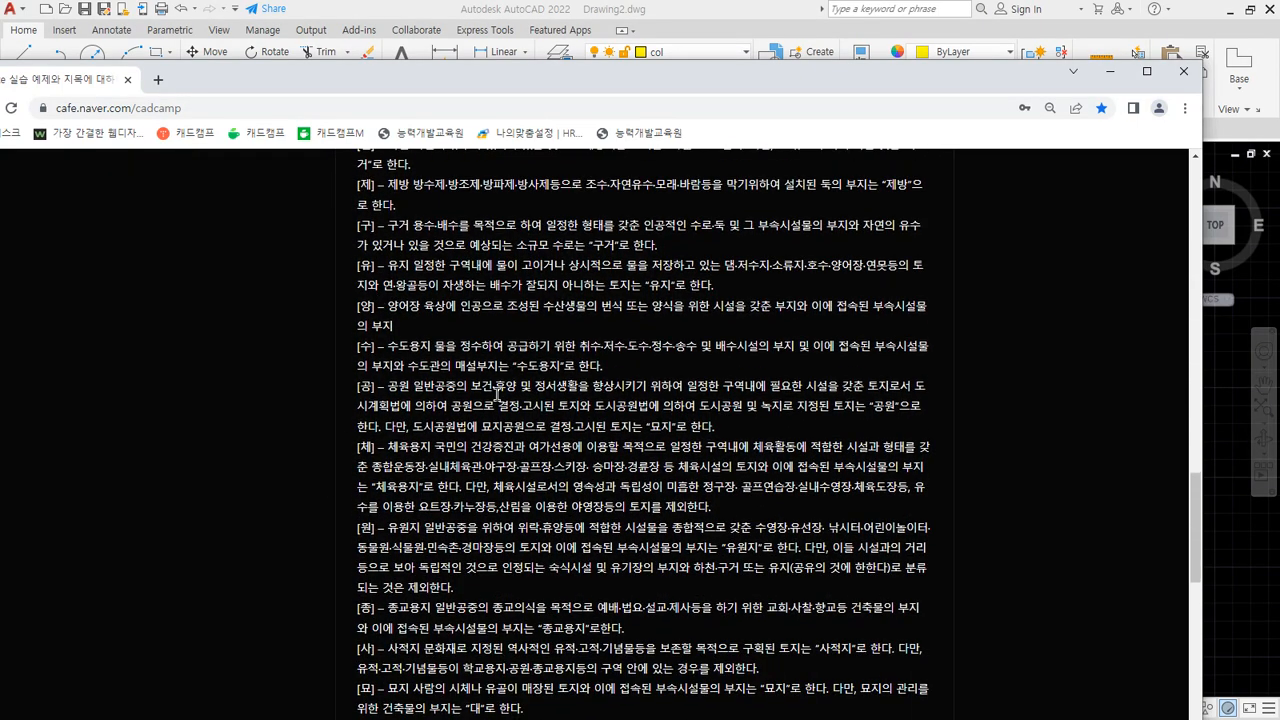
{"action": "left_click_drag", "start_coordinate": [785, 78], "coordinate": [0, 108]}
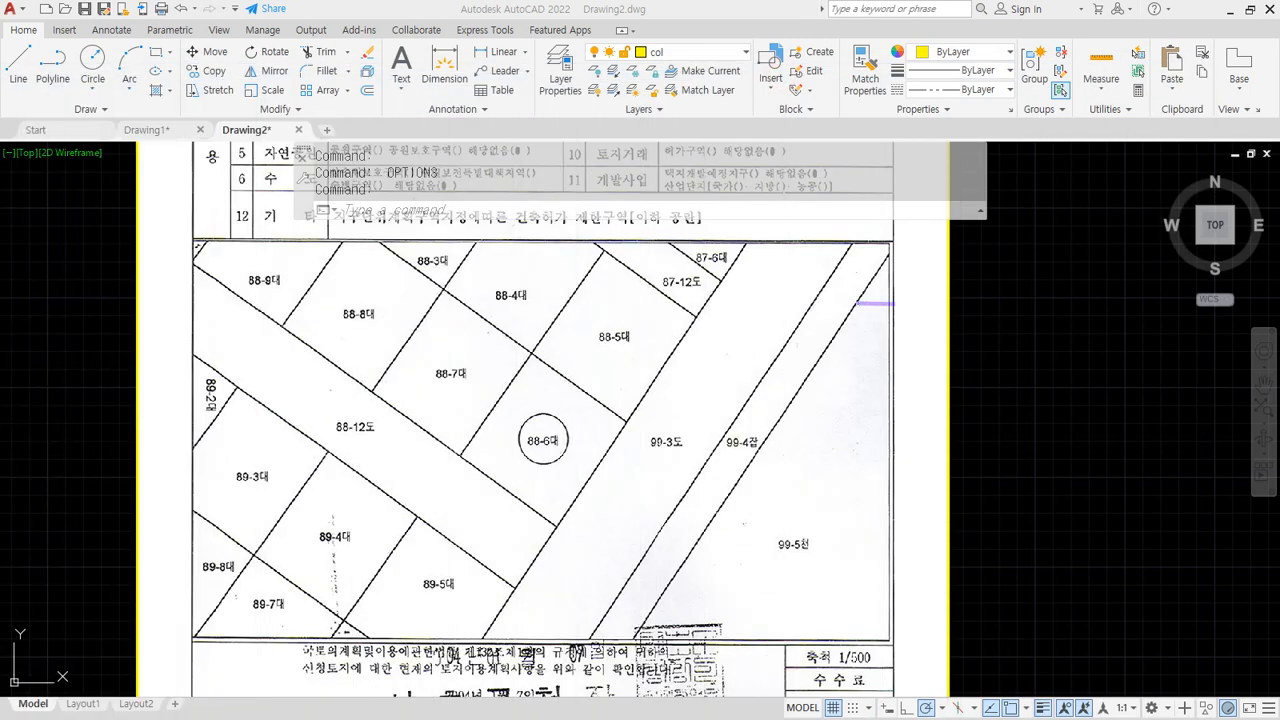
Examine the river parcel 99-5천, the strip parcel 99-4 and the area around lot 88-6대 on the cadastral map
{"action": "mouse_move", "coordinate": [816, 560]}
{"action": "left_mouse_down"}
{"action": "mouse_move", "coordinate": [770, 561]}
{"action": "mouse_move", "coordinate": [834, 562]}
{"action": "mouse_move", "coordinate": [797, 556]}
{"action": "left_mouse_up"}
{"action": "left_click_drag", "start_coordinate": [760, 457], "coordinate": [718, 455]}
{"action": "left_click_drag", "start_coordinate": [862, 272], "coordinate": [846, 287]}
{"action": "left_click_drag", "start_coordinate": [808, 336], "coordinate": [812, 352]}
{"action": "left_click_drag", "start_coordinate": [709, 485], "coordinate": [707, 500]}
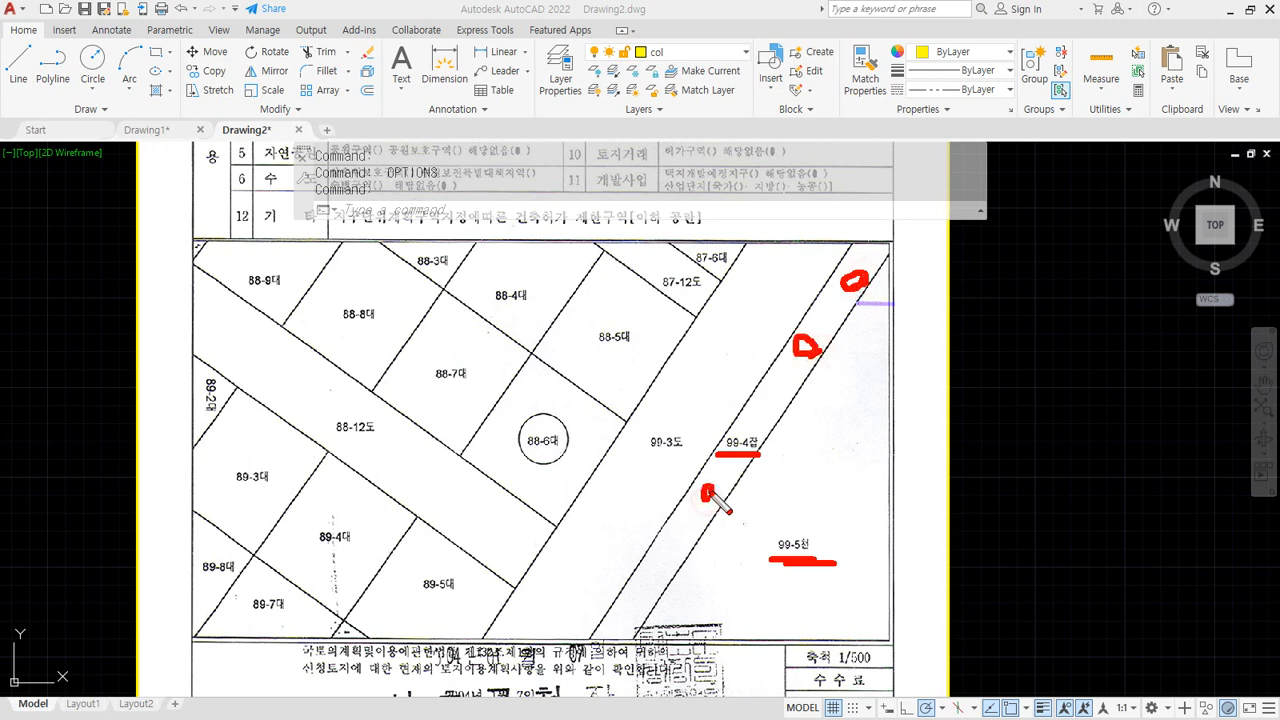
{"action": "left_click_drag", "start_coordinate": [670, 550], "coordinate": [684, 546]}
{"action": "mouse_move", "coordinate": [470, 558]}
{"action": "left_mouse_down"}
{"action": "mouse_move", "coordinate": [361, 473]}
{"action": "mouse_move", "coordinate": [625, 457]}
{"action": "mouse_move", "coordinate": [444, 553]}
{"action": "left_mouse_up"}
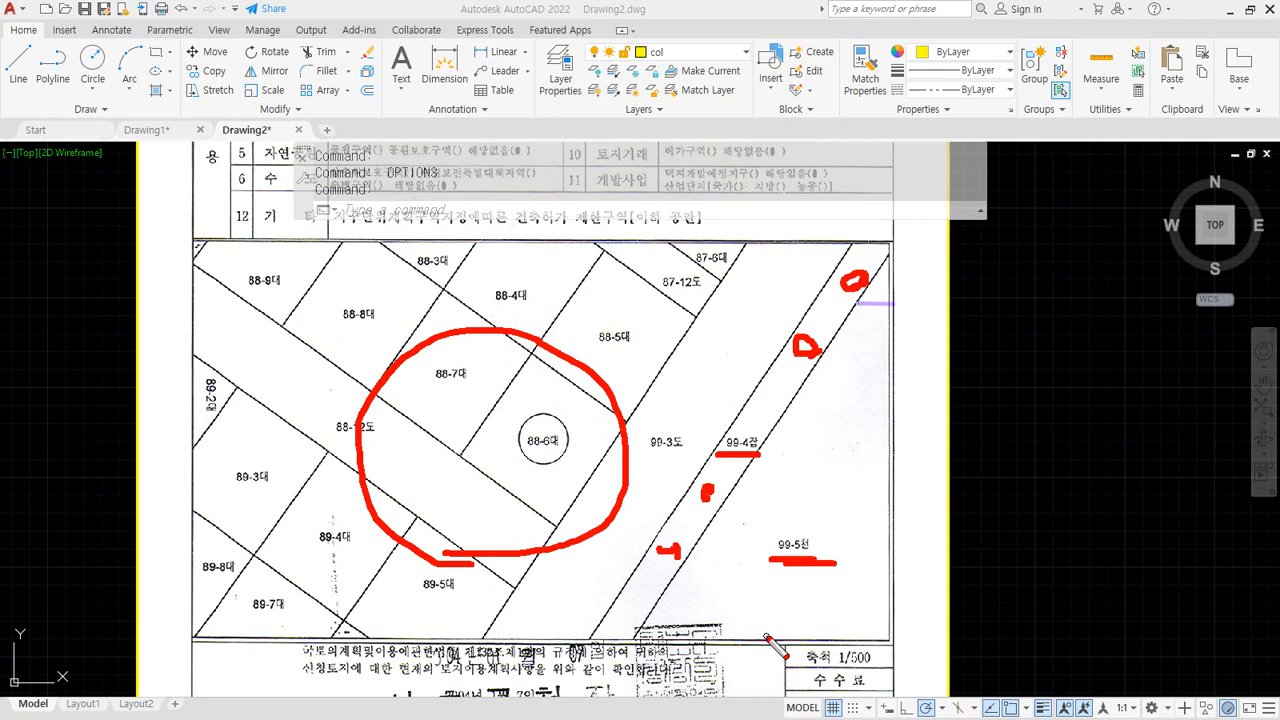
Check the north, east, west and south directions of the cadastral map
{"action": "key", "text": "e"}
{"action": "mouse_move", "coordinate": [354, 400]}
{"action": "left_mouse_down"}
{"action": "mouse_move", "coordinate": [354, 286]}
{"action": "mouse_move", "coordinate": [325, 297]}
{"action": "mouse_move", "coordinate": [393, 297]}
{"action": "left_mouse_up"}
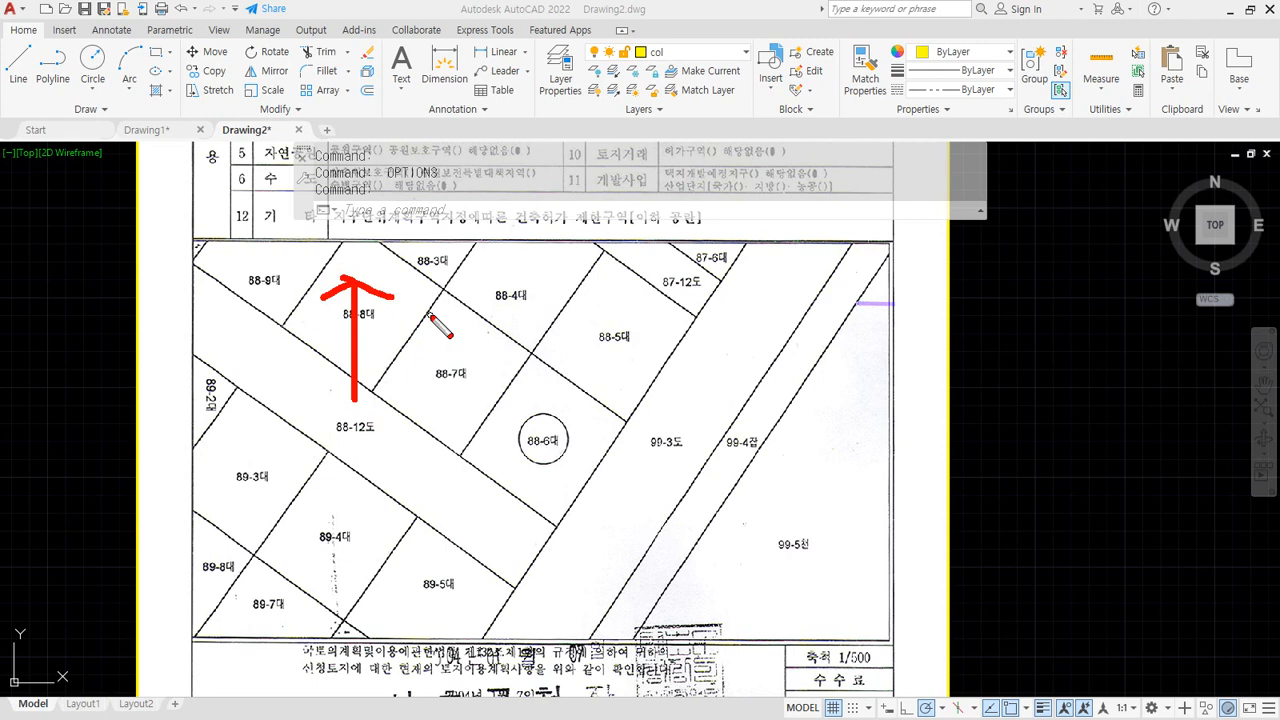
{"action": "mouse_move", "coordinate": [484, 396]}
{"action": "left_mouse_down"}
{"action": "mouse_move", "coordinate": [553, 396]}
{"action": "mouse_move", "coordinate": [537, 413]}
{"action": "left_mouse_up"}
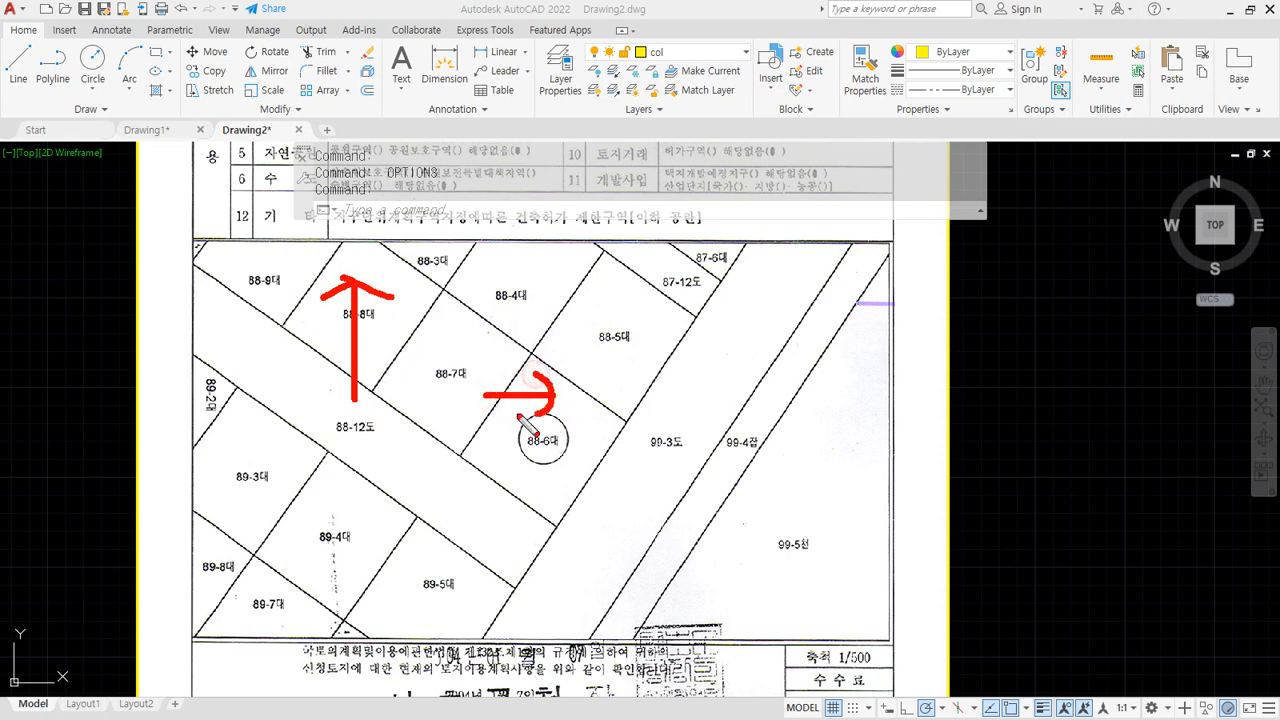
{"action": "left_click_drag", "start_coordinate": [260, 390], "coordinate": [184, 391]}
{"action": "mouse_move", "coordinate": [344, 460]}
{"action": "left_mouse_down"}
{"action": "mouse_move", "coordinate": [344, 522]}
{"action": "mouse_move", "coordinate": [357, 510]}
{"action": "left_mouse_up"}
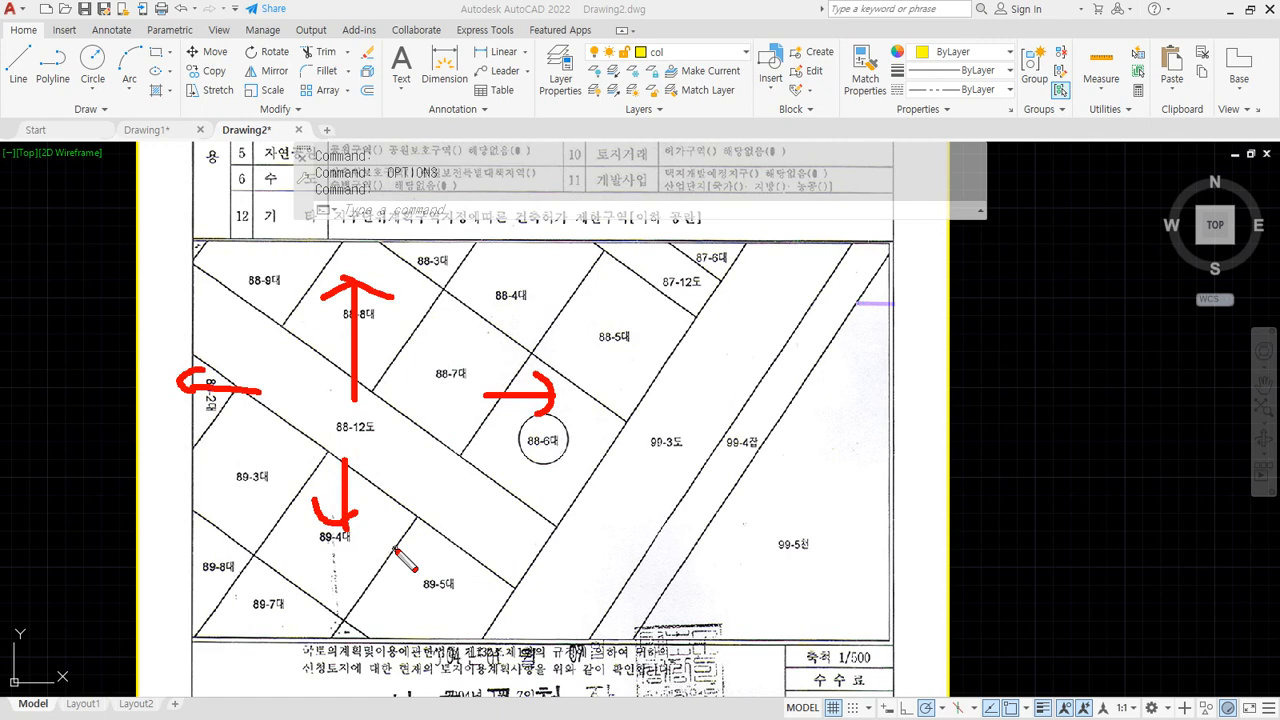
{"action": "key", "text": "Delete"}
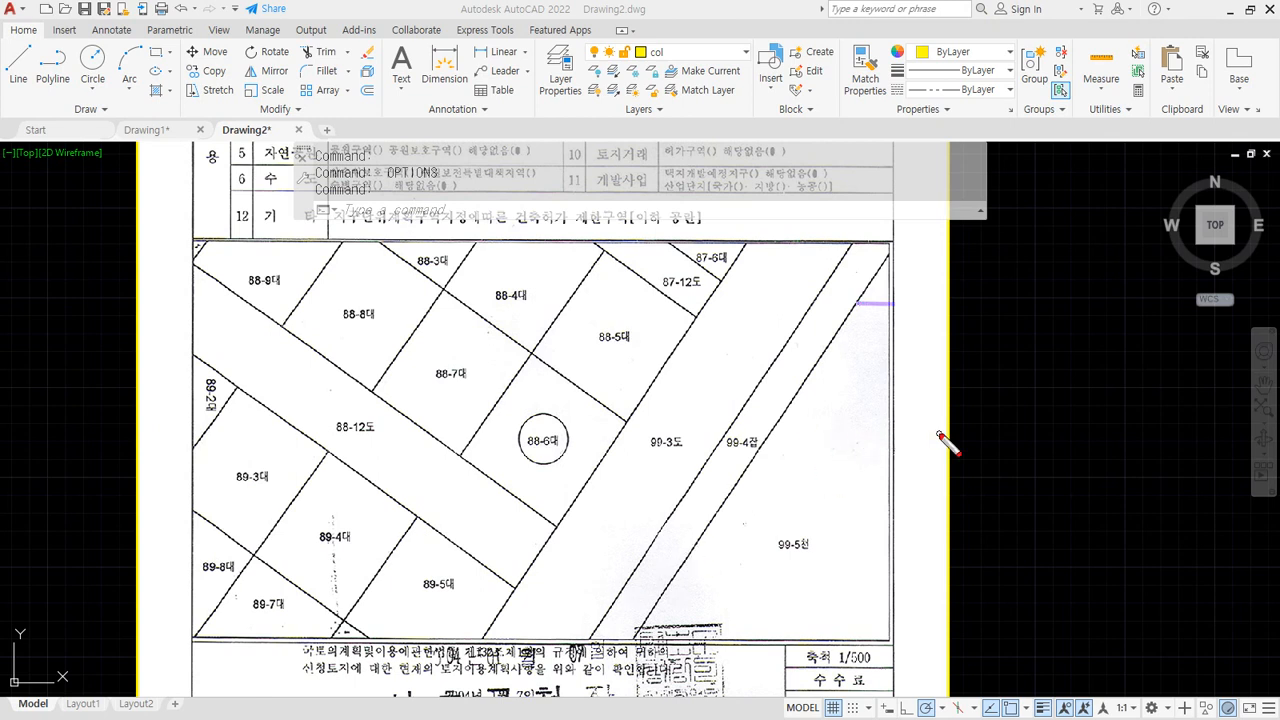
Examine the orientation of lot 88-6대 from the east side to the west side and toward north on the map
{"action": "mouse_move", "coordinate": [942, 433]}
{"action": "left_mouse_down"}
{"action": "mouse_move", "coordinate": [852, 424]}
{"action": "mouse_move", "coordinate": [856, 437]}
{"action": "mouse_move", "coordinate": [629, 604]}
{"action": "mouse_move", "coordinate": [414, 543]}
{"action": "mouse_move", "coordinate": [338, 424]}
{"action": "mouse_move", "coordinate": [386, 432]}
{"action": "left_mouse_up"}
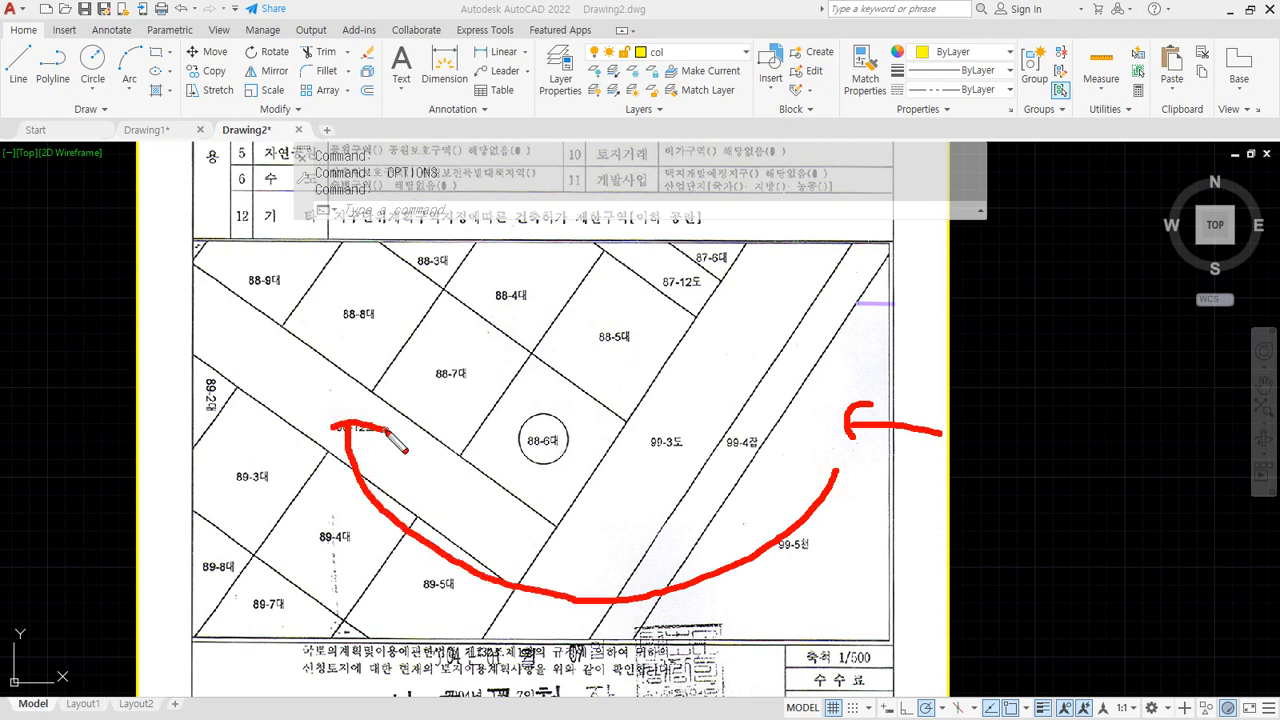
{"action": "mouse_move", "coordinate": [519, 496]}
{"action": "left_mouse_down"}
{"action": "mouse_move", "coordinate": [588, 380]}
{"action": "mouse_move", "coordinate": [565, 372]}
{"action": "left_mouse_up"}
{"action": "mouse_move", "coordinate": [590, 462]}
{"action": "left_mouse_down"}
{"action": "mouse_move", "coordinate": [476, 400]}
{"action": "mouse_move", "coordinate": [497, 418]}
{"action": "left_mouse_up"}
{"action": "mouse_move", "coordinate": [545, 485]}
{"action": "left_mouse_down"}
{"action": "mouse_move", "coordinate": [540, 350]}
{"action": "mouse_move", "coordinate": [527, 335]}
{"action": "mouse_move", "coordinate": [592, 362]}
{"action": "left_mouse_up"}
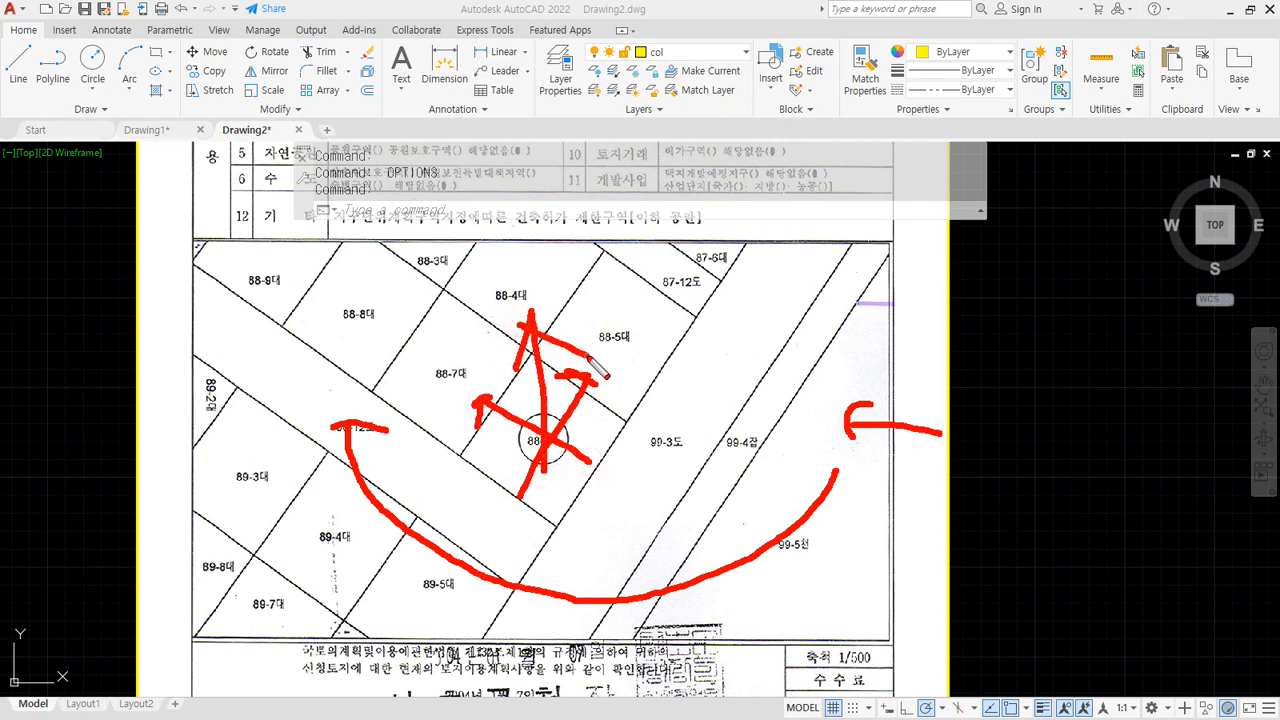
{"action": "key", "text": "e"}
{"action": "left_click_drag", "start_coordinate": [551, 446], "coordinate": [517, 308]}
{"action": "mouse_move", "coordinate": [517, 308]}
{"action": "left_mouse_down"}
{"action": "mouse_move", "coordinate": [483, 328]}
{"action": "mouse_move", "coordinate": [570, 326]}
{"action": "left_mouse_up"}
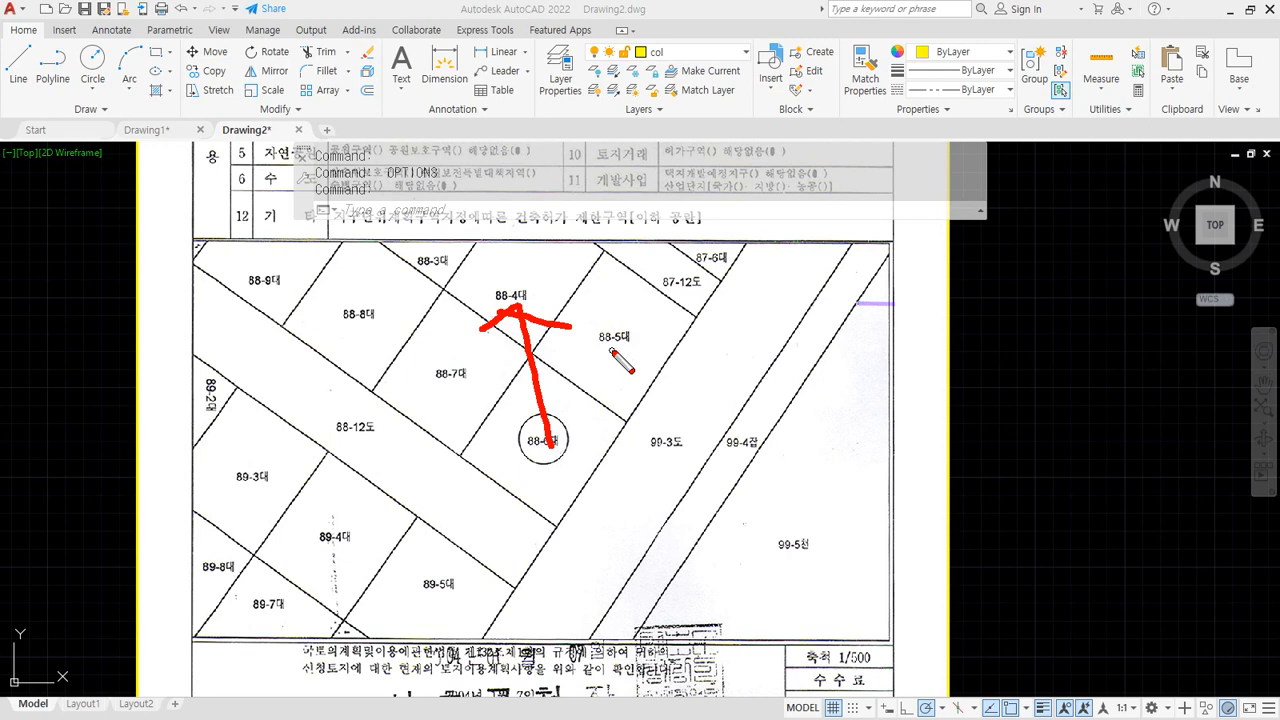
{"action": "mouse_move", "coordinate": [586, 538]}
{"action": "left_mouse_down"}
{"action": "mouse_move", "coordinate": [505, 558]}
{"action": "mouse_move", "coordinate": [566, 334]}
{"action": "mouse_move", "coordinate": [562, 603]}
{"action": "left_mouse_up"}
{"action": "key", "text": "Escape"}
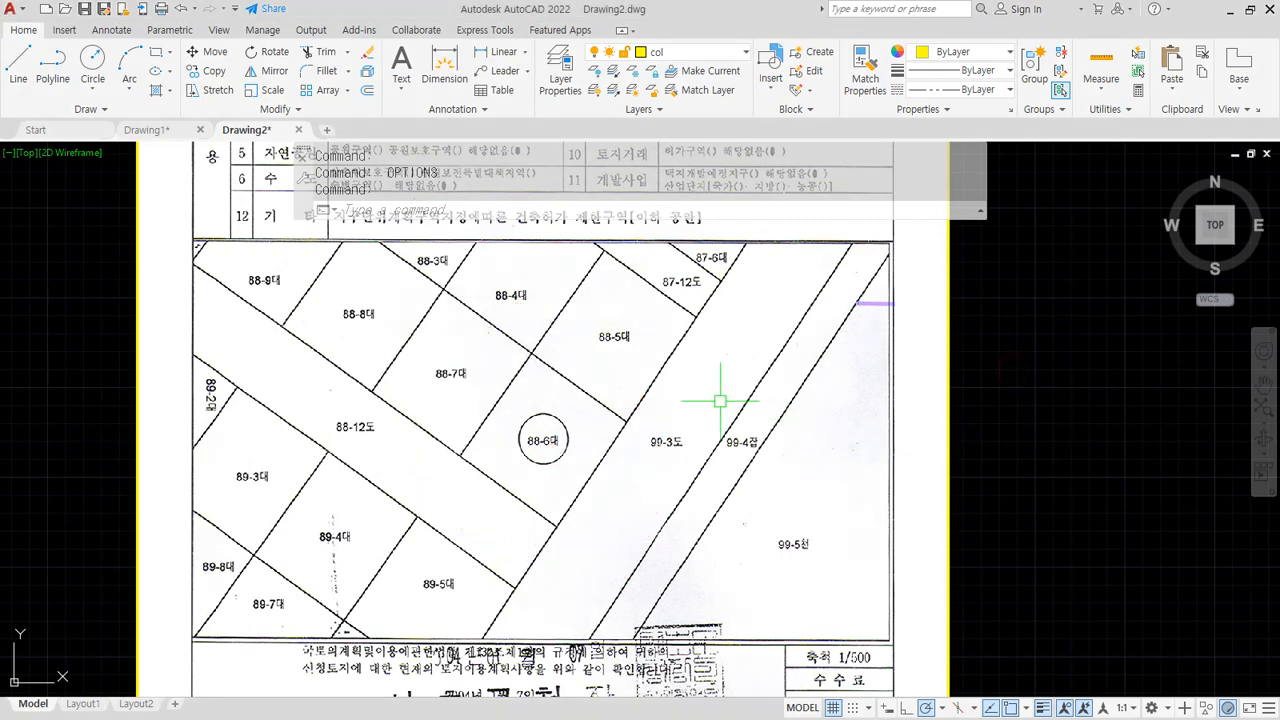
Draw a line along the southeast boundary of lot 88-6대 beside road 99-3도, extending slightly past both corners
{"action": "type", "text": "l"}
{"action": "key", "text": "Return"}
{"action": "scroll", "coordinate": [620, 418], "scroll_direction": "up", "scroll_amount": 8}
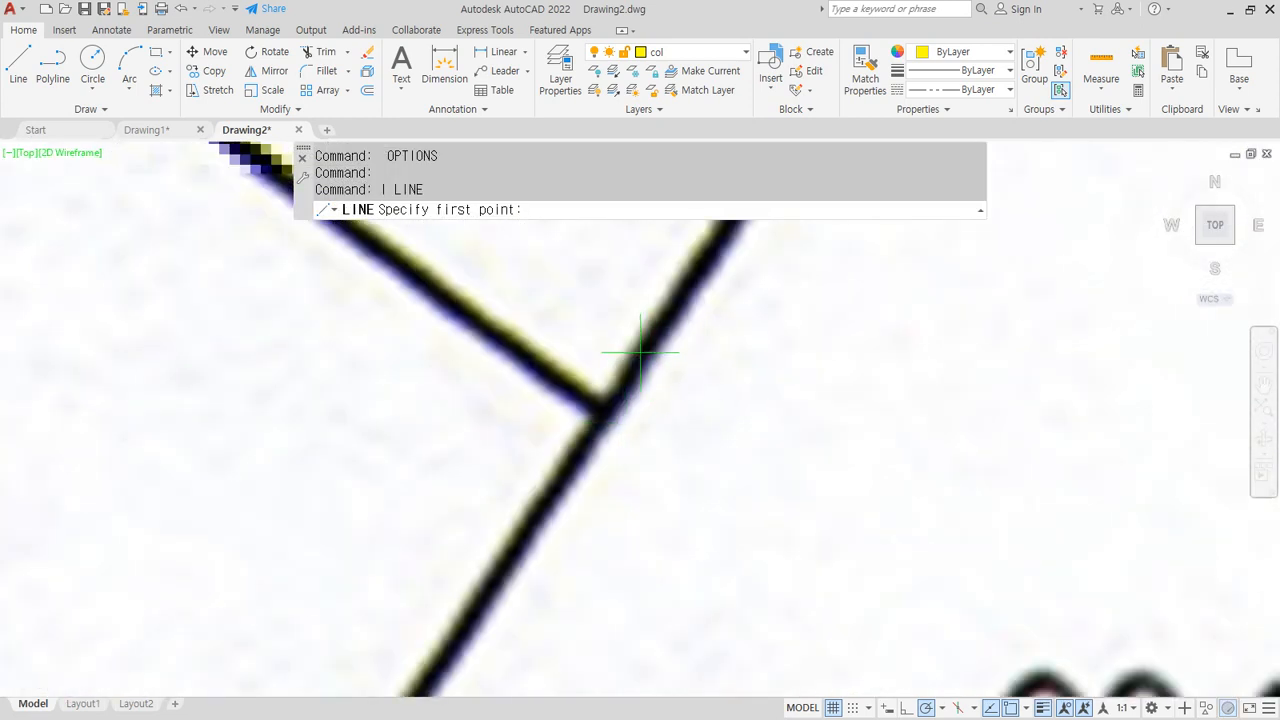
{"action": "scroll", "coordinate": [635, 375], "scroll_direction": "up", "scroll_amount": 5}
{"action": "scroll", "coordinate": [636, 370], "scroll_direction": "down", "scroll_amount": 2}
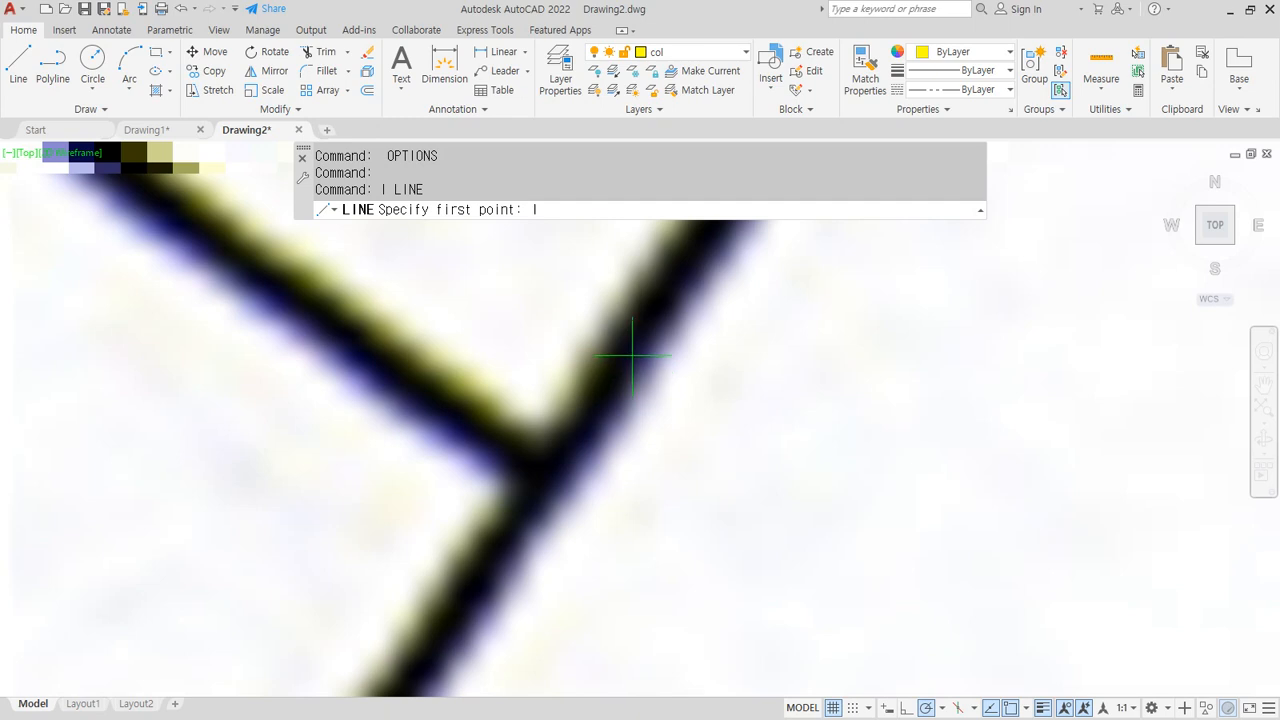
{"action": "key", "text": "Return"}
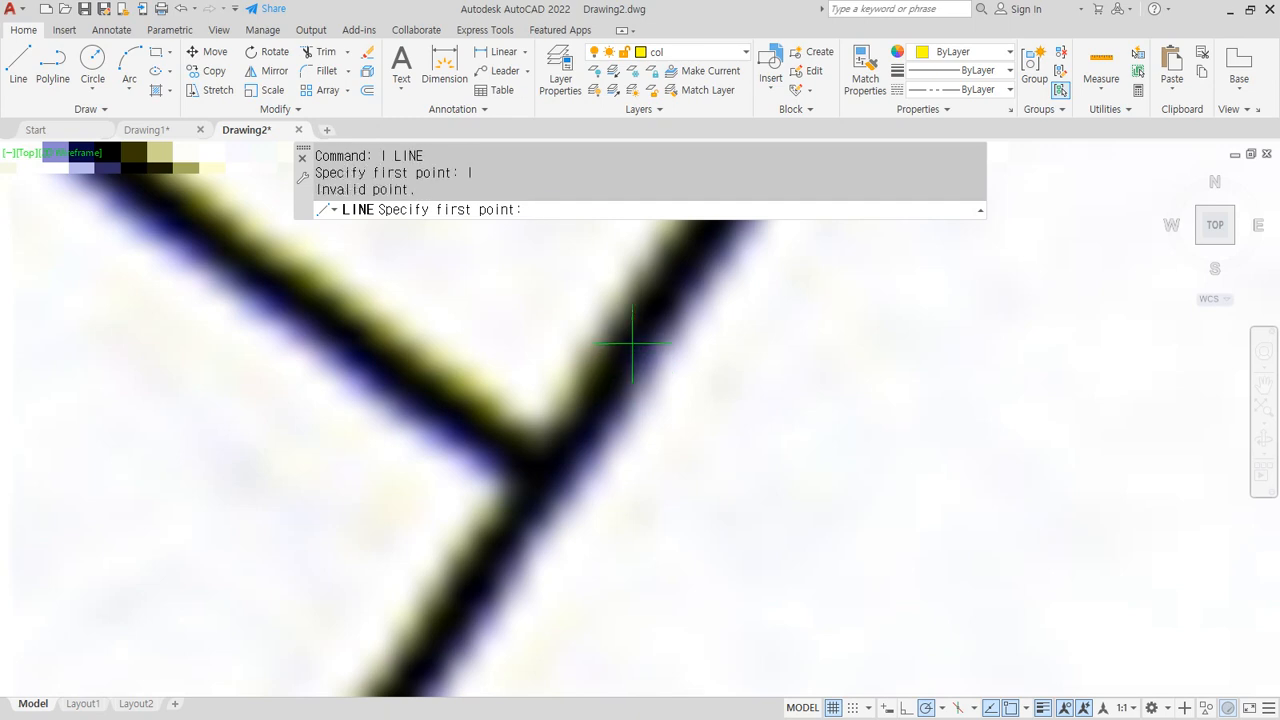
{"action": "left_click", "coordinate": [632, 344]}
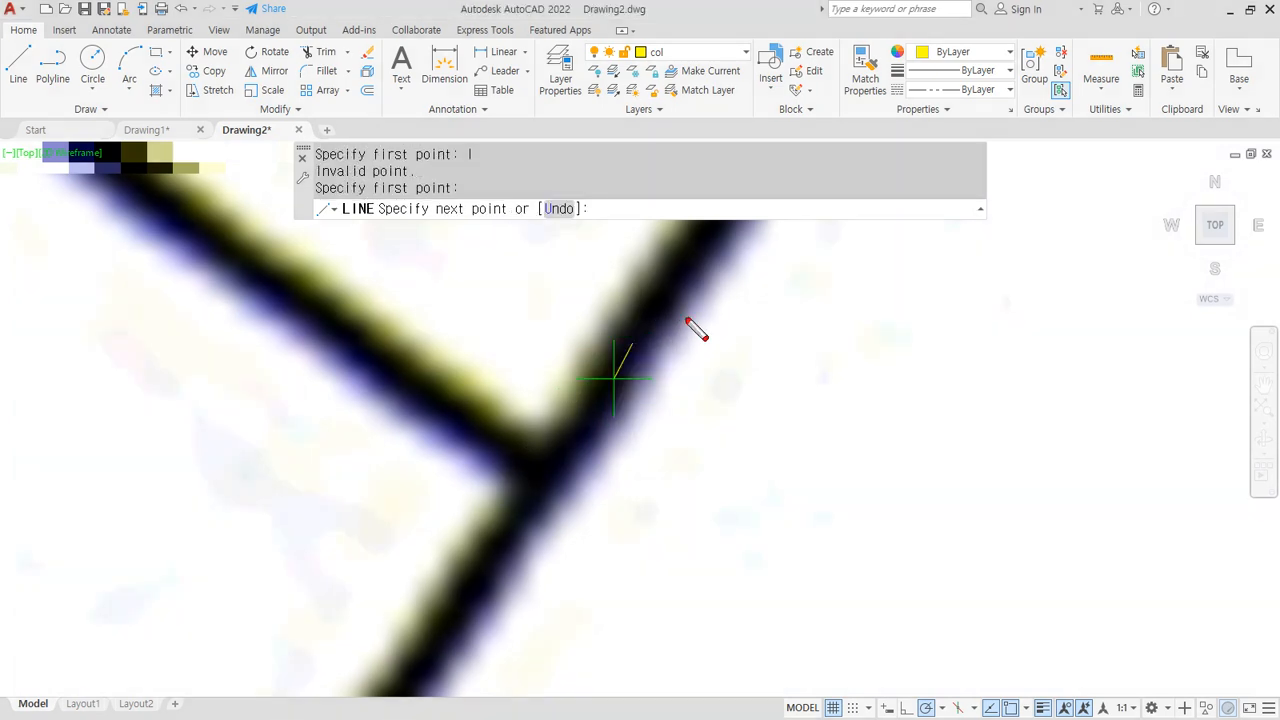
{"action": "mouse_move", "coordinate": [687, 322]}
{"action": "left_mouse_down"}
{"action": "mouse_move", "coordinate": [660, 324]}
{"action": "mouse_move", "coordinate": [674, 340]}
{"action": "left_mouse_up"}
{"action": "mouse_move", "coordinate": [667, 286]}
{"action": "left_mouse_down"}
{"action": "mouse_move", "coordinate": [651, 321]}
{"action": "mouse_move", "coordinate": [663, 305]}
{"action": "left_mouse_up"}
{"action": "scroll", "coordinate": [620, 378], "scroll_direction": "down", "scroll_amount": 5}
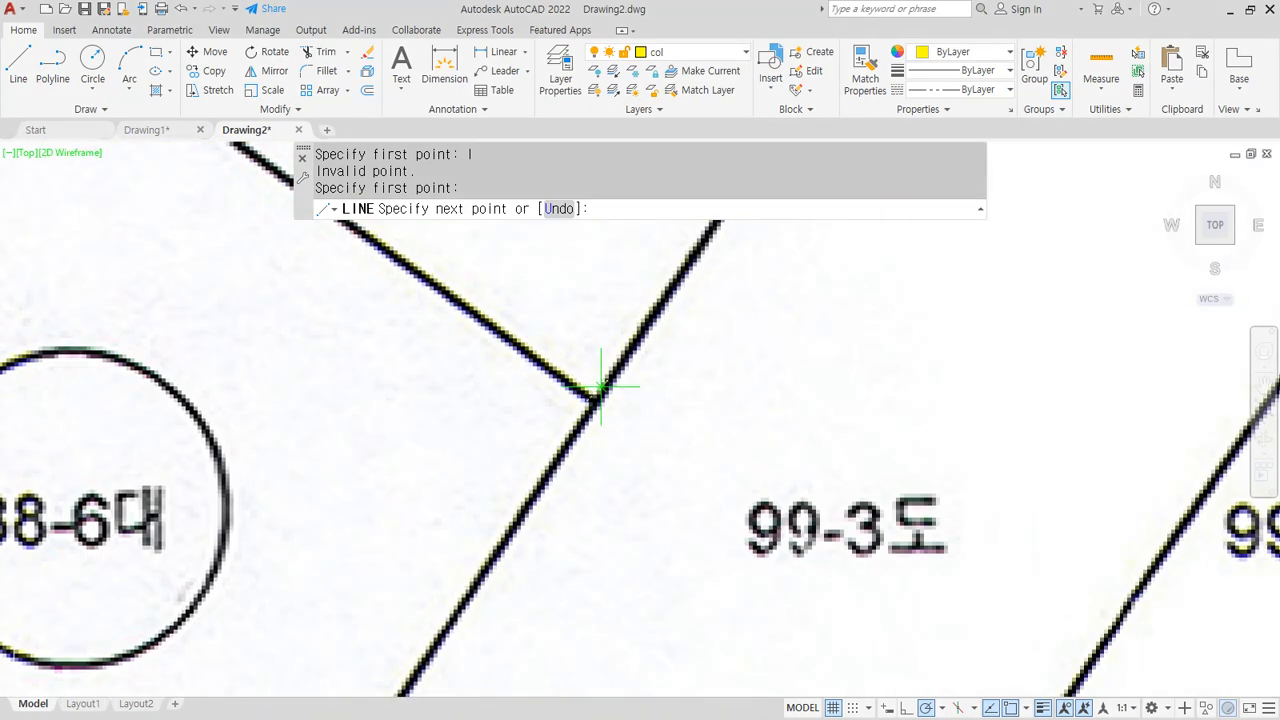
{"action": "scroll", "coordinate": [460, 535], "scroll_direction": "up", "scroll_amount": 2}
{"action": "scroll", "coordinate": [472, 525], "scroll_direction": "up", "scroll_amount": 4}
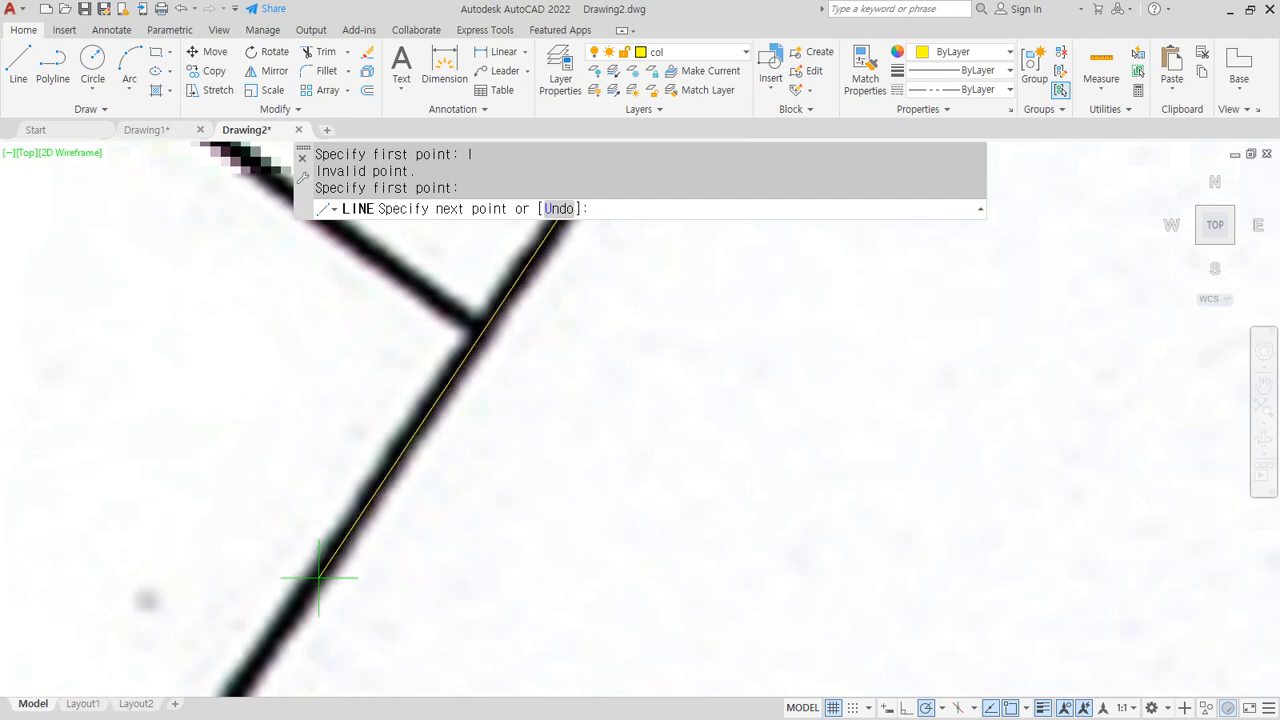
{"action": "left_click", "coordinate": [322, 573]}
{"action": "key", "text": "Return"}
Draw a line along the southwest boundary of lot 88-6대 beside road 88-12도, extending past the west corner
{"action": "scroll", "coordinate": [456, 302], "scroll_direction": "up", "scroll_amount": 3}
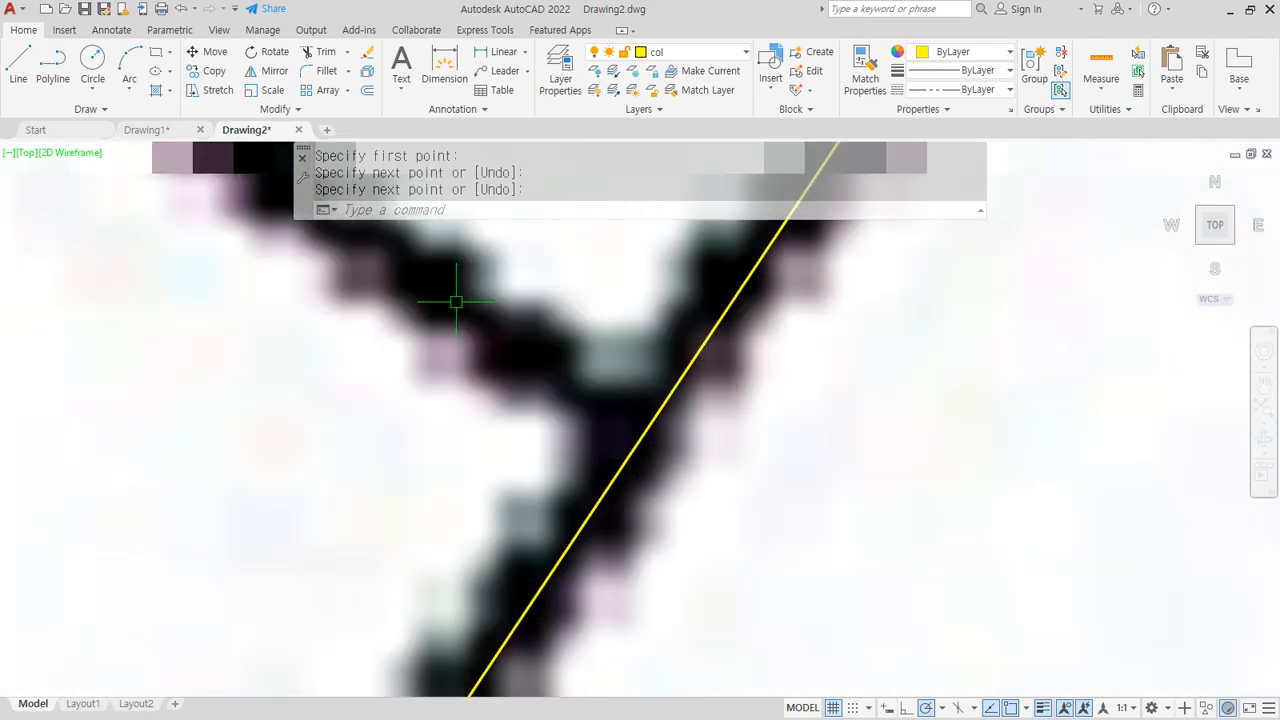
{"action": "key", "text": "Return"}
{"action": "left_click", "coordinate": [474, 309]}
{"action": "scroll", "coordinate": [443, 300], "scroll_direction": "down", "scroll_amount": 5}
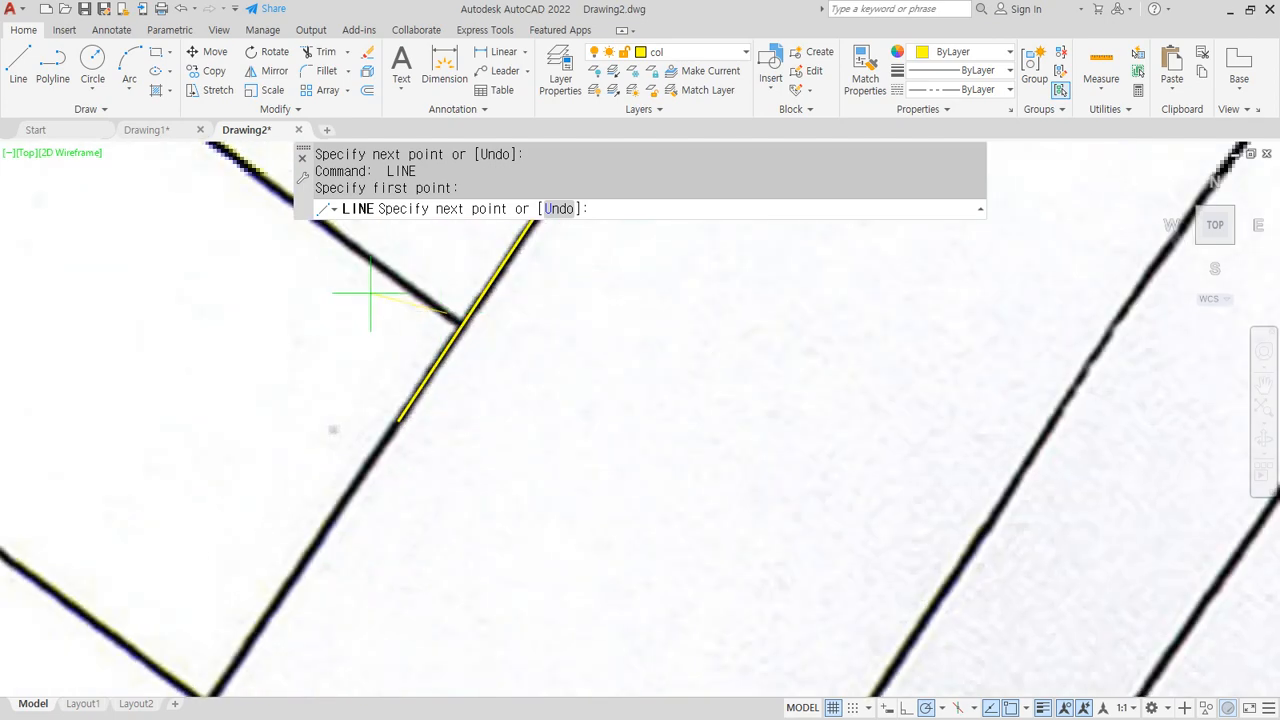
{"action": "scroll", "coordinate": [287, 349], "scroll_direction": "up", "scroll_amount": 8}
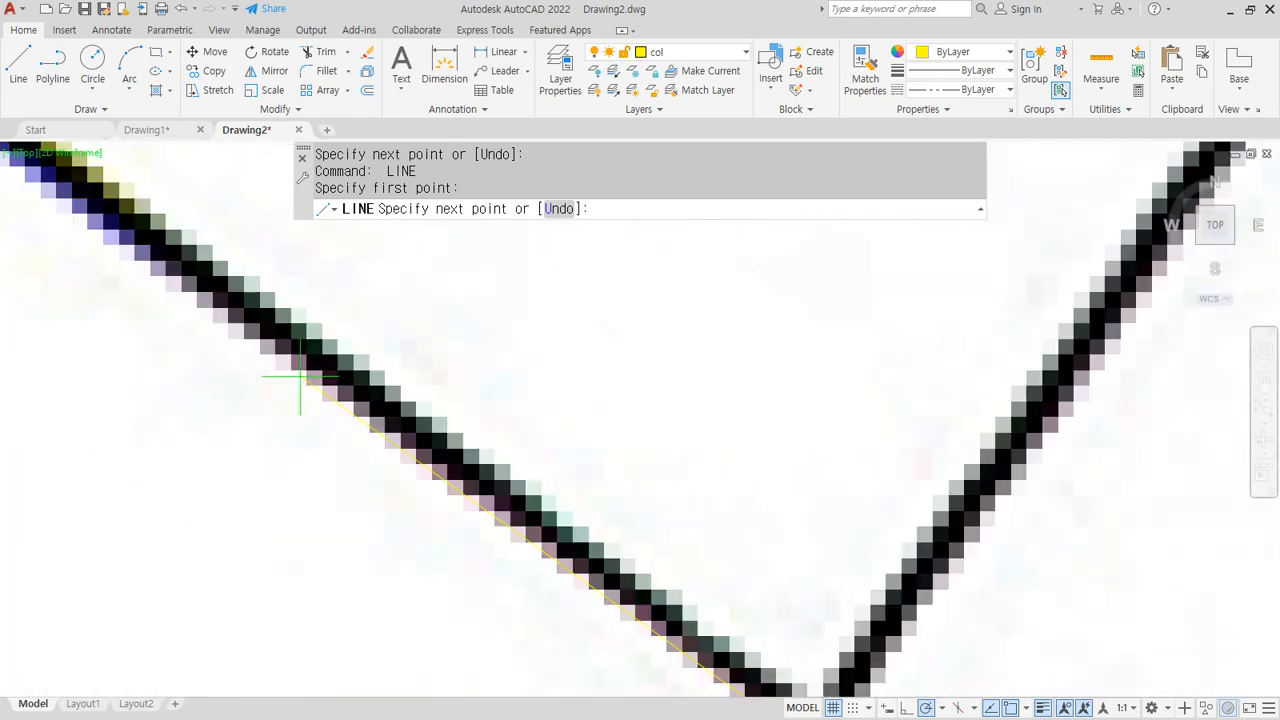
{"action": "left_click", "coordinate": [305, 345]}
{"action": "key", "text": "Return"}
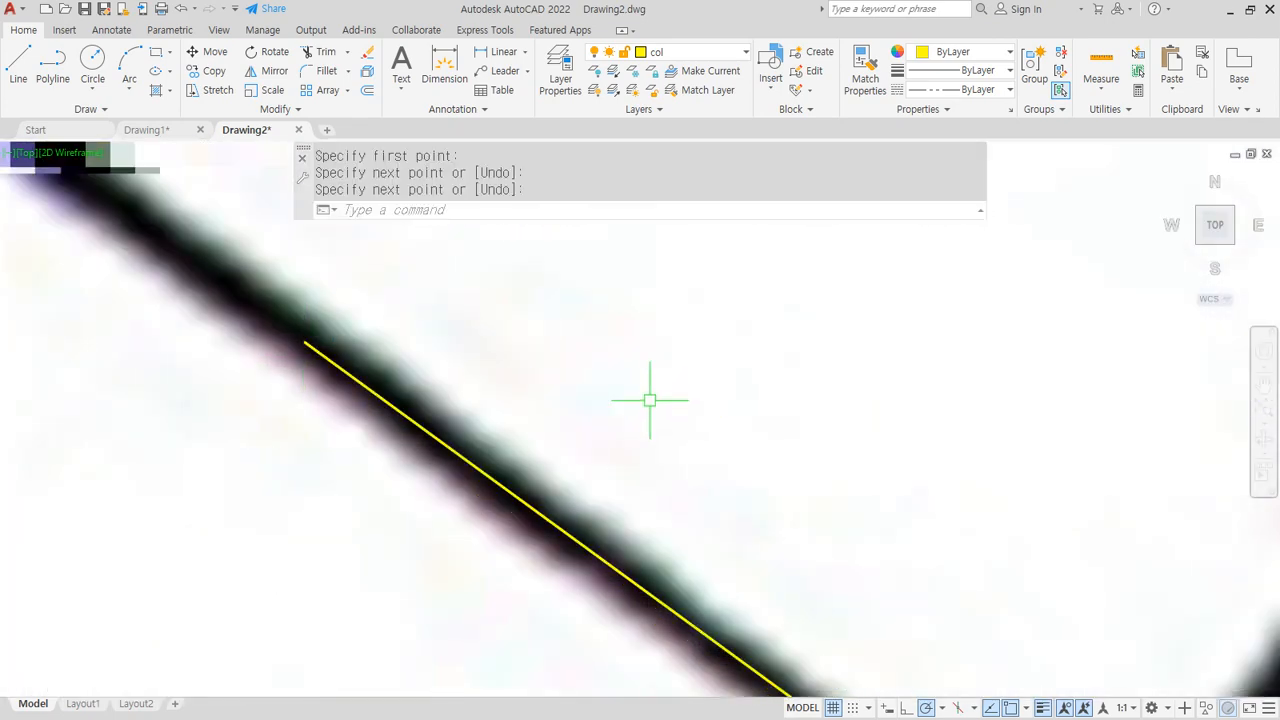
Draw a line along the boundary between lots 88-6대 and 88-7대, extending past the north corner
{"action": "scroll", "coordinate": [803, 511], "scroll_direction": "down", "scroll_amount": 3}
{"action": "key", "text": "Return"}
{"action": "scroll", "coordinate": [470, 530], "scroll_direction": "up", "scroll_amount": 3}
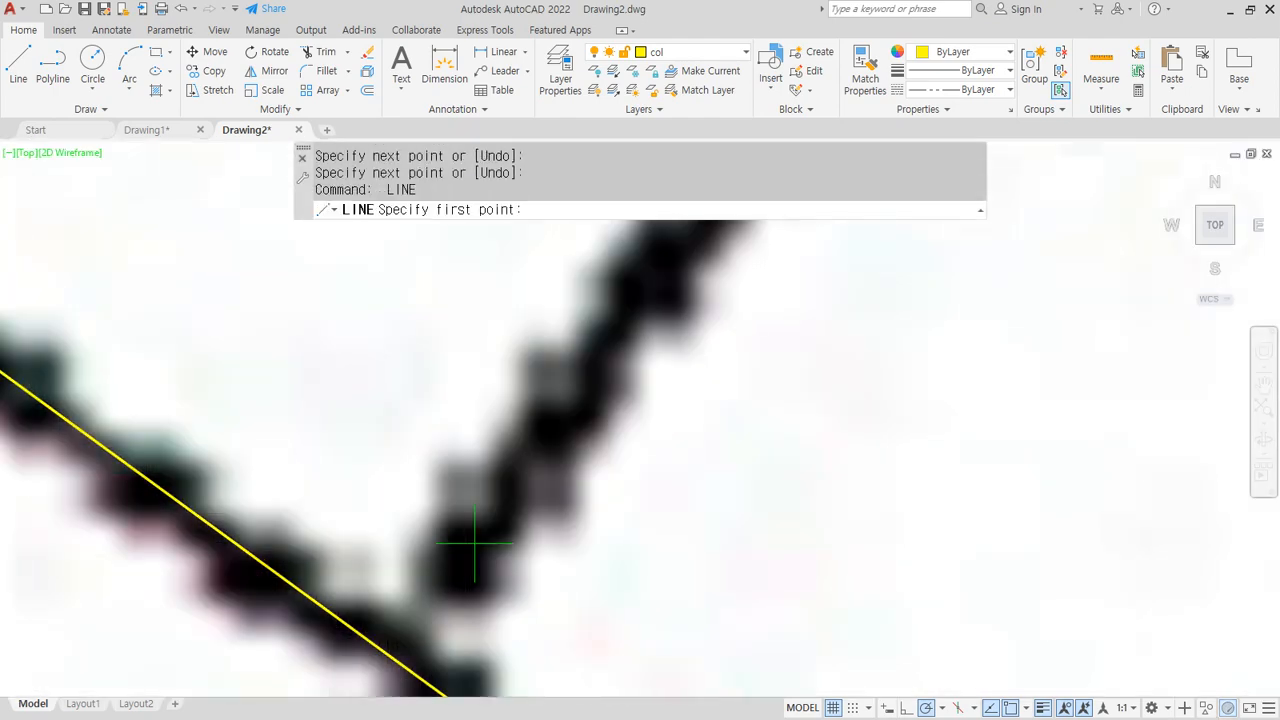
{"action": "left_click", "coordinate": [473, 552]}
{"action": "scroll", "coordinate": [586, 357], "scroll_direction": "down", "scroll_amount": 5}
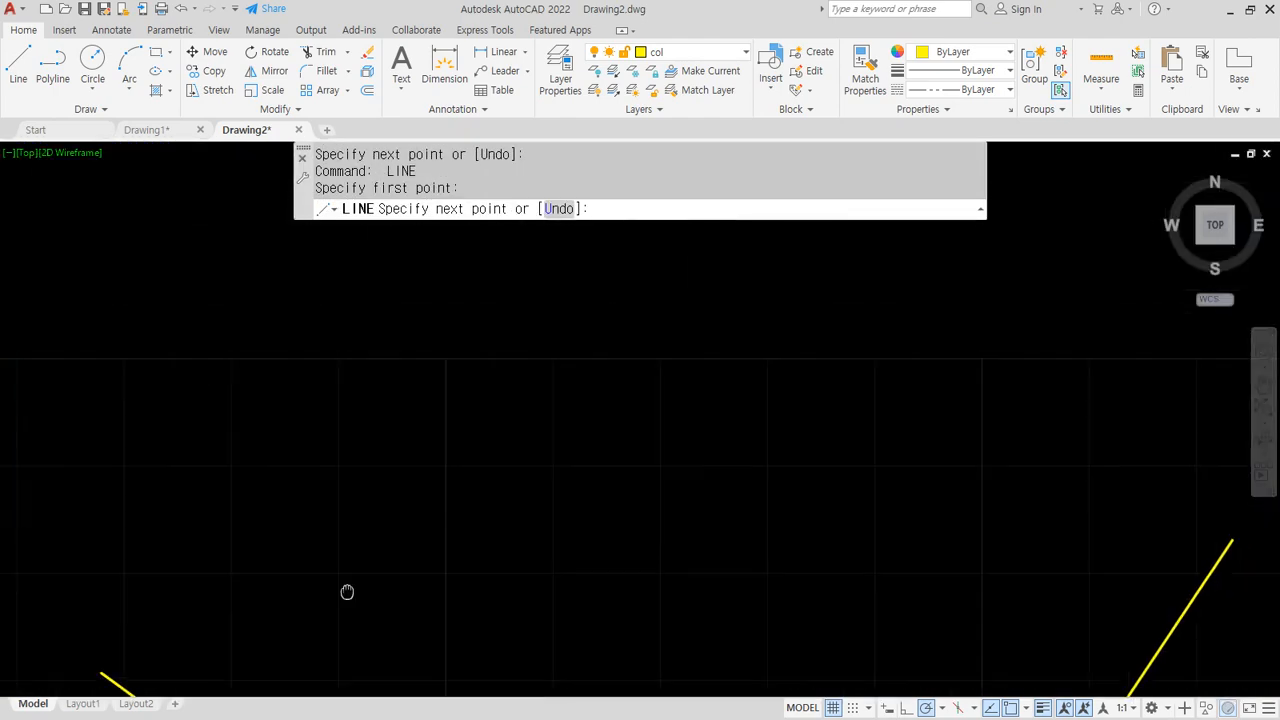
{"action": "scroll", "coordinate": [573, 323], "scroll_direction": "up", "scroll_amount": 4}
{"action": "scroll", "coordinate": [573, 323], "scroll_direction": "down", "scroll_amount": 5}
{"action": "scroll", "coordinate": [443, 371], "scroll_direction": "up", "scroll_amount": 6}
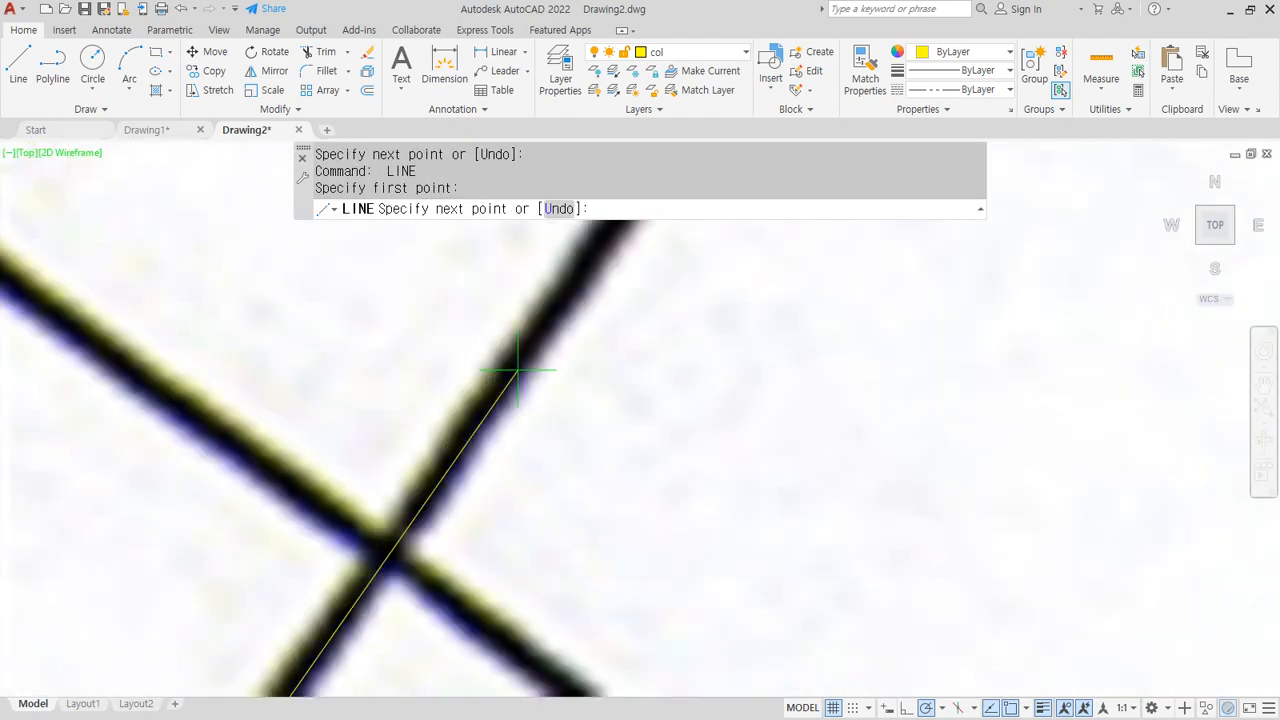
{"action": "left_click", "coordinate": [526, 346]}
{"action": "key", "text": "Return"}
Draw a line along the boundary between lots 88-6대 and 88-5대, extending past both corners
{"action": "key", "text": "Return"}
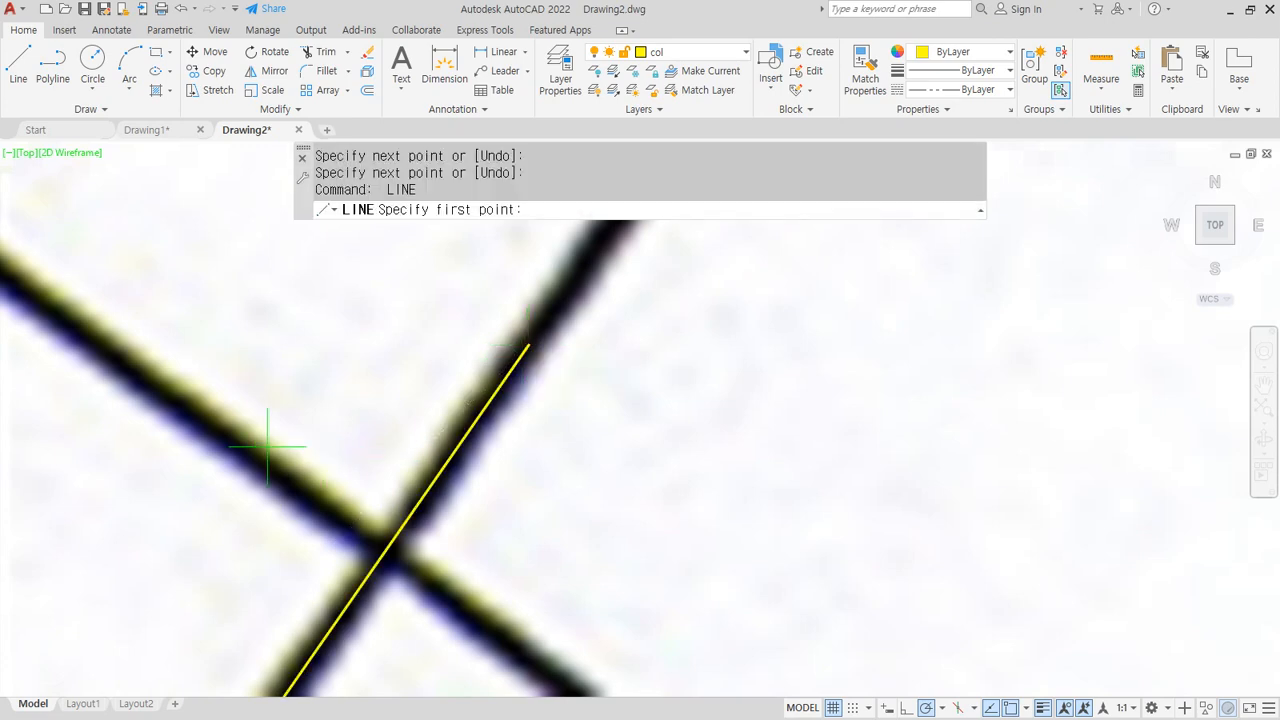
{"action": "left_click", "coordinate": [233, 445]}
{"action": "scroll", "coordinate": [277, 469], "scroll_direction": "down", "scroll_amount": 5}
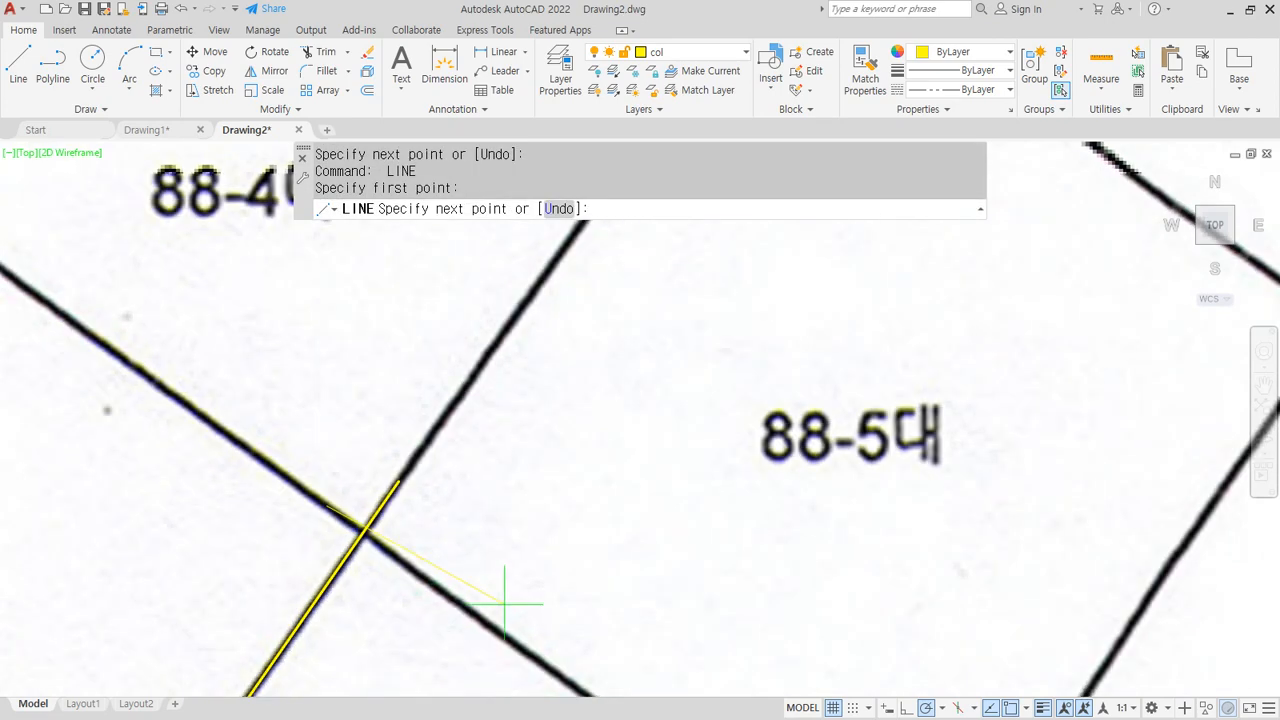
{"action": "scroll", "coordinate": [500, 594], "scroll_direction": "up", "scroll_amount": 5}
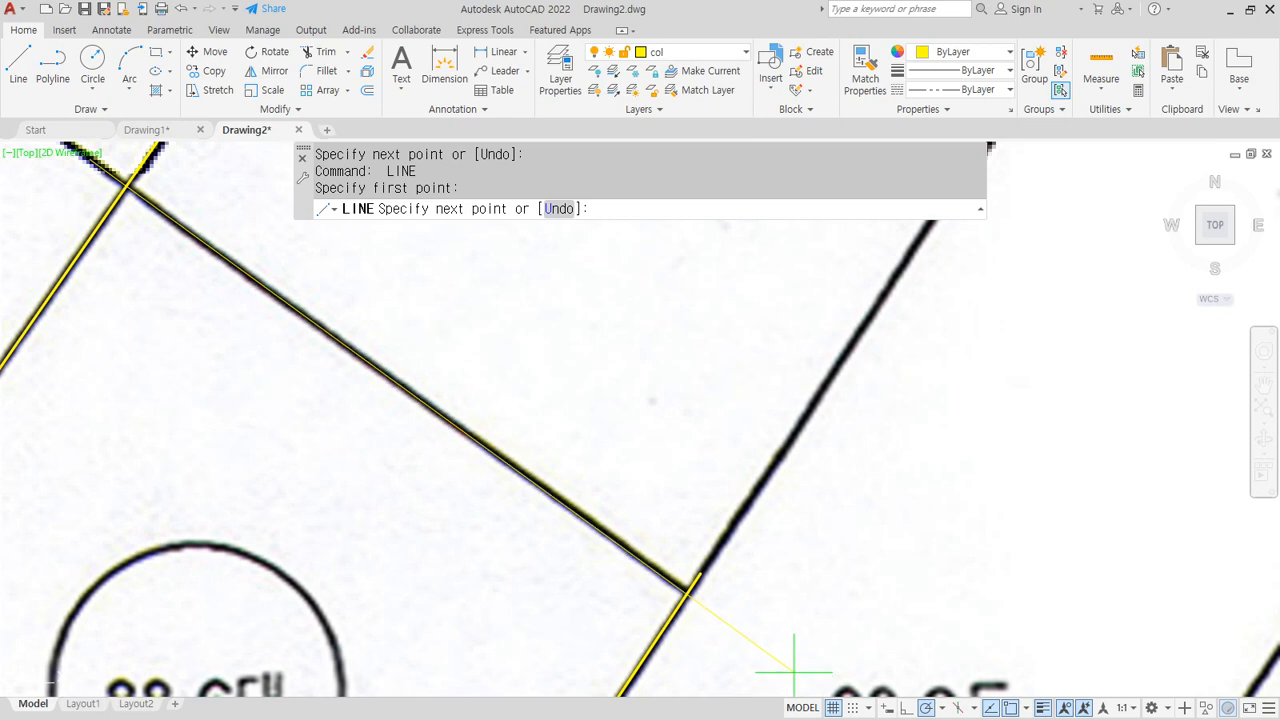
{"action": "left_click", "coordinate": [792, 671]}
{"action": "key", "text": "Return"}
Move the four traced boundary lines of lot 88-6대 to the vr layer
{"action": "scroll", "coordinate": [578, 622], "scroll_direction": "down", "scroll_amount": 5}
{"action": "scroll", "coordinate": [511, 571], "scroll_direction": "up", "scroll_amount": 5}
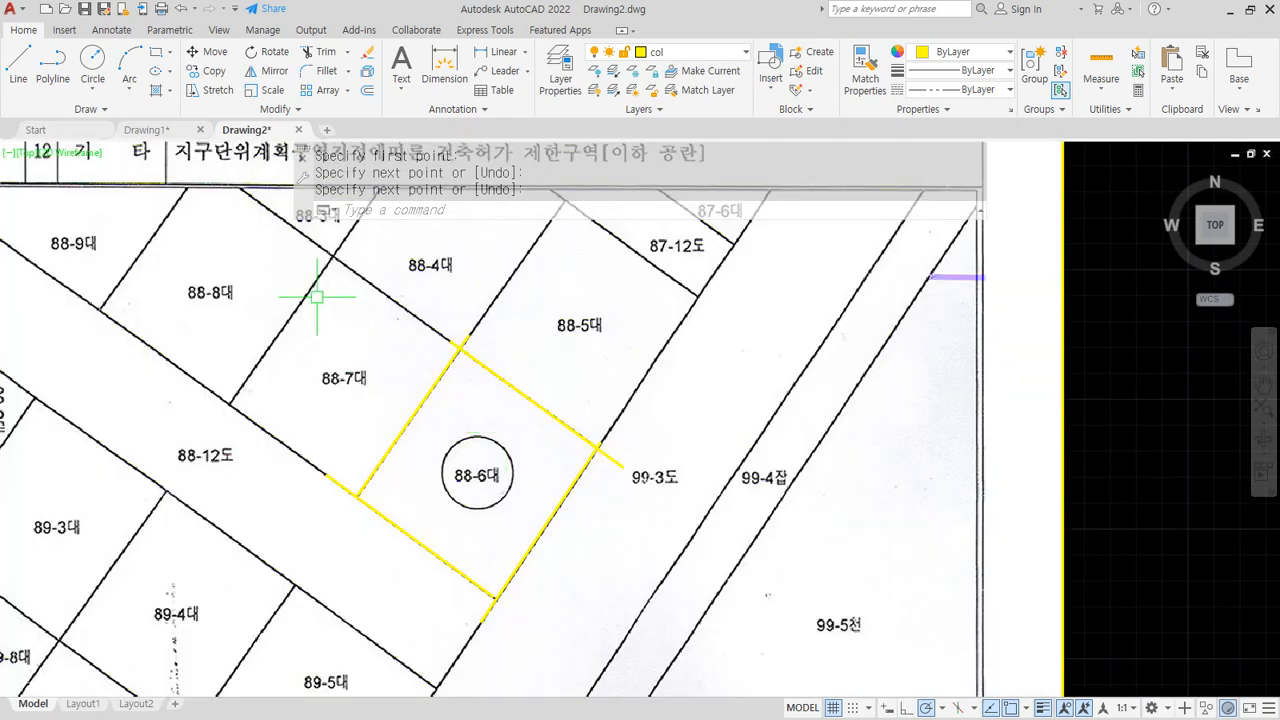
{"action": "left_click", "coordinate": [195, 245]}
{"action": "left_click", "coordinate": [700, 670]}
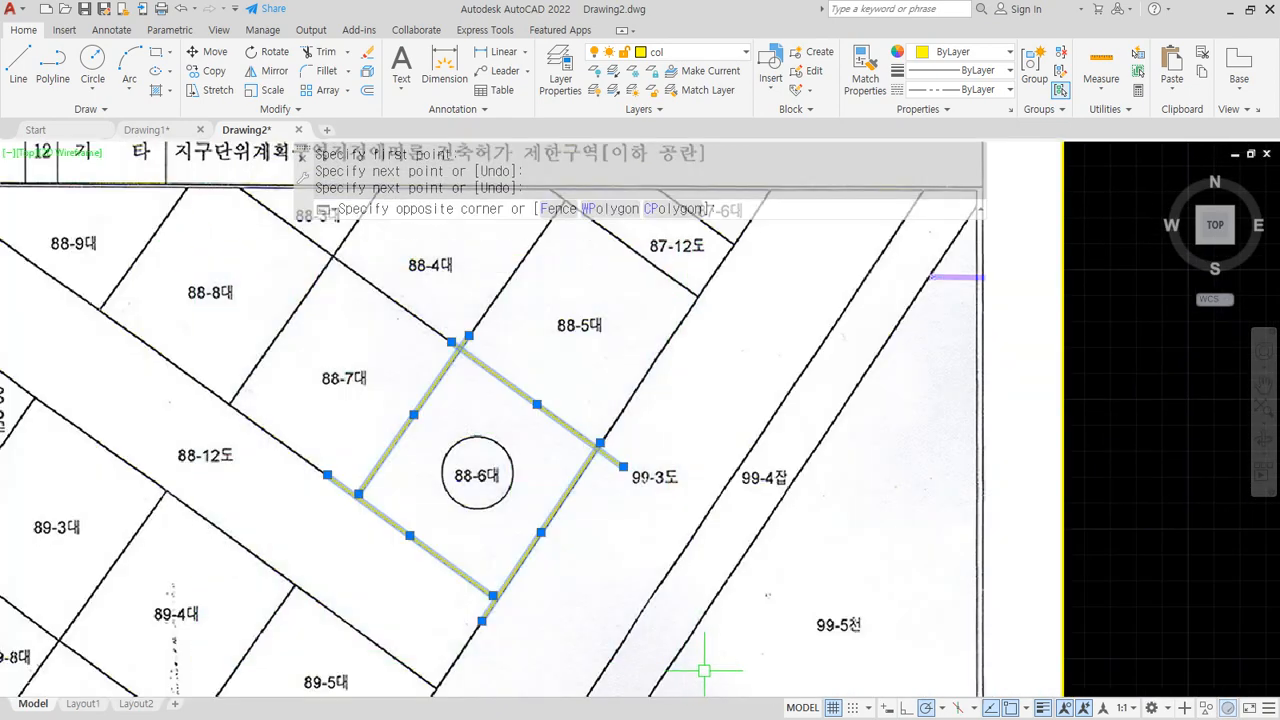
{"action": "left_click", "coordinate": [700, 51]}
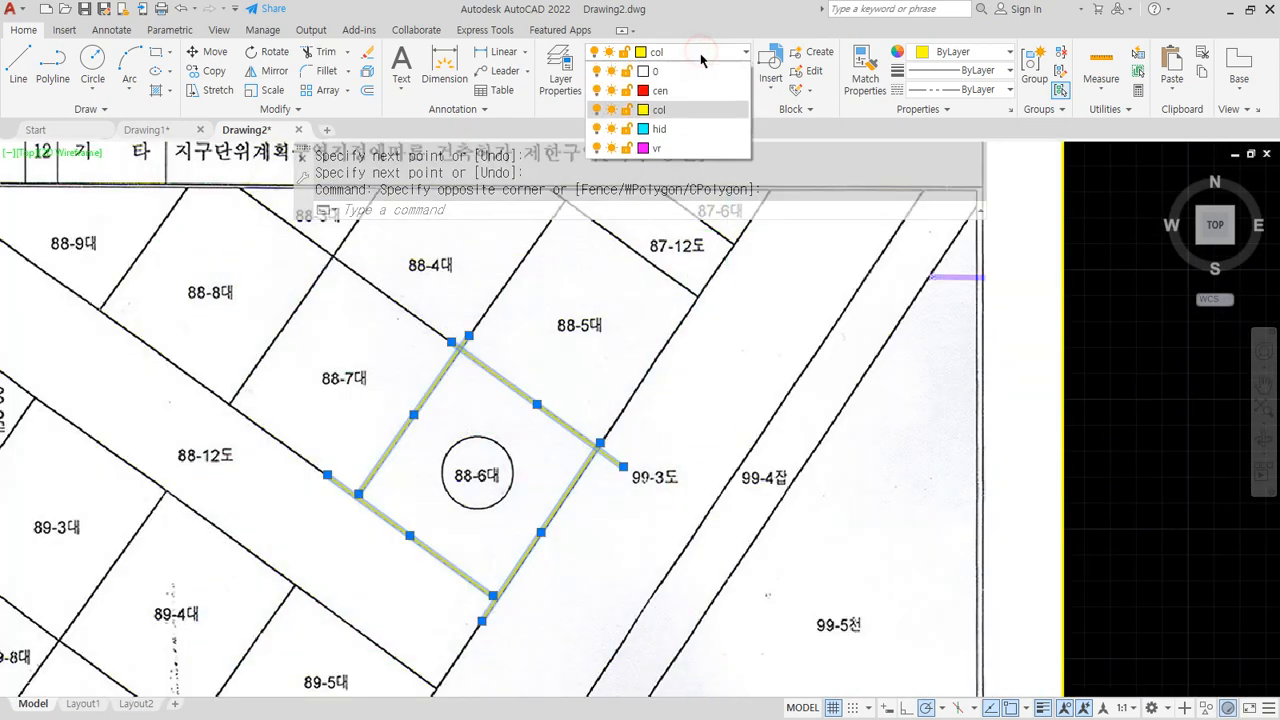
{"action": "left_click", "coordinate": [660, 147]}
{"action": "key", "text": "Escape"}
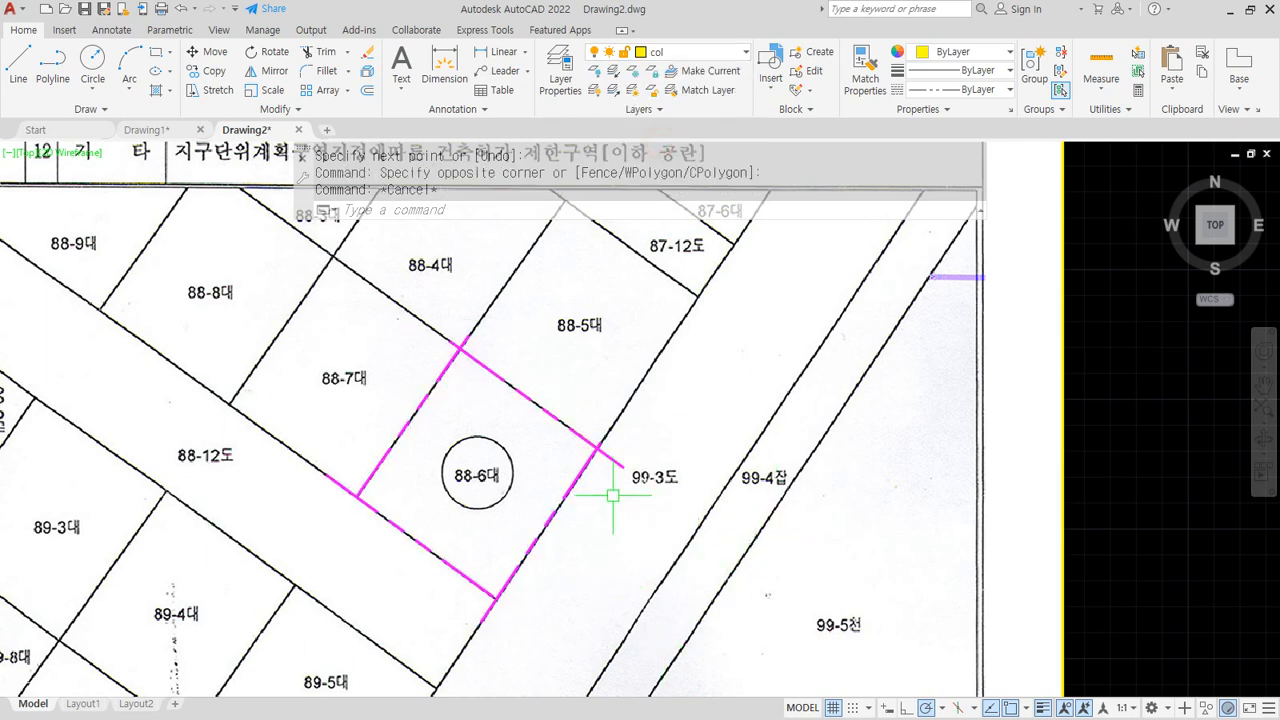
Put the four boundary lines of lot 88-6대 back on the col layer
{"action": "left_click", "coordinate": [688, 338]}
{"action": "left_click", "coordinate": [470, 434]}
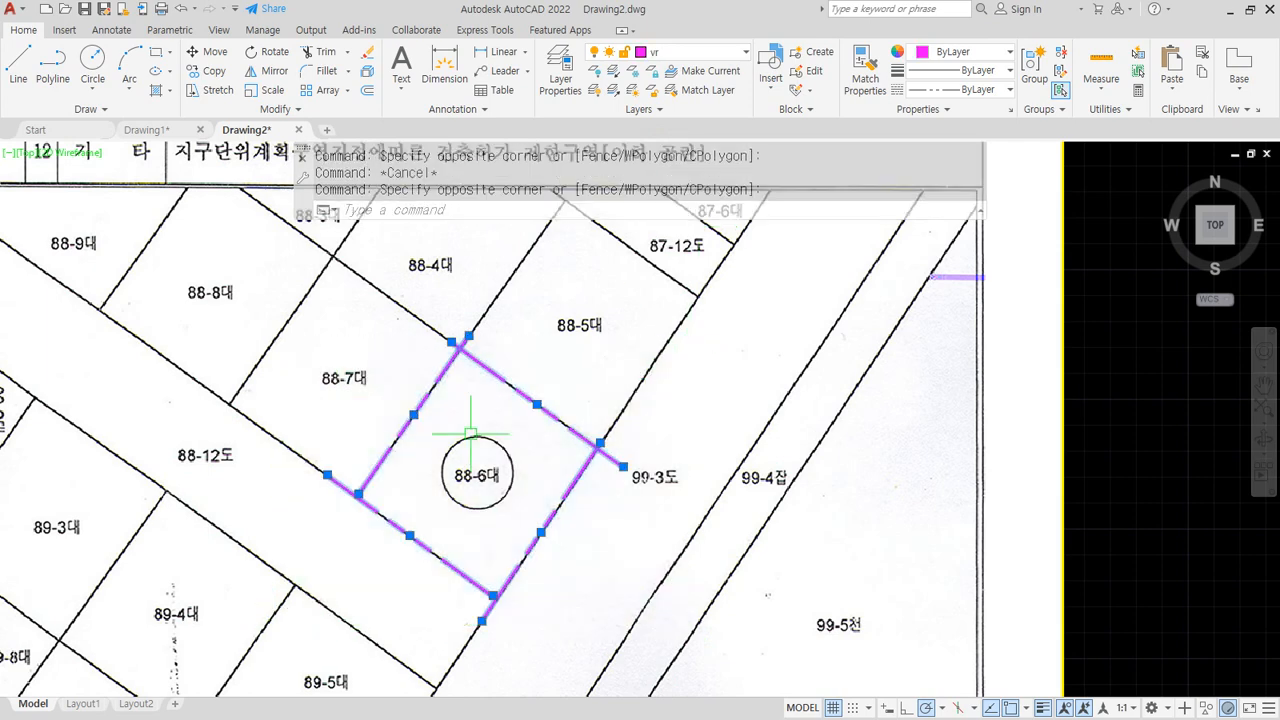
{"action": "left_click", "coordinate": [672, 52]}
{"action": "left_click", "coordinate": [665, 108]}
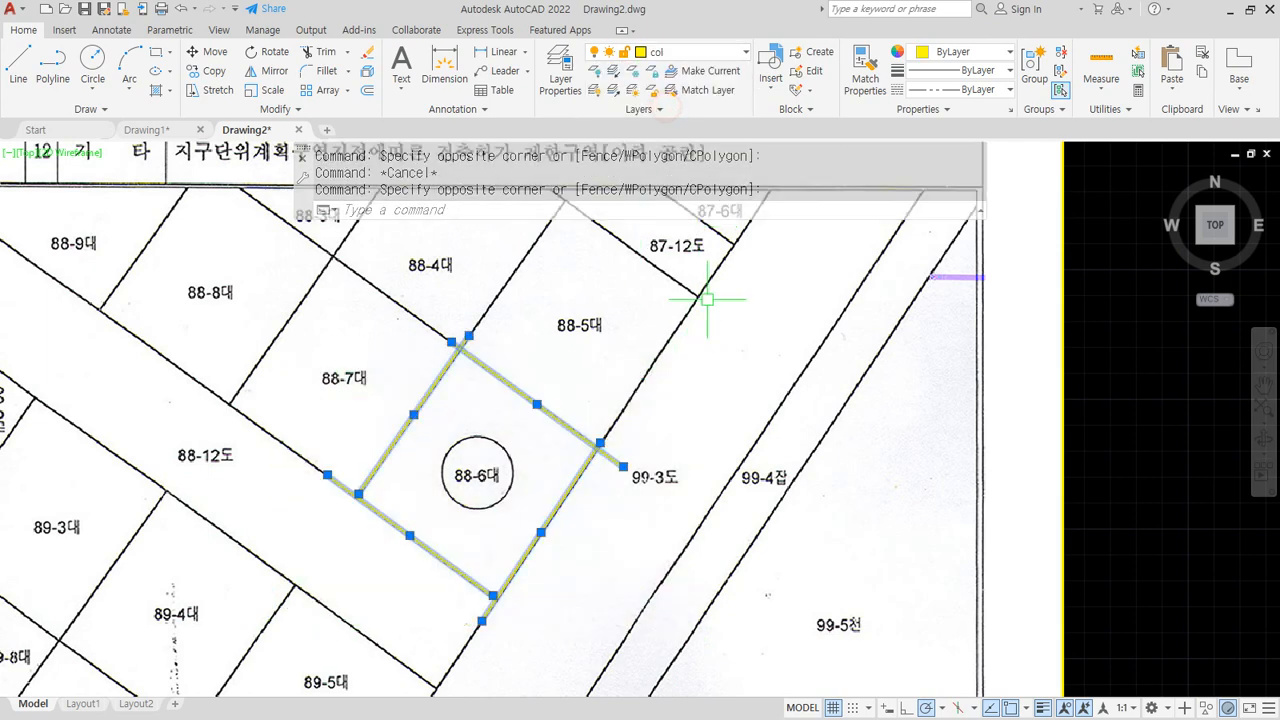
{"action": "key", "text": "Escape"}
Select the scanned land-use plan certificate image by its frame and delete it from the drawing
{"action": "scroll", "coordinate": [1055, 368], "scroll_direction": "down", "scroll_amount": 2}
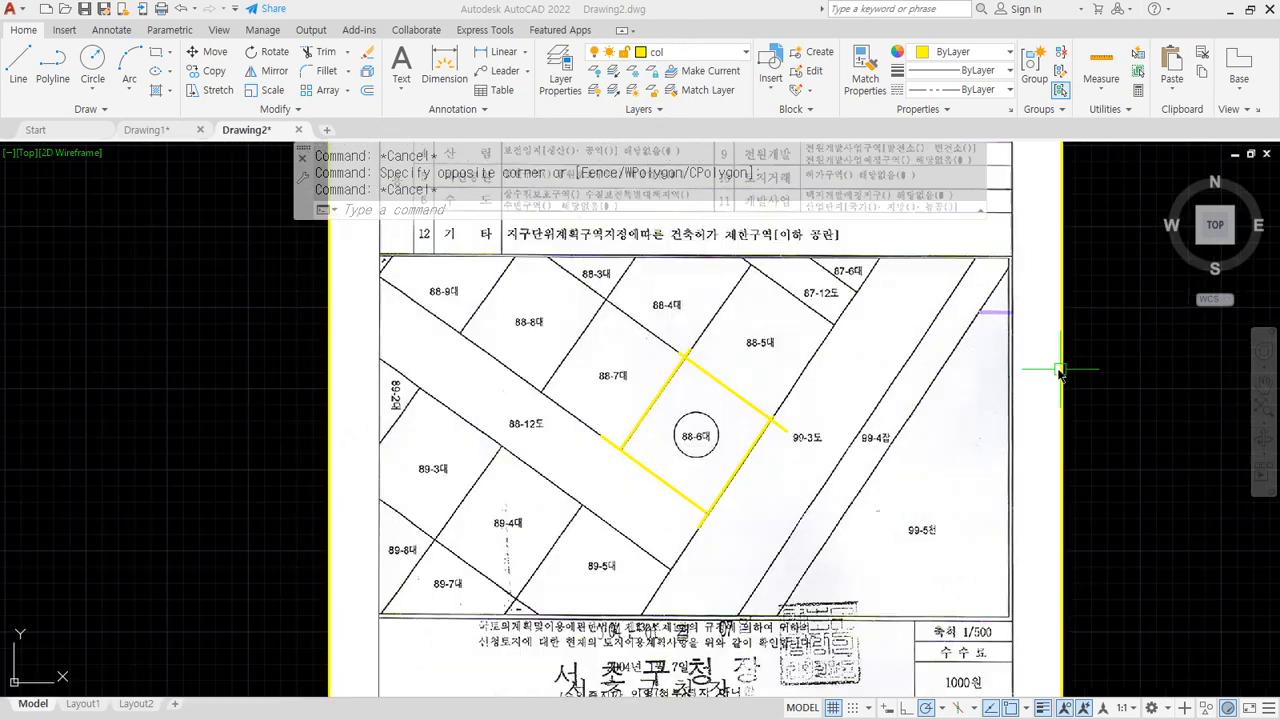
{"action": "middle_click_drag", "start_coordinate": [932, 345], "coordinate": [808, 372]}
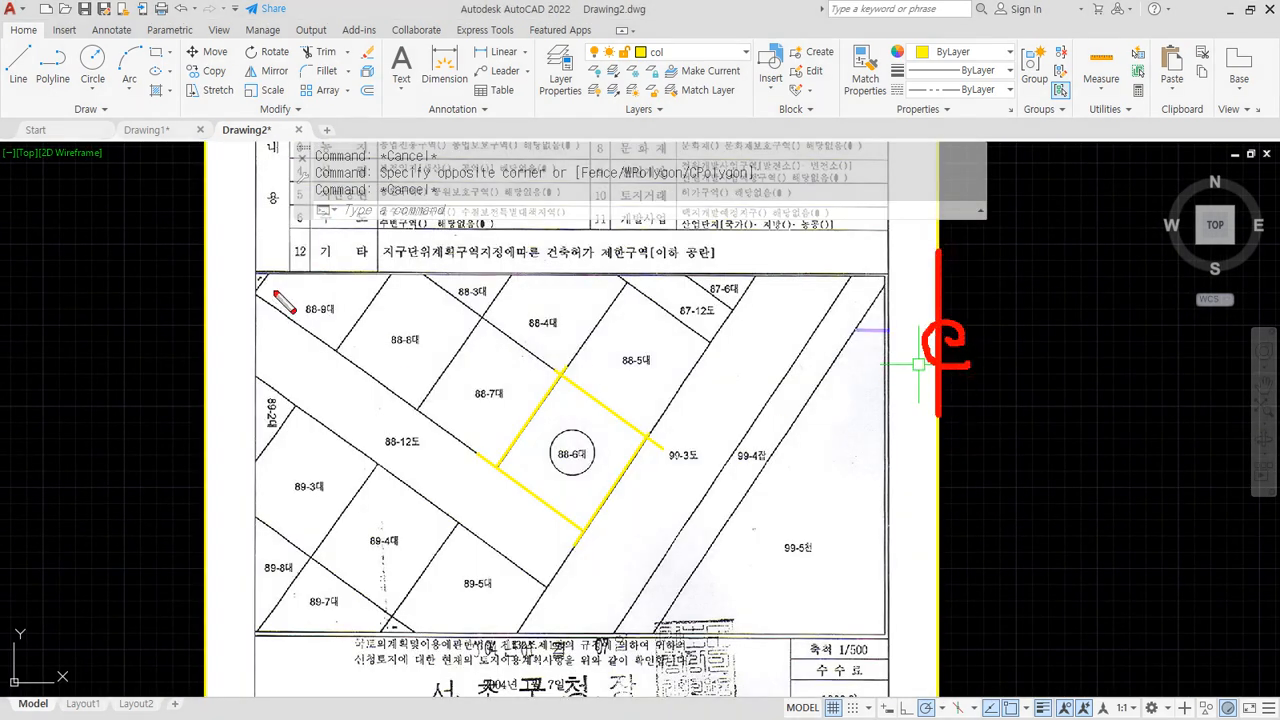
{"action": "left_click_drag", "start_coordinate": [203, 250], "coordinate": [207, 450]}
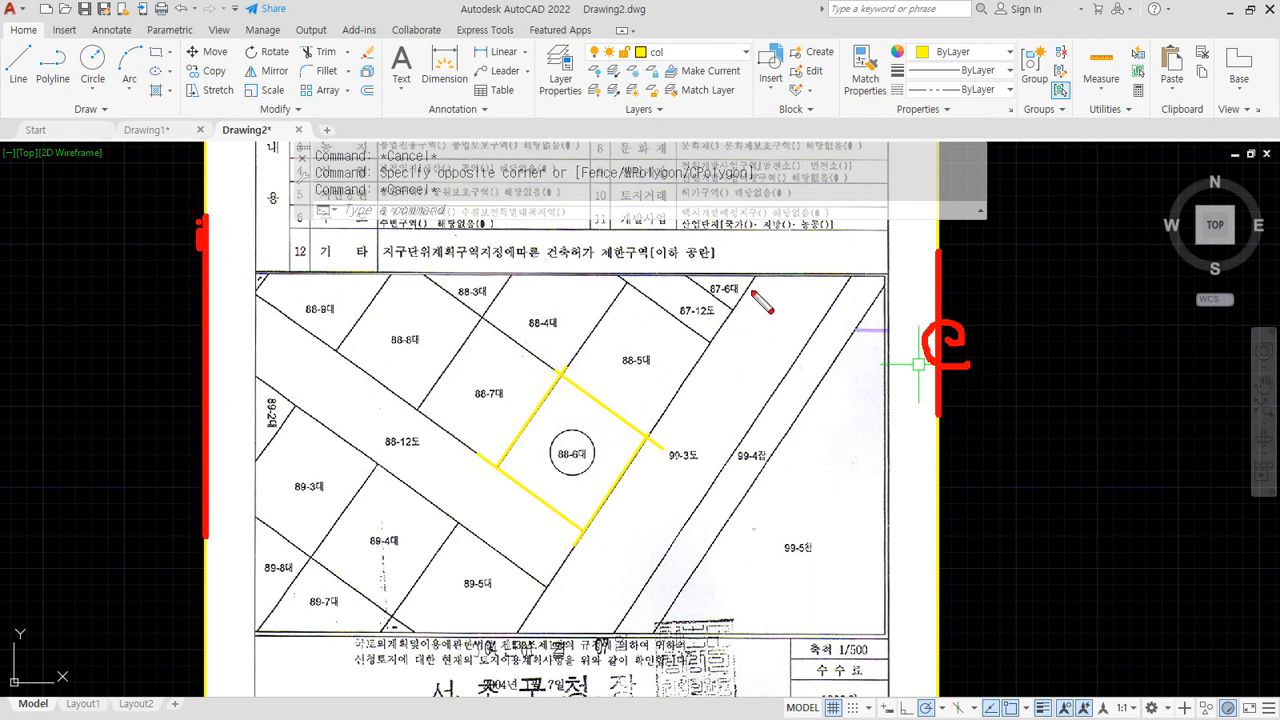
{"action": "left_click_drag", "start_coordinate": [768, 310], "coordinate": [834, 373]}
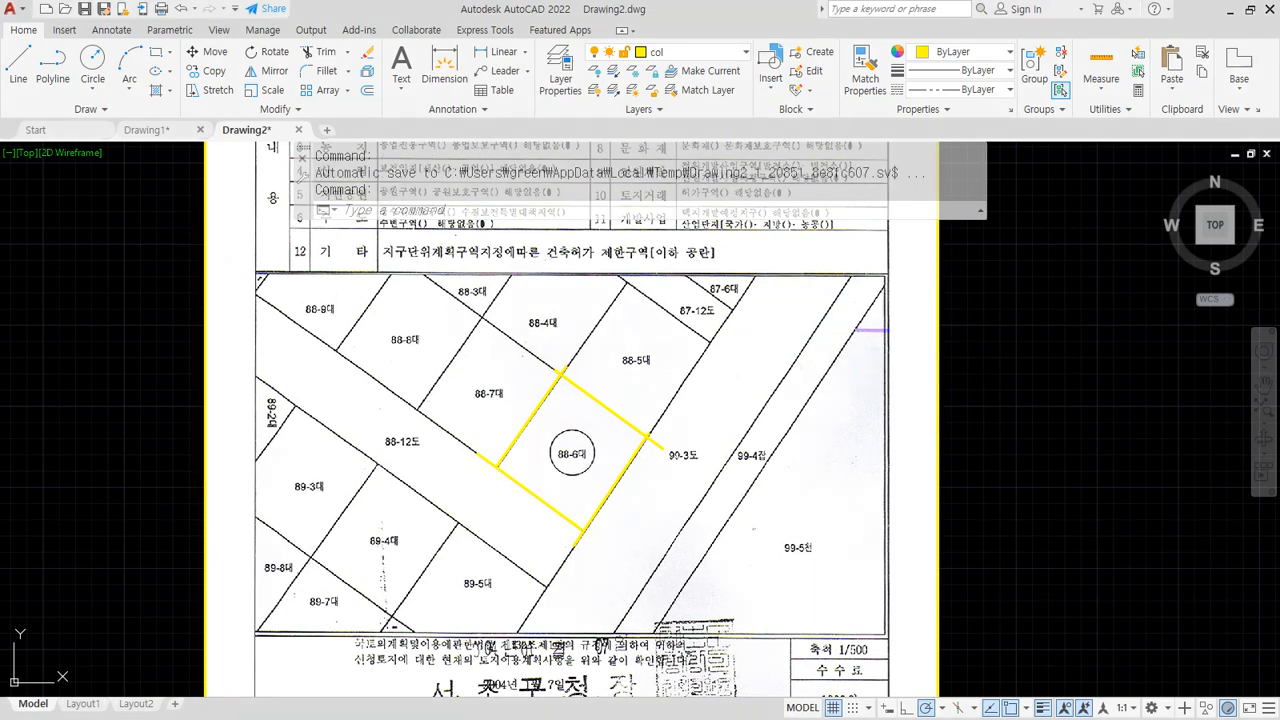
{"action": "left_click", "coordinate": [1027, 262]}
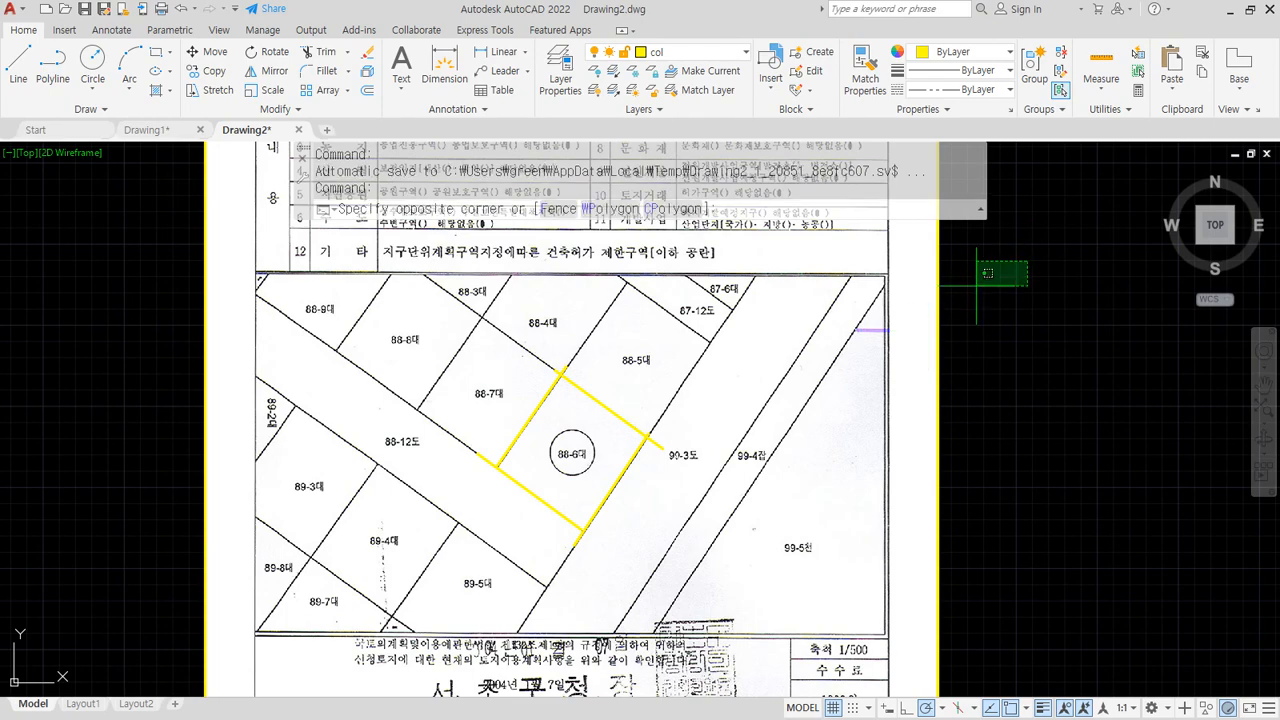
{"action": "left_click", "coordinate": [832, 352]}
{"action": "scroll", "coordinate": [829, 358], "scroll_direction": "down", "scroll_amount": 4}
{"action": "middle_click_drag", "start_coordinate": [829, 358], "coordinate": [663, 470]}
{"action": "left_click_drag", "start_coordinate": [328, 142], "coordinate": [141, 36]}
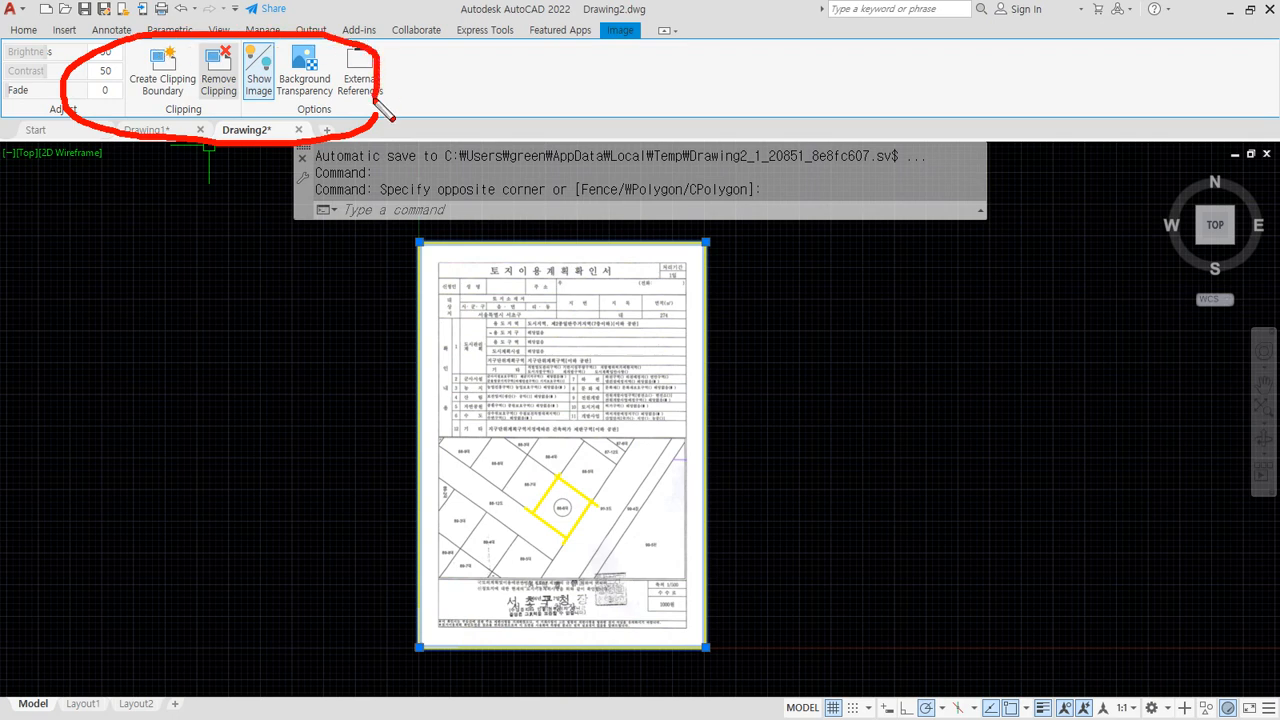
{"action": "key", "text": "Escape"}
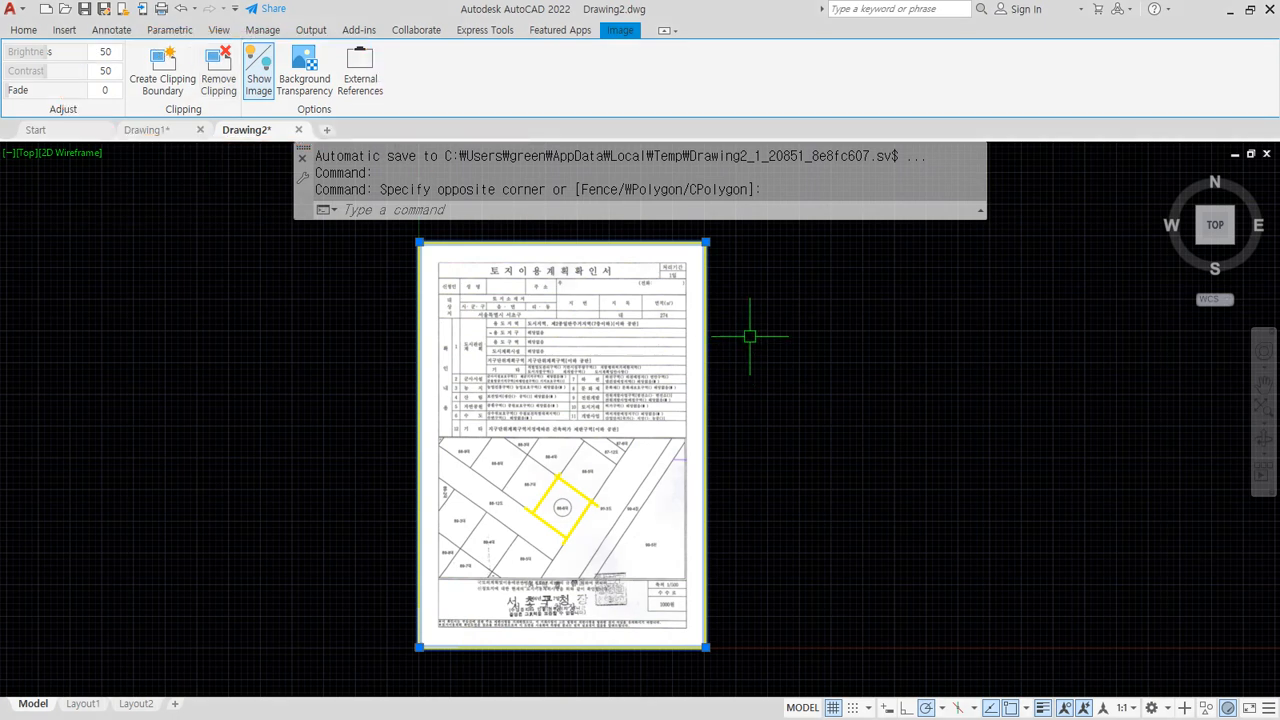
{"action": "key", "text": "Delete"}
Fillet the north and east corners of the traced lot outline with radius 0 to join the crossing lines
{"action": "scroll", "coordinate": [555, 540], "scroll_direction": "up", "scroll_amount": 5}
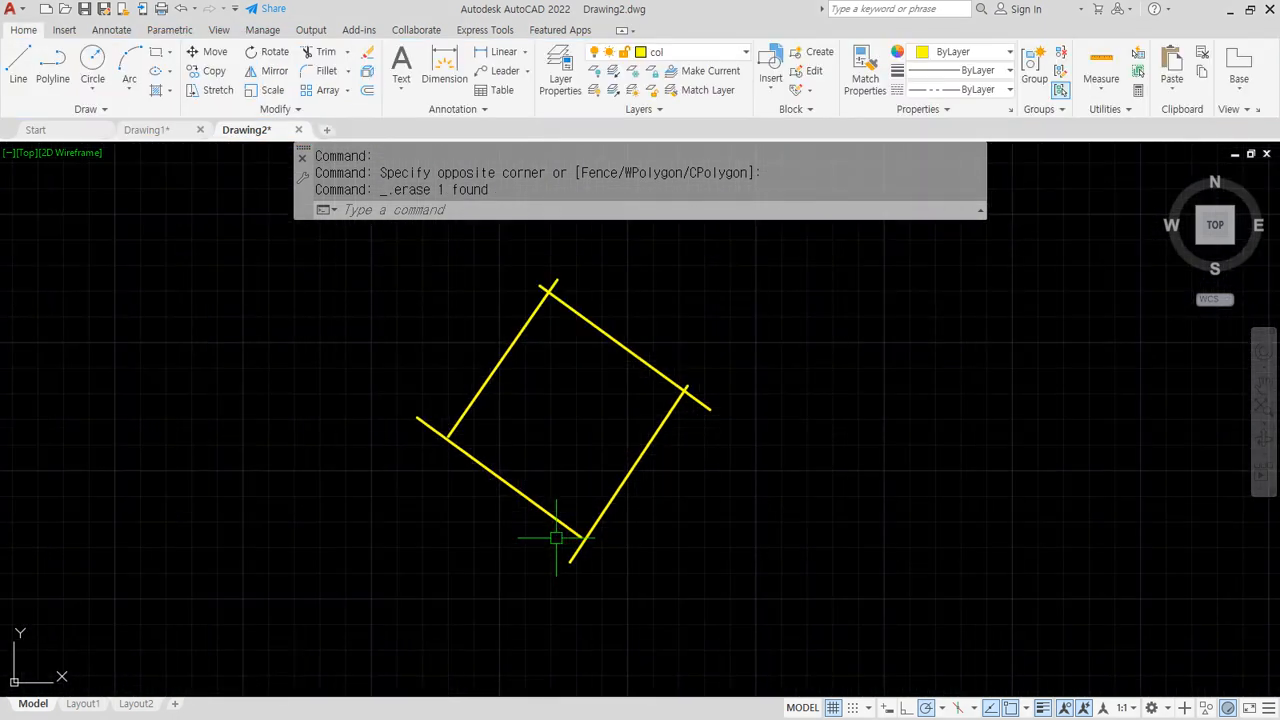
{"action": "scroll", "coordinate": [595, 365], "scroll_direction": "up", "scroll_amount": 2}
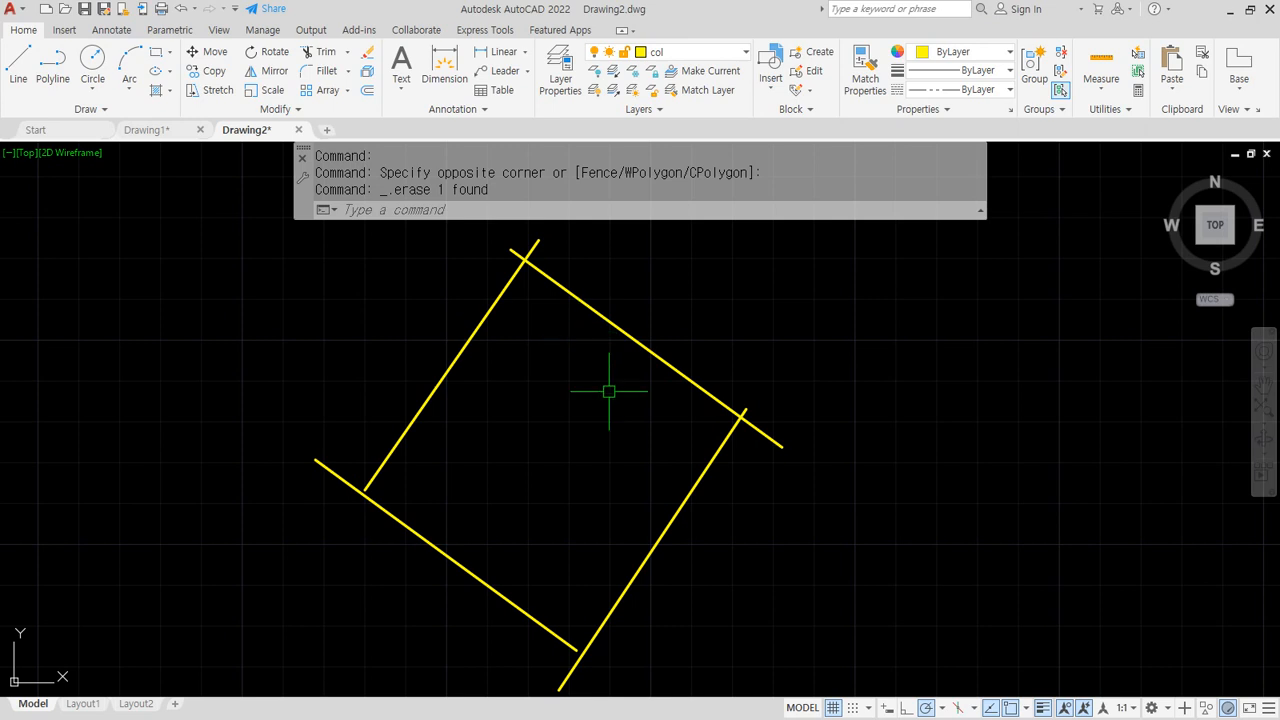
{"action": "type", "text": "f"}
{"action": "key", "text": "space"}
{"action": "left_click", "coordinate": [508, 281]}
{"action": "left_click", "coordinate": [561, 285]}
{"action": "key", "text": "space"}
{"action": "left_click", "coordinate": [693, 380]}
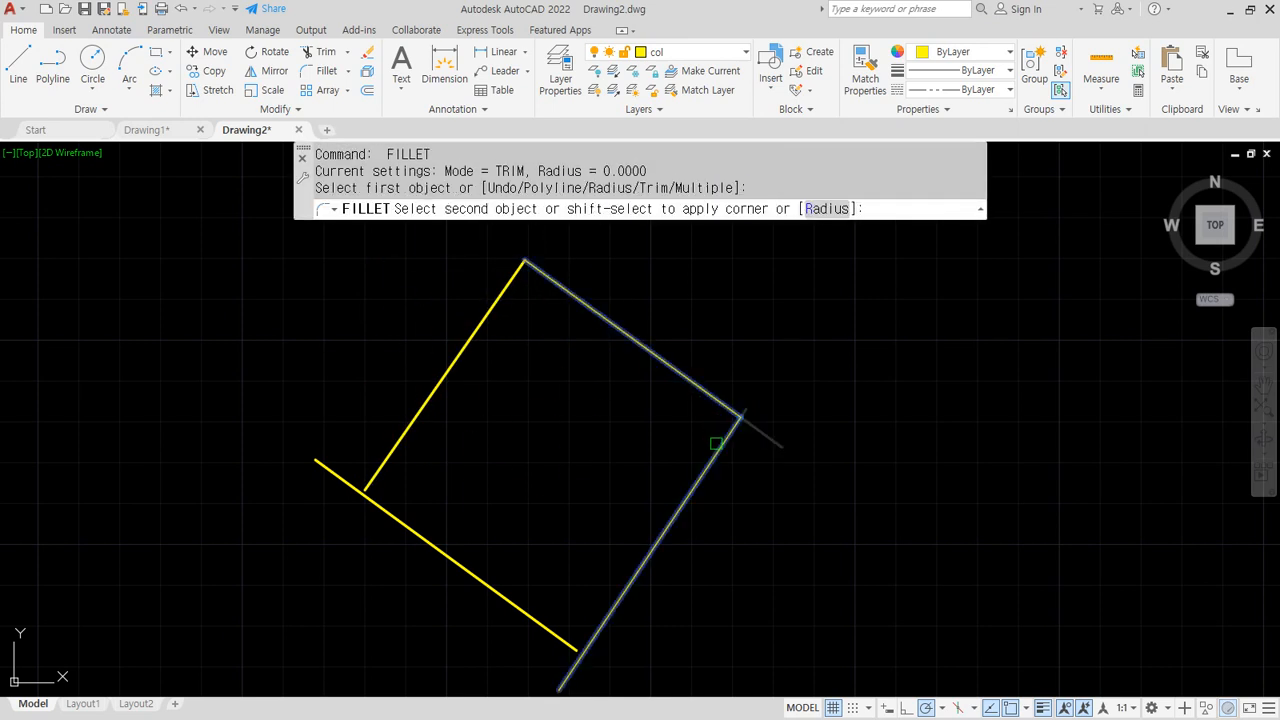
{"action": "left_click", "coordinate": [713, 443]}
Fillet the south and west corners with radius 0 to close the lot outline
{"action": "key", "text": "space"}
{"action": "left_click", "coordinate": [663, 524]}
{"action": "left_click", "coordinate": [508, 602]}
{"action": "key", "text": "space"}
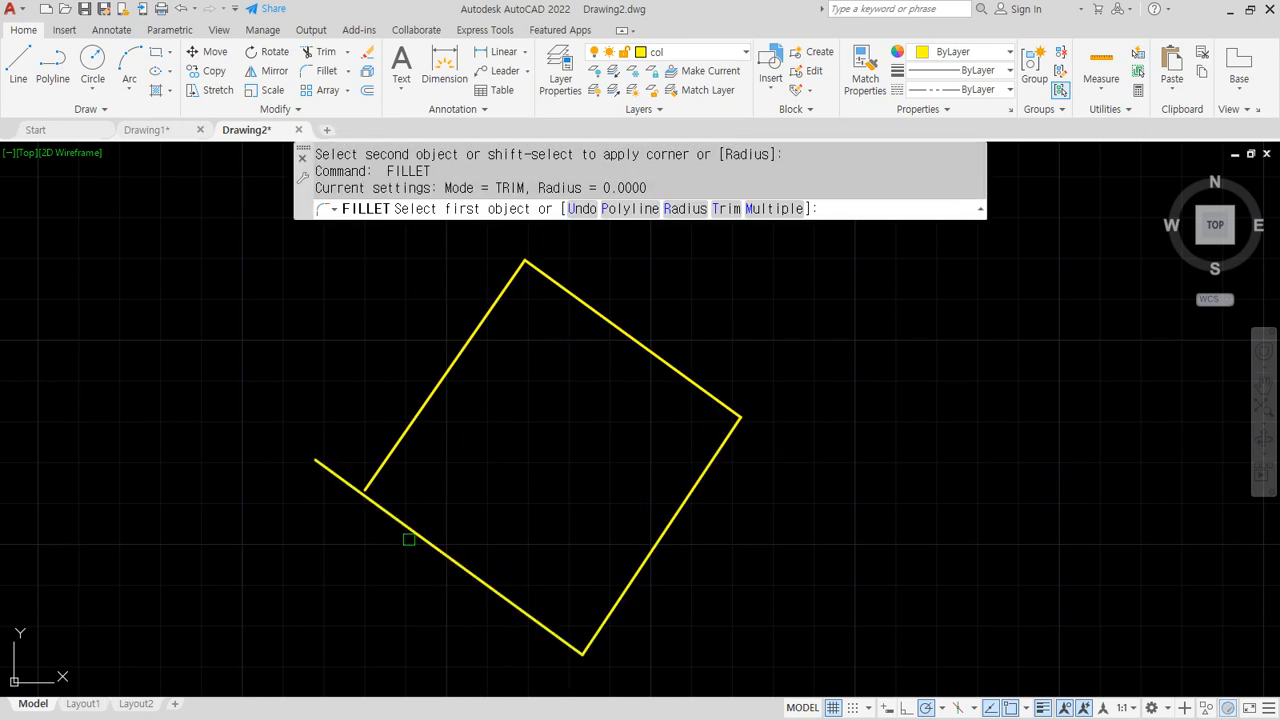
{"action": "left_click", "coordinate": [406, 528]}
{"action": "left_click", "coordinate": [379, 472]}
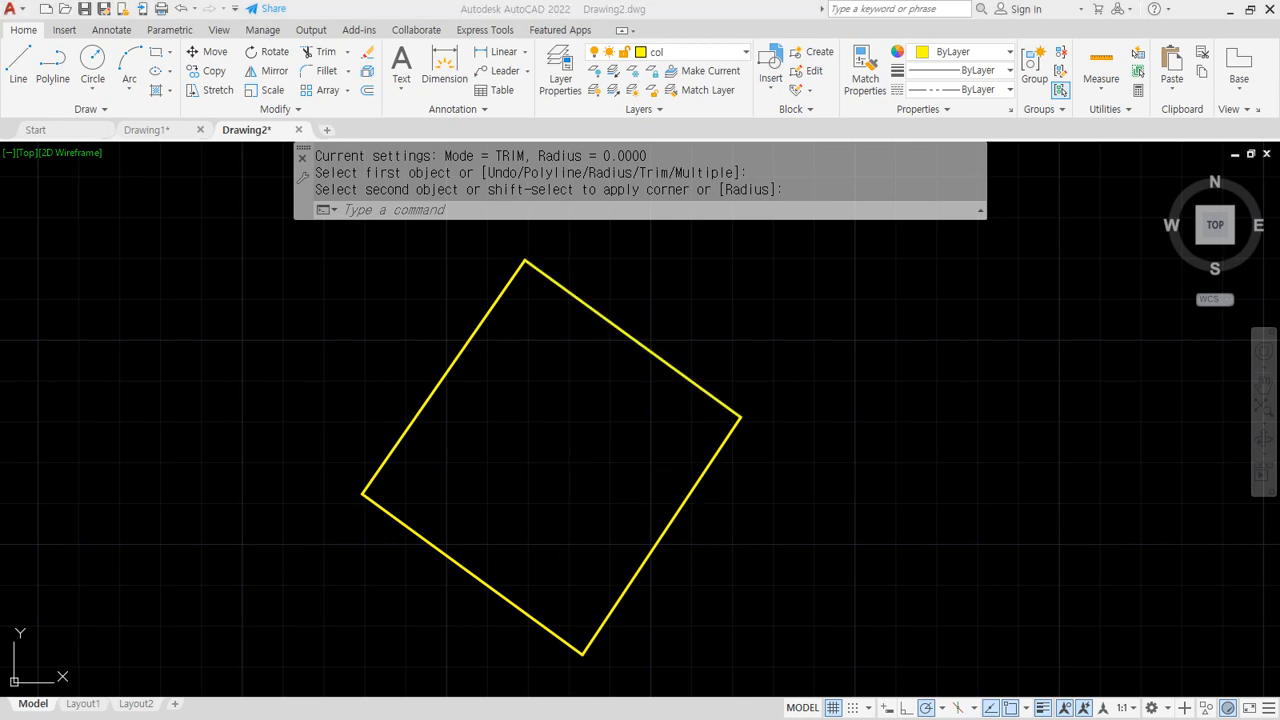
Switch to the Naver cafe page in the browser, leave the open article and open the 여러가지 자료들 board
{"action": "mouse_move", "coordinate": [0, 160]}
{"action": "left_mouse_down"}
{"action": "mouse_move", "coordinate": [341, 190]}
{"action": "mouse_move", "coordinate": [490, 166]}
{"action": "left_mouse_up"}
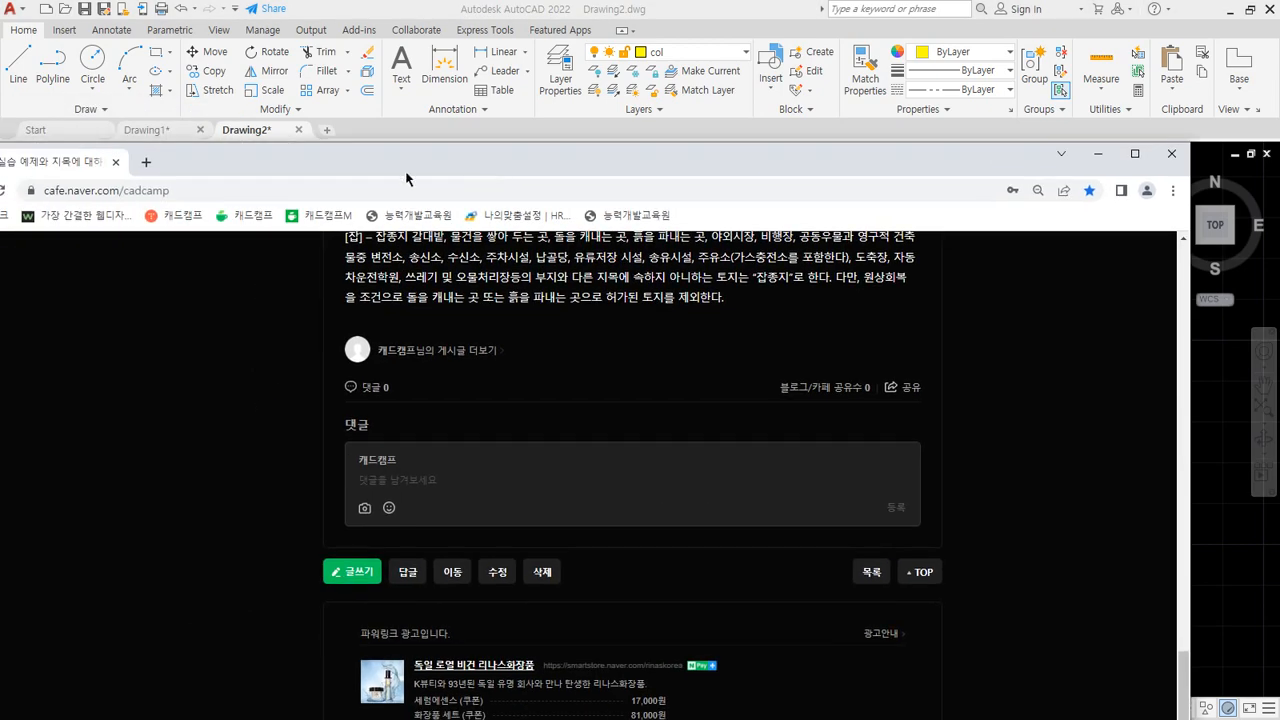
{"action": "left_click_drag", "start_coordinate": [258, 171], "coordinate": [347, 160]}
{"action": "left_click", "coordinate": [37, 179]}
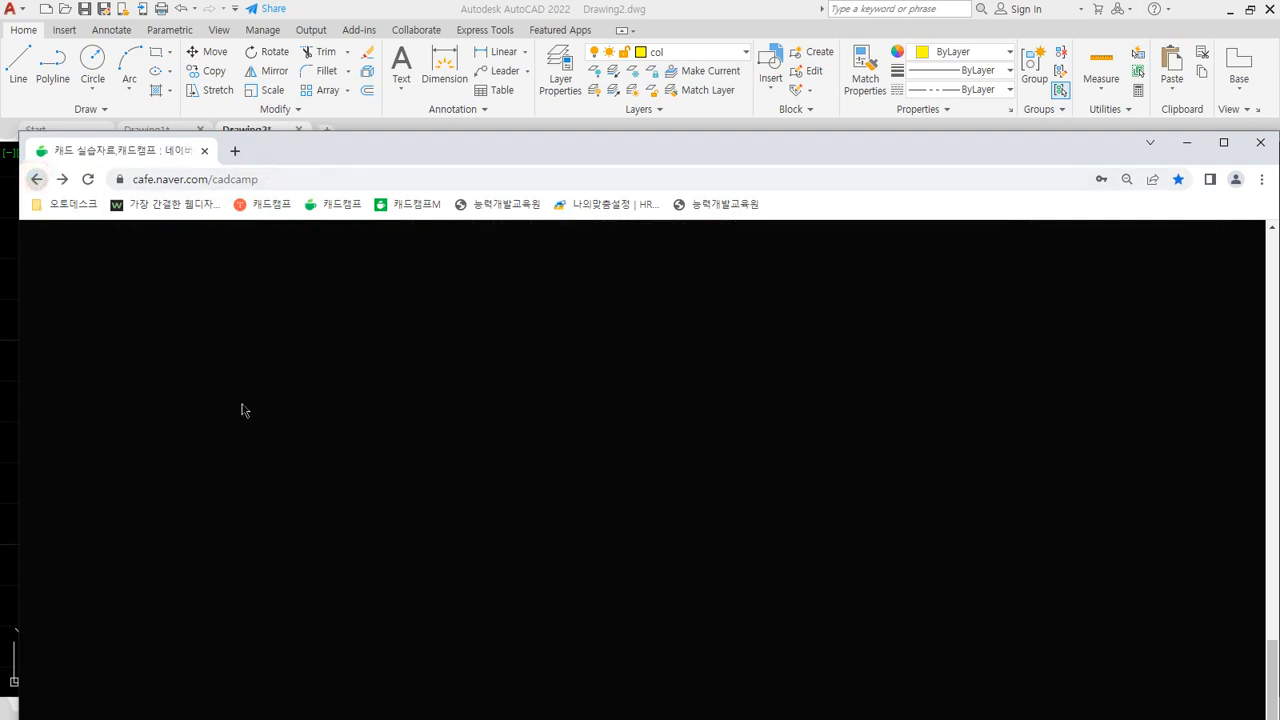
{"action": "scroll", "coordinate": [460, 457], "scroll_direction": "down", "scroll_amount": 3}
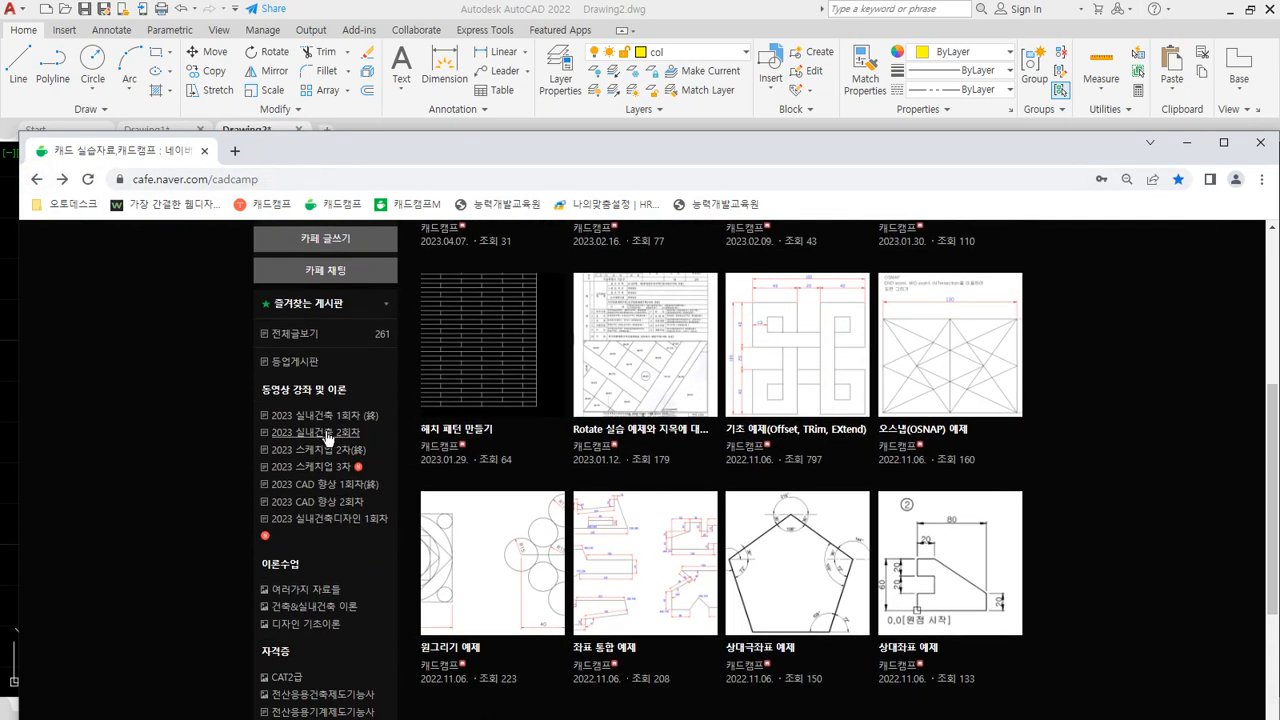
{"action": "scroll", "coordinate": [343, 533], "scroll_direction": "down", "scroll_amount": 1}
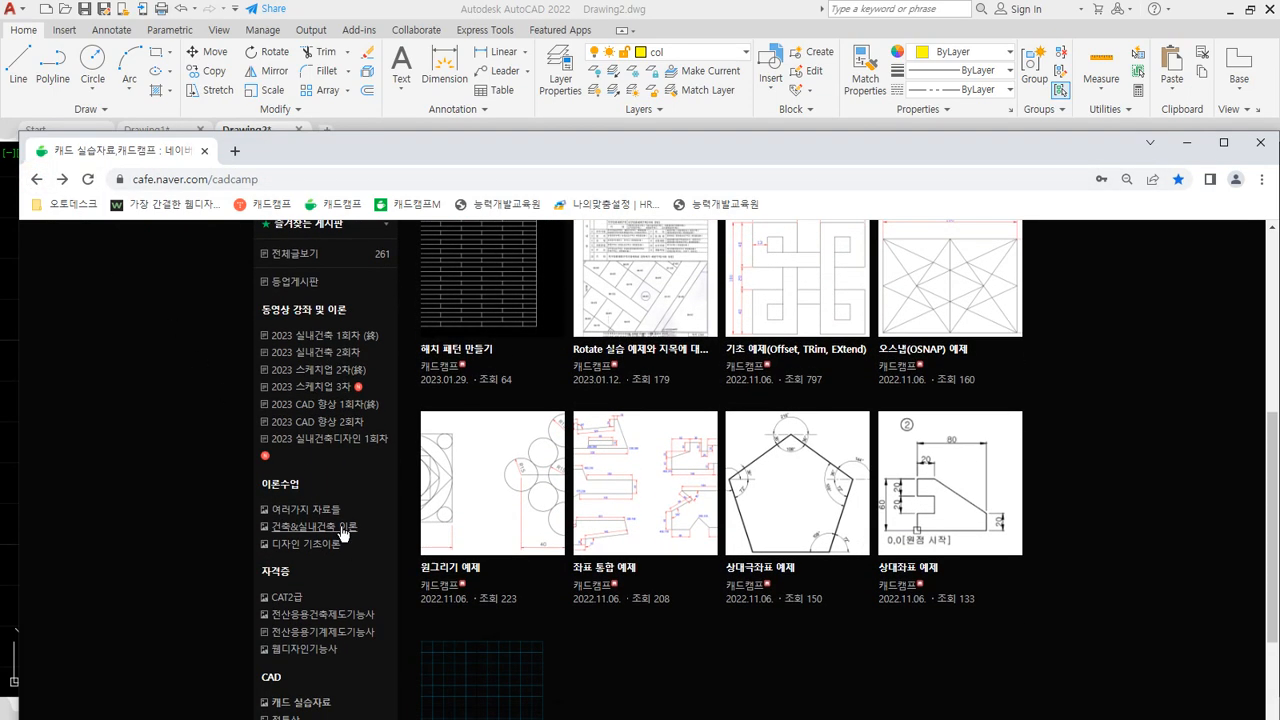
{"action": "left_click", "coordinate": [308, 510]}
Open the 다양한 방위 그리기 post and examine the north-symbol construction examples, especially the finished symbols
{"action": "scroll", "coordinate": [700, 515], "scroll_direction": "down", "scroll_amount": 10}
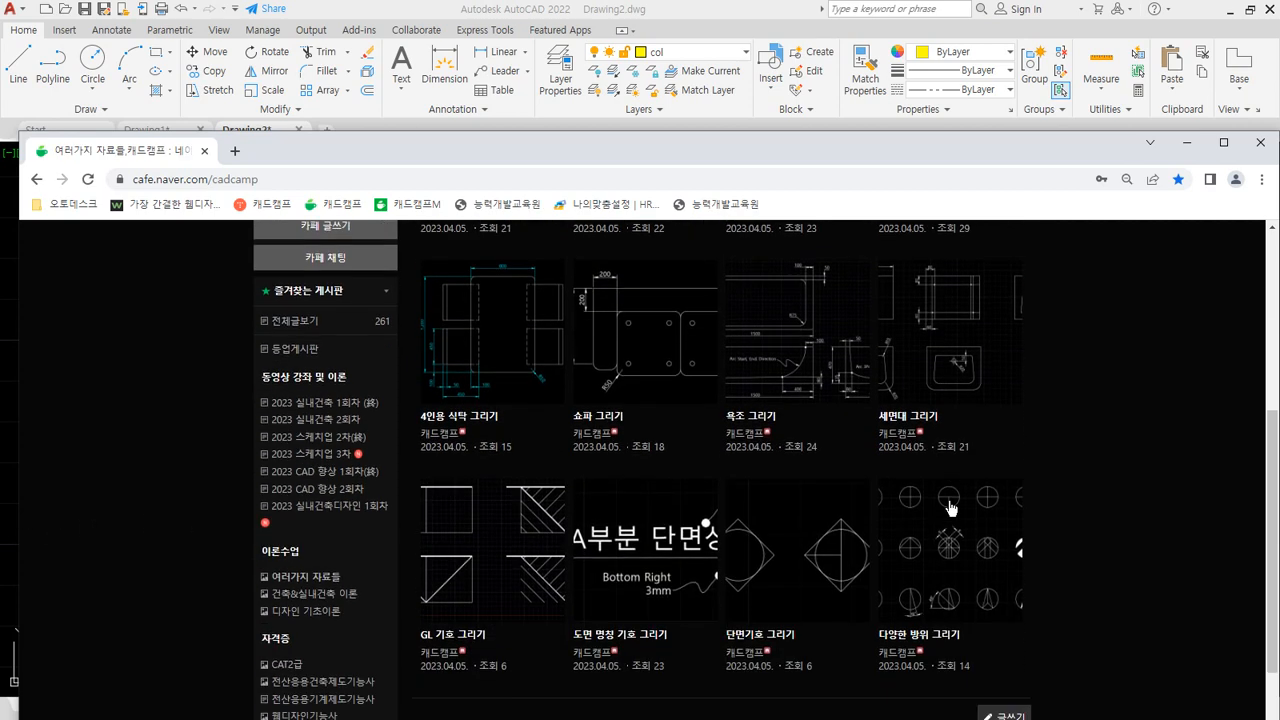
{"action": "scroll", "coordinate": [1057, 519], "scroll_direction": "down", "scroll_amount": 1}
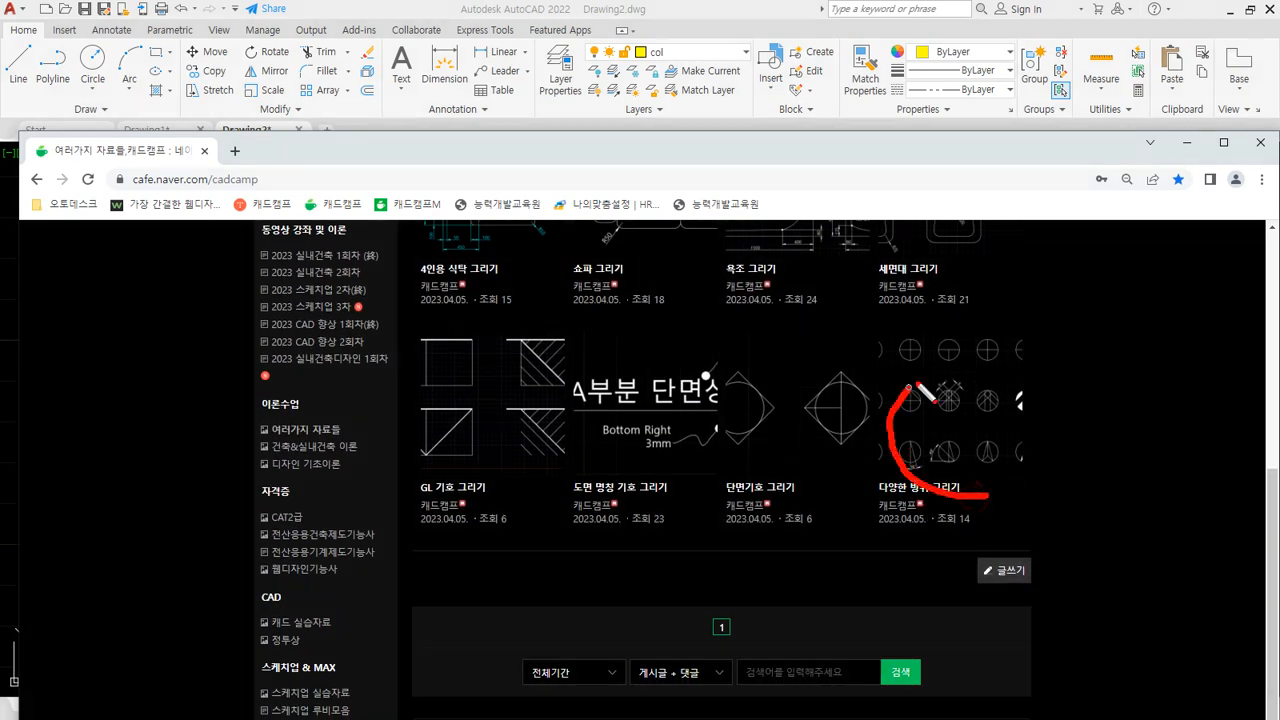
{"action": "left_click", "coordinate": [972, 418]}
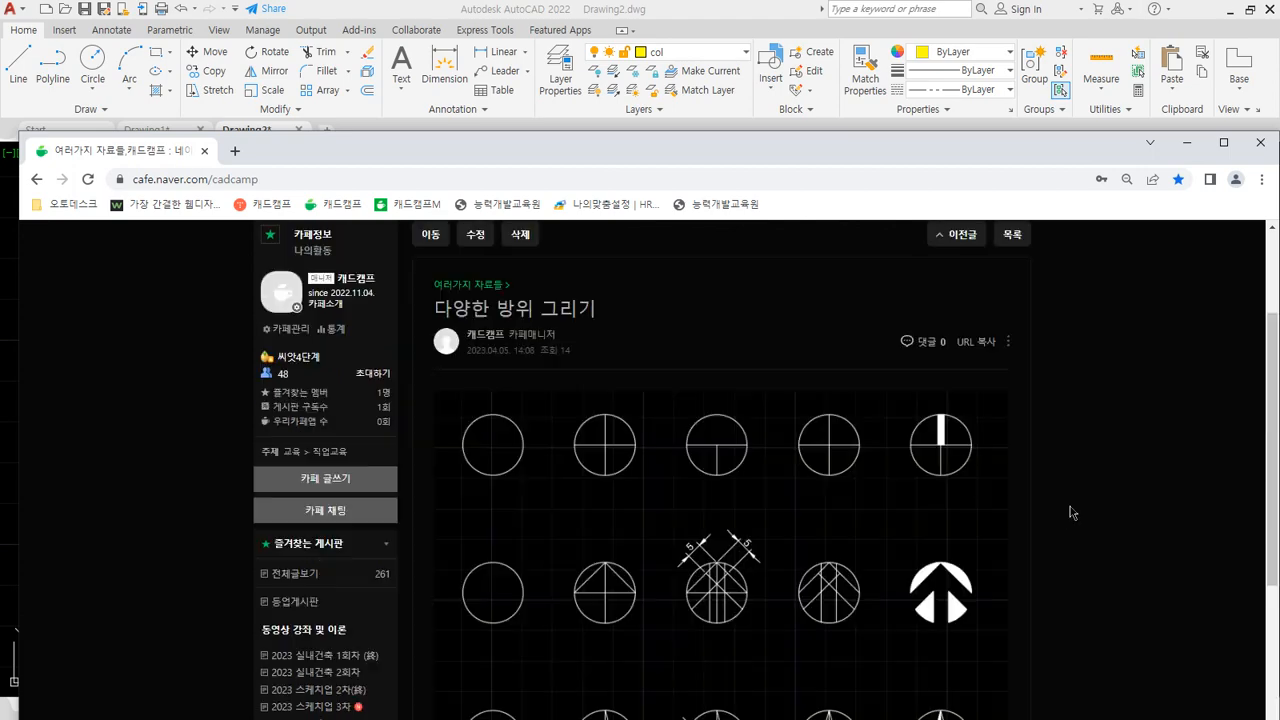
{"action": "scroll", "coordinate": [1097, 503], "scroll_direction": "down", "scroll_amount": 2}
{"action": "scroll", "coordinate": [1097, 504], "scroll_direction": "down", "scroll_amount": 1}
{"action": "scroll", "coordinate": [1003, 586], "scroll_direction": "up", "scroll_amount": 1}
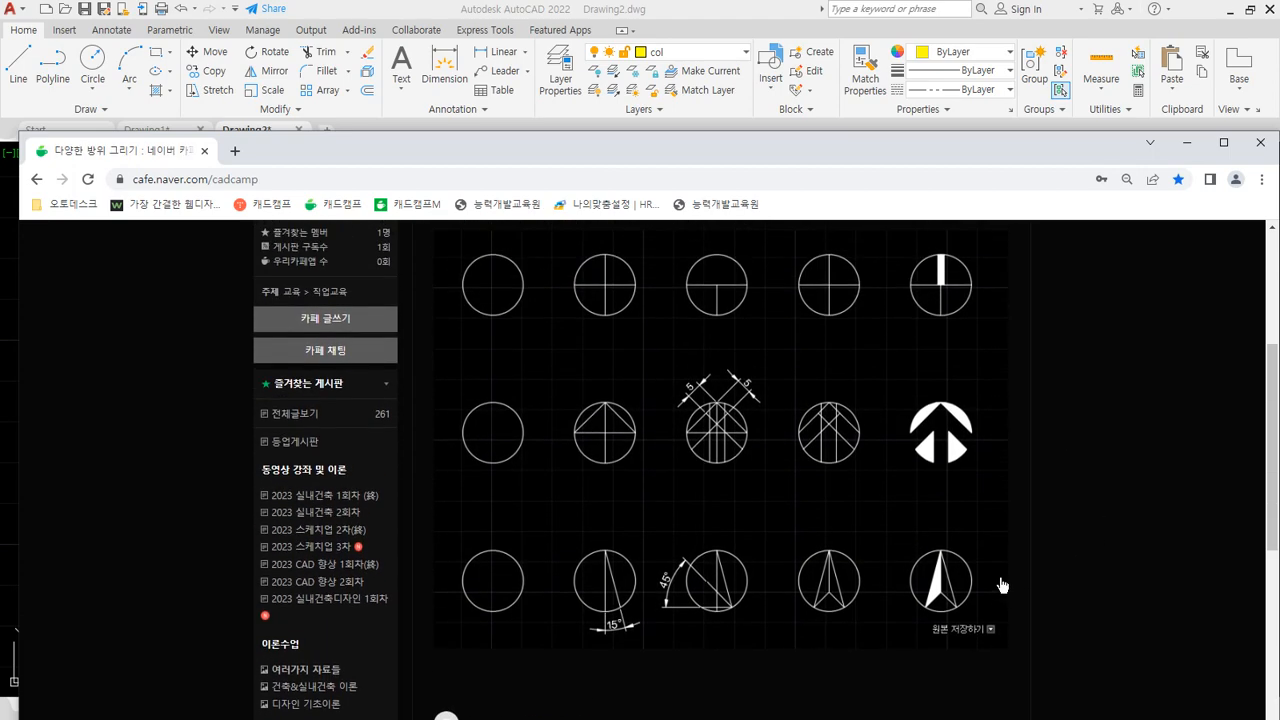
{"action": "left_click_drag", "start_coordinate": [917, 656], "coordinate": [876, 270]}
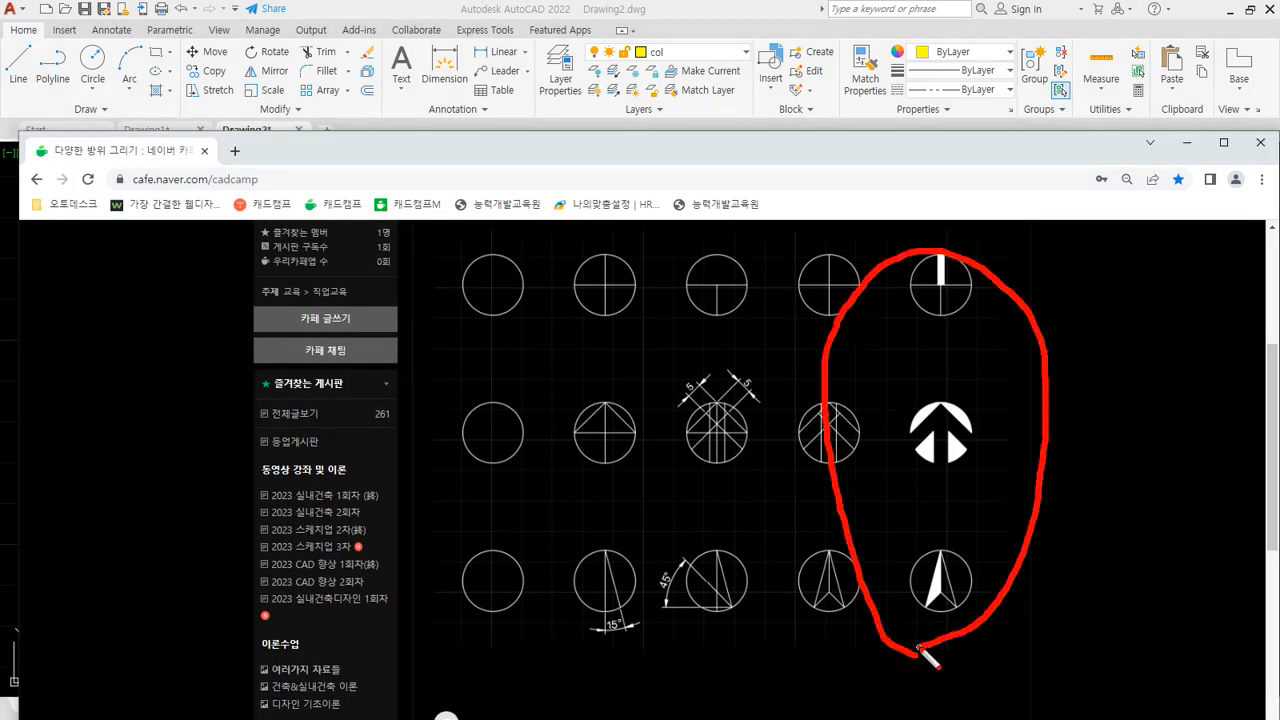
{"action": "left_click_drag", "start_coordinate": [919, 649], "coordinate": [702, 642]}
{"action": "key", "text": "Escape"}
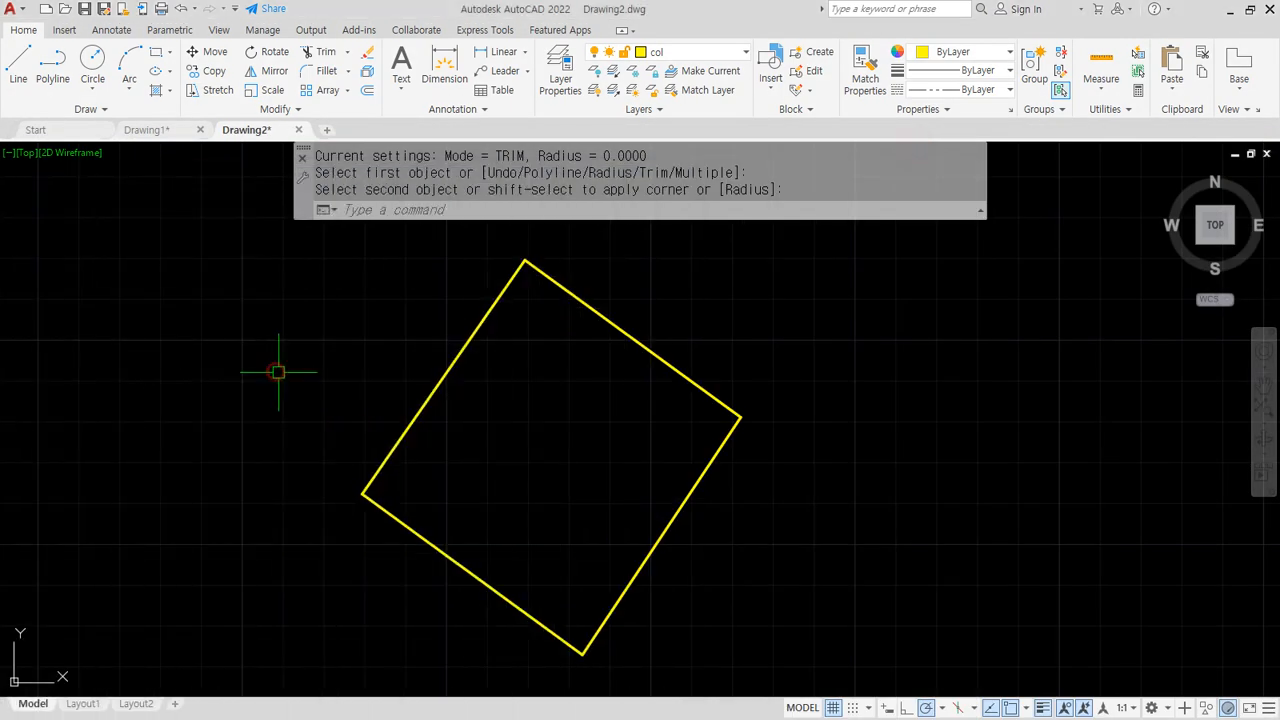
Switch back to AutoCAD and draw a circle of radius 10 in the empty area west of the lot outline
{"action": "middle_click_drag", "start_coordinate": [278, 372], "coordinate": [540, 420]}
{"action": "scroll", "coordinate": [550, 420], "scroll_direction": "up", "scroll_amount": 2}
{"action": "key", "text": "Return"}
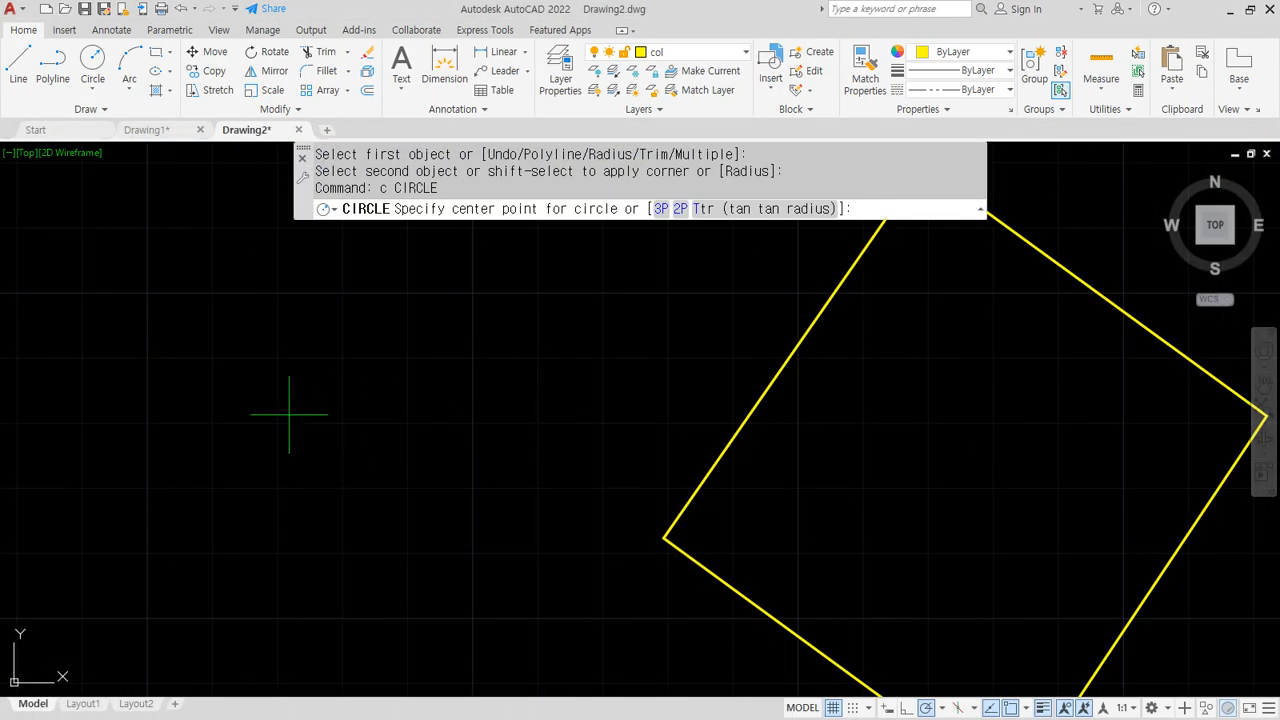
{"action": "middle_click_drag", "start_coordinate": [220, 427], "coordinate": [488, 444]}
{"action": "left_click", "coordinate": [300, 437]}
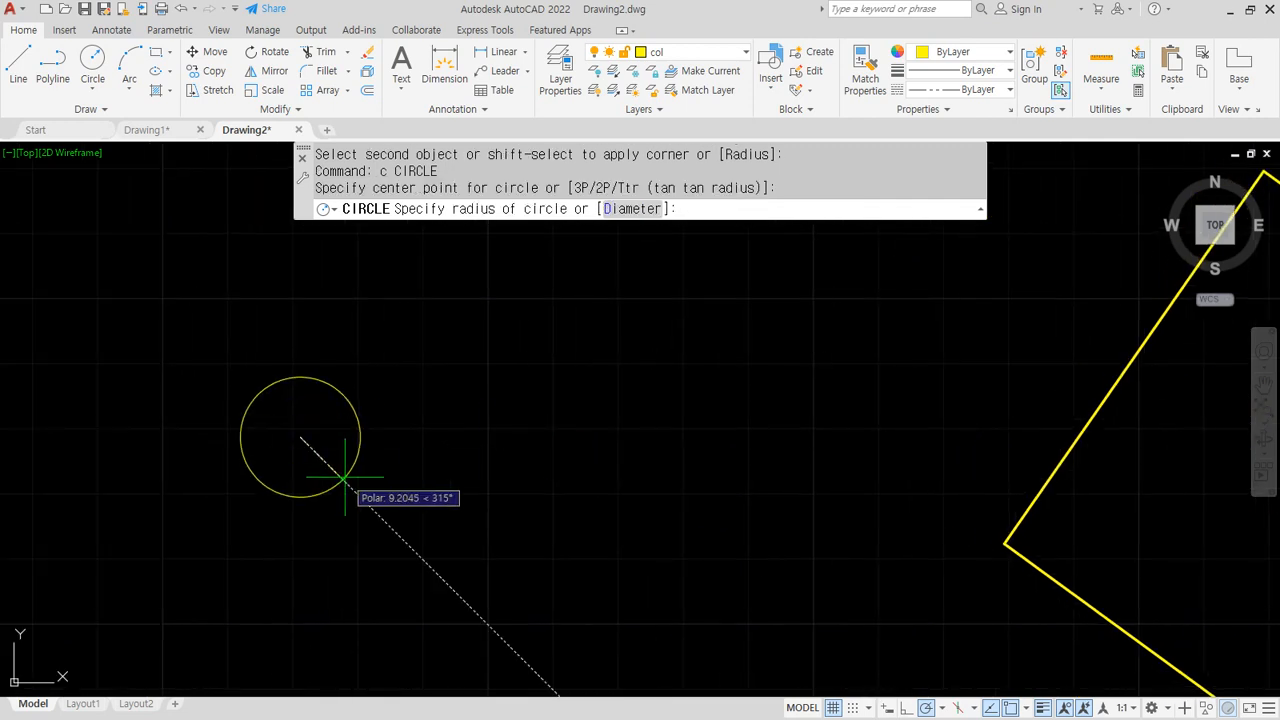
{"action": "key", "text": "Return"}
{"action": "scroll", "coordinate": [347, 476], "scroll_direction": "up", "scroll_amount": 1}
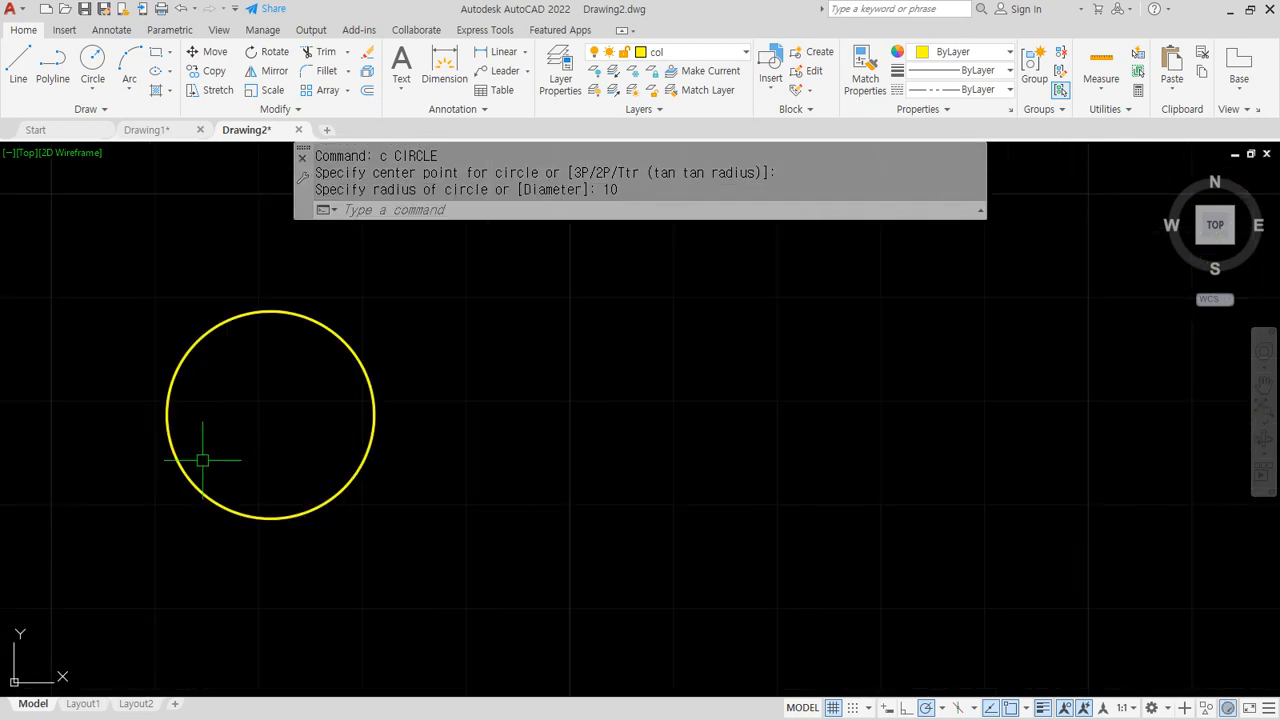
Draw a horizontal diameter line between the circle's west and east quadrants
{"action": "type", "text": "l"}
{"action": "key", "text": "Return"}
{"action": "left_click", "coordinate": [166, 414]}
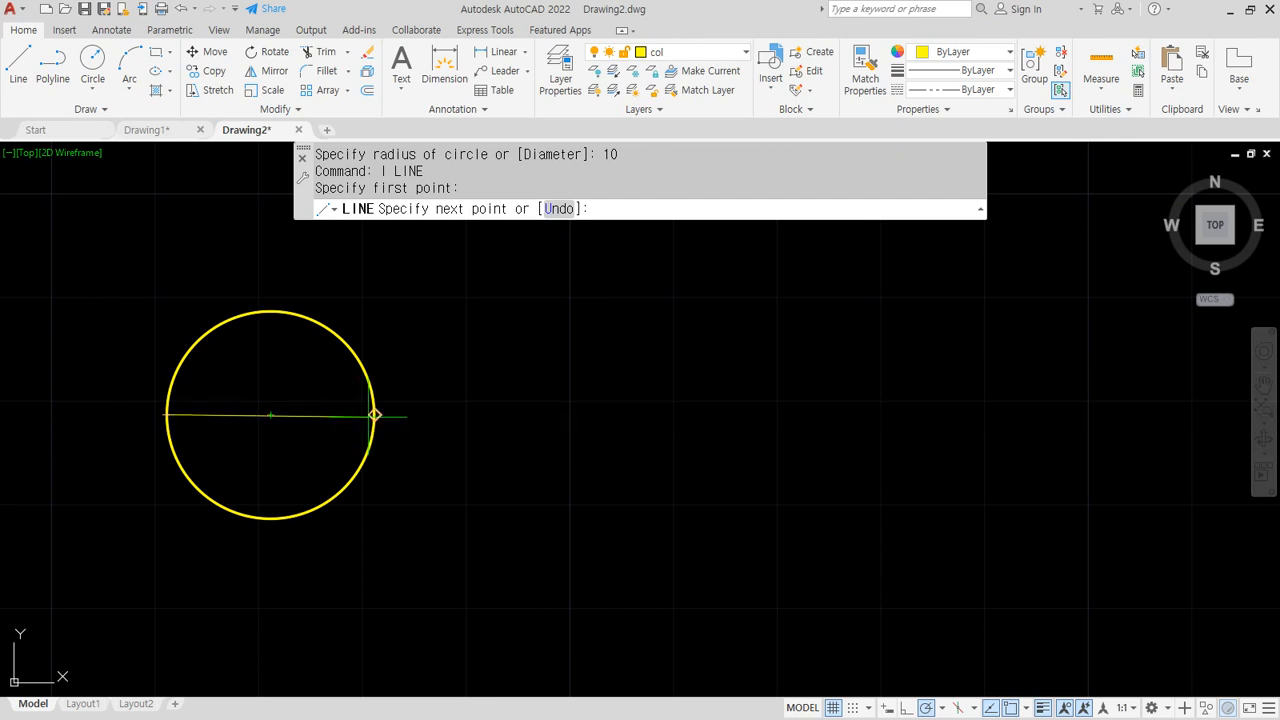
{"action": "left_click", "coordinate": [373, 414]}
{"action": "key", "text": "Return"}
Draw the vertical diameter as two segments, from the circle's north quadrant through the centre to the south quadrant
{"action": "key", "text": "Return"}
{"action": "left_click", "coordinate": [270, 310]}
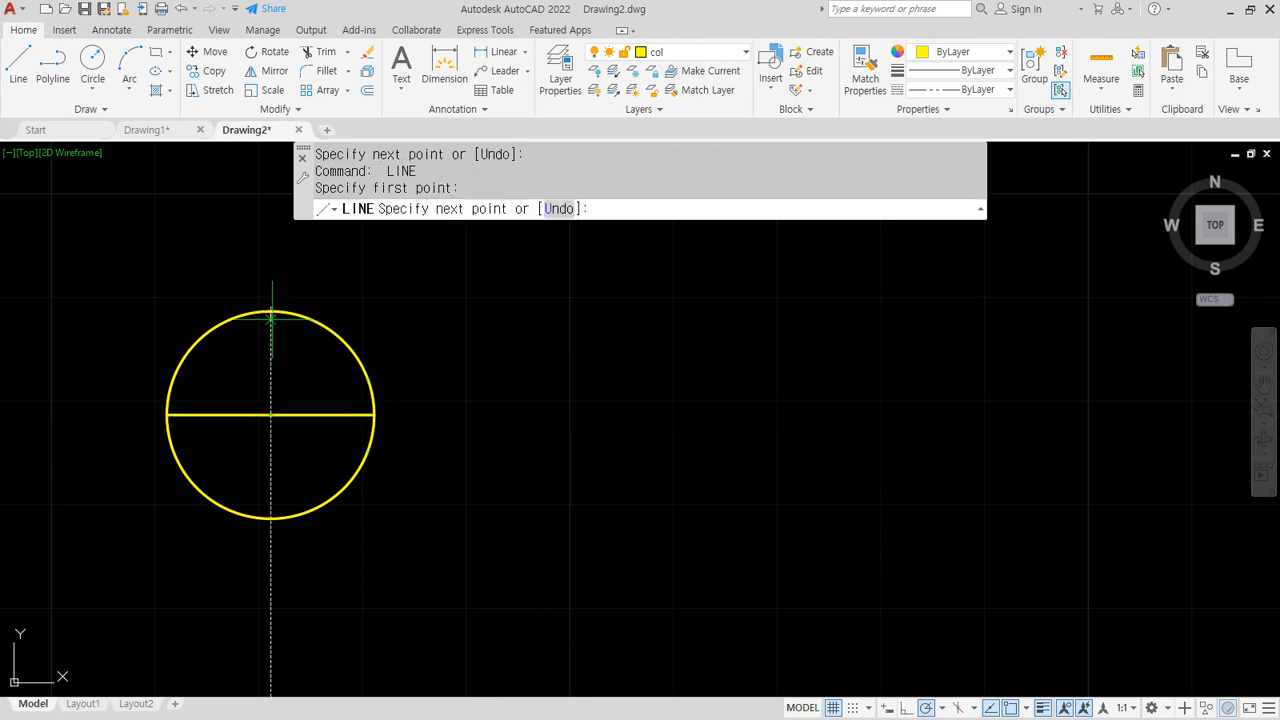
{"action": "left_click", "coordinate": [270, 414]}
{"action": "left_click", "coordinate": [270, 518]}
{"action": "key", "text": "Return"}
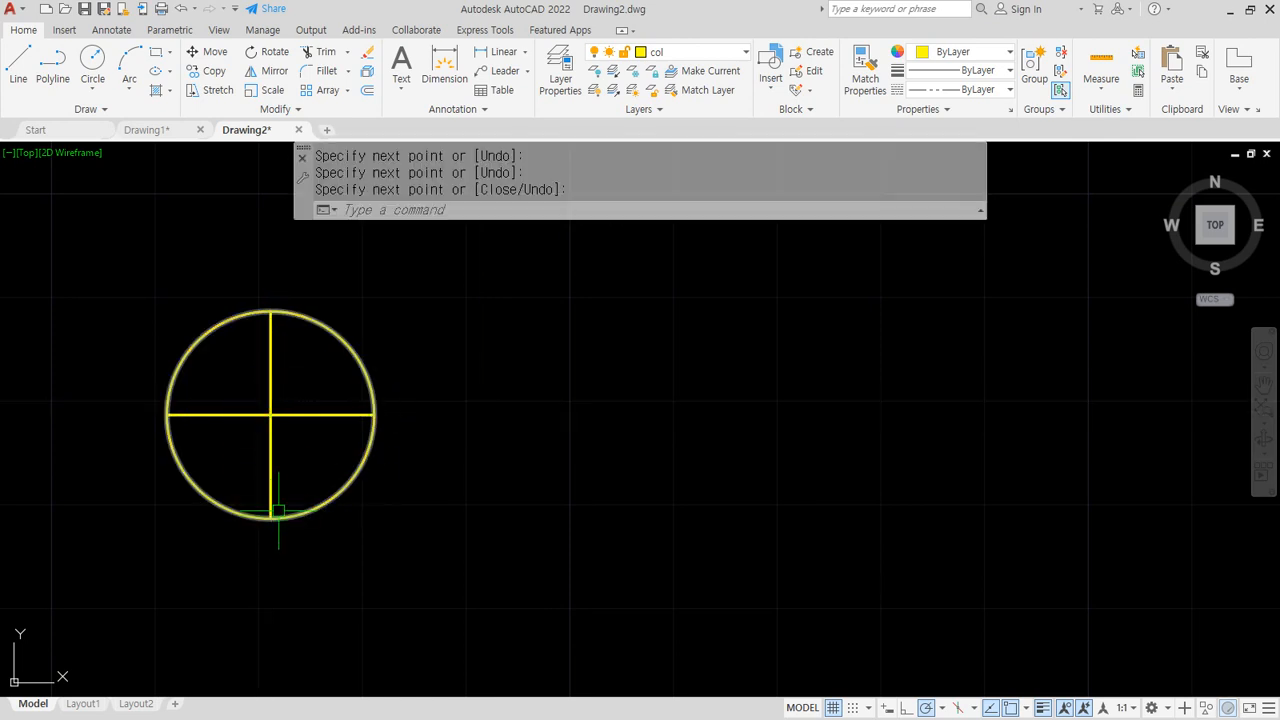
Join the upper and lower vertical segments inside the circle into a single line
{"action": "left_click", "coordinate": [271, 464]}
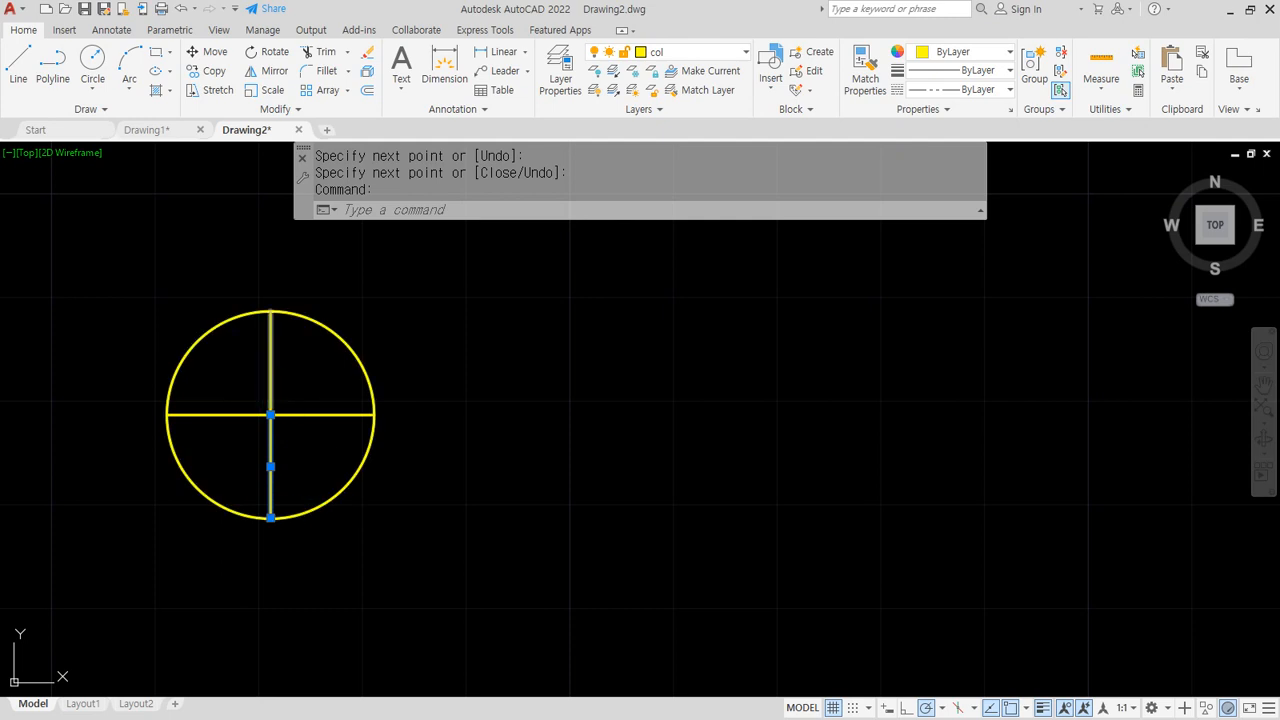
{"action": "key", "text": "Escape"}
{"action": "type", "text": "j"}
{"action": "key", "text": "Return"}
{"action": "left_click", "coordinate": [270, 366]}
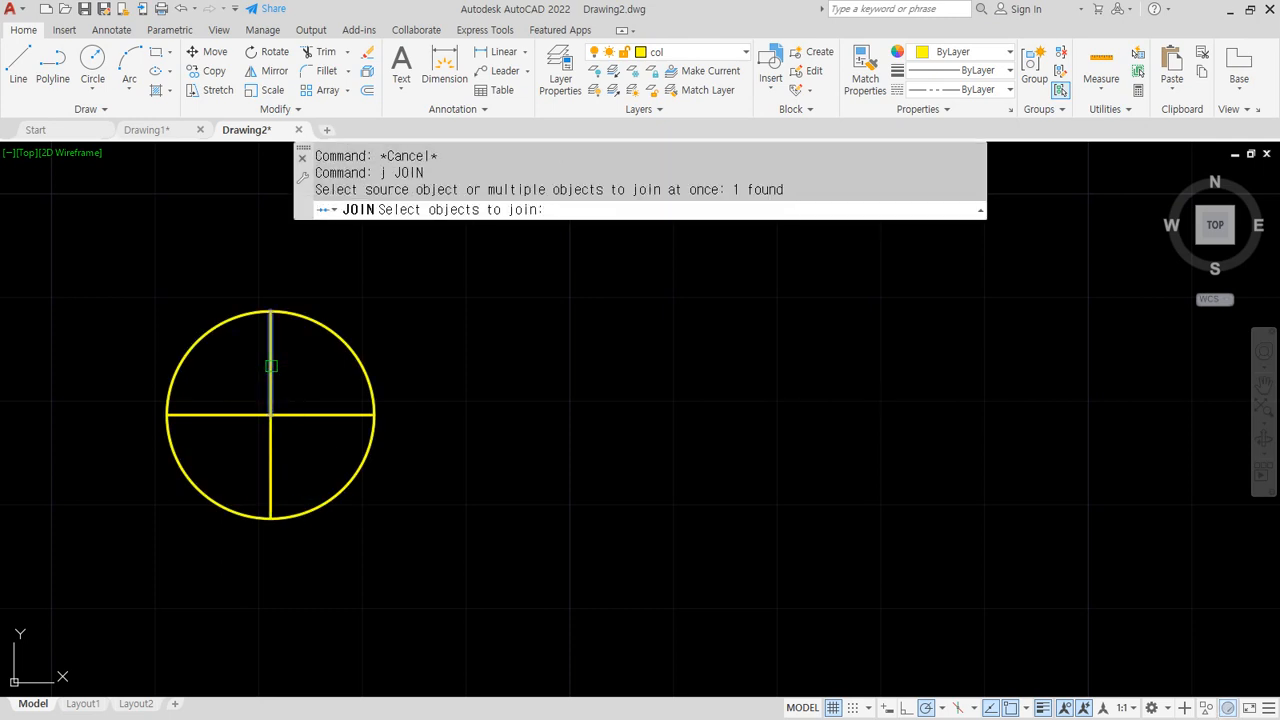
{"action": "left_click", "coordinate": [273, 445]}
{"action": "key", "text": "Return"}
Trim off the vertical line's lower half and redraw it from the circle's centre to the south quadrant
{"action": "type", "text": "tr"}
{"action": "key", "text": "Return"}
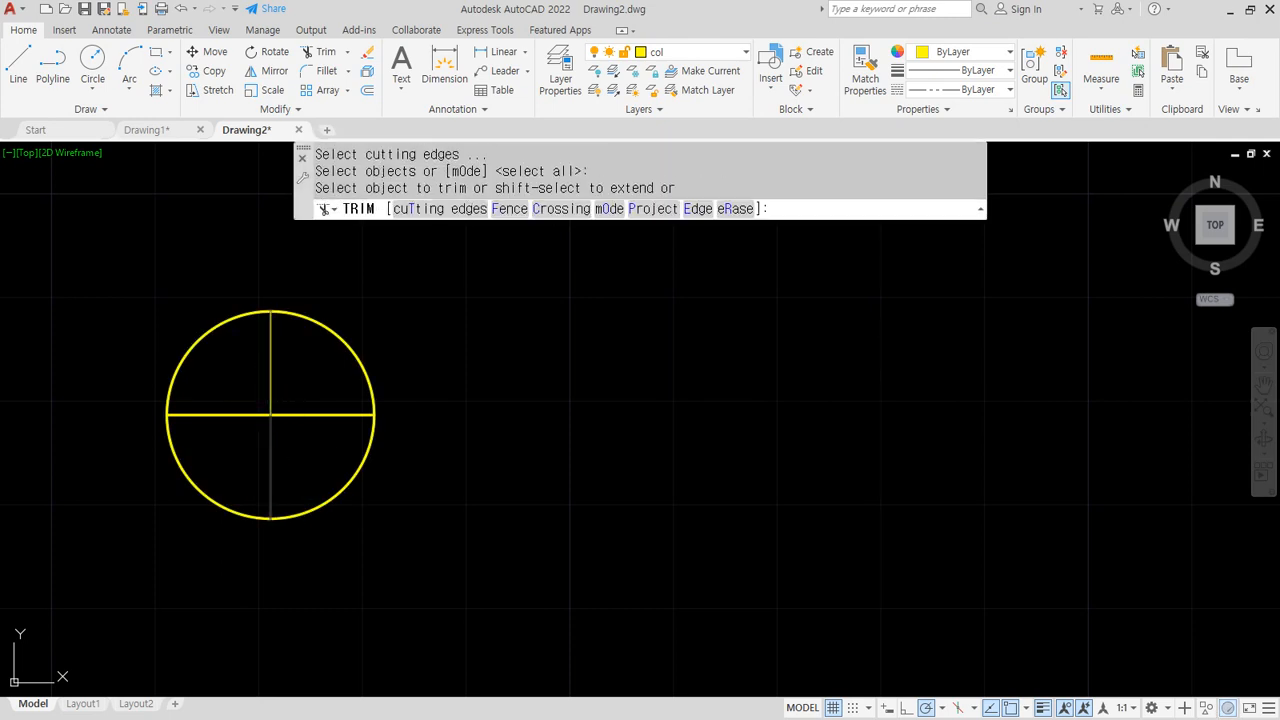
{"action": "key", "text": "Escape"}
{"action": "type", "text": "l"}
{"action": "key", "text": "Return"}
{"action": "left_click", "coordinate": [271, 414]}
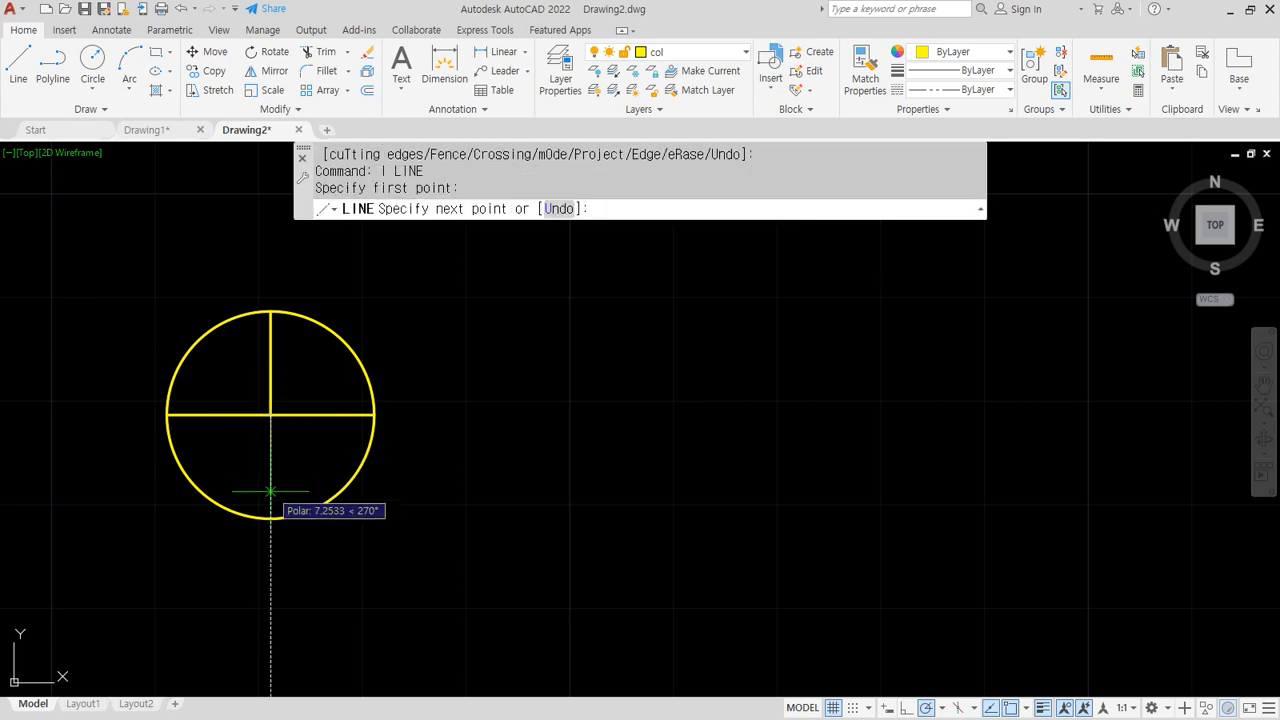
{"action": "left_click", "coordinate": [271, 518]}
{"action": "key", "text": "Return"}
Display the upper vertical segment's properties, join it with the lower segment into one line, and select the joined line
{"action": "left_click", "coordinate": [270, 370]}
{"action": "middle_click_drag", "start_coordinate": [181, 382], "coordinate": [321, 381]}
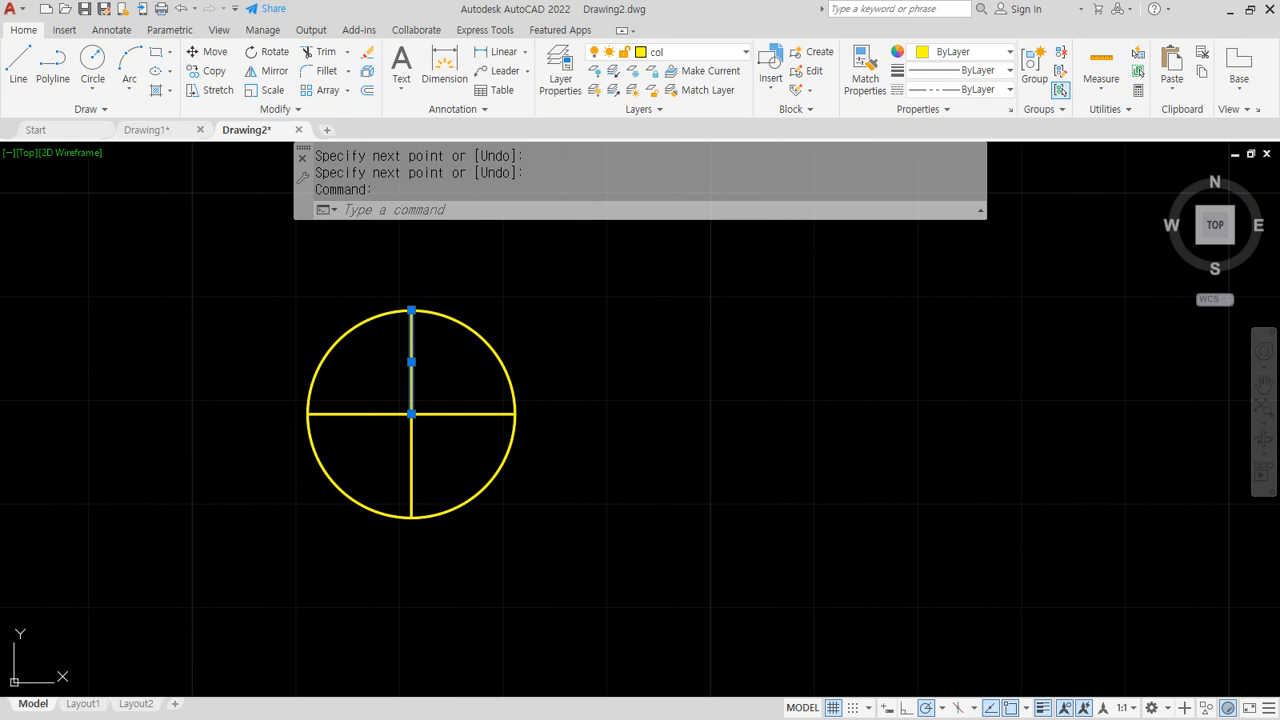
{"action": "key", "text": "ctrl+1"}
{"action": "middle_click_drag", "start_coordinate": [537, 376], "coordinate": [758, 368]}
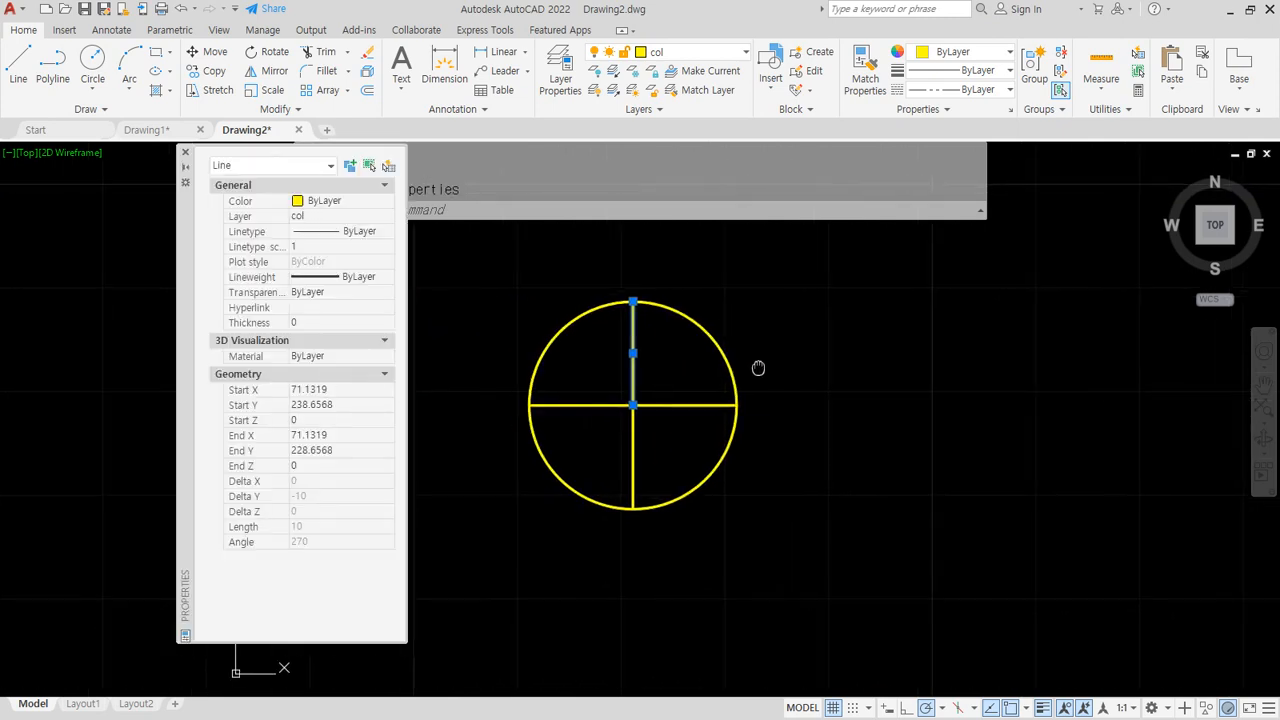
{"action": "left_click", "coordinate": [634, 440]}
{"action": "type", "text": "j"}
{"action": "key", "text": "Return"}
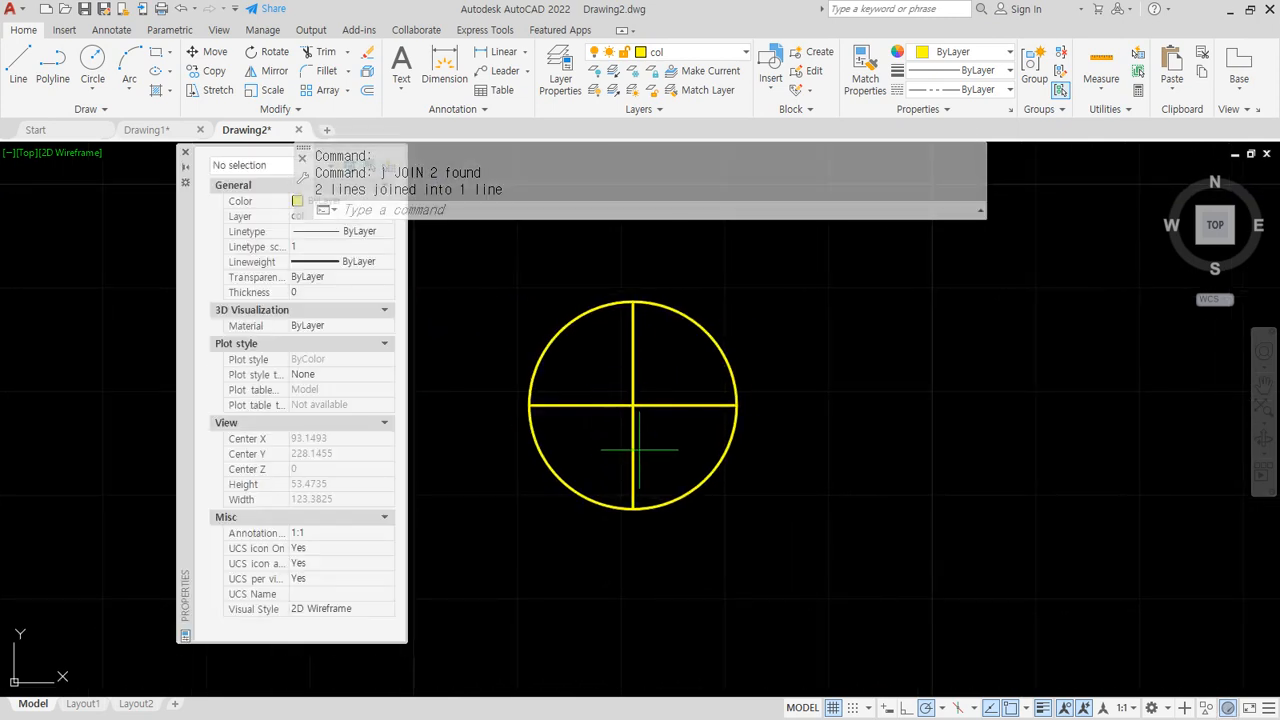
{"action": "left_click_drag", "start_coordinate": [645, 445], "coordinate": [623, 429]}
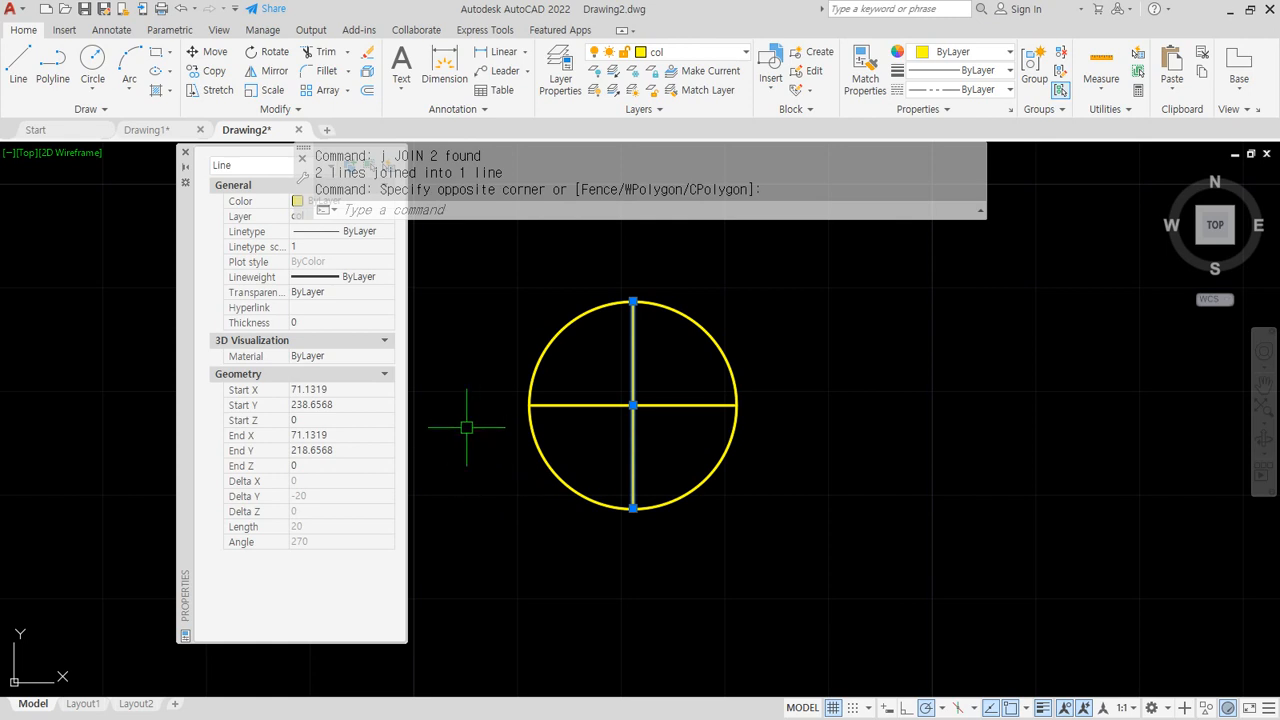
Draw a helper line from the circle's south quadrant diagonally down to the southeast, outside the circle
{"action": "type", "text": "l"}
{"action": "key", "text": "Return"}
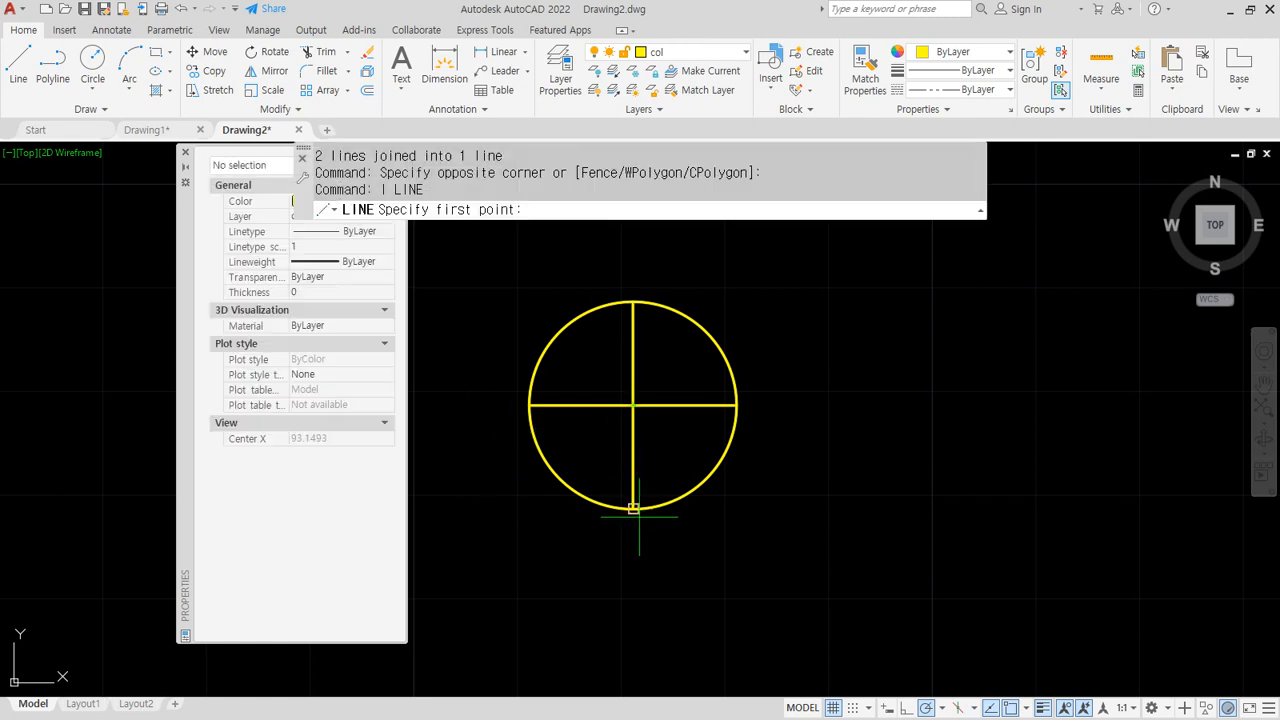
{"action": "left_click", "coordinate": [633, 509]}
{"action": "left_click", "coordinate": [766, 604]}
{"action": "key", "text": "Return"}
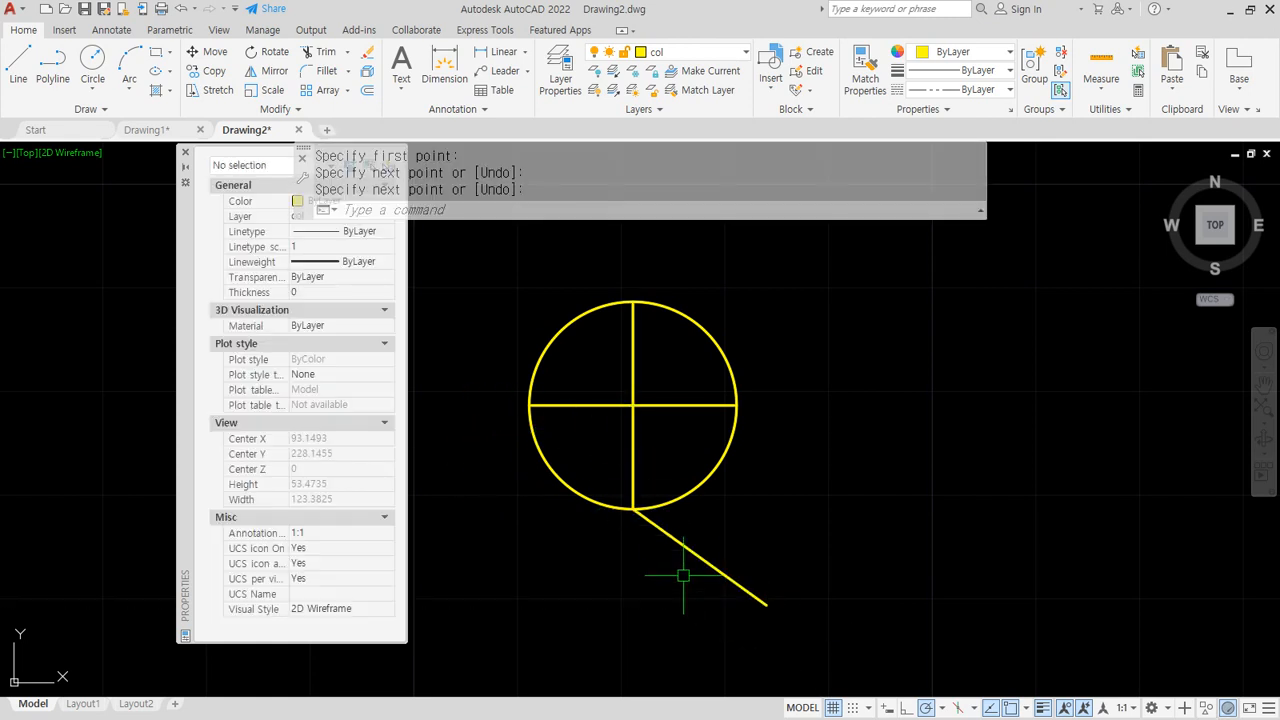
Join the diagonal helper line and the vertical diameter line into one polyline
{"action": "type", "text": "j"}
{"action": "key", "text": "Return"}
{"action": "left_click", "coordinate": [677, 537]}
{"action": "left_click", "coordinate": [637, 464]}
{"action": "key", "text": "Return"}
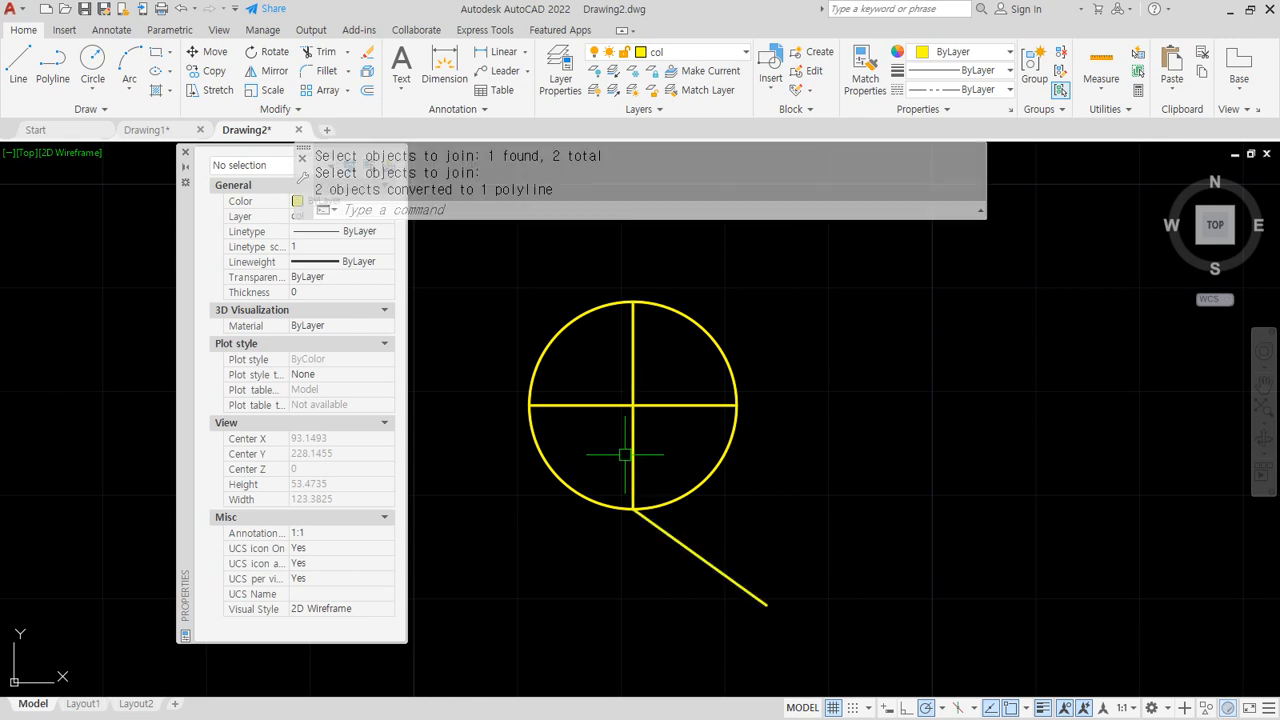
Set the joined polyline's global width to 2
{"action": "left_click", "coordinate": [633, 445]}
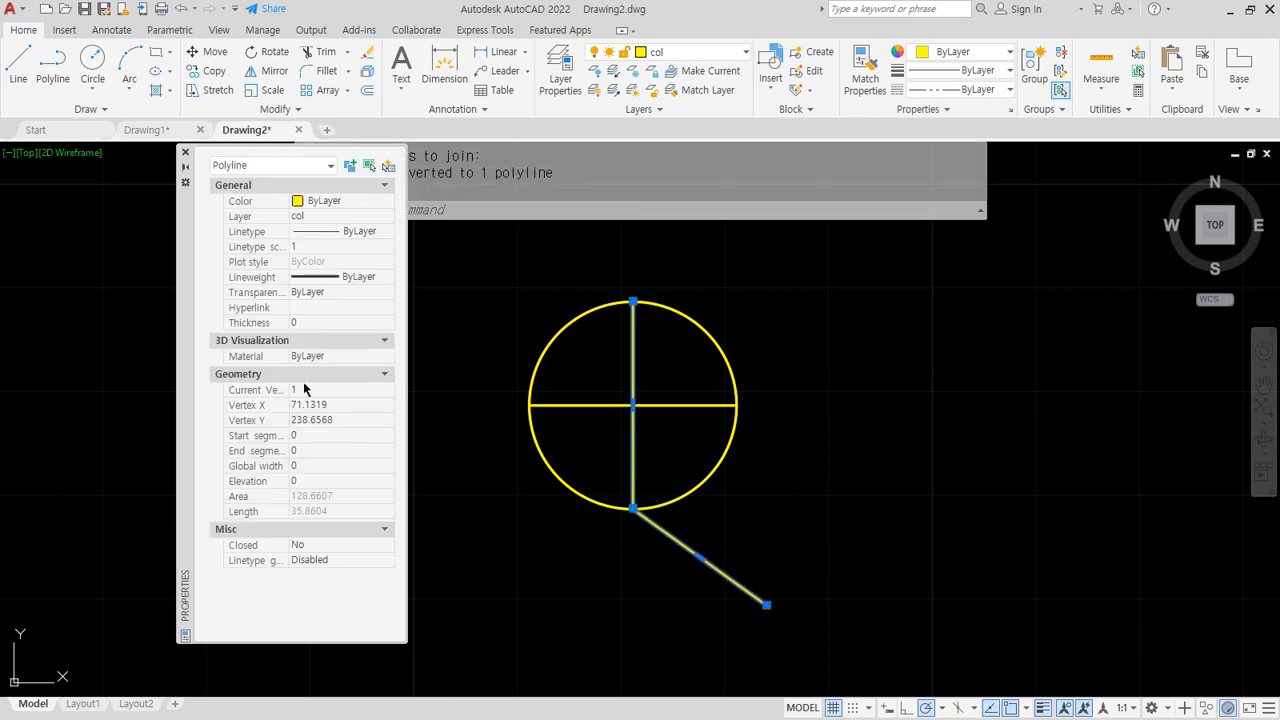
{"action": "left_click", "coordinate": [320, 465]}
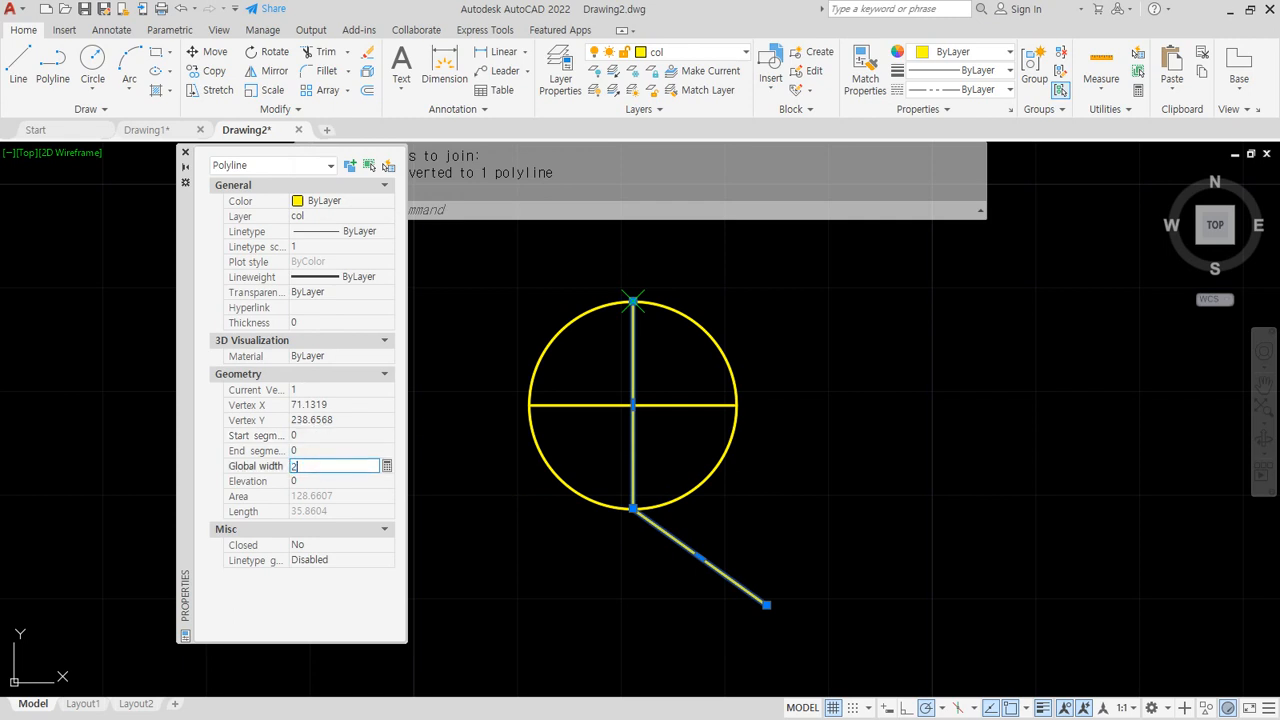
{"action": "type", "text": "2"}
{"action": "left_click", "coordinate": [347, 480]}
{"action": "key", "text": "Escape"}
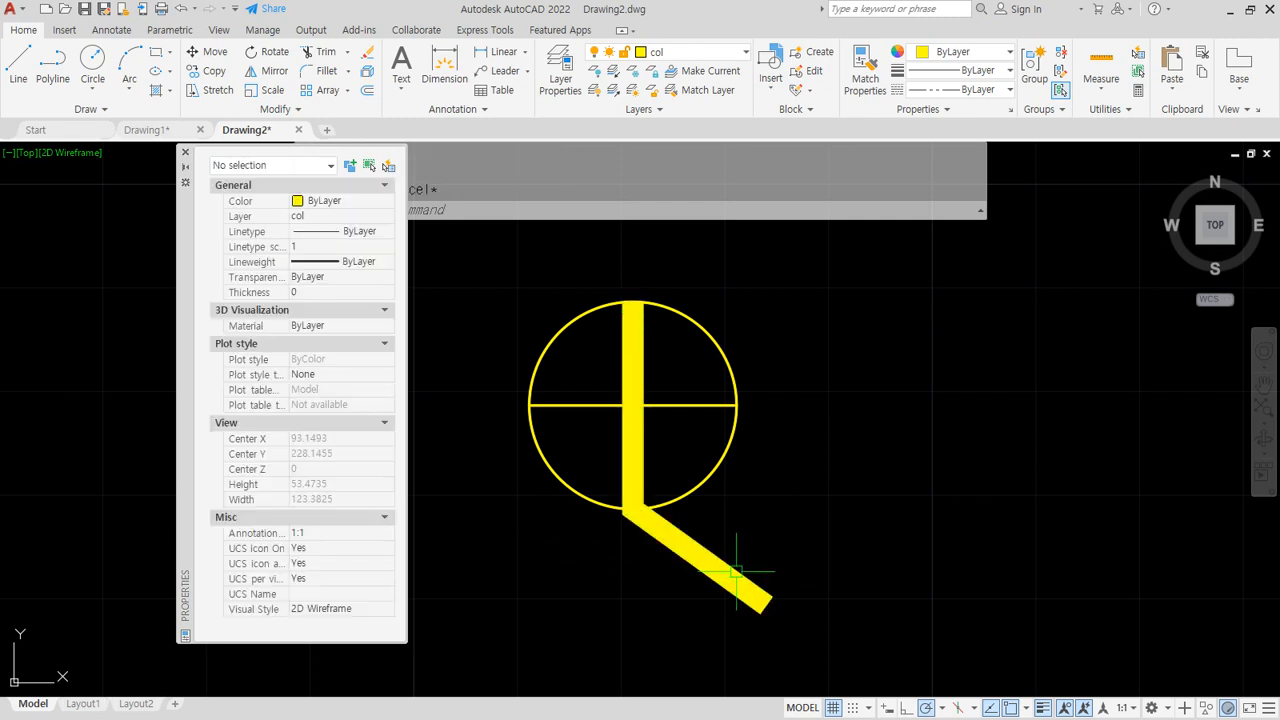
Trim the wide polyline's diagonal tail and its part below the horizontal diameter, keeping only the upper half
{"action": "type", "text": "tr"}
{"action": "key", "text": "Return"}
{"action": "left_click", "coordinate": [762, 570]}
{"action": "left_click", "coordinate": [734, 572]}
{"action": "left_click", "coordinate": [660, 476]}
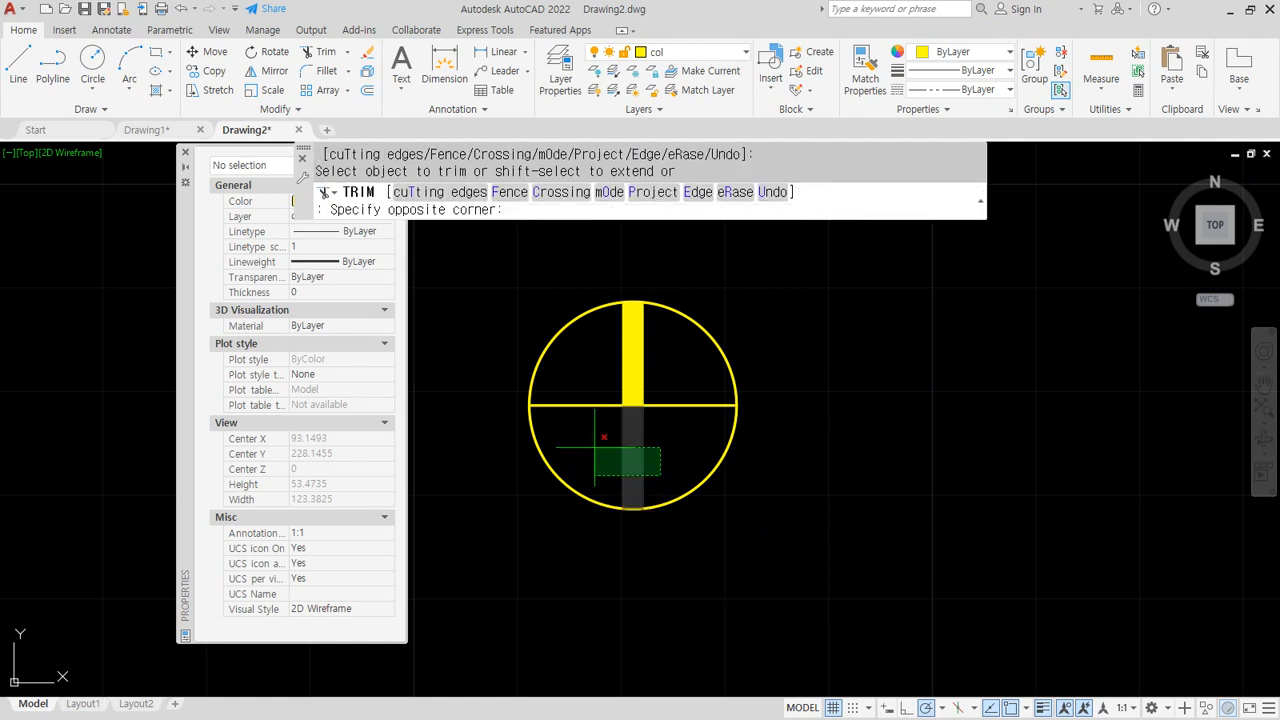
{"action": "left_click", "coordinate": [590, 446]}
{"action": "key", "text": "Return"}
Draw a thin line from the circle's centre down to its south quadrant
{"action": "type", "text": "l"}
{"action": "key", "text": "Return"}
{"action": "left_click", "coordinate": [633, 405]}
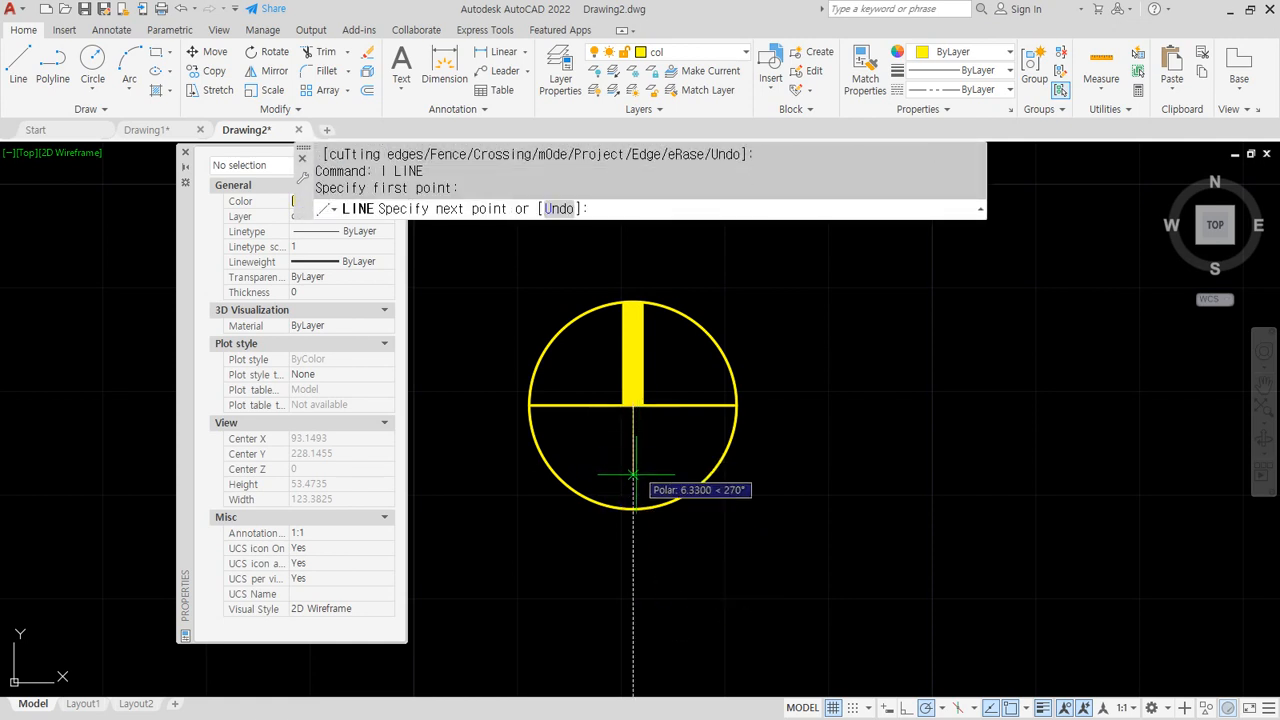
{"action": "left_click", "coordinate": [633, 509]}
{"action": "key", "text": "Return"}
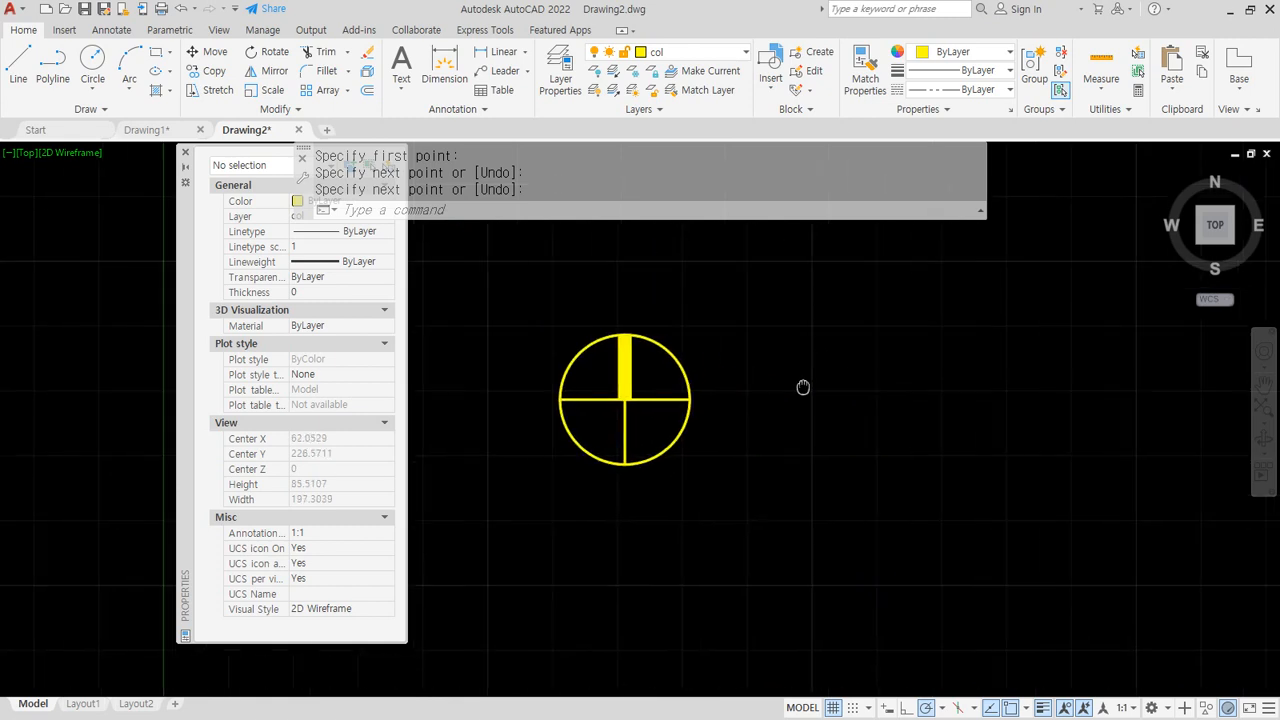
Draw a second circle of radius 10 between the finished north symbol and the lot outline
{"action": "scroll", "coordinate": [680, 400], "scroll_direction": "down", "scroll_amount": 2}
{"action": "type", "text": "c"}
{"action": "key", "text": "Return"}
{"action": "left_click", "coordinate": [687, 400]}
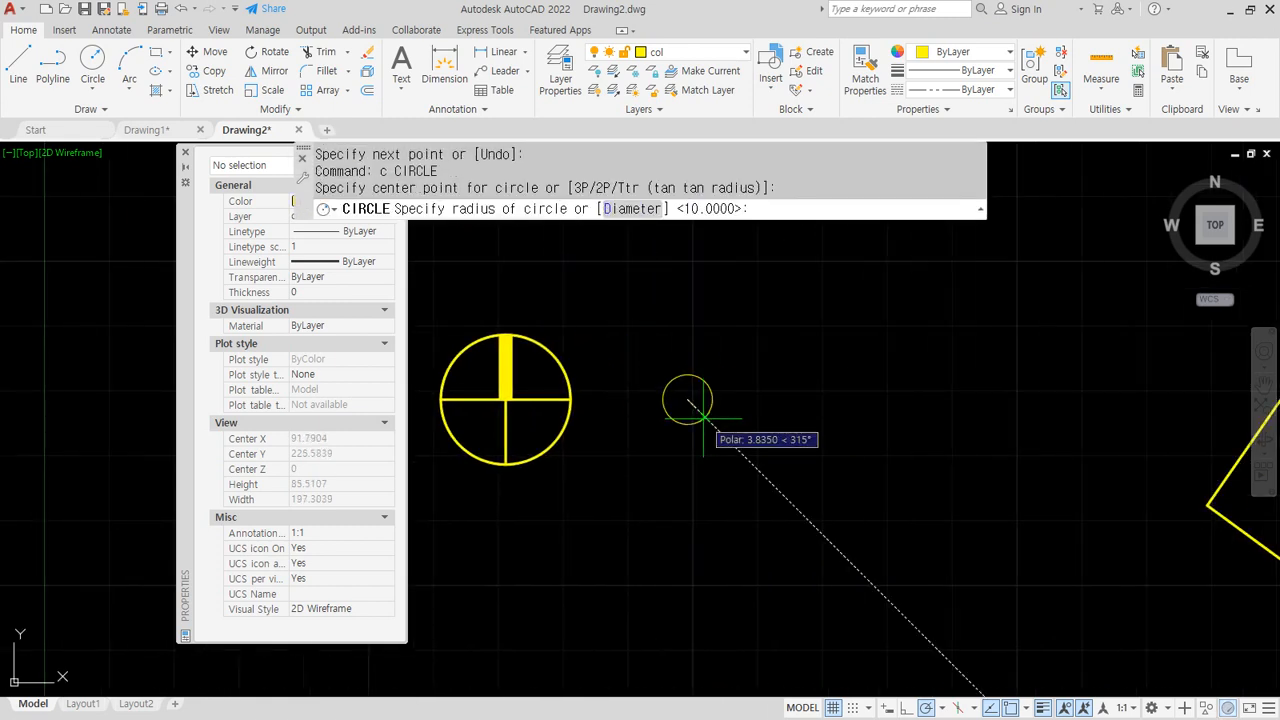
{"action": "type", "text": "10"}
{"action": "key", "text": "Return"}
{"action": "scroll", "coordinate": [672, 405], "scroll_direction": "up", "scroll_amount": 3}
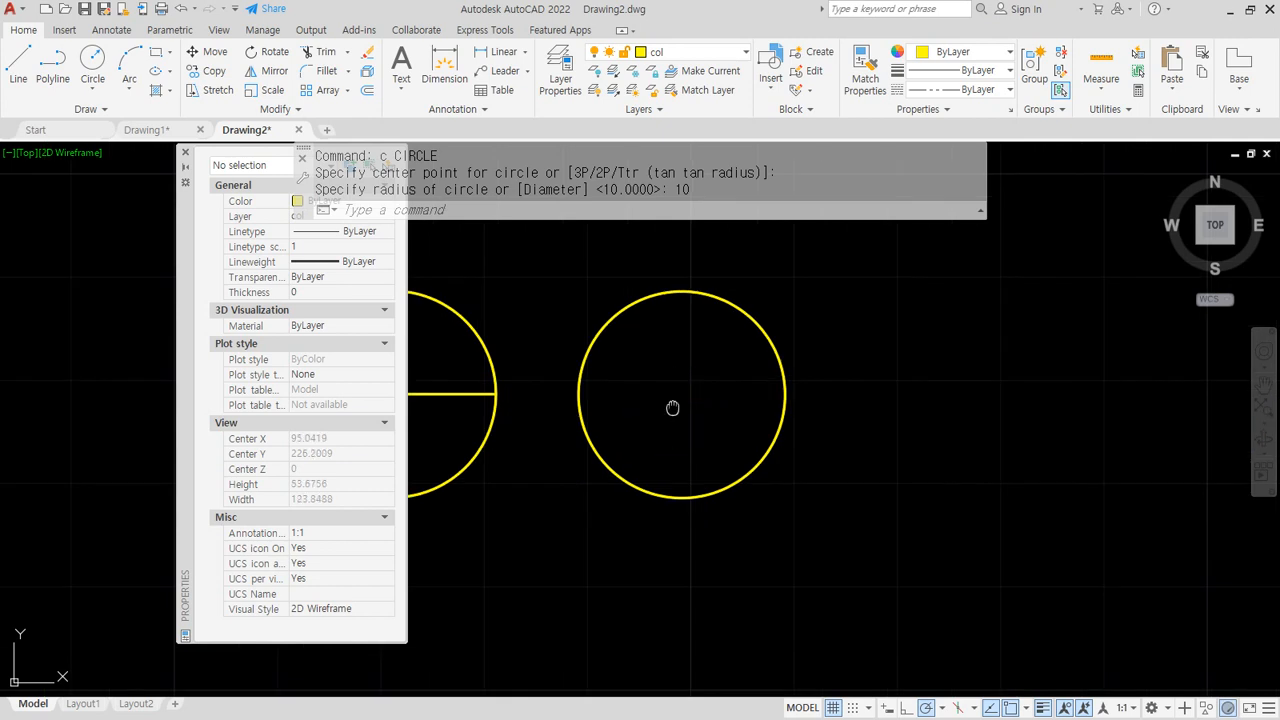
Draw connected lines in the second circle from its west quadrant to the north quadrant and down to the east quadrant
{"action": "type", "text": "l"}
{"action": "key", "text": "Return"}
{"action": "left_click", "coordinate": [599, 433]}
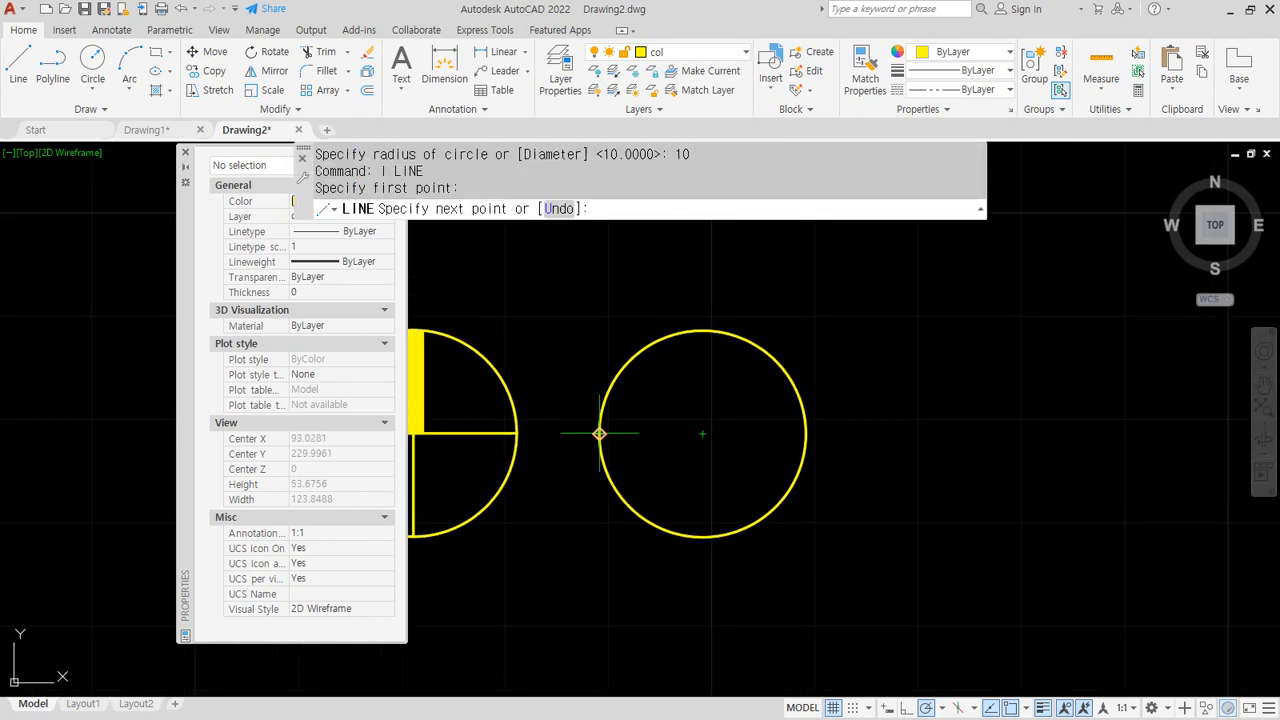
{"action": "left_click", "coordinate": [703, 330]}
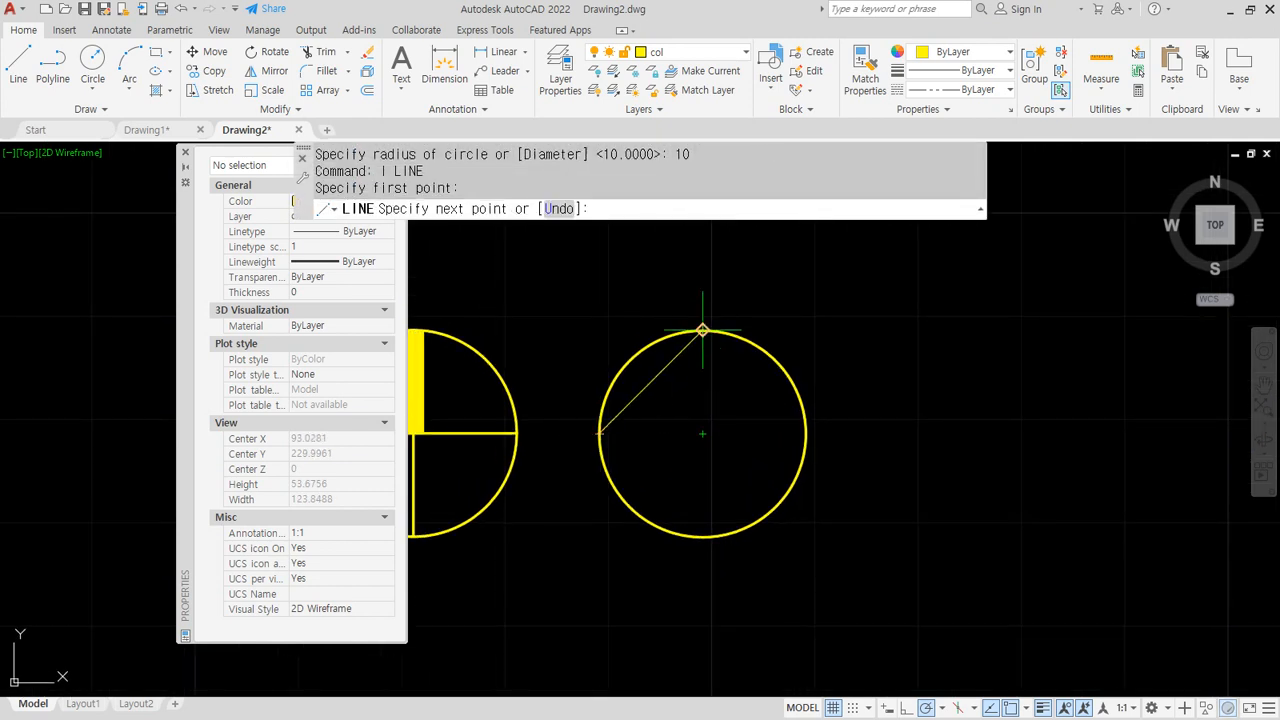
{"action": "left_click", "coordinate": [806, 433]}
{"action": "key", "text": "Return"}
Draw the vertical diameter of the second circle from its north quadrant to its south quadrant
{"action": "key", "text": "Return"}
{"action": "left_click", "coordinate": [703, 330]}
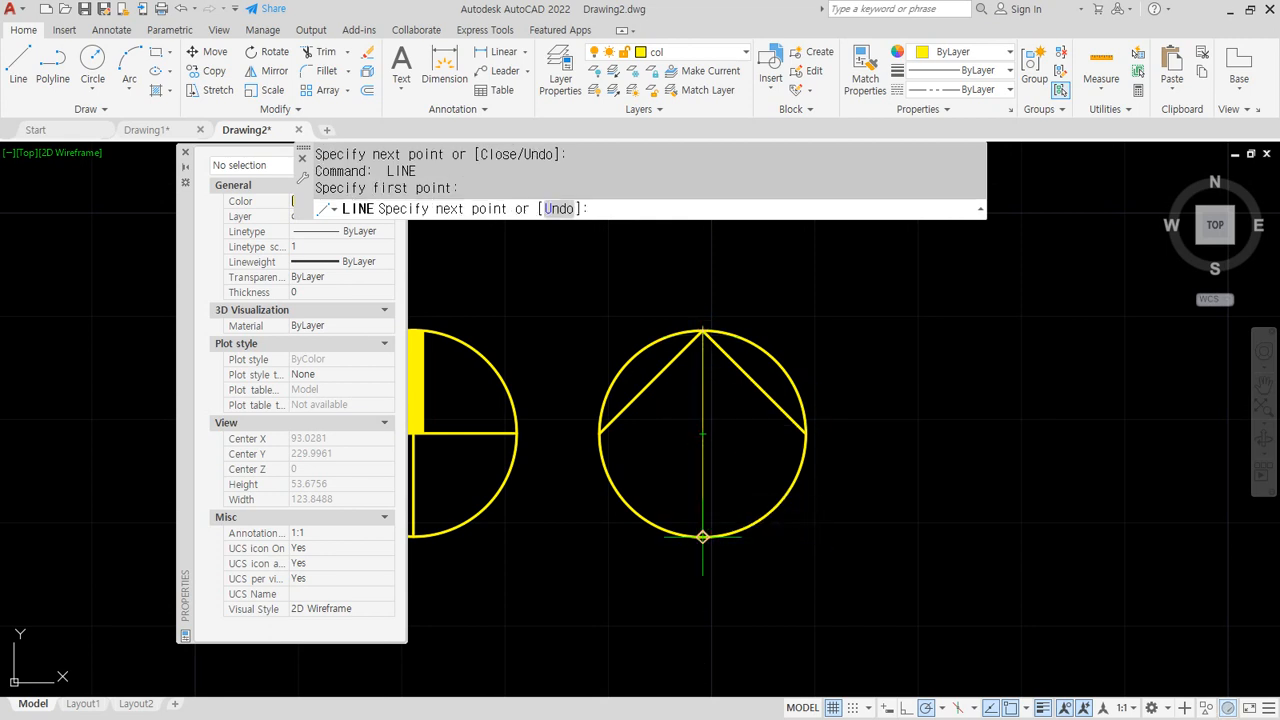
{"action": "left_click", "coordinate": [703, 537]}
{"action": "key", "text": "Return"}
Offset both slanted lines of the arrowhead by 5 towards the inside of the circle
{"action": "type", "text": "o"}
{"action": "key", "text": "Return"}
{"action": "type", "text": "5"}
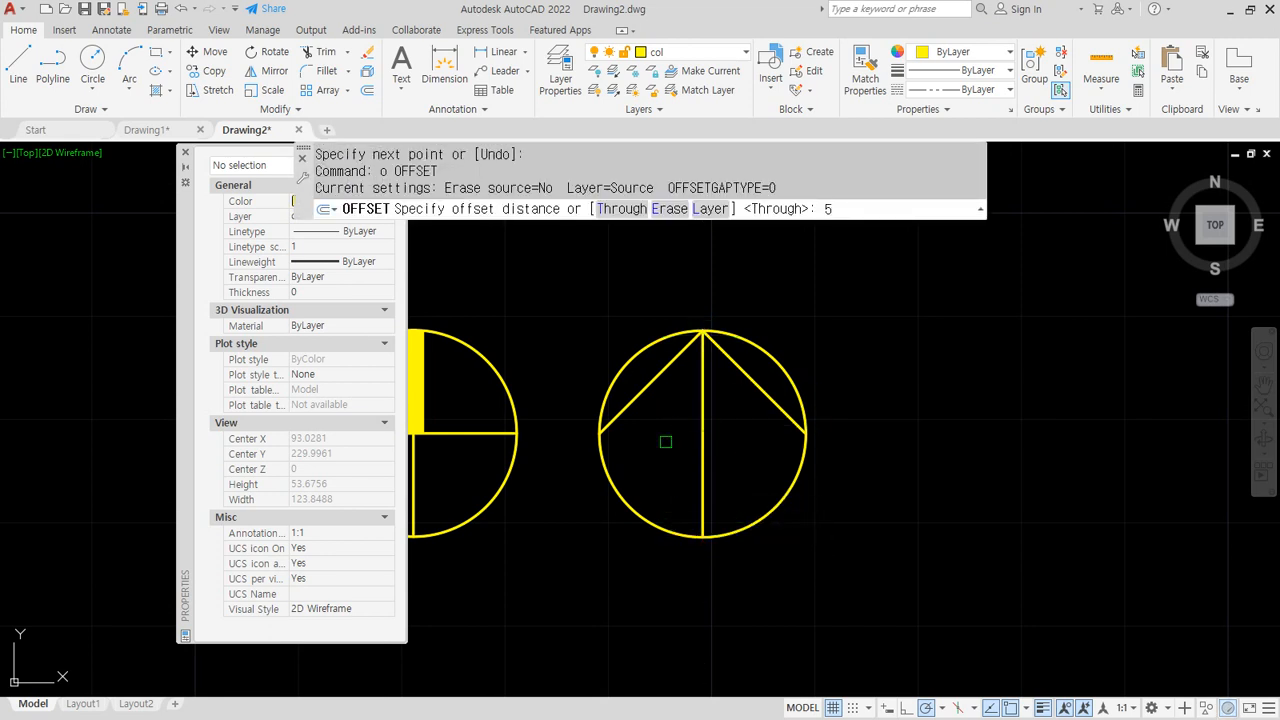
{"action": "key", "text": "Return"}
{"action": "left_click", "coordinate": [650, 382]}
{"action": "left_click", "coordinate": [685, 420]}
{"action": "left_click", "coordinate": [773, 399]}
{"action": "left_click", "coordinate": [740, 450]}
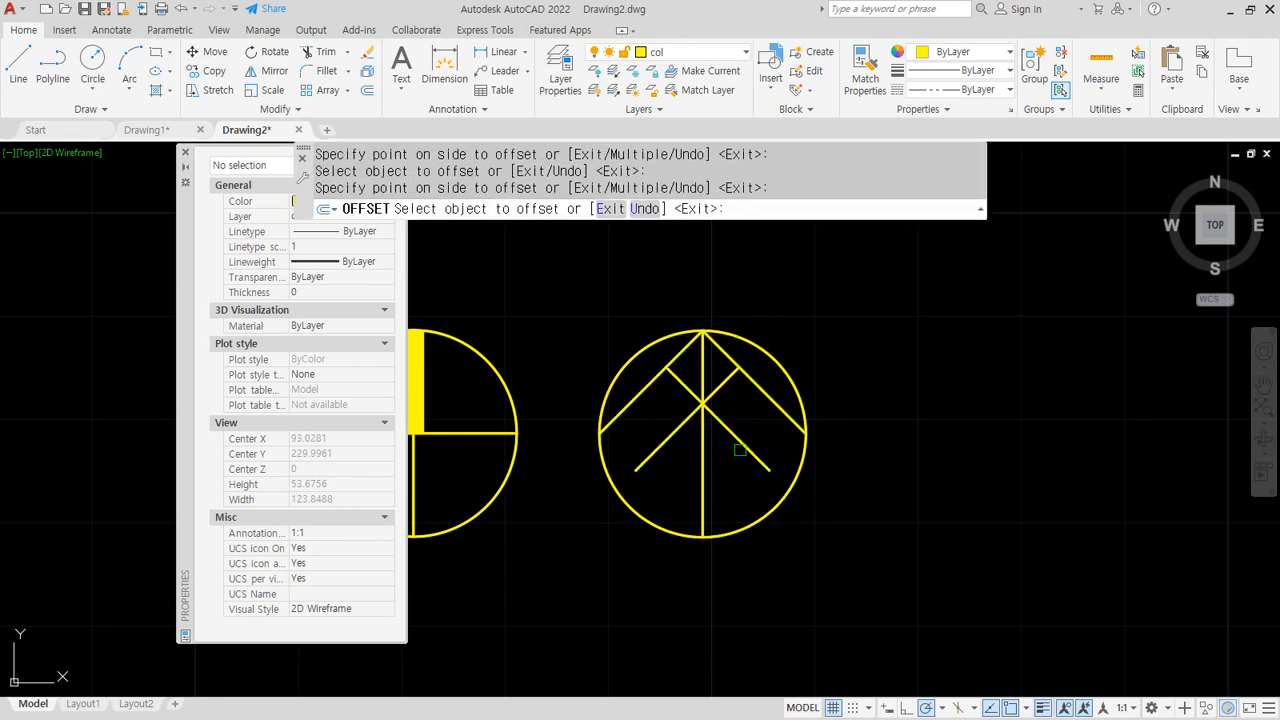
{"action": "key", "text": "Return"}
Offset the vertical diameter by 2.5 to each side
{"action": "key", "text": "Return"}
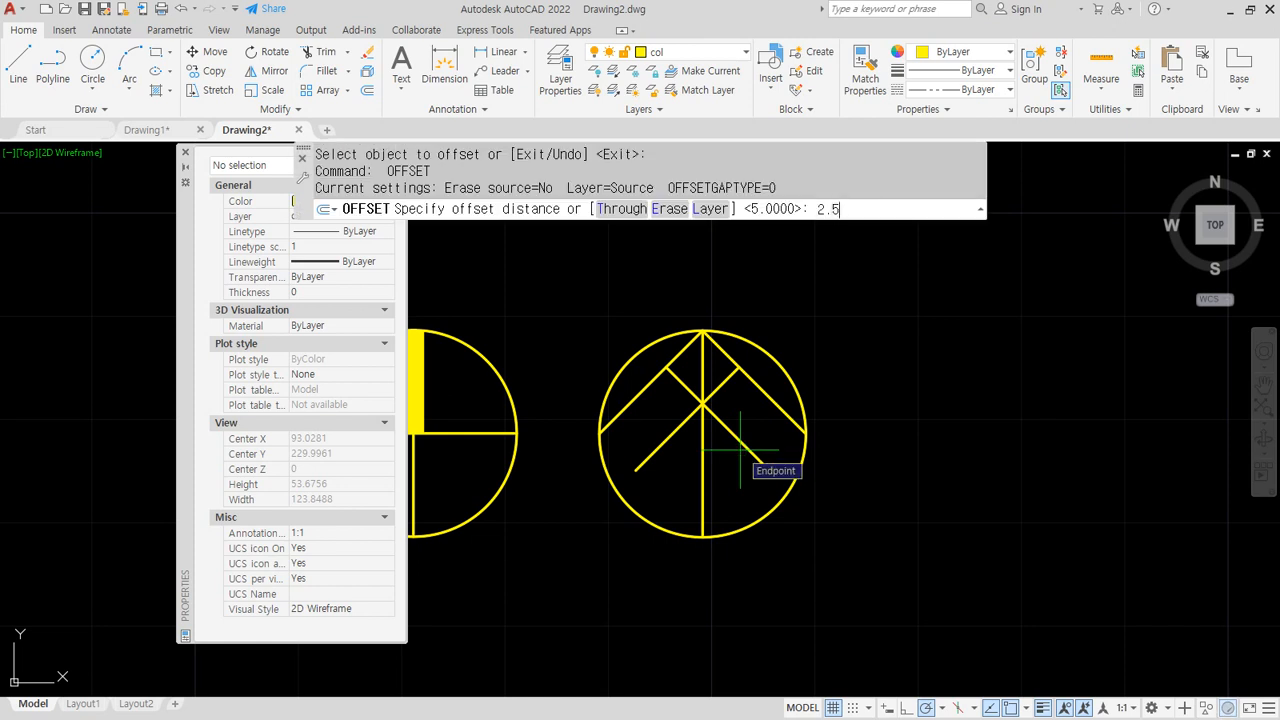
{"action": "type", "text": "2.5"}
{"action": "key", "text": "Return"}
{"action": "left_click", "coordinate": [703, 460]}
{"action": "left_click", "coordinate": [725, 465]}
{"action": "left_click", "coordinate": [703, 475]}
{"action": "left_click", "coordinate": [682, 481]}
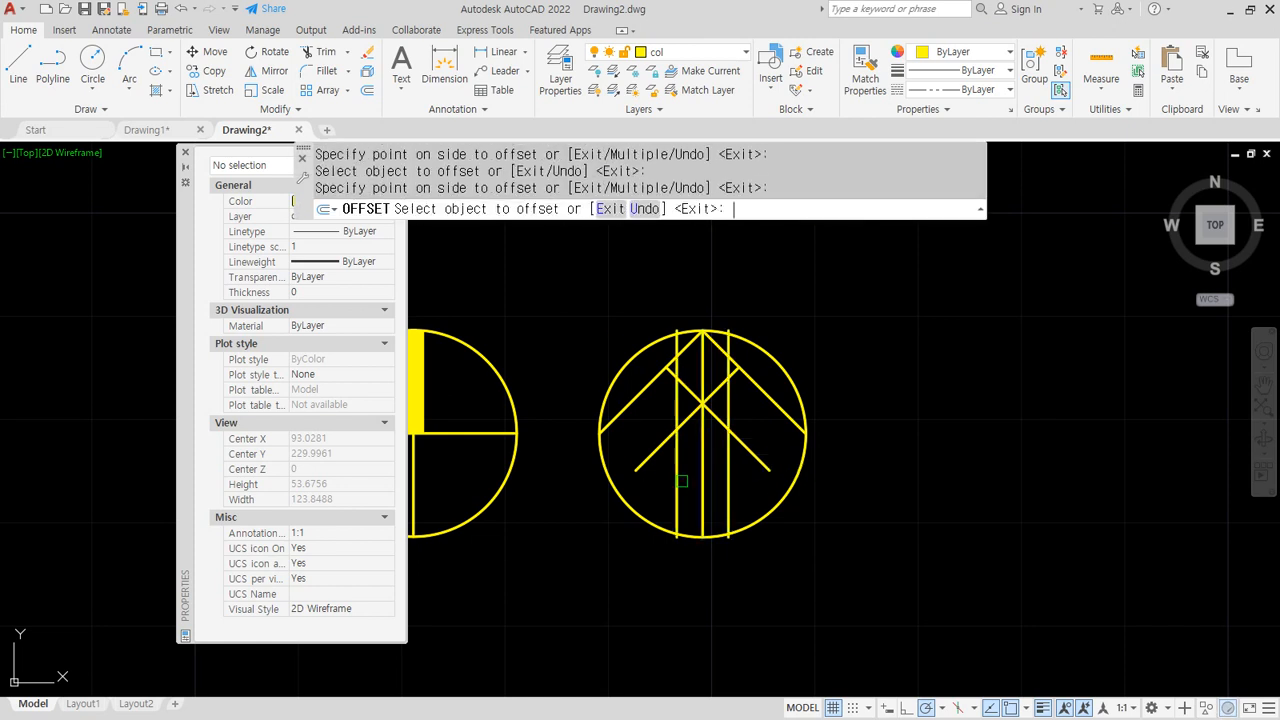
{"action": "key", "text": "Return"}
Fillet the lower ends of the two inner diagonals and the two offset verticals to the circle with radius 0
{"action": "scroll", "coordinate": [683, 468], "scroll_direction": "up", "scroll_amount": 2}
{"action": "type", "text": "f"}
{"action": "key", "text": "Return"}
{"action": "left_click", "coordinate": [620, 459]}
{"action": "left_click", "coordinate": [600, 529]}
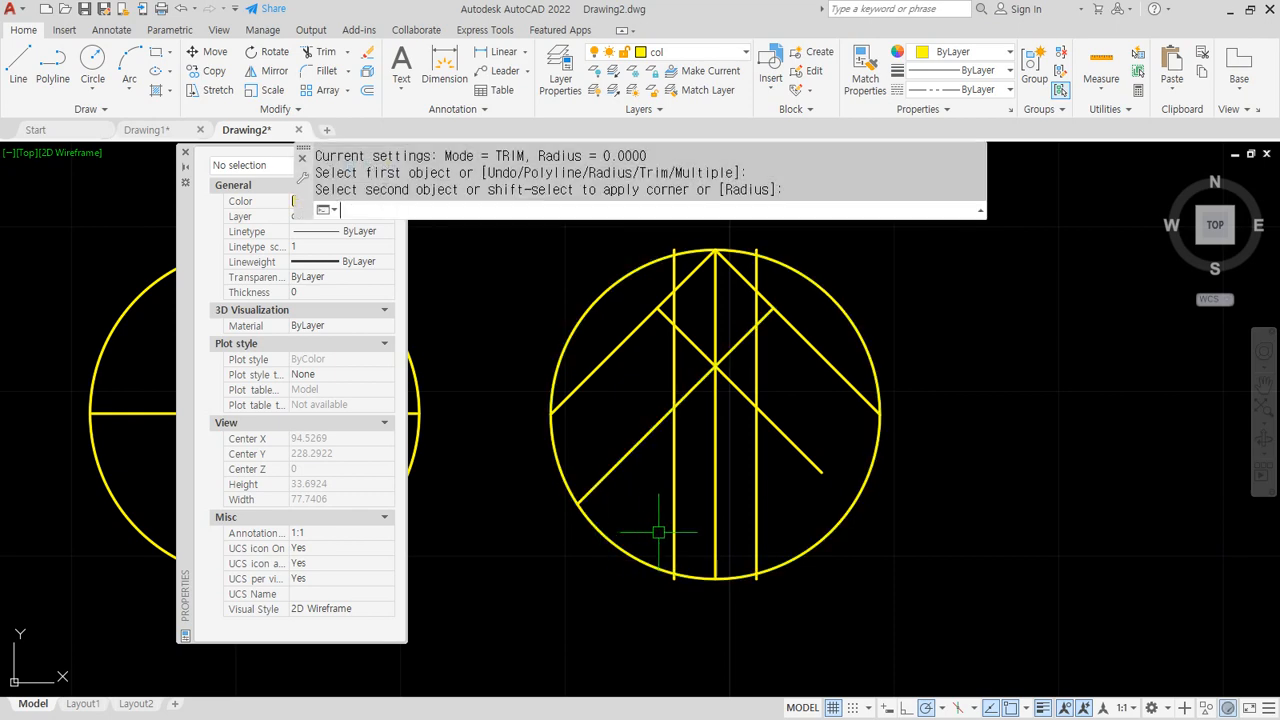
{"action": "key", "text": "Return"}
{"action": "left_click", "coordinate": [675, 535]}
{"action": "left_click", "coordinate": [643, 555]}
{"action": "key", "text": "Return"}
{"action": "left_click", "coordinate": [756, 534]}
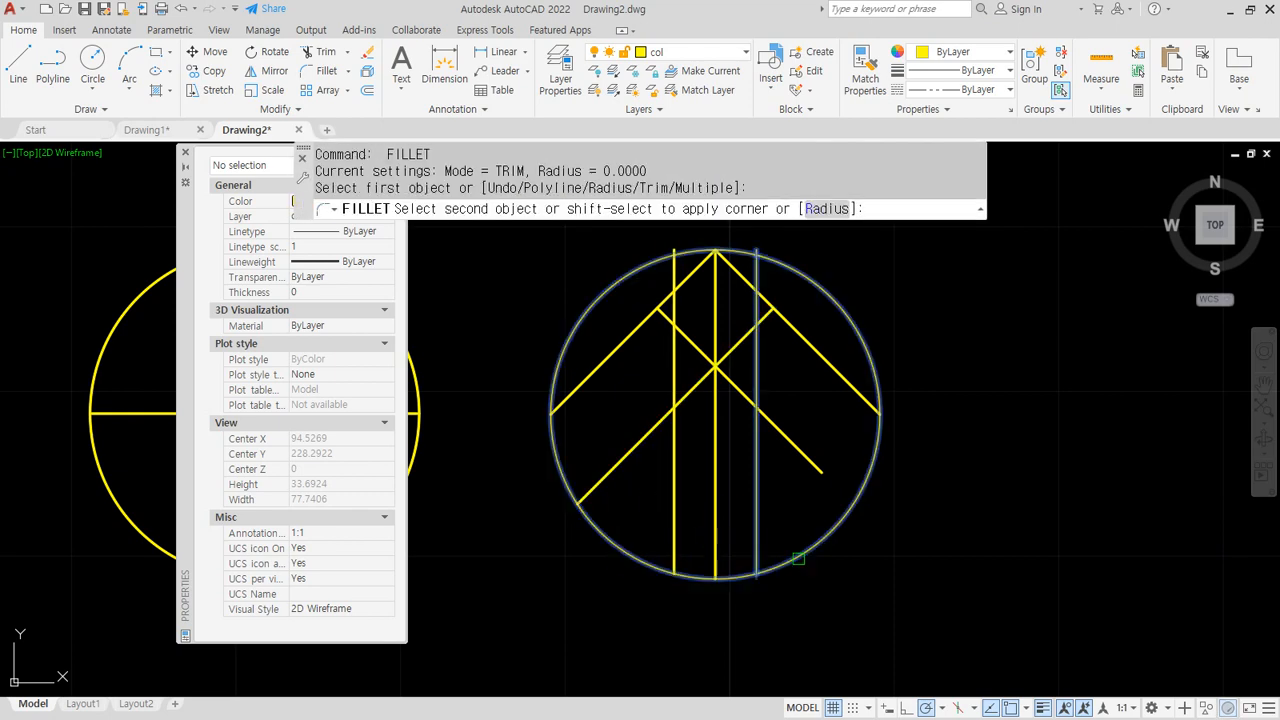
{"action": "left_click", "coordinate": [798, 558]}
{"action": "key", "text": "Return"}
{"action": "left_click", "coordinate": [800, 452]}
{"action": "left_click", "coordinate": [829, 530]}
Fillet each inner diagonal with the offset vertical on its own side, forming two sharp corners for the arrow's shaft
{"action": "key", "text": "Return"}
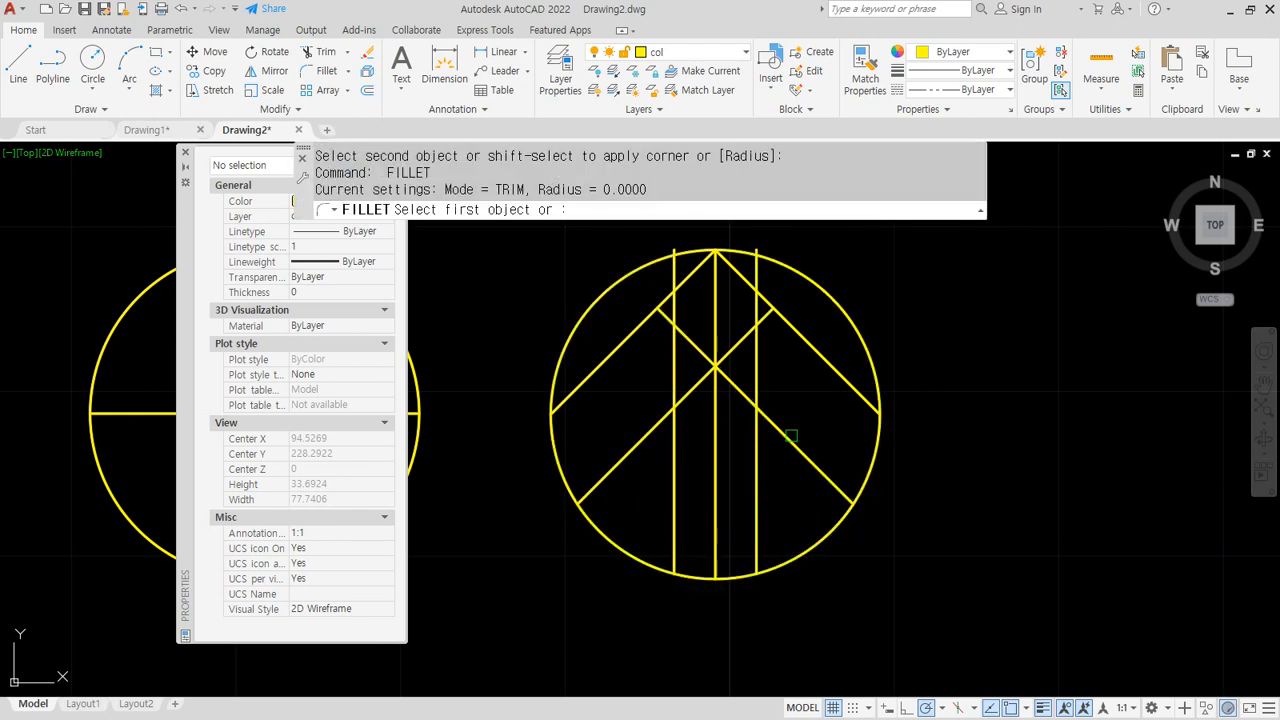
{"action": "left_click", "coordinate": [790, 436]}
{"action": "left_click", "coordinate": [758, 459]}
{"action": "key", "text": "Return"}
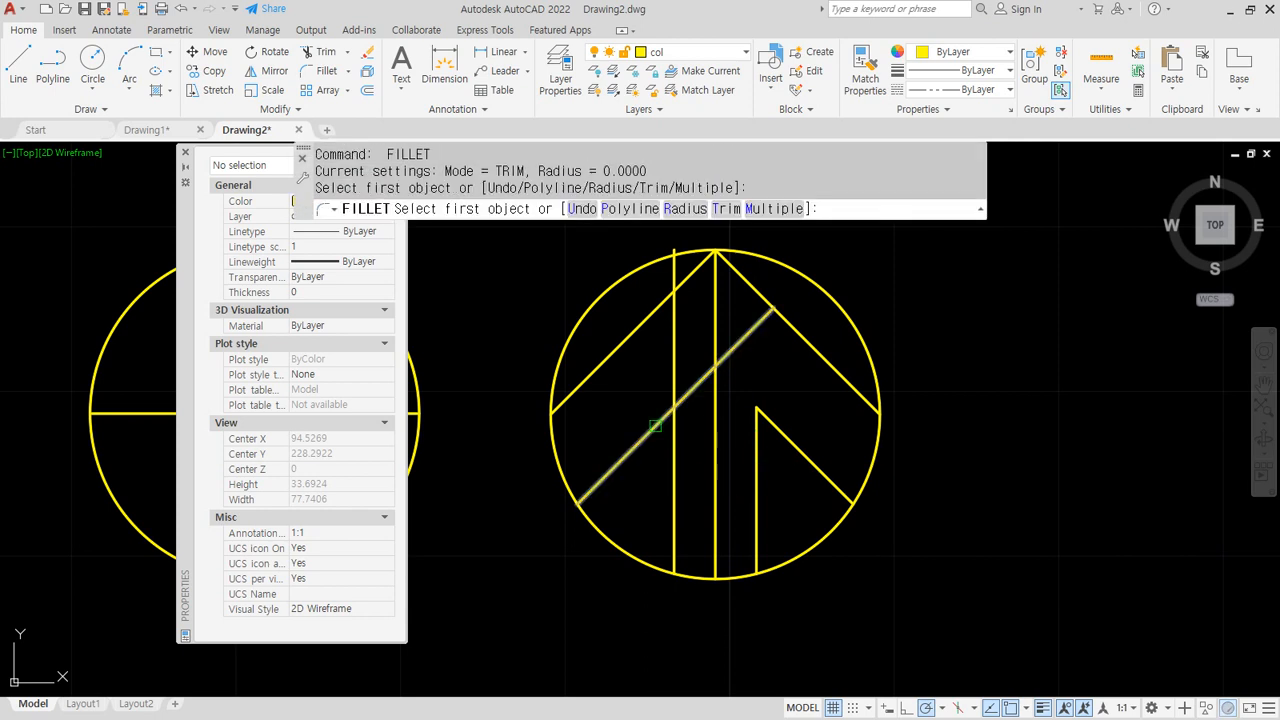
{"action": "left_click", "coordinate": [655, 426]}
{"action": "left_click", "coordinate": [676, 448]}
Erase the vertical centre line of the arrow and close the Properties palette
{"action": "left_click", "coordinate": [715, 430]}
{"action": "key", "text": "Delete"}
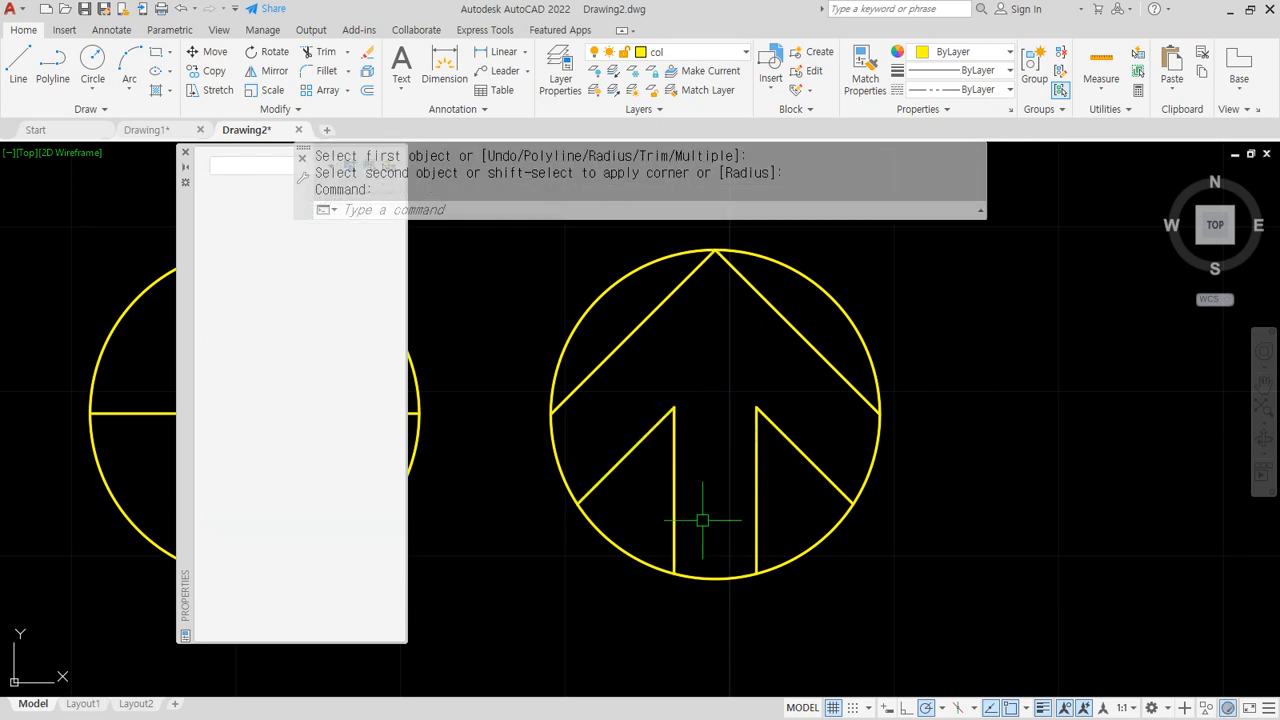
{"action": "left_click", "coordinate": [184, 156]}
Hatch the arrow shape inside the second circle with the SOLID pattern
{"action": "type", "text": "h"}
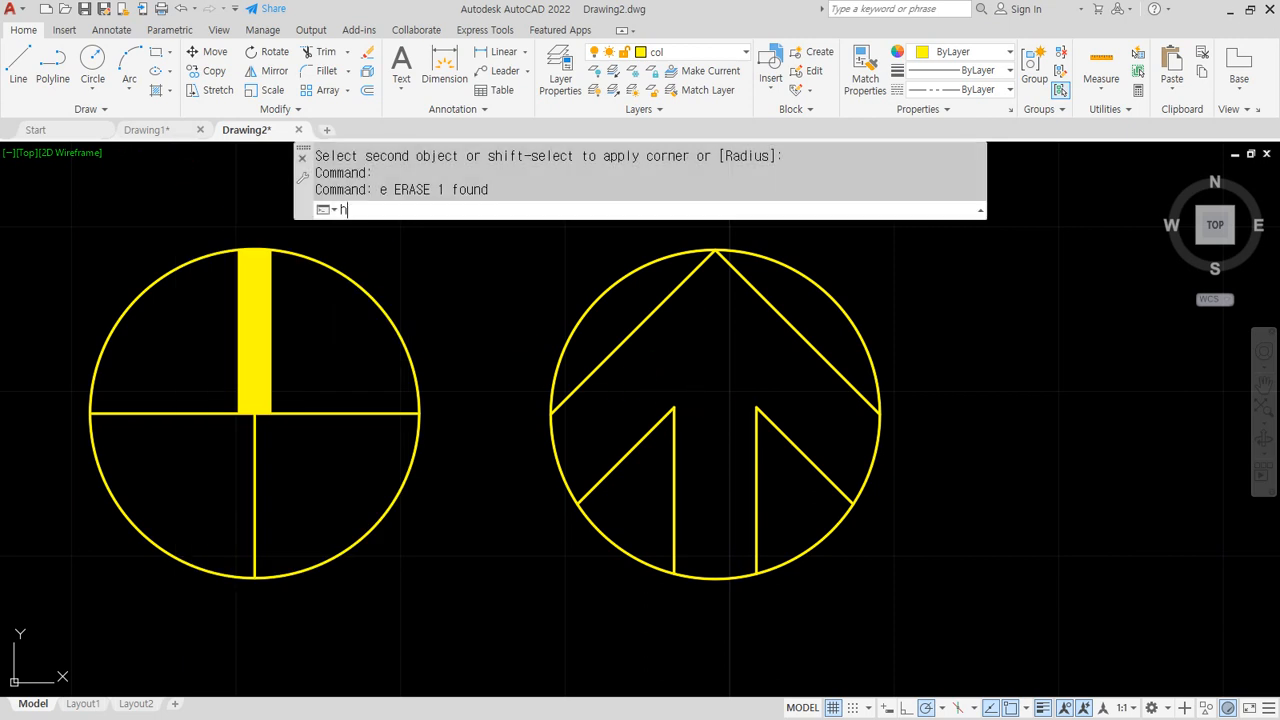
{"action": "key", "text": "Return"}
{"action": "left_click", "coordinate": [701, 346]}
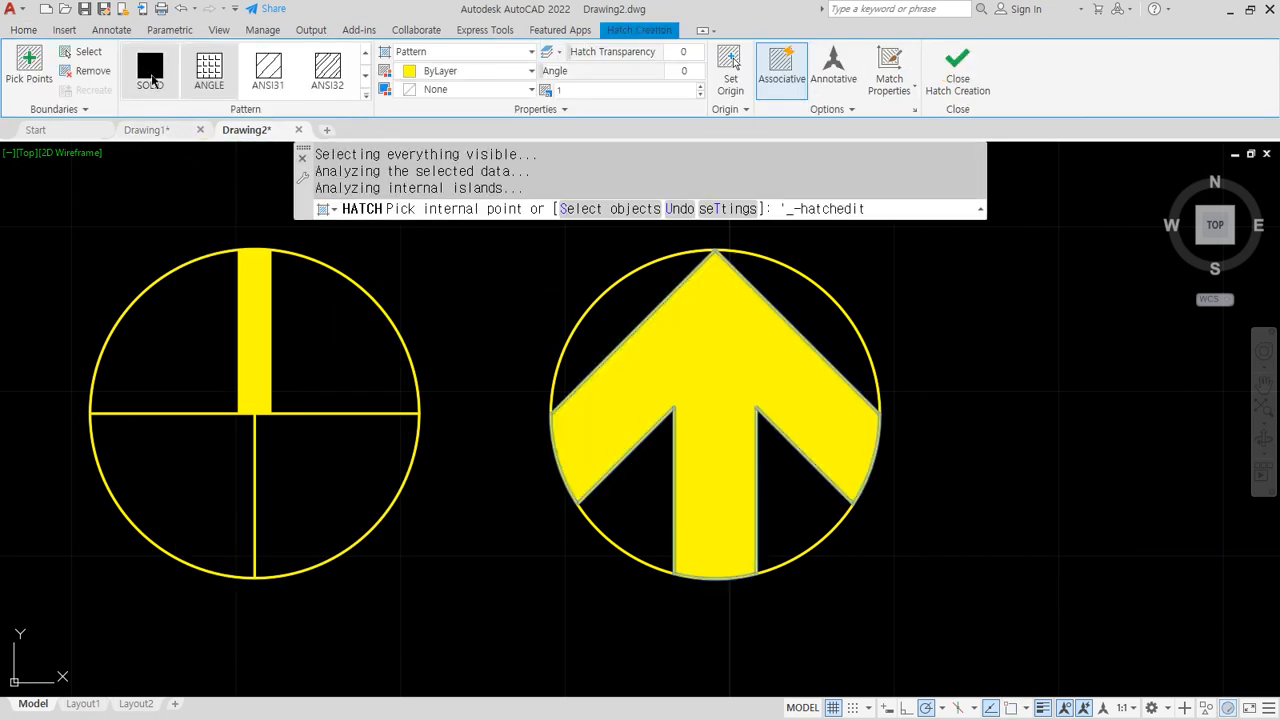
{"action": "key", "text": "Return"}
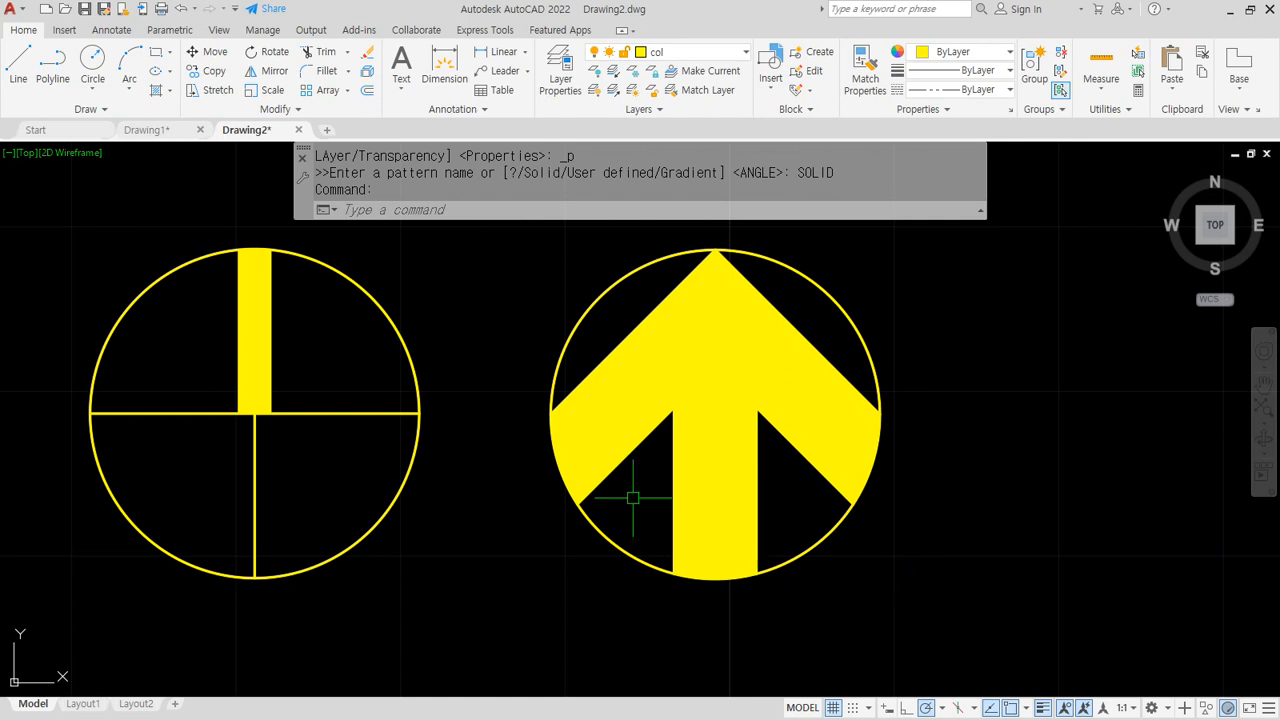
Draw a third circle of radius 10 in the empty space east of the solid arrow symbol
{"action": "scroll", "coordinate": [848, 366], "scroll_direction": "down", "scroll_amount": 2}
{"action": "middle_click_drag", "start_coordinate": [848, 366], "coordinate": [550, 371]}
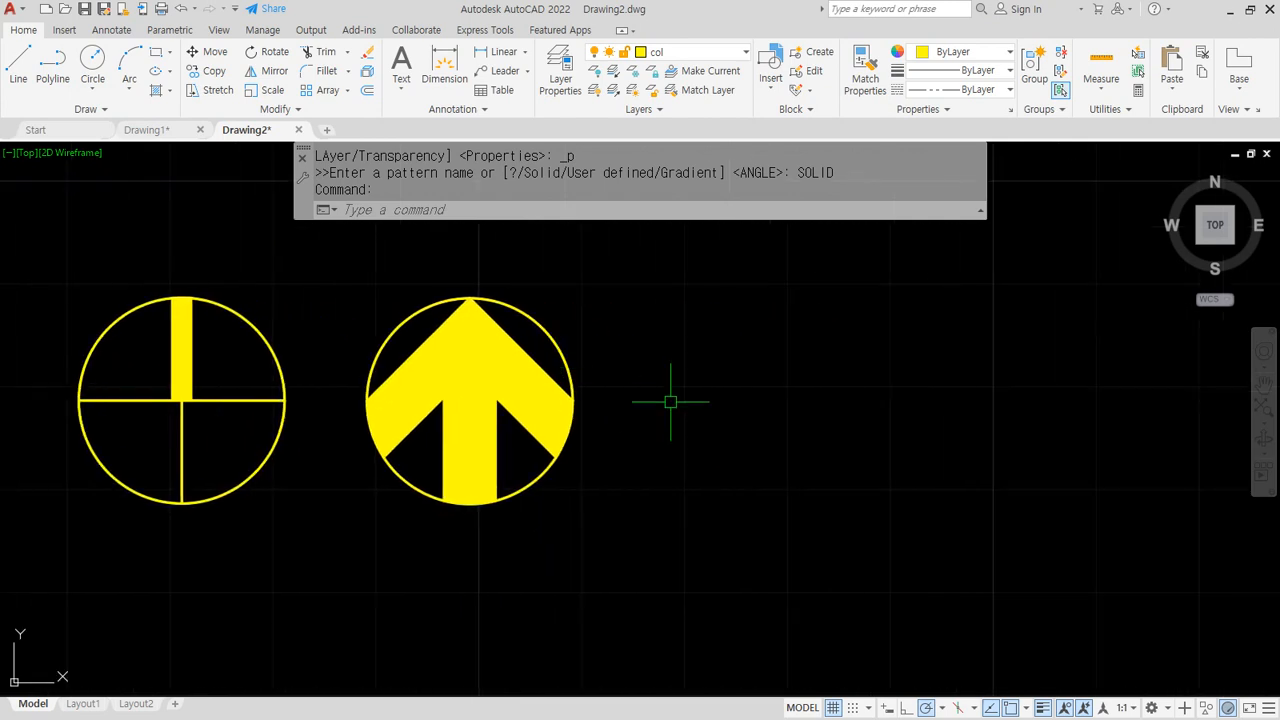
{"action": "middle_click_drag", "start_coordinate": [693, 413], "coordinate": [667, 420]}
{"action": "type", "text": "c"}
{"action": "key", "text": "Return"}
{"action": "left_click", "coordinate": [694, 410]}
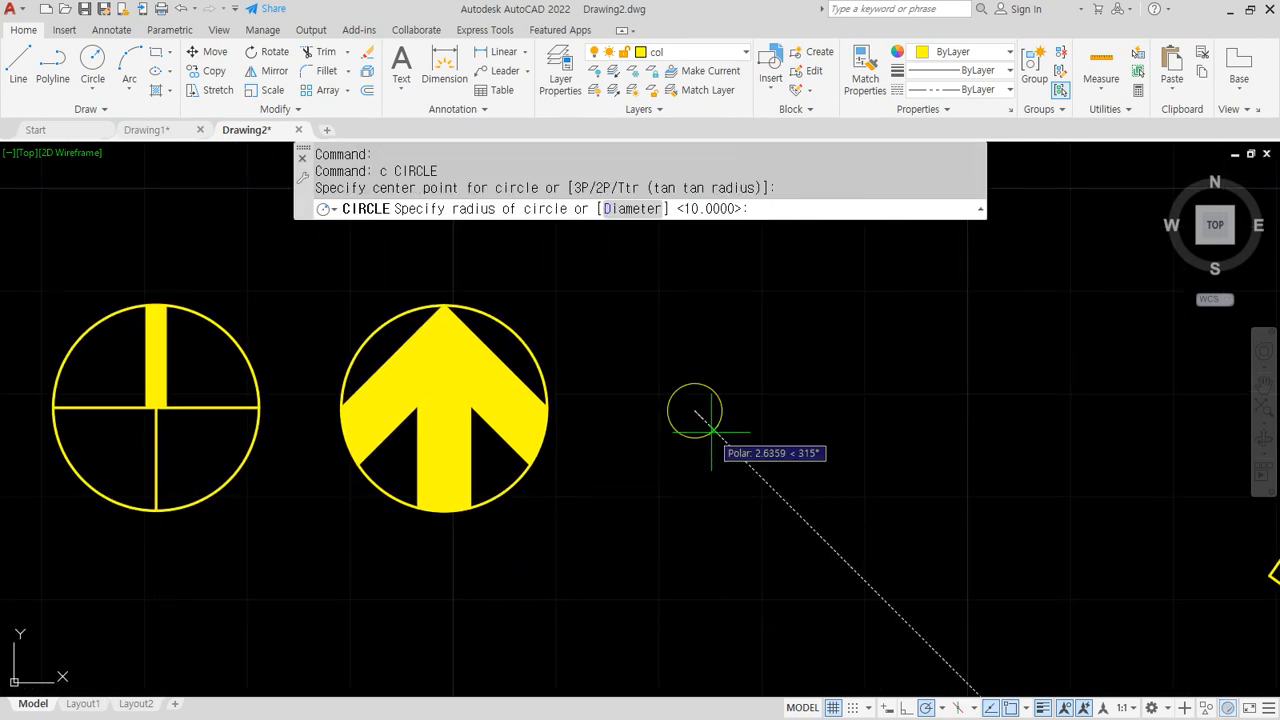
{"action": "key", "text": "Return"}
Set the polar tracking increment to 15 degrees
{"action": "scroll", "coordinate": [696, 424], "scroll_direction": "up", "scroll_amount": 2}
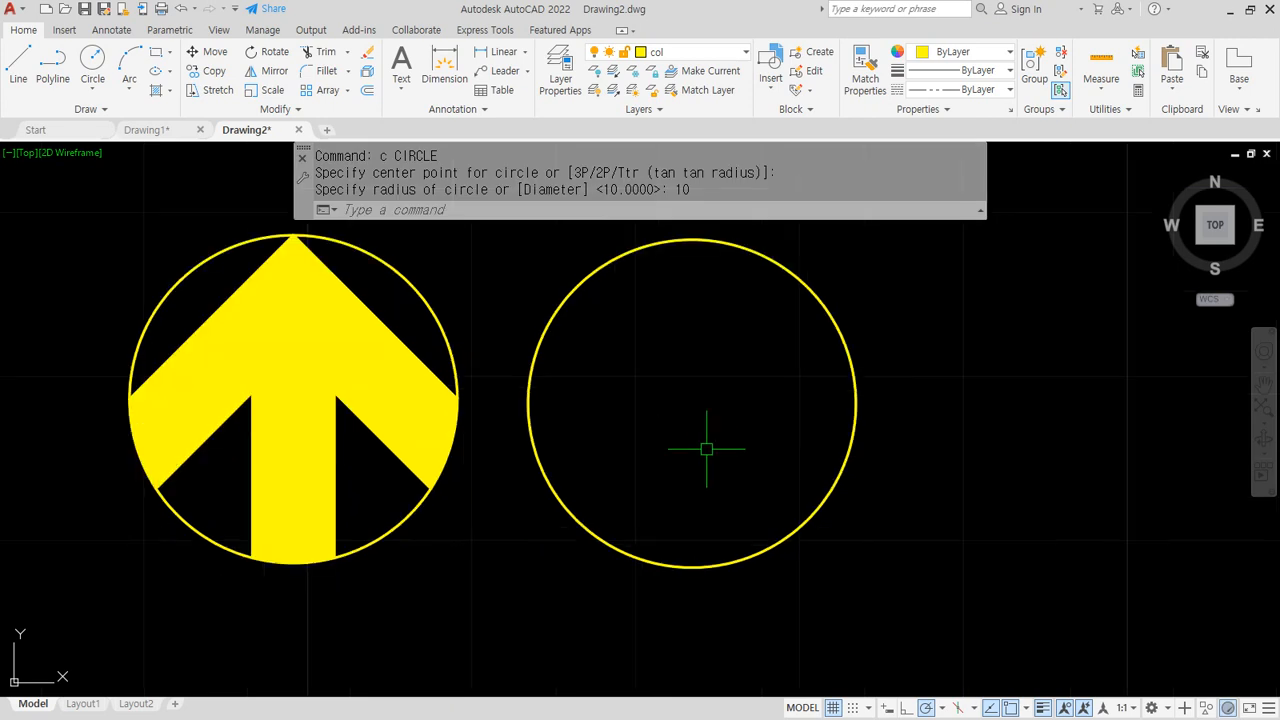
{"action": "left_click", "coordinate": [942, 708]}
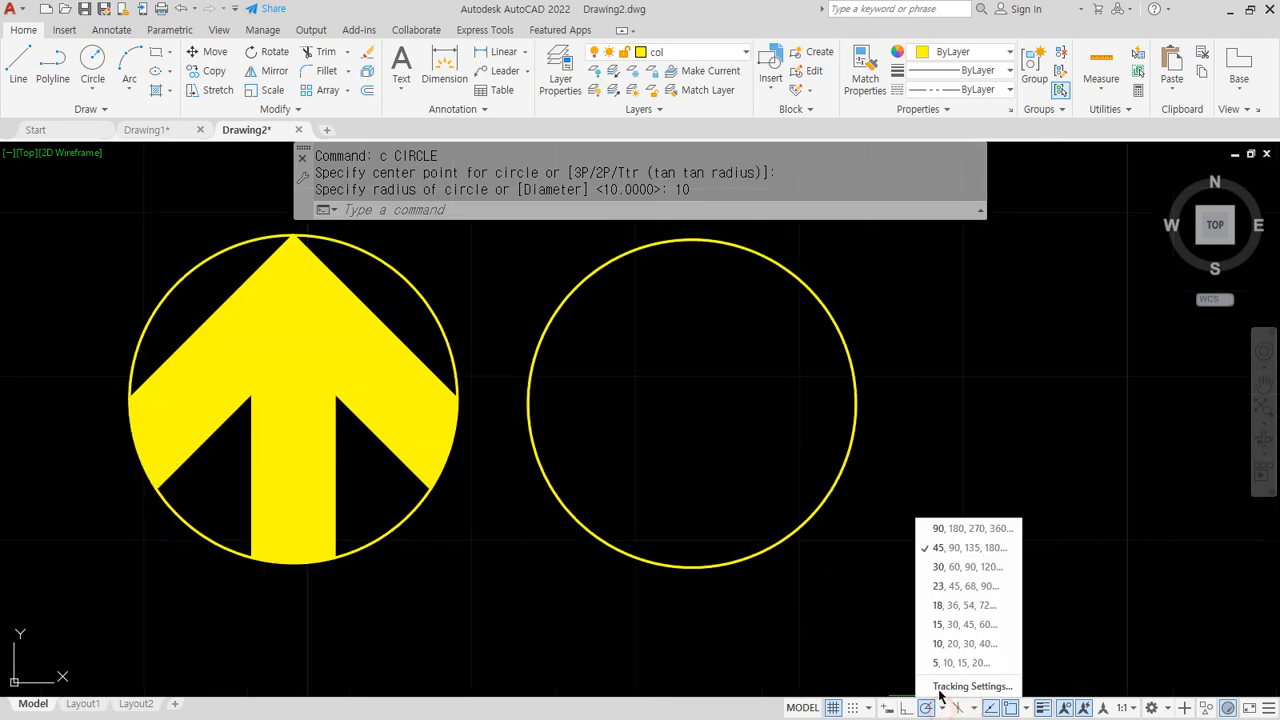
{"action": "left_click", "coordinate": [950, 605]}
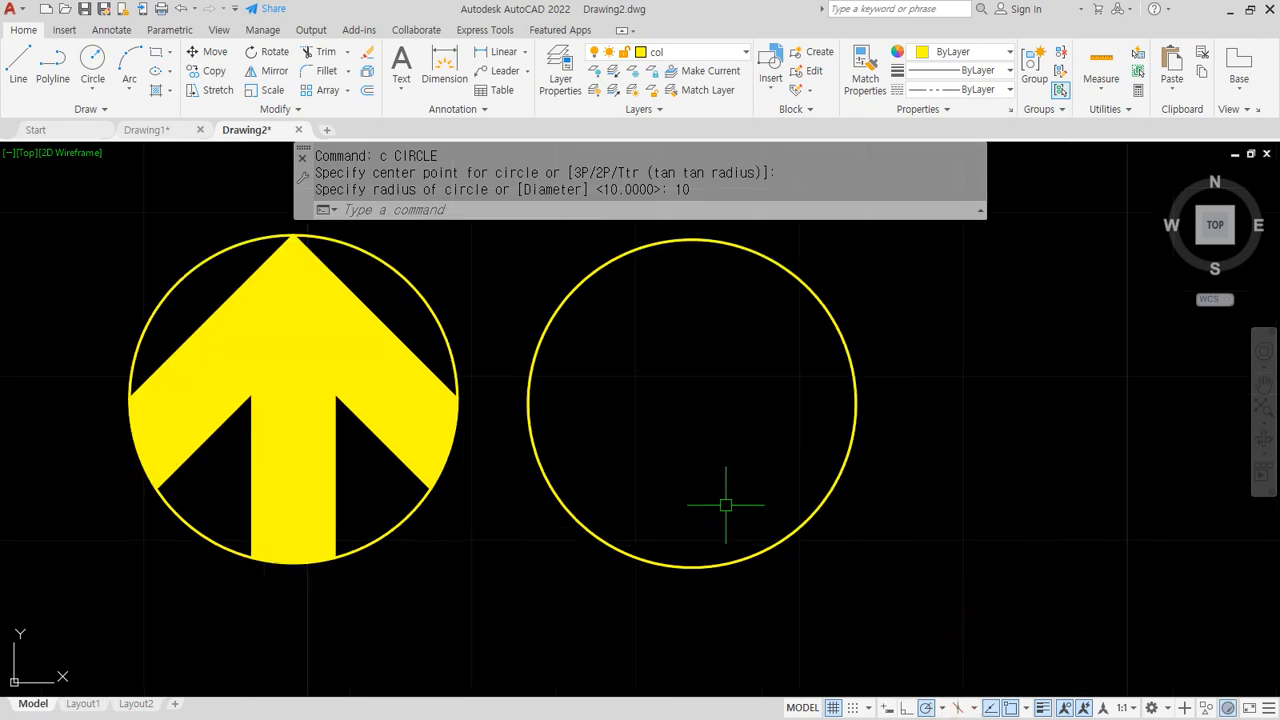
Draw the vertical diameter of the third circle from its north quadrant to its south quadrant
{"action": "type", "text": "l"}
{"action": "key", "text": "Return"}
{"action": "left_click", "coordinate": [692, 240]}
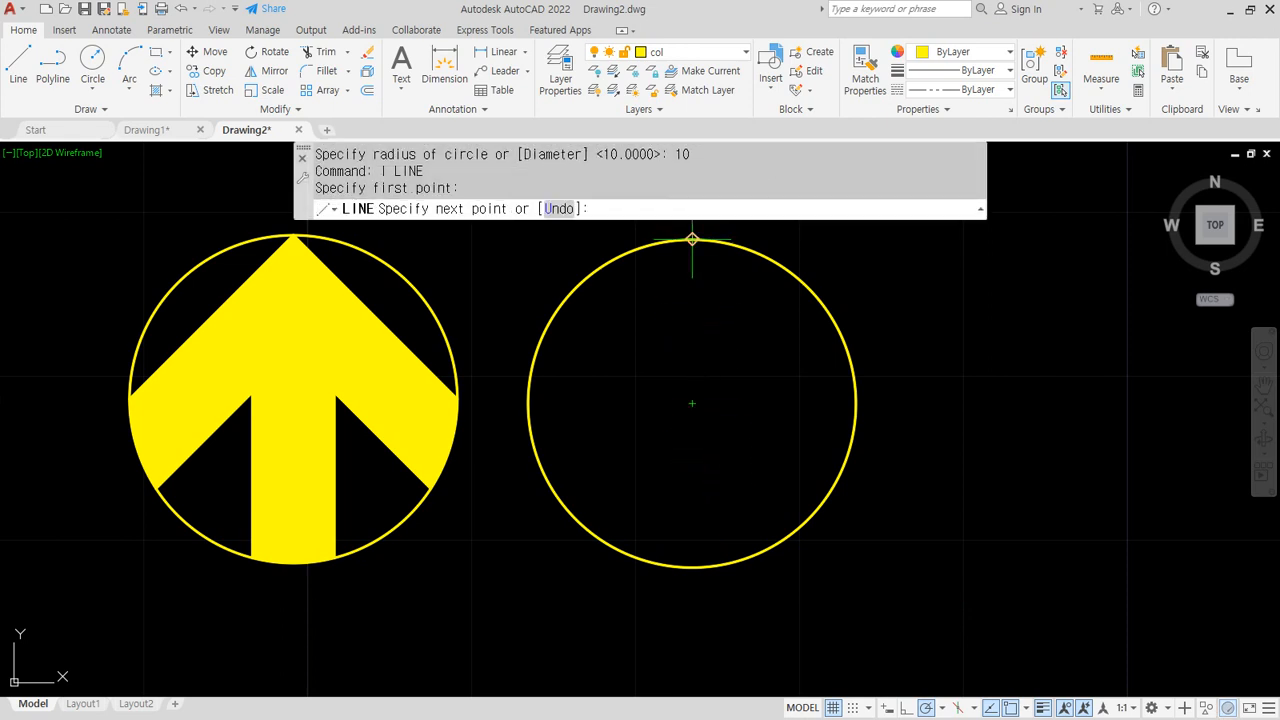
{"action": "left_click", "coordinate": [692, 568]}
{"action": "key", "text": "Escape"}
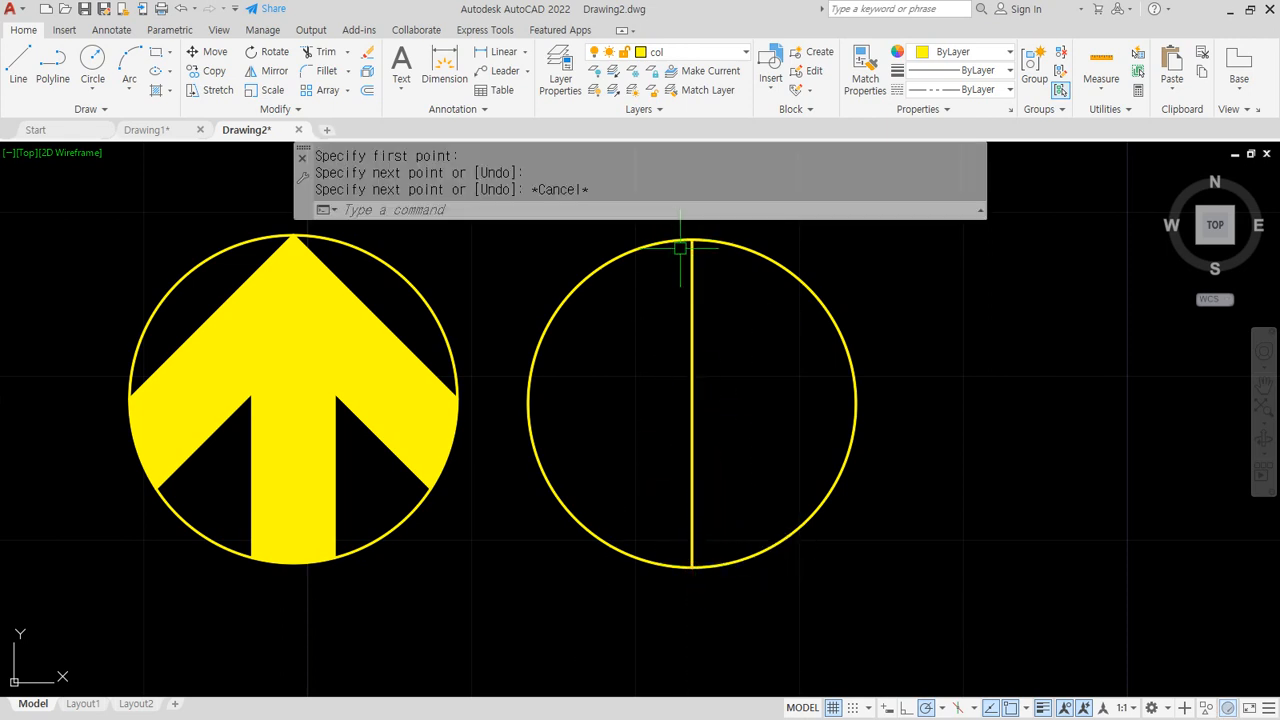
Draw a line from the north quadrant to the circle's lower-left arc, 15° off vertical, continuing at 30° upward across the diameter
{"action": "key", "text": "Return"}
{"action": "left_click", "coordinate": [692, 240]}
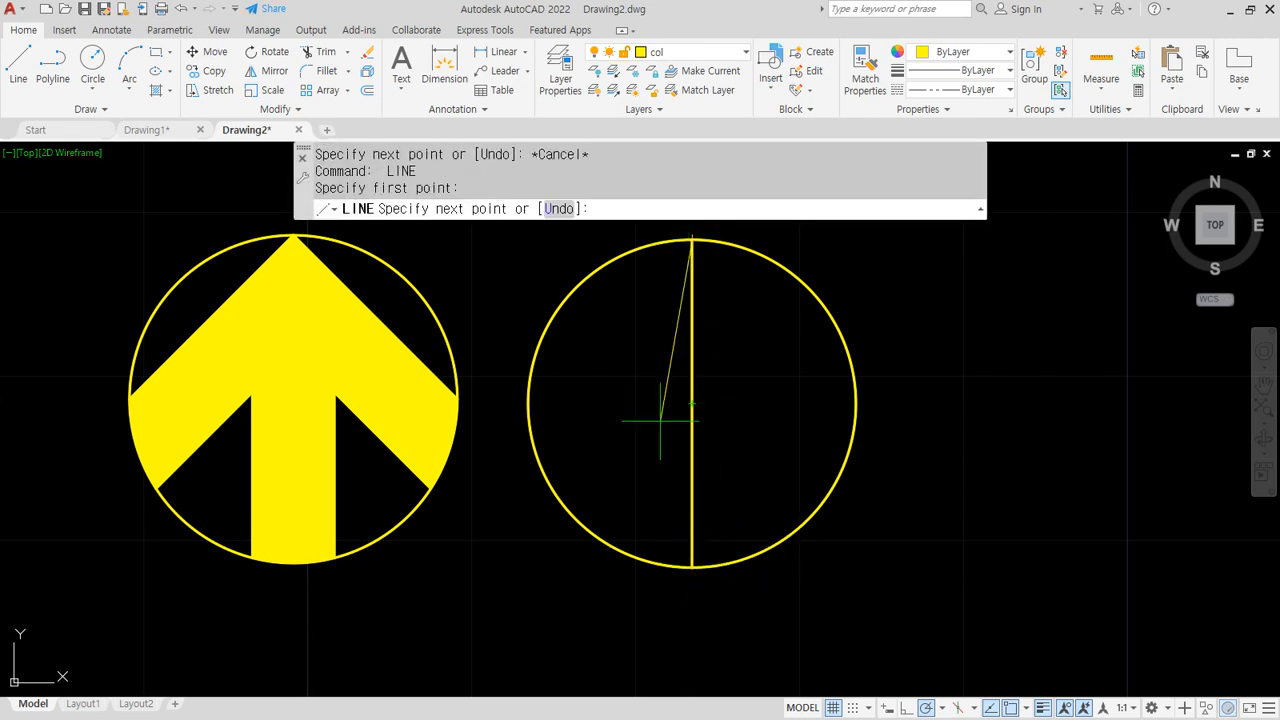
{"action": "left_click", "coordinate": [610, 545]}
{"action": "left_click", "coordinate": [817, 424]}
{"action": "key", "text": "Escape"}
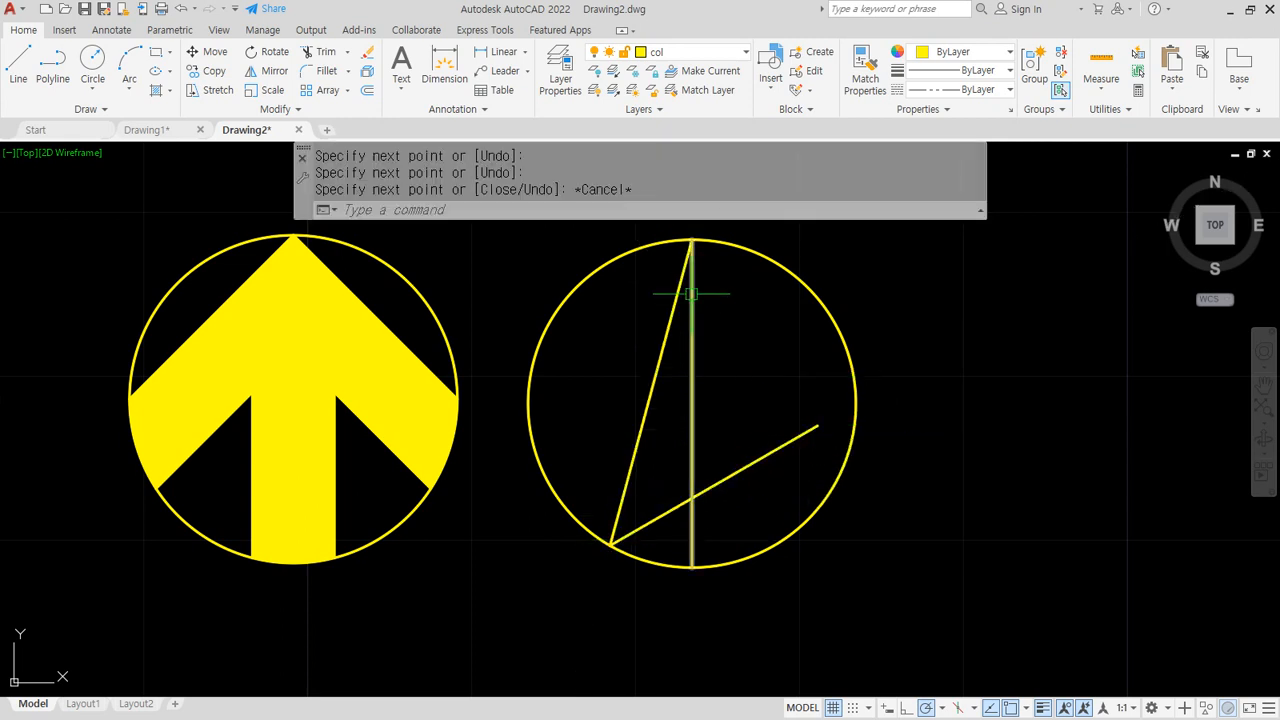
Draw the mirrored line from the north quadrant to the circle's lower-right arc, continuing to the crossing on the vertical diameter
{"action": "key", "text": "space"}
{"action": "left_click", "coordinate": [691, 240]}
{"action": "left_click", "coordinate": [773, 545]}
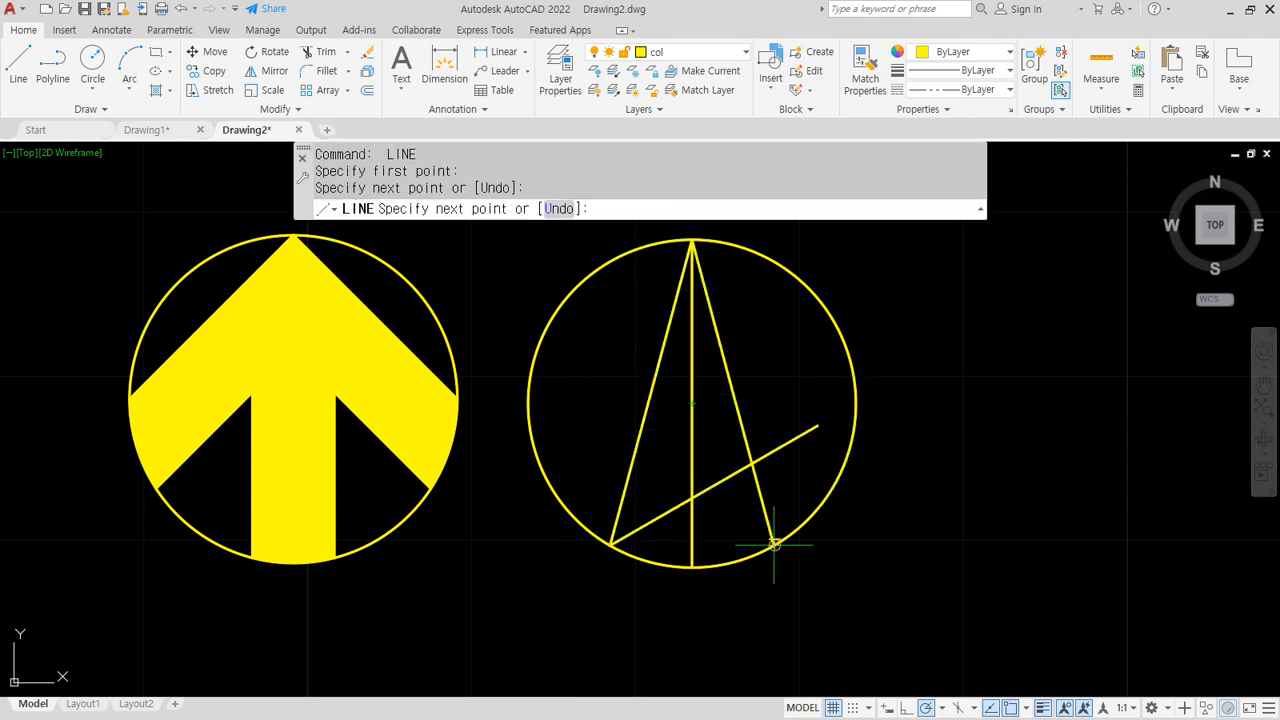
{"action": "left_click", "coordinate": [692, 497]}
{"action": "key", "text": "space"}
Fillet the two short lower lines to a sharp corner and trim the vertical diameter below it
{"action": "type", "text": "f"}
{"action": "key", "text": "space"}
{"action": "left_click", "coordinate": [700, 508]}
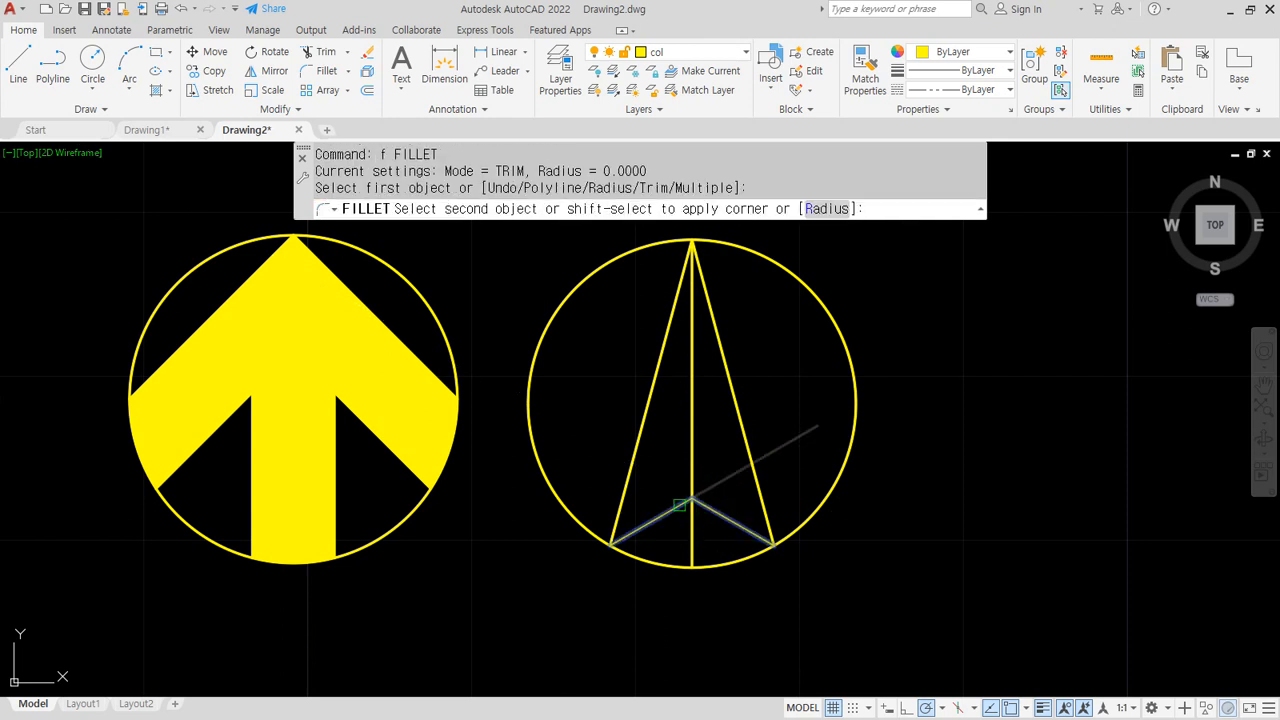
{"action": "left_click", "coordinate": [685, 503]}
{"action": "type", "text": "tr"}
{"action": "key", "text": "space"}
{"action": "key", "text": "space"}
{"action": "left_click", "coordinate": [694, 534]}
{"action": "key", "text": "space"}
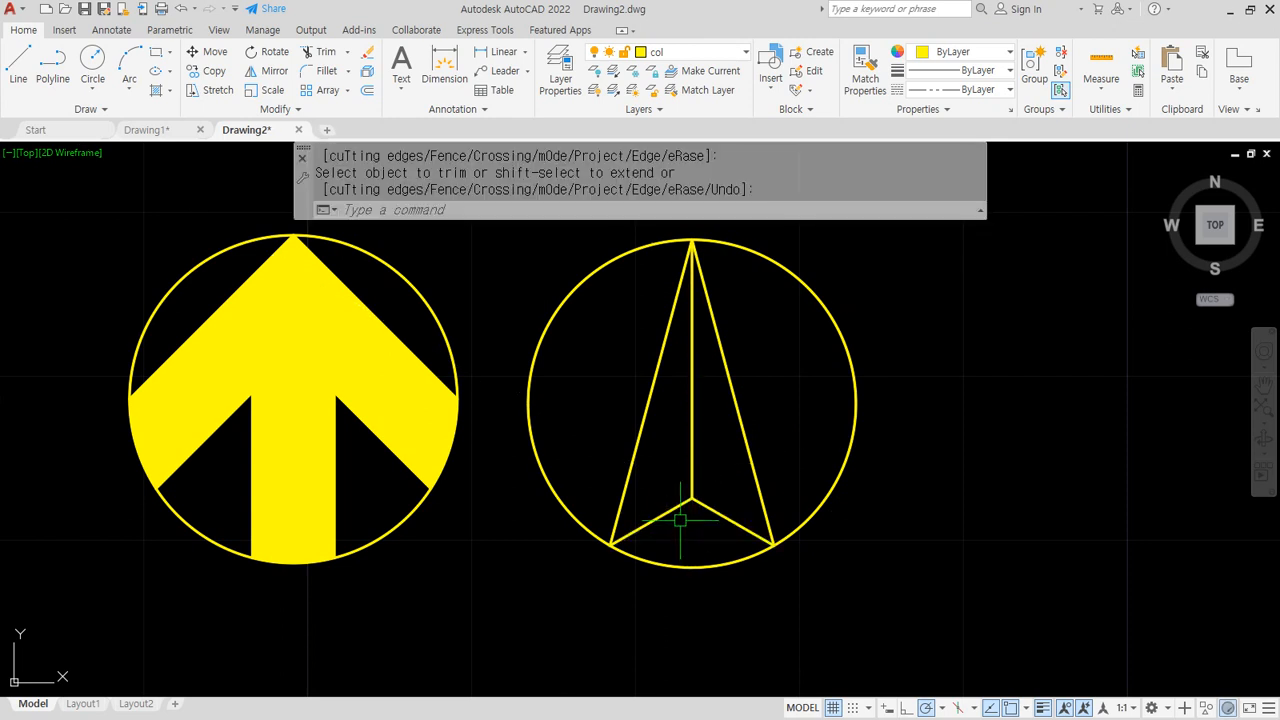
Hatch the left half of the needle in the third circle with the SOLID pattern
{"action": "type", "text": "h"}
{"action": "key", "text": "space"}
{"action": "left_click", "coordinate": [666, 428]}
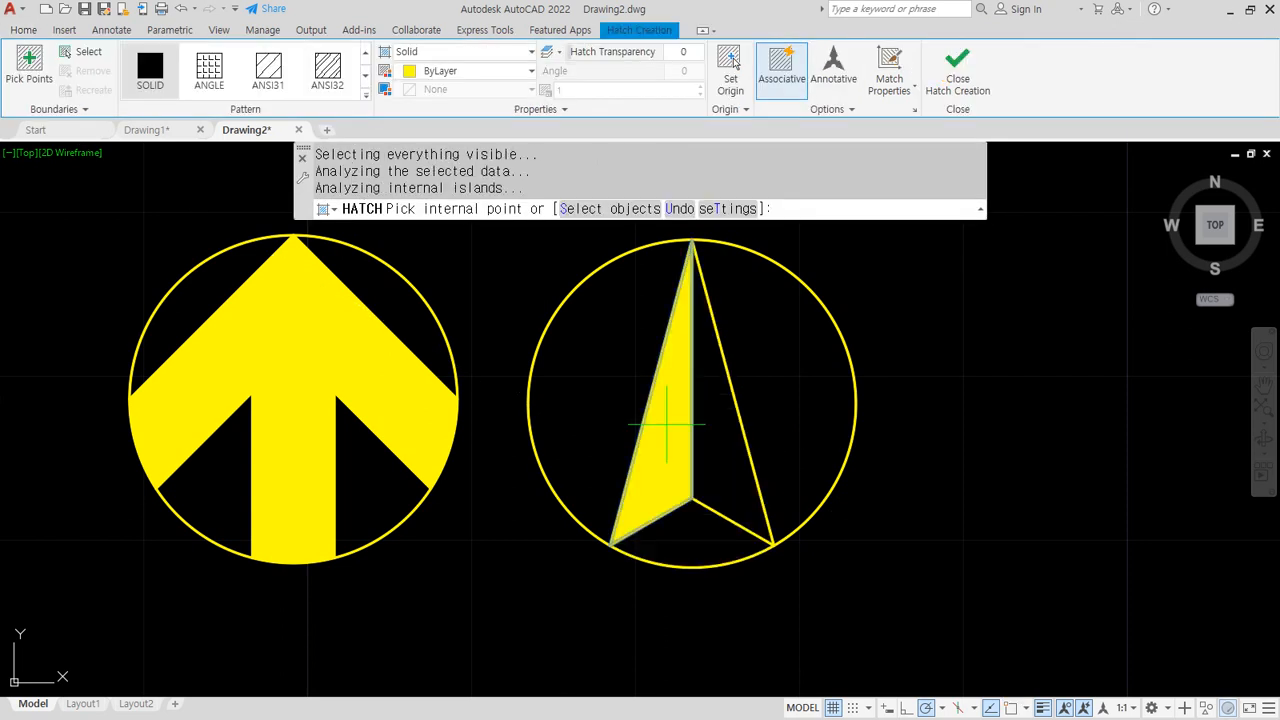
{"action": "key", "text": "space"}
{"action": "scroll", "coordinate": [729, 580], "scroll_direction": "down", "scroll_amount": 3}
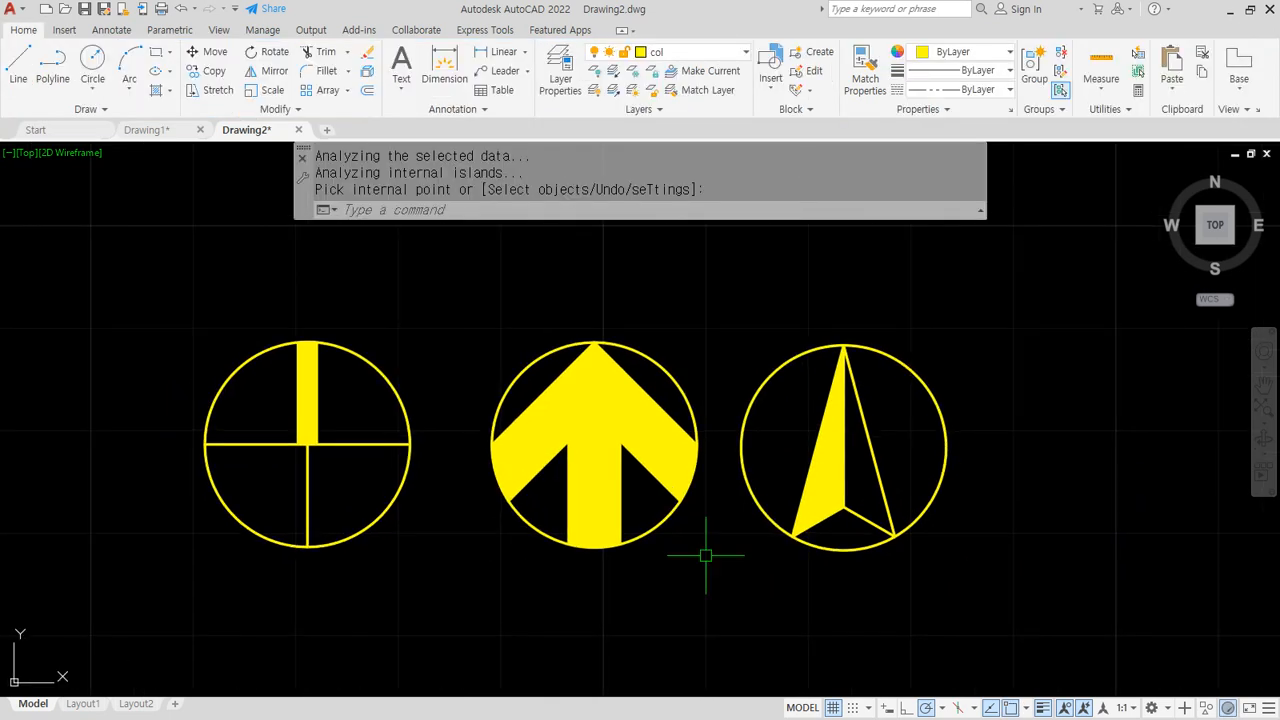
{"action": "mouse_move", "coordinate": [276, 601]}
{"action": "left_mouse_down"}
{"action": "mouse_move", "coordinate": [859, 601]}
{"action": "mouse_move", "coordinate": [353, 613]}
{"action": "left_mouse_up"}
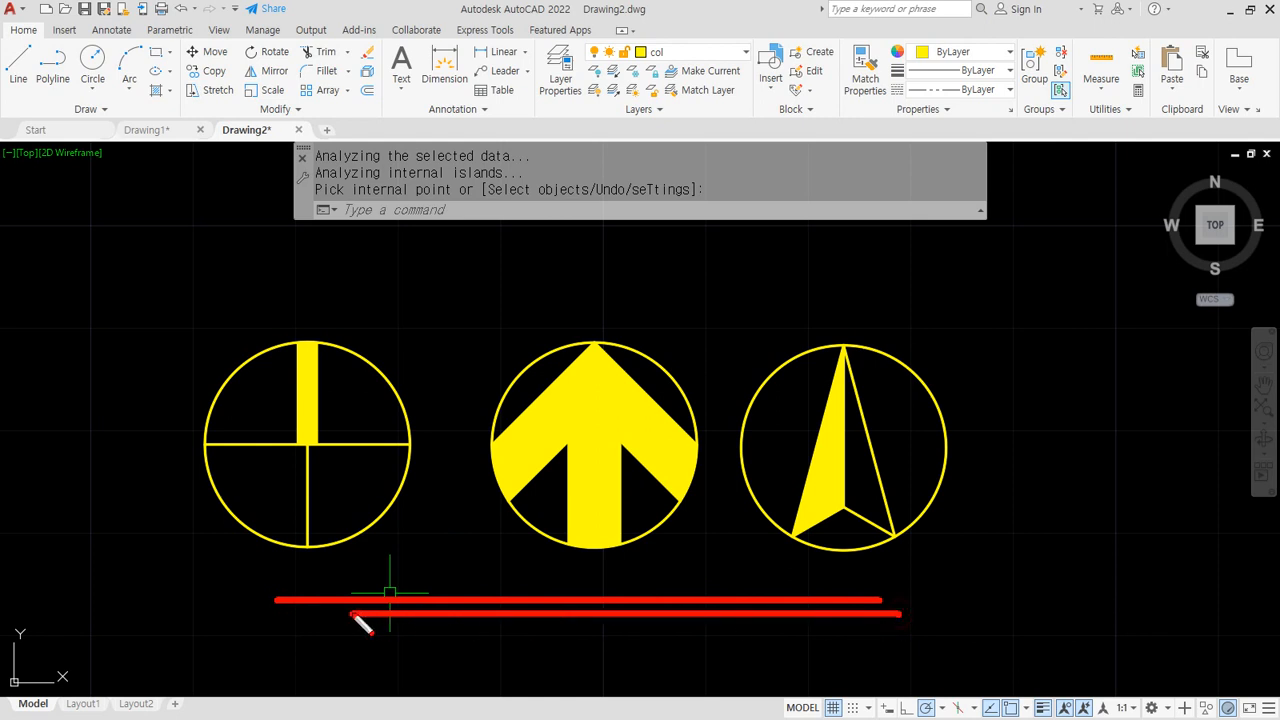
{"action": "key", "text": "Escape"}
Draw a fourth circle of radius 10 between the needle symbol and the lot outline
{"action": "middle_click_drag", "start_coordinate": [942, 508], "coordinate": [661, 503]}
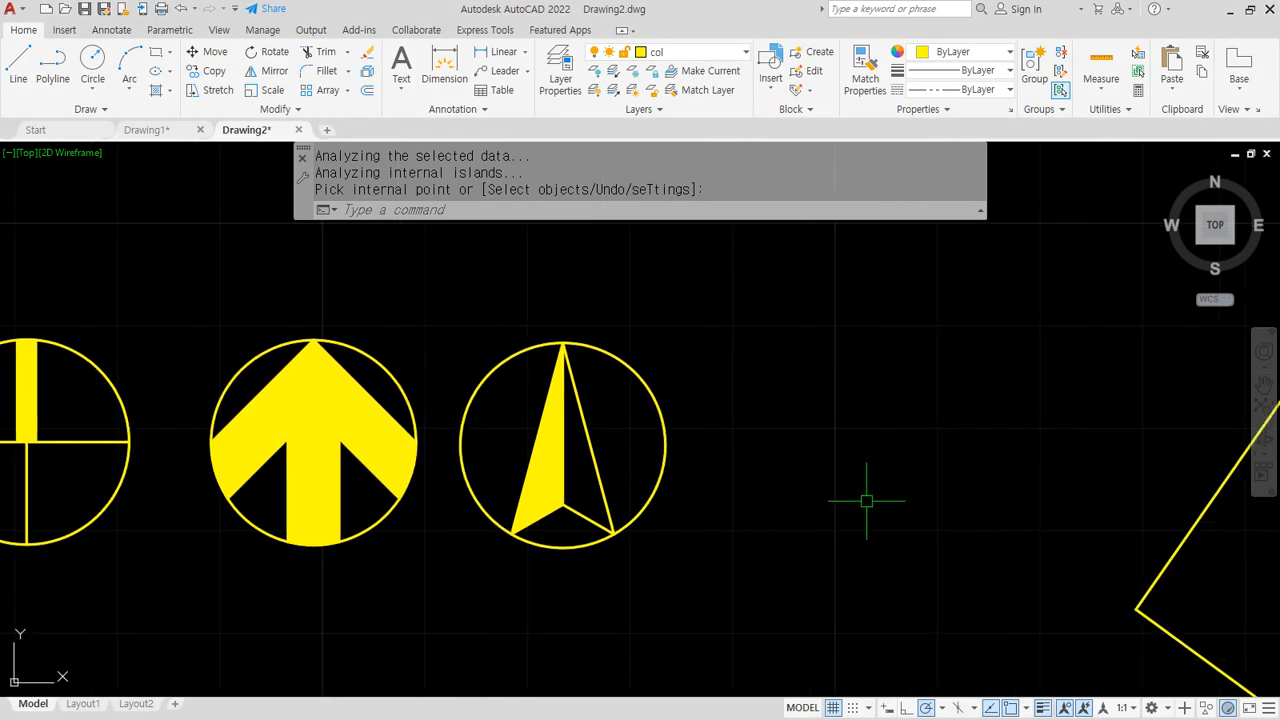
{"action": "type", "text": "c"}
{"action": "key", "text": "Return"}
{"action": "left_click", "coordinate": [812, 434]}
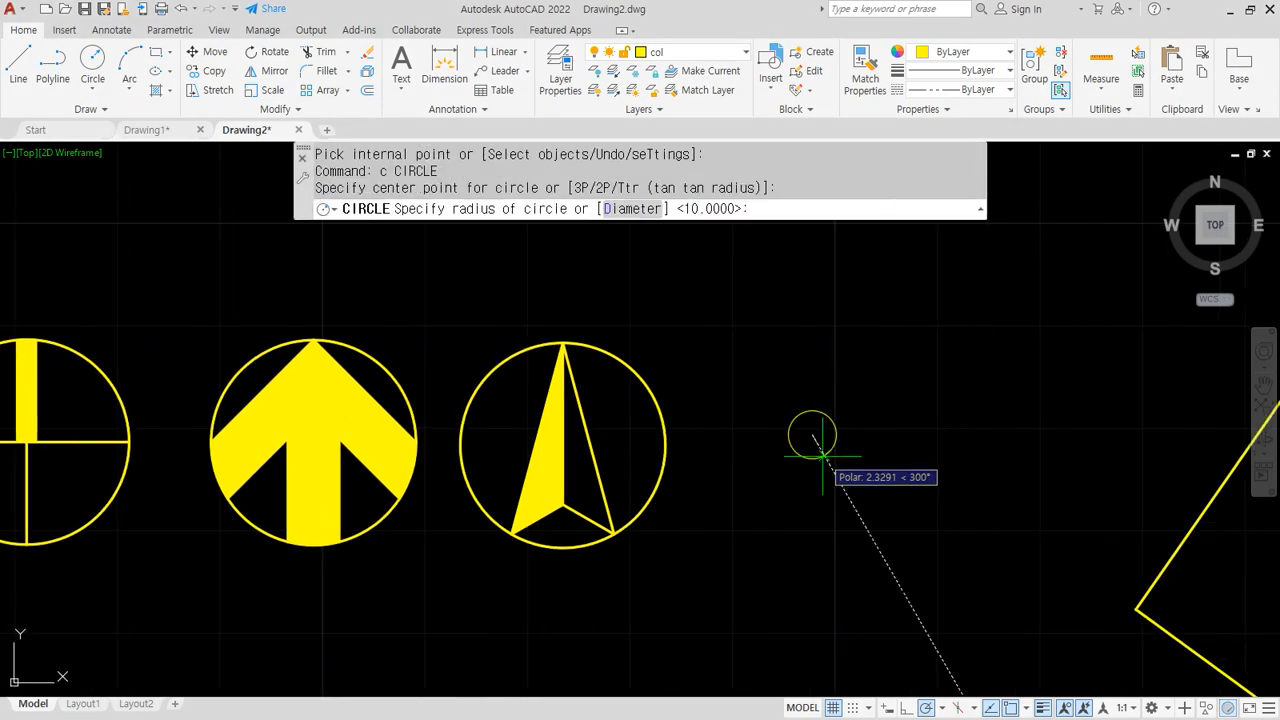
{"action": "type", "text": "10"}
{"action": "key", "text": "Return"}
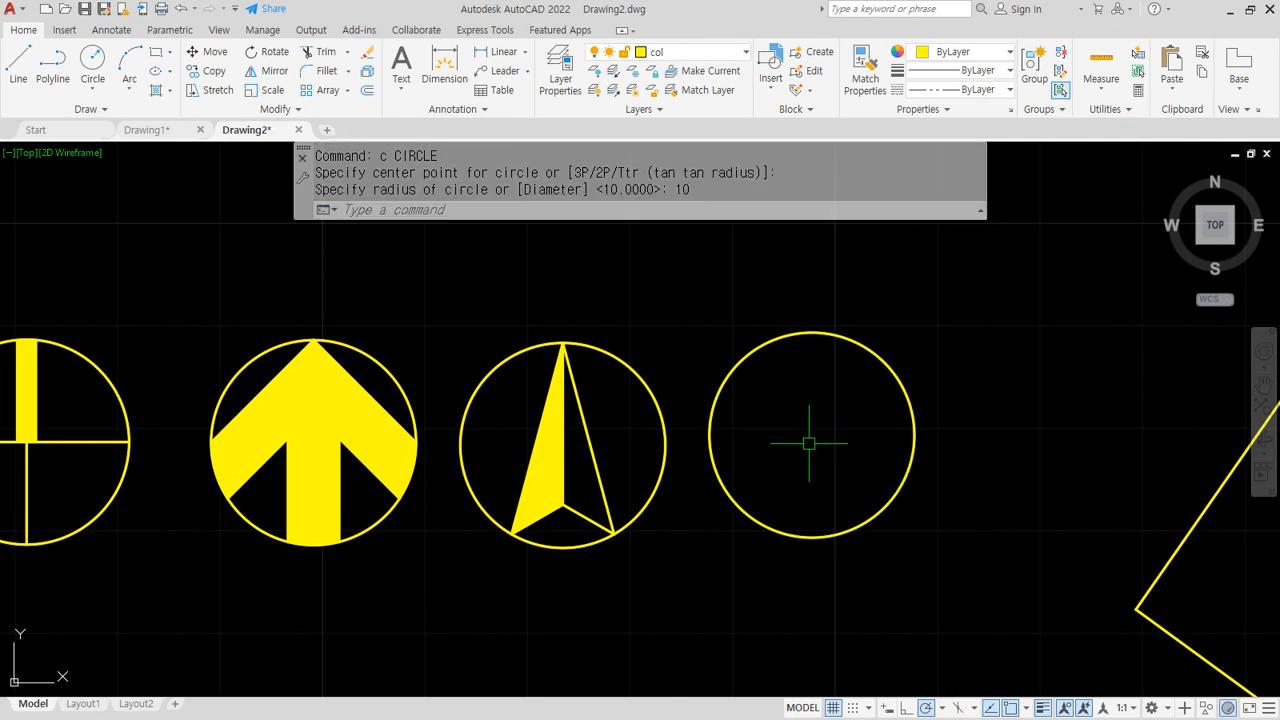
Draw the vertical and horizontal diameters of the fourth circle between its opposite quadrants
{"action": "type", "text": "l"}
{"action": "key", "text": "Return"}
{"action": "left_click", "coordinate": [812, 332]}
{"action": "left_click", "coordinate": [812, 537]}
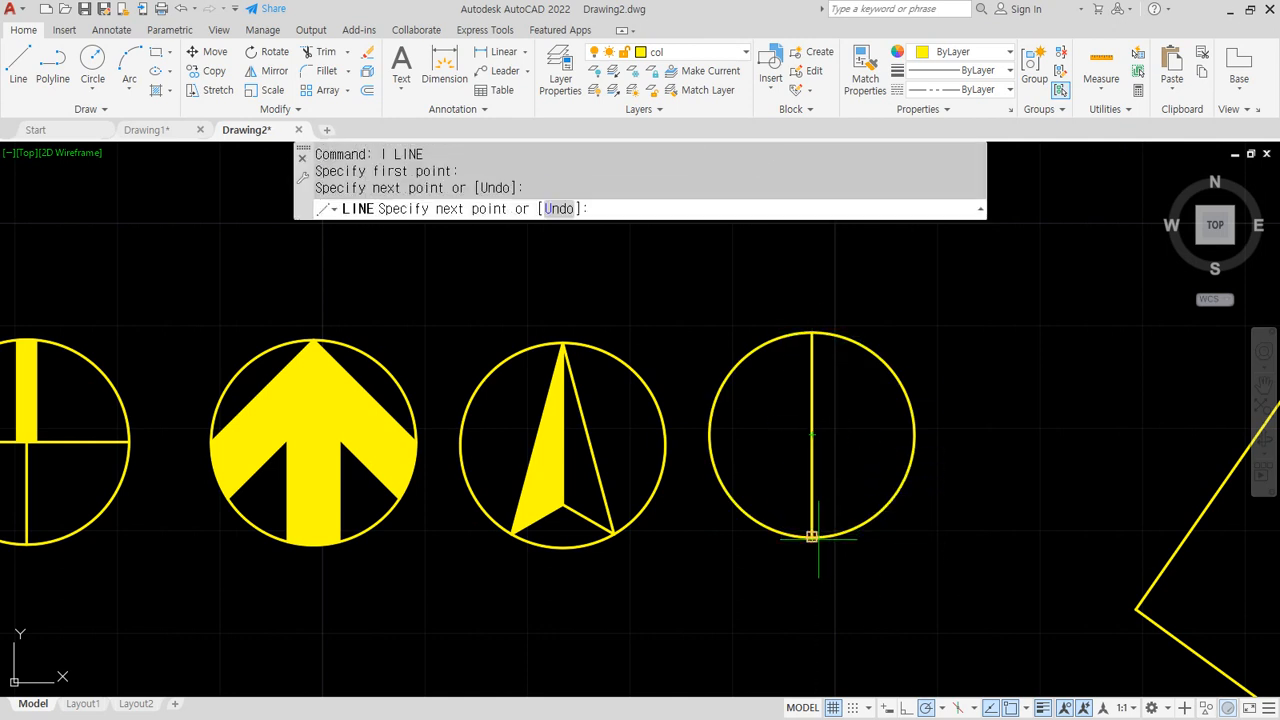
{"action": "key", "text": "Return"}
{"action": "key", "text": "Return"}
{"action": "left_click", "coordinate": [709, 434]}
{"action": "left_click", "coordinate": [914, 434]}
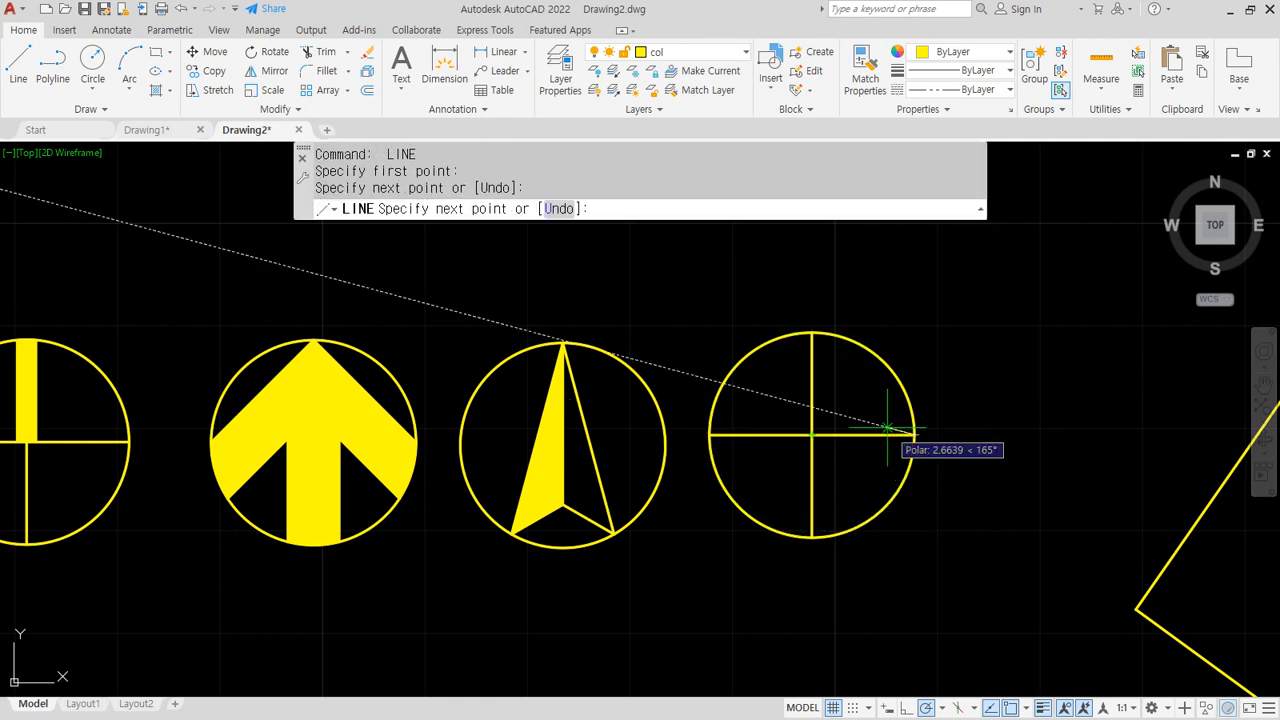
Complete a flat diamond in the fourth circle, its sides running 15° off the horizontal diameter between side quadrants and vertical diameter
{"action": "left_click", "coordinate": [812, 408]}
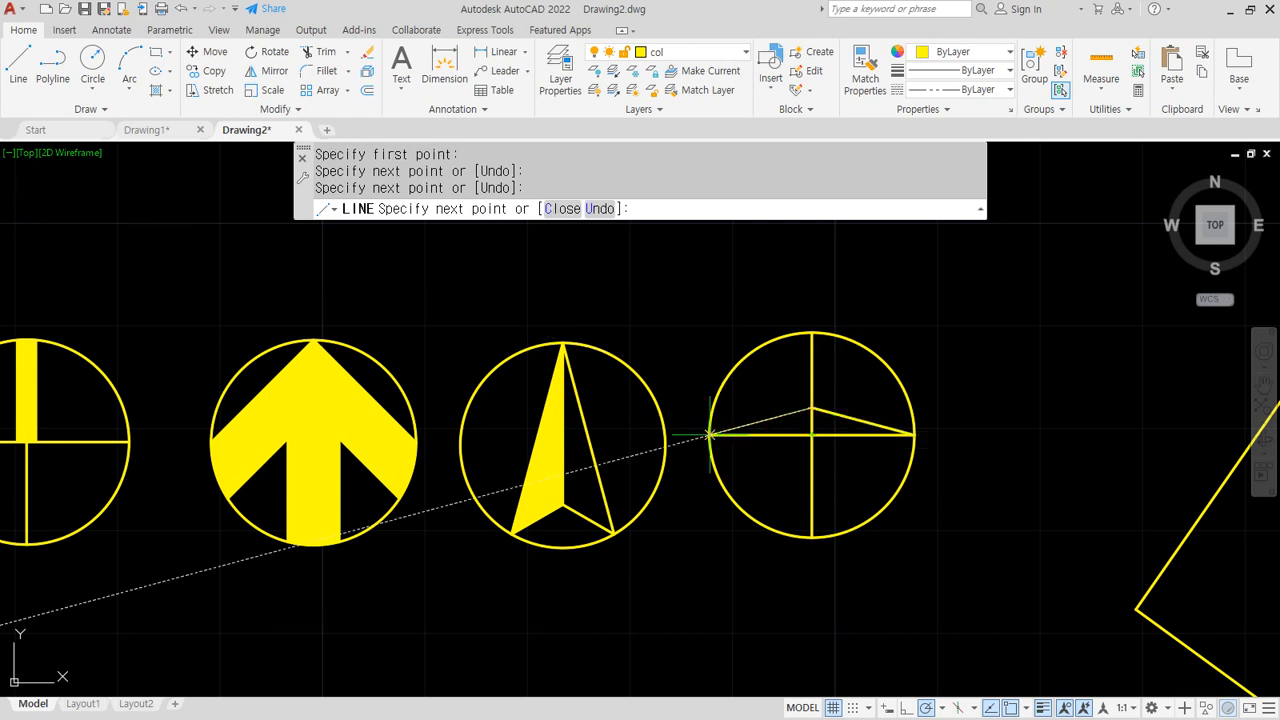
{"action": "left_click", "coordinate": [709, 434]}
{"action": "left_click", "coordinate": [812, 462]}
{"action": "left_click", "coordinate": [914, 434]}
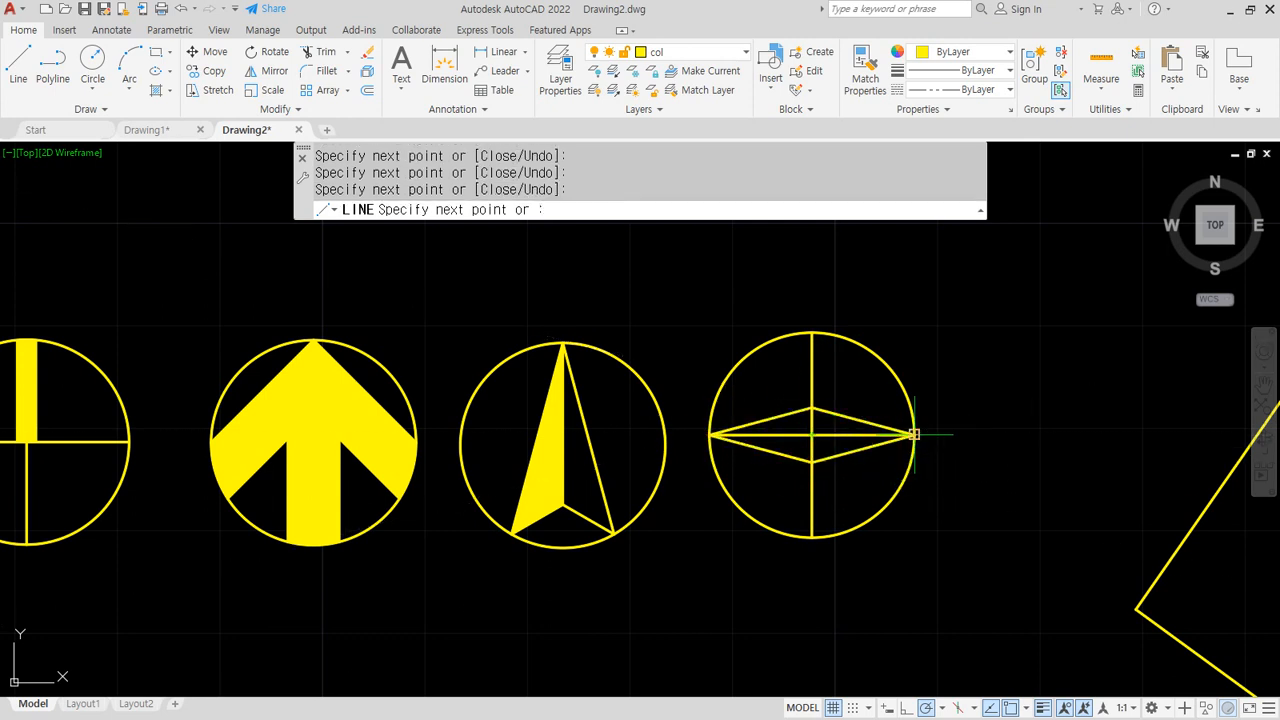
{"action": "key", "text": "Return"}
Draw a matching upright diamond from the fourth circle's top and bottom quadrants, with sides 15° off the vertical diameter
{"action": "scroll", "coordinate": [914, 434], "scroll_direction": "up", "scroll_amount": 3}
{"action": "middle_click_drag", "start_coordinate": [828, 420], "coordinate": [682, 456]}
{"action": "key", "text": "Return"}
{"action": "left_click", "coordinate": [582, 297]}
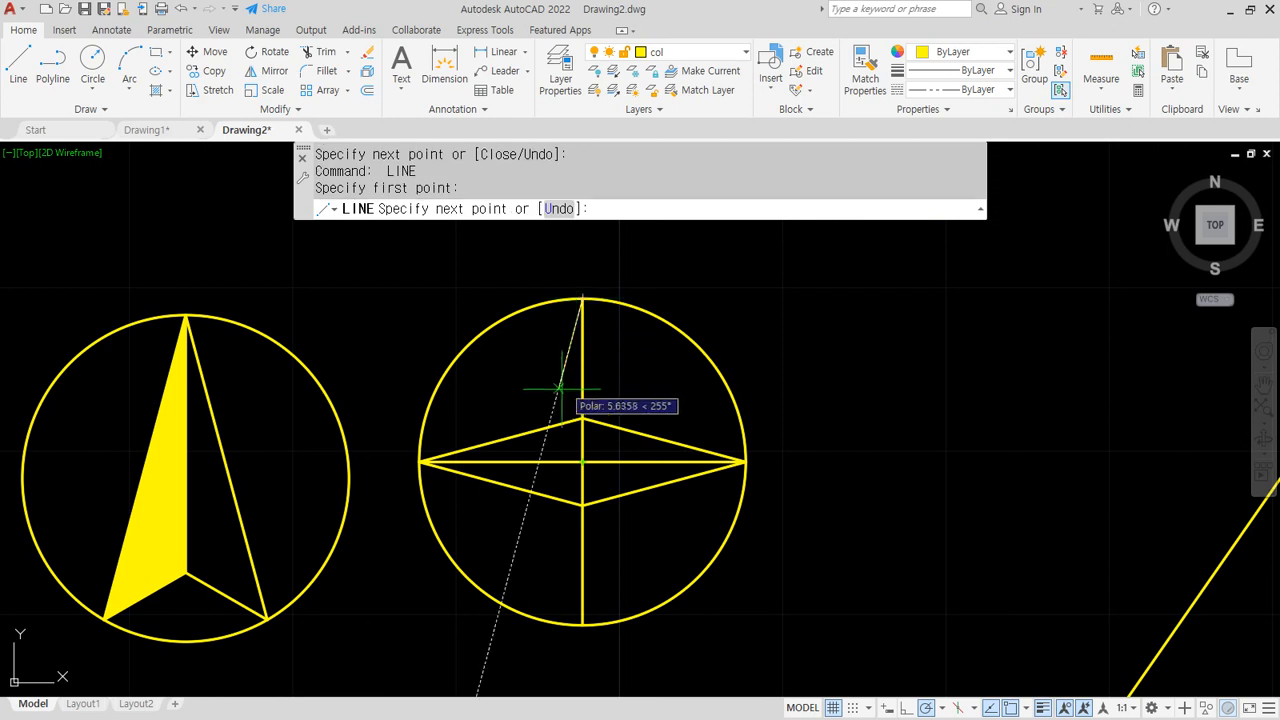
{"action": "left_click", "coordinate": [538, 462]}
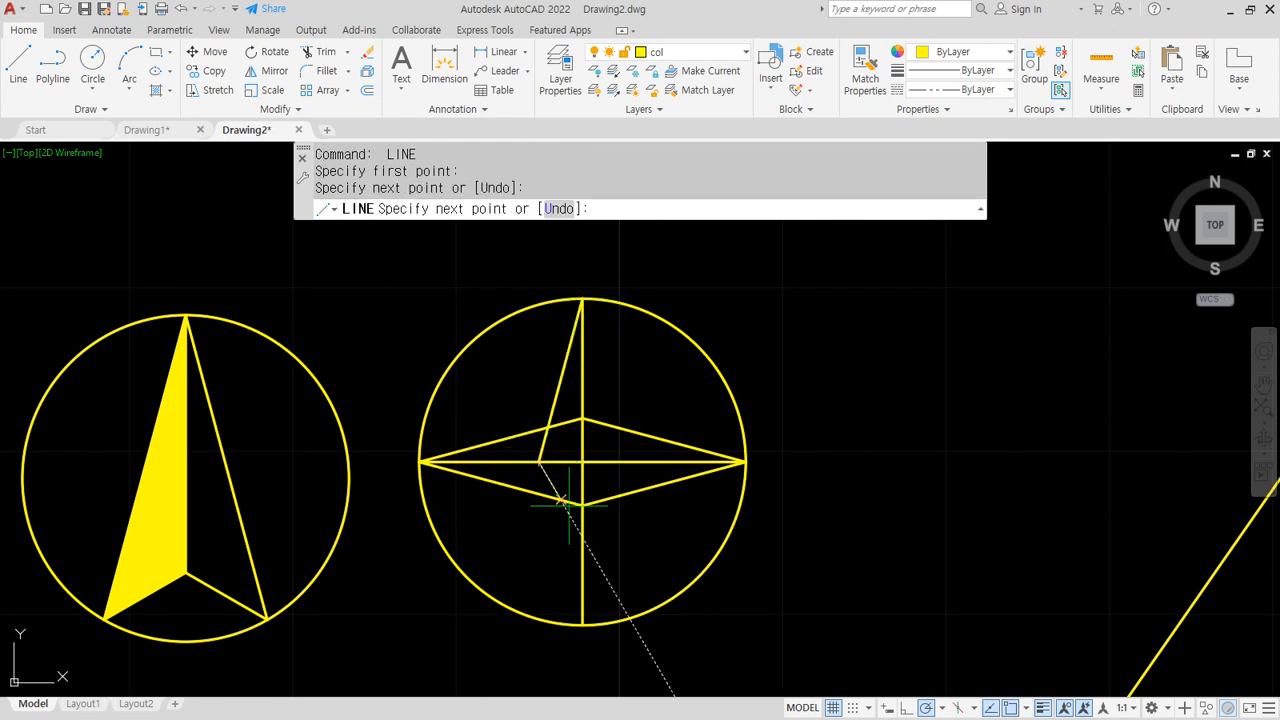
{"action": "left_click", "coordinate": [582, 624]}
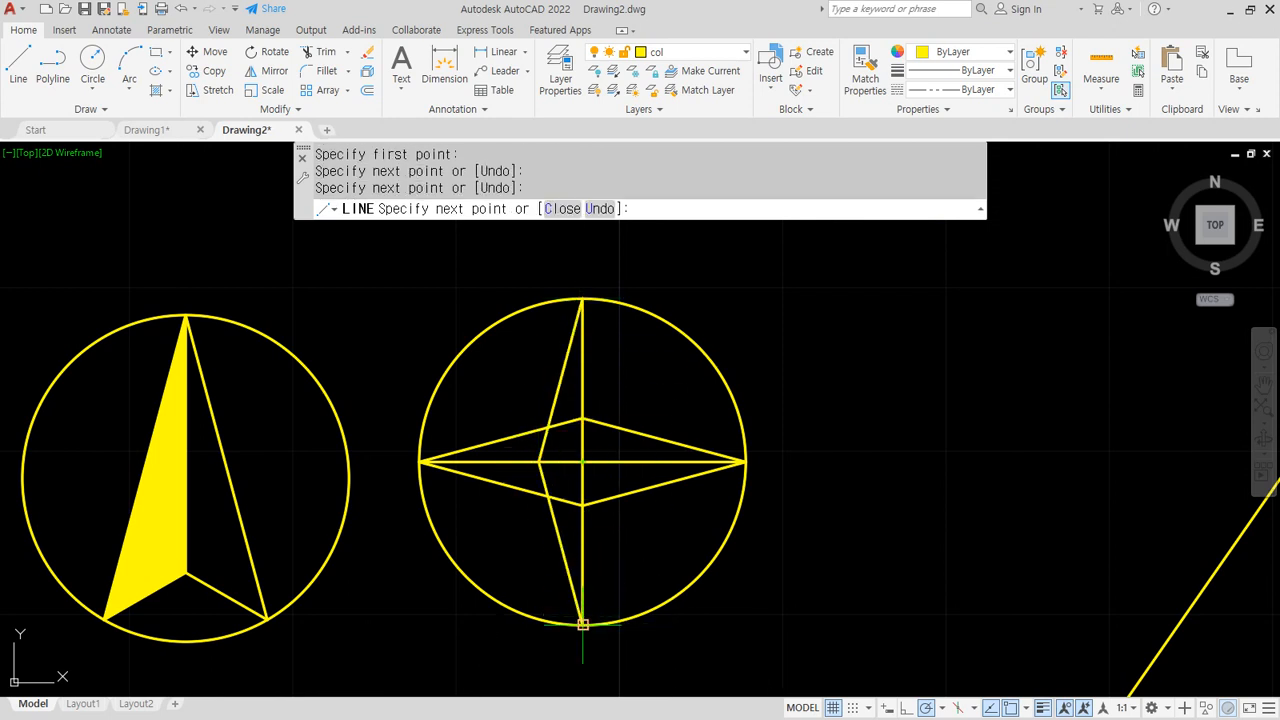
{"action": "left_click", "coordinate": [626, 462]}
{"action": "left_click", "coordinate": [581, 308]}
{"action": "key", "text": "space"}
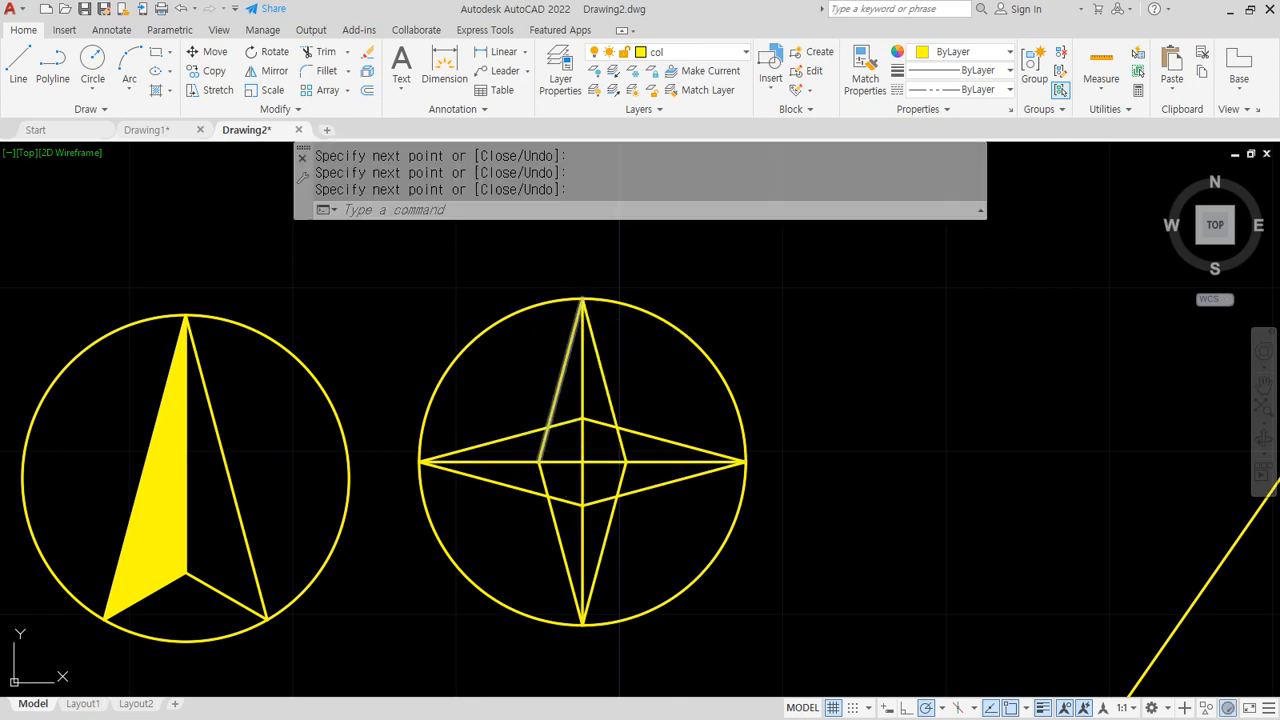
Fillet the crossing diamond sides with radius 0 into sharp inner corners on the west half of the star
{"action": "type", "text": "f"}
{"action": "key", "text": "space"}
{"action": "left_click", "coordinate": [556, 398]}
{"action": "left_click", "coordinate": [531, 428]}
{"action": "key", "text": "space"}
{"action": "left_click", "coordinate": [528, 502]}
{"action": "left_click", "coordinate": [551, 514]}
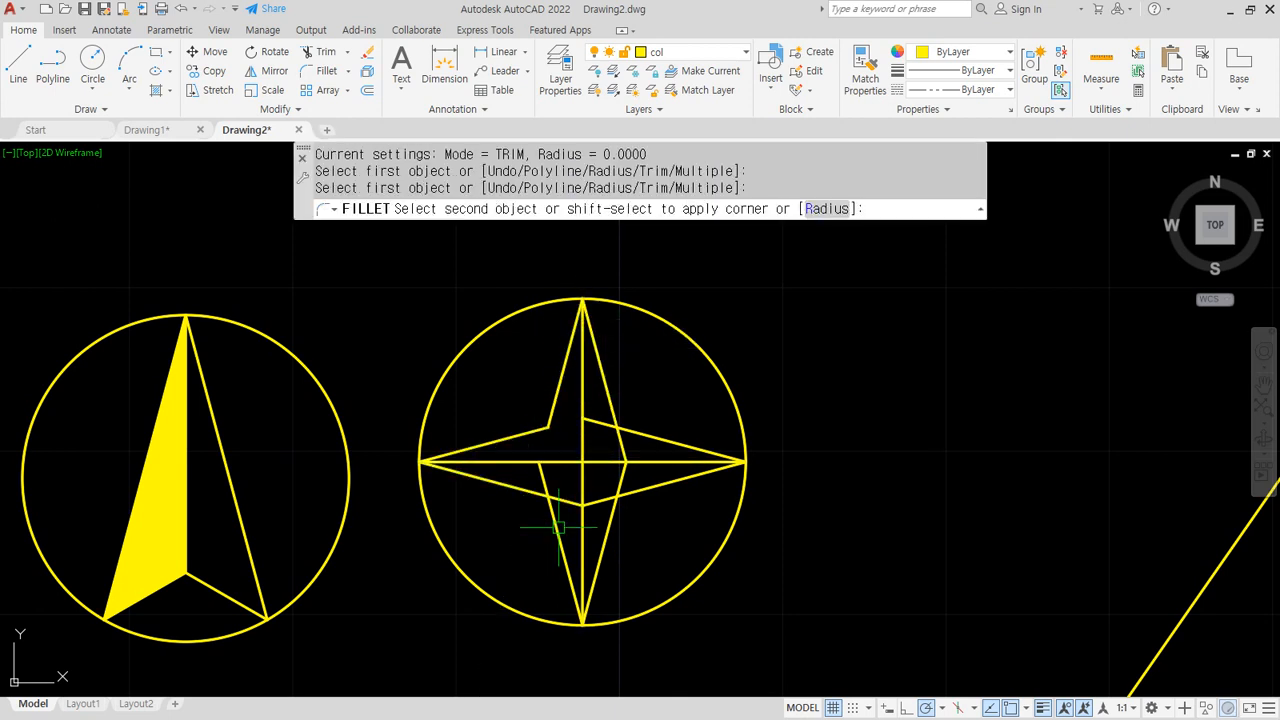
{"action": "left_click", "coordinate": [557, 524]}
{"action": "key", "text": "space"}
{"action": "left_click", "coordinate": [533, 496]}
{"action": "left_click", "coordinate": [557, 521]}
Fillet the crossing diamond sides with radius 0 into sharp inner corners on the east half of the star
{"action": "key", "text": "space"}
{"action": "left_click", "coordinate": [609, 519]}
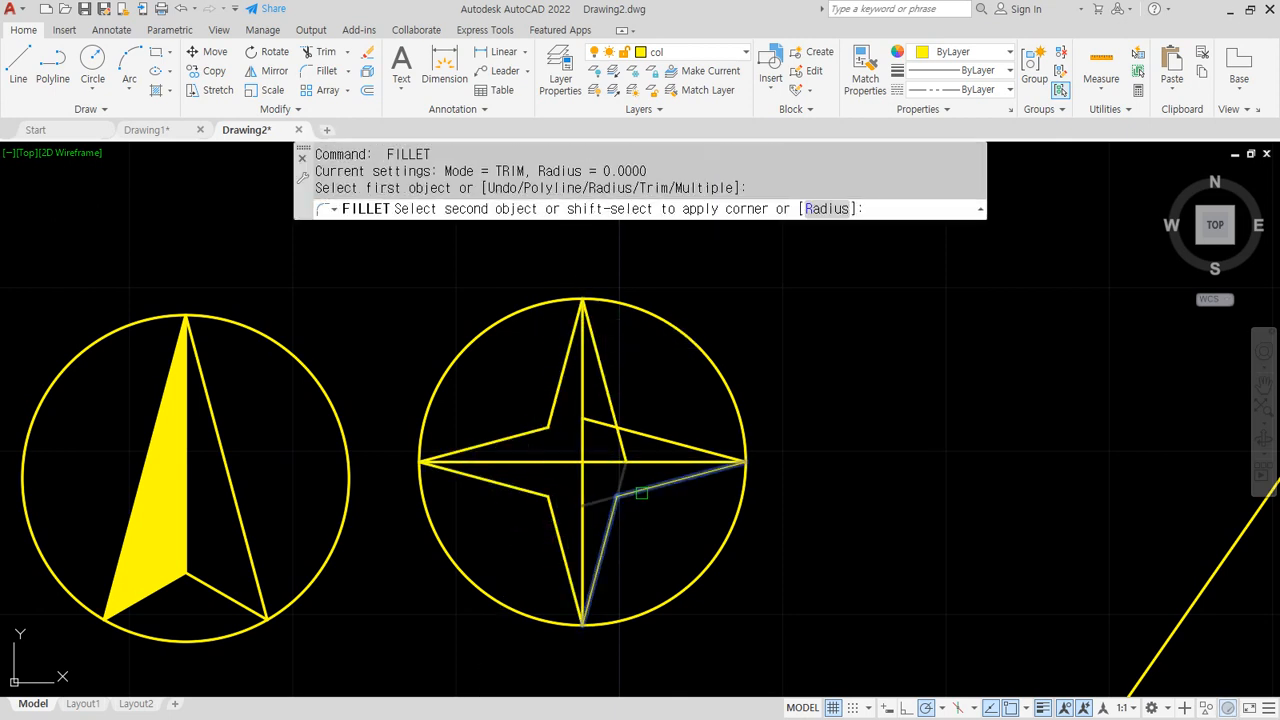
{"action": "left_click", "coordinate": [641, 492]}
{"action": "key", "text": "space"}
{"action": "left_click", "coordinate": [638, 434]}
{"action": "left_click", "coordinate": [622, 419]}
Fillet the east arm's upper side with the south arm's west side, extending them to a sharp northwest tip
{"action": "type", "text": "f"}
{"action": "key", "text": "space"}
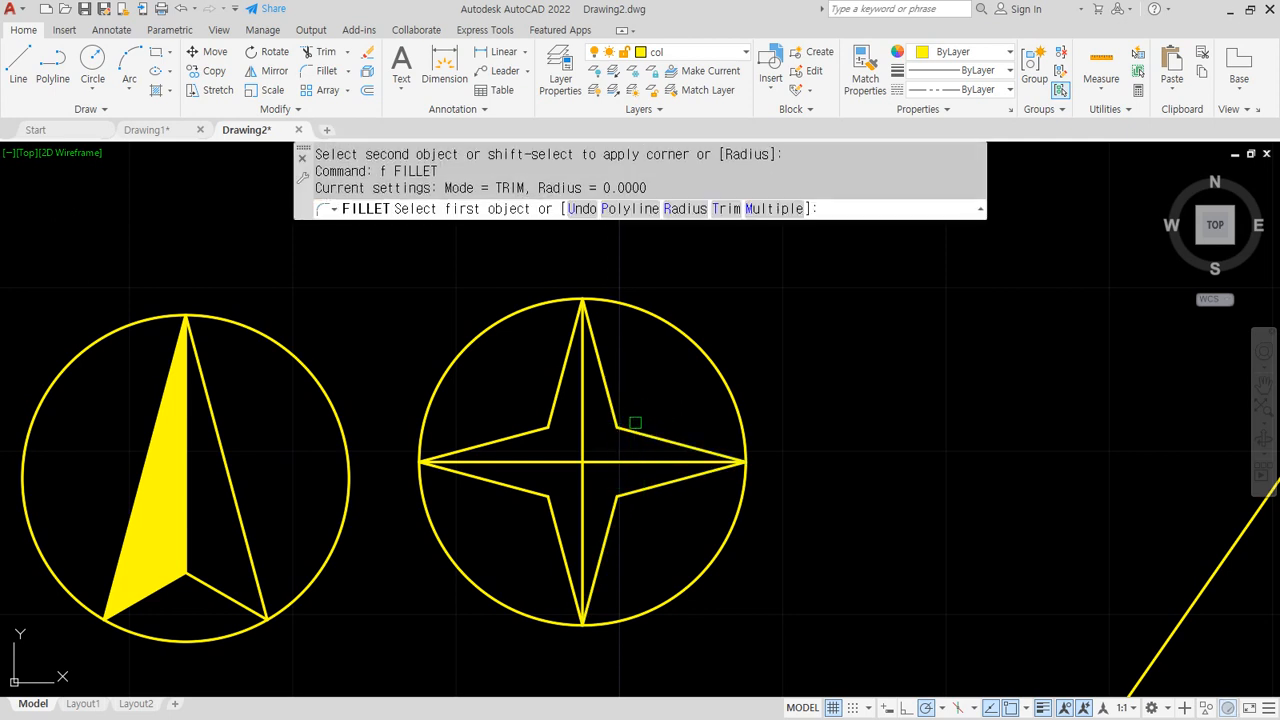
{"action": "left_click", "coordinate": [638, 430]}
{"action": "left_click", "coordinate": [549, 514]}
{"action": "key", "text": "space"}
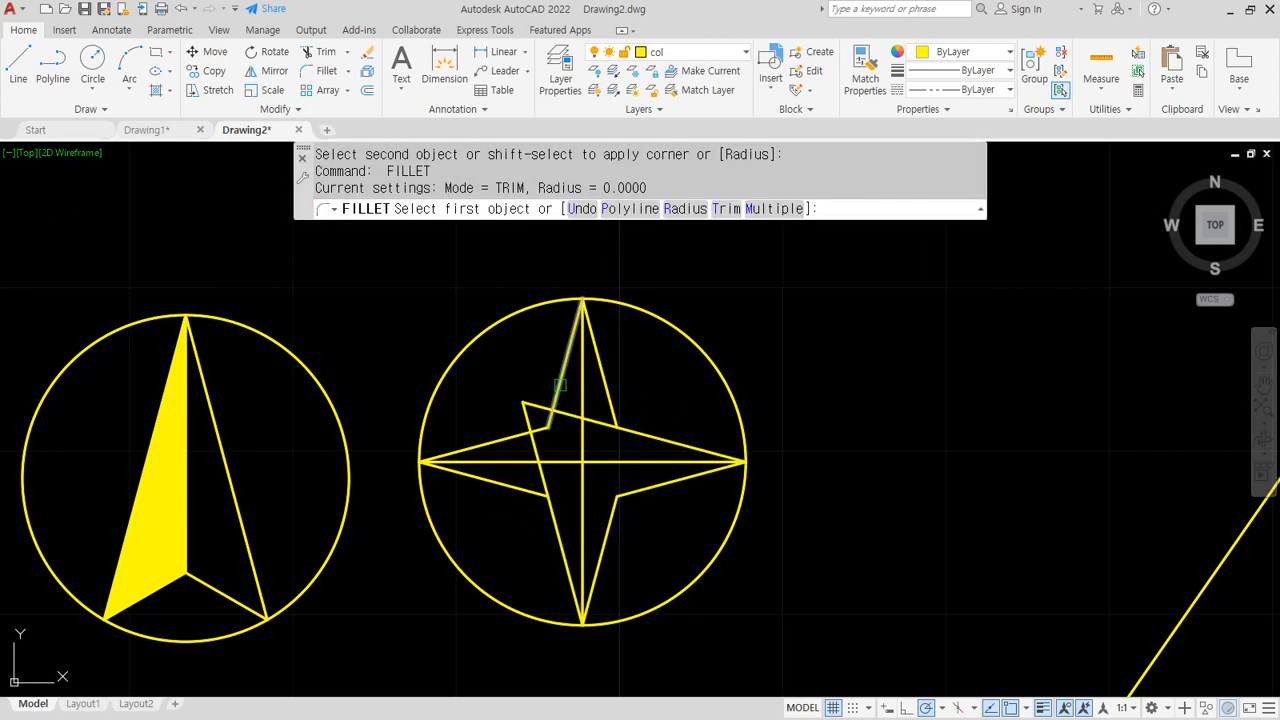
{"action": "key", "text": "Escape"}
Draw a diagonal line from the northwest tip through the centre to the southeast inner corner of the star
{"action": "type", "text": "l"}
{"action": "key", "text": "space"}
{"action": "left_click", "coordinate": [522, 403]}
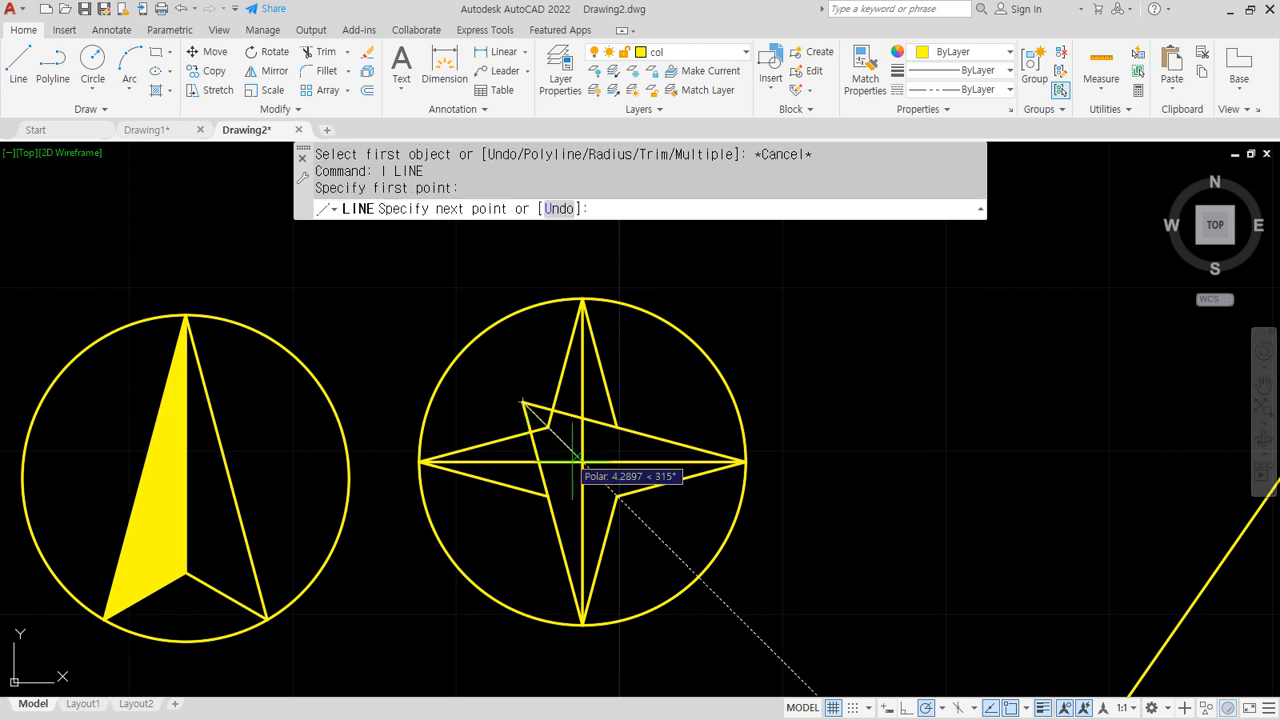
{"action": "left_click", "coordinate": [617, 497]}
{"action": "key", "text": "space"}
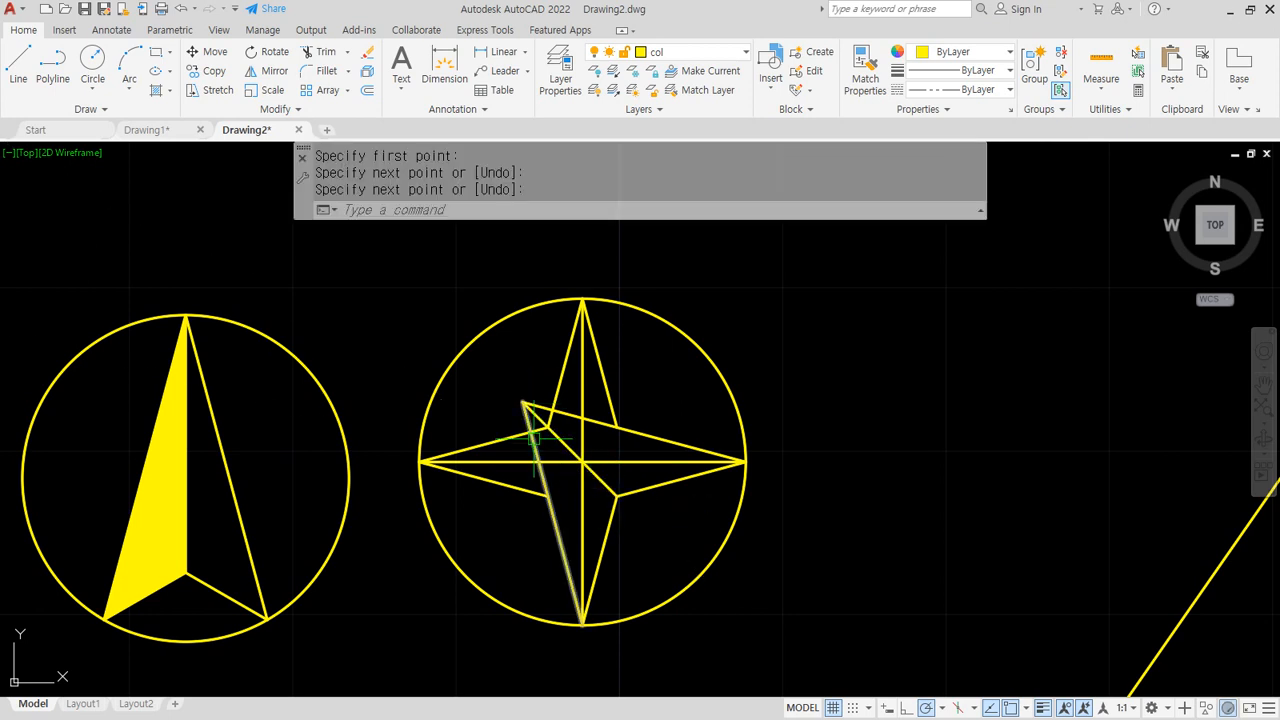
Fillet the north arm's west side with the east arm's lower side, extending them to a sharp southwest tip
{"action": "scroll", "coordinate": [537, 437], "scroll_direction": "up", "scroll_amount": 2}
{"action": "key", "text": "space"}
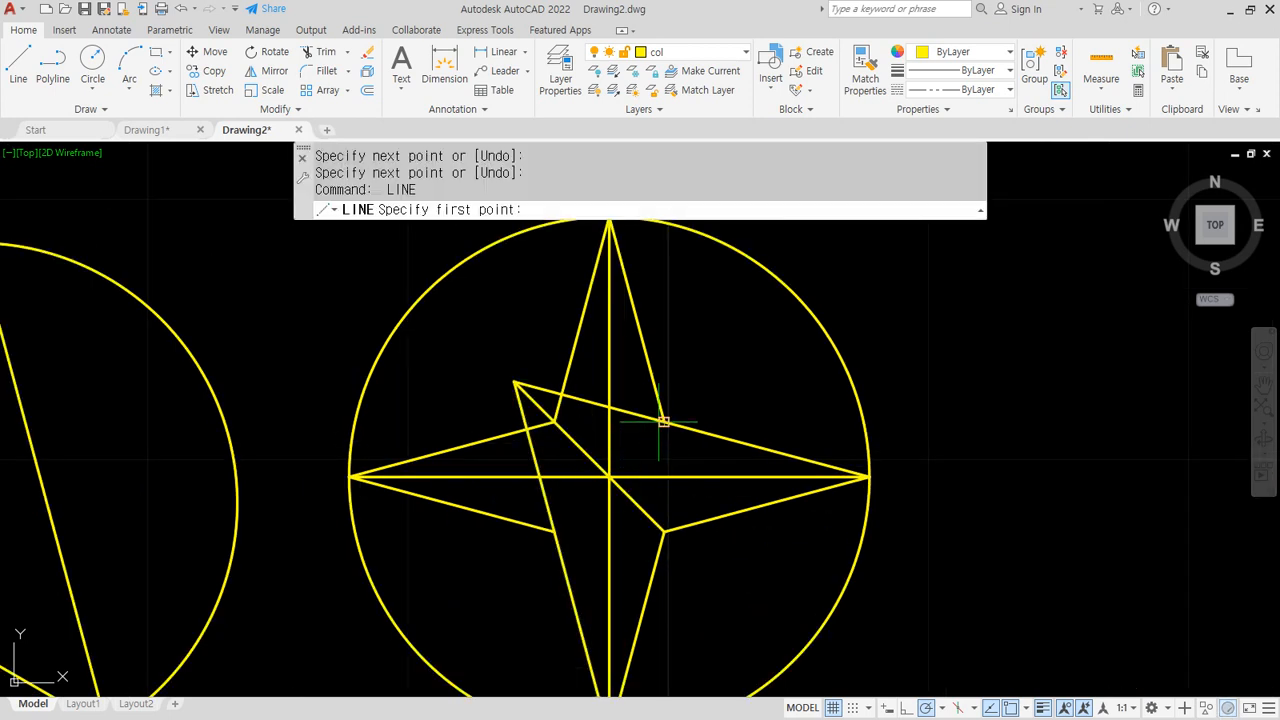
{"action": "key", "text": "Escape"}
{"action": "type", "text": "f"}
{"action": "key", "text": "space"}
{"action": "left_click", "coordinate": [565, 390]}
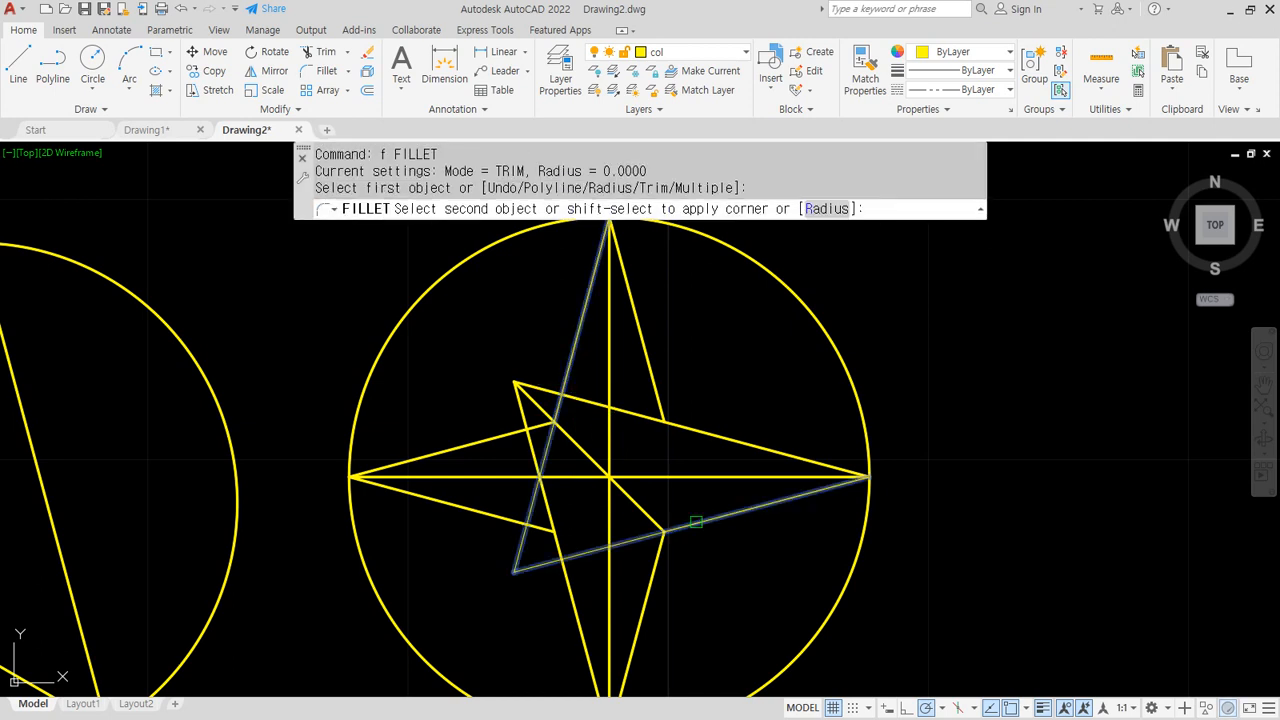
{"action": "left_click", "coordinate": [663, 505]}
Draw a diagonal line from the northeast inner corner through the centre to the southwest tip
{"action": "type", "text": "l"}
{"action": "key", "text": "space"}
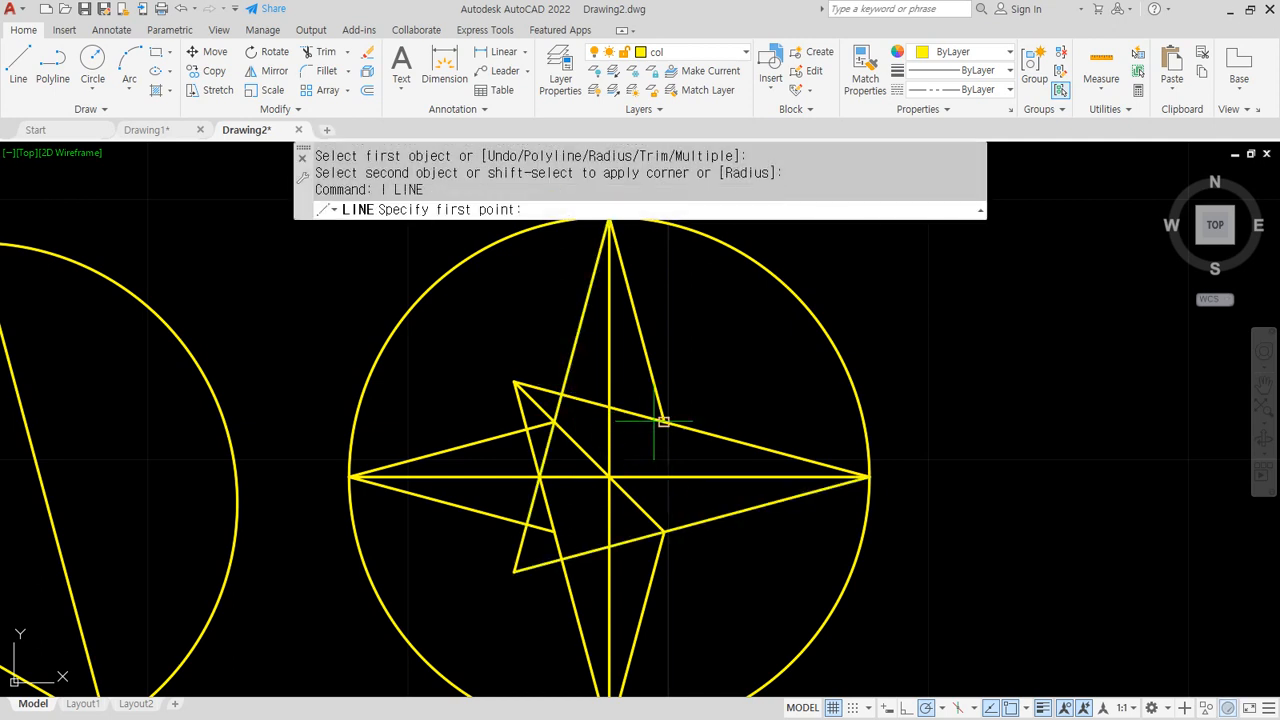
{"action": "left_click", "coordinate": [663, 421]}
{"action": "left_click", "coordinate": [514, 571]}
{"action": "key", "text": "space"}
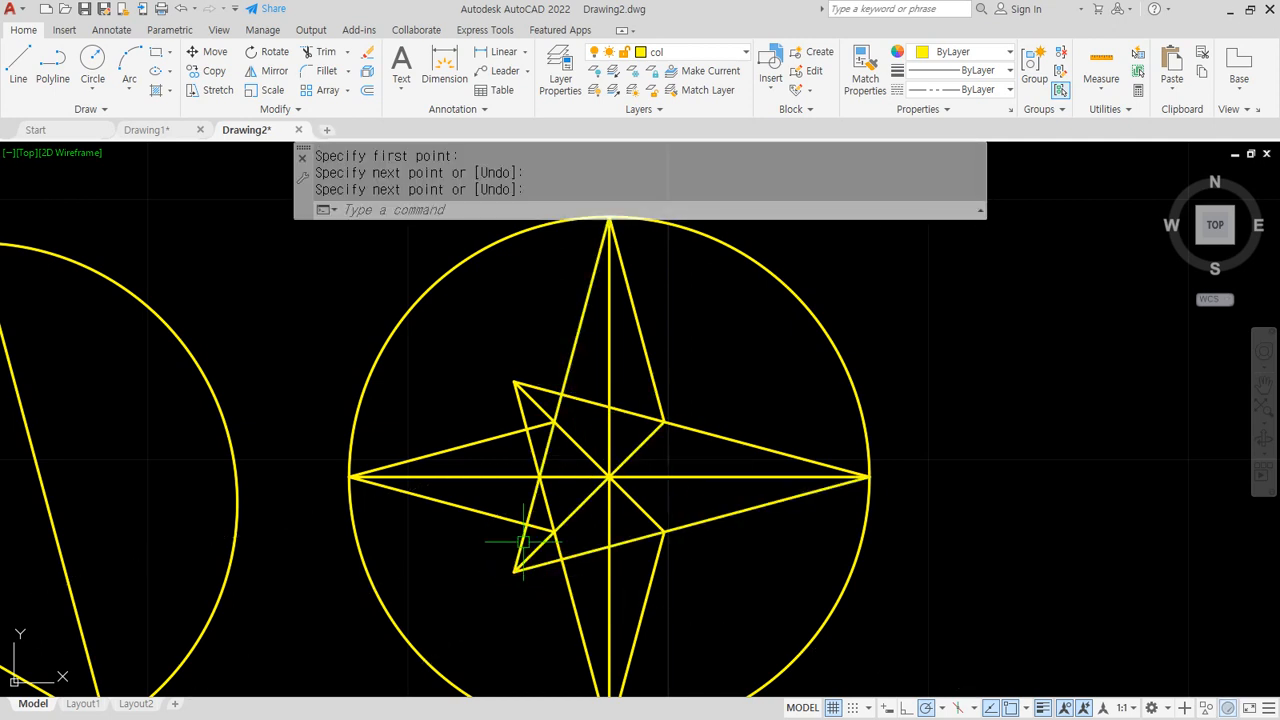
Fillet the west arm's lower side with the north arm's east side into a southeast tip, and extend the diagonal to it
{"action": "type", "text": "f"}
{"action": "key", "text": "space"}
{"action": "left_click", "coordinate": [500, 517]}
{"action": "left_click", "coordinate": [660, 399]}
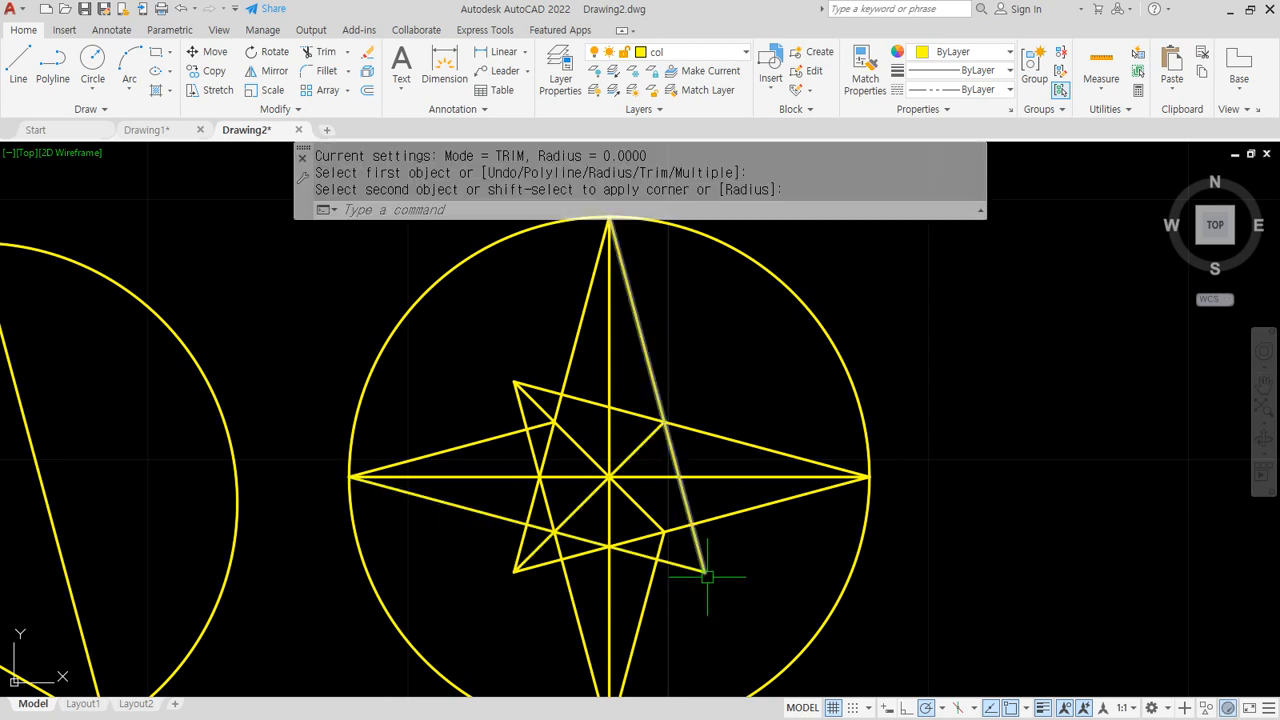
{"action": "type", "text": "ex"}
{"action": "key", "text": "space"}
{"action": "left_click", "coordinate": [672, 521]}
{"action": "key", "text": "space"}
Fillet the south arm's east side with the west arm's upper side into a northeast tip, and extend the diagonal to it
{"action": "type", "text": "f"}
{"action": "key", "text": "space"}
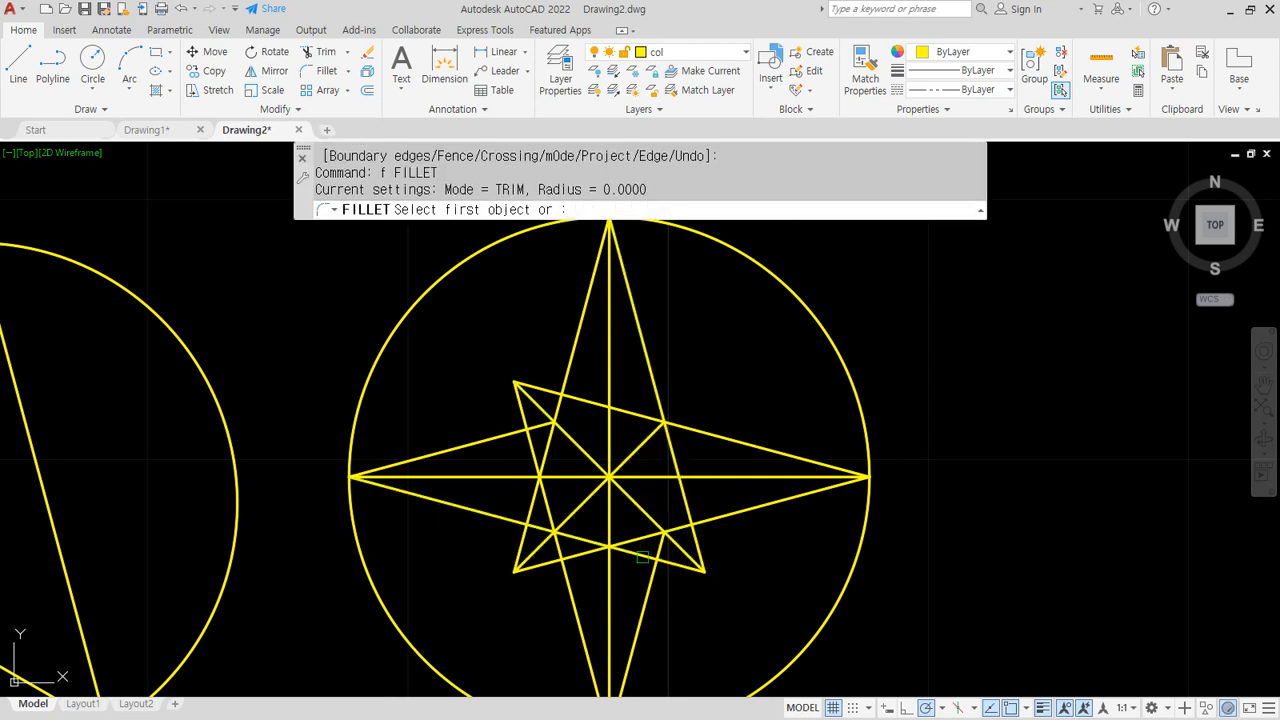
{"action": "left_click", "coordinate": [650, 584]}
{"action": "left_click", "coordinate": [504, 436]}
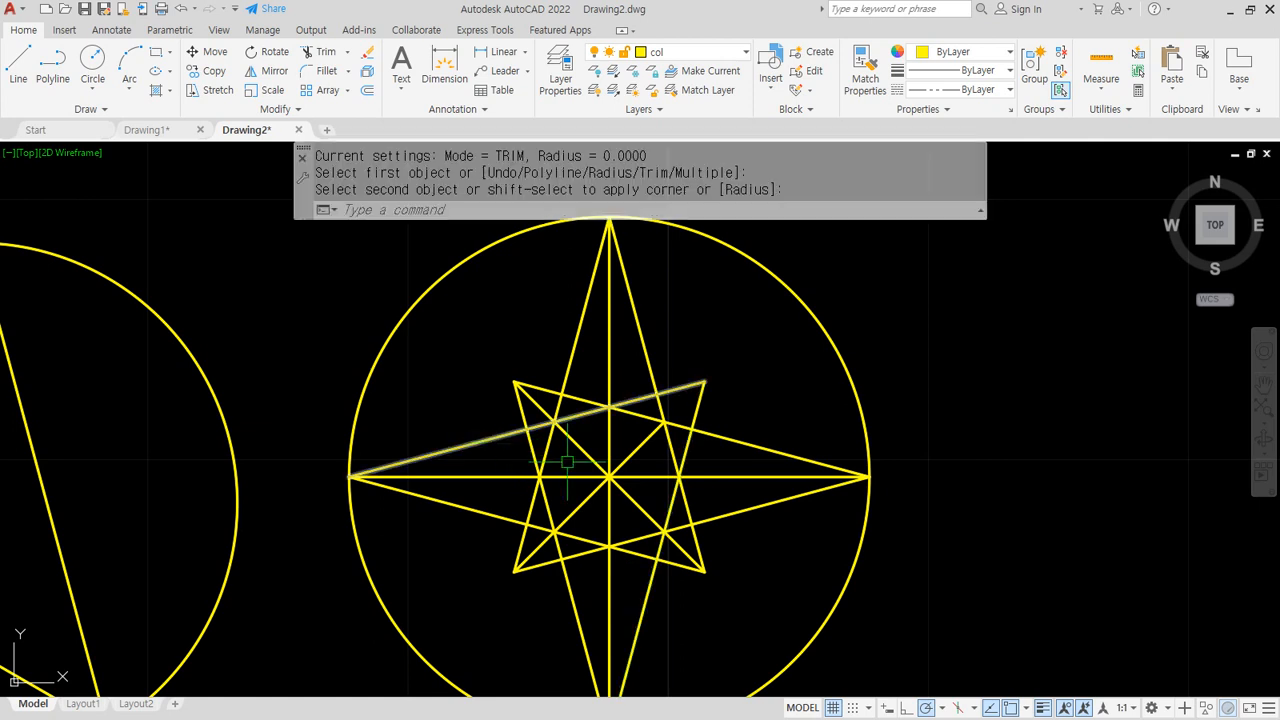
{"action": "type", "text": "ex"}
{"action": "key", "text": "space"}
{"action": "key", "text": "space"}
{"action": "left_click", "coordinate": [641, 438]}
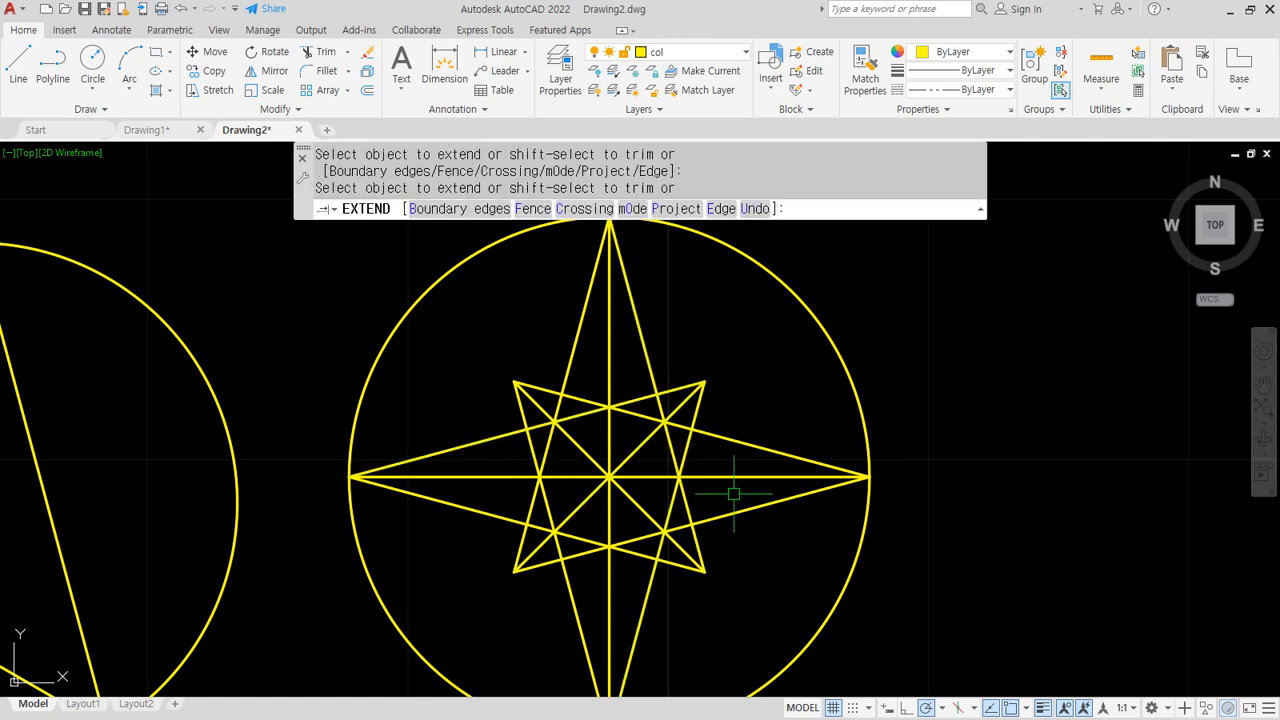
{"action": "key", "text": "space"}
Trim the crossing lines inside the star's north arm, keeping the diagonal to the northwest tip
{"action": "type", "text": "tr"}
{"action": "key", "text": "space"}
{"action": "key", "text": "space"}
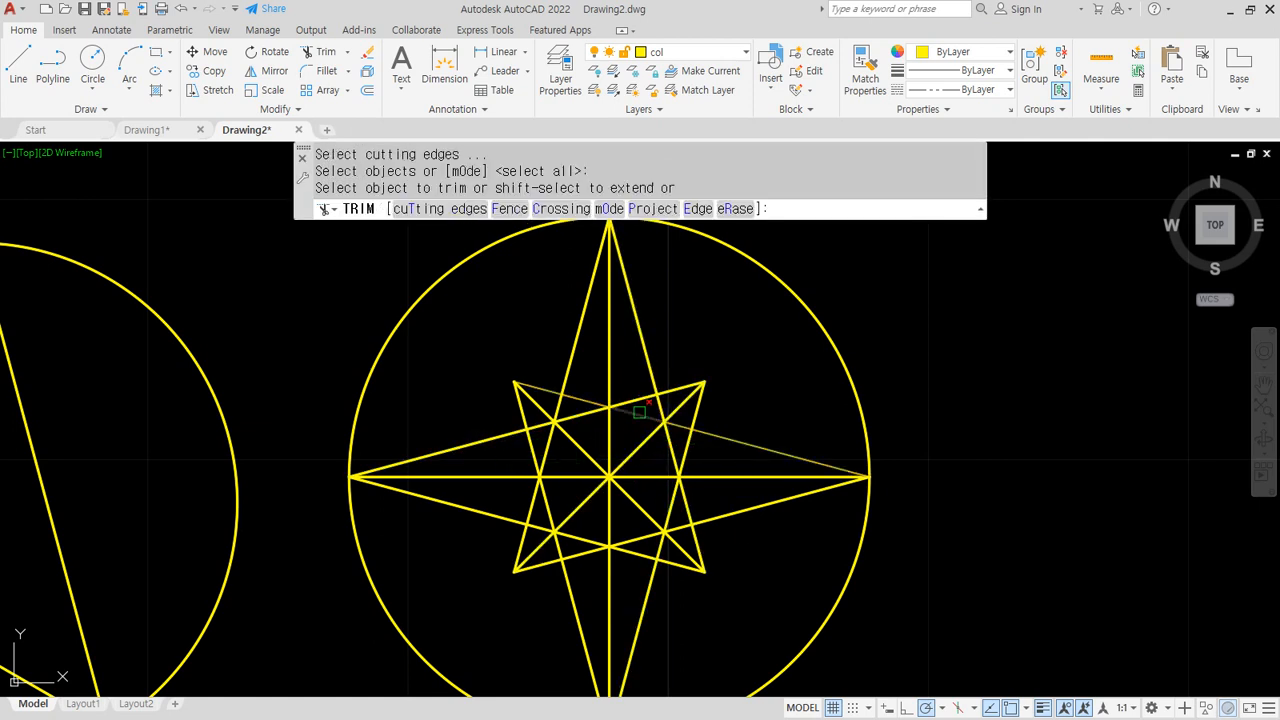
{"action": "left_click", "coordinate": [640, 411]}
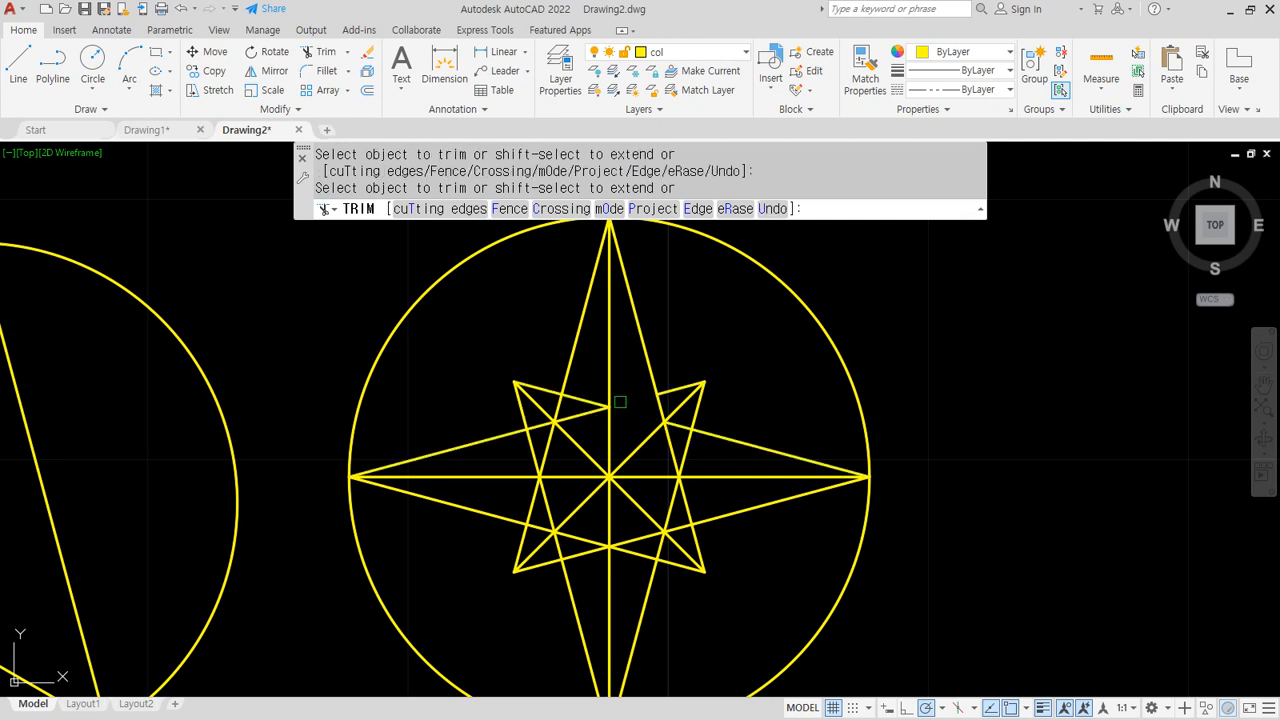
{"action": "left_click", "coordinate": [587, 406]}
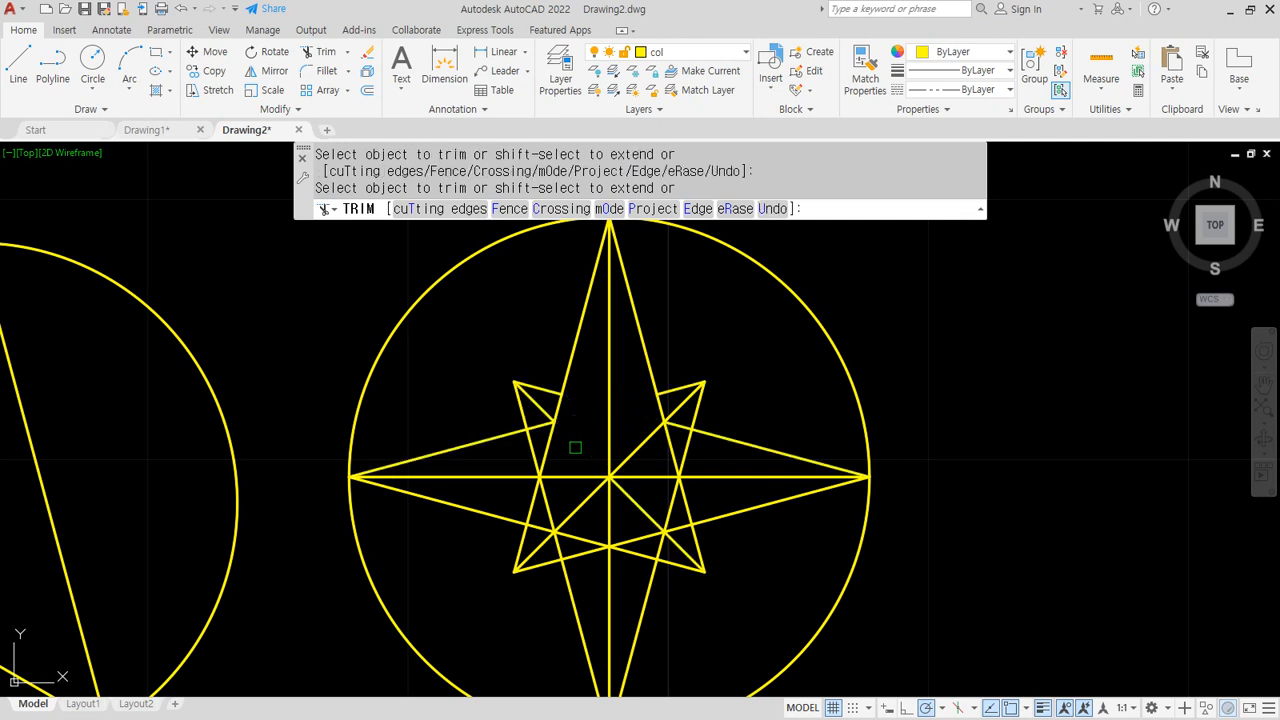
{"action": "key", "text": "ctrl+z"}
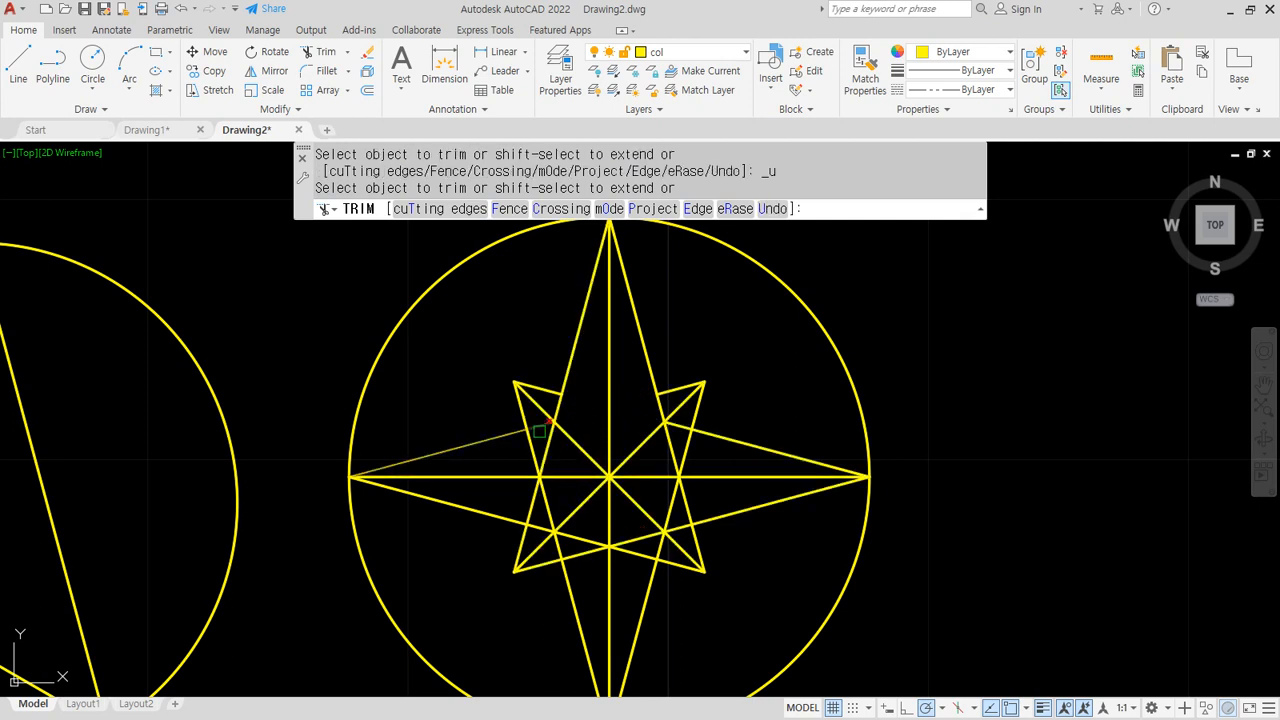
Trim the remaining crossing lines inside the star's west, south and east arms
{"action": "middle_click_drag", "start_coordinate": [475, 458], "coordinate": [510, 396]}
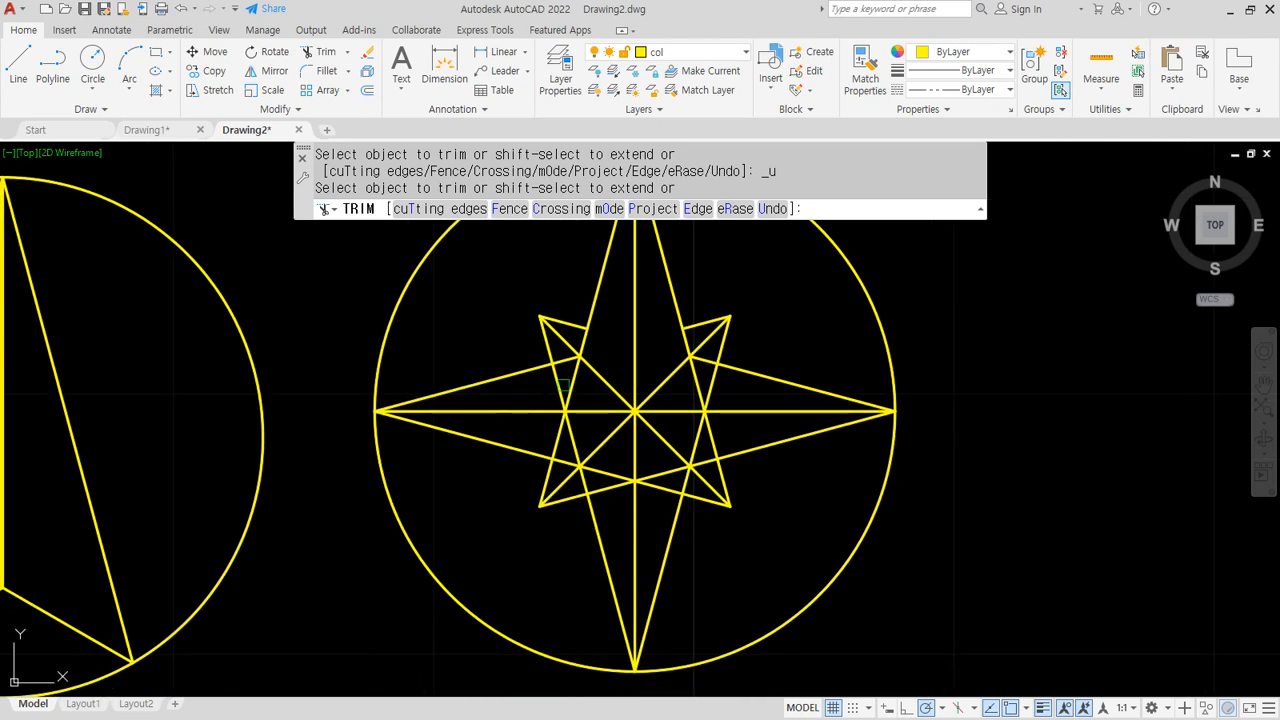
{"action": "left_click", "coordinate": [561, 394]}
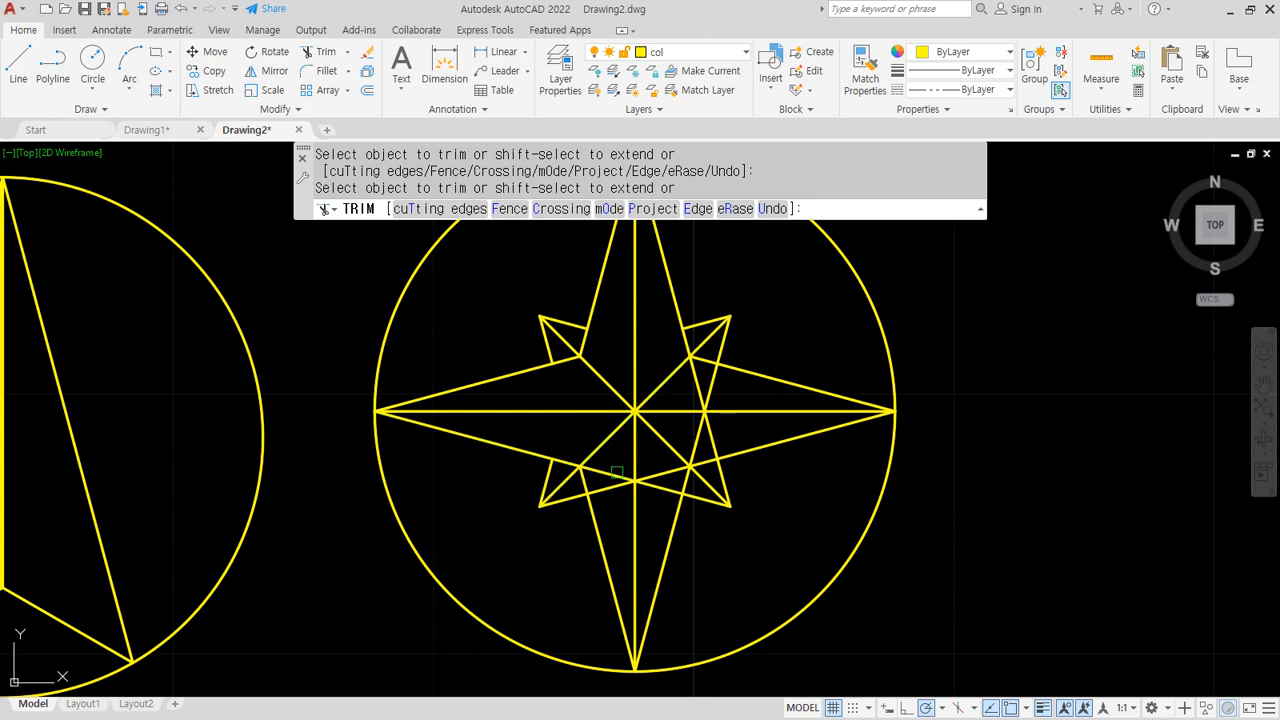
{"action": "left_click", "coordinate": [610, 473]}
{"action": "left_click", "coordinate": [658, 474]}
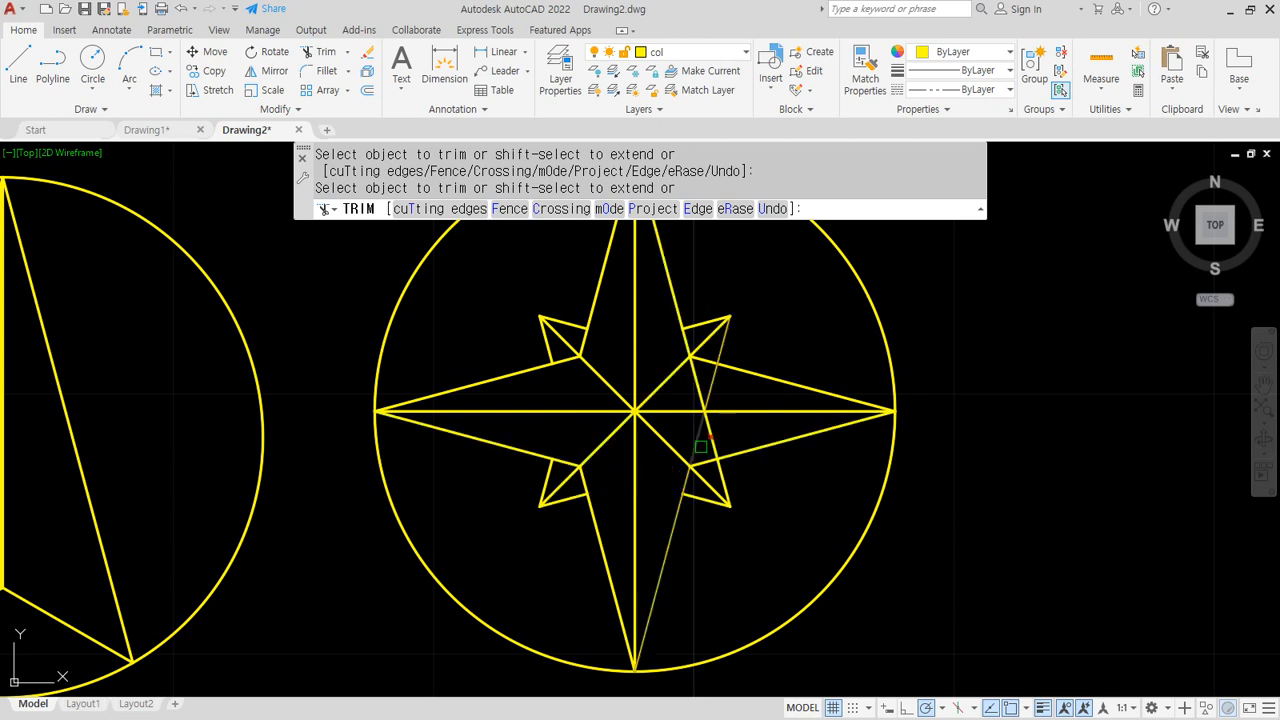
{"action": "left_click", "coordinate": [705, 400]}
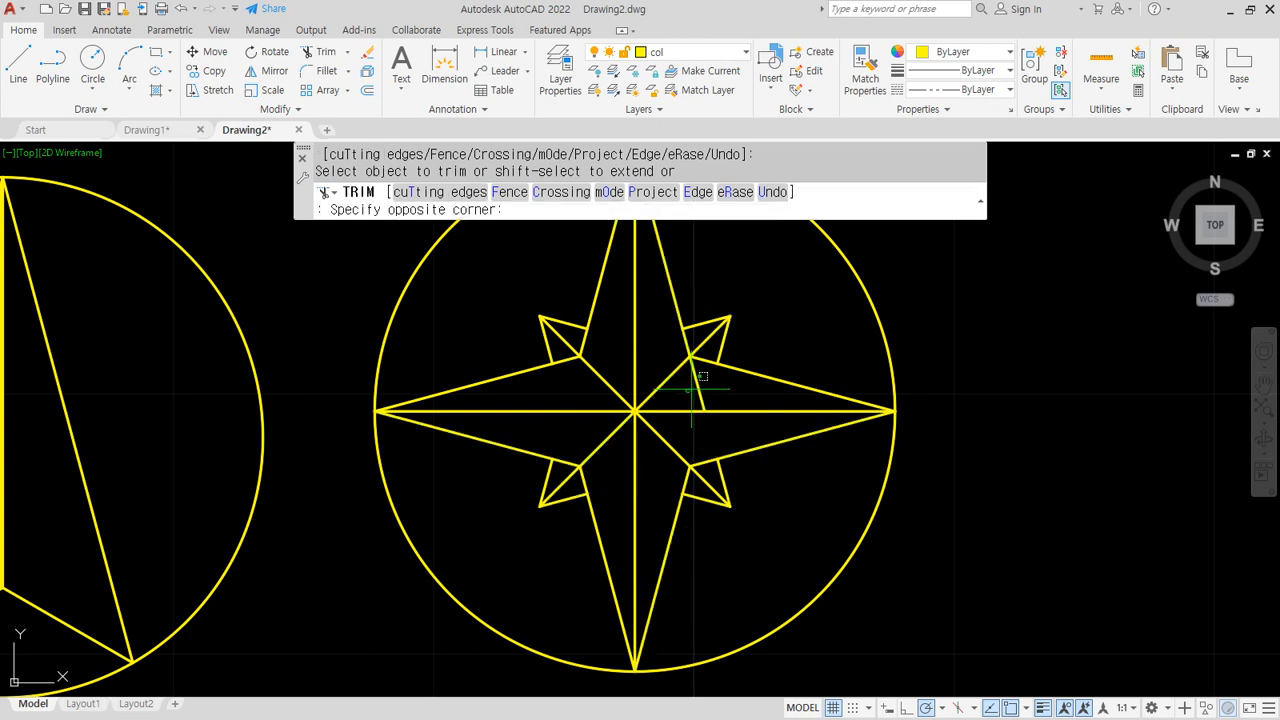
{"action": "left_click", "coordinate": [692, 380]}
{"action": "key", "text": "Return"}
Hatch alternating halves of the star's four large and four small points with the SOLID pattern
{"action": "scroll", "coordinate": [655, 474], "scroll_direction": "down", "scroll_amount": 2}
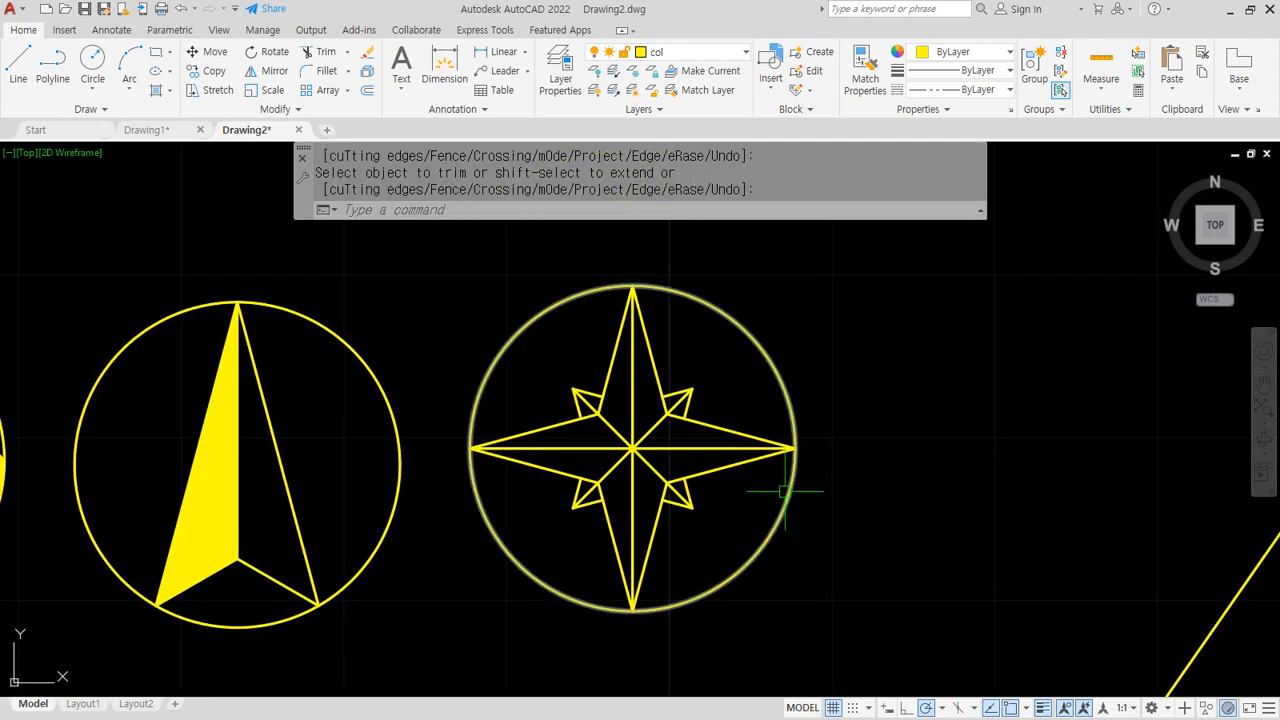
{"action": "type", "text": "h"}
{"action": "key", "text": "Return"}
{"action": "left_click", "coordinate": [620, 390]}
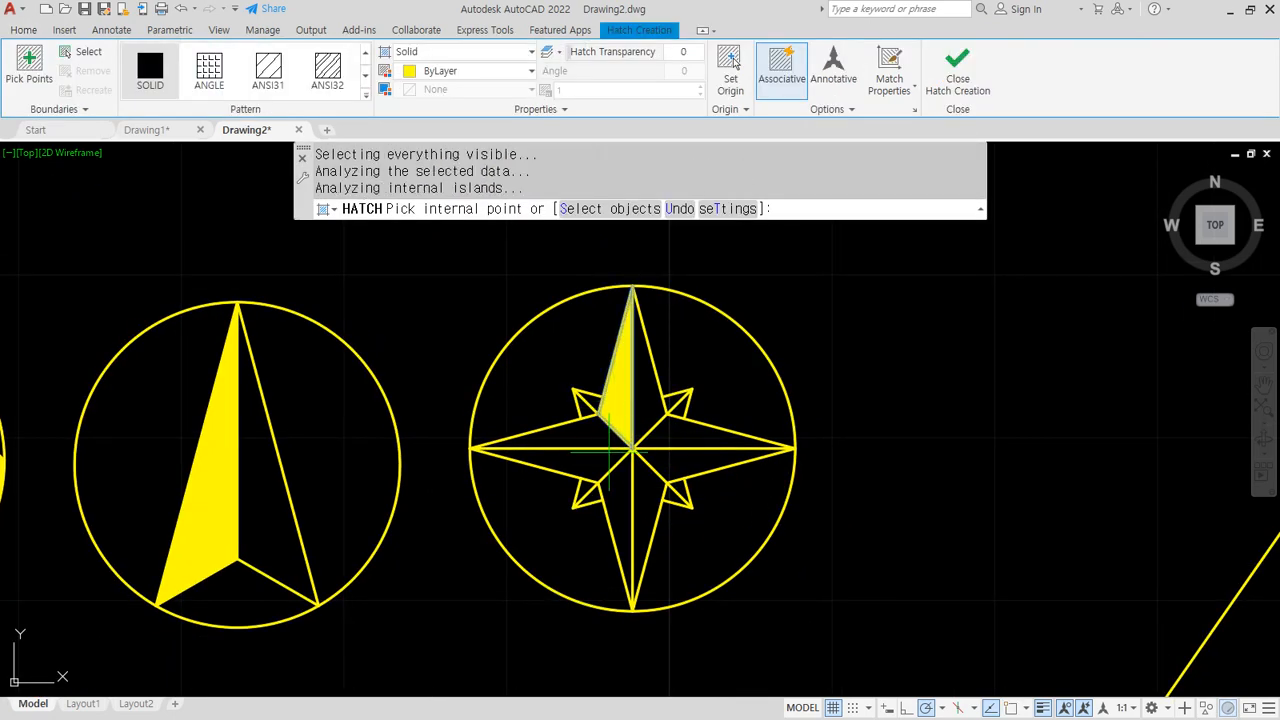
{"action": "left_click", "coordinate": [562, 458]}
{"action": "left_click", "coordinate": [648, 520]}
{"action": "left_click", "coordinate": [712, 436]}
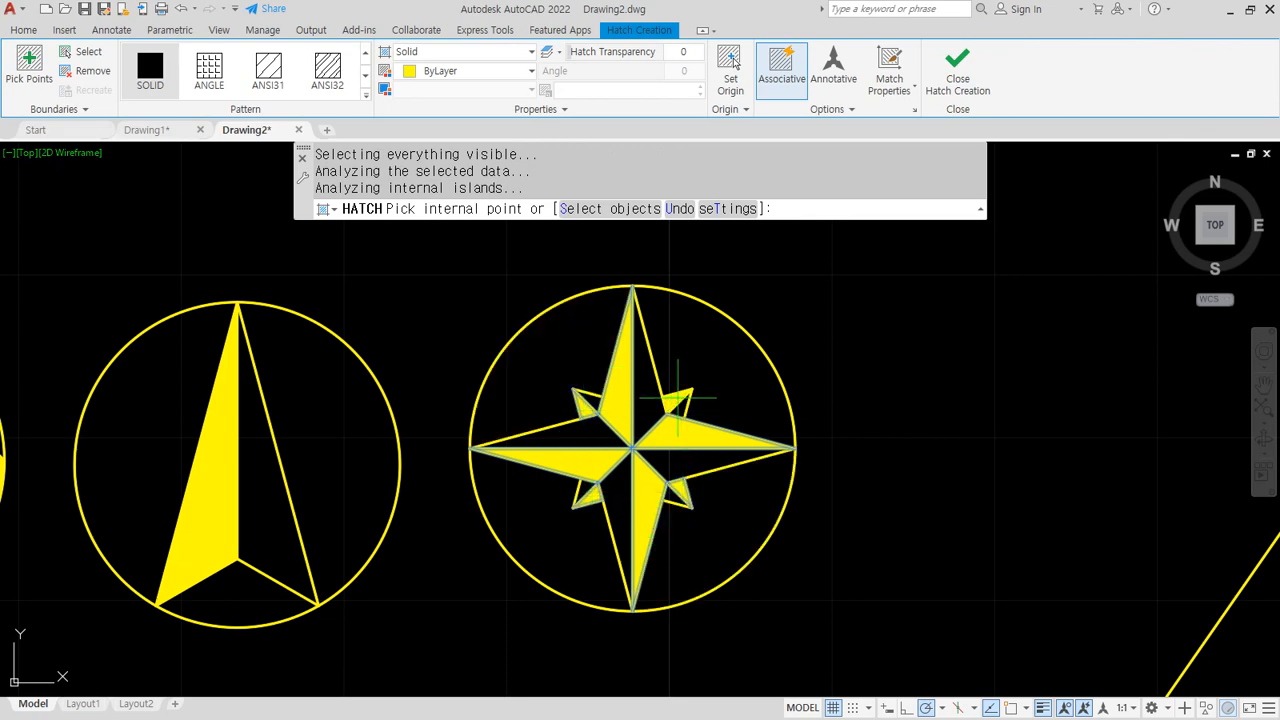
{"action": "left_click", "coordinate": [678, 398]}
{"action": "key", "text": "Return"}
Examine the row of four north symbols beside the lot outline, including the compass star up close
{"action": "scroll", "coordinate": [714, 472], "scroll_direction": "down", "scroll_amount": 2}
{"action": "middle_click_drag", "start_coordinate": [604, 480], "coordinate": [958, 468]}
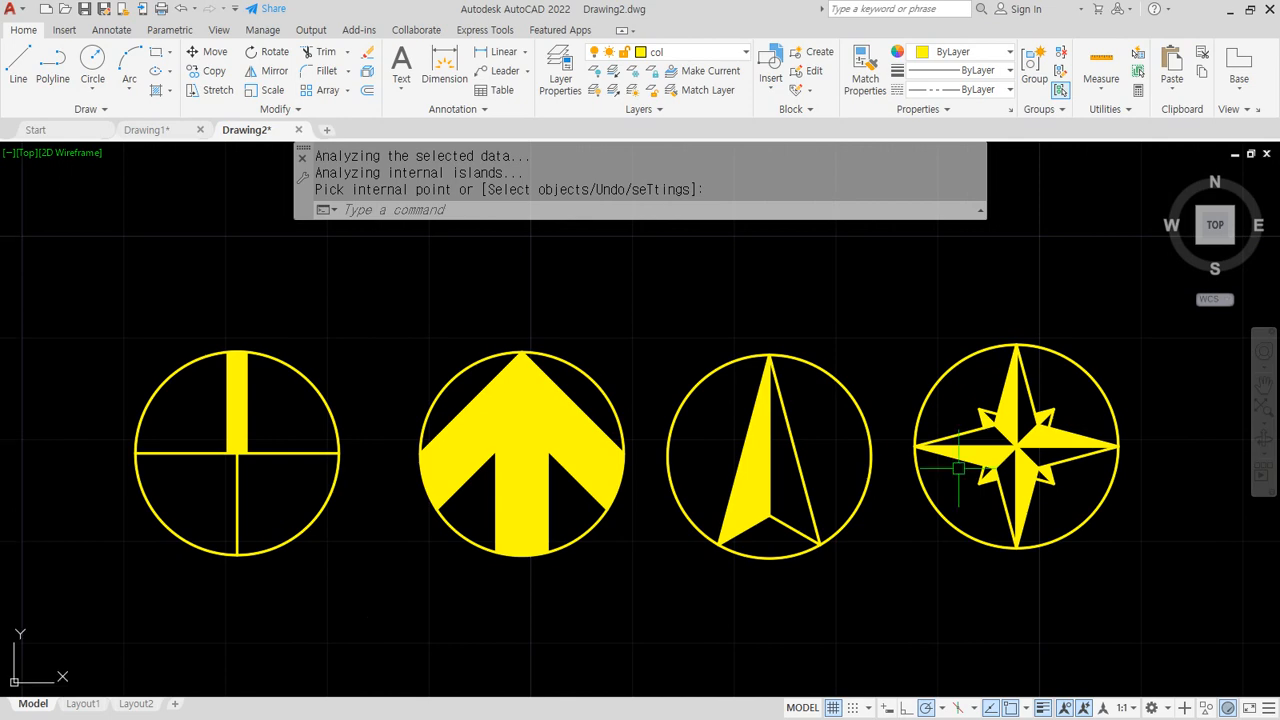
{"action": "scroll", "coordinate": [270, 530], "scroll_direction": "down", "scroll_amount": 5}
{"action": "scroll", "coordinate": [528, 543], "scroll_direction": "up", "scroll_amount": 4}
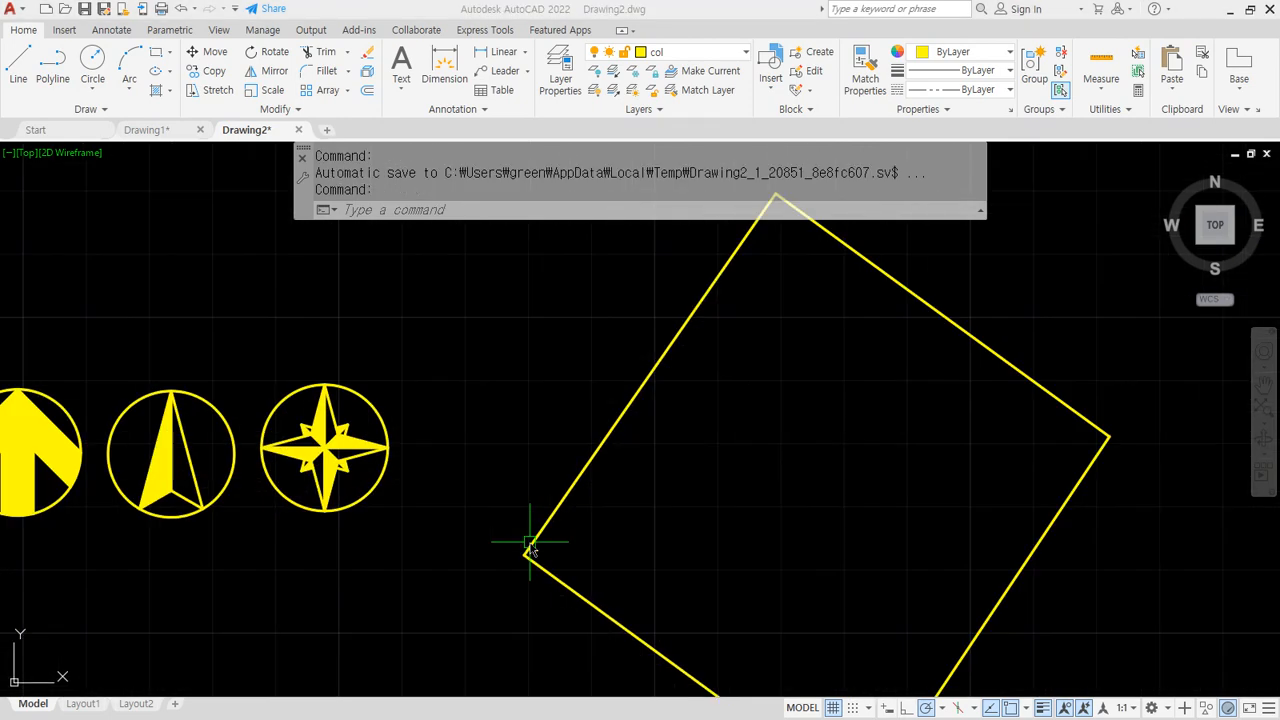
{"action": "scroll", "coordinate": [527, 541], "scroll_direction": "down", "scroll_amount": 2}
{"action": "scroll", "coordinate": [400, 485], "scroll_direction": "up", "scroll_amount": 4}
{"action": "middle_click_drag", "start_coordinate": [400, 485], "coordinate": [657, 485]}
{"action": "scroll", "coordinate": [662, 542], "scroll_direction": "up", "scroll_amount": 2}
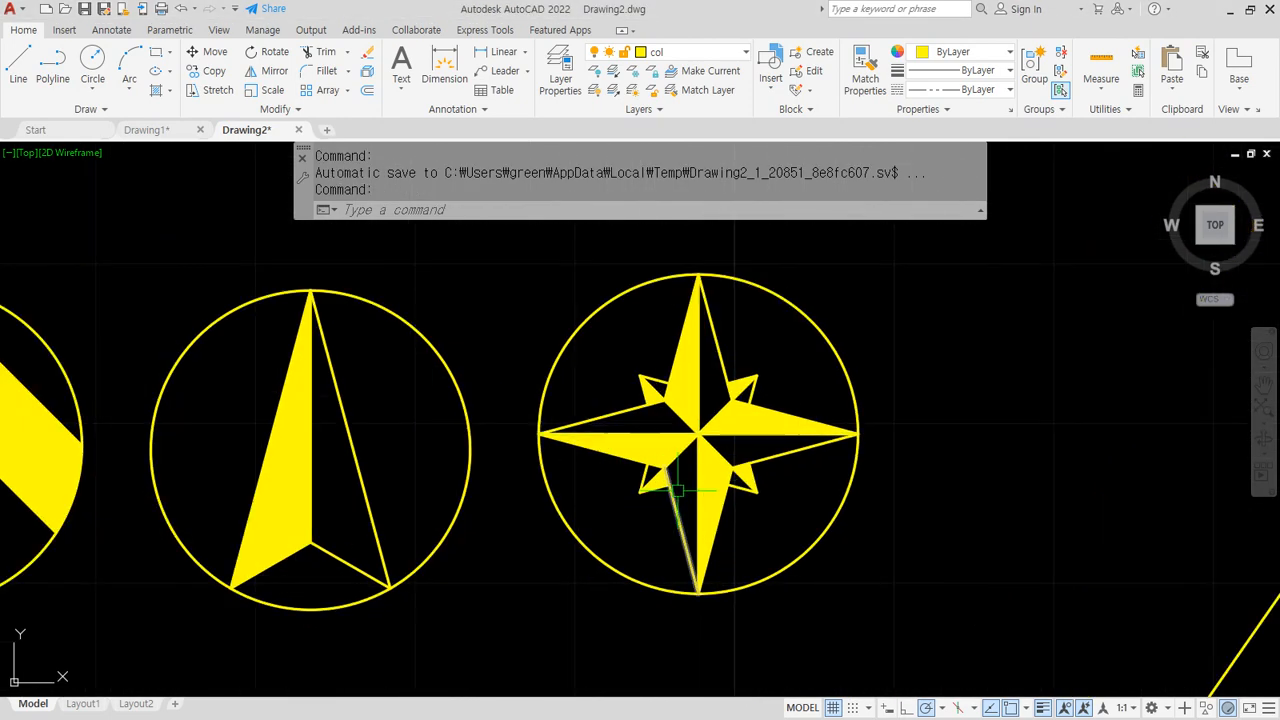
{"action": "scroll", "coordinate": [586, 557], "scroll_direction": "down", "scroll_amount": 5}
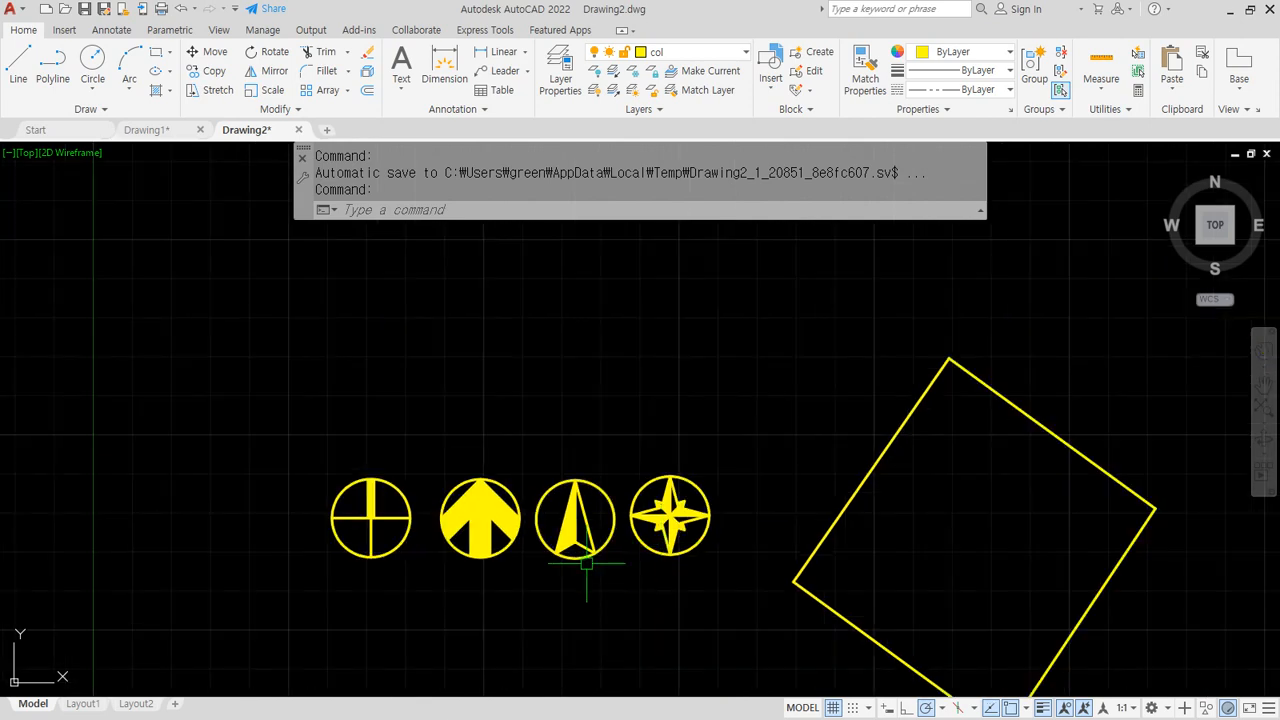
Move the solid arrow north symbol about 73 units horizontally, to the open space between the compass star and the lot outline
{"action": "scroll", "coordinate": [581, 563], "scroll_direction": "up", "scroll_amount": 2}
{"action": "type", "text": "m"}
{"action": "key", "text": "Return"}
{"action": "left_click", "coordinate": [486, 563]}
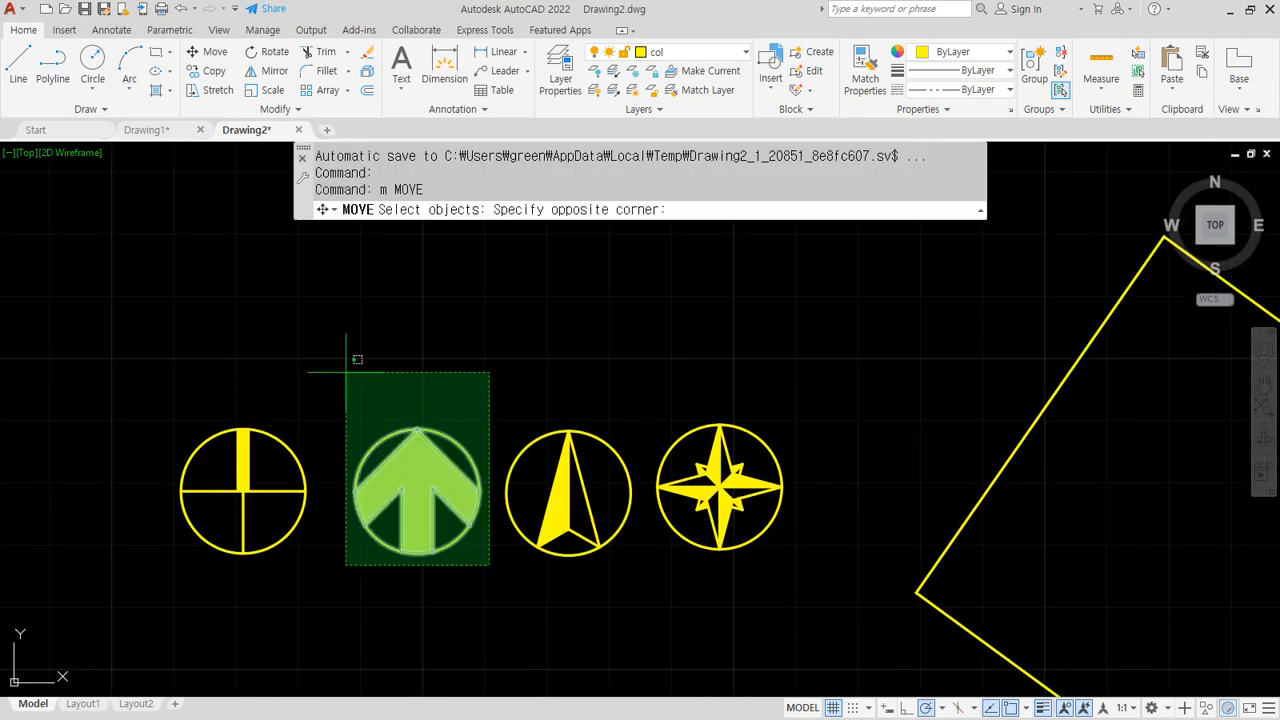
{"action": "left_click", "coordinate": [354, 357]}
{"action": "key", "text": "Return"}
{"action": "left_click", "coordinate": [415, 577]}
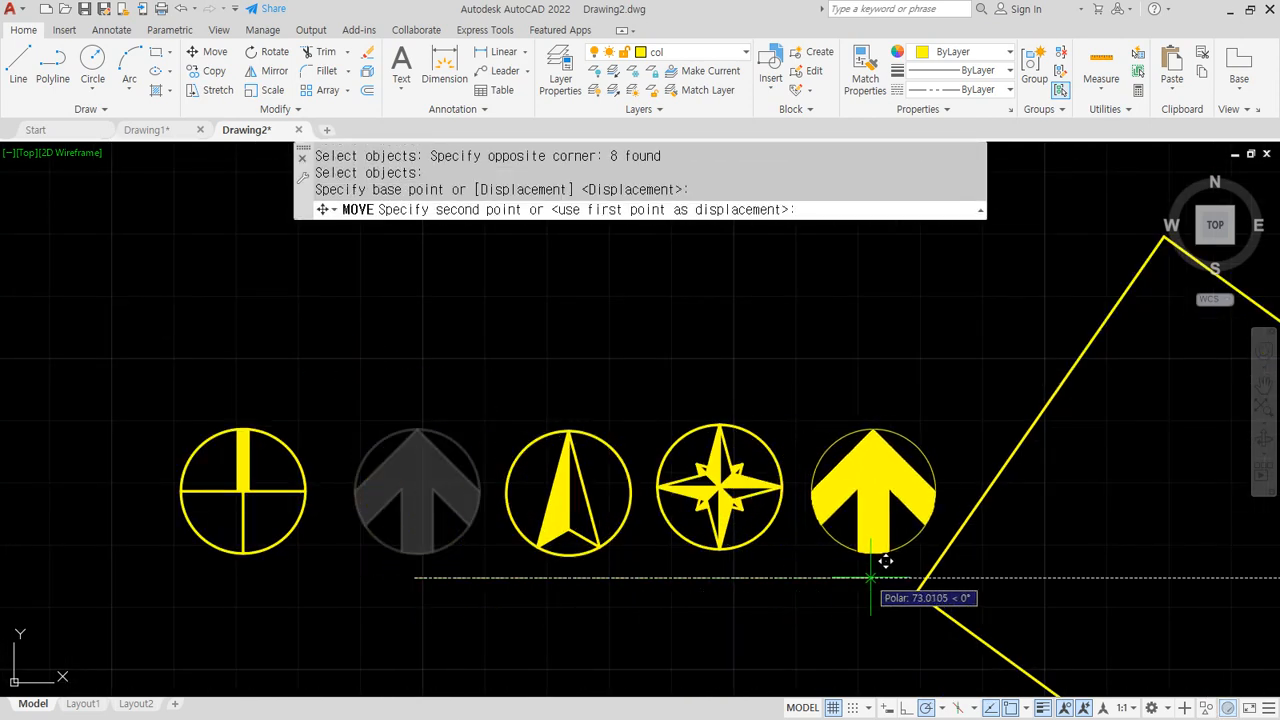
{"action": "left_click", "coordinate": [872, 577]}
Delete the three other north symbols: the quartered circle, the narrow half-filled arrow and the compass star
{"action": "left_click", "coordinate": [759, 598]}
{"action": "left_click", "coordinate": [118, 345]}
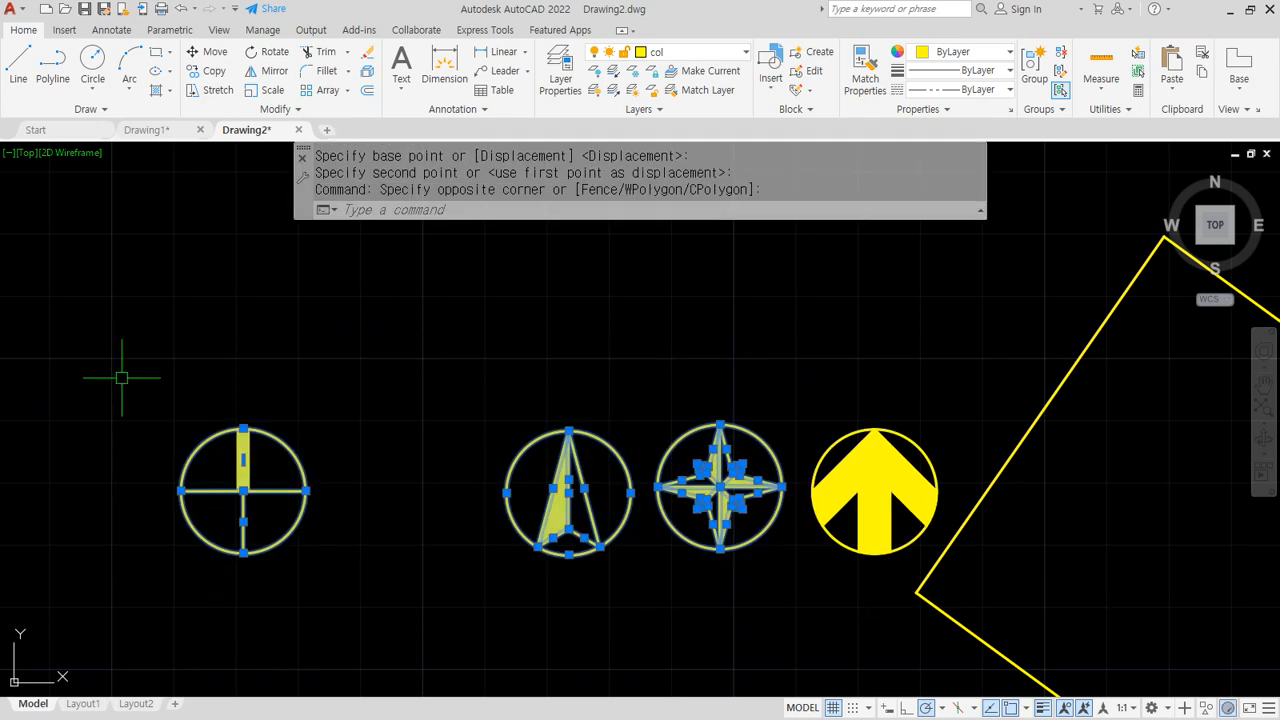
{"action": "key", "text": "Delete"}
{"action": "scroll", "coordinate": [166, 368], "scroll_direction": "down", "scroll_amount": 4}
{"action": "scroll", "coordinate": [313, 370], "scroll_direction": "up", "scroll_amount": 2}
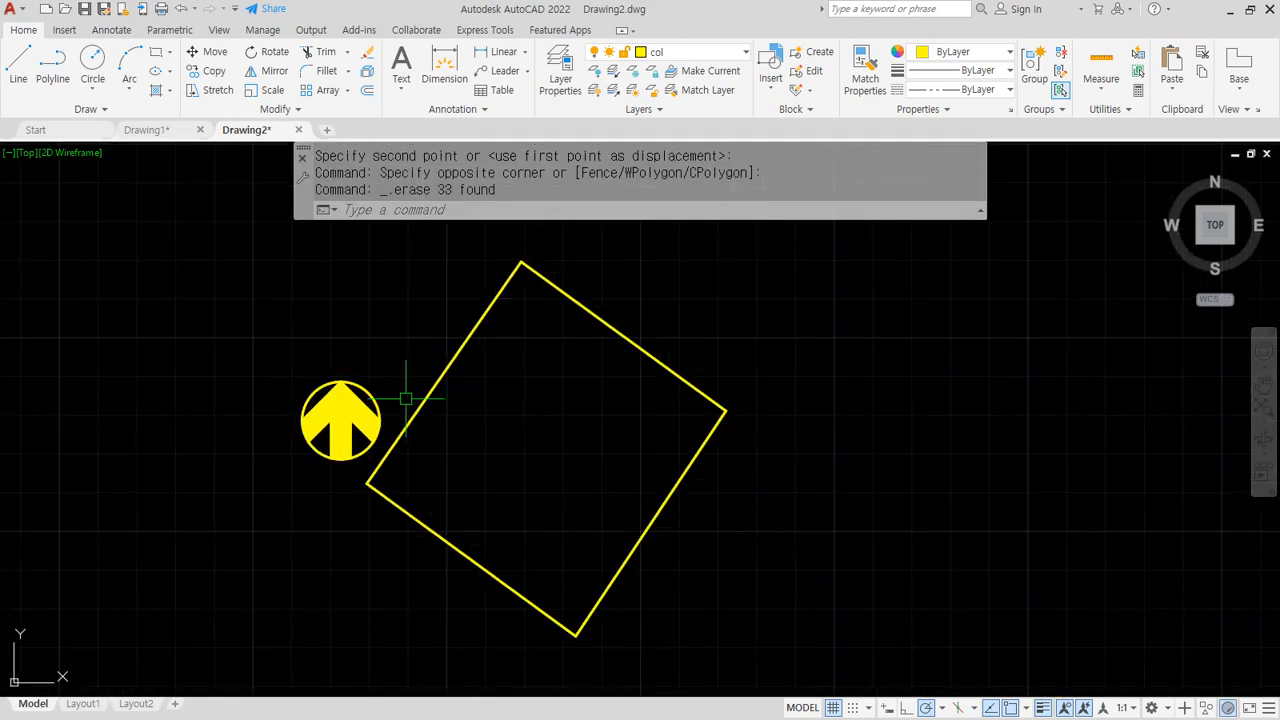
Rotate the lot outline and arrow symbol together about the lot's west corner, using its northwest edge as reference and 0 as new angle
{"action": "type", "text": "ro"}
{"action": "key", "text": "Return"}
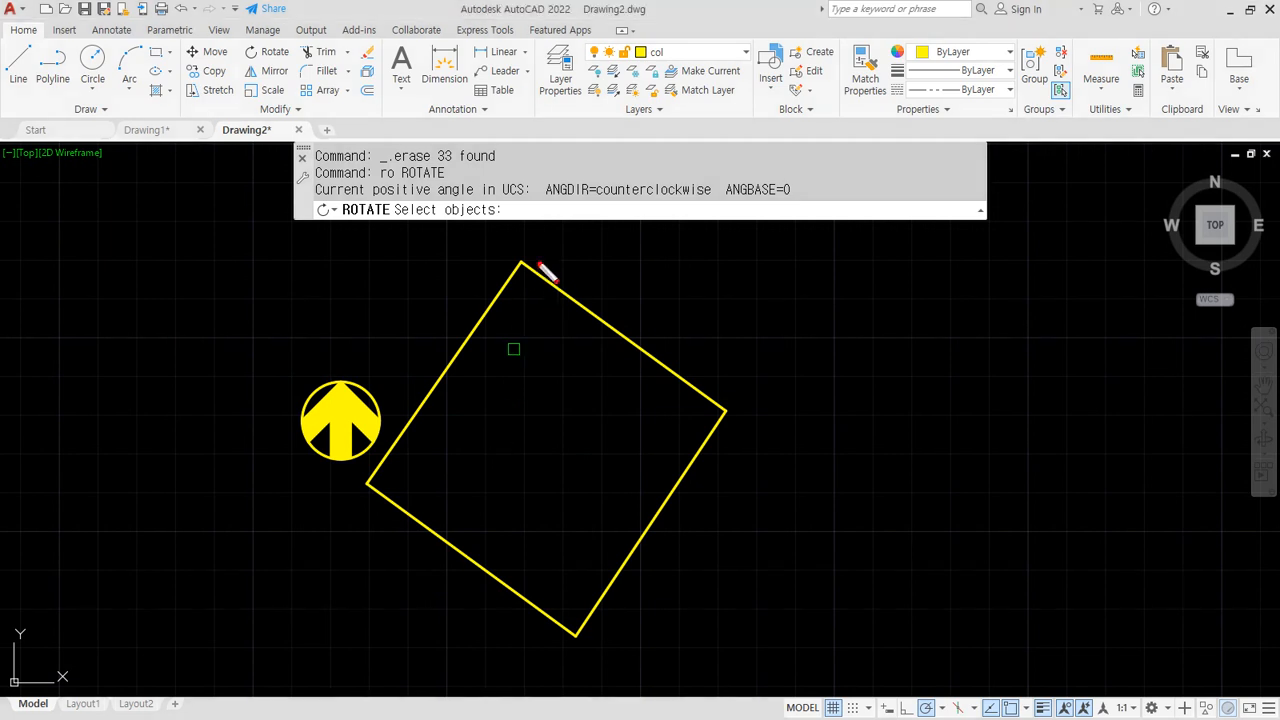
{"action": "mouse_move", "coordinate": [524, 265]}
{"action": "left_mouse_down"}
{"action": "mouse_move", "coordinate": [350, 490]}
{"action": "mouse_move", "coordinate": [525, 276]}
{"action": "left_mouse_up"}
{"action": "left_click", "coordinate": [766, 606]}
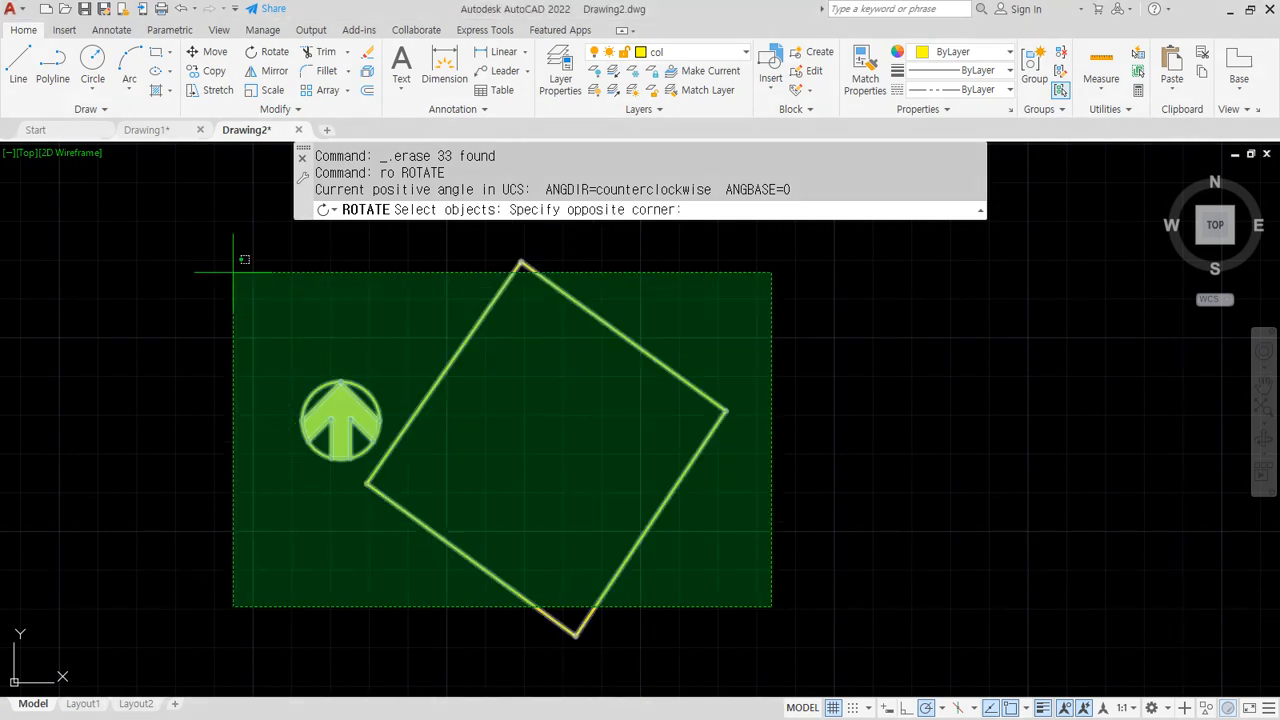
{"action": "left_click", "coordinate": [240, 272]}
{"action": "key", "text": "Return"}
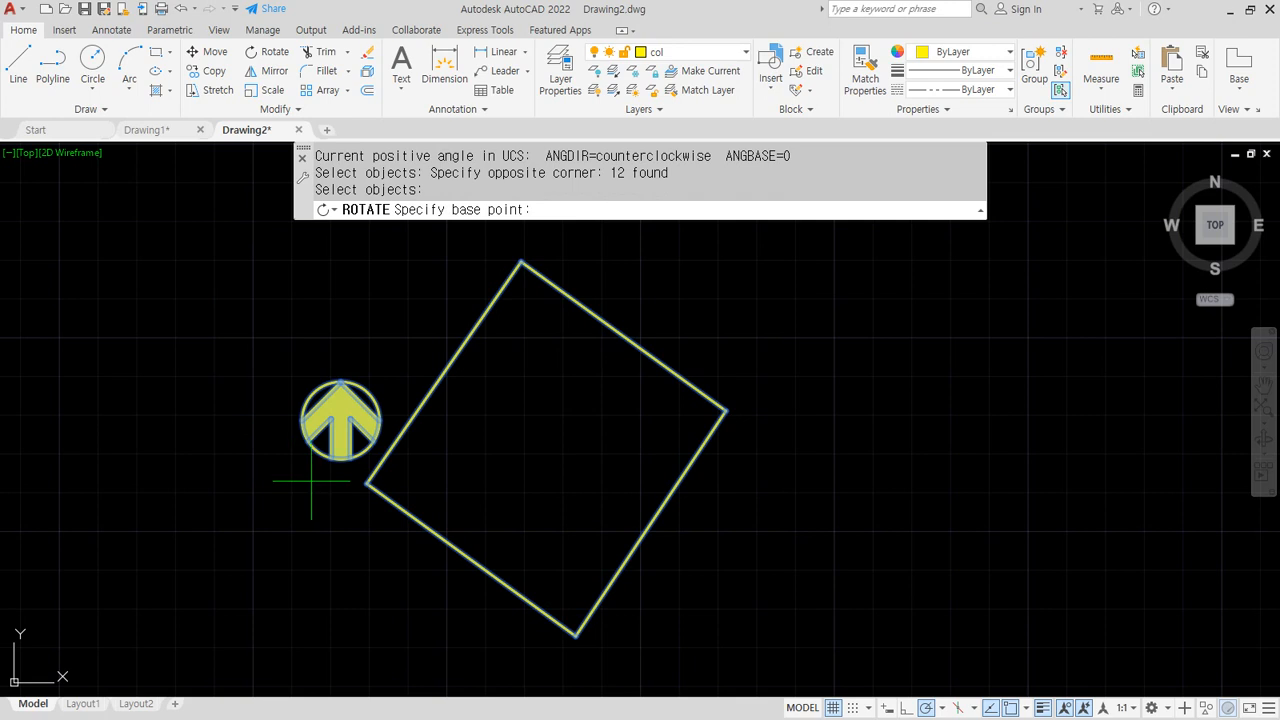
{"action": "left_click", "coordinate": [367, 483]}
{"action": "type", "text": "r"}
{"action": "key", "text": "Return"}
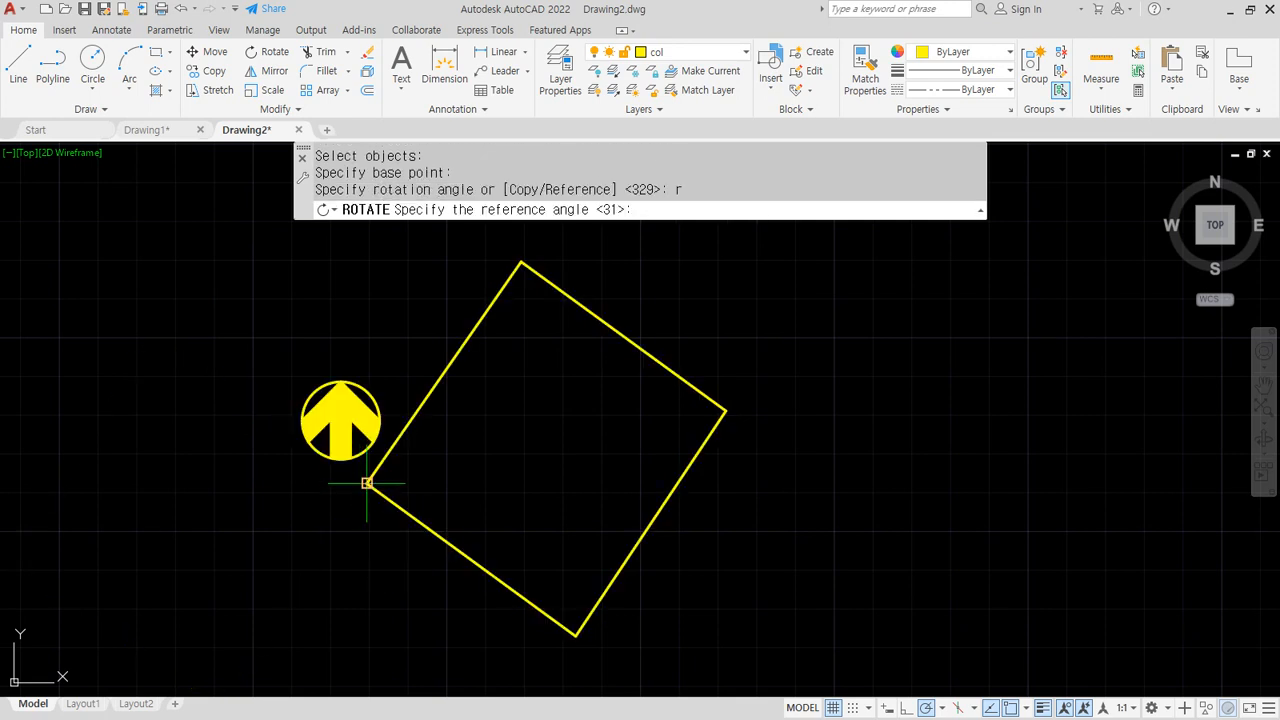
{"action": "left_click", "coordinate": [521, 261]}
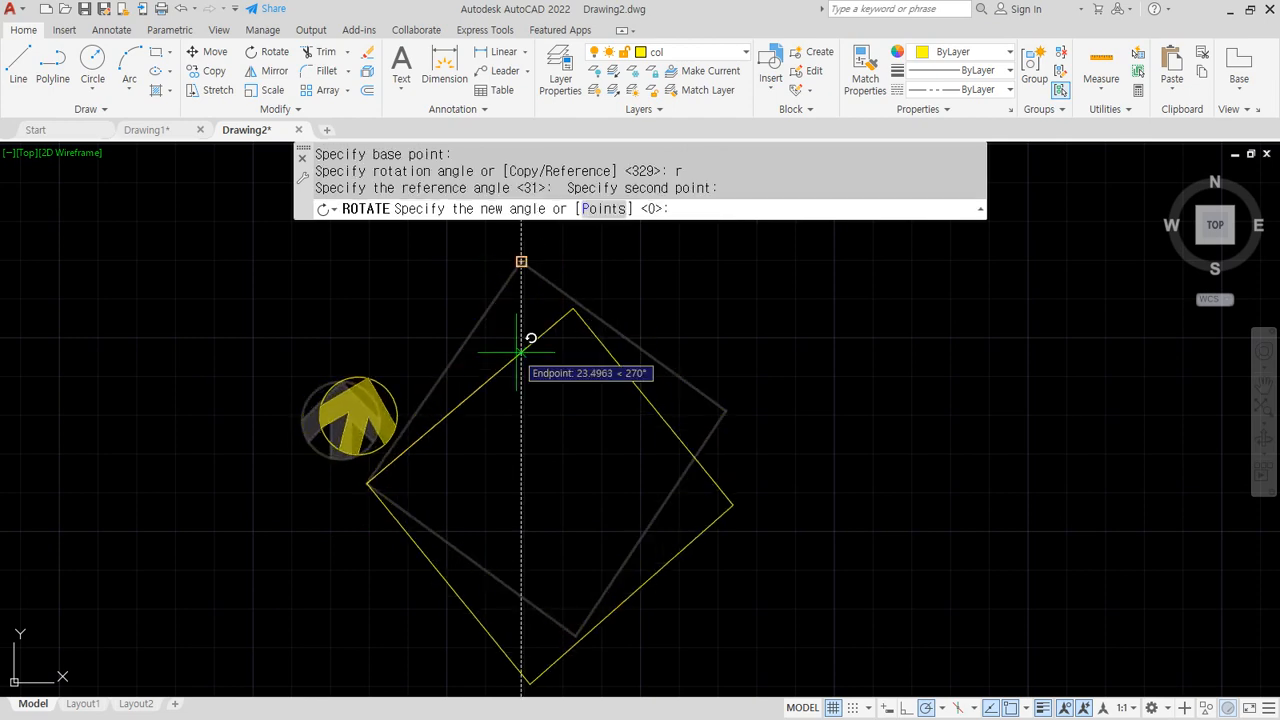
{"action": "type", "text": "0"}
{"action": "key", "text": "Return"}
{"action": "scroll", "coordinate": [531, 386], "scroll_direction": "down", "scroll_amount": 2}
{"action": "scroll", "coordinate": [458, 465], "scroll_direction": "up", "scroll_amount": 1}
{"action": "middle_click_drag", "start_coordinate": [458, 465], "coordinate": [387, 410]}
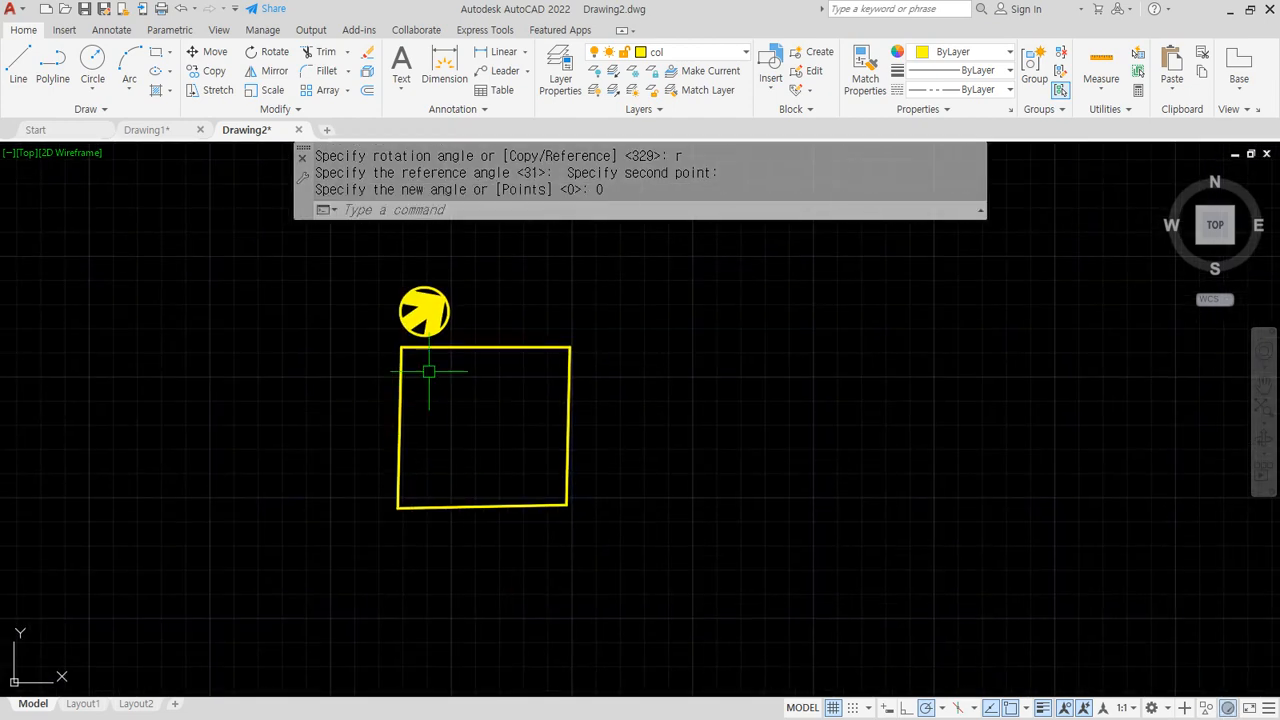
{"action": "left_click_drag", "start_coordinate": [410, 355], "coordinate": [415, 489]}
{"action": "left_click_drag", "start_coordinate": [558, 498], "coordinate": [440, 358]}
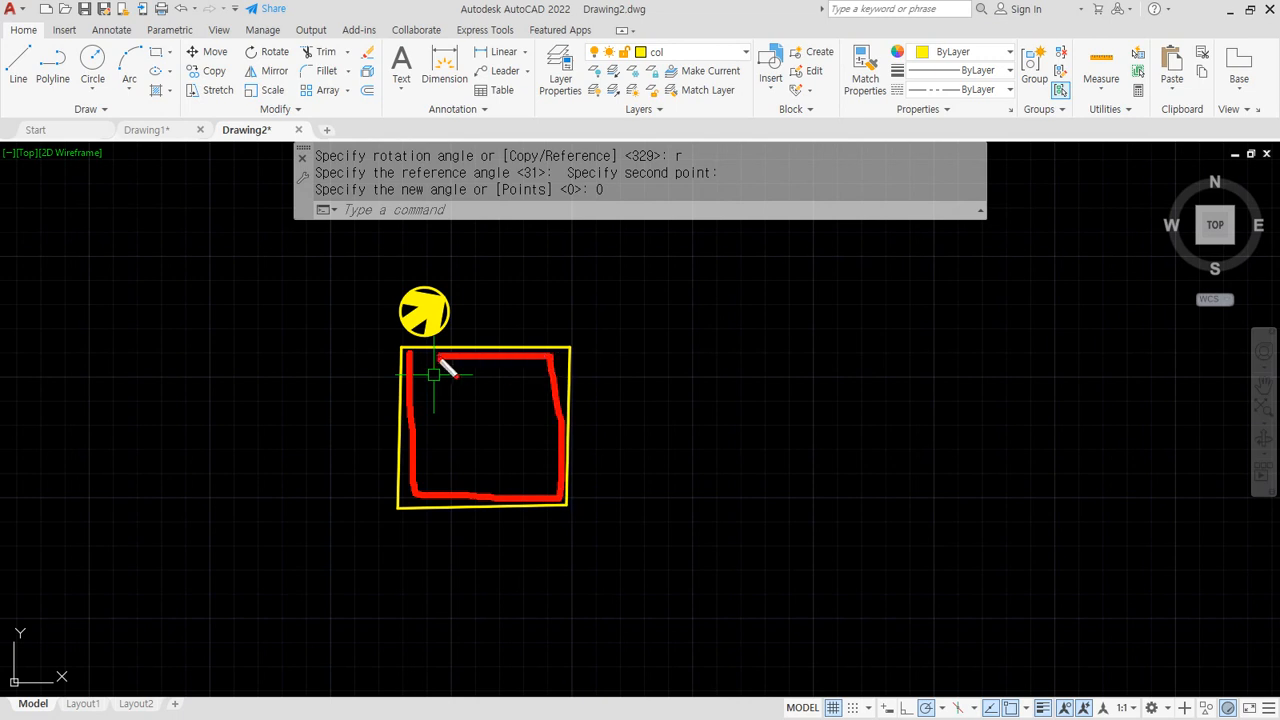
{"action": "mouse_move", "coordinate": [347, 365]}
{"action": "left_mouse_down"}
{"action": "mouse_move", "coordinate": [520, 263]}
{"action": "mouse_move", "coordinate": [607, 160]}
{"action": "left_mouse_up"}
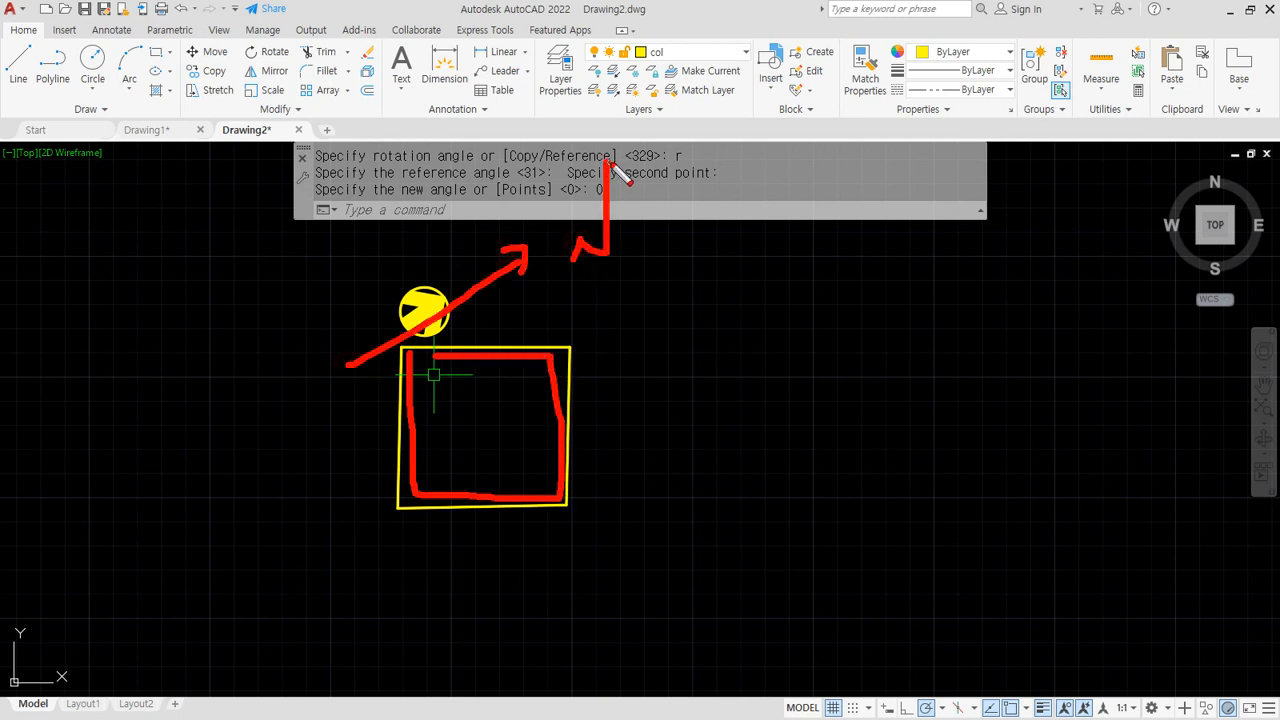
{"action": "key", "text": "Escape"}
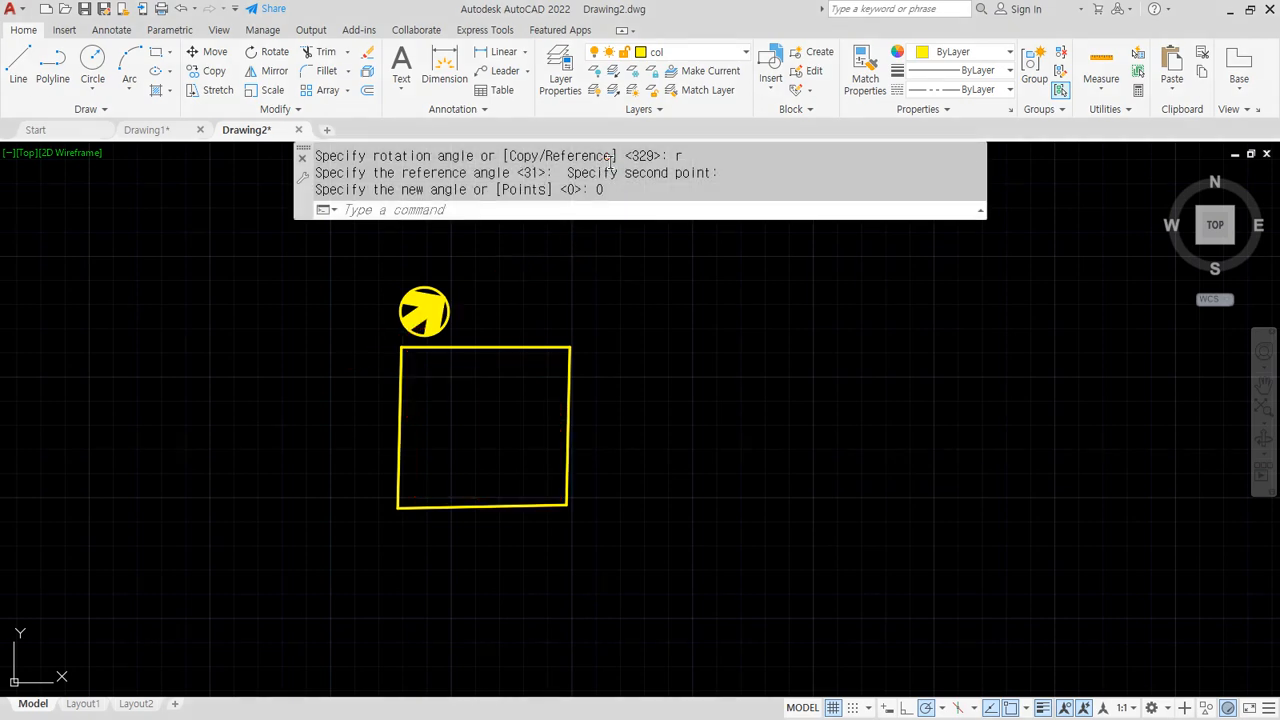
Open the example drawing 00. 예제도면.dwg, ignoring missing SHX files and unresolved references, and display its model space
{"action": "key", "text": "alt+Tab"}
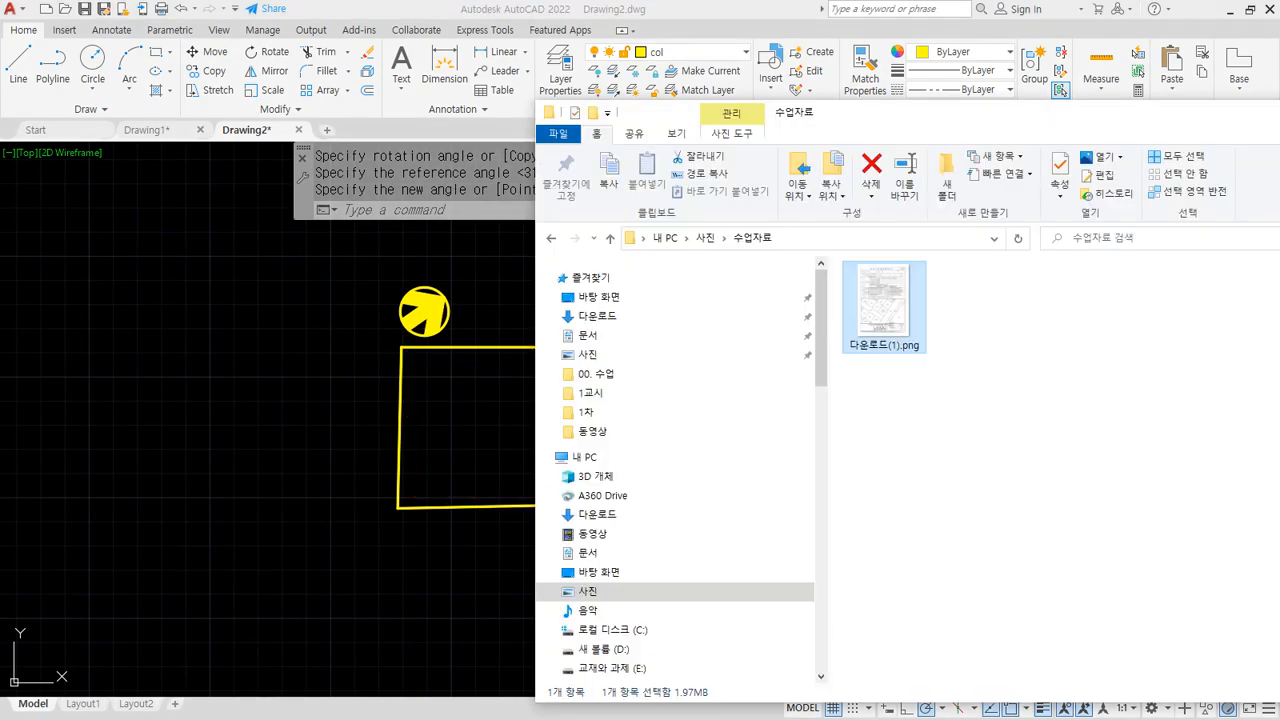
{"action": "left_click_drag", "start_coordinate": [845, 120], "coordinate": [0, 120]}
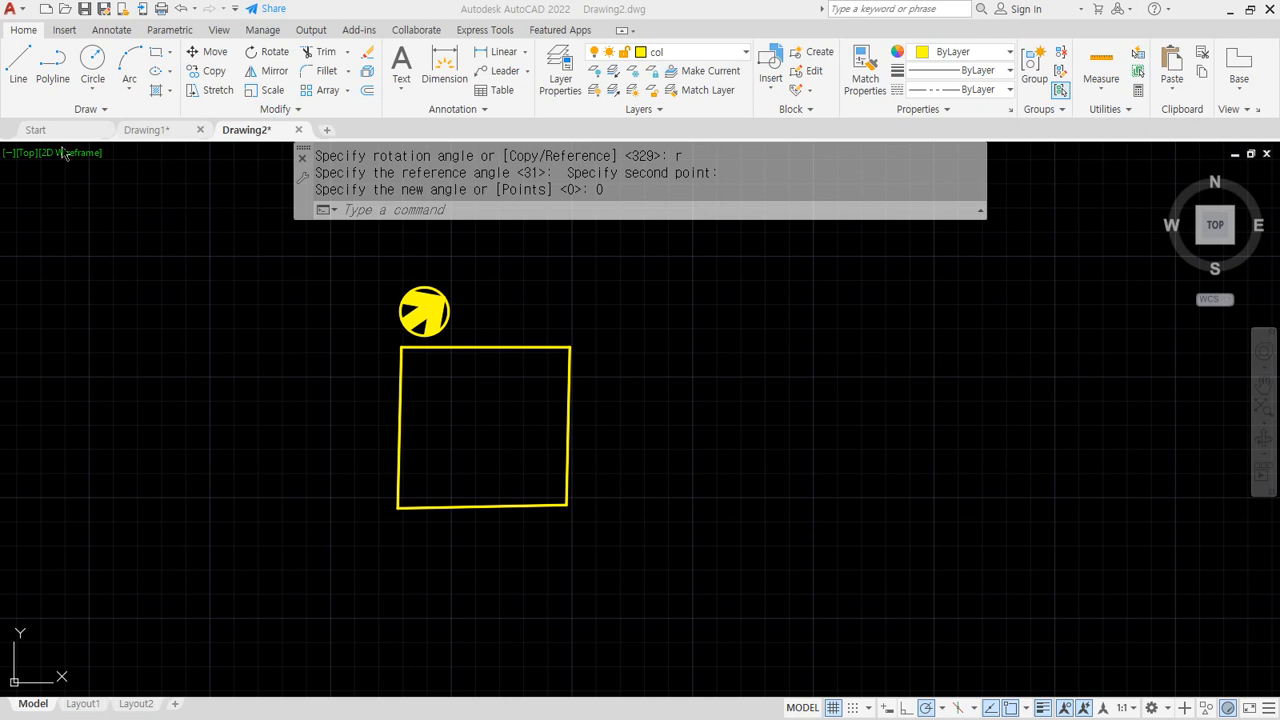
{"action": "left_click", "coordinate": [147, 130]}
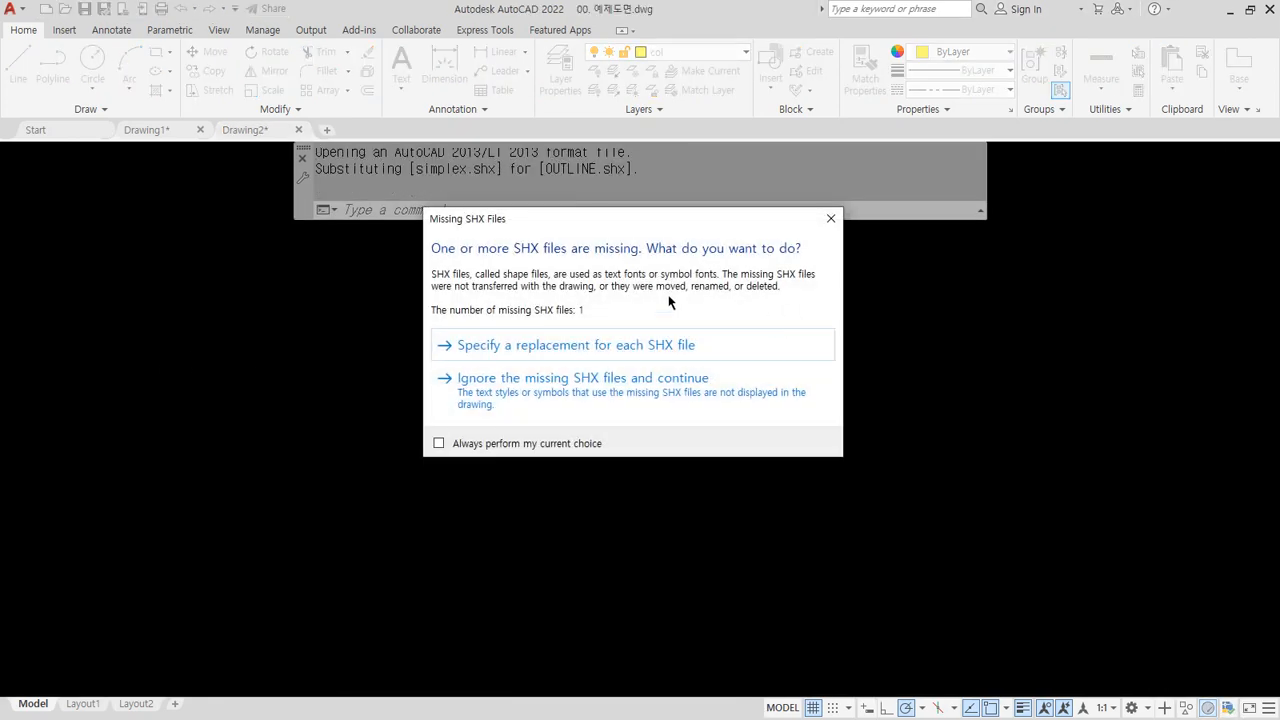
{"action": "left_click", "coordinate": [637, 384]}
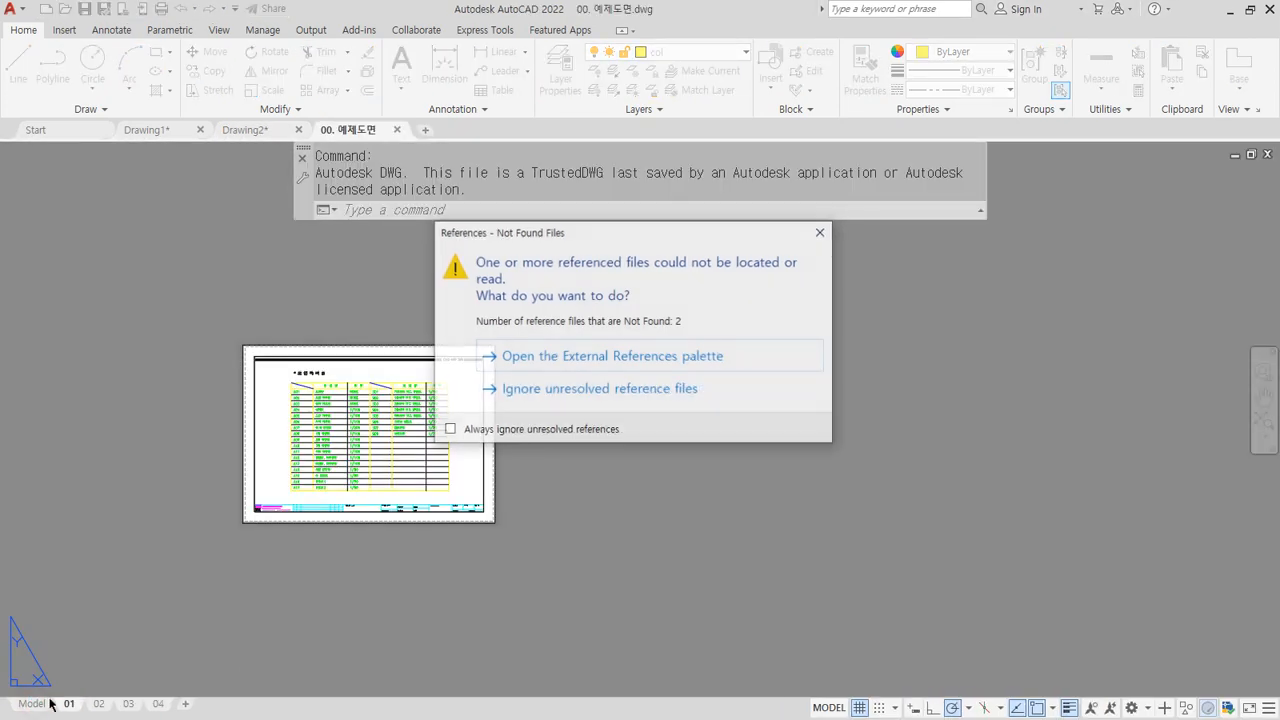
{"action": "left_click", "coordinate": [680, 388]}
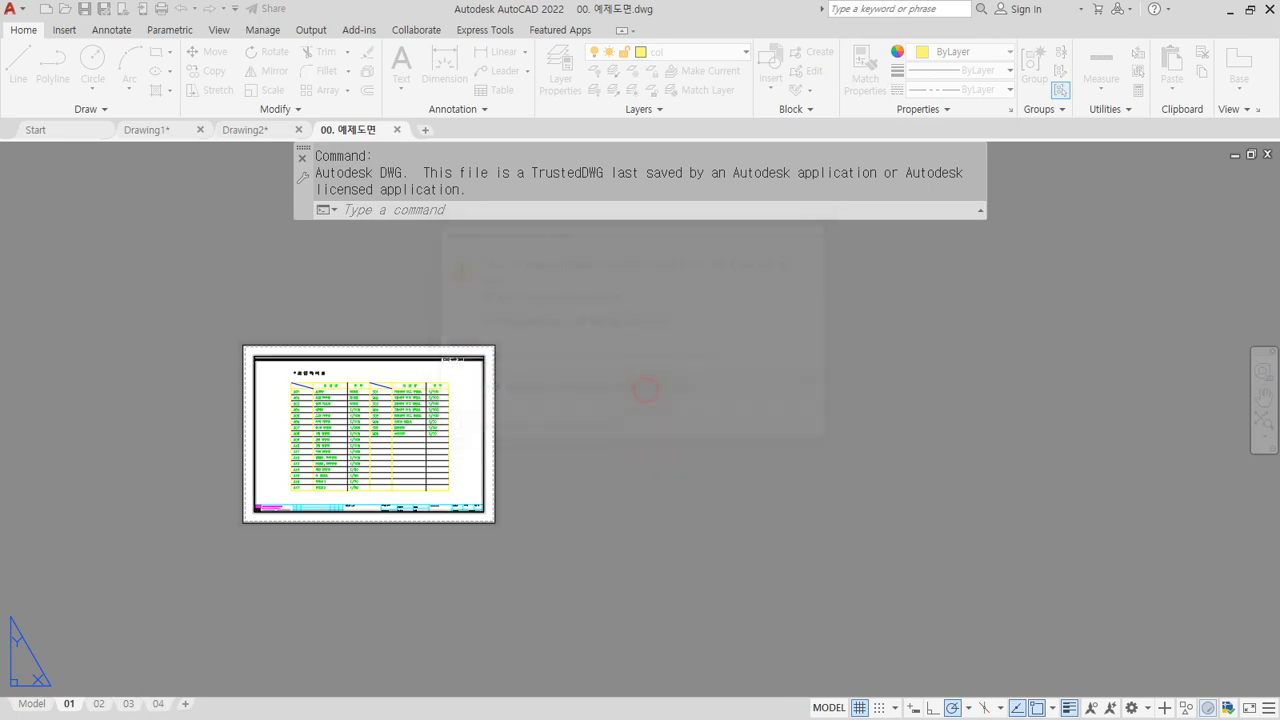
{"action": "left_click", "coordinate": [30, 704]}
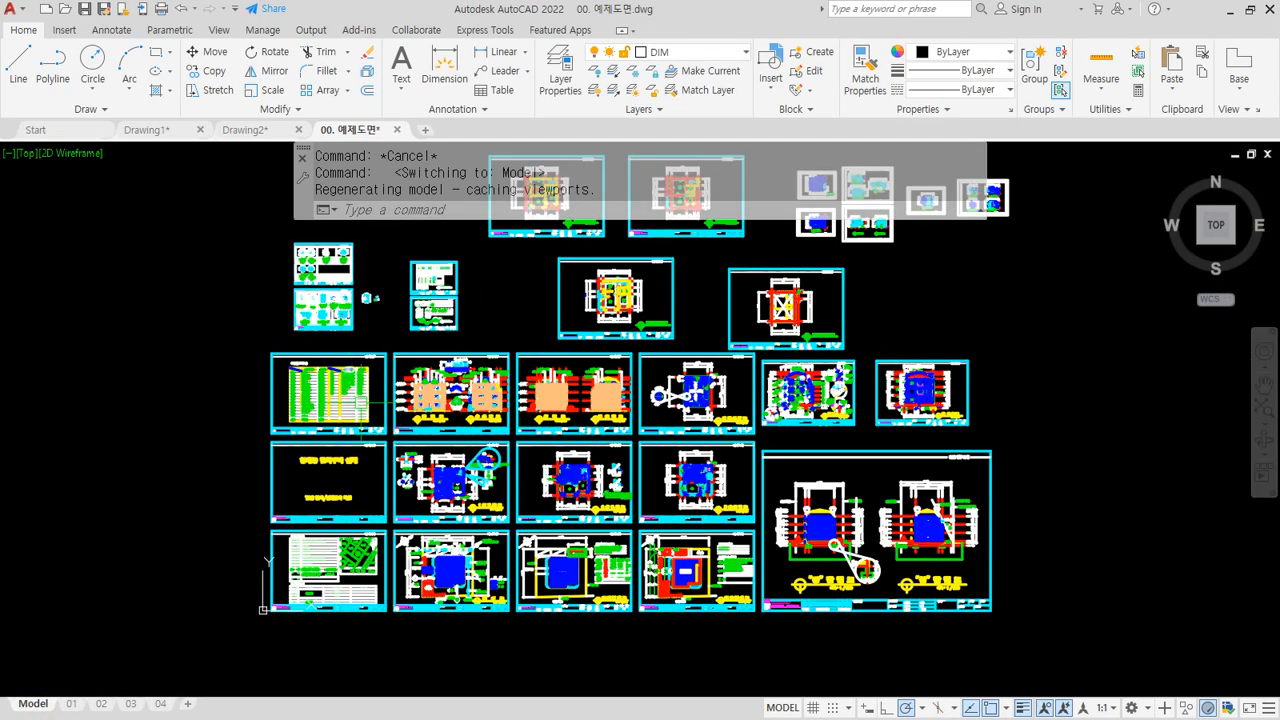
Examine the parcel map around lot 88-6대, including the neighbouring lot labels and the upright north symbol
{"action": "scroll", "coordinate": [394, 563], "scroll_direction": "up", "scroll_amount": 12}
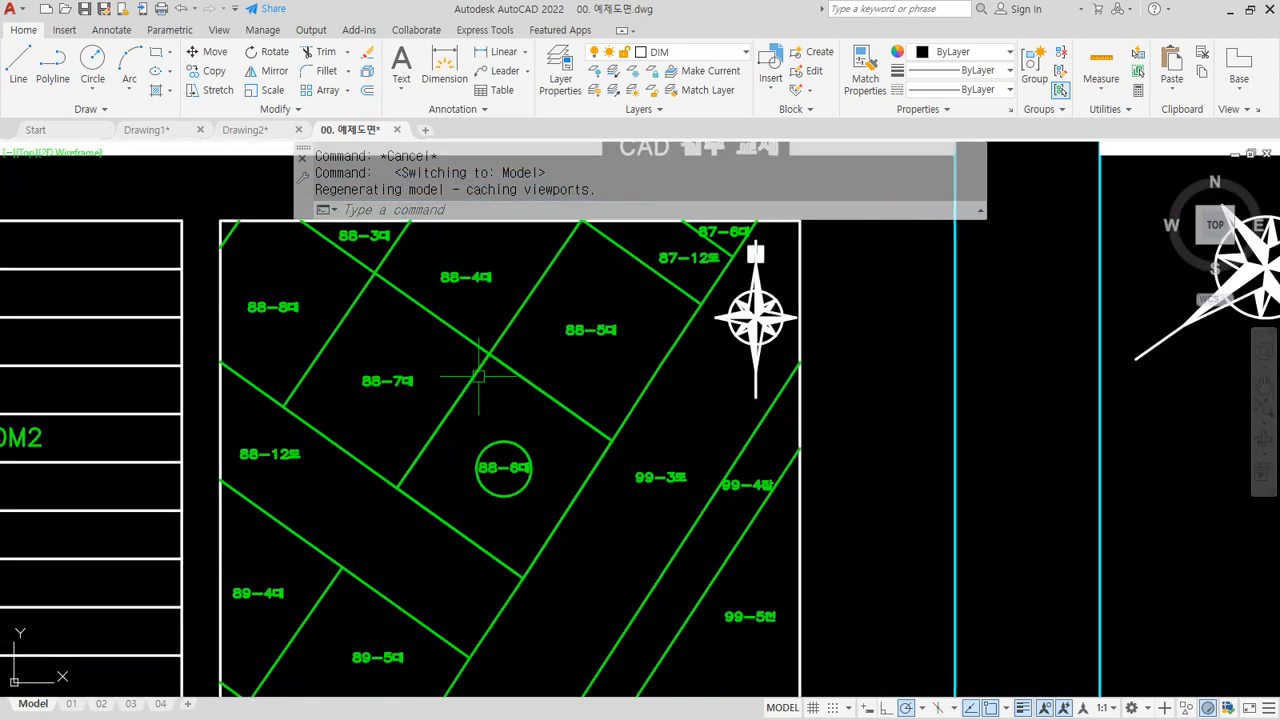
{"action": "middle_click_drag", "start_coordinate": [580, 460], "coordinate": [476, 426]}
{"action": "scroll", "coordinate": [449, 423], "scroll_direction": "up", "scroll_amount": 2}
{"action": "scroll", "coordinate": [543, 423], "scroll_direction": "down", "scroll_amount": 2}
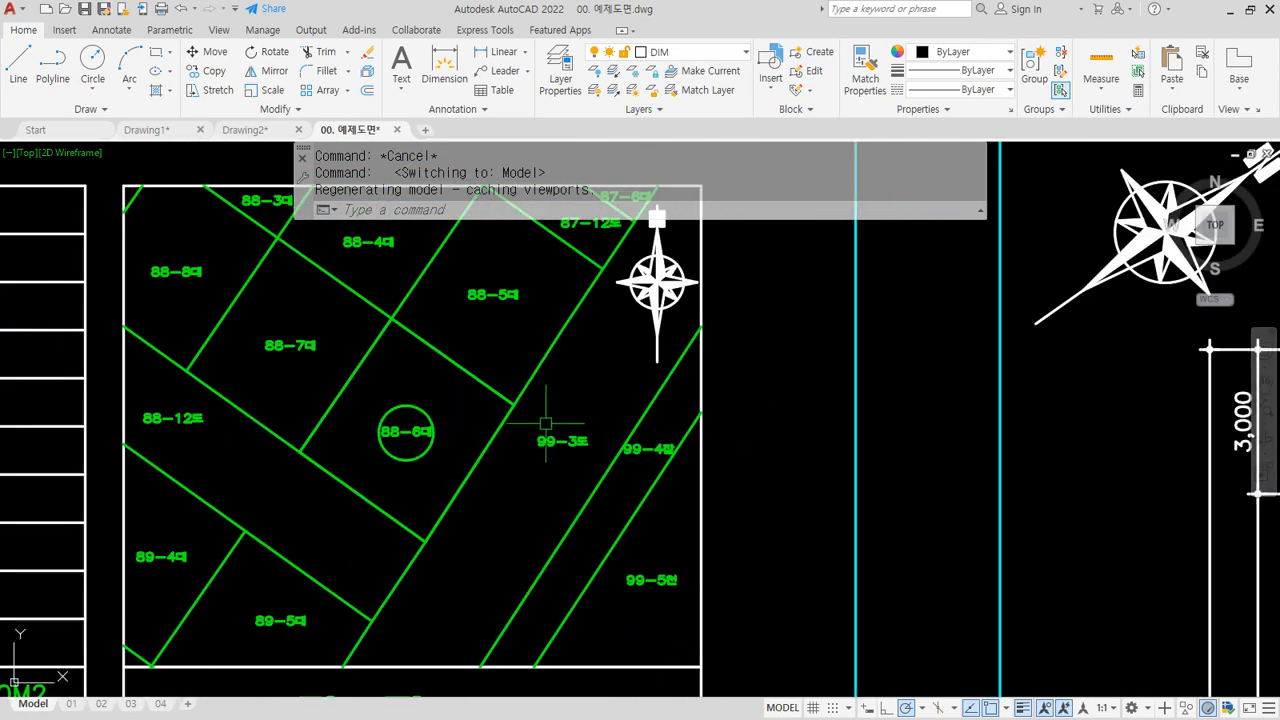
{"action": "scroll", "coordinate": [602, 557], "scroll_direction": "up", "scroll_amount": 2}
{"action": "scroll", "coordinate": [602, 557], "scroll_direction": "down", "scroll_amount": 2}
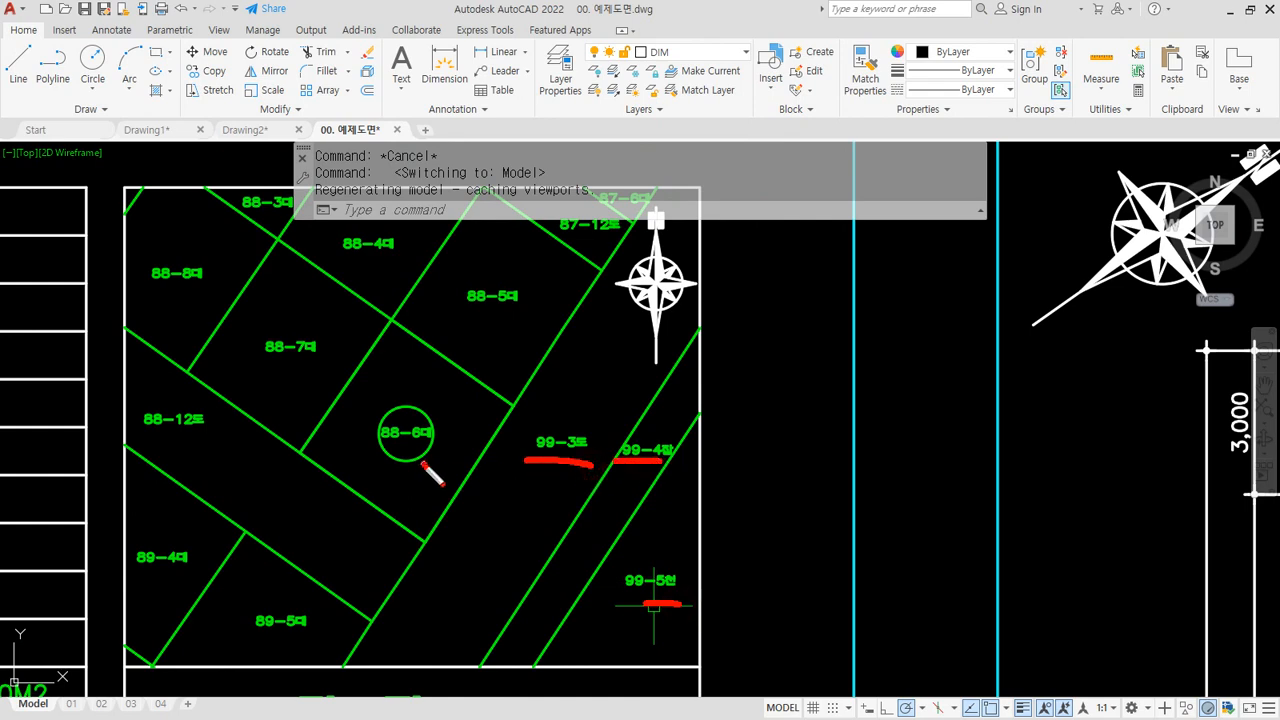
{"action": "left_click_drag", "start_coordinate": [422, 463], "coordinate": [441, 457]}
{"action": "mouse_move", "coordinate": [640, 370]}
{"action": "left_mouse_down"}
{"action": "mouse_move", "coordinate": [745, 255]}
{"action": "mouse_move", "coordinate": [703, 369]}
{"action": "left_mouse_up"}
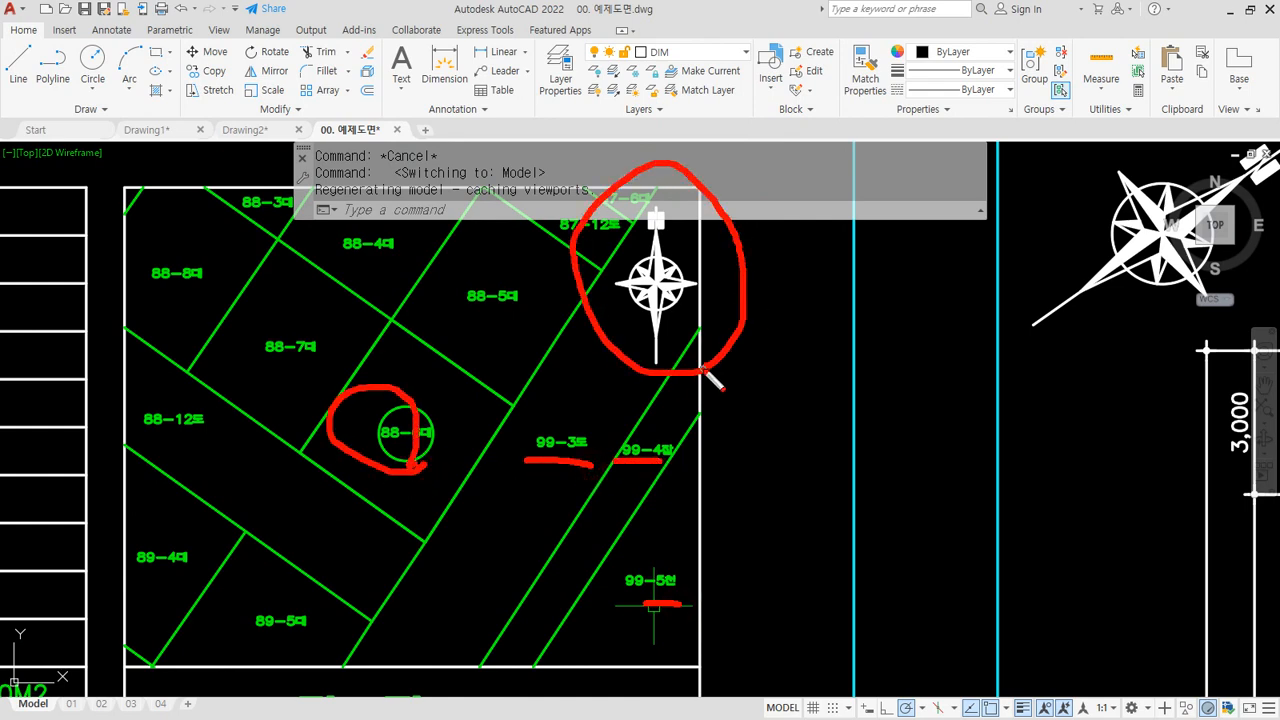
{"action": "key", "text": "Escape"}
Examine the 배치도 site plan, comparing its tilted north symbol with the squared-up lot and the sunlight setback note at its northeast corner
{"action": "middle_click_drag", "start_coordinate": [1082, 396], "coordinate": [162, 427]}
{"action": "scroll", "coordinate": [200, 428], "scroll_direction": "down", "scroll_amount": 2}
{"action": "scroll", "coordinate": [490, 474], "scroll_direction": "down", "scroll_amount": 3}
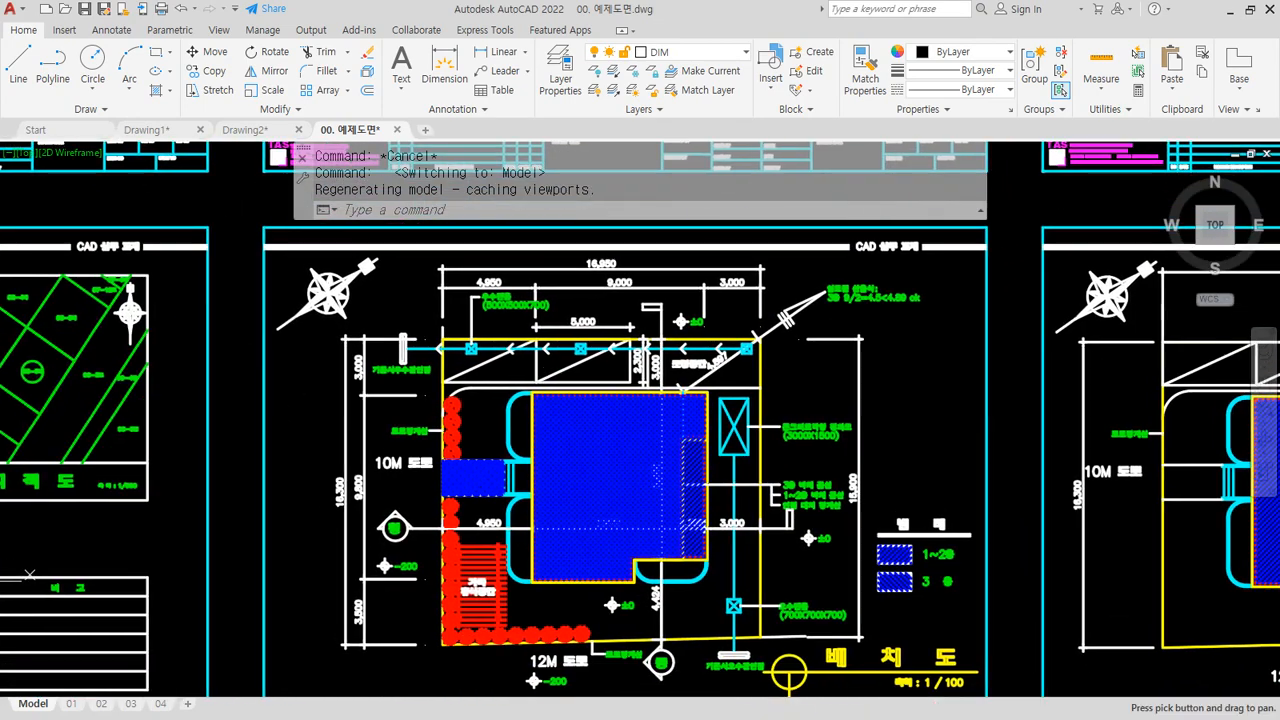
{"action": "left_click_drag", "start_coordinate": [290, 322], "coordinate": [408, 252]}
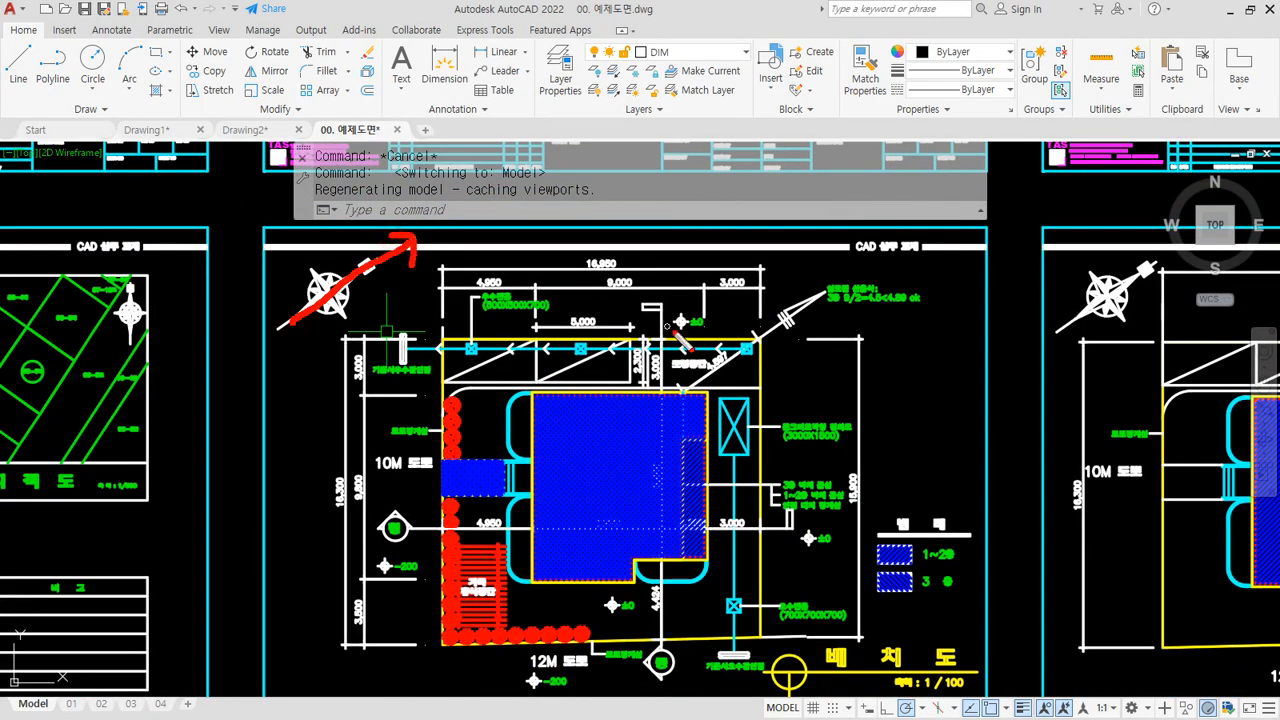
{"action": "left_click_drag", "start_coordinate": [717, 379], "coordinate": [823, 312]}
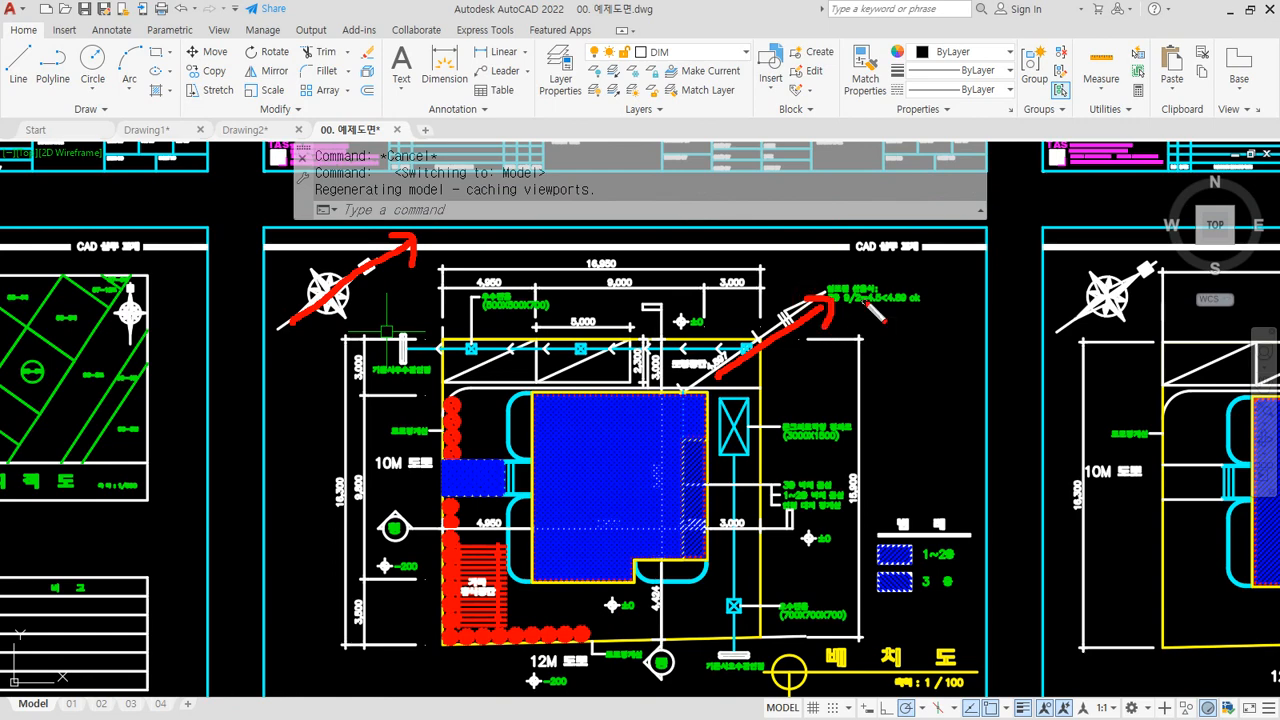
{"action": "key", "text": "Escape"}
{"action": "scroll", "coordinate": [862, 300], "scroll_direction": "up", "scroll_amount": 7}
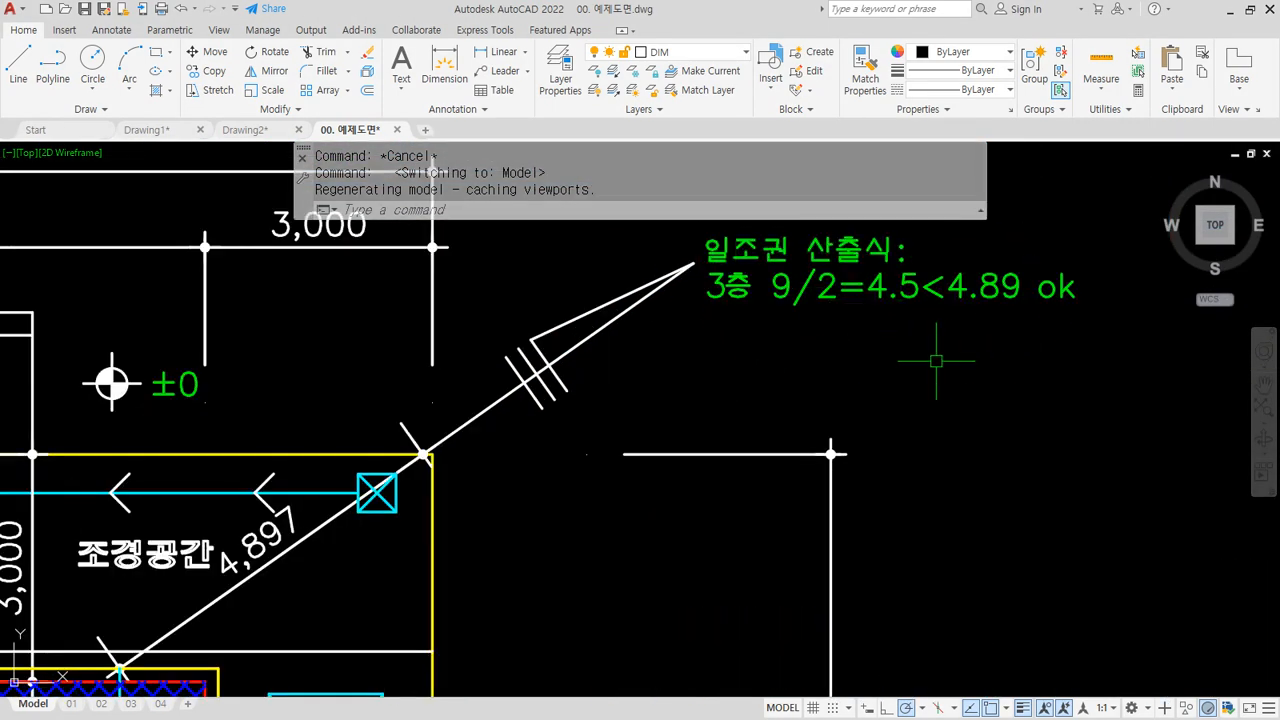
{"action": "scroll", "coordinate": [936, 361], "scroll_direction": "down", "scroll_amount": 7}
{"action": "middle_click_drag", "start_coordinate": [733, 474], "coordinate": [733, 409]}
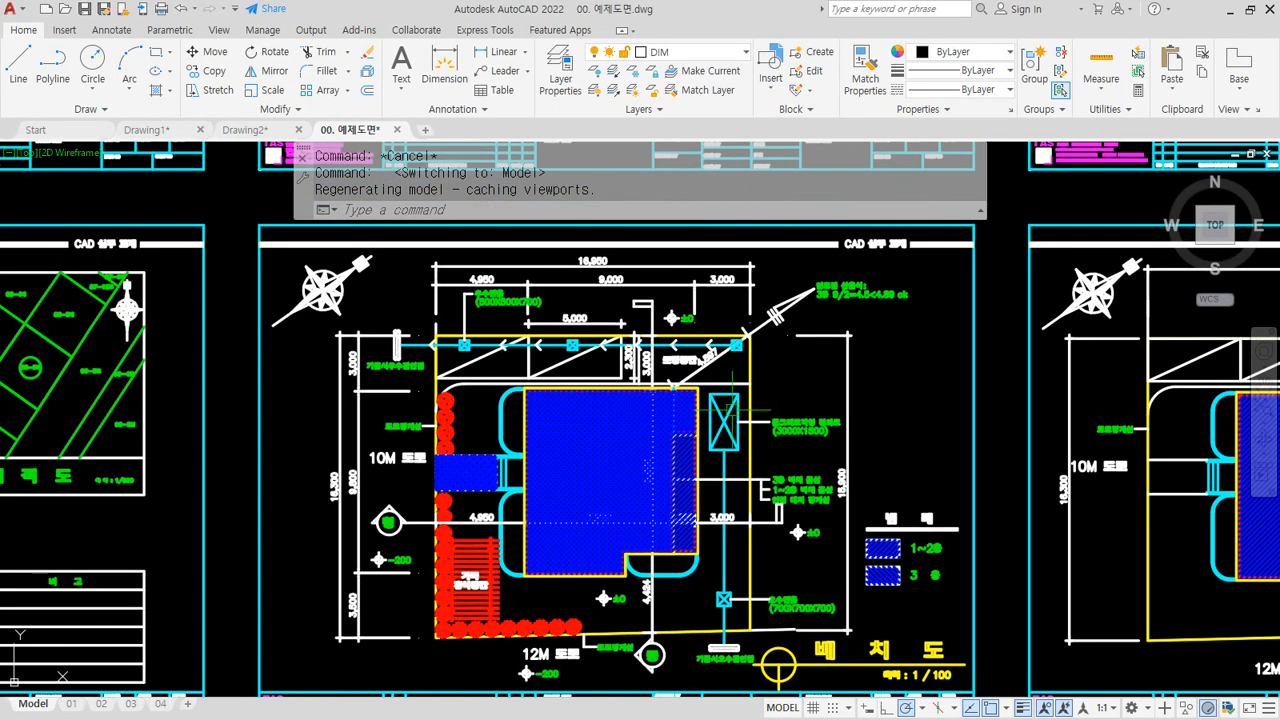
{"action": "left_click_drag", "start_coordinate": [304, 316], "coordinate": [396, 266]}
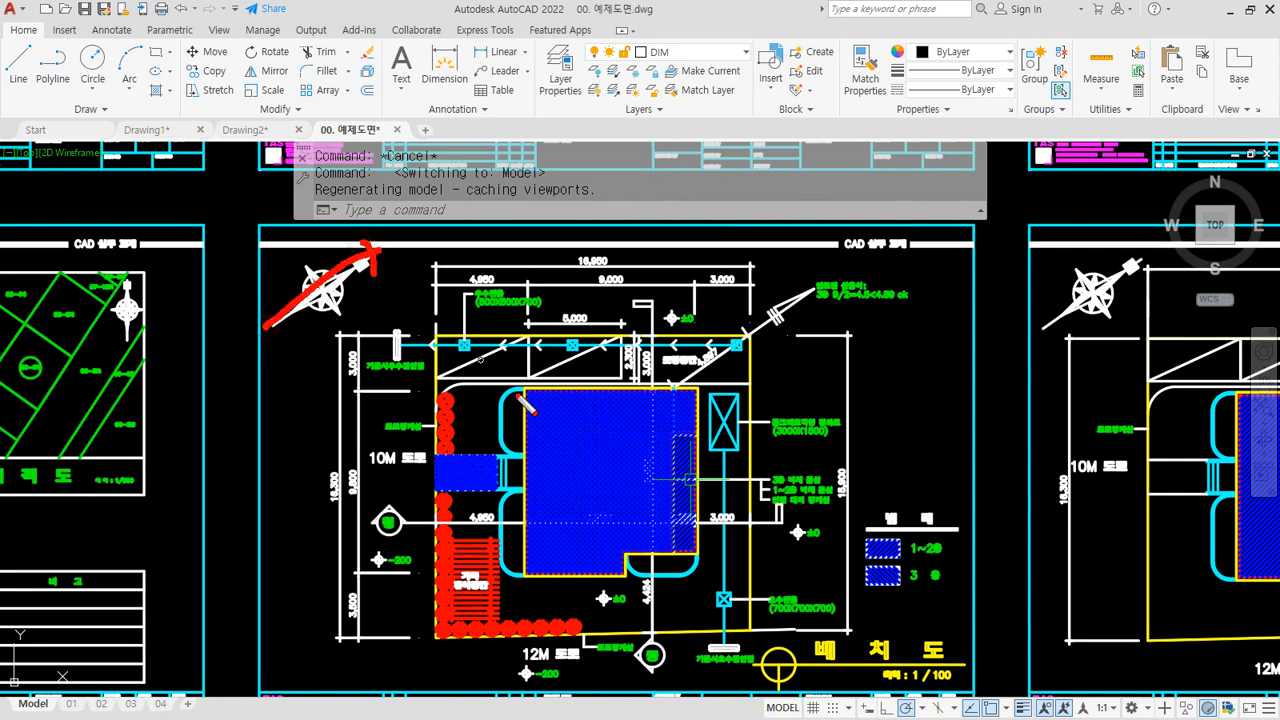
{"action": "mouse_move", "coordinate": [660, 606]}
{"action": "left_mouse_down"}
{"action": "mouse_move", "coordinate": [505, 580]}
{"action": "mouse_move", "coordinate": [715, 350]}
{"action": "mouse_move", "coordinate": [795, 595]}
{"action": "mouse_move", "coordinate": [648, 630]}
{"action": "left_mouse_up"}
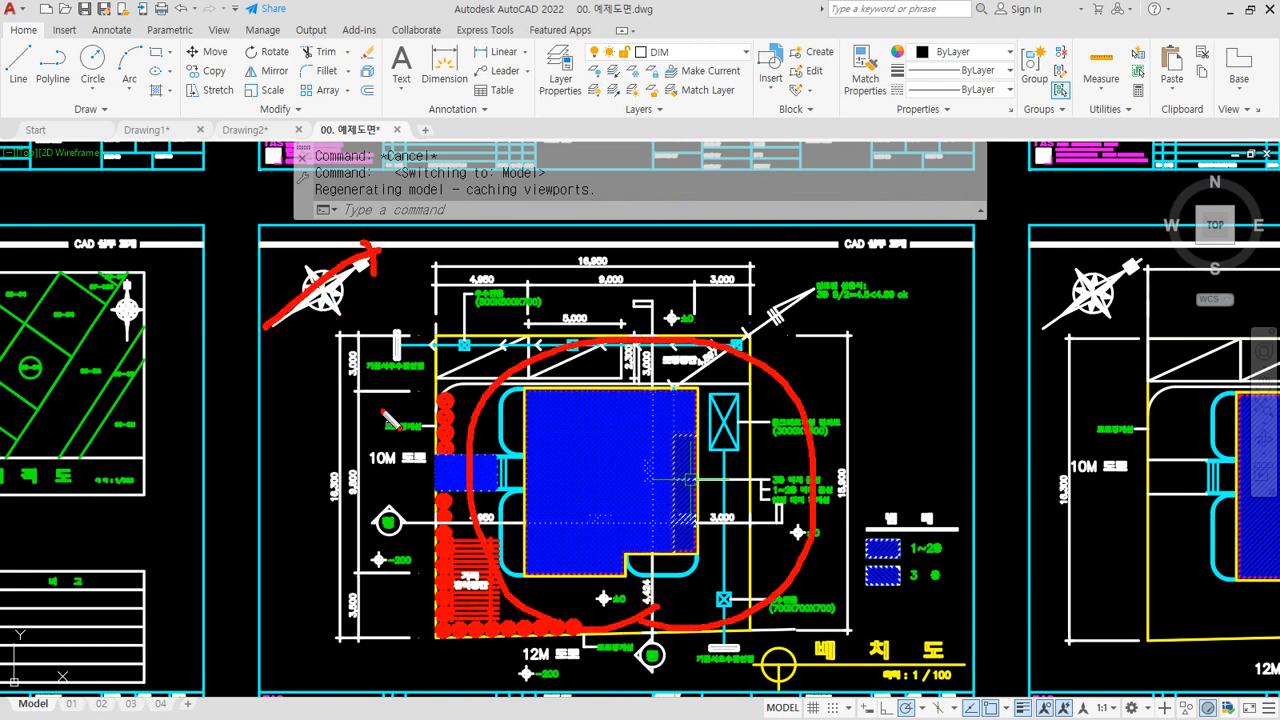
{"action": "key", "text": "Escape"}
Leave the example drawing and look over orthographic projection exercises 5 to 8 of 실습 과제-D on the Naver cafe page
{"action": "left_click", "coordinate": [245, 129]}
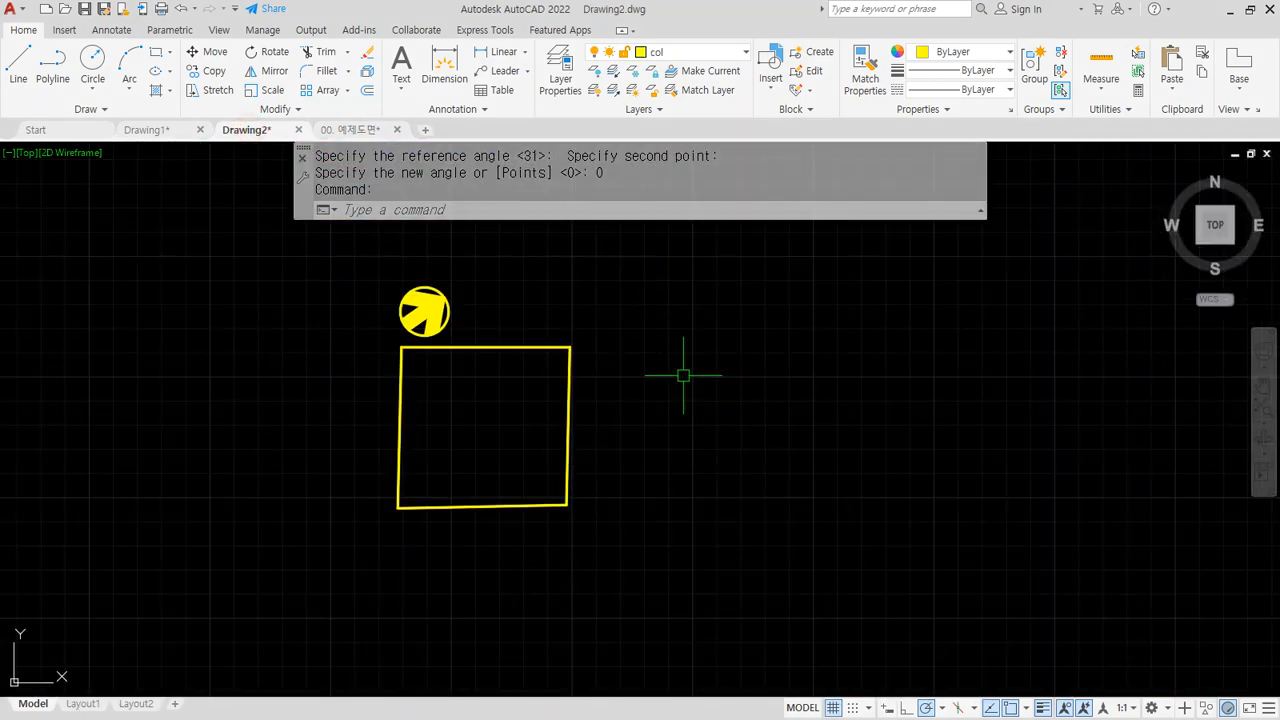
{"action": "key", "text": "alt+Tab"}
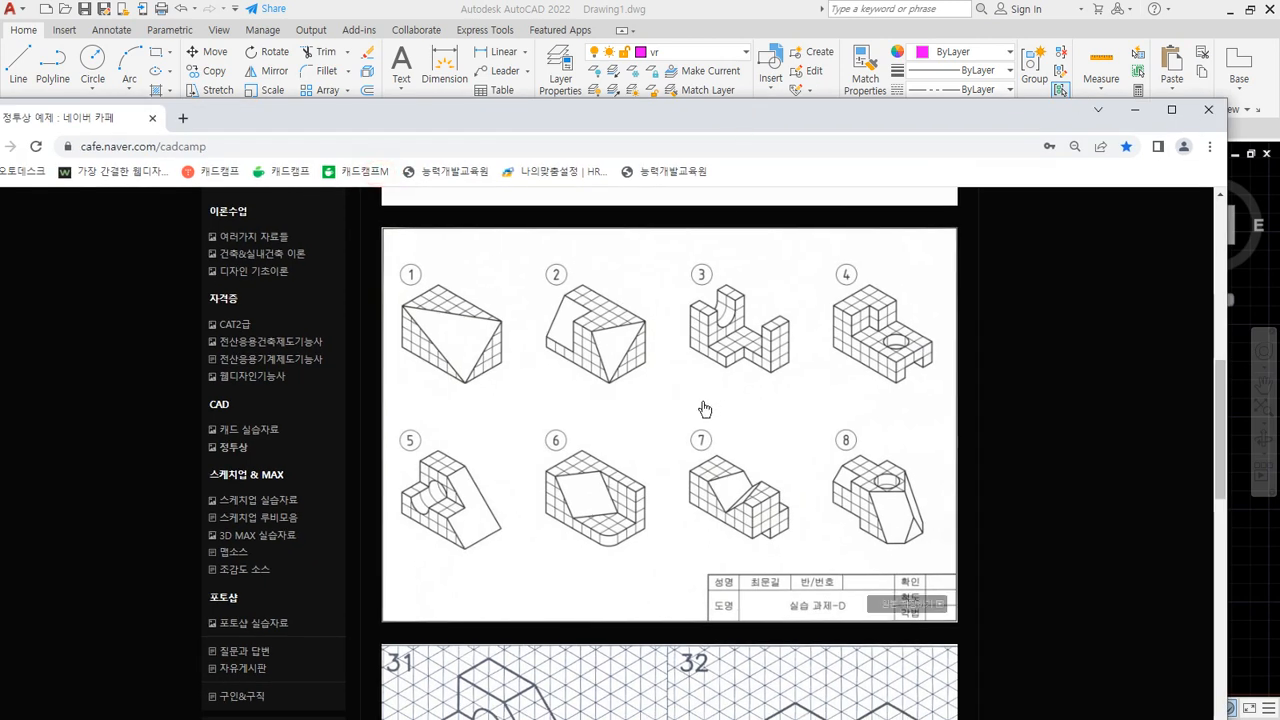
{"action": "left_click_drag", "start_coordinate": [444, 561], "coordinate": [872, 563]}
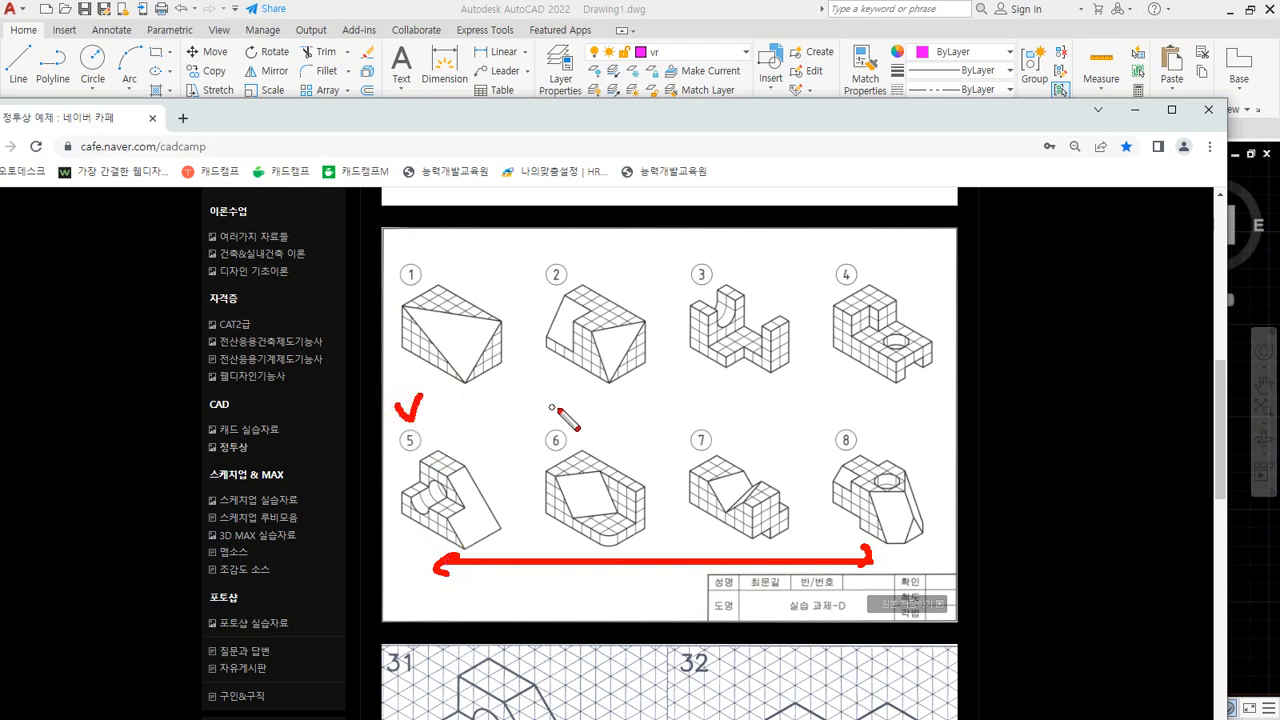
{"action": "key", "text": "Escape"}
{"action": "left_click_drag", "start_coordinate": [734, 128], "coordinate": [0, 130]}
Return to Drawing1 in AutoCAD and make the col layer current
{"action": "left_click", "coordinate": [454, 420]}
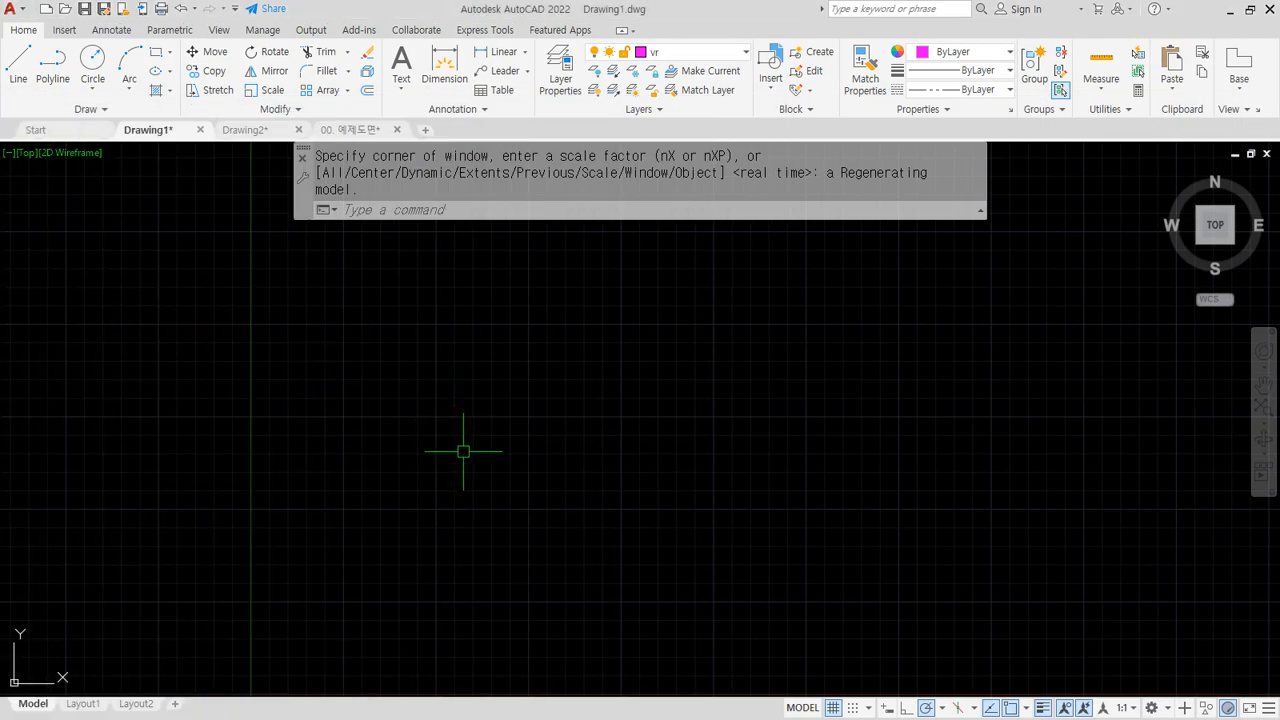
{"action": "type", "text": "xl"}
{"action": "key", "text": "Return"}
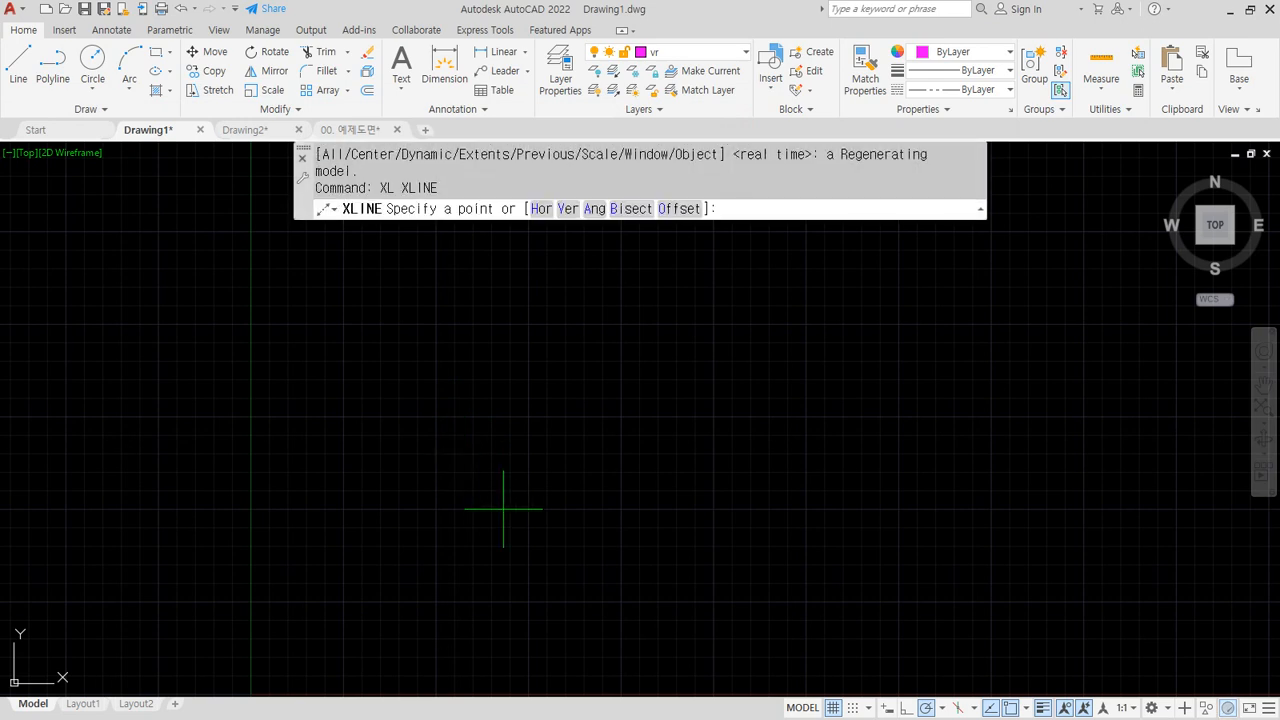
{"action": "key", "text": "Escape"}
{"action": "left_click", "coordinate": [698, 52]}
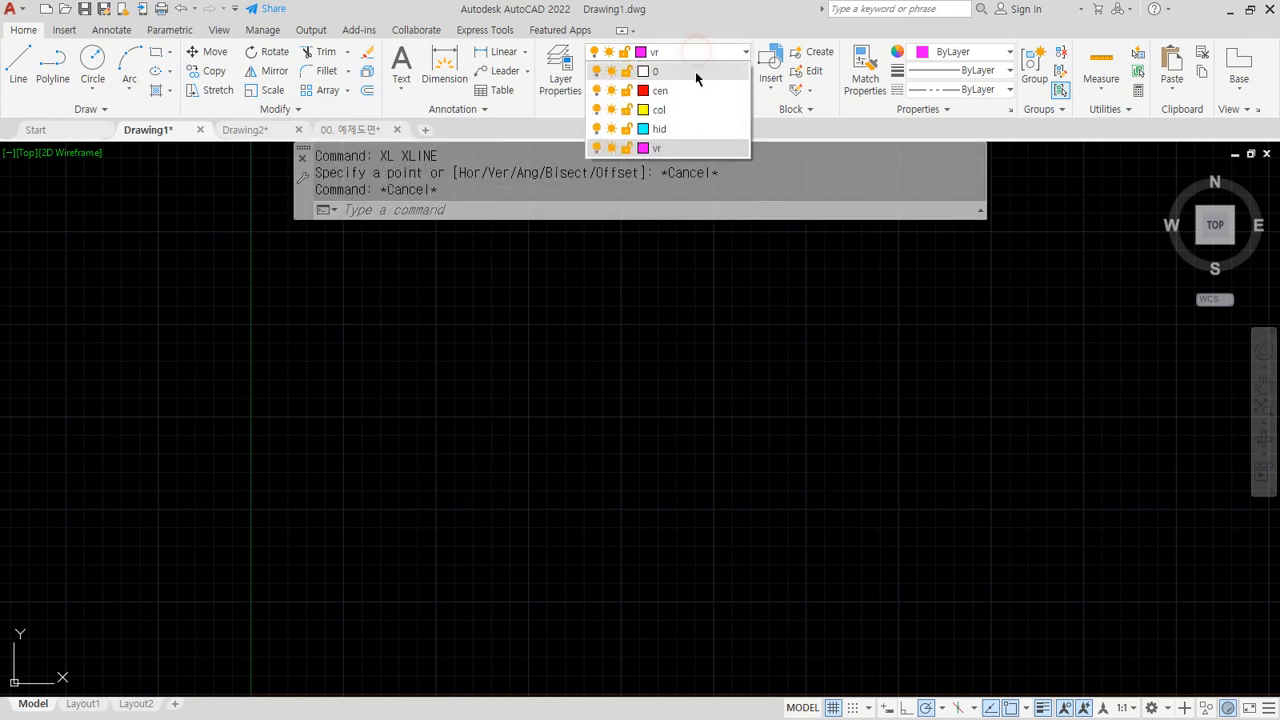
{"action": "left_click", "coordinate": [675, 112]}
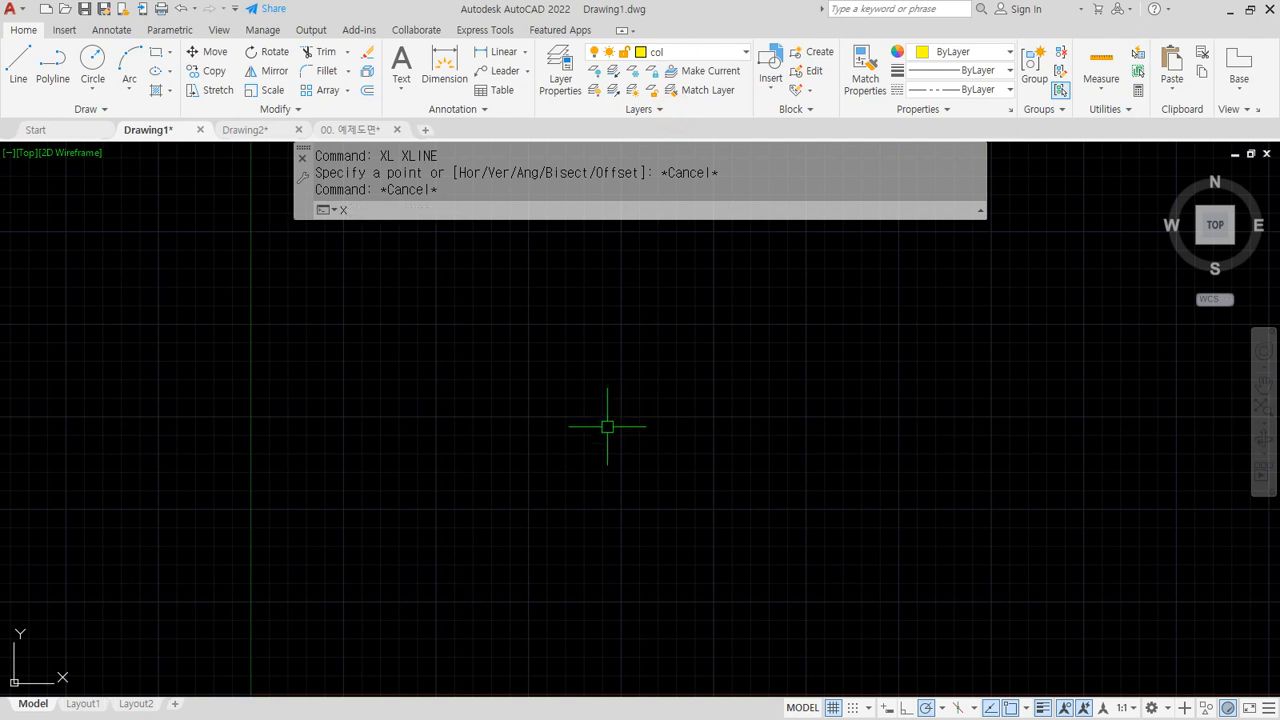
Draw horizontal, vertical and 45° construction lines through one common point
{"action": "type", "text": "xl"}
{"action": "key", "text": "Return"}
{"action": "left_click", "coordinate": [526, 492]}
{"action": "left_click", "coordinate": [600, 492]}
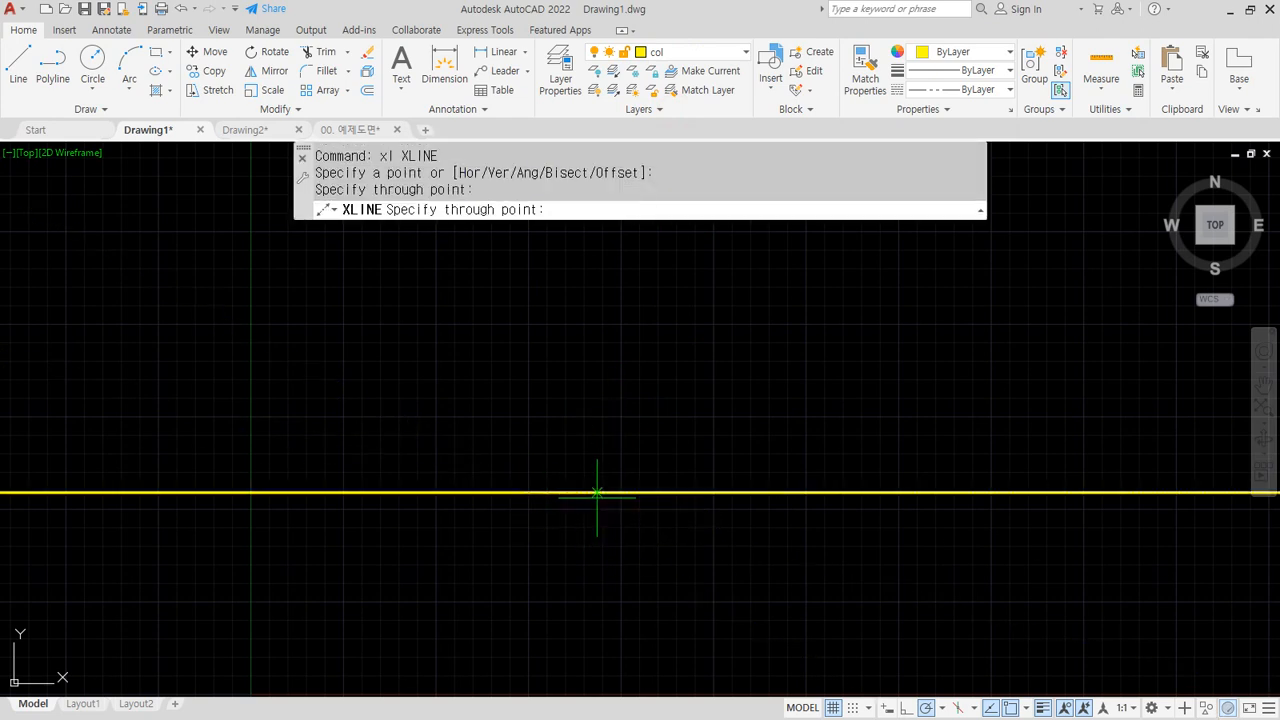
{"action": "left_click", "coordinate": [524, 434]}
{"action": "left_click", "coordinate": [568, 447]}
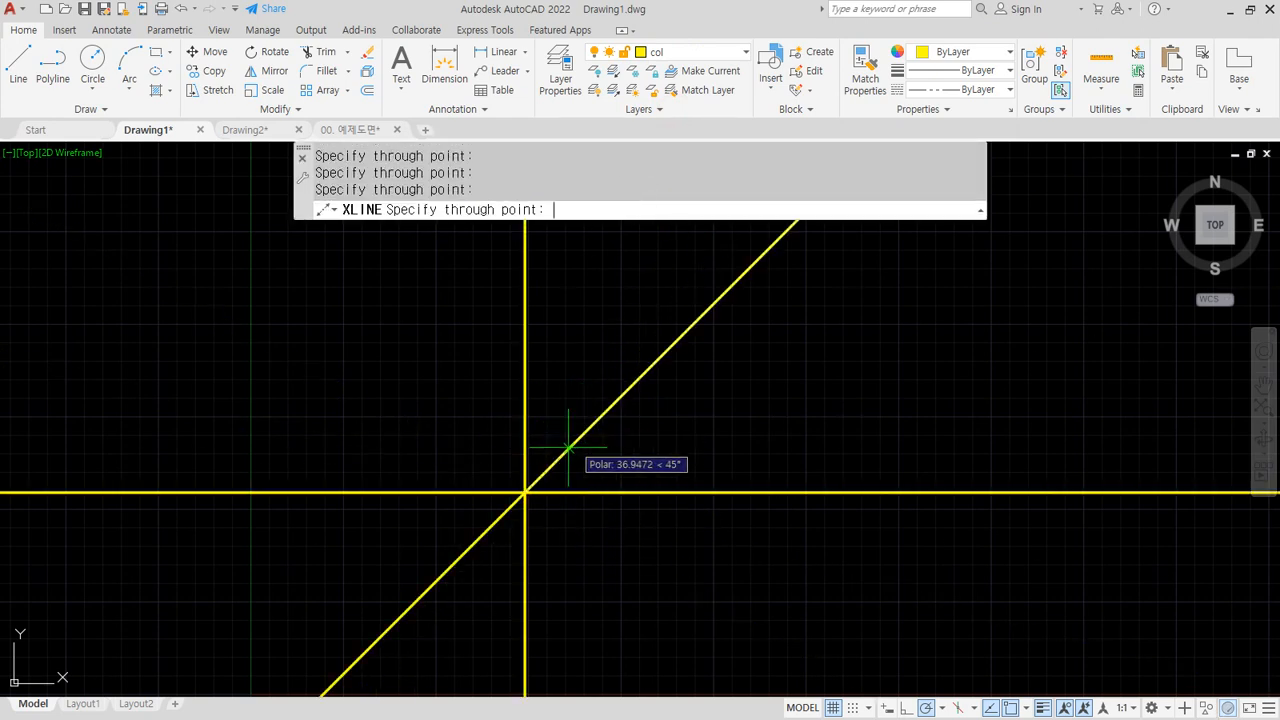
{"action": "key", "text": "Escape"}
Trim away the half of the 45° line below the common intersection
{"action": "type", "text": "tr"}
{"action": "key", "text": "Return"}
{"action": "key", "text": "Return"}
{"action": "left_click", "coordinate": [491, 524]}
{"action": "key", "text": "Escape"}
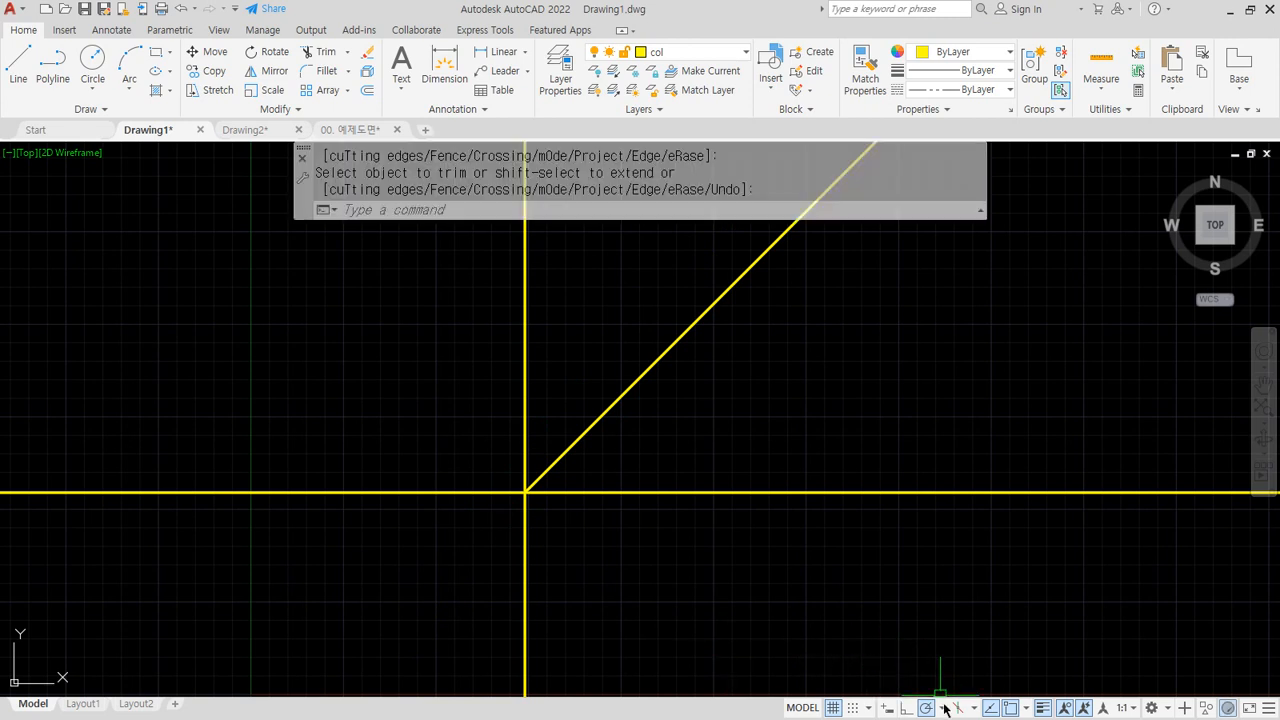
{"action": "left_click", "coordinate": [945, 708]}
{"action": "left_click", "coordinate": [950, 528]}
Offset the vertical construction line 70 to its left
{"action": "type", "text": "o"}
{"action": "key", "text": "Return"}
{"action": "type", "text": "70"}
{"action": "key", "text": "Return"}
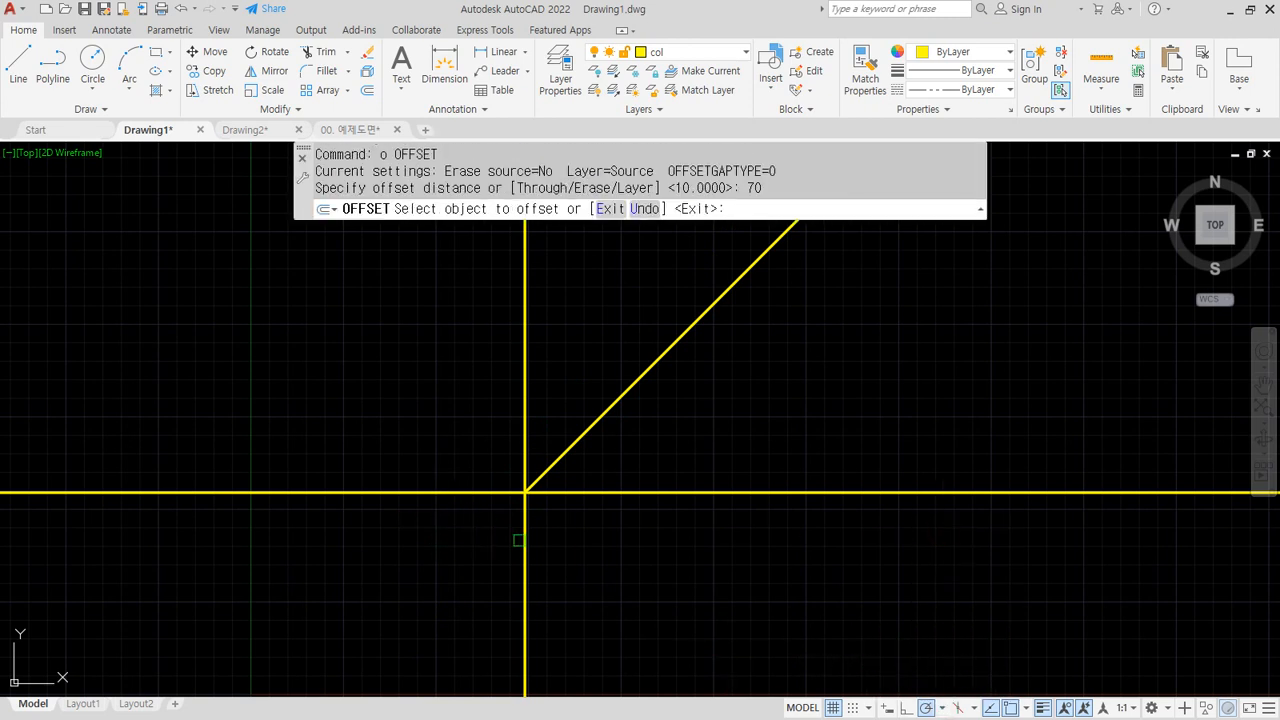
{"action": "left_click", "coordinate": [524, 540]}
{"action": "left_click", "coordinate": [357, 537]}
{"action": "key", "text": "Return"}
Offset the horizontal construction line 40 downward
{"action": "key", "text": "Return"}
{"action": "type", "text": "40"}
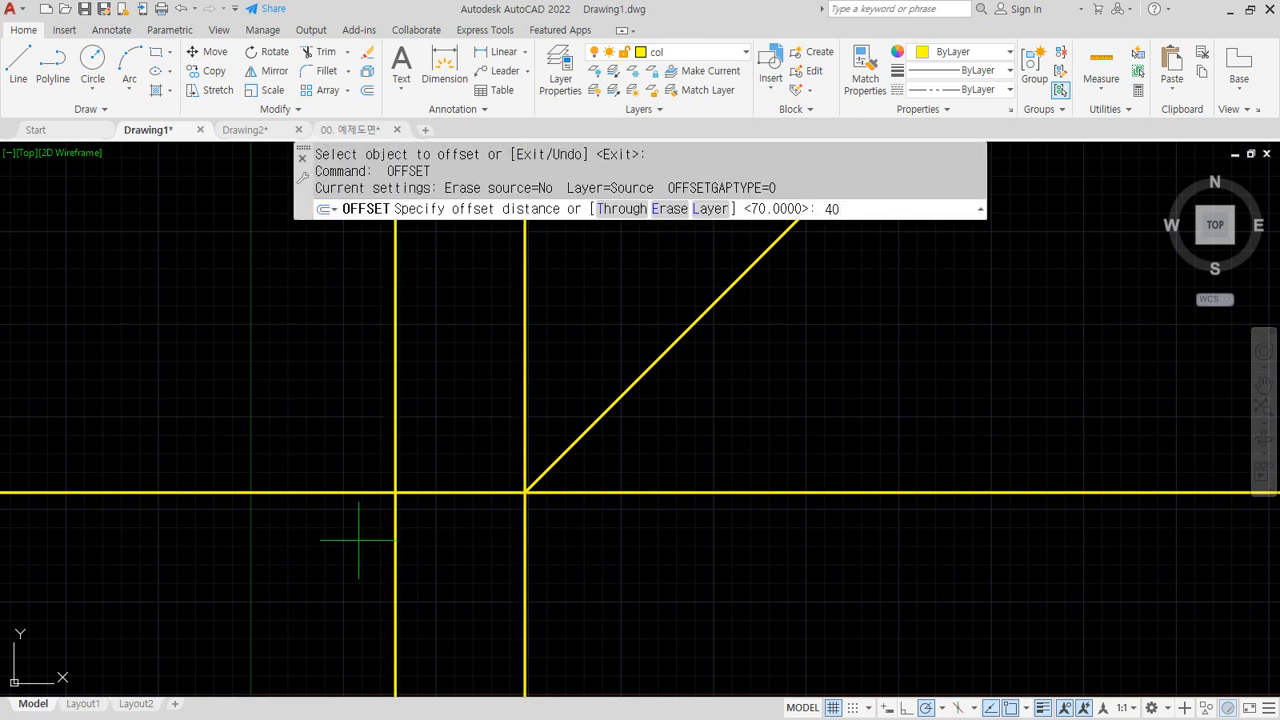
{"action": "key", "text": "Return"}
{"action": "left_click", "coordinate": [432, 493]}
{"action": "left_click", "coordinate": [451, 586]}
{"action": "key", "text": "Return"}
Trim the construction line ends extending below and to the left of the front view rectangle
{"action": "type", "text": "tr"}
{"action": "key", "text": "Return"}
{"action": "left_click", "coordinate": [620, 630]}
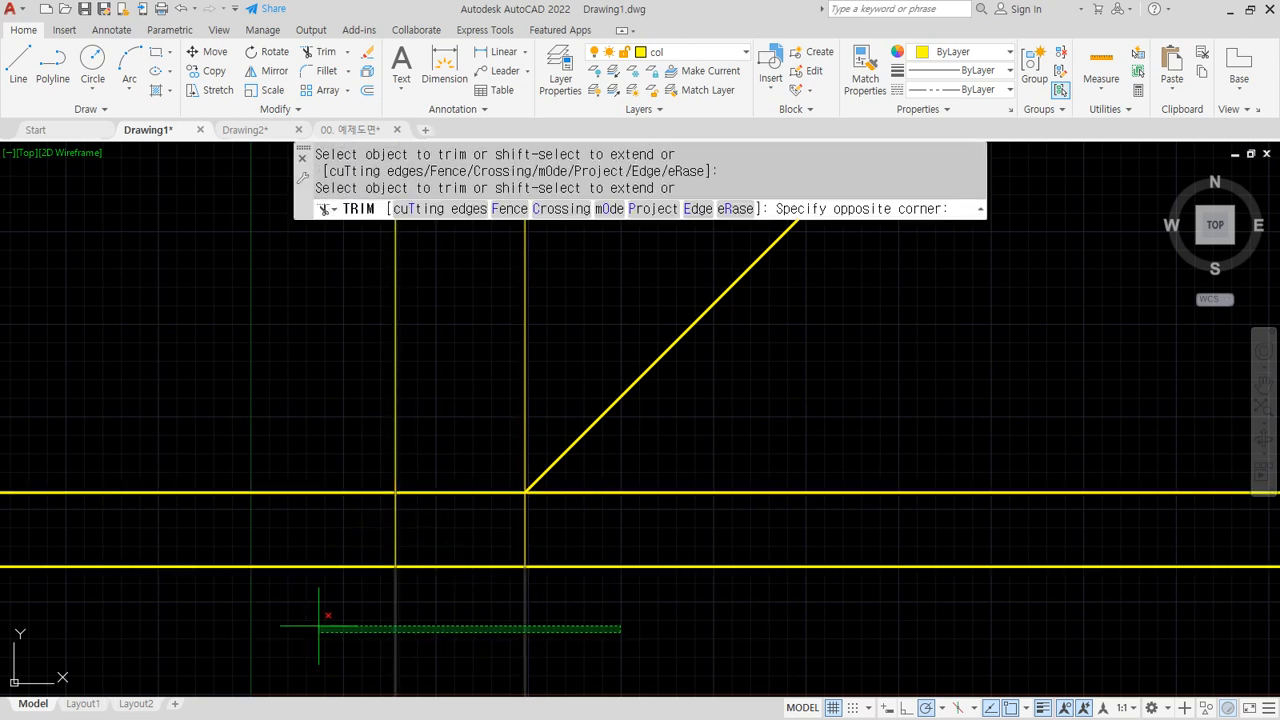
{"action": "left_click", "coordinate": [319, 627]}
{"action": "left_click", "coordinate": [309, 629]}
{"action": "left_click", "coordinate": [186, 354]}
{"action": "key", "text": "Return"}
Draw a horizontal line from left of the front view to the 45° line, then straight down to the base line
{"action": "type", "text": "l"}
{"action": "key", "text": "Return"}
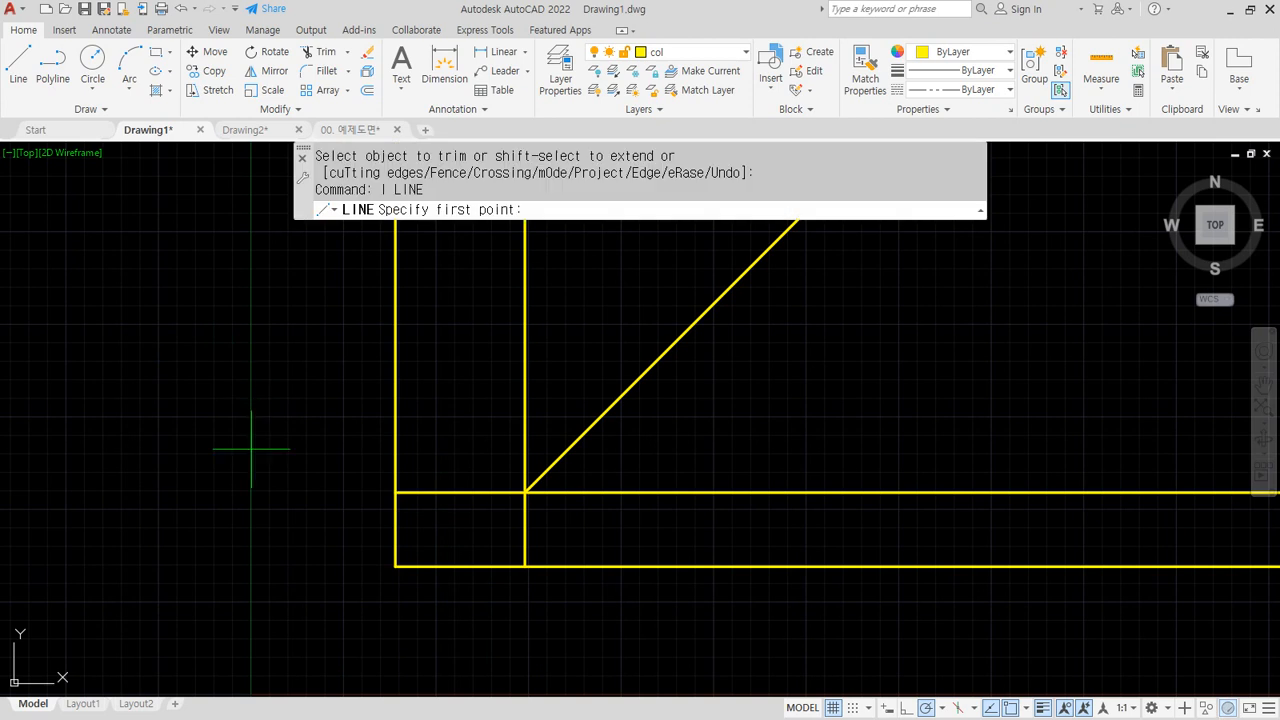
{"action": "left_click", "coordinate": [249, 438]}
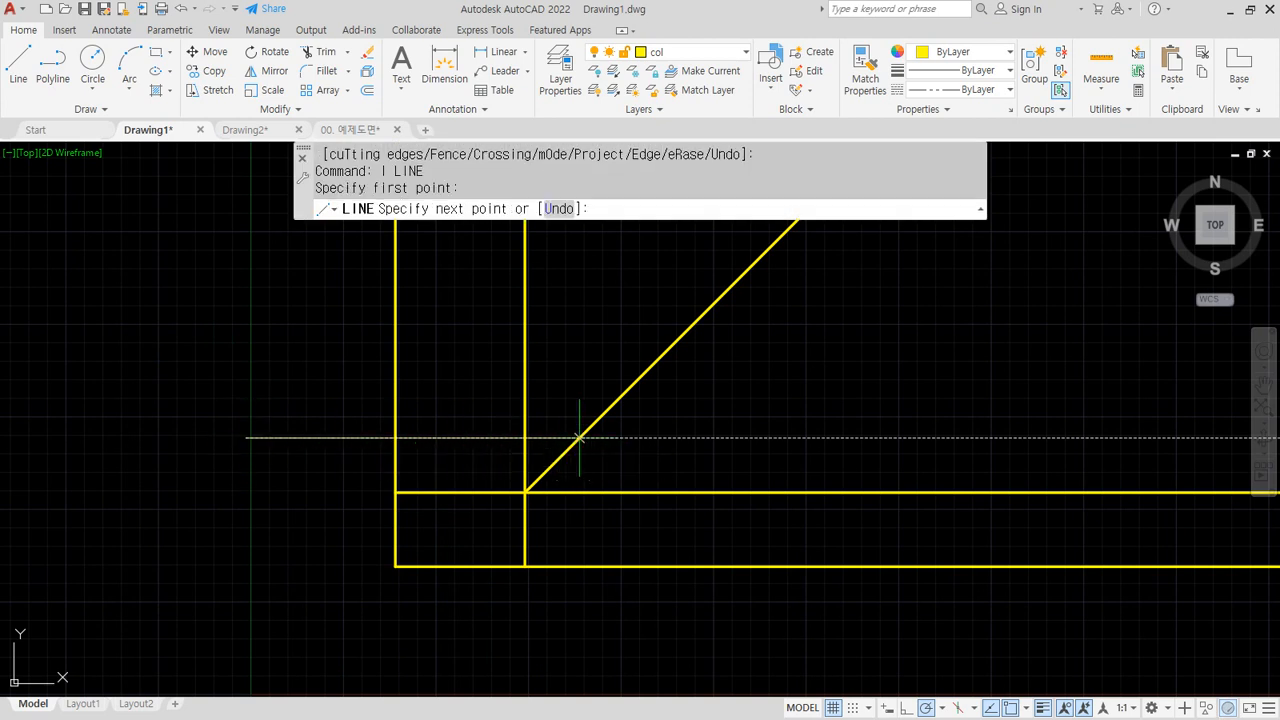
{"action": "left_click", "coordinate": [579, 438]}
{"action": "left_click", "coordinate": [581, 564]}
{"action": "key", "text": "Return"}
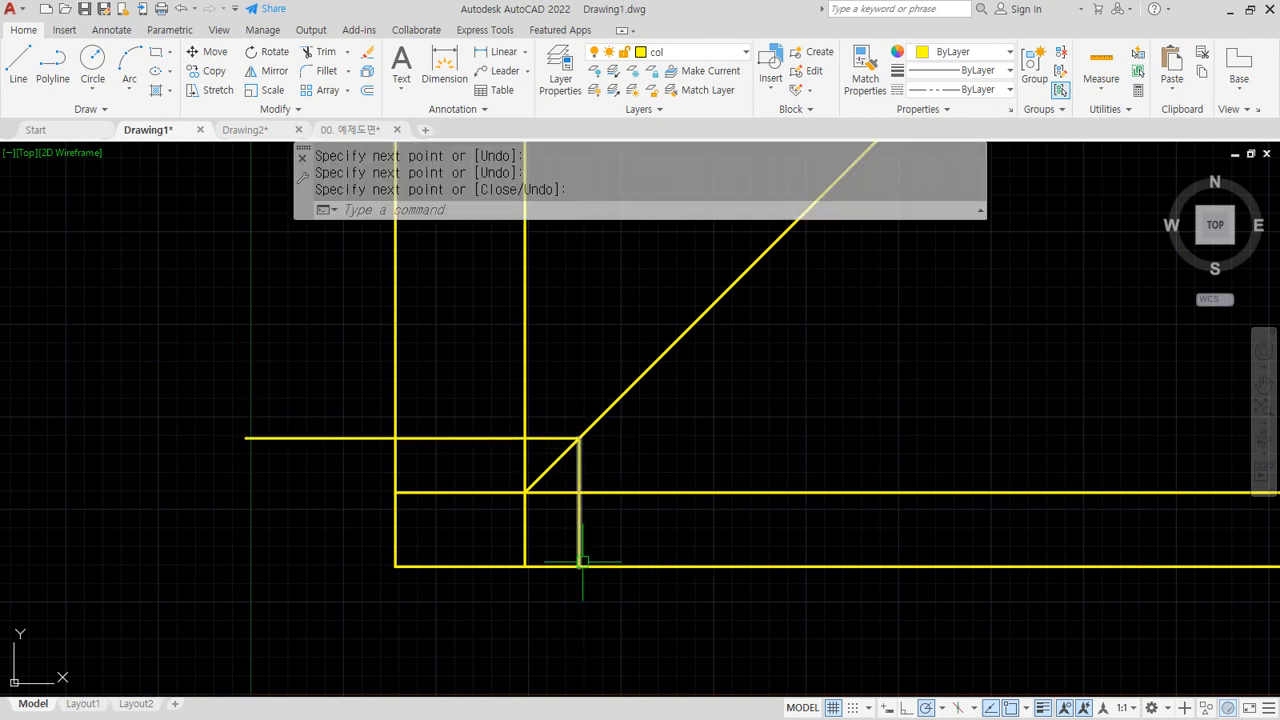
Offset the new vertical segment 40 to its right and the new horizontal segment 40 upward
{"action": "type", "text": "o"}
{"action": "key", "text": "Return"}
{"action": "type", "text": "40"}
{"action": "key", "text": "Return"}
{"action": "left_click", "coordinate": [579, 530]}
{"action": "left_click", "coordinate": [620, 530]}
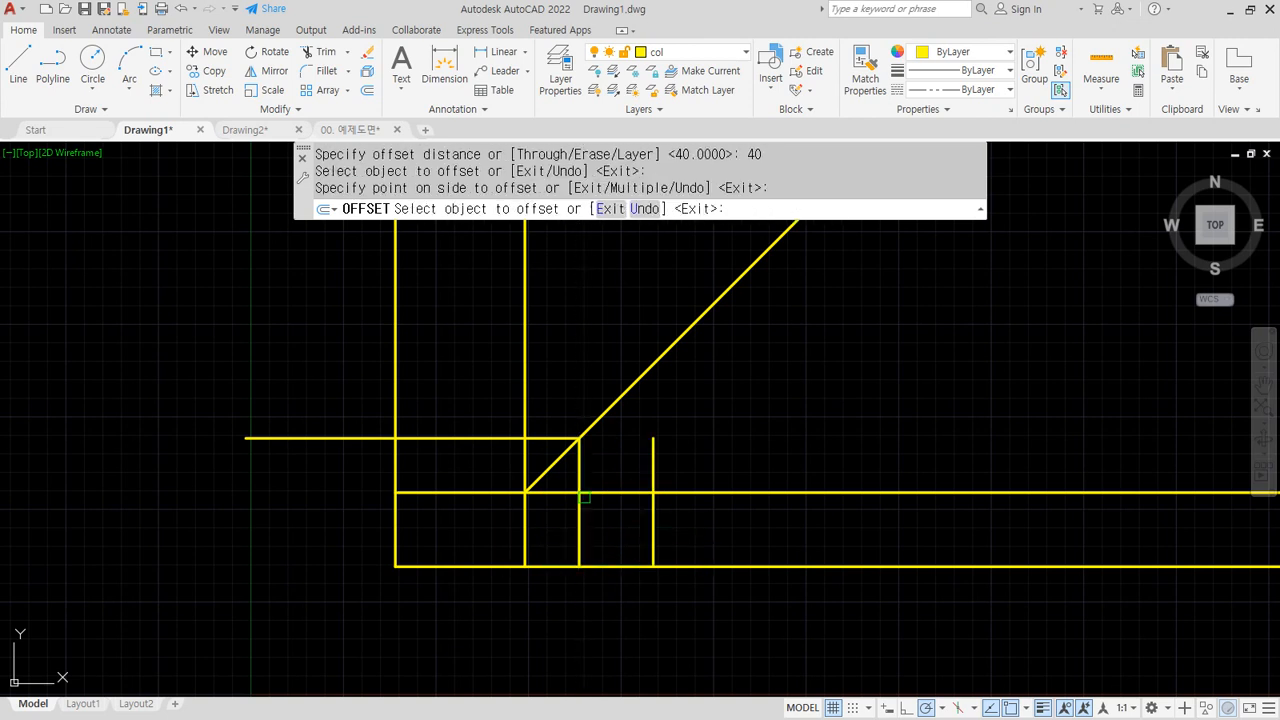
{"action": "left_click", "coordinate": [484, 437]}
{"action": "left_click", "coordinate": [486, 434]}
{"action": "key", "text": "Return"}
Fillet the offset vertical line with the 45° line so they meet in a sharp corner
{"action": "type", "text": "f"}
{"action": "key", "text": "Return"}
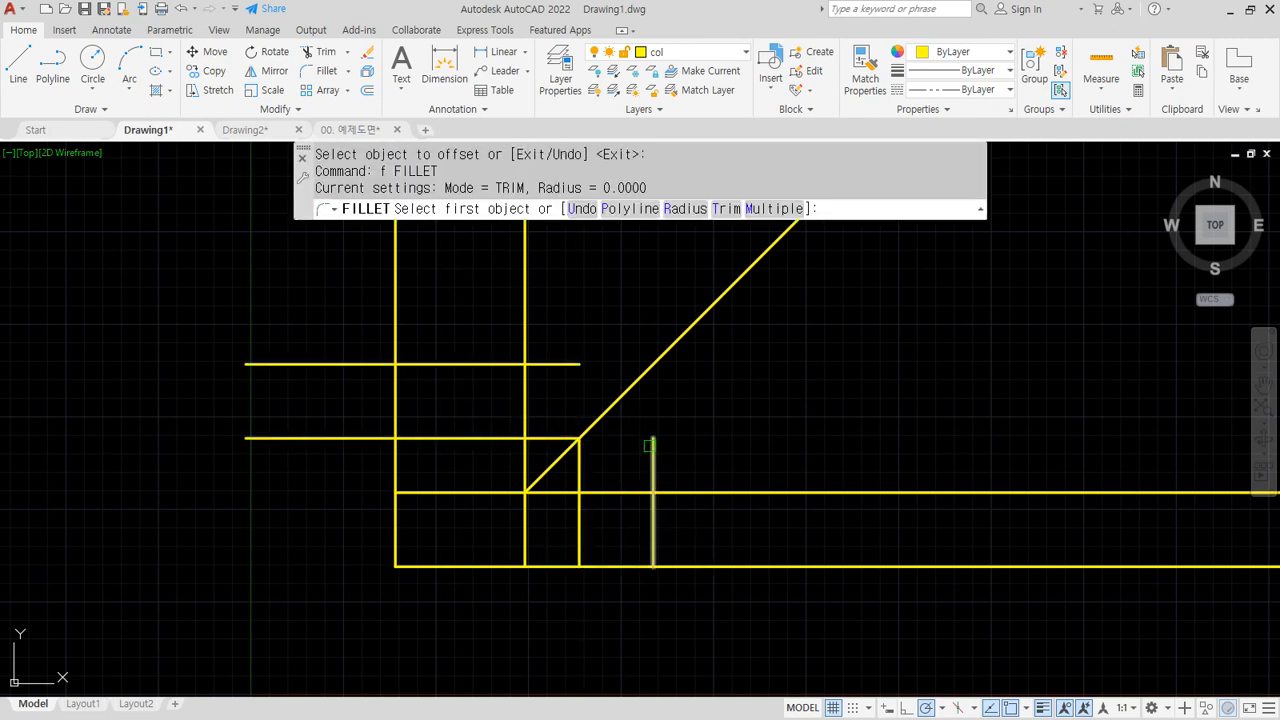
{"action": "left_click", "coordinate": [654, 457]}
{"action": "left_click", "coordinate": [605, 412]}
Trim the excess lines around the side view with a fence, leaving a closed square
{"action": "type", "text": "tr"}
{"action": "key", "text": "Return"}
{"action": "key", "text": "Return"}
{"action": "type", "text": "f"}
{"action": "key", "text": "Return"}
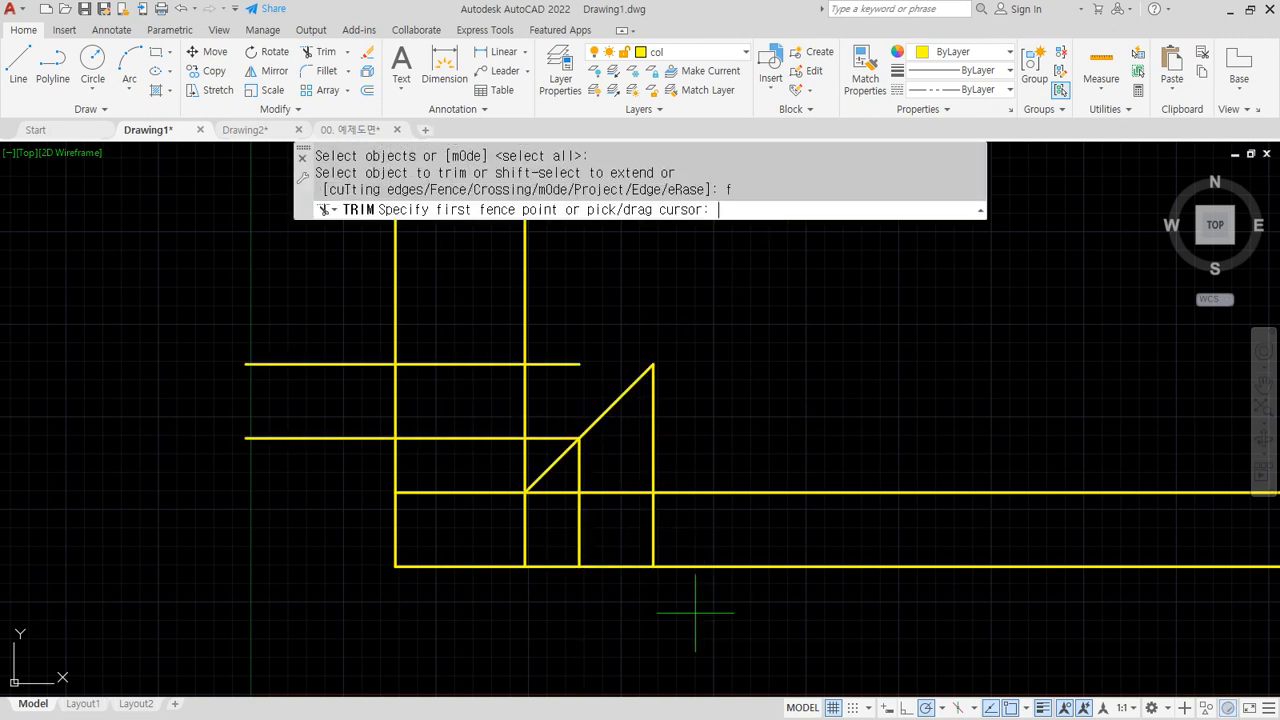
{"action": "left_click", "coordinate": [695, 612]}
{"action": "left_click", "coordinate": [676, 461]}
{"action": "left_click", "coordinate": [557, 482]}
{"action": "key", "text": "Return"}
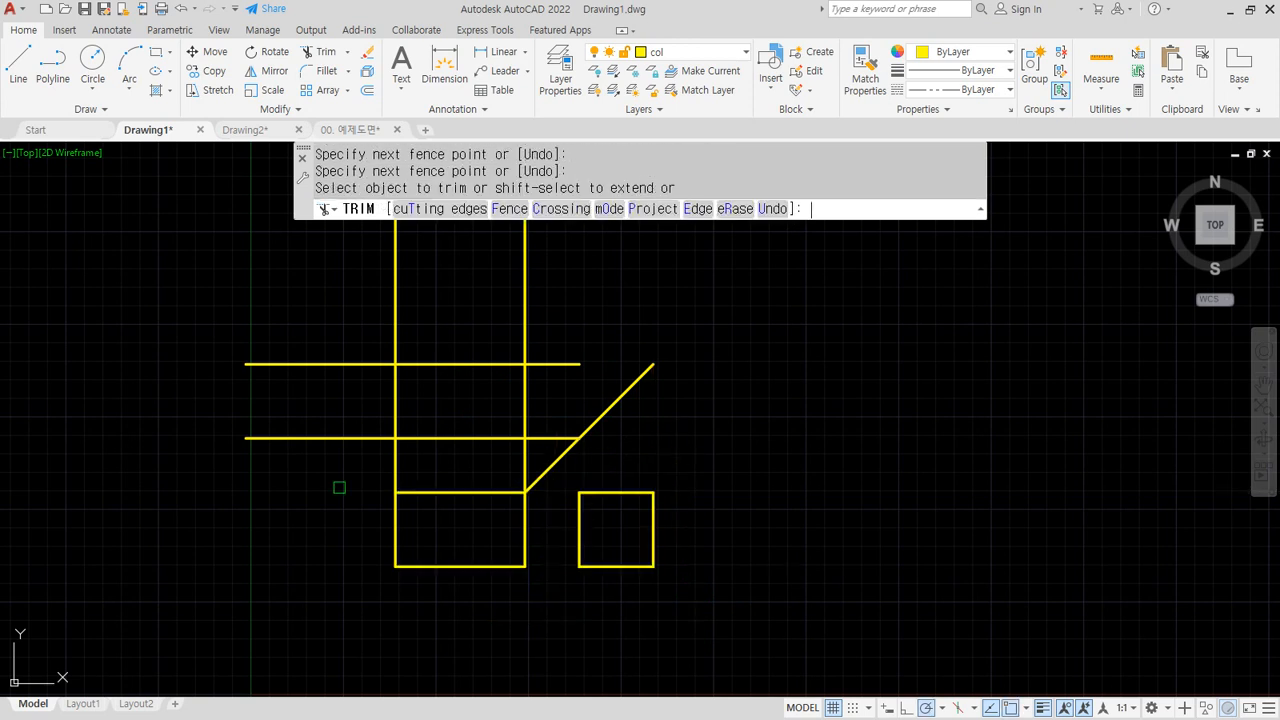
Trim the excess lines around the top view with a fence, leaving separate top and front view rectangles
{"action": "type", "text": "f"}
{"action": "key", "text": "Return"}
{"action": "left_click", "coordinate": [323, 463]}
{"action": "left_click", "coordinate": [527, 455]}
{"action": "left_click", "coordinate": [557, 338]}
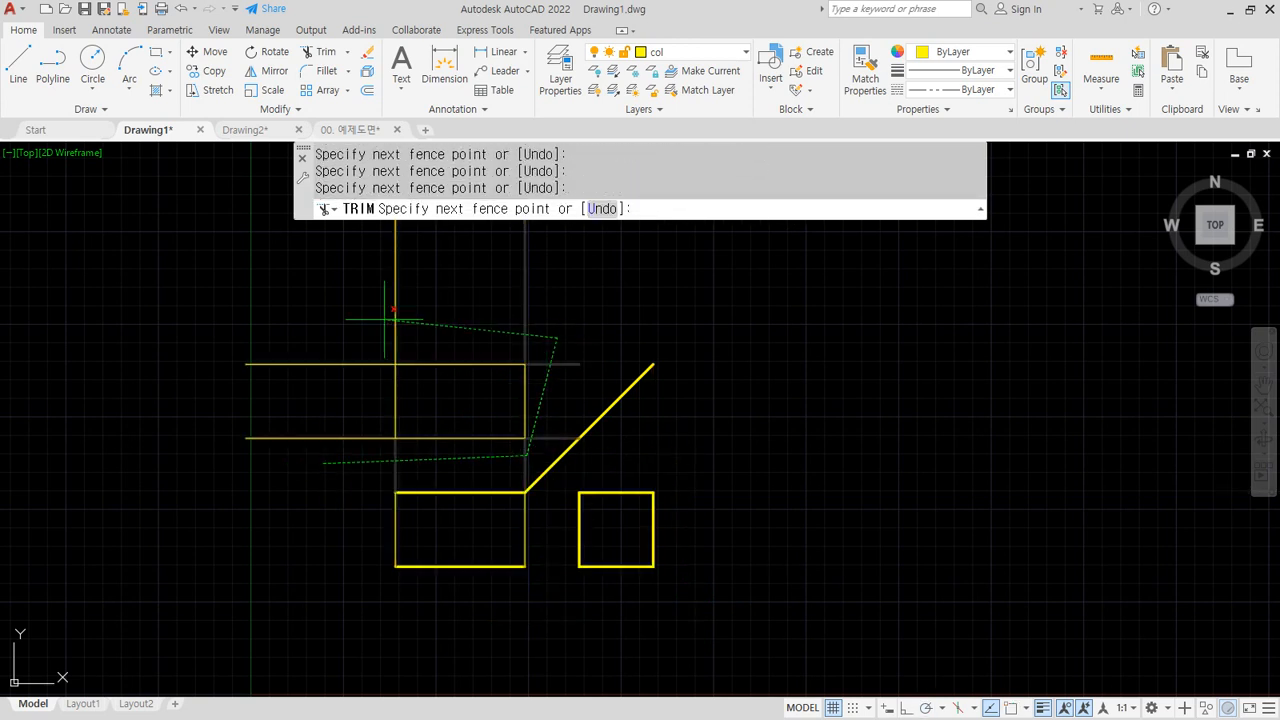
{"action": "left_click", "coordinate": [329, 311]}
{"action": "left_click", "coordinate": [262, 506]}
{"action": "key", "text": "Return"}
{"action": "left_click", "coordinate": [582, 505]}
{"action": "key", "text": "Escape"}
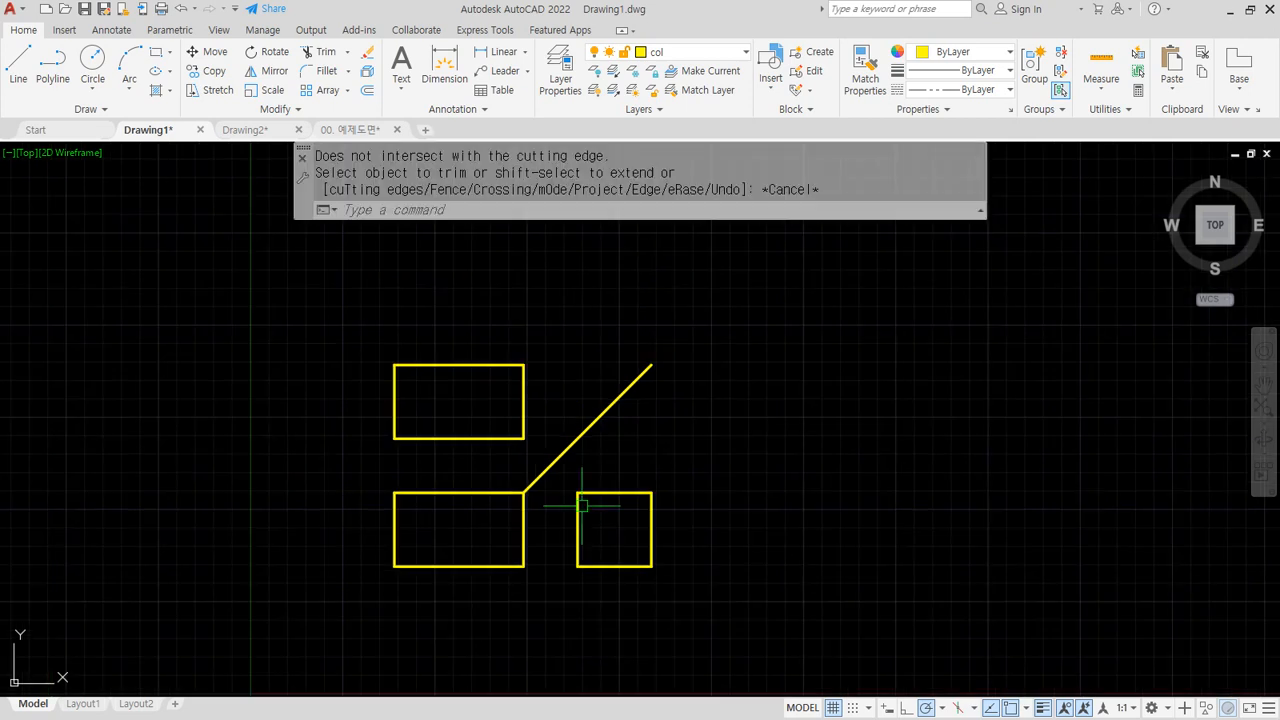
Copy the three view frames and the 45° line as a horizontal array of 4 items
{"action": "type", "text": "Co"}
{"action": "key", "text": "Return"}
{"action": "left_click", "coordinate": [252, 292]}
{"action": "left_click", "coordinate": [771, 637]}
{"action": "key", "text": "Return"}
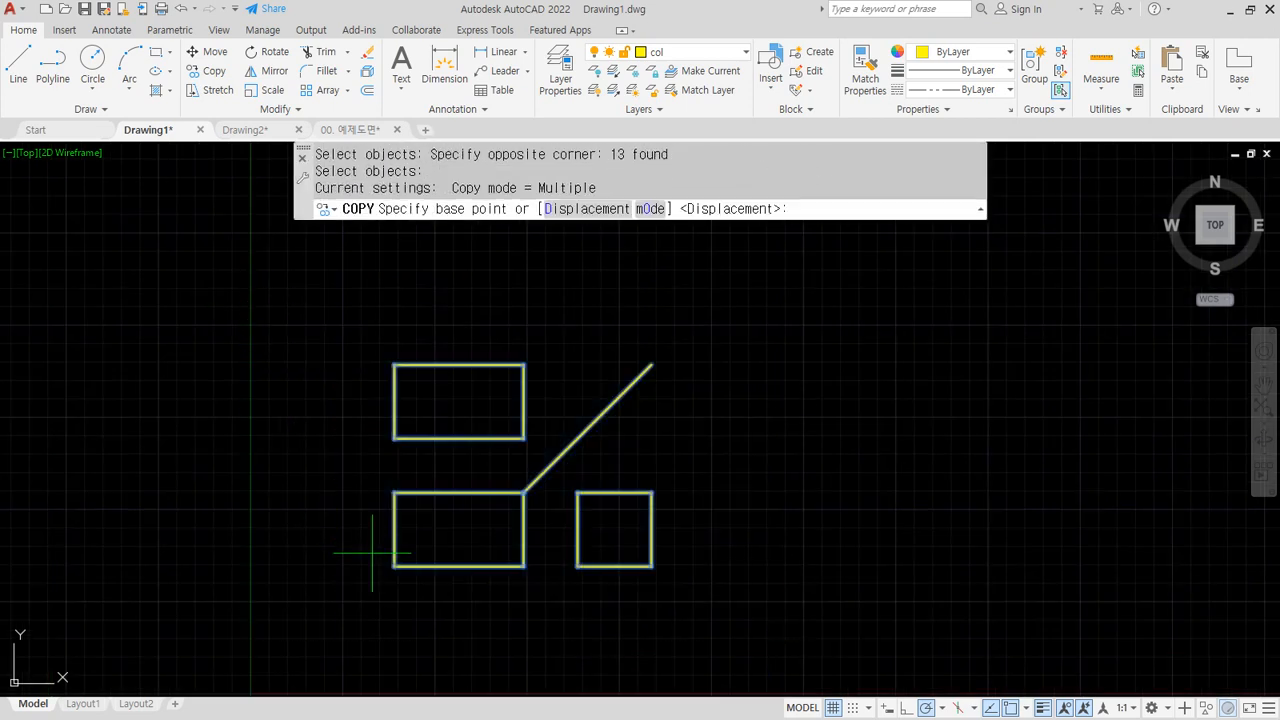
{"action": "left_click", "coordinate": [393, 566]}
{"action": "type", "text": "a"}
{"action": "key", "text": "Return"}
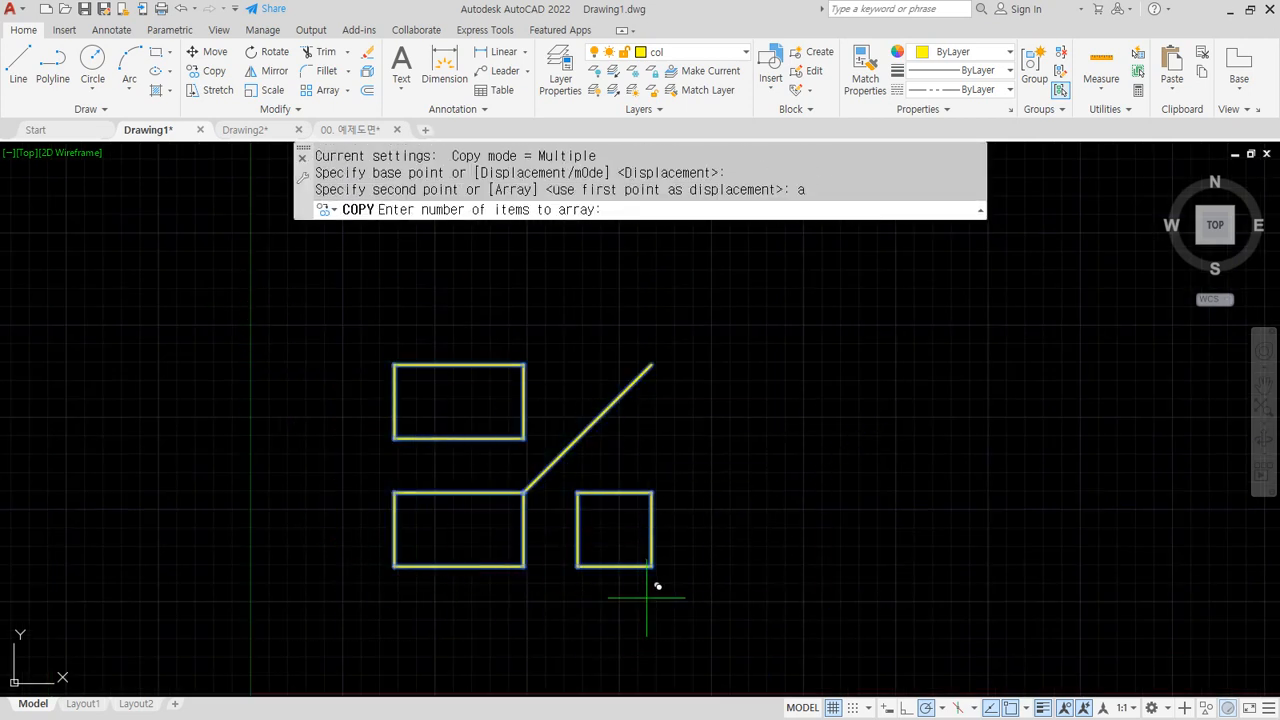
{"action": "type", "text": "4"}
{"action": "key", "text": "Return"}
{"action": "left_click", "coordinate": [878, 566]}
{"action": "key", "text": "Return"}
Offset the left edge of the first set's front view 30 inward
{"action": "scroll", "coordinate": [808, 560], "scroll_direction": "down", "scroll_amount": 4}
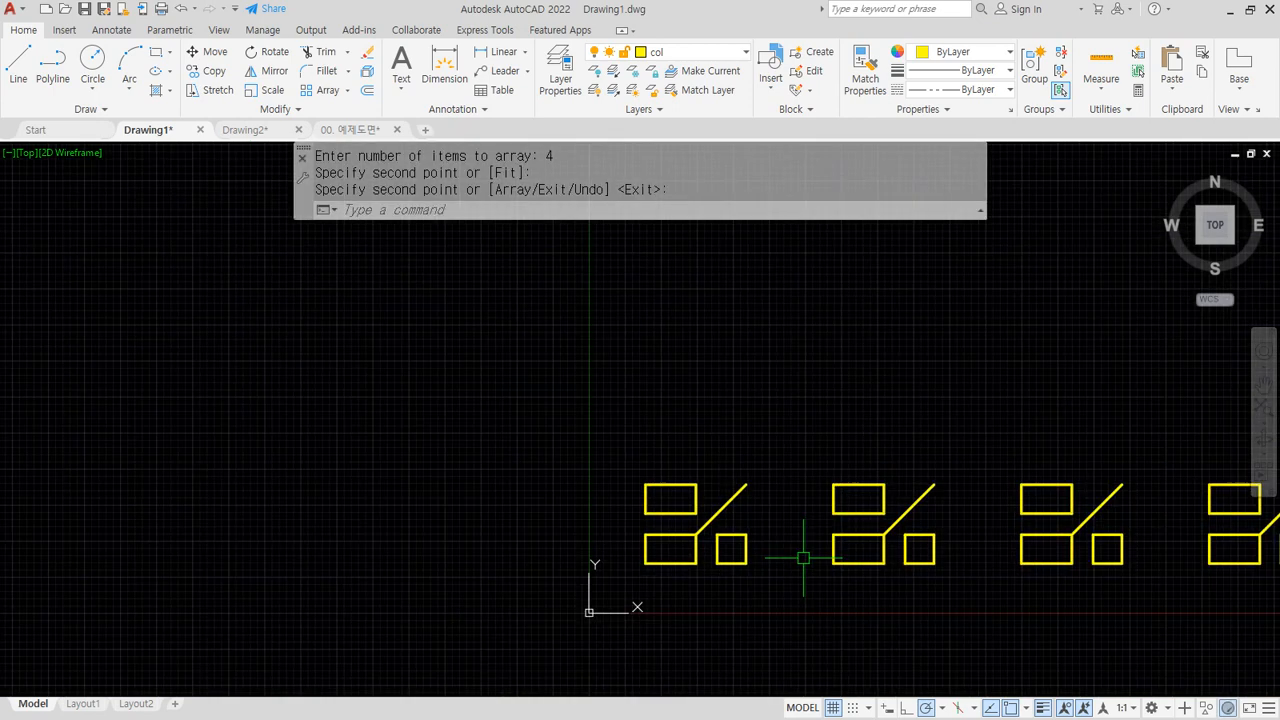
{"action": "middle_click_drag", "start_coordinate": [737, 542], "coordinate": [470, 540]}
{"action": "scroll", "coordinate": [470, 540], "scroll_direction": "up", "scroll_amount": 4}
{"action": "scroll", "coordinate": [320, 543], "scroll_direction": "up", "scroll_amount": 4}
{"action": "middle_click_drag", "start_coordinate": [320, 543], "coordinate": [394, 491]}
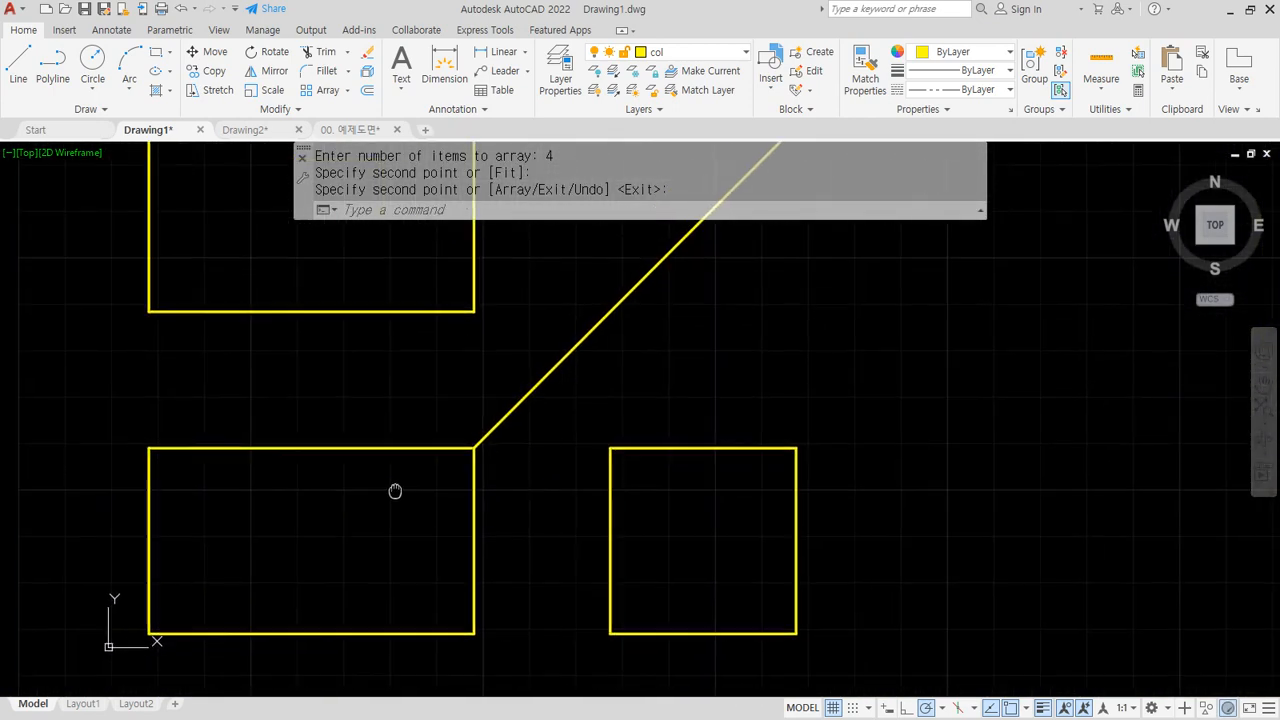
{"action": "scroll", "coordinate": [286, 557], "scroll_direction": "up", "scroll_amount": 3}
{"action": "scroll", "coordinate": [286, 557], "scroll_direction": "down", "scroll_amount": 3}
{"action": "middle_click_drag", "start_coordinate": [289, 555], "coordinate": [346, 477]}
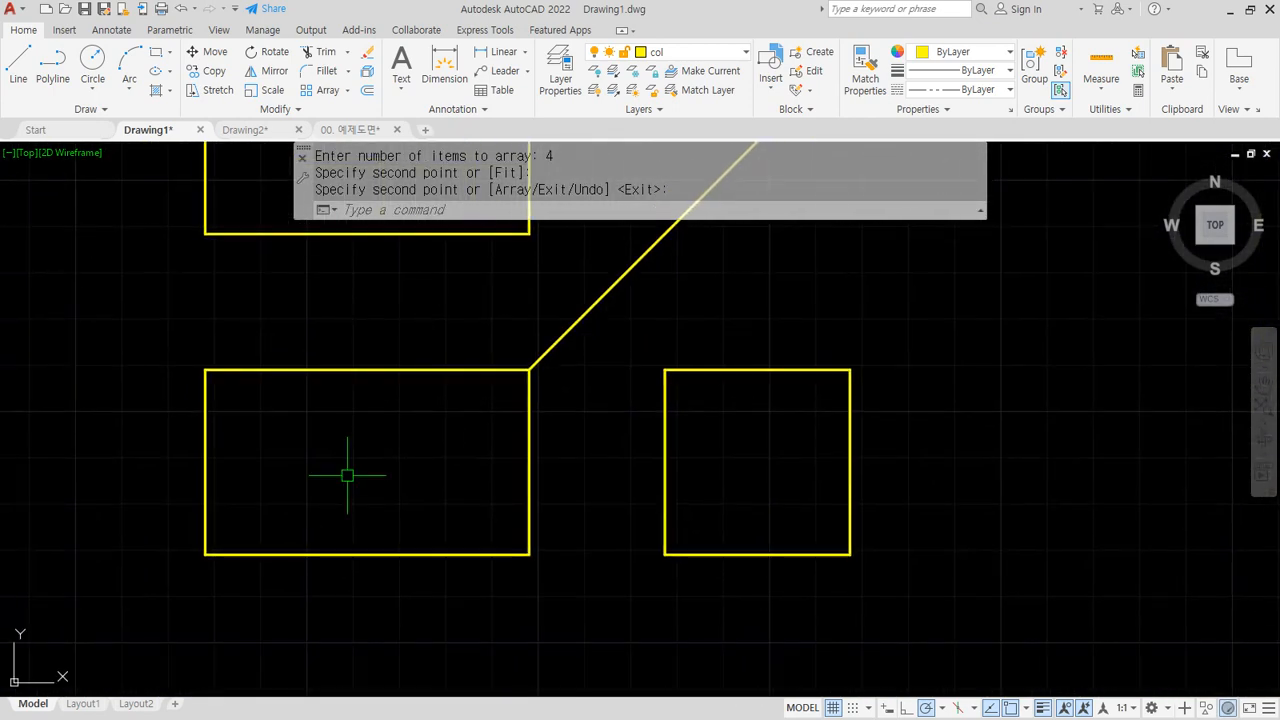
{"action": "type", "text": "o"}
{"action": "key", "text": "Return"}
{"action": "type", "text": "30"}
{"action": "key", "text": "Return"}
{"action": "left_click", "coordinate": [206, 430]}
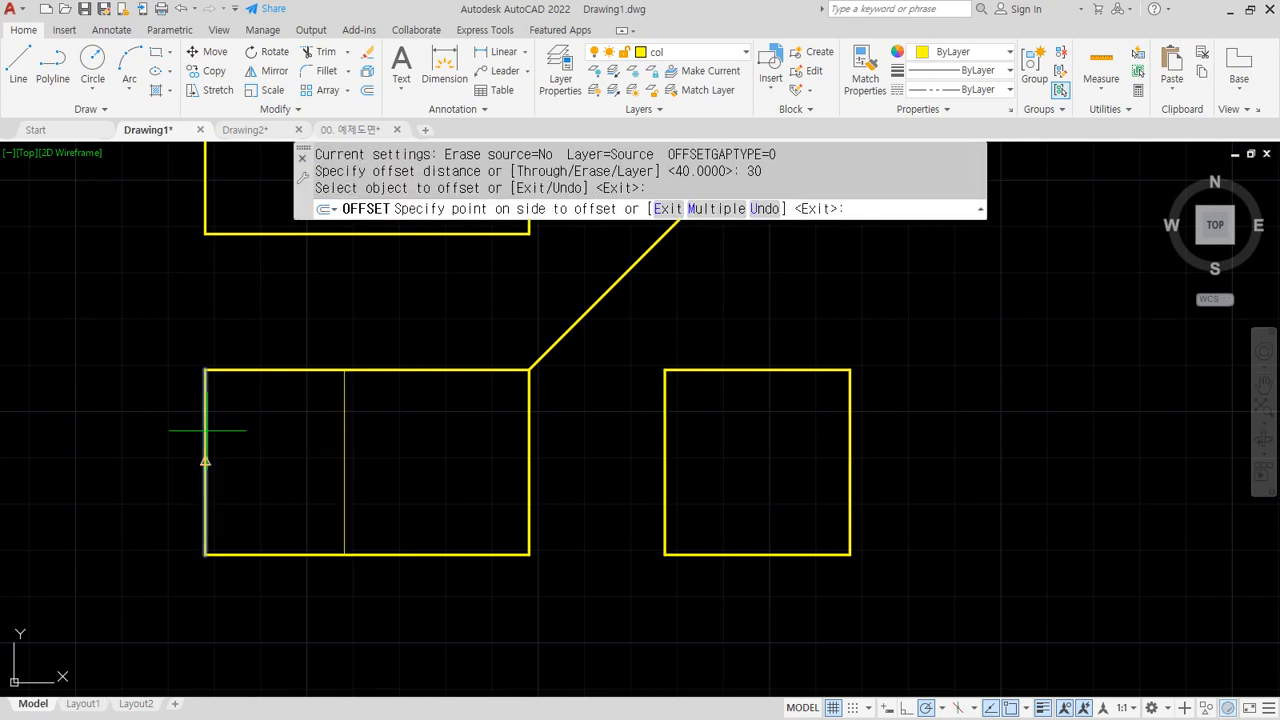
{"action": "left_click", "coordinate": [326, 429]}
{"action": "key", "text": "Return"}
Draw a slanted line from the offset line's top end to the front view's lower-right corner and erase the offset line
{"action": "type", "text": "l"}
{"action": "key", "text": "Return"}
{"action": "left_click", "coordinate": [344, 370]}
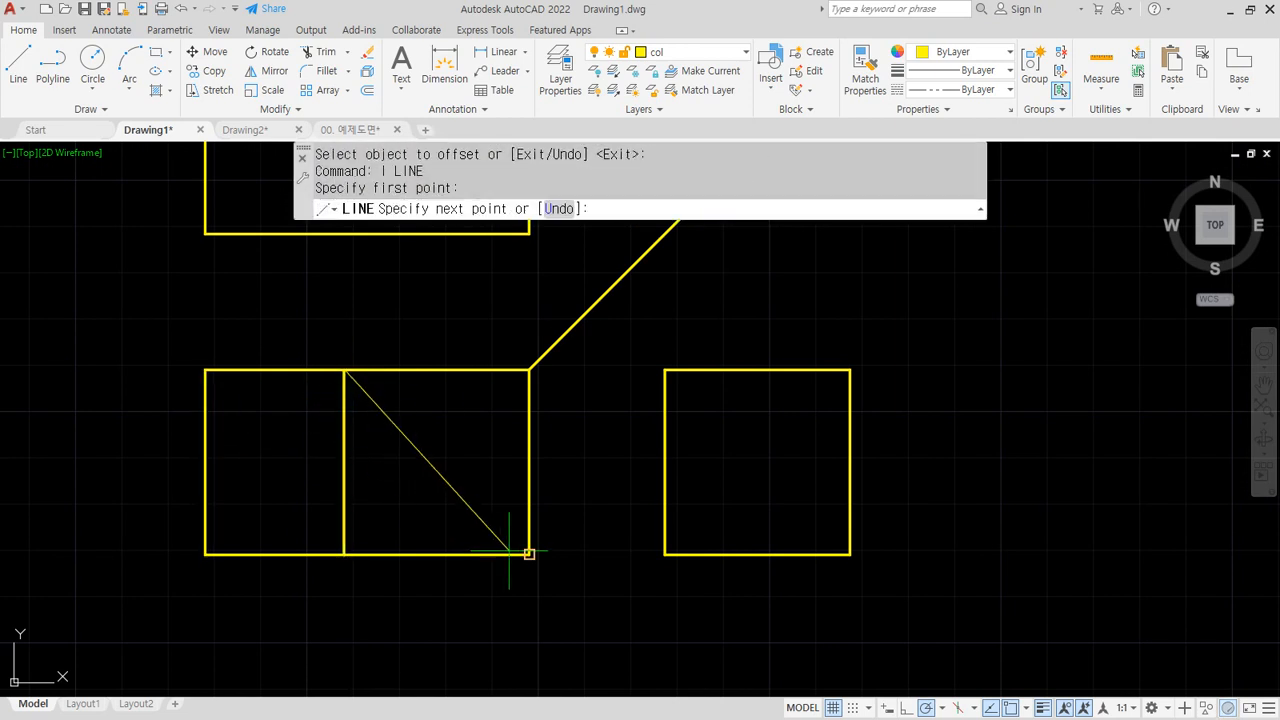
{"action": "key", "text": "Return"}
{"action": "left_click", "coordinate": [372, 509]}
{"action": "left_click", "coordinate": [300, 450]}
{"action": "type", "text": "e"}
{"action": "key", "text": "Return"}
Remove the front view's top edge and right edge beyond the slanted line
{"action": "type", "text": "tr"}
{"action": "key", "text": "Return"}
{"action": "key", "text": "Return"}
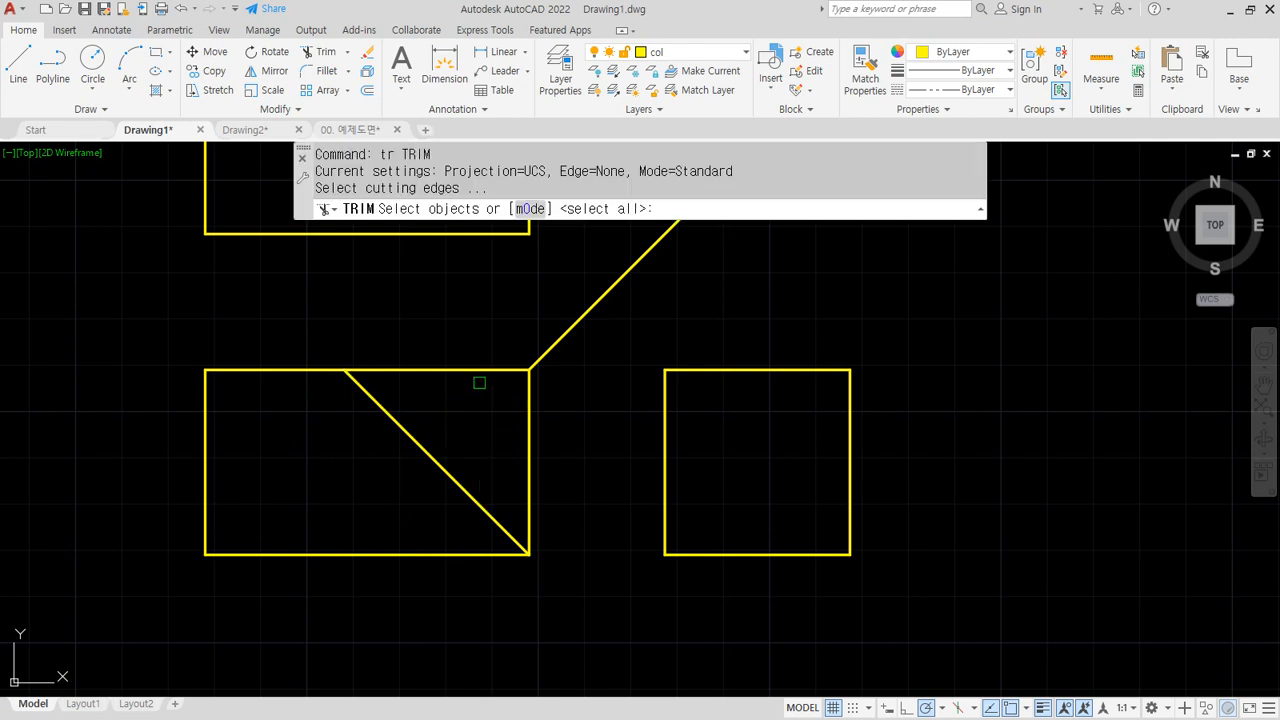
{"action": "left_click", "coordinate": [473, 372]}
{"action": "left_click", "coordinate": [531, 433]}
{"action": "key", "text": "Return"}
{"action": "left_click", "coordinate": [538, 436]}
{"action": "left_click", "coordinate": [509, 484]}
{"action": "type", "text": "e"}
{"action": "key", "text": "Return"}
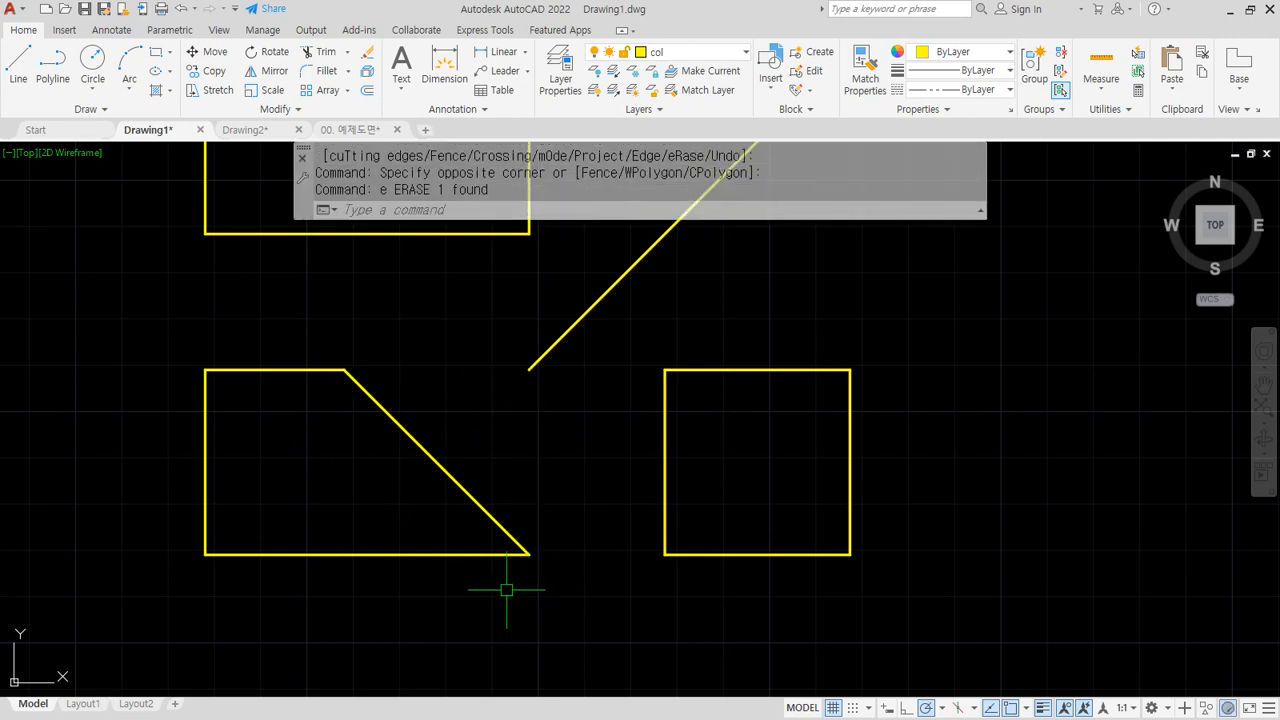
Draw a horizontal line from the midpoint of the front view's left edge and trim it at the slanted edge
{"action": "type", "text": "l"}
{"action": "key", "text": "Return"}
{"action": "left_click", "coordinate": [204, 461]}
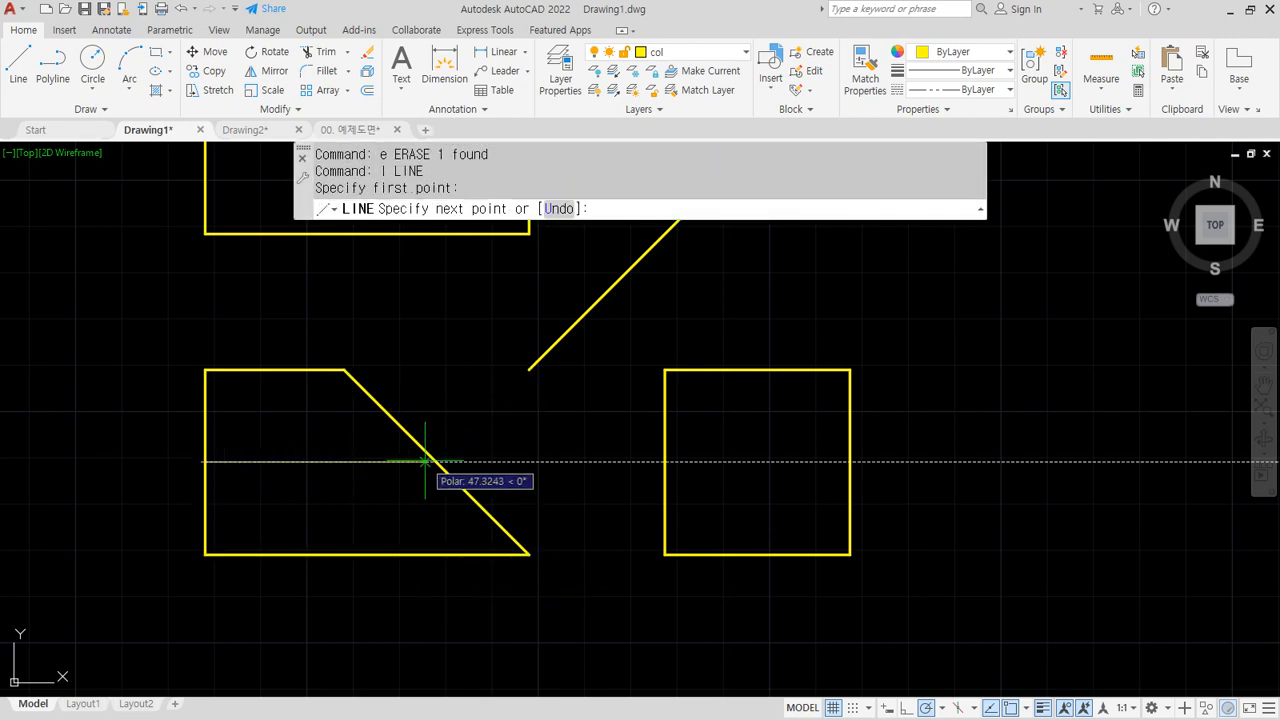
{"action": "left_click", "coordinate": [531, 461]}
{"action": "key", "text": "Return"}
{"action": "type", "text": "tr TRIM"}
{"action": "key", "text": "Return"}
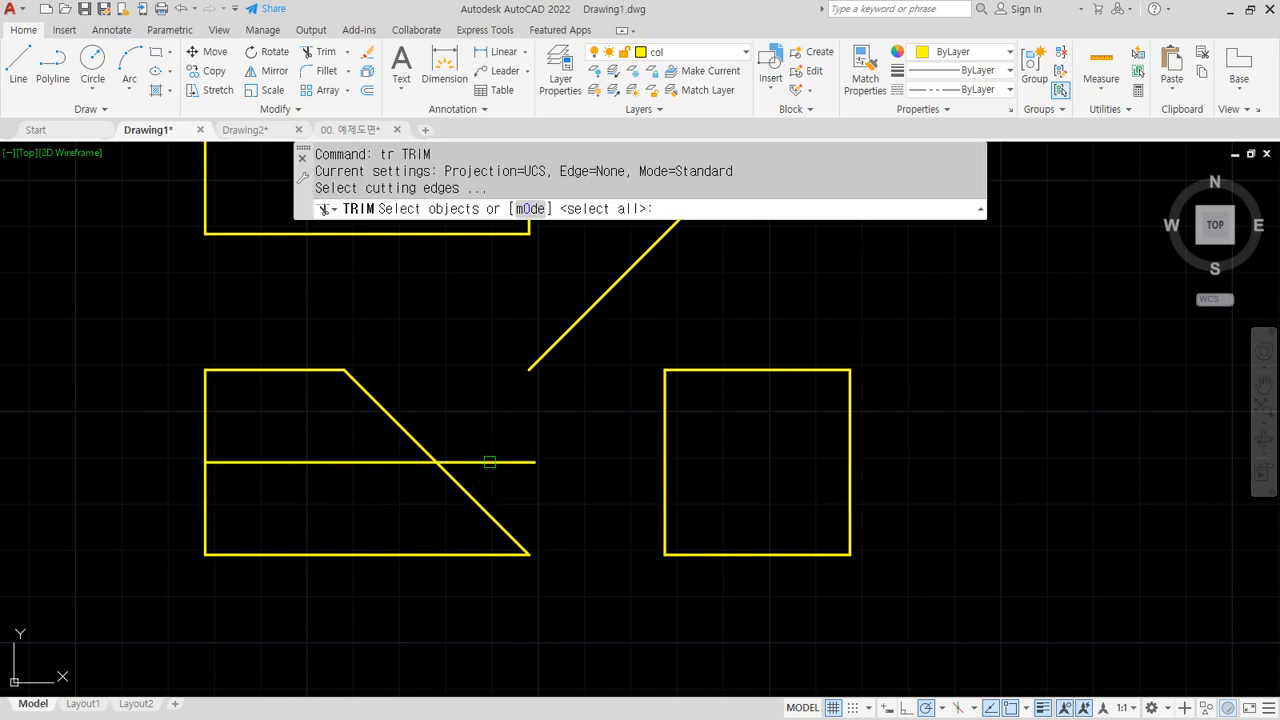
{"action": "key", "text": "Return"}
{"action": "left_click", "coordinate": [490, 465]}
{"action": "key", "text": "Return"}
Offset the front view's left edge 20 inward
{"action": "type", "text": "o"}
{"action": "key", "text": "Return"}
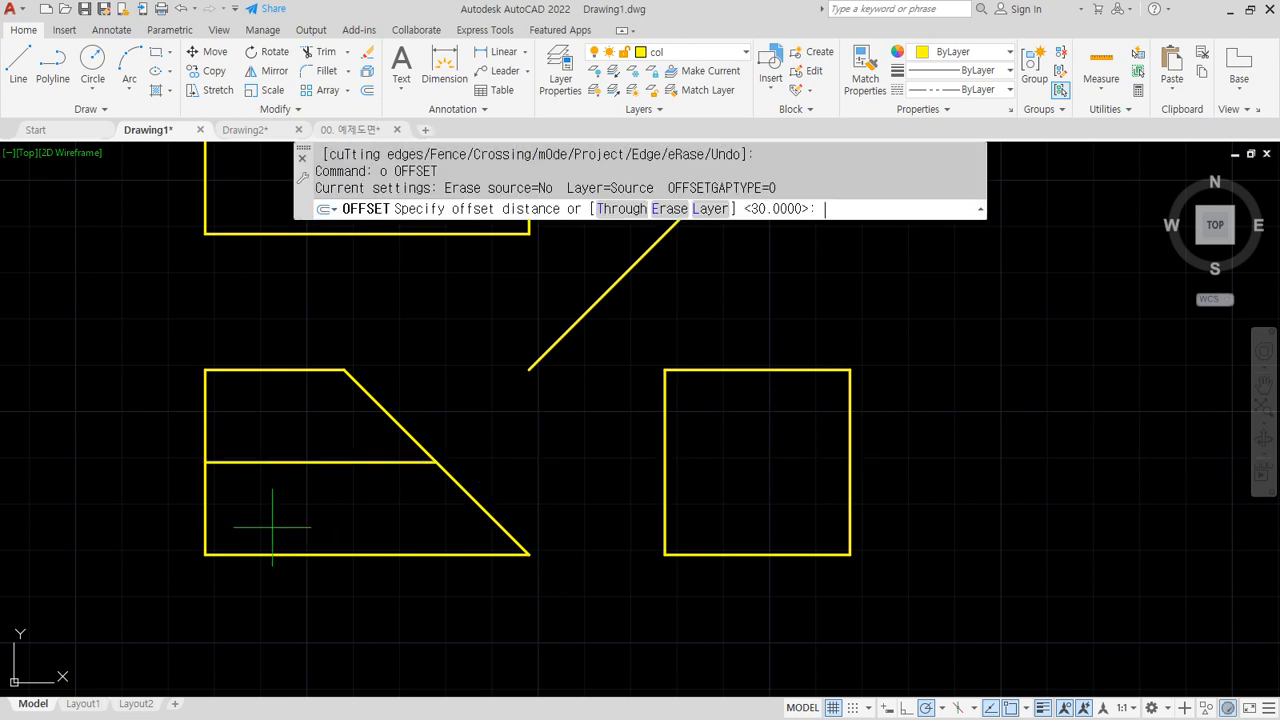
{"action": "type", "text": "20"}
{"action": "key", "text": "Return"}
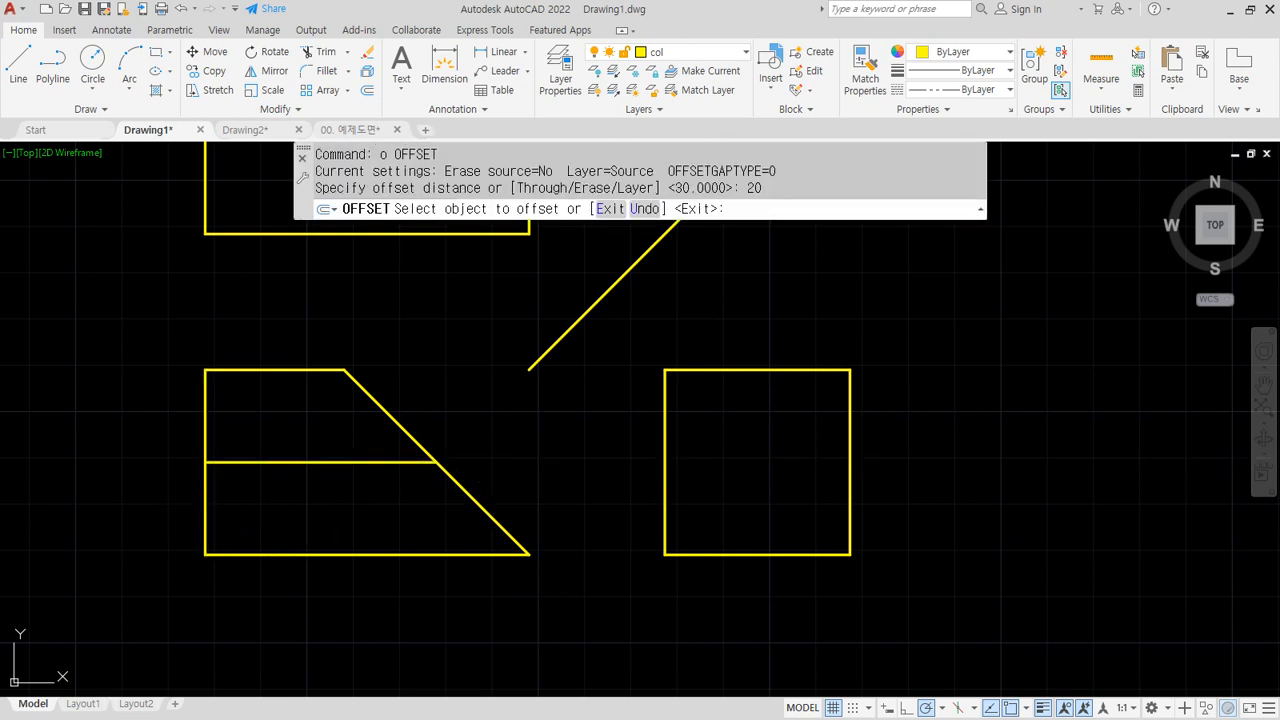
{"action": "left_click", "coordinate": [207, 500]}
{"action": "left_click", "coordinate": [286, 507]}
{"action": "key", "text": "Return"}
Draw a circle of radius 10 centred where the offset line crosses the horizontal midline
{"action": "type", "text": "c"}
{"action": "key", "text": "Return"}
{"action": "left_click", "coordinate": [297, 462]}
{"action": "type", "text": "10"}
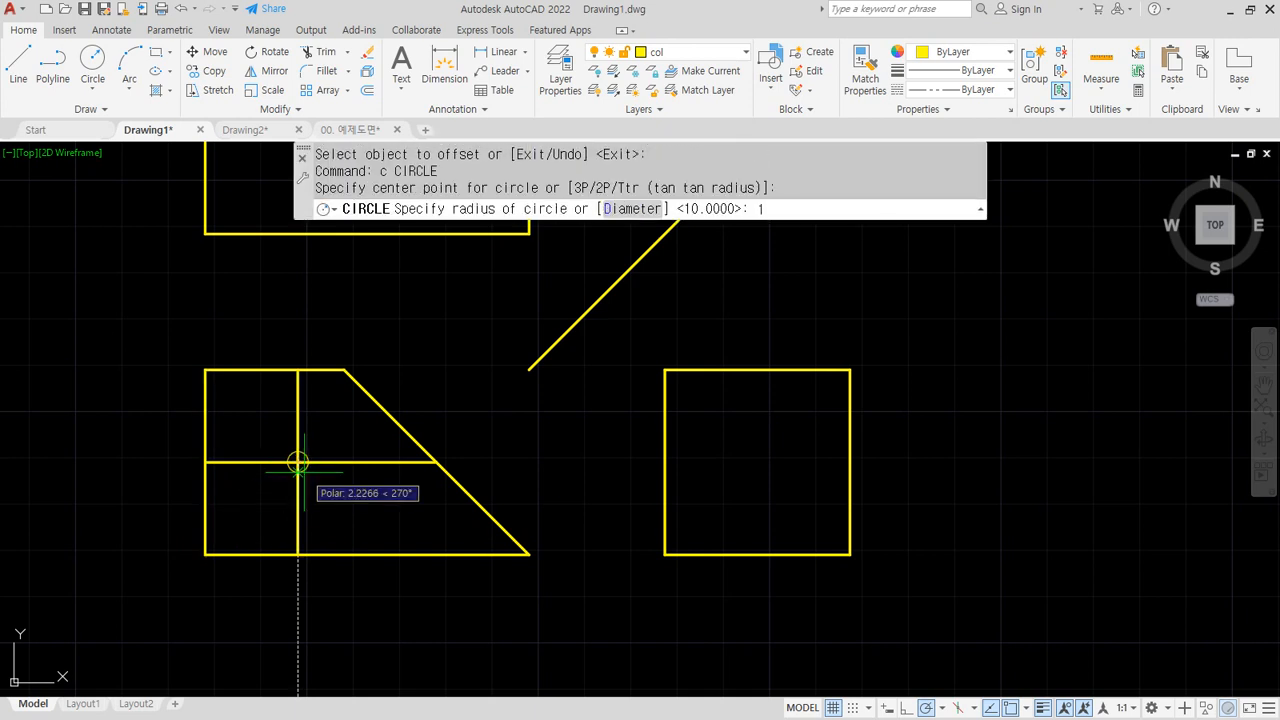
{"action": "key", "text": "Return"}
Trim away the part of the front view's horizontal midline that lies inside the circle
{"action": "type", "text": "tr"}
{"action": "key", "text": "Return"}
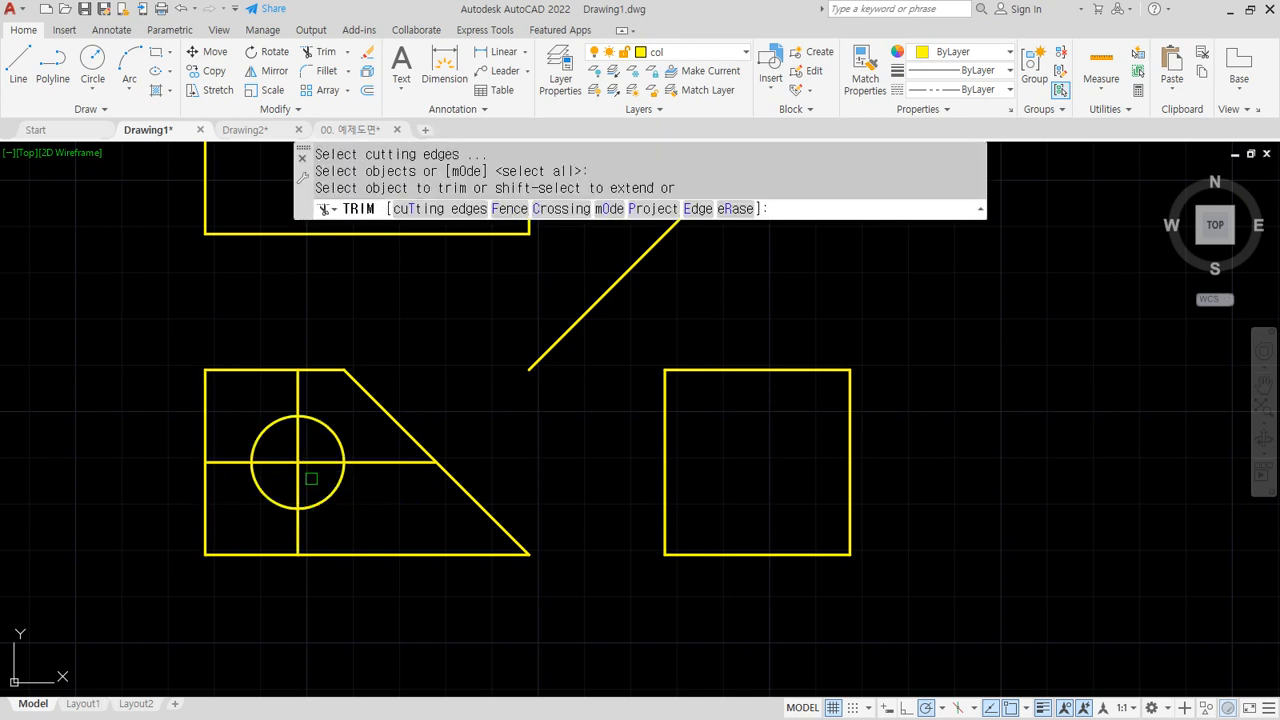
{"action": "left_click", "coordinate": [297, 465]}
{"action": "left_click", "coordinate": [290, 463]}
{"action": "key", "text": "Return"}
{"action": "left_click", "coordinate": [297, 430]}
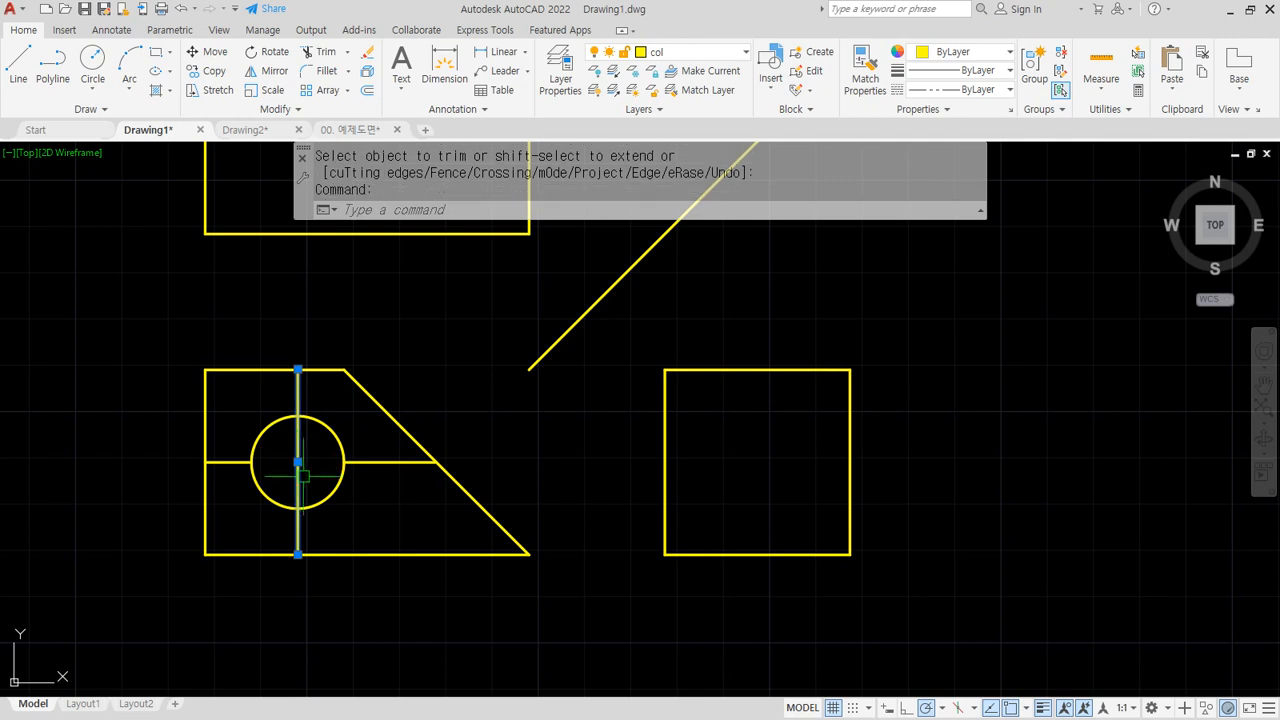
{"action": "key", "text": "Escape"}
Trim the vertical line through the circle's centre above and below the circle
{"action": "type", "text": "tr"}
{"action": "key", "text": "Return"}
{"action": "key", "text": "Return"}
{"action": "left_click", "coordinate": [296, 395]}
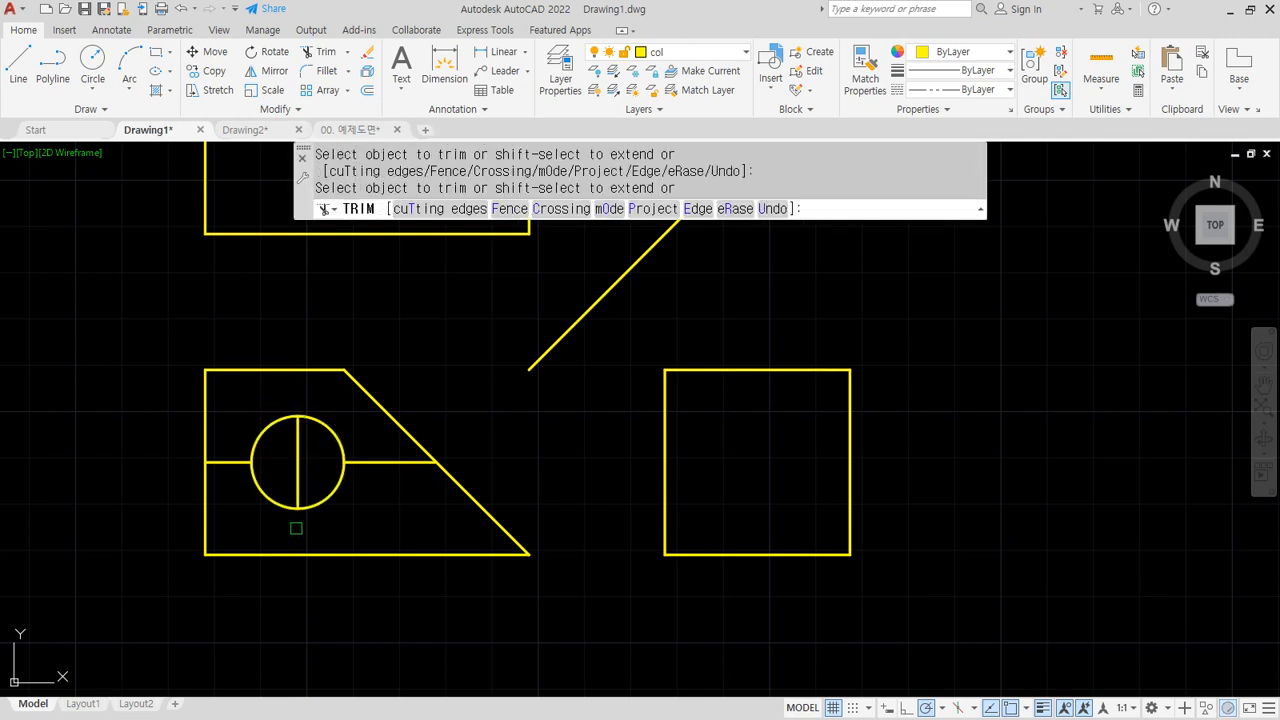
{"action": "key", "text": "Return"}
Offset the front view's circle 5 outward
{"action": "type", "text": "o"}
{"action": "key", "text": "Return"}
{"action": "type", "text": "5"}
{"action": "key", "text": "Return"}
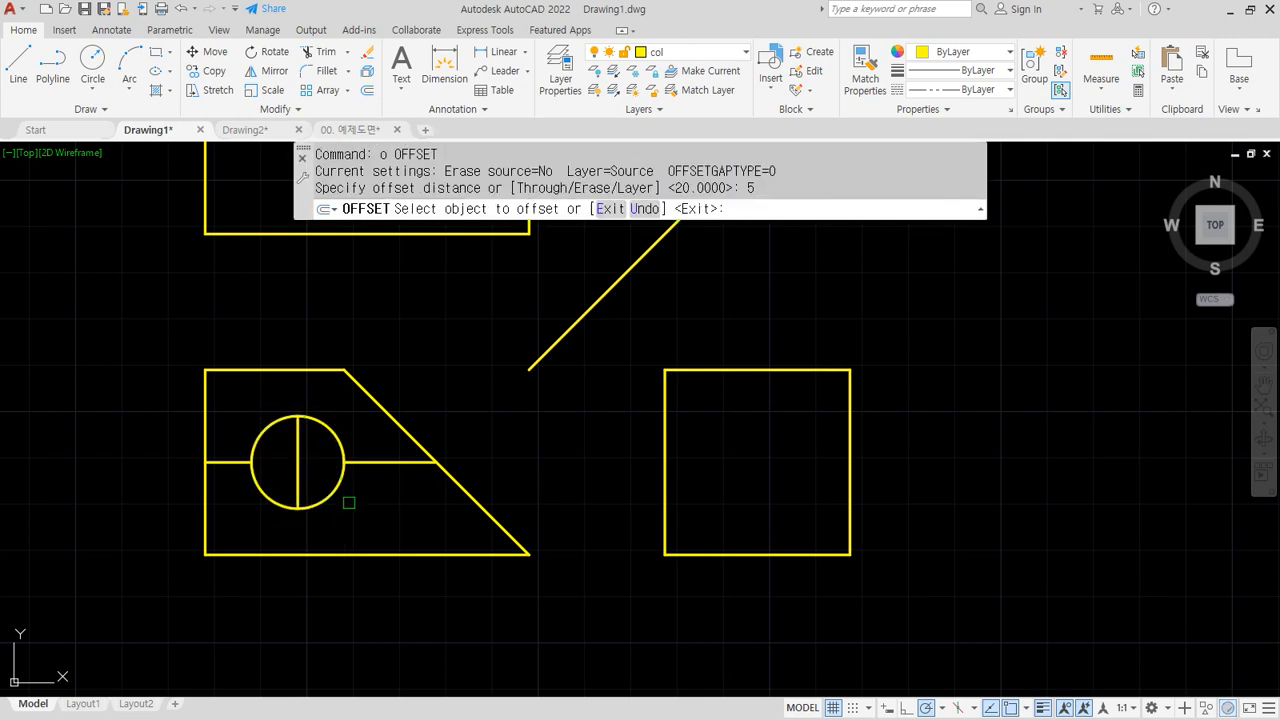
{"action": "left_click", "coordinate": [343, 492]}
{"action": "left_click", "coordinate": [341, 489]}
{"action": "left_click", "coordinate": [367, 497]}
{"action": "key", "text": "Return"}
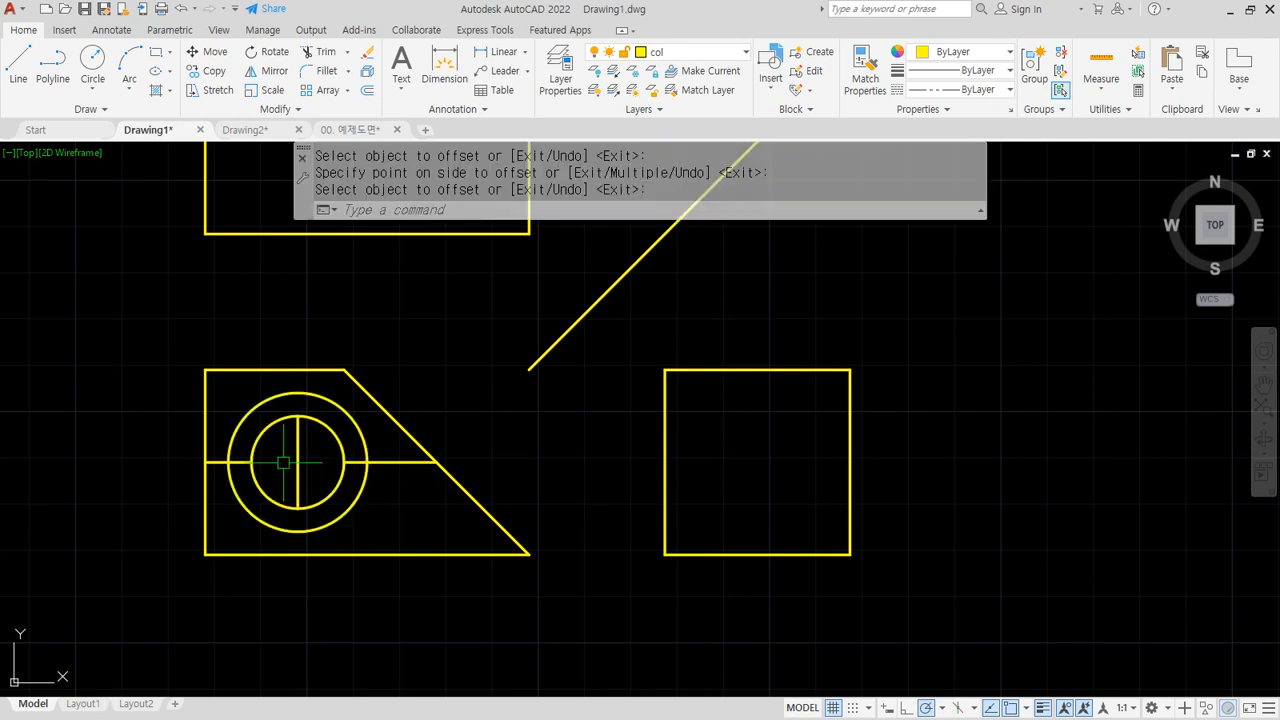
Draw a horizontal line between the outer circle's left and right quadrants and extend the vertical line to that circle
{"action": "type", "text": "l"}
{"action": "key", "text": "Return"}
{"action": "left_click", "coordinate": [229, 462]}
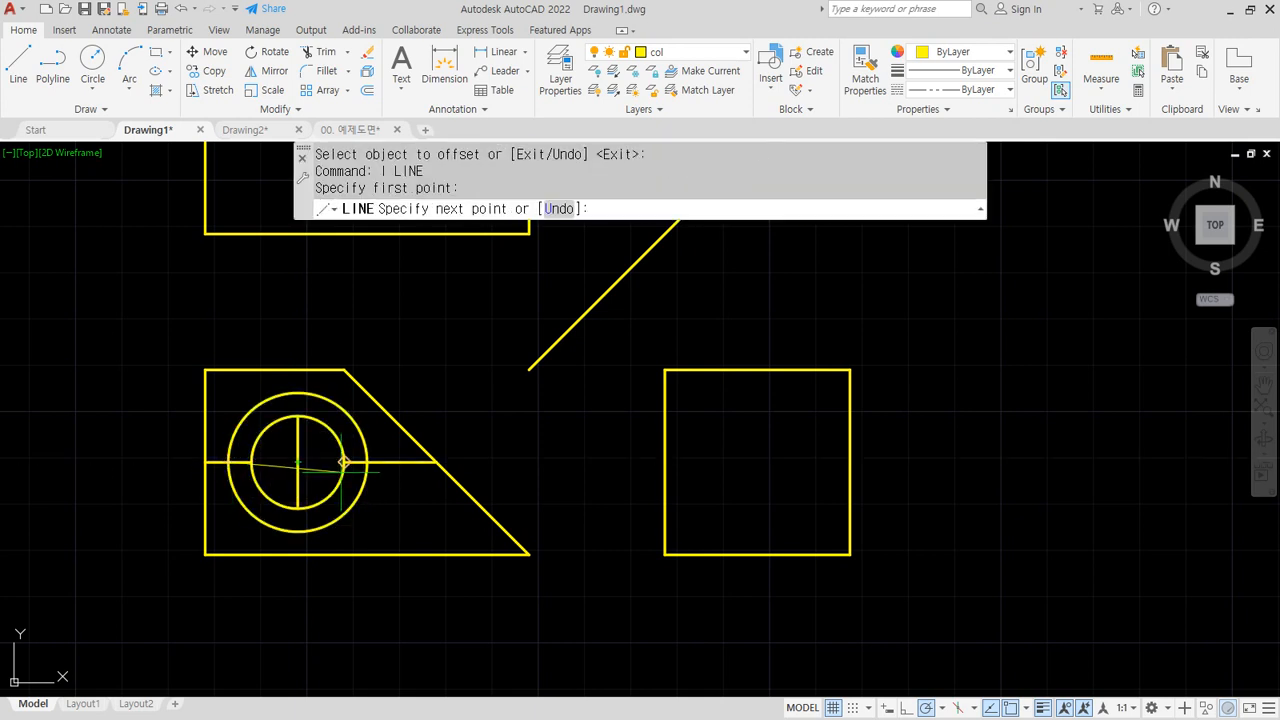
{"action": "left_click", "coordinate": [435, 462]}
{"action": "key", "text": "Return"}
{"action": "type", "text": "ex"}
{"action": "key", "text": "Return"}
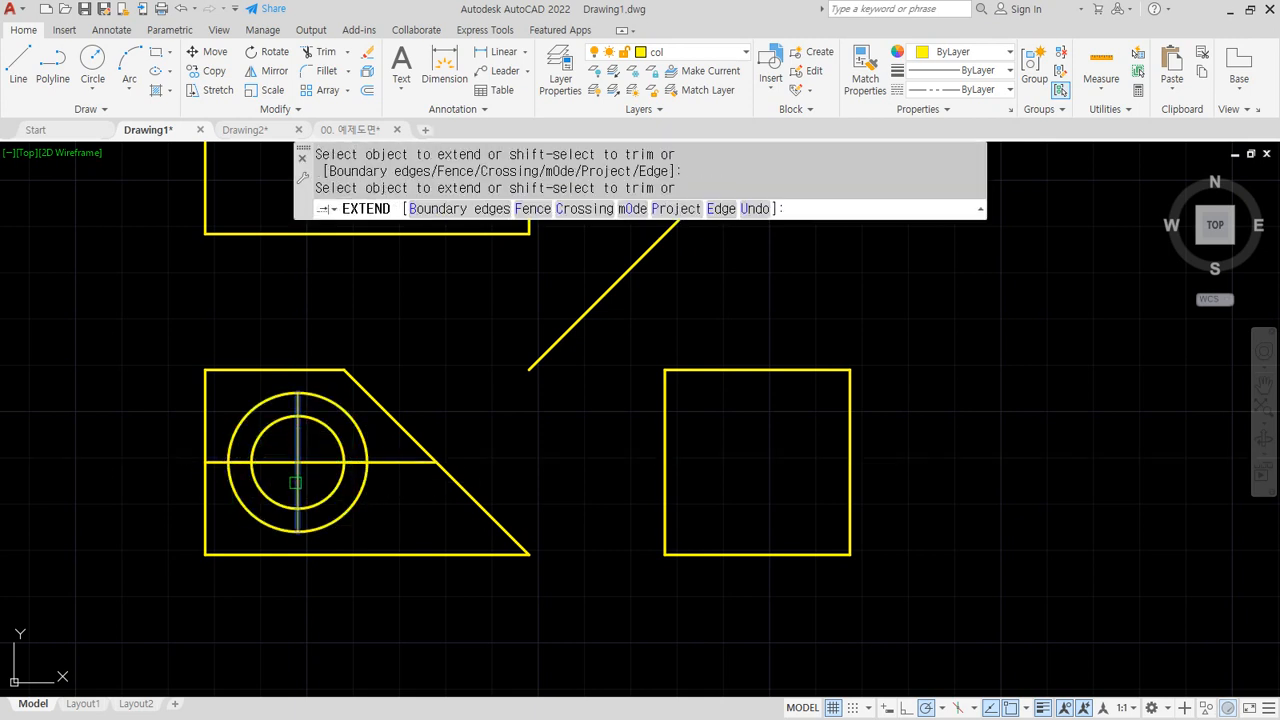
{"action": "key", "text": "Return"}
Erase the outer offset circle in the front view
{"action": "left_click", "coordinate": [338, 507]}
{"action": "left_click", "coordinate": [321, 534]}
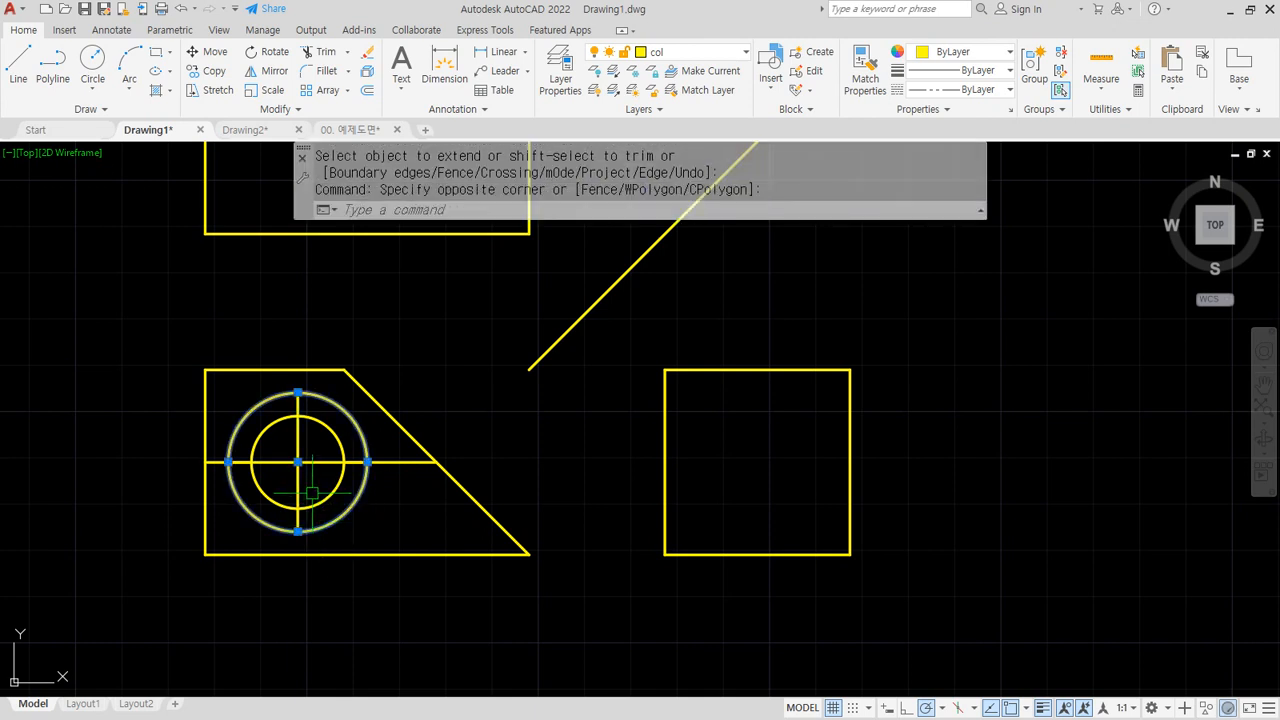
{"action": "type", "text": "e"}
{"action": "key", "text": "Return"}
Move the two crossing lines through the circle's centre to the cen layer
{"action": "left_click", "coordinate": [312, 485]}
{"action": "left_click", "coordinate": [284, 454]}
{"action": "left_click", "coordinate": [688, 55]}
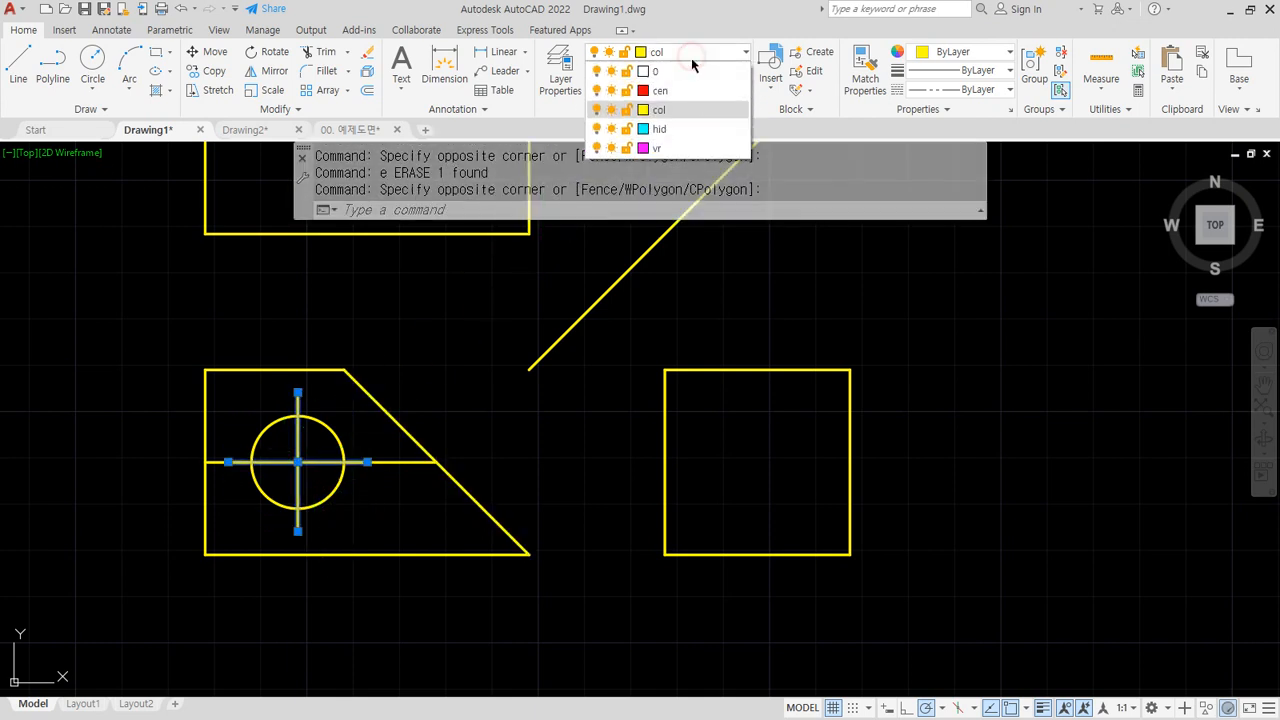
{"action": "left_click", "coordinate": [674, 91]}
{"action": "key", "text": "Escape"}
Draw a horizontal line between the midpoints of the top view's left and right edges
{"action": "scroll", "coordinate": [276, 490], "scroll_direction": "up", "scroll_amount": 2}
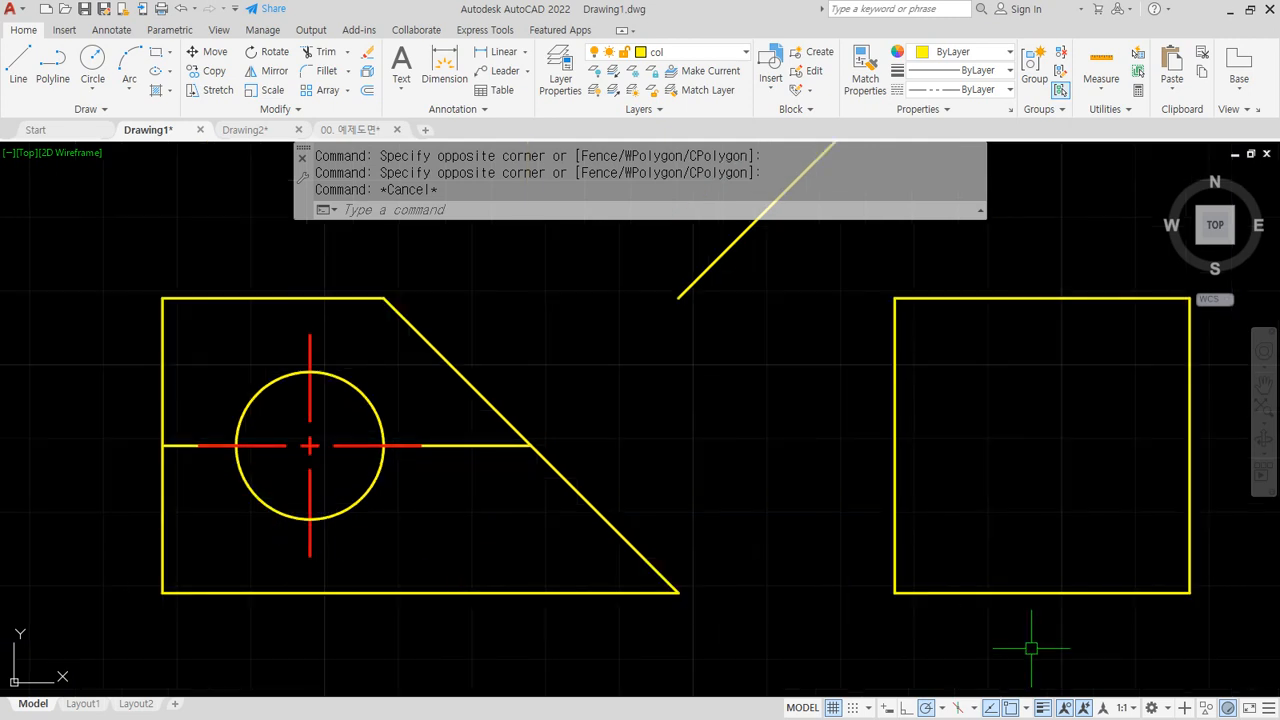
{"action": "scroll", "coordinate": [320, 530], "scroll_direction": "down", "scroll_amount": 4}
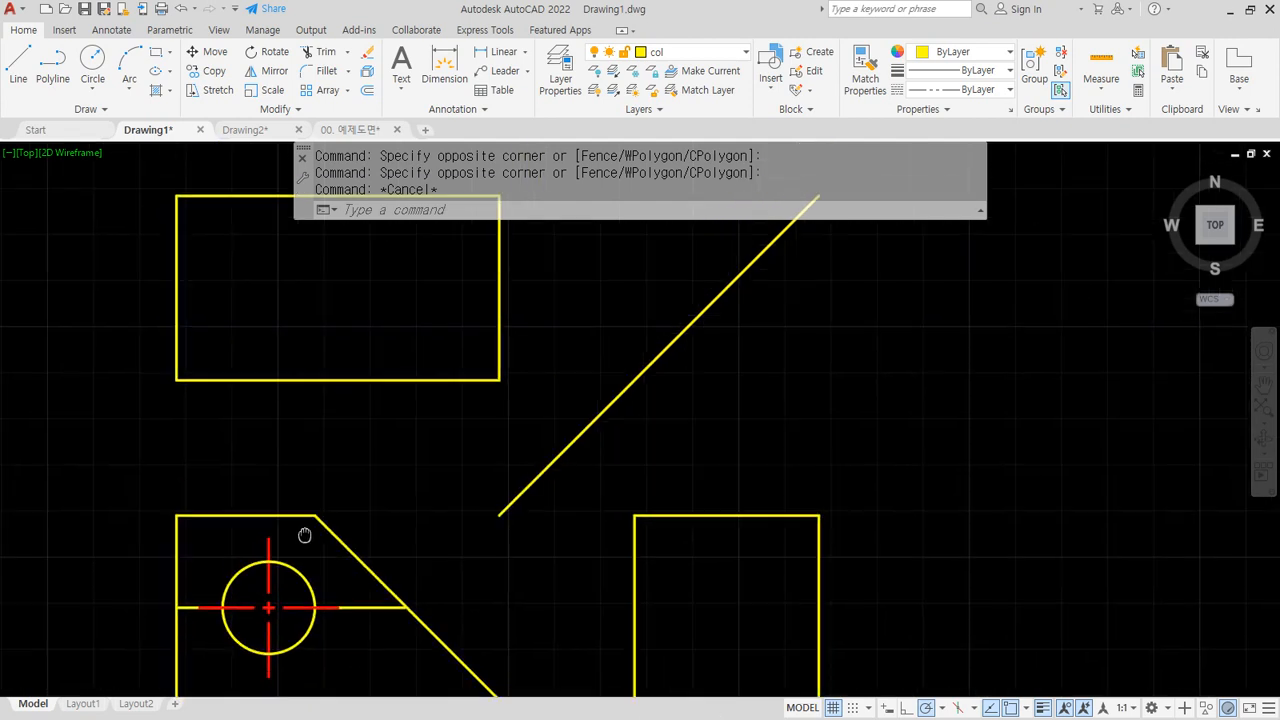
{"action": "type", "text": "l"}
{"action": "key", "text": "Return"}
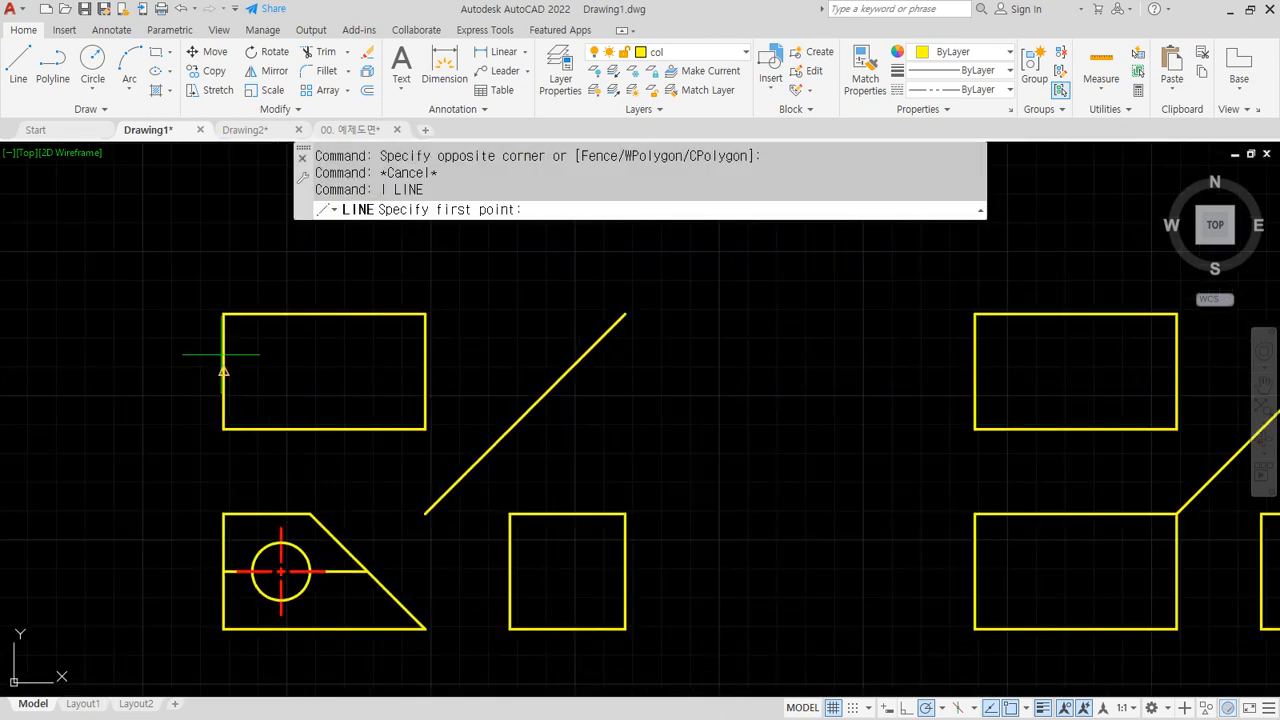
{"action": "left_click", "coordinate": [223, 371]}
{"action": "left_click", "coordinate": [425, 371]}
{"action": "key", "text": "Return"}
Project vertical lines from the slanted edge's upper end to the top view's upper edge and from its midpoint to the horizontal midline
{"action": "key", "text": "Return"}
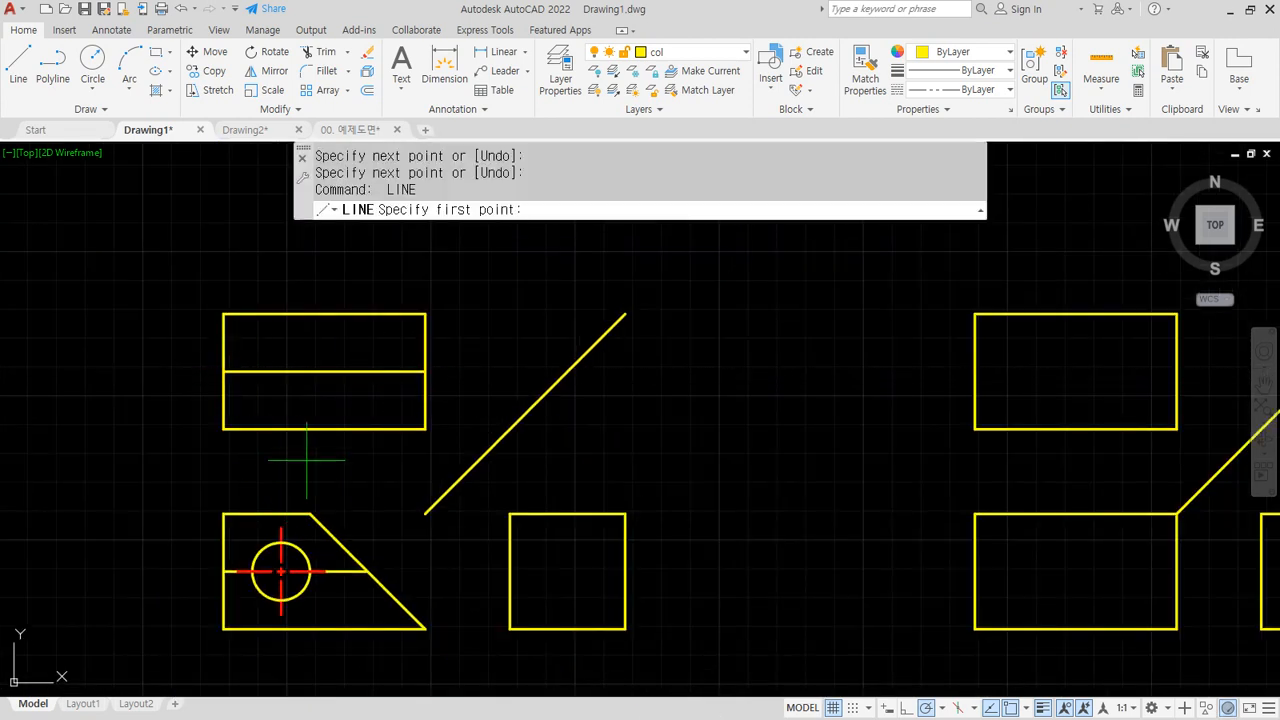
{"action": "left_click", "coordinate": [310, 513]}
{"action": "left_click", "coordinate": [310, 314]}
{"action": "key", "text": "Return"}
{"action": "key", "text": "Return"}
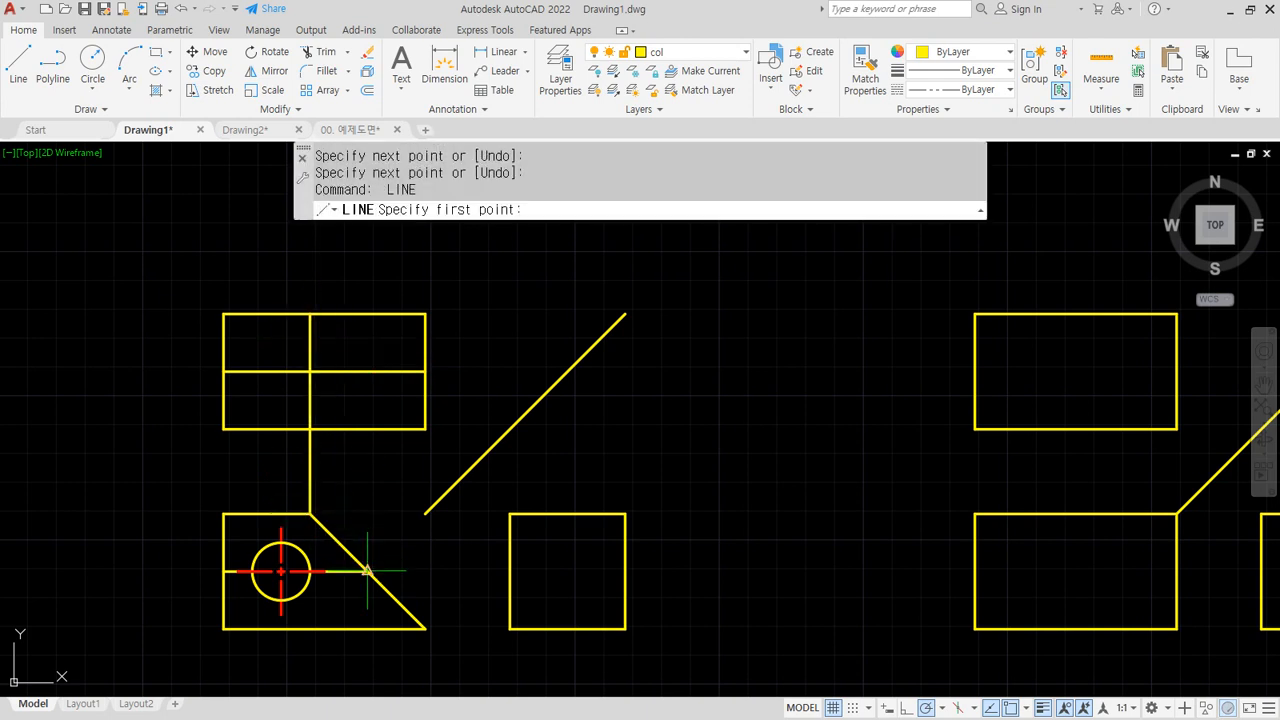
{"action": "left_click", "coordinate": [367, 571]}
{"action": "left_click", "coordinate": [367, 371]}
{"action": "key", "text": "Return"}
Fillet the top view's horizontal midline and the right projection line into a square corner
{"action": "type", "text": "f FILLET"}
{"action": "key", "text": "Return"}
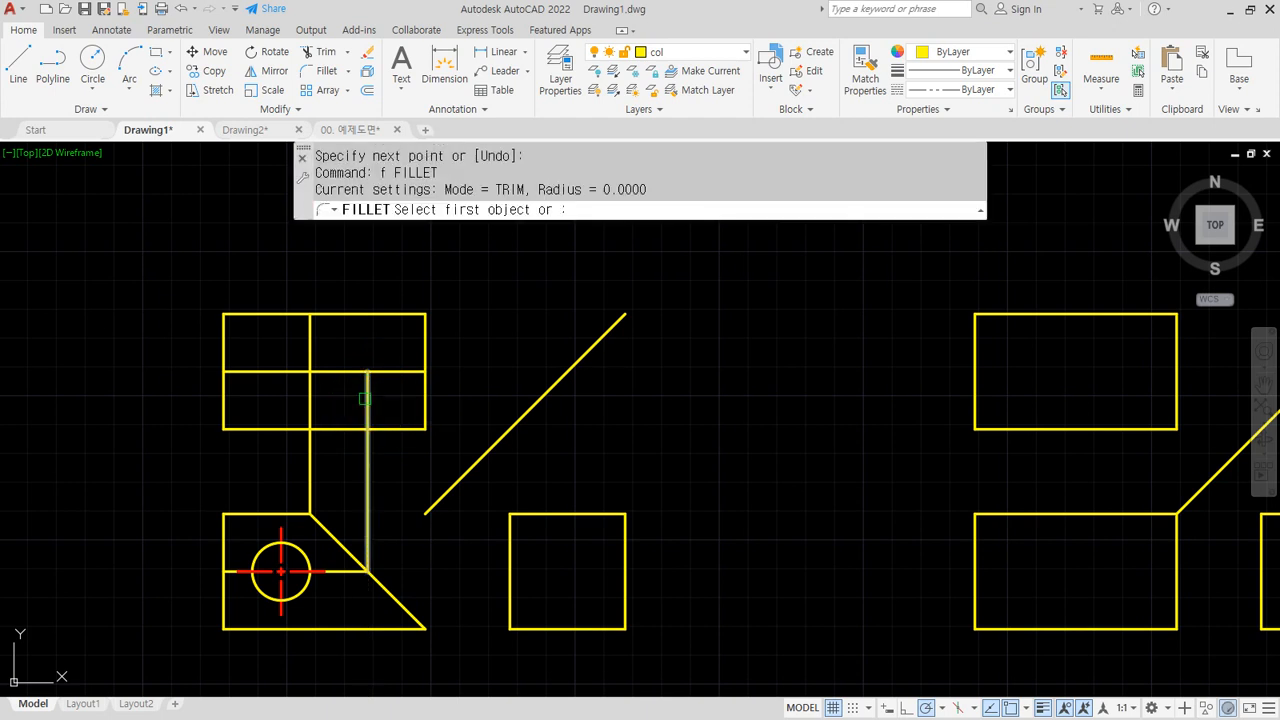
{"action": "left_click", "coordinate": [364, 398]}
{"action": "left_click", "coordinate": [334, 371]}
{"action": "key", "text": "Return"}
{"action": "key", "text": "Escape"}
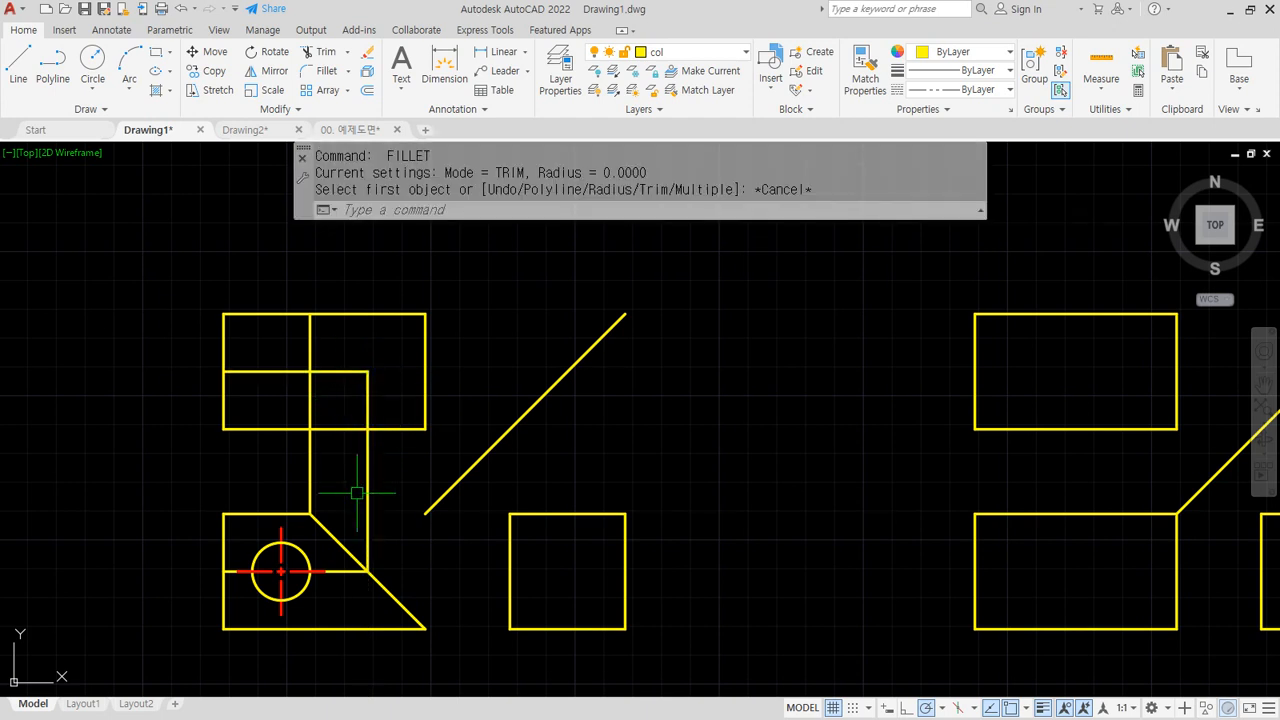
Trim both projection lines below the top view, and the left one up to the horizontal midline
{"action": "type", "text": "tr"}
{"action": "key", "text": "Return"}
{"action": "key", "text": "Return"}
{"action": "left_click", "coordinate": [391, 470]}
{"action": "left_click", "coordinate": [257, 457]}
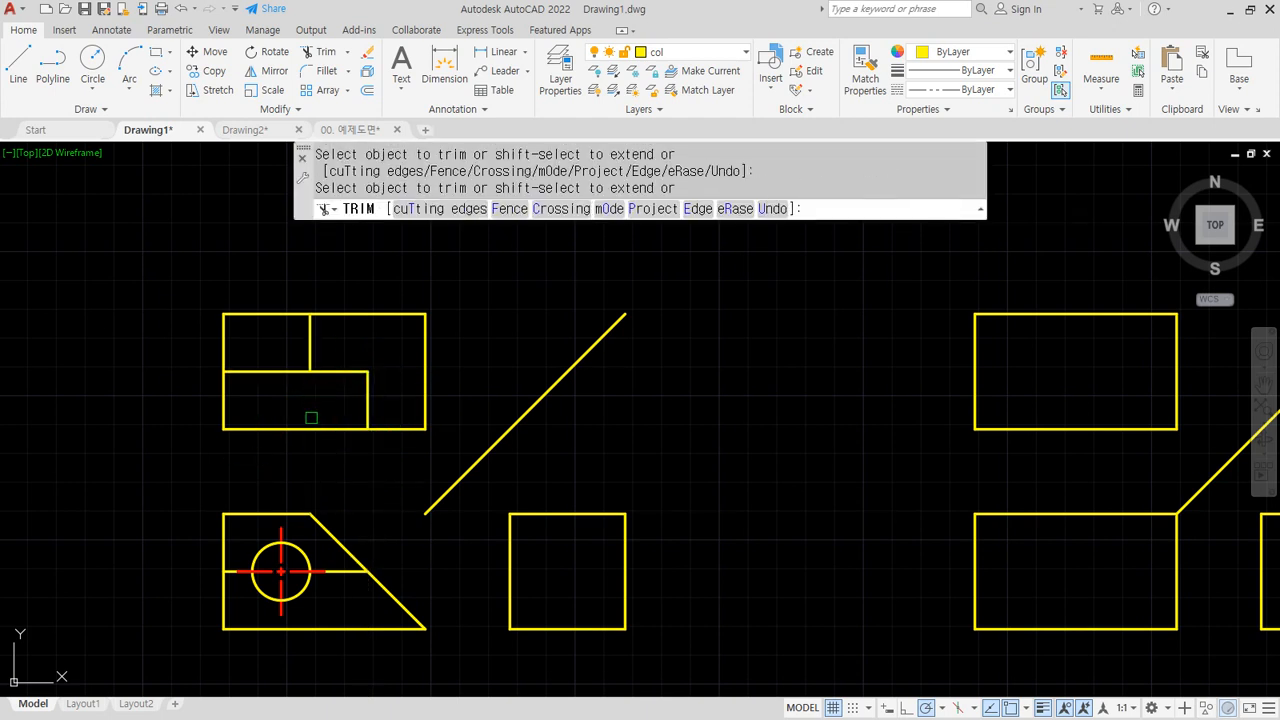
{"action": "key", "text": "Return"}
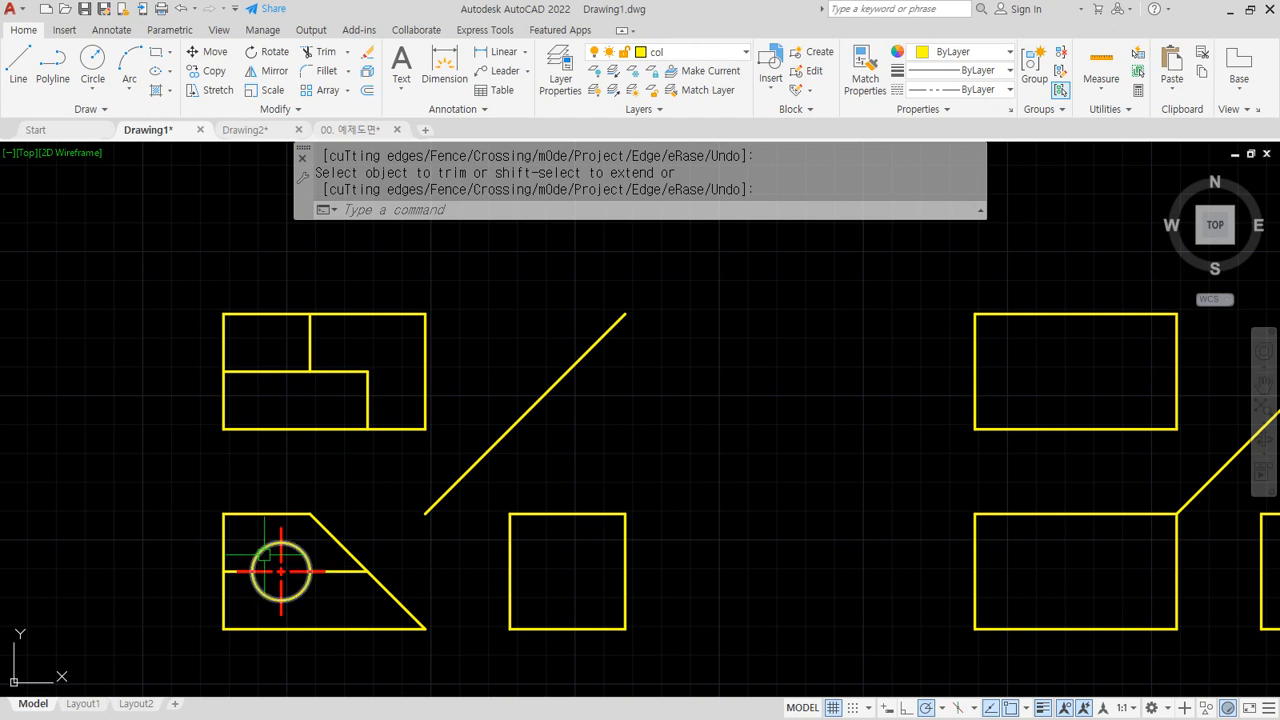
{"action": "type", "text": "l"}
{"action": "key", "text": "Return"}
{"action": "left_click", "coordinate": [310, 571]}
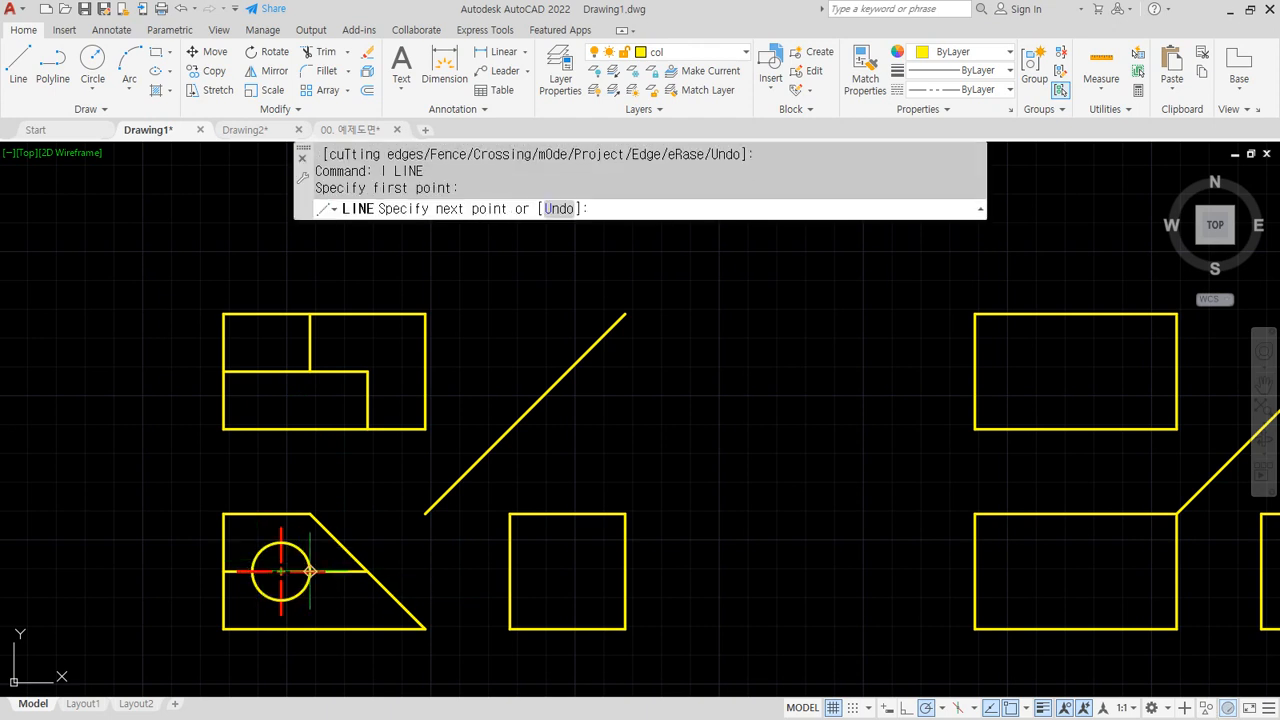
{"action": "key", "text": "Escape"}
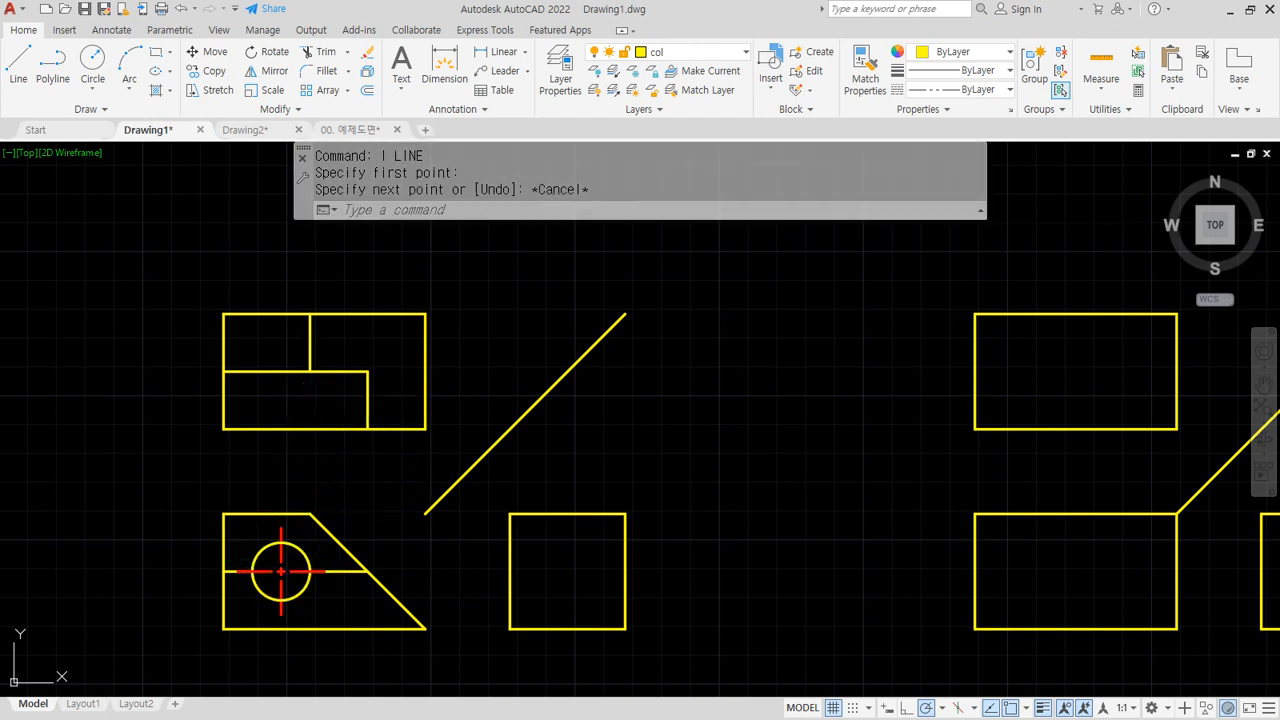
Draw a vertical line from the top view's lower edge to its midline, aligned with the circle's right quadrant
{"action": "key", "text": "Return"}
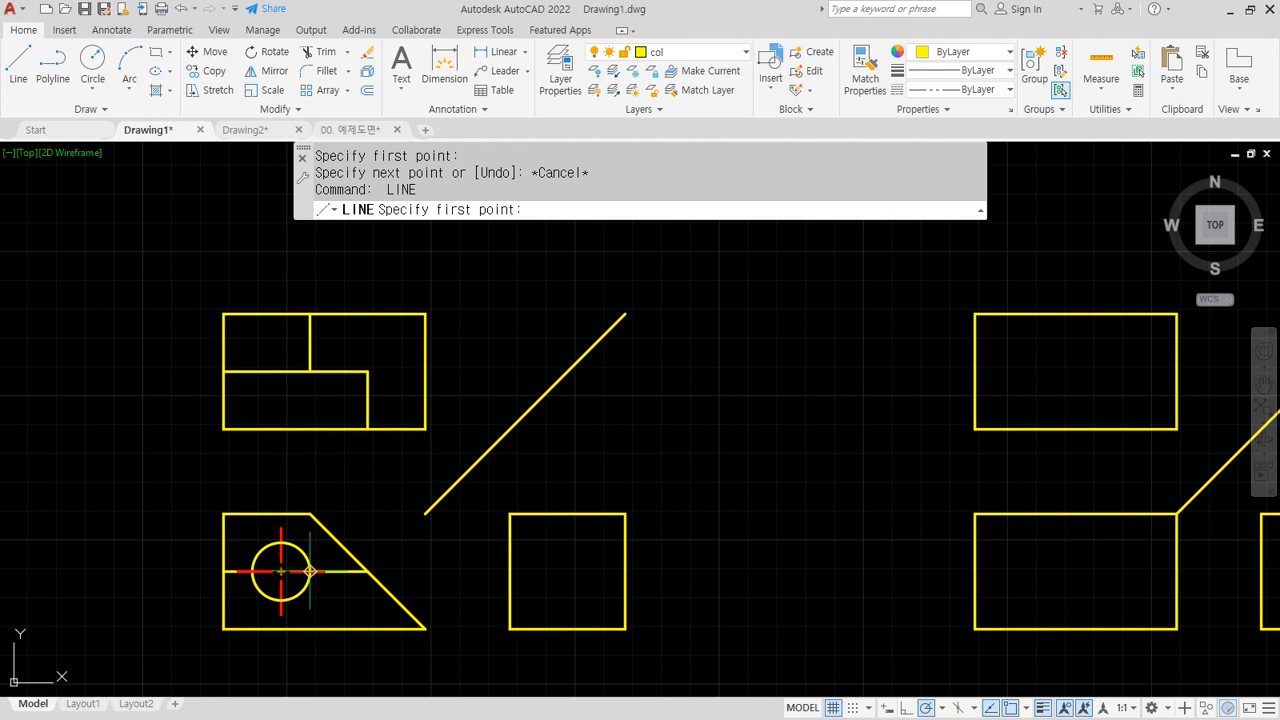
{"action": "left_click", "coordinate": [310, 429]}
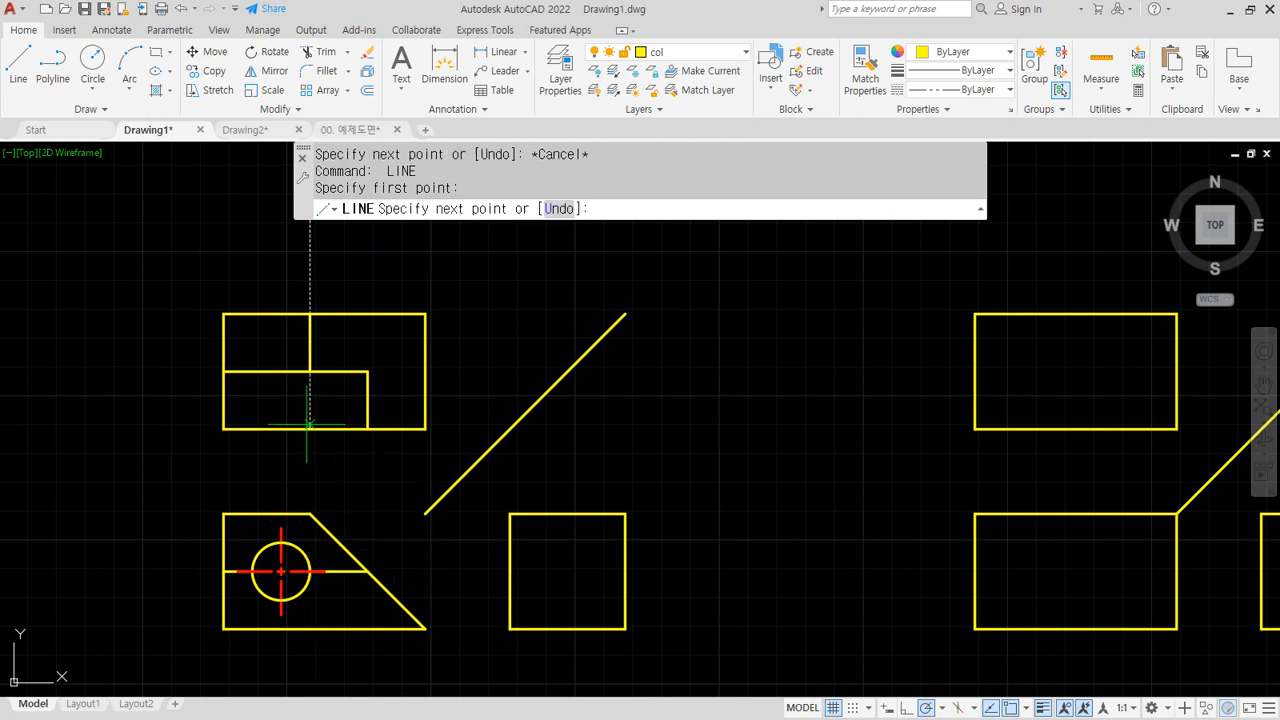
{"action": "left_click", "coordinate": [310, 371]}
{"action": "key", "text": "Return"}
Draw two vertical segments in the top view aligned with the circle's left quadrant, from lower edge to midline to upper edge
{"action": "key", "text": "Return"}
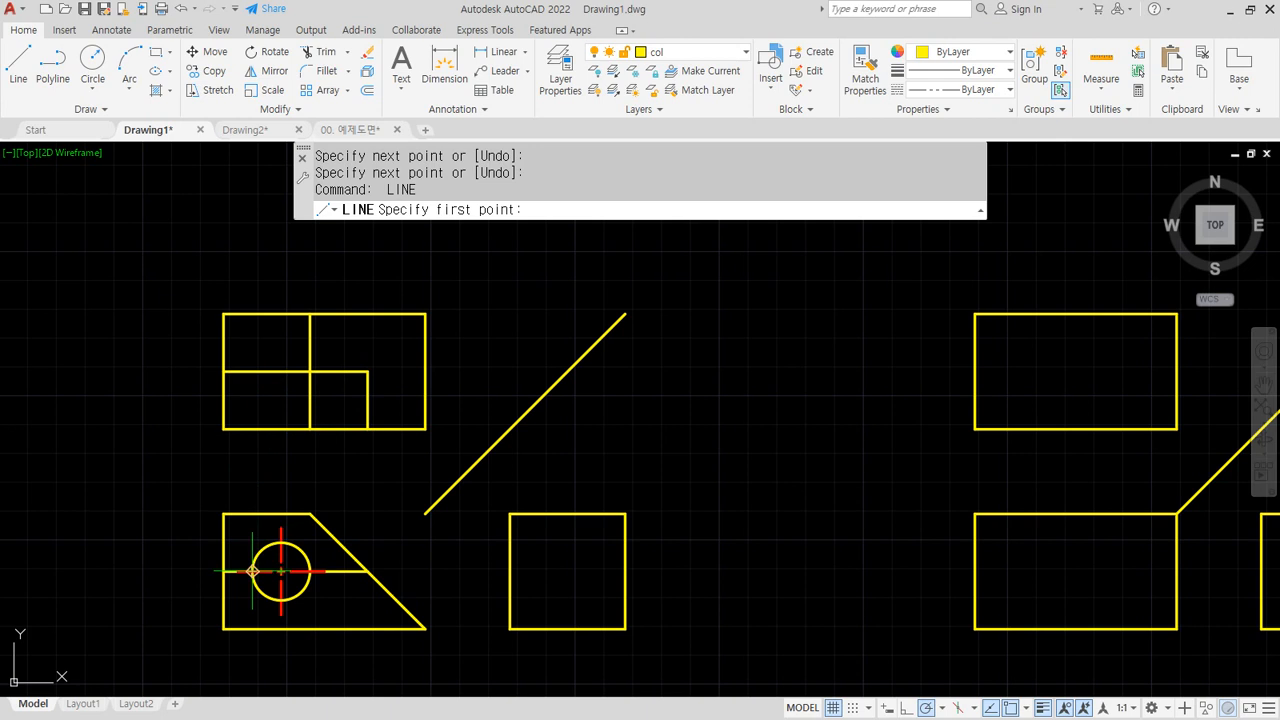
{"action": "left_click", "coordinate": [252, 429]}
{"action": "left_click", "coordinate": [252, 371]}
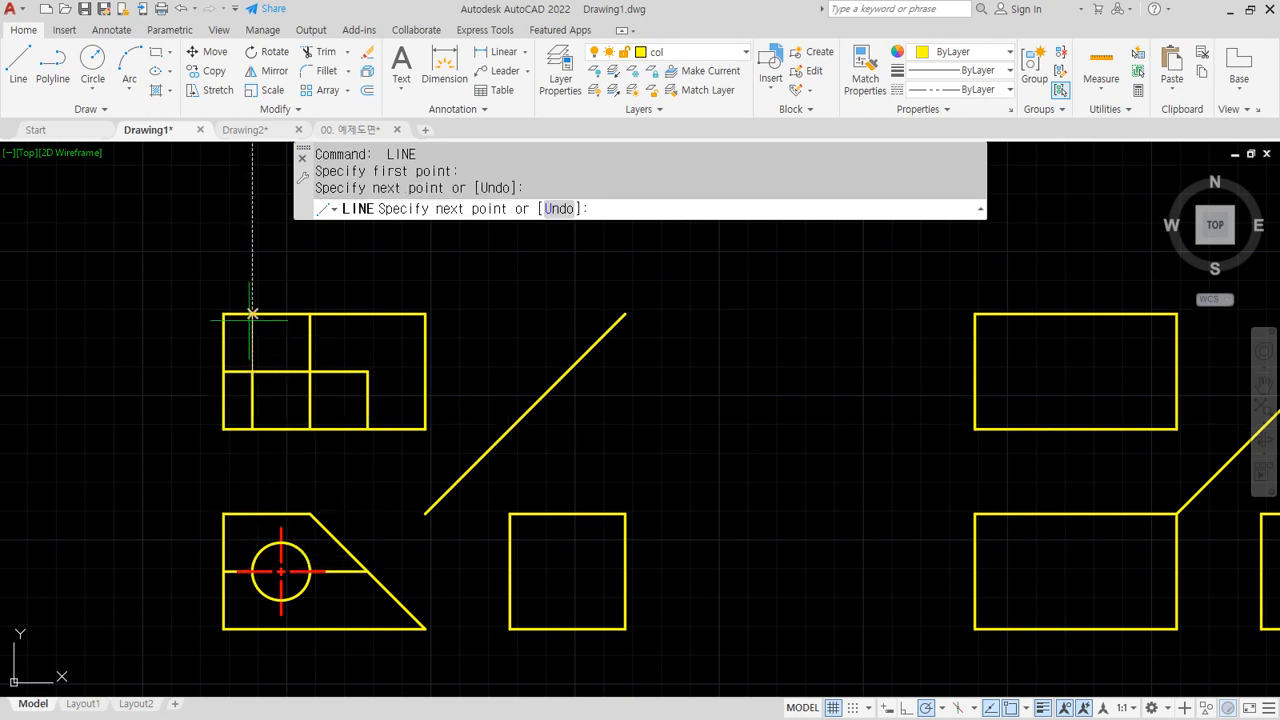
{"action": "left_click", "coordinate": [252, 313]}
{"action": "key", "text": "Return"}
Move the upper segment of the top view's left vertical line to the hid layer
{"action": "left_click", "coordinate": [252, 330]}
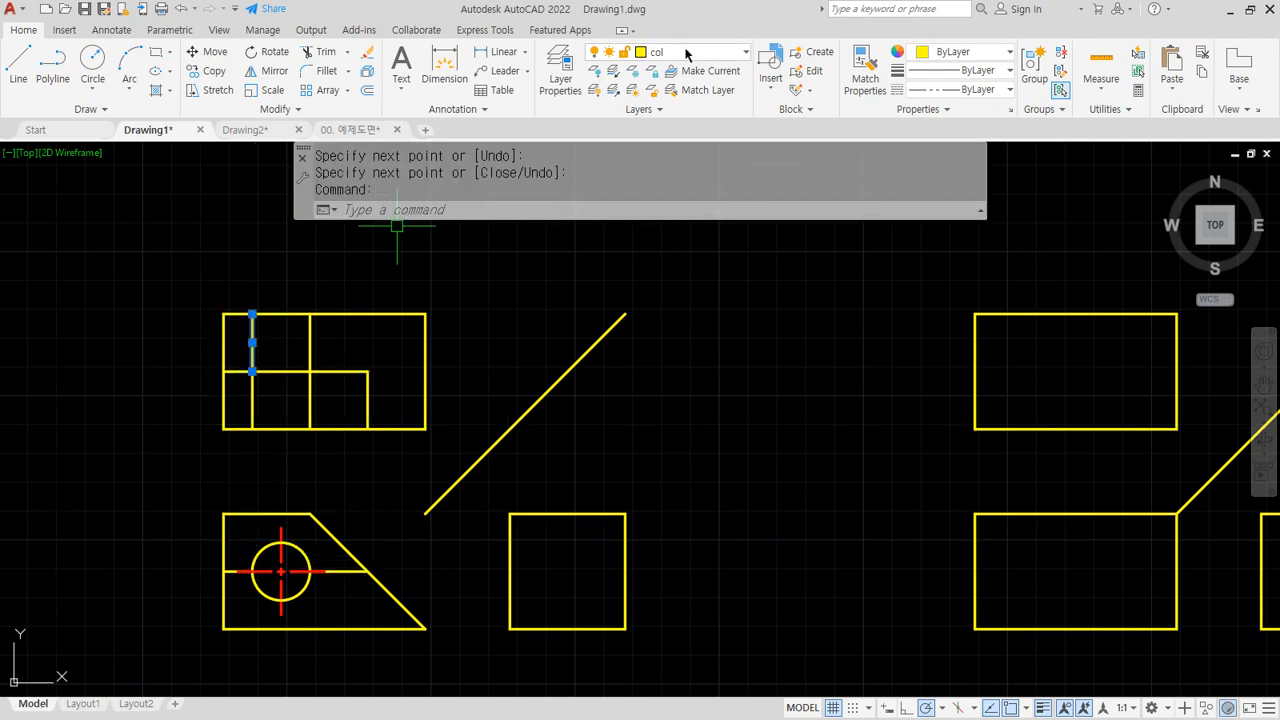
{"action": "left_click", "coordinate": [686, 54]}
{"action": "left_click", "coordinate": [670, 129]}
{"action": "key", "text": "Escape"}
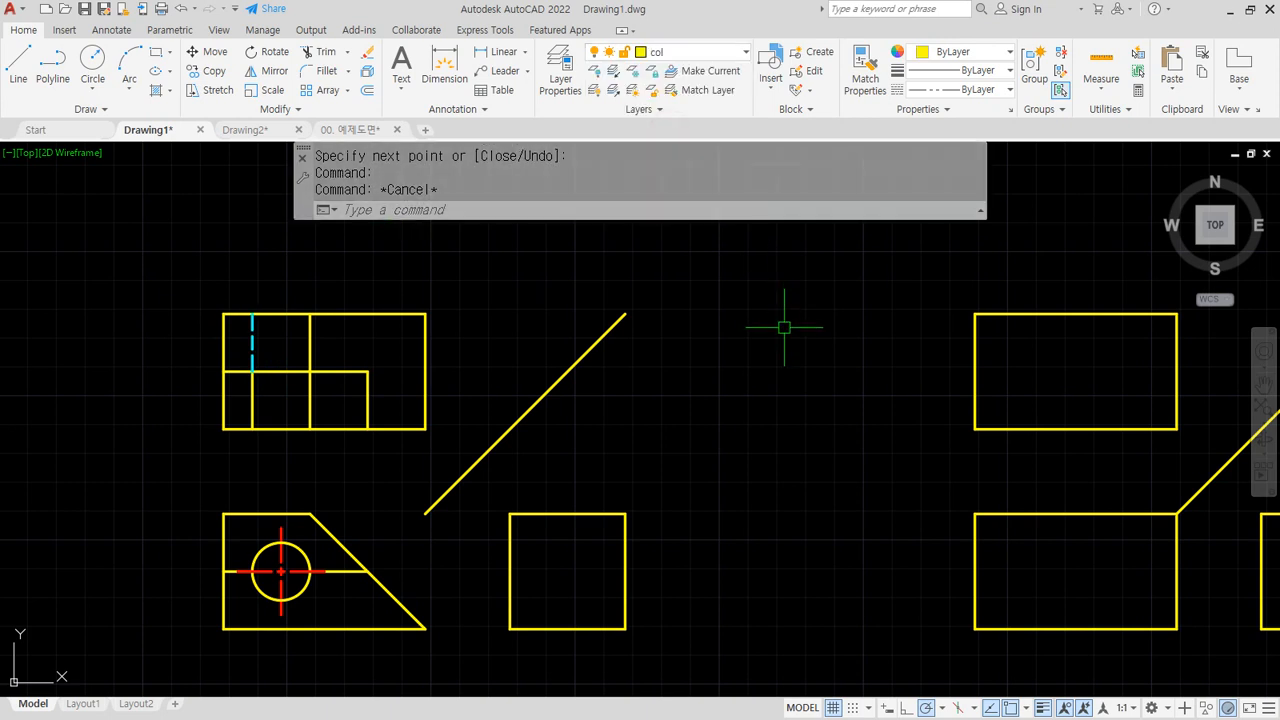
Draw a vertical line from the top view's lower edge to its upper edge, aligned with the circle's centre
{"action": "type", "text": "l"}
{"action": "key", "text": "Return"}
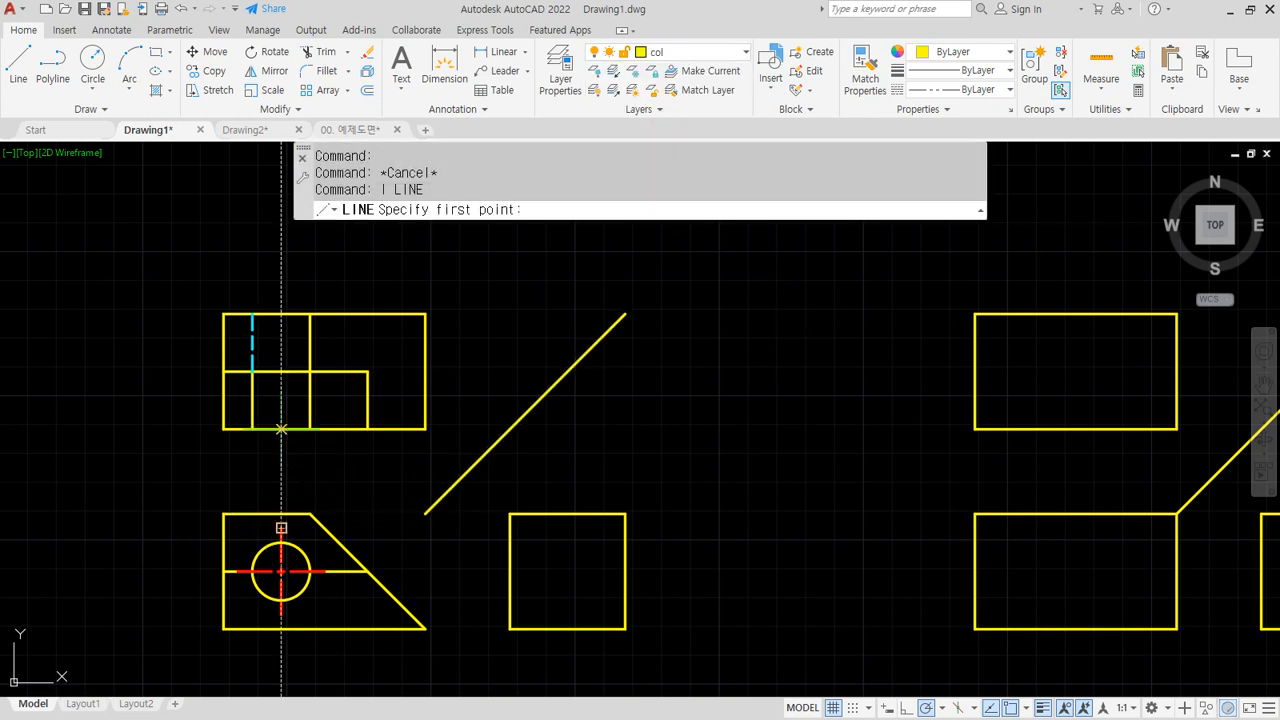
{"action": "left_click", "coordinate": [281, 429]}
{"action": "left_click", "coordinate": [281, 313]}
{"action": "key", "text": "Return"}
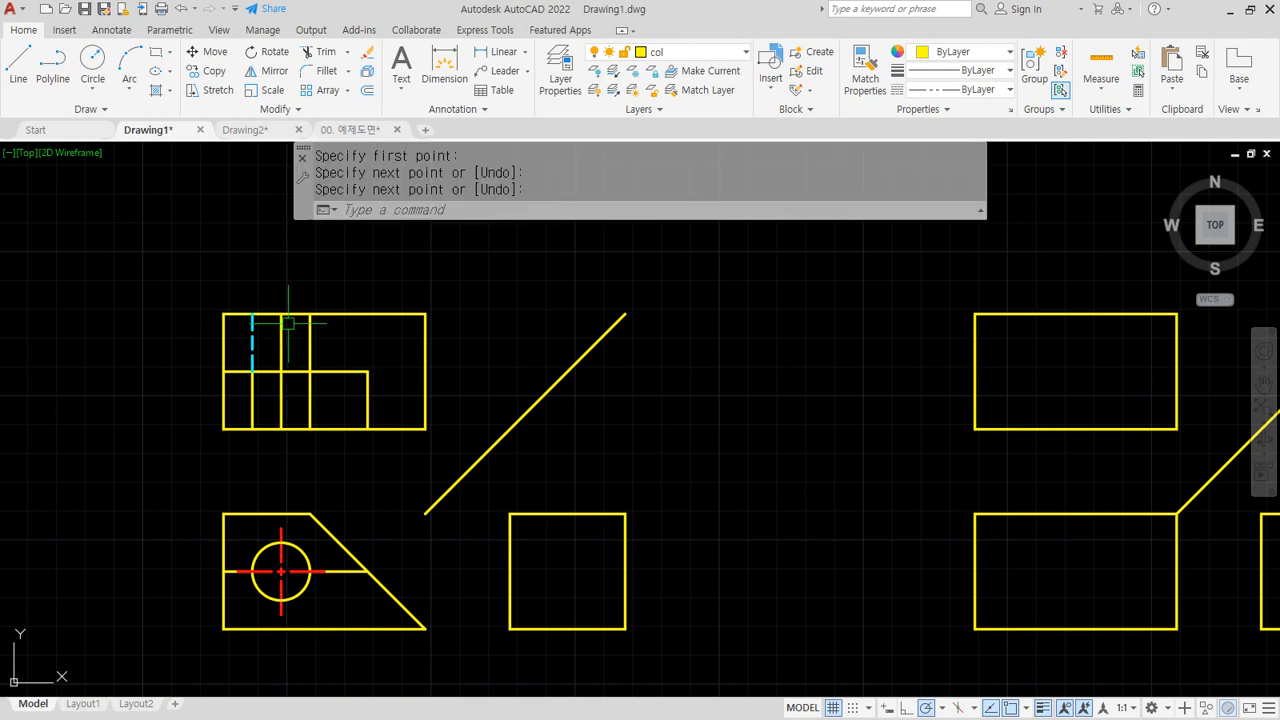
Offset the top view's upper and lower edges 5 outward
{"action": "type", "text": "o"}
{"action": "key", "text": "Return"}
{"action": "type", "text": "5"}
{"action": "key", "text": "Return"}
{"action": "left_click", "coordinate": [288, 314]}
{"action": "left_click", "coordinate": [286, 277]}
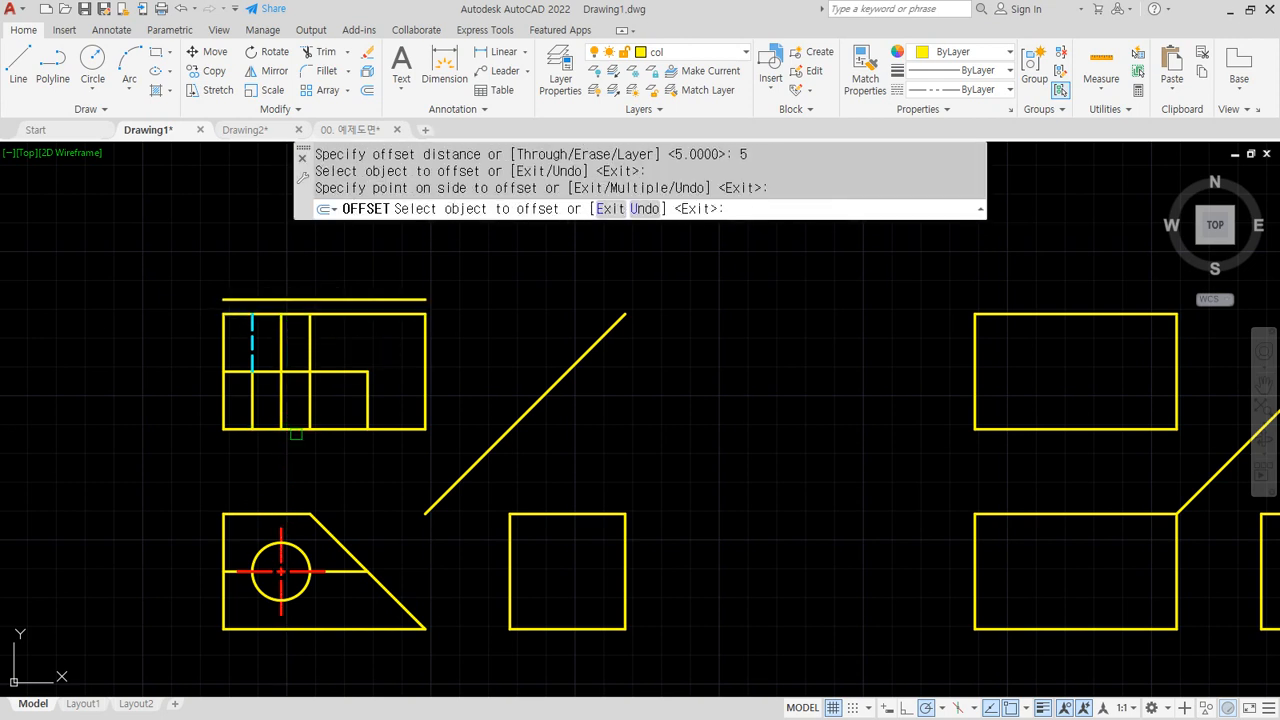
{"action": "left_click", "coordinate": [296, 432]}
{"action": "left_click", "coordinate": [292, 452]}
{"action": "key", "text": "Return"}
Extend the top view's circle-centre line at both ends to the offset lines
{"action": "type", "text": "ex"}
{"action": "key", "text": "Return"}
{"action": "key", "text": "Return"}
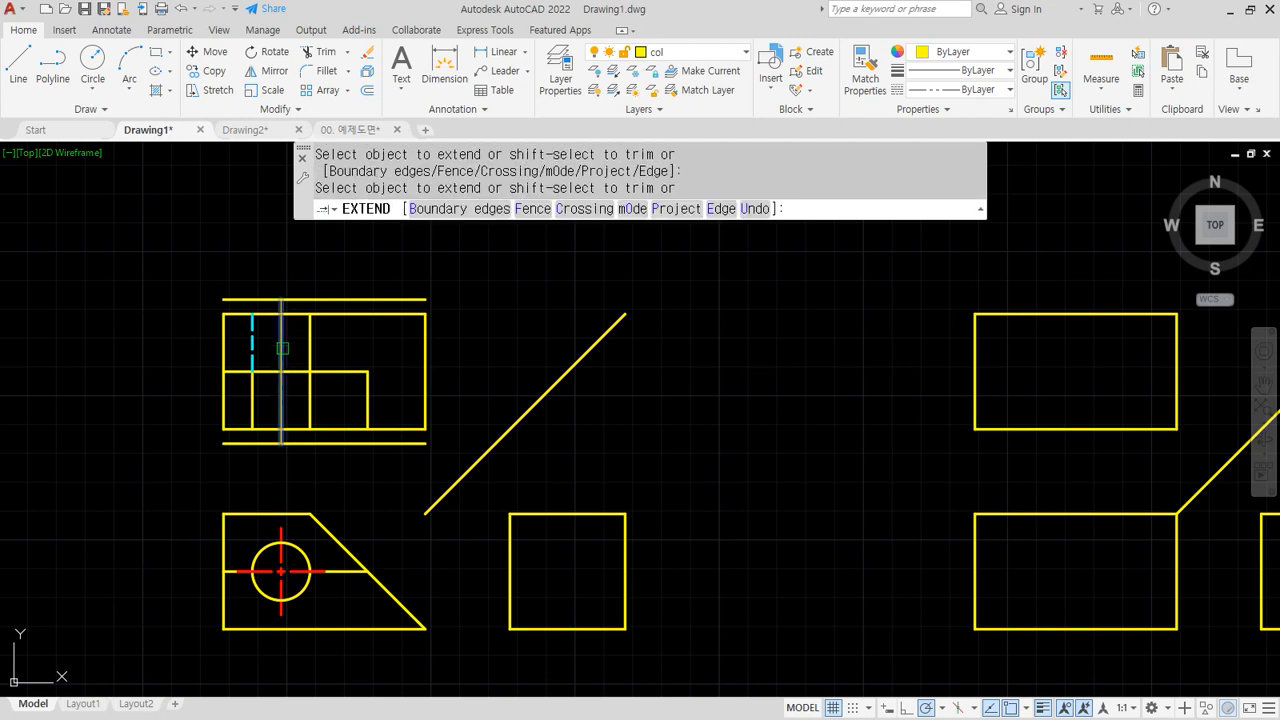
{"action": "key", "text": "space"}
Erase the two offset lines above and below the top view
{"action": "left_click", "coordinate": [322, 299]}
{"action": "left_click", "coordinate": [332, 434]}
{"action": "left_click", "coordinate": [323, 460]}
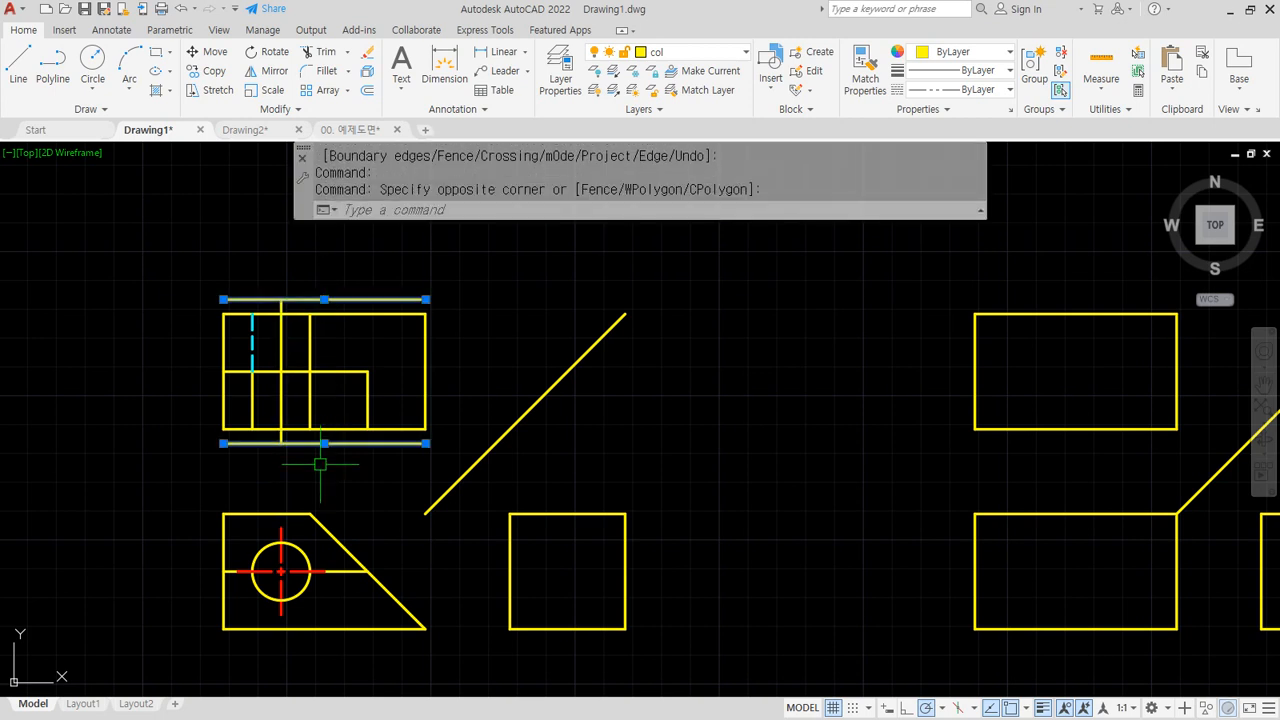
{"action": "type", "text": "e"}
{"action": "key", "text": "space"}
Match the top view's circle-centre line to the properties of the front view's vertical centre line
{"action": "type", "text": "ma"}
{"action": "key", "text": "space"}
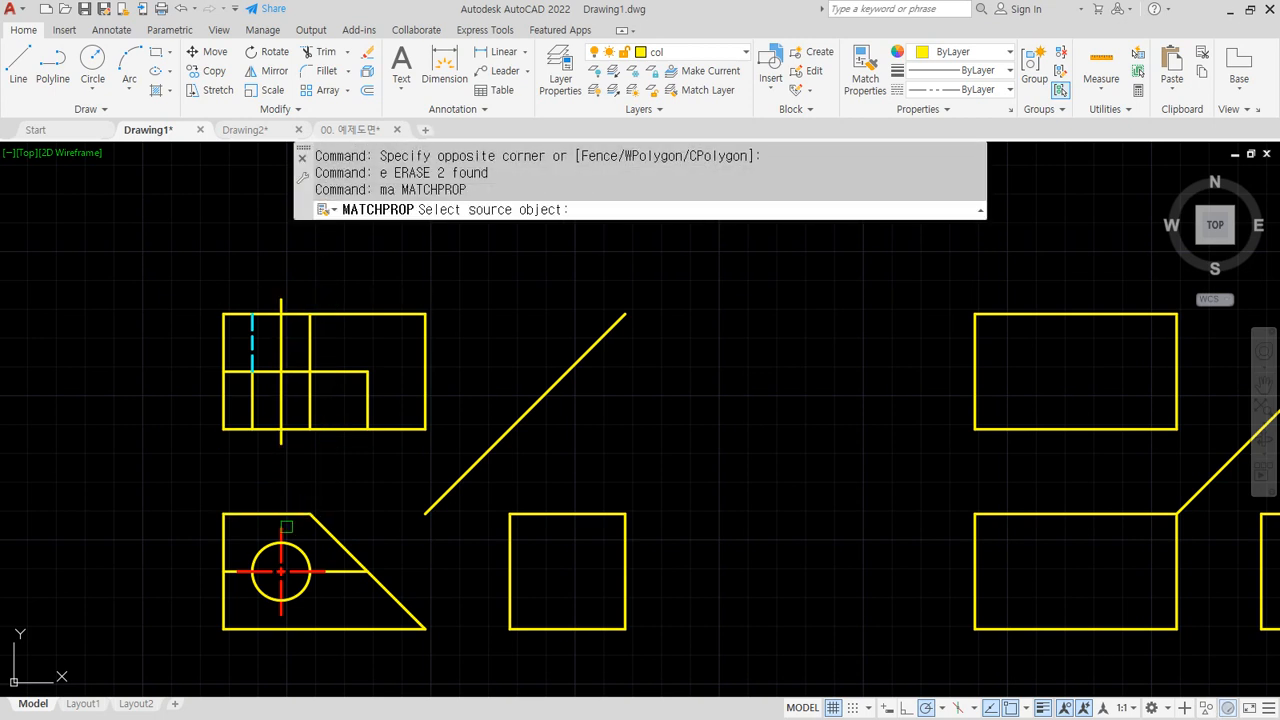
{"action": "left_click", "coordinate": [283, 523]}
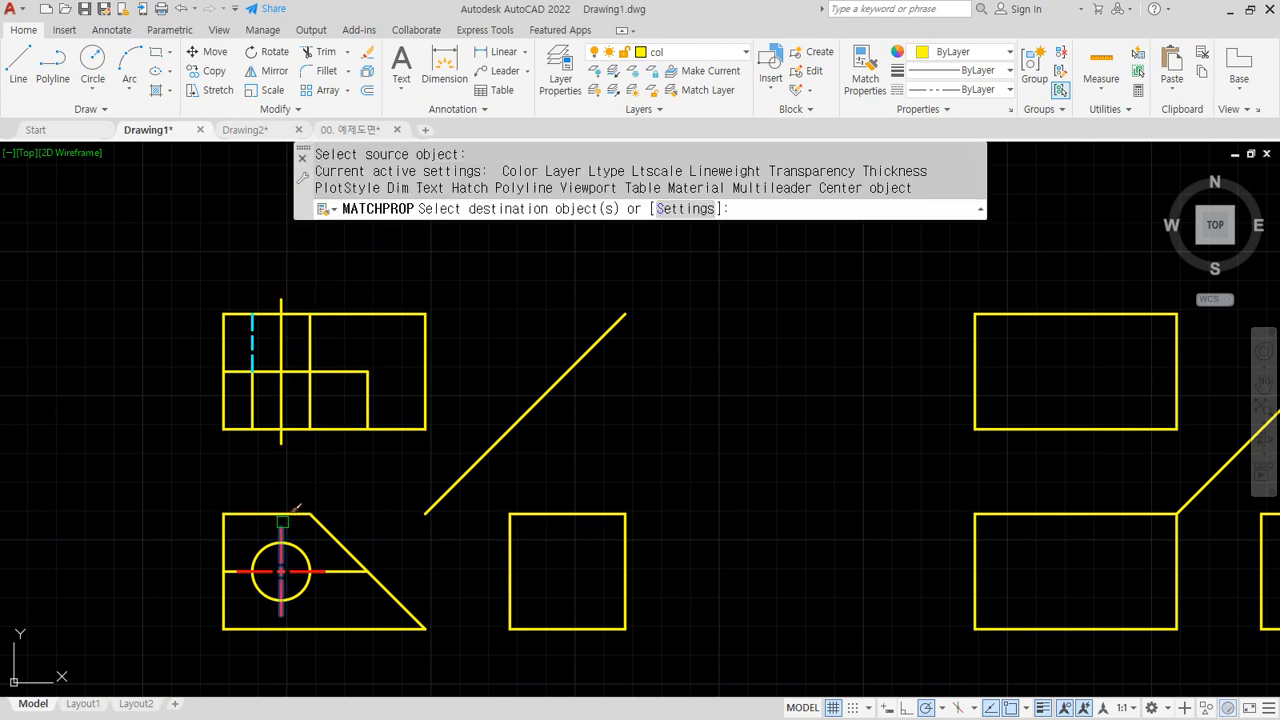
{"action": "left_click", "coordinate": [455, 478]}
{"action": "key", "text": "Return"}
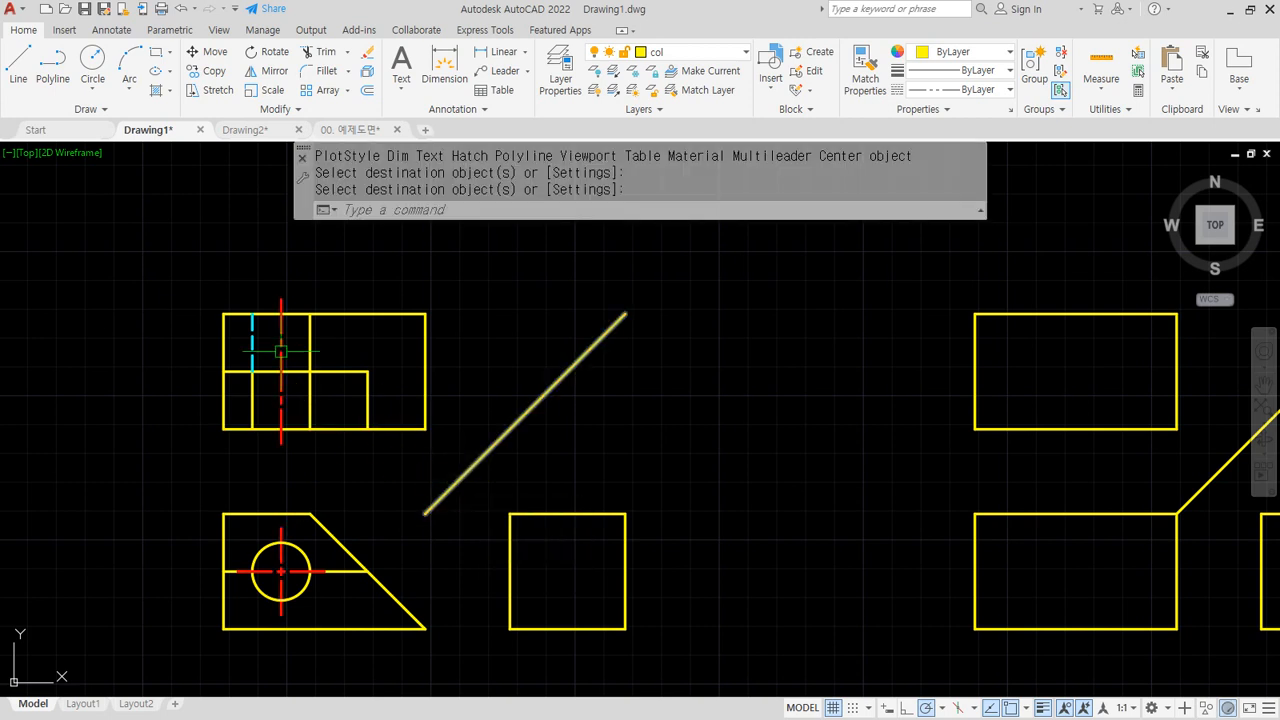
{"action": "scroll", "coordinate": [281, 351], "scroll_direction": "up", "scroll_amount": 2}
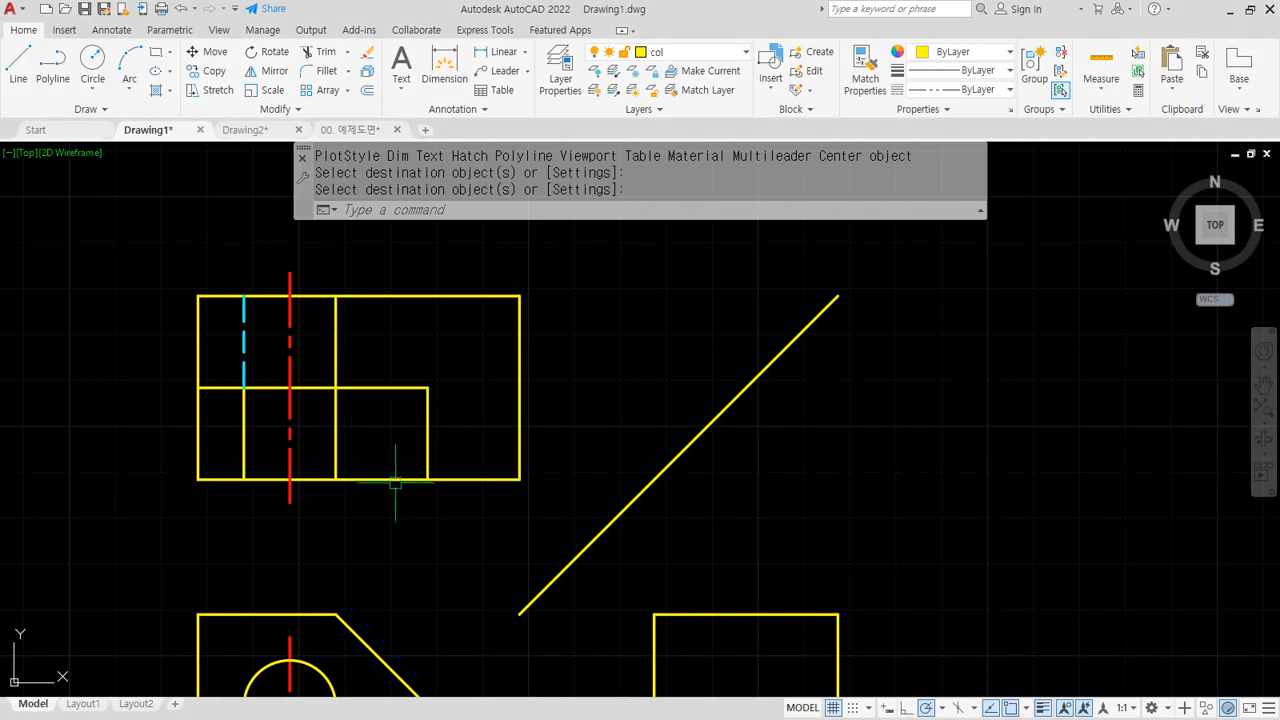
Draw an L-shaped line in exercise 5's side view from the upper edge's midpoint down to the front view's step height and across to the left edge
{"action": "middle_click_drag", "start_coordinate": [395, 545], "coordinate": [386, 443]}
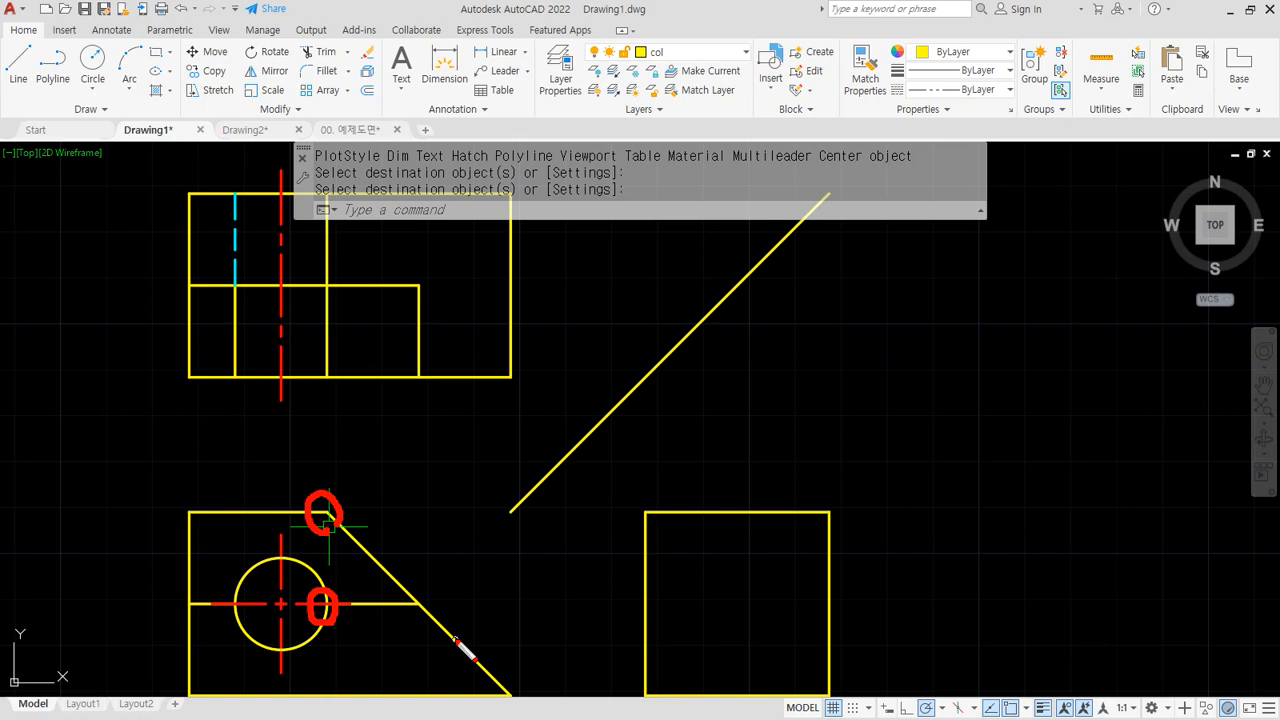
{"action": "middle_click_drag", "start_coordinate": [309, 306], "coordinate": [328, 392]}
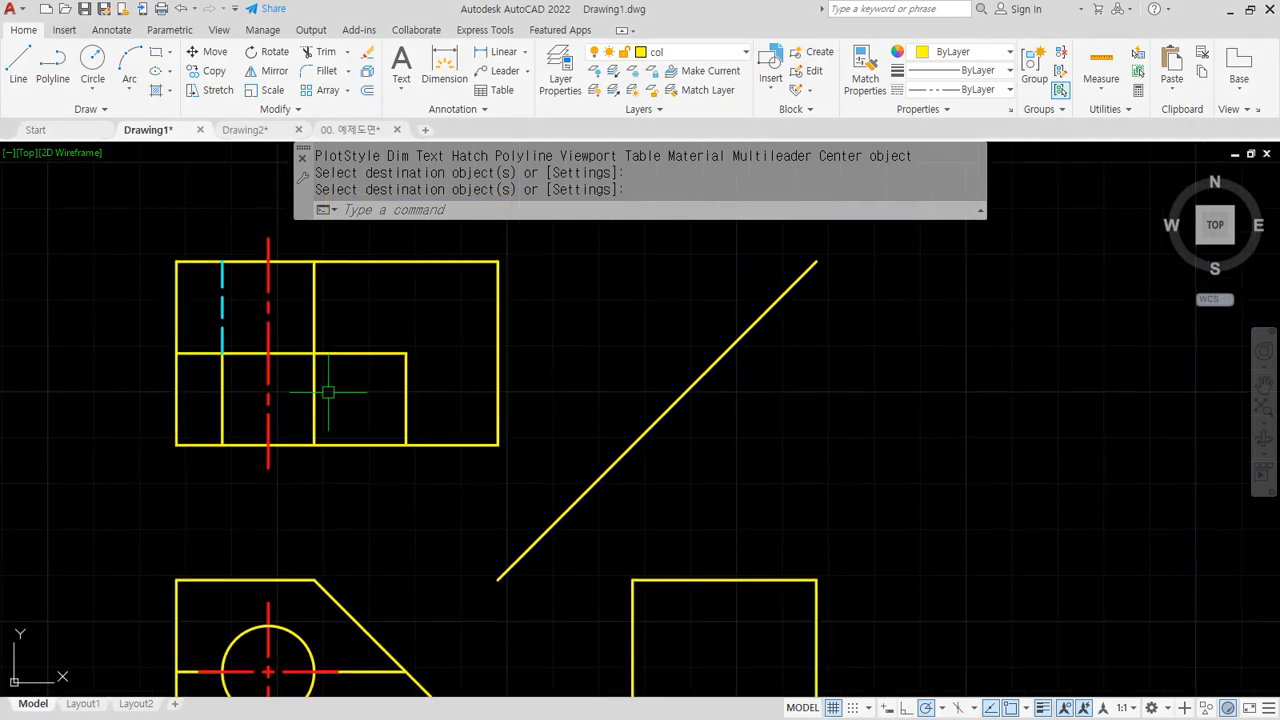
{"action": "scroll", "coordinate": [350, 365], "scroll_direction": "down", "scroll_amount": 5}
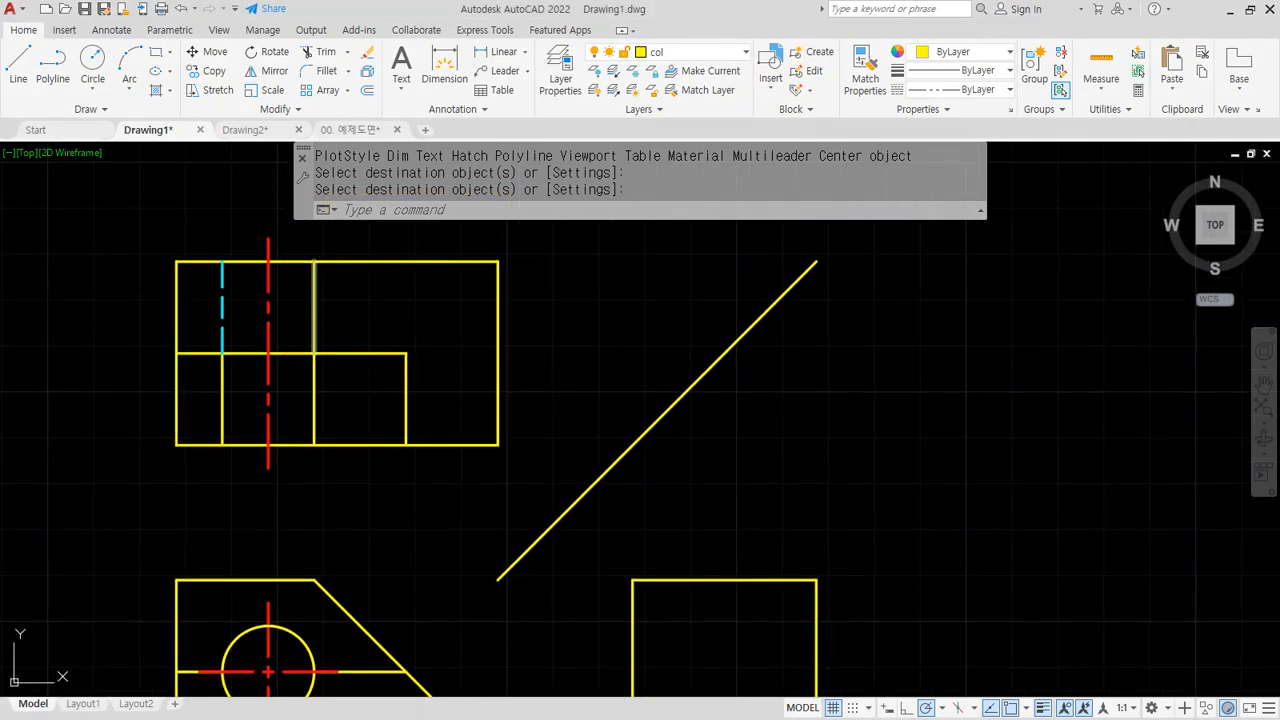
{"action": "scroll", "coordinate": [406, 449], "scroll_direction": "up", "scroll_amount": 3}
{"action": "key", "text": "Escape"}
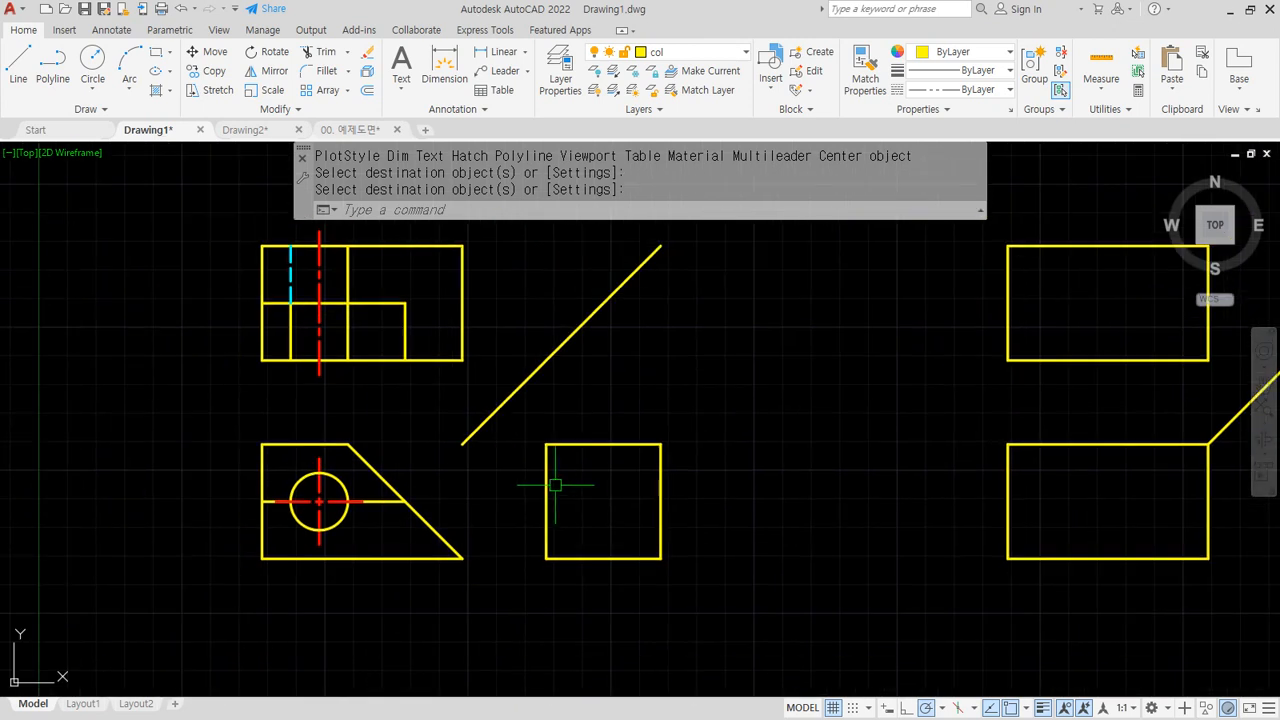
{"action": "type", "text": "l"}
{"action": "key", "text": "Return"}
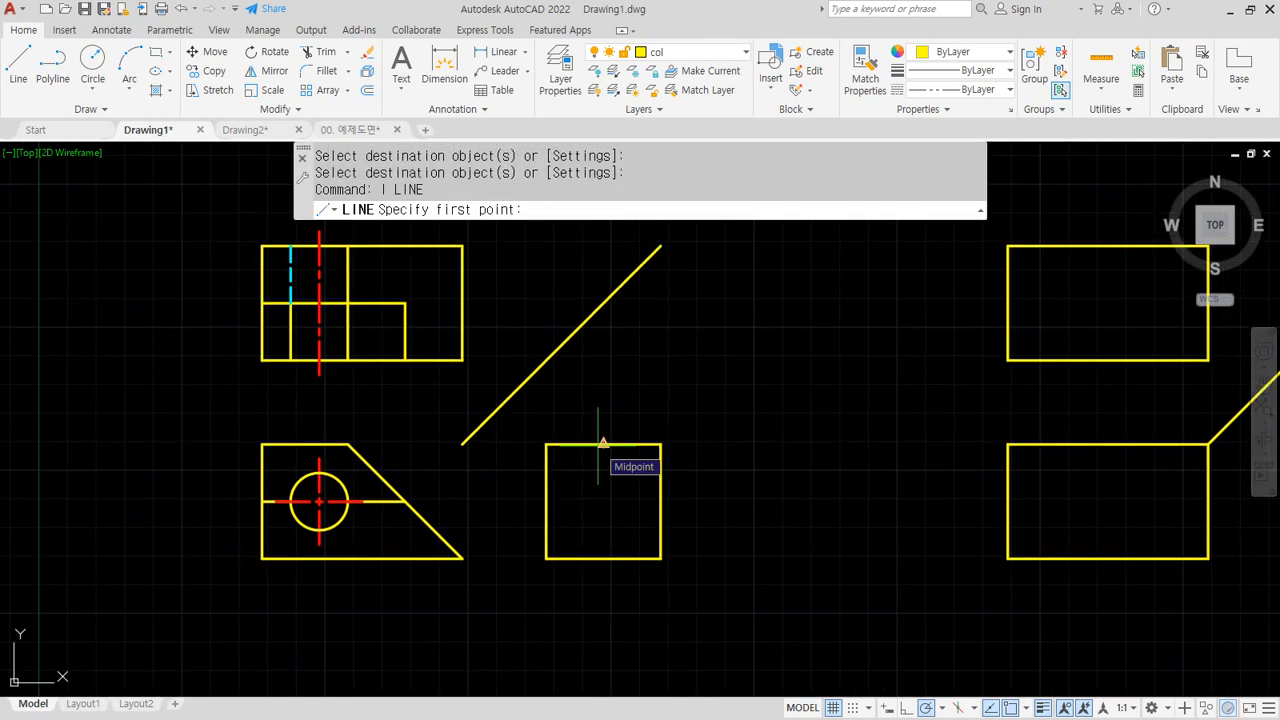
{"action": "left_click", "coordinate": [603, 443]}
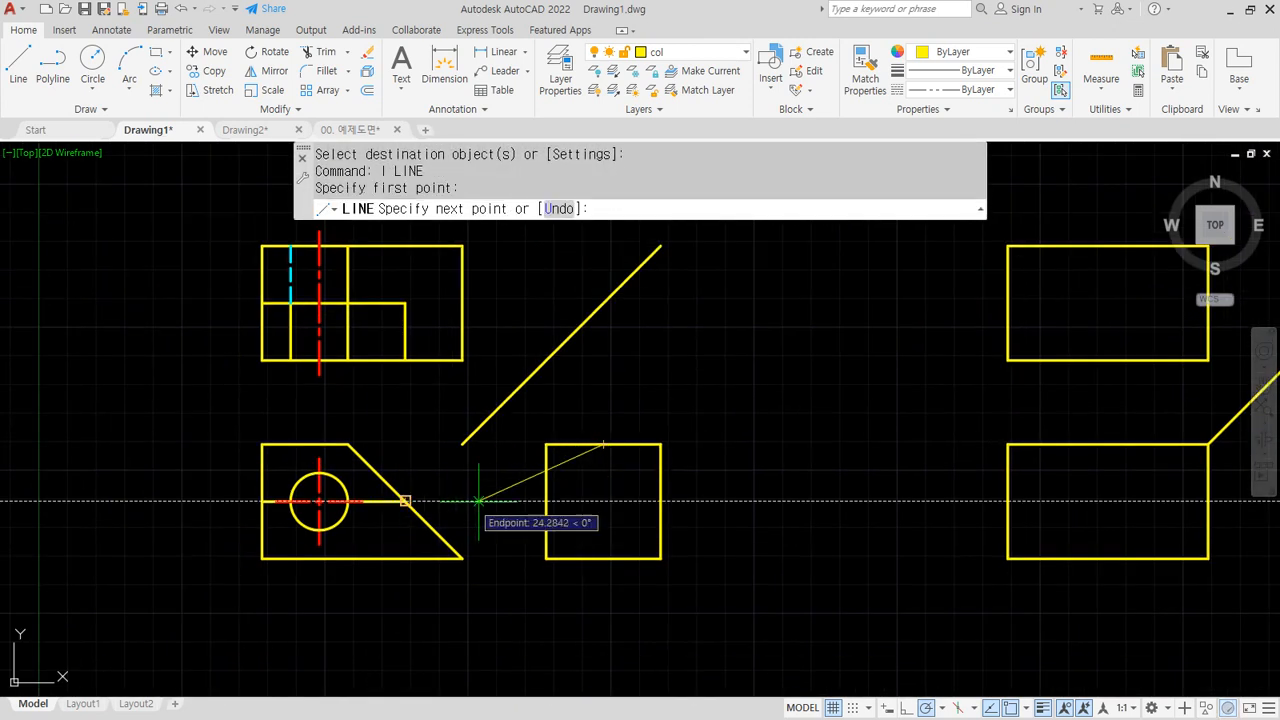
{"action": "left_click", "coordinate": [603, 501]}
{"action": "left_click", "coordinate": [546, 501]}
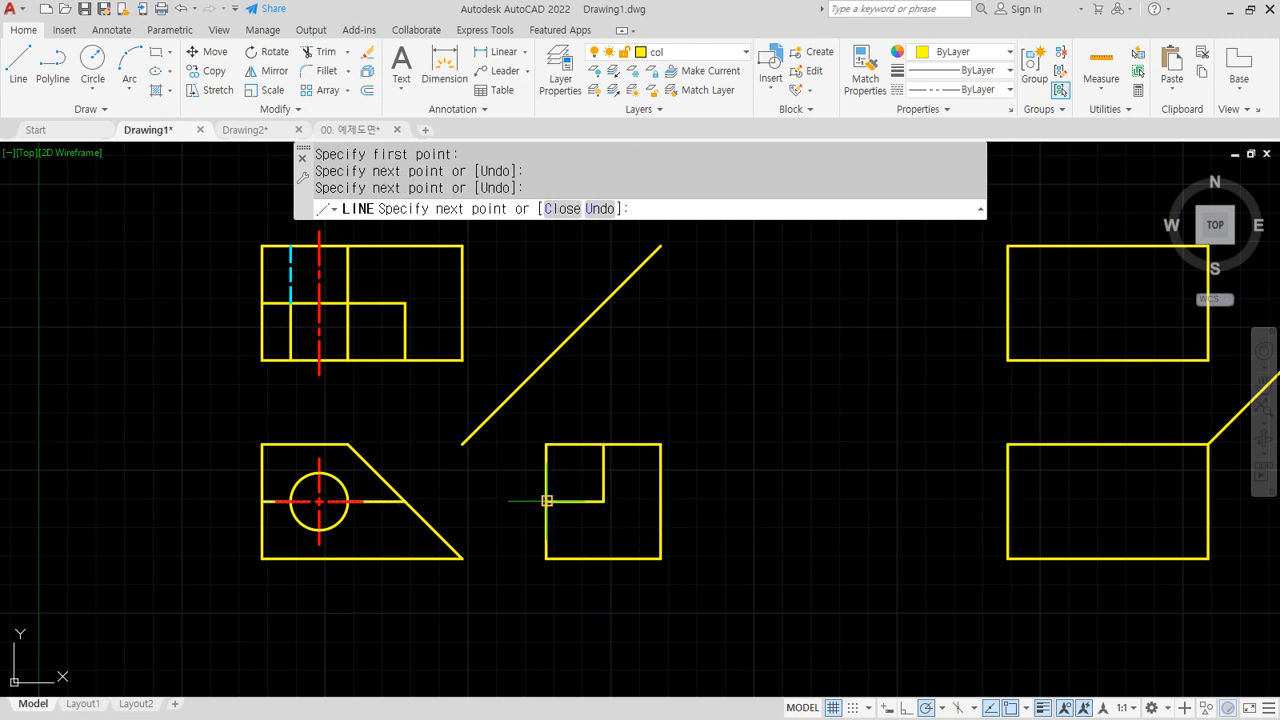
{"action": "key", "text": "Return"}
Trim away the upper-left corner edges of the side view outside the L-shaped step
{"action": "type", "text": "tr"}
{"action": "key", "text": "Return"}
{"action": "left_click", "coordinate": [571, 466]}
{"action": "left_click", "coordinate": [523, 434]}
{"action": "key", "text": "Return"}
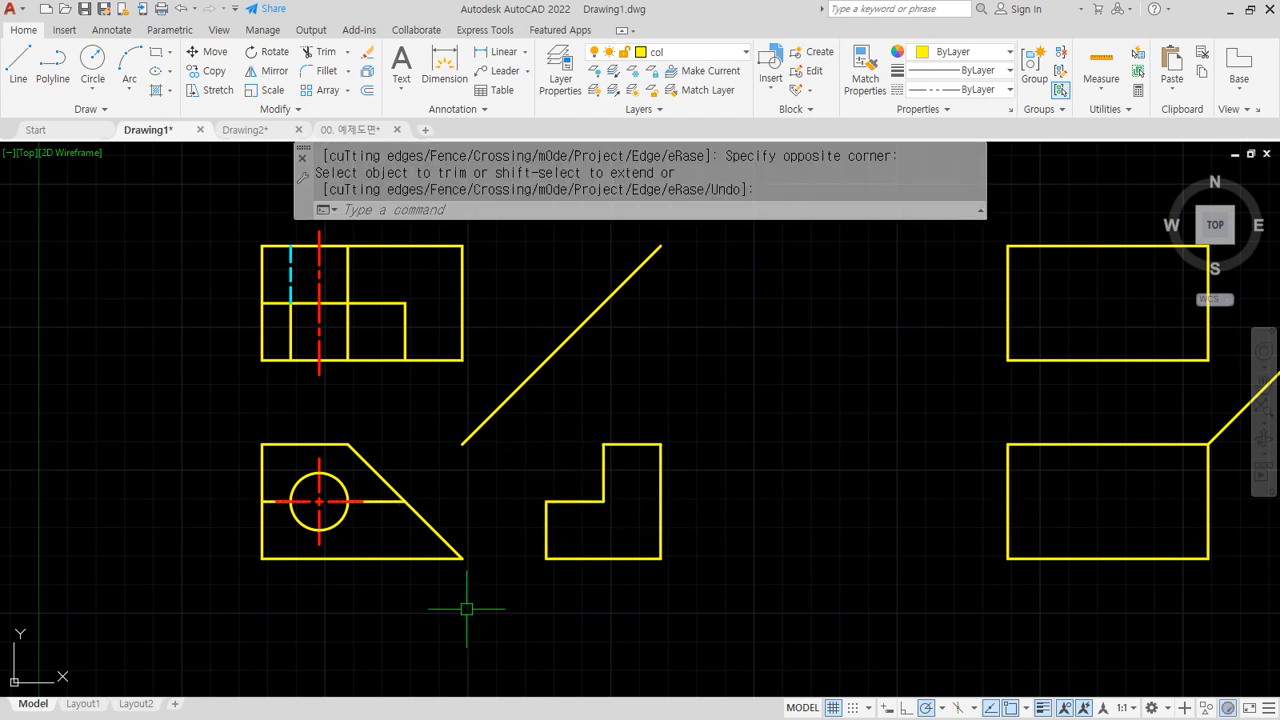
Draw two horizontal lines across the side view, level with the upper and lower quadrants of the front view's circle
{"action": "scroll", "coordinate": [556, 549], "scroll_direction": "up", "scroll_amount": 2}
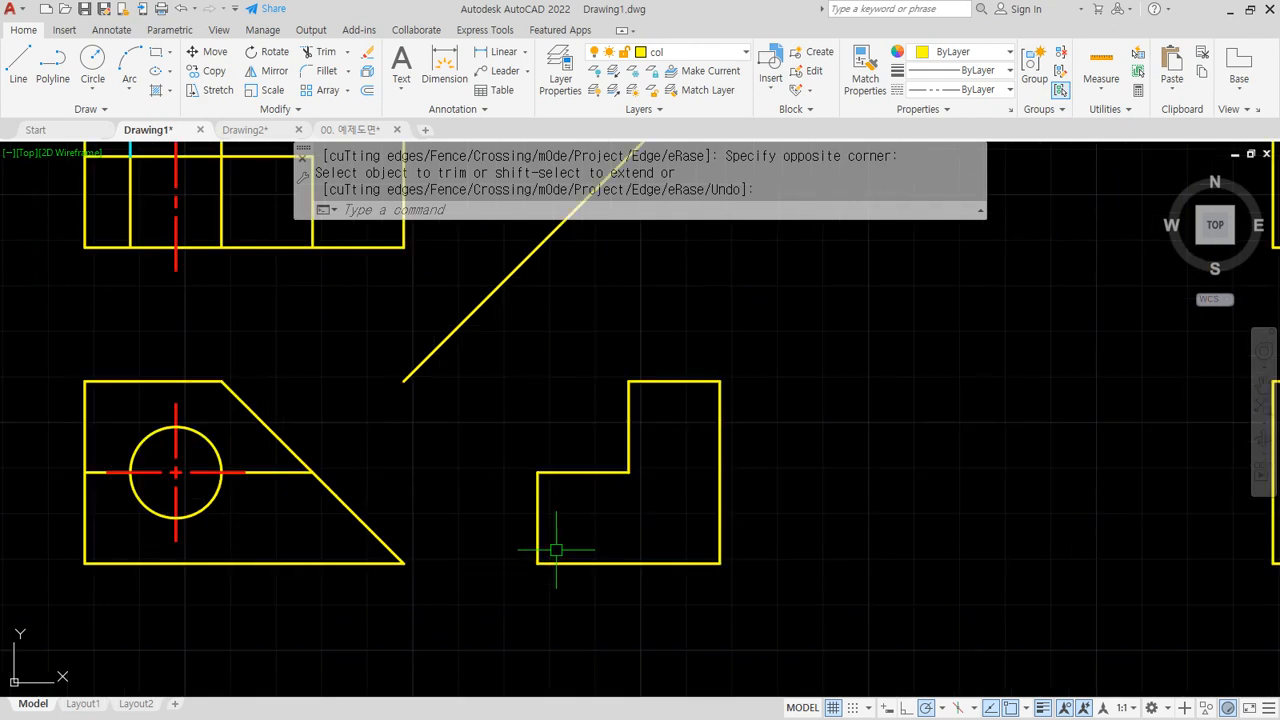
{"action": "type", "text": "l"}
{"action": "key", "text": "Return"}
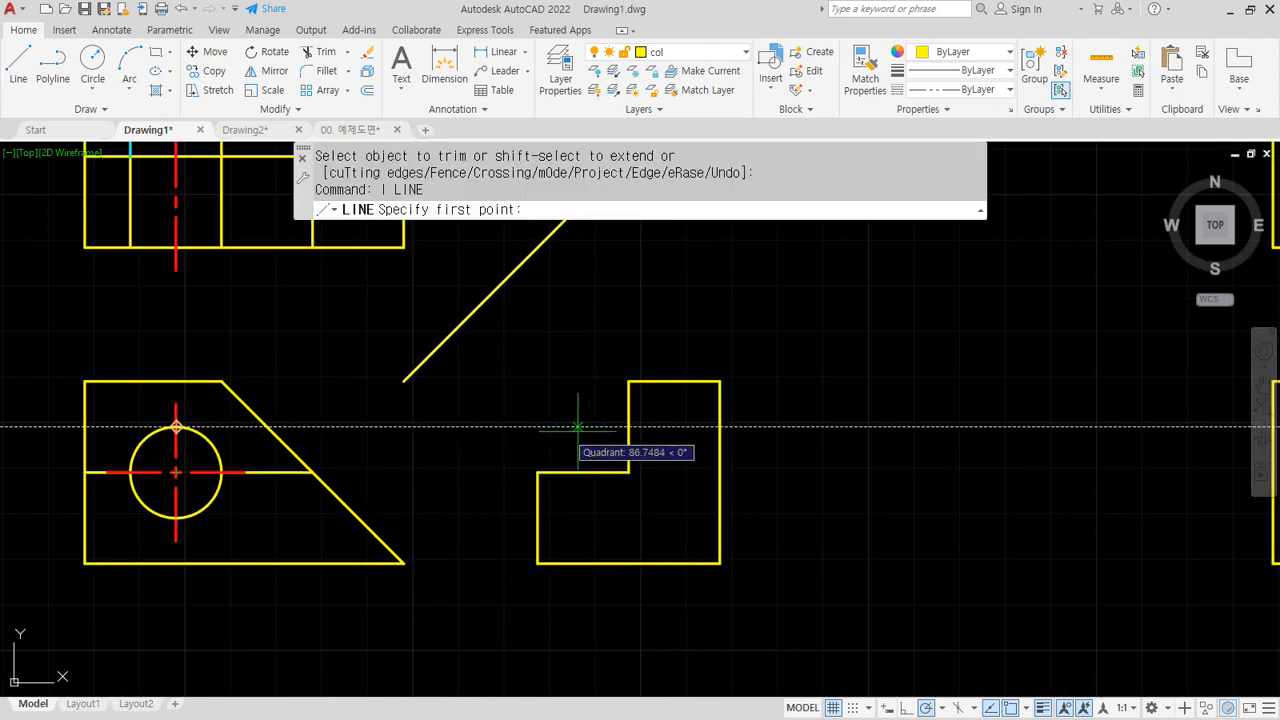
{"action": "left_click", "coordinate": [628, 427]}
{"action": "left_click", "coordinate": [720, 427]}
{"action": "key", "text": "Return"}
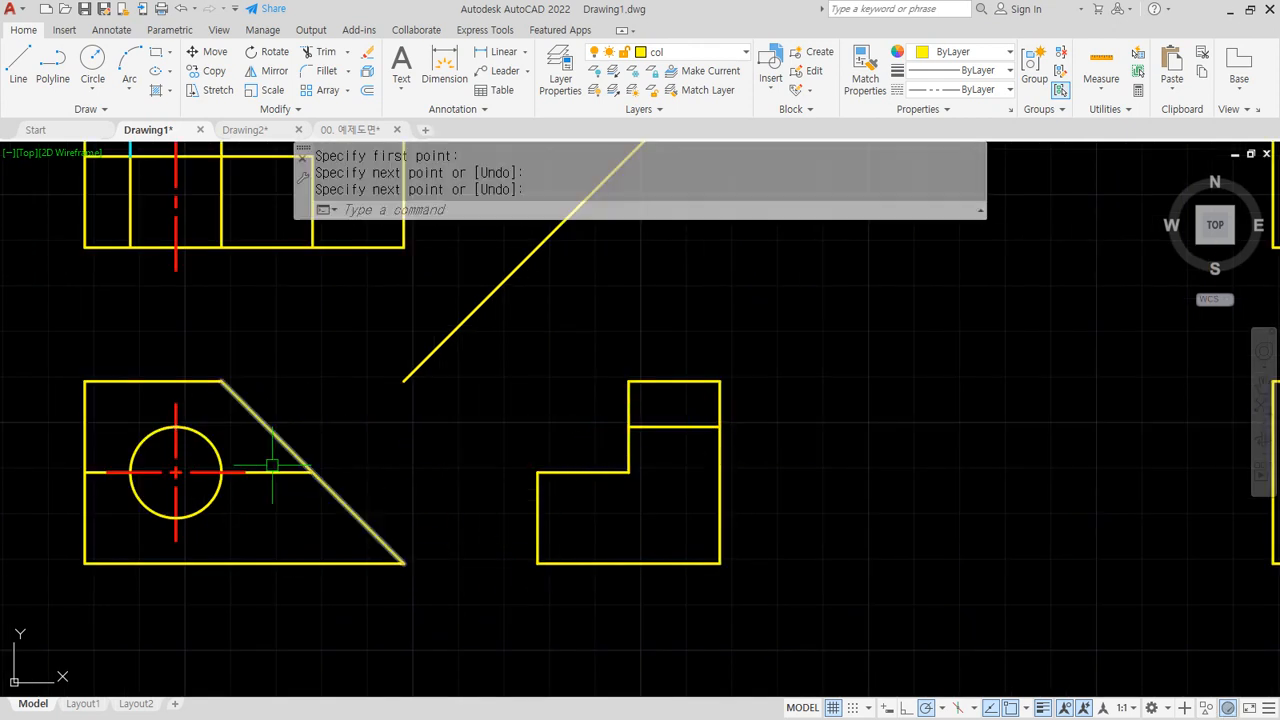
{"action": "key", "text": "Return"}
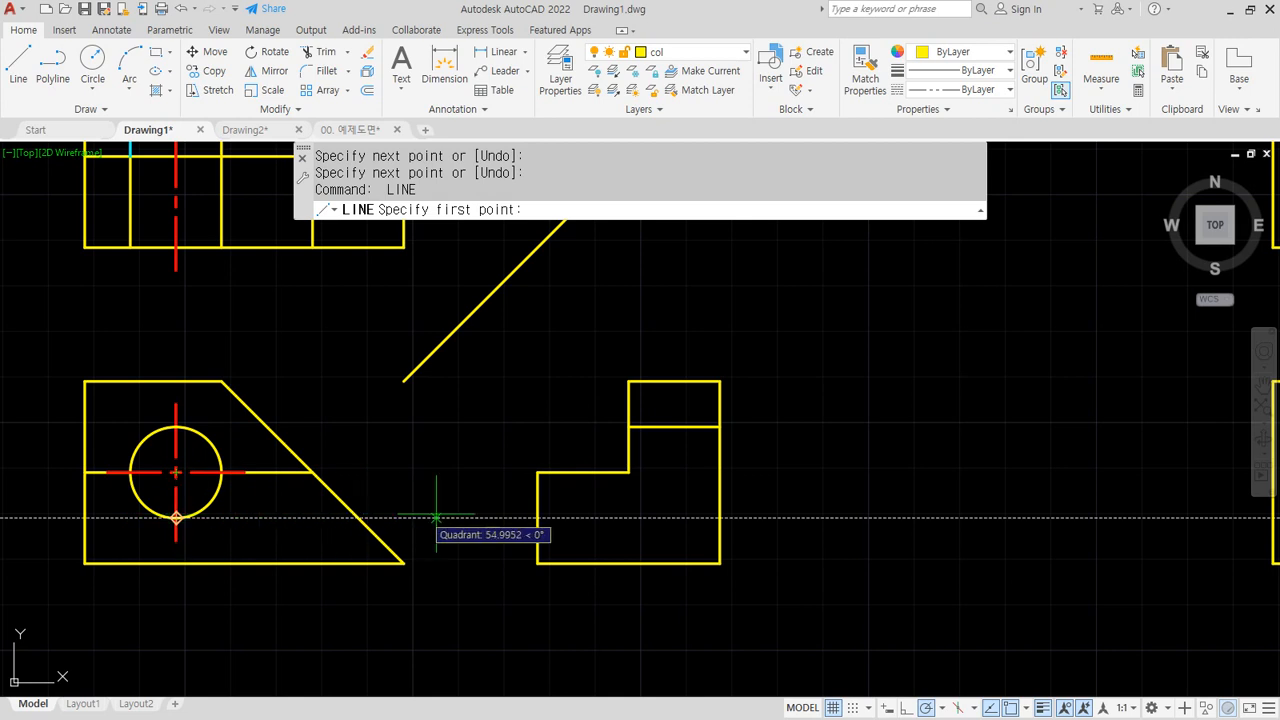
{"action": "left_click", "coordinate": [538, 517]}
{"action": "left_click", "coordinate": [720, 517]}
{"action": "key", "text": "Return"}
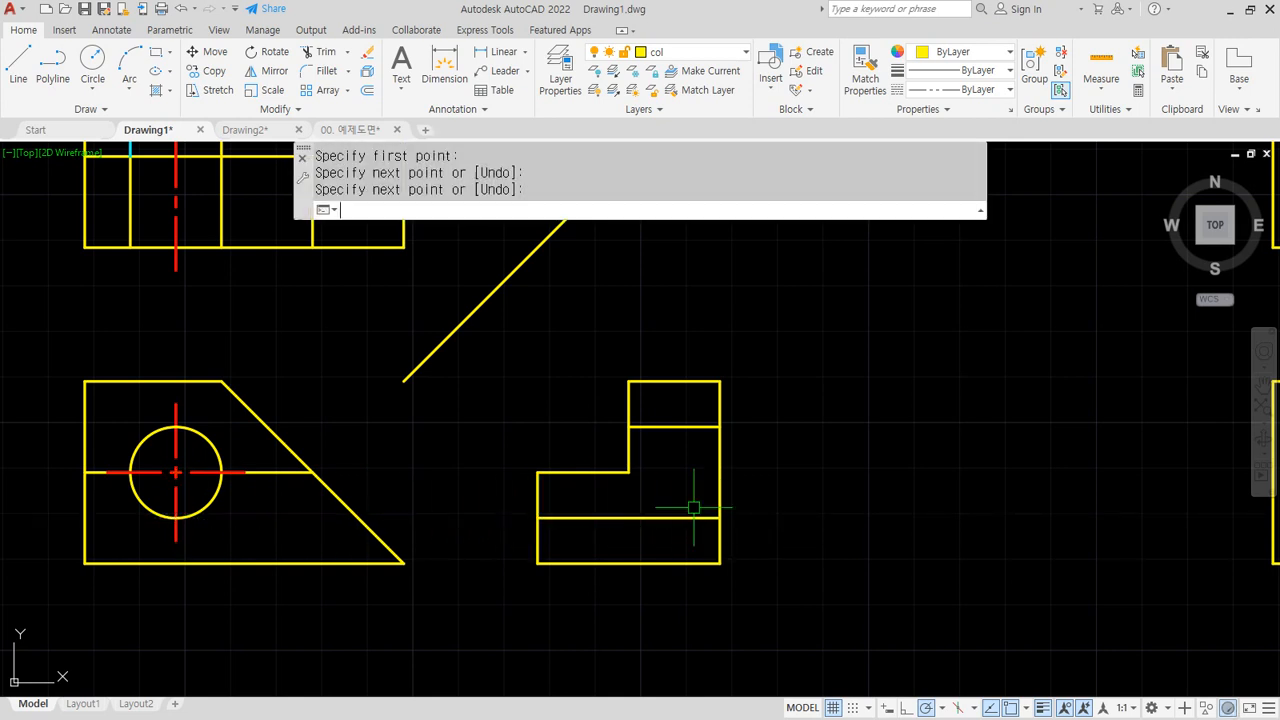
Match the side view's two circle-edge lines to the properties of the top view's dashed hidden line
{"action": "type", "text": "ma"}
{"action": "key", "text": "Return"}
{"action": "middle_click_drag", "start_coordinate": [254, 351], "coordinate": [250, 455]}
{"action": "left_click", "coordinate": [127, 250]}
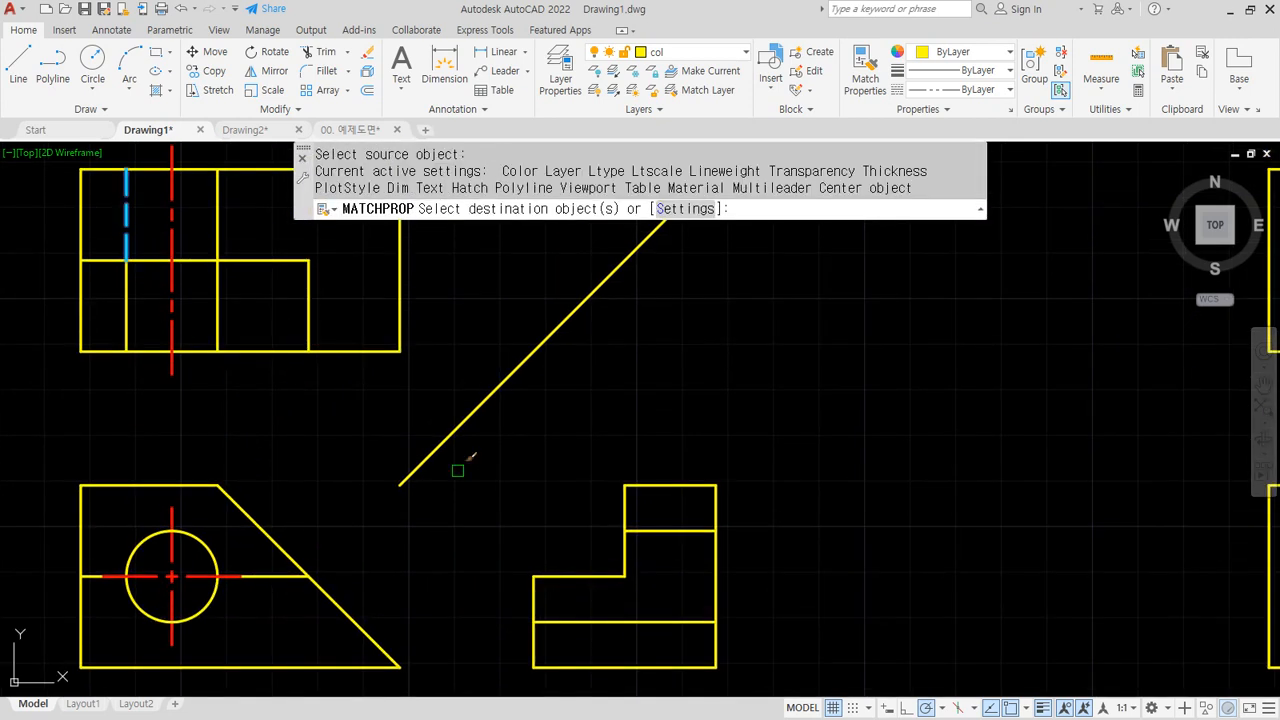
{"action": "middle_click_drag", "start_coordinate": [692, 617], "coordinate": [654, 508]}
{"action": "left_click", "coordinate": [650, 542]}
{"action": "left_click", "coordinate": [614, 412]}
{"action": "key", "text": "Return"}
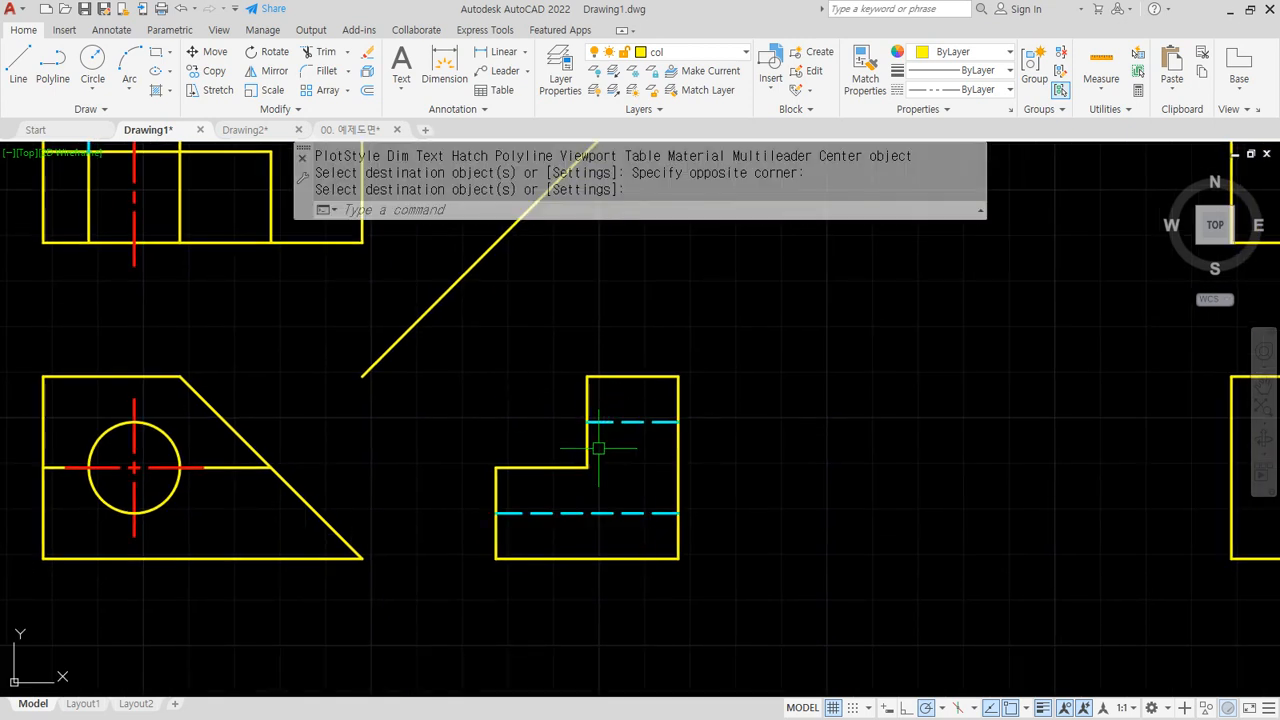
Draw a horizontal line across the full width of the side view at the height of the front view's circle centre
{"action": "type", "text": "l"}
{"action": "key", "text": "Return"}
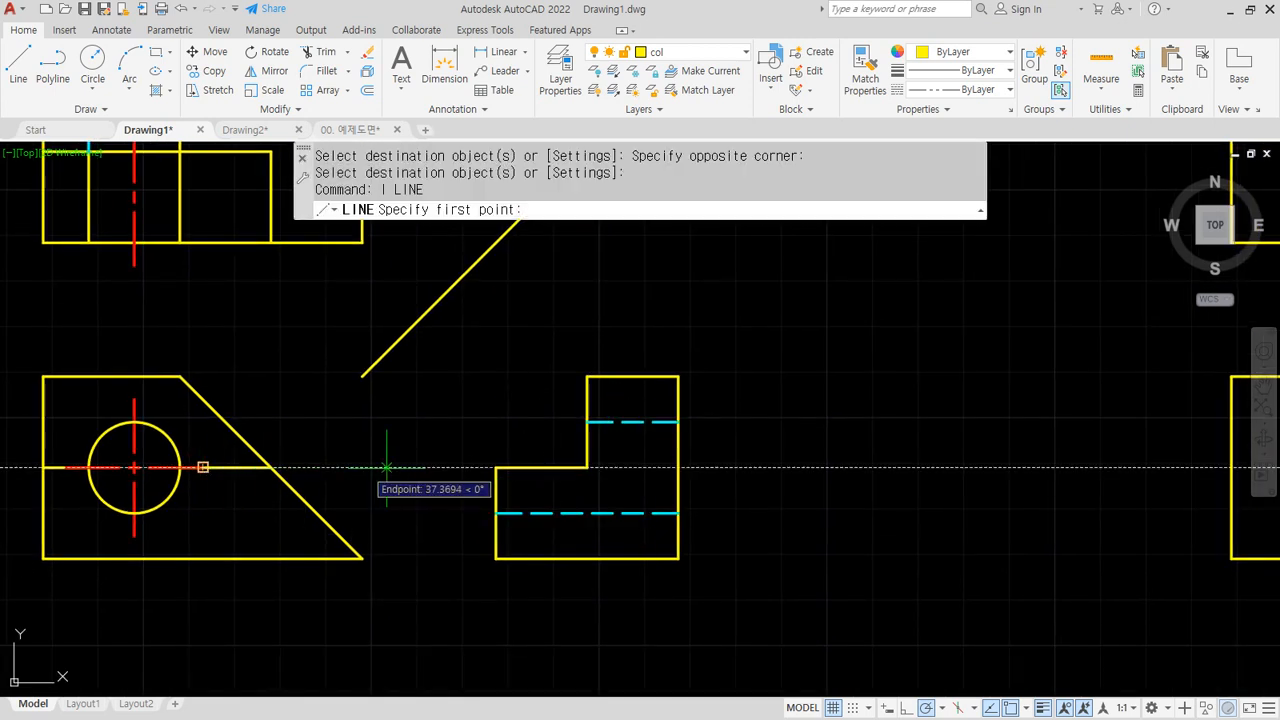
{"action": "left_click", "coordinate": [498, 467]}
{"action": "left_click", "coordinate": [678, 466]}
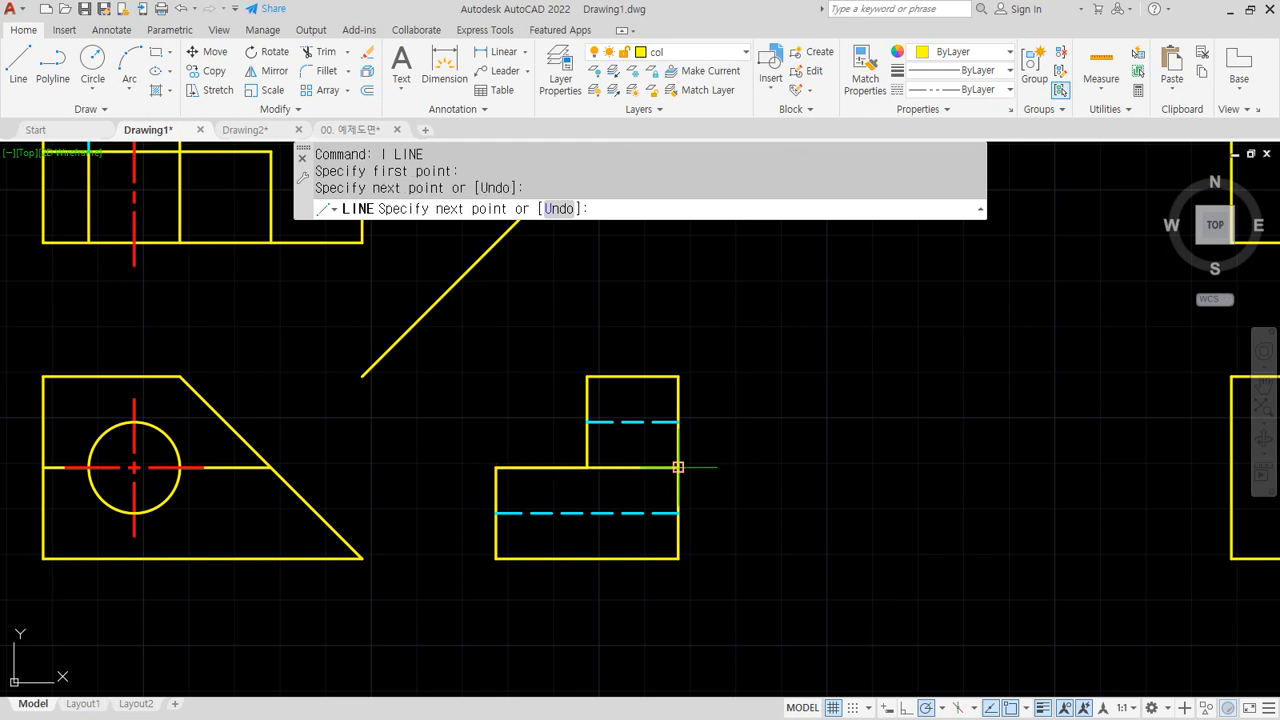
{"action": "key", "text": "Return"}
Match the side view's circle-centre line to the properties of the front view's horizontal centre line
{"action": "type", "text": "ma"}
{"action": "key", "text": "Return"}
{"action": "left_click", "coordinate": [148, 466]}
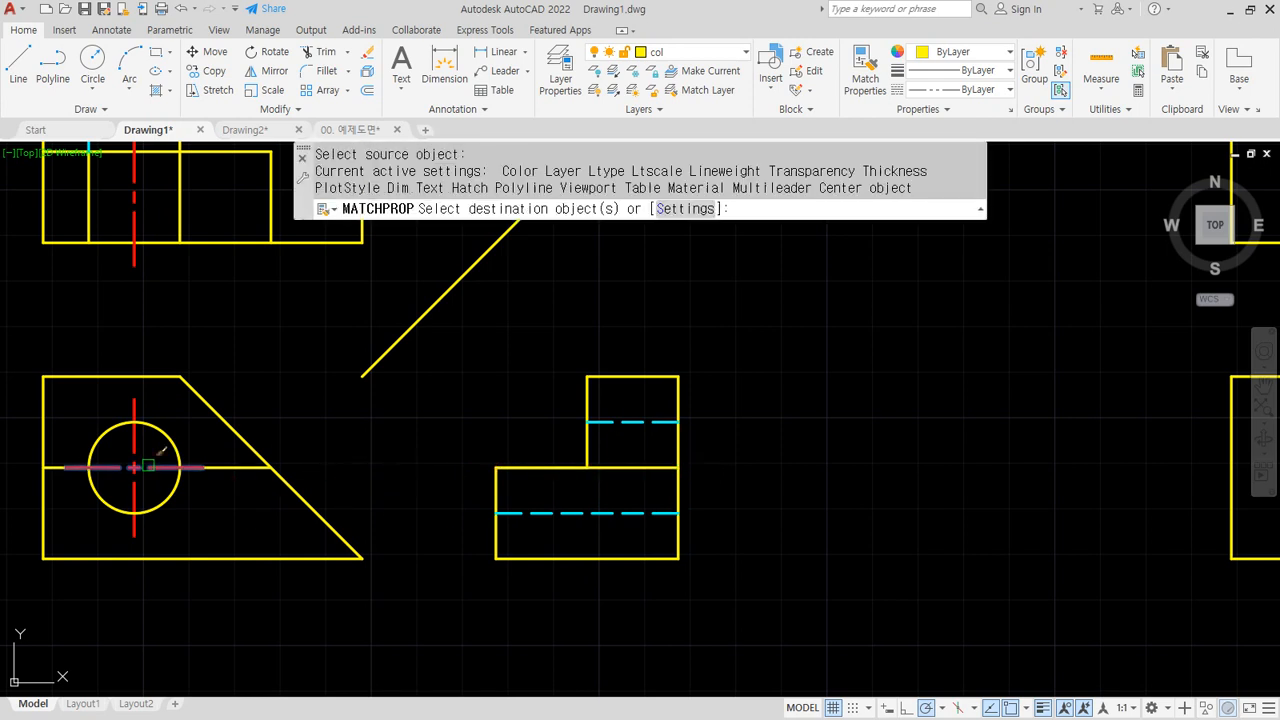
{"action": "left_click", "coordinate": [617, 467]}
{"action": "key", "text": "Return"}
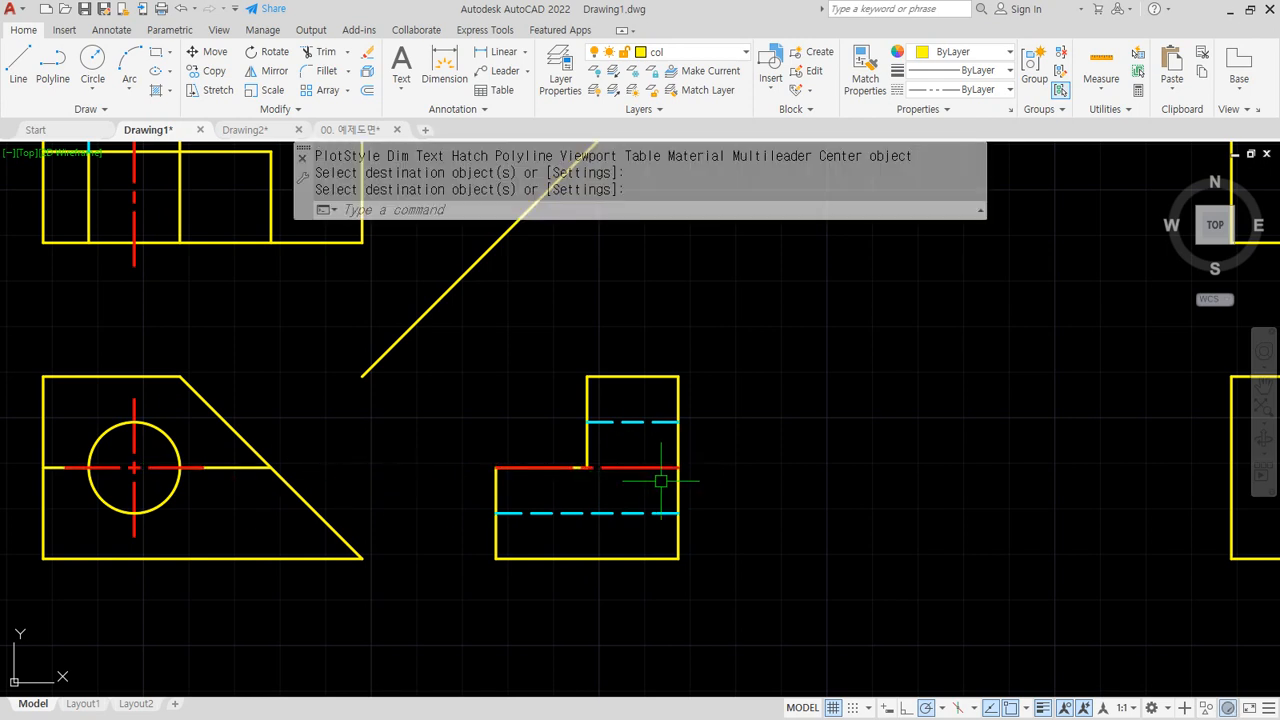
Lengthen the side view's centre line by a delta of 5 at both ends
{"action": "type", "text": "len"}
{"action": "key", "text": "Return"}
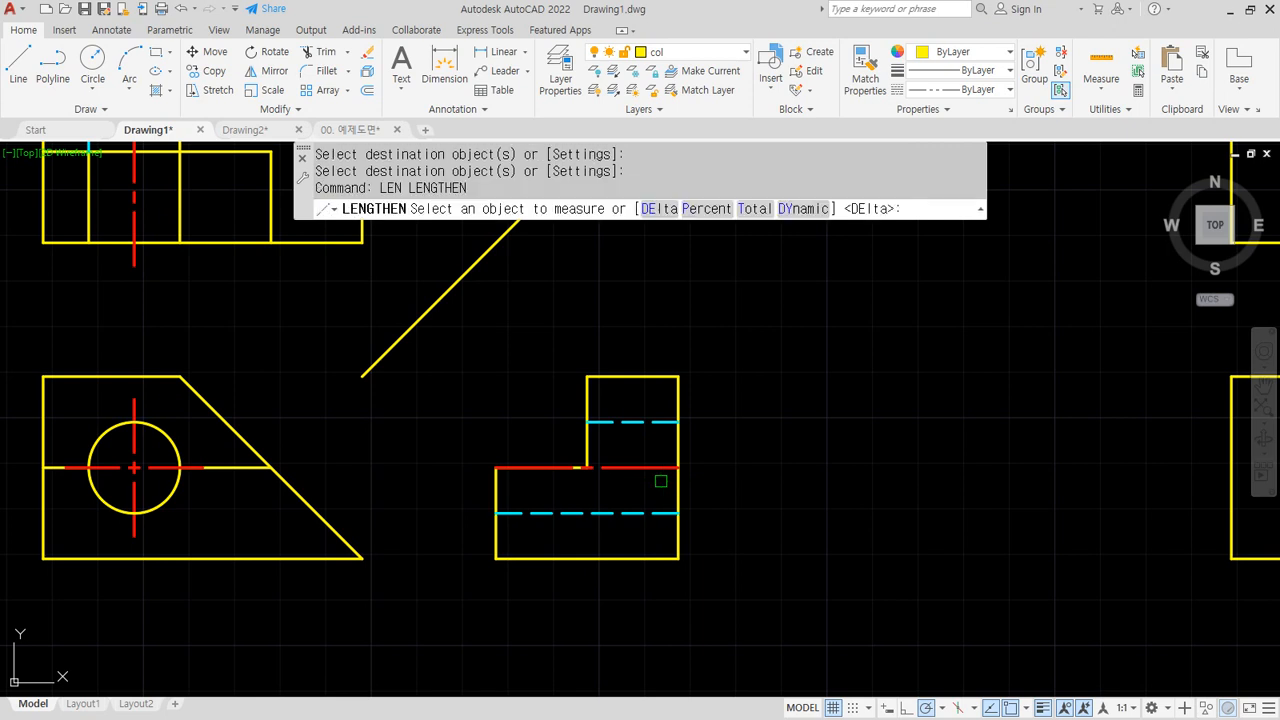
{"action": "left_click", "coordinate": [659, 209]}
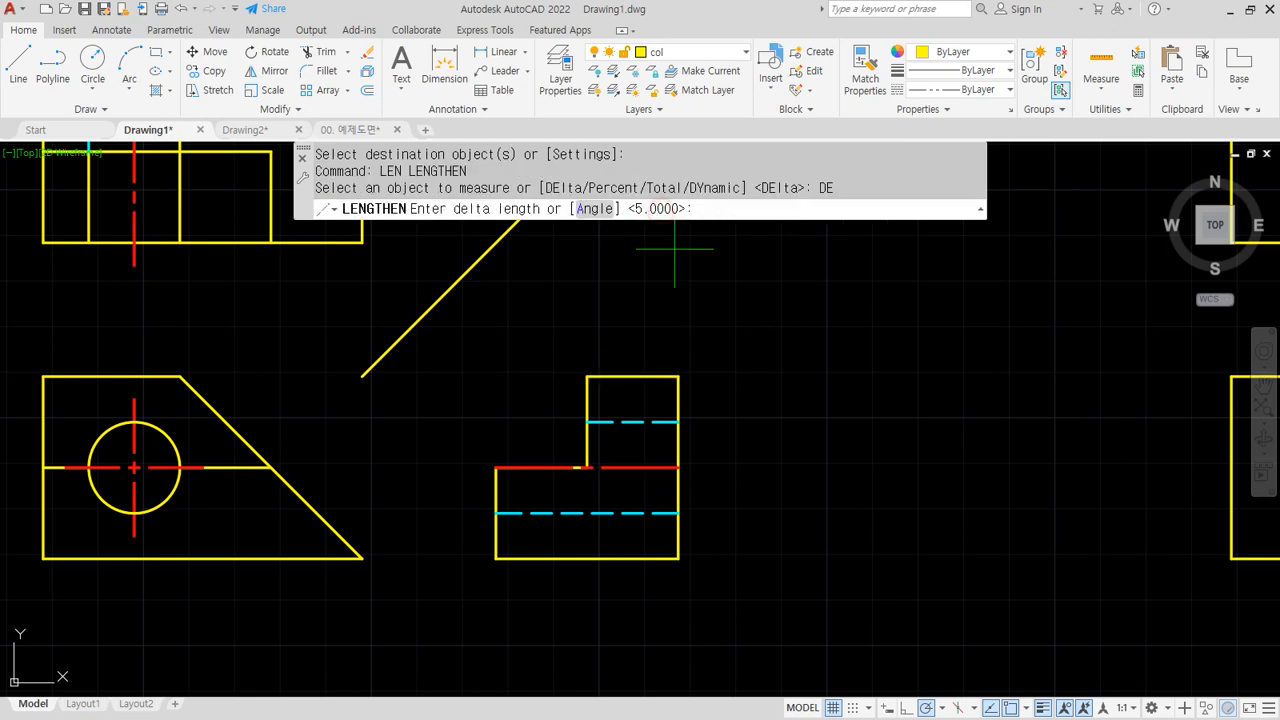
{"action": "key", "text": "Return"}
{"action": "left_click", "coordinate": [658, 467]}
{"action": "left_click", "coordinate": [527, 467]}
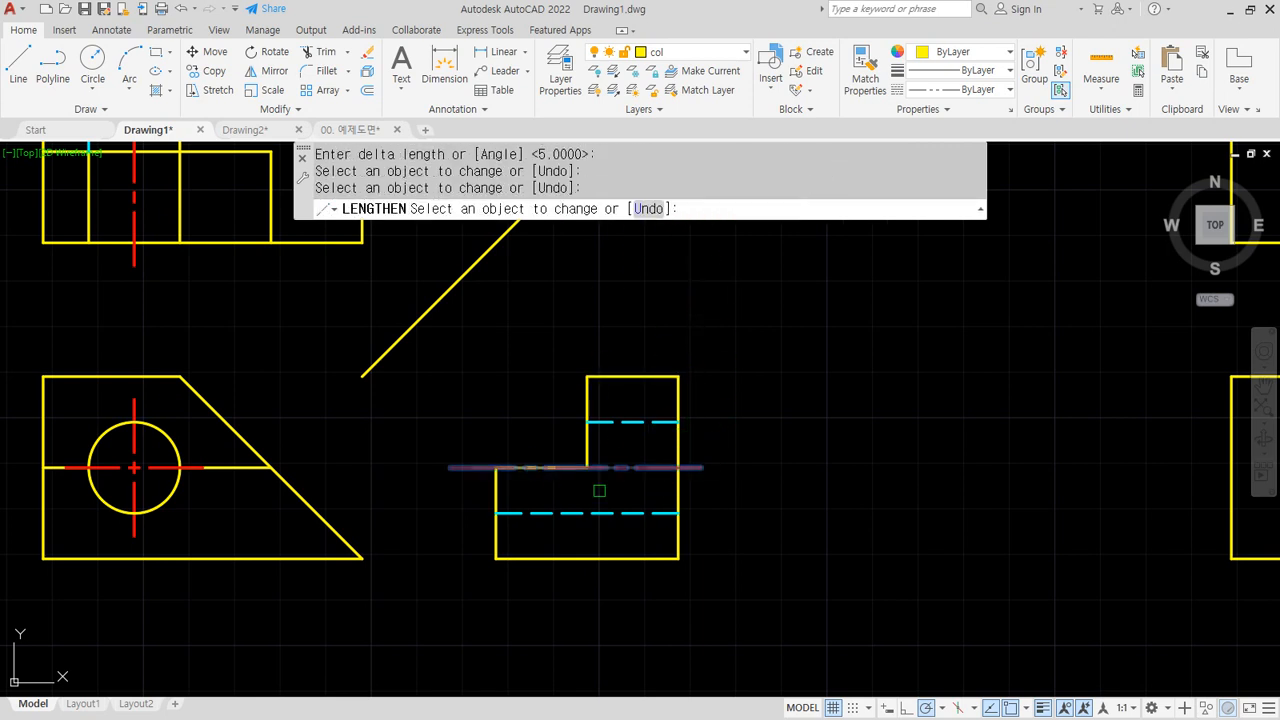
{"action": "key", "text": "Return"}
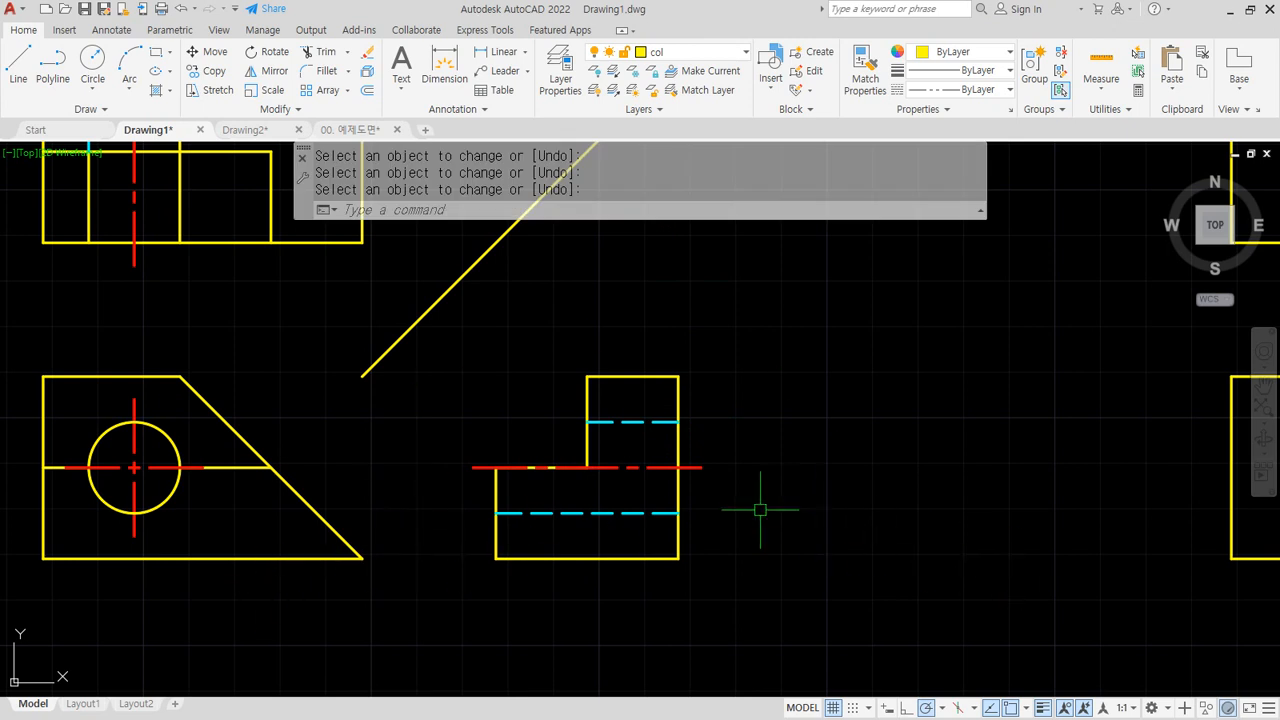
Send the side view's centre line behind the overlapping yellow outline in the draw order
{"action": "left_click", "coordinate": [632, 467]}
{"action": "right_click", "coordinate": [636, 467]}
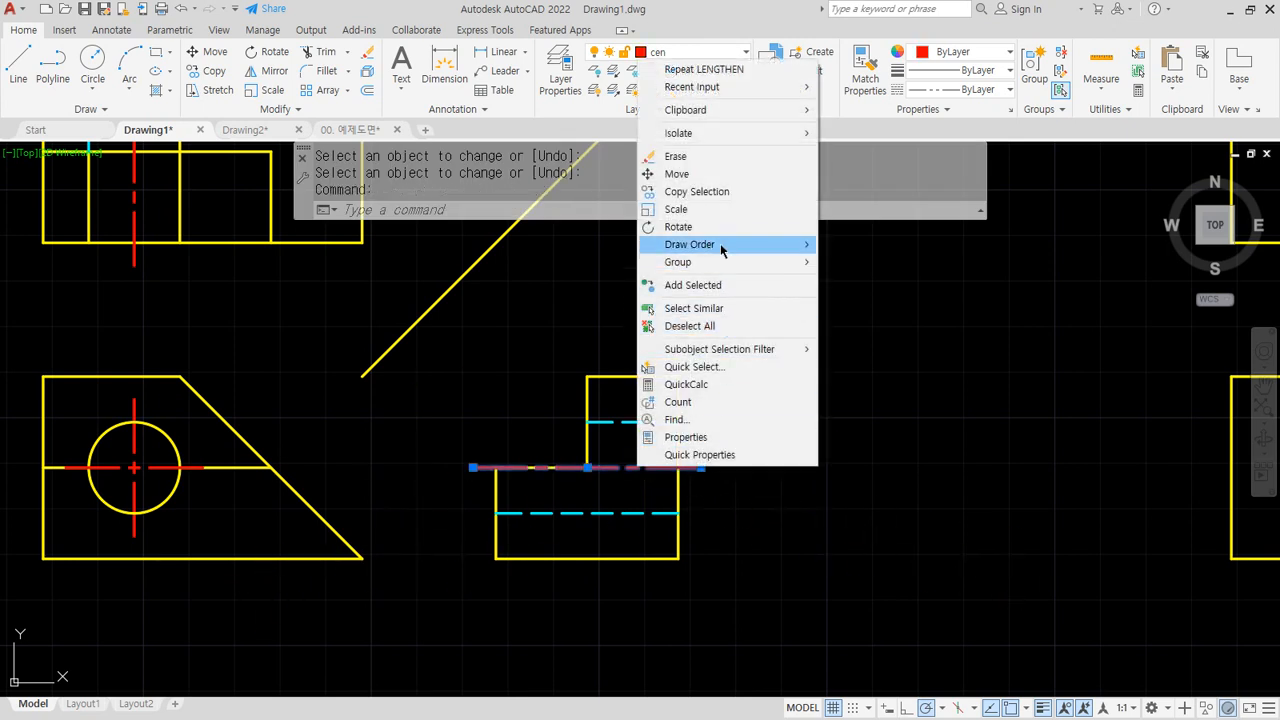
{"action": "mouse_move", "coordinate": [722, 248]}
{"action": "left_click", "coordinate": [875, 261]}
{"action": "key", "text": "Escape"}
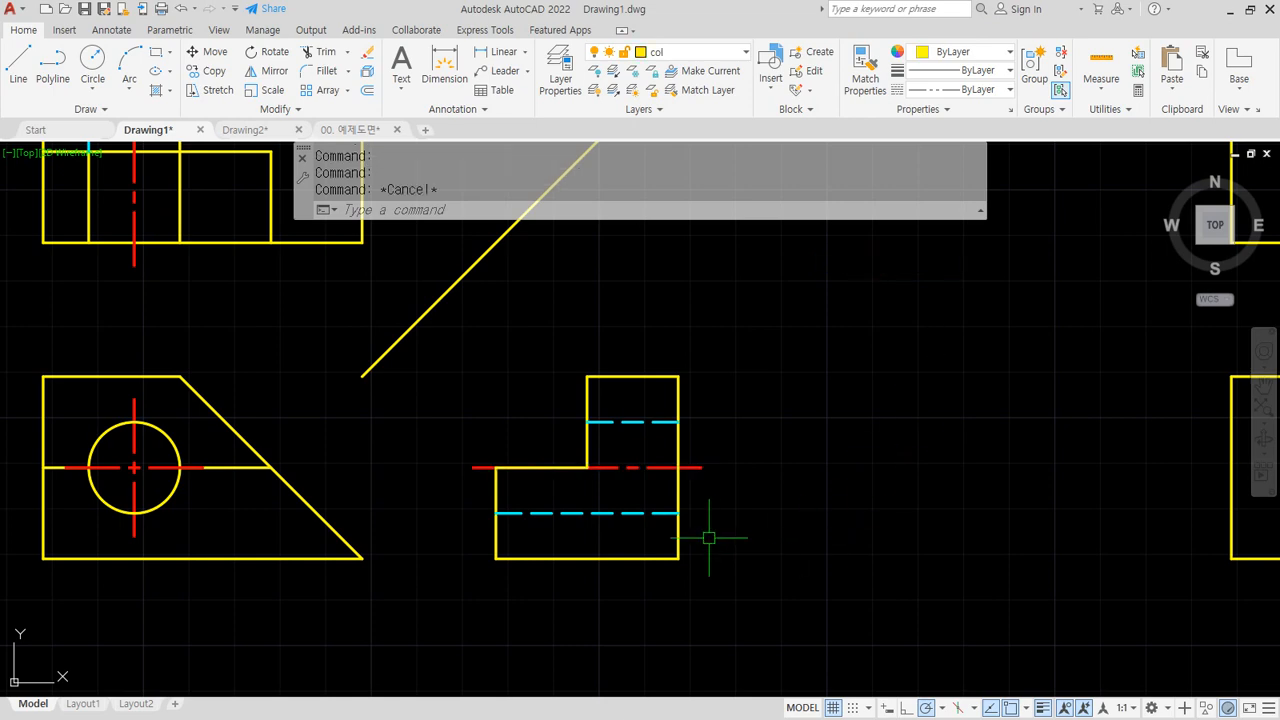
Switch to the Notepad command notes to review the LENgthen (LEN) entry and return to the AutoCAD drawing
{"action": "key", "text": "Escape"}
{"action": "key", "text": "Escape"}
{"action": "left_click", "coordinate": [158, 718]}
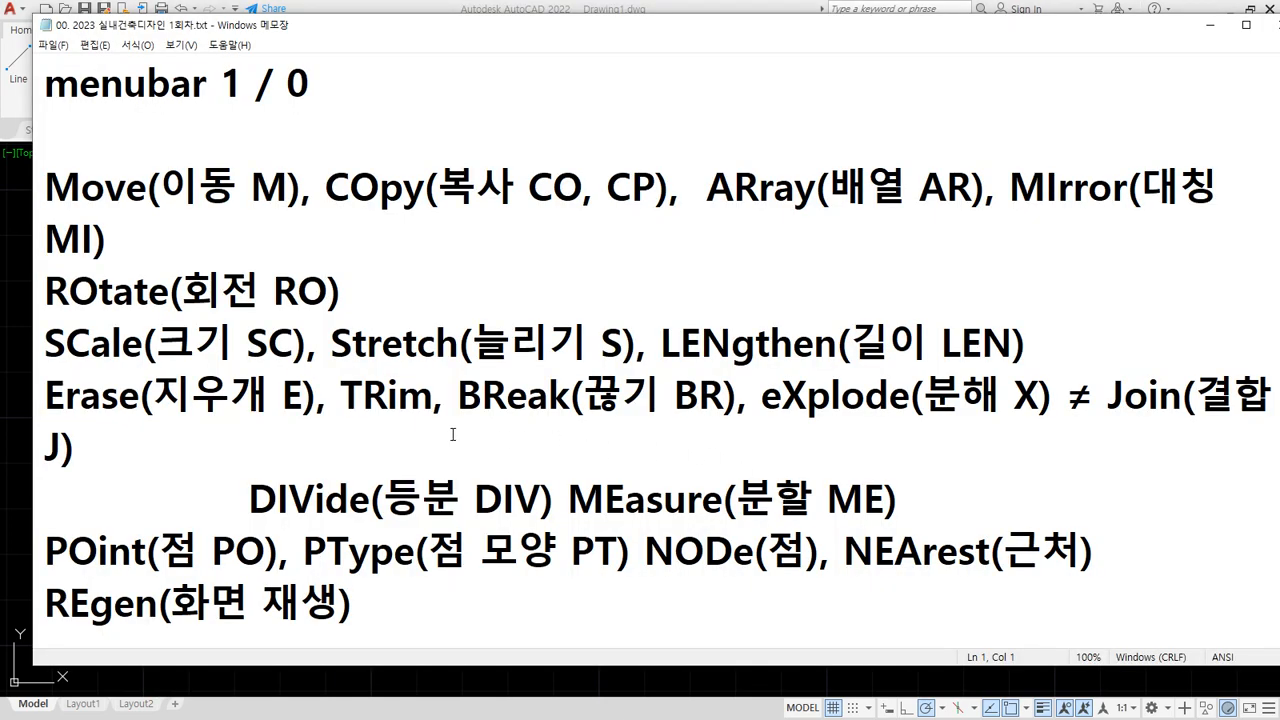
{"action": "left_click_drag", "start_coordinate": [662, 362], "coordinate": [1015, 364]}
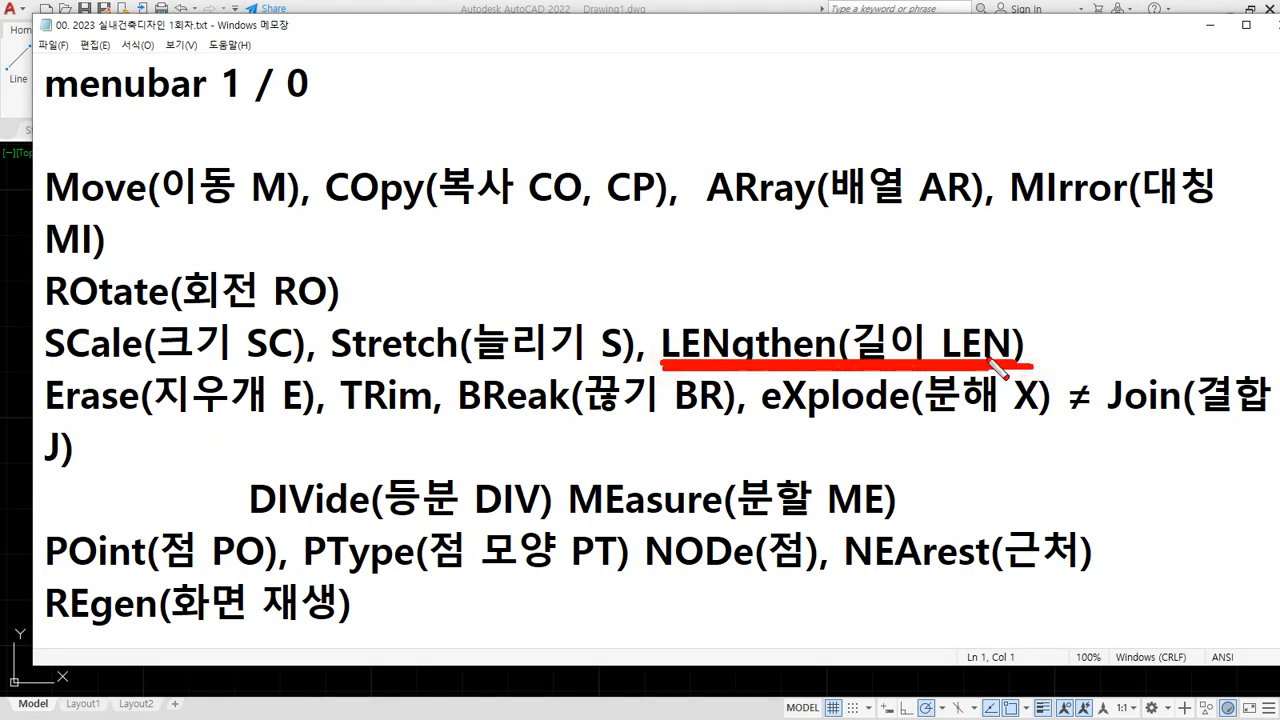
{"action": "key", "text": "Escape"}
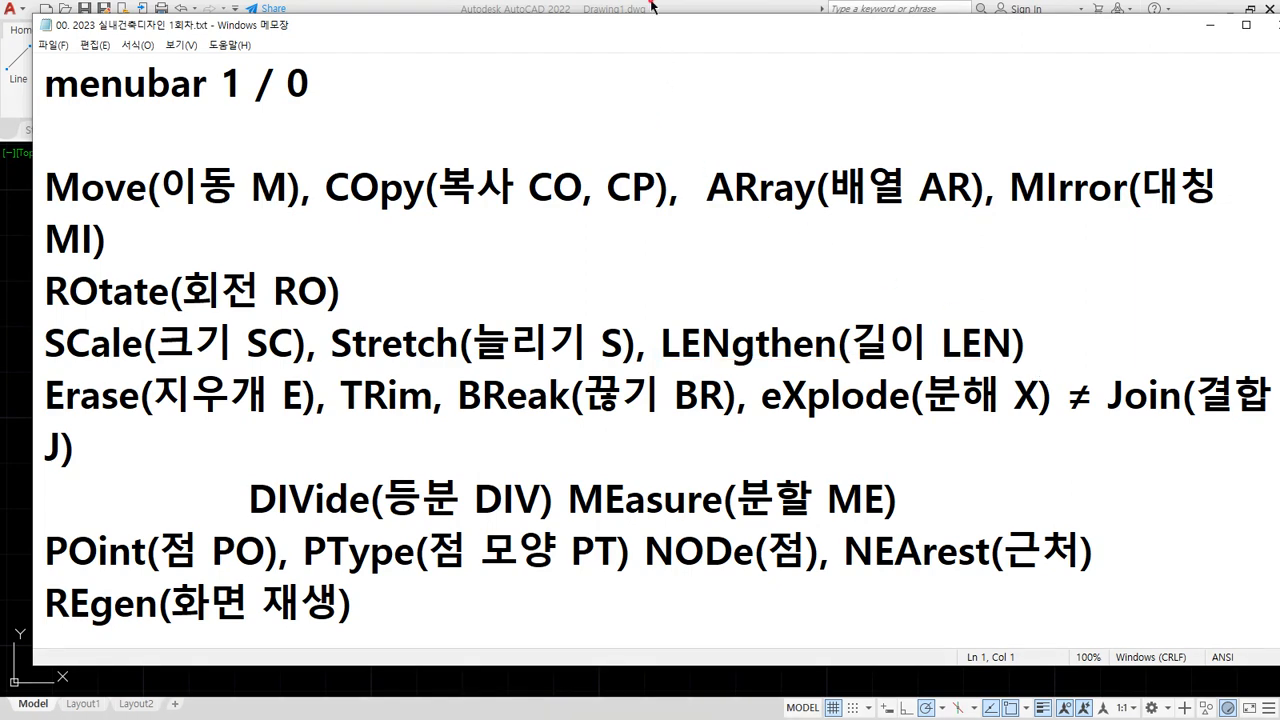
{"action": "left_click", "coordinate": [651, 6]}
Draw a slanted practice line in the empty area above exercise 5's views
{"action": "middle_click_drag", "start_coordinate": [826, 437], "coordinate": [630, 583]}
{"action": "middle_click_drag", "start_coordinate": [616, 446], "coordinate": [680, 645]}
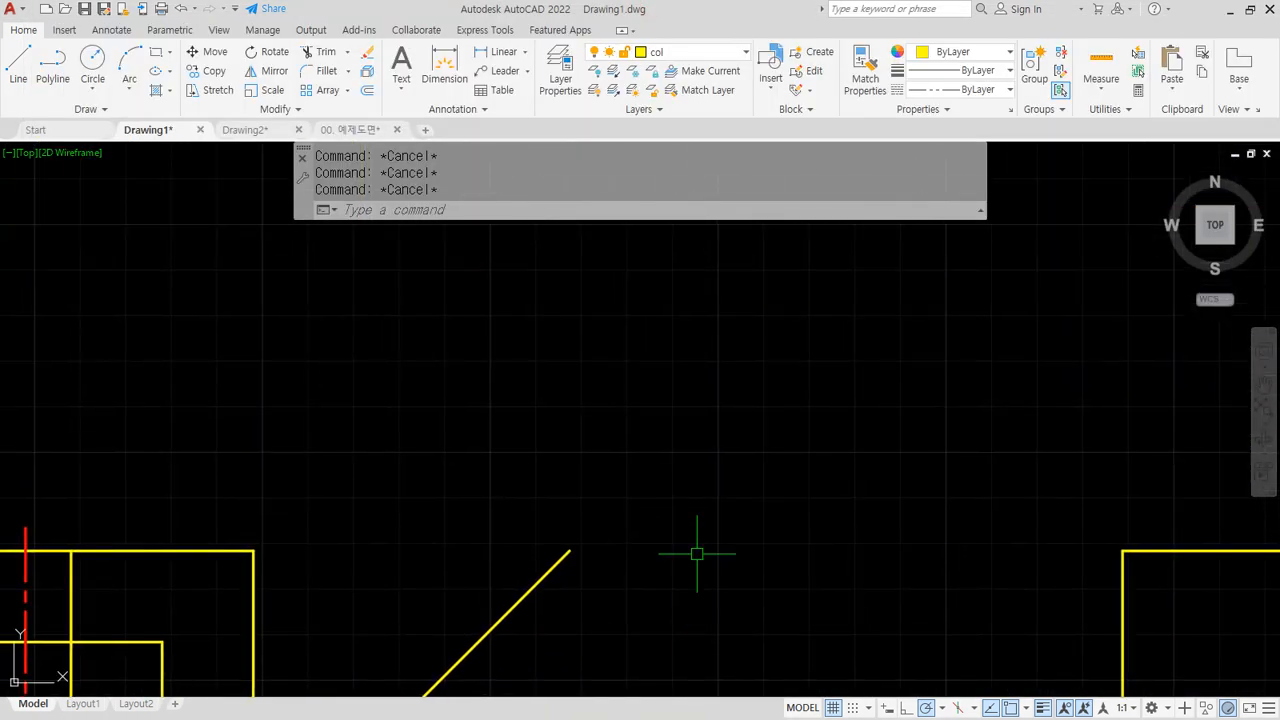
{"action": "middle_click_drag", "start_coordinate": [697, 551], "coordinate": [727, 696]}
{"action": "type", "text": "l"}
{"action": "key", "text": "space"}
{"action": "left_click", "coordinate": [675, 471]}
{"action": "left_click", "coordinate": [534, 378]}
{"action": "key", "text": "space"}
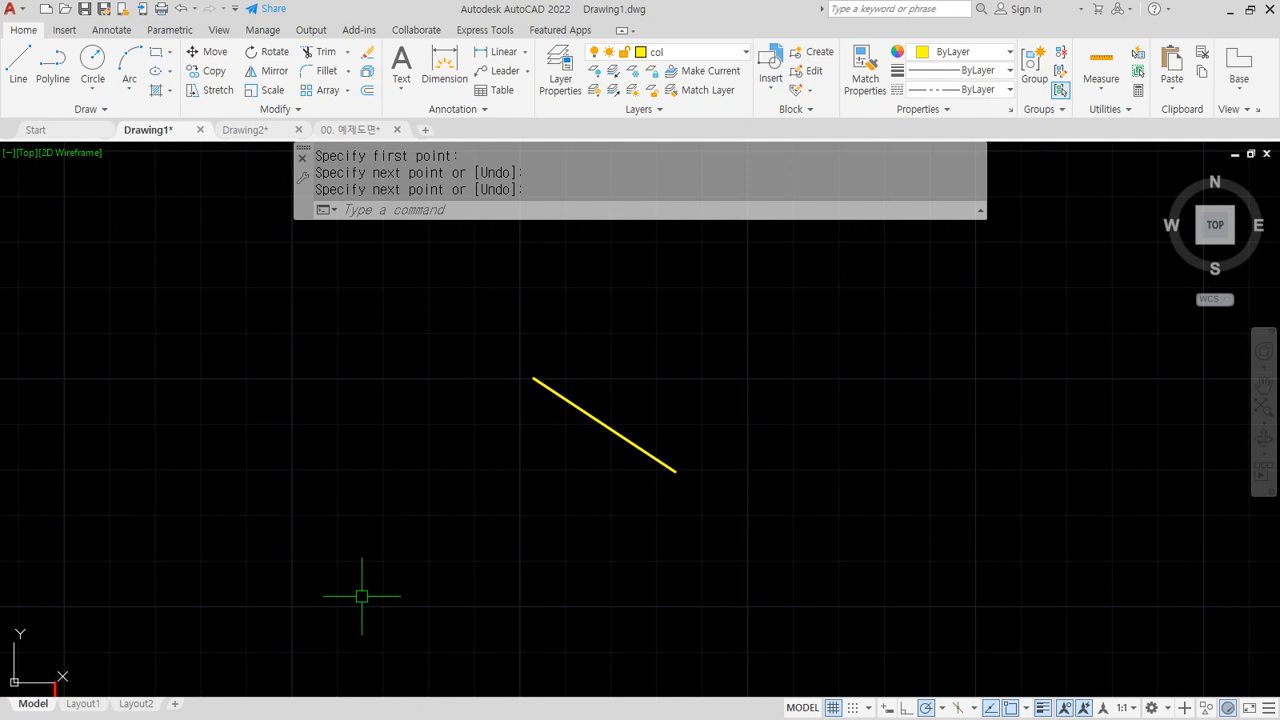
Lengthen the slanted practice line repeatedly at both ends with a delta of 5
{"action": "type", "text": "len"}
{"action": "key", "text": "space"}
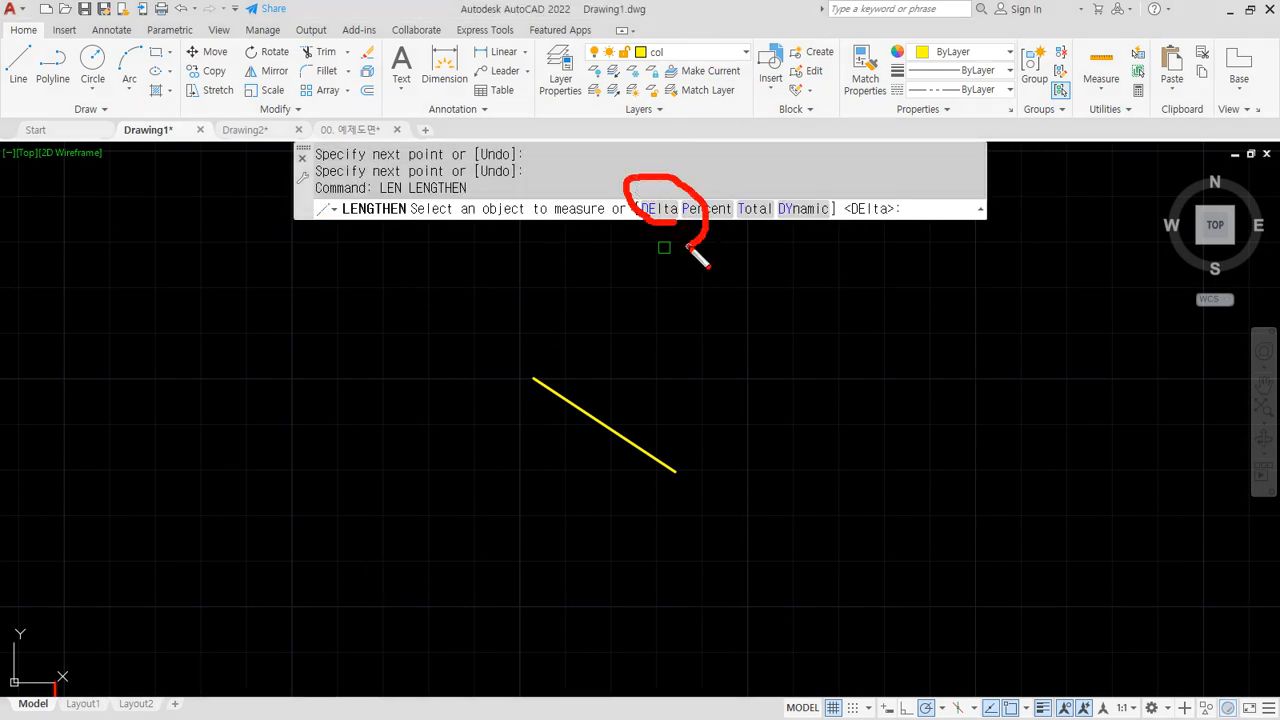
{"action": "left_click", "coordinate": [659, 208]}
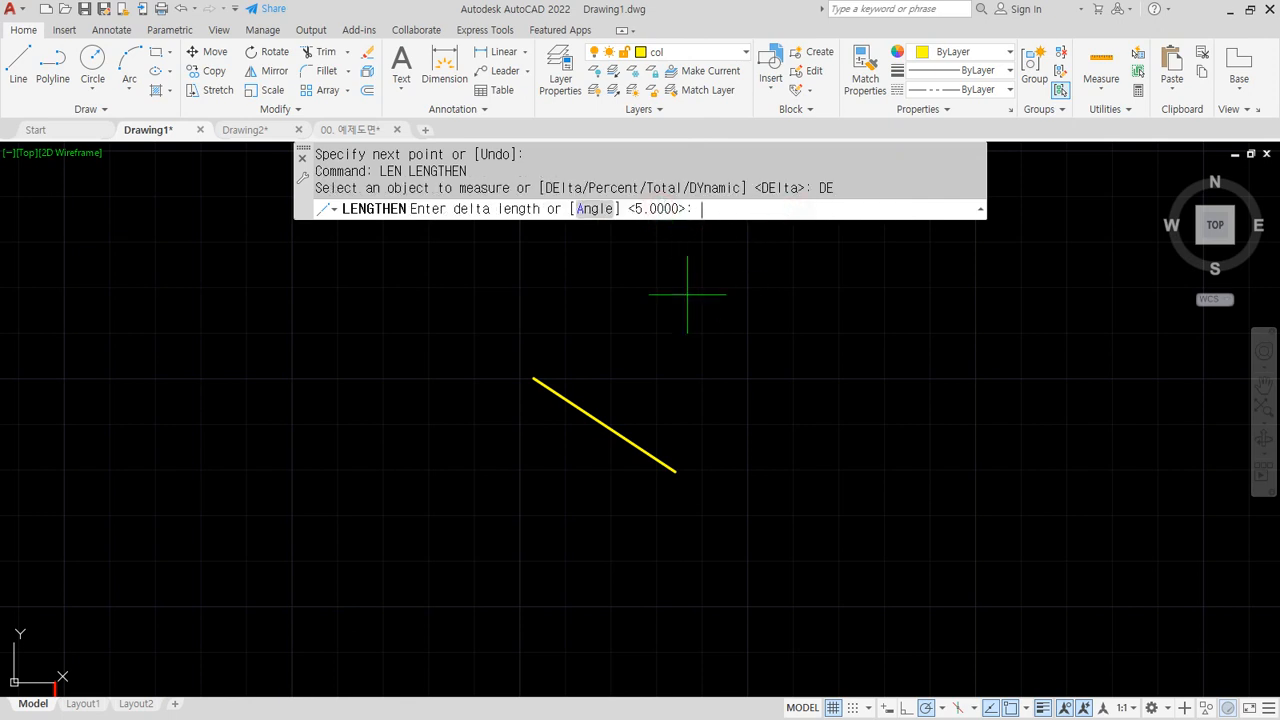
{"action": "key", "text": "Return"}
{"action": "left_click", "coordinate": [554, 390]}
{"action": "left_click", "coordinate": [518, 367]}
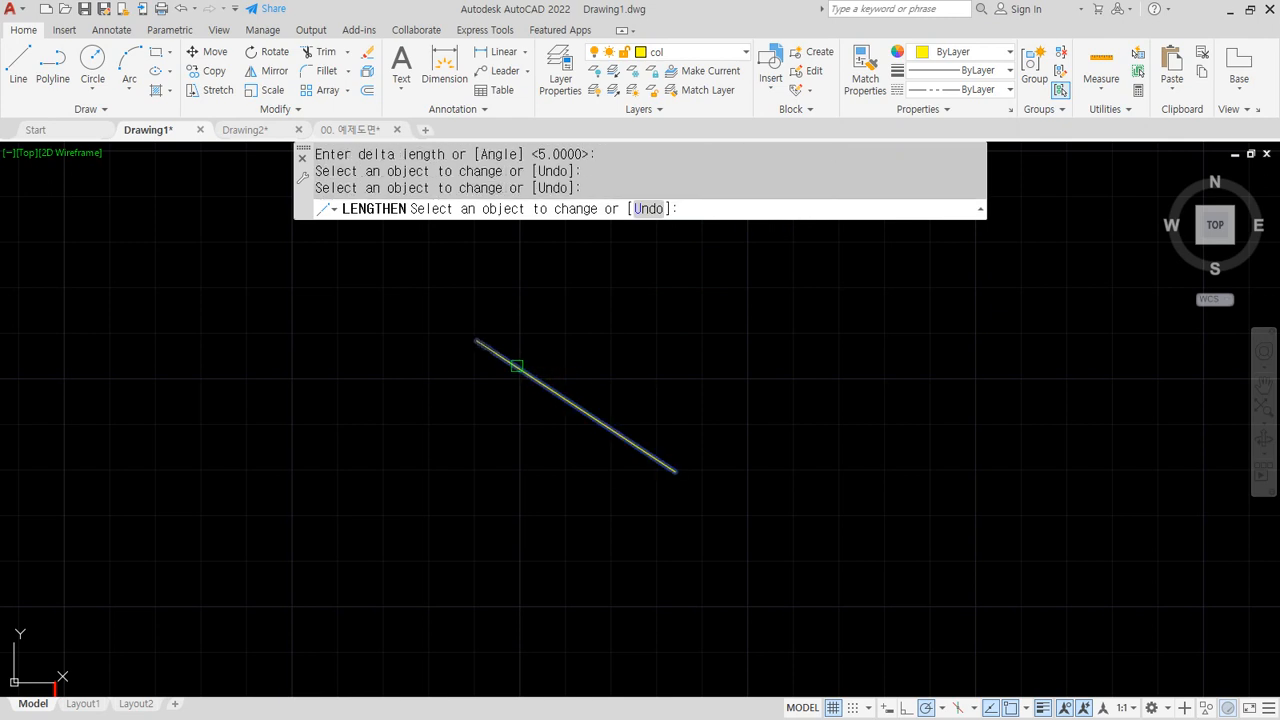
{"action": "left_click", "coordinate": [517, 366]}
{"action": "left_click", "coordinate": [662, 468]}
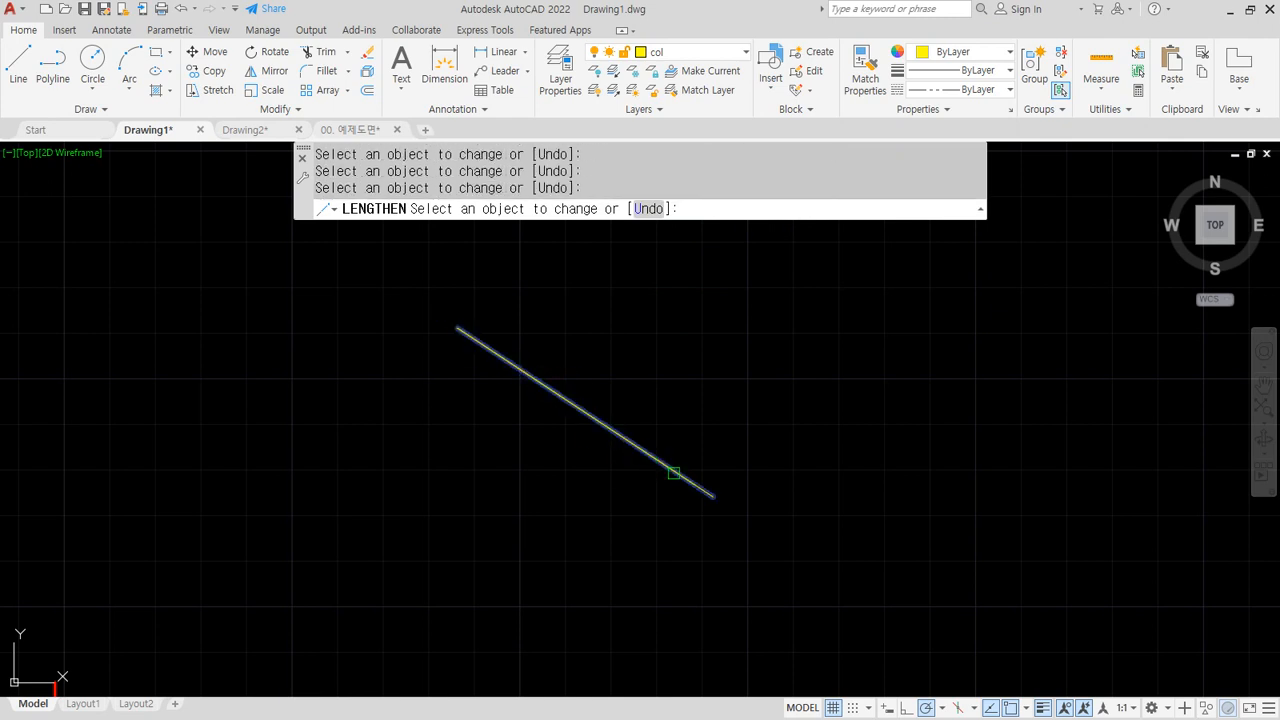
{"action": "left_click", "coordinate": [692, 486]}
{"action": "key", "text": "Return"}
Shorten the slanted practice line at both ends with Lengthen, using a delta of -10
{"action": "key", "text": "Return"}
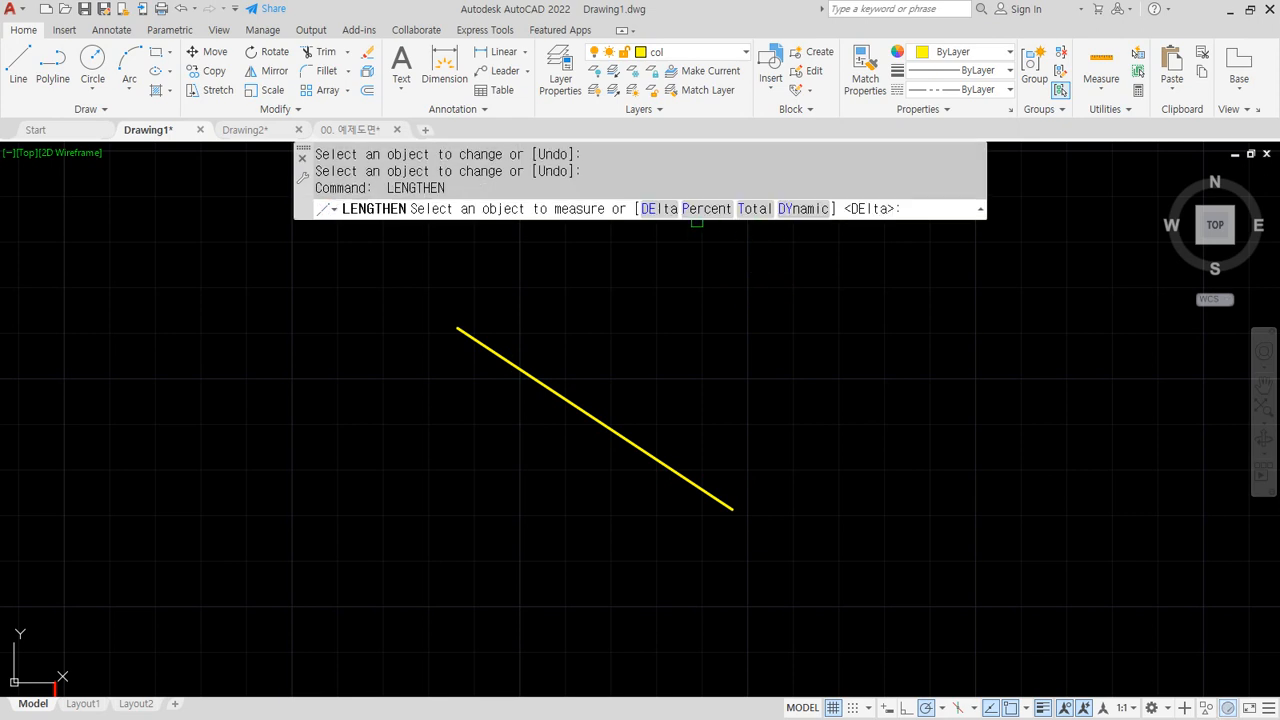
{"action": "left_click", "coordinate": [668, 209]}
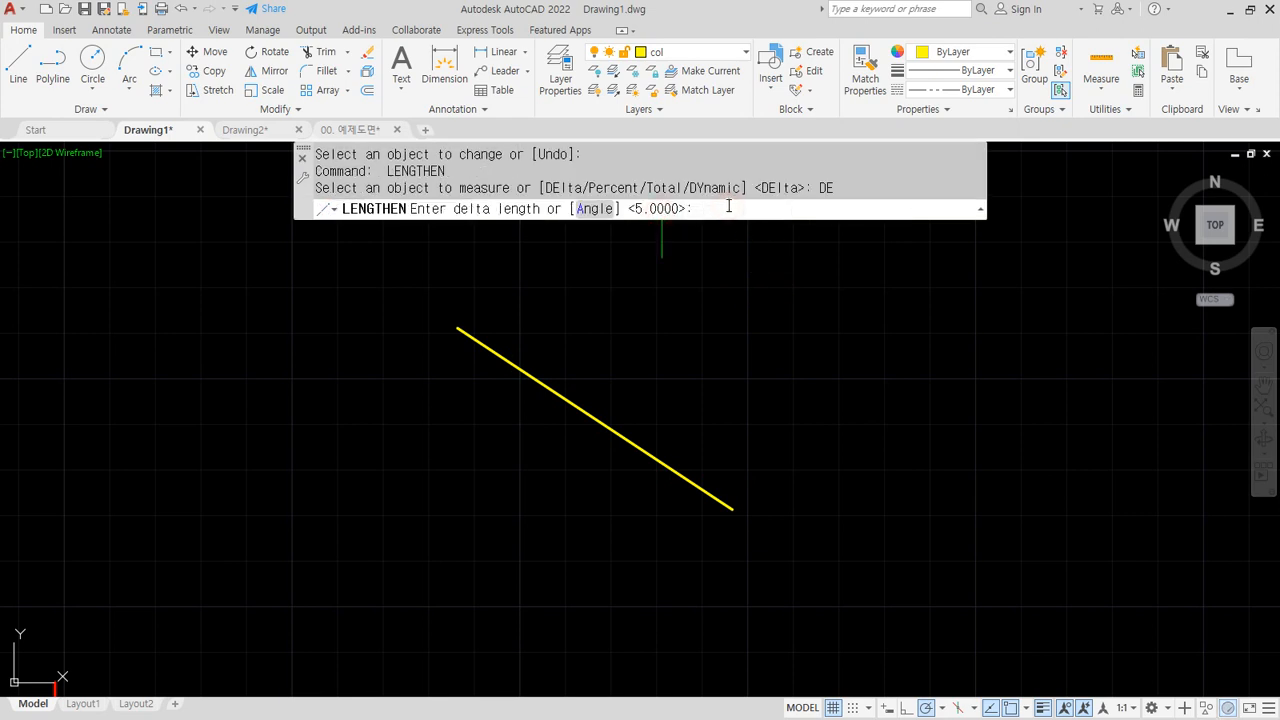
{"action": "key", "text": "Return"}
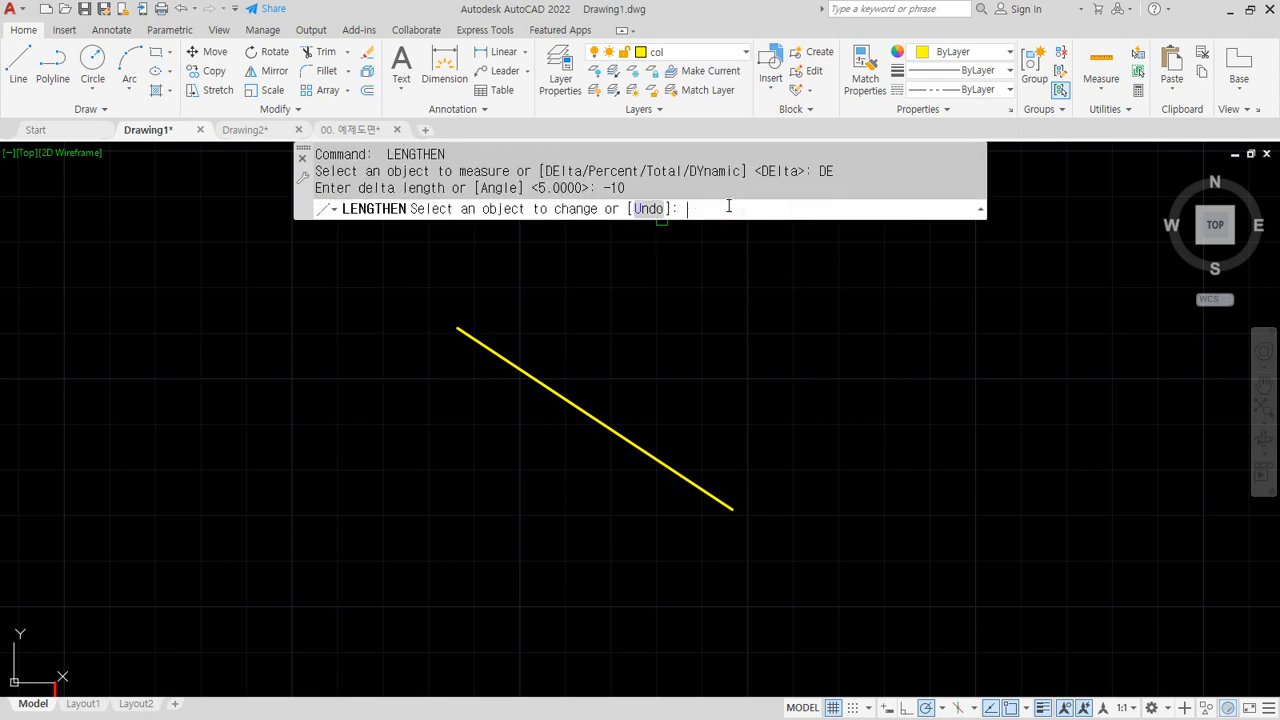
{"action": "left_click", "coordinate": [488, 352]}
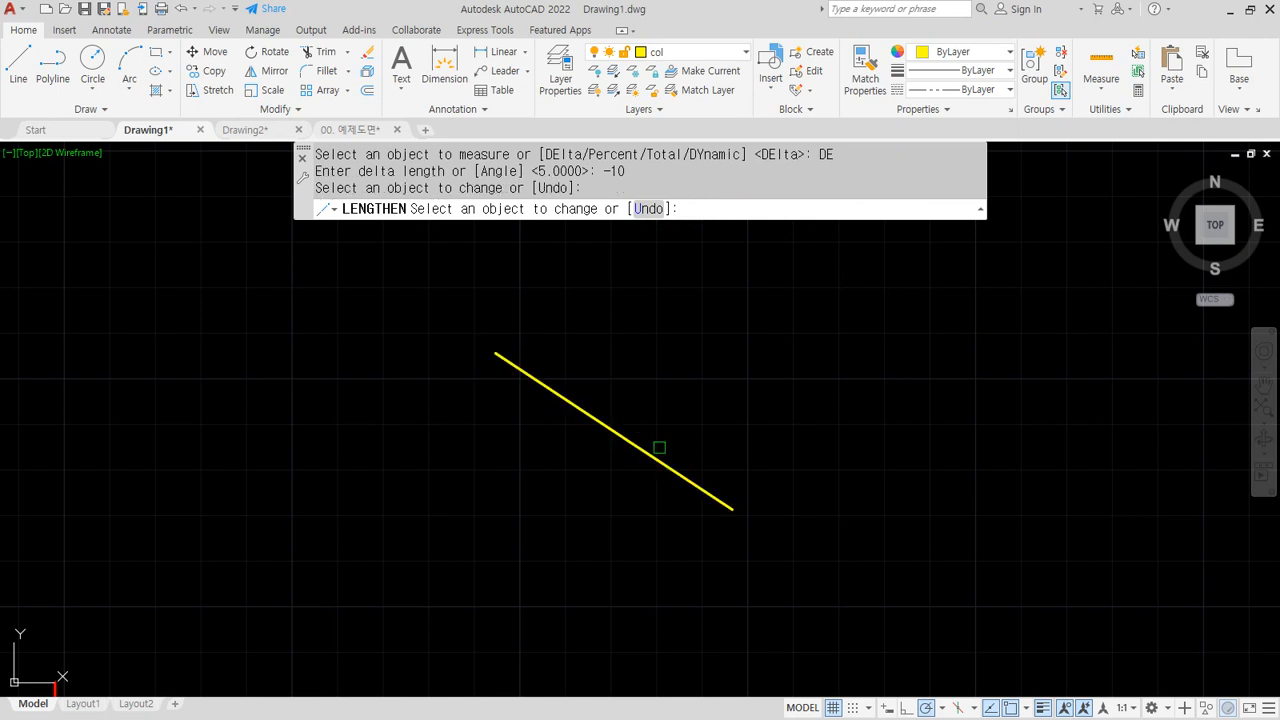
{"action": "left_click", "coordinate": [681, 473]}
{"action": "left_click", "coordinate": [541, 390]}
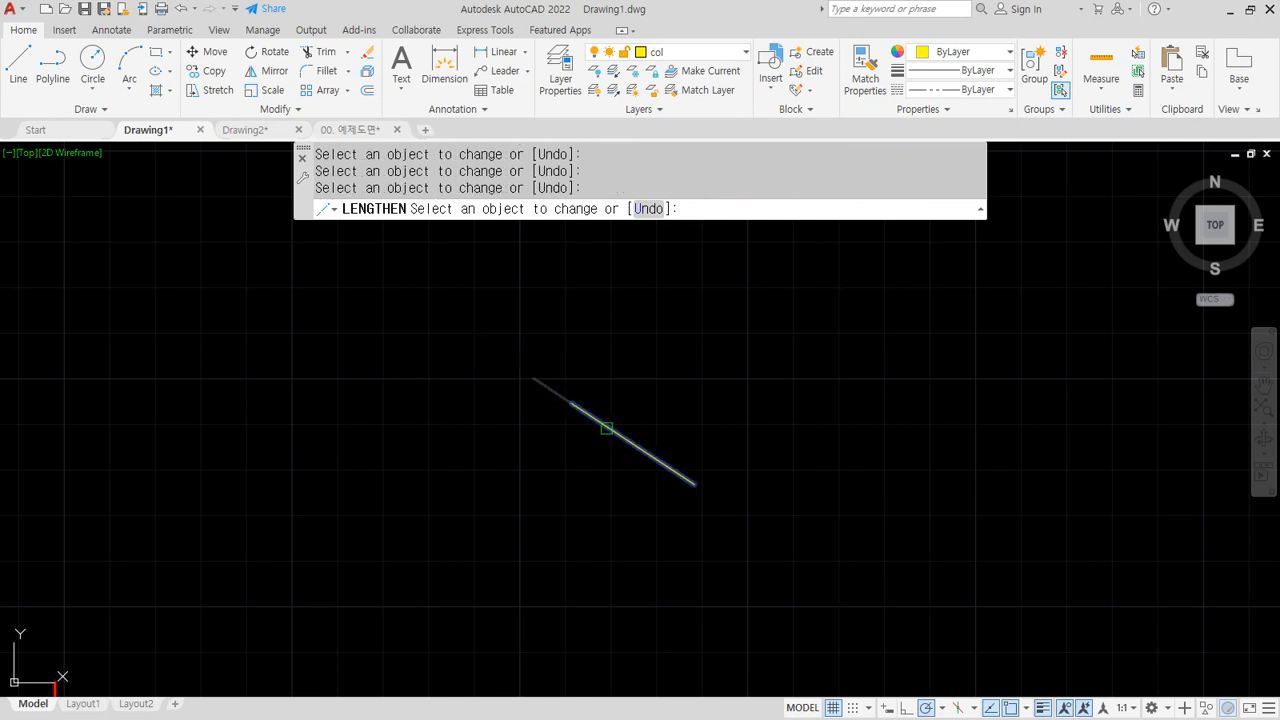
{"action": "key", "text": "Escape"}
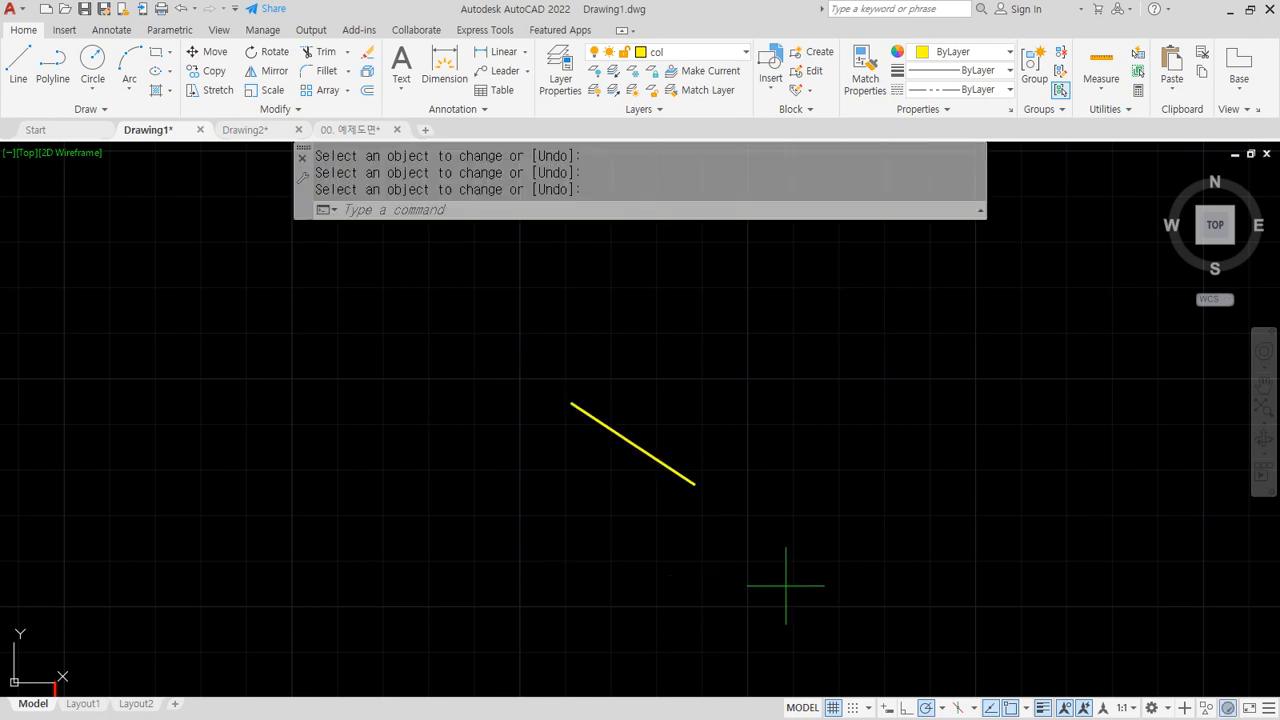
Erase the slanted practice line above exercise 5's views
{"action": "left_click", "coordinate": [786, 589]}
{"action": "left_click", "coordinate": [457, 343]}
{"action": "type", "text": "e"}
{"action": "key", "text": "Return"}
Trim the red centre line's overhanging ends back to the outline of exercise 5's top view
{"action": "scroll", "coordinate": [500, 486], "scroll_direction": "down", "scroll_amount": 5}
{"action": "scroll", "coordinate": [438, 489], "scroll_direction": "up", "scroll_amount": 3}
{"action": "scroll", "coordinate": [291, 472], "scroll_direction": "up", "scroll_amount": 2}
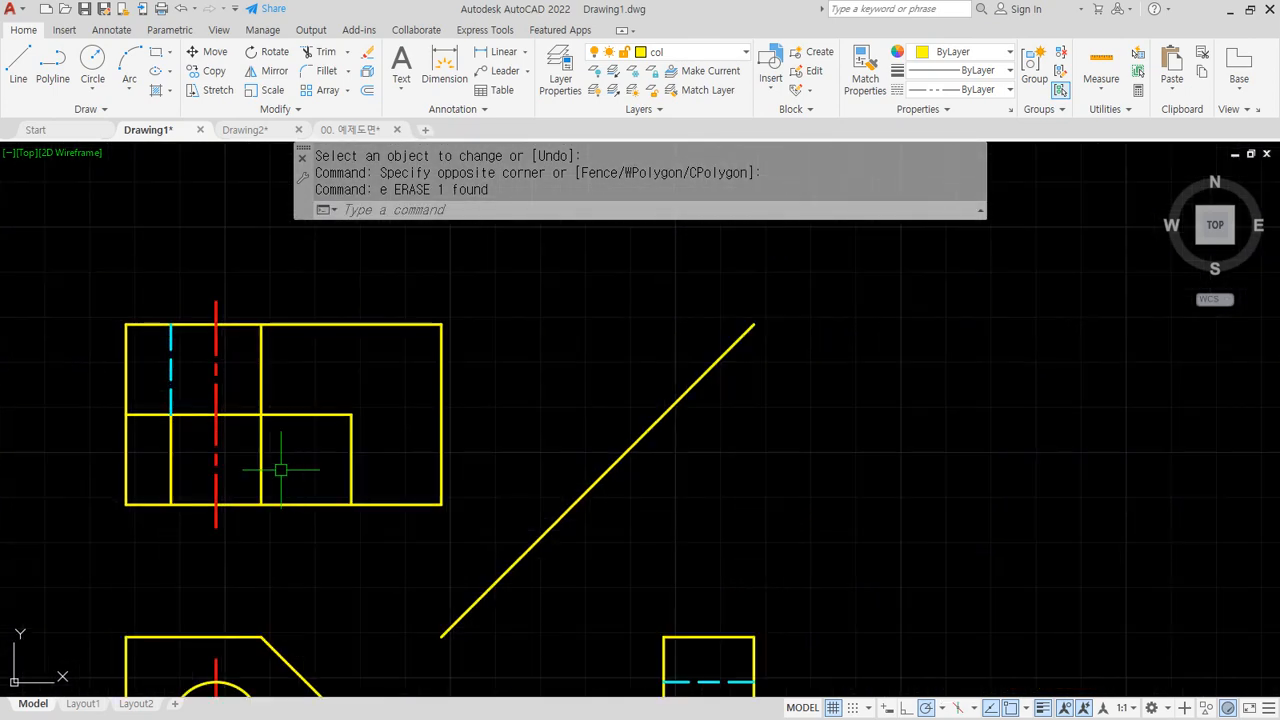
{"action": "middle_click_drag", "start_coordinate": [280, 469], "coordinate": [408, 527]}
{"action": "type", "text": "tr"}
{"action": "key", "text": "Return"}
{"action": "key", "text": "Return"}
{"action": "left_click", "coordinate": [345, 576]}
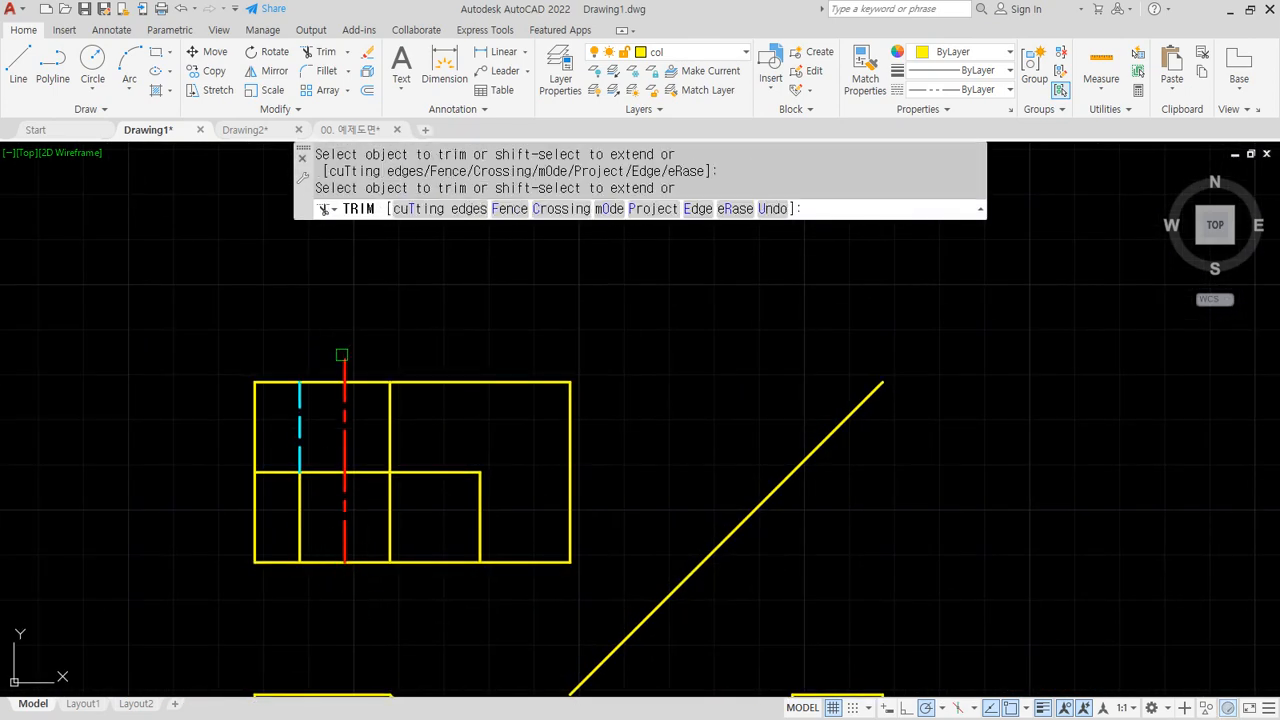
{"action": "key", "text": "Return"}
Lengthen the top view's red centre line at both ends with a delta of 5
{"action": "type", "text": "len"}
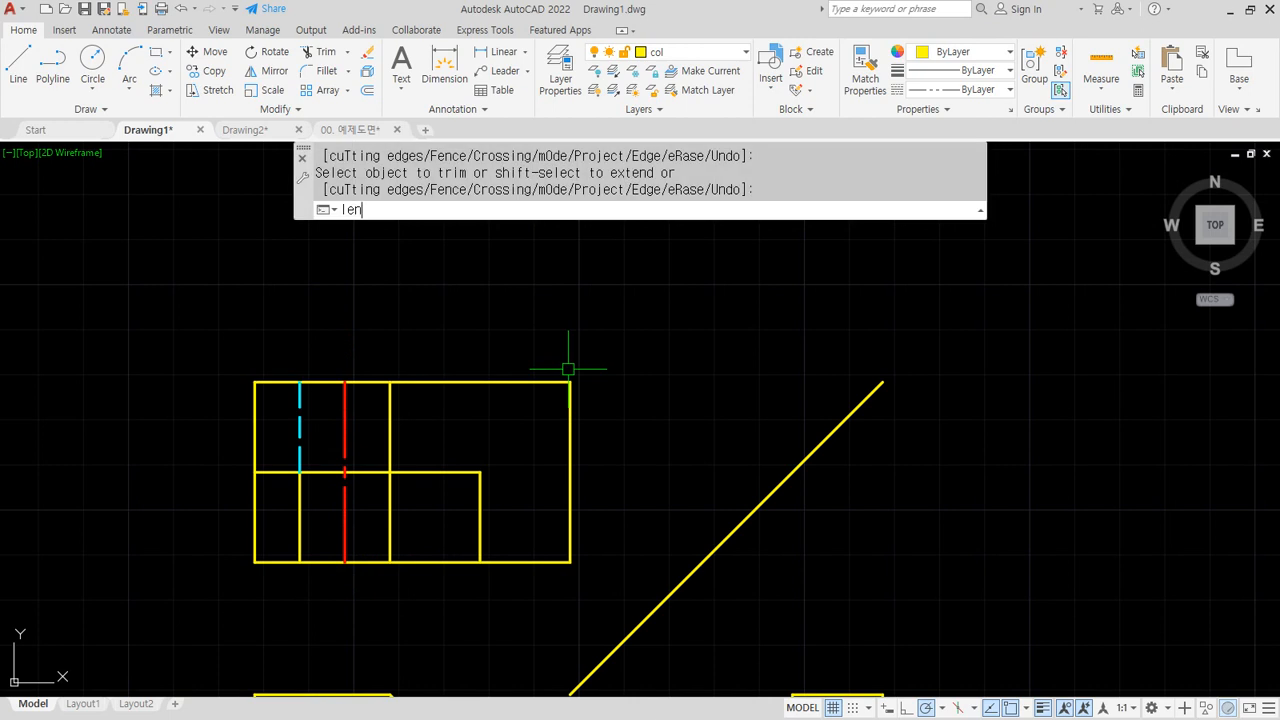
{"action": "key", "text": "Return"}
{"action": "type", "text": "de"}
{"action": "key", "text": "Return"}
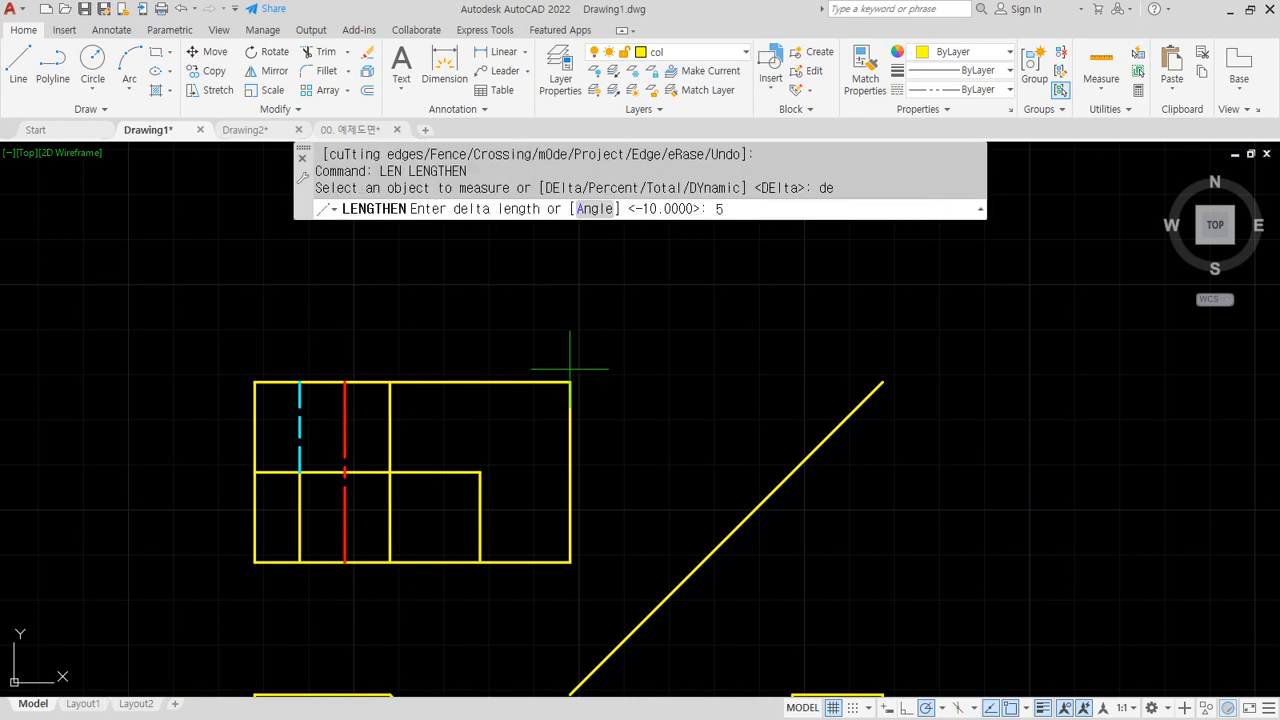
{"action": "key", "text": "Return"}
{"action": "left_click", "coordinate": [345, 405]}
{"action": "left_click", "coordinate": [343, 532]}
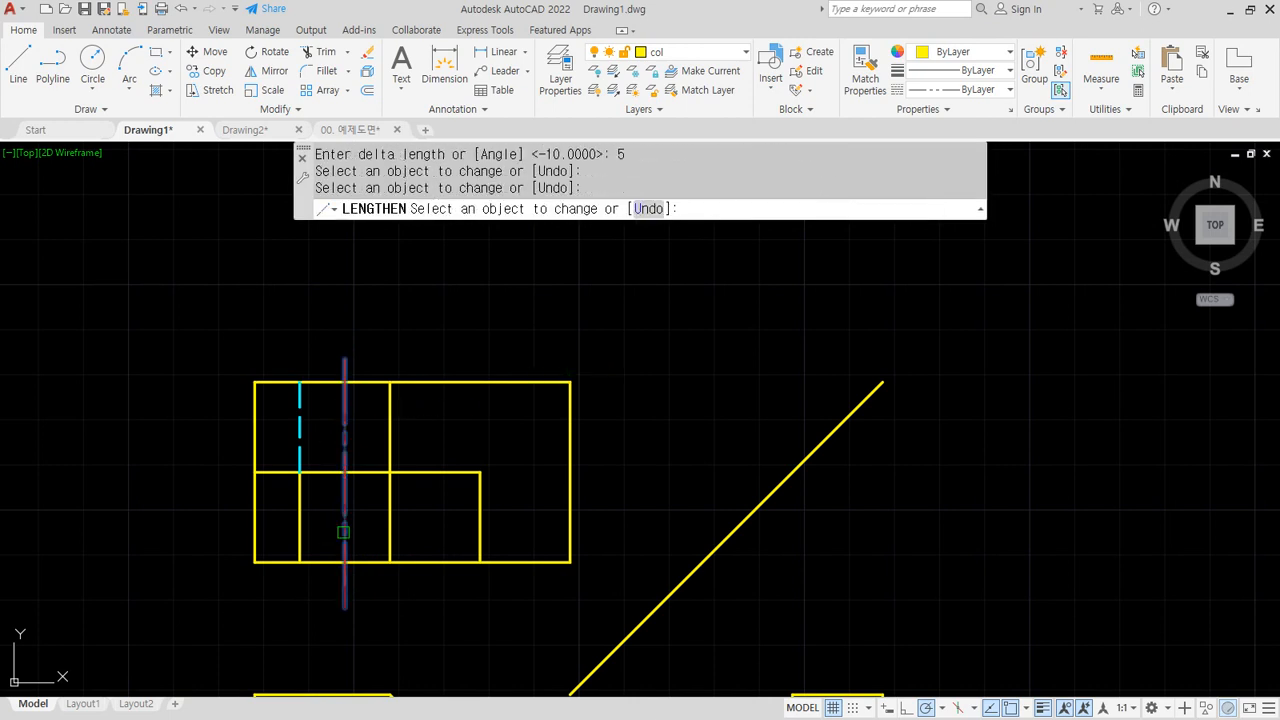
{"action": "key", "text": "Return"}
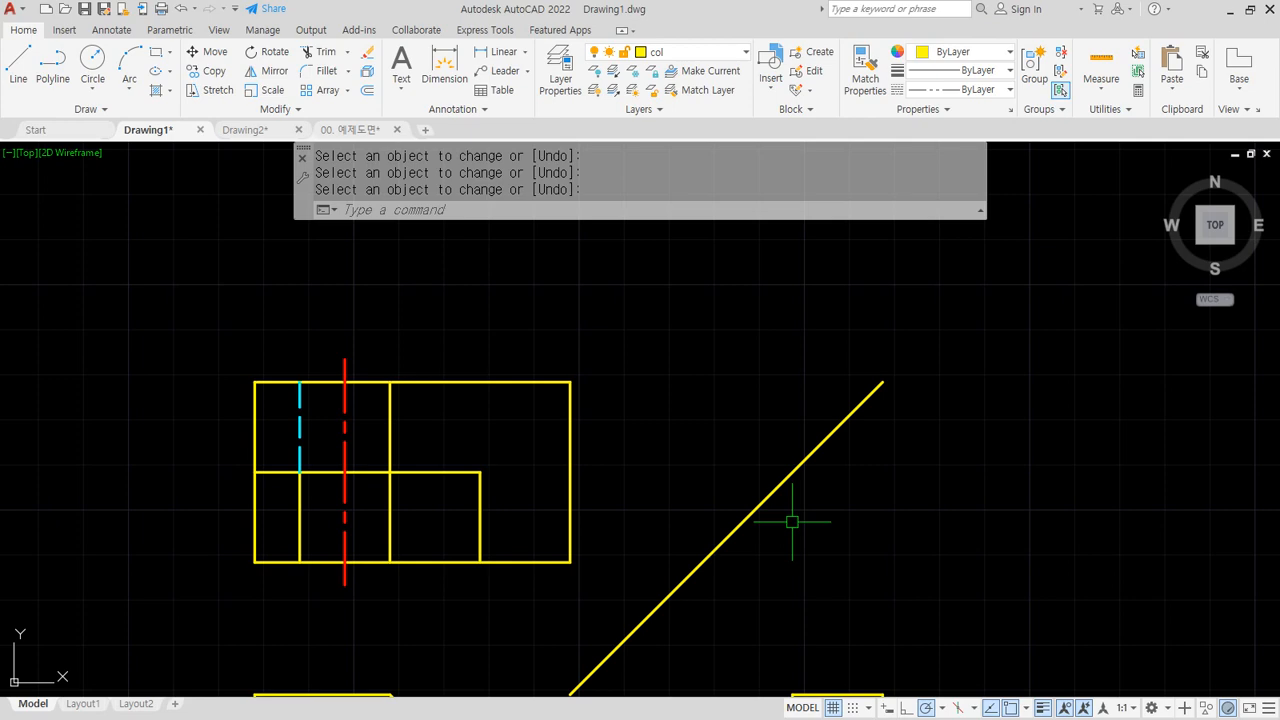
Offset the left edge of exercise 6's front view 10 to the inside
{"action": "scroll", "coordinate": [722, 390], "scroll_direction": "down", "scroll_amount": 2}
{"action": "middle_click_drag", "start_coordinate": [901, 521], "coordinate": [200, 504]}
{"action": "scroll", "coordinate": [235, 503], "scroll_direction": "up", "scroll_amount": 1}
{"action": "middle_click_drag", "start_coordinate": [342, 522], "coordinate": [247, 495]}
{"action": "type", "text": "o"}
{"action": "key", "text": "Return"}
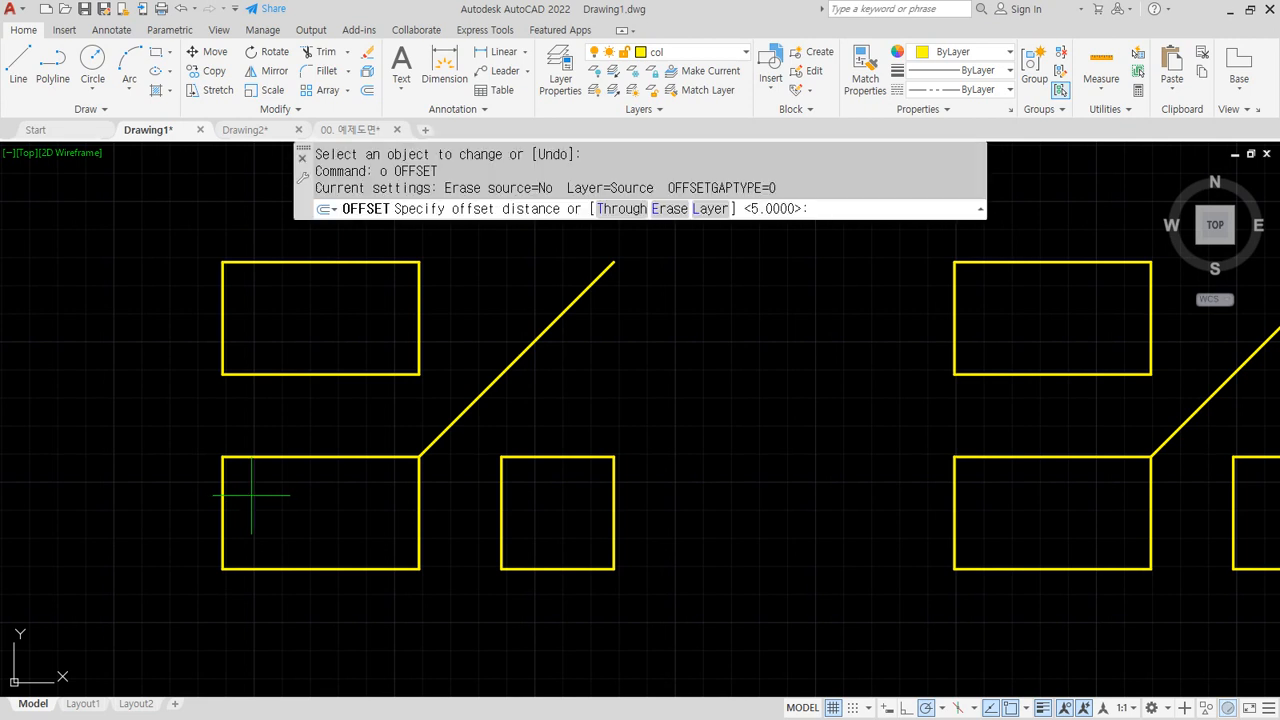
{"action": "type", "text": "10"}
{"action": "key", "text": "Return"}
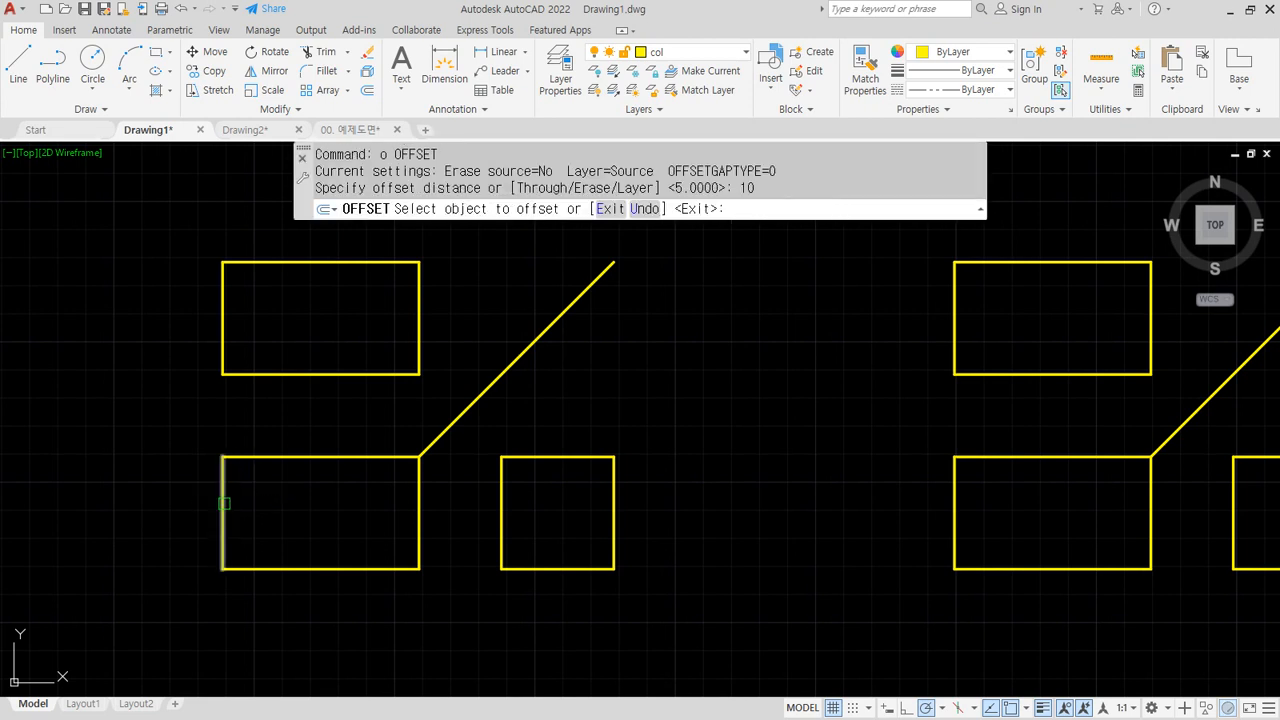
{"action": "left_click", "coordinate": [224, 503]}
{"action": "left_click", "coordinate": [250, 506]}
{"action": "key", "text": "Return"}
Offset the new vertical line in exercise 6's front view a further 20 to the right
{"action": "key", "text": "Return"}
{"action": "type", "text": "20"}
{"action": "key", "text": "Return"}
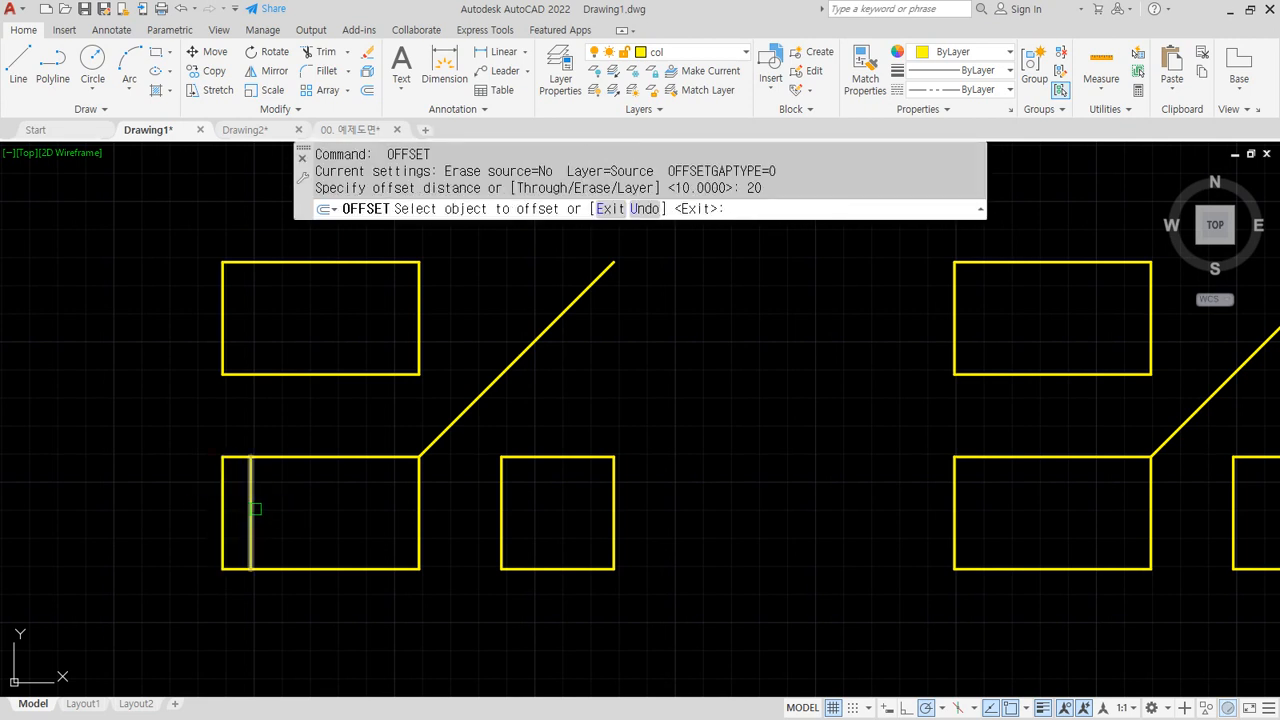
{"action": "left_click", "coordinate": [250, 512]}
{"action": "left_click", "coordinate": [322, 509]}
{"action": "key", "text": "Return"}
{"action": "type", "text": "l"}
{"action": "key", "text": "Return"}
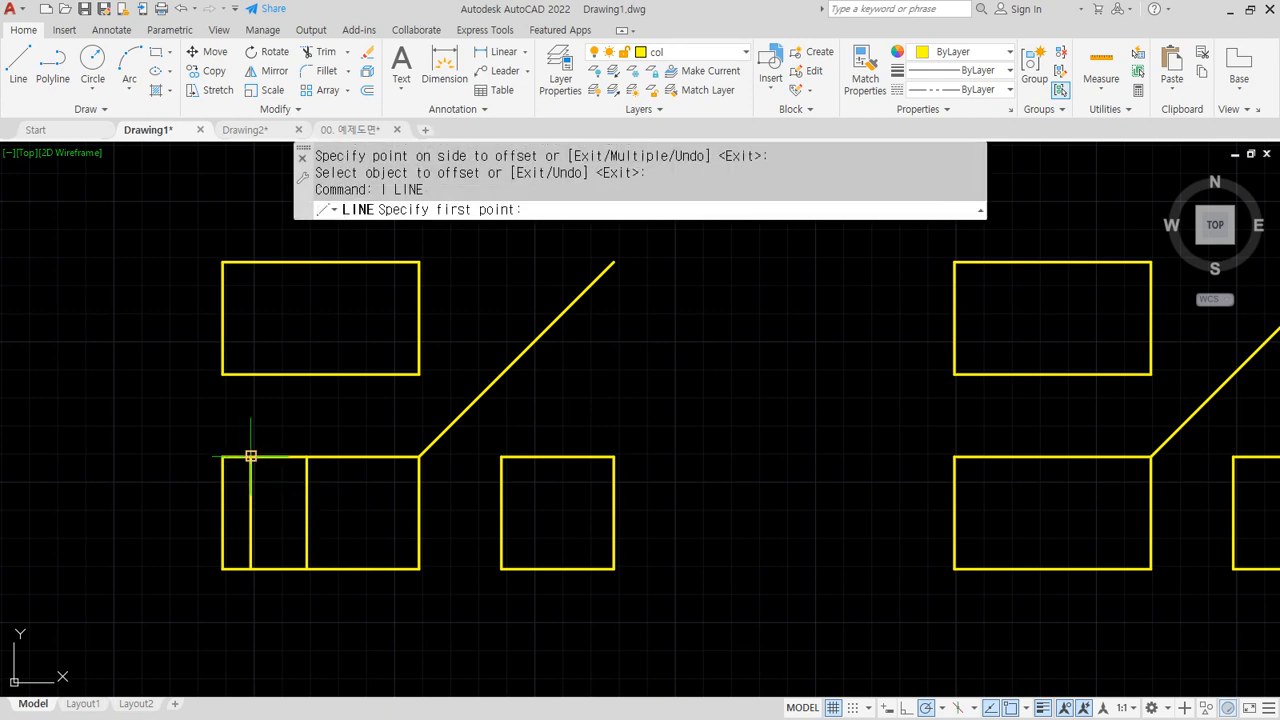
{"action": "left_click", "coordinate": [250, 457]}
{"action": "key", "text": "Escape"}
{"action": "key", "text": "Escape"}
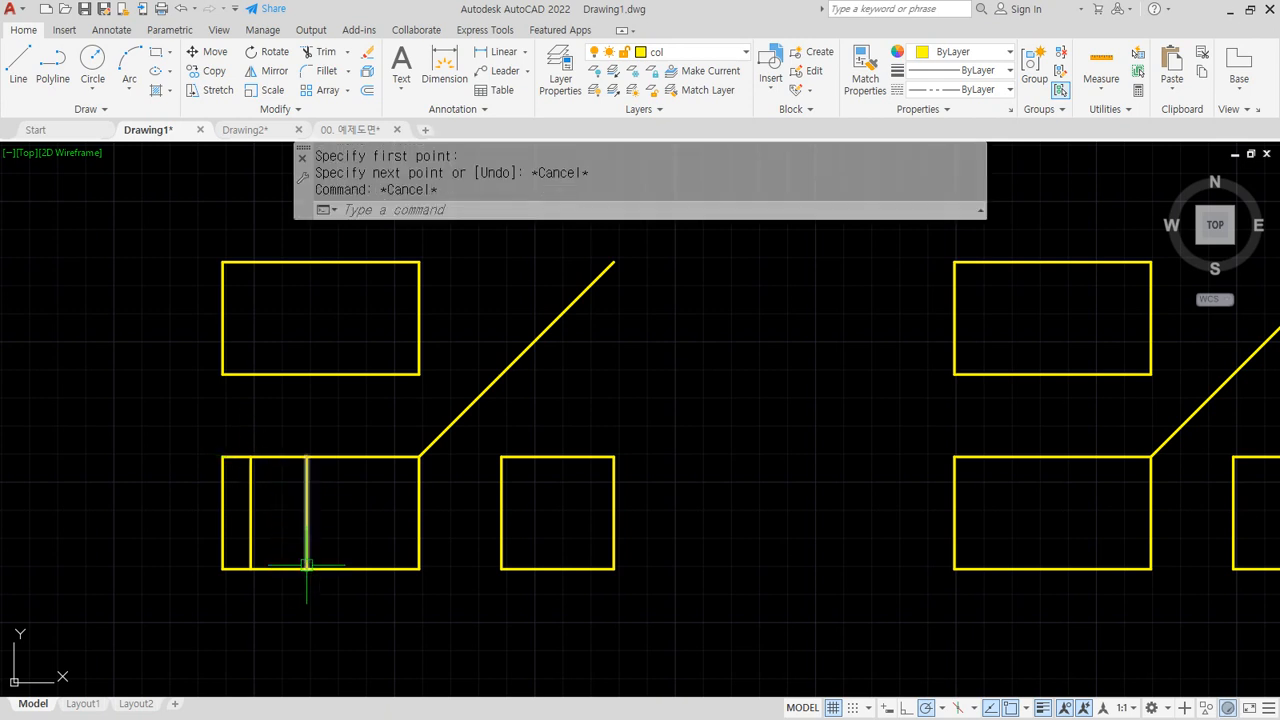
Offset the front view's bottom edge 10 upward and corner it with the first vertical offset line using a zero-radius fillet
{"action": "type", "text": "o"}
{"action": "key", "text": "Return"}
{"action": "type", "text": "10"}
{"action": "key", "text": "Return"}
{"action": "left_click", "coordinate": [334, 569]}
{"action": "left_click", "coordinate": [337, 528]}
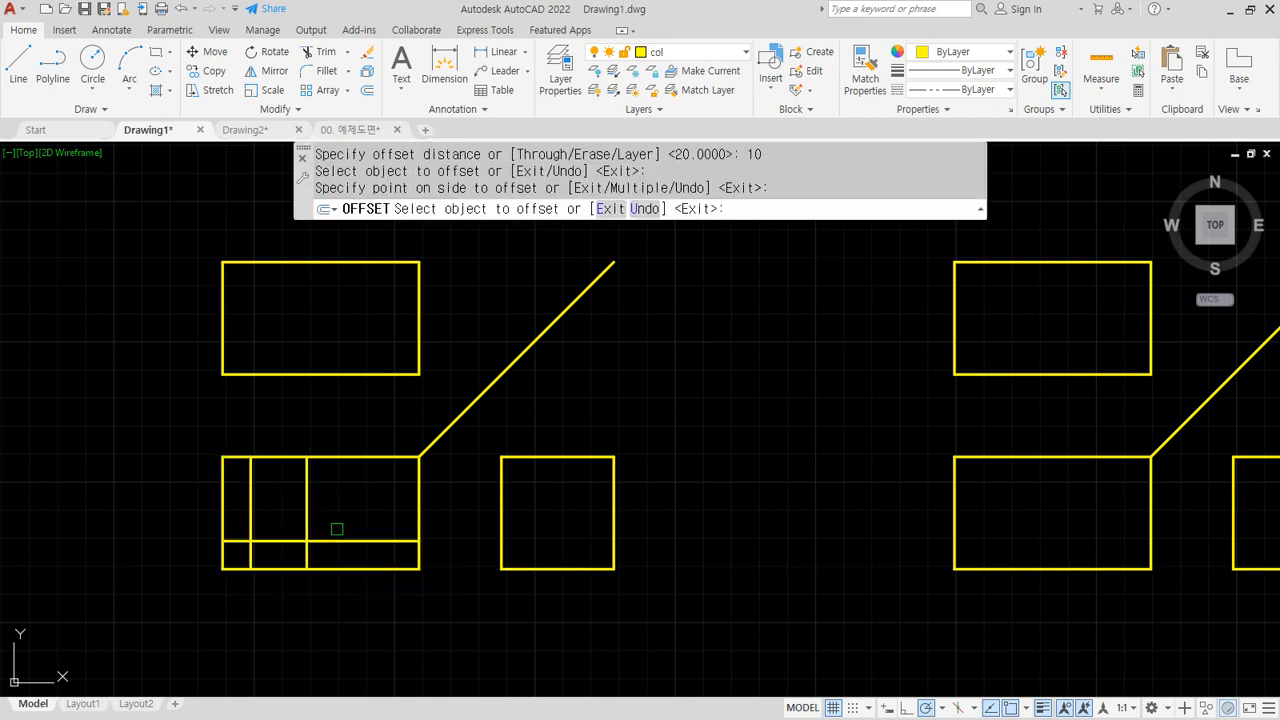
{"action": "key", "text": "Return"}
{"action": "type", "text": "f"}
{"action": "key", "text": "Return"}
{"action": "left_click", "coordinate": [251, 522]}
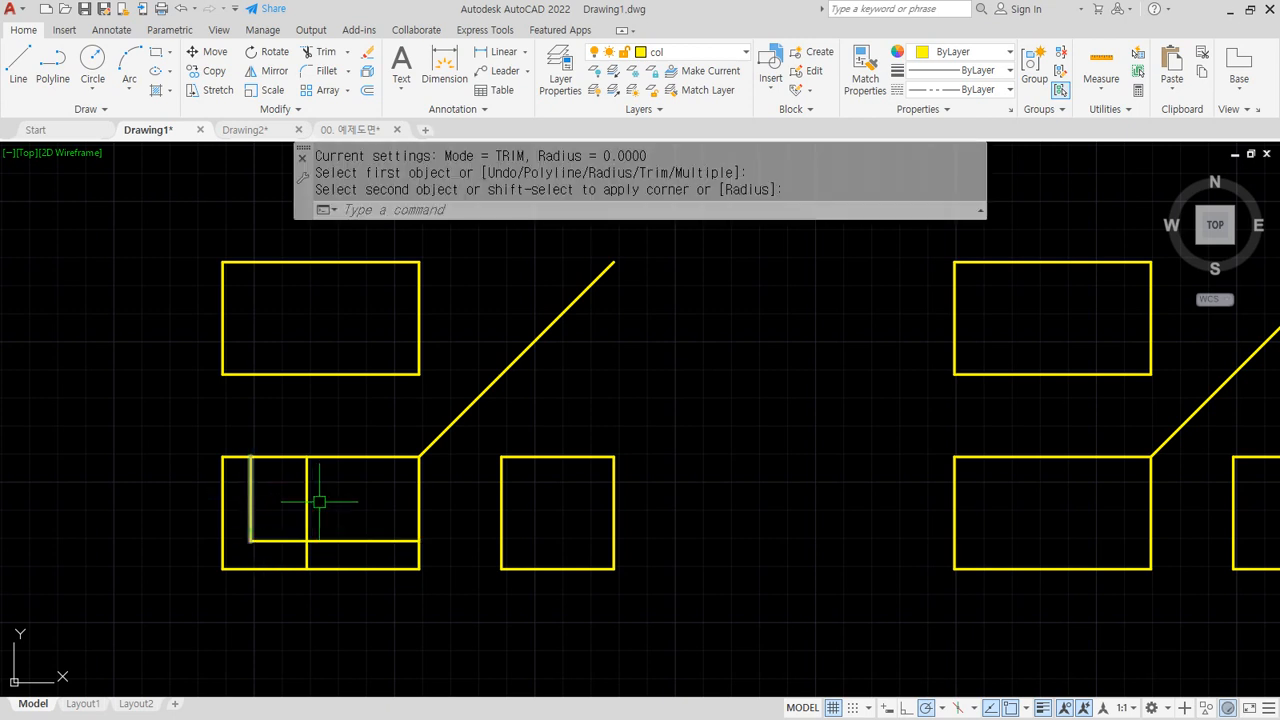
{"action": "left_click", "coordinate": [300, 541]}
Draw a diagonal from the first vertical line's upper end to where the second vertical line crosses the horizontal offset line
{"action": "type", "text": "l"}
{"action": "key", "text": "Return"}
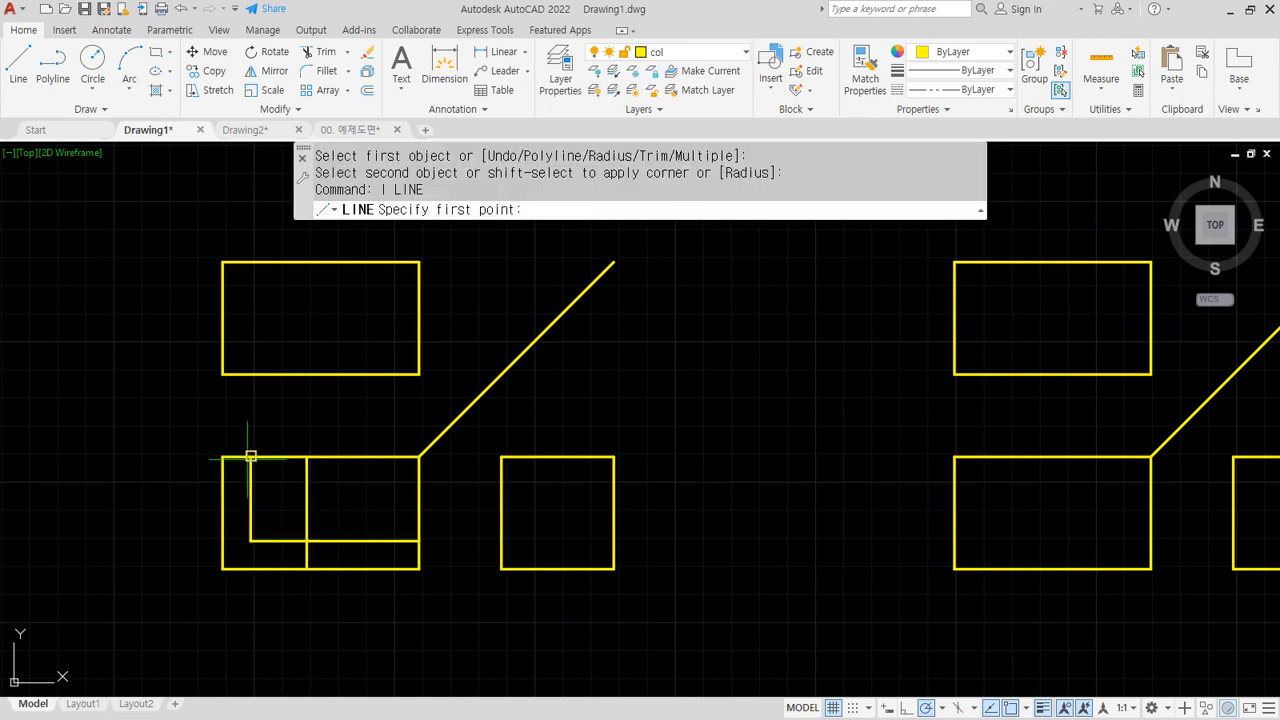
{"action": "left_click", "coordinate": [250, 456]}
{"action": "left_click", "coordinate": [304, 541]}
{"action": "key", "text": "Return"}
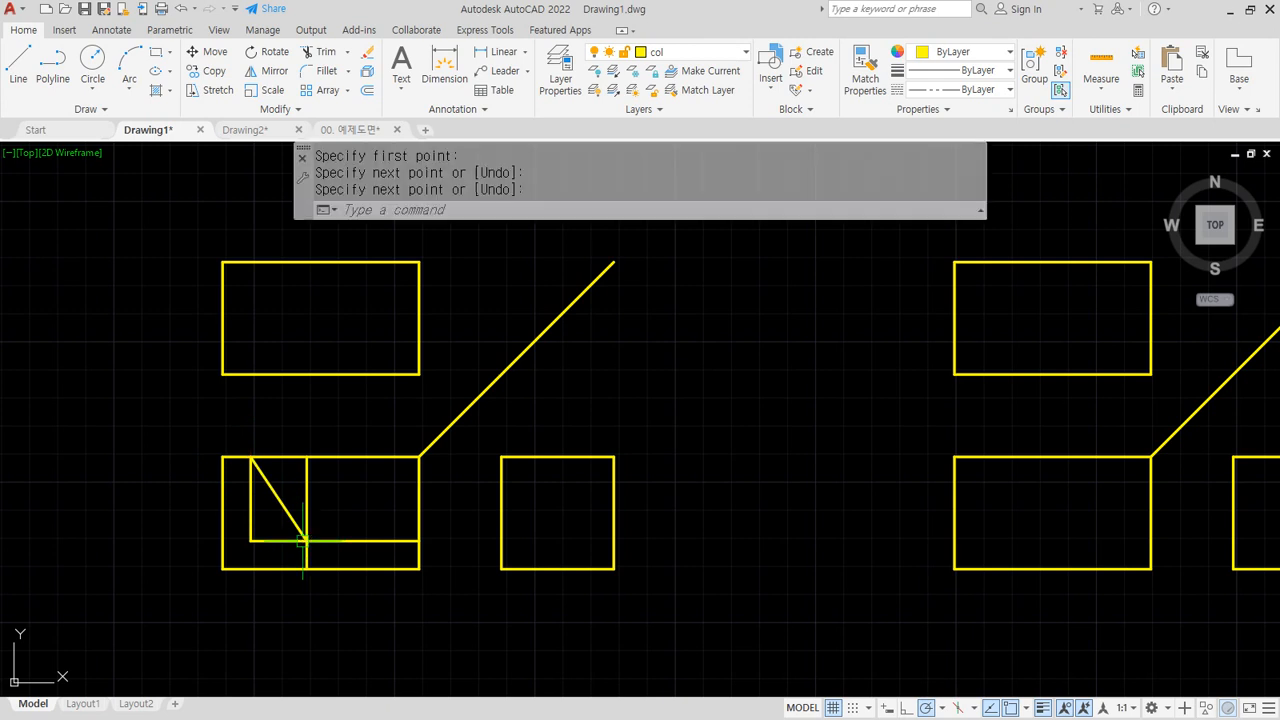
Copy the front view's diagonal from its upper end to the upper end of the second vertical line
{"action": "type", "text": "co"}
{"action": "key", "text": "Return"}
{"action": "left_click", "coordinate": [277, 498]}
{"action": "key", "text": "Return"}
{"action": "left_click", "coordinate": [250, 456]}
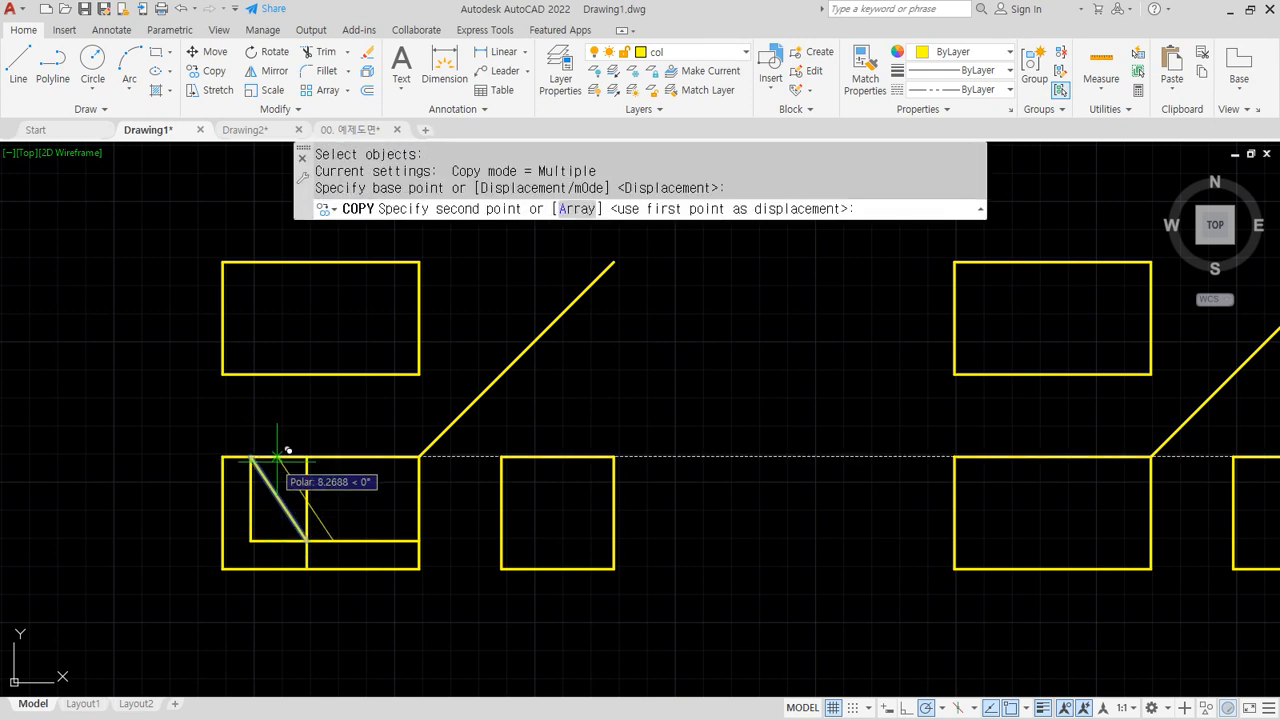
{"action": "left_click", "coordinate": [306, 456]}
{"action": "key", "text": "Escape"}
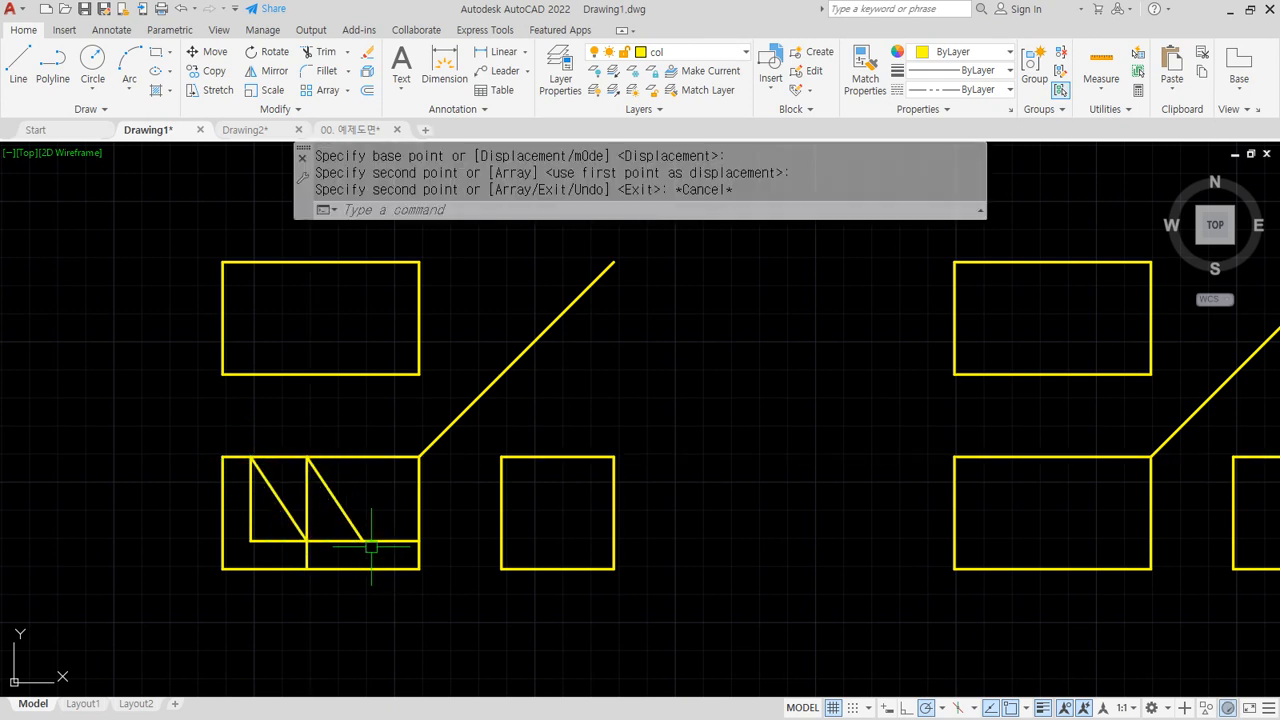
Erase the second vertical construction line between the two diagonals in the front view
{"action": "type", "text": "f"}
{"action": "key", "text": "Escape"}
{"action": "left_click", "coordinate": [307, 552]}
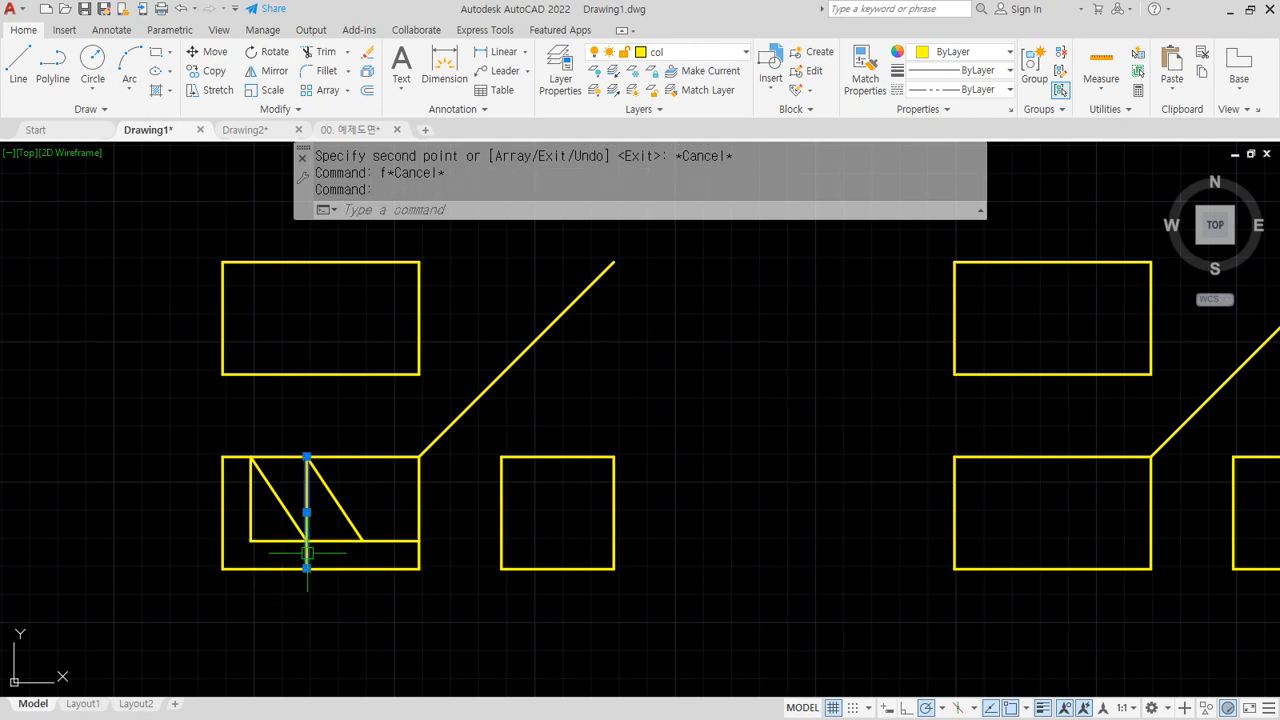
{"action": "type", "text": "e"}
{"action": "key", "text": "space"}
Join the first diagonal's lower end to the horizontal offset line with a zero-radius fillet in the front view
{"action": "type", "text": "f"}
{"action": "key", "text": "space"}
{"action": "left_click", "coordinate": [317, 541]}
{"action": "left_click", "coordinate": [298, 525]}
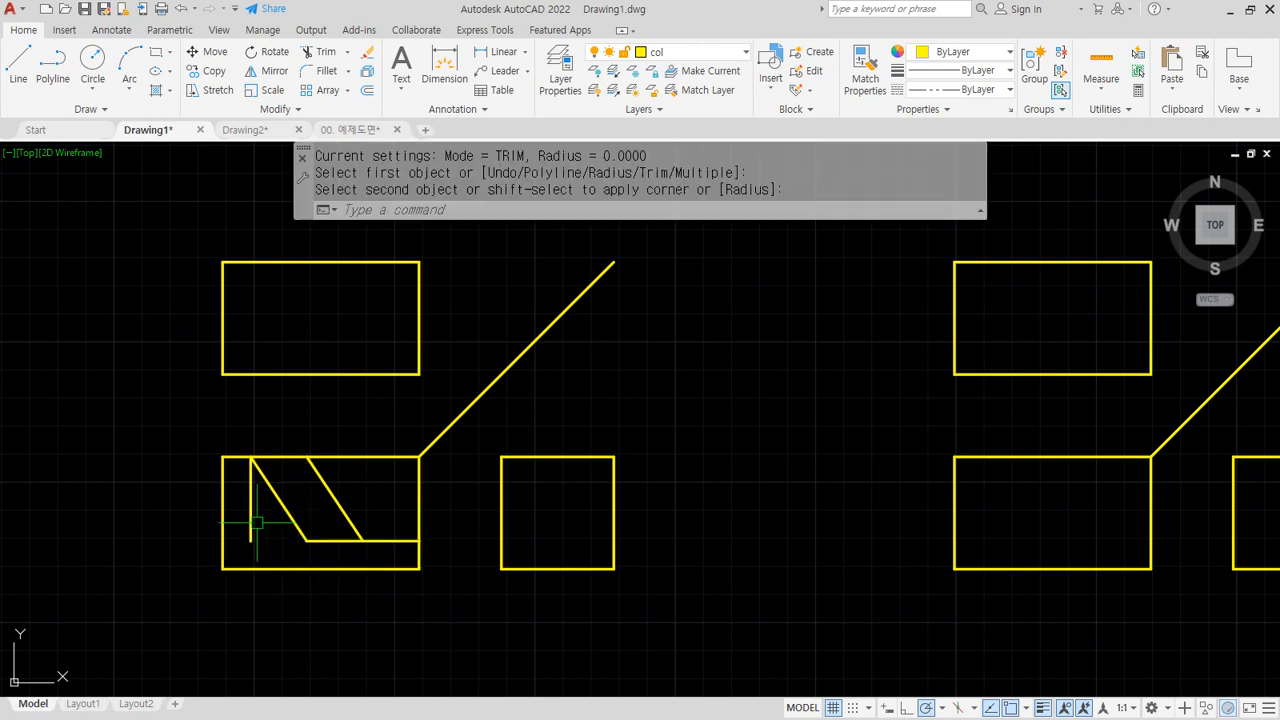
Erase the leftover vertical construction line beside the first diagonal in the front view
{"action": "left_click", "coordinate": [256, 523]}
{"action": "left_click", "coordinate": [241, 513]}
{"action": "left_click", "coordinate": [241, 513]}
{"action": "type", "text": "e"}
{"action": "key", "text": "space"}
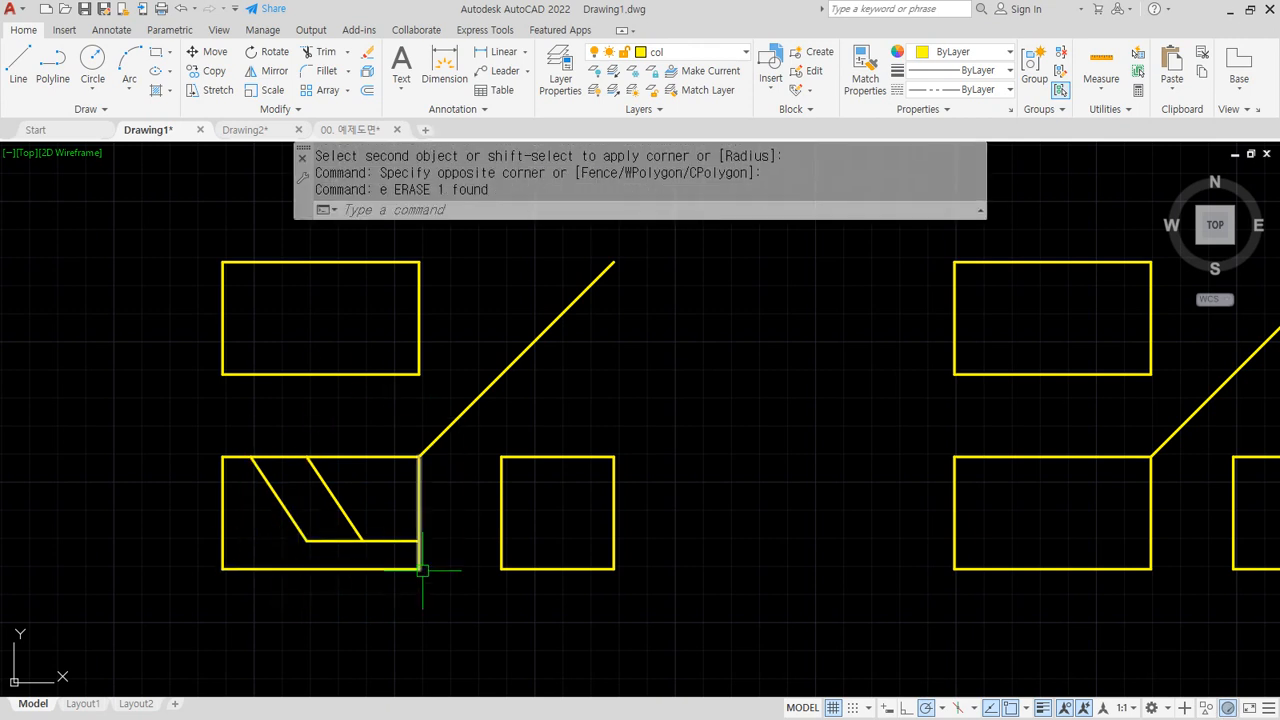
Offset the top and left edges of exercise 6's top view 10 to the inside
{"action": "middle_click_drag", "start_coordinate": [291, 361], "coordinate": [309, 449]}
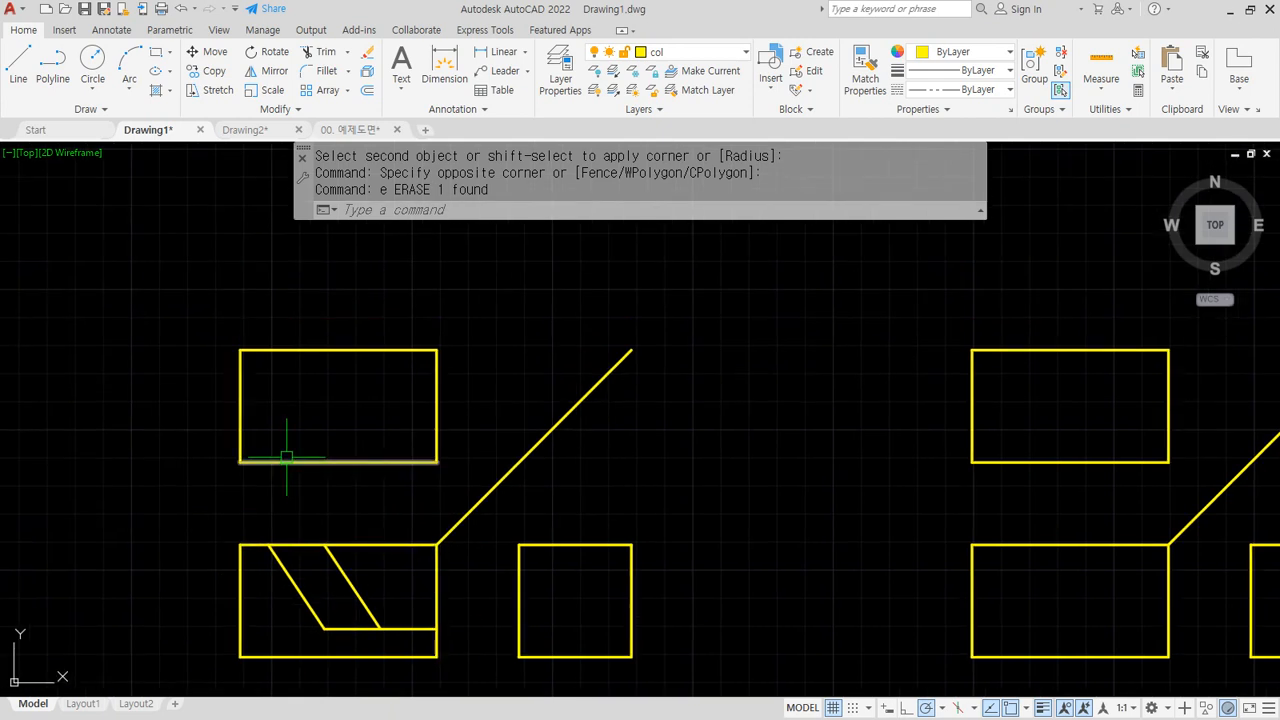
{"action": "type", "text": "o"}
{"action": "key", "text": "space"}
{"action": "key", "text": "space"}
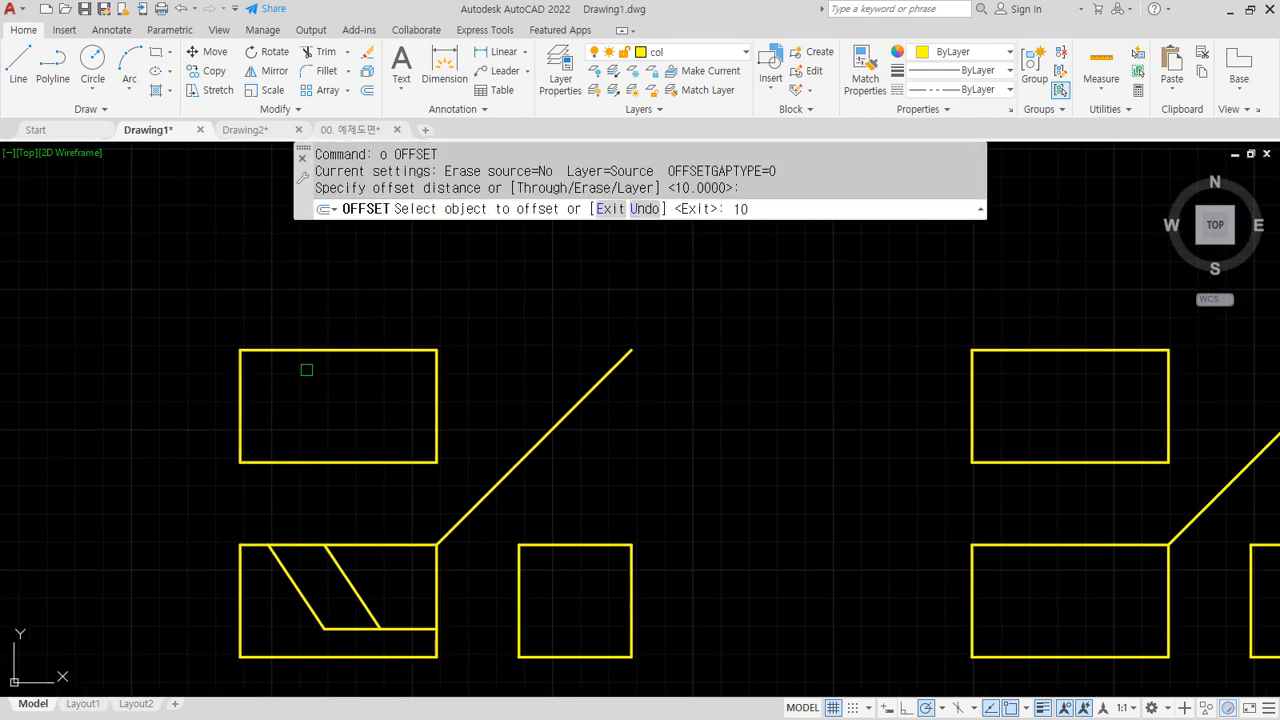
{"action": "key", "text": "Return"}
{"action": "left_click", "coordinate": [320, 350]}
{"action": "left_click", "coordinate": [304, 411]}
{"action": "left_click", "coordinate": [242, 440]}
{"action": "left_click", "coordinate": [277, 437]}
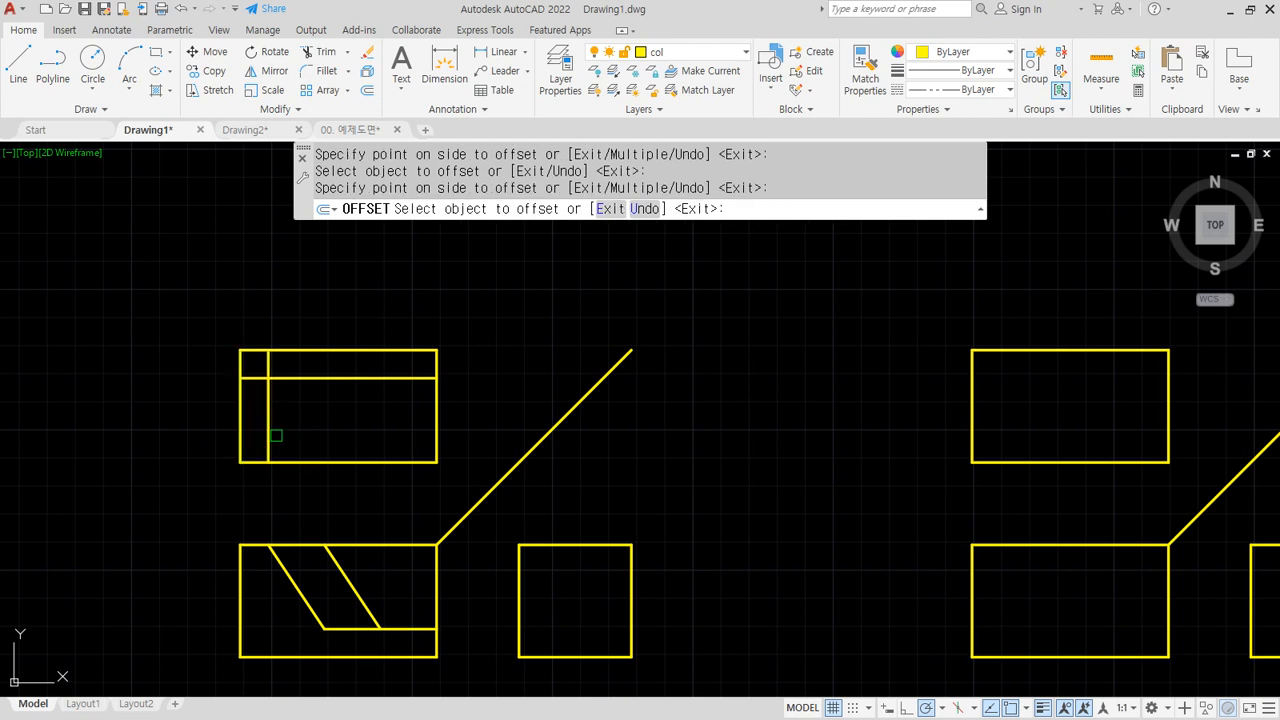
{"action": "key", "text": "space"}
Draw a top-view diagonal from the horizontal offset line, aligned with the front view's slot corner, to the vertical offset line's lower end
{"action": "type", "text": "l"}
{"action": "key", "text": "space"}
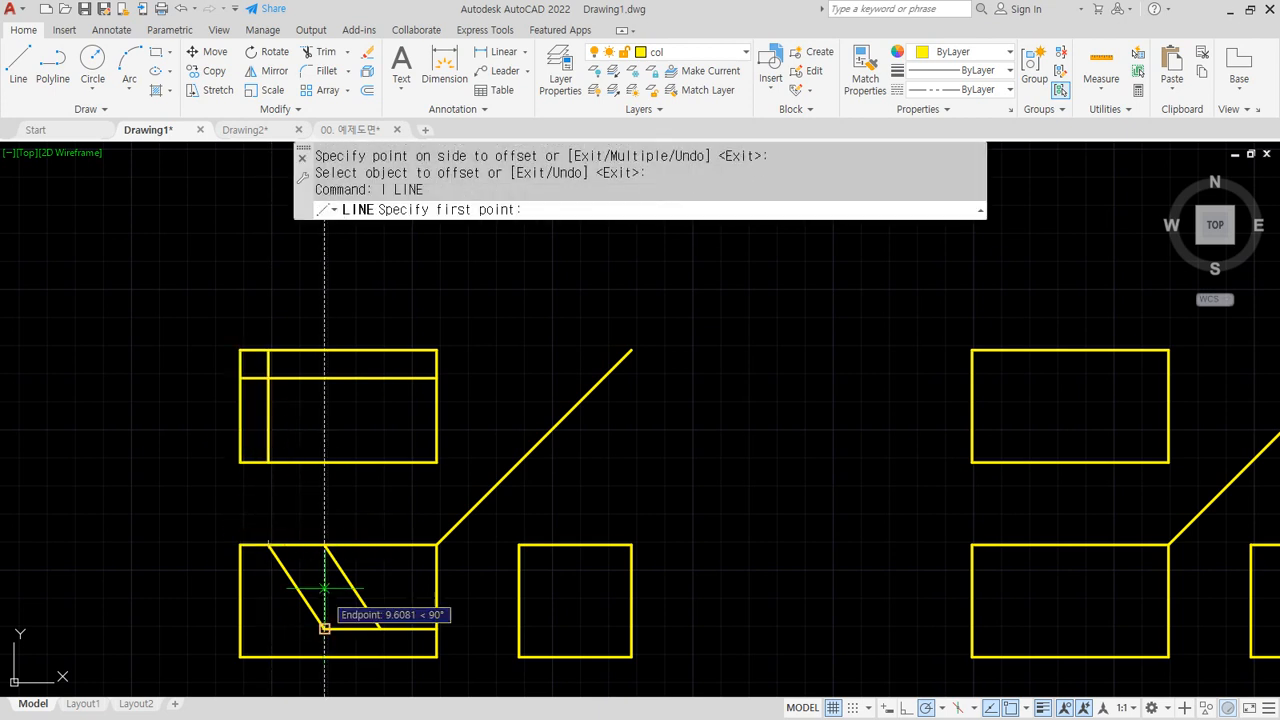
{"action": "left_click", "coordinate": [324, 378]}
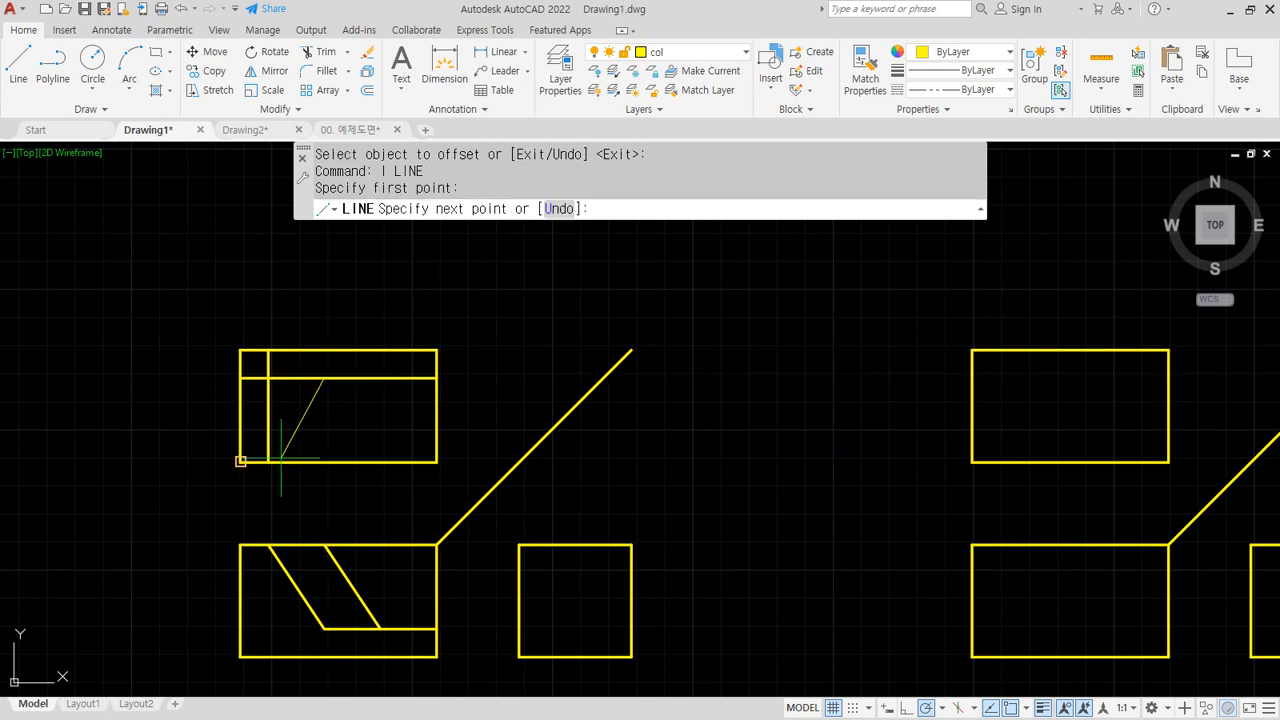
{"action": "left_click", "coordinate": [268, 462]}
{"action": "key", "text": "space"}
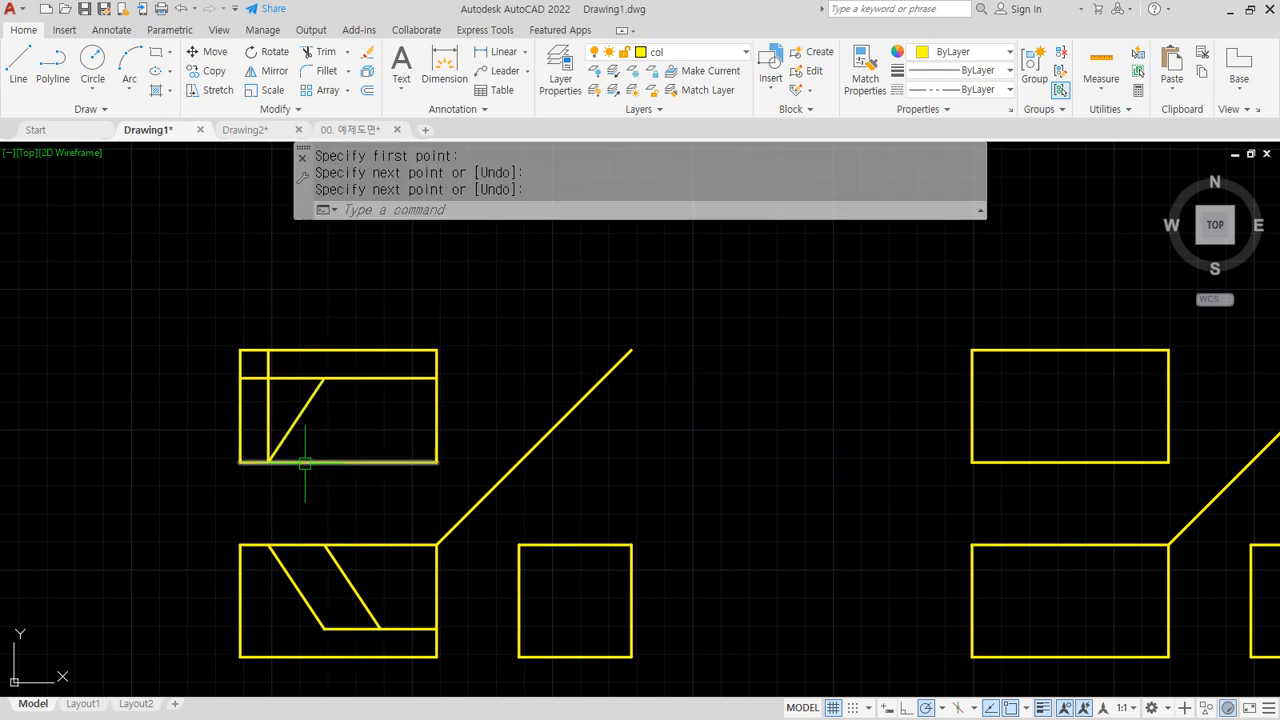
Copy the top view's diagonal along the bottom edge to align with the upper end of the front view's second diagonal
{"action": "type", "text": "co"}
{"action": "key", "text": "Return"}
{"action": "left_click", "coordinate": [292, 426]}
{"action": "key", "text": "Return"}
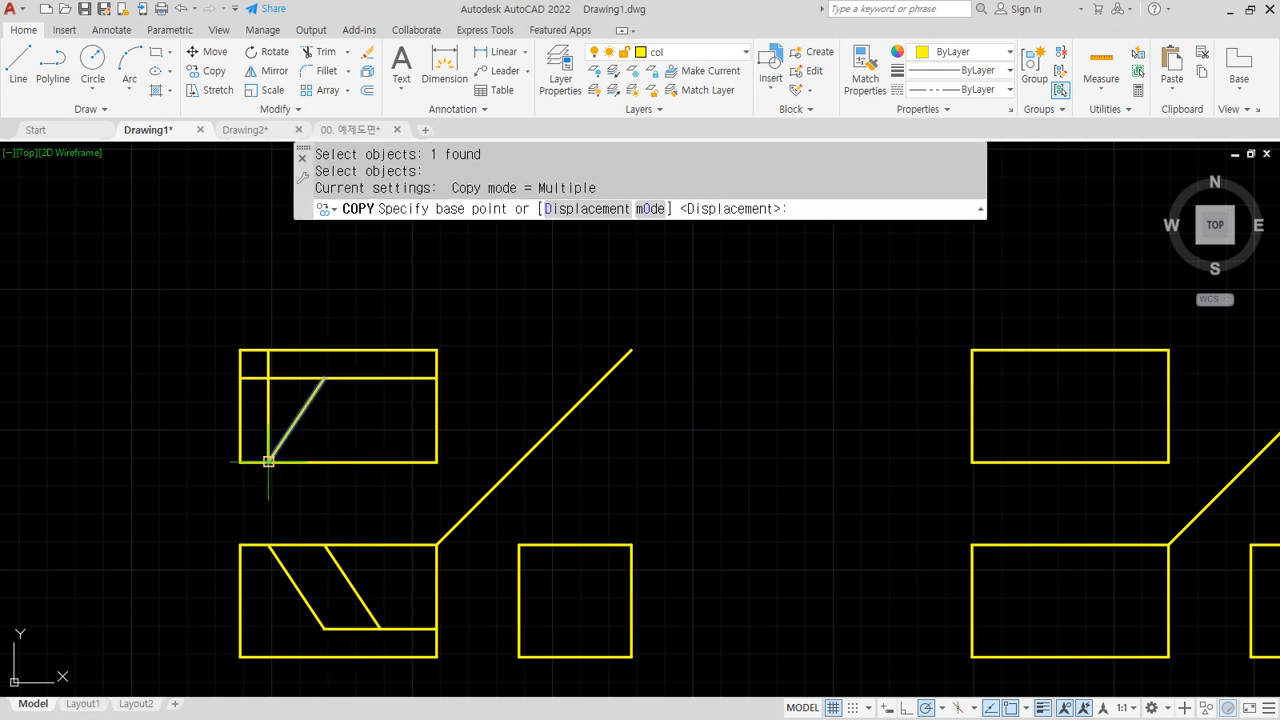
{"action": "left_click", "coordinate": [268, 462]}
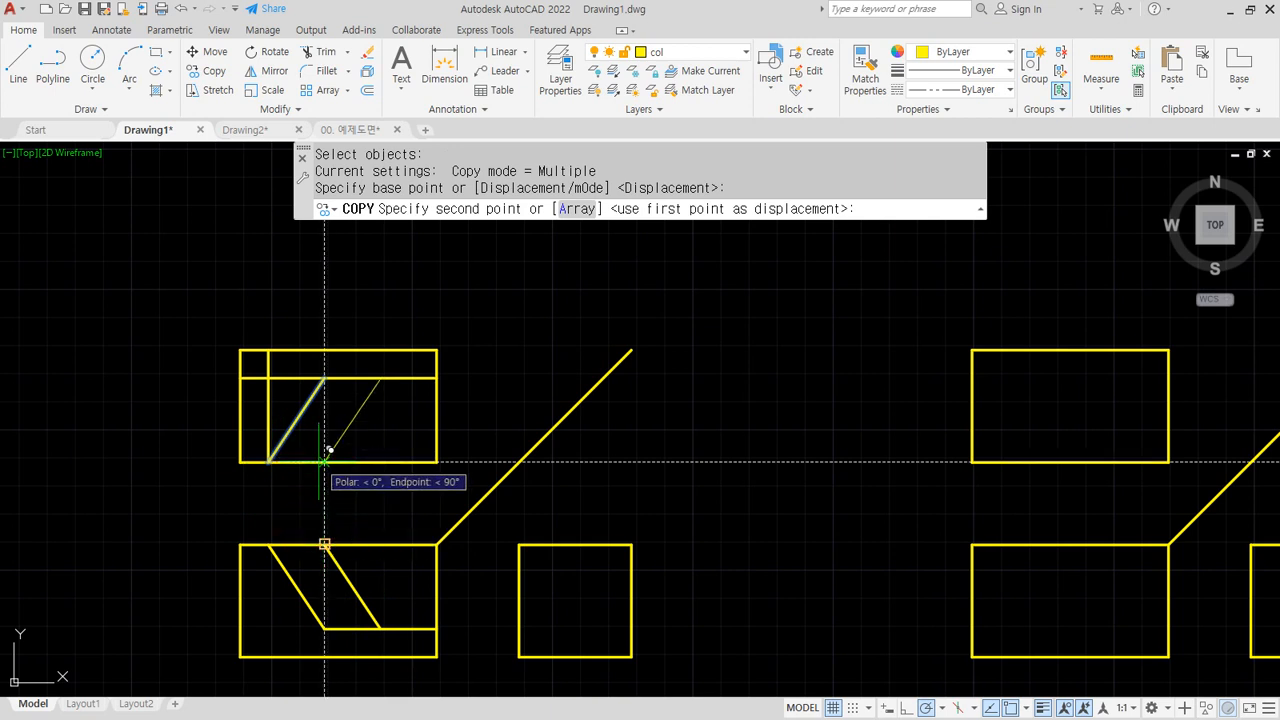
{"action": "left_click", "coordinate": [324, 462]}
{"action": "key", "text": "Return"}
Fillet the first top-view diagonal and the horizontal offset line into a sharp corner, and erase the vertical offset line
{"action": "type", "text": "f"}
{"action": "key", "text": "Return"}
{"action": "left_click", "coordinate": [296, 420]}
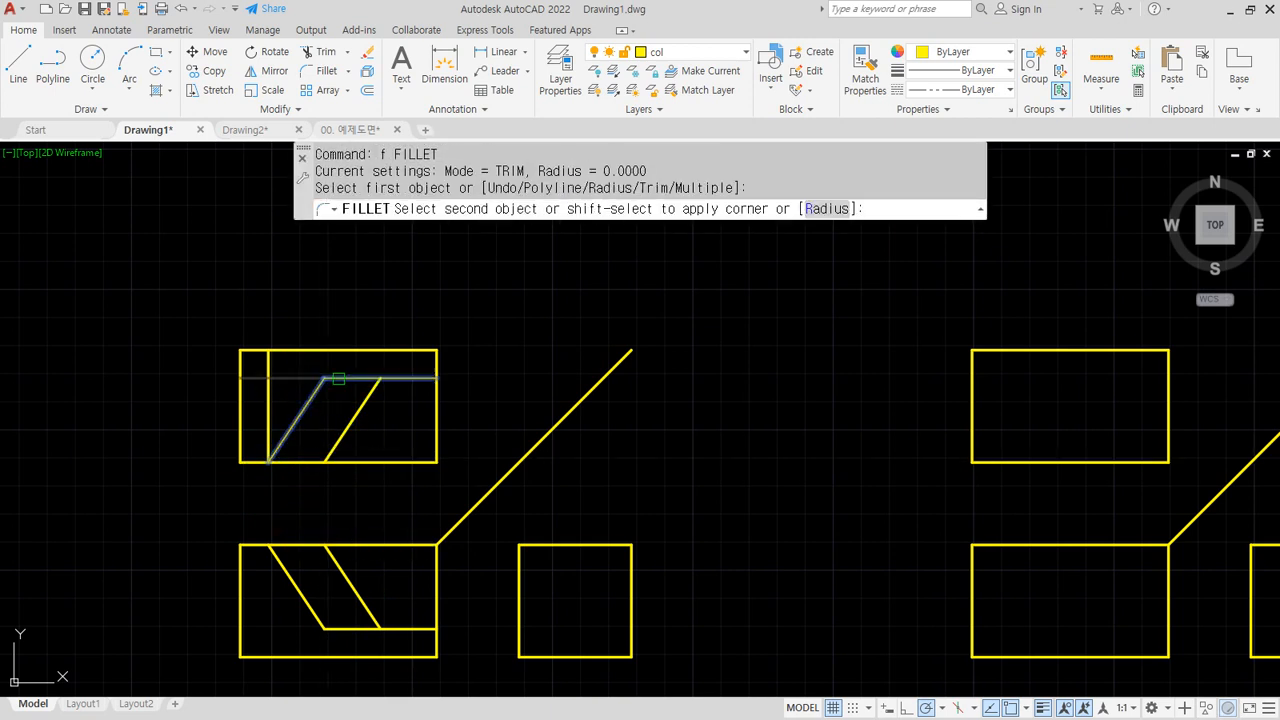
{"action": "left_click", "coordinate": [336, 378]}
{"action": "left_click", "coordinate": [266, 400]}
{"action": "type", "text": "e"}
{"action": "key", "text": "Return"}
Round the lower-right corner of exercise 6's top view with a fillet of radius 10
{"action": "type", "text": "f"}
{"action": "key", "text": "Return"}
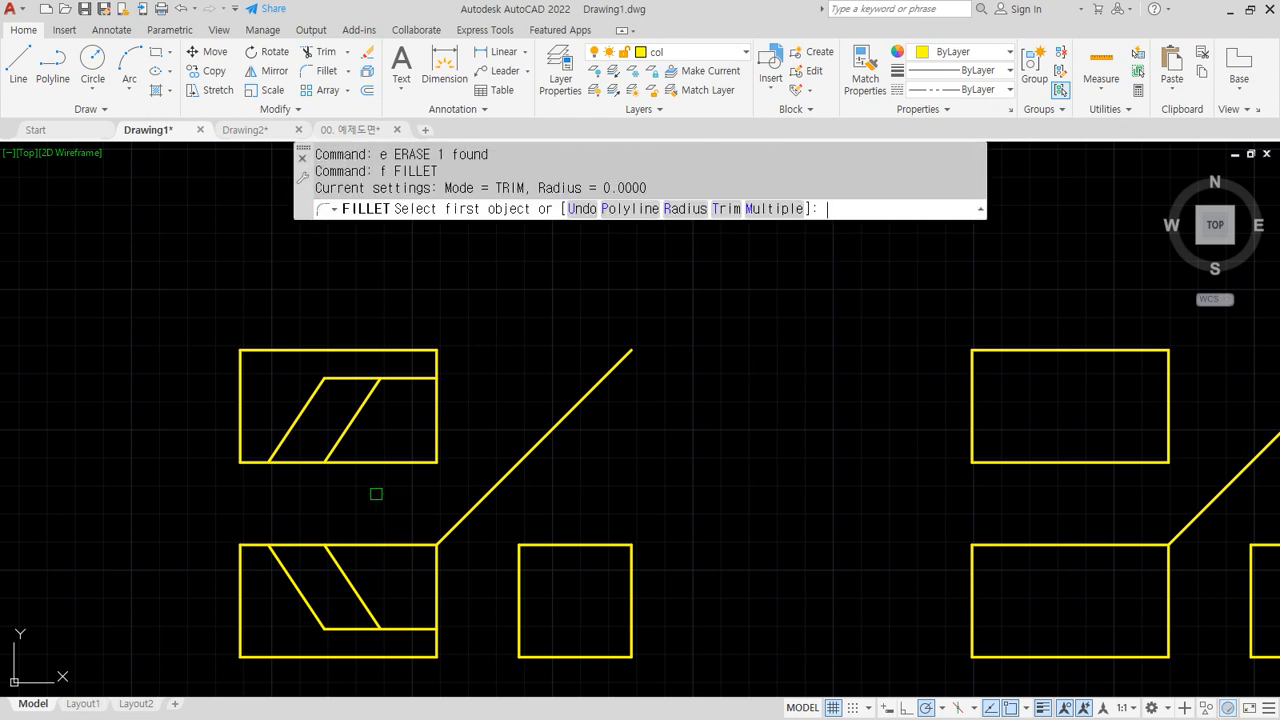
{"action": "type", "text": "r"}
{"action": "key", "text": "Return"}
{"action": "type", "text": "10"}
{"action": "key", "text": "Return"}
{"action": "left_click", "coordinate": [414, 462]}
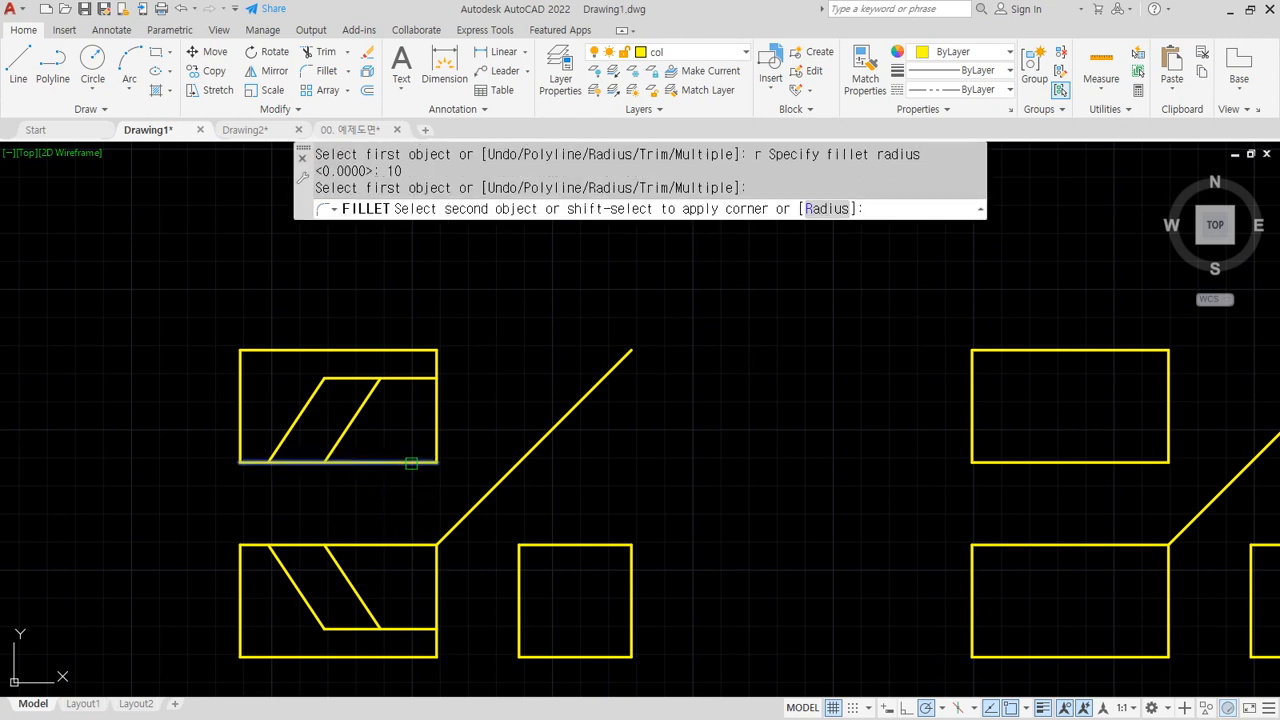
{"action": "left_click", "coordinate": [436, 424]}
{"action": "middle_click_drag", "start_coordinate": [543, 604], "coordinate": [478, 589]}
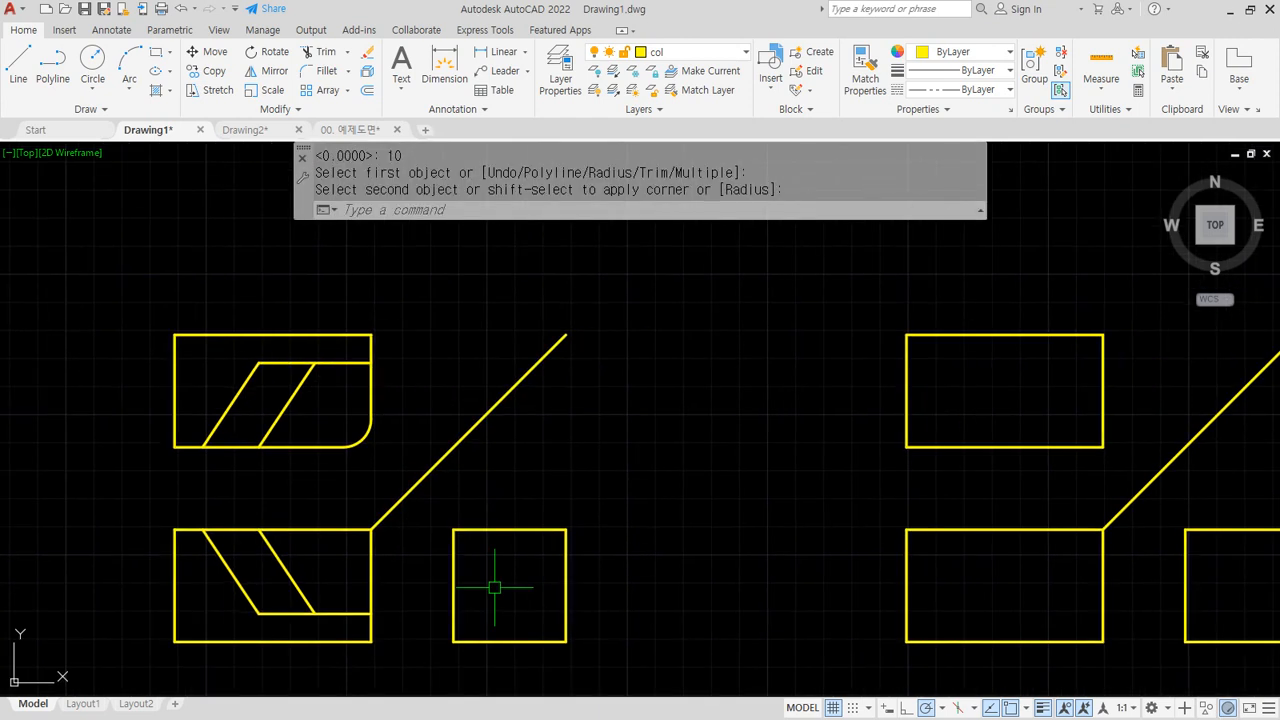
{"action": "type", "text": "l"}
{"action": "key", "text": "Return"}
{"action": "key", "text": "Escape"}
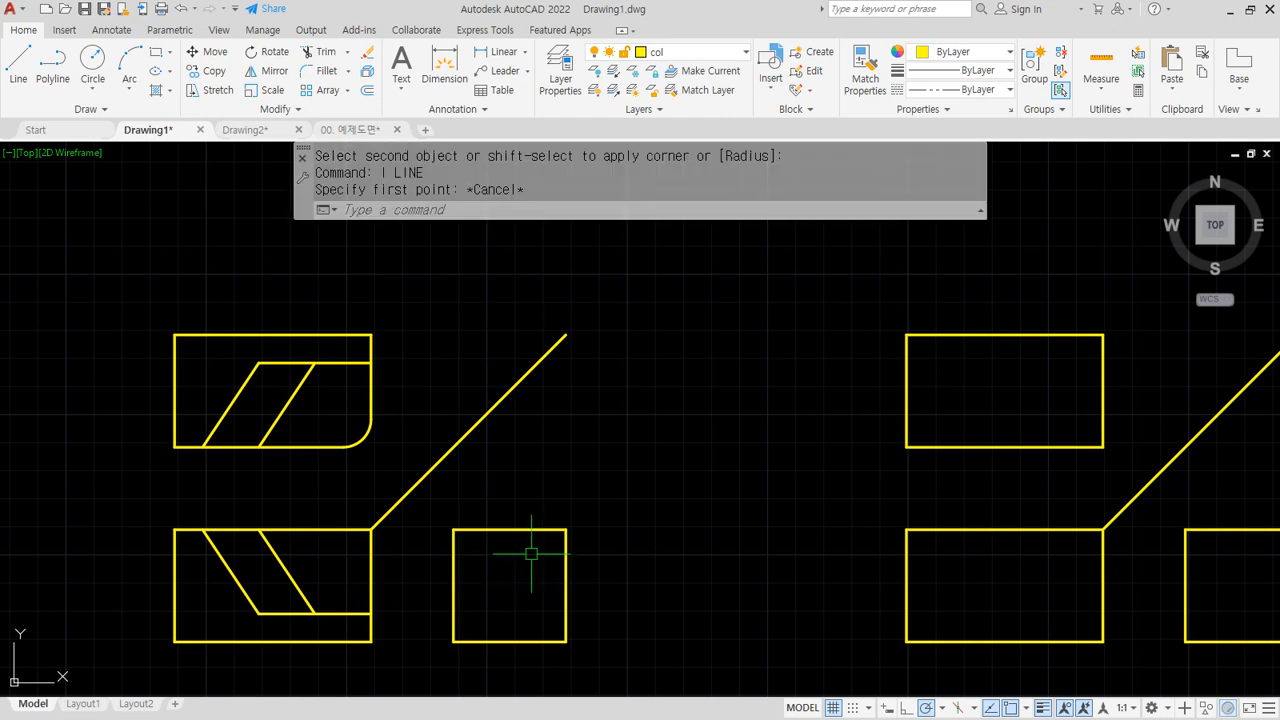
{"action": "key", "text": "Escape"}
Offset the right and bottom edges of exercise 6's side view 10 to the inside
{"action": "type", "text": "0"}
{"action": "key", "text": "Return"}
{"action": "type", "text": "10"}
{"action": "key", "text": "Return"}
{"action": "left_click", "coordinate": [566, 585]}
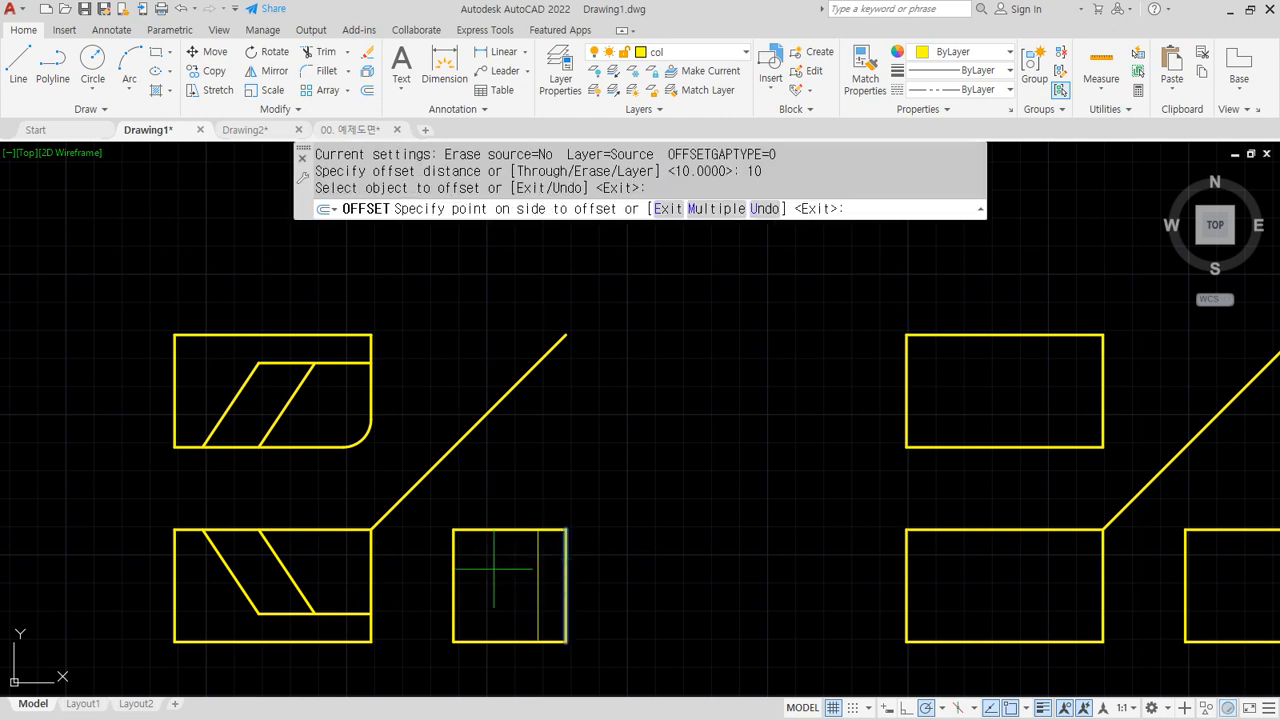
{"action": "left_click", "coordinate": [483, 619]}
{"action": "left_click", "coordinate": [484, 640]}
{"action": "left_click", "coordinate": [500, 600]}
{"action": "key", "text": "Escape"}
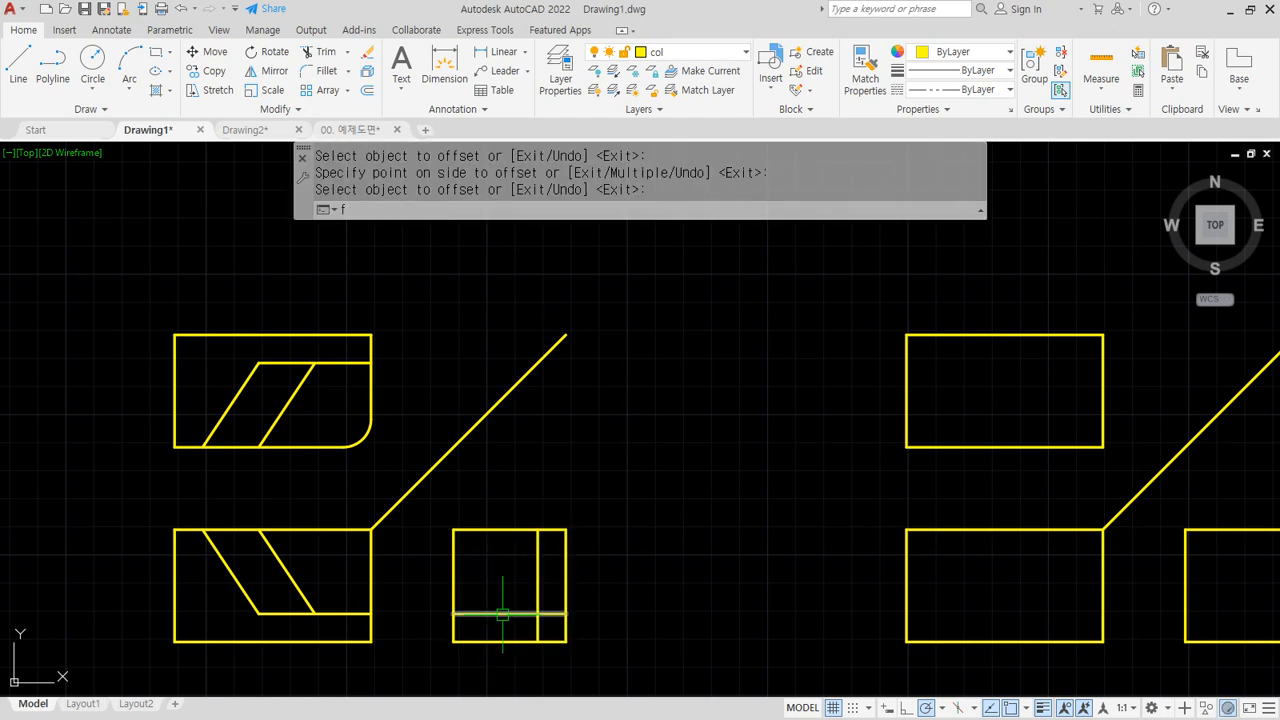
Join the side view's two offset lines into a sharp corner with a fillet of radius 0
{"action": "type", "text": "f"}
{"action": "key", "text": "Return"}
{"action": "type", "text": "r"}
{"action": "key", "text": "Return"}
{"action": "type", "text": "0"}
{"action": "key", "text": "Return"}
{"action": "left_click", "coordinate": [509, 613]}
{"action": "left_click", "coordinate": [538, 585]}
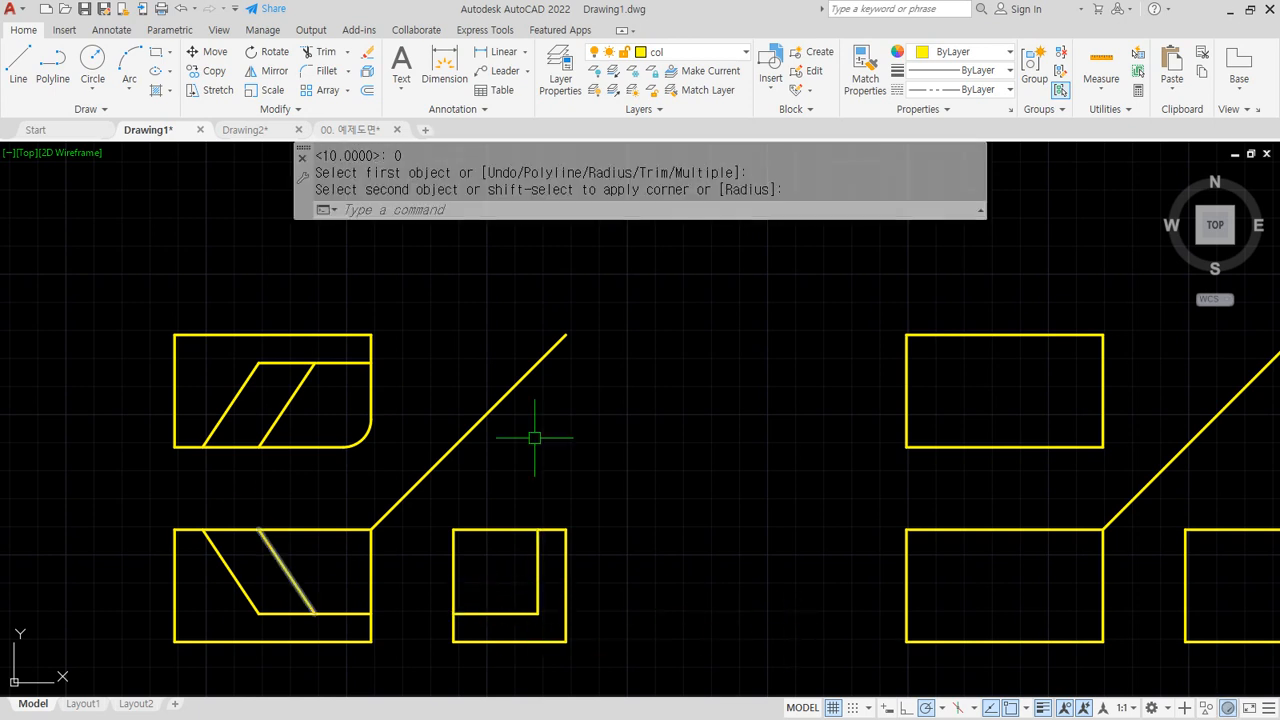
Offset the bottom edge of exercise 7's front view 10 upward, and offset the resulting line another 10 upward
{"action": "middle_click_drag", "start_coordinate": [700, 594], "coordinate": [249, 549]}
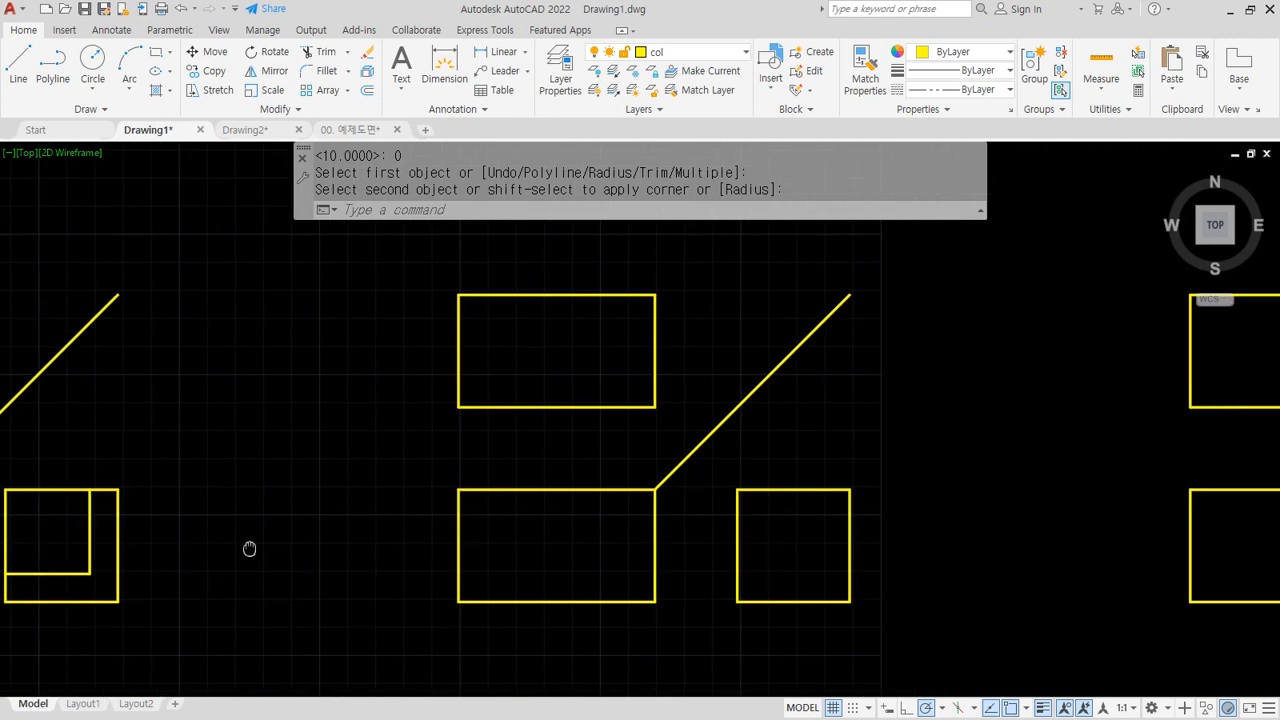
{"action": "middle_click_drag", "start_coordinate": [412, 478], "coordinate": [371, 495]}
{"action": "middle_click_drag", "start_coordinate": [442, 529], "coordinate": [385, 498]}
{"action": "type", "text": "o"}
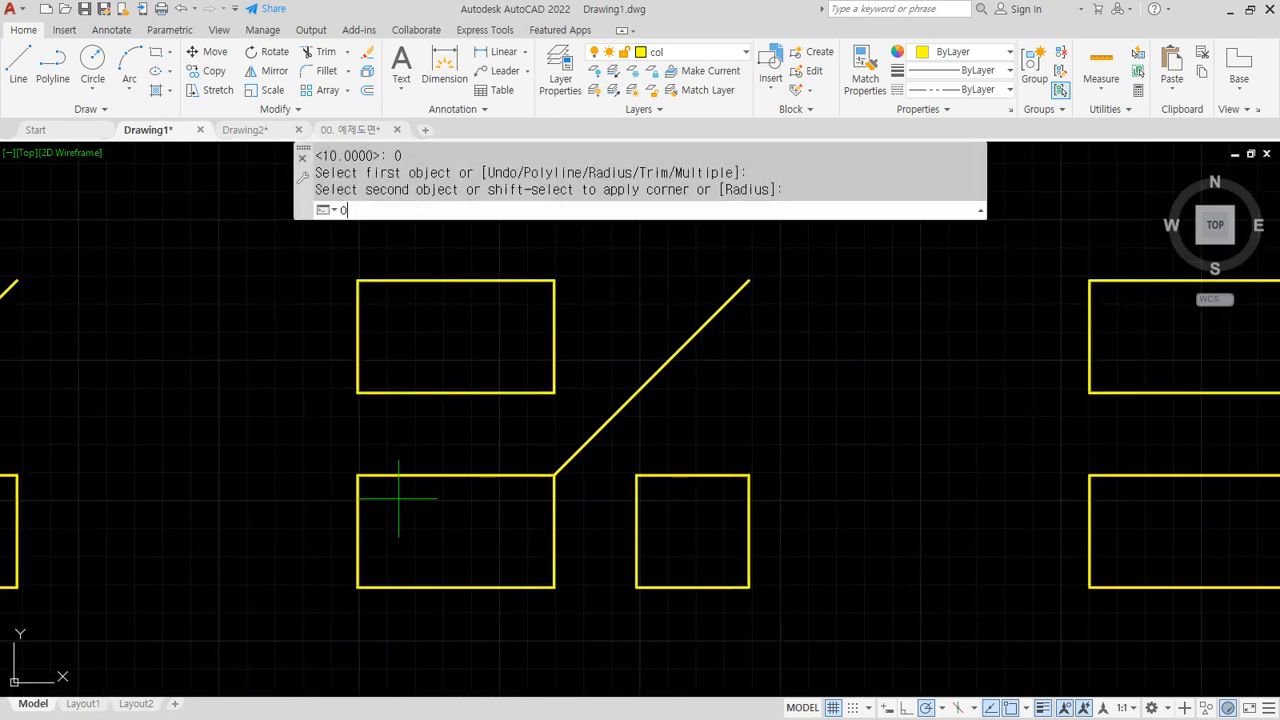
{"action": "key", "text": "Return"}
{"action": "type", "text": "10"}
{"action": "key", "text": "Return"}
{"action": "left_click", "coordinate": [457, 587]}
{"action": "left_click", "coordinate": [463, 550]}
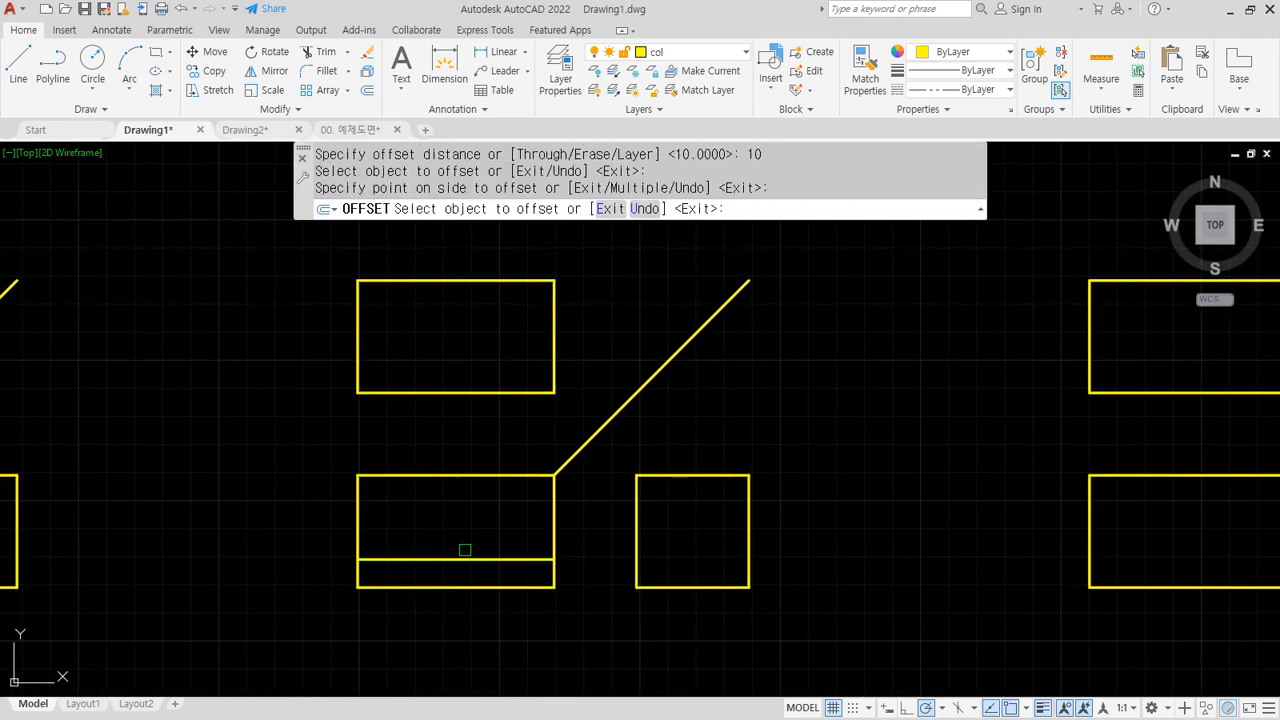
{"action": "left_click", "coordinate": [465, 559]}
{"action": "left_click", "coordinate": [472, 517]}
{"action": "key", "text": "Return"}
Move the upper offset line of exercise 7's front view to the cyan dashed hidden-line layer
{"action": "left_click", "coordinate": [481, 531]}
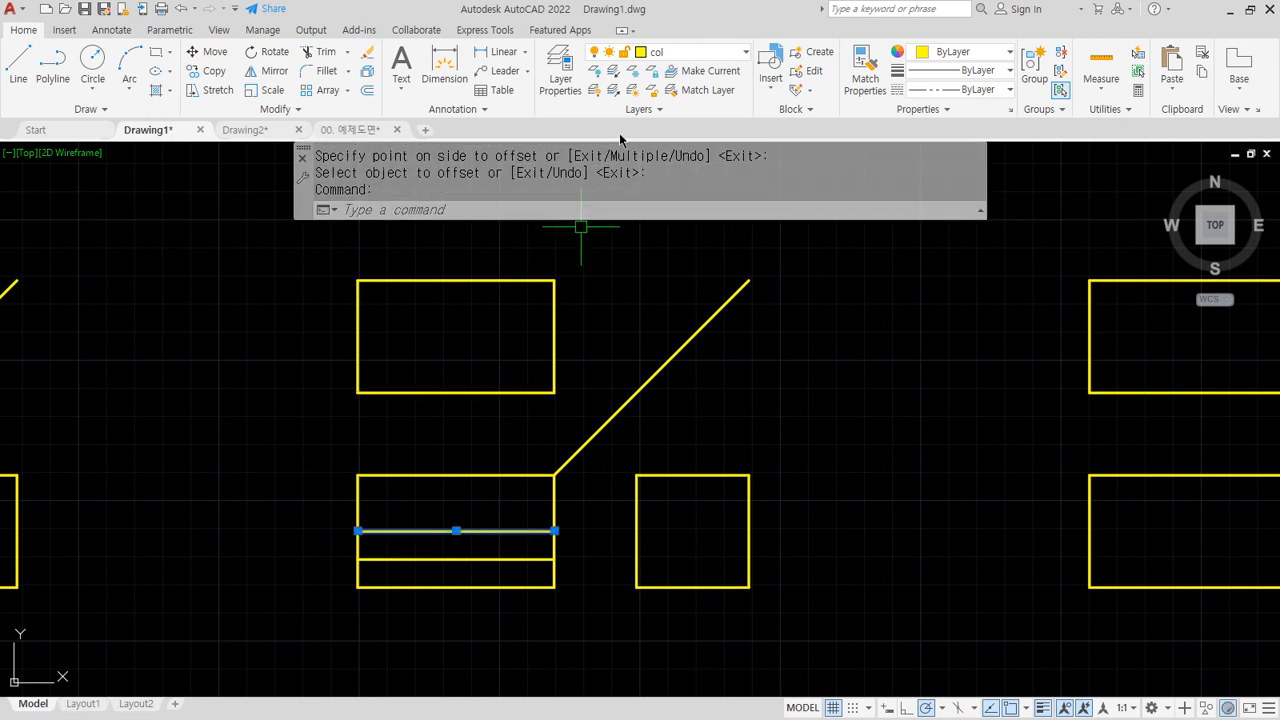
{"action": "left_click", "coordinate": [698, 56]}
{"action": "left_click", "coordinate": [674, 129]}
{"action": "key", "text": "Escape"}
{"action": "key", "text": "Escape"}
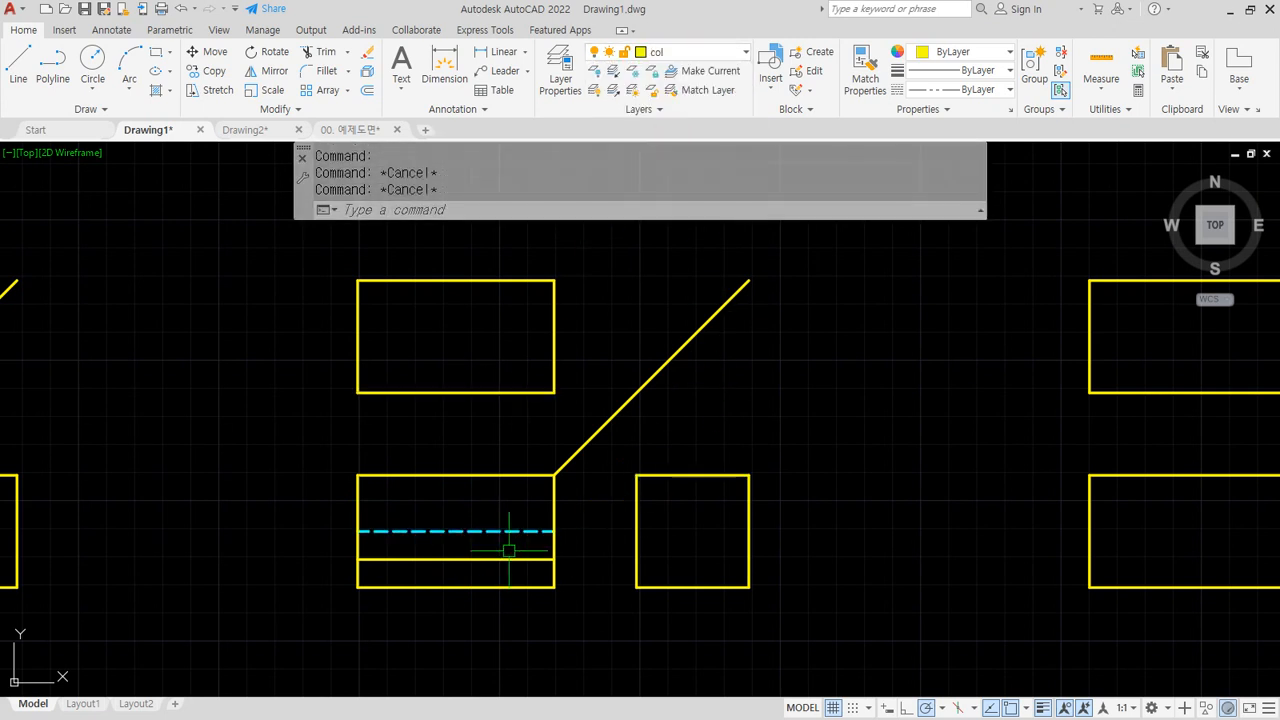
Offset the right edge of exercise 7's front view 30 to the inside
{"action": "type", "text": "o"}
{"action": "key", "text": "Return"}
{"action": "type", "text": "30"}
{"action": "key", "text": "Return"}
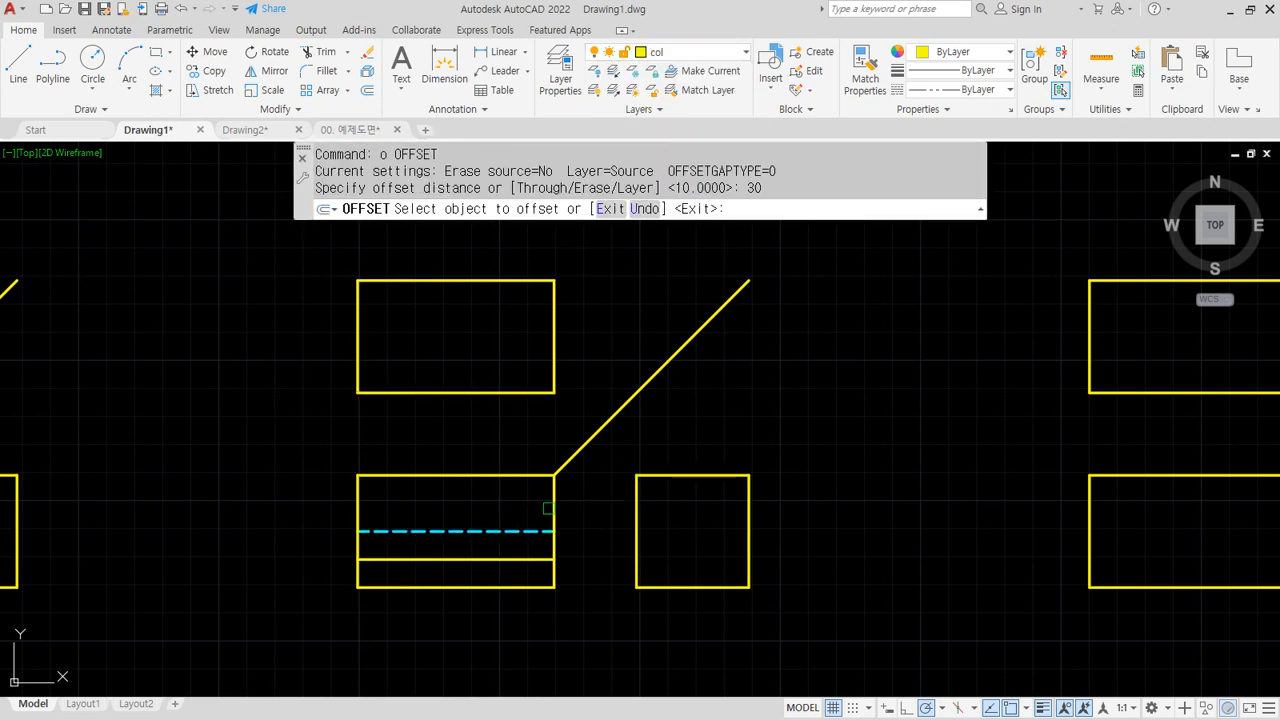
{"action": "left_click", "coordinate": [550, 510]}
{"action": "left_click", "coordinate": [486, 503]}
Offset the front view's inner vertical line in steps of 10, twice to the right and twice to the left
{"action": "scroll", "coordinate": [484, 503], "scroll_direction": "up", "scroll_amount": 4}
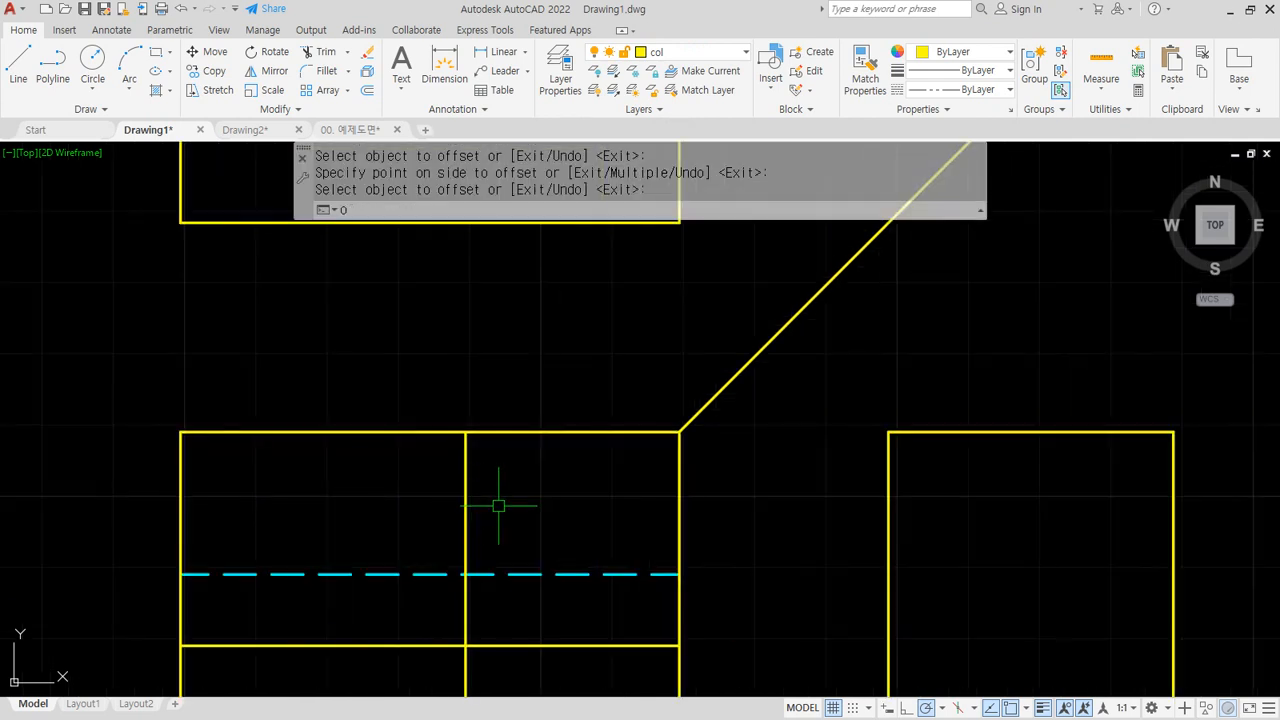
{"action": "key", "text": "Return"}
{"action": "type", "text": "10"}
{"action": "key", "text": "Return"}
{"action": "left_click", "coordinate": [465, 489]}
{"action": "left_click", "coordinate": [500, 490]}
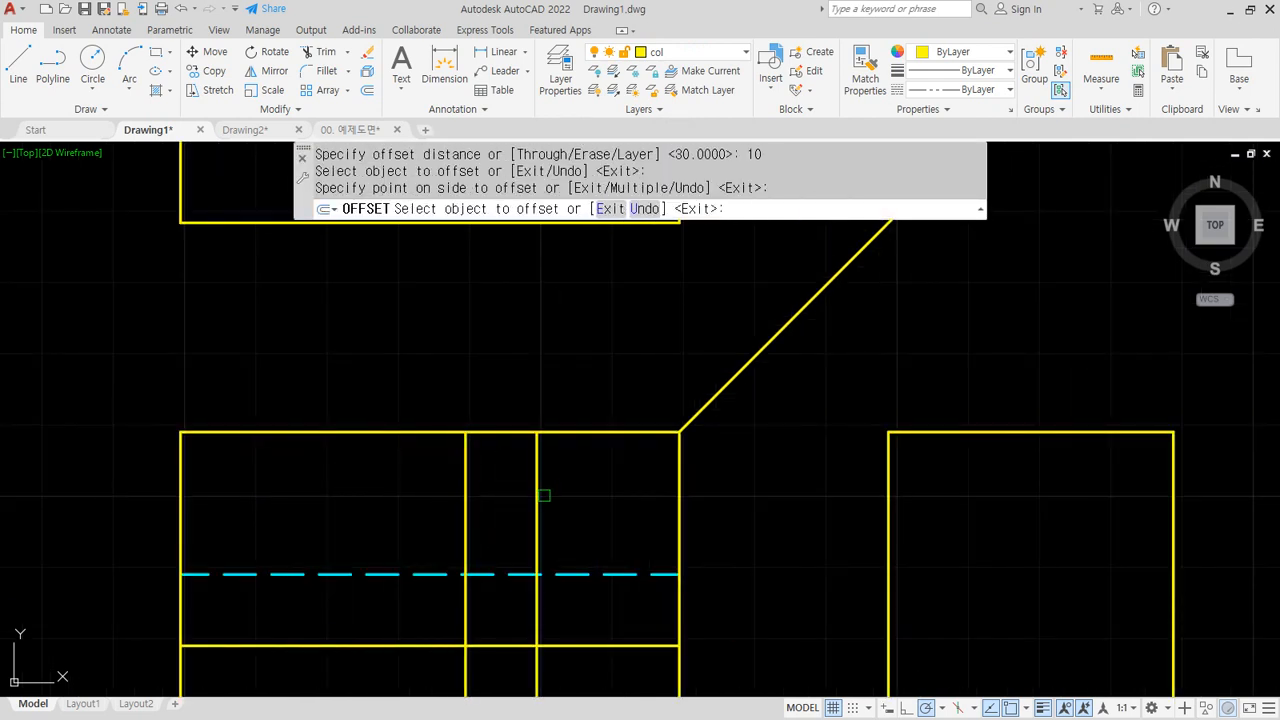
{"action": "left_click", "coordinate": [543, 495]}
{"action": "left_click", "coordinate": [538, 492]}
{"action": "left_click", "coordinate": [571, 458]}
{"action": "left_click", "coordinate": [467, 491]}
{"action": "left_click", "coordinate": [411, 483]}
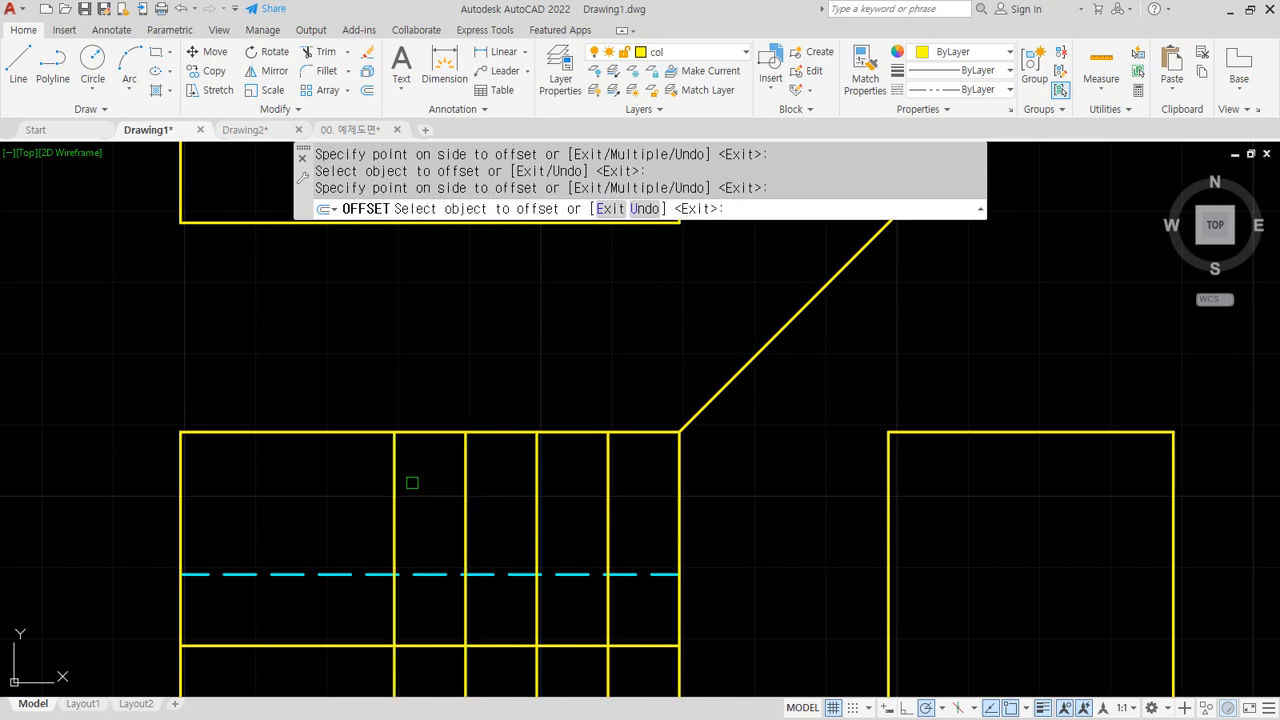
{"action": "left_click", "coordinate": [385, 483]}
{"action": "left_click", "coordinate": [392, 477]}
{"action": "left_click", "coordinate": [337, 479]}
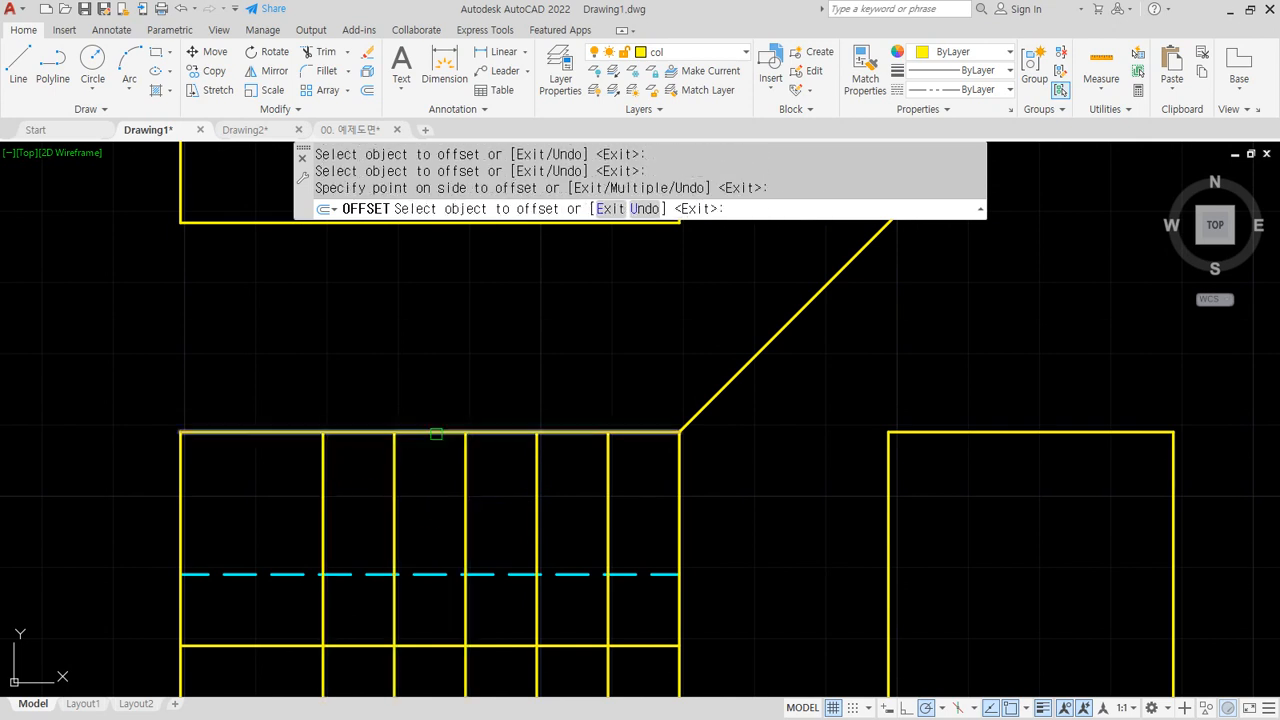
Offset the top edge of exercise 7's front view 10 downward
{"action": "left_click", "coordinate": [436, 433]}
{"action": "left_click", "coordinate": [432, 520]}
{"action": "key", "text": "Return"}
Draw the inner V from the top edge down to the horizontal offset line on the central vertical and back up
{"action": "type", "text": "l"}
{"action": "key", "text": "Return"}
{"action": "left_click", "coordinate": [395, 431]}
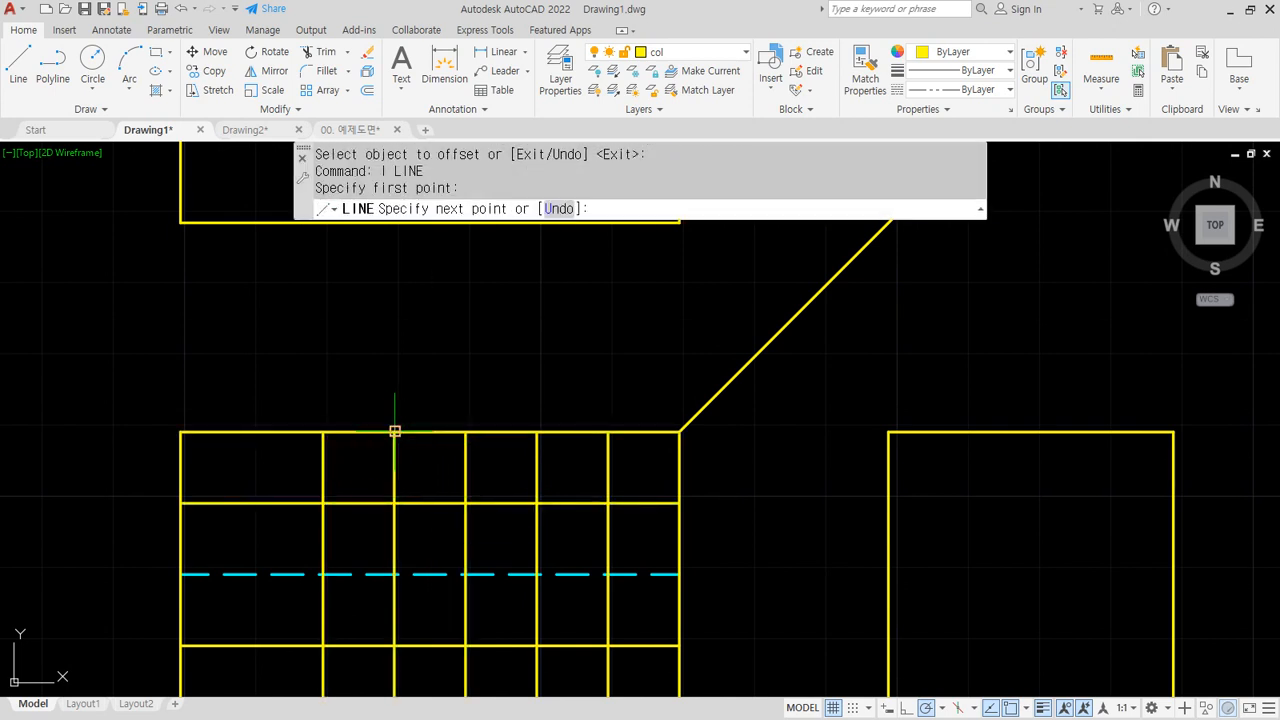
{"action": "left_click", "coordinate": [465, 503]}
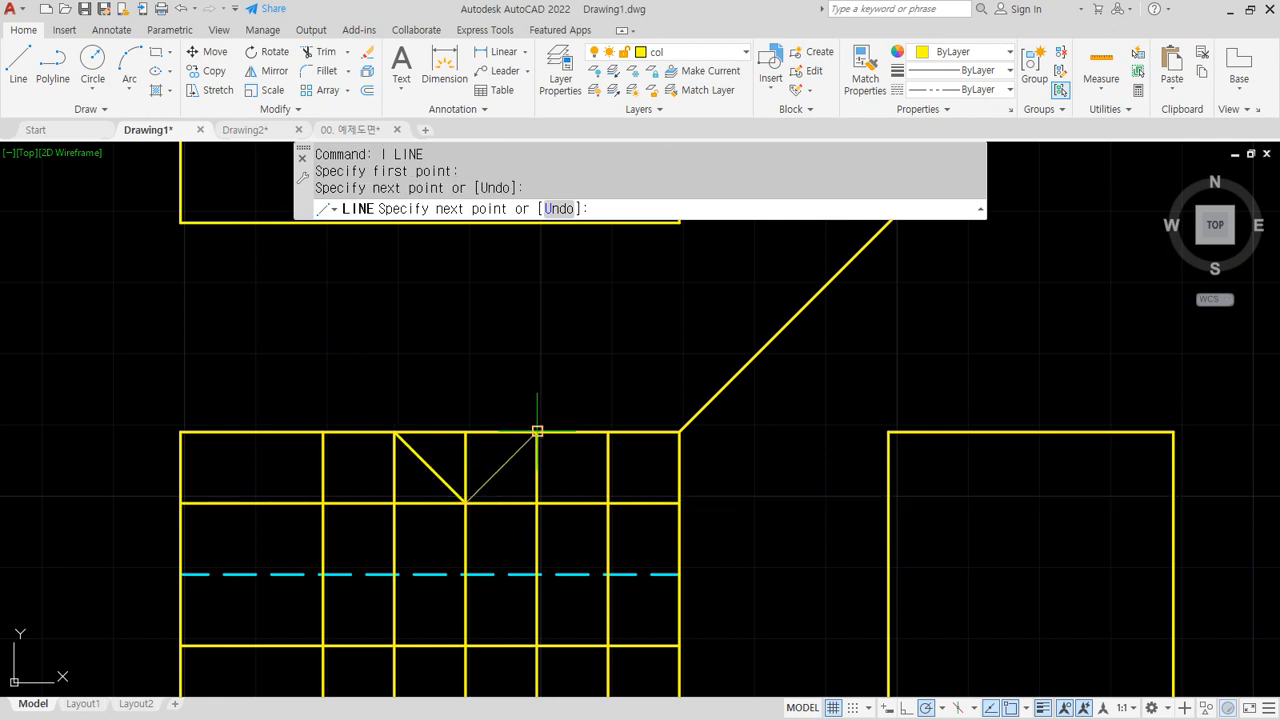
{"action": "left_click", "coordinate": [537, 431]}
{"action": "key", "text": "Return"}
Draw the outer V between the outermost vertical lines' upper ends, with its apex on the dashed line at the central vertical
{"action": "key", "text": "Return"}
{"action": "left_click", "coordinate": [608, 431]}
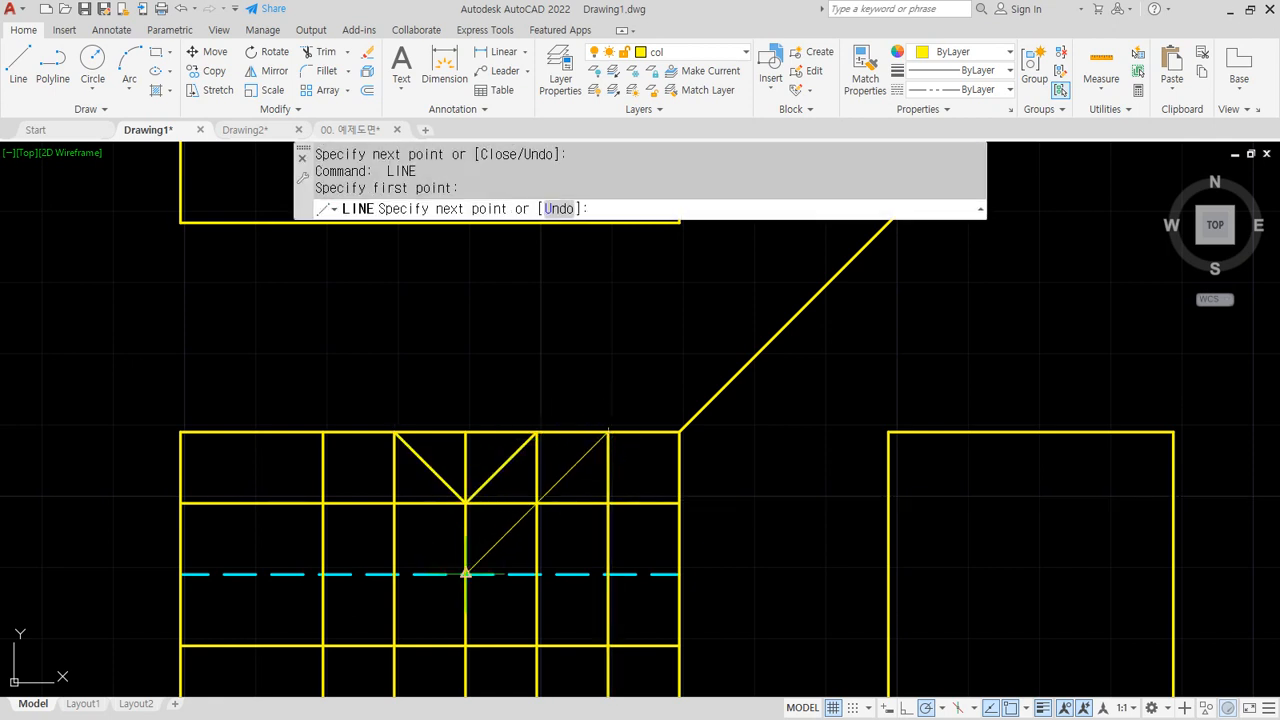
{"action": "left_click", "coordinate": [465, 573]}
{"action": "left_click", "coordinate": [323, 431]}
{"action": "key", "text": "Return"}
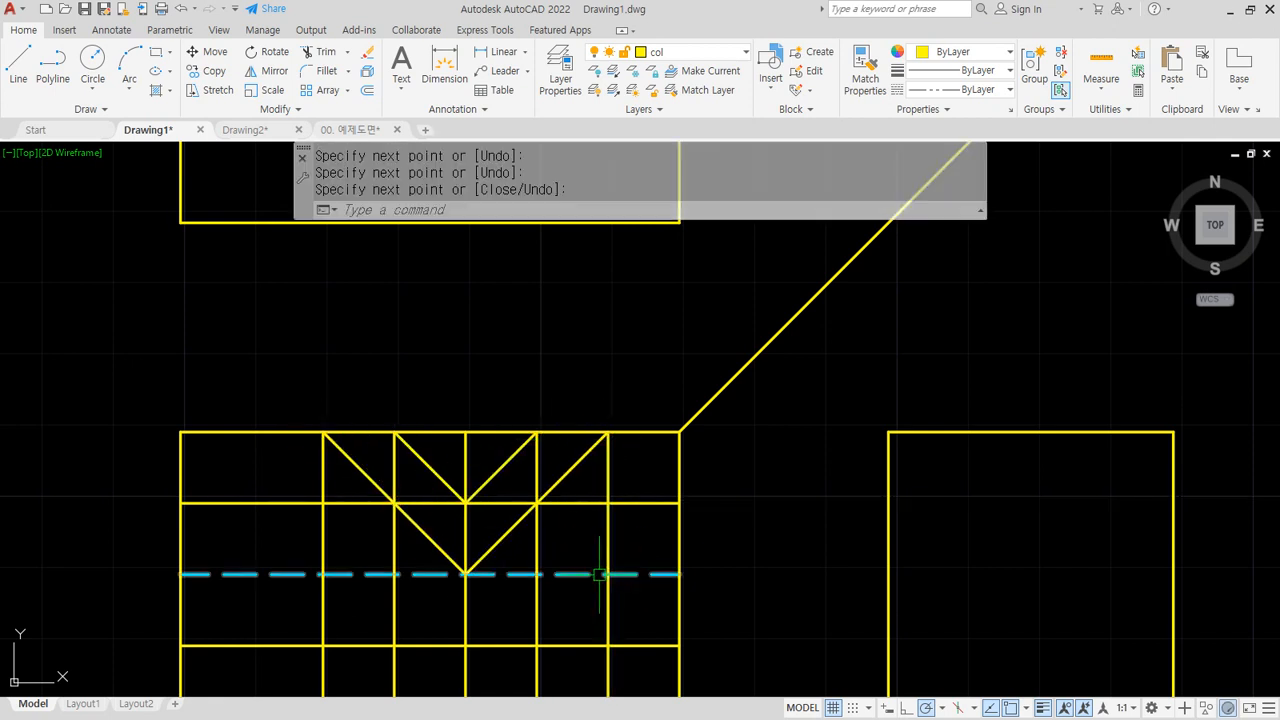
Erase the five vertical construction lines and the upper horizontal offset line from exercise 7's front view
{"action": "middle_click_drag", "start_coordinate": [599, 574], "coordinate": [599, 515]}
{"action": "left_click", "coordinate": [623, 623]}
{"action": "left_click", "coordinate": [286, 617]}
{"action": "type", "text": "e"}
{"action": "key", "text": "Return"}
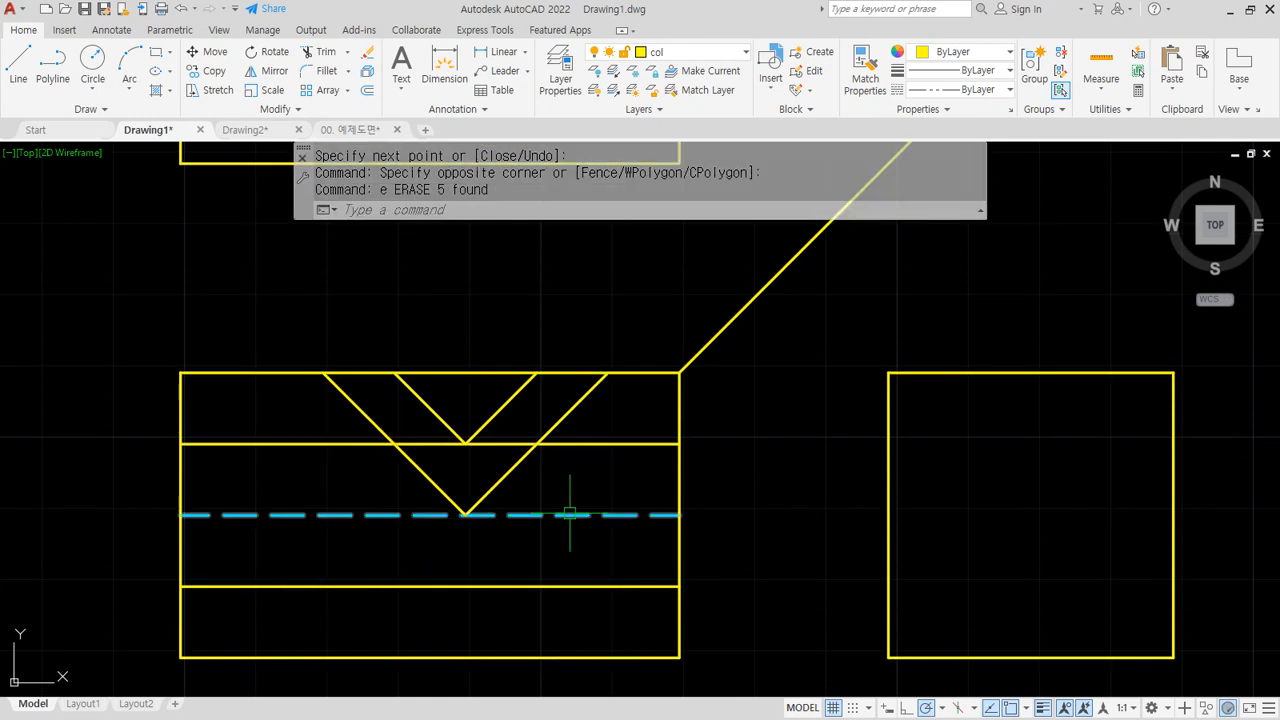
{"action": "left_click", "coordinate": [624, 445]}
{"action": "type", "text": "e"}
{"action": "key", "text": "Return"}
Trim the front view's top edge between the two ends of the inner V
{"action": "type", "text": "tr"}
{"action": "key", "text": "Return"}
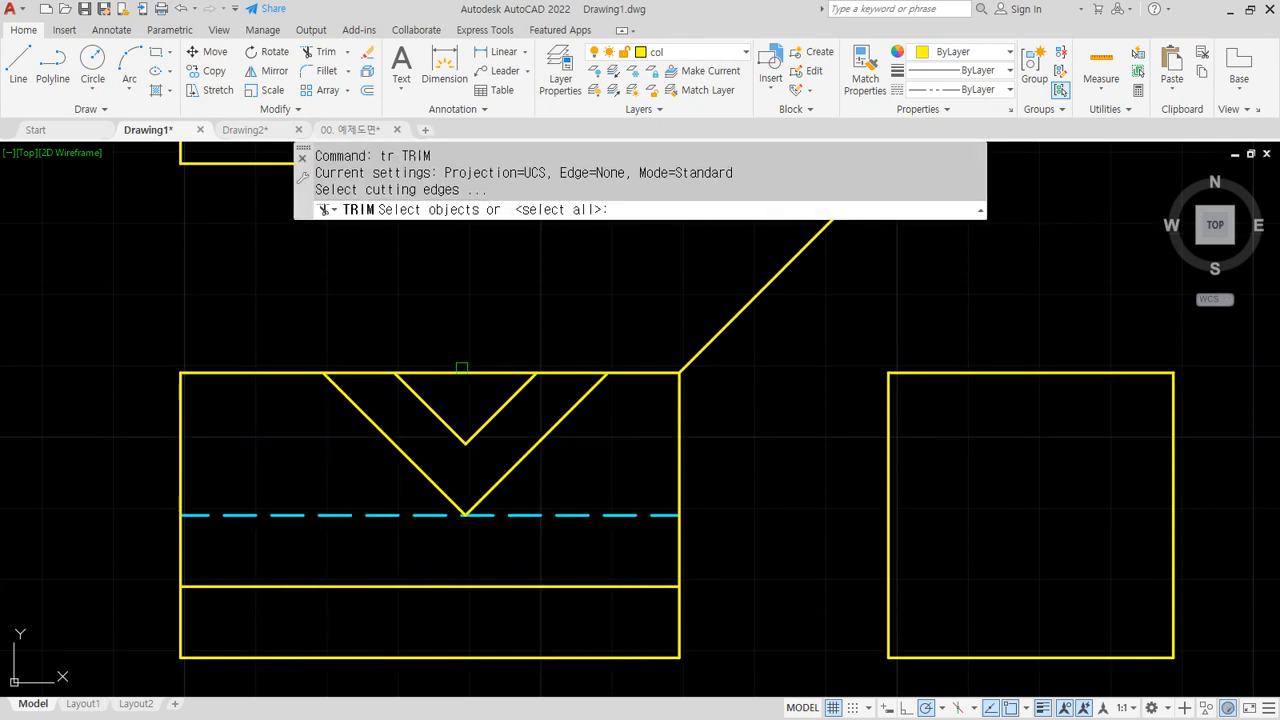
{"action": "key", "text": "Return"}
{"action": "left_click", "coordinate": [461, 371]}
{"action": "key", "text": "Return"}
Draw a vertical line joining the apexes of the inner and outer V
{"action": "type", "text": "l"}
{"action": "key", "text": "Return"}
{"action": "left_click", "coordinate": [465, 443]}
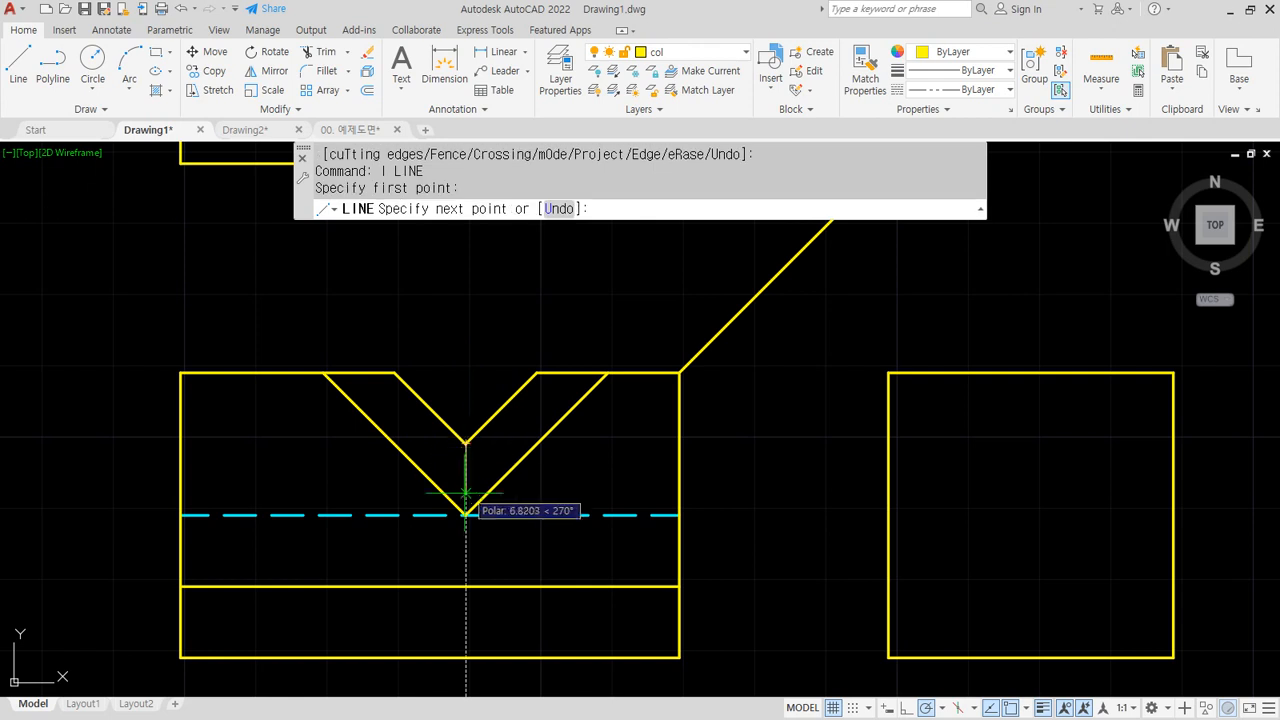
{"action": "left_click", "coordinate": [465, 515]}
{"action": "key", "text": "Return"}
Offset the top edge of exercise 7's top view 10 downward, and offset the resulting line another 10 downward
{"action": "scroll", "coordinate": [517, 537], "scroll_direction": "down", "scroll_amount": 2}
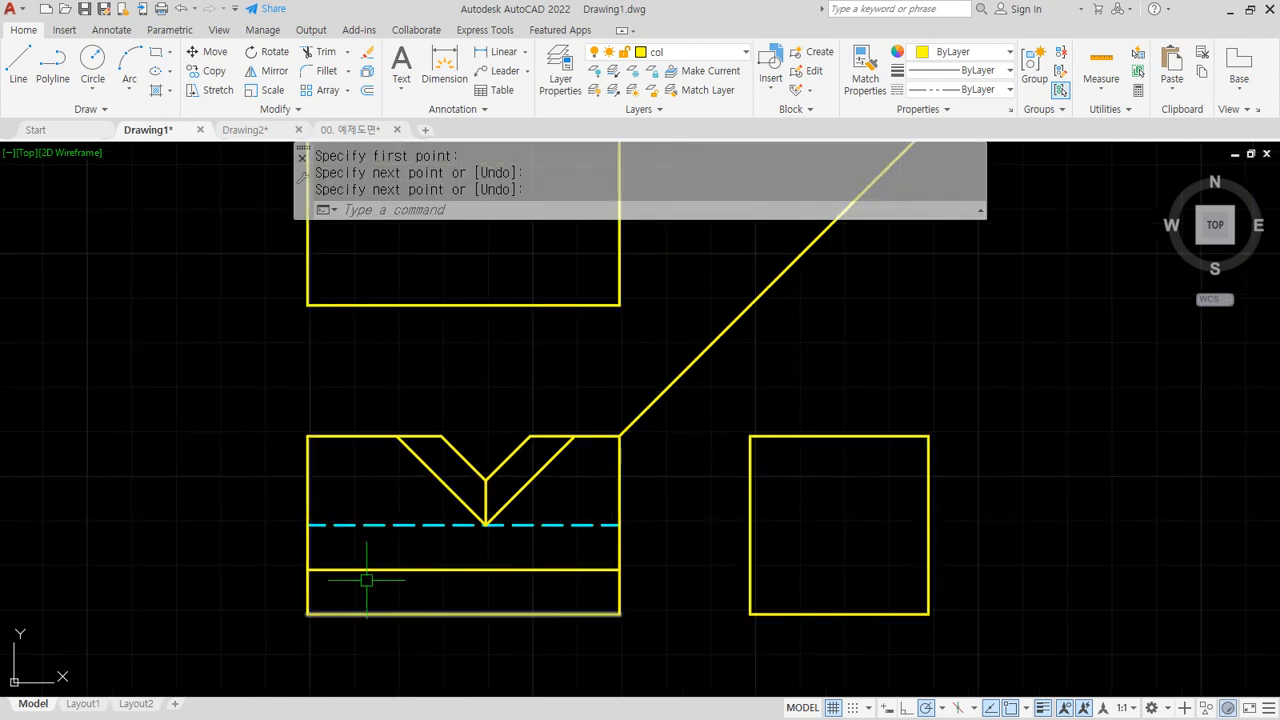
{"action": "scroll", "coordinate": [494, 409], "scroll_direction": "down", "scroll_amount": 2}
{"action": "middle_click_drag", "start_coordinate": [494, 409], "coordinate": [428, 426]}
{"action": "type", "text": "o"}
{"action": "key", "text": "Return"}
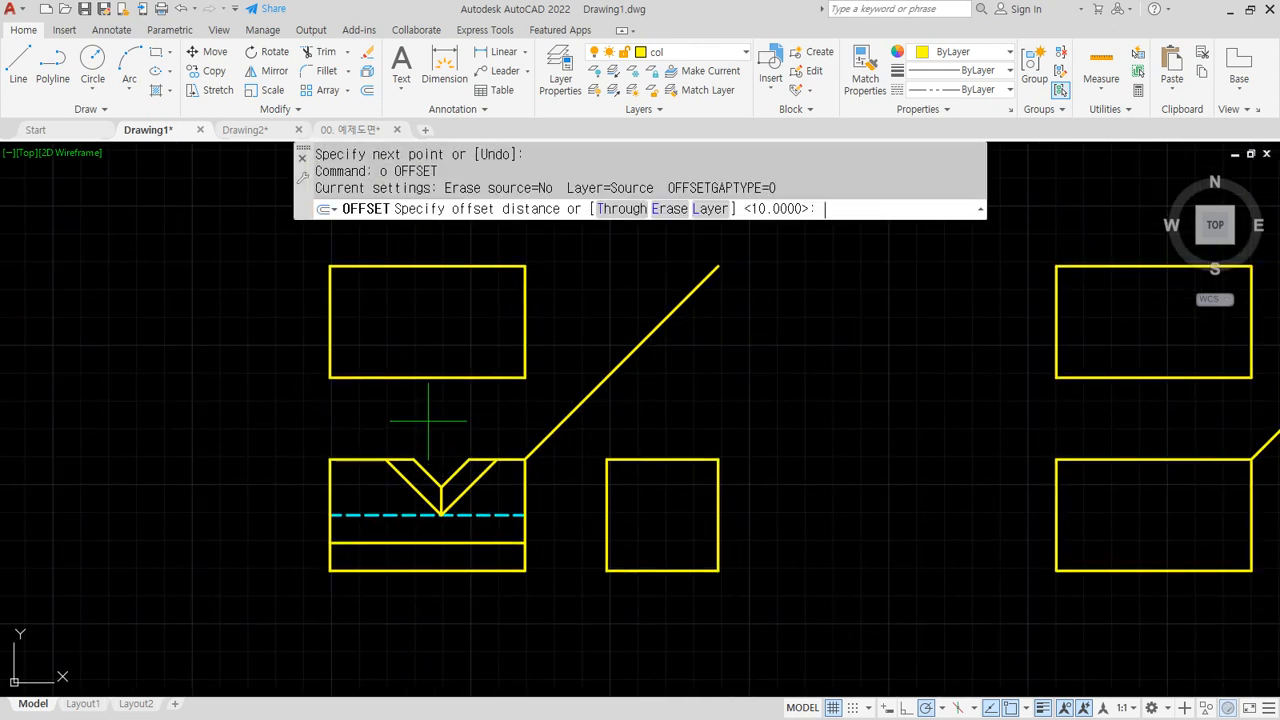
{"action": "type", "text": "10"}
{"action": "key", "text": "Return"}
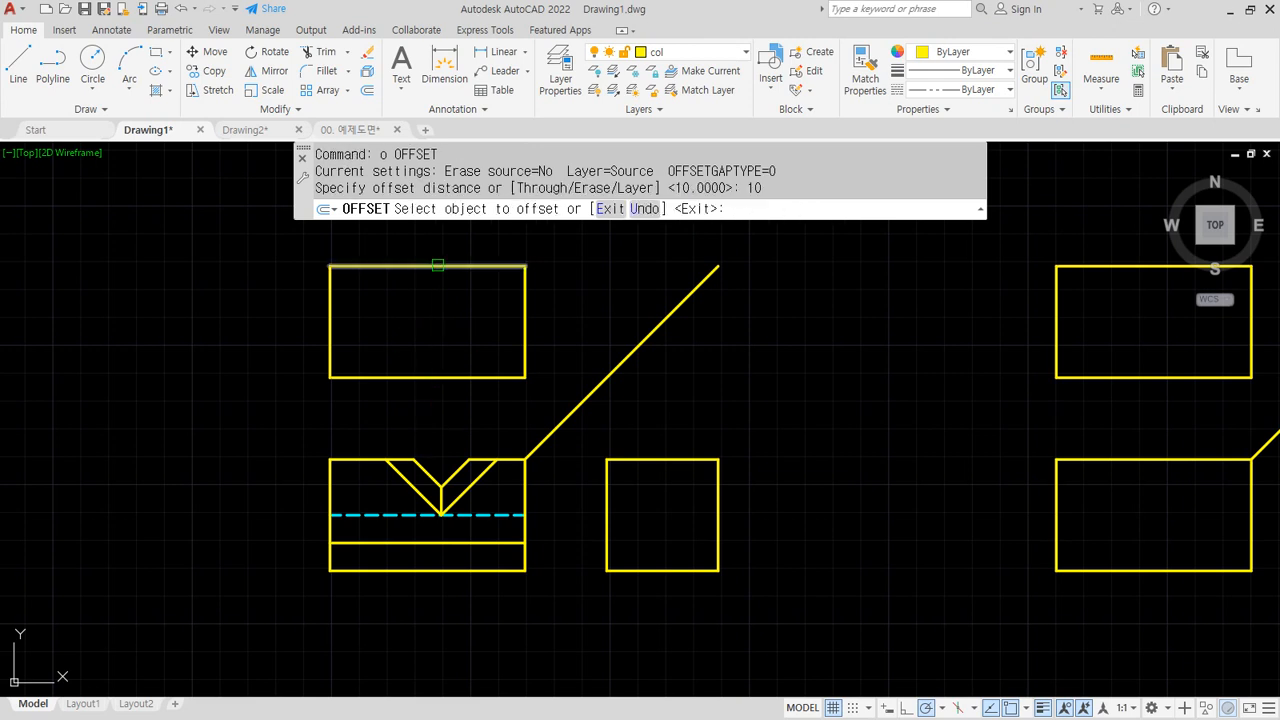
{"action": "left_click", "coordinate": [434, 266]}
{"action": "left_click", "coordinate": [436, 305]}
{"action": "left_click", "coordinate": [437, 294]}
{"action": "left_click", "coordinate": [439, 331]}
{"action": "key", "text": "Escape"}
Match the lower offset line in the top view to the properties of the front view's dashed hidden line
{"action": "type", "text": "m,"}
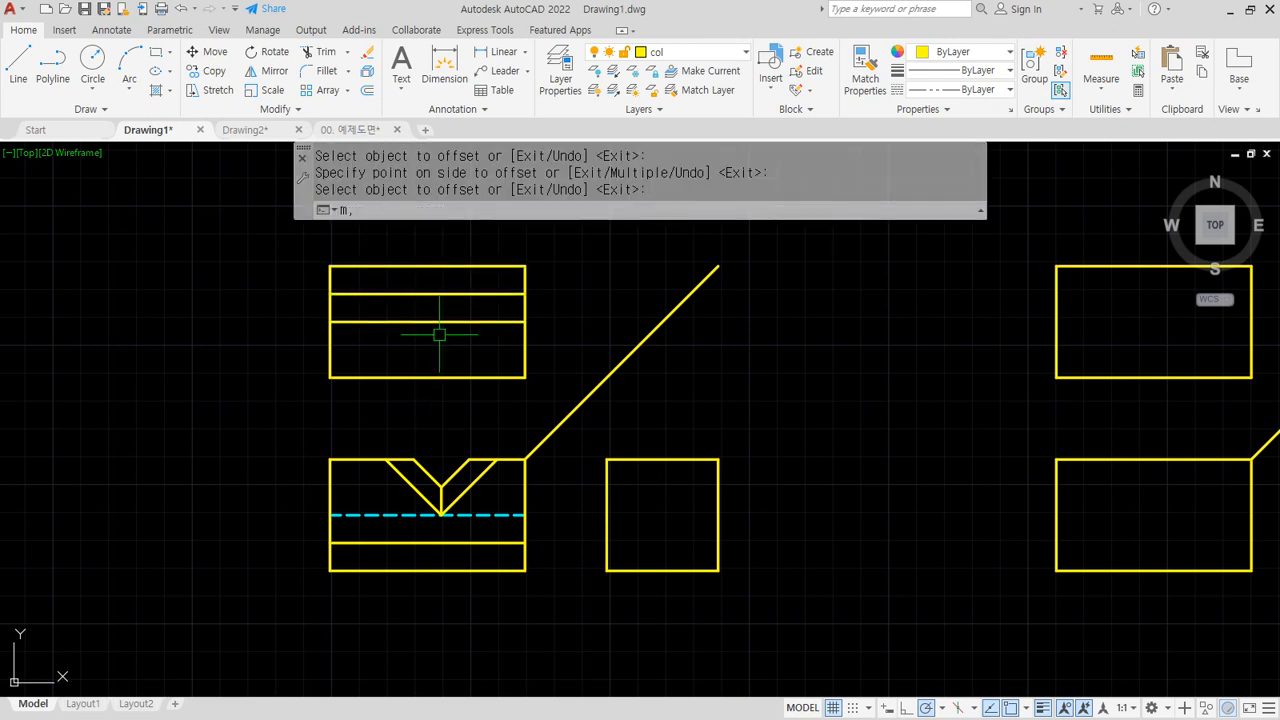
{"action": "key", "text": "Escape"}
{"action": "key", "text": "Escape"}
{"action": "type", "text": "ma"}
{"action": "key", "text": "Return"}
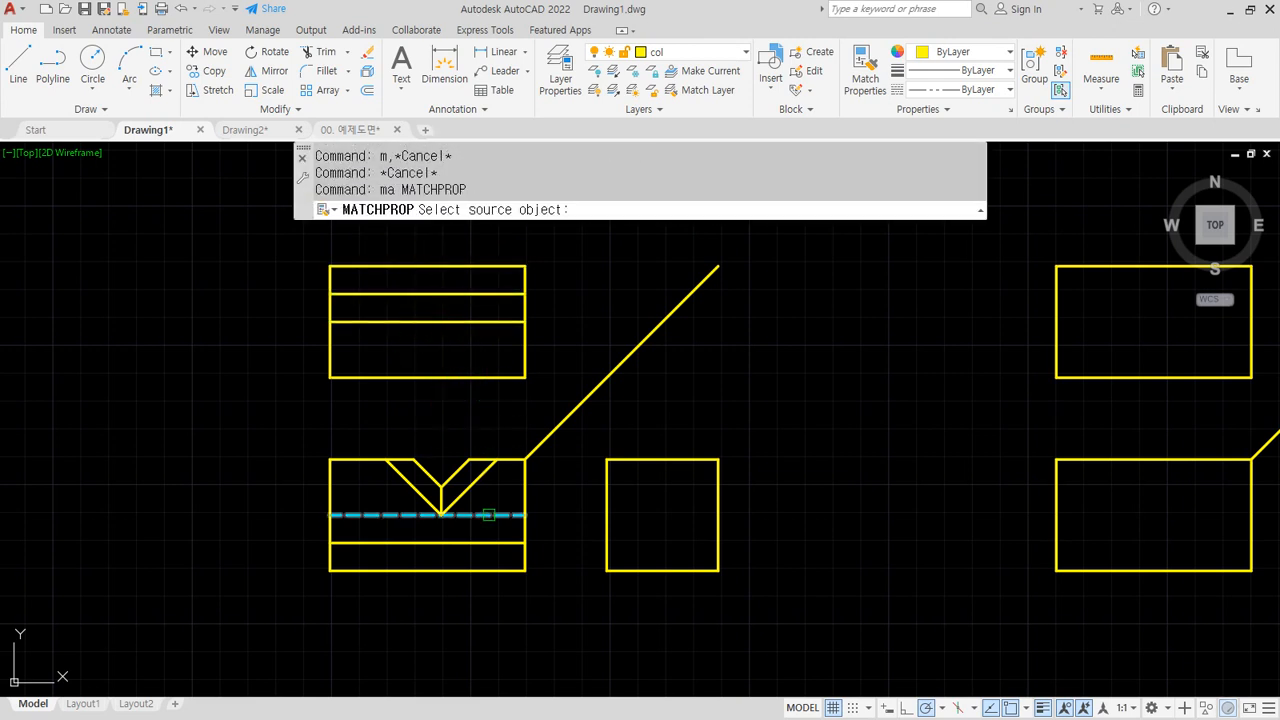
{"action": "left_click", "coordinate": [488, 516]}
{"action": "left_click", "coordinate": [471, 335]}
{"action": "left_click", "coordinate": [462, 315]}
{"action": "key", "text": "Return"}
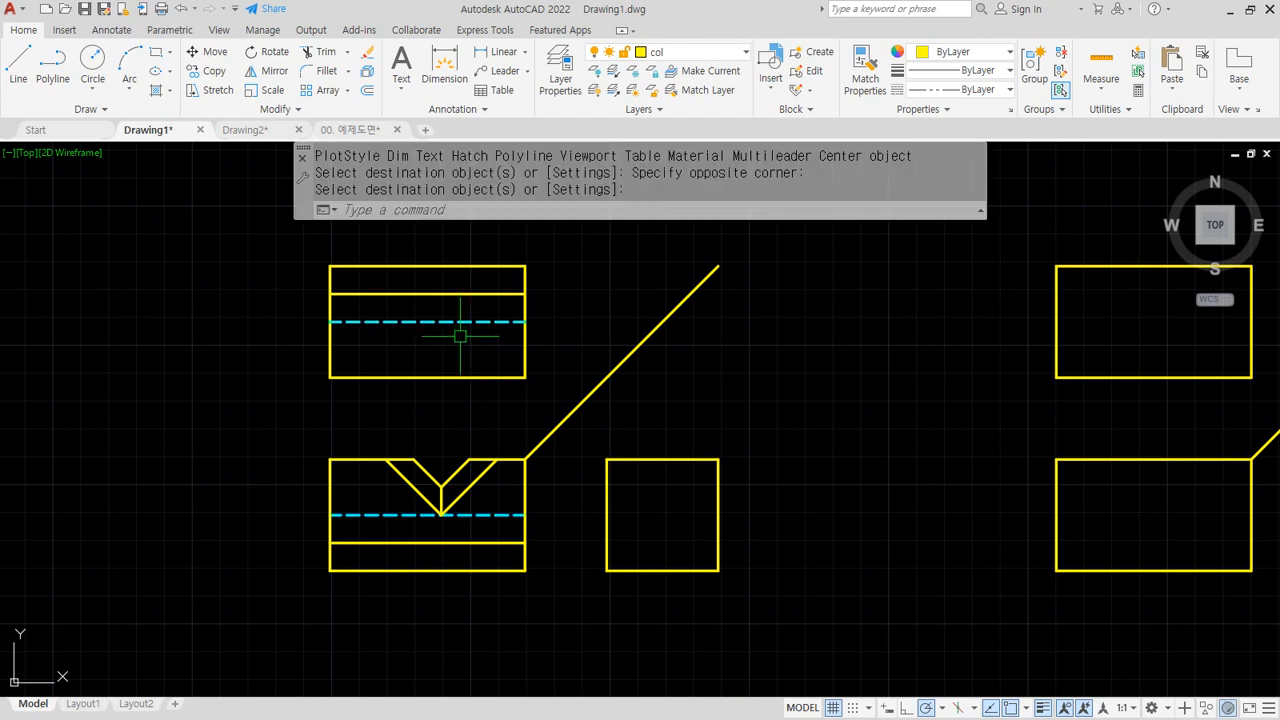
Draw a slanted top-view line from the solid offset line, aligned with the inner V's left end, to the bottom edge below the outer V's left end
{"action": "type", "text": "l"}
{"action": "key", "text": "Return"}
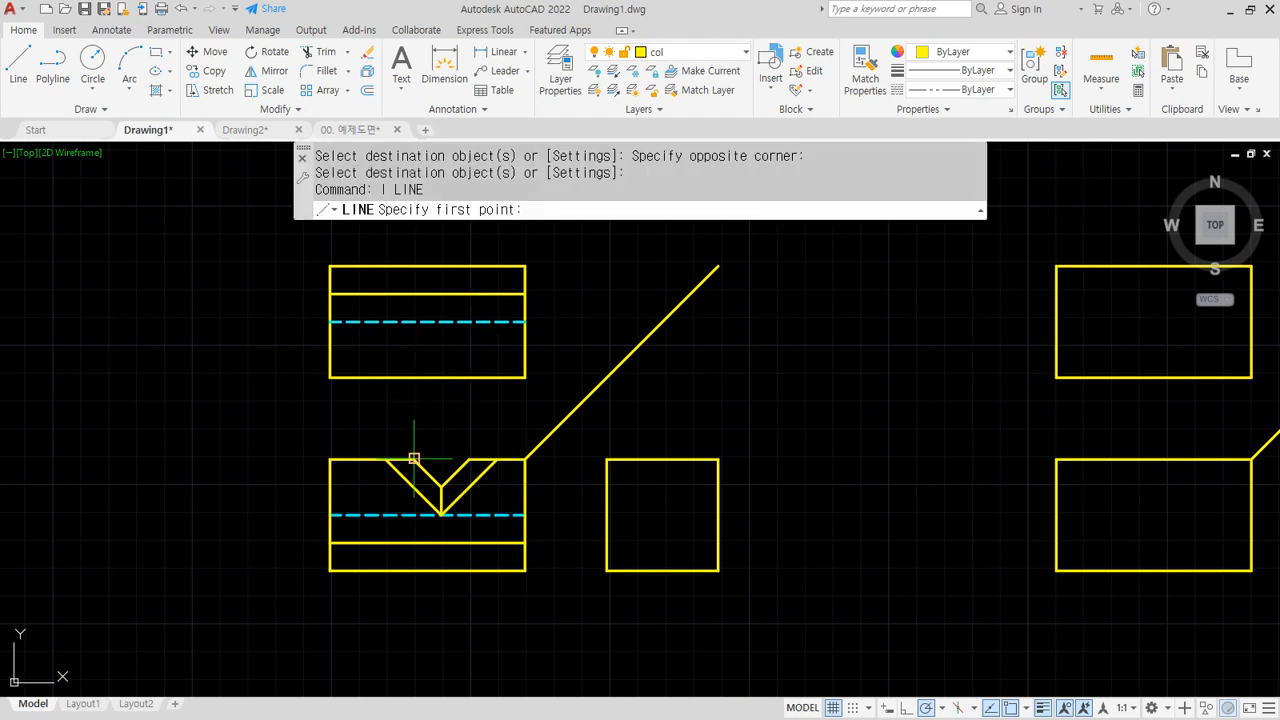
{"action": "left_click", "coordinate": [414, 294]}
{"action": "left_click", "coordinate": [386, 377]}
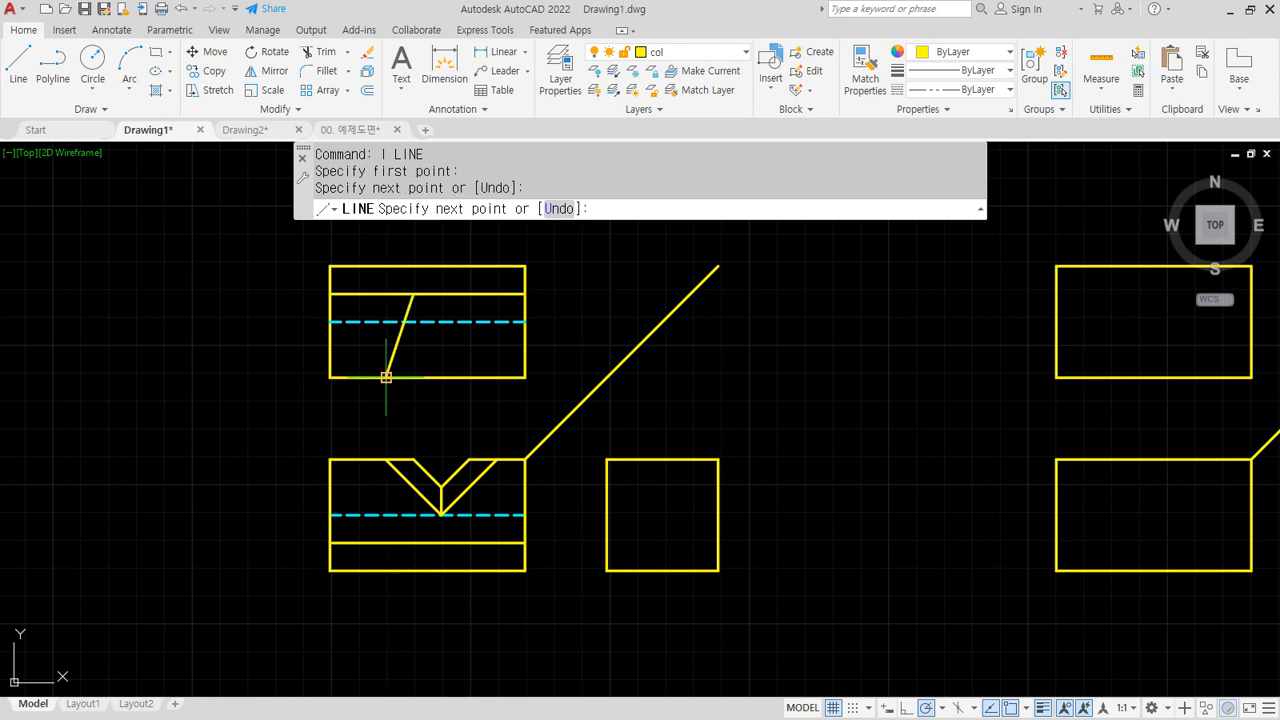
{"action": "key", "text": "Return"}
Draw a slanted top-view line from the solid offset line, aligned with the inner V's right end, to the bottom edge above the outer V's right end
{"action": "key", "text": "Return"}
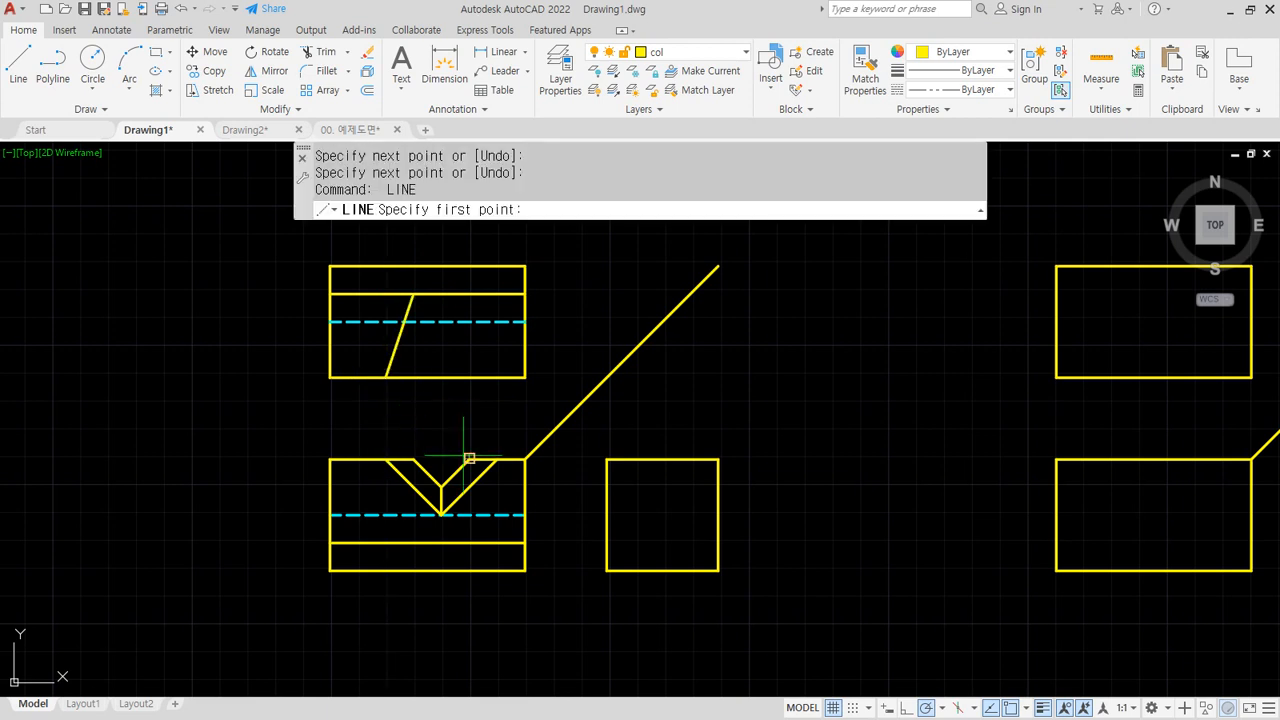
{"action": "left_click", "coordinate": [470, 294]}
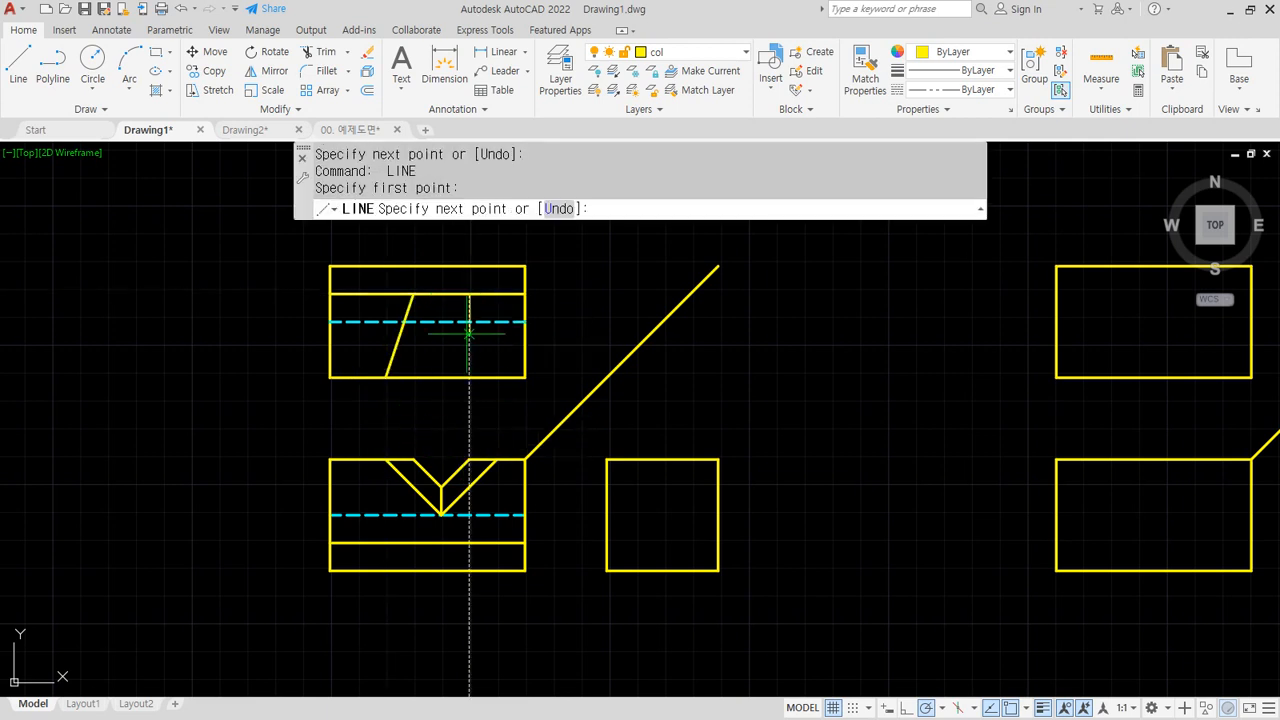
{"action": "left_click", "coordinate": [497, 377]}
{"action": "key", "text": "Return"}
Draw a vertical top-view line from the dashed hidden line, aligned with the V's apex, down to the bottom edge
{"action": "key", "text": "Return"}
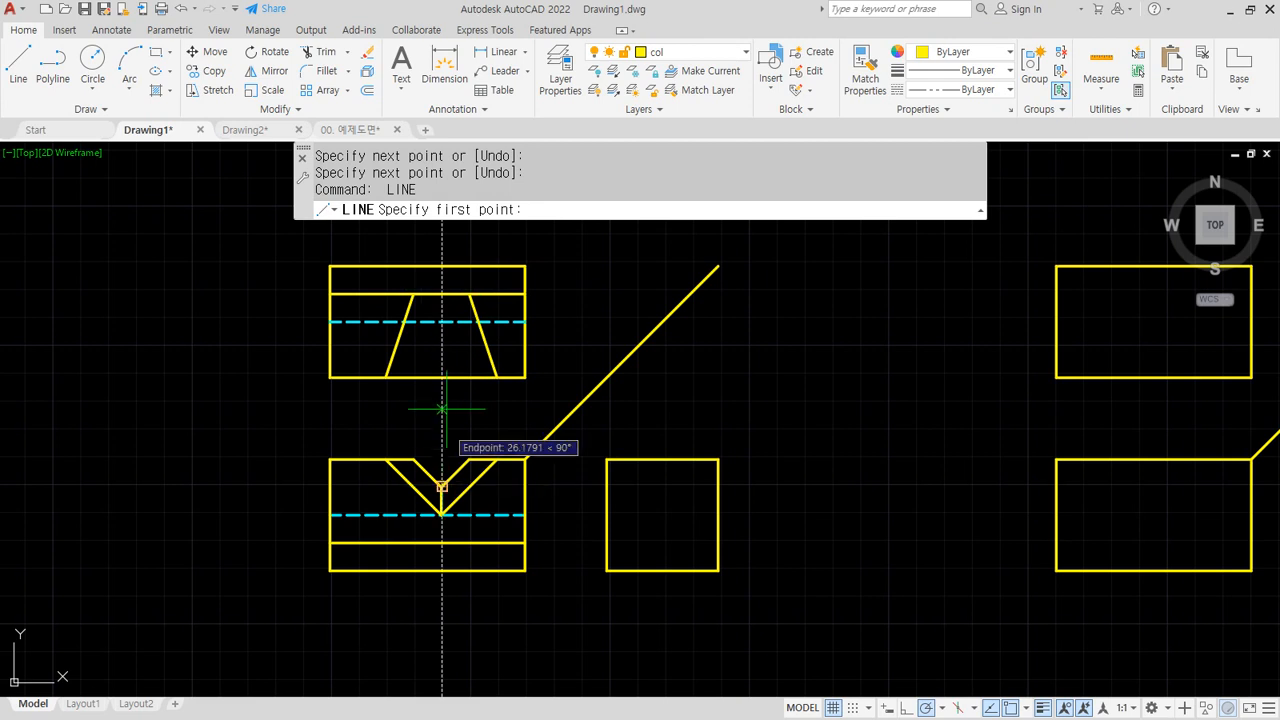
{"action": "left_click", "coordinate": [442, 321]}
{"action": "left_click", "coordinate": [441, 377]}
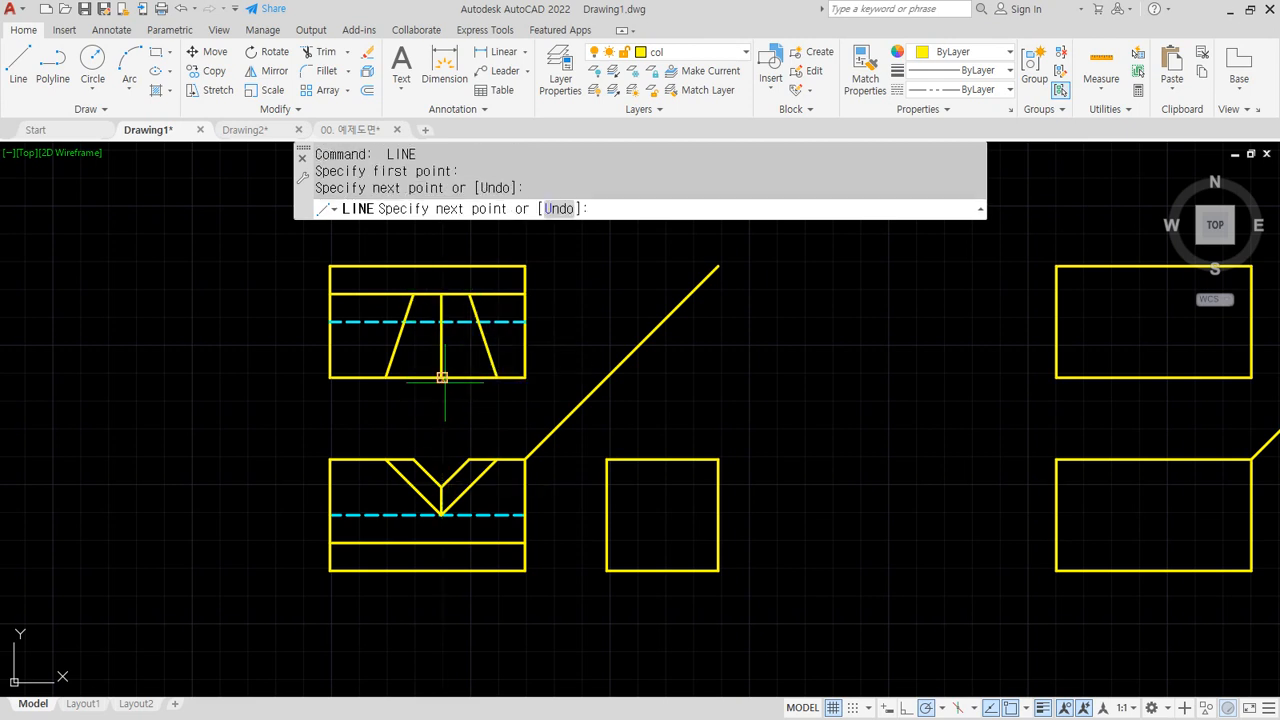
{"action": "key", "text": "Return"}
Offset the right edge of exercise 7's side view 10 inward and its bottom edge 10 upward
{"action": "middle_click_drag", "start_coordinate": [583, 612], "coordinate": [470, 635]}
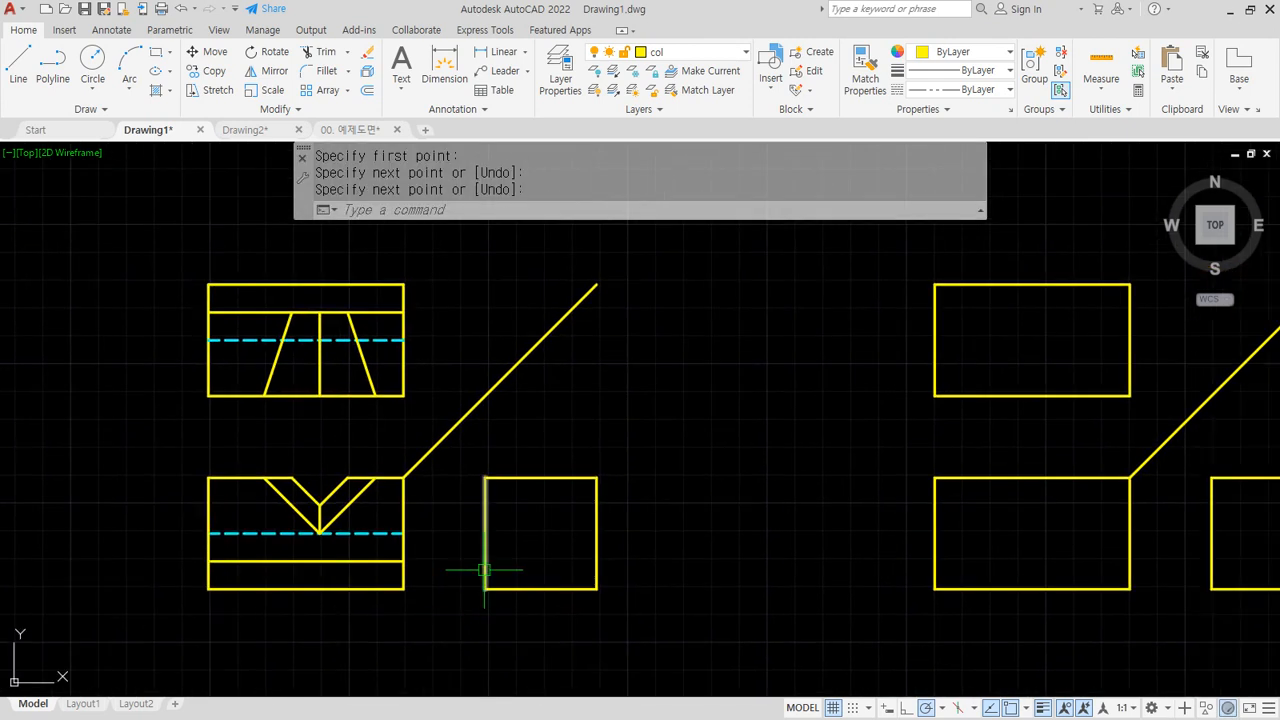
{"action": "type", "text": "o"}
{"action": "key", "text": "Return"}
{"action": "type", "text": "10"}
{"action": "key", "text": "Return"}
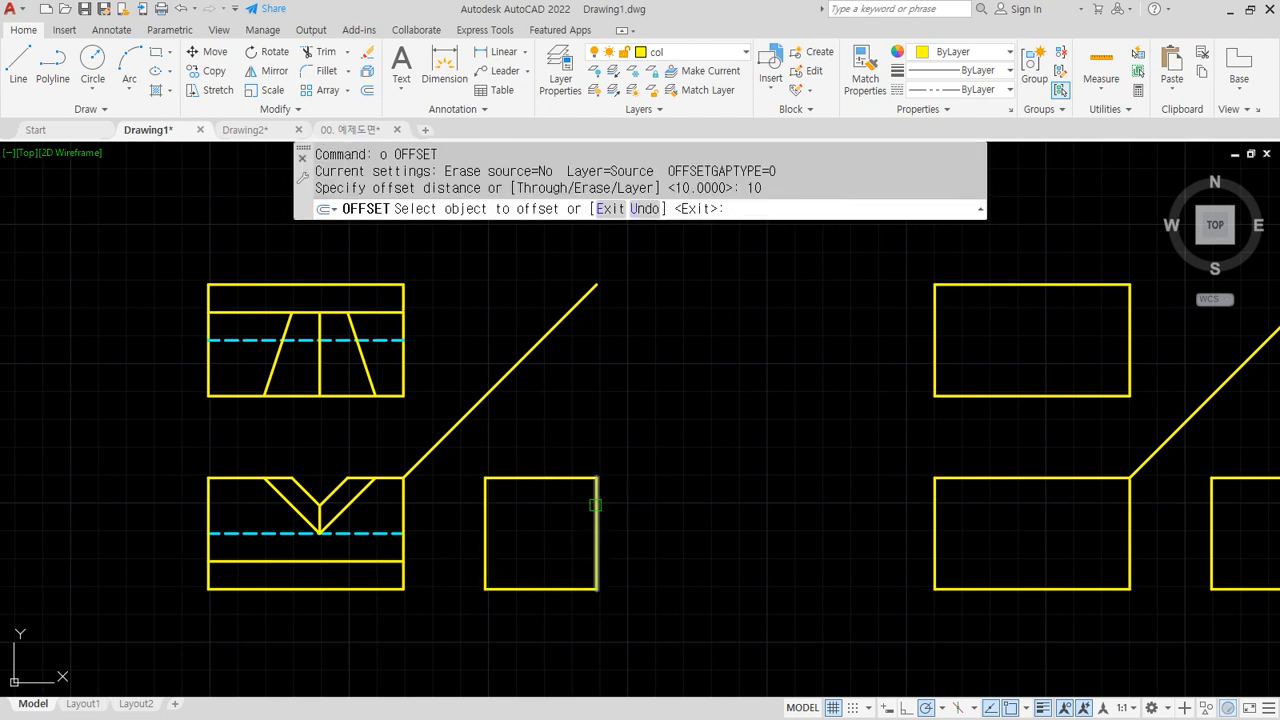
{"action": "left_click", "coordinate": [597, 505]}
{"action": "left_click", "coordinate": [529, 566]}
{"action": "left_click", "coordinate": [534, 589]}
{"action": "left_click", "coordinate": [527, 551]}
{"action": "key", "text": "Return"}
Offset the side view's left edge 20 to the right and its bottom edge 20 upward
{"action": "key", "text": "Return"}
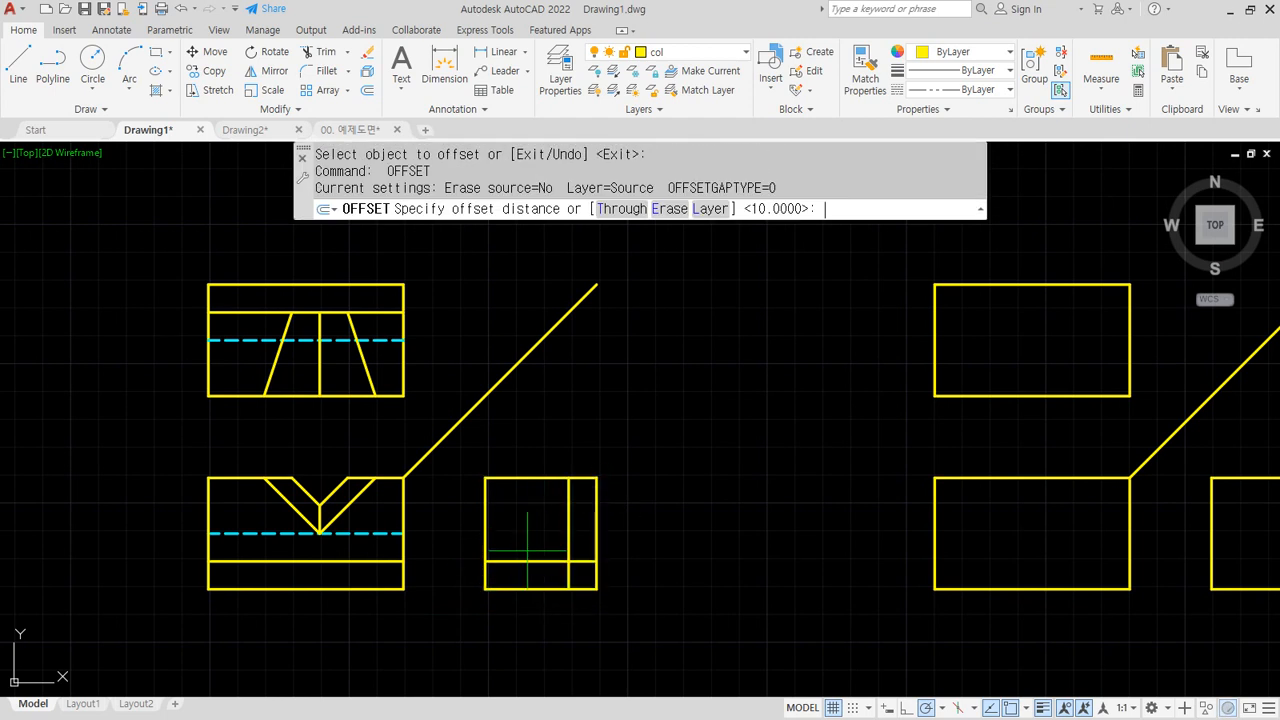
{"action": "type", "text": "20"}
{"action": "key", "text": "Return"}
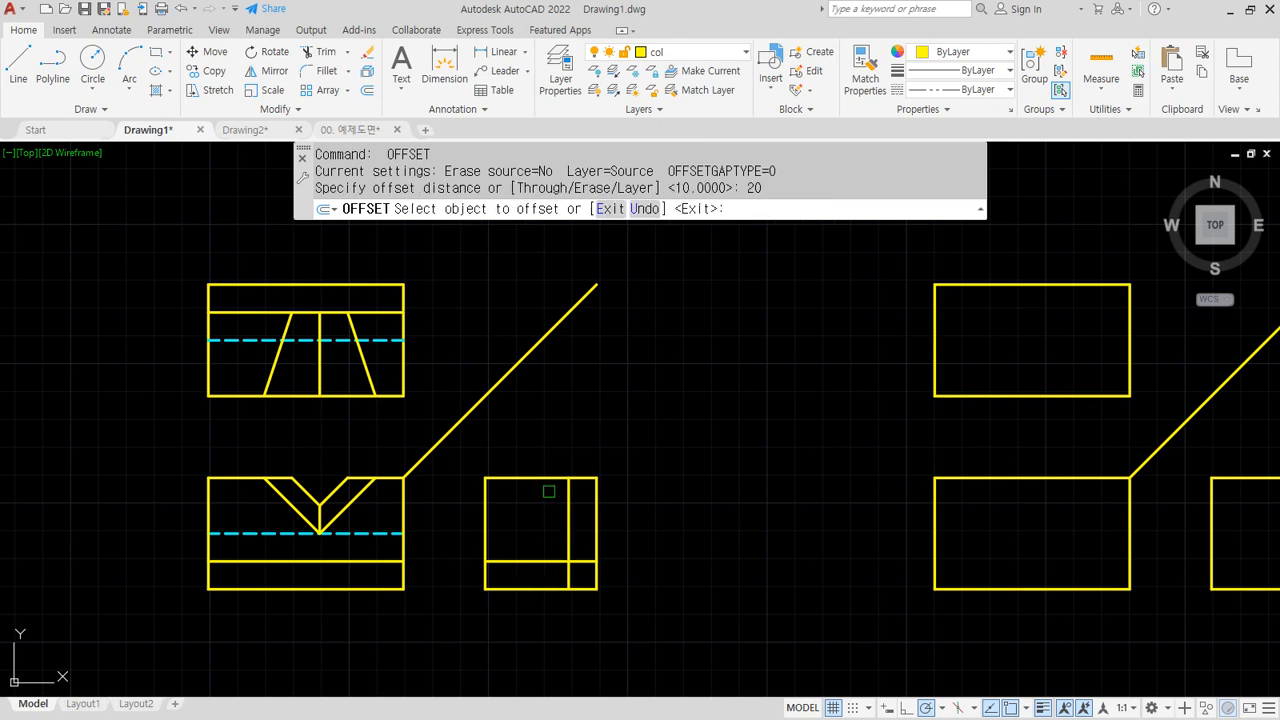
{"action": "left_click", "coordinate": [485, 520]}
{"action": "left_click", "coordinate": [530, 513]}
{"action": "left_click", "coordinate": [486, 588]}
{"action": "left_click", "coordinate": [487, 574]}
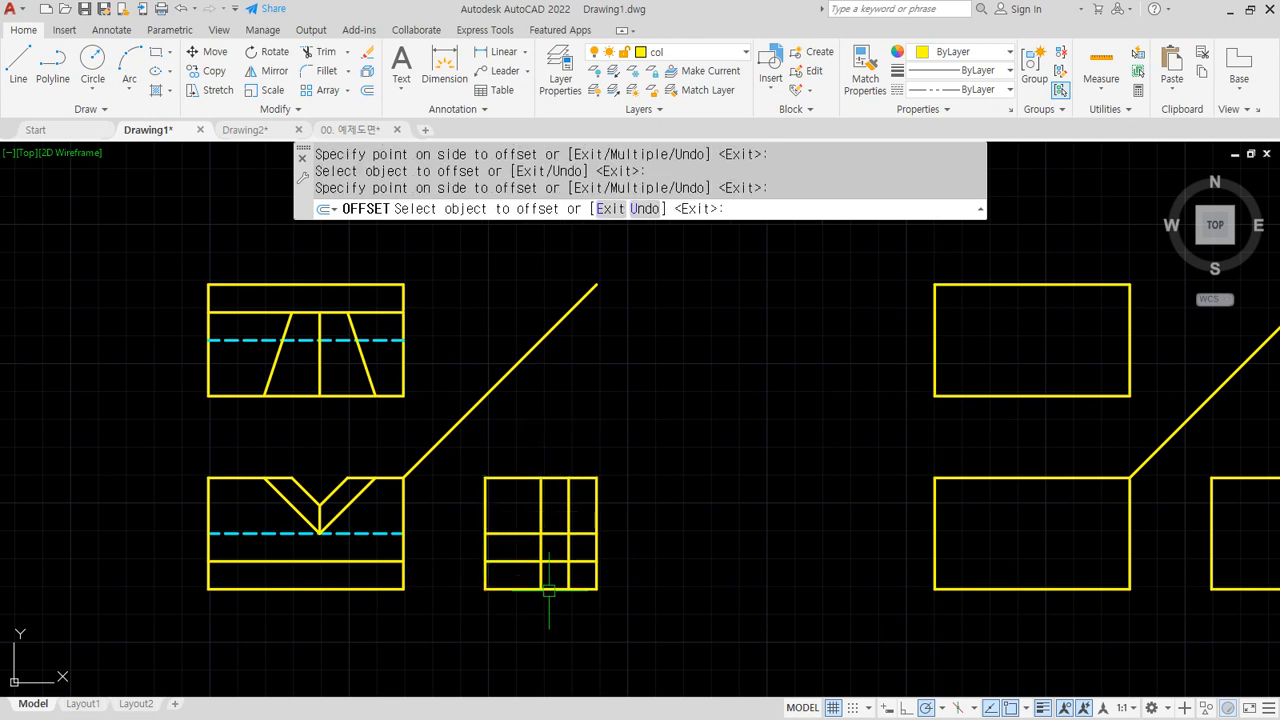
{"action": "key", "text": "Return"}
Fillet the side view's lines with zero radius to cut a stepped notch out of its lower-left corner
{"action": "type", "text": "f"}
{"action": "key", "text": "Return"}
{"action": "left_click", "coordinate": [550, 589]}
{"action": "left_click", "coordinate": [540, 575]}
{"action": "key", "text": "Return"}
{"action": "left_click", "coordinate": [540, 573]}
{"action": "left_click", "coordinate": [526, 560]}
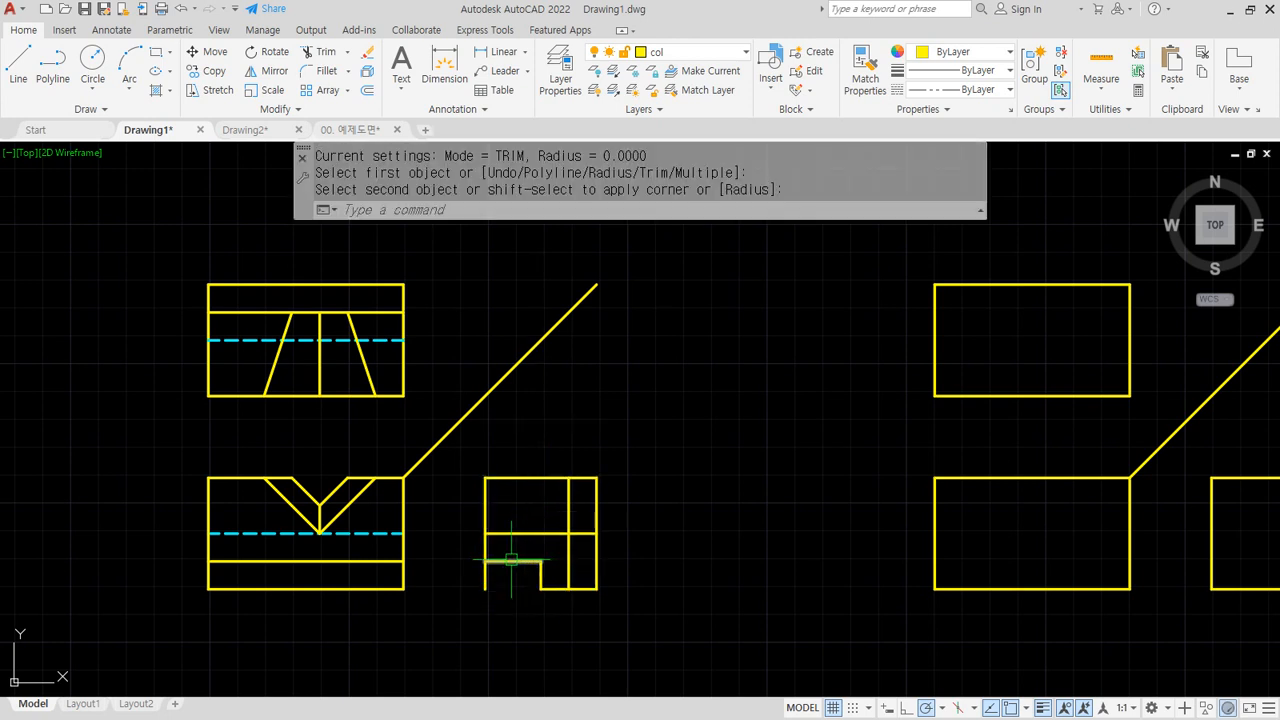
{"action": "key", "text": "Return"}
{"action": "left_click", "coordinate": [512, 560]}
{"action": "left_click", "coordinate": [484, 513]}
Fillet the side view's lines with zero radius to cut a stepped notch out of its upper-right corner
{"action": "key", "text": "Return"}
{"action": "left_click", "coordinate": [548, 479]}
{"action": "left_click", "coordinate": [569, 500]}
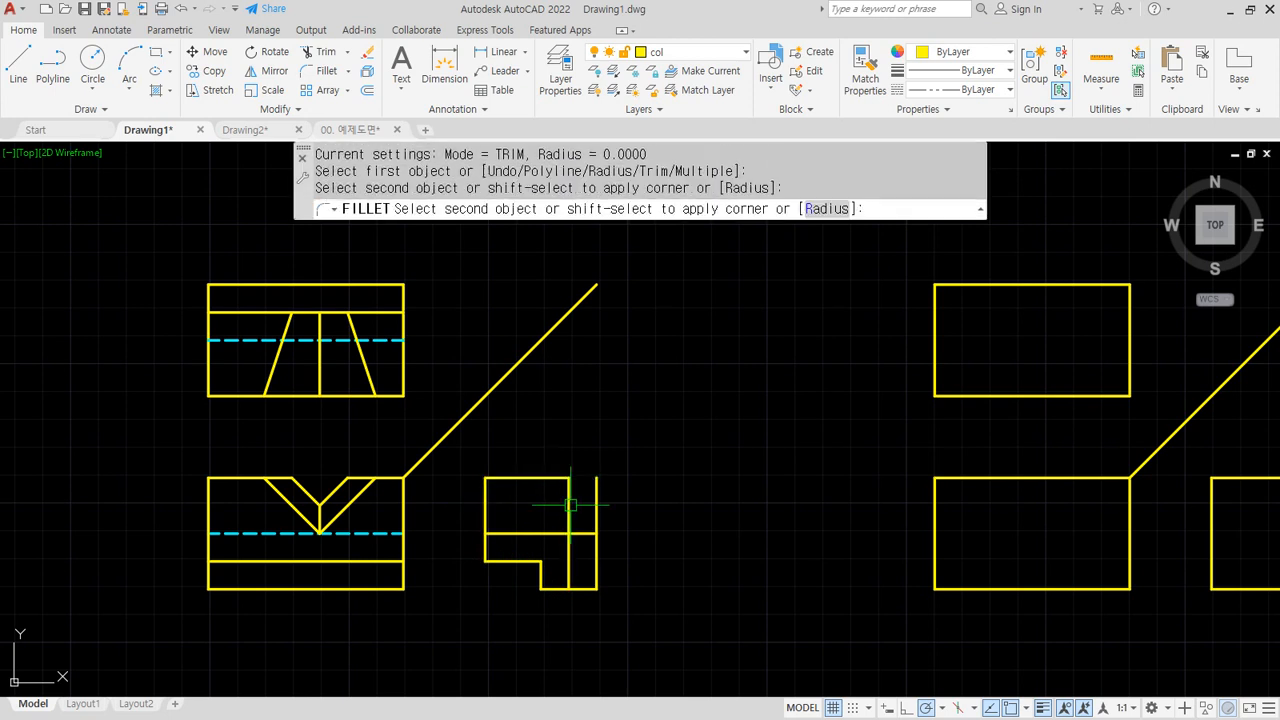
{"action": "key", "text": "Return"}
{"action": "left_click", "coordinate": [566, 517]}
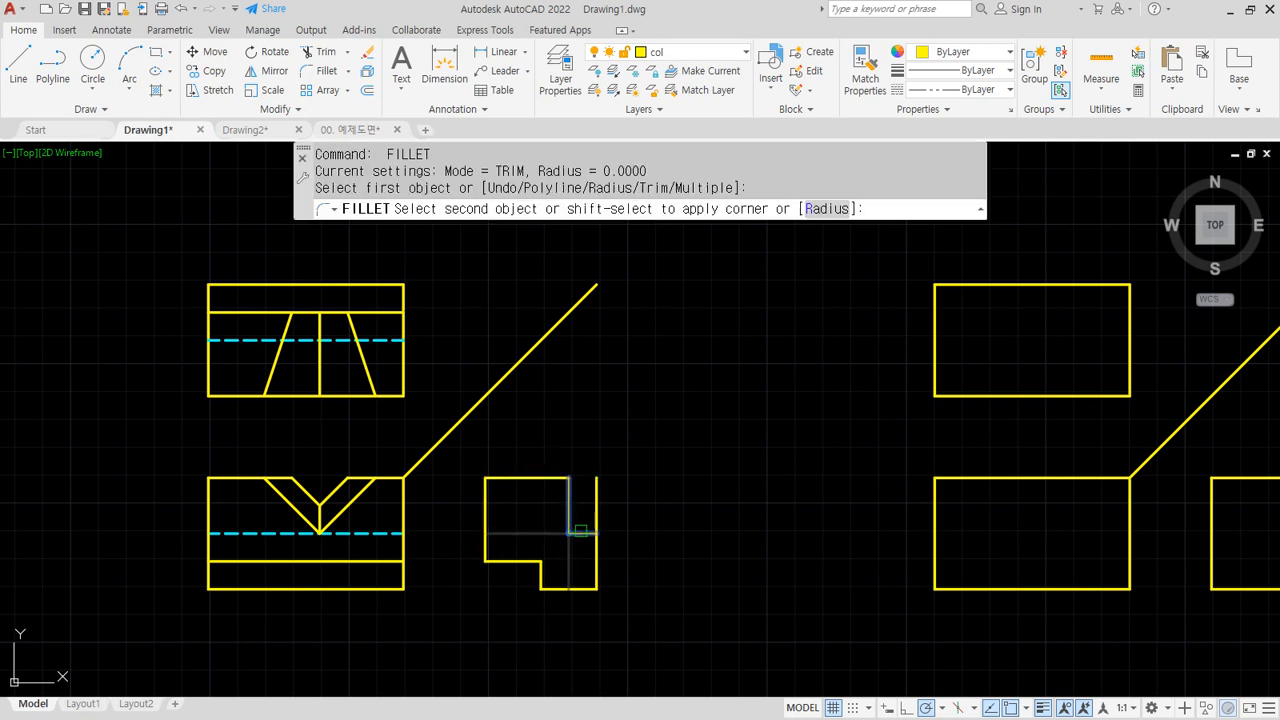
{"action": "left_click", "coordinate": [590, 534]}
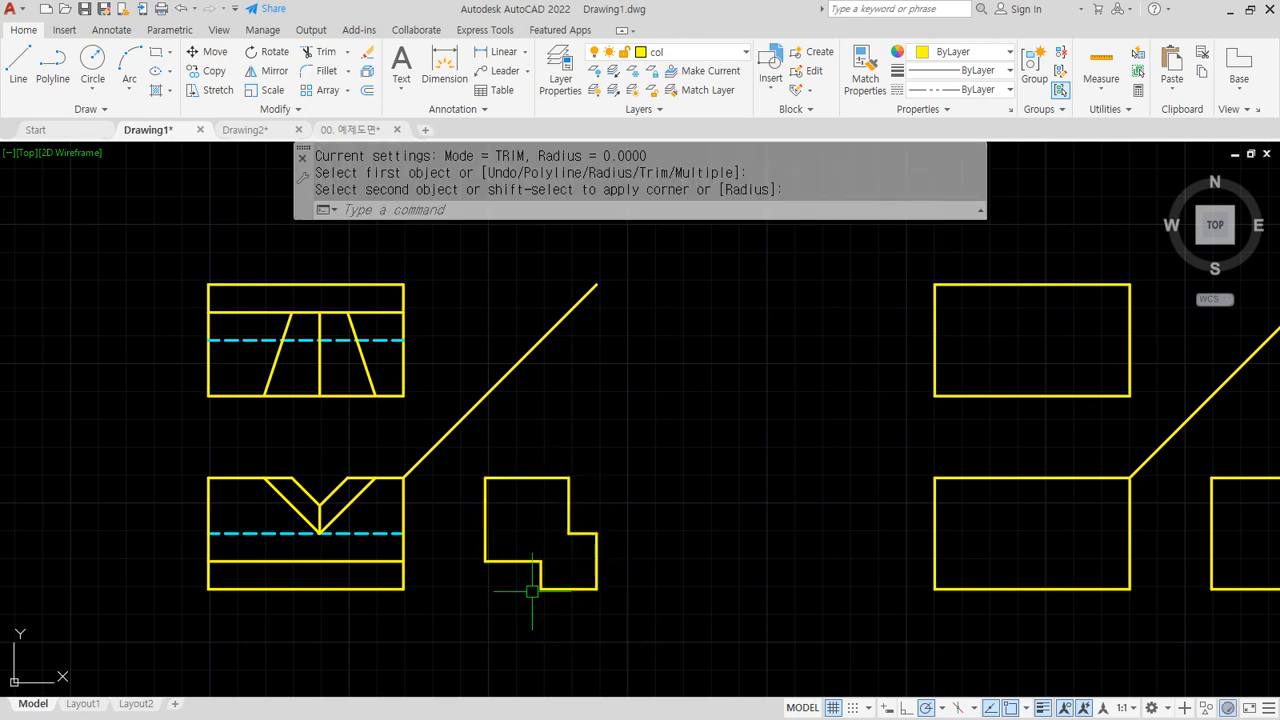
{"action": "left_click_drag", "start_coordinate": [403, 316], "coordinate": [554, 405]}
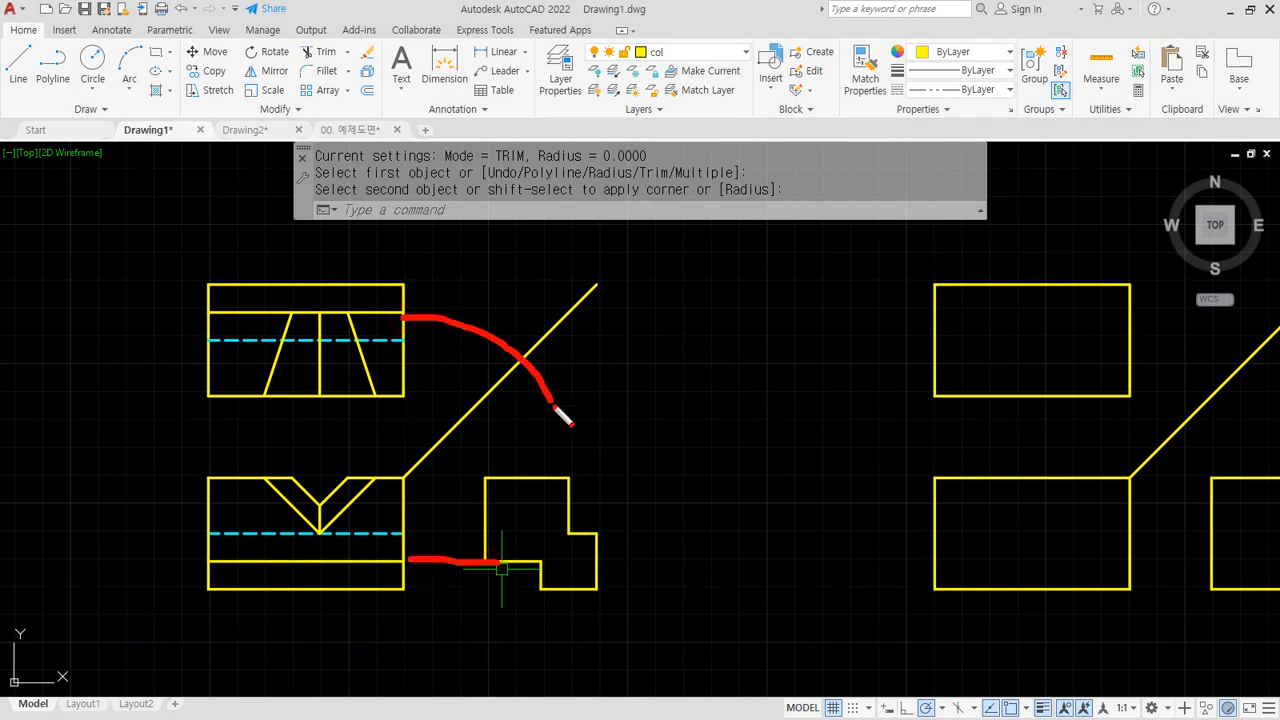
{"action": "key", "text": "Escape"}
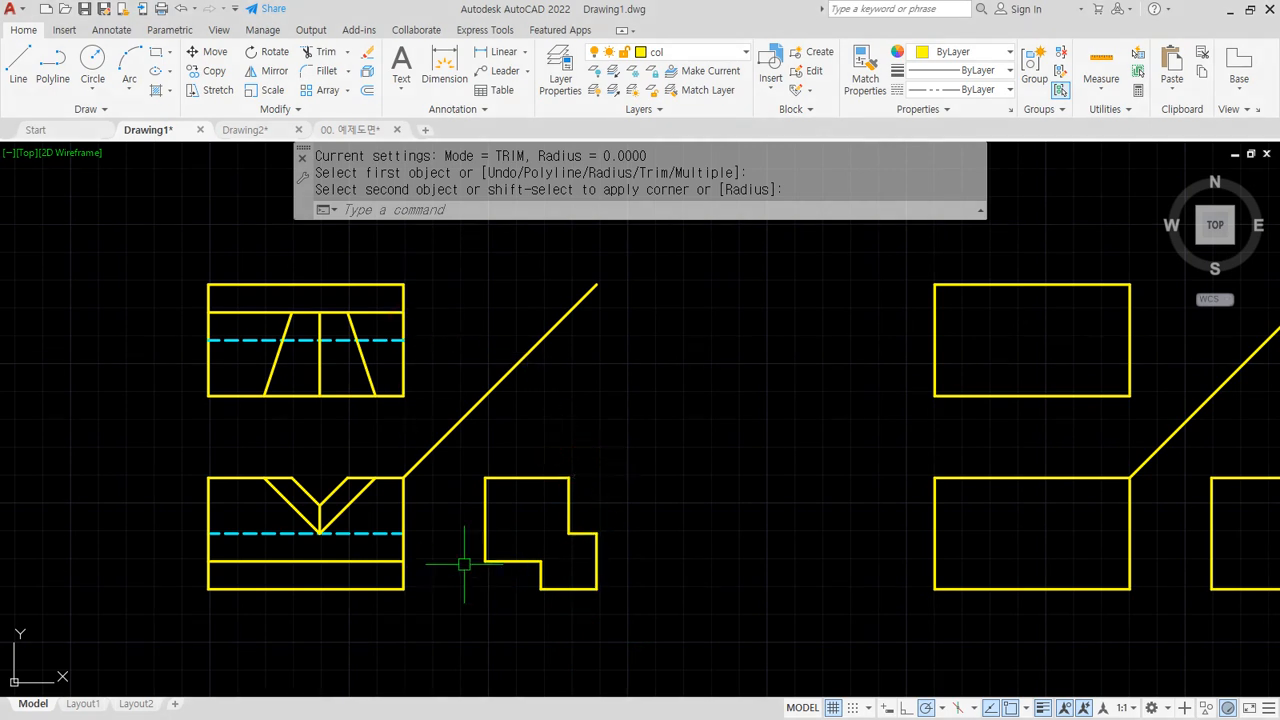
Draw a slanted side-view line from the upper right edge at the inner V's apex height to the left edge at the outer V's apex height
{"action": "scroll", "coordinate": [464, 562], "scroll_direction": "up", "scroll_amount": 2}
{"action": "scroll", "coordinate": [534, 543], "scroll_direction": "down", "scroll_amount": 2}
{"action": "type", "text": "l"}
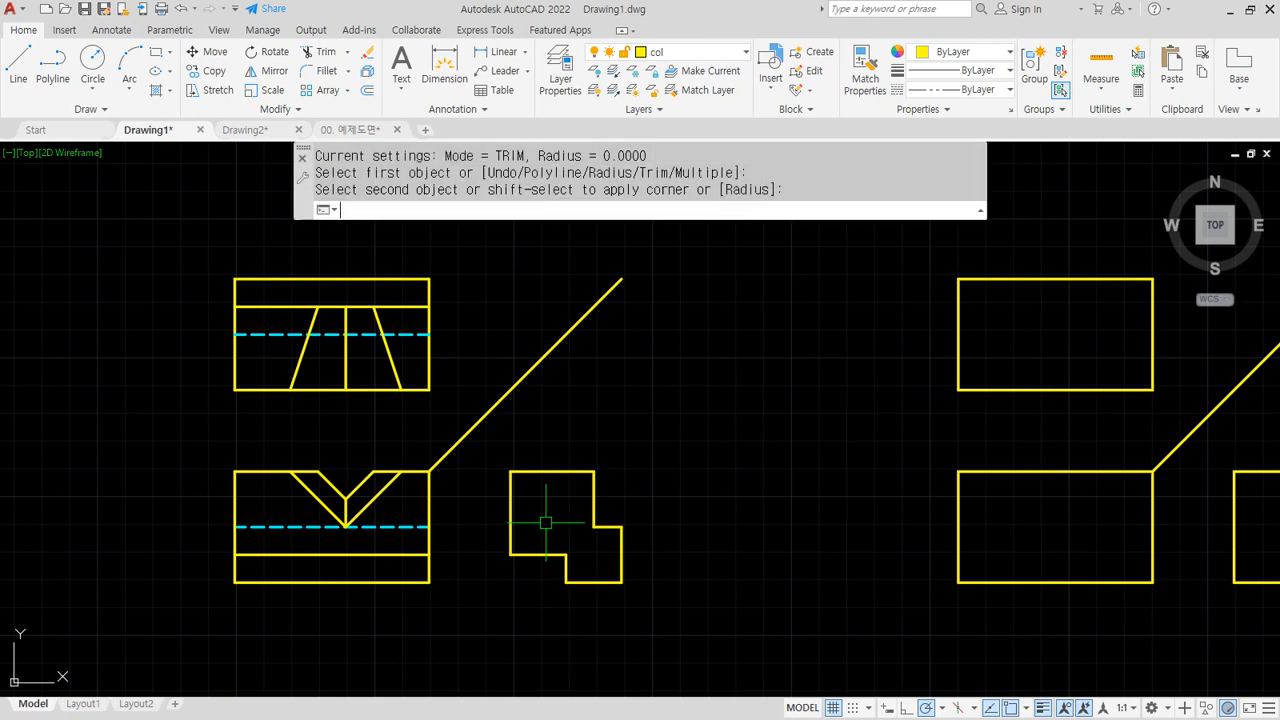
{"action": "key", "text": "Return"}
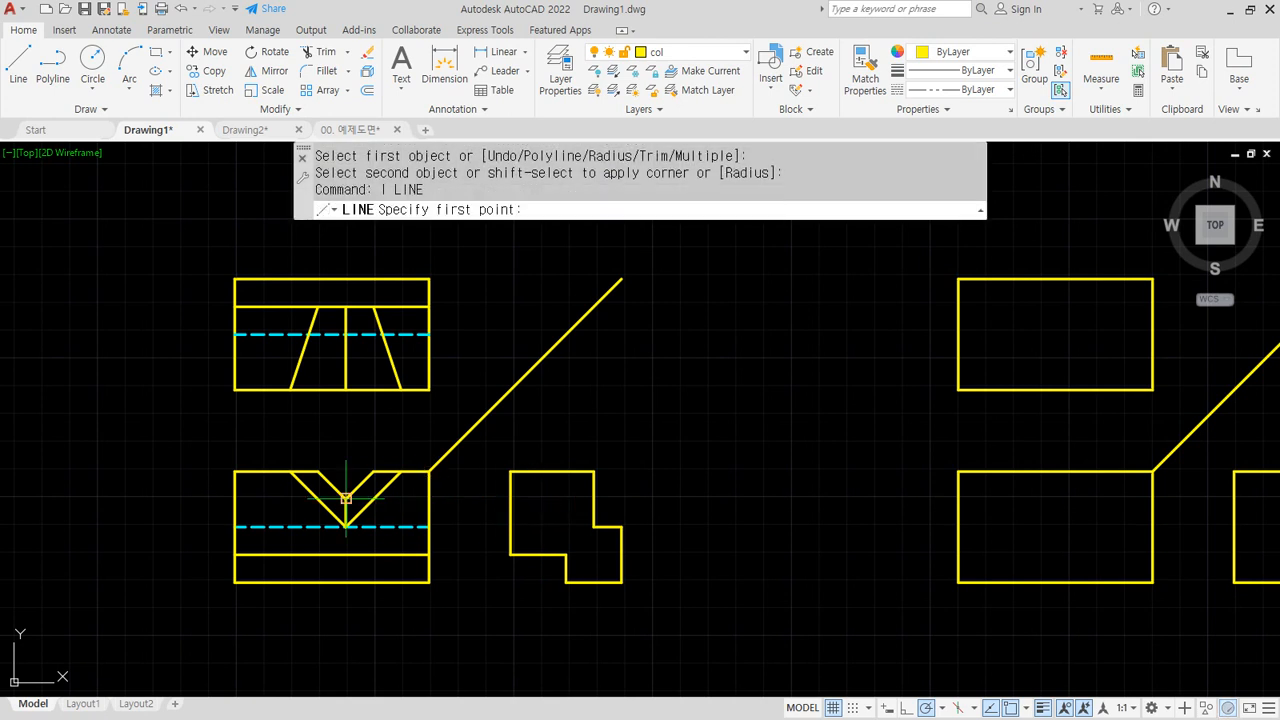
{"action": "left_click", "coordinate": [597, 497]}
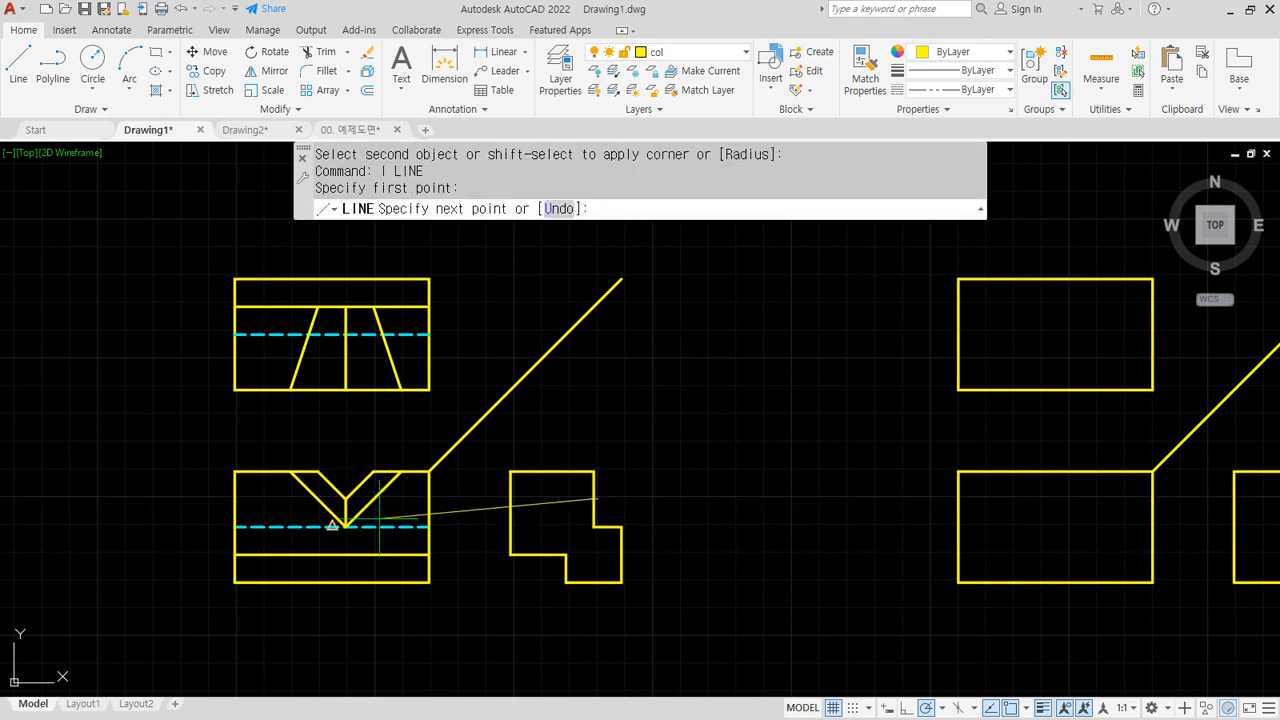
{"action": "left_click", "coordinate": [512, 525]}
{"action": "key", "text": "Return"}
Match the slanted side-view line to the properties of the front view's dashed hidden line
{"action": "type", "text": "ma"}
{"action": "key", "text": "Return"}
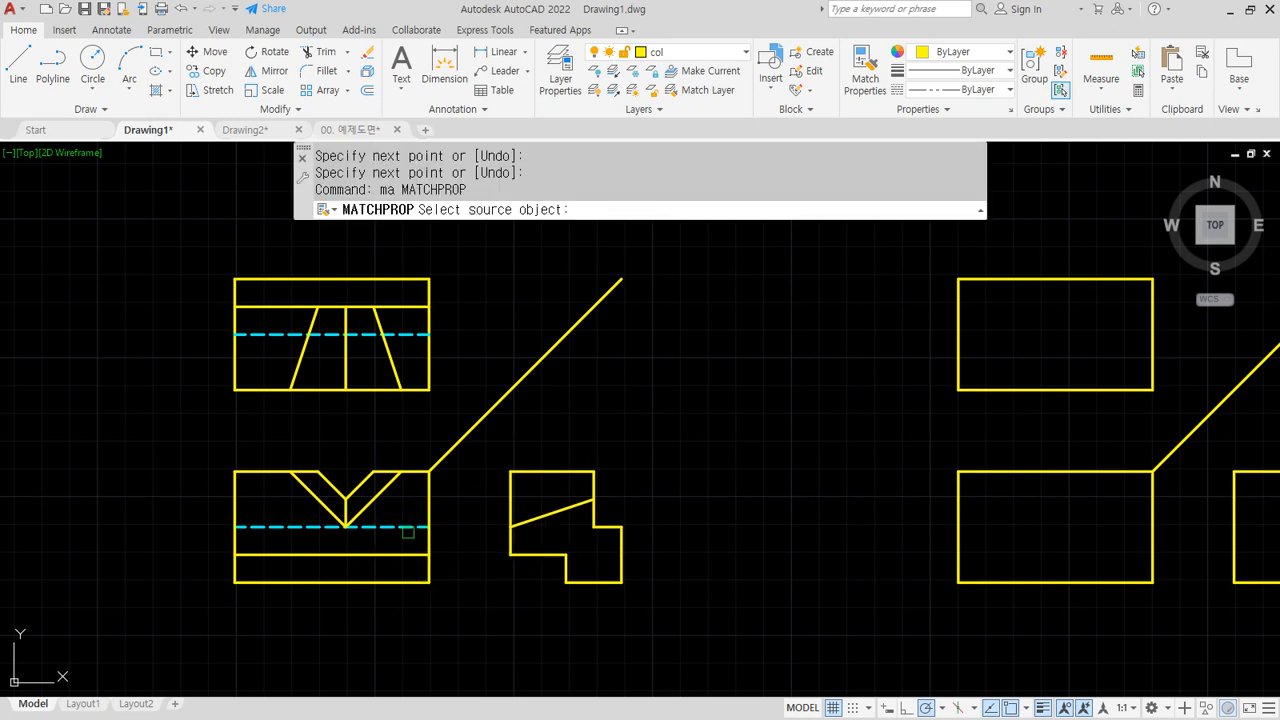
{"action": "left_click", "coordinate": [410, 526]}
{"action": "left_click", "coordinate": [538, 519]}
{"action": "key", "text": "Return"}
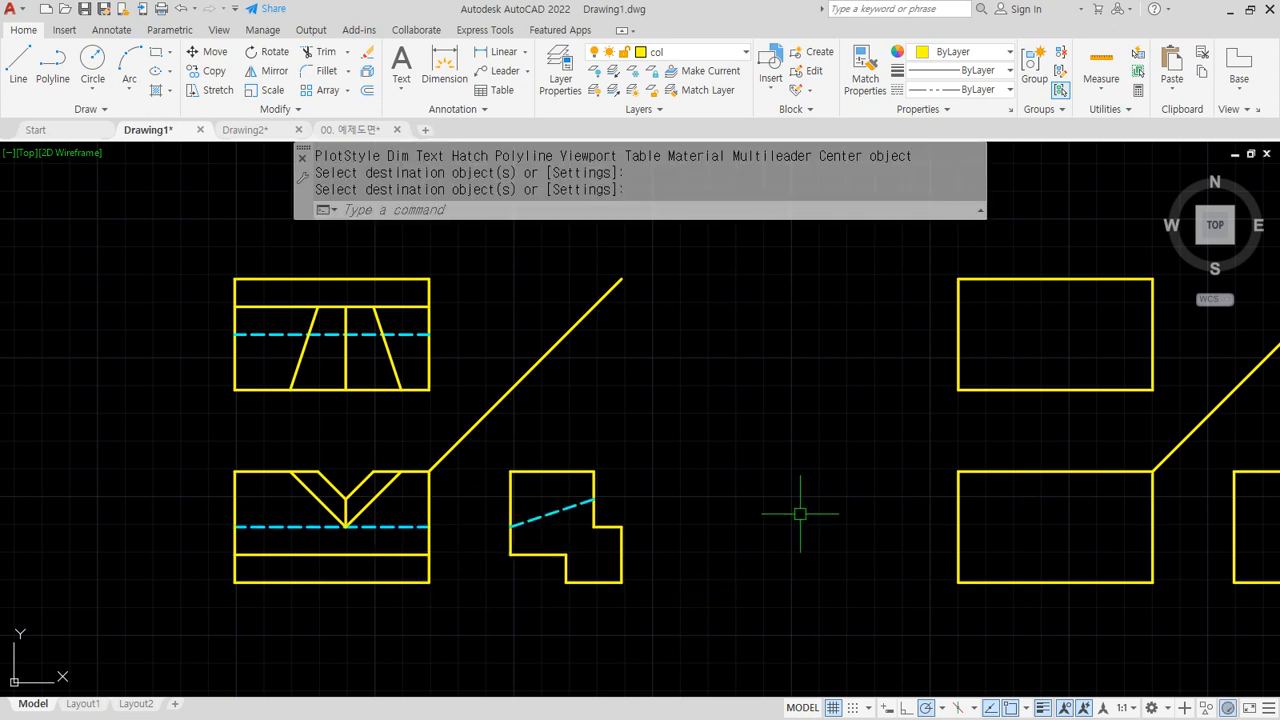
Set an offset distance of 30 for constructing exercise 8's views
{"action": "middle_click_drag", "start_coordinate": [800, 514], "coordinate": [223, 517]}
{"action": "type", "text": "o"}
{"action": "key", "text": "Return"}
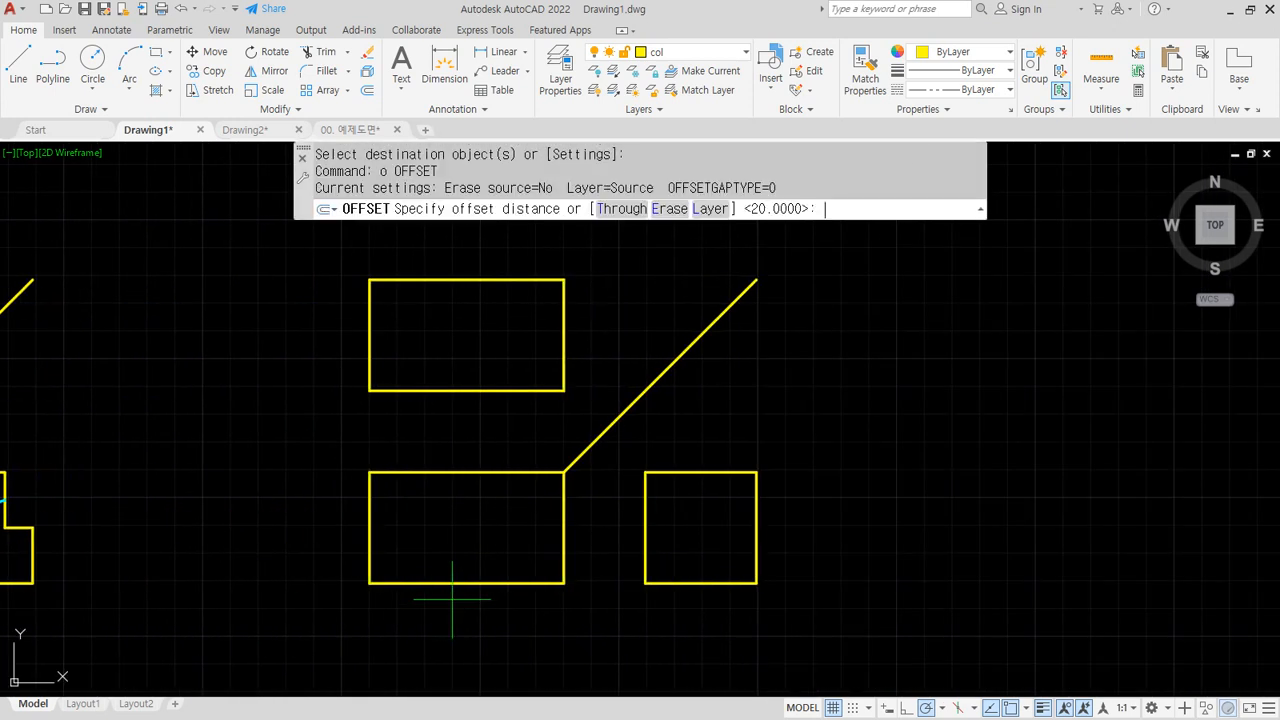
{"action": "type", "text": "30"}
{"action": "key", "text": "Return"}
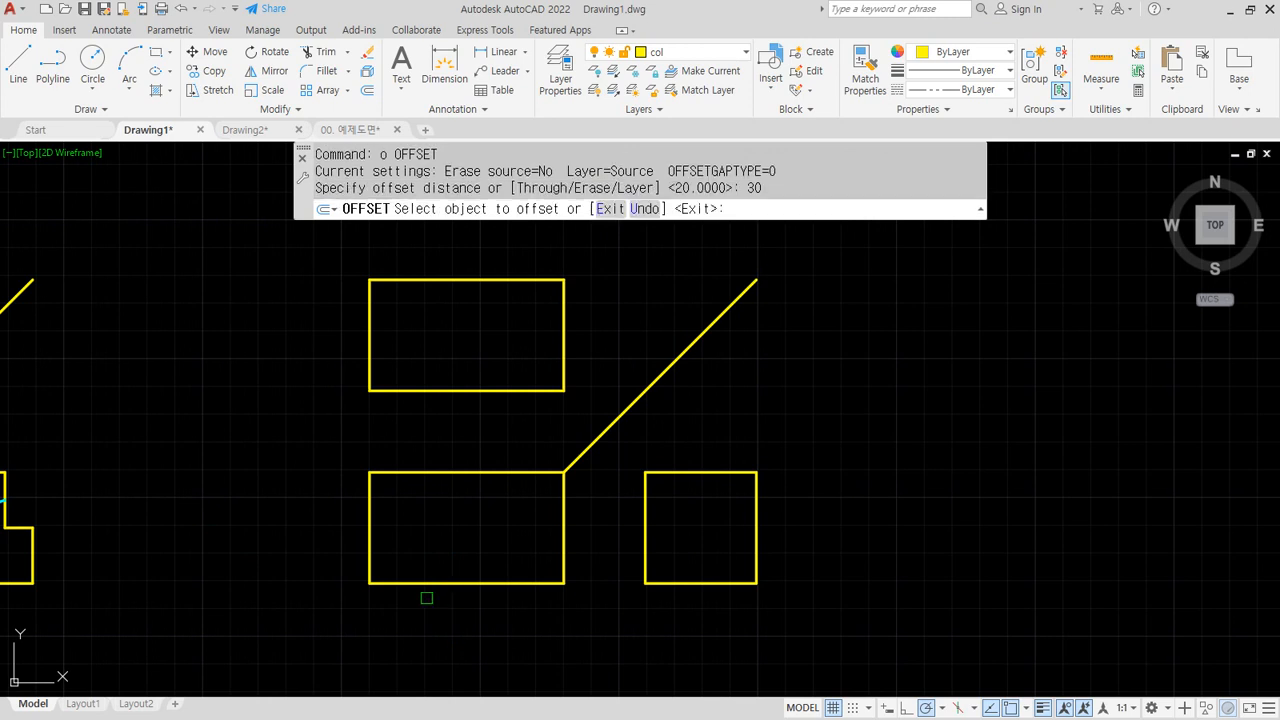
Offset the front view's left edge 30 to the right and its bottom edge 10 upward
{"action": "left_click", "coordinate": [370, 566]}
{"action": "left_click", "coordinate": [408, 560]}
{"action": "key", "text": "Return"}
{"action": "key", "text": "Return"}
{"action": "type", "text": "0"}
{"action": "key", "text": "Return"}
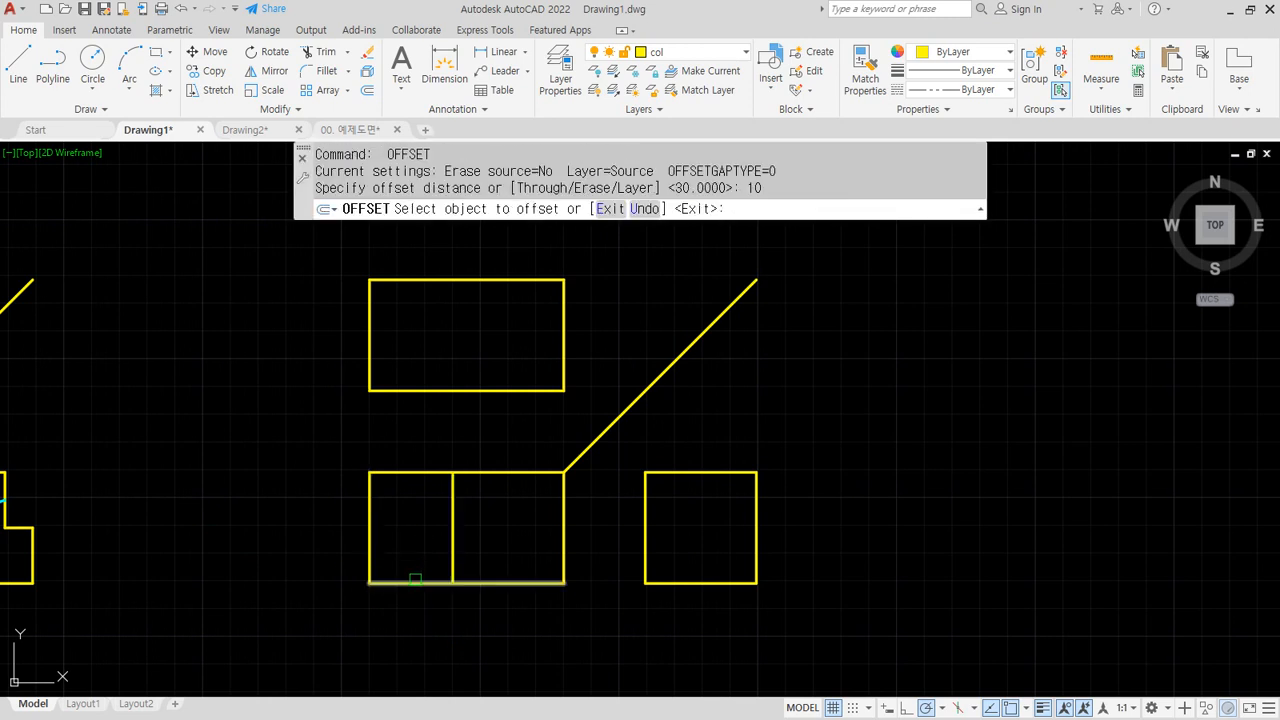
{"action": "left_click", "coordinate": [410, 583]}
{"action": "left_click", "coordinate": [420, 543]}
{"action": "key", "text": "Return"}
Fillet the offset lines with the front view's outline at radius 0 to form a notch in the lower-left corner
{"action": "type", "text": "f"}
{"action": "key", "text": "Return"}
{"action": "left_click", "coordinate": [453, 565]}
{"action": "left_click", "coordinate": [454, 570]}
{"action": "key", "text": "Return"}
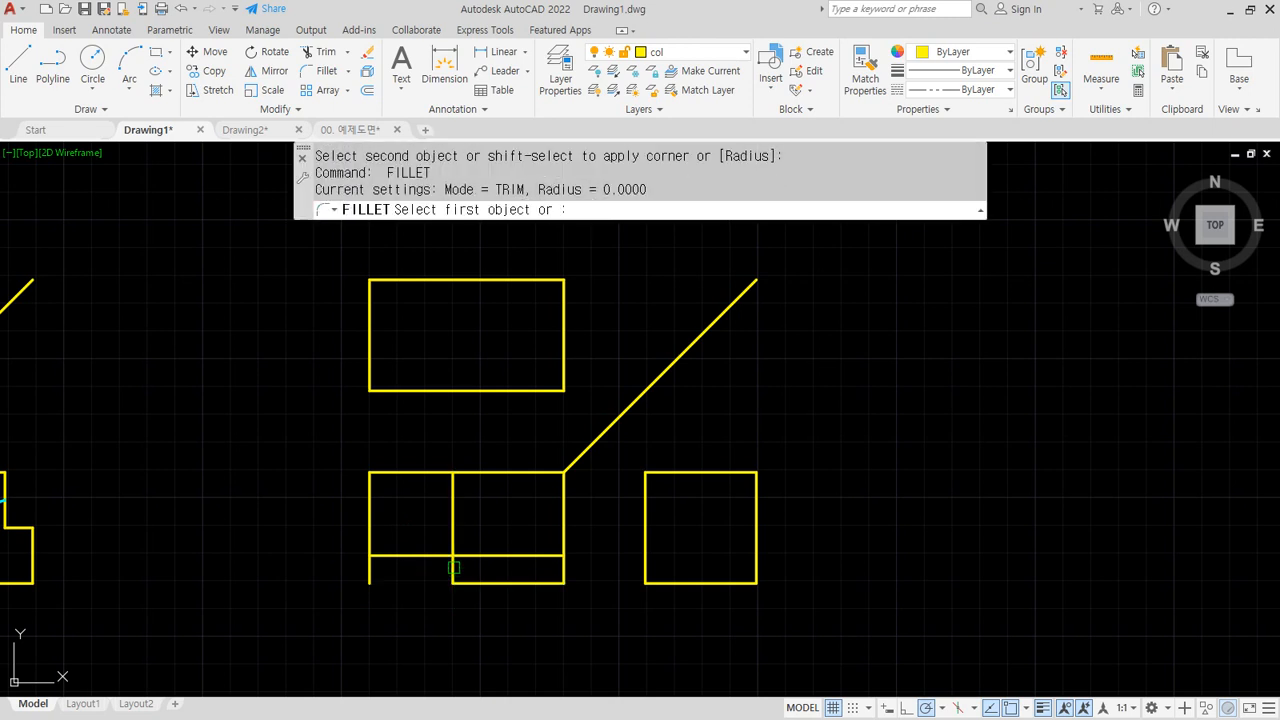
{"action": "left_click", "coordinate": [454, 568]}
{"action": "left_click", "coordinate": [435, 553]}
{"action": "key", "text": "Return"}
{"action": "left_click", "coordinate": [385, 551]}
{"action": "left_click", "coordinate": [368, 539]}
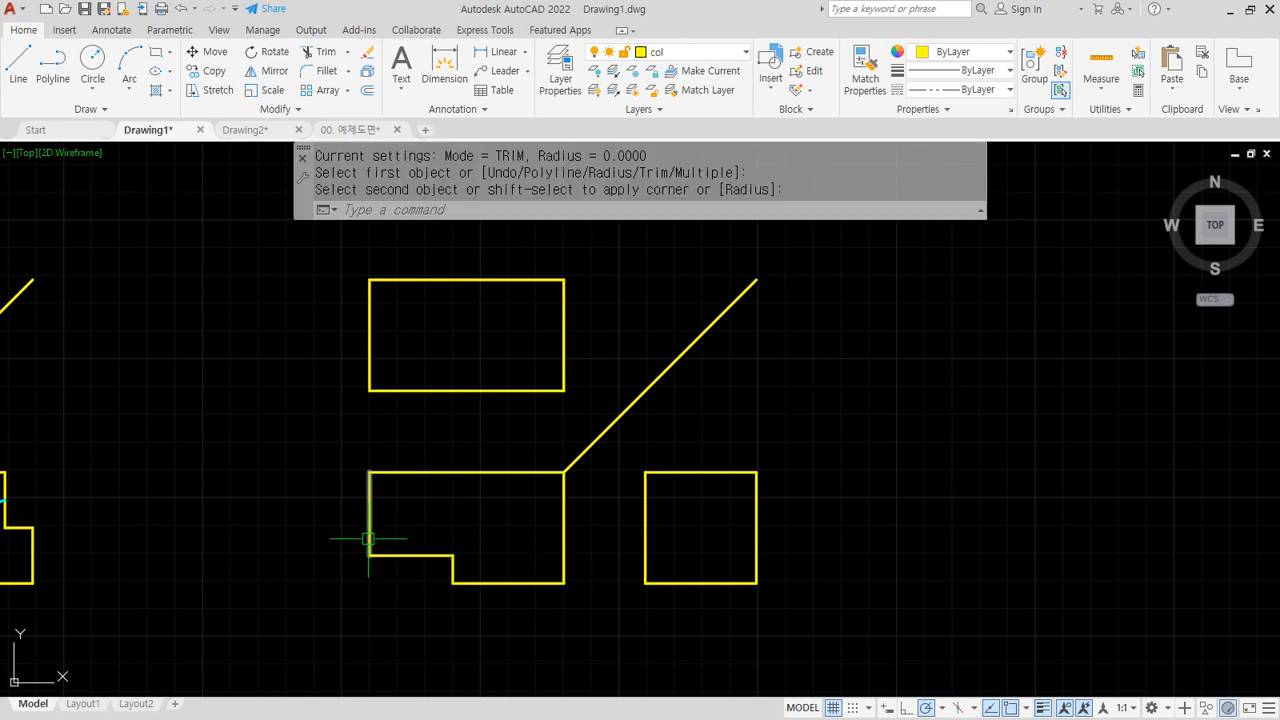
{"action": "left_click", "coordinate": [370, 555]}
Offset the front view's top edge 10 downward
{"action": "type", "text": "o"}
{"action": "key", "text": "Return"}
{"action": "type", "text": "10"}
{"action": "key", "text": "Return"}
{"action": "left_click", "coordinate": [423, 474]}
{"action": "left_click", "coordinate": [463, 494]}
{"action": "key", "text": "Return"}
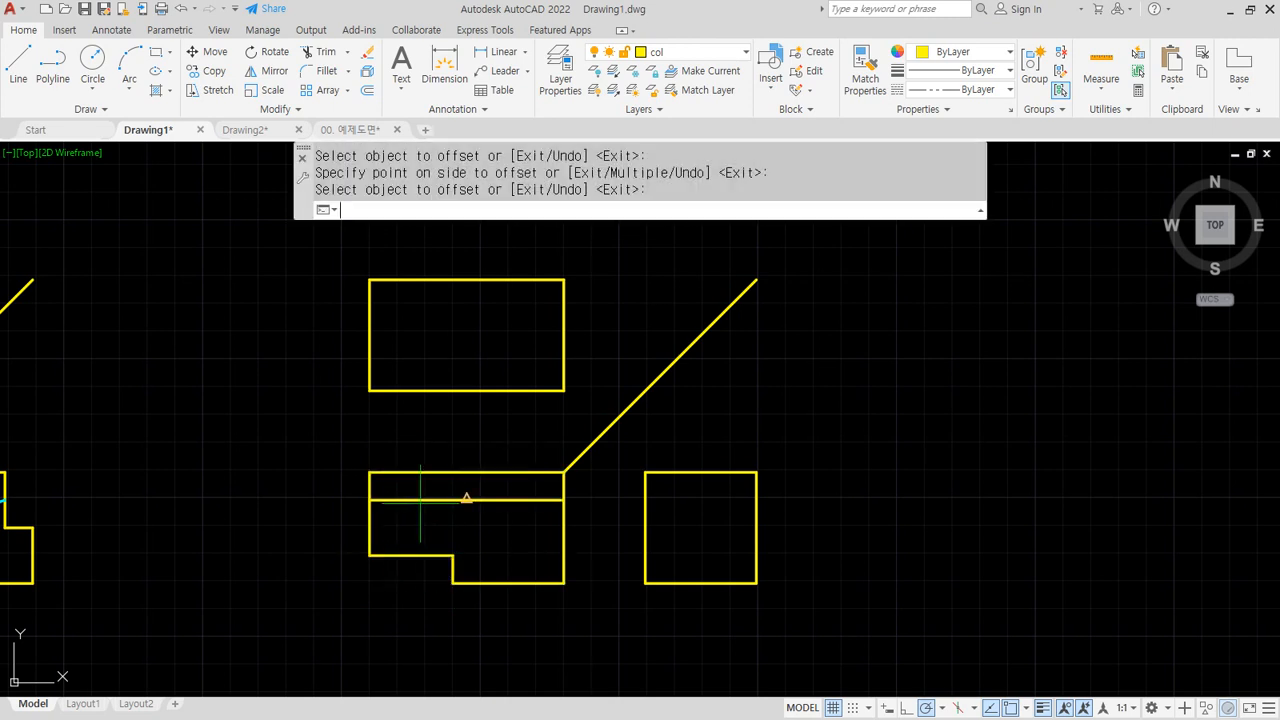
Offset the front view's left edge 20 to the right
{"action": "key", "text": "Return"}
{"action": "type", "text": "20"}
{"action": "key", "text": "Return"}
{"action": "left_click", "coordinate": [370, 513]}
{"action": "left_click", "coordinate": [415, 515]}
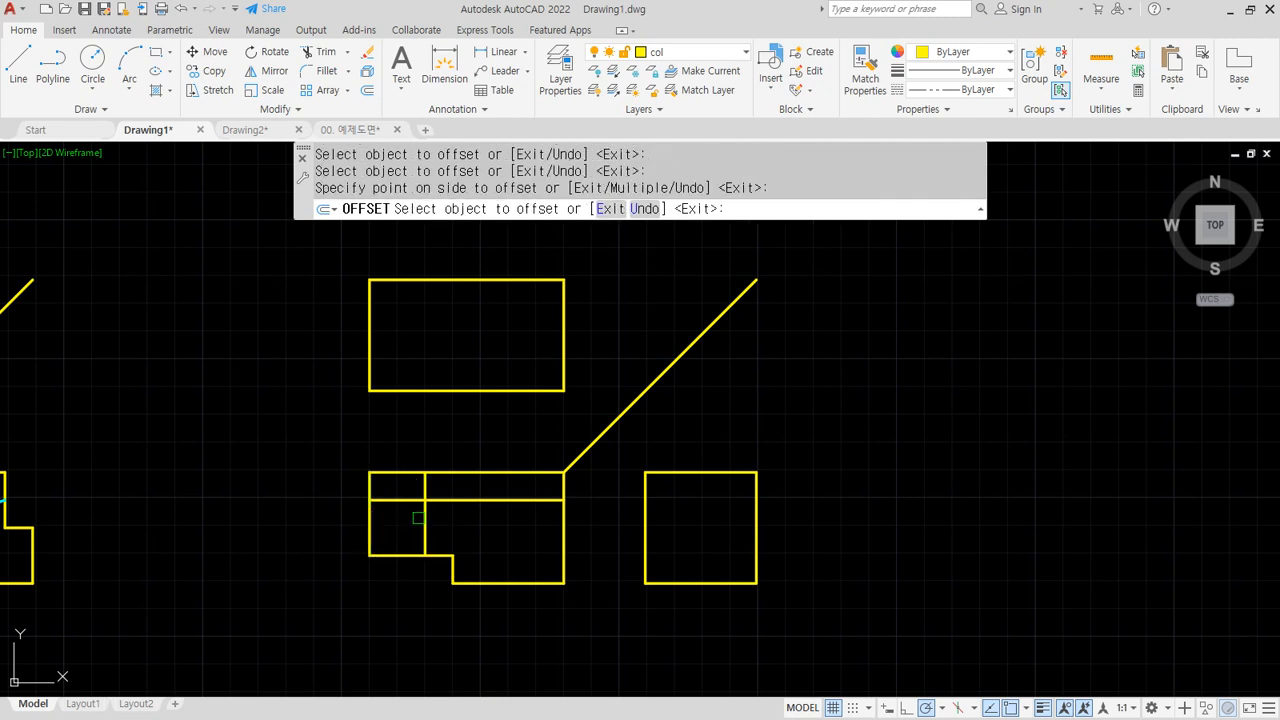
{"action": "key", "text": "Return"}
Fillet the two offset lines at radius 0 to form a small rectangle in the front view's upper-left corner
{"action": "type", "text": "f"}
{"action": "key", "text": "Return"}
{"action": "left_click", "coordinate": [403, 500]}
{"action": "left_click", "coordinate": [425, 486]}
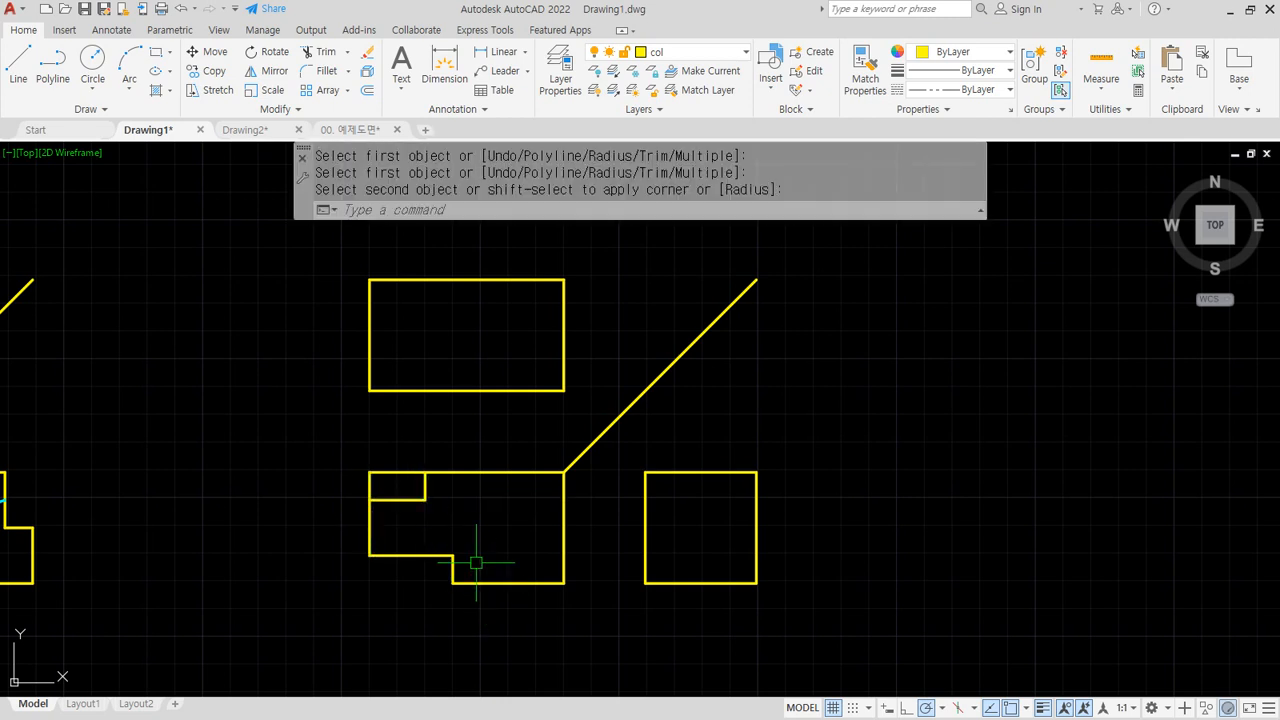
Draw a vertical line from the notch's inner corner up to the front view's top edge
{"action": "type", "text": "l"}
{"action": "key", "text": "Return"}
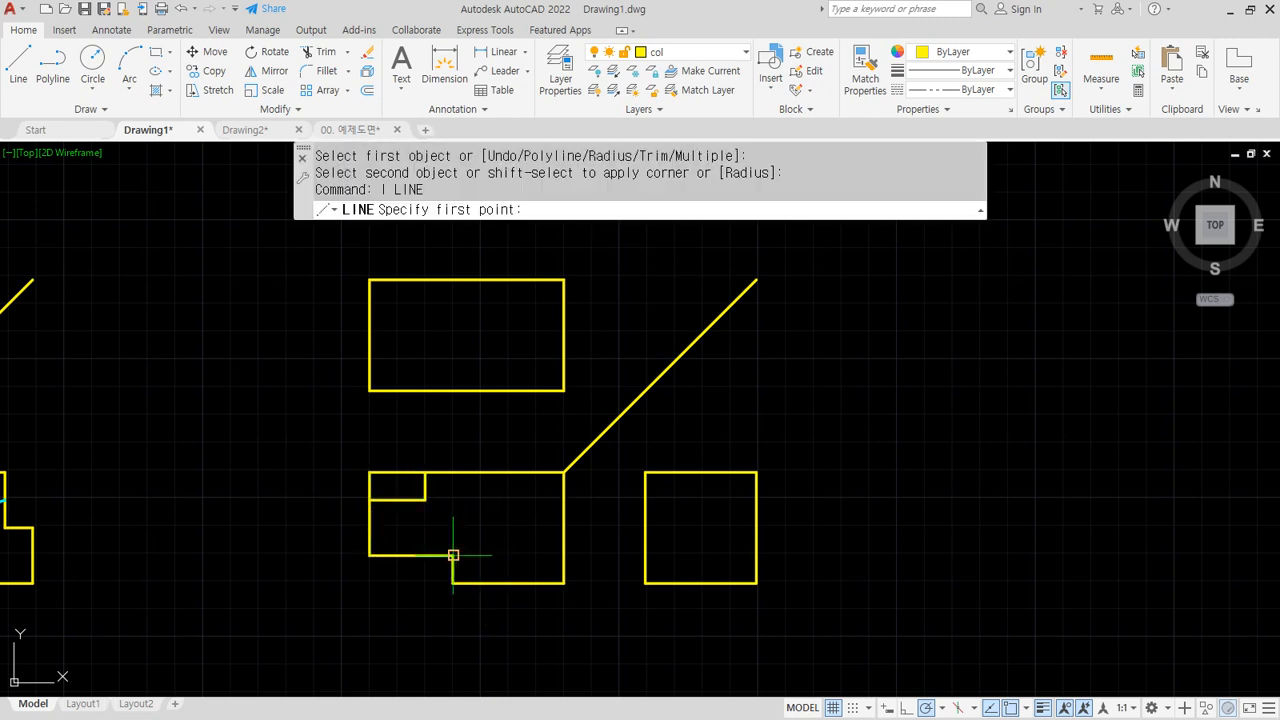
{"action": "left_click", "coordinate": [453, 555]}
{"action": "left_click", "coordinate": [453, 472]}
{"action": "key", "text": "Return"}
Offset the new vertical line twice to the right at 10 spacing
{"action": "type", "text": "o"}
{"action": "key", "text": "Return"}
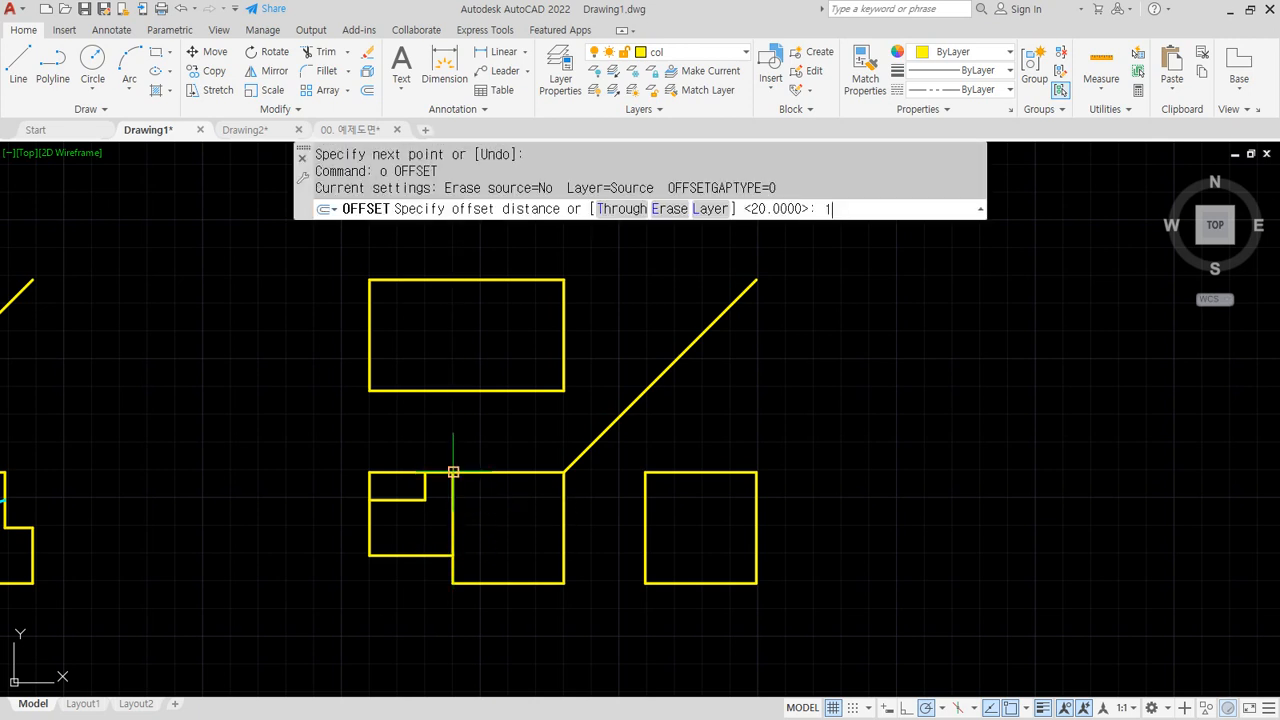
{"action": "type", "text": "10"}
{"action": "key", "text": "Return"}
{"action": "left_click", "coordinate": [453, 500]}
{"action": "left_click", "coordinate": [480, 508]}
{"action": "left_click", "coordinate": [482, 512]}
{"action": "left_click", "coordinate": [510, 526]}
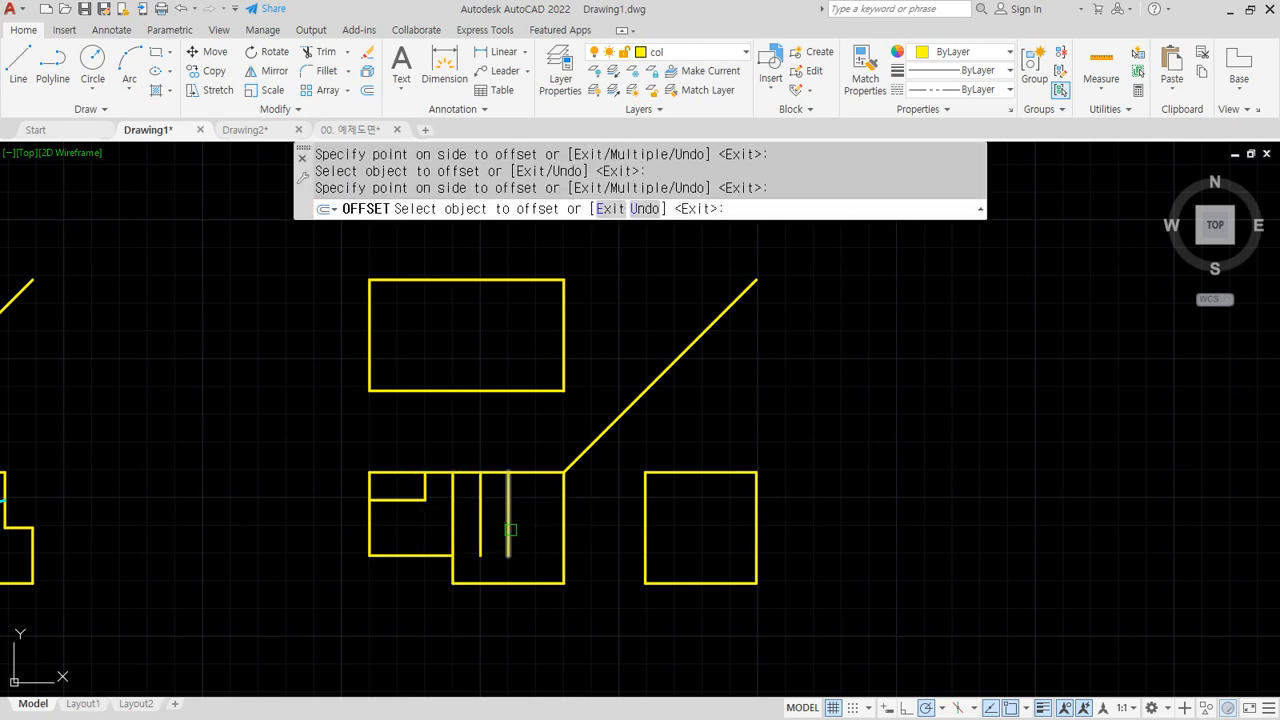
{"action": "key", "text": "Return"}
Extend the two offset vertical lines at both ends, reaching the front view's bottom edge
{"action": "type", "text": "ex"}
{"action": "key", "text": "Return"}
{"action": "left_click", "coordinate": [532, 527]}
{"action": "left_click", "coordinate": [474, 500]}
{"action": "key", "text": "Return"}
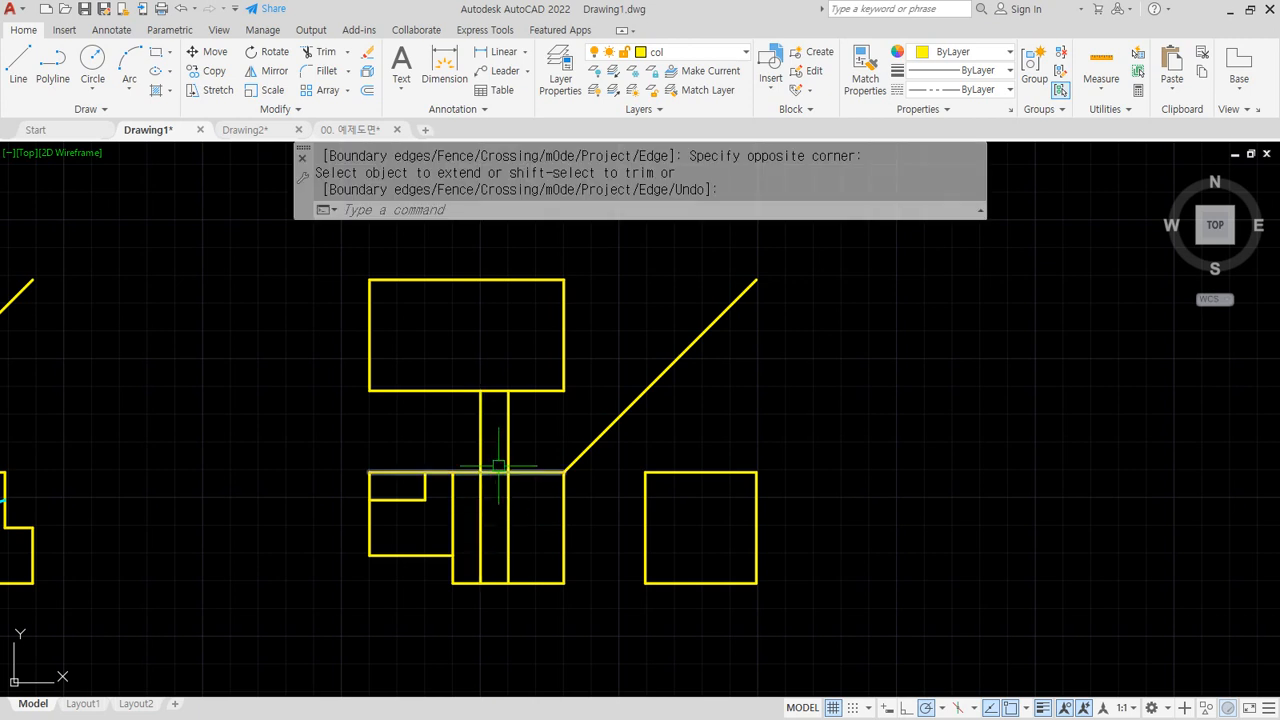
Trim away the parts of the two vertical lines between the front and top views
{"action": "type", "text": "tr"}
{"action": "key", "text": "Return"}
{"action": "key", "text": "Return"}
{"action": "left_click", "coordinate": [543, 441]}
{"action": "left_click", "coordinate": [437, 443]}
{"action": "key", "text": "Return"}
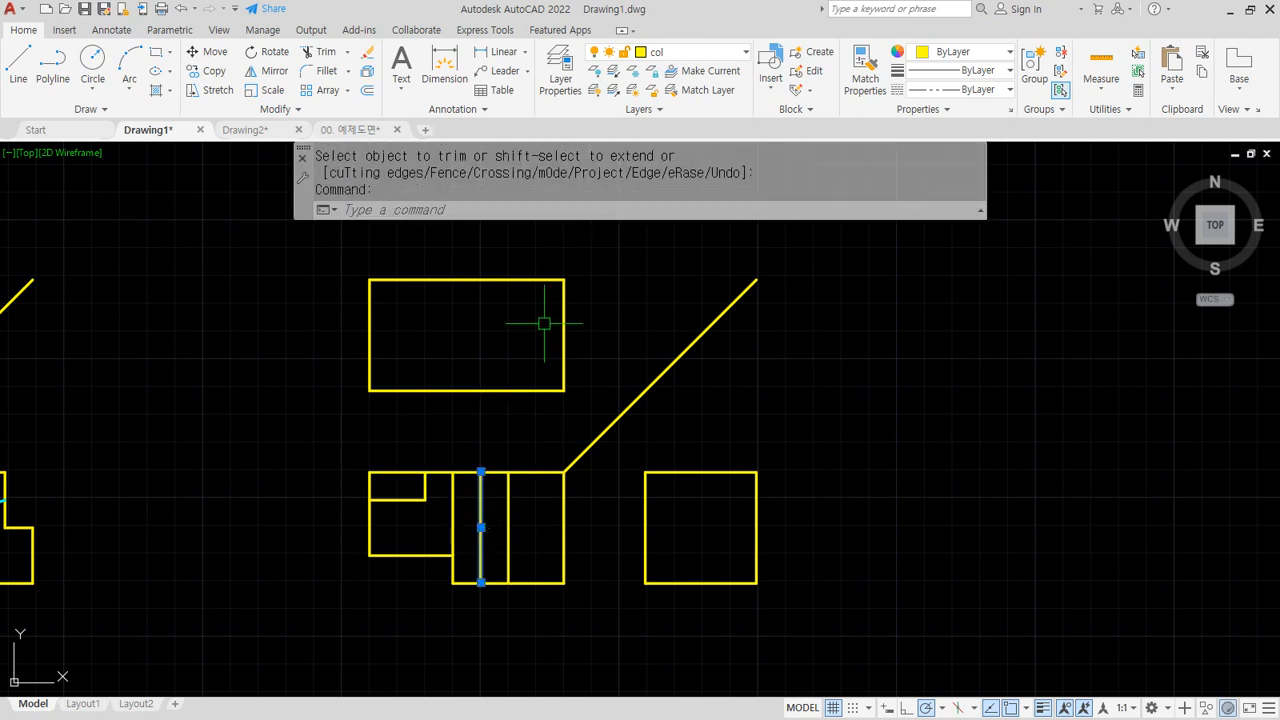
Move the middle vertical line of the front view to the cen layer
{"action": "left_click", "coordinate": [683, 52]}
{"action": "left_click", "coordinate": [659, 91]}
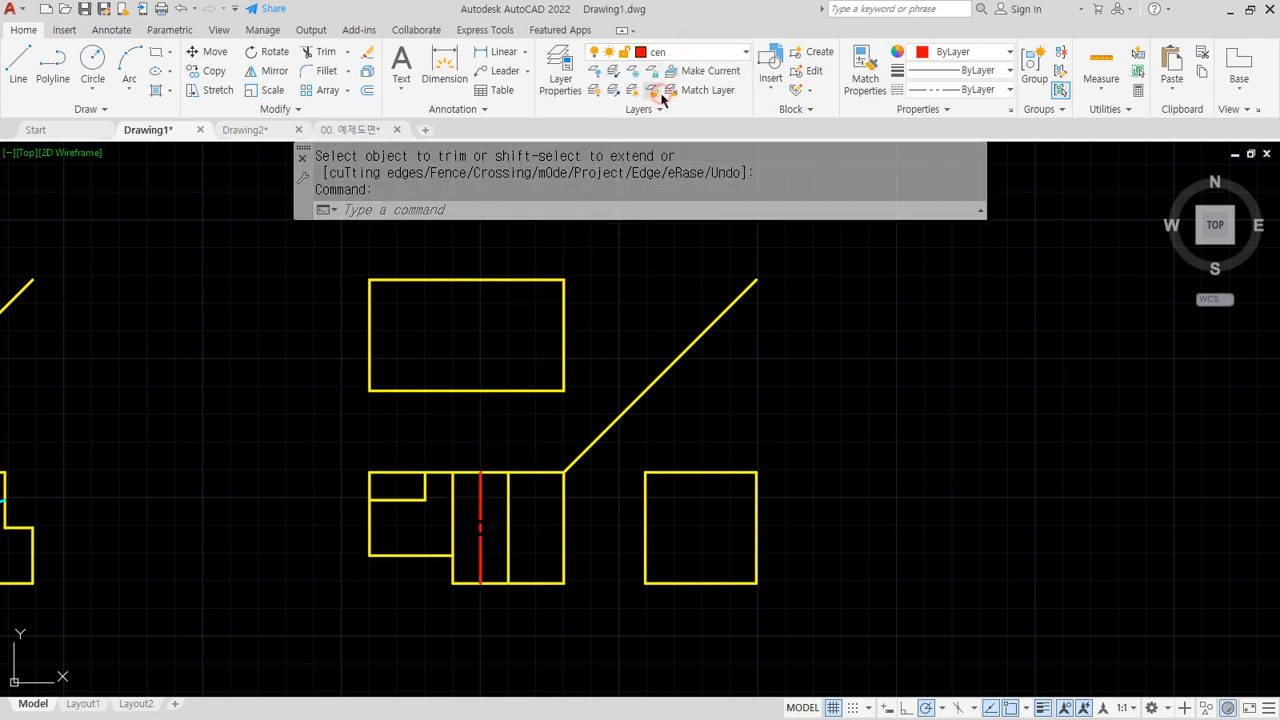
{"action": "key", "text": "Escape"}
{"action": "key", "text": "Escape"}
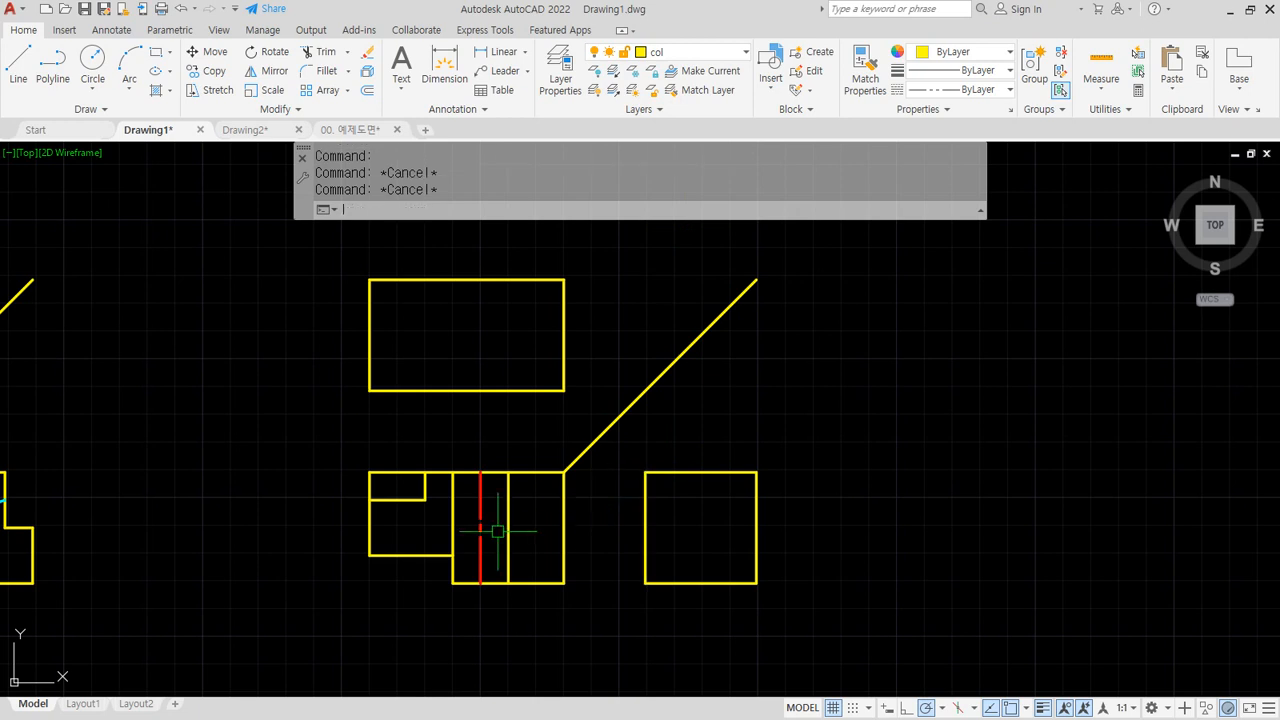
Lengthen the front view's centre line by a delta of 5 at both ends
{"action": "type", "text": "le"}
{"action": "key", "text": "Return"}
{"action": "type", "text": "de"}
{"action": "key", "text": "Return"}
{"action": "key", "text": "Return"}
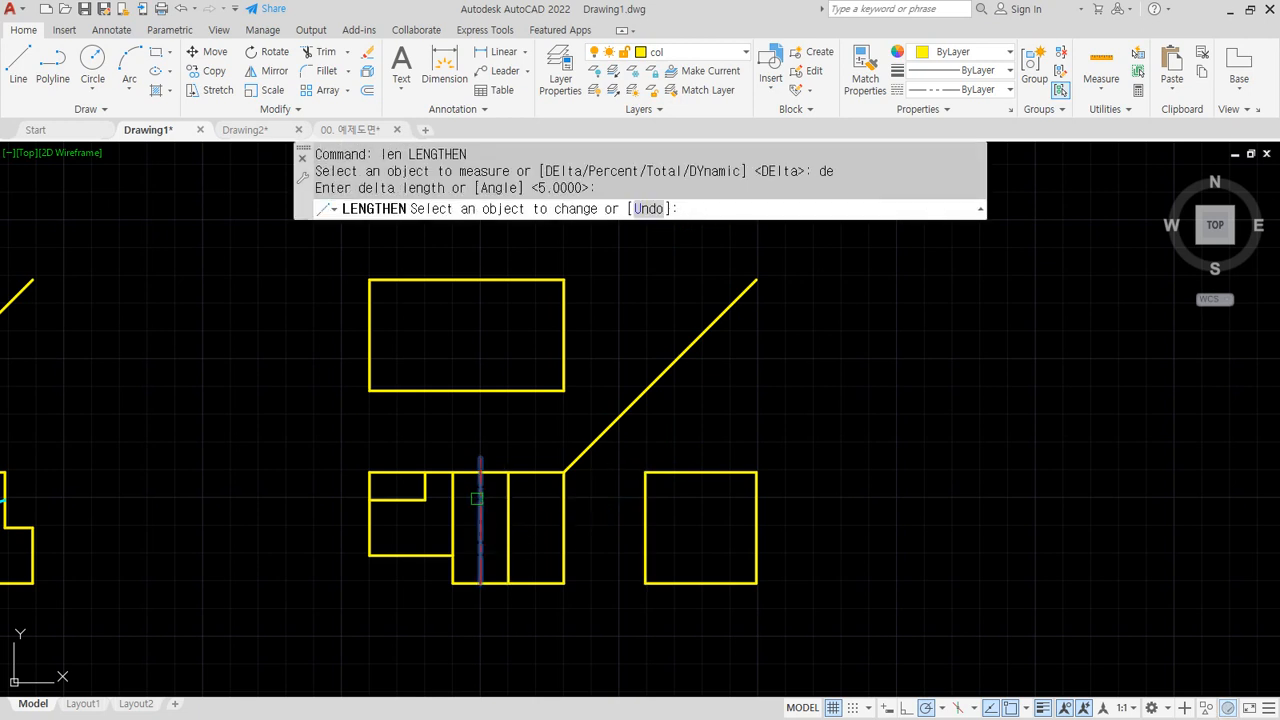
{"action": "left_click", "coordinate": [479, 511]}
{"action": "key", "text": "Return"}
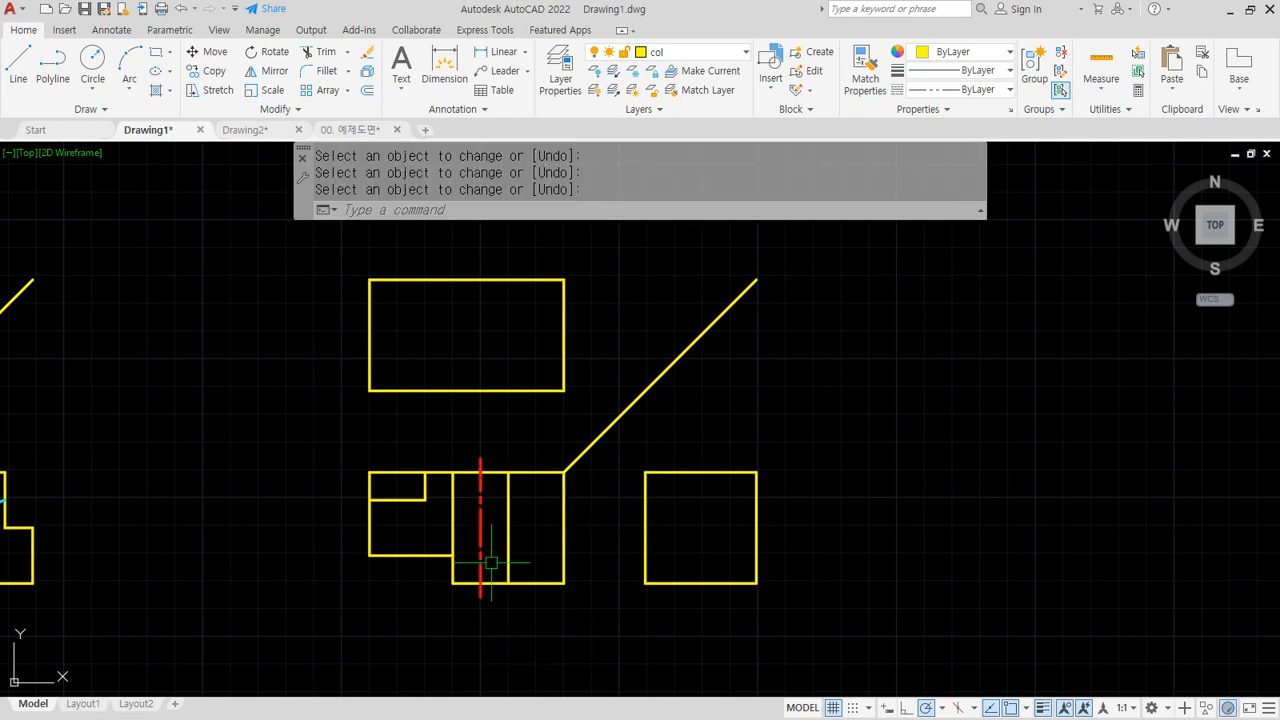
Move the vertical lines on either side of the centre line to the hid layer
{"action": "left_click", "coordinate": [507, 523]}
{"action": "left_click", "coordinate": [456, 484]}
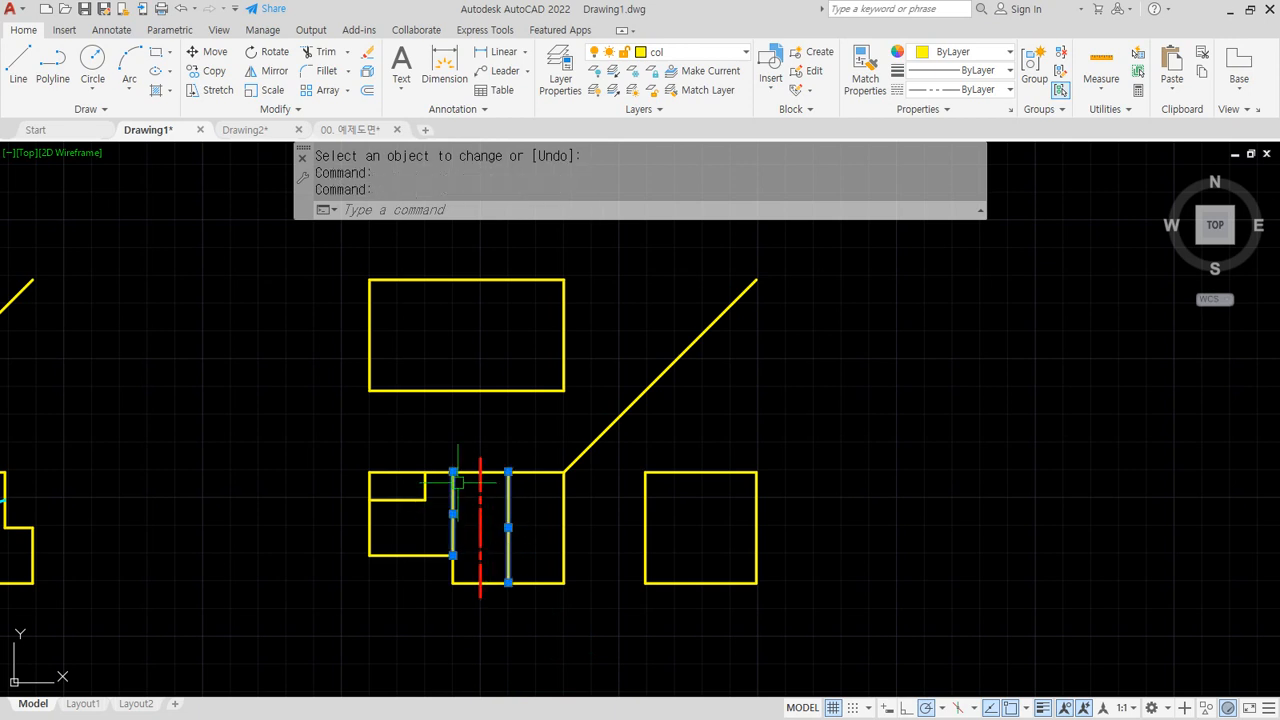
{"action": "left_click", "coordinate": [673, 51]}
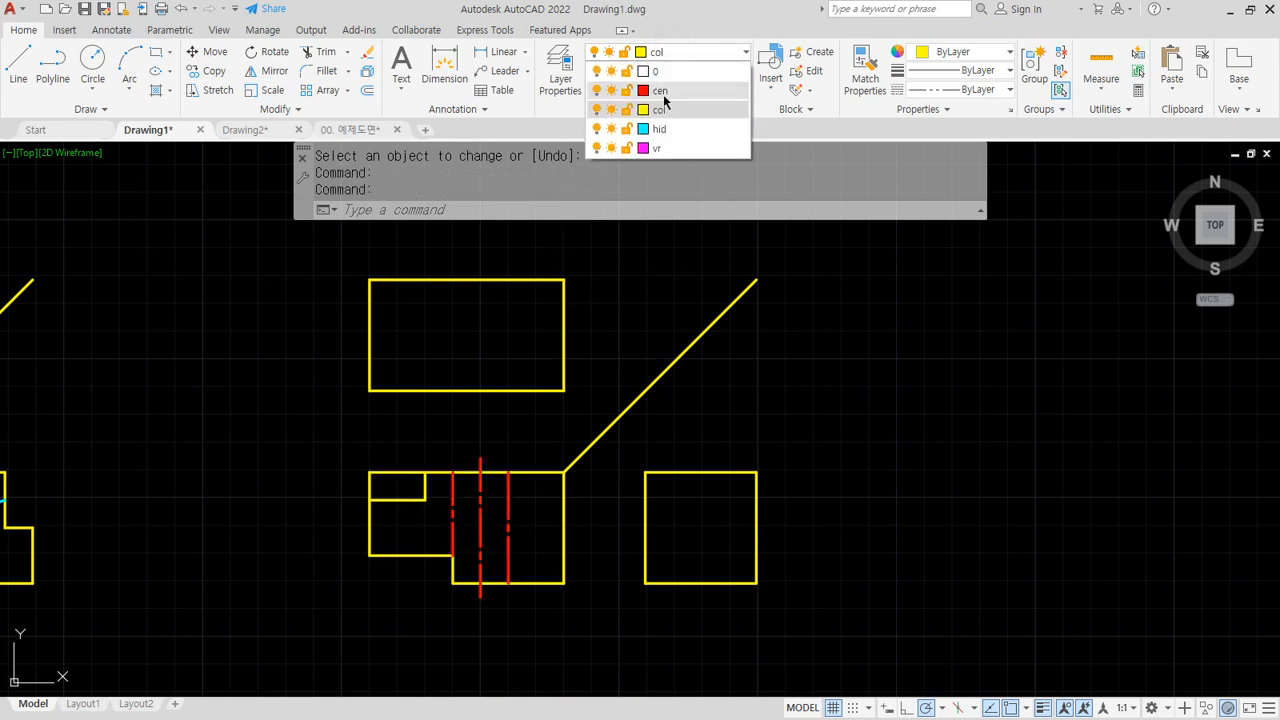
{"action": "left_click", "coordinate": [665, 129]}
{"action": "key", "text": "Escape"}
{"action": "key", "text": "Escape"}
{"action": "key", "text": "Escape"}
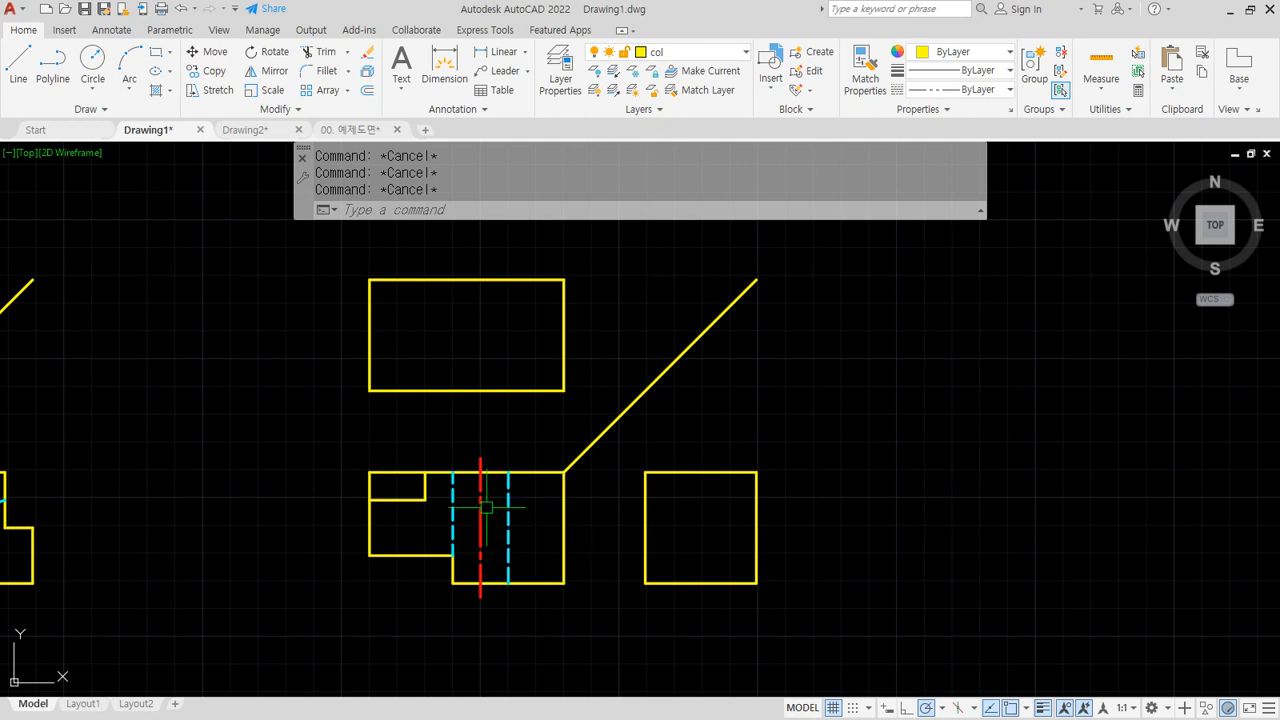
Offset the front view's centre line 20 to the right
{"action": "type", "text": "o"}
{"action": "key", "text": "Return"}
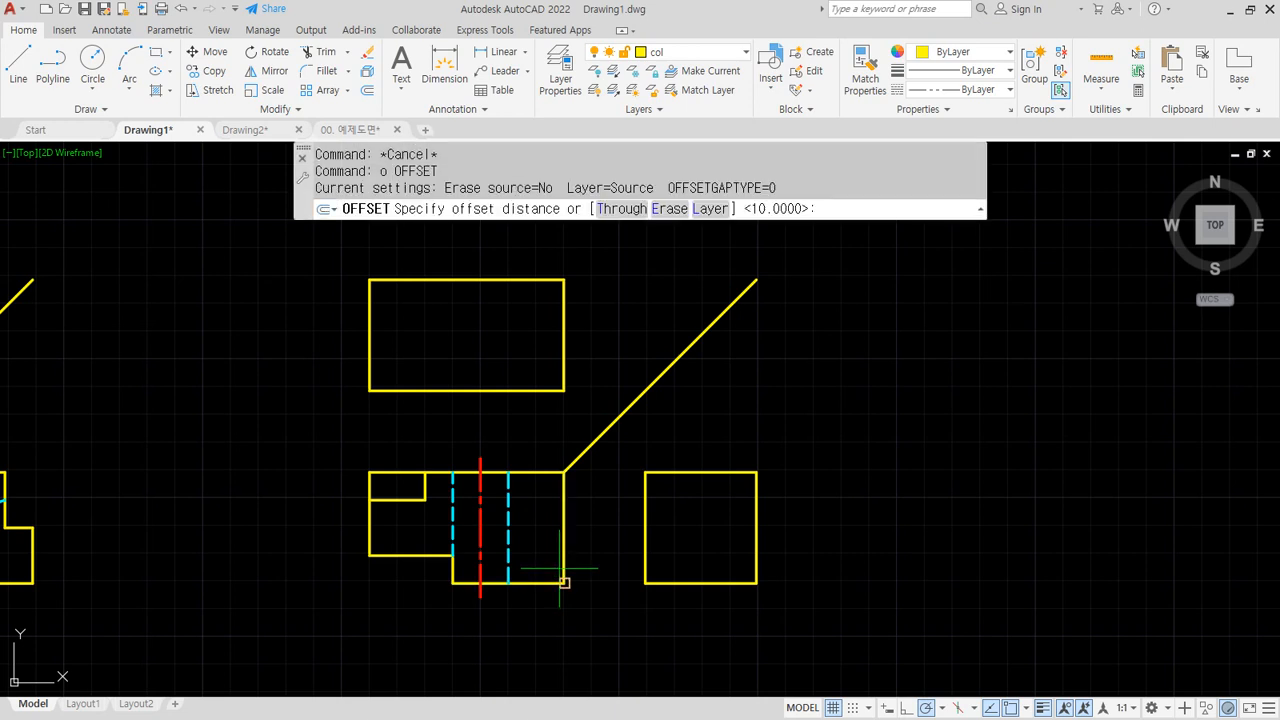
{"action": "type", "text": "20"}
{"action": "key", "text": "Return"}
{"action": "left_click", "coordinate": [481, 555]}
{"action": "left_click", "coordinate": [541, 555]}
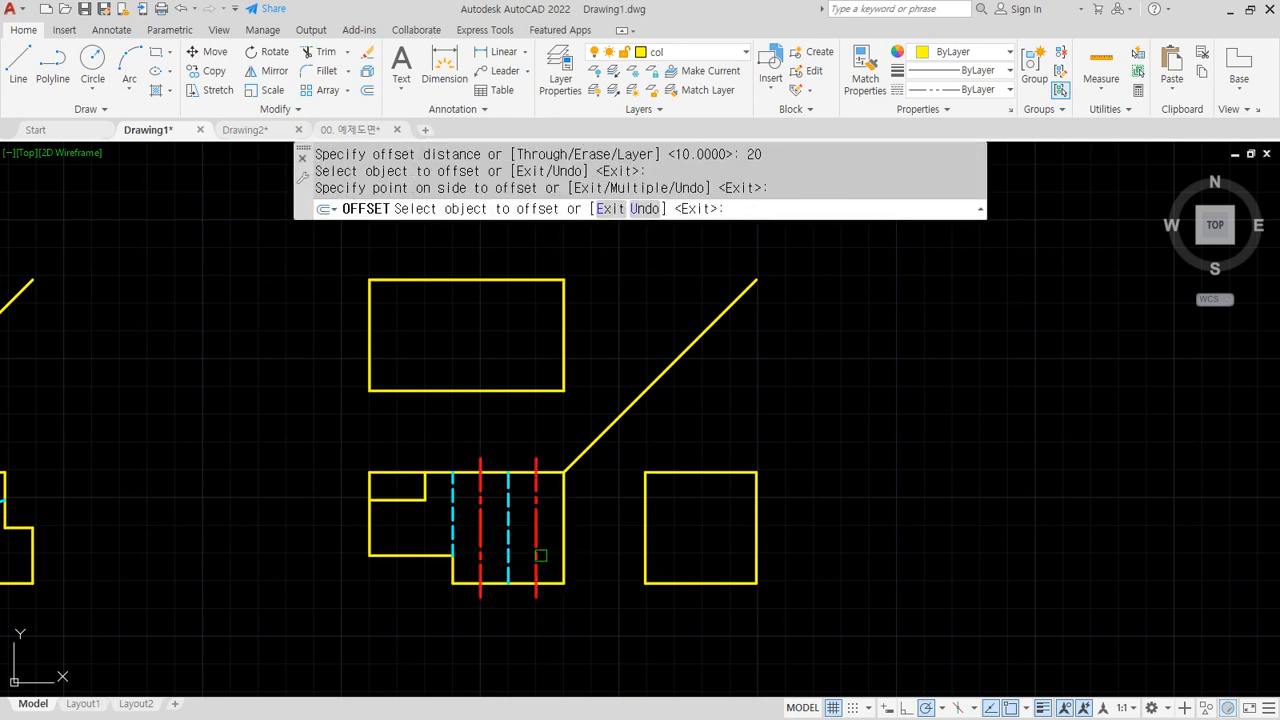
{"action": "key", "text": "Return"}
Draw a diagonal from the original centre line at the top edge to the offset centre line at the bottom edge
{"action": "type", "text": "l"}
{"action": "key", "text": "Return"}
{"action": "left_click", "coordinate": [481, 472]}
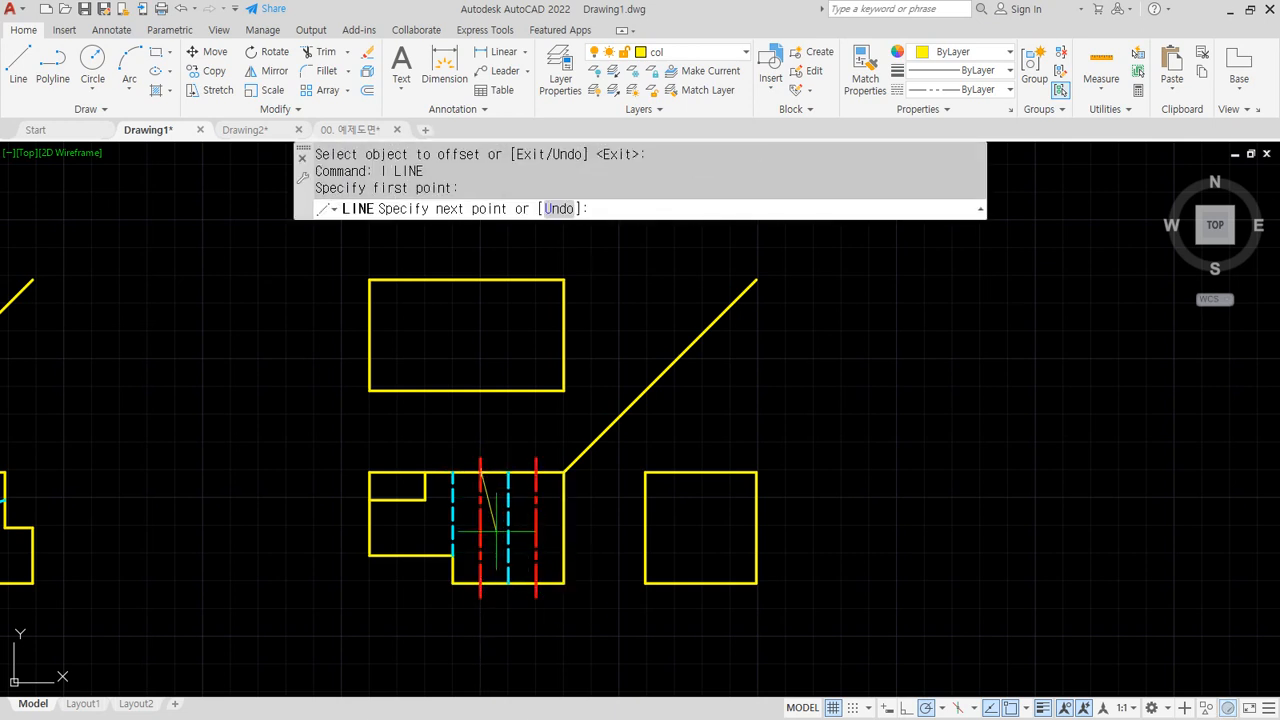
{"action": "left_click", "coordinate": [536, 584]}
{"action": "key", "text": "Return"}
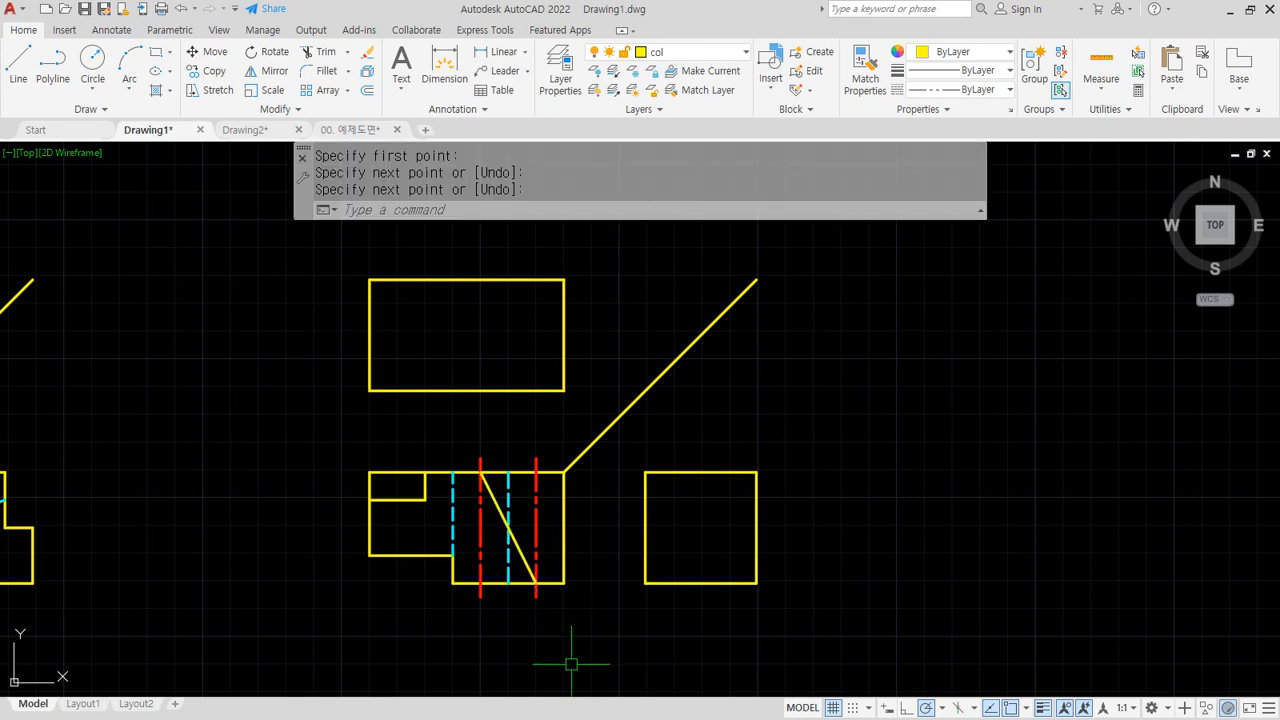
Copy the diagonal from its upper end to where the offset centre line meets the top edge, and erase that offset centre line
{"action": "type", "text": "cpp"}
{"action": "key", "text": "Return"}
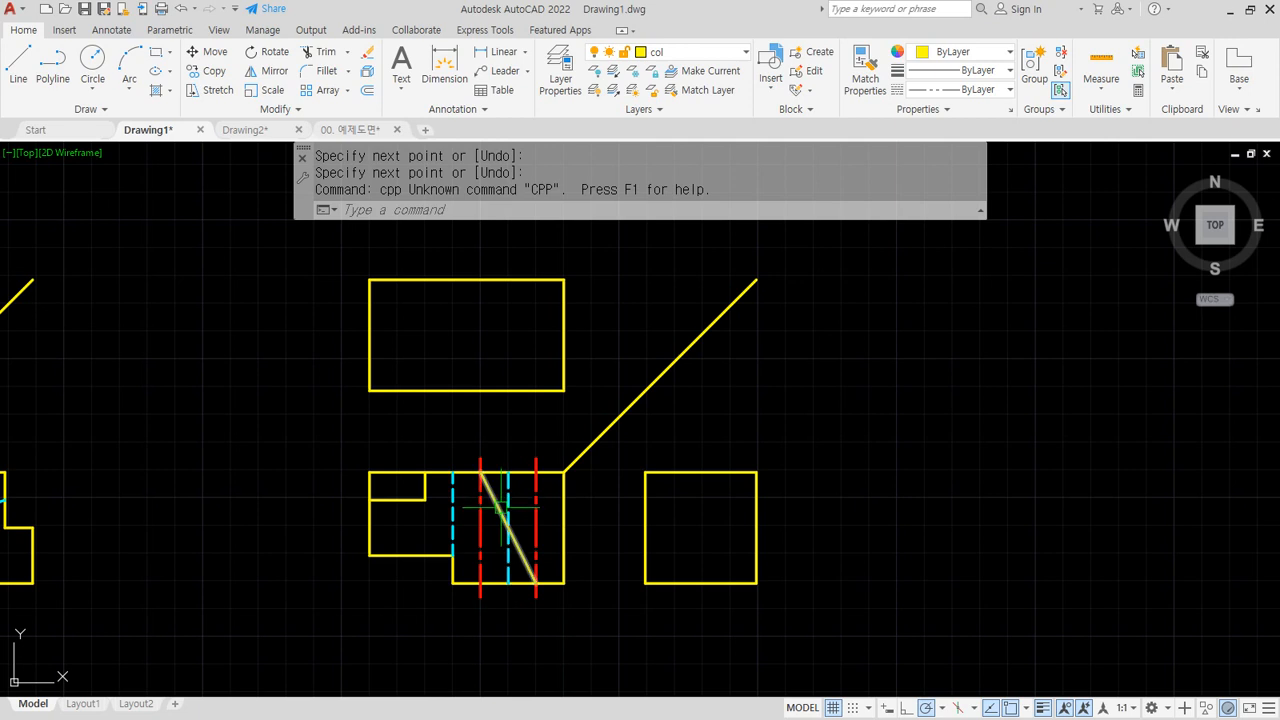
{"action": "type", "text": "co"}
{"action": "key", "text": "Return"}
{"action": "left_click", "coordinate": [500, 507]}
{"action": "key", "text": "Return"}
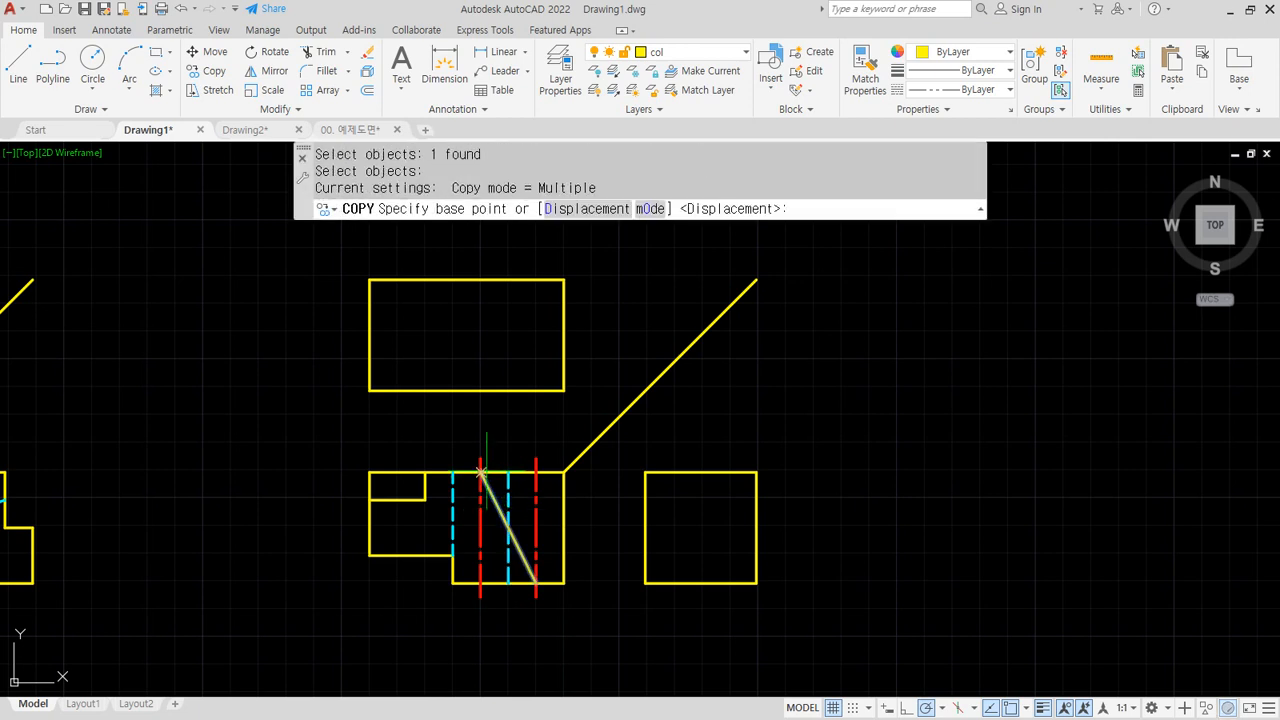
{"action": "left_click", "coordinate": [481, 472]}
{"action": "left_click", "coordinate": [536, 472]}
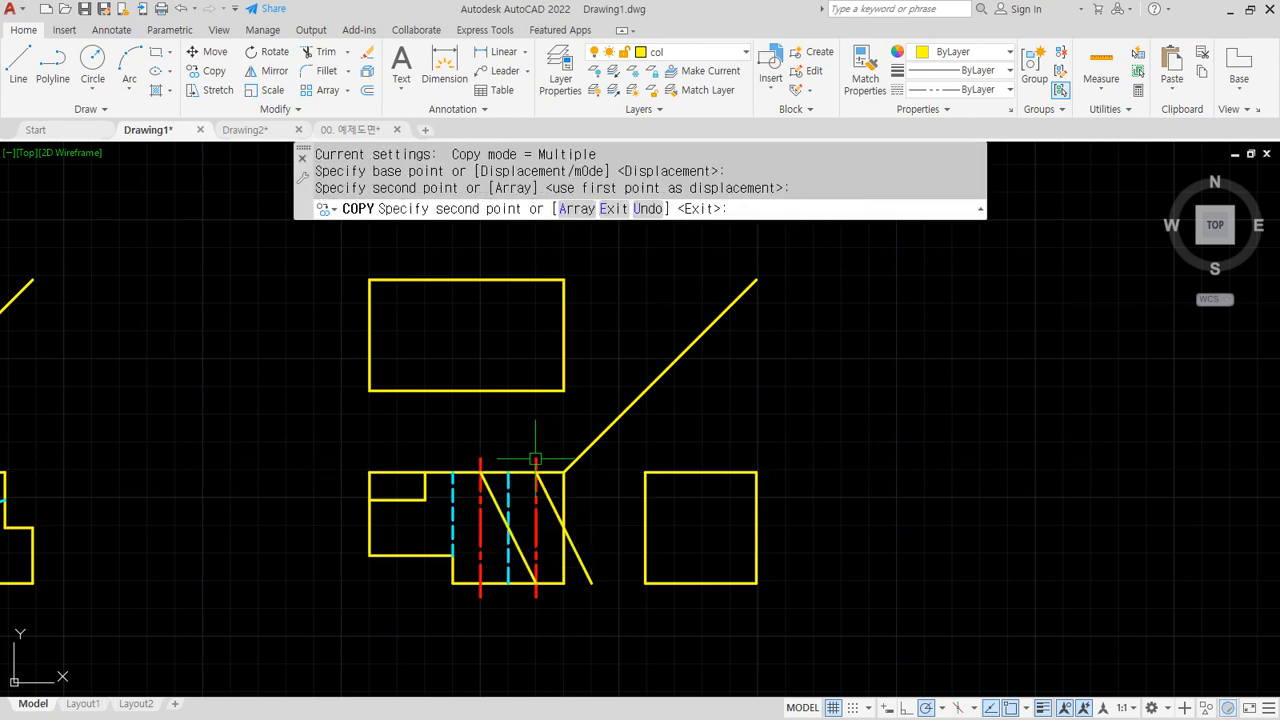
{"action": "key", "text": "Escape"}
{"action": "left_click", "coordinate": [536, 507]}
{"action": "key", "text": "Delete"}
Fillet the copied diagonal with the front view's right and top edges at radius 0 to form a sloped upper-right corner
{"action": "type", "text": "f"}
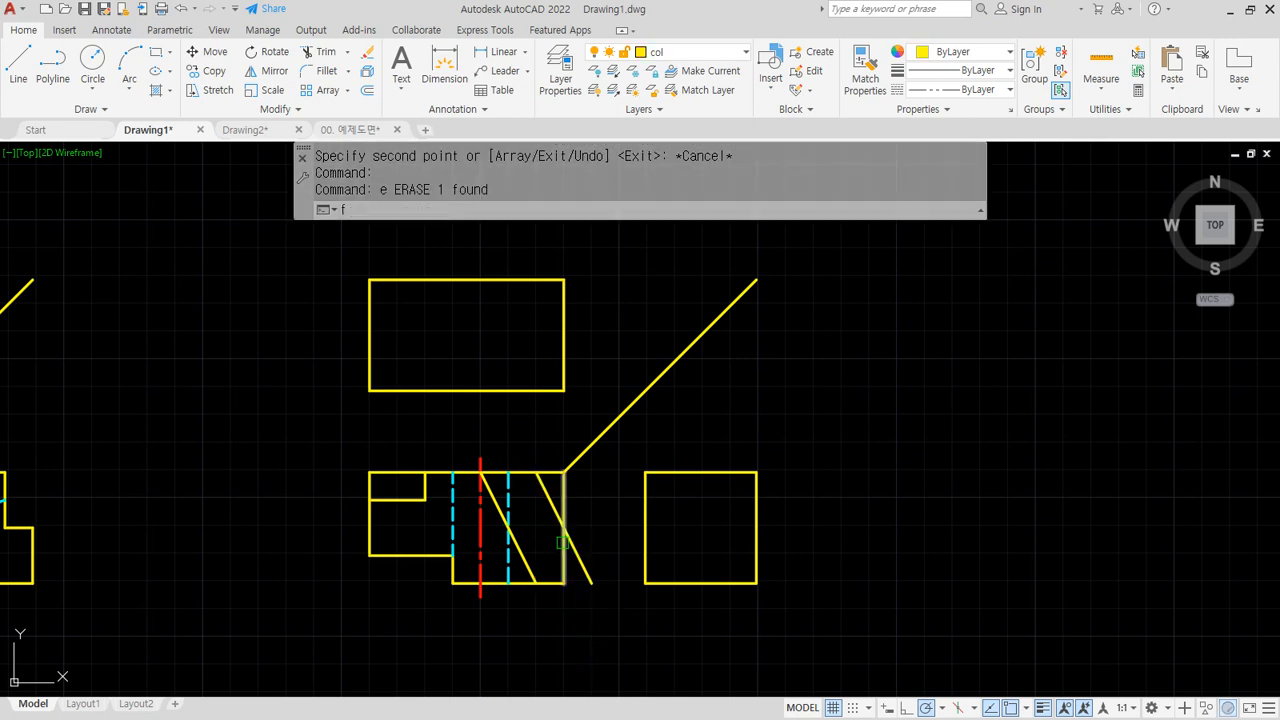
{"action": "key", "text": "Return"}
{"action": "left_click", "coordinate": [562, 549]}
{"action": "left_click", "coordinate": [548, 507]}
{"action": "key", "text": "Return"}
{"action": "left_click", "coordinate": [548, 498]}
{"action": "left_click", "coordinate": [530, 472]}
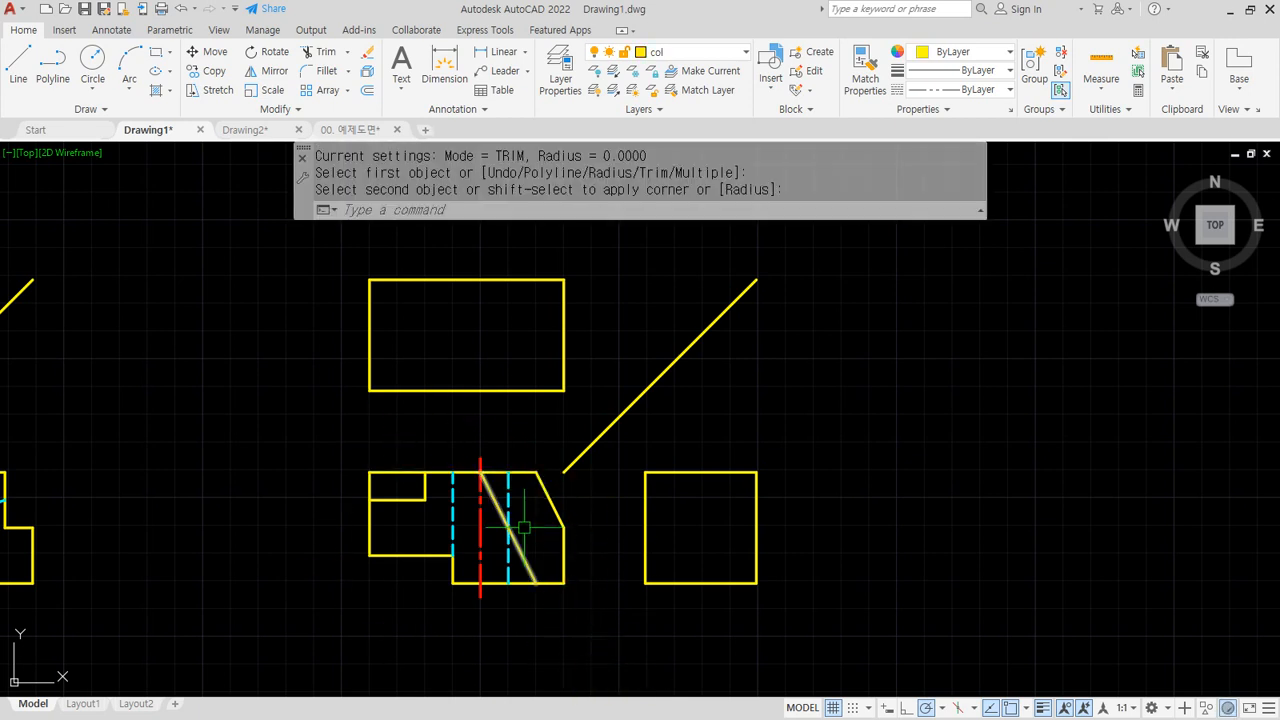
{"action": "middle_click_drag", "start_coordinate": [486, 423], "coordinate": [481, 437]}
{"action": "key", "text": "Escape"}
{"action": "type", "text": "o"}
{"action": "key", "text": "Escape"}
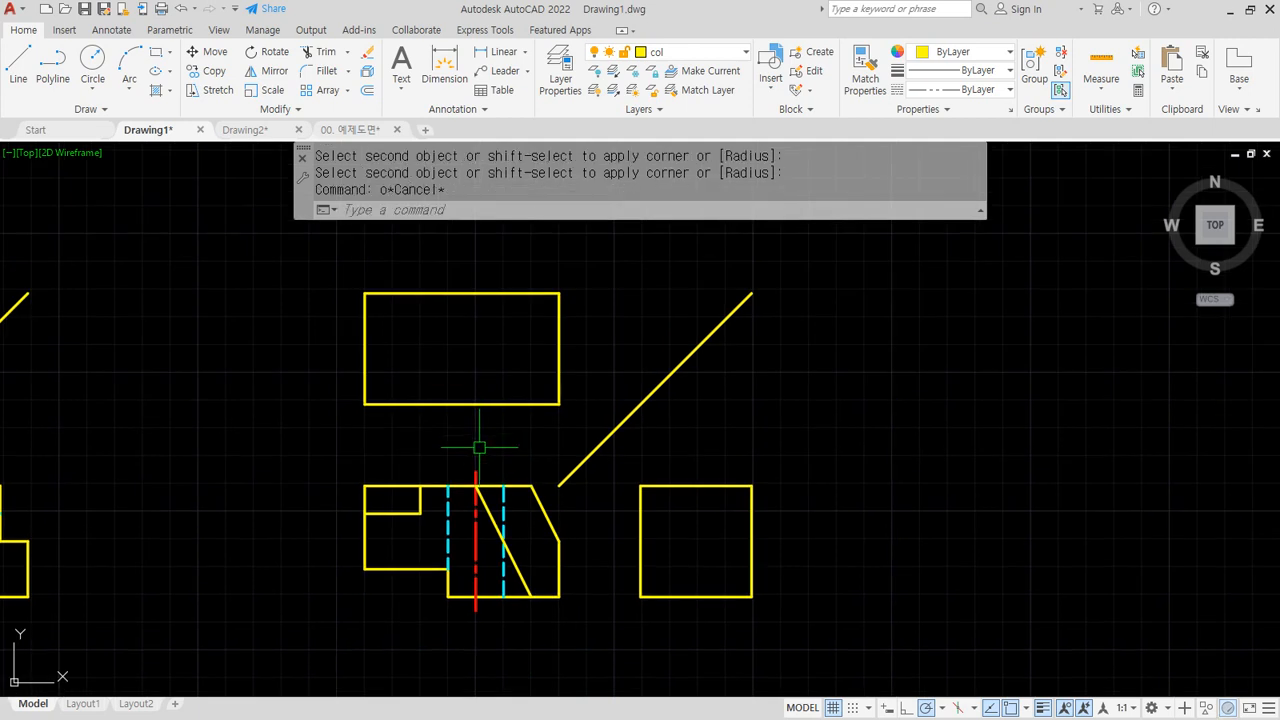
Draw a vertical line across the full height of the top view, aligned with the front view's left hidden line
{"action": "type", "text": "l"}
{"action": "key", "text": "Return"}
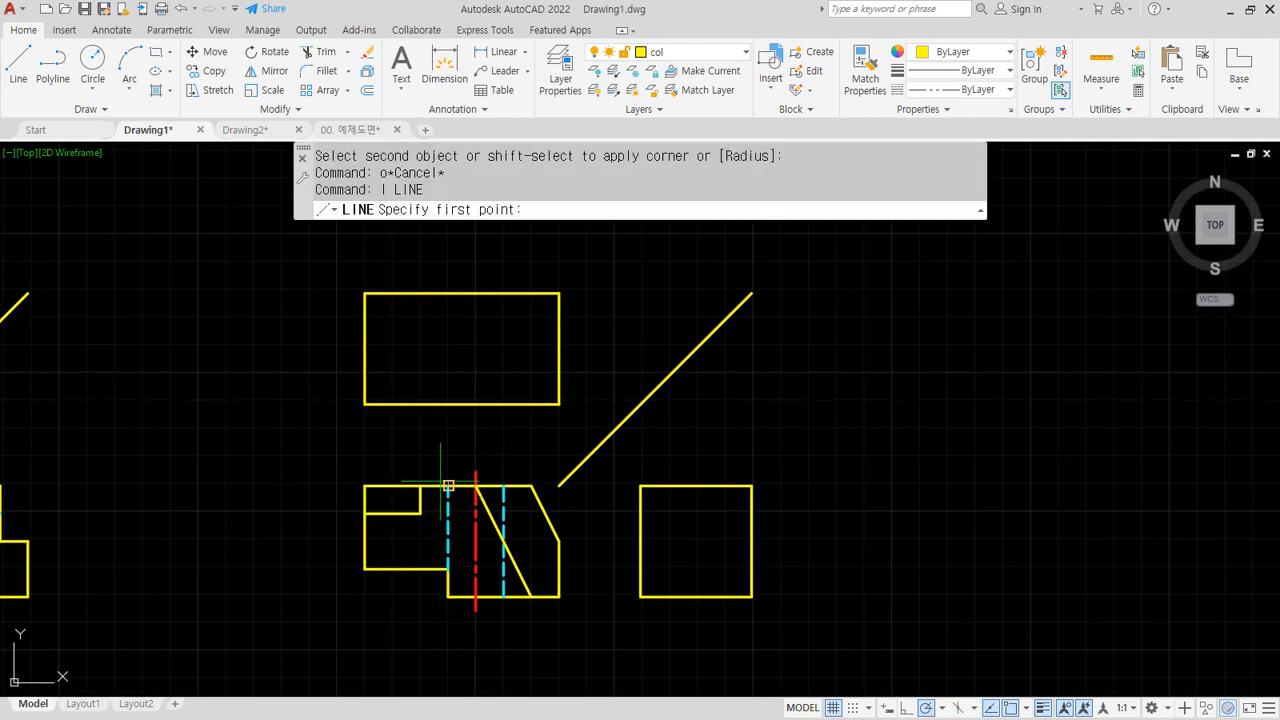
{"action": "left_click", "coordinate": [448, 404]}
{"action": "left_click", "coordinate": [447, 294]}
{"action": "key", "text": "Return"}
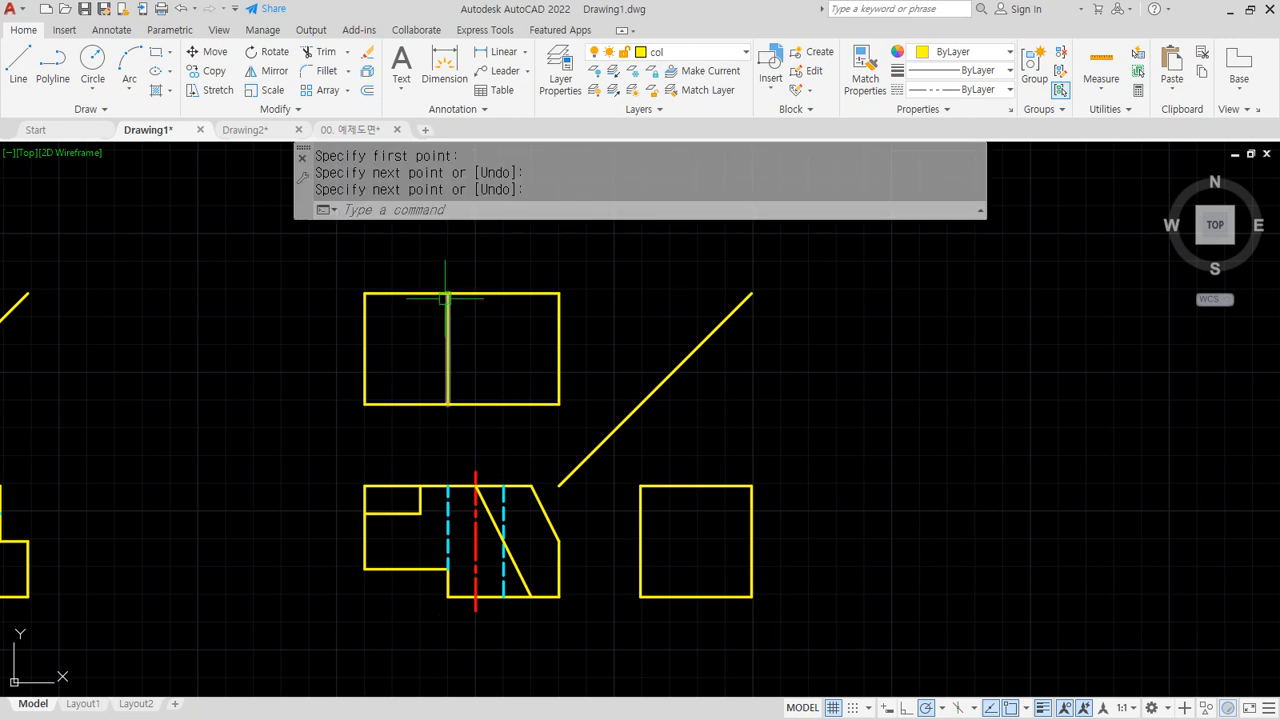
Match the top view's new vertical line to the properties of the front view's left hidden line
{"action": "type", "text": "ma"}
{"action": "key", "text": "Return"}
{"action": "left_click", "coordinate": [448, 510]}
{"action": "left_click", "coordinate": [446, 374]}
{"action": "left_click", "coordinate": [445, 380]}
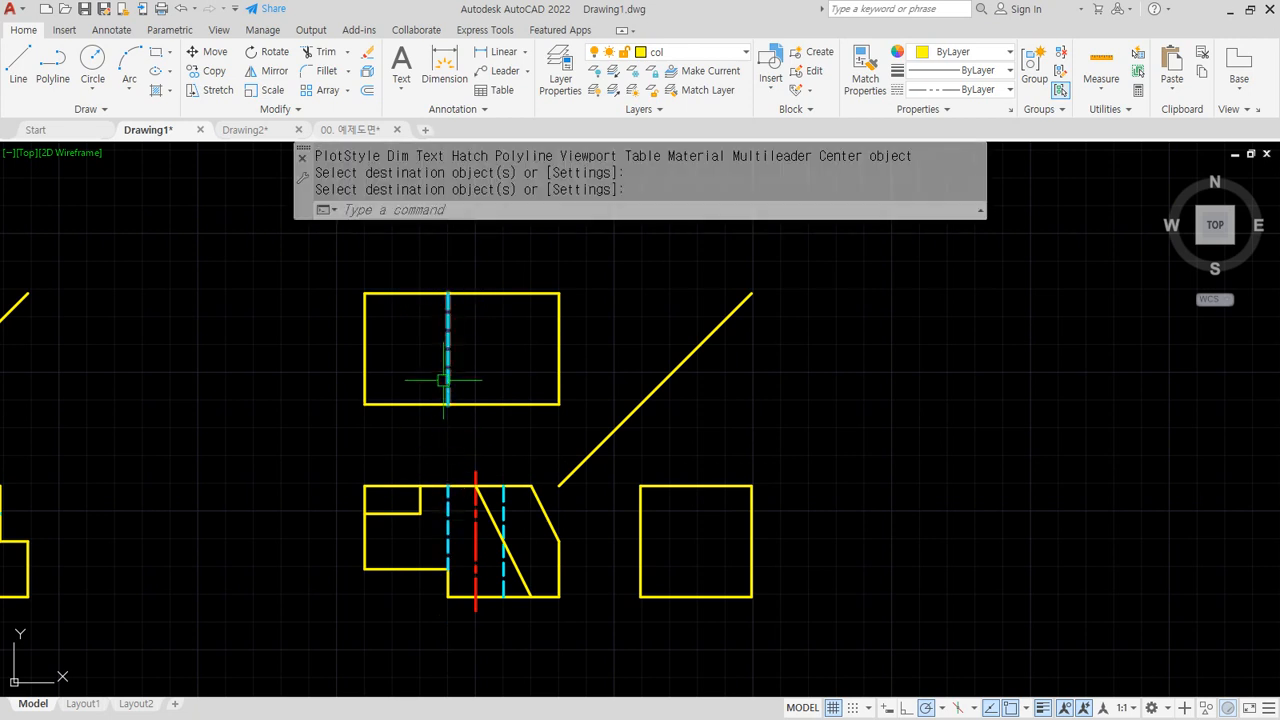
Offset the top view's bottom and top edges 10 inward
{"action": "type", "text": "o"}
{"action": "key", "text": "Return"}
{"action": "type", "text": "10"}
{"action": "key", "text": "Return"}
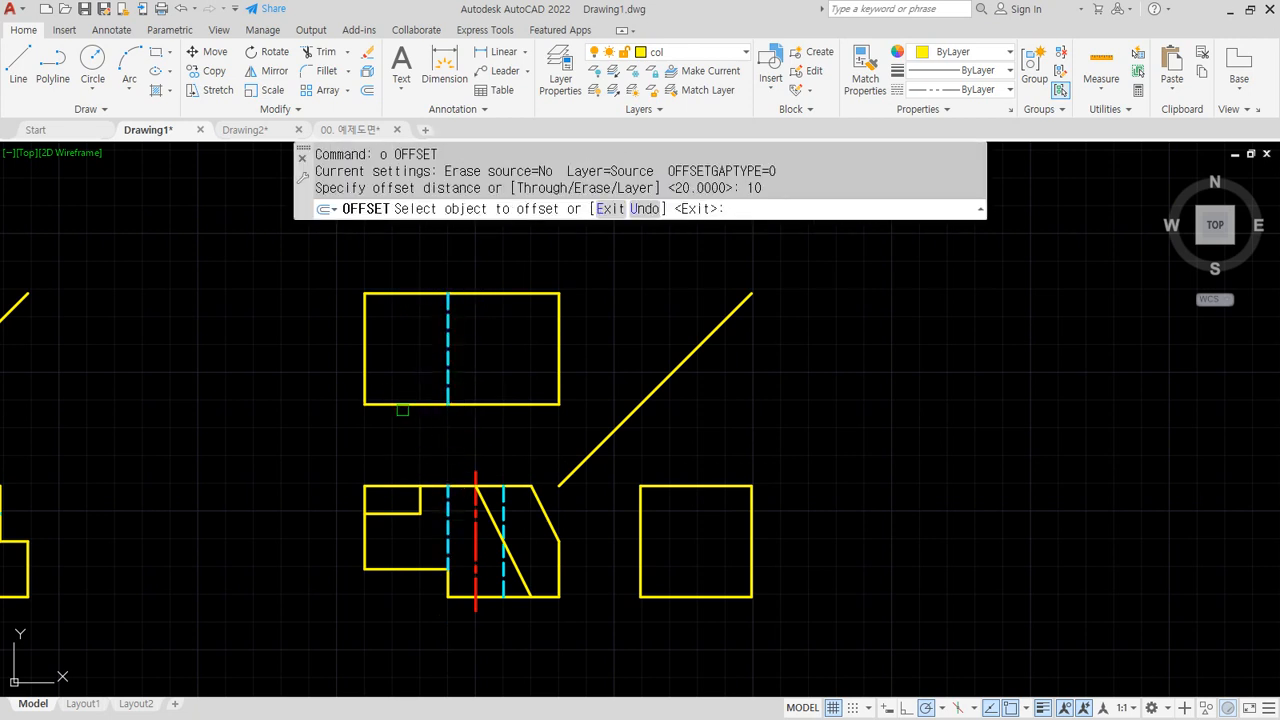
{"action": "left_click", "coordinate": [403, 404]}
{"action": "left_click", "coordinate": [407, 333]}
{"action": "left_click", "coordinate": [409, 297]}
{"action": "left_click", "coordinate": [398, 330]}
{"action": "key", "text": "Return"}
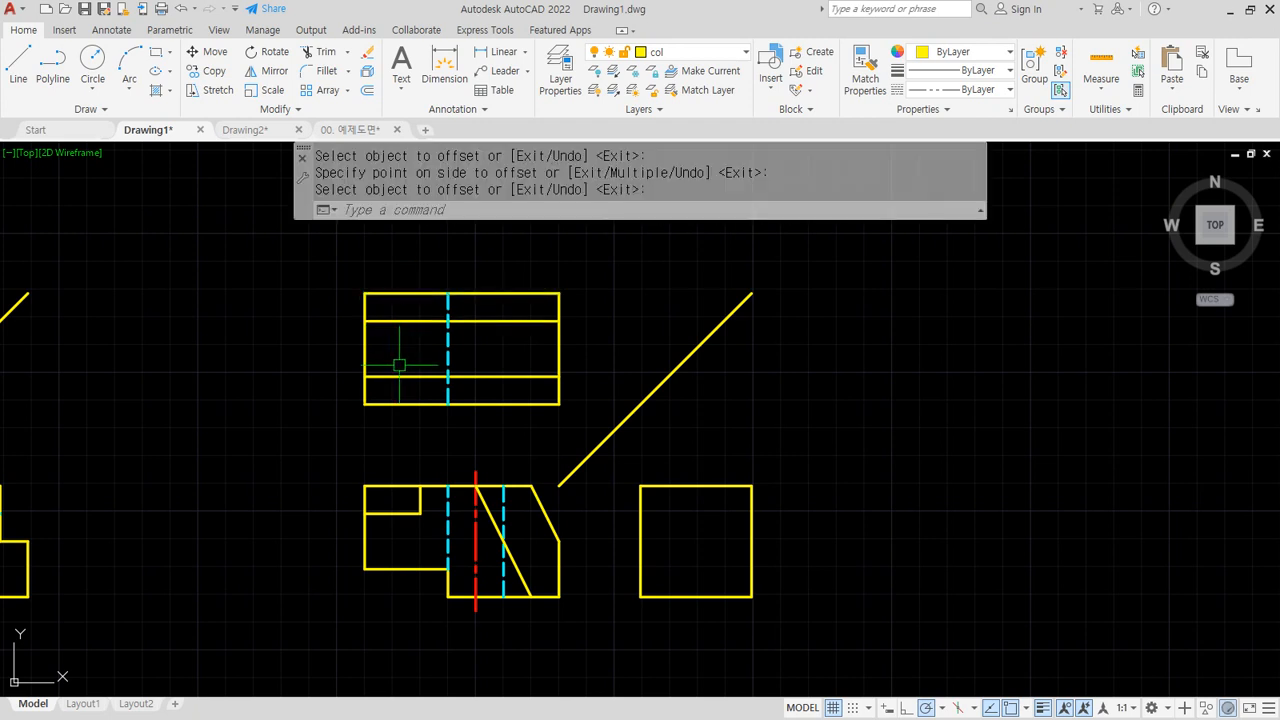
Offset the top view's left edge 20 to the right
{"action": "type", "text": "o"}
{"action": "key", "text": "Return"}
{"action": "type", "text": "20"}
{"action": "key", "text": "Return"}
{"action": "left_click", "coordinate": [365, 348]}
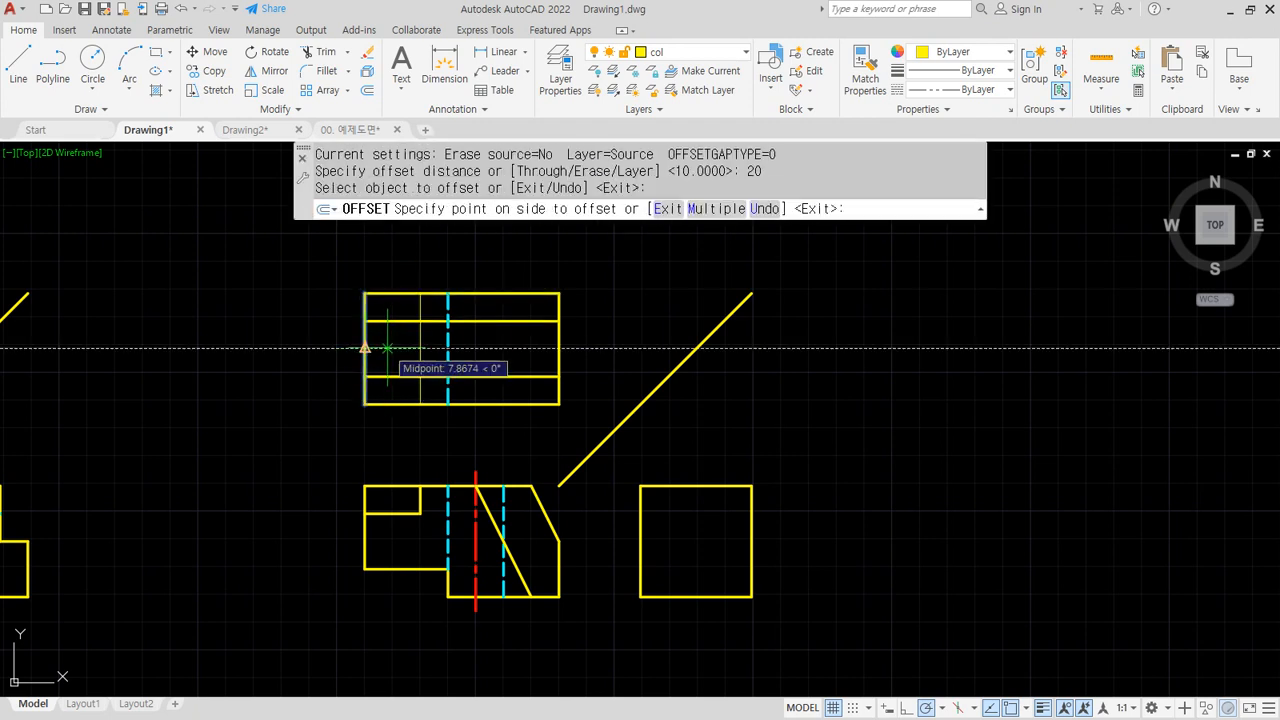
{"action": "left_click", "coordinate": [415, 348]}
Trim the part of the offset vertical line between the top view's two inner horizontal lines
{"action": "type", "text": "r"}
{"action": "key", "text": "Return"}
{"action": "key", "text": "Return"}
{"action": "left_click", "coordinate": [420, 345]}
{"action": "key", "text": "Return"}
Fillet the top view's inner horizontal lines with their short vertical lines at radius 0 to close both notch corners
{"action": "type", "text": "f"}
{"action": "key", "text": "Return"}
{"action": "left_click", "coordinate": [412, 319]}
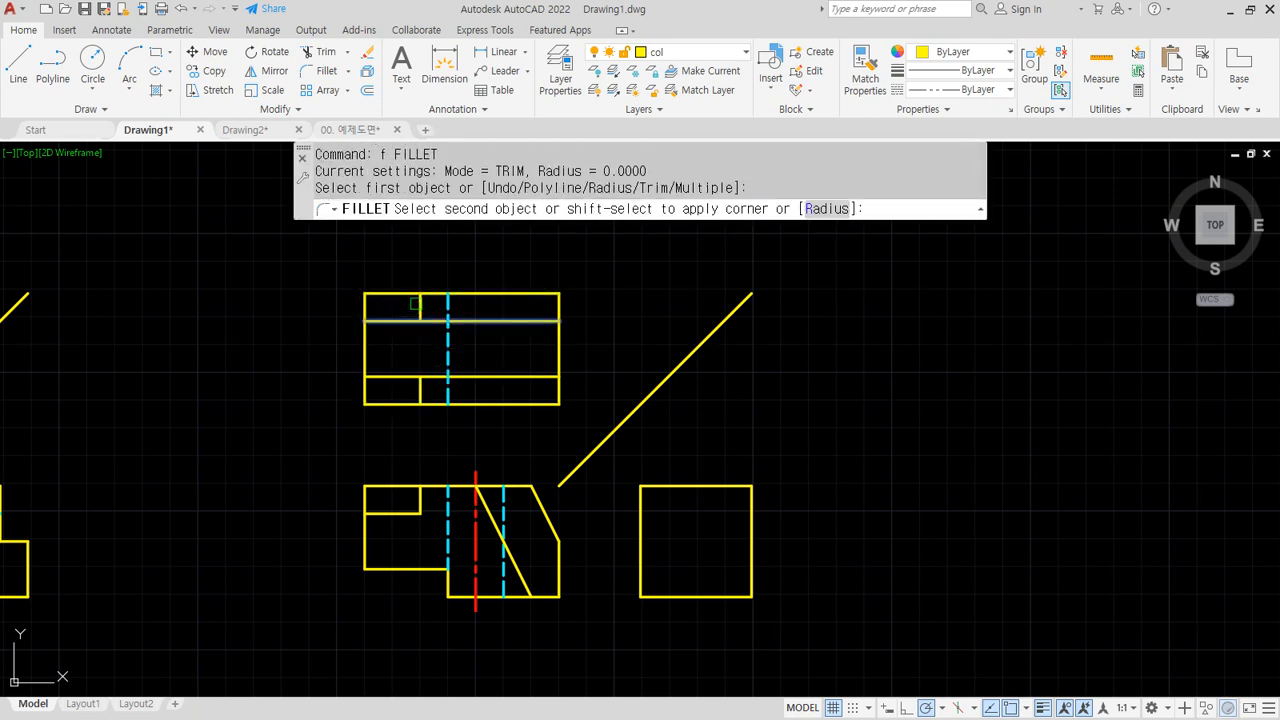
{"action": "left_click", "coordinate": [416, 304]}
{"action": "key", "text": "Return"}
{"action": "left_click", "coordinate": [408, 376]}
{"action": "left_click", "coordinate": [420, 392]}
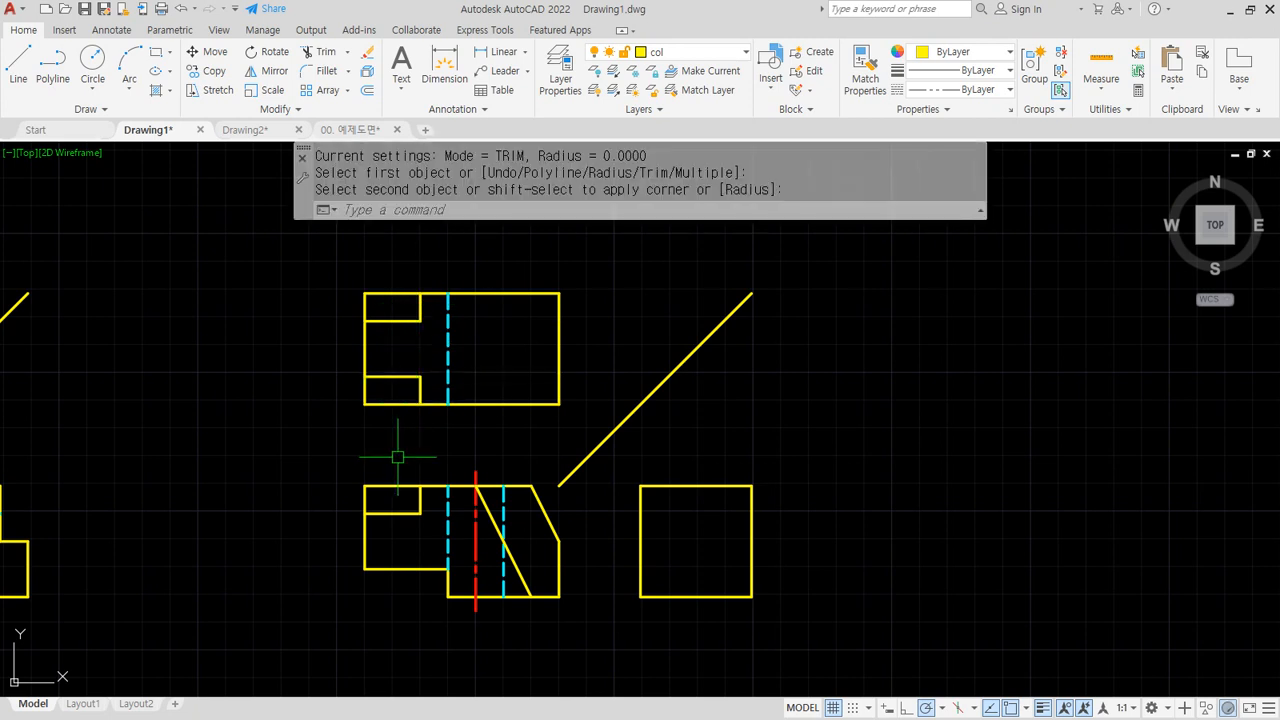
Draw a horizontal line through the top view's middle and a full-height vertical line aligned with the front view's centre line
{"action": "type", "text": "l"}
{"action": "key", "text": "Return"}
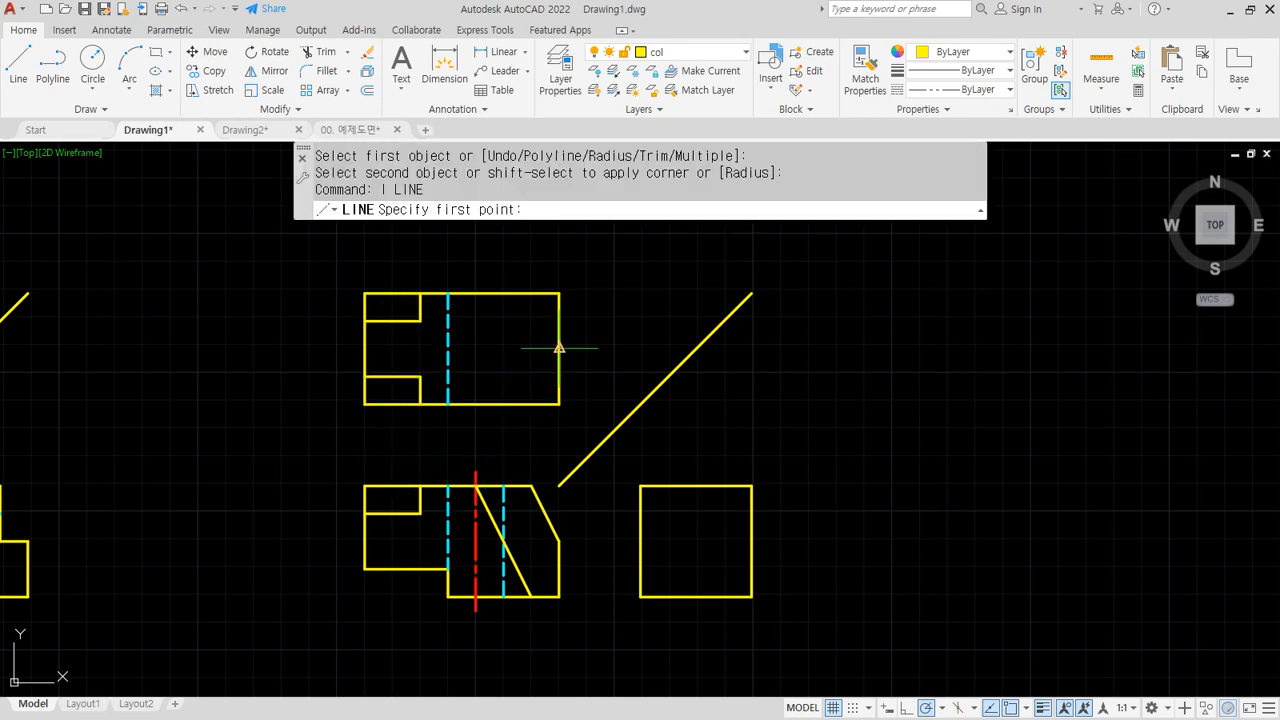
{"action": "left_click", "coordinate": [559, 348]}
{"action": "left_click", "coordinate": [364, 348]}
{"action": "key", "text": "Return"}
{"action": "key", "text": "Return"}
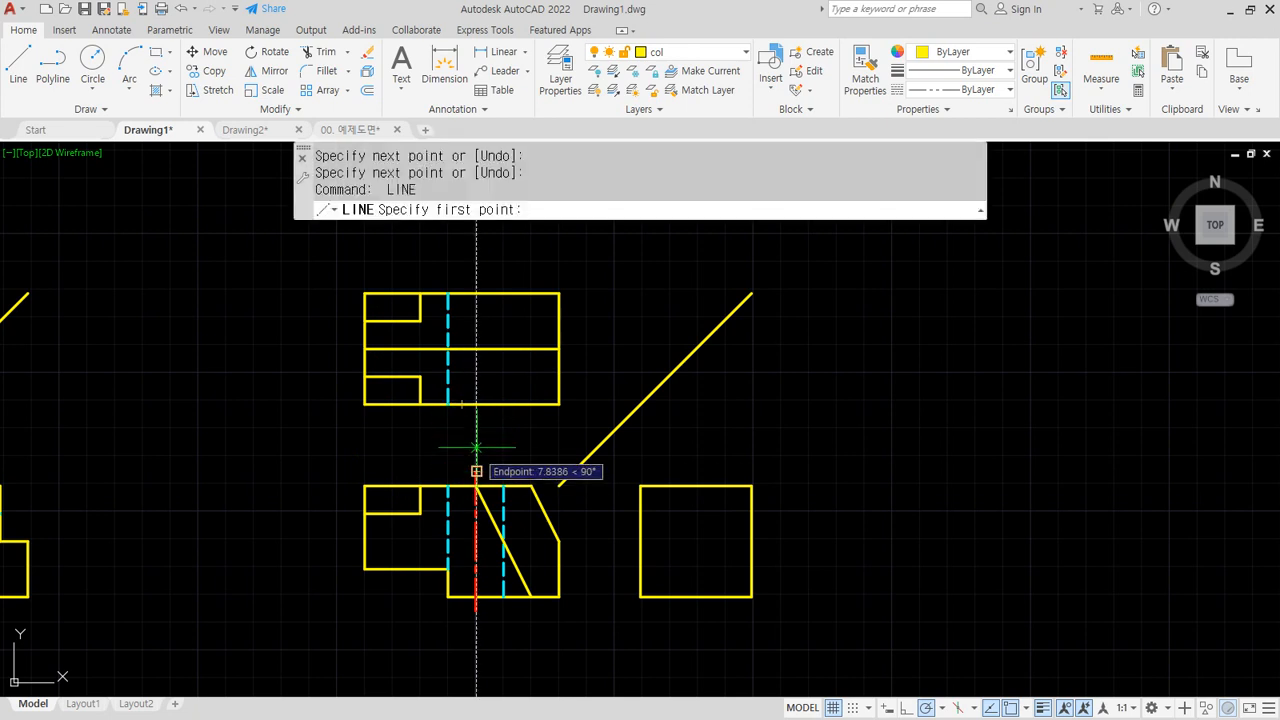
{"action": "left_click", "coordinate": [476, 404]}
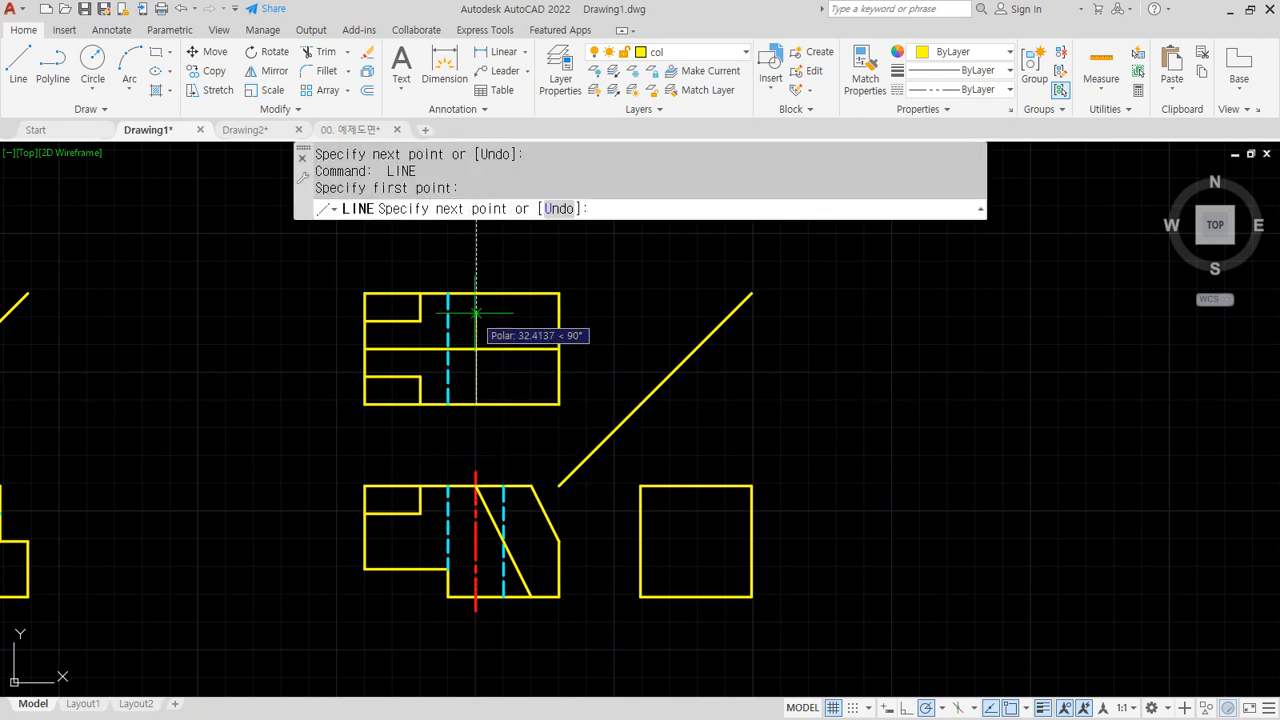
{"action": "left_click", "coordinate": [480, 322]}
{"action": "key", "text": "Return"}
Match the top view's new crossing lines to the properties of the front view's centre line
{"action": "type", "text": "ma"}
{"action": "key", "text": "Return"}
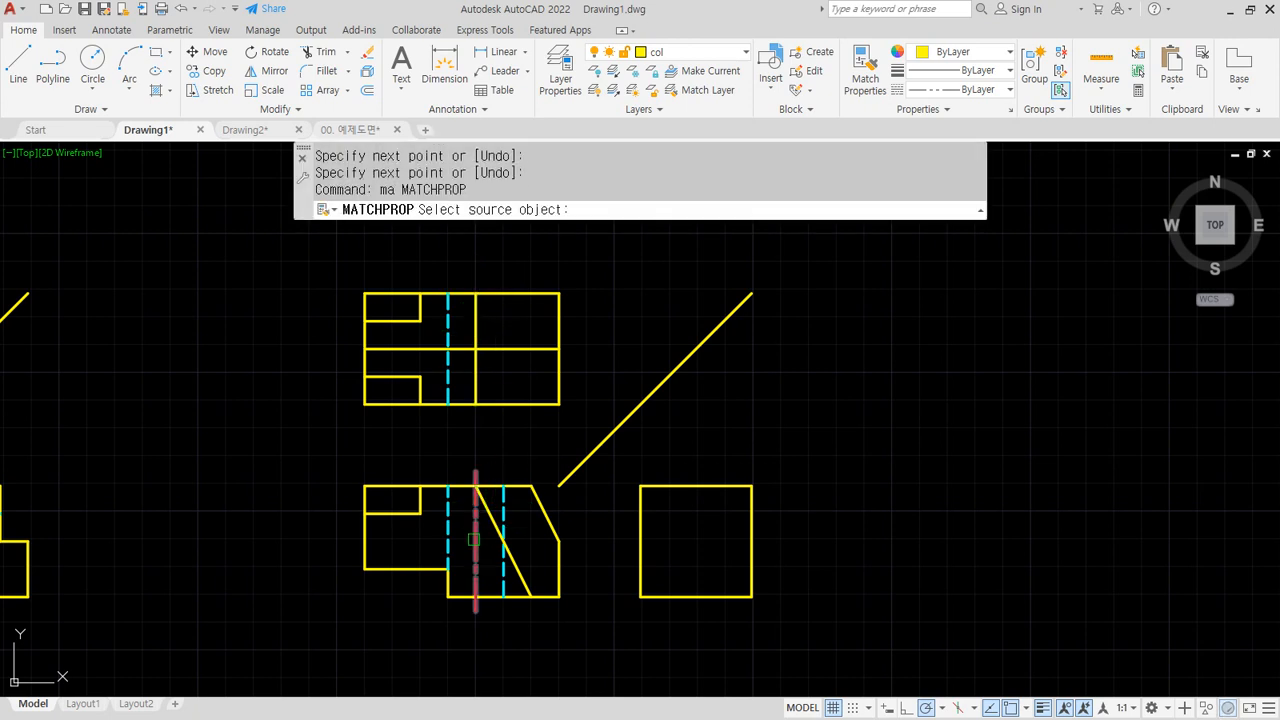
{"action": "left_click", "coordinate": [476, 537]}
{"action": "left_click", "coordinate": [498, 325]}
{"action": "left_click", "coordinate": [462, 356]}
{"action": "key", "text": "Return"}
Draw a circle of radius 10 at the intersection of the top view's centre lines
{"action": "type", "text": "c CIRCLE"}
{"action": "key", "text": "Return"}
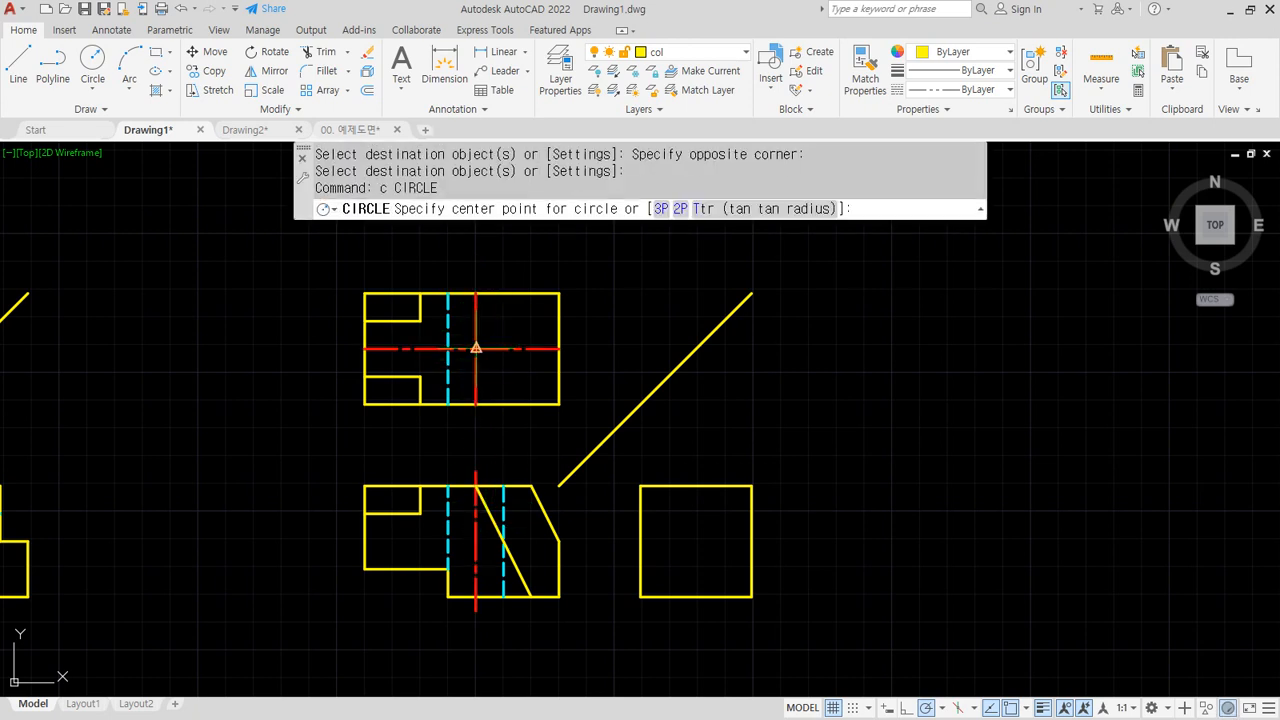
{"action": "left_click", "coordinate": [476, 348]}
{"action": "type", "text": "10"}
{"action": "key", "text": "Return"}
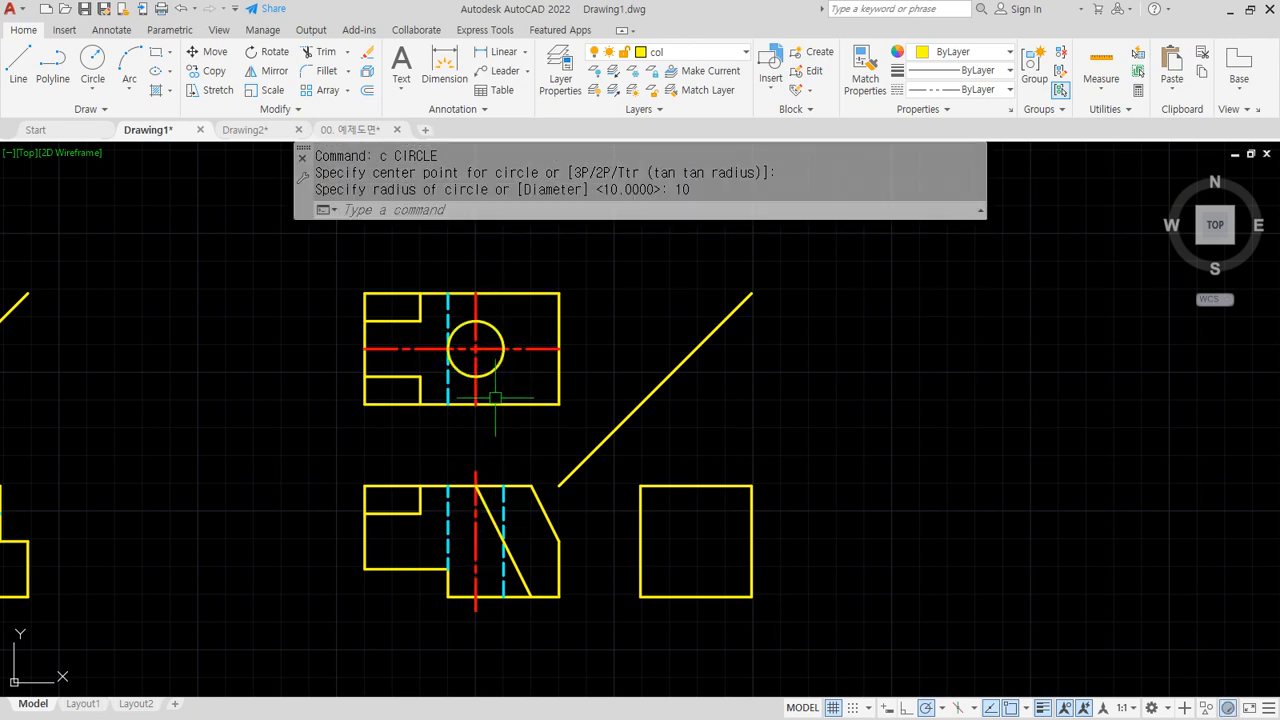
Trim the top view's centre lines outside the circle, using the circle as the cutting edge
{"action": "type", "text": "tr"}
{"action": "key", "text": "Return"}
{"action": "left_click", "coordinate": [500, 361]}
{"action": "key", "text": "Return"}
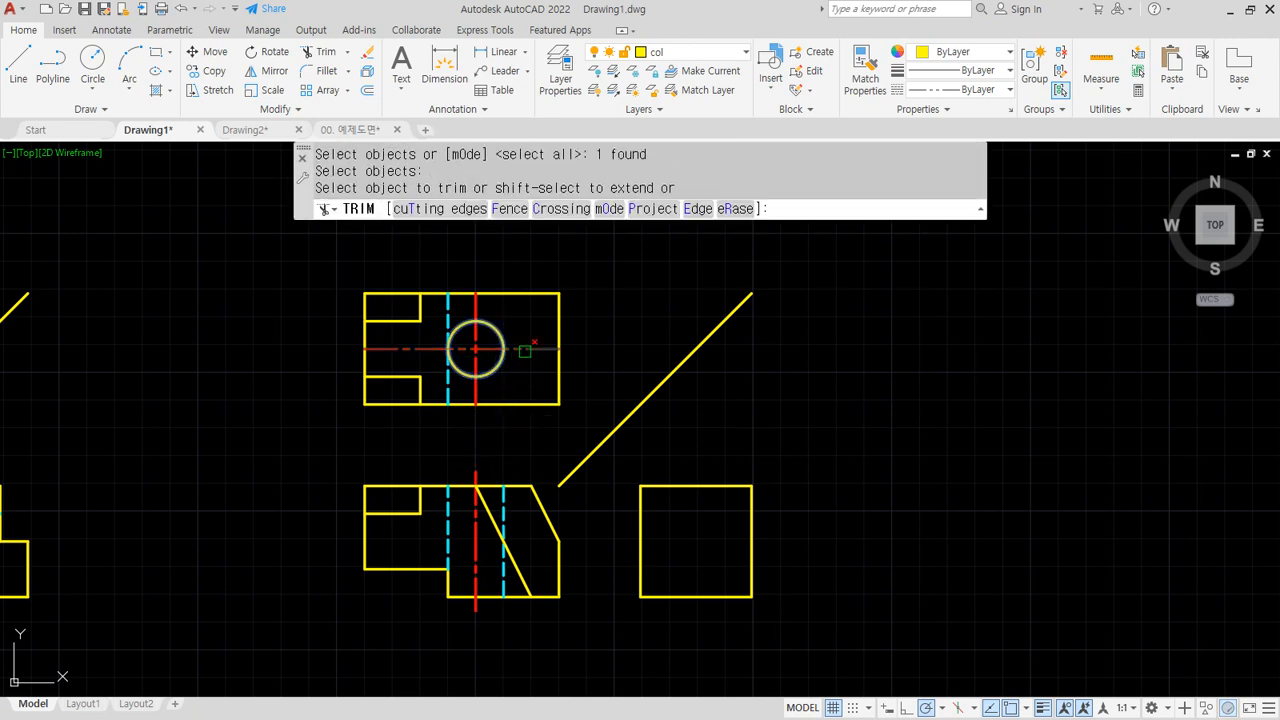
{"action": "left_click", "coordinate": [526, 351]}
{"action": "left_click", "coordinate": [419, 331]}
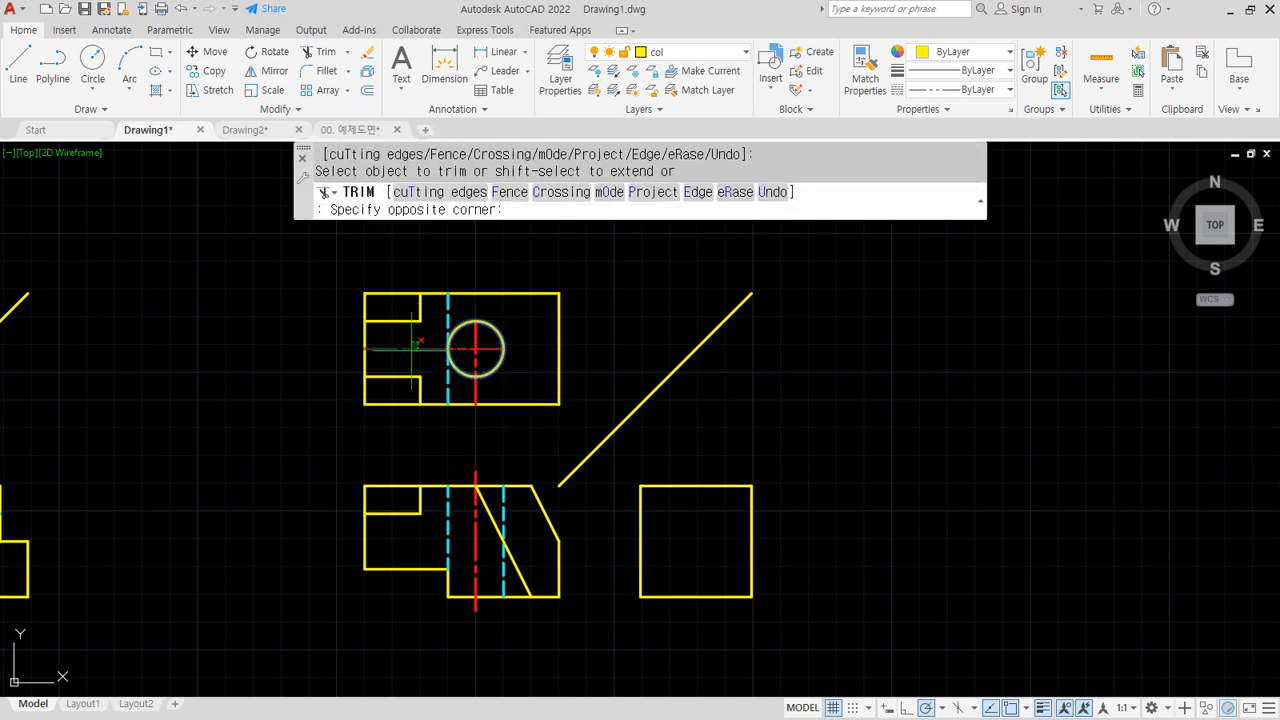
{"action": "left_click", "coordinate": [412, 349]}
{"action": "key", "text": "Return"}
Lengthen both centre lines of the top view's circle by 5 at each end
{"action": "scroll", "coordinate": [479, 340], "scroll_direction": "up", "scroll_amount": 2}
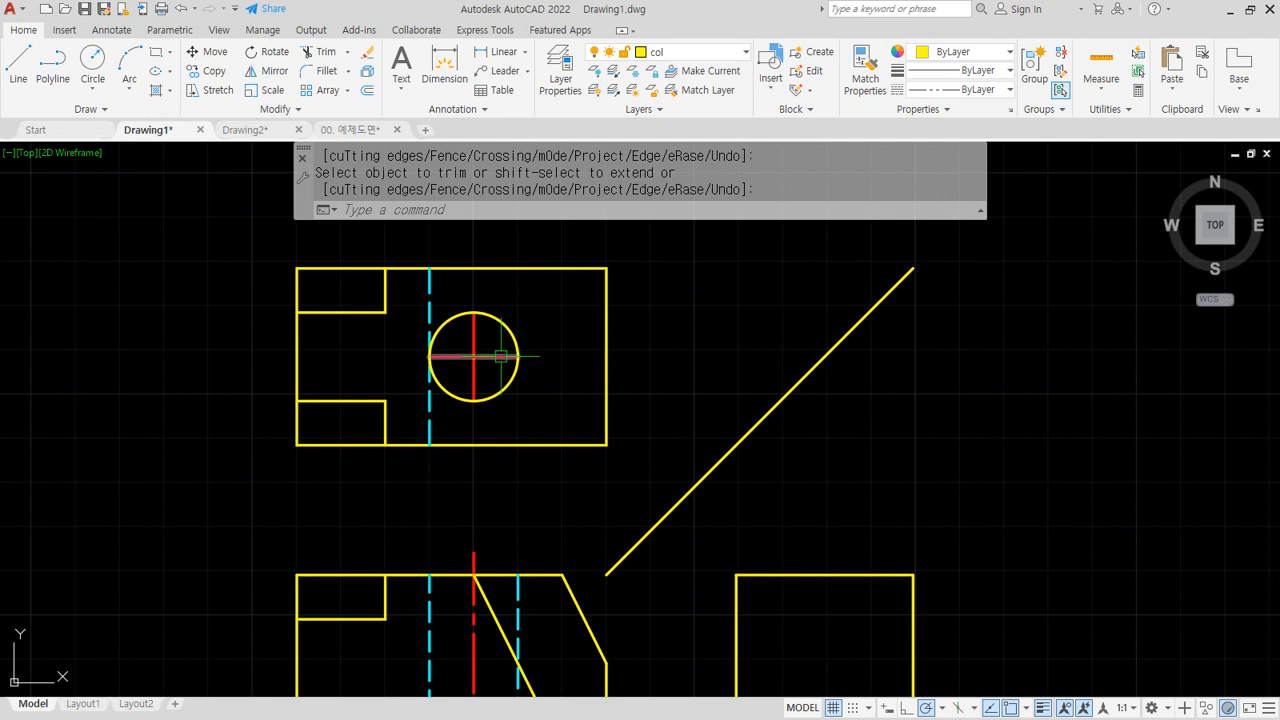
{"action": "type", "text": "len"}
{"action": "key", "text": "Return"}
{"action": "type", "text": "de"}
{"action": "key", "text": "Return"}
{"action": "key", "text": "Return"}
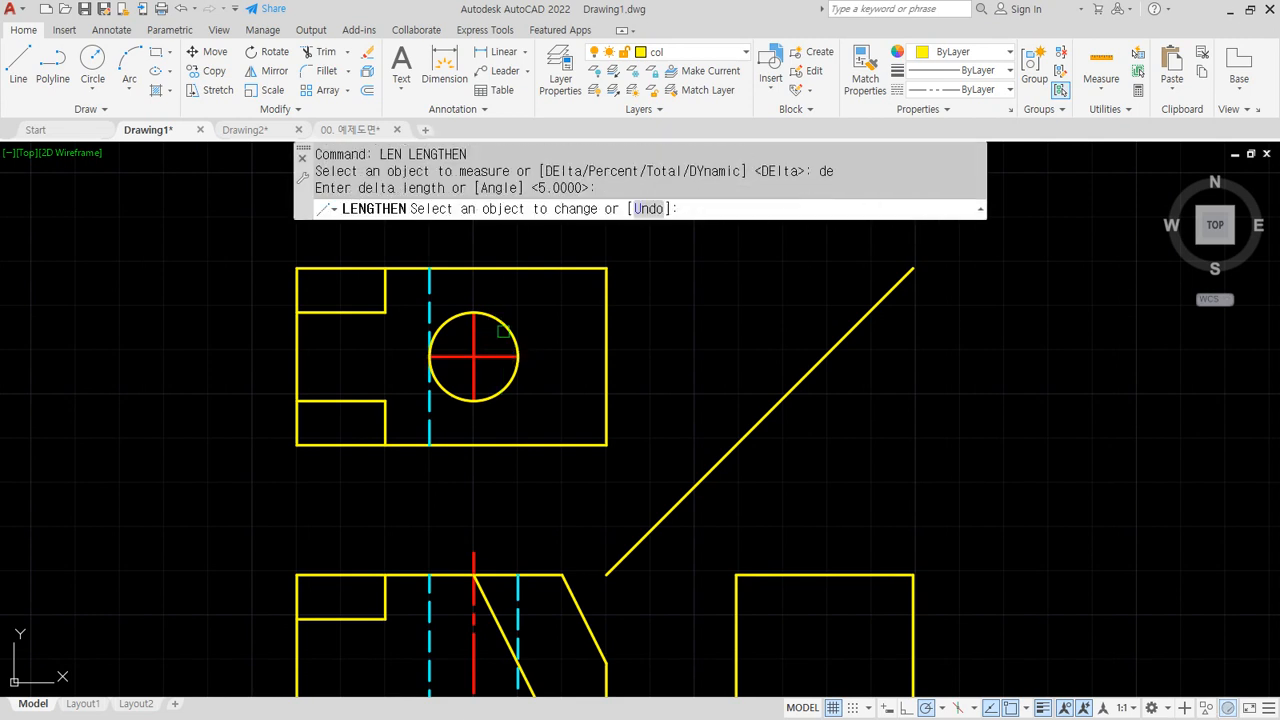
{"action": "left_click", "coordinate": [477, 327]}
{"action": "left_click", "coordinate": [483, 377]}
{"action": "left_click", "coordinate": [478, 382]}
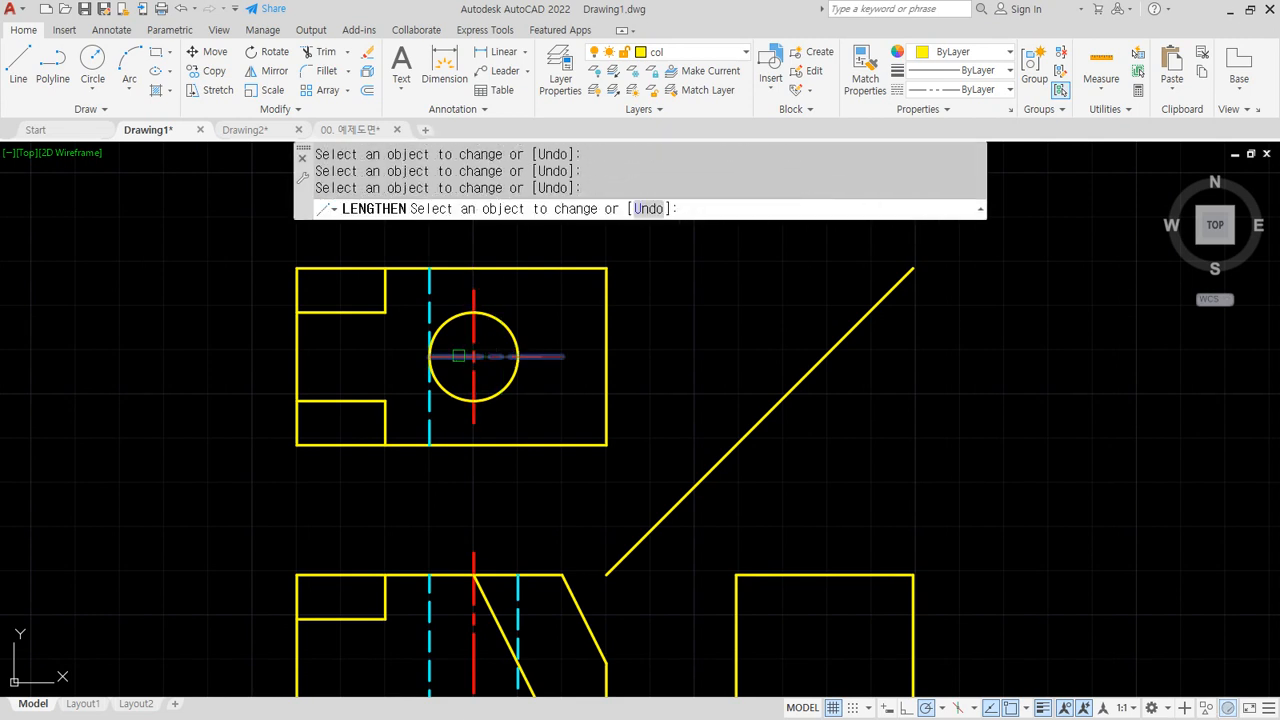
{"action": "key", "text": "Return"}
Draw a V in the top view from the bottom edge to the mid-height point above the front view's upper slope corner and back to the top edge
{"action": "scroll", "coordinate": [482, 452], "scroll_direction": "down", "scroll_amount": 2}
{"action": "middle_click_drag", "start_coordinate": [483, 452], "coordinate": [434, 381]}
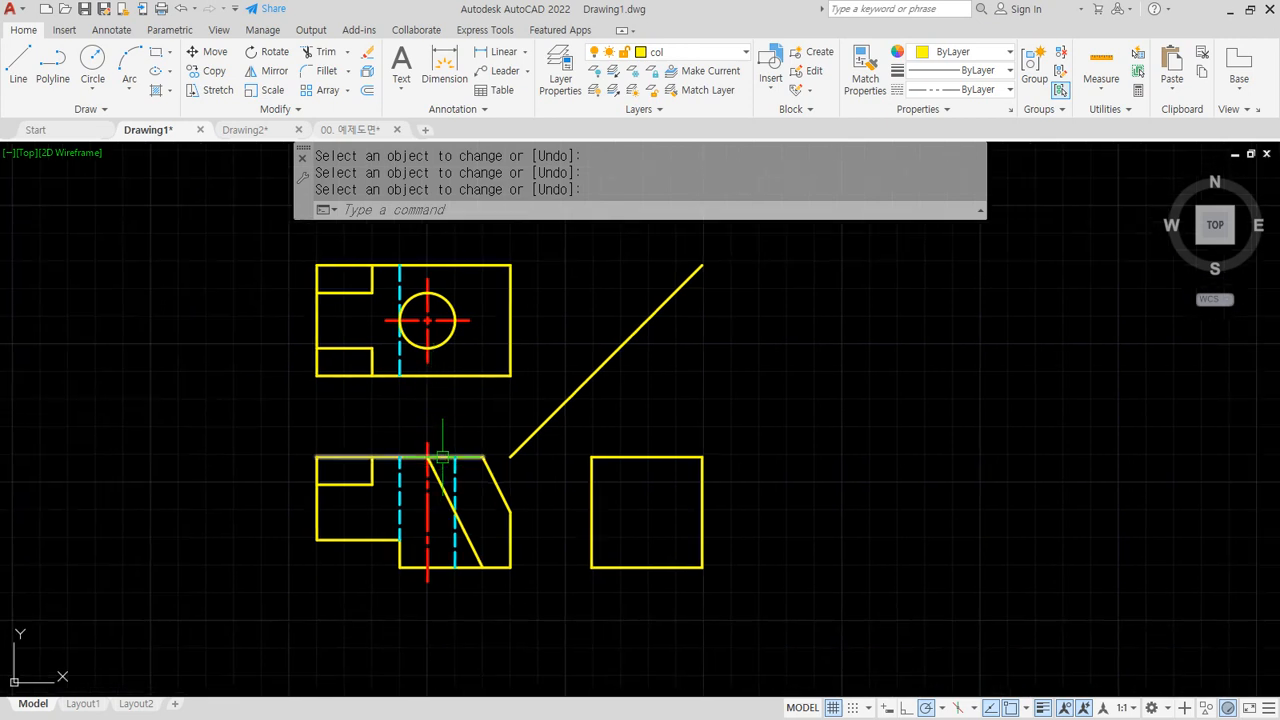
{"action": "type", "text": "l"}
{"action": "key", "text": "Return"}
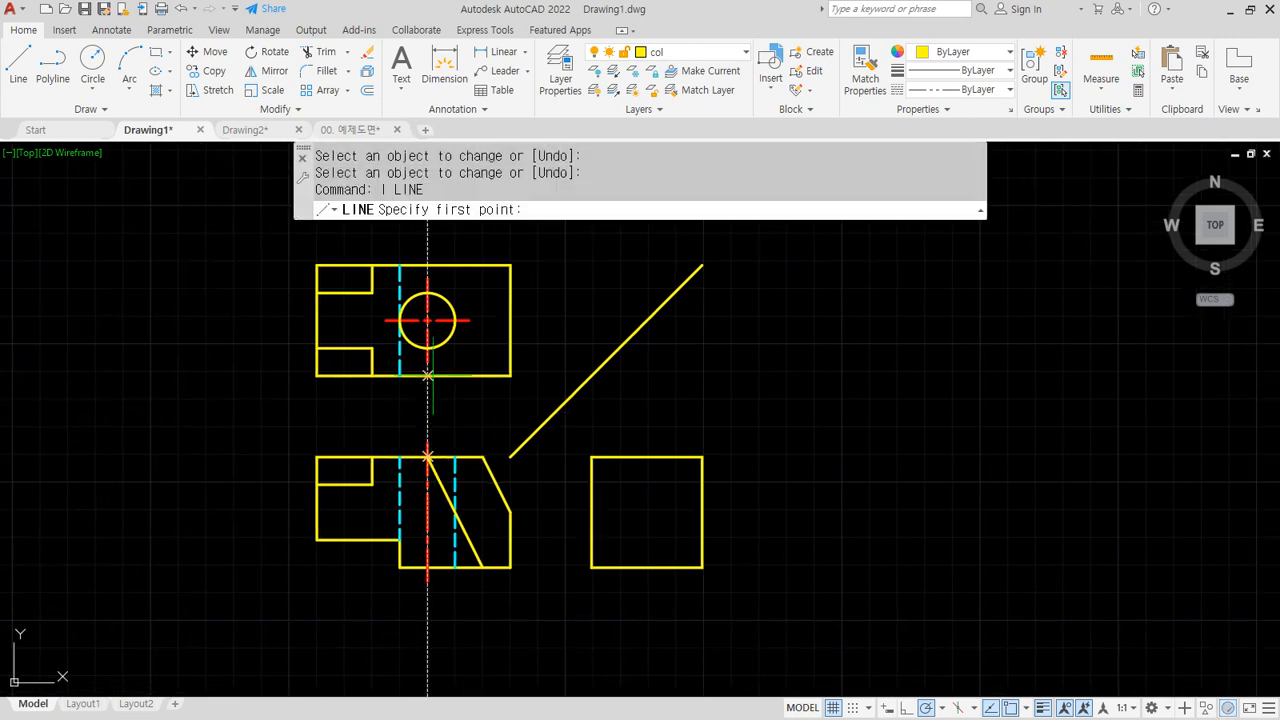
{"action": "left_click", "coordinate": [428, 375]}
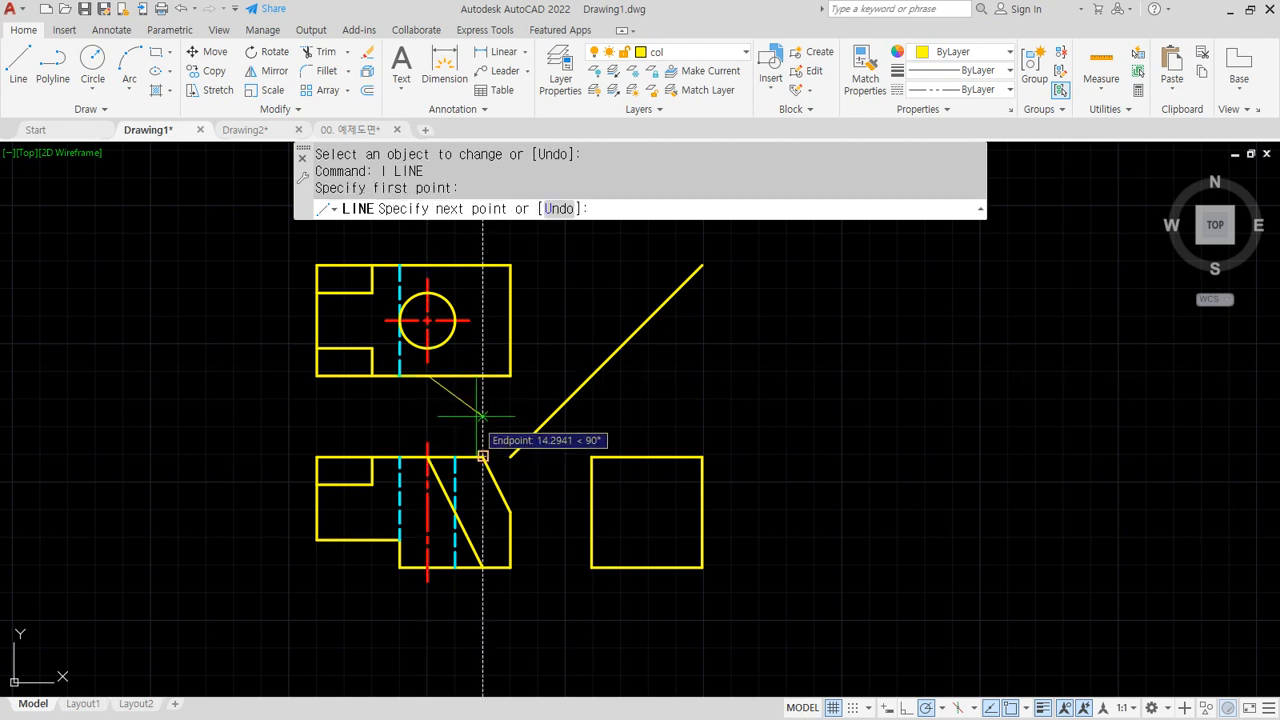
{"action": "left_click", "coordinate": [483, 320]}
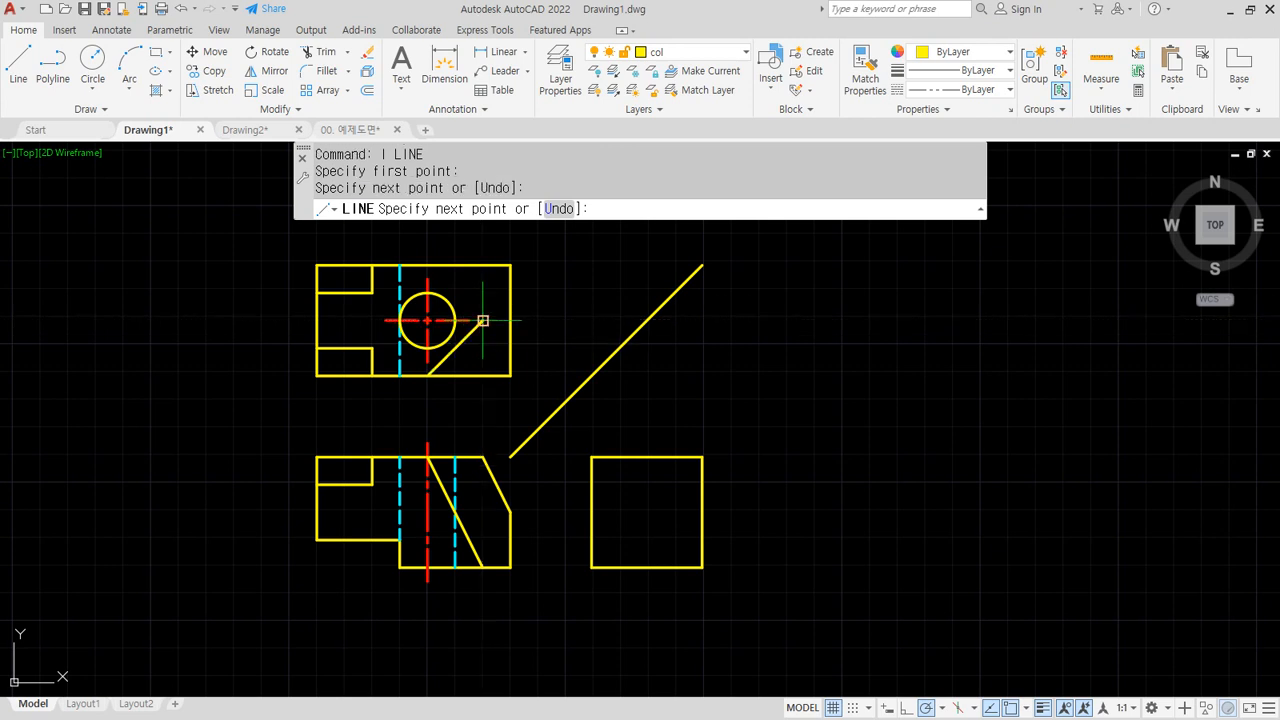
{"action": "left_click", "coordinate": [428, 265]}
{"action": "key", "text": "Return"}
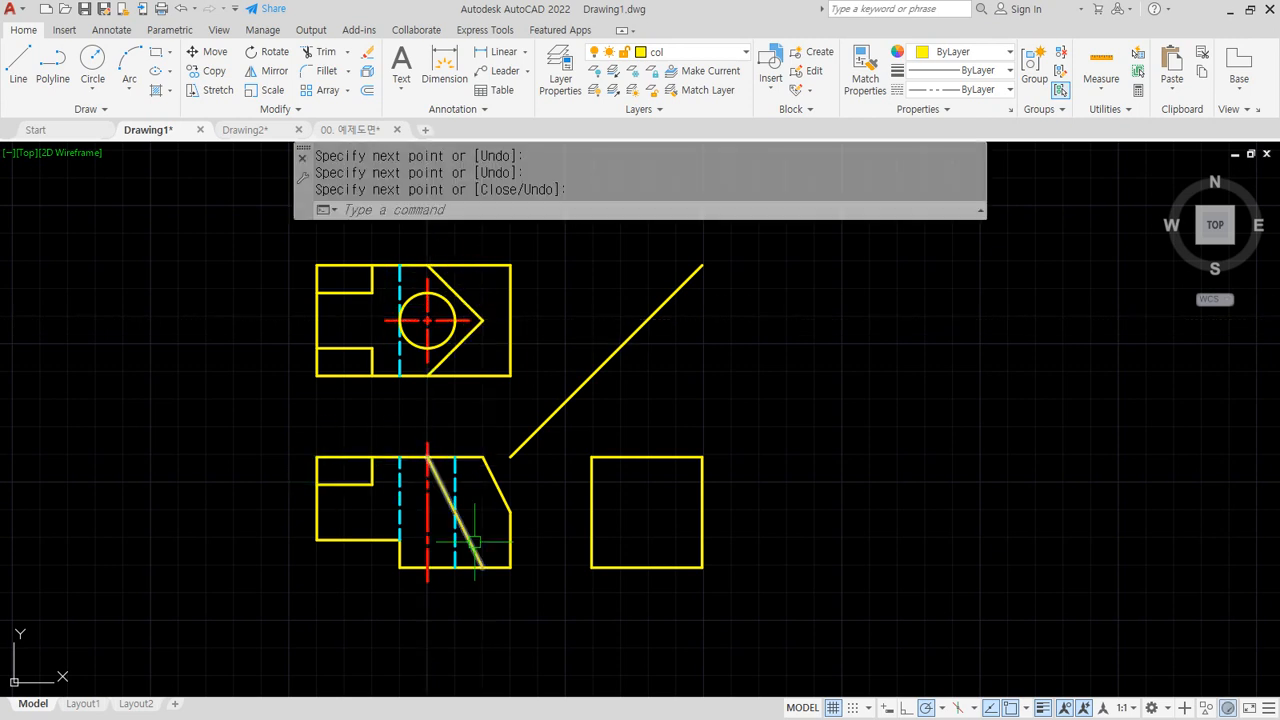
Copy the top view's two V lines to the right so they start above the front view's upper slope corner
{"action": "type", "text": "cp"}
{"action": "key", "text": "Return"}
{"action": "left_click", "coordinate": [455, 348]}
{"action": "left_click", "coordinate": [455, 292]}
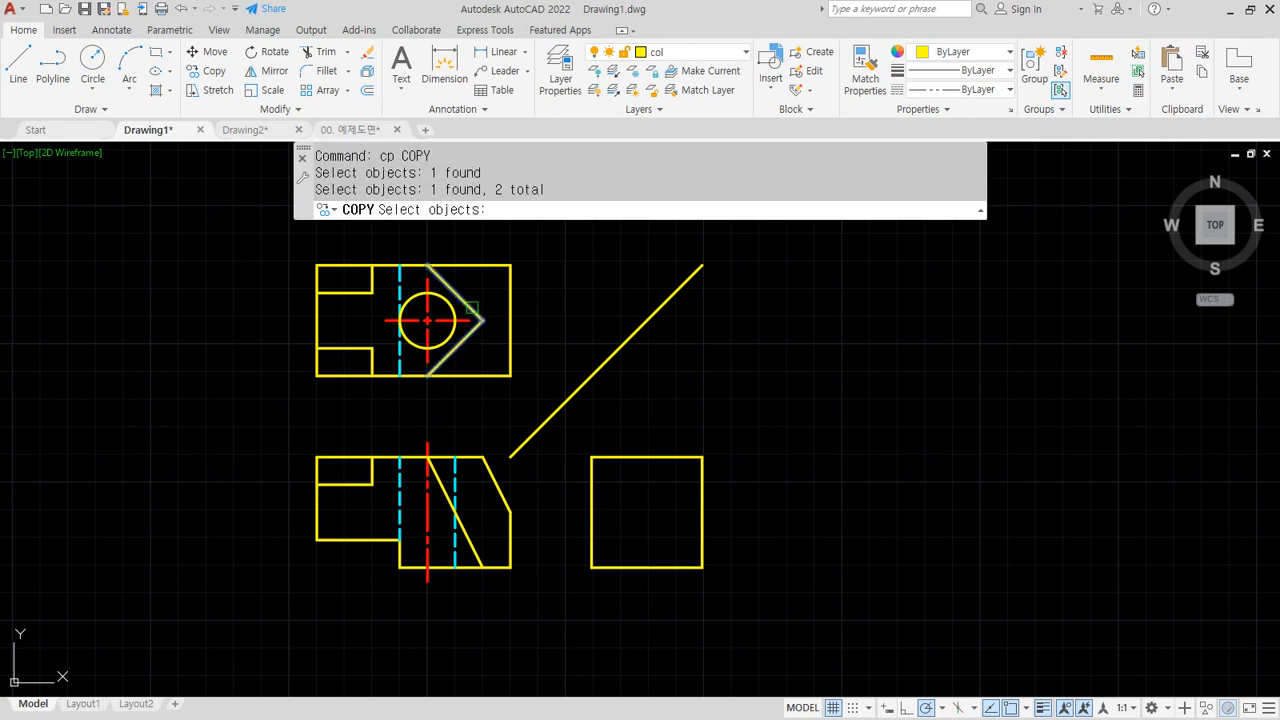
{"action": "key", "text": "Return"}
{"action": "left_click", "coordinate": [428, 376]}
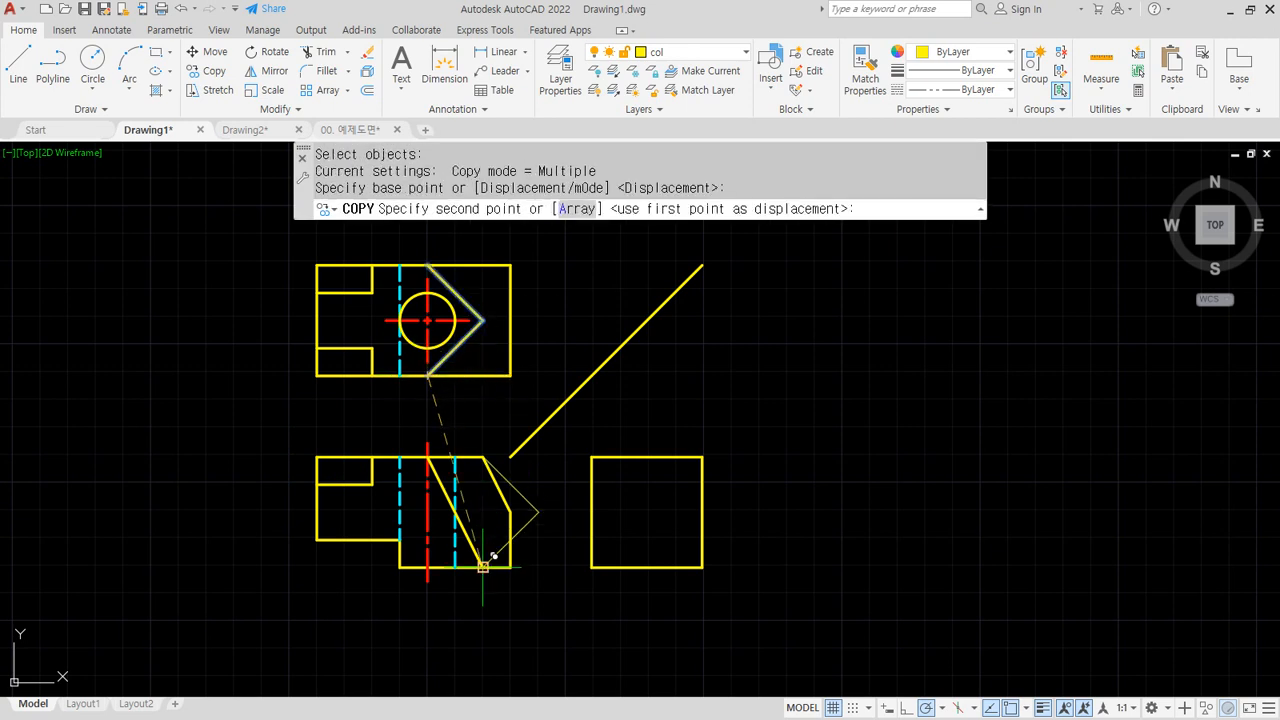
{"action": "left_click", "coordinate": [484, 376]}
{"action": "key", "text": "Return"}
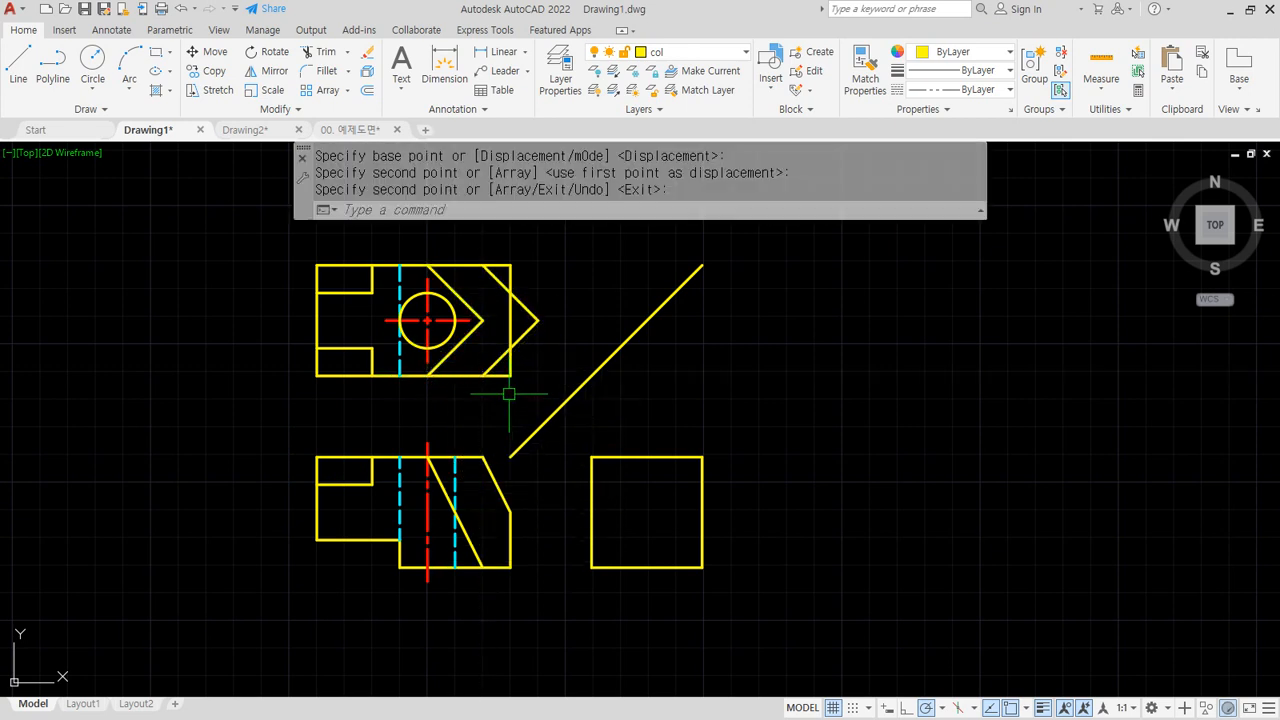
Trim the copied V's tip and the top view's outer corners to leave two bevelled right corners
{"action": "type", "text": "tr"}
{"action": "key", "text": "Return"}
{"action": "left_click", "coordinate": [521, 386]}
{"action": "left_click", "coordinate": [508, 371]}
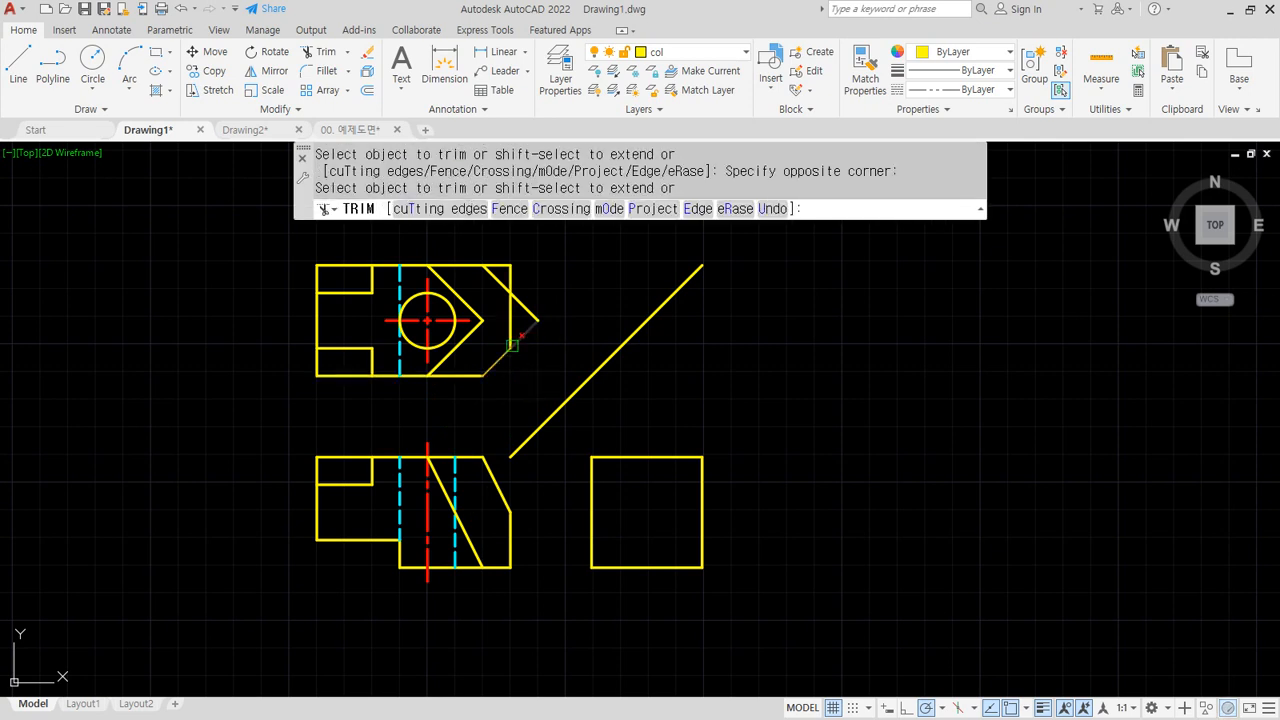
{"action": "left_click", "coordinate": [551, 333]}
{"action": "left_click", "coordinate": [532, 288]}
{"action": "left_click", "coordinate": [526, 249]}
{"action": "left_click", "coordinate": [500, 268]}
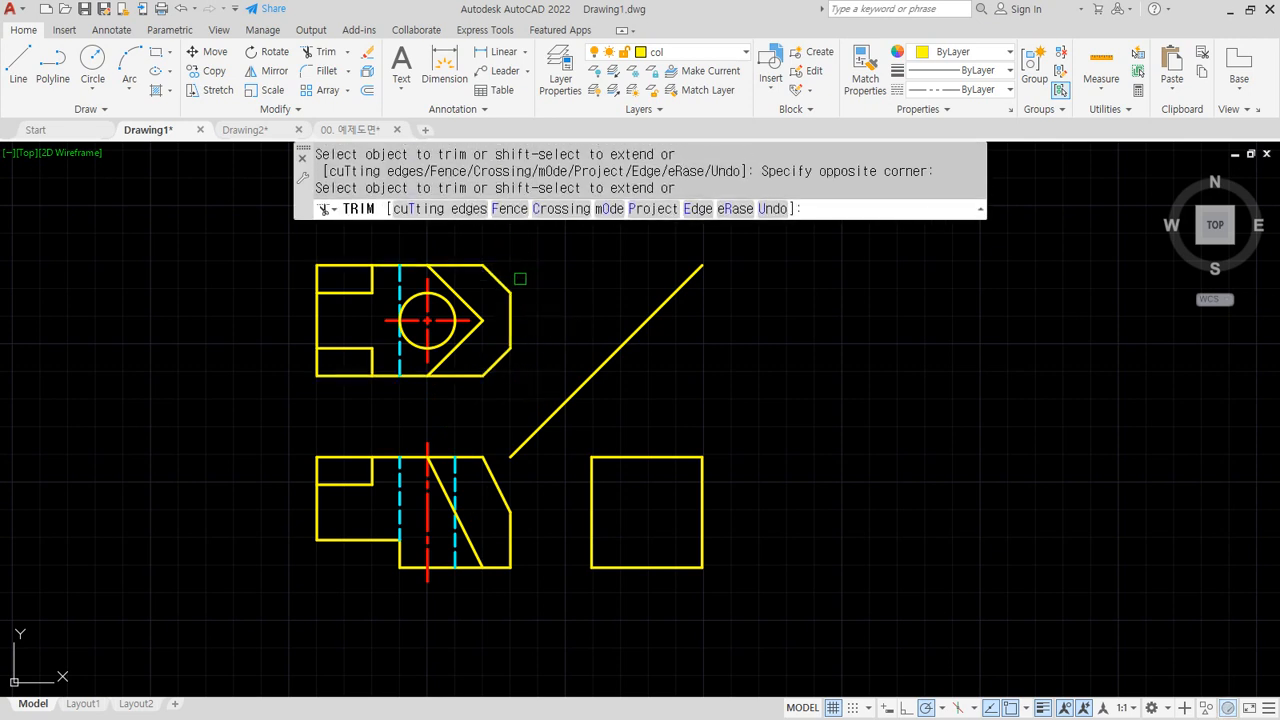
{"action": "key", "text": "Return"}
Draw a horizontal line from the V's tip to the midpoint of the top view's right edge
{"action": "type", "text": "l"}
{"action": "key", "text": "Return"}
{"action": "left_click", "coordinate": [483, 320]}
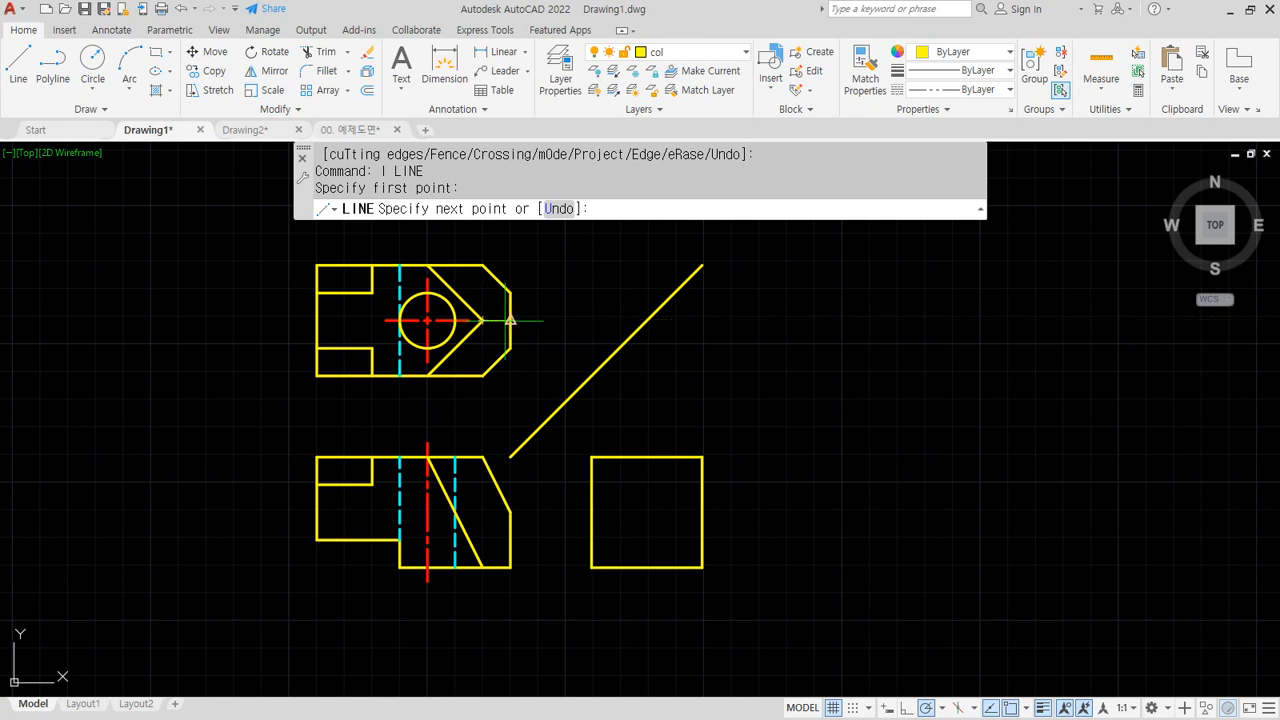
{"action": "left_click", "coordinate": [510, 320]}
{"action": "key", "text": "Return"}
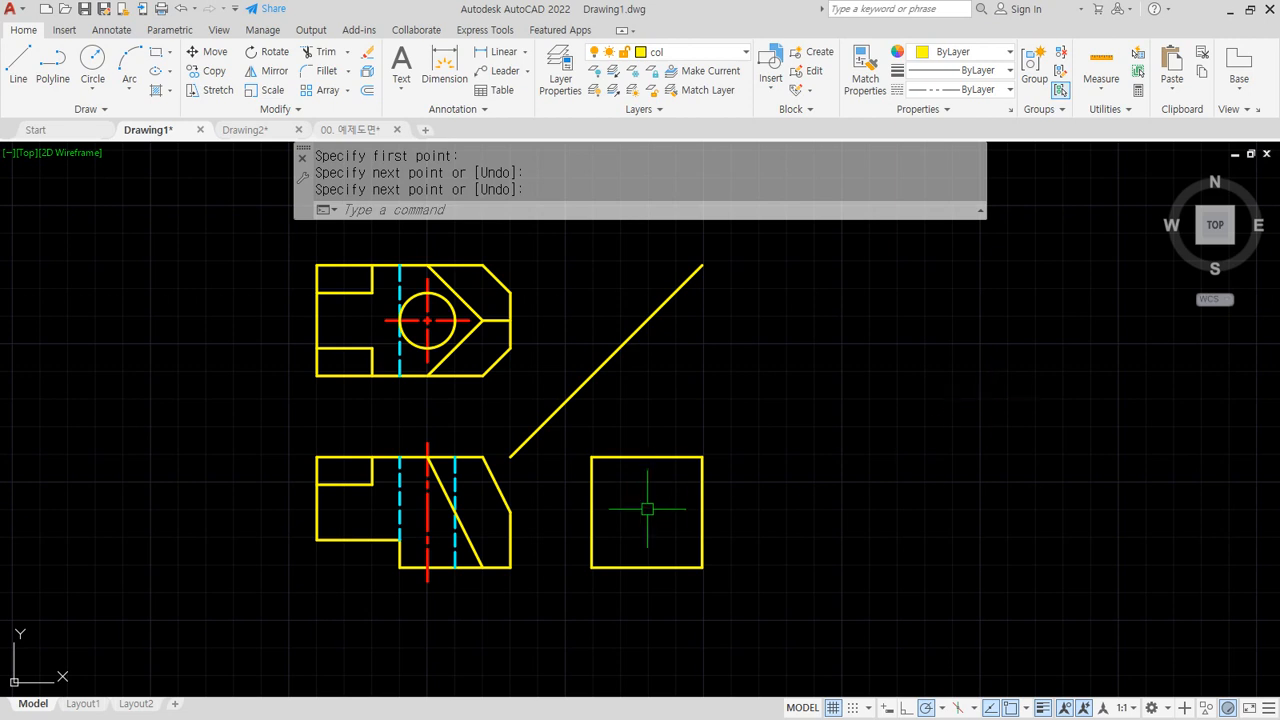
Draw a vertical line in the side view from the top edge's midpoint down to the level of the front view's lower slope corner
{"action": "middle_click_drag", "start_coordinate": [647, 509], "coordinate": [617, 520]}
{"action": "key", "text": "Return"}
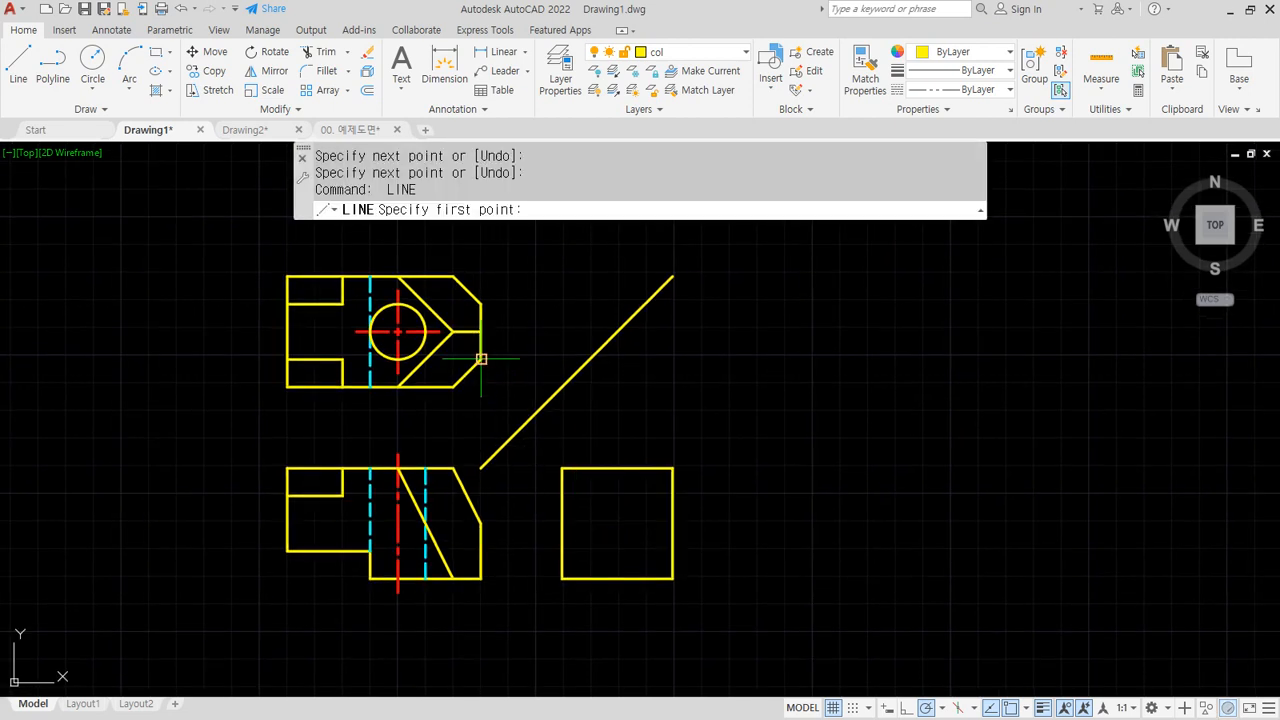
{"action": "key", "text": "Escape"}
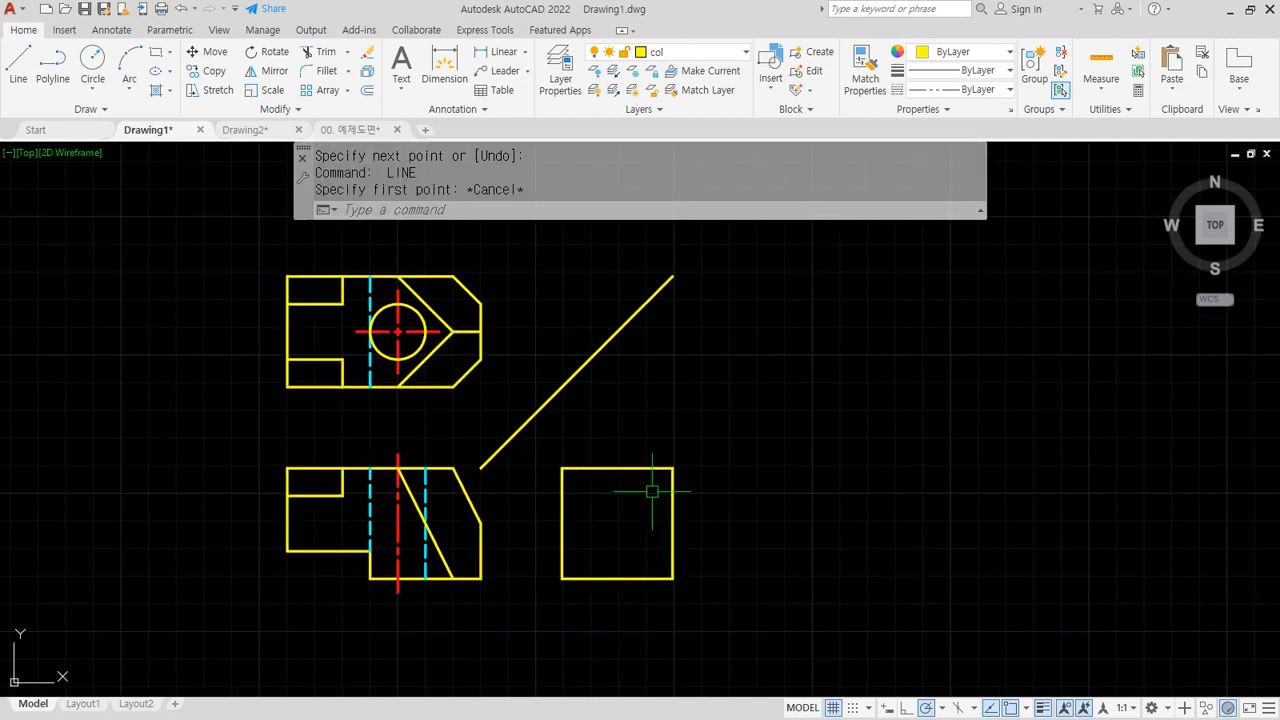
{"action": "type", "text": "l"}
{"action": "key", "text": "Return"}
{"action": "left_click", "coordinate": [618, 467]}
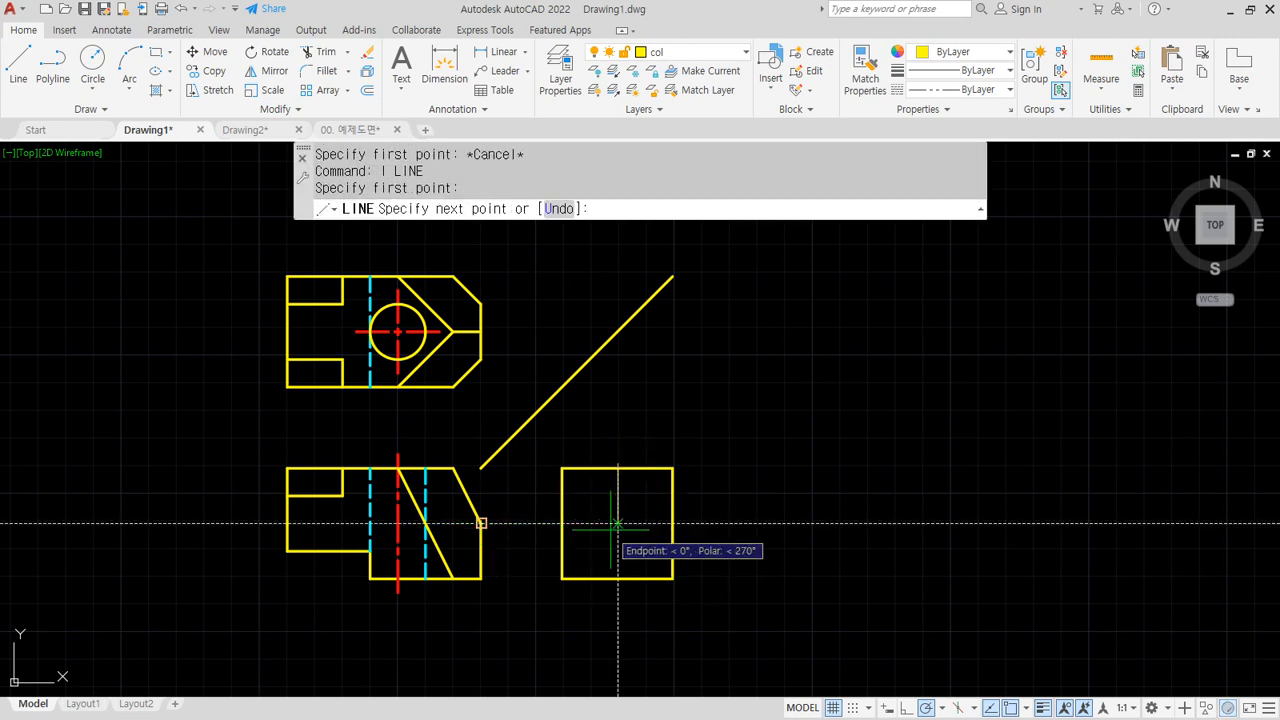
{"action": "left_click", "coordinate": [618, 523]}
{"action": "key", "text": "Return"}
Offset the side view's right and left edges 10 inward
{"action": "type", "text": "o"}
{"action": "key", "text": "Return"}
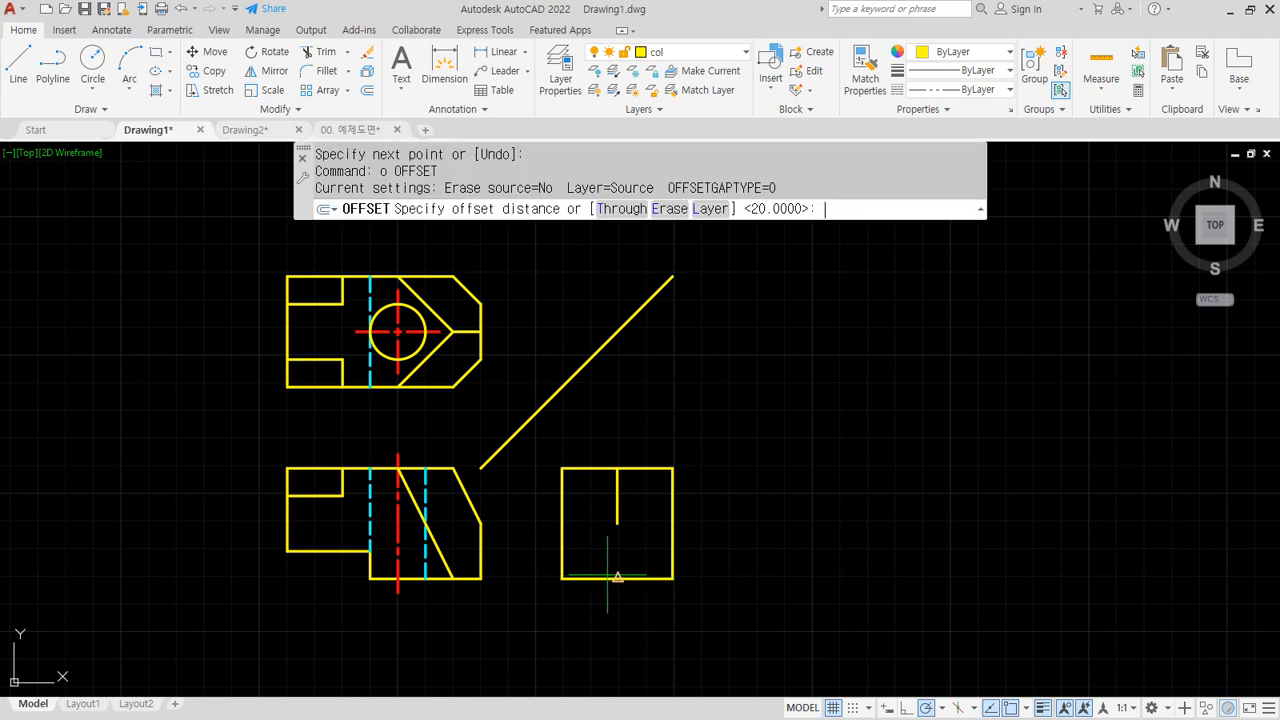
{"action": "type", "text": "10"}
{"action": "key", "text": "Return"}
{"action": "left_click", "coordinate": [672, 524]}
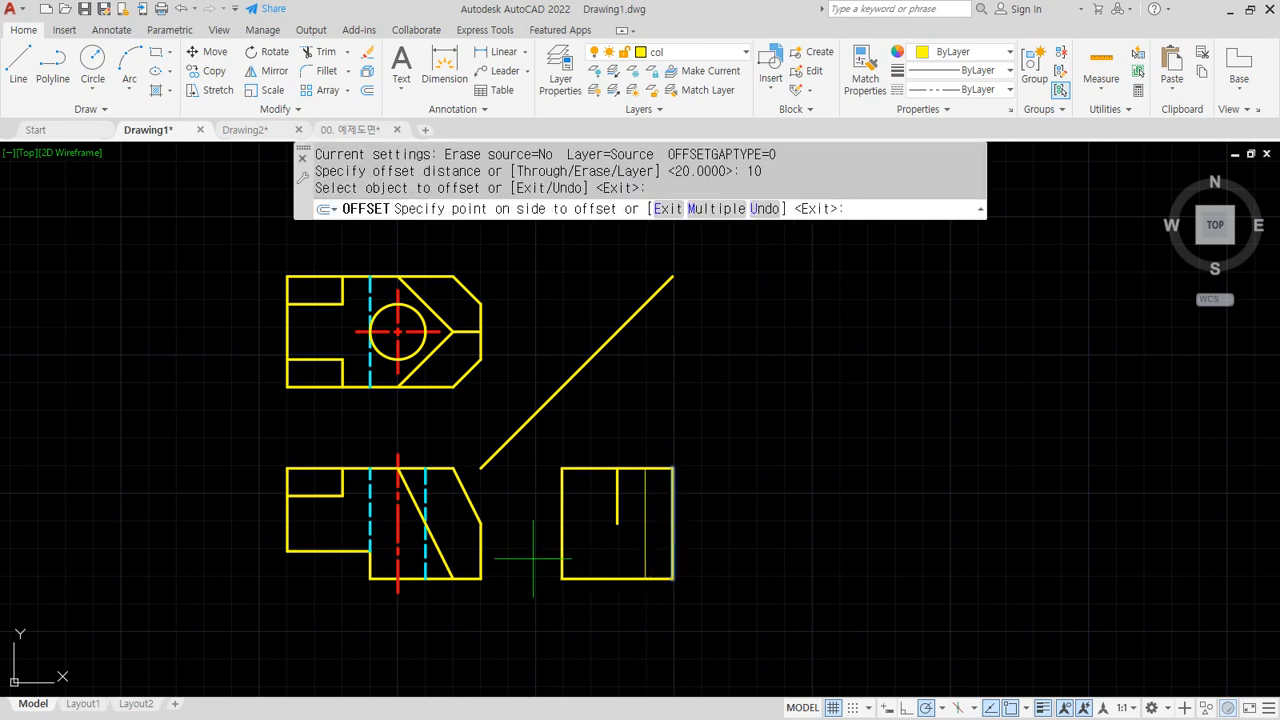
{"action": "left_click", "coordinate": [570, 546]}
{"action": "left_click", "coordinate": [561, 546]}
{"action": "left_click", "coordinate": [600, 546]}
{"action": "key", "text": "Return"}
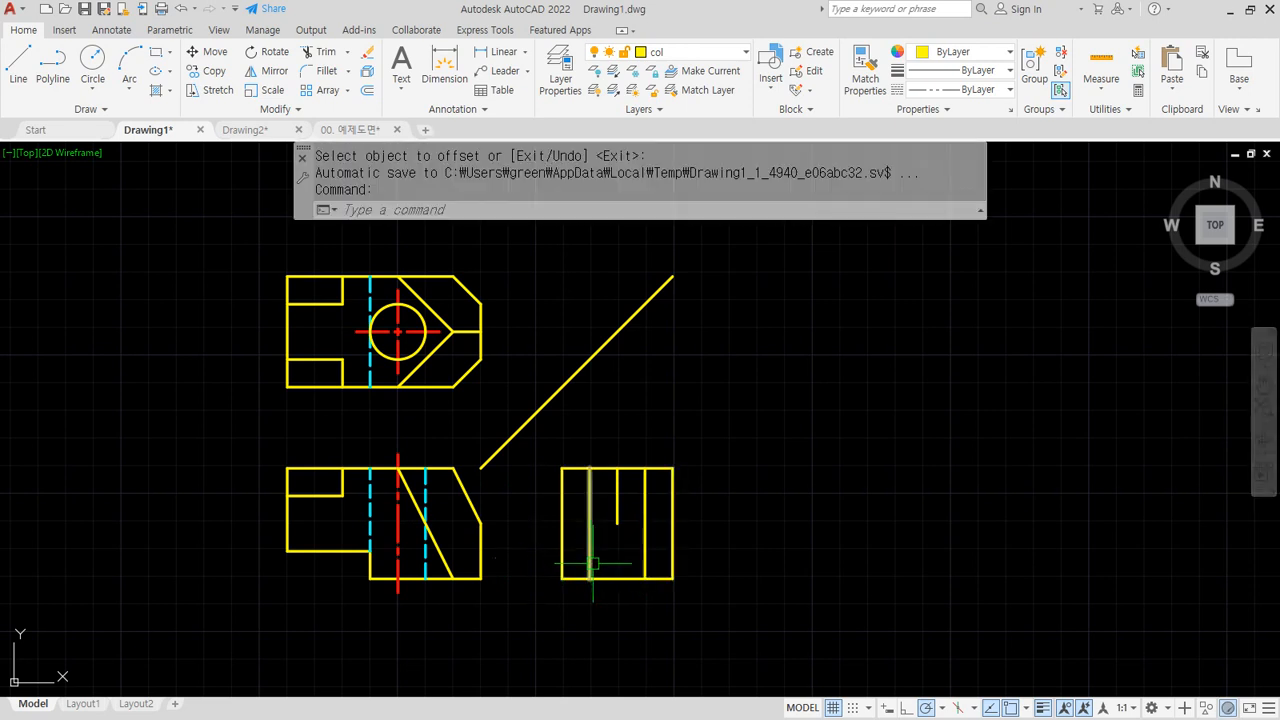
Draw two sloped lines in the side view joining the offset lines' lower ends to the short middle line's lower end
{"action": "type", "text": "l"}
{"action": "key", "text": "Return"}
{"action": "left_click", "coordinate": [589, 578]}
{"action": "left_click", "coordinate": [618, 523]}
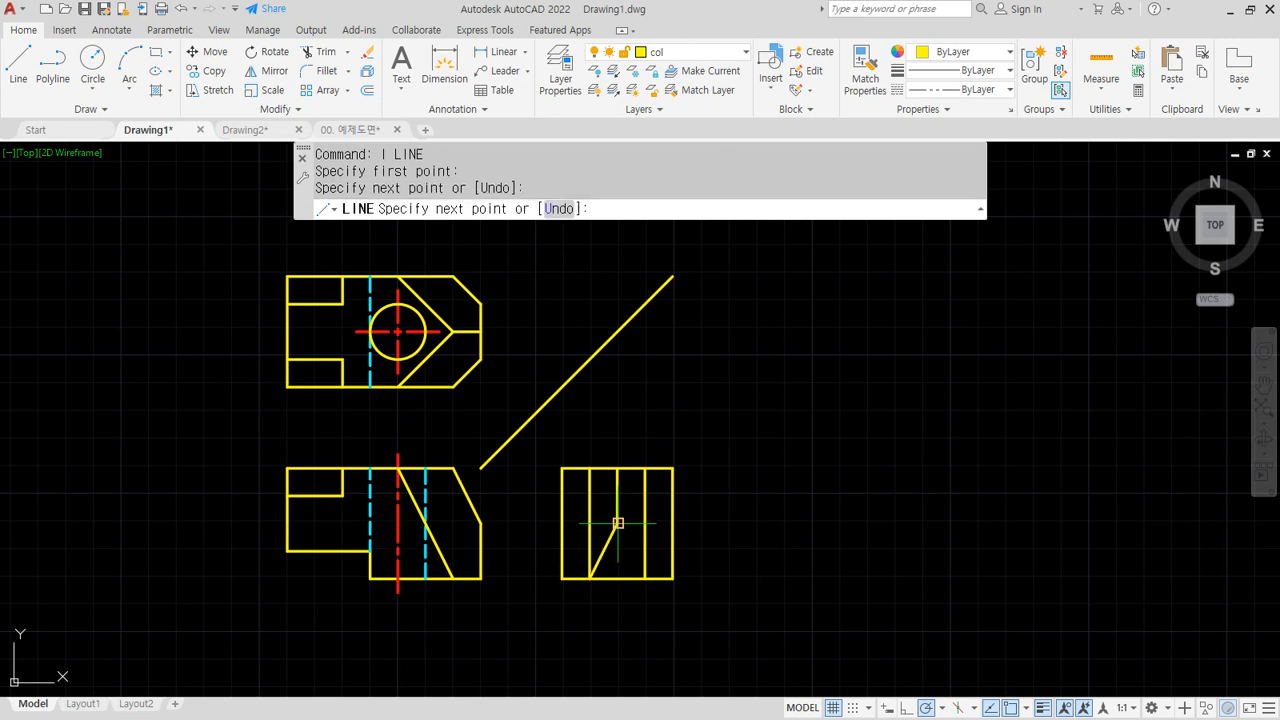
{"action": "left_click", "coordinate": [645, 578]}
{"action": "key", "text": "Return"}
{"action": "left_click", "coordinate": [645, 509]}
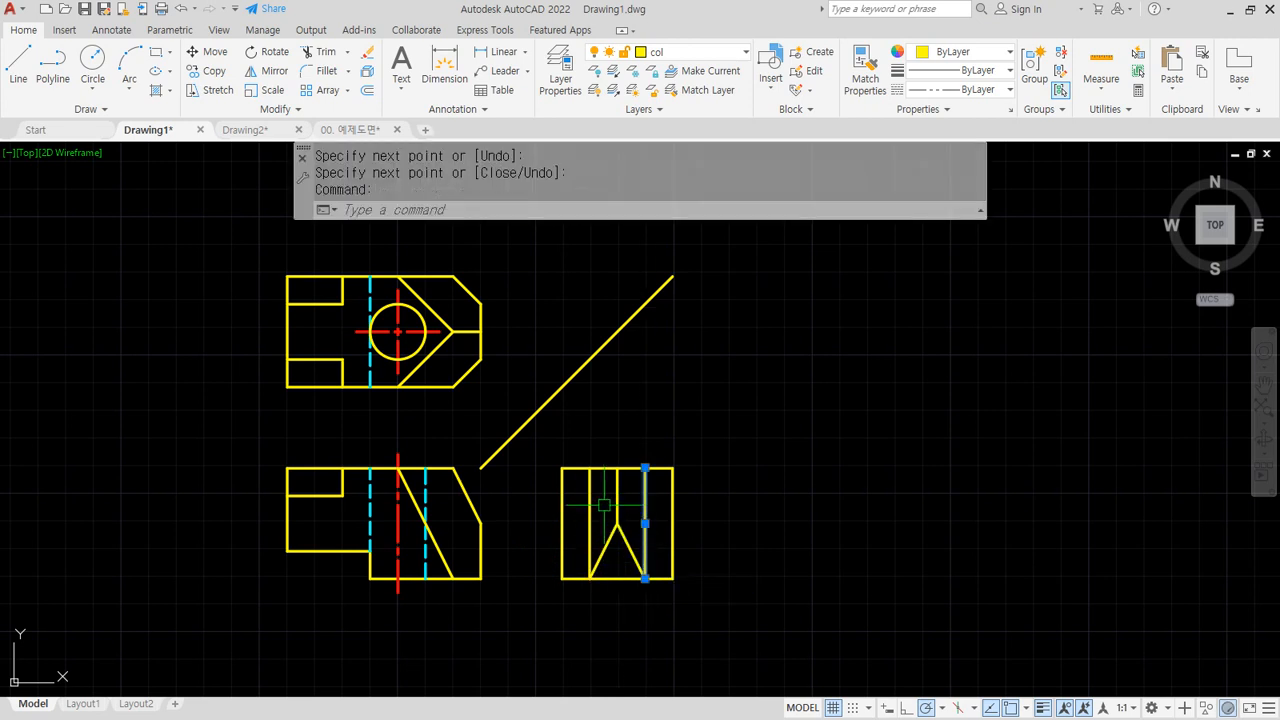
{"action": "key", "text": "Escape"}
{"action": "key", "text": "Escape"}
Match the side view's two offset vertical lines to the properties of the front view's right hidden line
{"action": "type", "text": "ma"}
{"action": "key", "text": "Return"}
{"action": "left_click", "coordinate": [425, 490]}
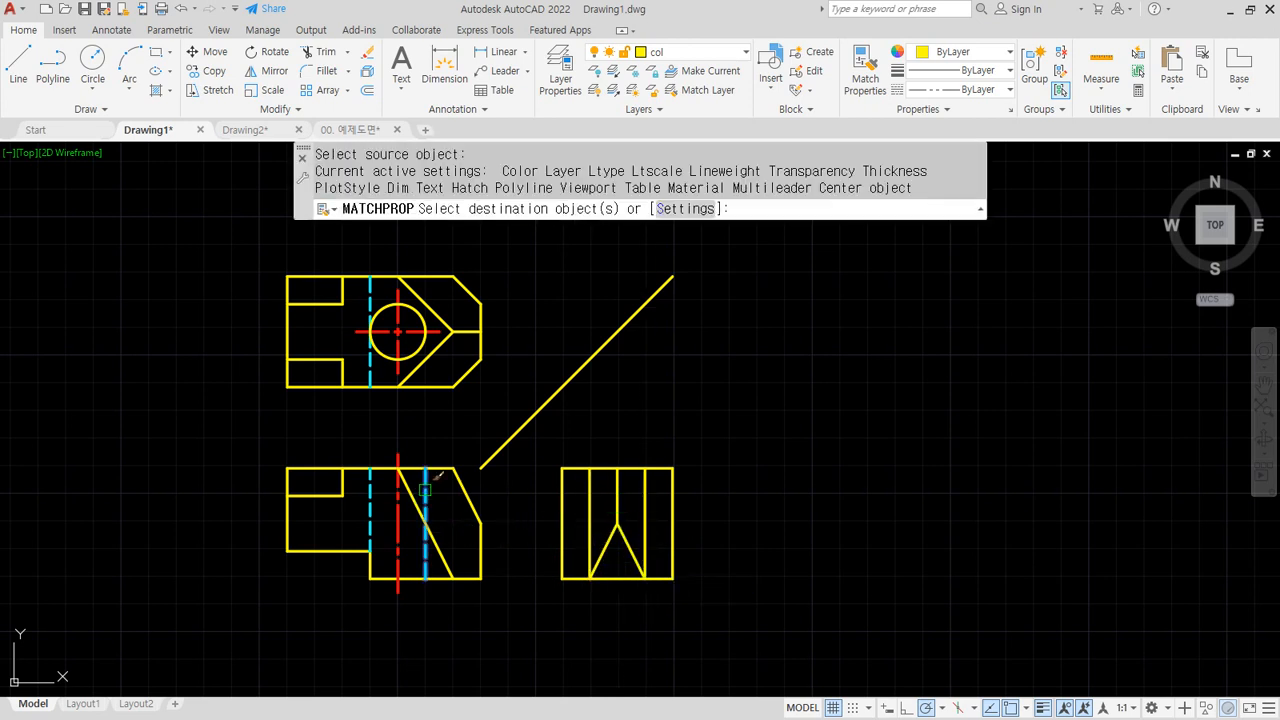
{"action": "left_click", "coordinate": [589, 512]}
{"action": "left_click", "coordinate": [645, 512]}
{"action": "key", "text": "Return"}
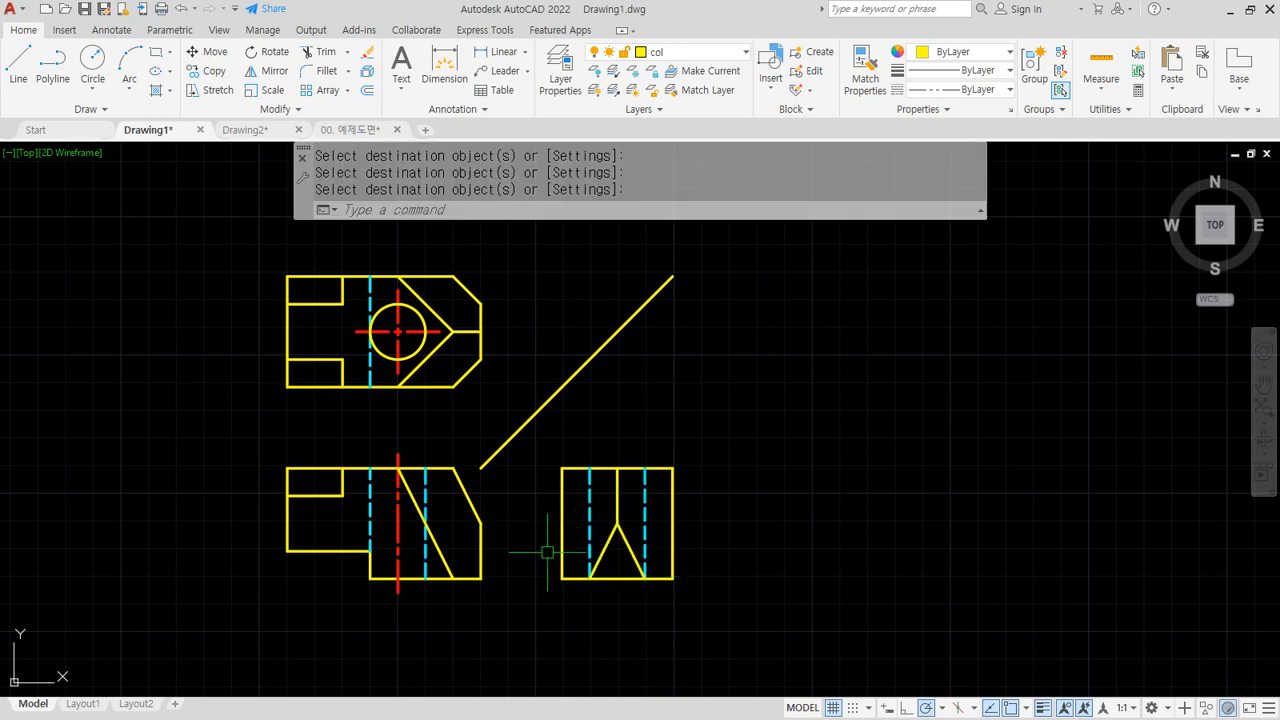
Draw a horizontal line across the side view at the level of the front view's lower notch edge
{"action": "scroll", "coordinate": [589, 569], "scroll_direction": "up", "scroll_amount": 2}
{"action": "type", "text": "l"}
{"action": "key", "text": "Return"}
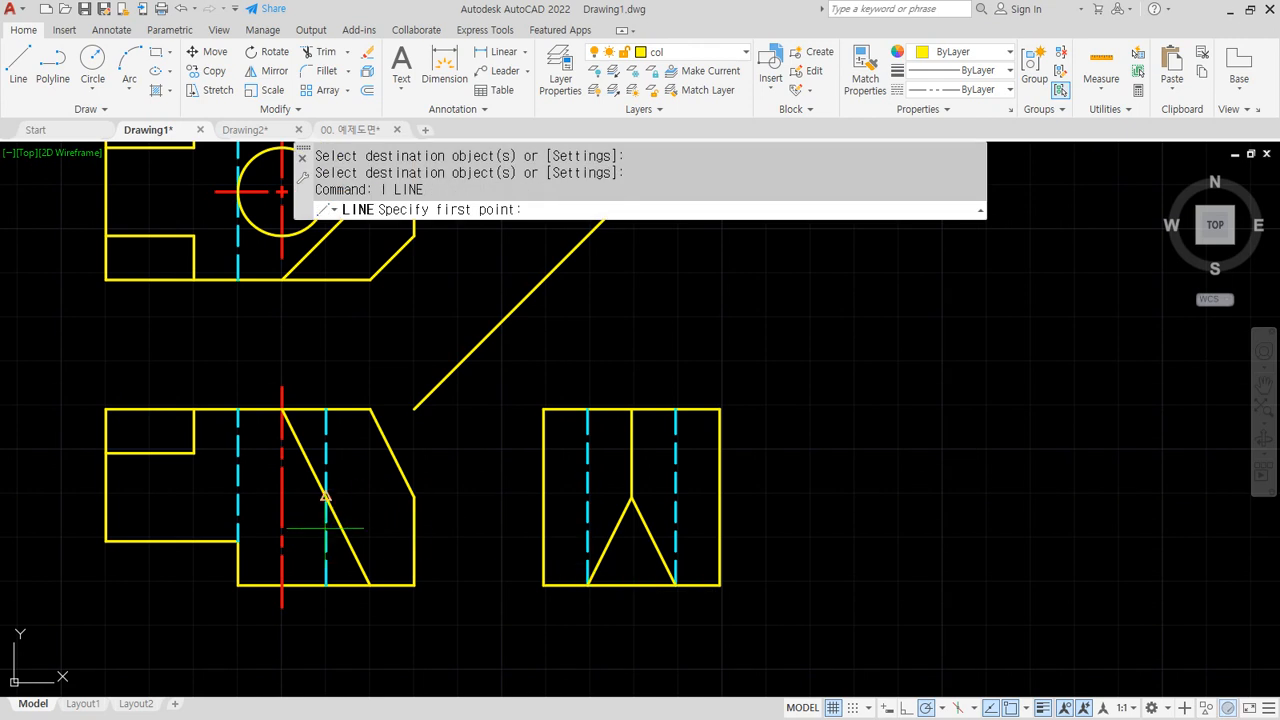
{"action": "left_click", "coordinate": [543, 541]}
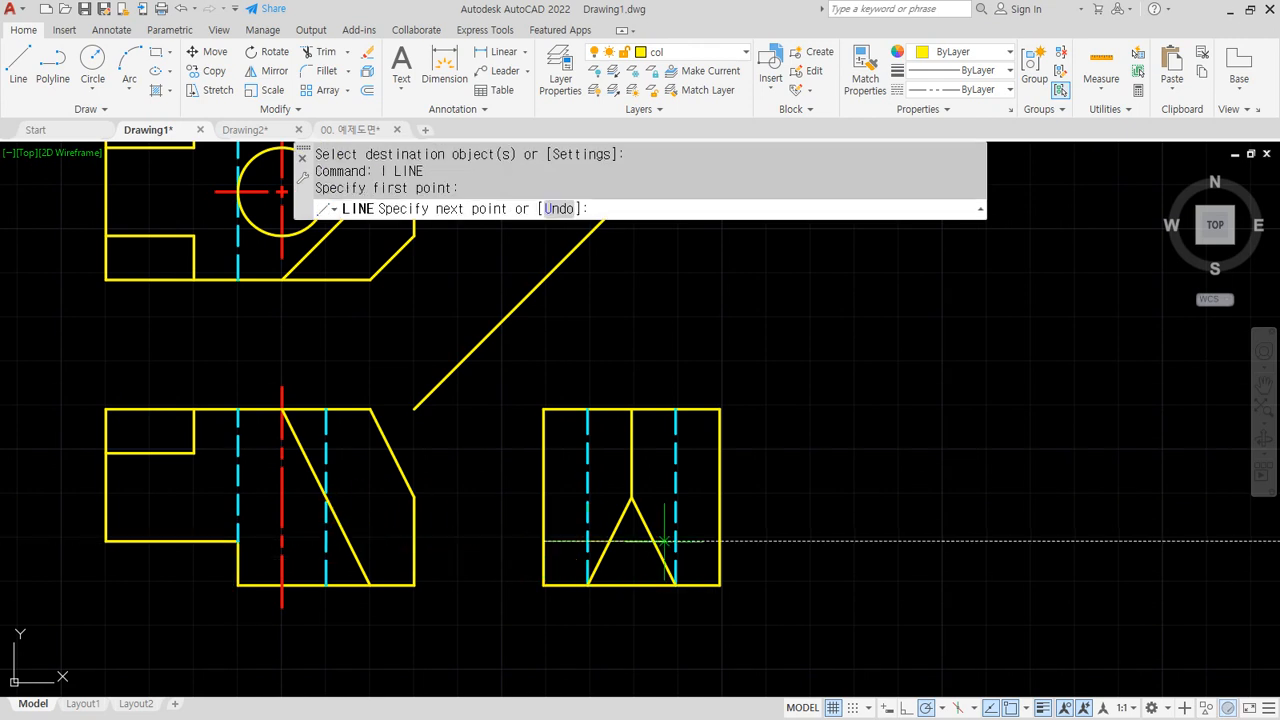
{"action": "left_click", "coordinate": [720, 541]}
{"action": "key", "text": "Return"}
Match the side view's new horizontal line to the properties of its right hidden line
{"action": "type", "text": "ma"}
{"action": "key", "text": "Return"}
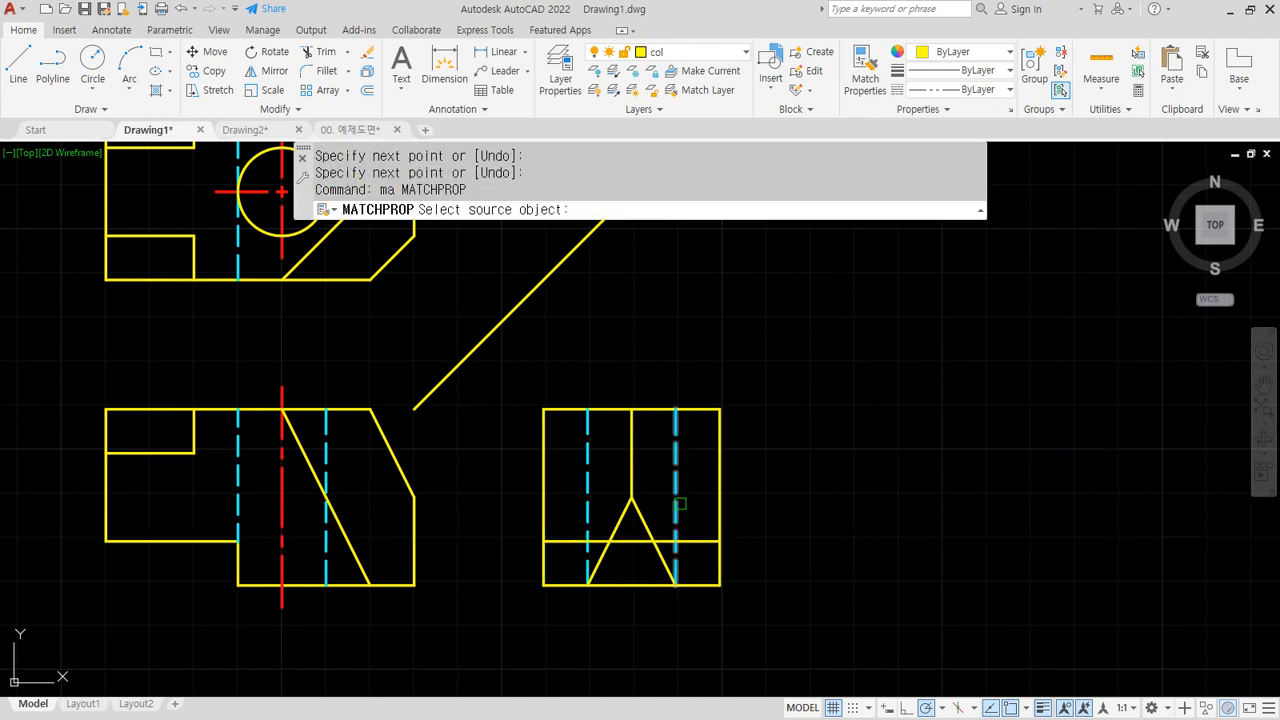
{"action": "left_click", "coordinate": [677, 500]}
{"action": "left_click", "coordinate": [700, 540]}
{"action": "key", "text": "Return"}
Offset the side view's top edge 10 downward
{"action": "type", "text": "o"}
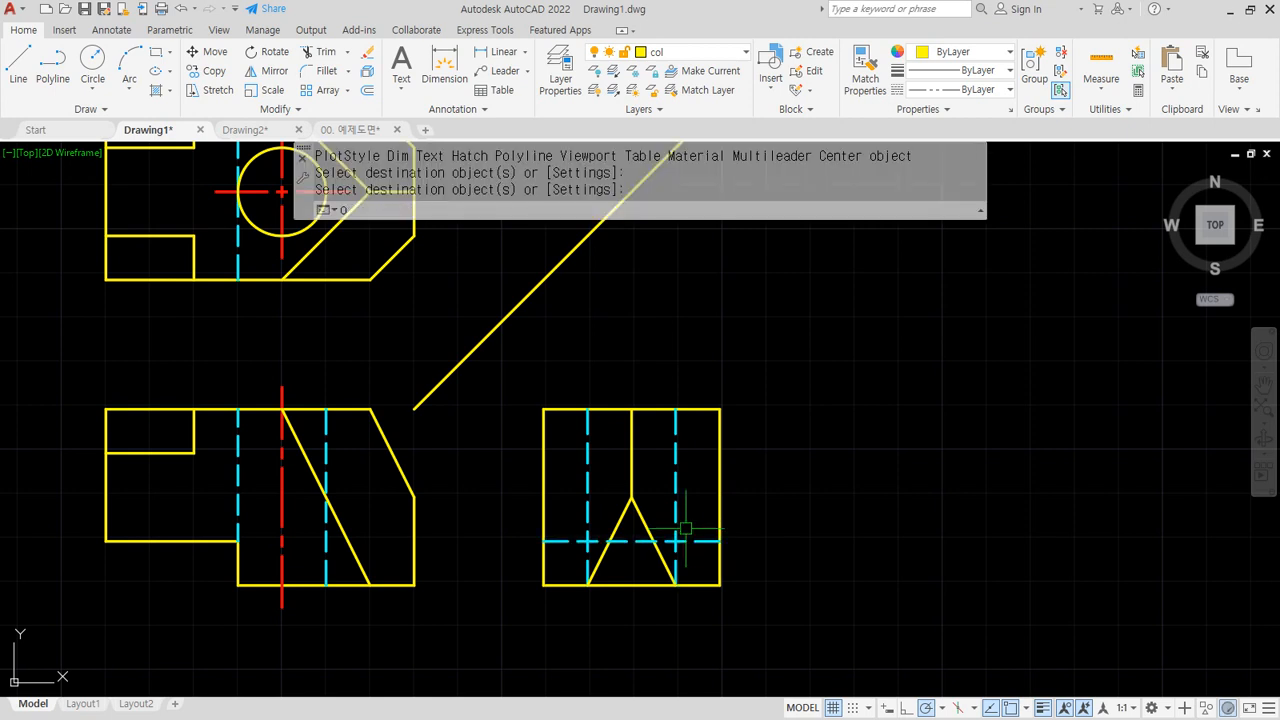
{"action": "key", "text": "Return"}
{"action": "type", "text": "10"}
{"action": "key", "text": "Return"}
{"action": "left_click", "coordinate": [677, 409]}
{"action": "left_click", "coordinate": [687, 472]}
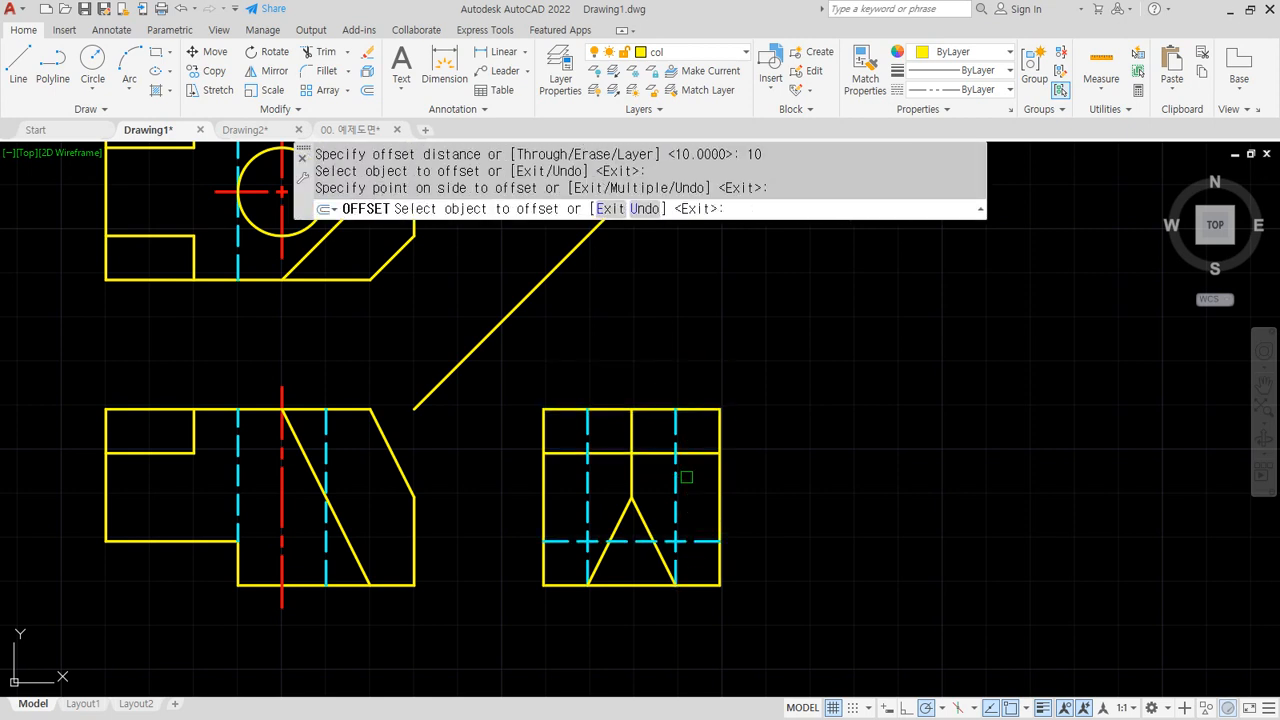
{"action": "key", "text": "Return"}
Draw two diagonals across the side view's upper corners, joining the hidden lines' upper ends to the offset line's outer ends
{"action": "type", "text": "l"}
{"action": "key", "text": "Return"}
{"action": "left_click", "coordinate": [719, 452]}
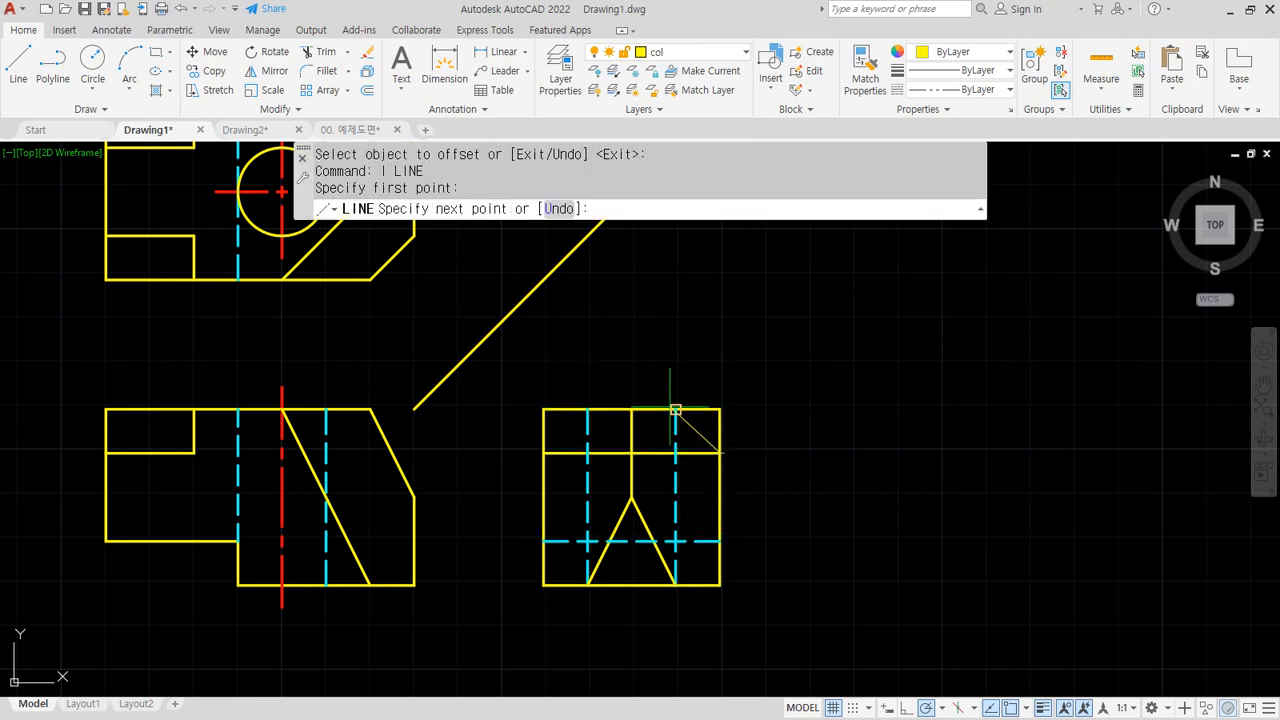
{"action": "left_click", "coordinate": [675, 409]}
{"action": "key", "text": "Return"}
{"action": "key", "text": "Return"}
{"action": "left_click", "coordinate": [587, 409]}
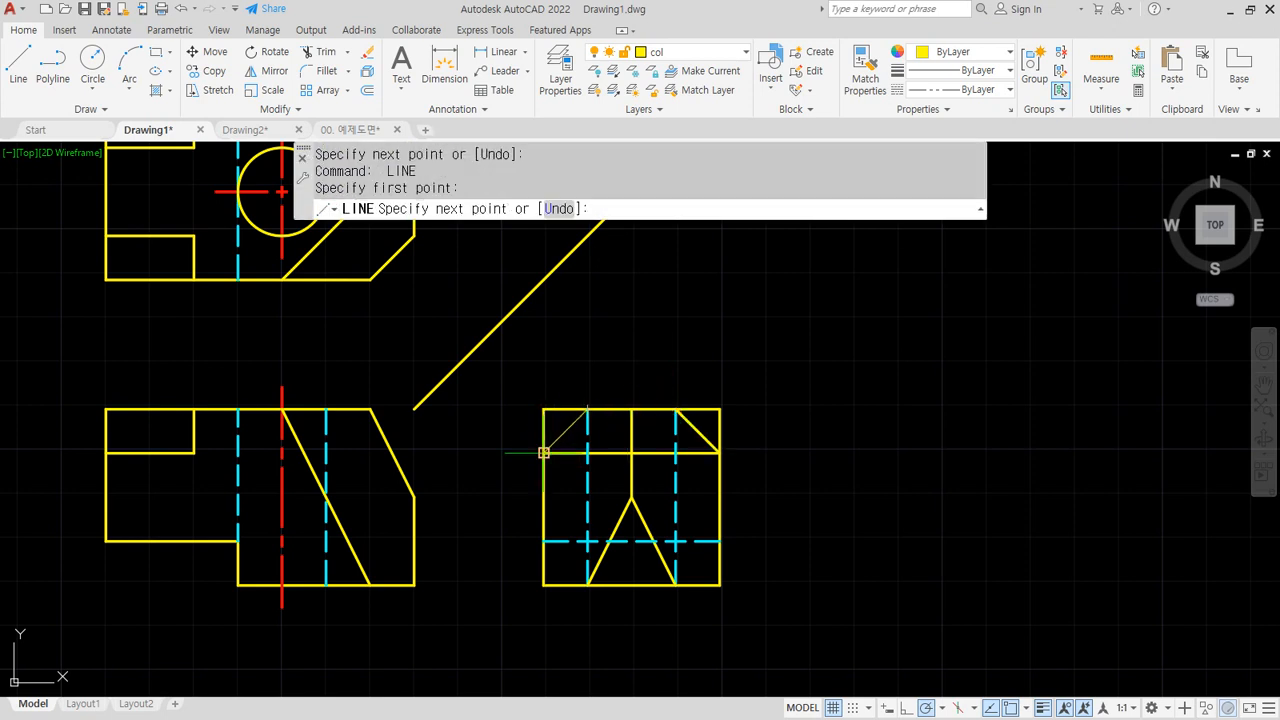
{"action": "left_click", "coordinate": [543, 453]}
{"action": "key", "text": "Return"}
Match both corner diagonals in the side view to the properties of the left vertical hidden line
{"action": "type", "text": "ma"}
{"action": "key", "text": "Return"}
{"action": "left_click", "coordinate": [587, 464]}
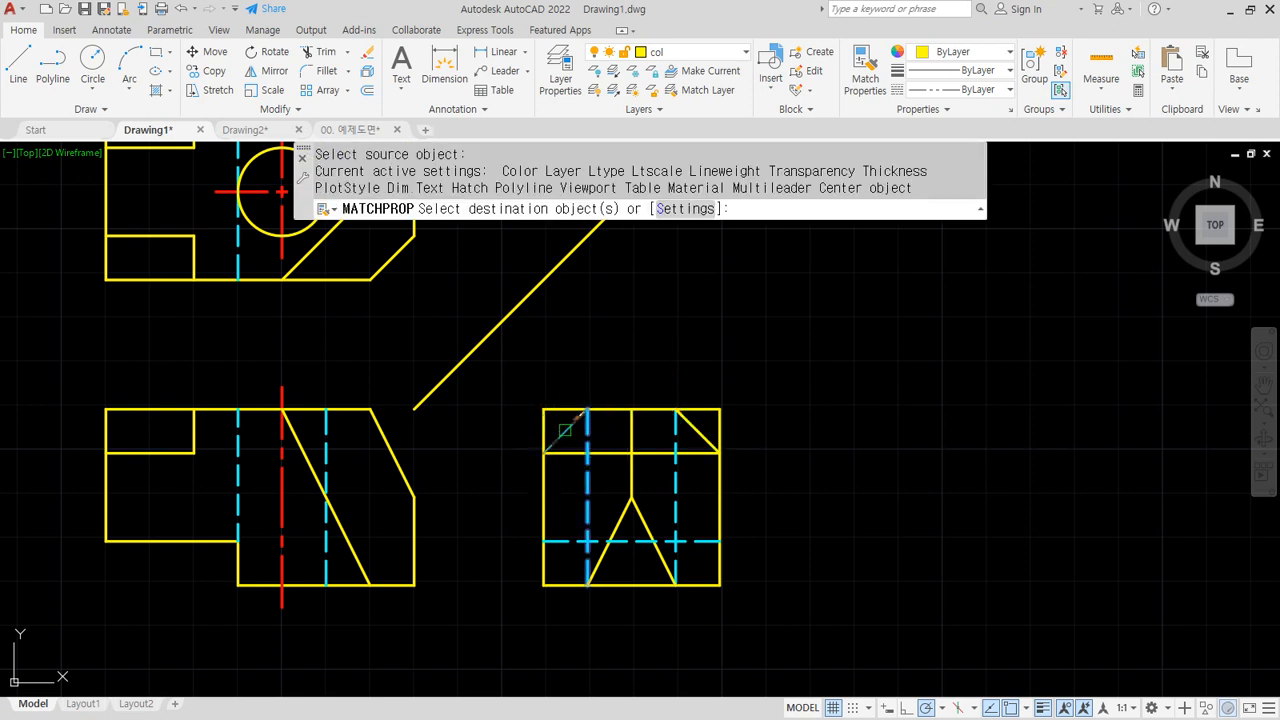
{"action": "left_click", "coordinate": [565, 431]}
{"action": "left_click", "coordinate": [698, 431]}
{"action": "key", "text": "Return"}
Erase the offset horizontal line below the side view's top edge
{"action": "left_click", "coordinate": [698, 446]}
{"action": "type", "text": "e"}
{"action": "key", "text": "Return"}
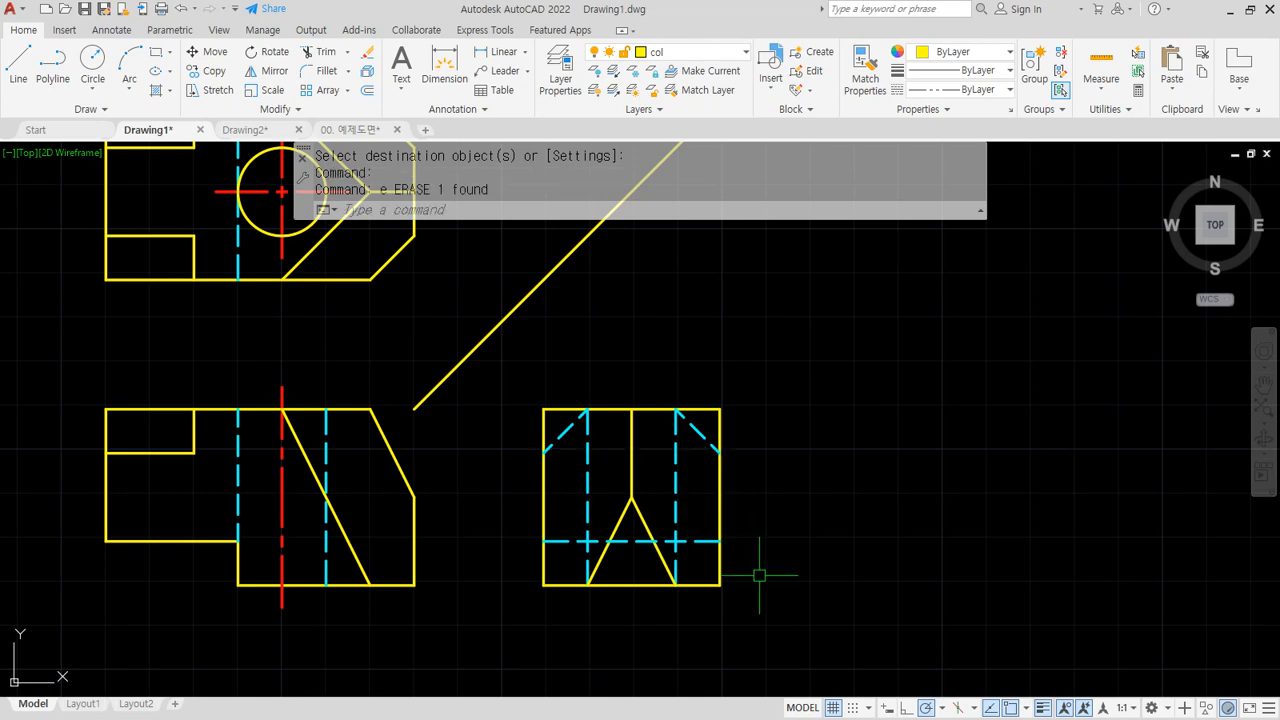
{"action": "scroll", "coordinate": [759, 575], "scroll_direction": "down", "scroll_amount": 4}
{"action": "scroll", "coordinate": [689, 580], "scroll_direction": "up", "scroll_amount": 2}
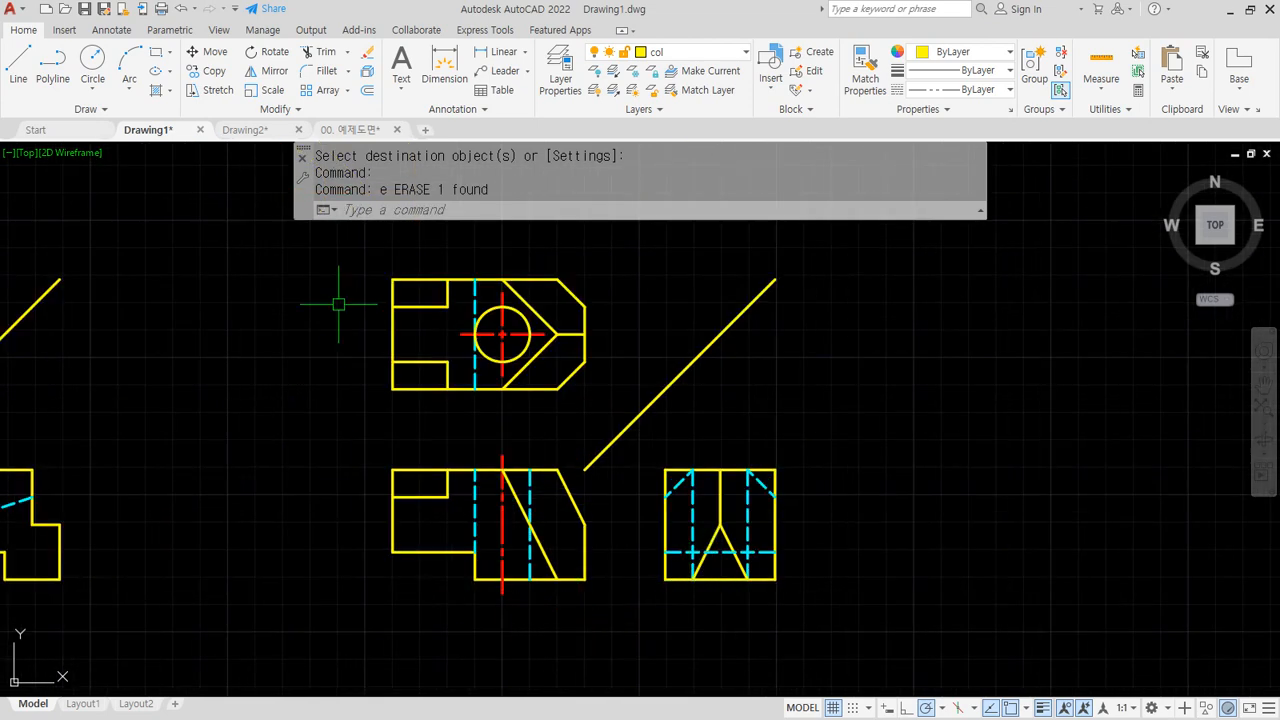
{"action": "scroll", "coordinate": [703, 600], "scroll_direction": "down", "scroll_amount": 5}
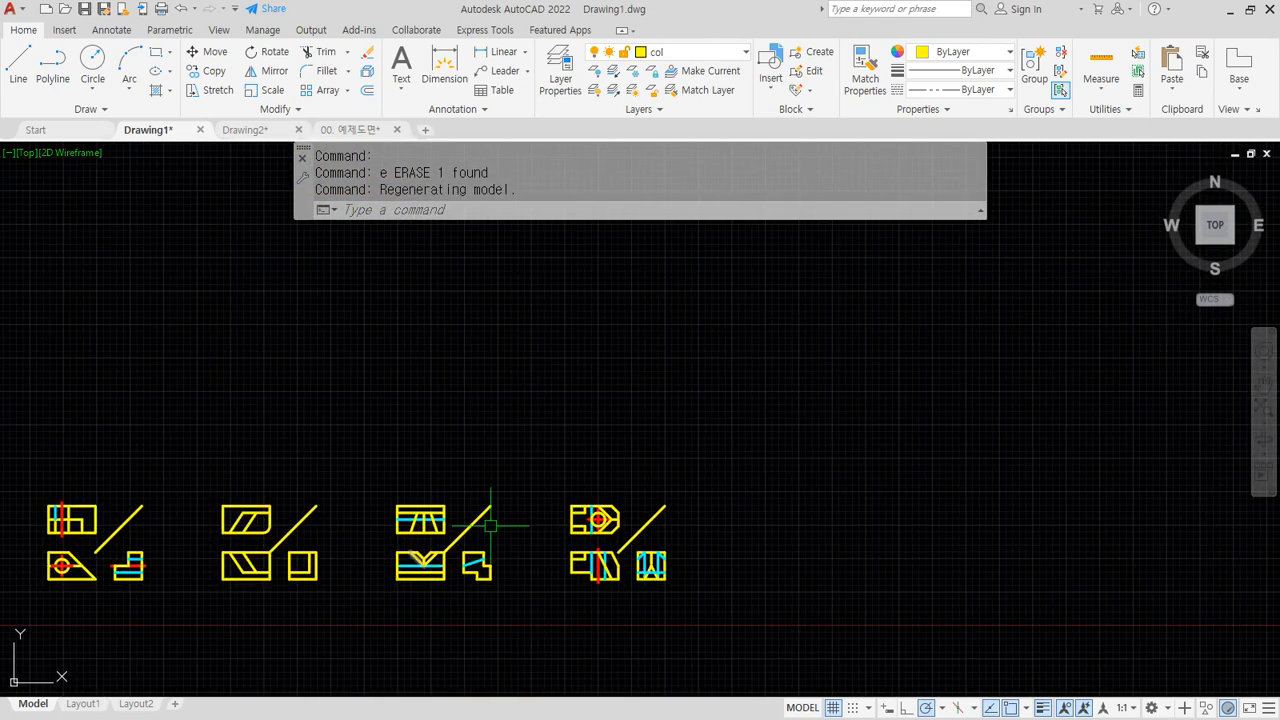
{"action": "scroll", "coordinate": [545, 467], "scroll_direction": "up", "scroll_amount": 2}
{"action": "scroll", "coordinate": [597, 469], "scroll_direction": "up", "scroll_amount": 2}
{"action": "middle_click_drag", "start_coordinate": [534, 490], "coordinate": [663, 505]}
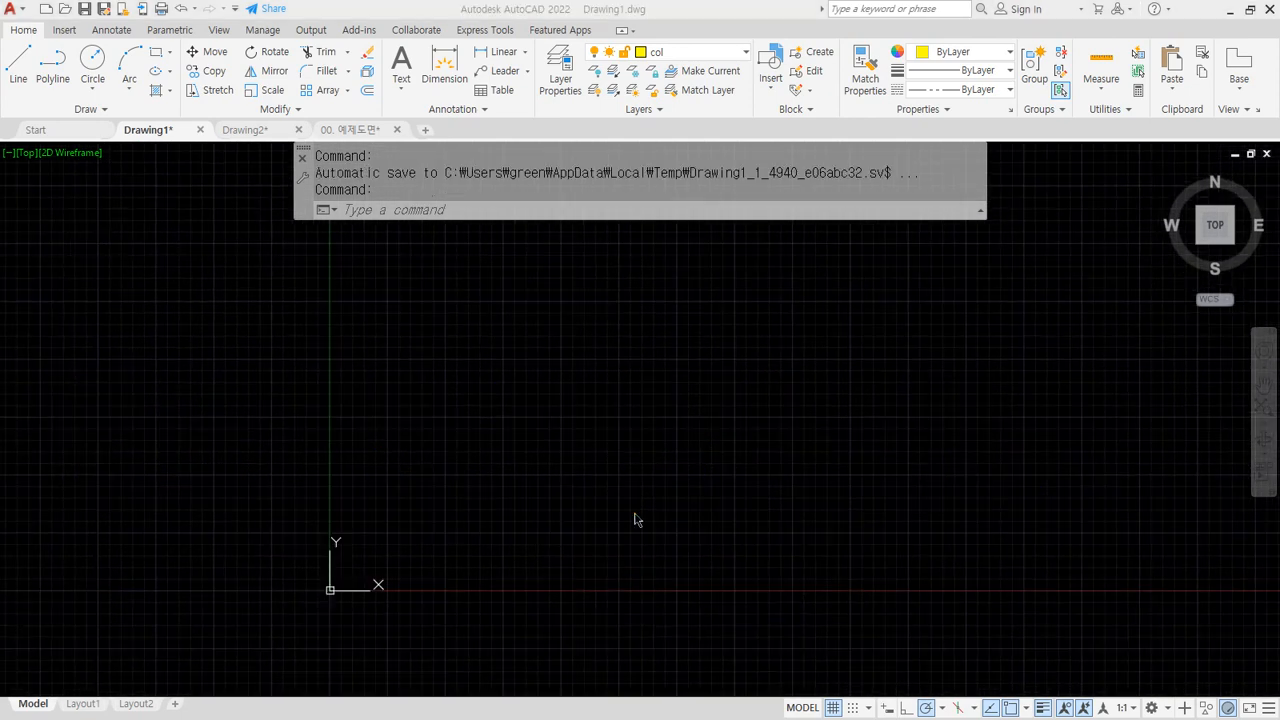
{"action": "left_click", "coordinate": [636, 512]}
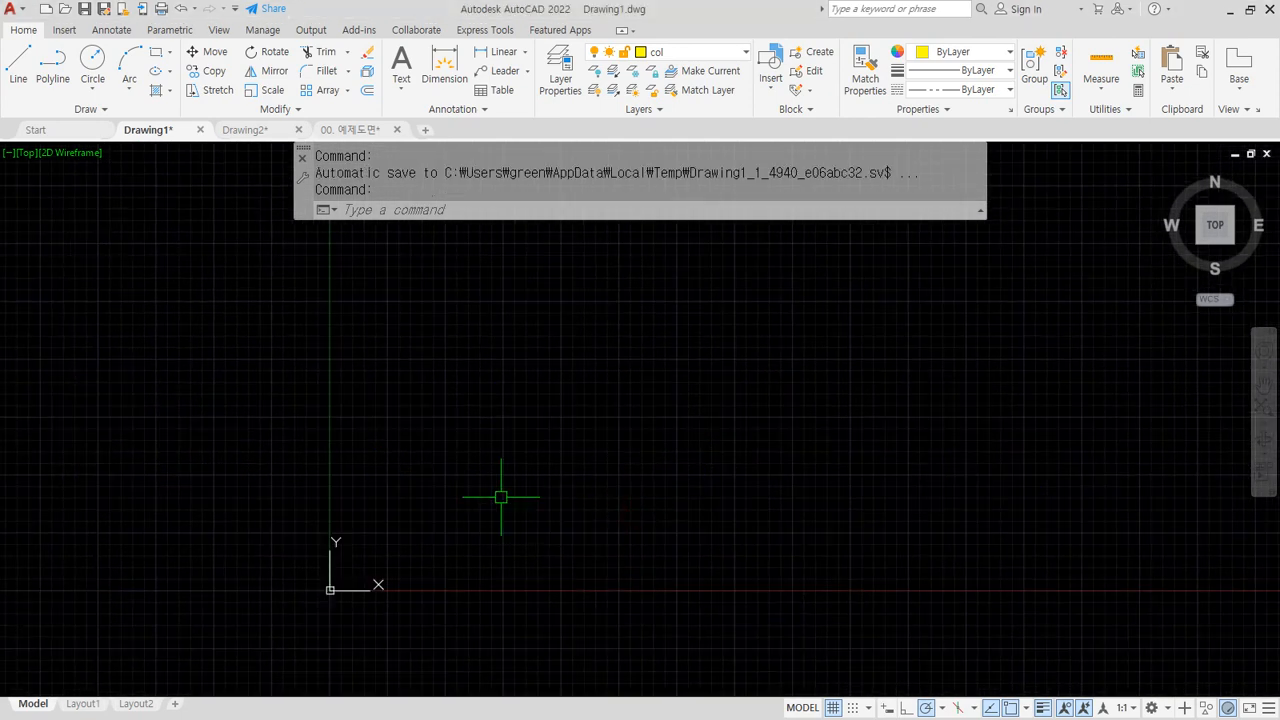
Draw a horizontal and a vertical construction line through one common point in an empty area
{"action": "type", "text": "xl"}
{"action": "key", "text": "Return"}
{"action": "left_click", "coordinate": [496, 470]}
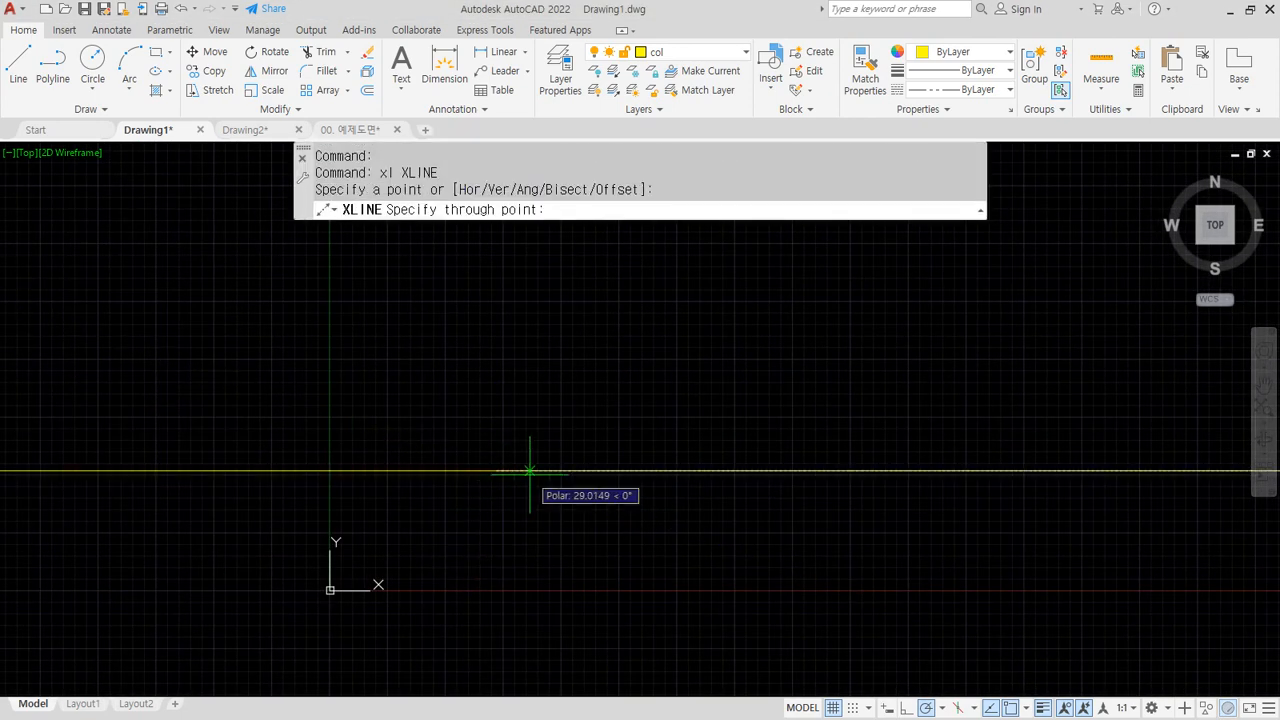
{"action": "left_click", "coordinate": [496, 430]}
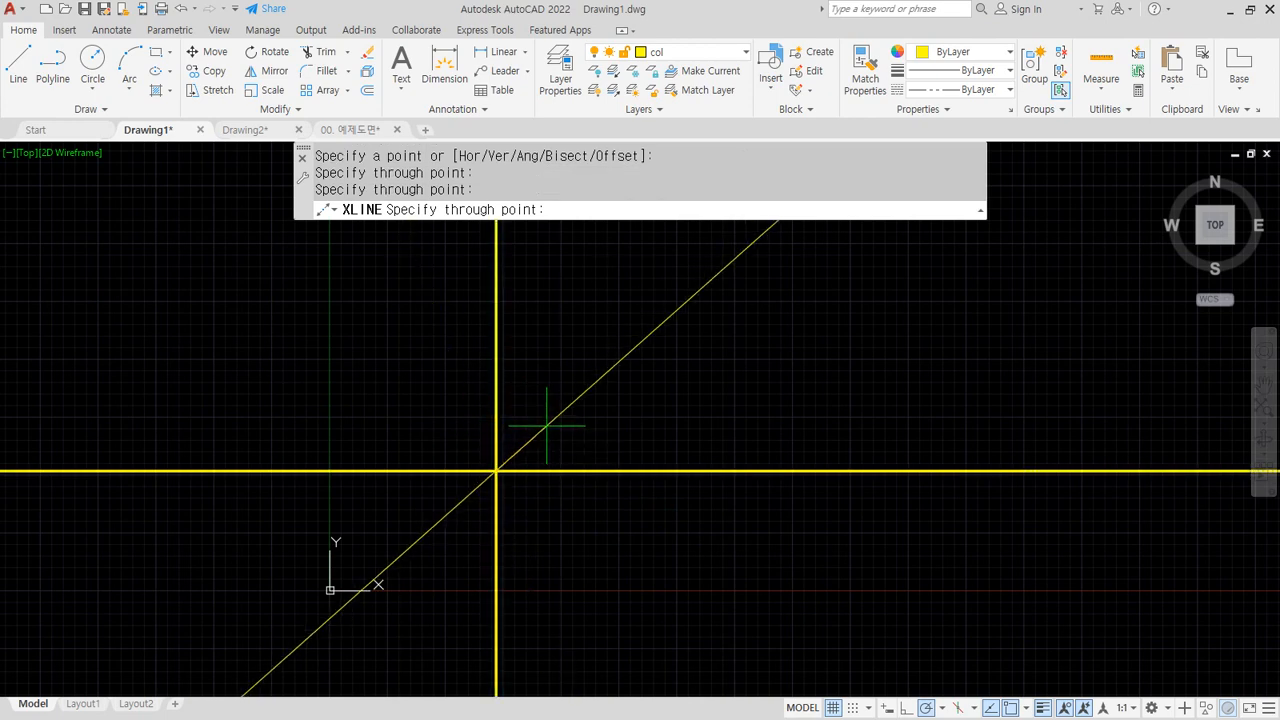
Set polar tracking to 45° increments and draw a 45° construction line through the same intersection
{"action": "left_click", "coordinate": [943, 709]}
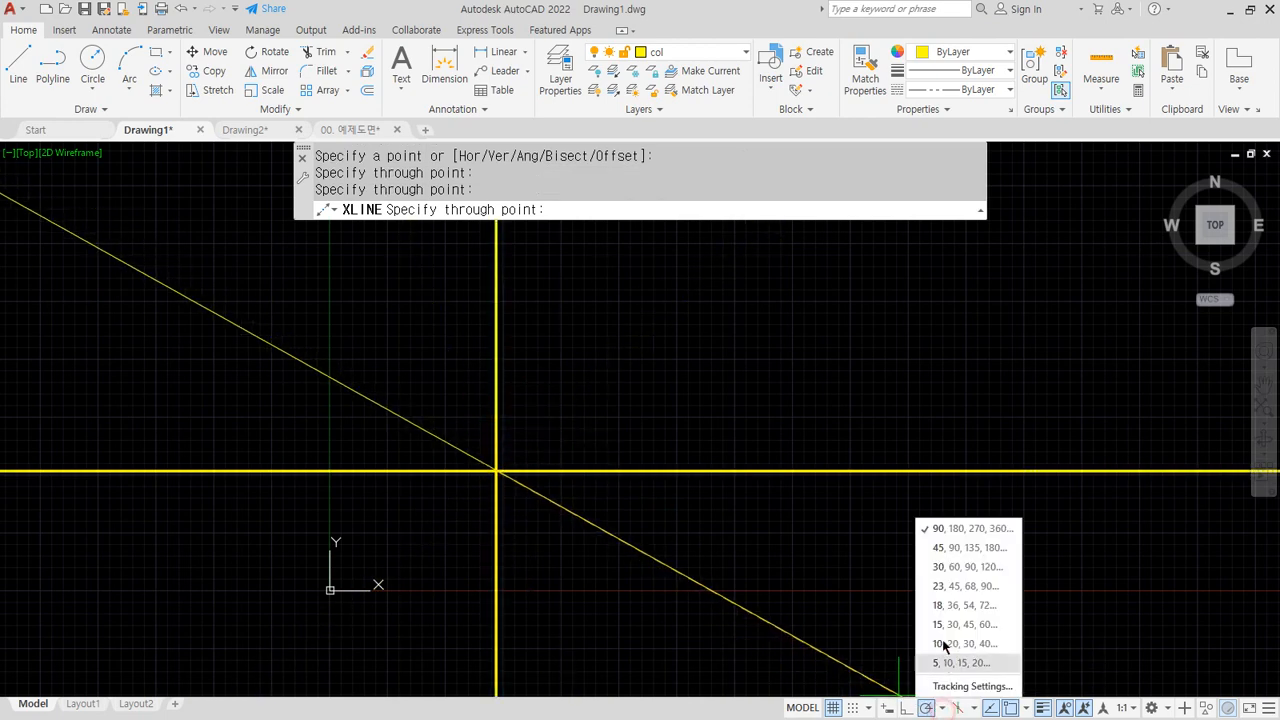
{"action": "left_click", "coordinate": [950, 547]}
{"action": "left_click", "coordinate": [595, 365]}
{"action": "key", "text": "Return"}
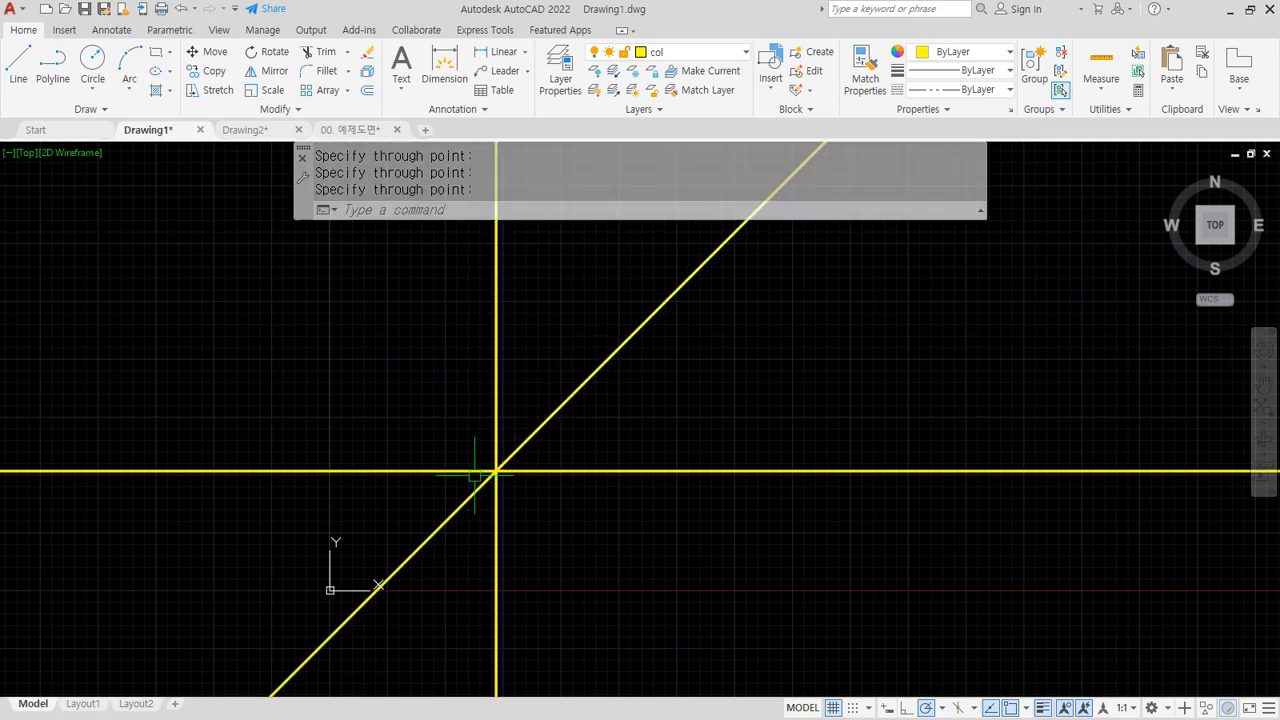
Trim away the part of the 45° construction line below the intersection
{"action": "type", "text": "tr"}
{"action": "key", "text": "Return"}
{"action": "key", "text": "Return"}
{"action": "left_click", "coordinate": [466, 498]}
{"action": "scroll", "coordinate": [466, 494], "scroll_direction": "up", "scroll_amount": 2}
{"action": "key", "text": "Return"}
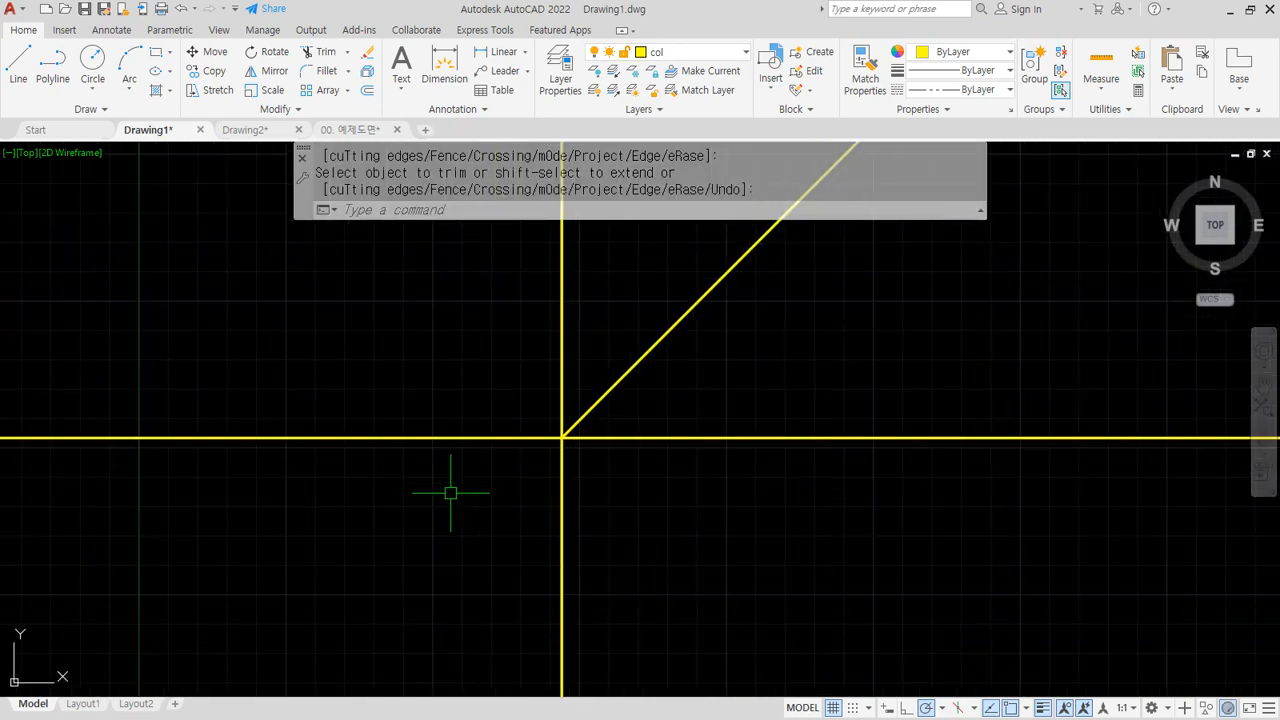
Offset the vertical construction line 70 to the left
{"action": "type", "text": "o"}
{"action": "key", "text": "Return"}
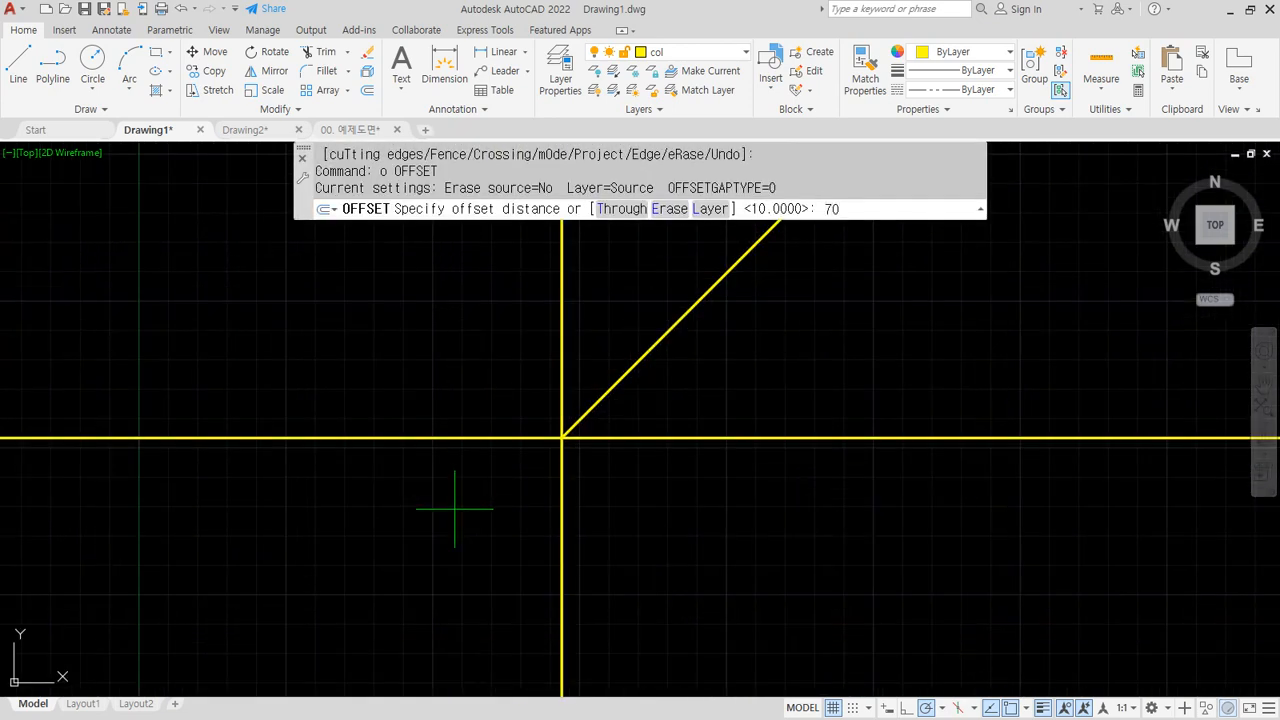
{"action": "type", "text": "70"}
{"action": "key", "text": "Return"}
{"action": "left_click", "coordinate": [562, 508]}
{"action": "left_click", "coordinate": [437, 514]}
{"action": "key", "text": "Return"}
Offset the horizontal construction line 40 downward
{"action": "key", "text": "Return"}
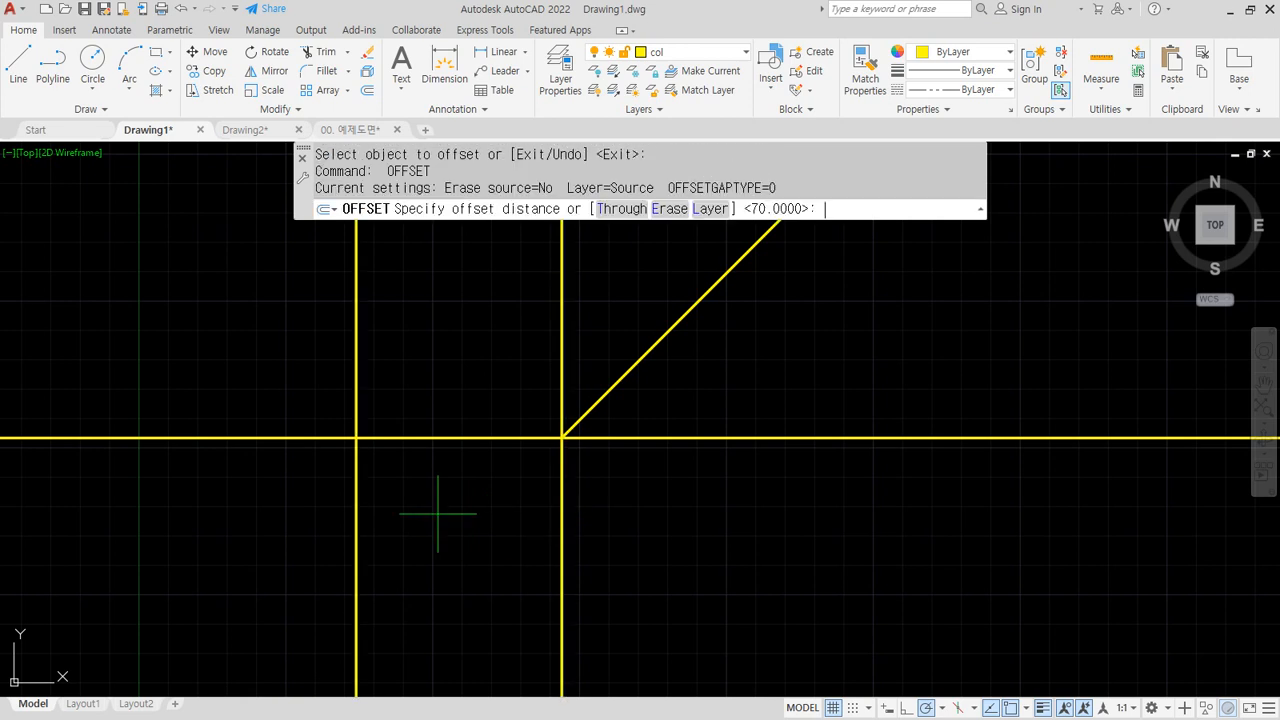
{"action": "type", "text": "40"}
{"action": "key", "text": "Return"}
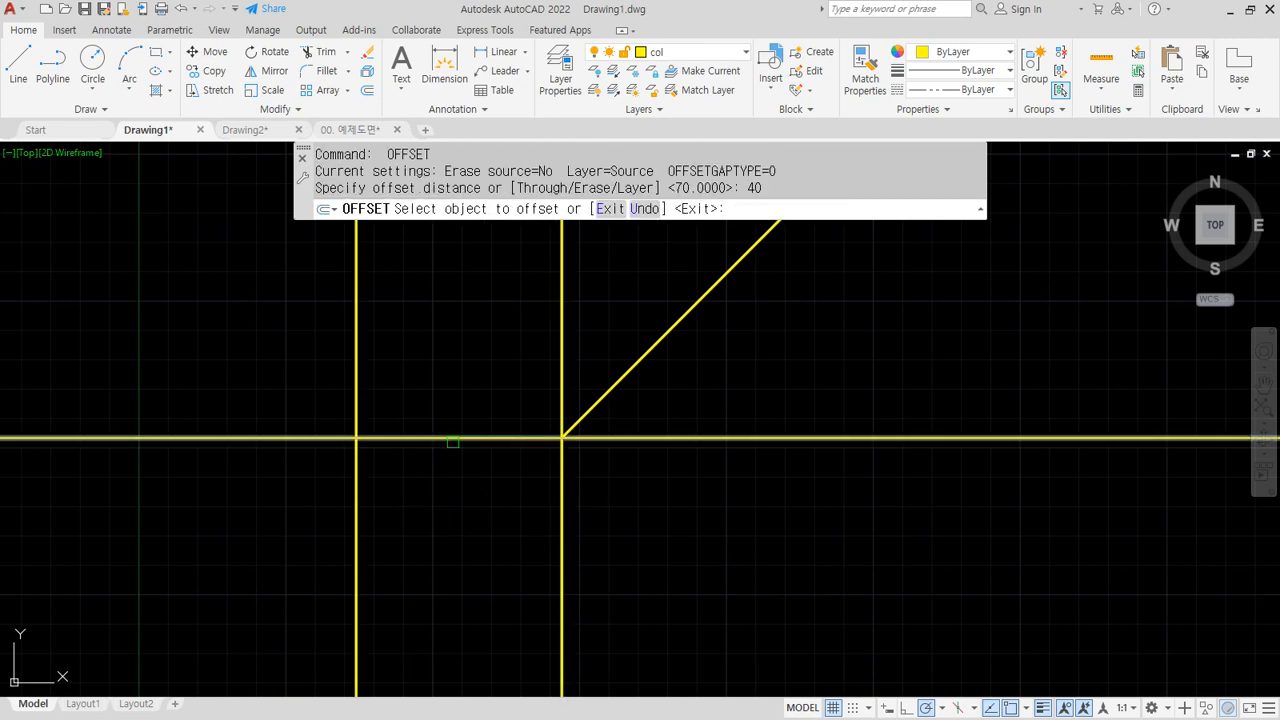
{"action": "left_click", "coordinate": [441, 438]}
{"action": "left_click", "coordinate": [434, 531]}
{"action": "key", "text": "Return"}
Trim the vertical lines below the lower horizontal line and the horizontal lines left of the left vertical
{"action": "type", "text": "tr"}
{"action": "key", "text": "Return"}
{"action": "left_click", "coordinate": [682, 624]}
{"action": "left_click", "coordinate": [353, 592]}
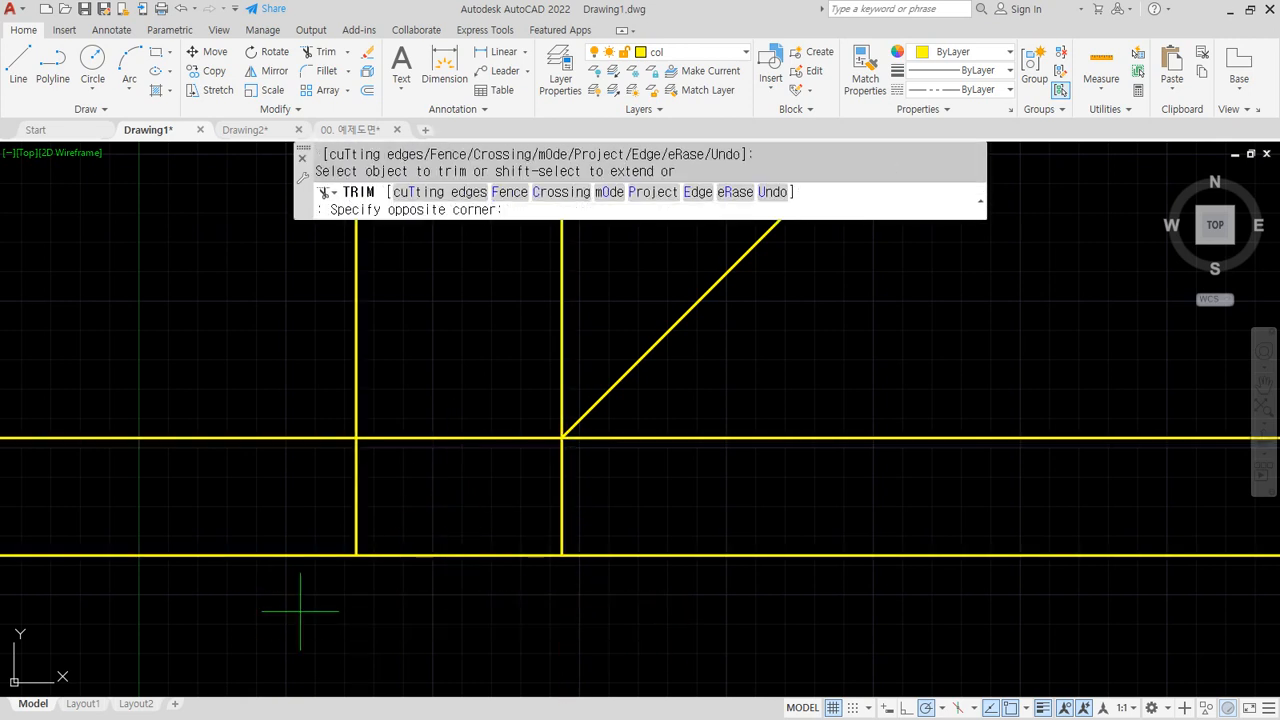
{"action": "left_click", "coordinate": [300, 608]}
{"action": "left_click", "coordinate": [249, 357]}
{"action": "key", "text": "Return"}
Draw a horizontal line above the front view to the 45° line, continuing straight down to the lower horizontal line
{"action": "type", "text": "l"}
{"action": "key", "text": "Return"}
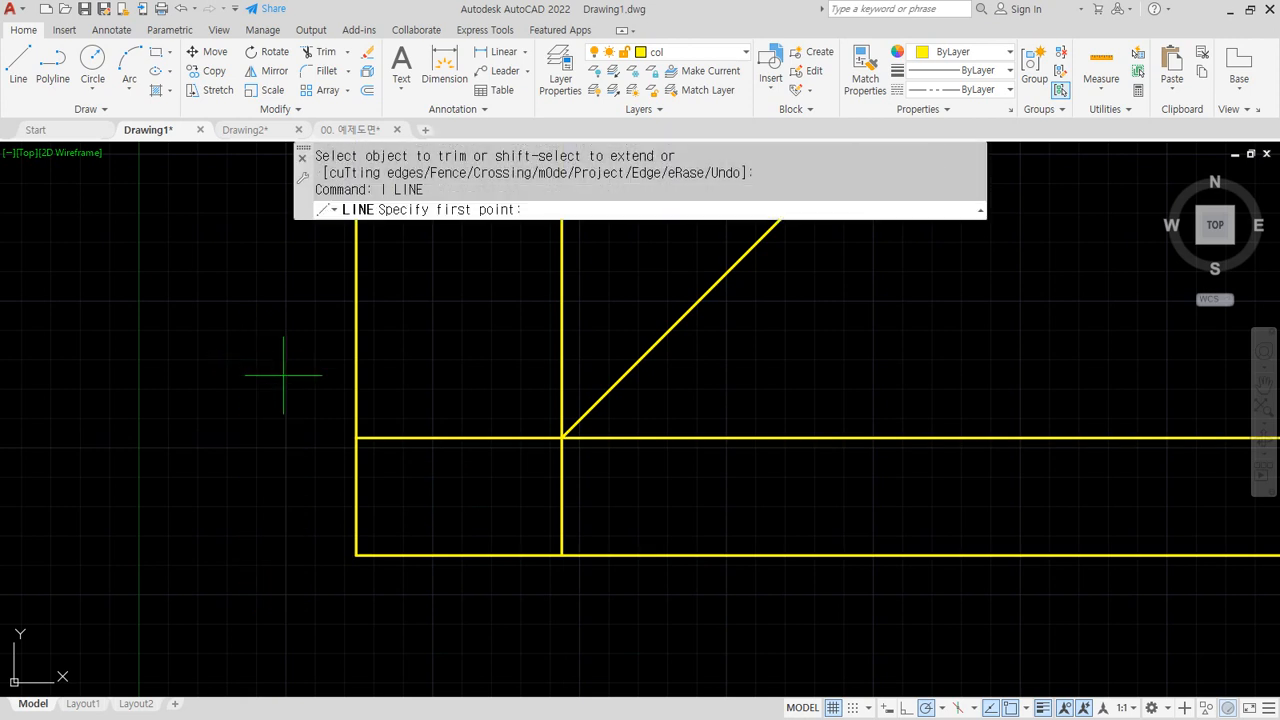
{"action": "left_click", "coordinate": [284, 375]}
{"action": "left_click", "coordinate": [624, 375]}
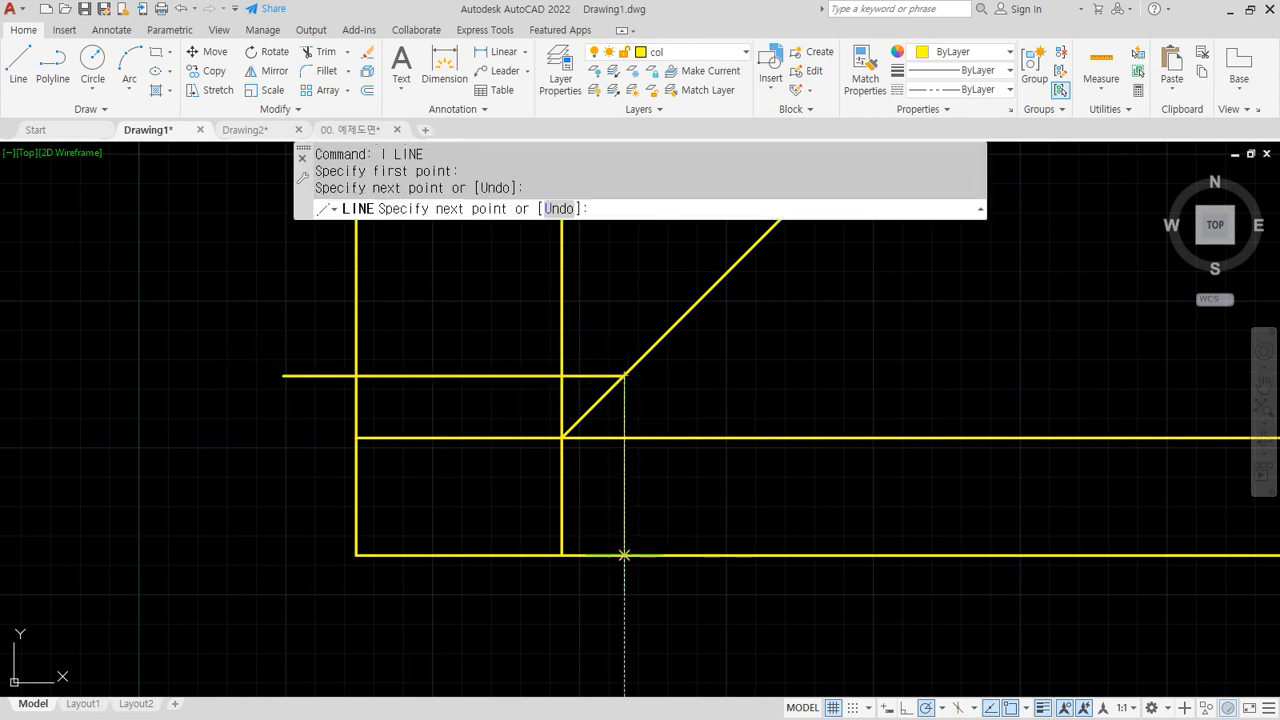
{"action": "left_click", "coordinate": [624, 555]}
{"action": "key", "text": "Return"}
Offset the top view's horizontal line 40 upward and the side view's vertical line 40 to the right
{"action": "type", "text": "o"}
{"action": "key", "text": "Return"}
{"action": "type", "text": "40"}
{"action": "key", "text": "Return"}
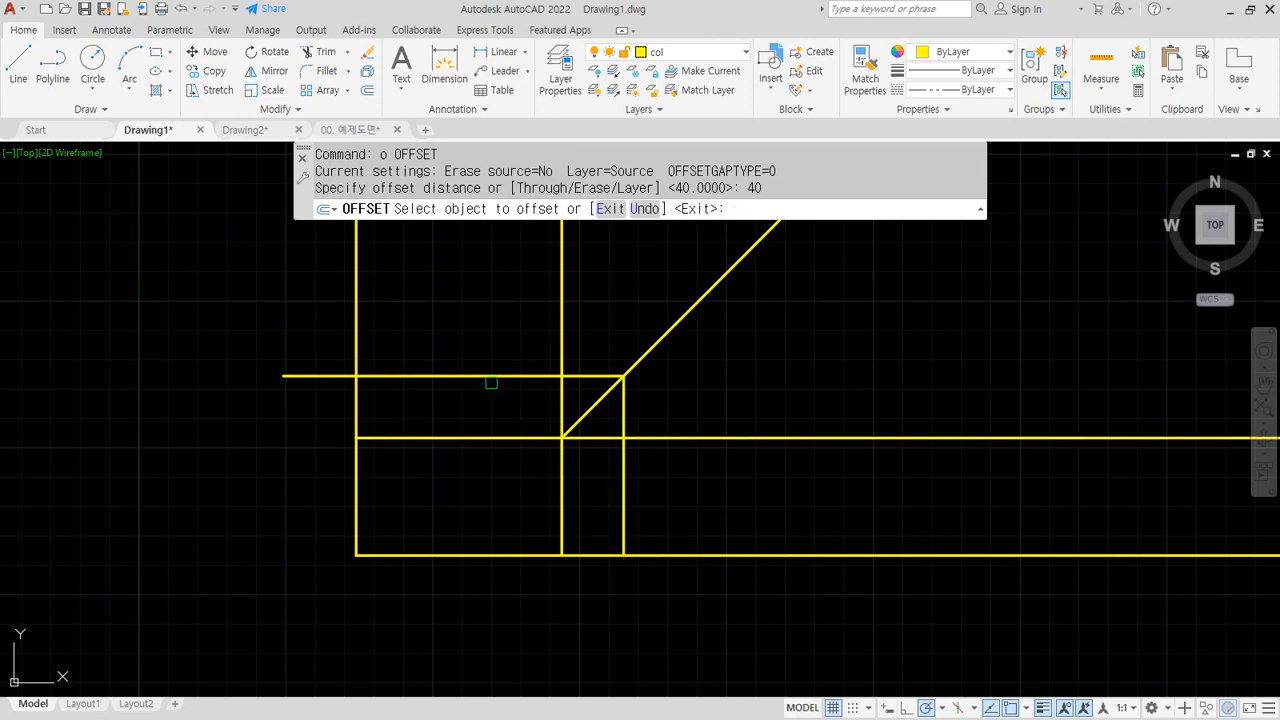
{"action": "left_click", "coordinate": [486, 375]}
{"action": "left_click", "coordinate": [486, 314]}
{"action": "left_click", "coordinate": [622, 485]}
{"action": "left_click", "coordinate": [680, 503]}
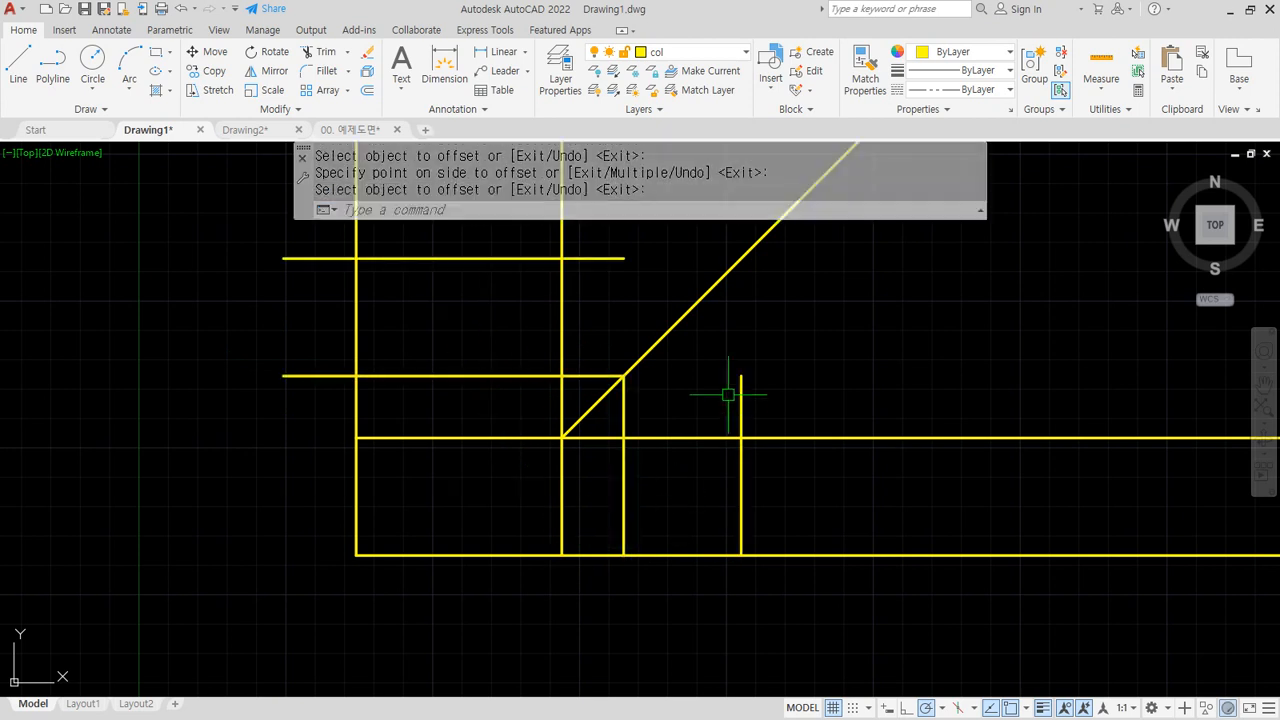
{"action": "key", "text": "Return"}
Fillet the 45° line and the side view's right vertical line into a corner
{"action": "type", "text": "f"}
{"action": "key", "text": "Return"}
{"action": "left_click", "coordinate": [684, 322]}
{"action": "left_click", "coordinate": [745, 455]}
Fence-trim the excess lines around the side view, leaving a closed square
{"action": "type", "text": "tr"}
{"action": "key", "text": "Return"}
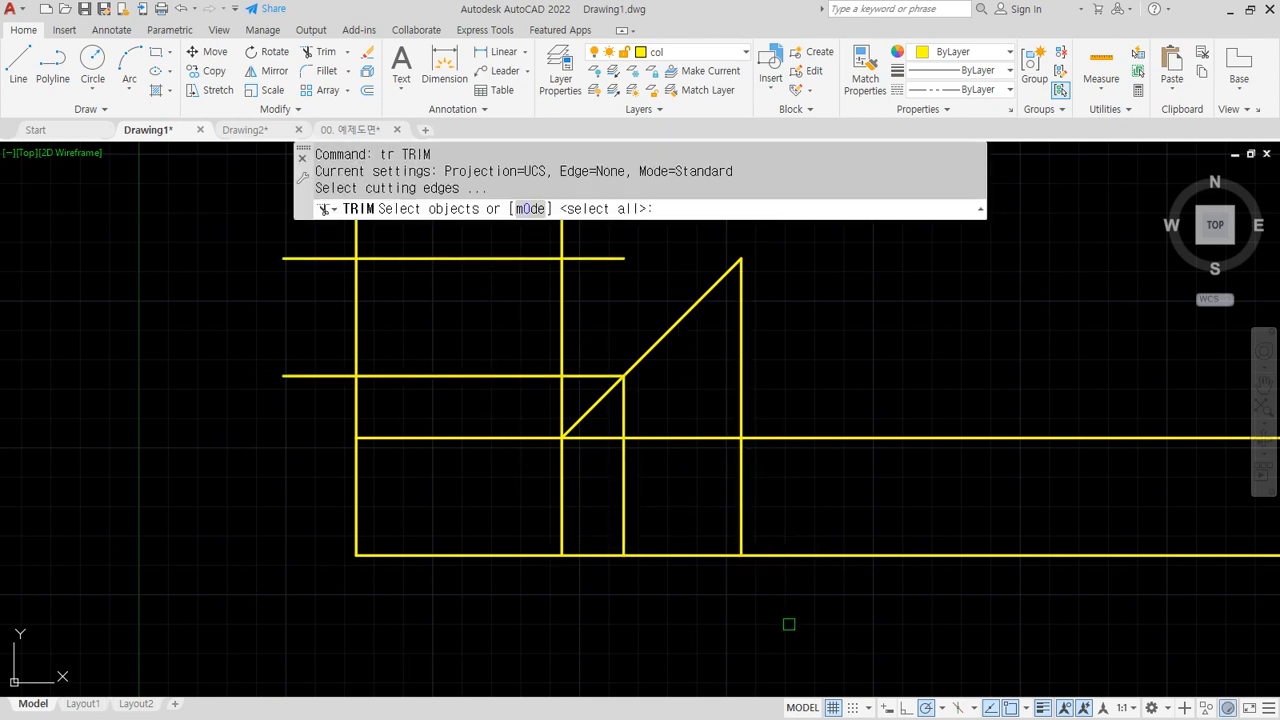
{"action": "key", "text": "Return"}
{"action": "type", "text": "f"}
{"action": "key", "text": "Return"}
{"action": "left_click", "coordinate": [793, 628]}
{"action": "left_click", "coordinate": [788, 397]}
{"action": "left_click", "coordinate": [606, 423]}
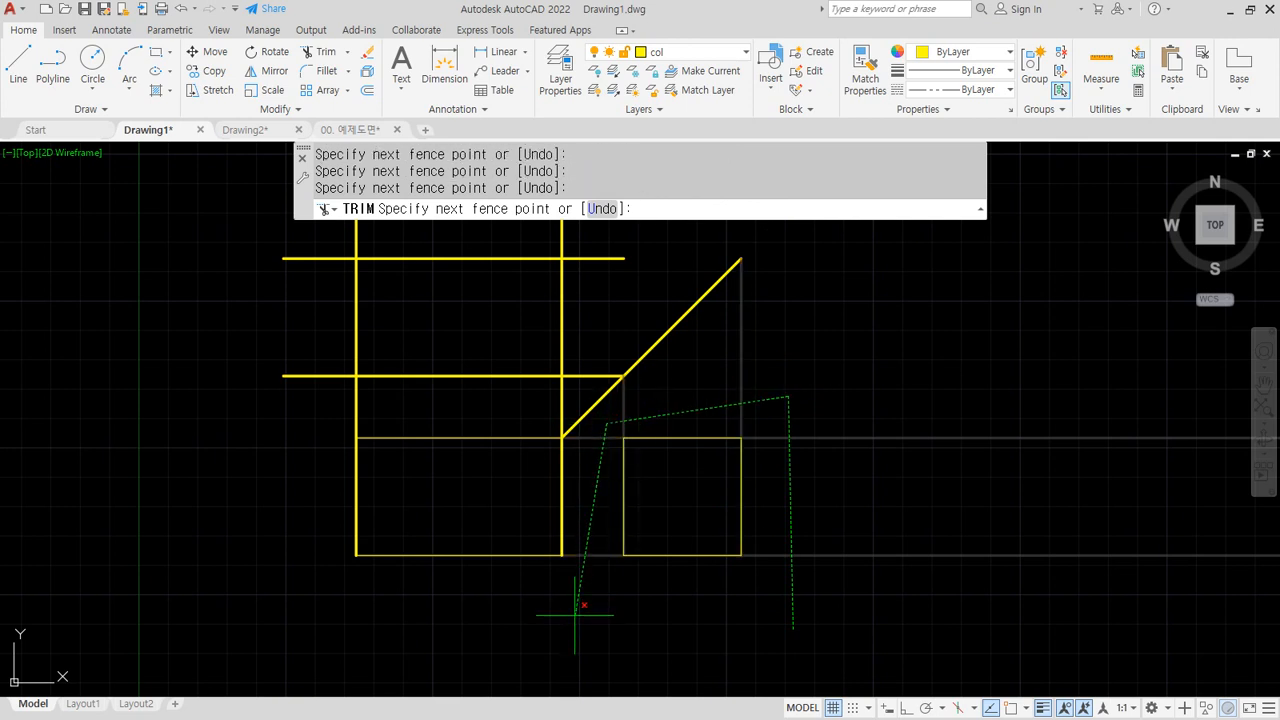
{"action": "key", "text": "Return"}
Fence-trim the excess lines around the top view, leaving separate rectangles for the top and front views
{"action": "type", "text": "f"}
{"action": "key", "text": "Return"}
{"action": "left_click", "coordinate": [288, 416]}
{"action": "left_click", "coordinate": [545, 398]}
{"action": "left_click", "coordinate": [585, 394]}
{"action": "left_click", "coordinate": [587, 231]}
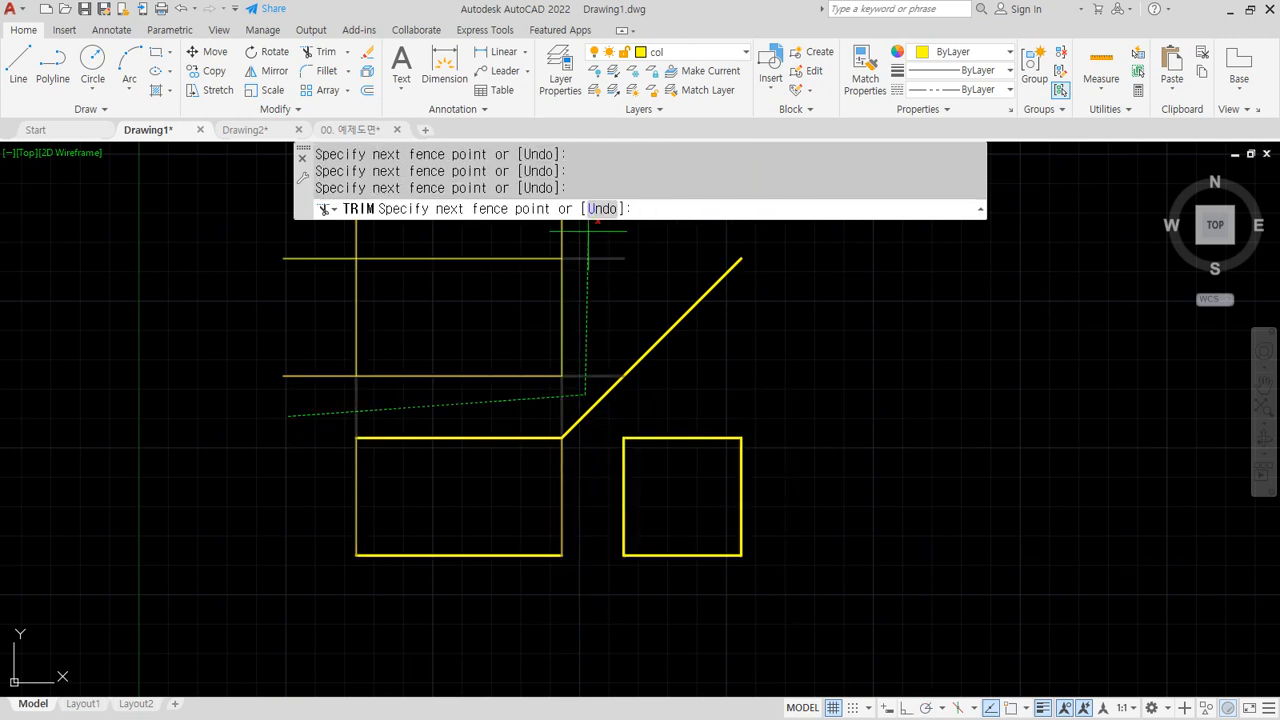
{"action": "left_click", "coordinate": [297, 426]}
{"action": "key", "text": "Return"}
{"action": "key", "text": "Return"}
{"action": "scroll", "coordinate": [666, 508], "scroll_direction": "down", "scroll_amount": 2}
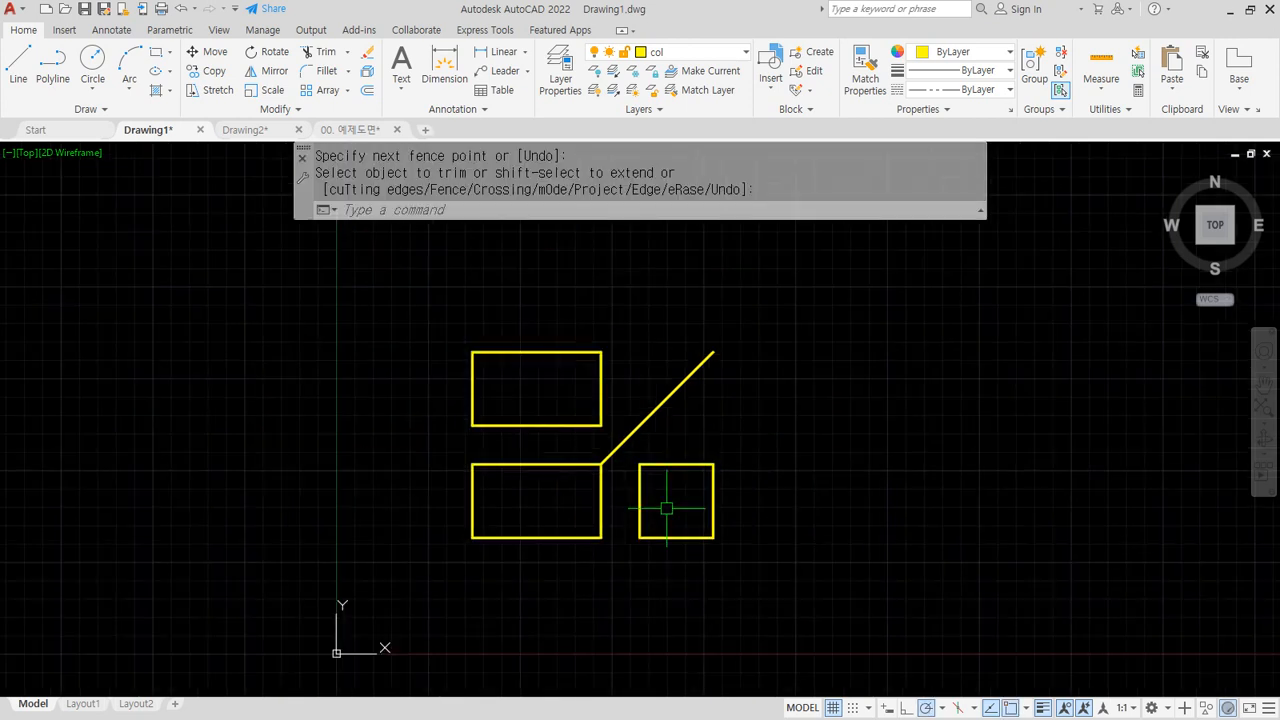
{"action": "key", "text": "Escape"}
{"action": "key", "text": "Escape"}
Copy the three view frames and the 45° line horizontally to the right, using the front view's lower-left corner as base point
{"action": "middle_click_drag", "start_coordinate": [634, 511], "coordinate": [446, 528]}
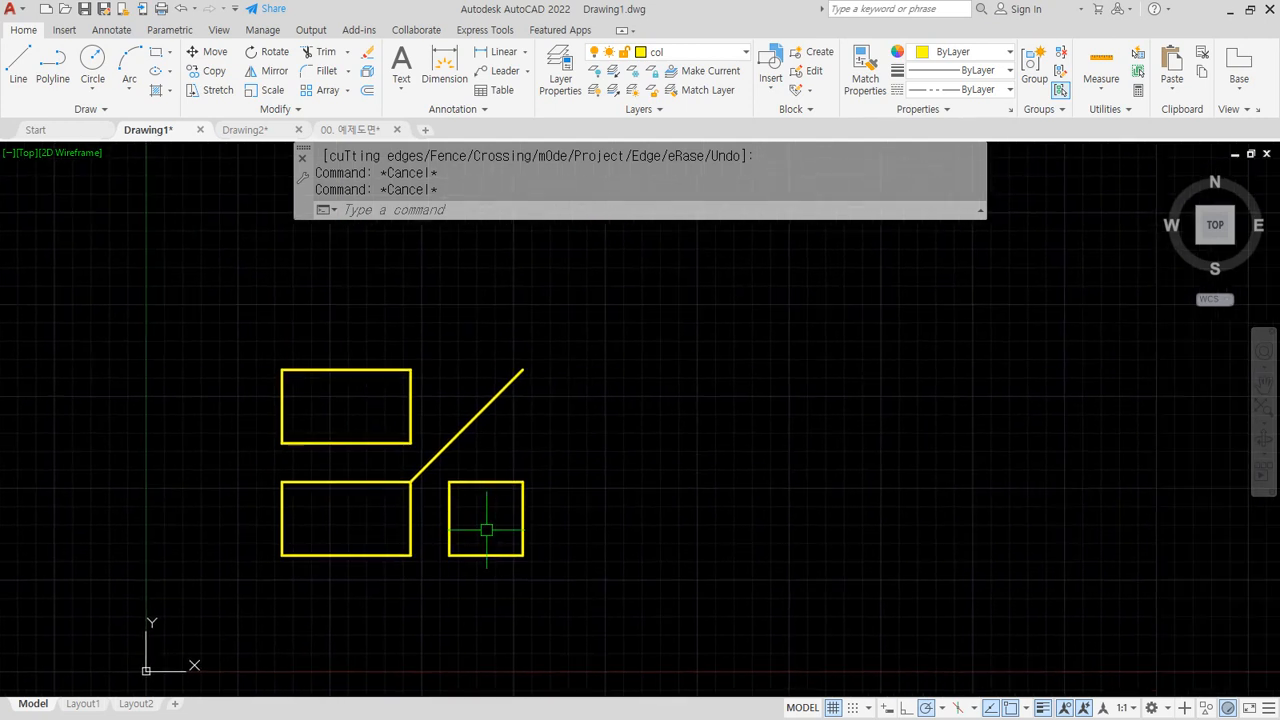
{"action": "type", "text": "co"}
{"action": "key", "text": "Return"}
{"action": "left_click", "coordinate": [629, 589]}
{"action": "left_click", "coordinate": [186, 323]}
{"action": "key", "text": "Return"}
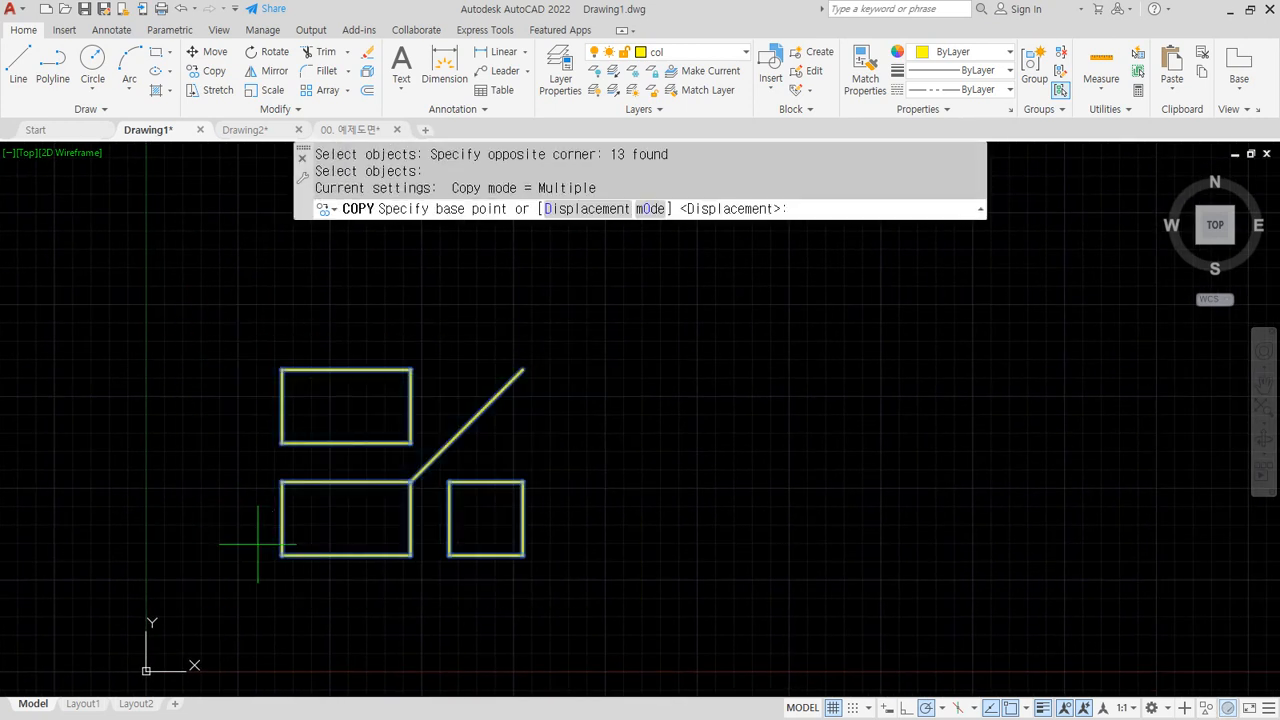
{"action": "left_click", "coordinate": [282, 555]}
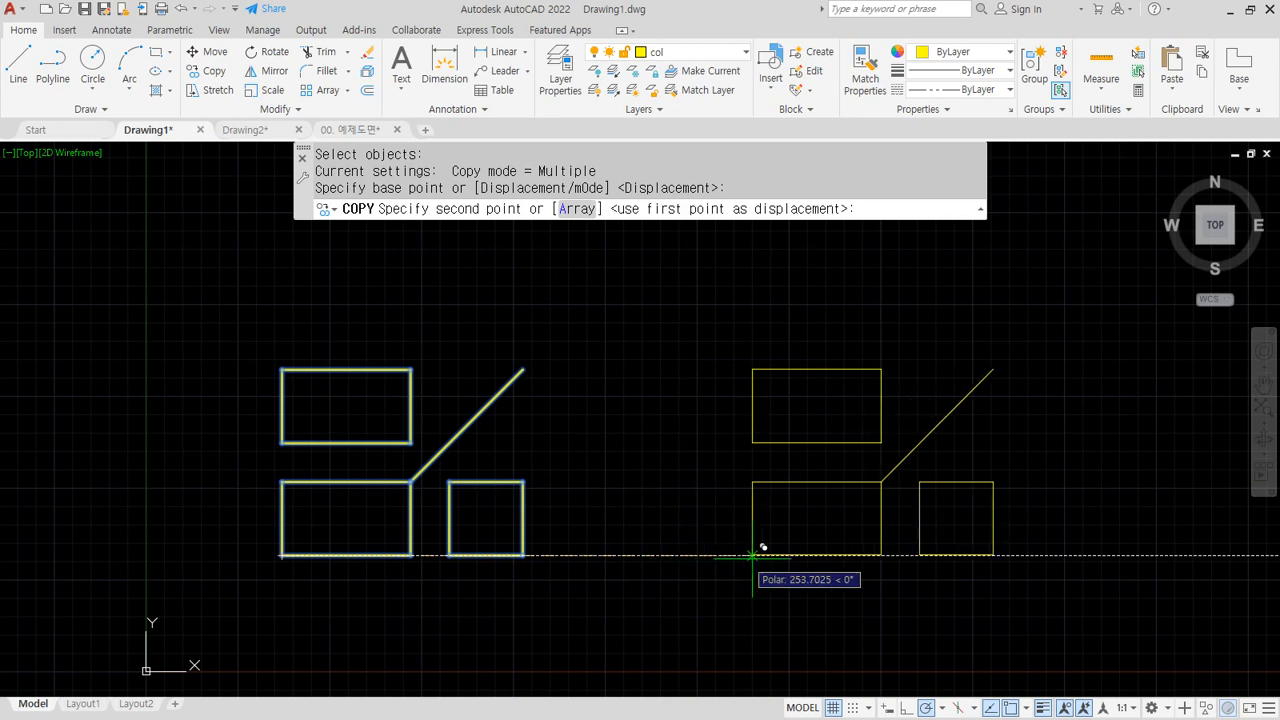
{"action": "left_click", "coordinate": [764, 555]}
{"action": "key", "text": "Return"}
Copy both sets of view frames with their 45° lines straight up, using the left front view's lower-left corner as base point
{"action": "key", "text": "Return"}
{"action": "left_click", "coordinate": [1054, 608]}
{"action": "left_click", "coordinate": [150, 250]}
{"action": "key", "text": "Return"}
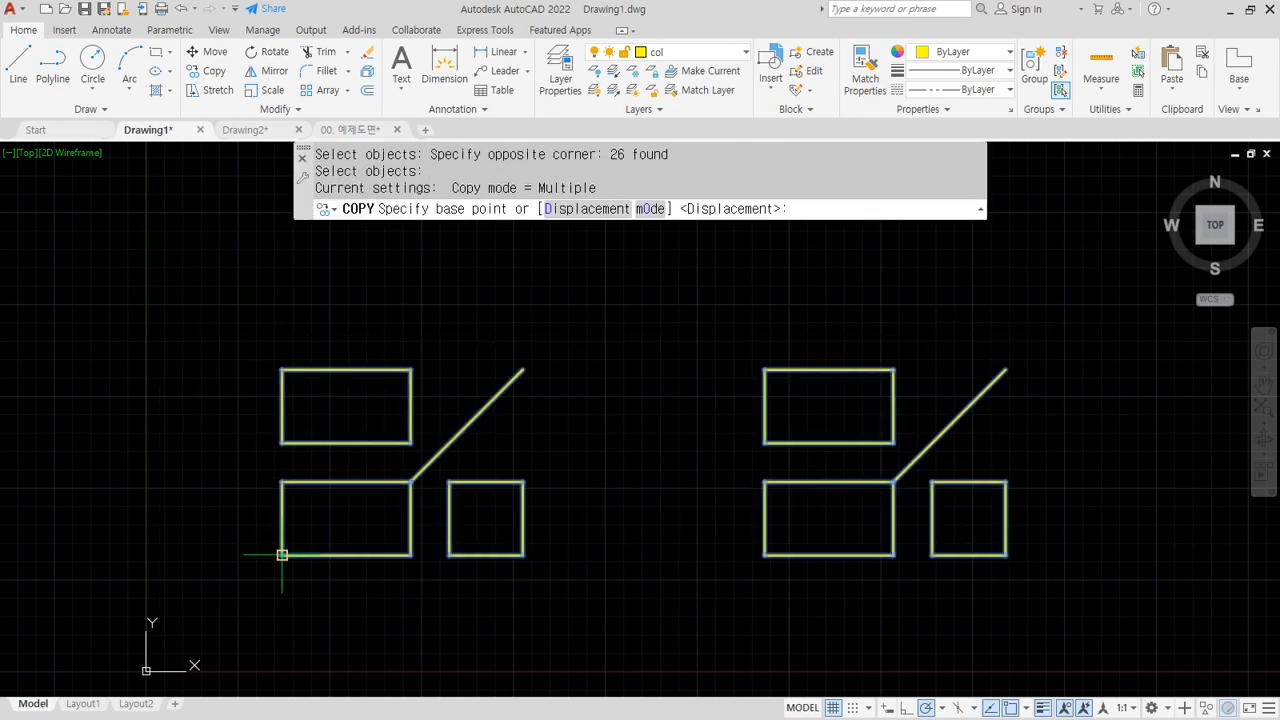
{"action": "left_click", "coordinate": [282, 555]}
{"action": "middle_click_drag", "start_coordinate": [281, 347], "coordinate": [276, 525]}
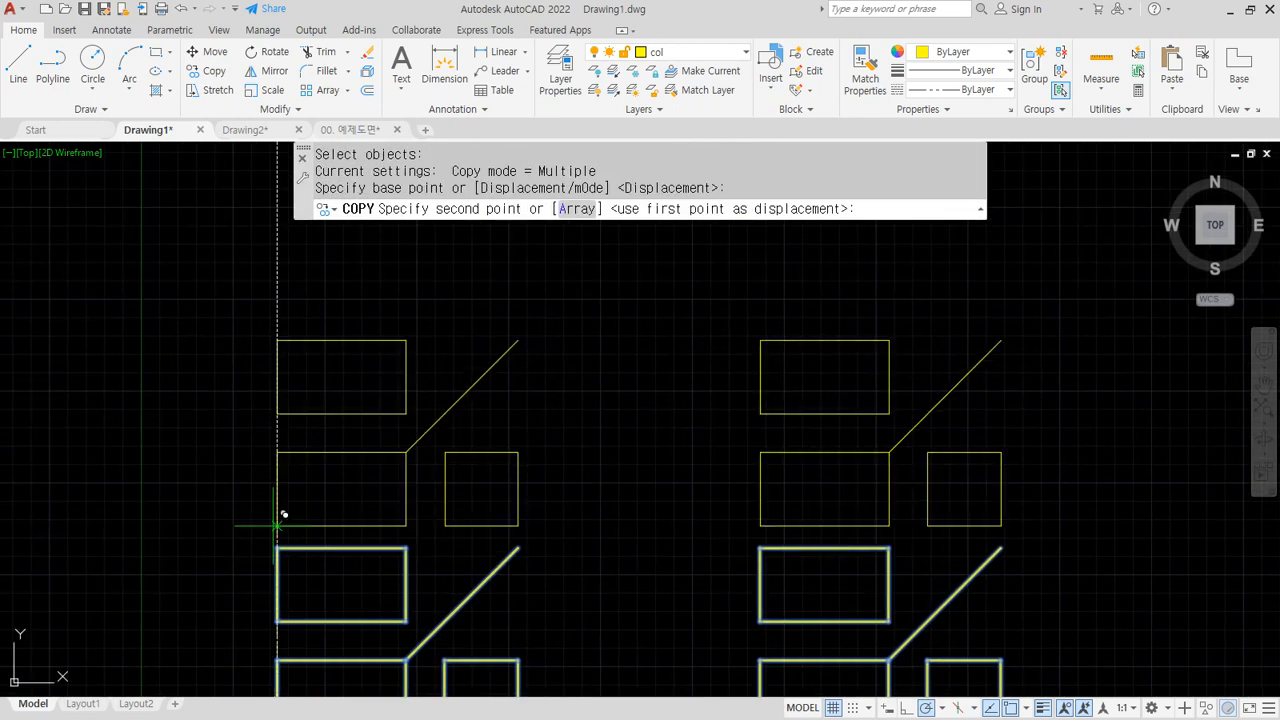
{"action": "left_click", "coordinate": [276, 446]}
{"action": "key", "text": "Return"}
Offset the upper-left front view's right edge inward by 10, and offset the resulting line inward by 10 again
{"action": "scroll", "coordinate": [255, 420], "scroll_direction": "up", "scroll_amount": 3}
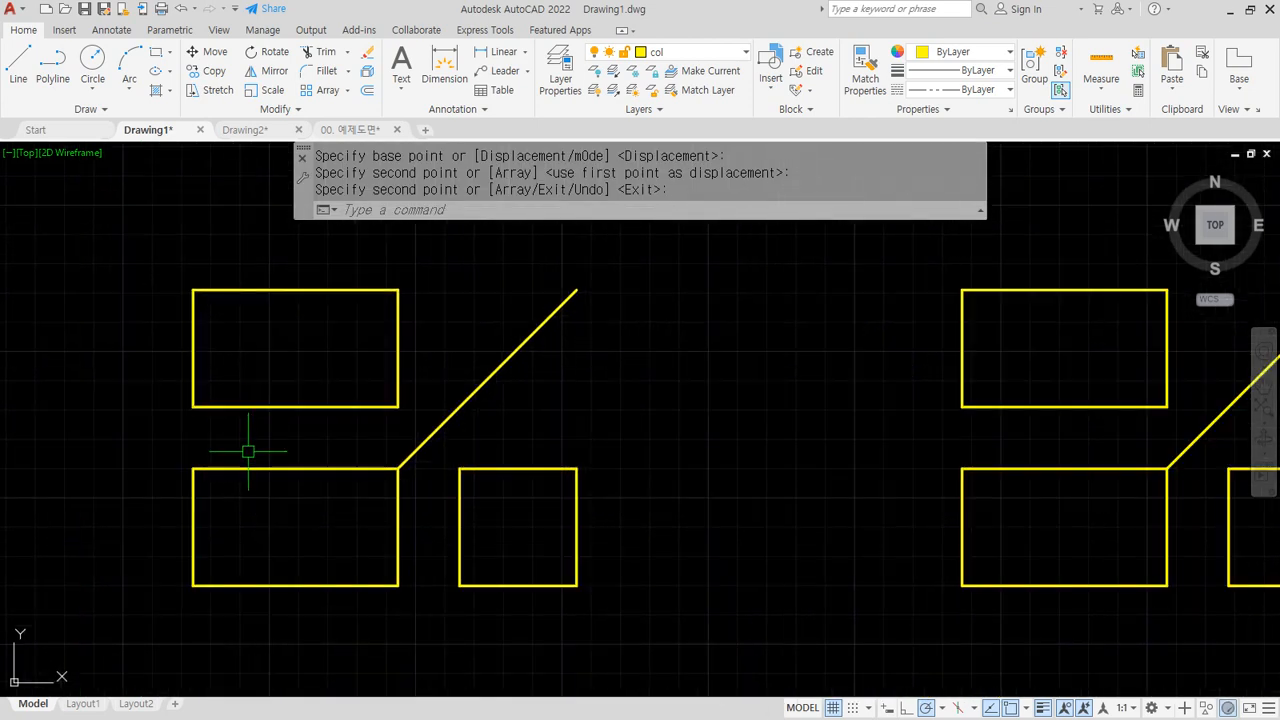
{"action": "scroll", "coordinate": [248, 451], "scroll_direction": "up", "scroll_amount": 2}
{"action": "middle_click_drag", "start_coordinate": [317, 583], "coordinate": [313, 555]}
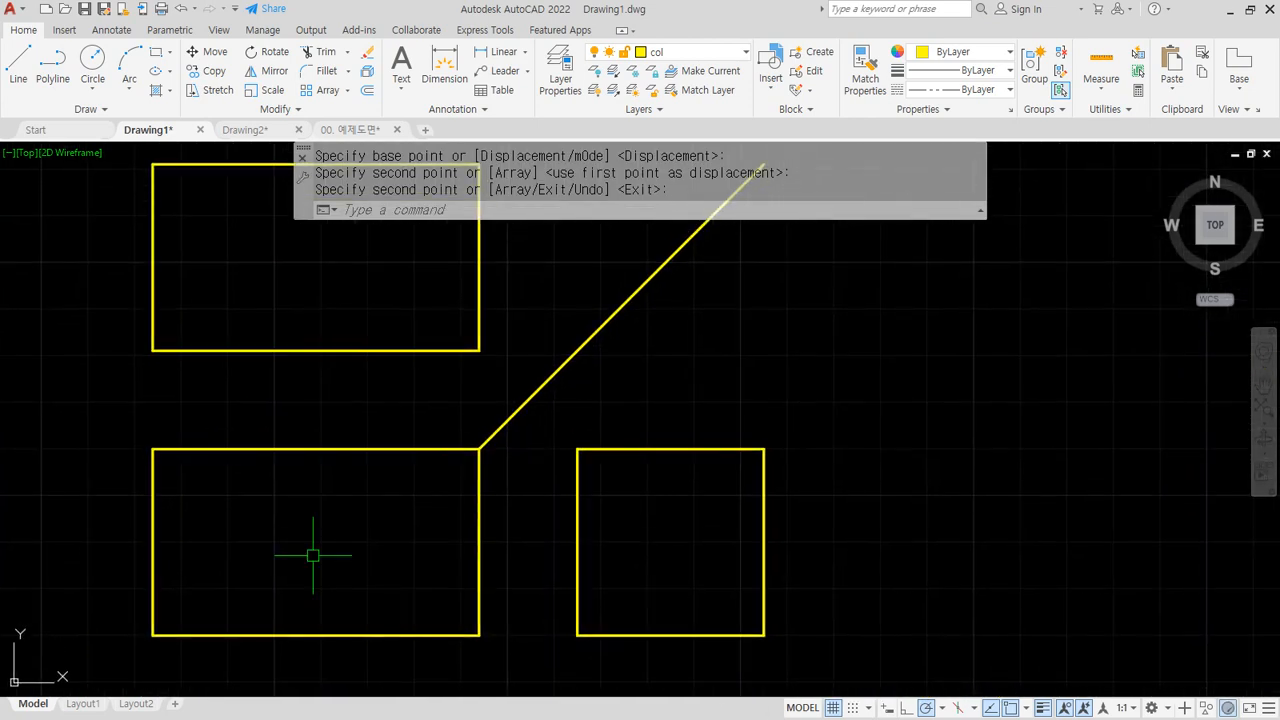
{"action": "type", "text": "o"}
{"action": "key", "text": "Return"}
{"action": "type", "text": "10"}
{"action": "key", "text": "Return"}
{"action": "left_click", "coordinate": [478, 551]}
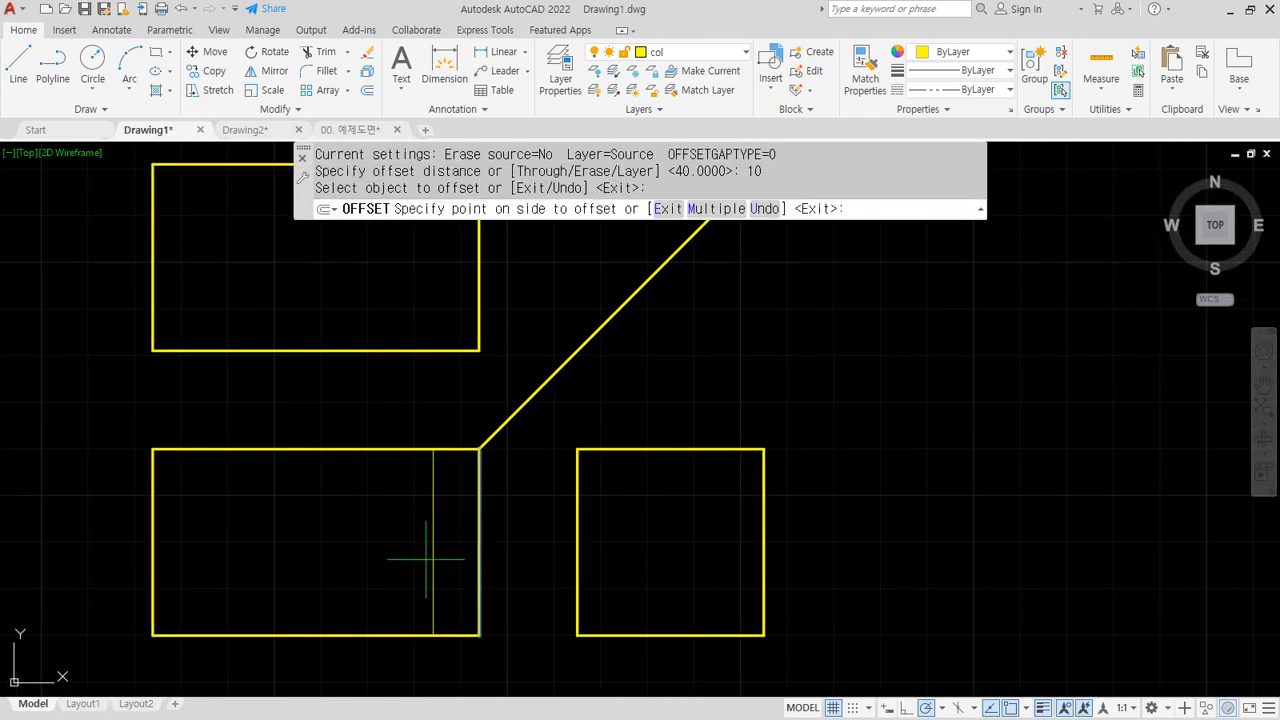
{"action": "left_click", "coordinate": [425, 559]}
{"action": "left_click", "coordinate": [433, 543]}
{"action": "left_click", "coordinate": [319, 559]}
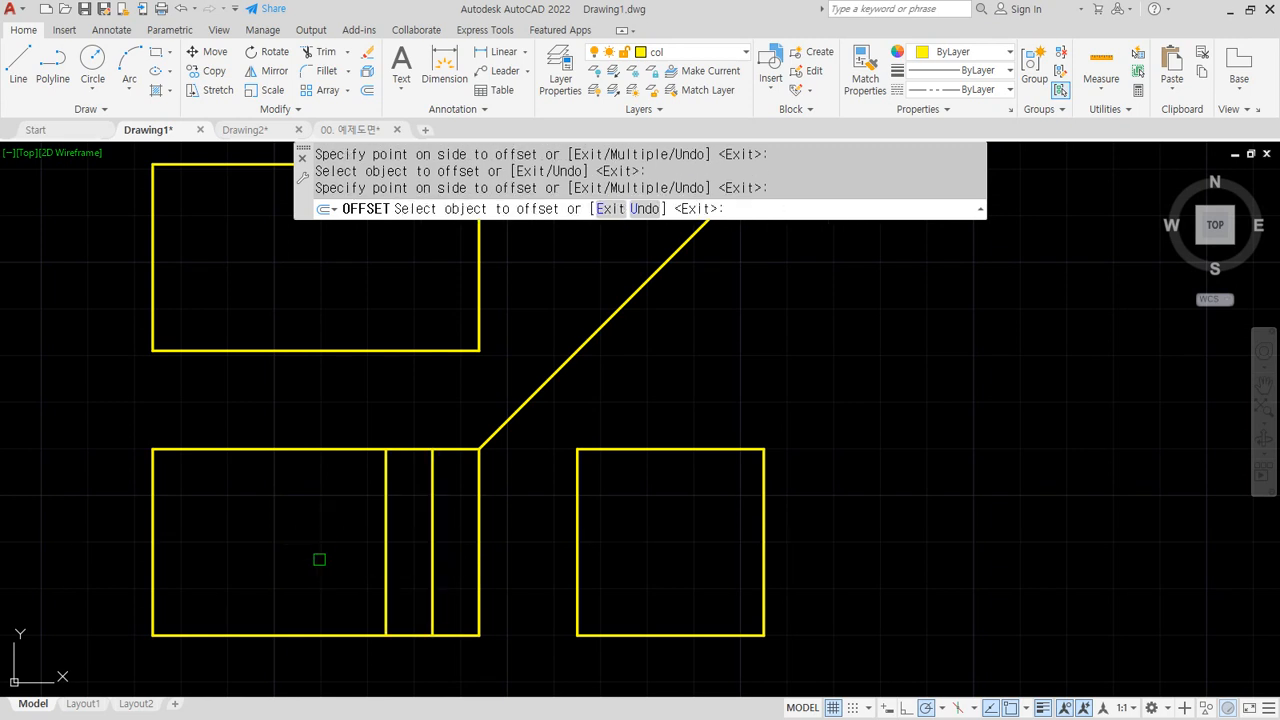
Offset the front view's bottom edge up by 10 and its left edge inward by 10
{"action": "left_click", "coordinate": [283, 633]}
{"action": "left_click", "coordinate": [282, 569]}
{"action": "left_click", "coordinate": [157, 609]}
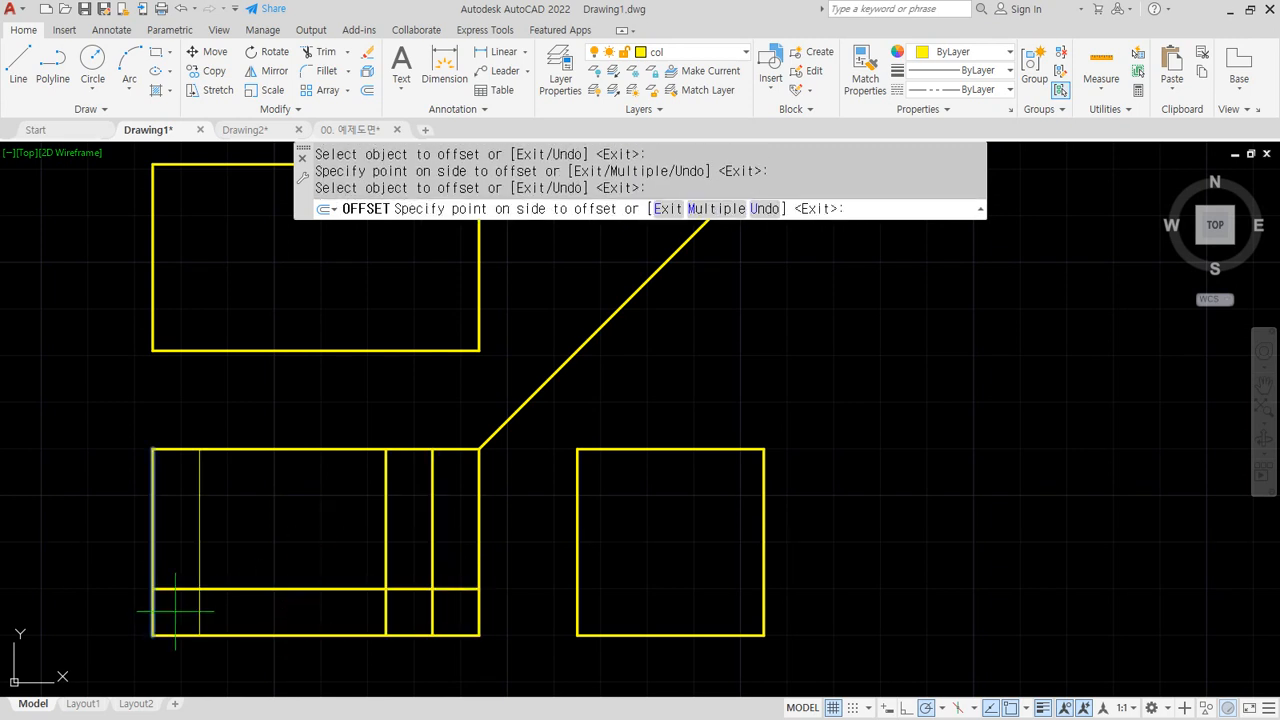
{"action": "left_click", "coordinate": [230, 550]}
{"action": "key", "text": "Return"}
Trim the front view into an L-shaped profile, keeping the short vertical line in the base and the full-height line in the upright
{"action": "type", "text": "tr"}
{"action": "key", "text": "Return"}
{"action": "key", "text": "Return"}
{"action": "left_click", "coordinate": [172, 431]}
{"action": "left_click", "coordinate": [120, 481]}
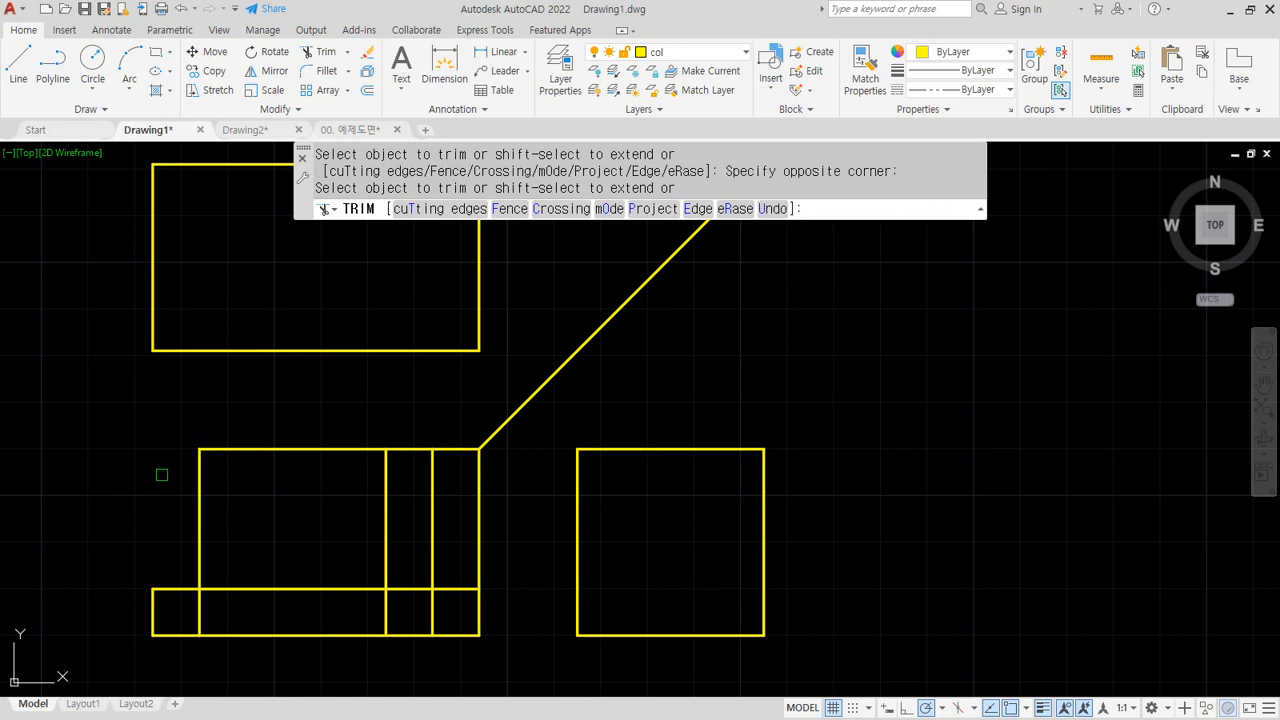
{"action": "left_click", "coordinate": [243, 431]}
{"action": "left_click", "coordinate": [154, 480]}
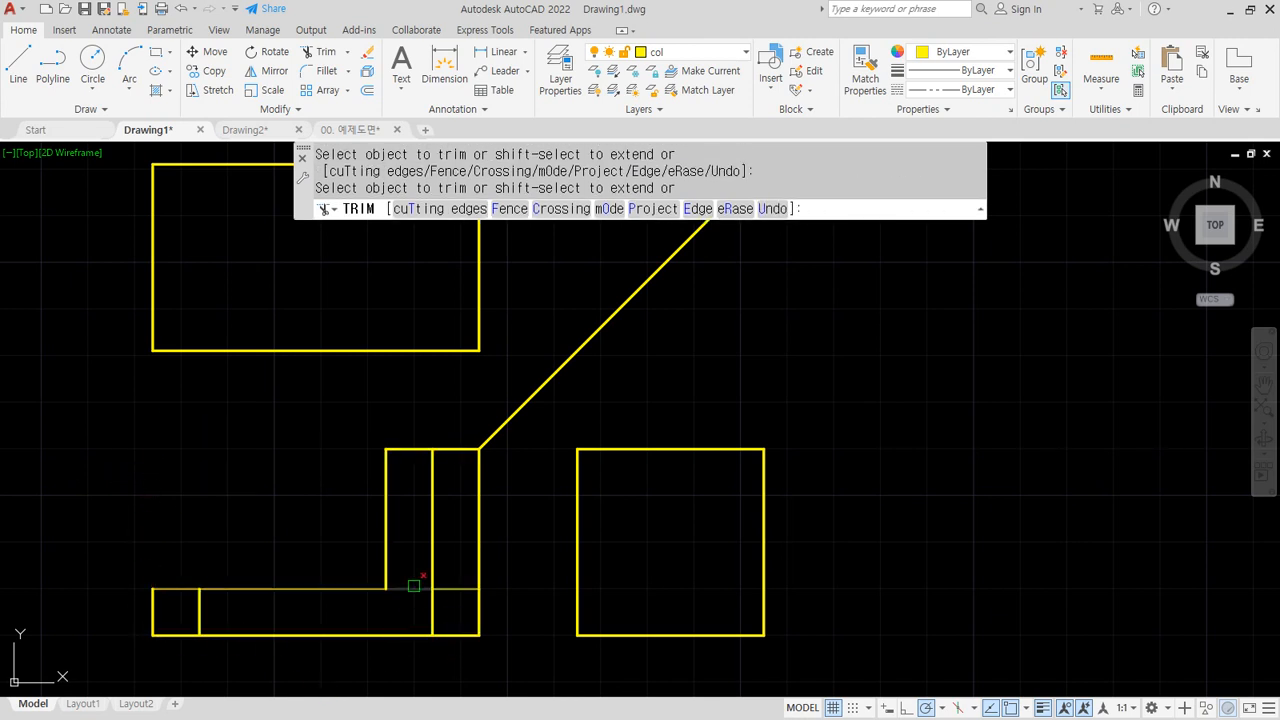
{"action": "left_click", "coordinate": [467, 589]}
{"action": "left_click", "coordinate": [414, 590]}
{"action": "key", "text": "Return"}
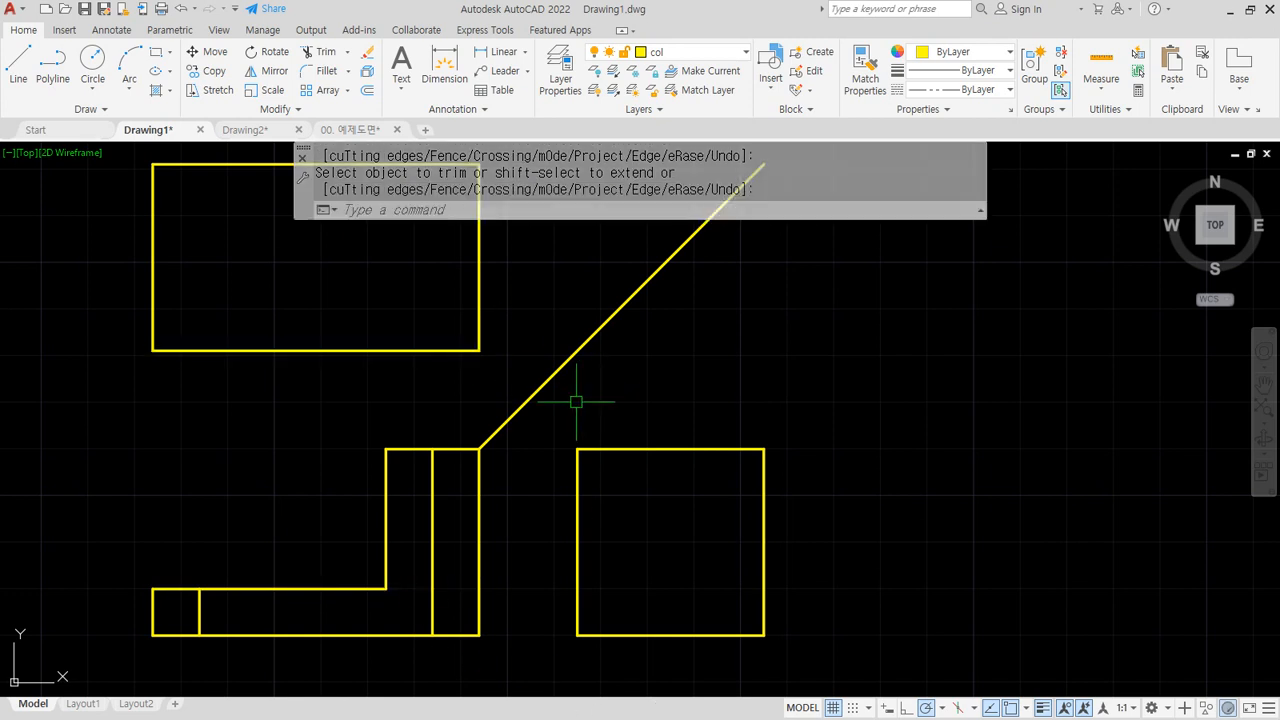
Offset the top view's right edge inward twice at 10 spacing and its top edge down by 10
{"action": "scroll", "coordinate": [309, 420], "scroll_direction": "down", "scroll_amount": 2}
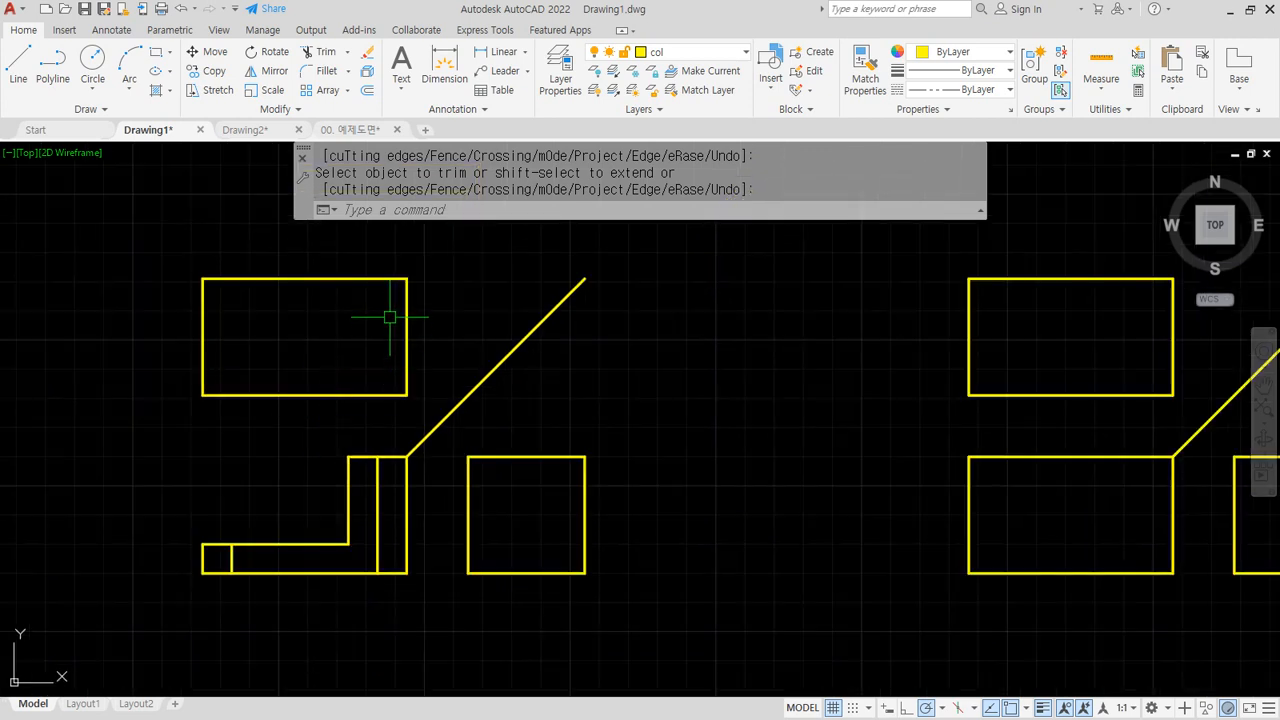
{"action": "type", "text": "o"}
{"action": "key", "text": "Return"}
{"action": "type", "text": "1"}
{"action": "key", "text": "Return"}
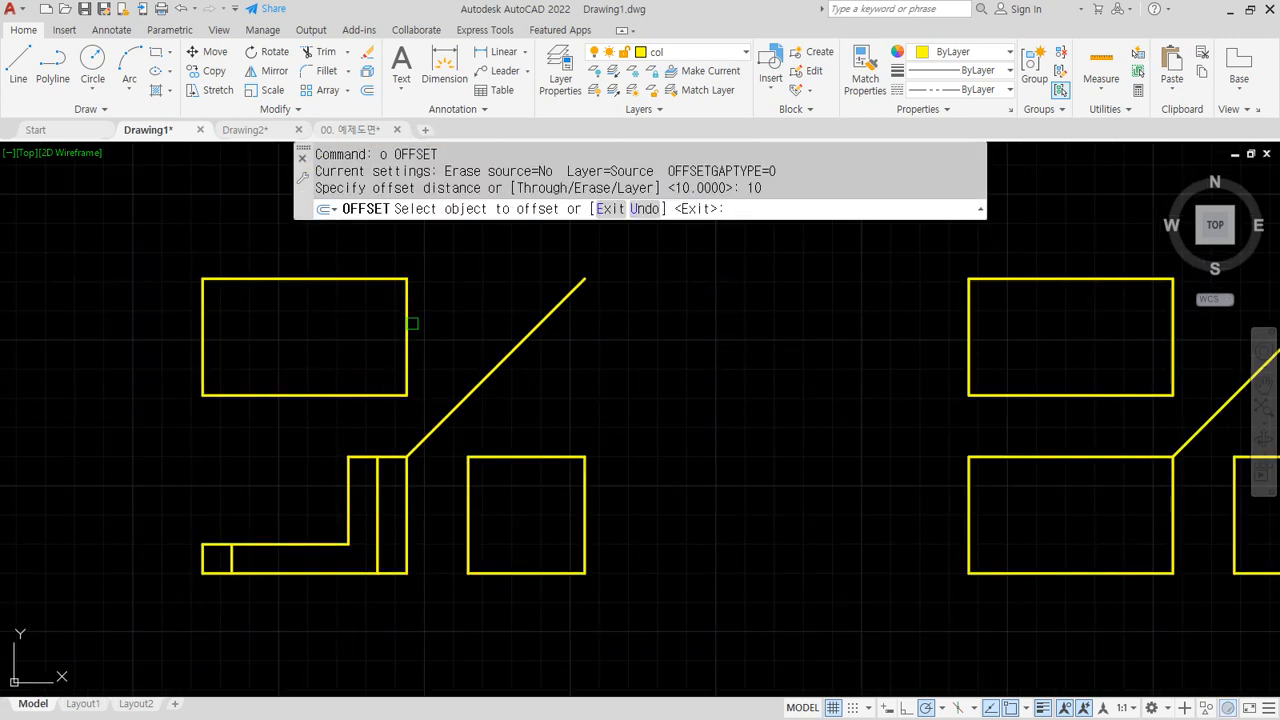
{"action": "left_click", "coordinate": [406, 334]}
{"action": "left_click", "coordinate": [380, 335]}
{"action": "left_click", "coordinate": [393, 276]}
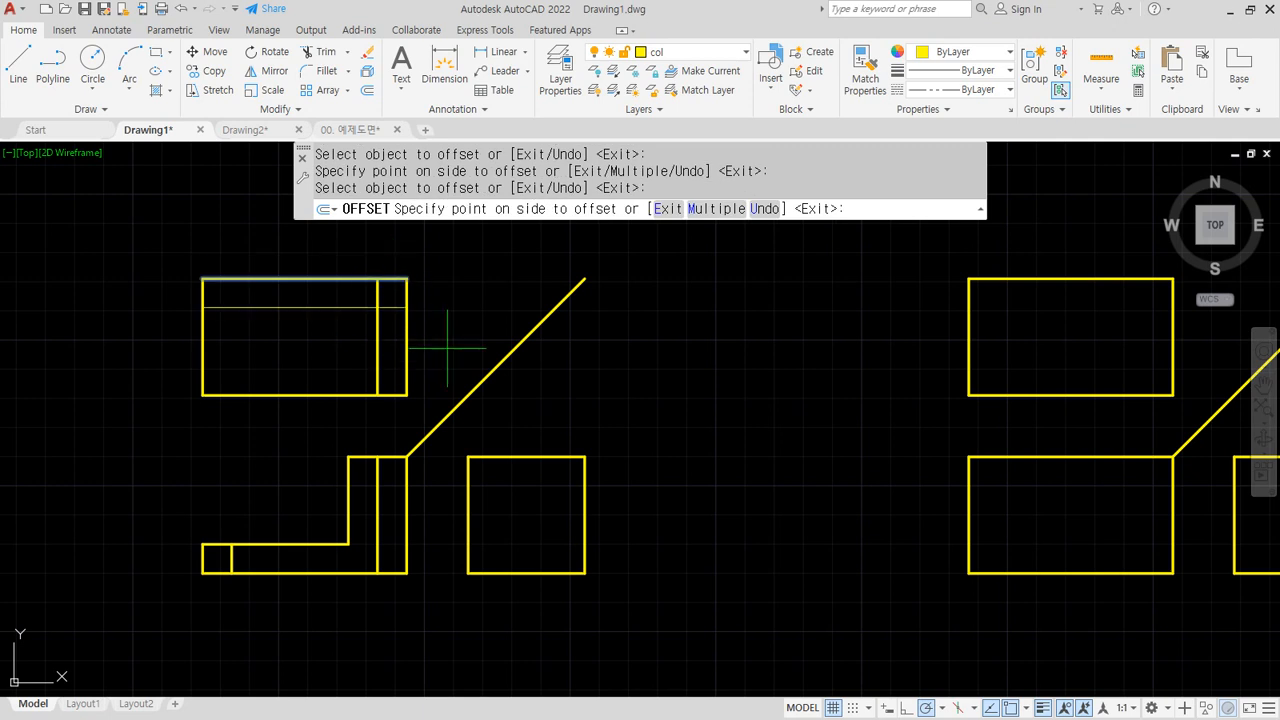
{"action": "left_click", "coordinate": [448, 348]}
{"action": "scroll", "coordinate": [391, 290], "scroll_direction": "up", "scroll_amount": 2}
{"action": "key", "text": "Return"}
Fillet the top view's right-side lines with radius 0 to form a notch at the lower-right corner
{"action": "type", "text": "f"}
{"action": "key", "text": "Return"}
{"action": "left_click", "coordinate": [413, 293]}
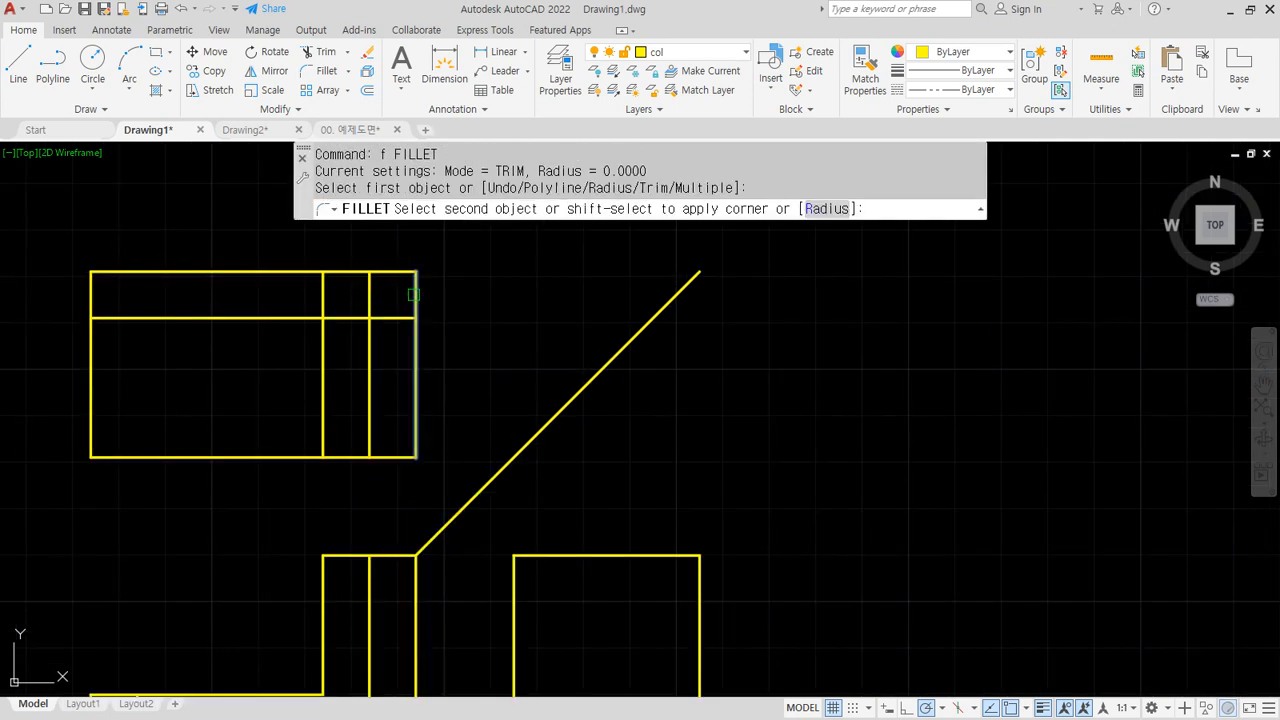
{"action": "left_click", "coordinate": [387, 318]}
{"action": "key", "text": "Return"}
{"action": "left_click", "coordinate": [386, 319]}
{"action": "left_click", "coordinate": [372, 341]}
{"action": "key", "text": "Return"}
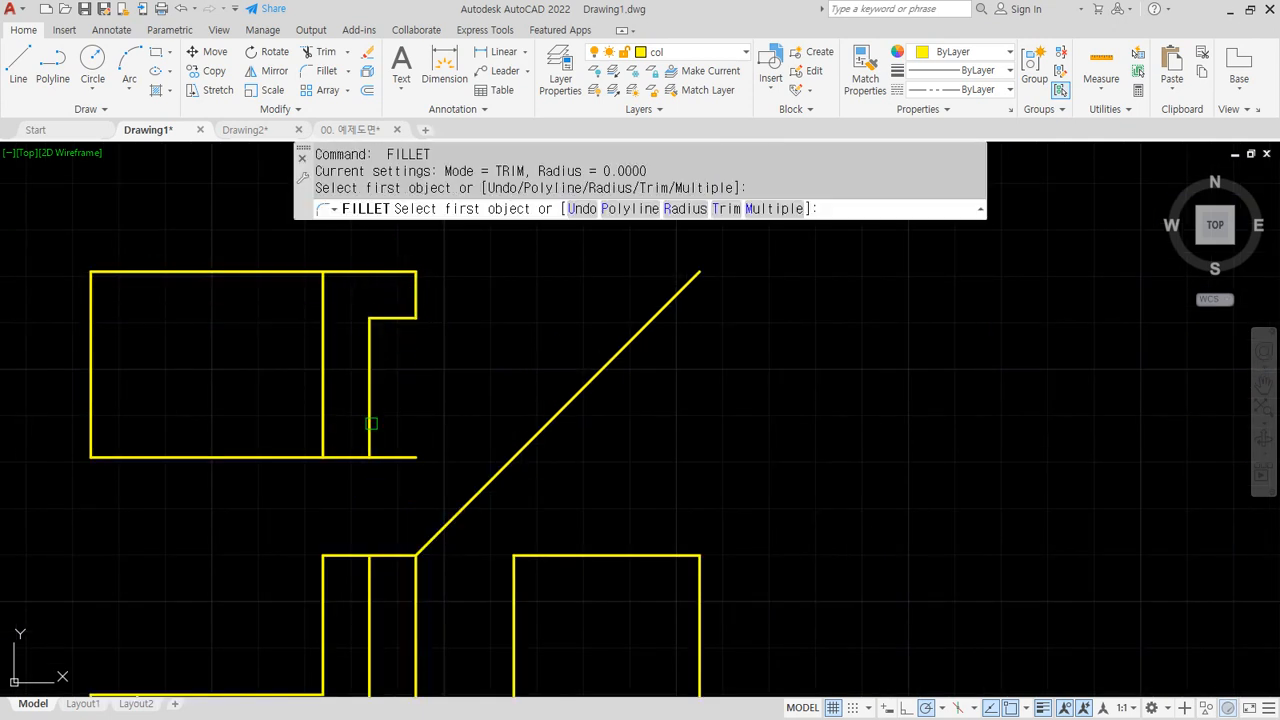
{"action": "left_click", "coordinate": [345, 457]}
{"action": "left_click", "coordinate": [369, 430]}
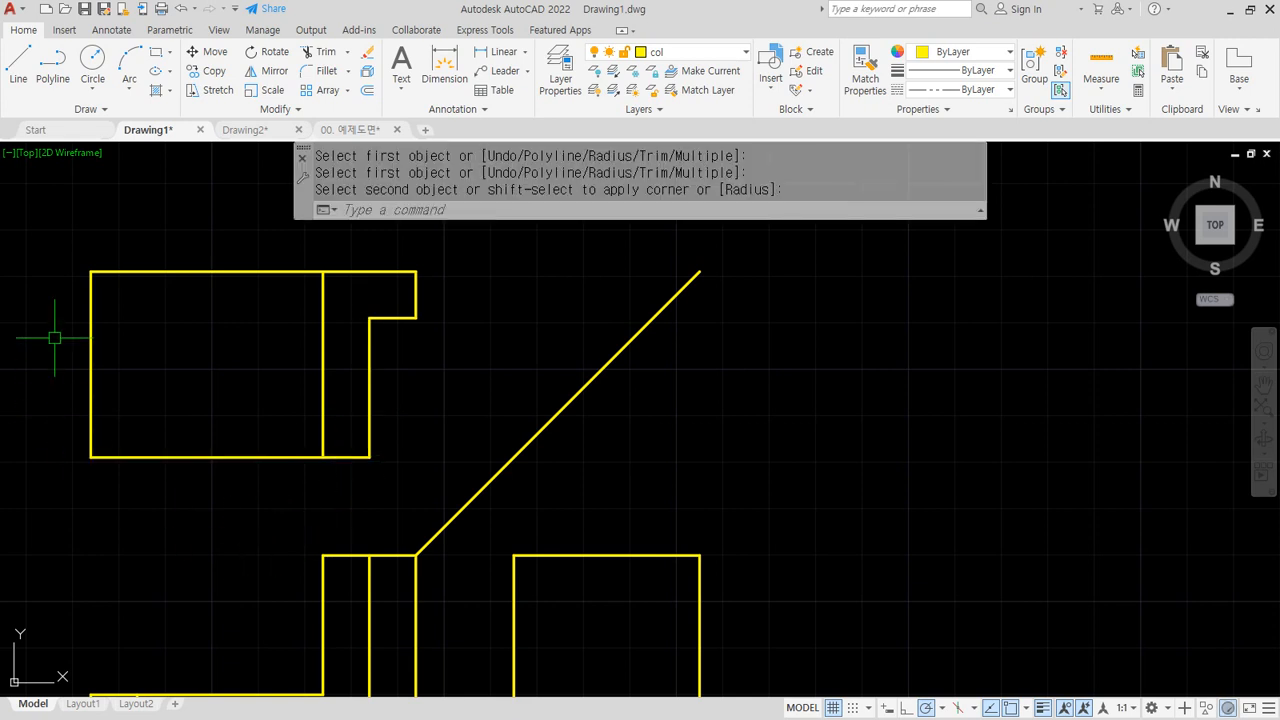
Offset the top view's left edge inward by 10 and draw a horizontal line from that edge's midpoint to the offset line
{"action": "type", "text": "o"}
{"action": "key", "text": "Return"}
{"action": "type", "text": "10"}
{"action": "key", "text": "Return"}
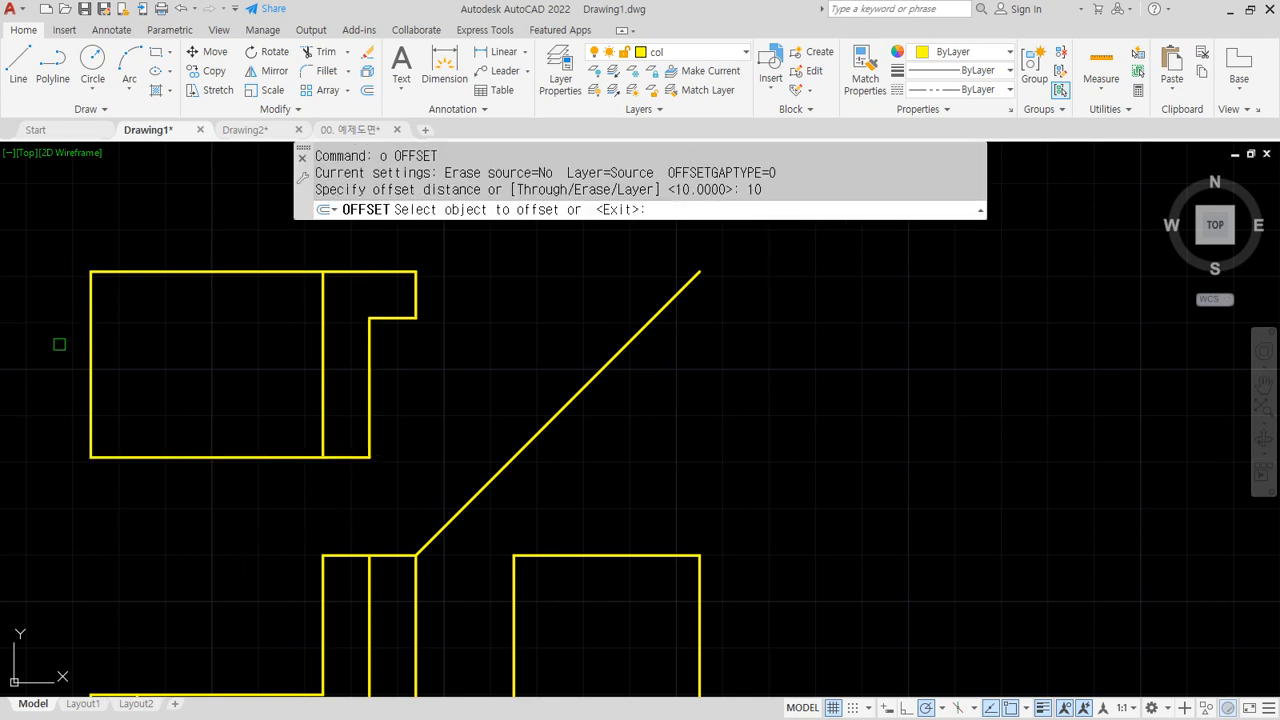
{"action": "left_click", "coordinate": [84, 355]}
{"action": "left_click", "coordinate": [131, 357]}
{"action": "key", "text": "Return"}
{"action": "type", "text": "l"}
{"action": "key", "text": "Return"}
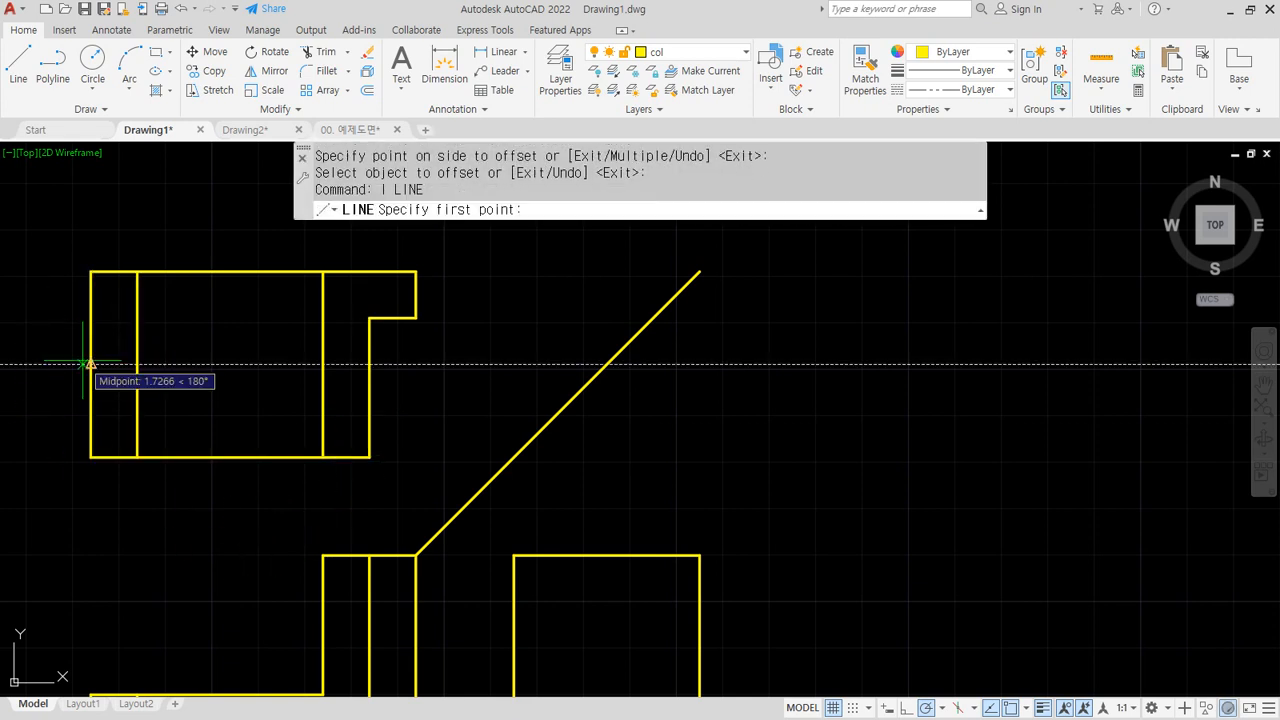
{"action": "left_click", "coordinate": [85, 364]}
{"action": "left_click", "coordinate": [135, 364]}
{"action": "key", "text": "Return"}
Fillet the top view's left-side lines with radius 0 to form a notch at the lower-left corner
{"action": "type", "text": "f"}
{"action": "key", "text": "Return"}
{"action": "left_click", "coordinate": [91, 343]}
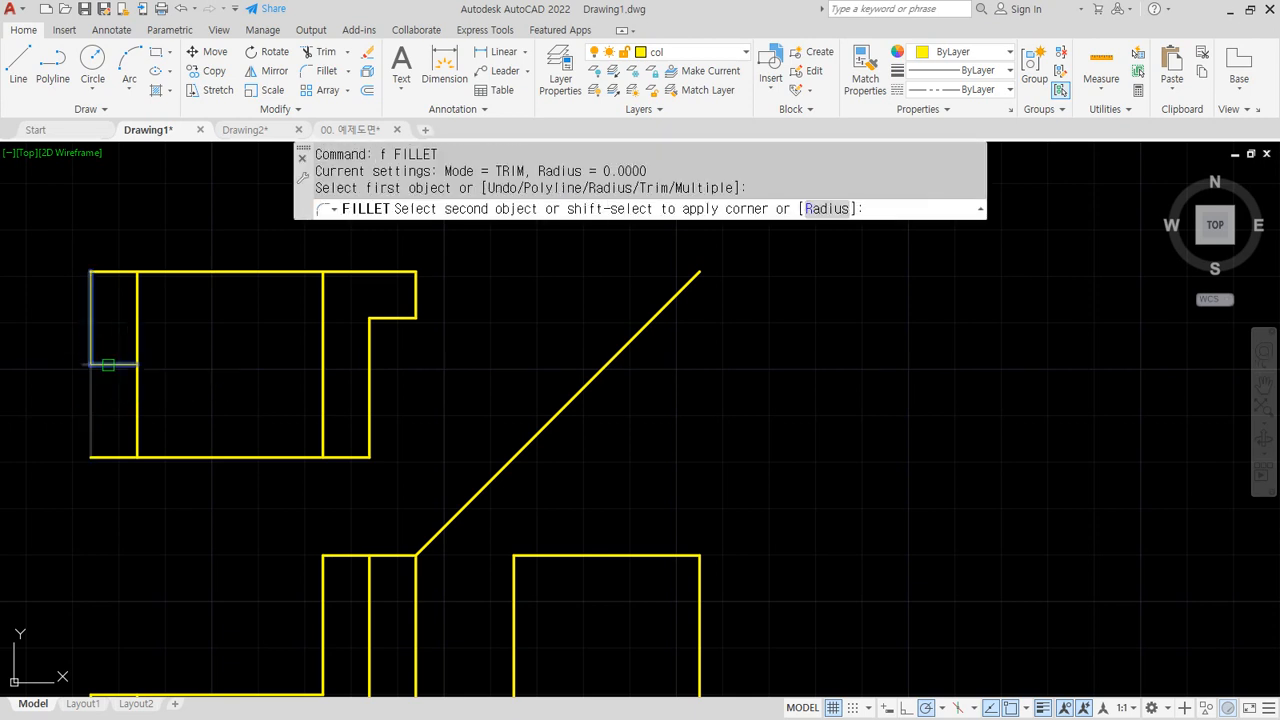
{"action": "left_click", "coordinate": [120, 365]}
{"action": "key", "text": "Return"}
{"action": "left_click", "coordinate": [124, 368]}
{"action": "left_click", "coordinate": [138, 388]}
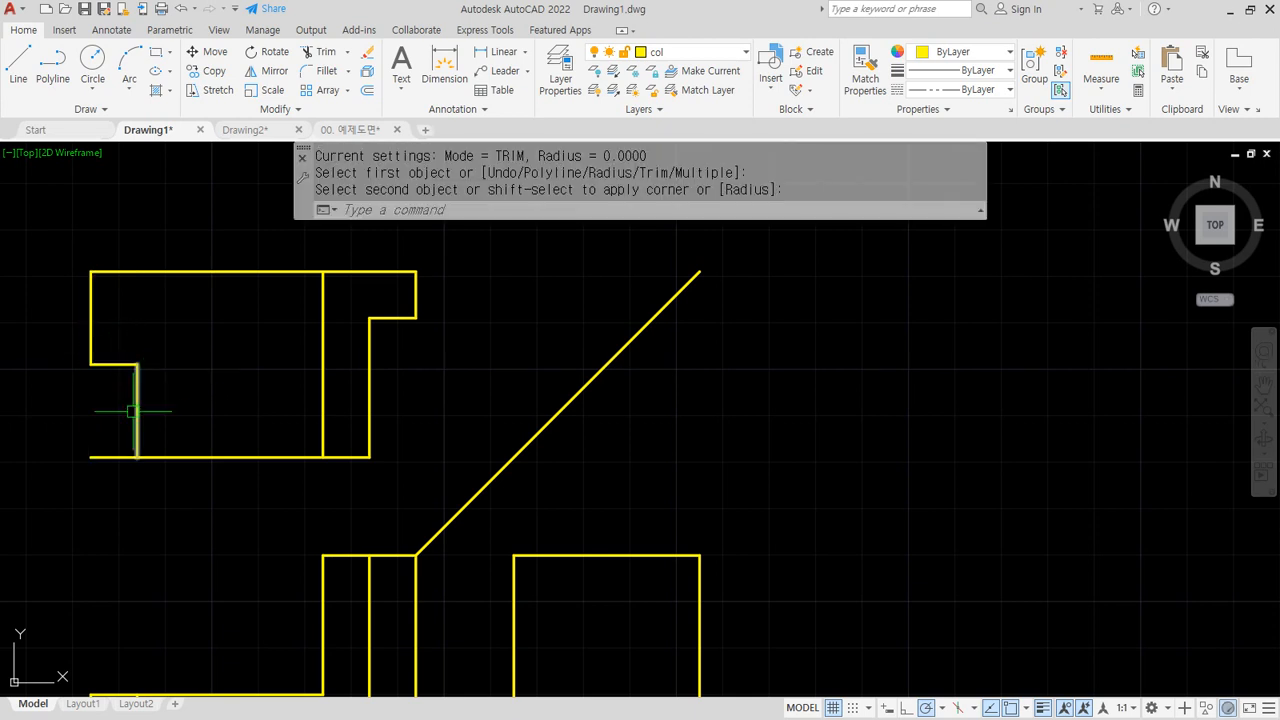
{"action": "key", "text": "Return"}
{"action": "left_click", "coordinate": [132, 411]}
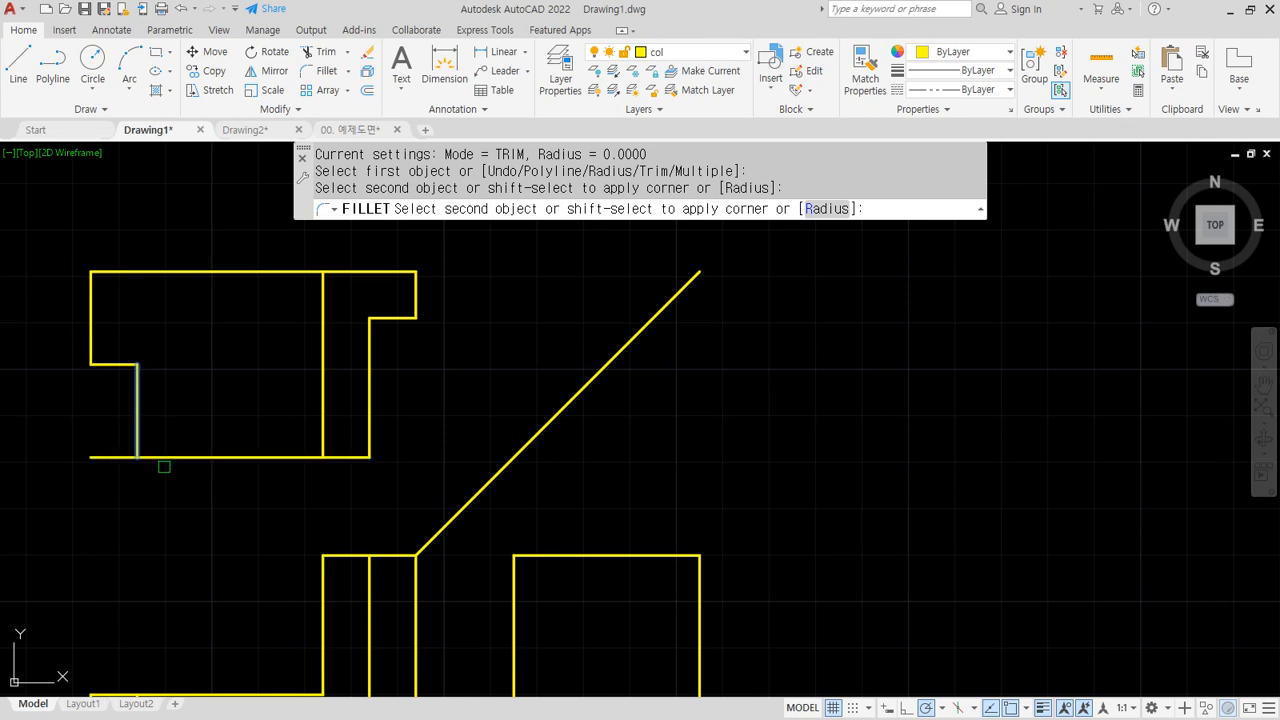
{"action": "left_click", "coordinate": [163, 457]}
{"action": "type", "text": "l"}
{"action": "key", "text": "Return"}
{"action": "left_click", "coordinate": [323, 368]}
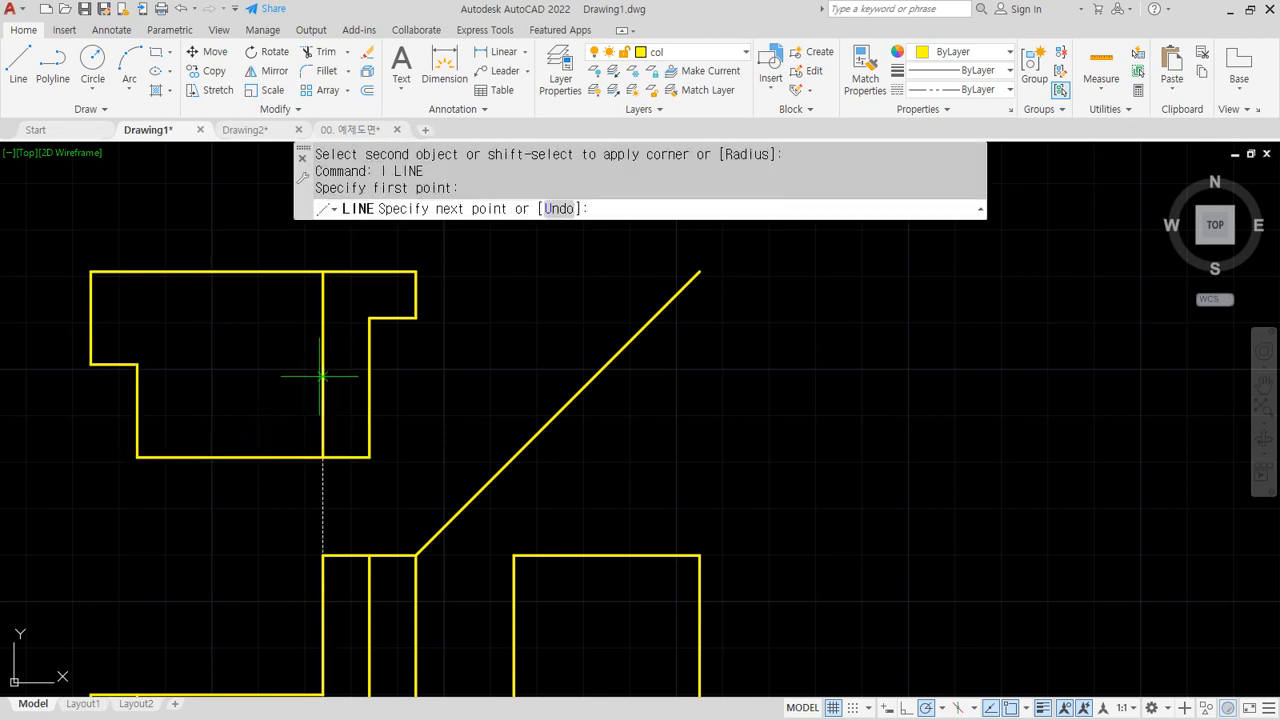
{"action": "key", "text": "Escape"}
Offset the lower-left notch's vertical edge 20 into the top view to locate the hole centre
{"action": "scroll", "coordinate": [271, 500], "scroll_direction": "down", "scroll_amount": 2}
{"action": "middle_click_drag", "start_coordinate": [271, 500], "coordinate": [251, 446]}
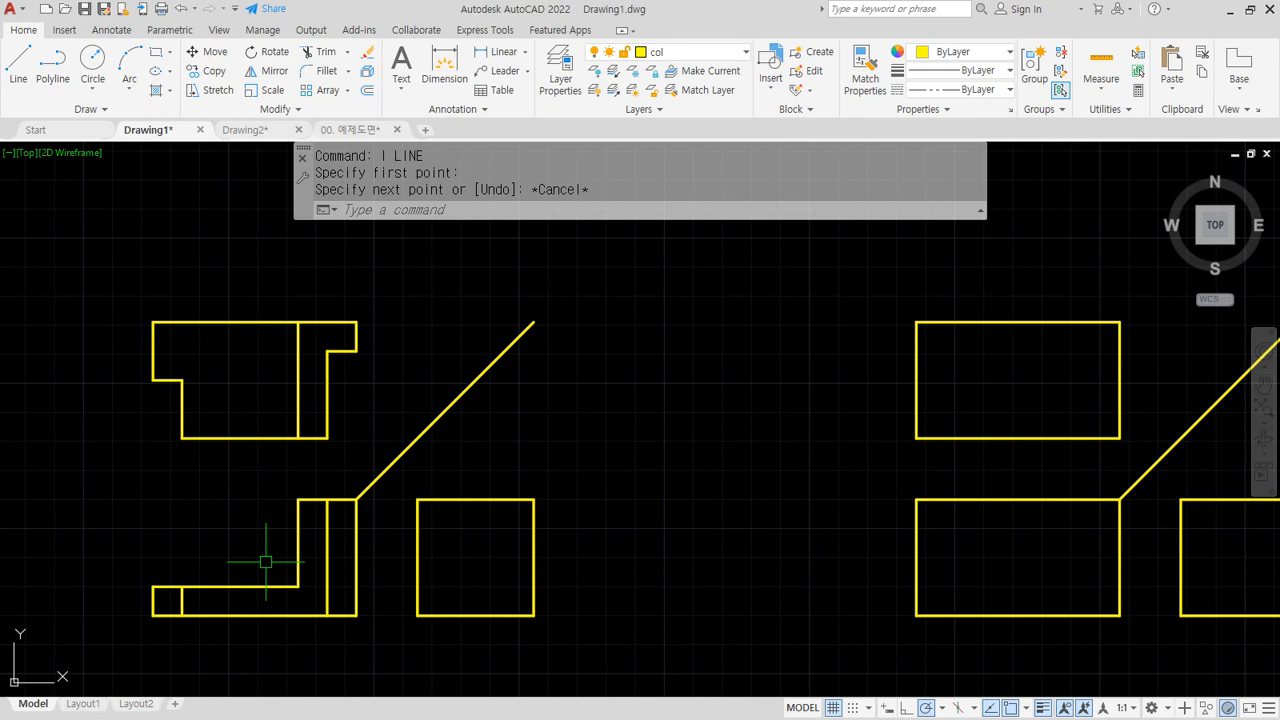
{"action": "type", "text": "o"}
{"action": "key", "text": "Return"}
{"action": "type", "text": "20"}
{"action": "key", "text": "Return"}
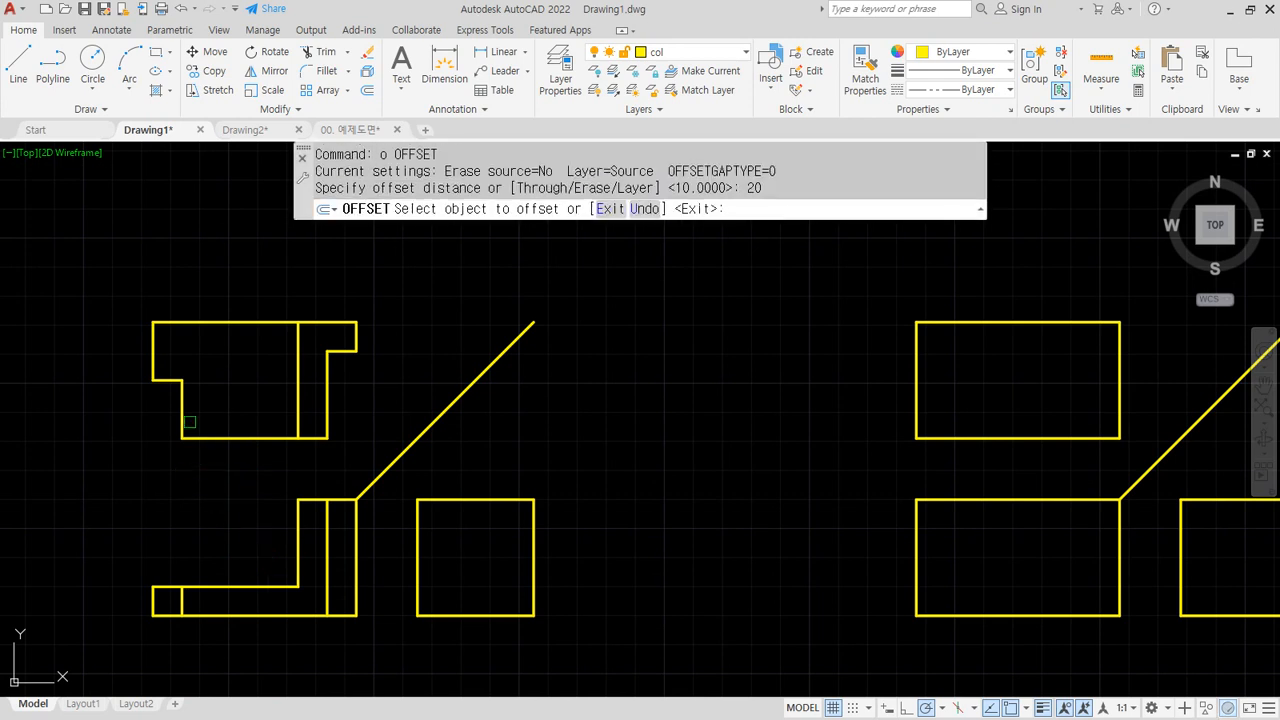
{"action": "left_click", "coordinate": [184, 405]}
{"action": "left_click", "coordinate": [230, 397]}
{"action": "key", "text": "Return"}
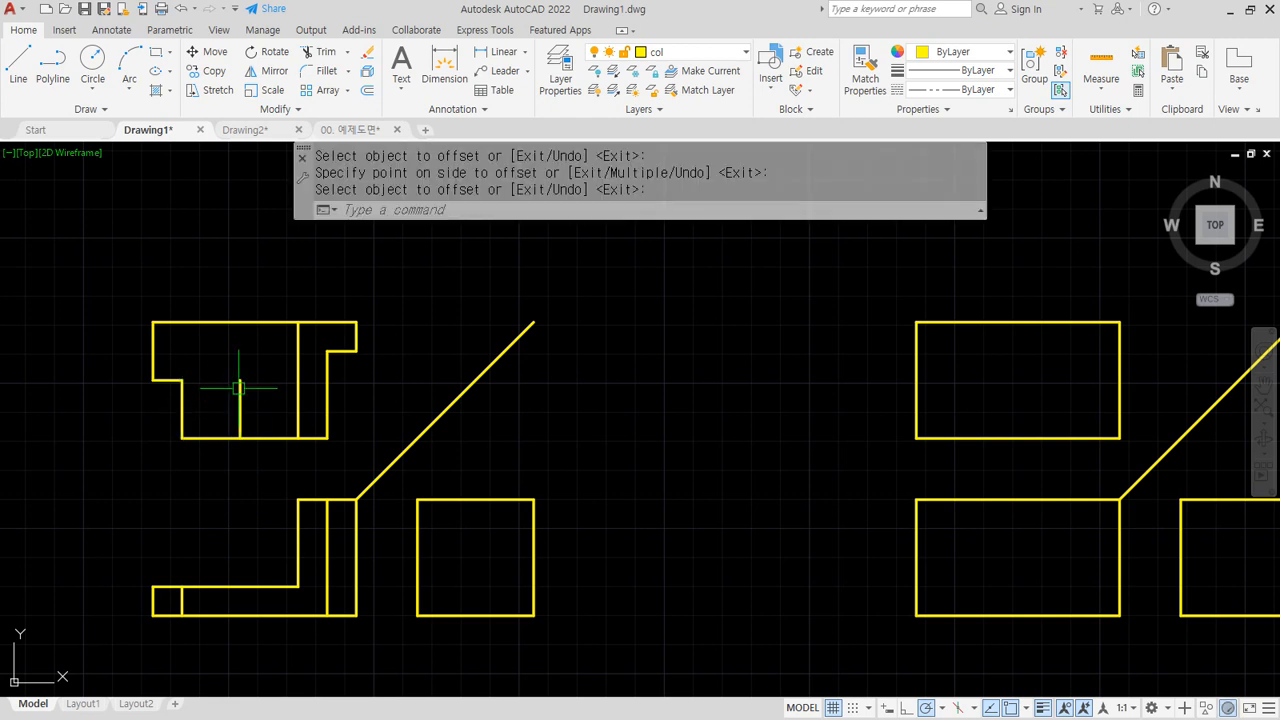
Draw a circle of radius 10 centred on the offset line's upper end and extend that line to the circle's top
{"action": "type", "text": "c"}
{"action": "key", "text": "Return"}
{"action": "left_click", "coordinate": [240, 380]}
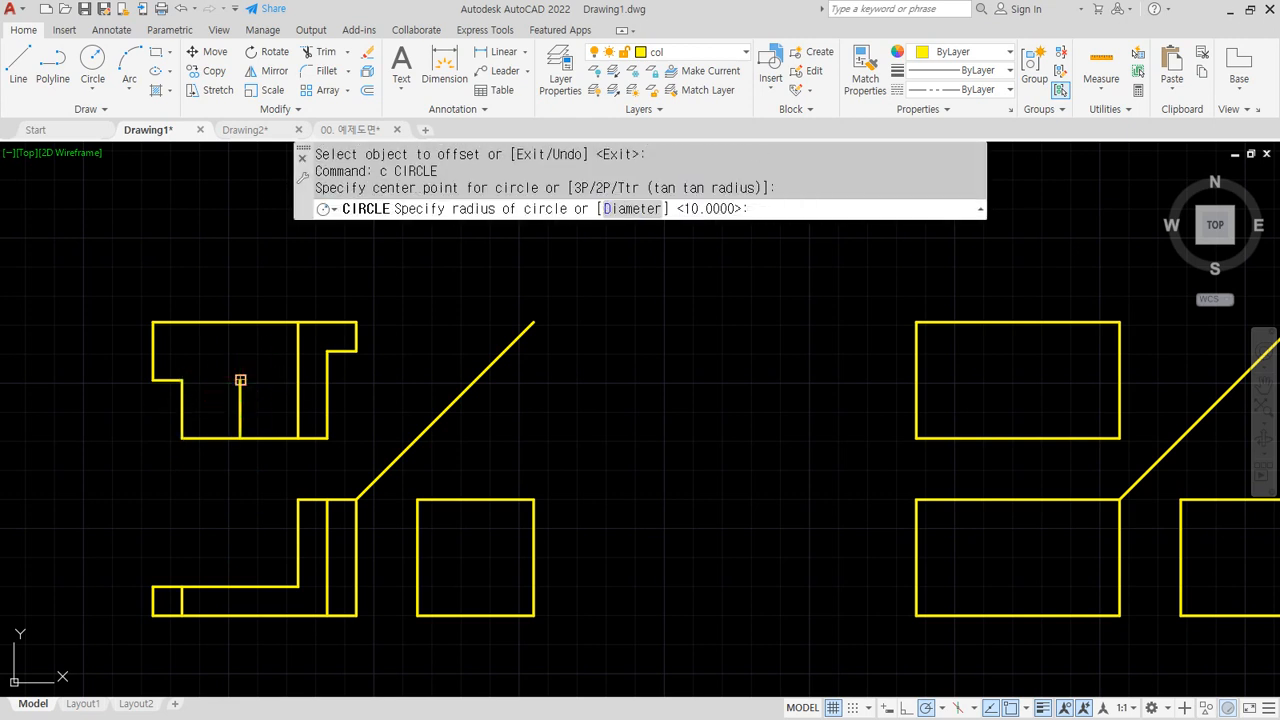
{"action": "key", "text": "Return"}
{"action": "scroll", "coordinate": [240, 380], "scroll_direction": "up", "scroll_amount": 2}
{"action": "key", "text": "Return"}
{"action": "key", "text": "Return"}
{"action": "left_click", "coordinate": [238, 395]}
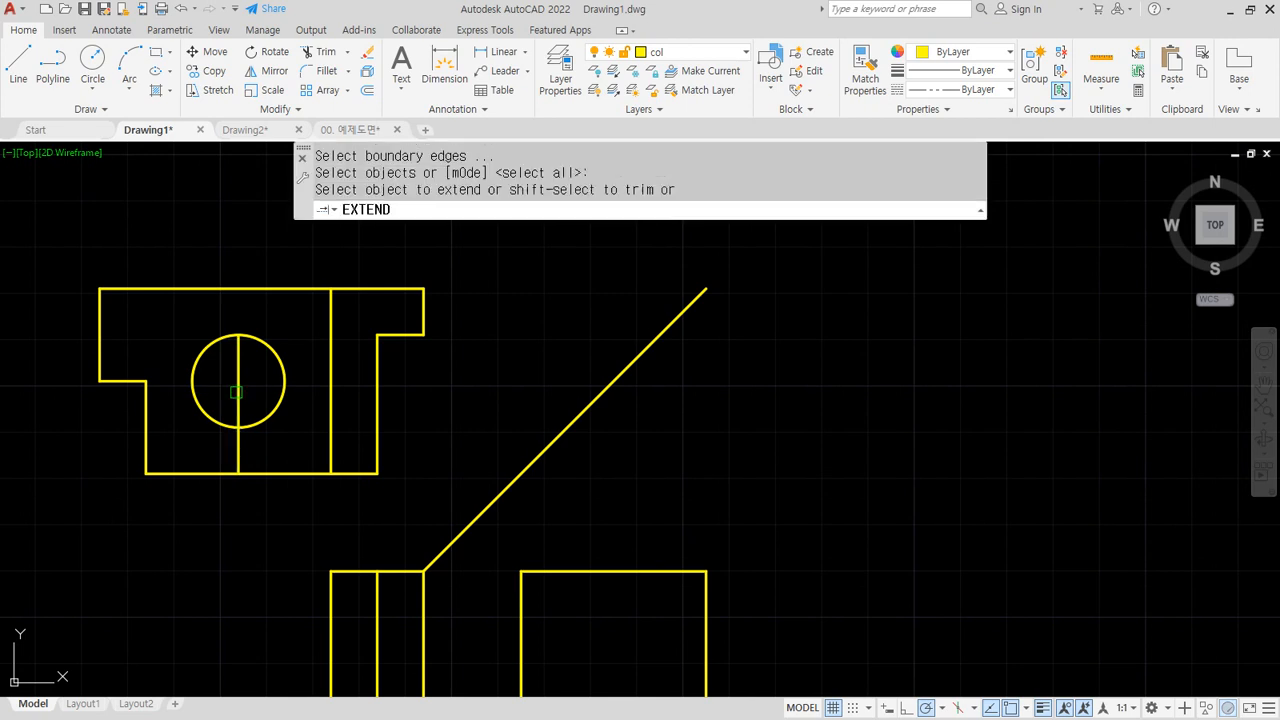
{"action": "key", "text": "Return"}
Draw a horizontal line across the circle between its left and right quadrants, and trim the vertical line below the circle
{"action": "type", "text": "l"}
{"action": "key", "text": "Return"}
{"action": "left_click", "coordinate": [193, 381]}
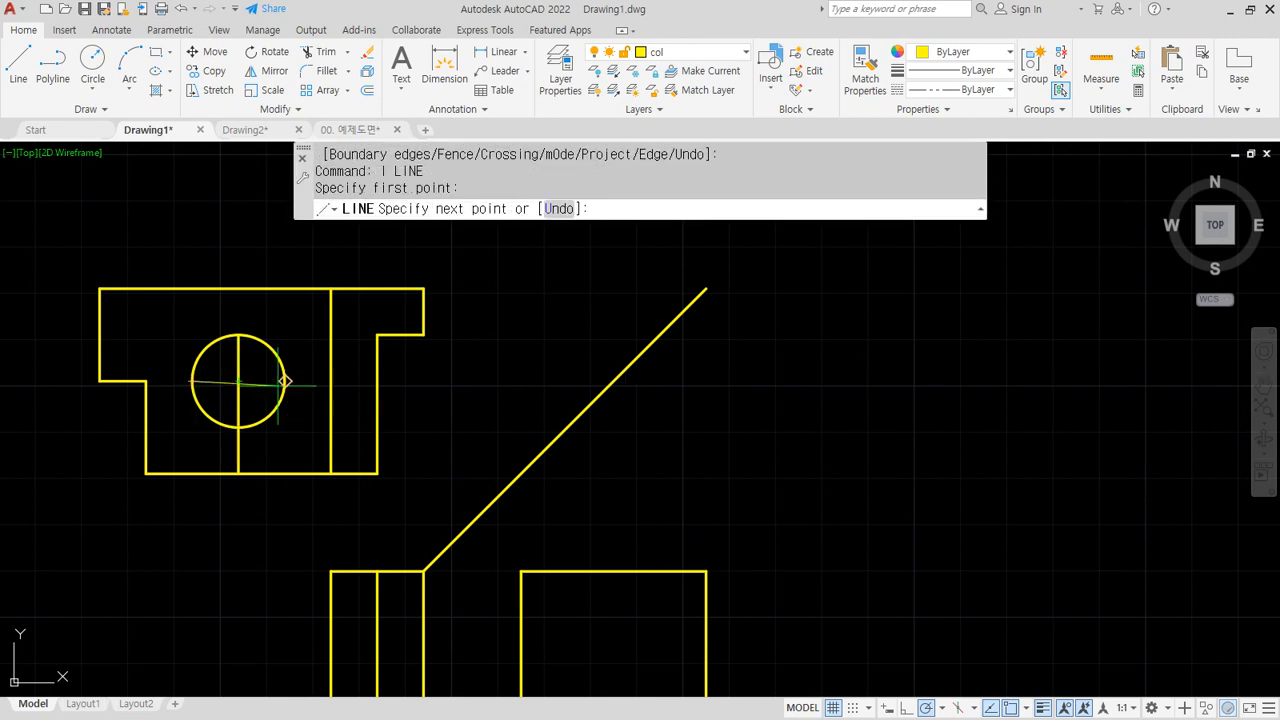
{"action": "left_click", "coordinate": [285, 381]}
{"action": "key", "text": "Return"}
{"action": "type", "text": "tr"}
{"action": "key", "text": "Return"}
{"action": "key", "text": "Return"}
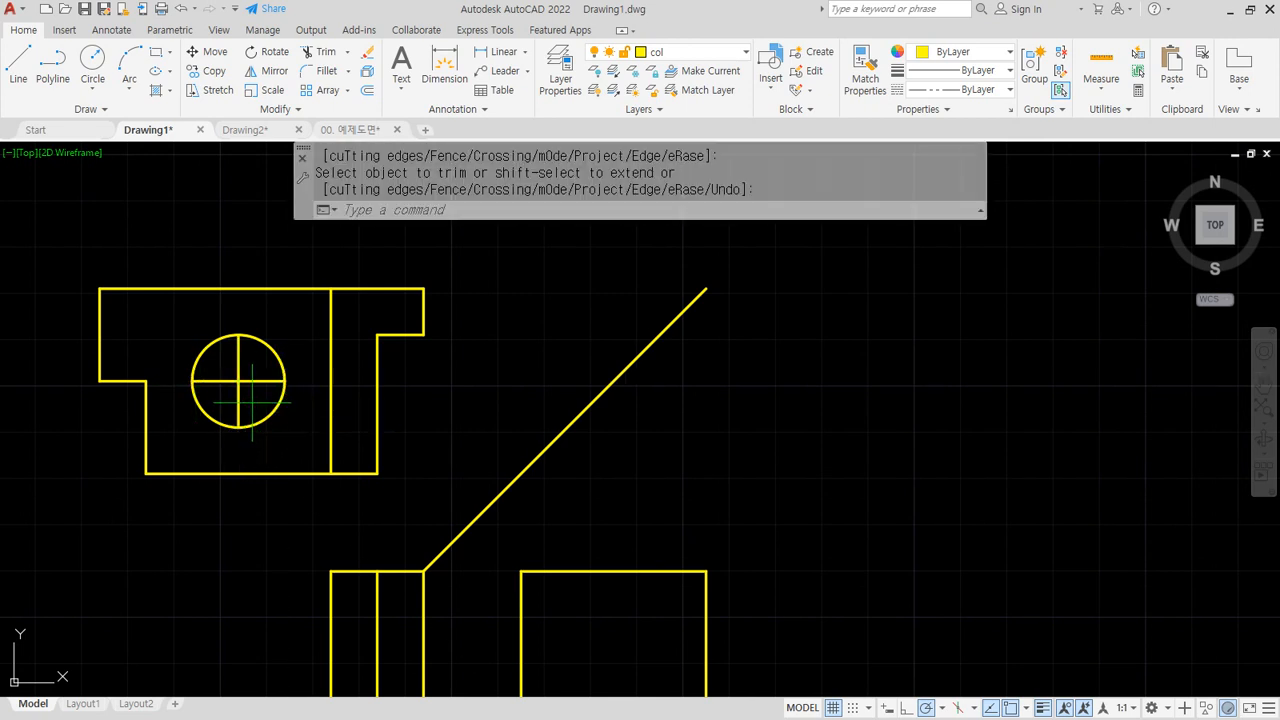
Move the circle's two cross lines to the cen layer
{"action": "left_click", "coordinate": [252, 404]}
{"action": "left_click", "coordinate": [228, 369]}
{"action": "left_click", "coordinate": [676, 56]}
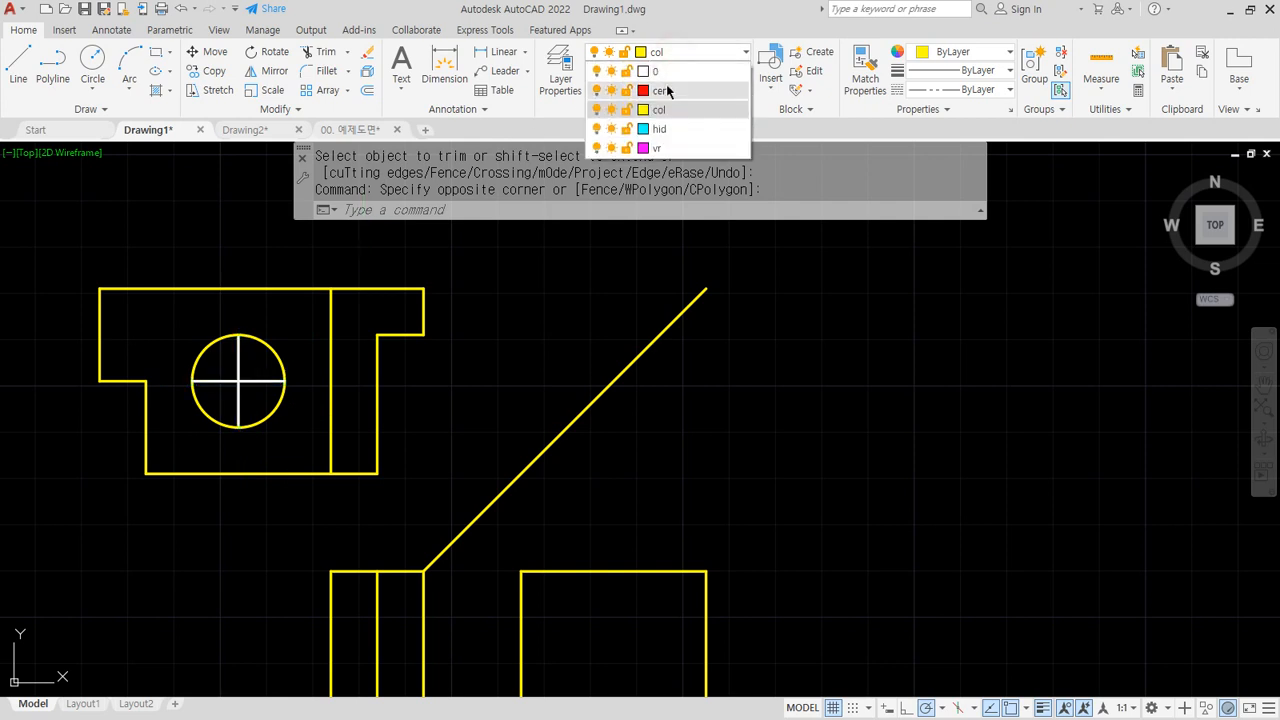
{"action": "left_click", "coordinate": [700, 89]}
{"action": "key", "text": "Escape"}
Lengthen both ends of the circle's horizontal and vertical centre lines by a delta of 5
{"action": "scroll", "coordinate": [285, 435], "scroll_direction": "down", "scroll_amount": 2}
{"action": "middle_click_drag", "start_coordinate": [290, 440], "coordinate": [303, 402]}
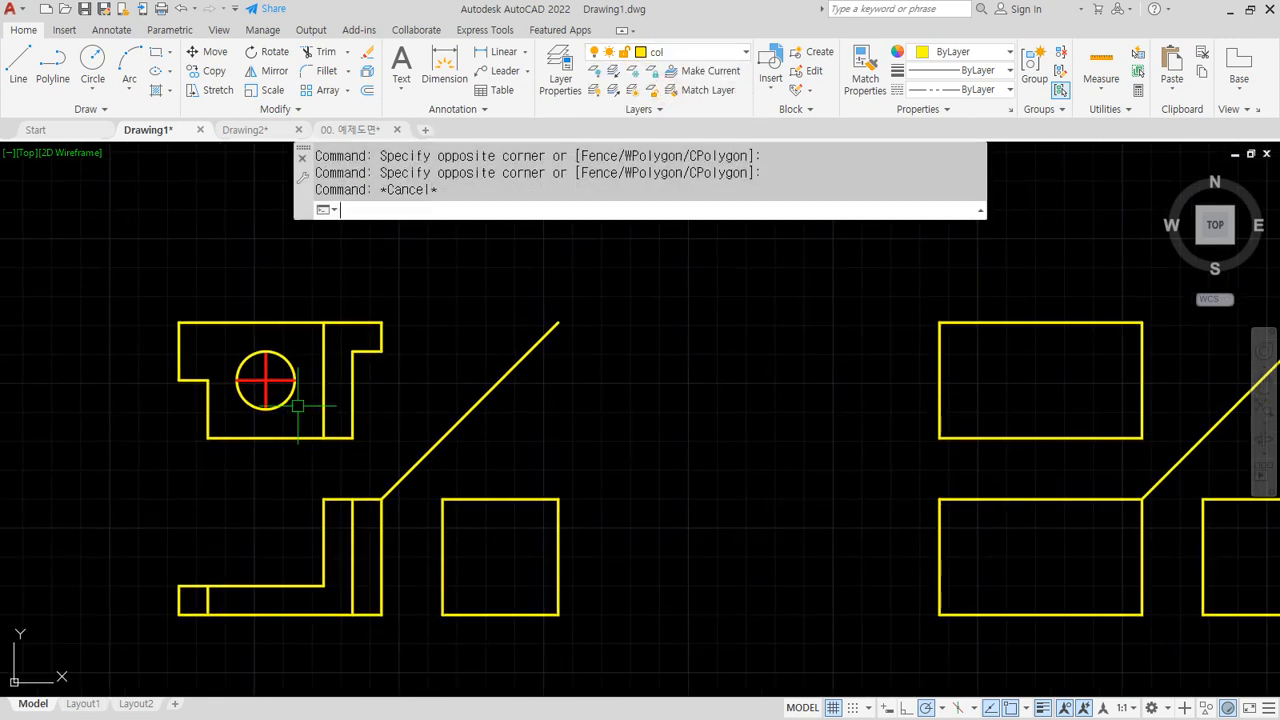
{"action": "type", "text": "len"}
{"action": "key", "text": "Return"}
{"action": "type", "text": "de"}
{"action": "key", "text": "Return"}
{"action": "type", "text": "5"}
{"action": "key", "text": "Return"}
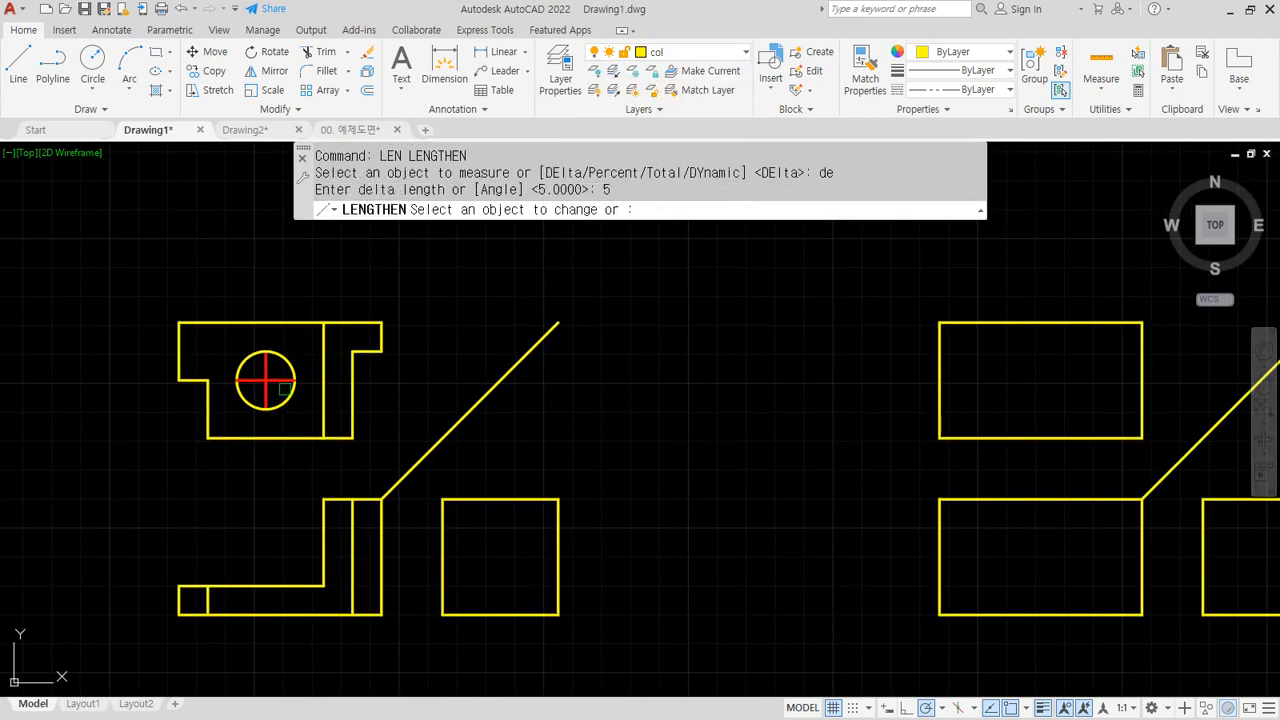
{"action": "left_click", "coordinate": [291, 400]}
{"action": "scroll", "coordinate": [278, 382], "scroll_direction": "up", "scroll_amount": 4}
{"action": "left_click", "coordinate": [245, 323]}
{"action": "left_click", "coordinate": [203, 378]}
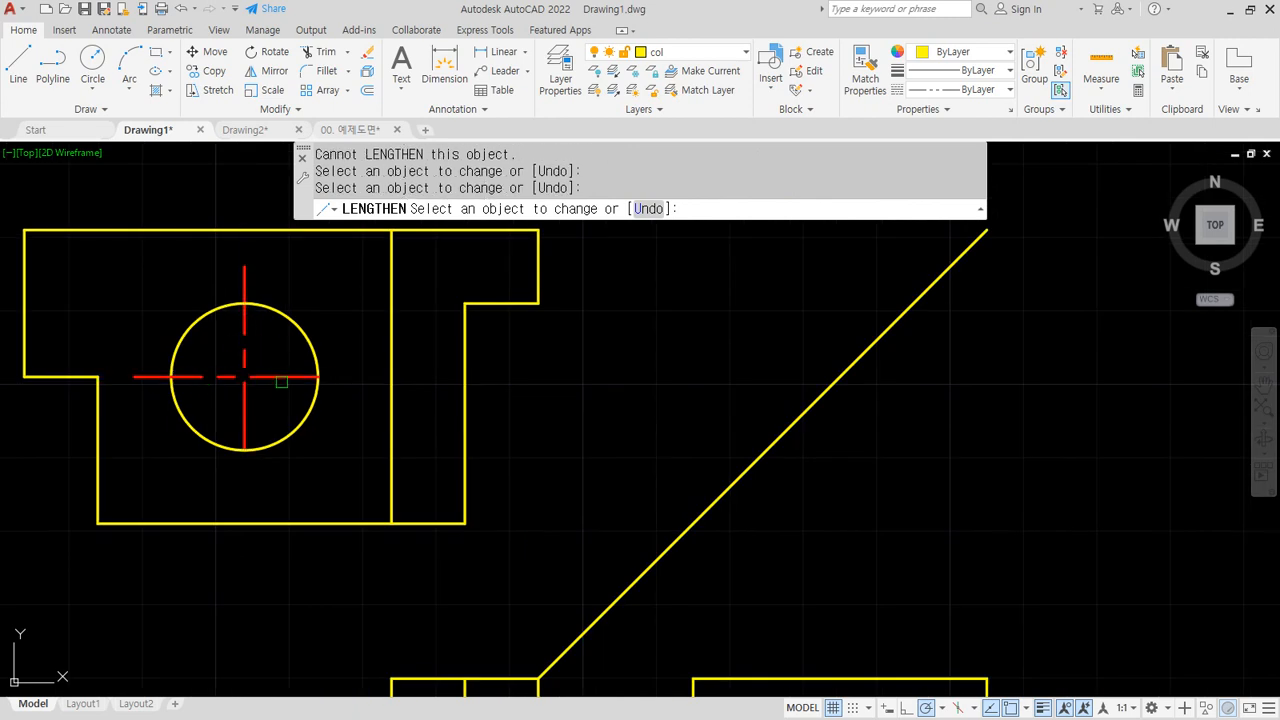
{"action": "left_click", "coordinate": [293, 378]}
{"action": "scroll", "coordinate": [265, 450], "scroll_direction": "down", "scroll_amount": 4}
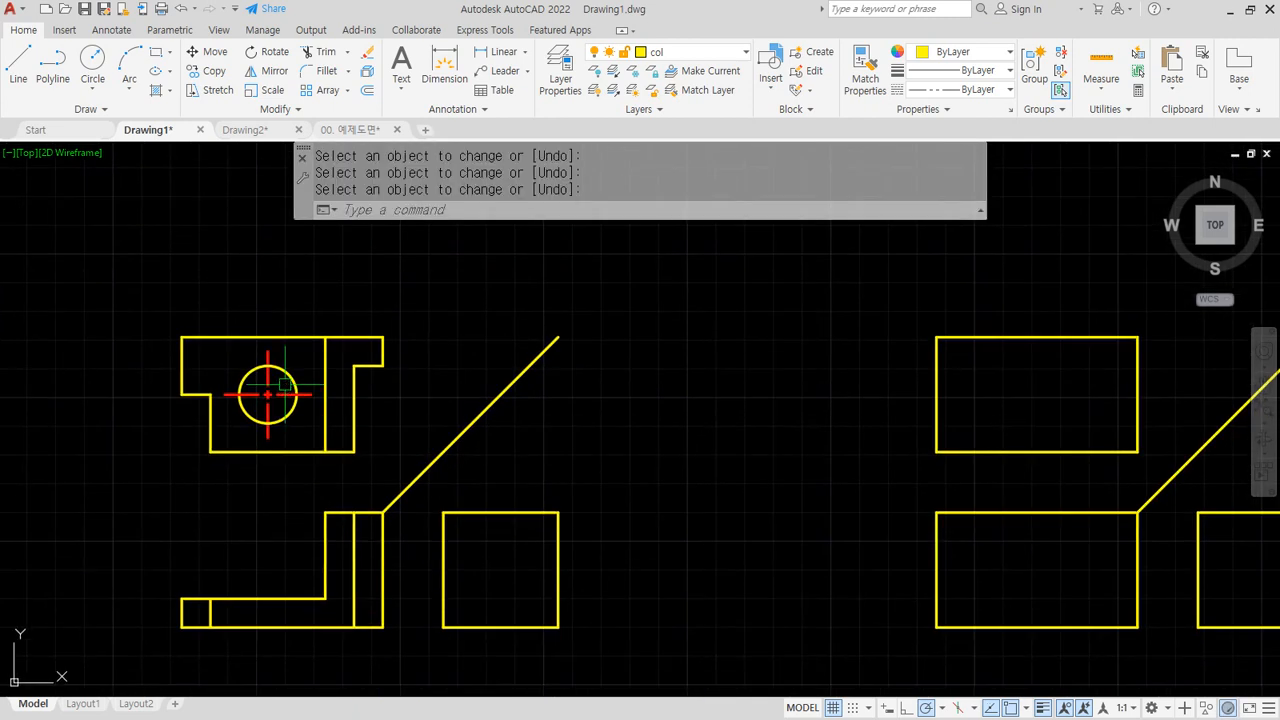
{"action": "key", "text": "Return"}
{"action": "type", "text": "l"}
{"action": "key", "text": "Return"}
{"action": "left_click", "coordinate": [240, 394]}
{"action": "key", "text": "Escape"}
Draw two vertical lines through the front view's base, aligned with the circle's left and right quadrants
{"action": "key", "text": "Return"}
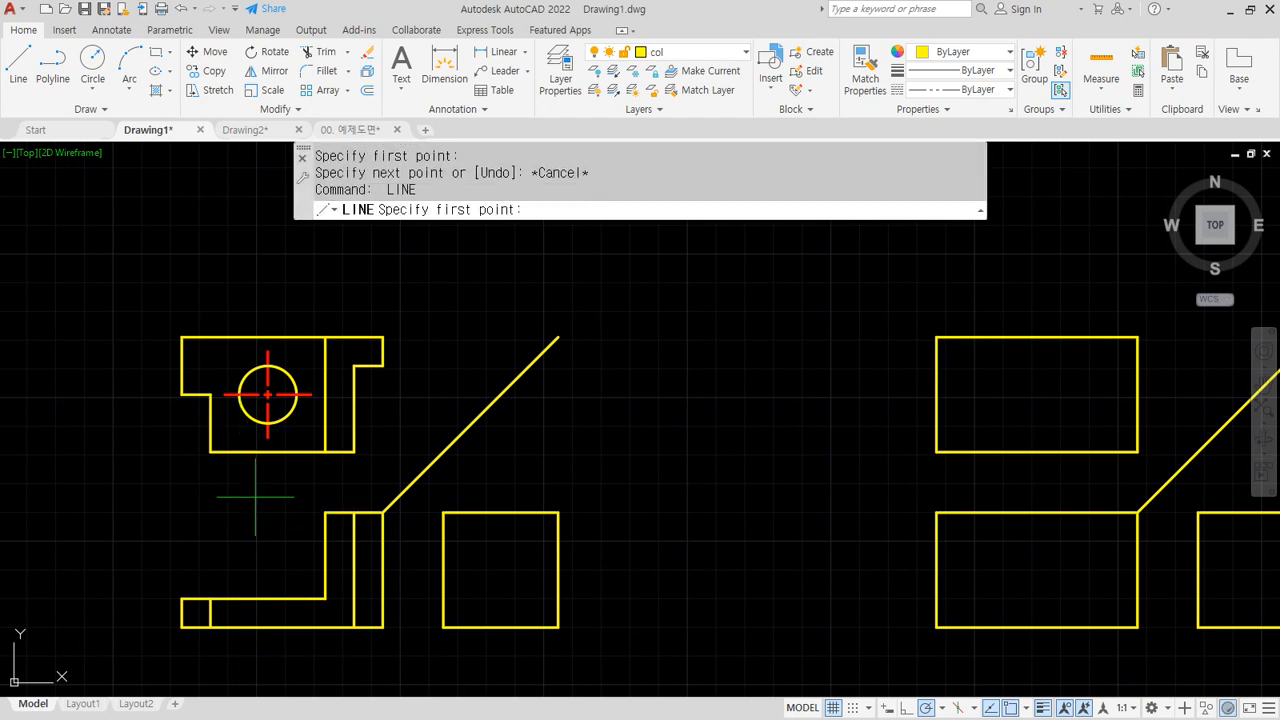
{"action": "left_click", "coordinate": [240, 614]}
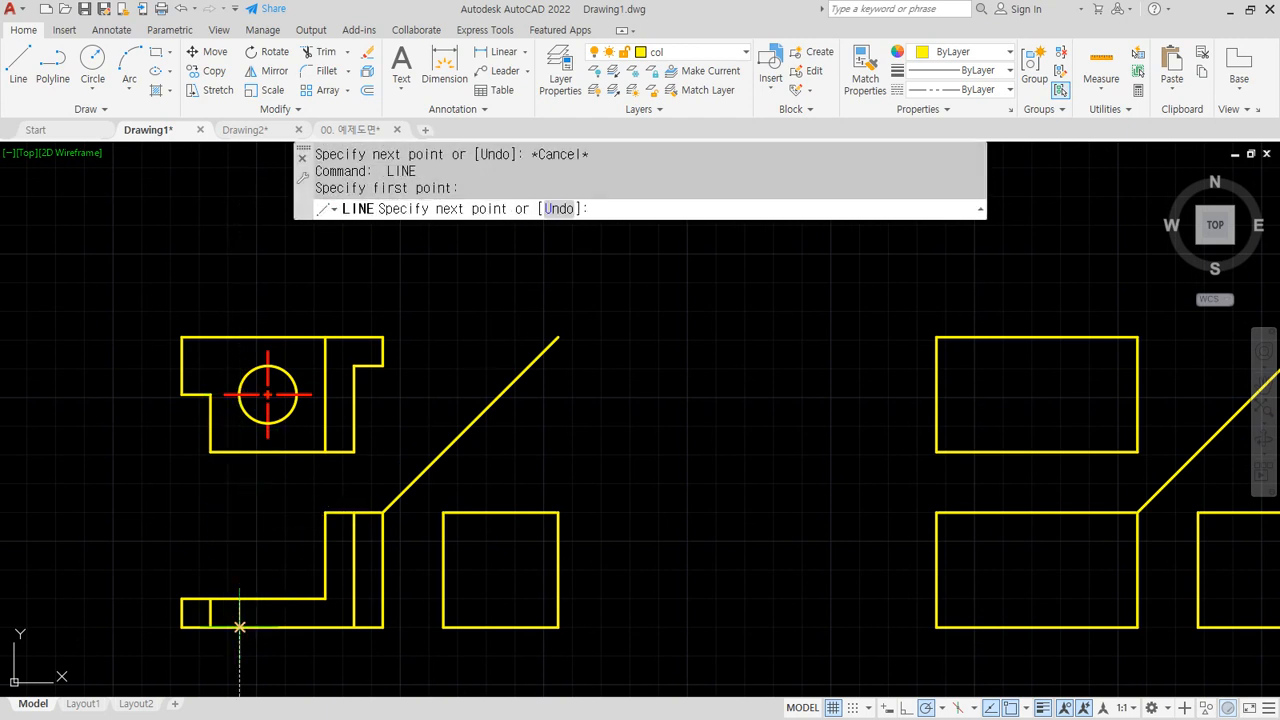
{"action": "key", "text": "Return"}
{"action": "key", "text": "Return"}
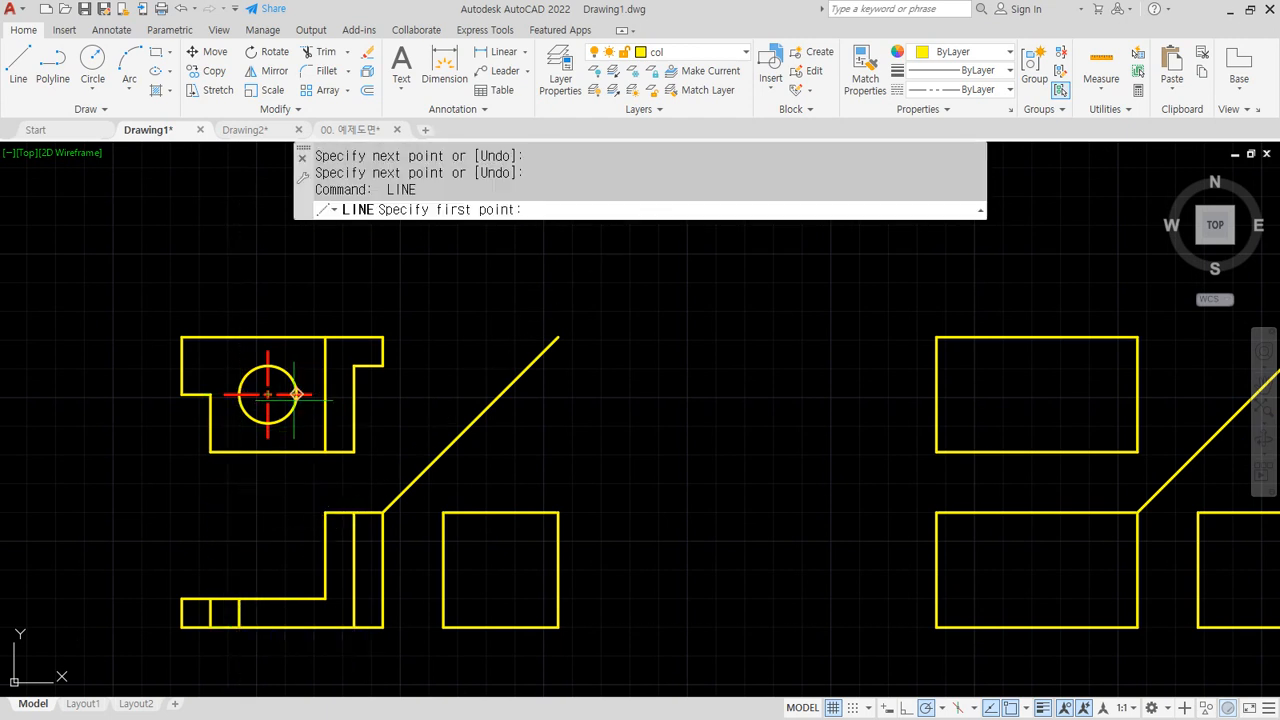
{"action": "left_click", "coordinate": [296, 599]}
{"action": "left_click", "coordinate": [296, 627]}
{"action": "key", "text": "Return"}
Draw a vertical line through the front view's base below the circle's centre and match its properties to the circle's centre line
{"action": "key", "text": "Return"}
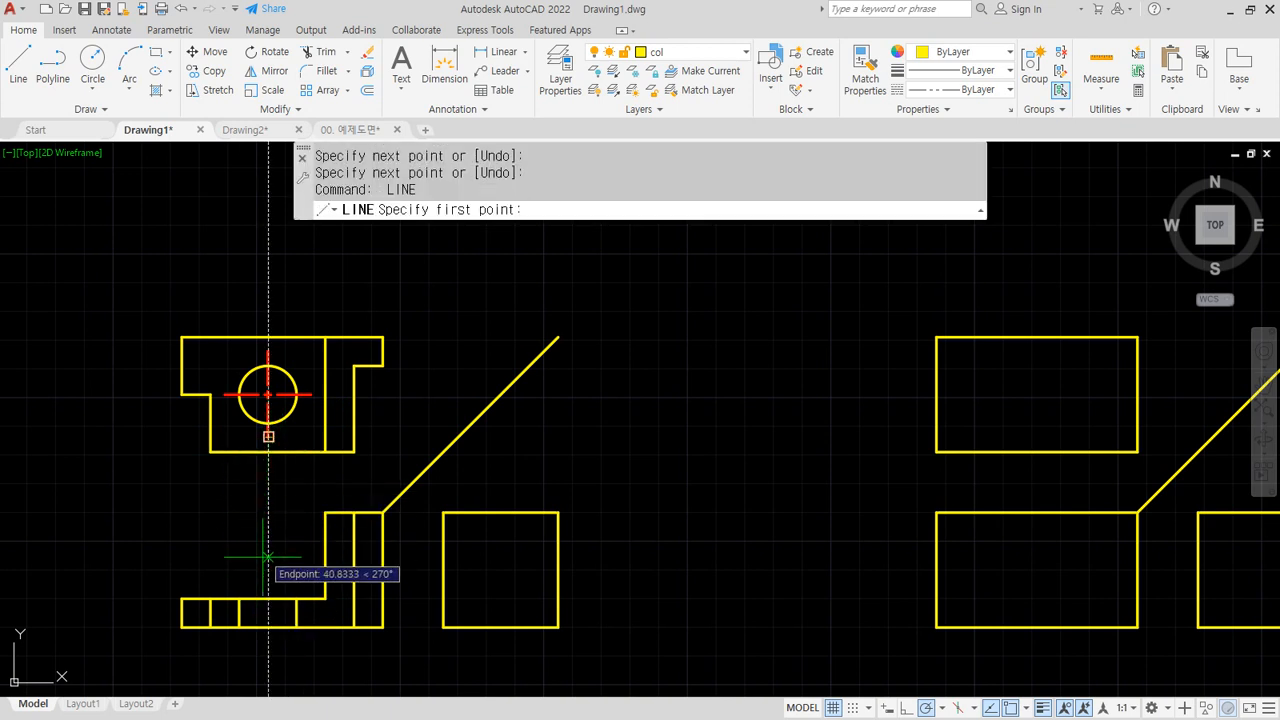
{"action": "left_click", "coordinate": [267, 599]}
{"action": "scroll", "coordinate": [275, 585], "scroll_direction": "up", "scroll_amount": 2}
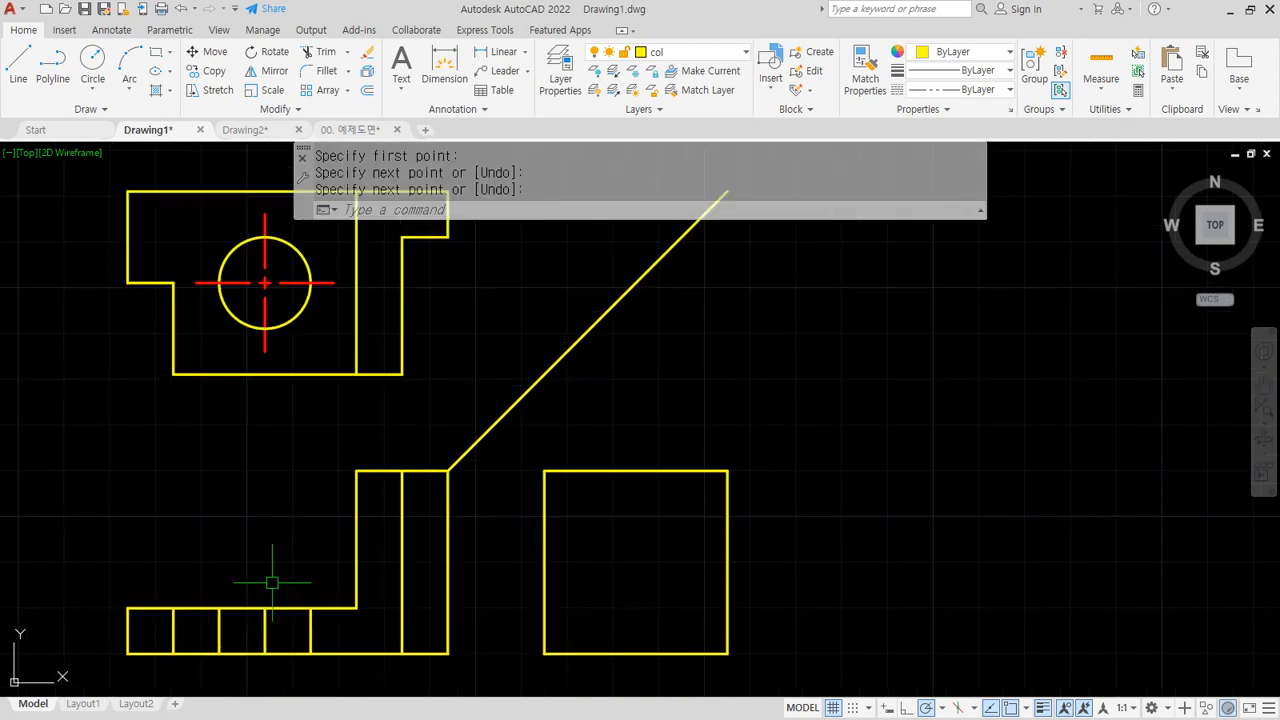
{"action": "key", "text": "Return"}
{"action": "type", "text": "ma"}
{"action": "key", "text": "Return"}
{"action": "left_click", "coordinate": [265, 340]}
{"action": "left_click", "coordinate": [263, 628]}
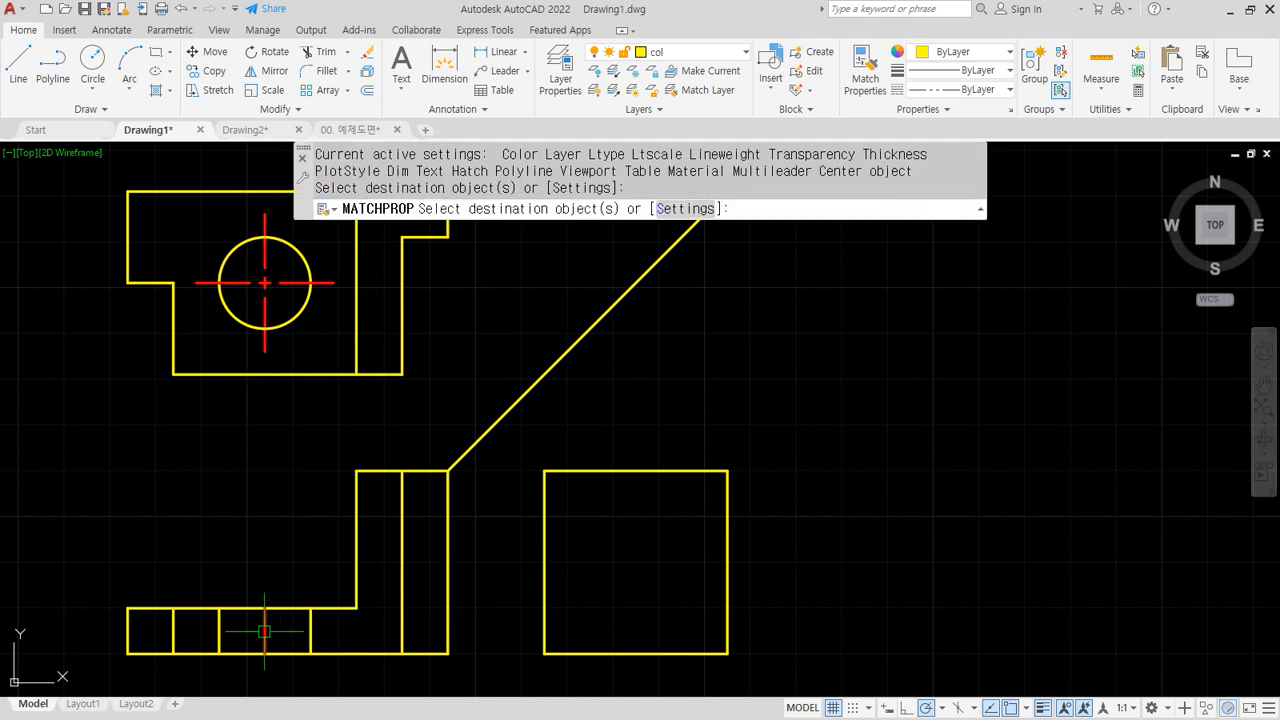
{"action": "key", "text": "Return"}
Lengthen the front view's centre line at both ends, using the Delta option with its current value
{"action": "type", "text": "len"}
{"action": "key", "text": "Return"}
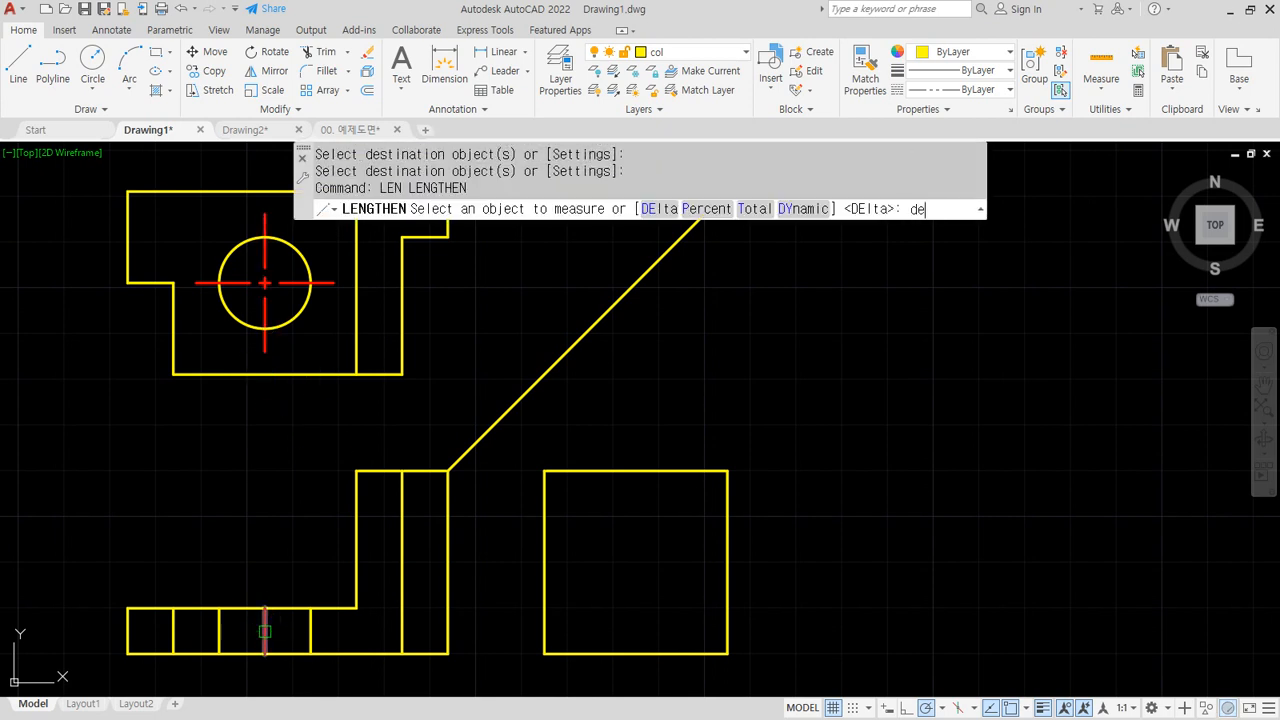
{"action": "type", "text": "de"}
{"action": "key", "text": "Return"}
{"action": "key", "text": "Return"}
{"action": "left_click", "coordinate": [265, 600]}
{"action": "left_click", "coordinate": [265, 645]}
{"action": "key", "text": "Return"}
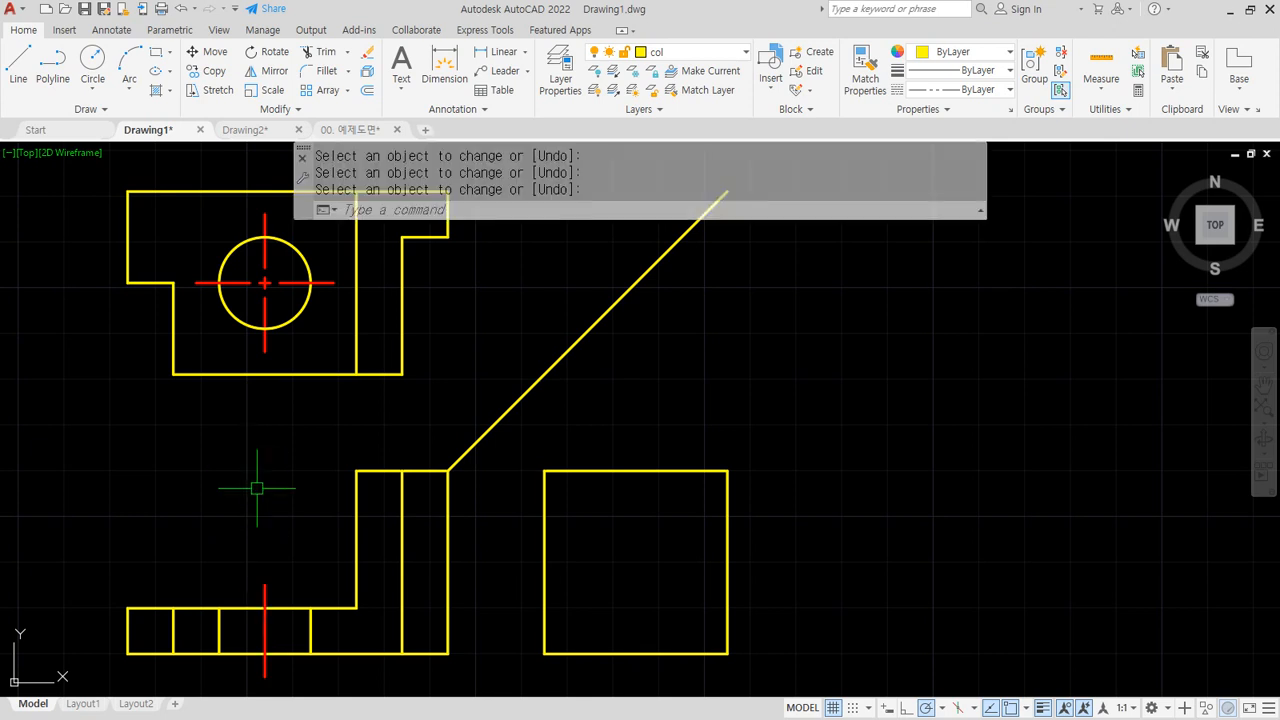
Move the two hole edge lines in the front view's base to the hid layer
{"action": "left_click", "coordinate": [311, 630]}
{"action": "left_click", "coordinate": [246, 618]}
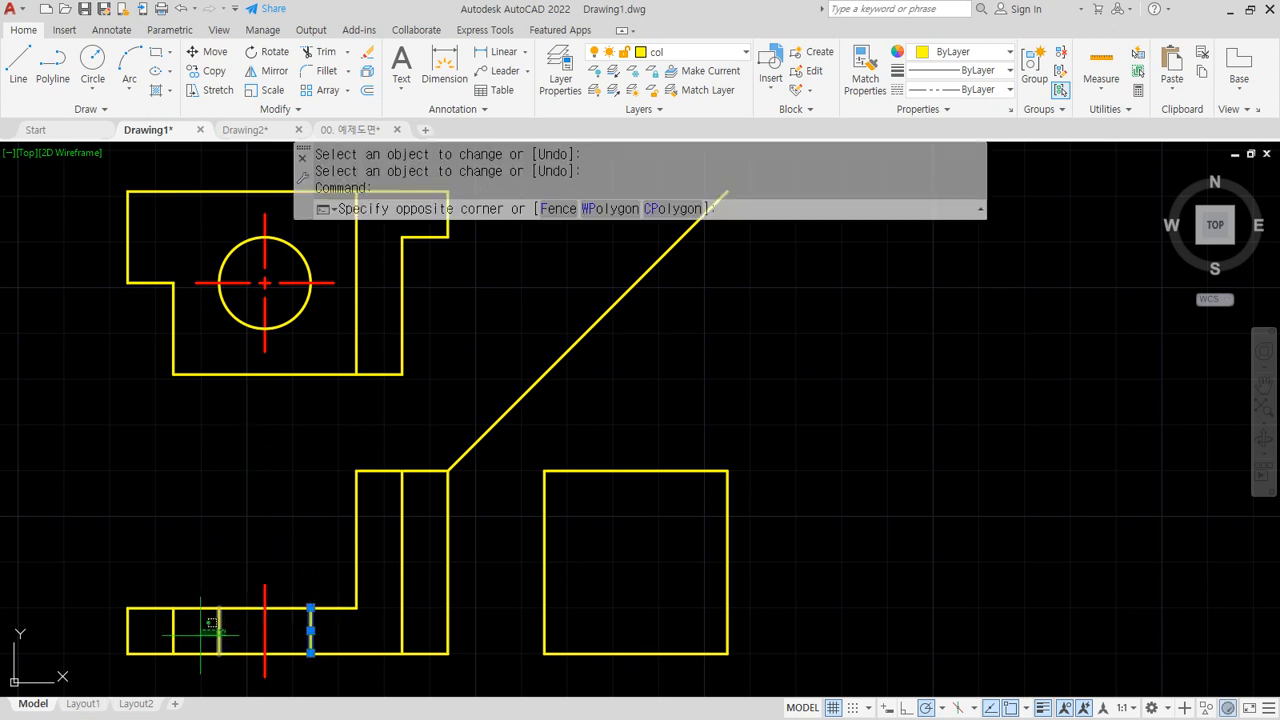
{"action": "left_click", "coordinate": [200, 640]}
{"action": "left_click", "coordinate": [681, 52]}
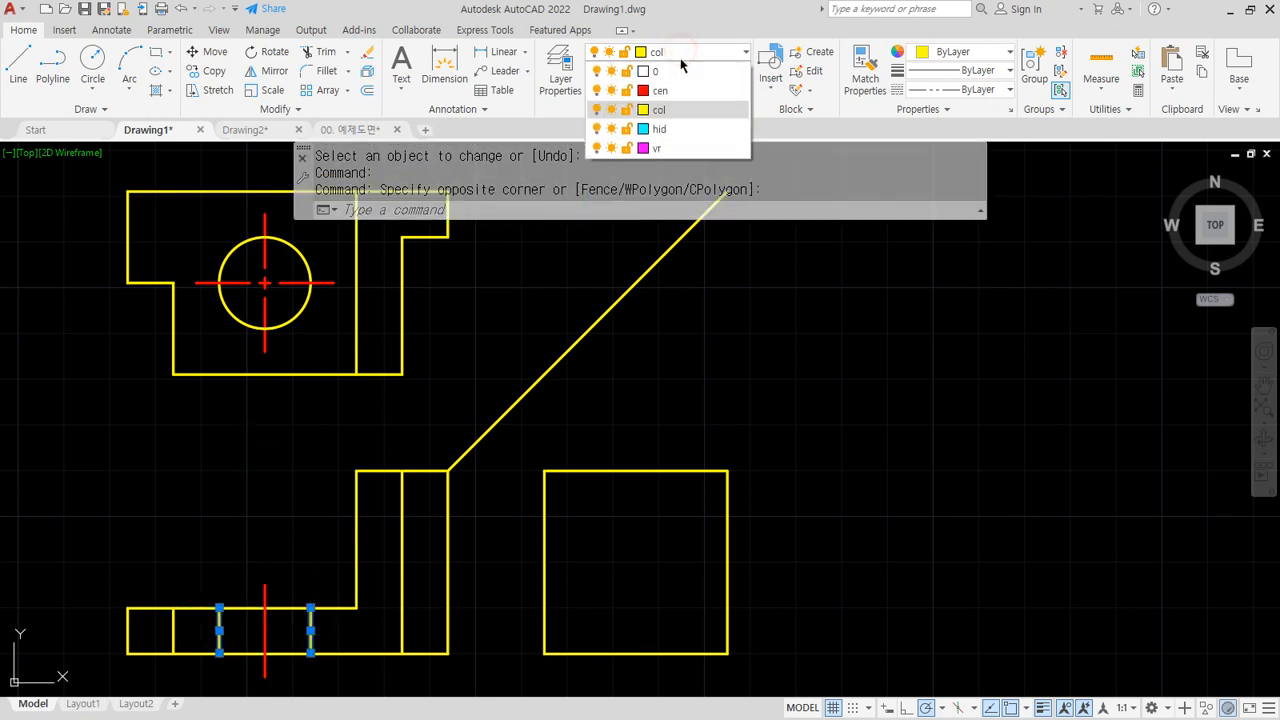
{"action": "left_click", "coordinate": [676, 129]}
{"action": "key", "text": "Escape"}
{"action": "key", "text": "Escape"}
Draw a horizontal line across the side view at the height of the front view's base top
{"action": "middle_click_drag", "start_coordinate": [766, 502], "coordinate": [706, 505]}
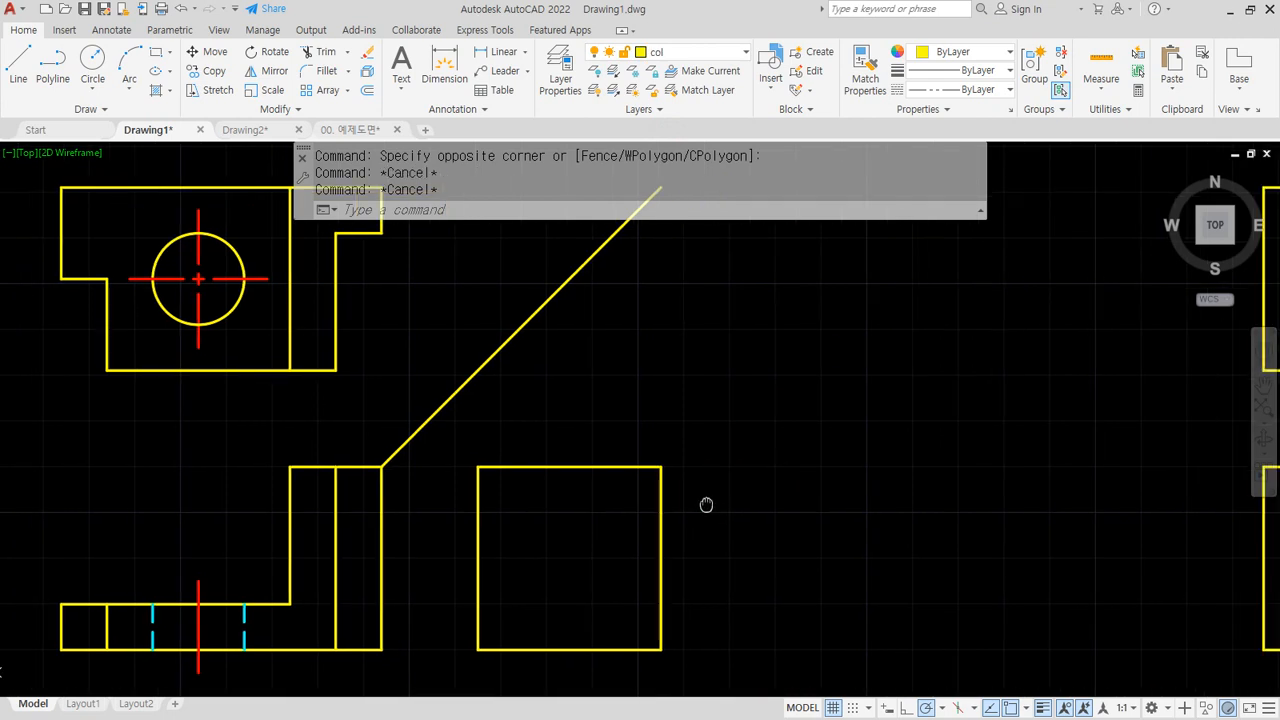
{"action": "type", "text": "l"}
{"action": "key", "text": "Return"}
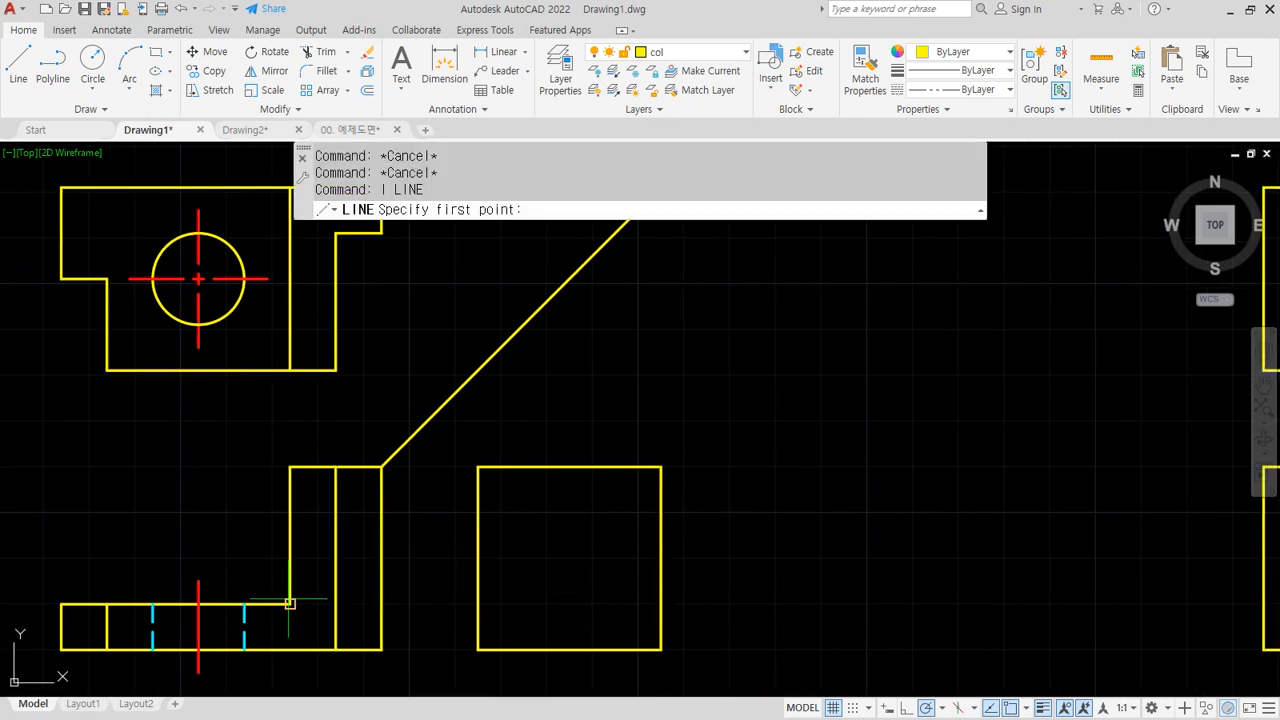
{"action": "left_click", "coordinate": [478, 603]}
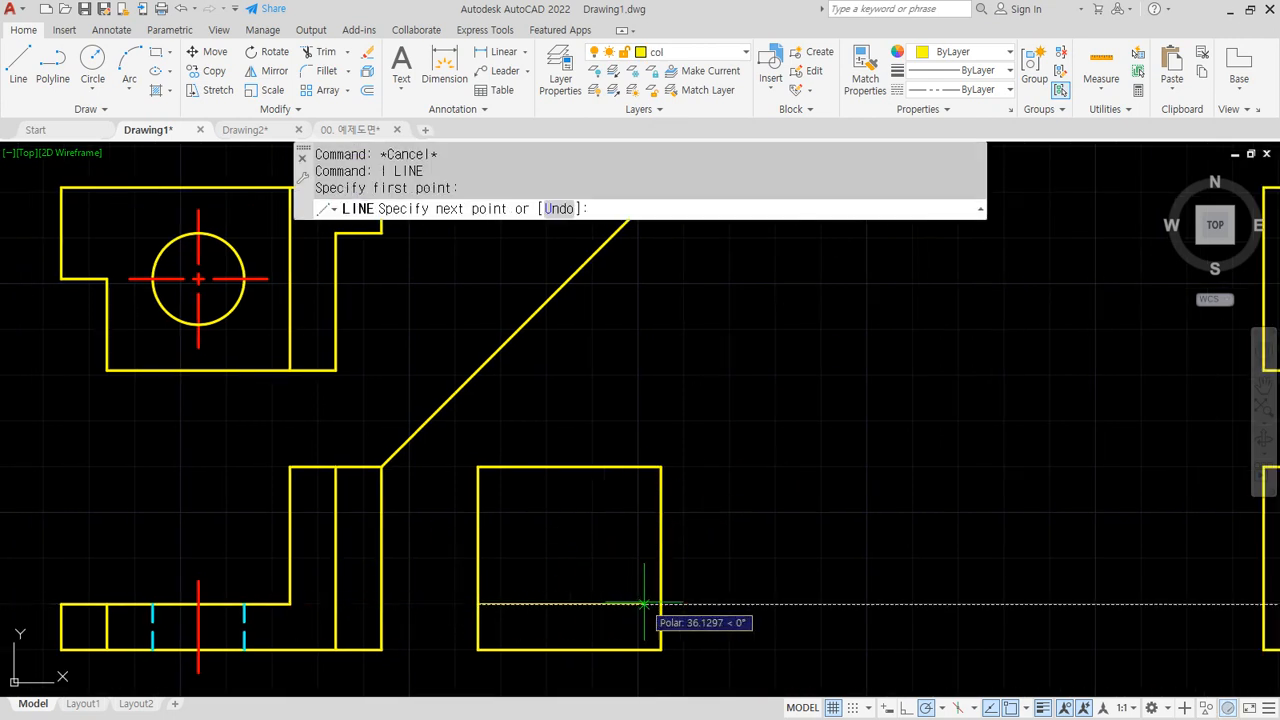
{"action": "left_click", "coordinate": [661, 603]}
{"action": "key", "text": "Return"}
Match the side view's horizontal line to the hidden hole edge's properties
{"action": "type", "text": "ma"}
{"action": "key", "text": "Return"}
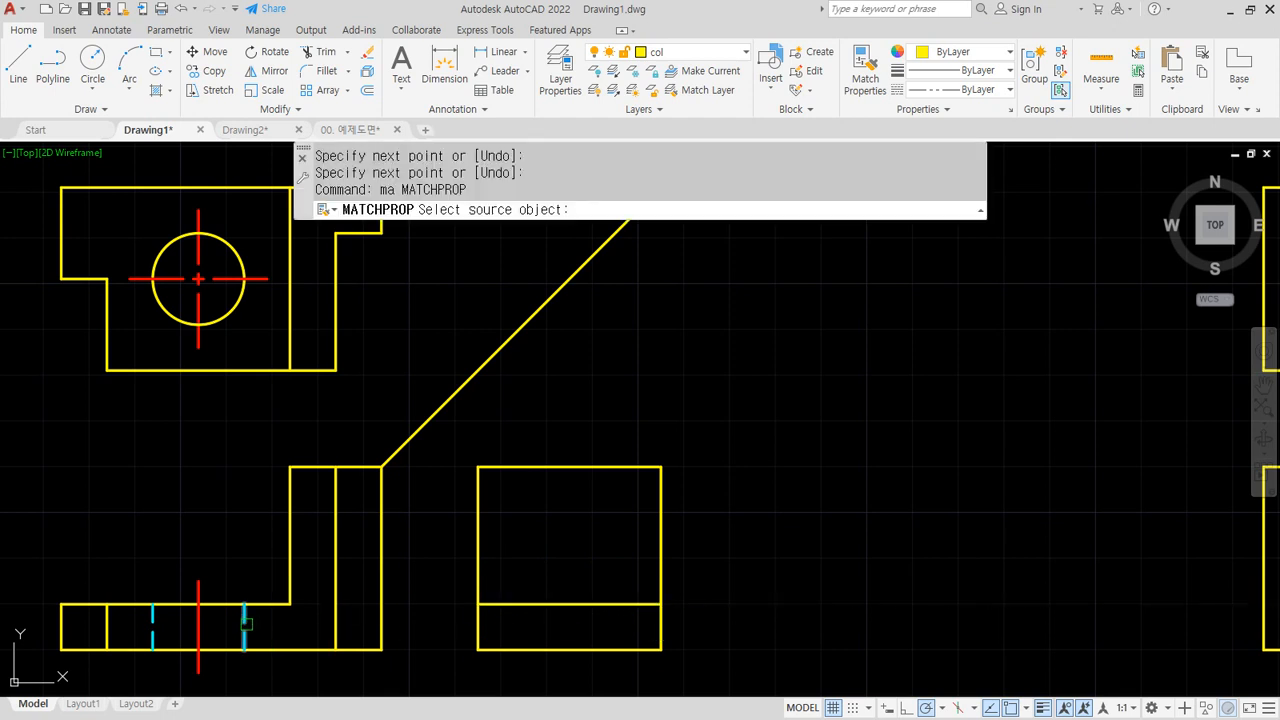
{"action": "left_click", "coordinate": [246, 624]}
{"action": "left_click", "coordinate": [531, 603]}
{"action": "key", "text": "Return"}
Offset the side view's right edge 10 inward
{"action": "type", "text": "o"}
{"action": "key", "text": "Return"}
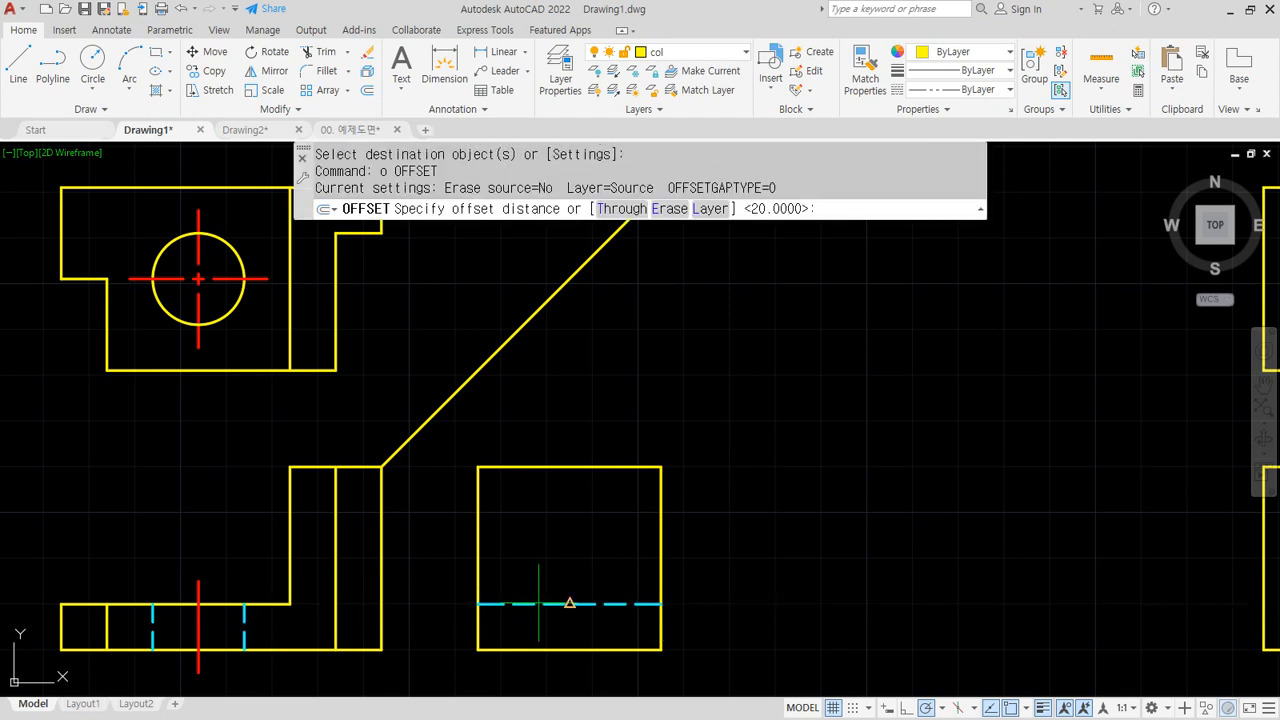
{"action": "type", "text": "10"}
{"action": "key", "text": "Return"}
{"action": "left_click", "coordinate": [660, 580]}
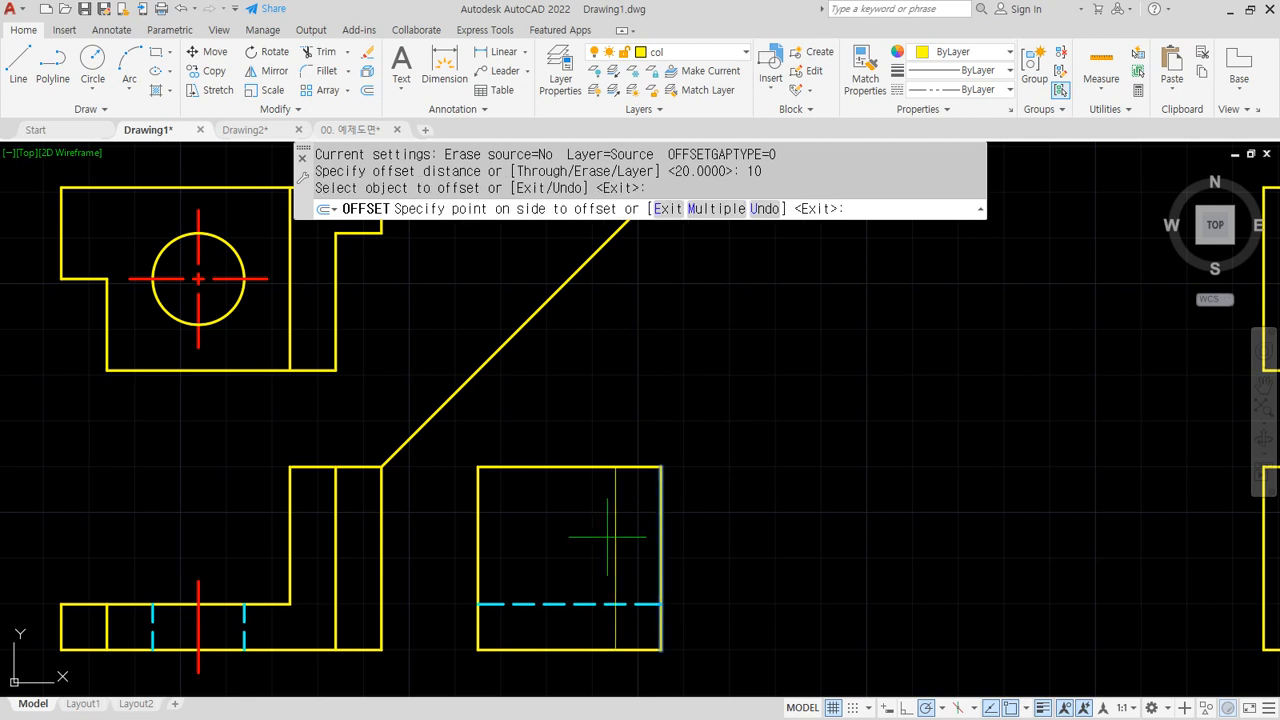
{"action": "left_click", "coordinate": [608, 531]}
{"action": "key", "text": "Return"}
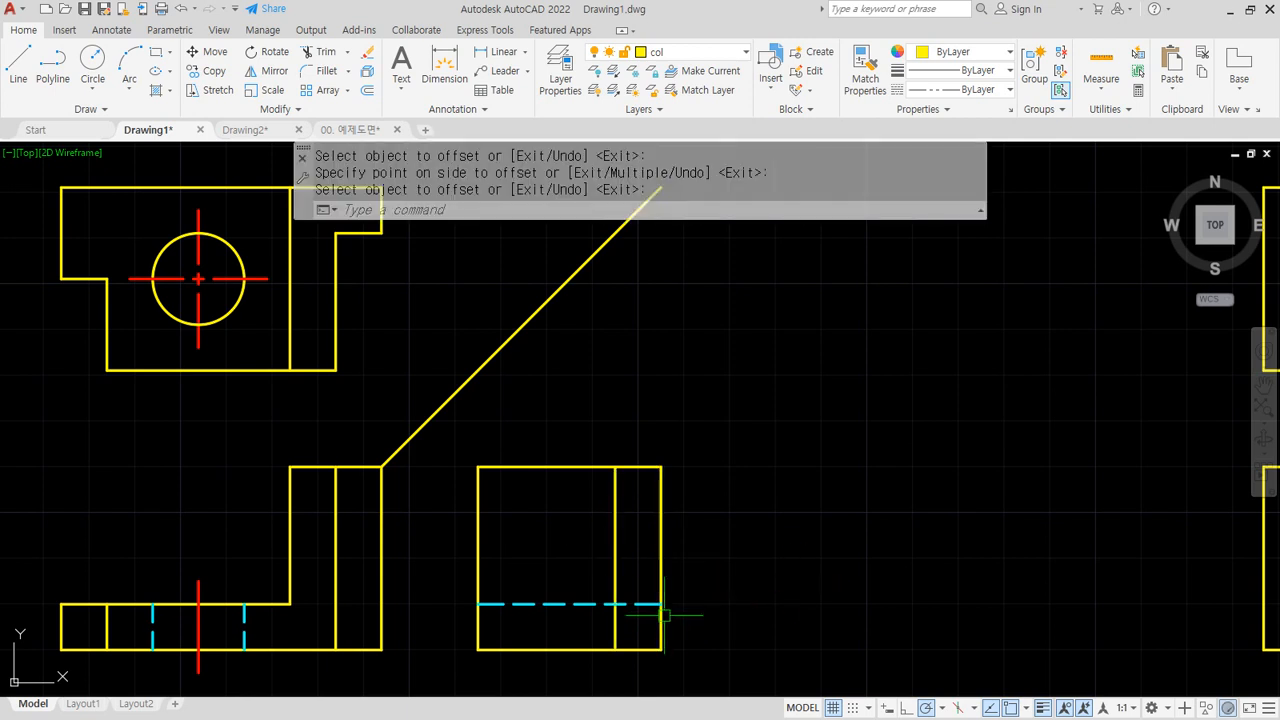
Offset the side view's inner vertical line another 10 to the left
{"action": "type", "text": "o"}
{"action": "key", "text": "Return"}
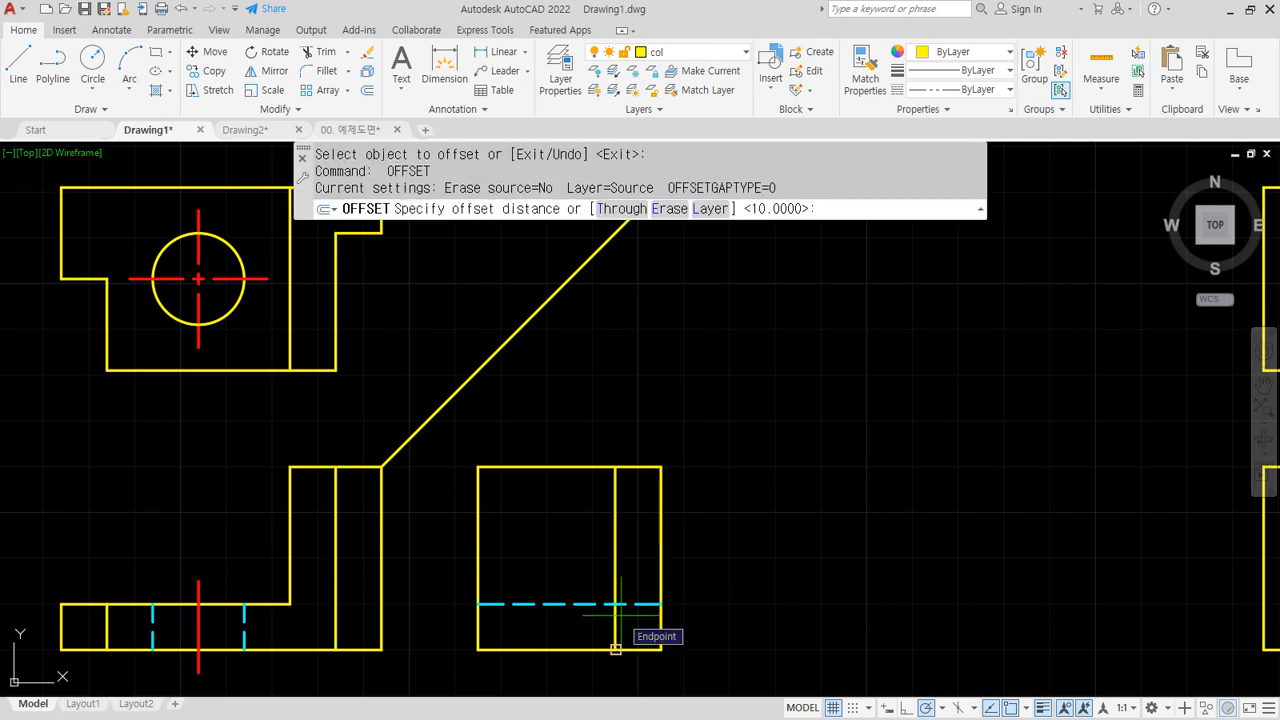
{"action": "key", "text": "Return"}
{"action": "left_click", "coordinate": [611, 633]}
{"action": "left_click", "coordinate": [585, 620]}
{"action": "key", "text": "Return"}
Trim the side view's middle vertical line above the hidden line and match its remaining part to the hidden line's properties
{"action": "type", "text": "tr"}
{"action": "key", "text": "Return"}
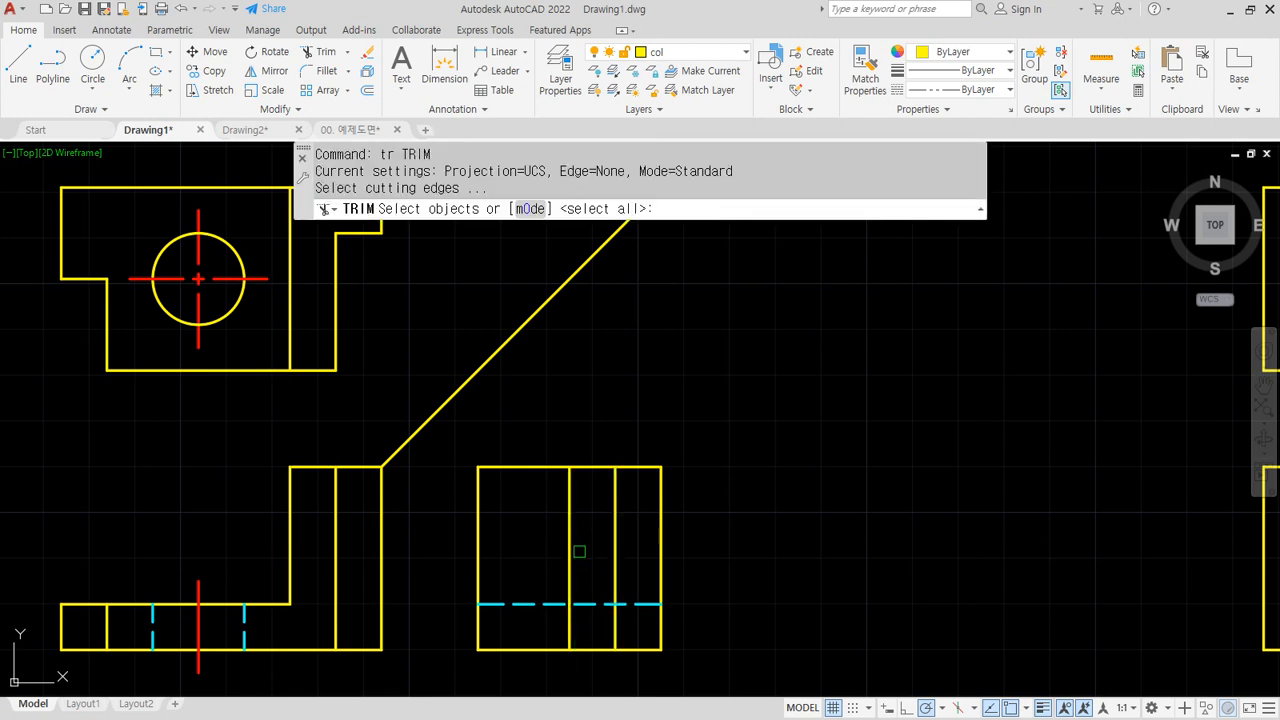
{"action": "key", "text": "Return"}
{"action": "left_click", "coordinate": [569, 543]}
{"action": "key", "text": "Return"}
{"action": "type", "text": "ma"}
{"action": "key", "text": "Return"}
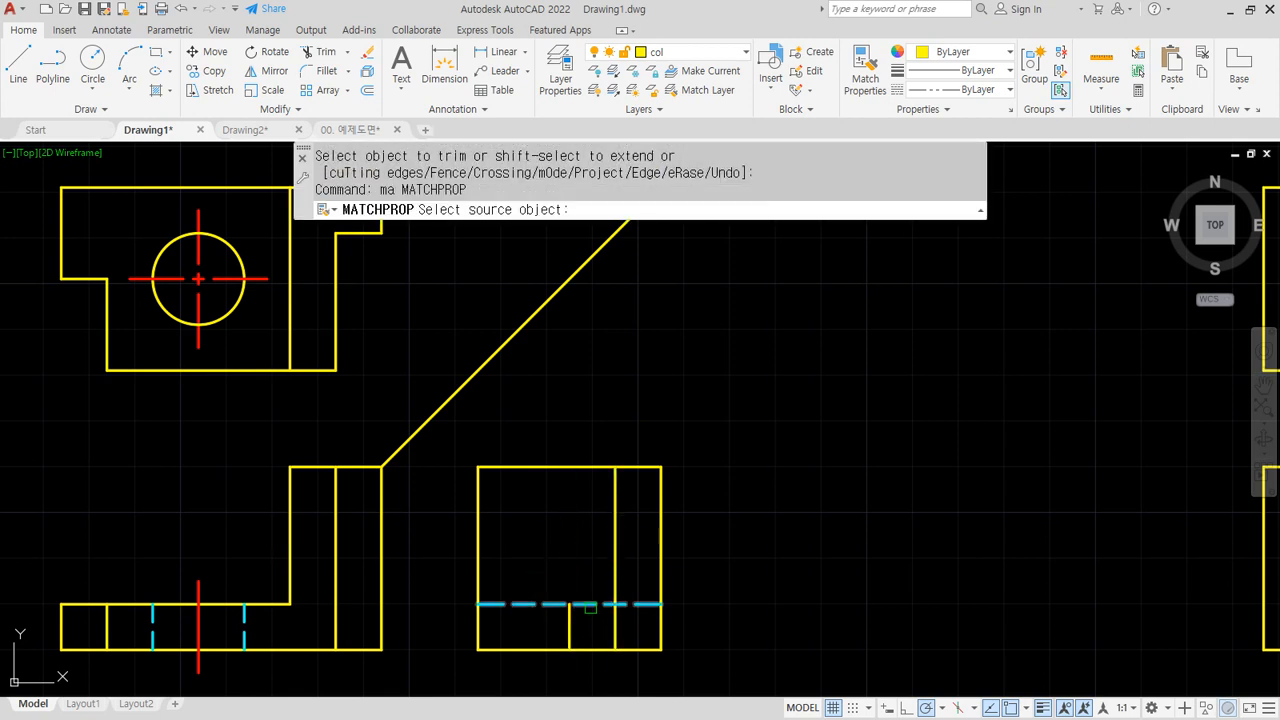
{"action": "left_click", "coordinate": [572, 604]}
{"action": "left_click", "coordinate": [569, 621]}
{"action": "key", "text": "Return"}
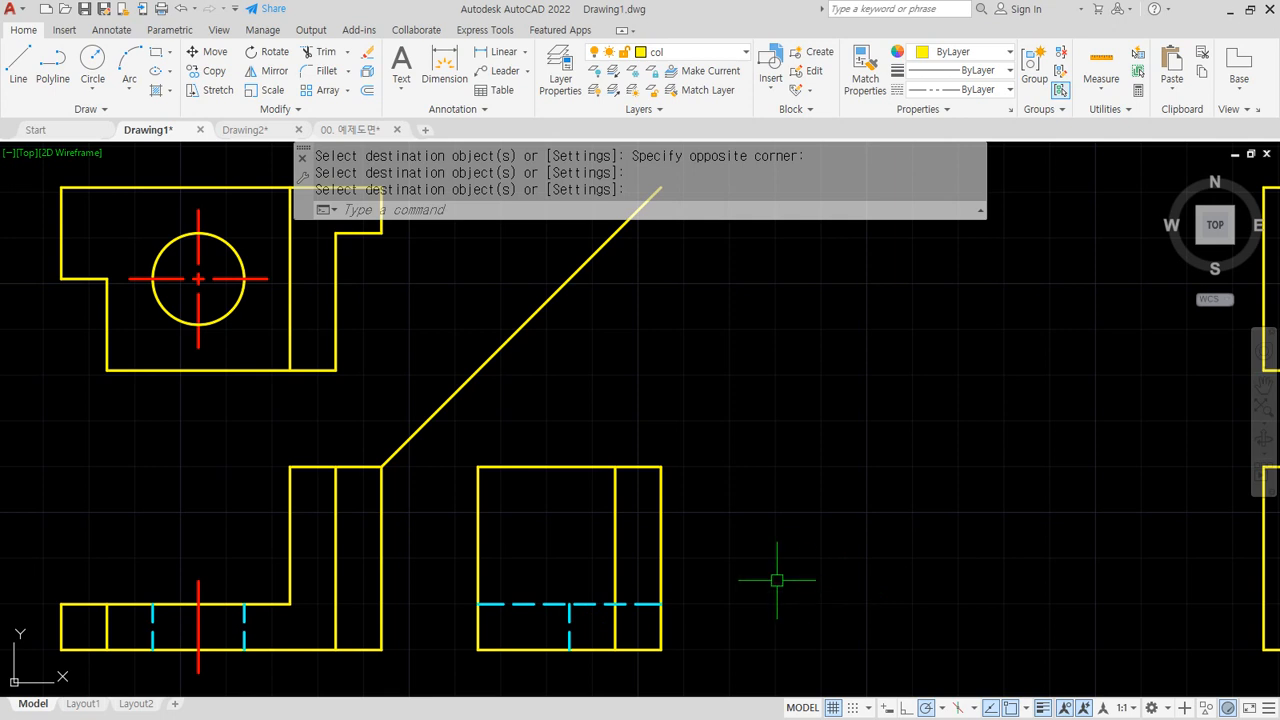
Offset the side view's short vertical hidden line by 10 to both sides
{"action": "type", "text": "o"}
{"action": "key", "text": "Return"}
{"action": "type", "text": "1"}
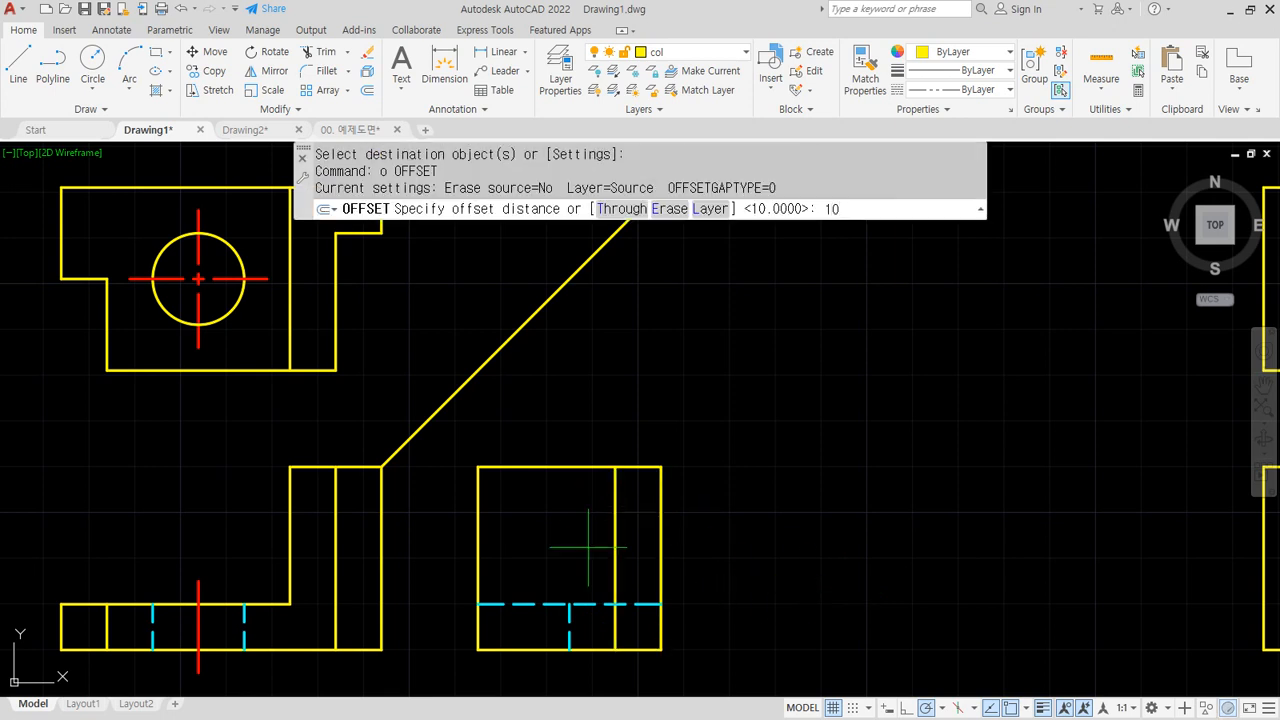
{"action": "type", "text": "0"}
{"action": "key", "text": "Return"}
{"action": "left_click", "coordinate": [570, 630]}
{"action": "left_click", "coordinate": [578, 634]}
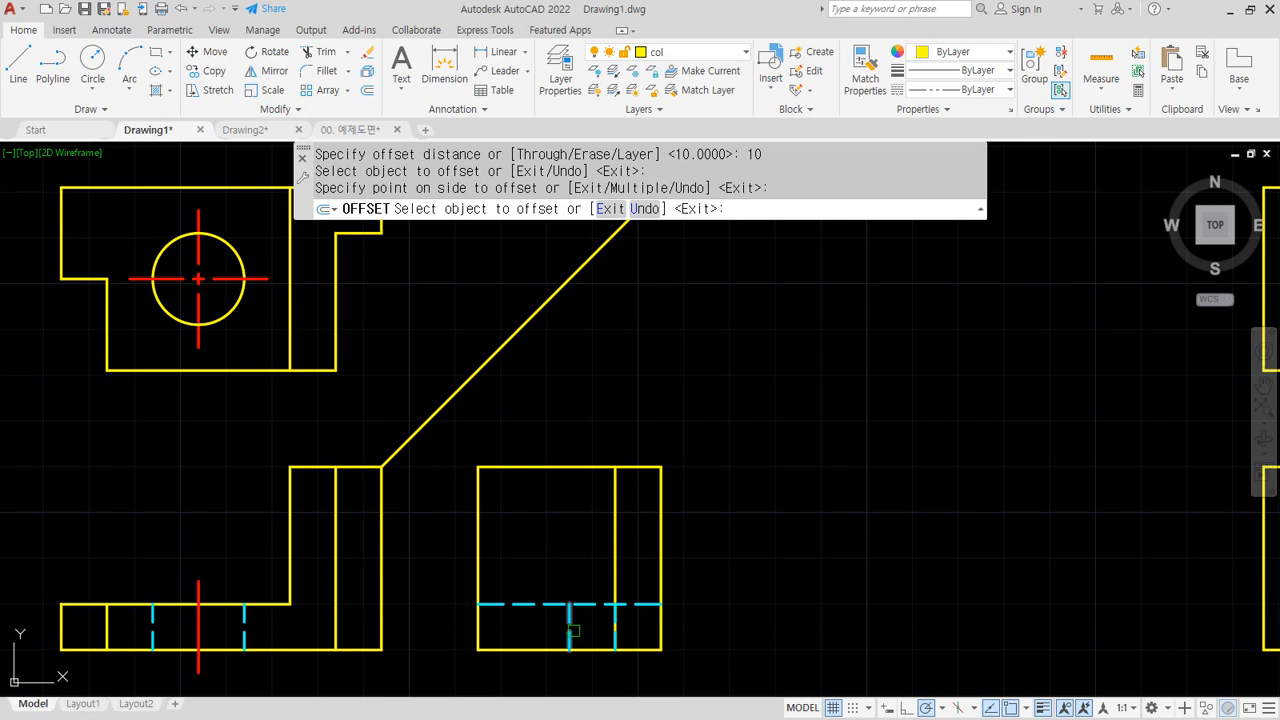
{"action": "left_click", "coordinate": [572, 630]}
{"action": "left_click", "coordinate": [552, 630]}
{"action": "key", "text": "Return"}
Erase the hidden line that overlaps the side view's solid inner vertical line
{"action": "left_click", "coordinate": [600, 594]}
{"action": "left_click", "coordinate": [657, 686]}
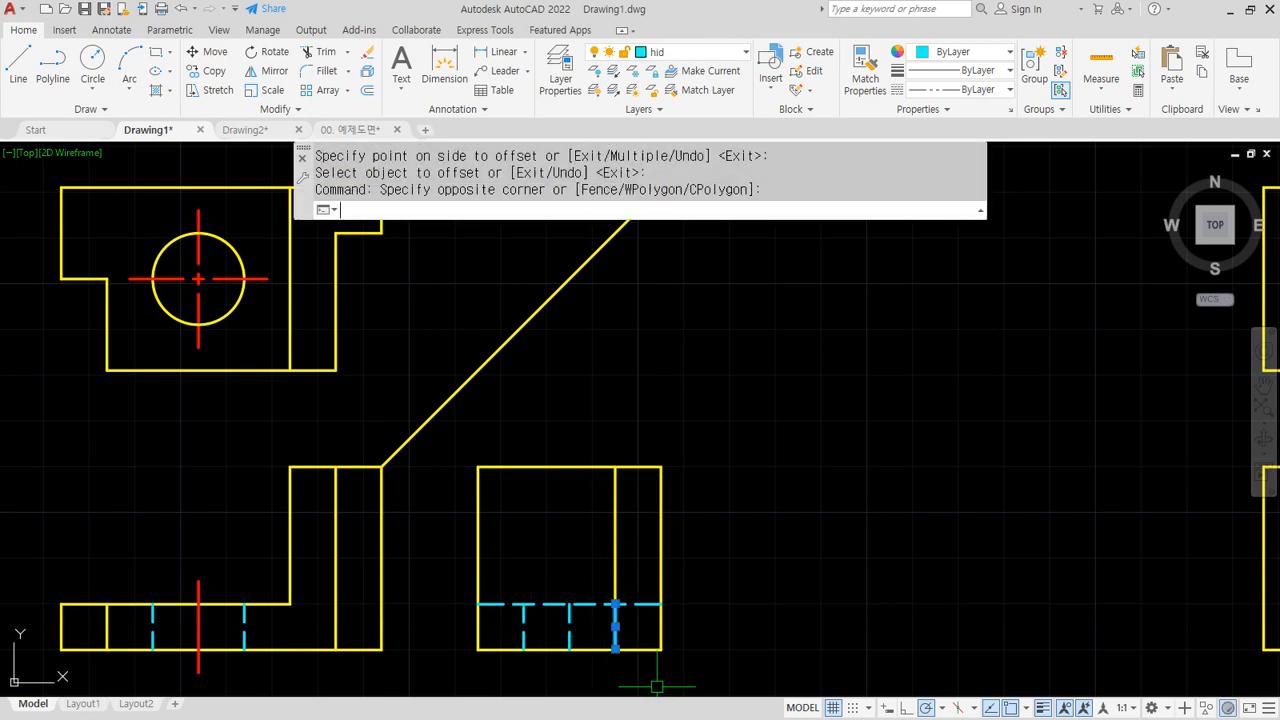
{"action": "key", "text": "Delete"}
{"action": "middle_click_drag", "start_coordinate": [734, 591], "coordinate": [747, 556]}
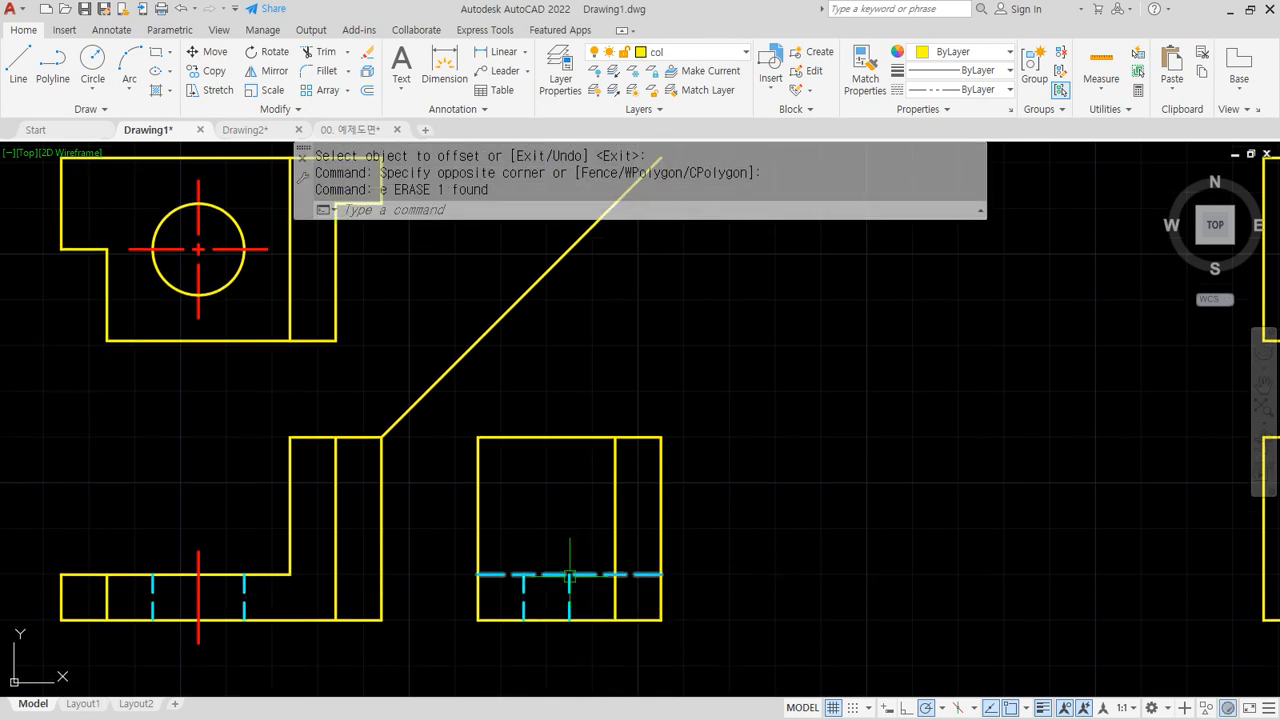
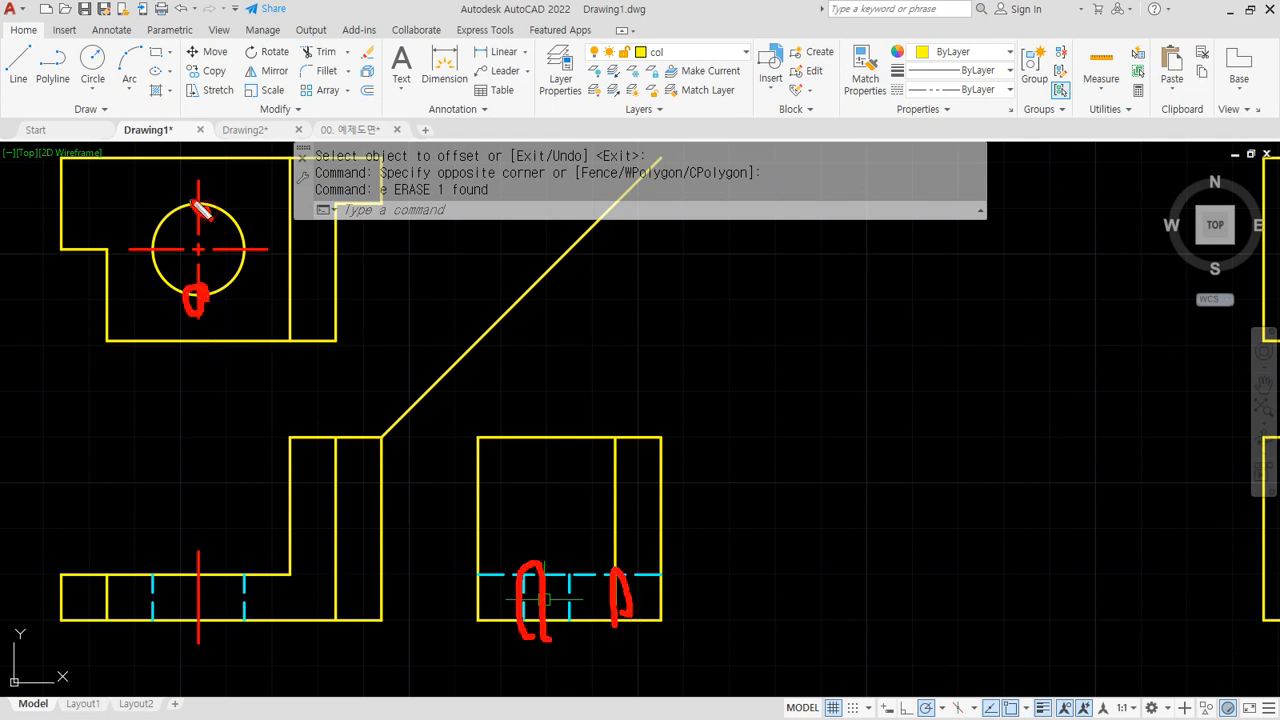
{"action": "left_click_drag", "start_coordinate": [200, 198], "coordinate": [552, 463]}
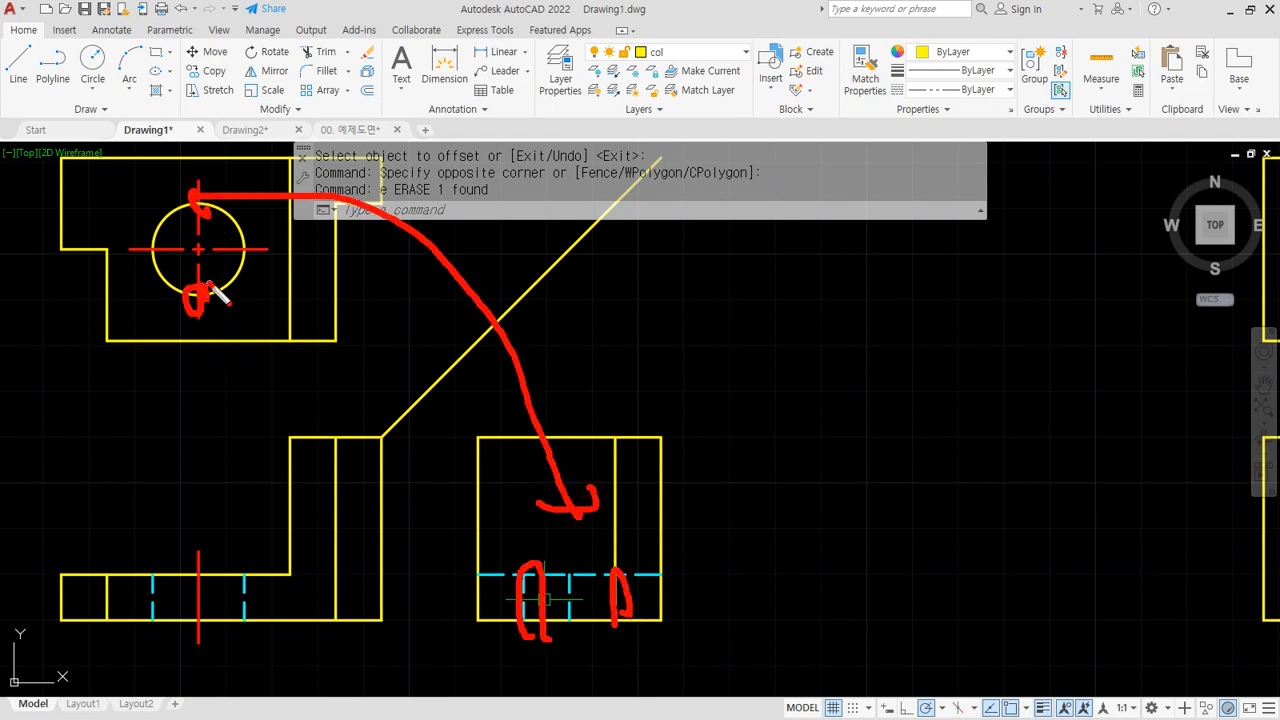
{"action": "mouse_move", "coordinate": [214, 292]}
{"action": "left_mouse_down"}
{"action": "mouse_move", "coordinate": [517, 558]}
{"action": "mouse_move", "coordinate": [425, 353]}
{"action": "mouse_move", "coordinate": [108, 242]}
{"action": "left_mouse_up"}
{"action": "key", "text": "e"}
{"action": "left_click_drag", "start_coordinate": [118, 285], "coordinate": [78, 219]}
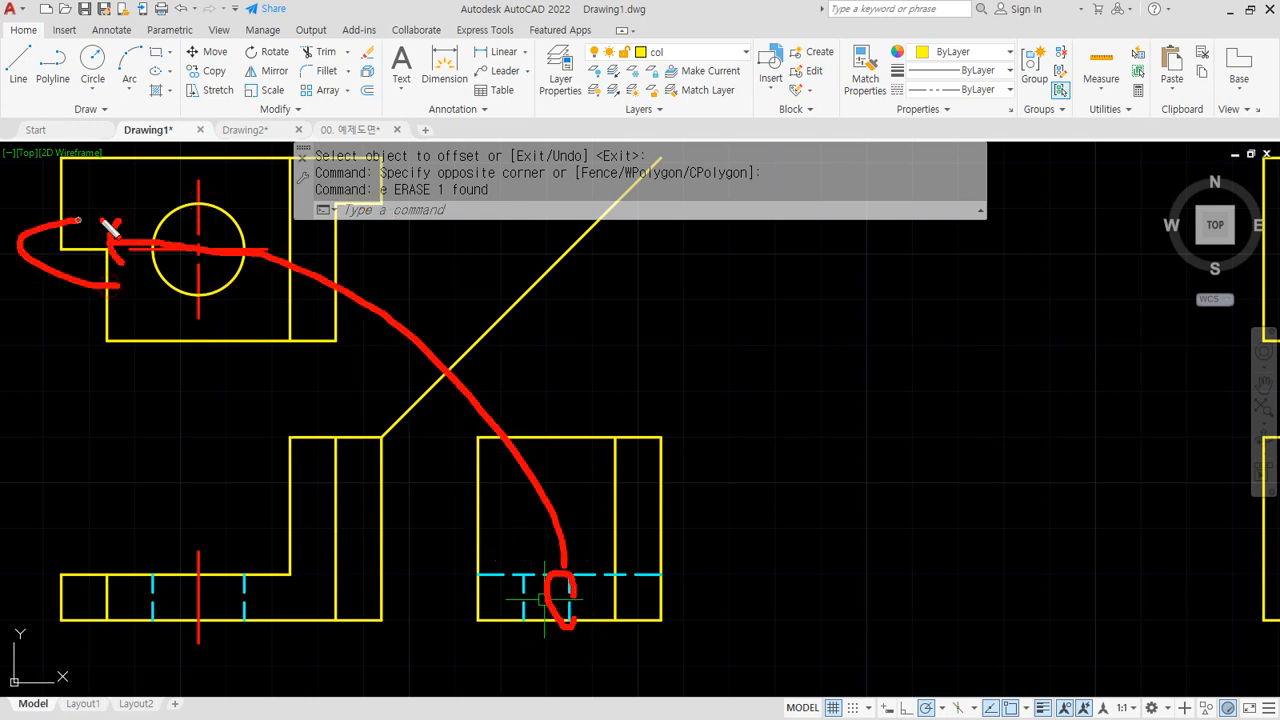
{"action": "key", "text": "Escape"}
{"action": "scroll", "coordinate": [754, 391], "scroll_direction": "down", "scroll_amount": 2}
{"action": "scroll", "coordinate": [634, 409], "scroll_direction": "up", "scroll_amount": 3}
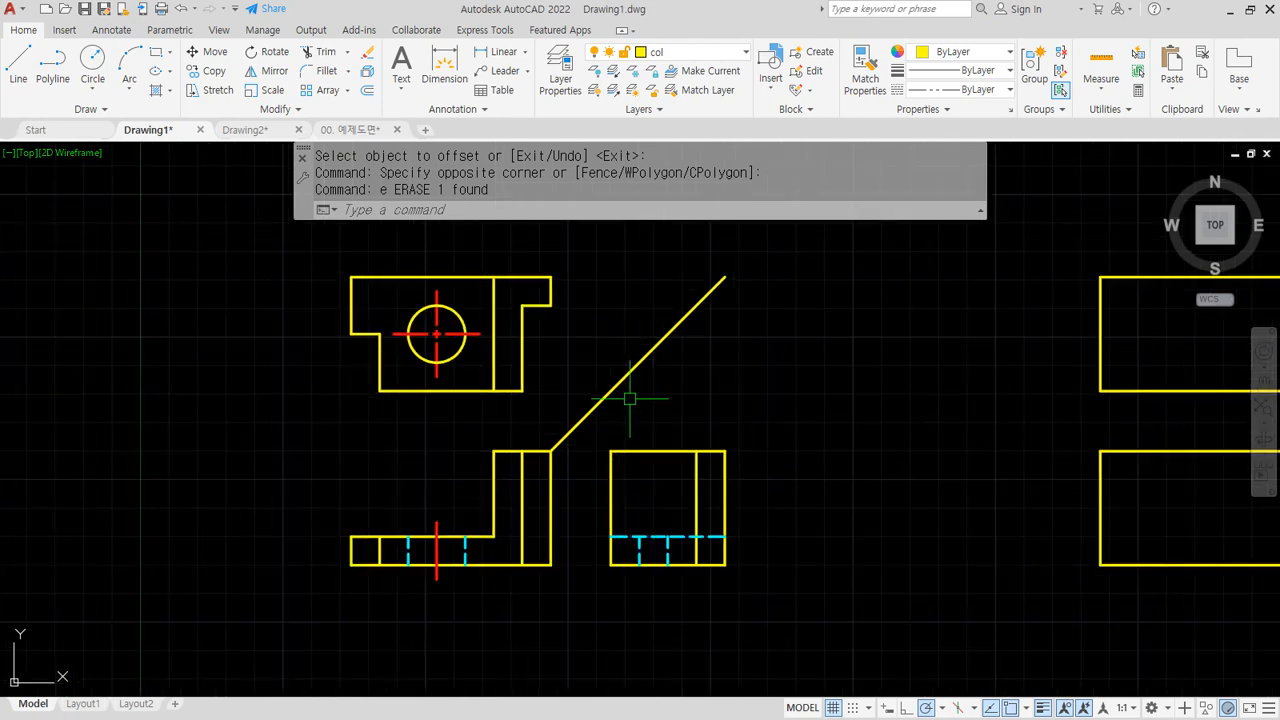
Erase the diagonal projection line of the finished three-view drawing
{"action": "left_click", "coordinate": [683, 387]}
{"action": "left_click", "coordinate": [619, 315]}
{"action": "type", "text": "e"}
{"action": "key", "text": "space"}
In the next set of frames, offset the front view's left edge 10 inward, and offset that new line another 10 to the right
{"action": "scroll", "coordinate": [935, 472], "scroll_direction": "down", "scroll_amount": 2}
{"action": "middle_click_drag", "start_coordinate": [945, 472], "coordinate": [282, 460]}
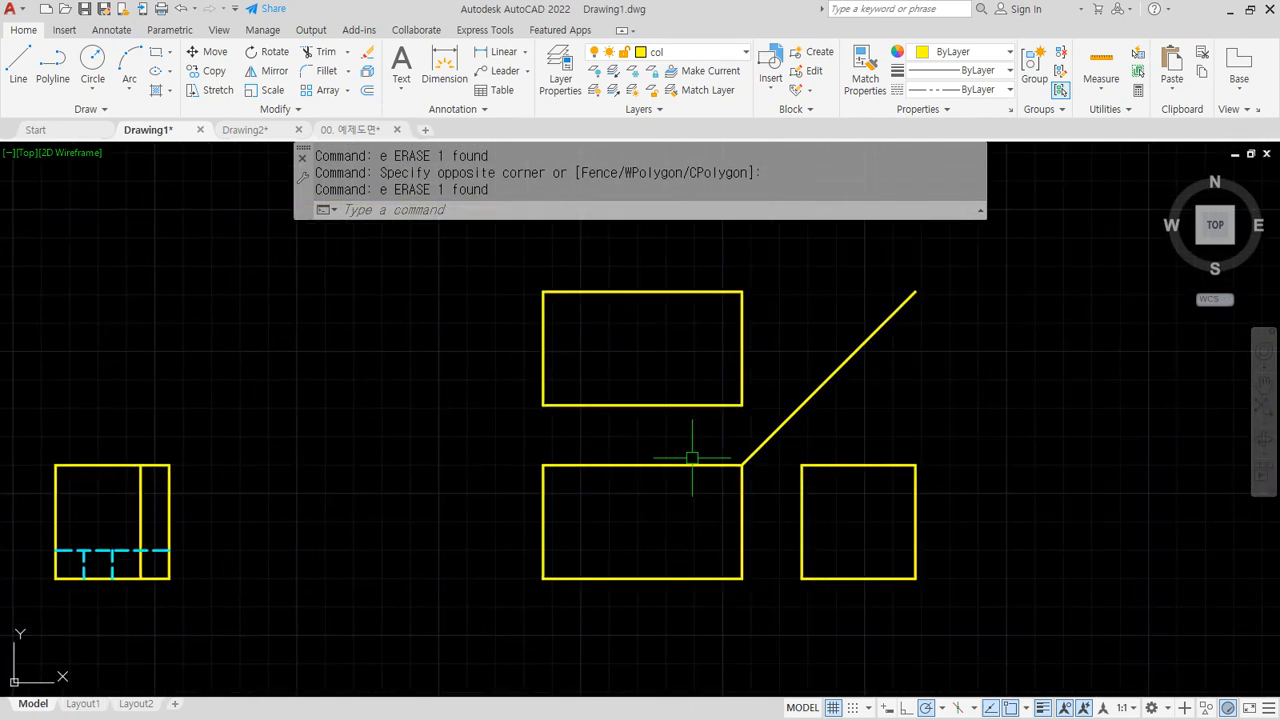
{"action": "scroll", "coordinate": [691, 457], "scroll_direction": "up", "scroll_amount": 2}
{"action": "middle_click_drag", "start_coordinate": [680, 457], "coordinate": [477, 428]}
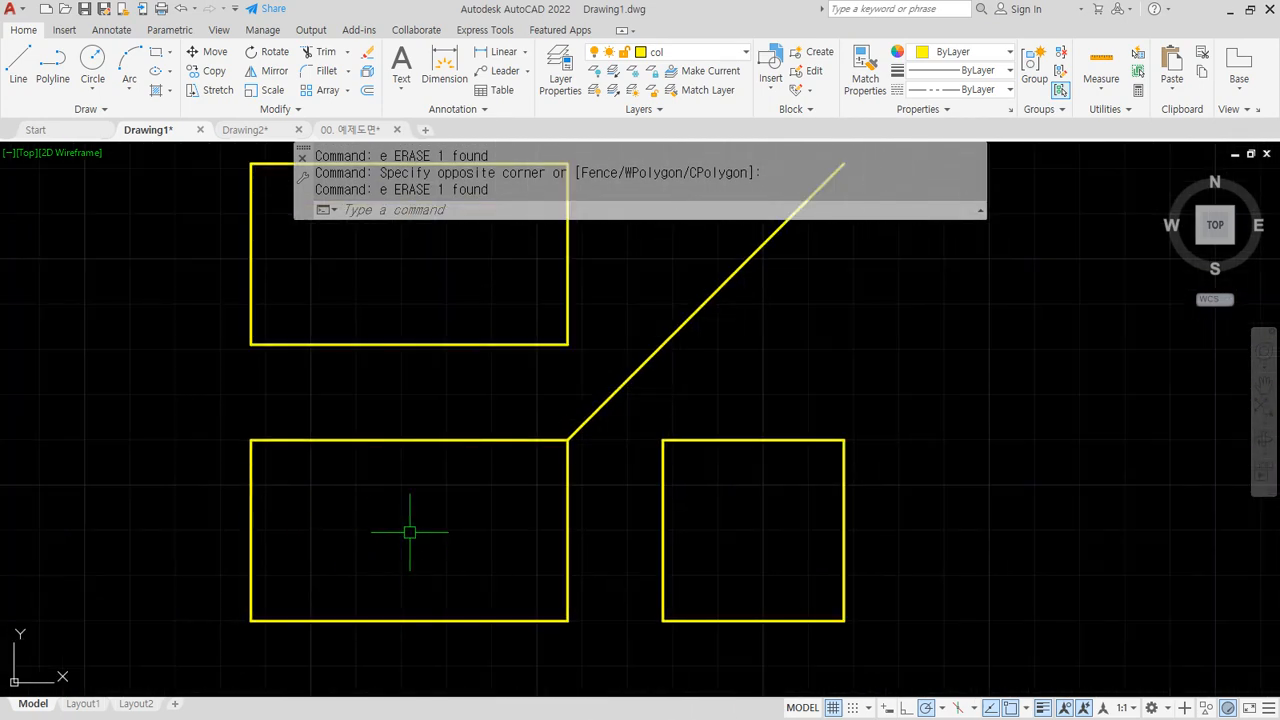
{"action": "type", "text": "o"}
{"action": "key", "text": "space"}
{"action": "type", "text": "10"}
{"action": "key", "text": "space"}
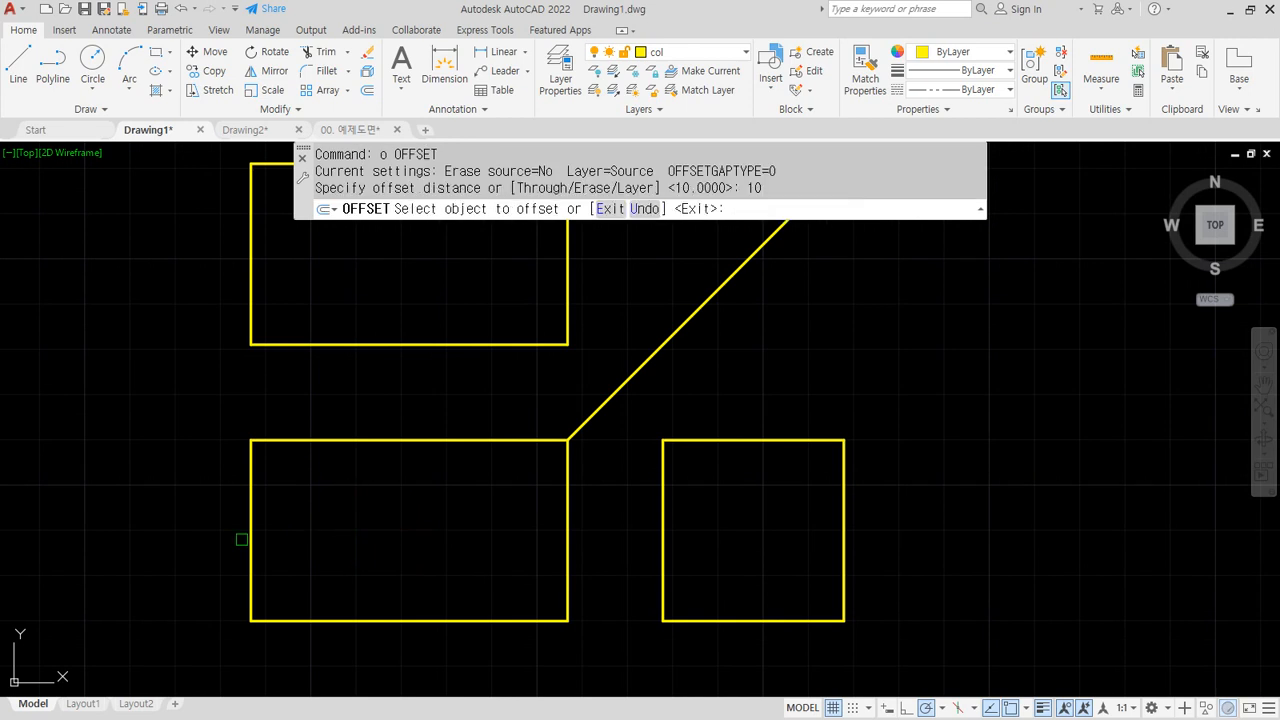
{"action": "left_click", "coordinate": [251, 534]}
{"action": "left_click", "coordinate": [291, 543]}
{"action": "left_click", "coordinate": [296, 547]}
{"action": "left_click", "coordinate": [426, 591]}
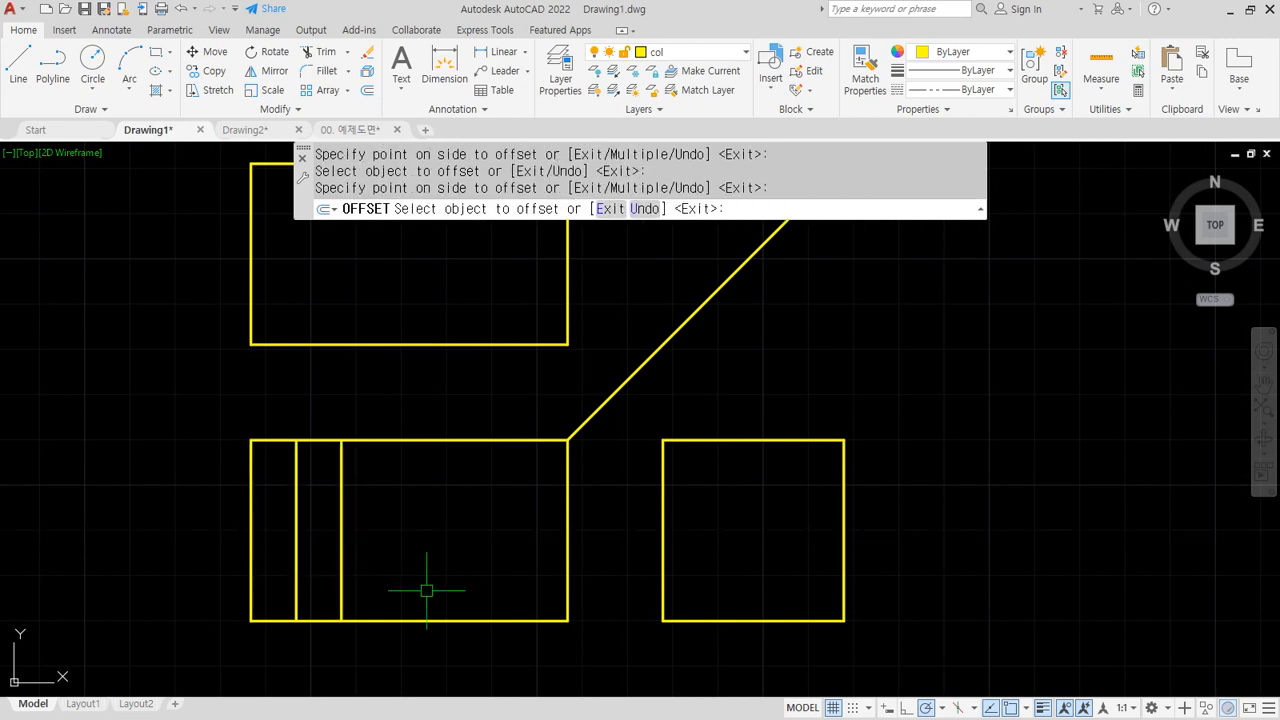
{"action": "key", "text": "space"}
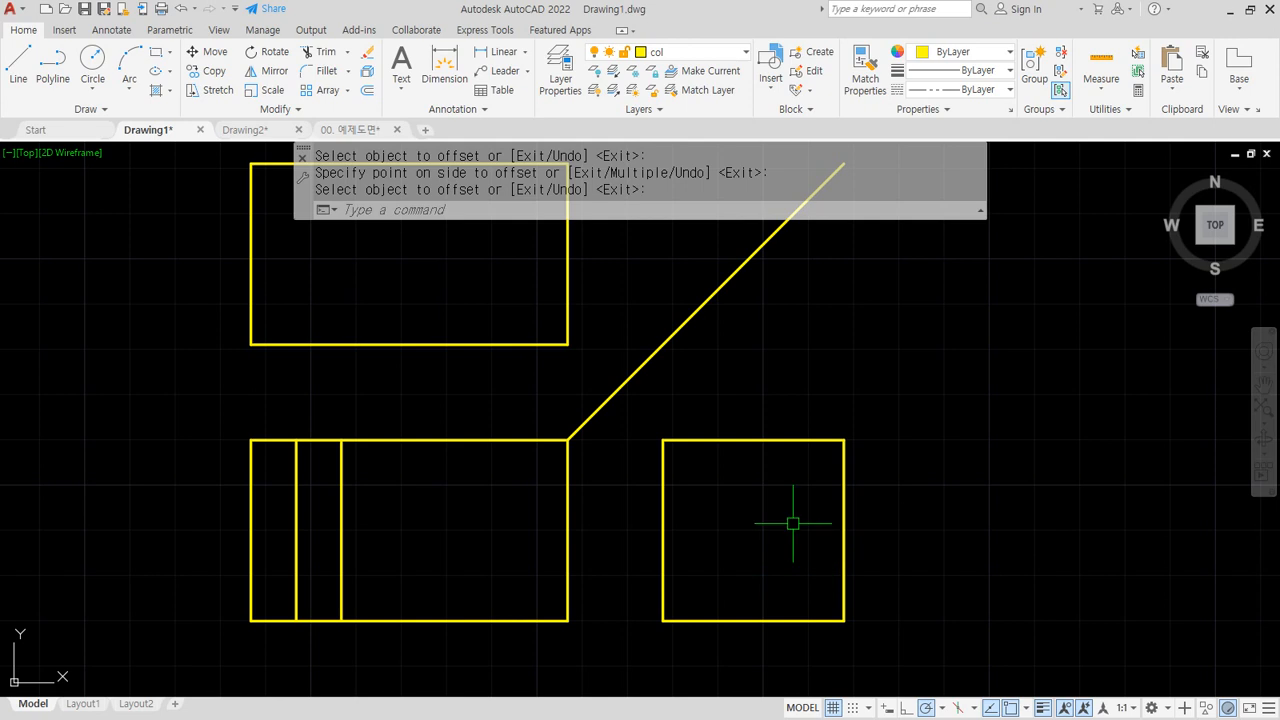
Draw a diagonal from the midpoint of the side view's upper edge to the midpoint of its left edge, and trim off the corner
{"action": "type", "text": "l"}
{"action": "key", "text": "space"}
{"action": "left_click", "coordinate": [754, 440]}
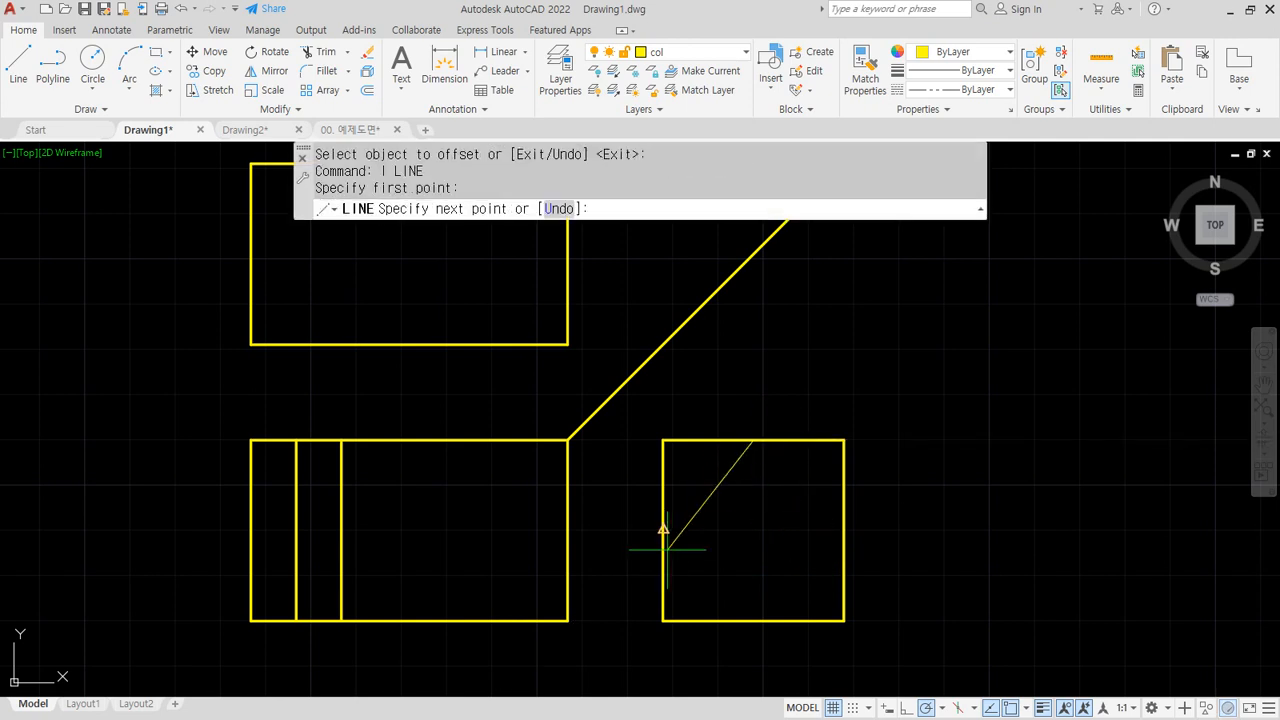
{"action": "left_click", "coordinate": [663, 528]}
{"action": "key", "text": "space"}
{"action": "type", "text": "tr"}
{"action": "key", "text": "space"}
{"action": "left_click", "coordinate": [672, 434]}
{"action": "left_click", "coordinate": [660, 457]}
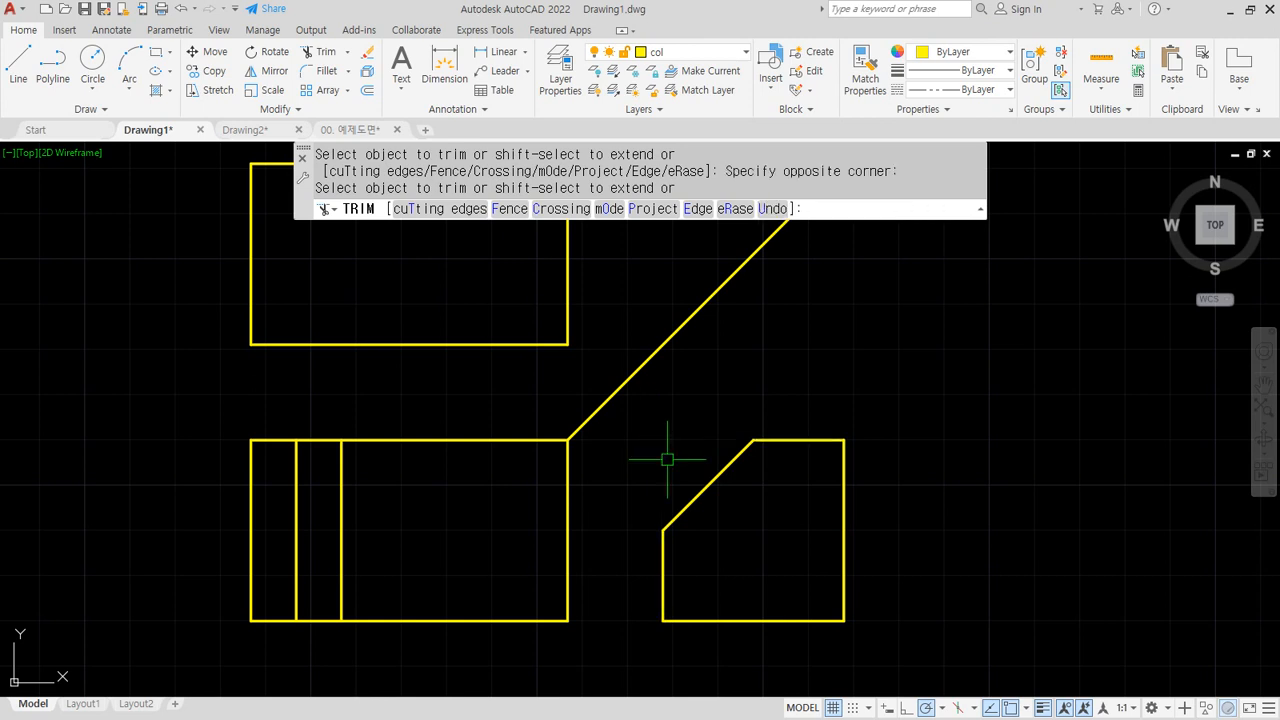
{"action": "key", "text": "space"}
Offset the side view's shortened left edge 10 inward and extend the new line up to the diagonal
{"action": "type", "text": "o"}
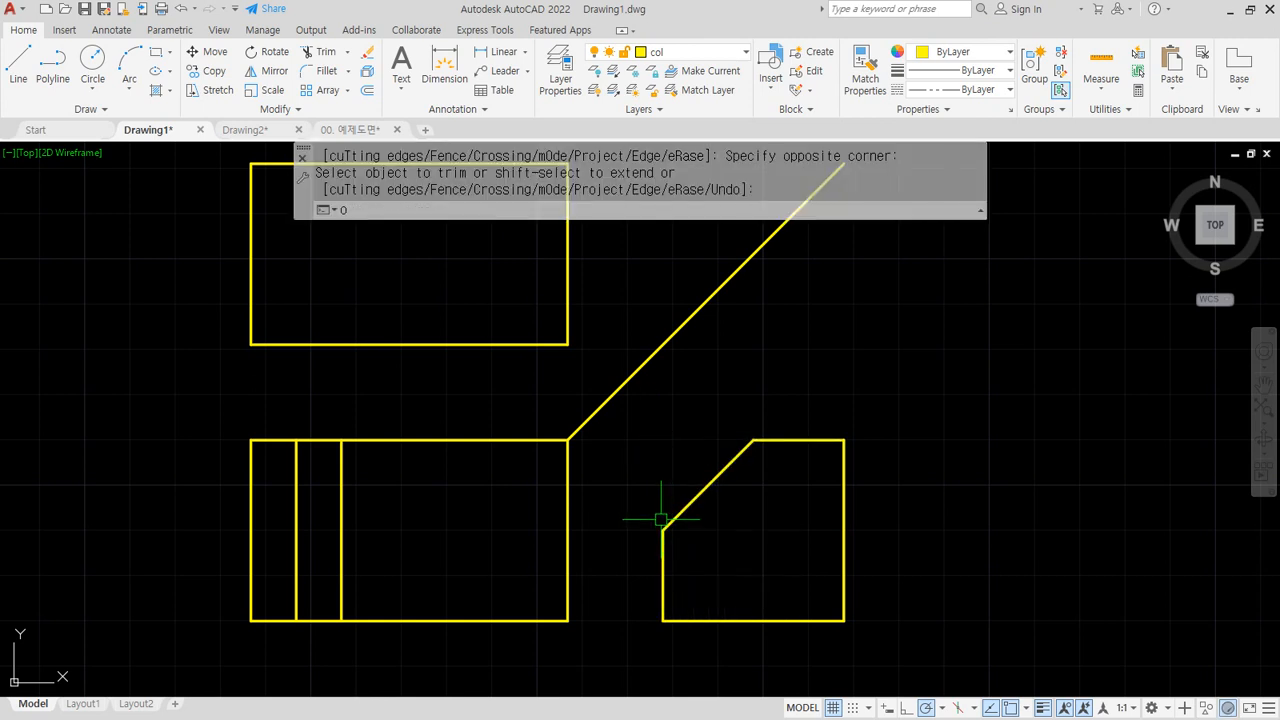
{"action": "key", "text": "space"}
{"action": "type", "text": "10"}
{"action": "key", "text": "space"}
{"action": "left_click", "coordinate": [662, 545]}
{"action": "left_click", "coordinate": [703, 543]}
{"action": "key", "text": "space"}
{"action": "type", "text": "ex"}
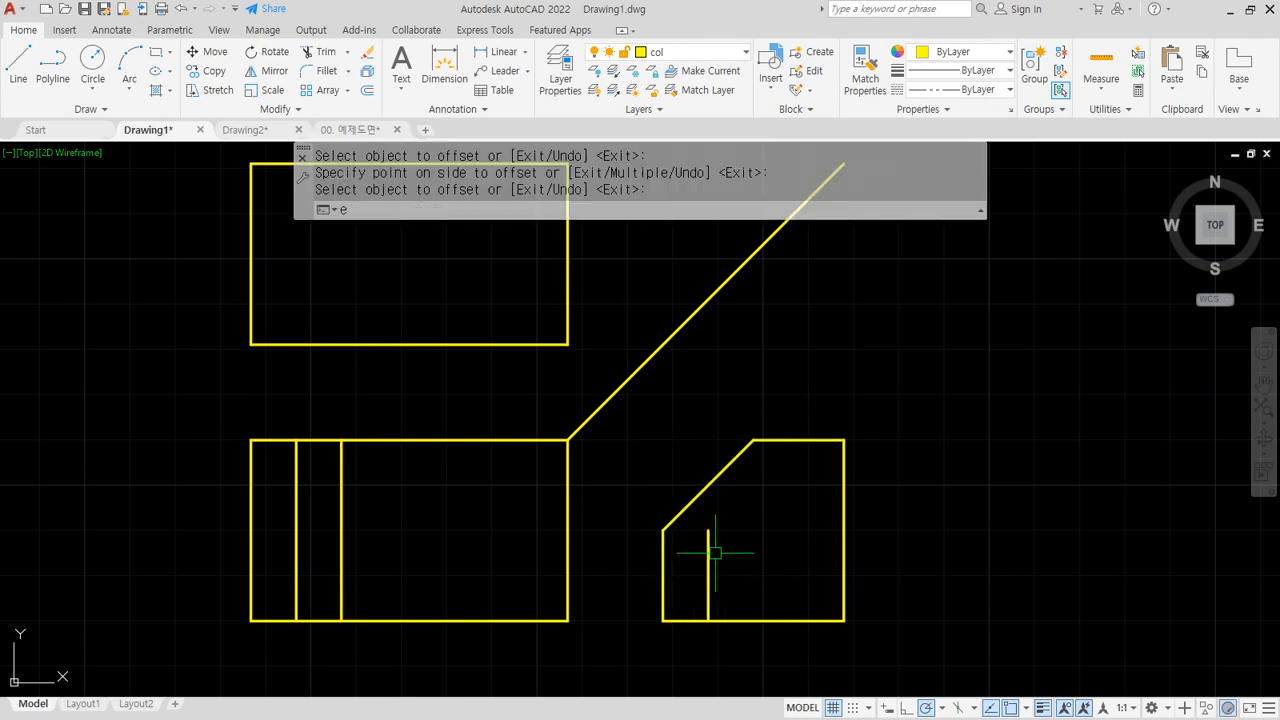
{"action": "key", "text": "space"}
{"action": "key", "text": "space"}
{"action": "left_click", "coordinate": [708, 546]}
{"action": "key", "text": "space"}
Move the side view's new inner vertical line to the cyan dashed hidden-line layer
{"action": "left_click", "coordinate": [722, 538]}
{"action": "left_click", "coordinate": [686, 554]}
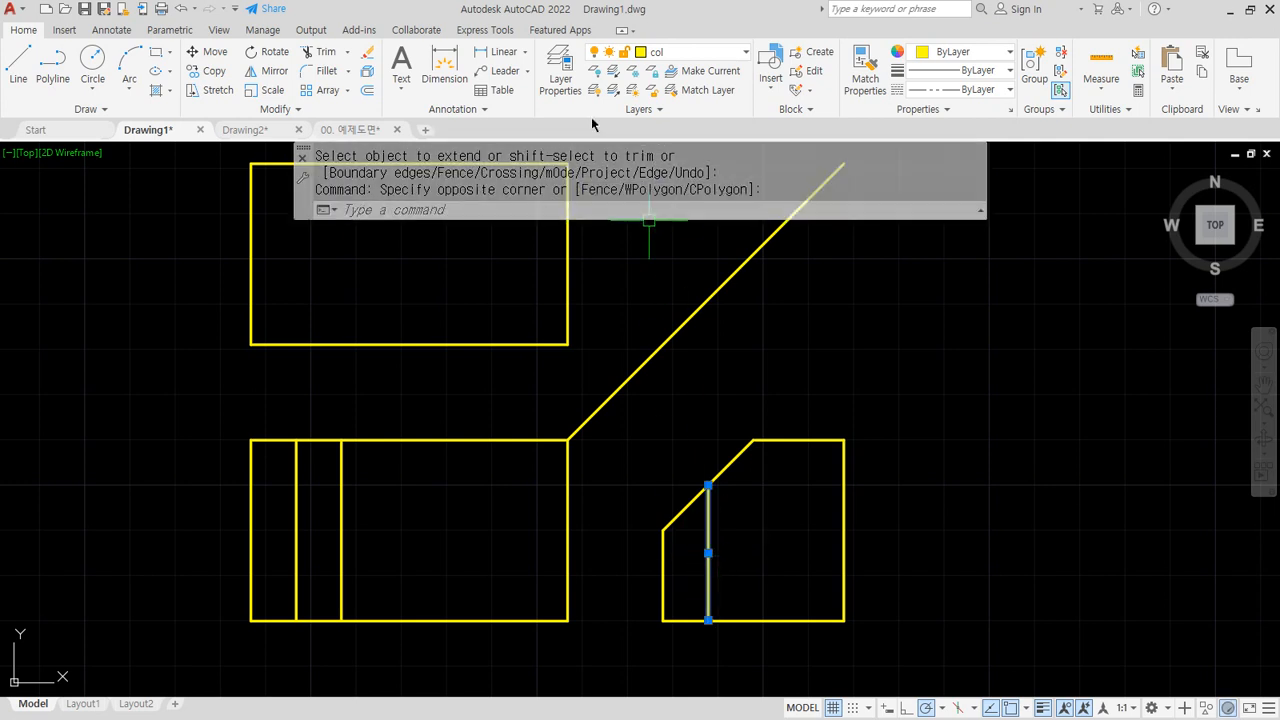
{"action": "left_click", "coordinate": [698, 50]}
{"action": "left_click", "coordinate": [672, 127]}
{"action": "key", "text": "Escape"}
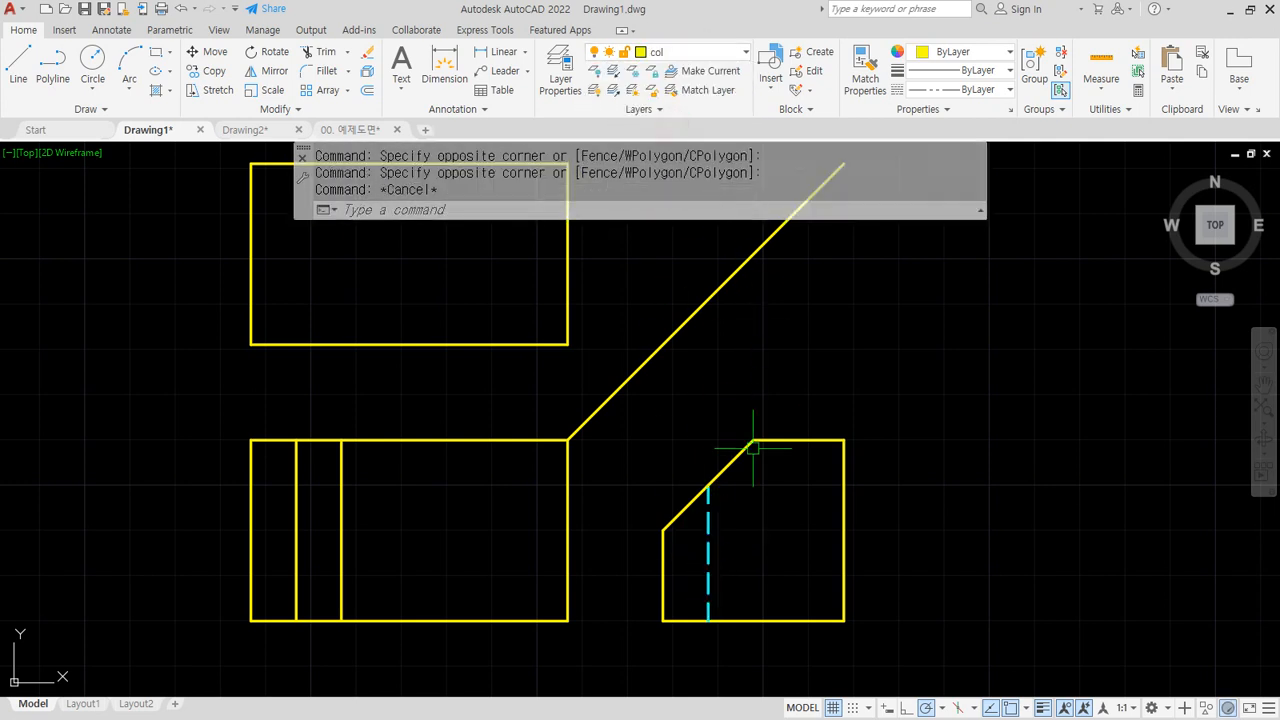
Project the diagonal's lower end to the front view's left edge, and its intersection with the hidden line to the first inner vertical
{"action": "type", "text": "l"}
{"action": "key", "text": "space"}
{"action": "left_click", "coordinate": [708, 485]}
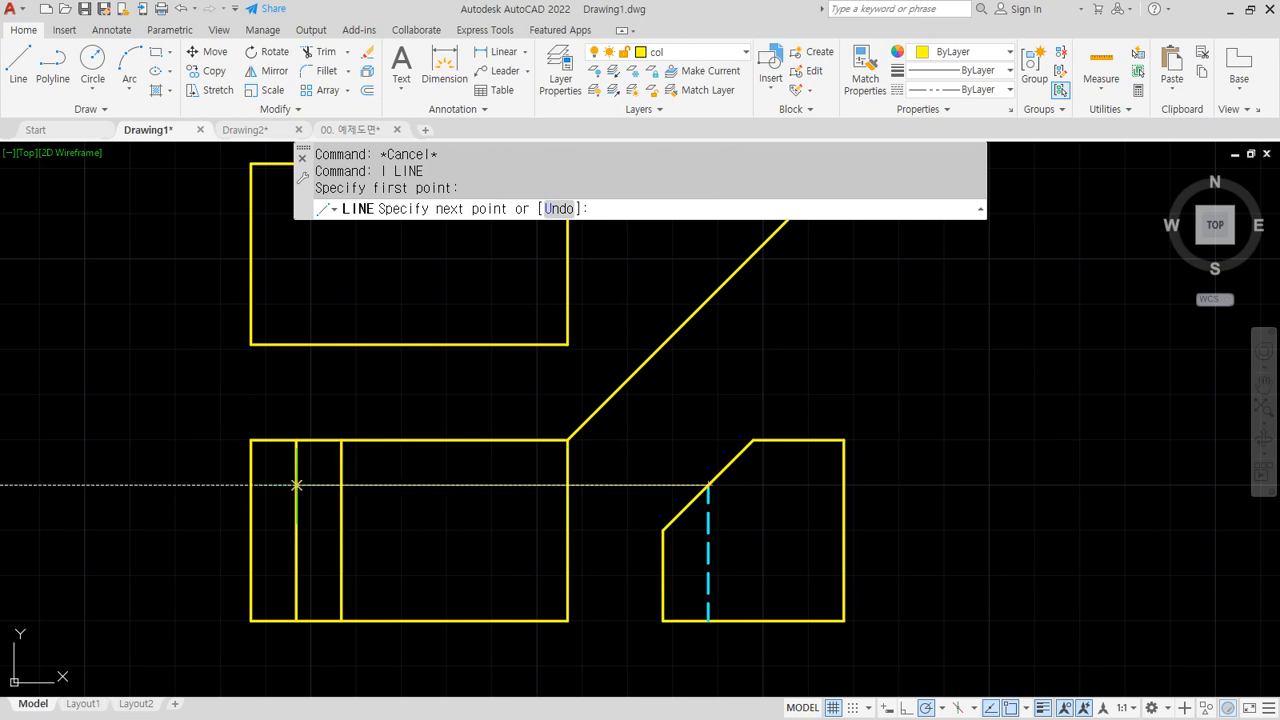
{"action": "left_click", "coordinate": [296, 485]}
{"action": "key", "text": "space"}
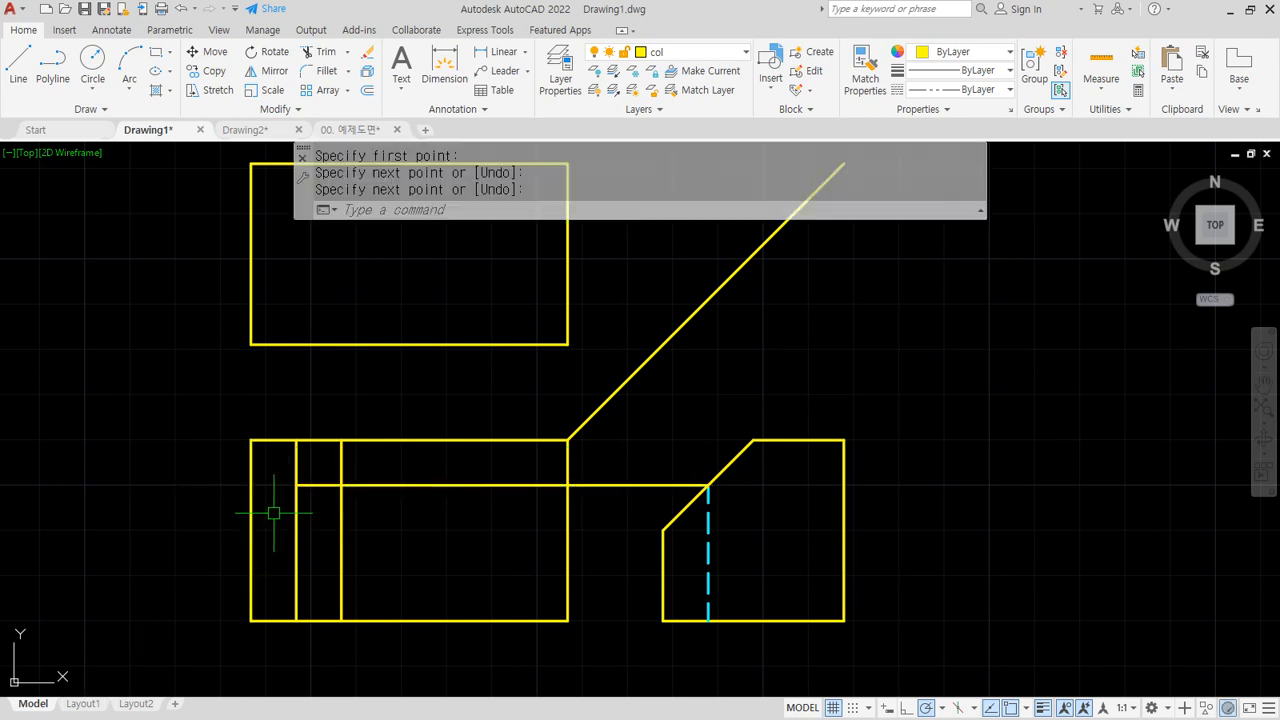
{"action": "key", "text": "space"}
{"action": "left_click", "coordinate": [663, 530]}
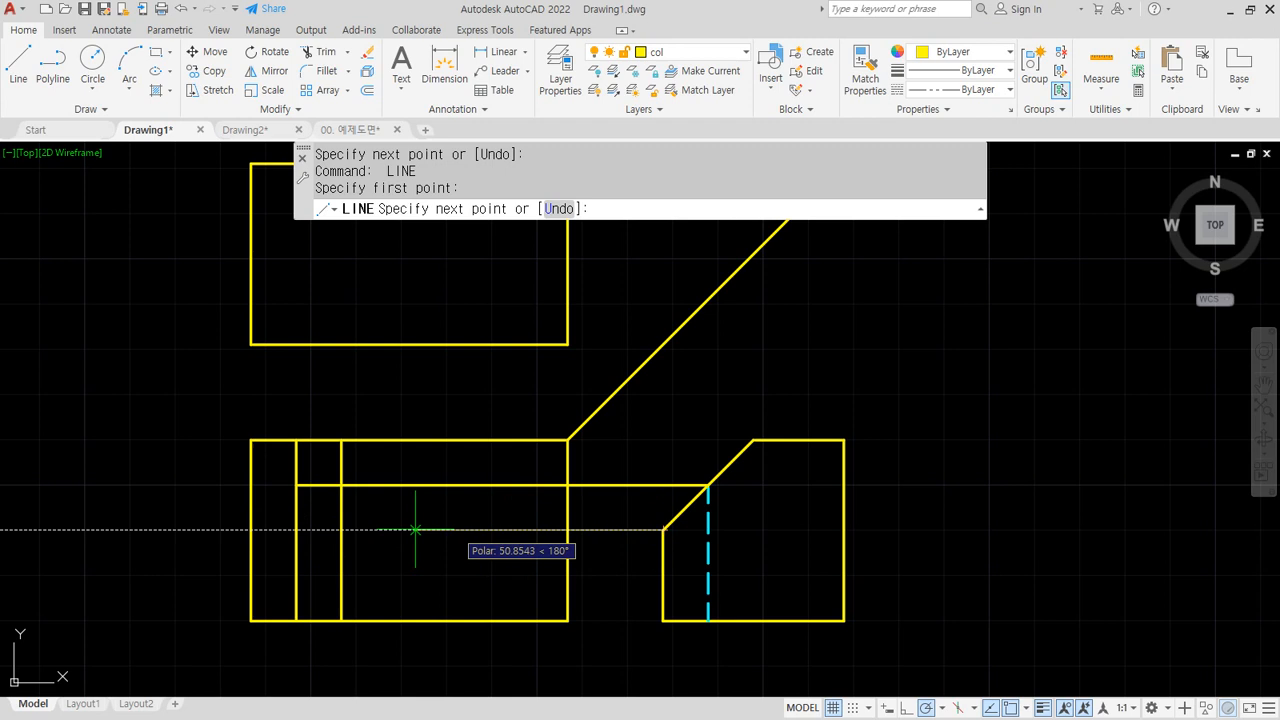
{"action": "left_click", "coordinate": [251, 530]}
{"action": "key", "text": "space"}
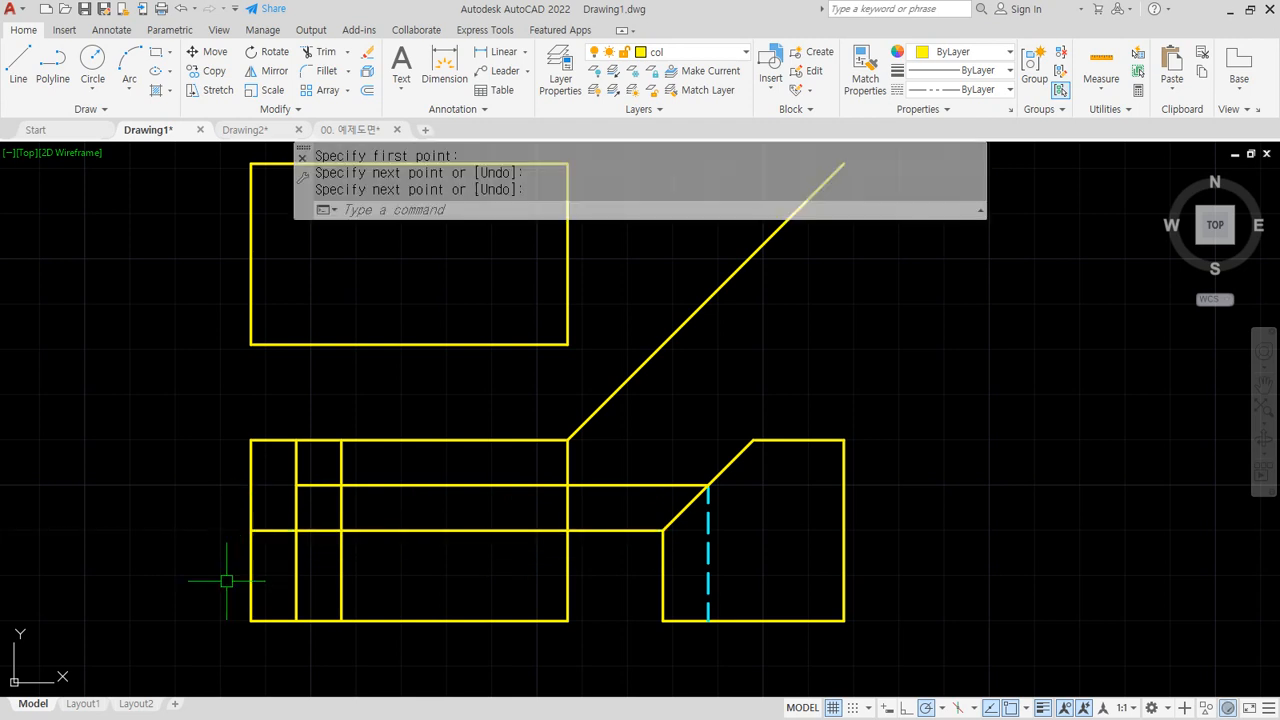
Fillet the upper projection line with both inner verticals of the front view at radius 0 to form a stepped outline
{"action": "type", "text": "f"}
{"action": "key", "text": "space"}
{"action": "left_click", "coordinate": [296, 460]}
{"action": "left_click", "coordinate": [318, 485]}
{"action": "key", "text": "space"}
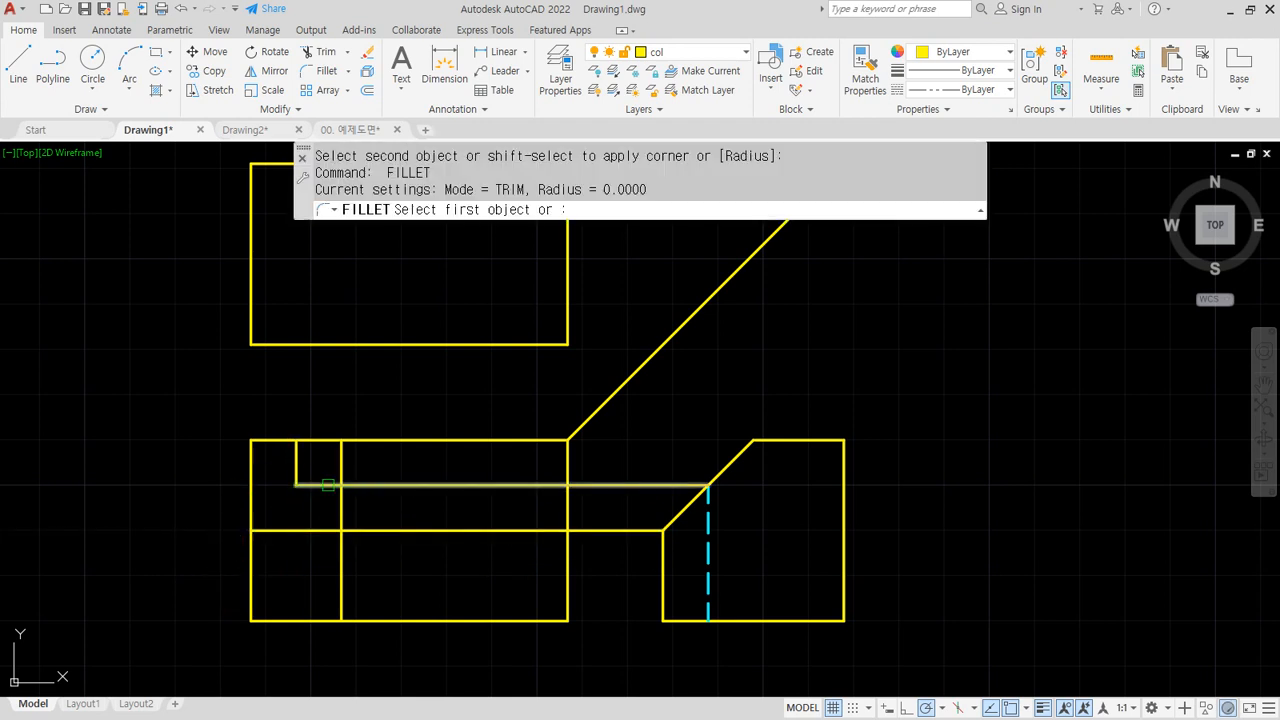
{"action": "left_click", "coordinate": [328, 485]}
{"action": "left_click", "coordinate": [341, 506]}
Trim the lower projection line beyond the front view's second inner vertical line
{"action": "type", "text": "tr"}
{"action": "key", "text": "space"}
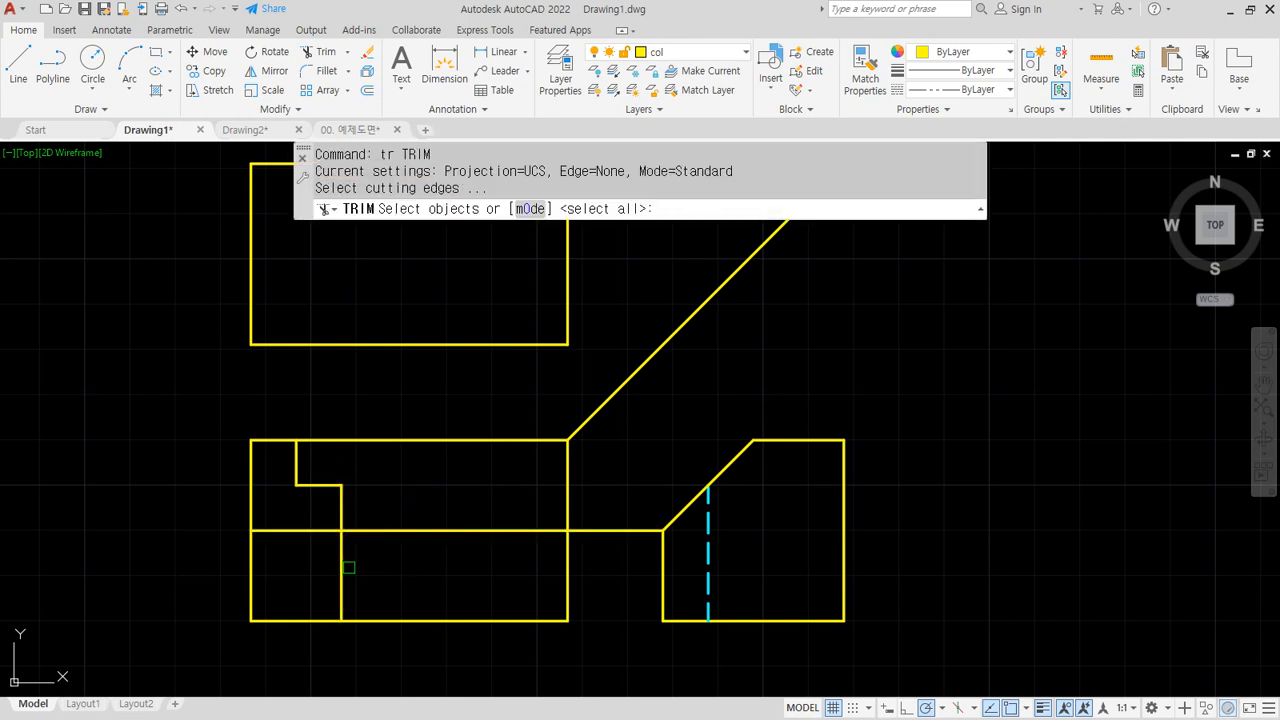
{"action": "left_click", "coordinate": [338, 572]}
{"action": "key", "text": "space"}
{"action": "left_click", "coordinate": [403, 556]}
{"action": "left_click", "coordinate": [383, 514]}
{"action": "key", "text": "space"}
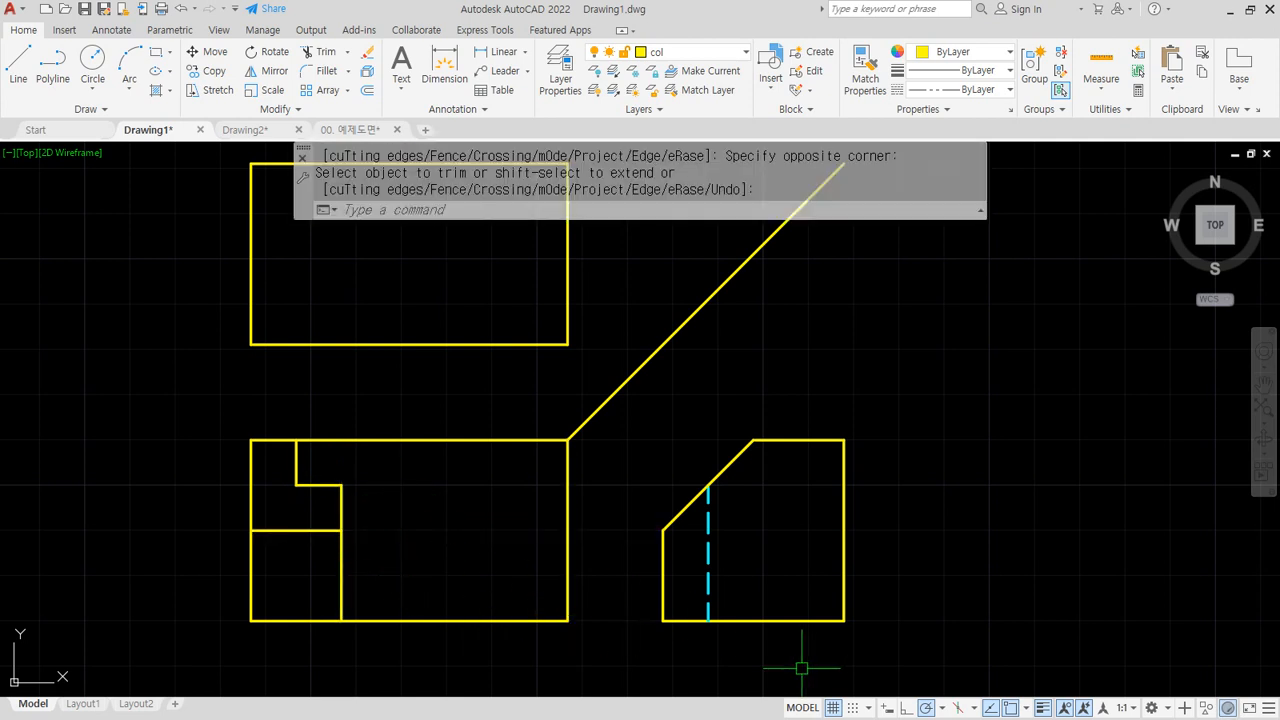
Offset the front view's bottom edge and right edge 10 inward
{"action": "type", "text": "o"}
{"action": "key", "text": "space"}
{"action": "type", "text": "10"}
{"action": "key", "text": "Return"}
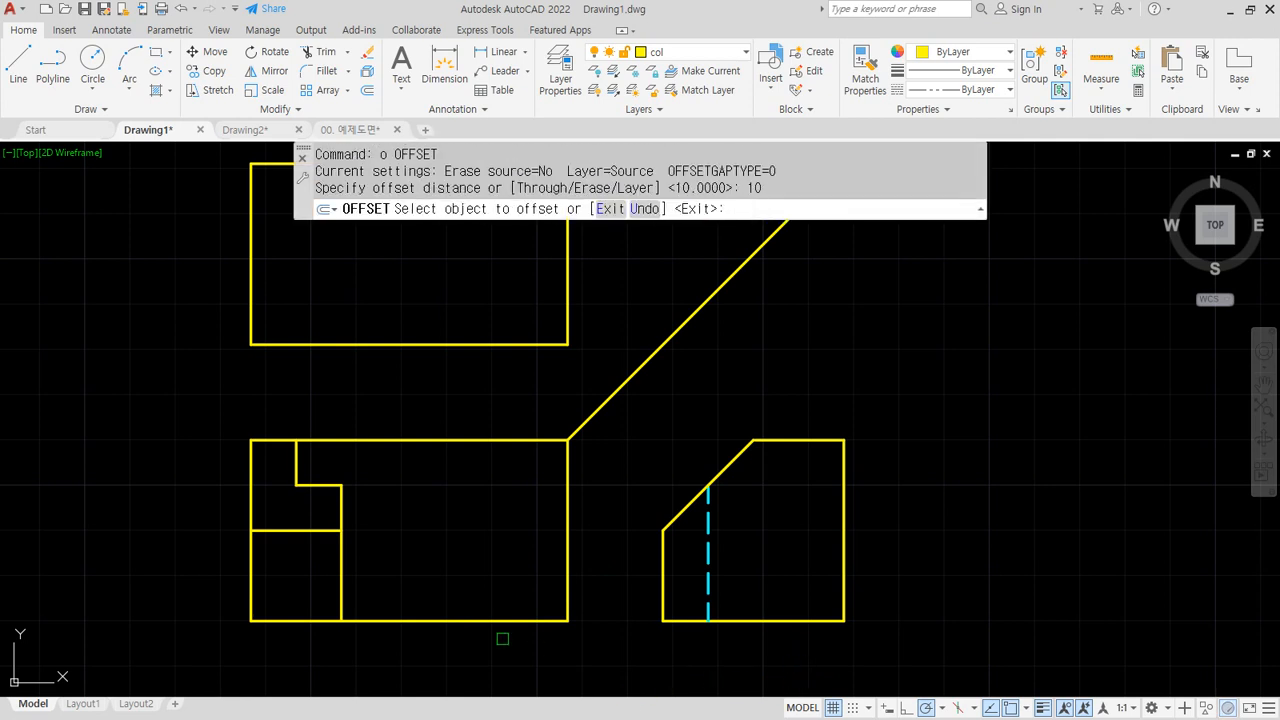
{"action": "left_click", "coordinate": [480, 620]}
{"action": "left_click", "coordinate": [409, 612]}
{"action": "left_click", "coordinate": [567, 531]}
{"action": "left_click", "coordinate": [515, 531]}
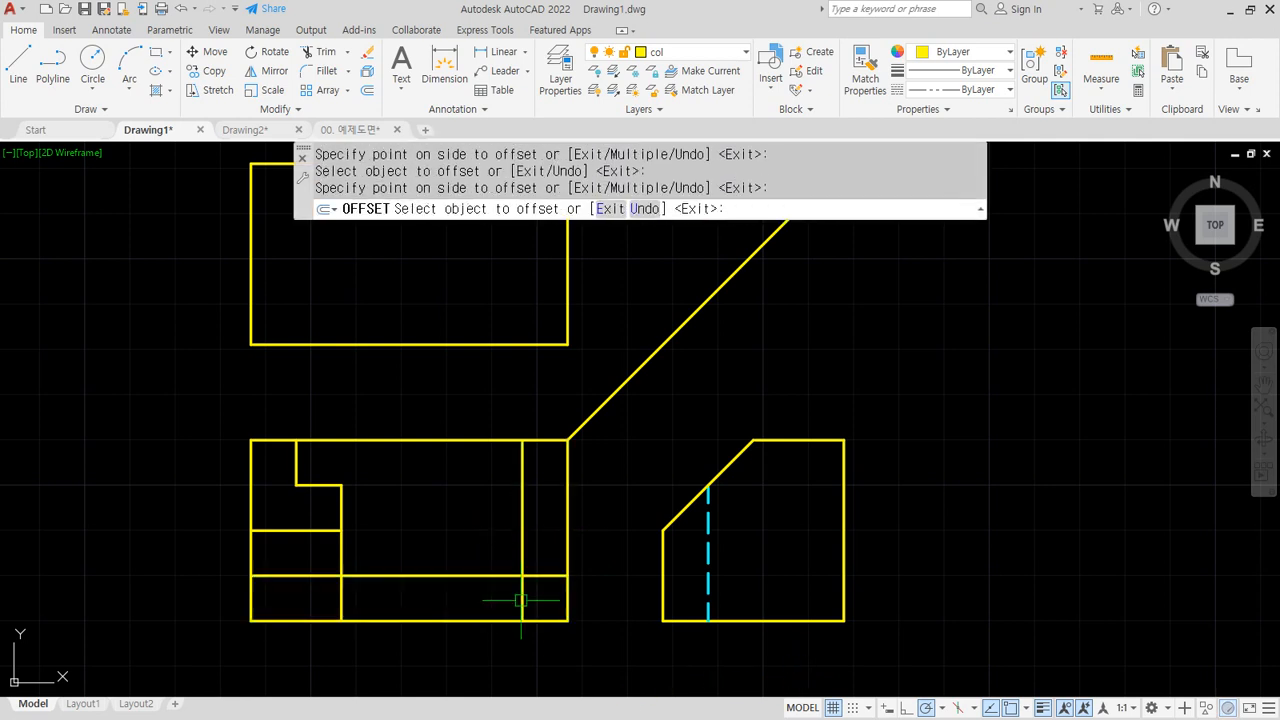
{"action": "key", "text": "space"}
Fillet the two offset lines into a sharp corner and trim the horizontal one inside the left block of the front view
{"action": "type", "text": "f"}
{"action": "key", "text": "space"}
{"action": "left_click", "coordinate": [521, 556]}
{"action": "left_click", "coordinate": [491, 574]}
{"action": "type", "text": "tr"}
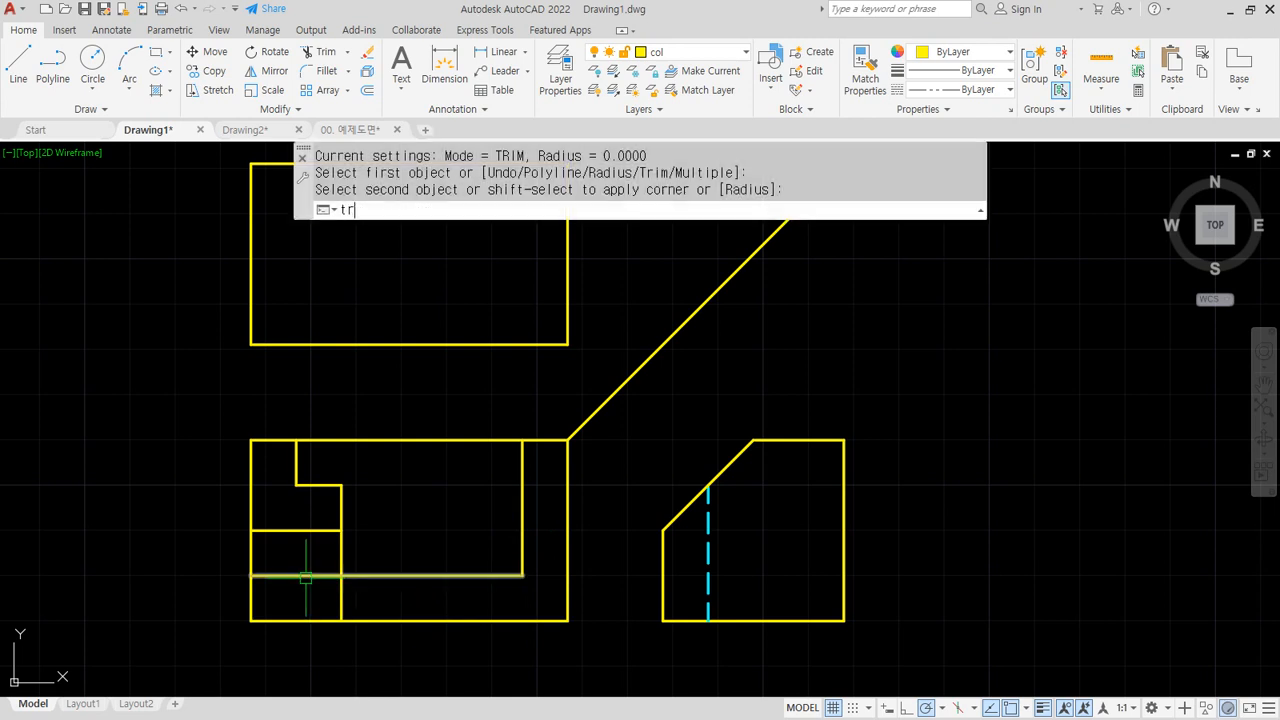
{"action": "key", "text": "space"}
{"action": "left_click", "coordinate": [305, 578]}
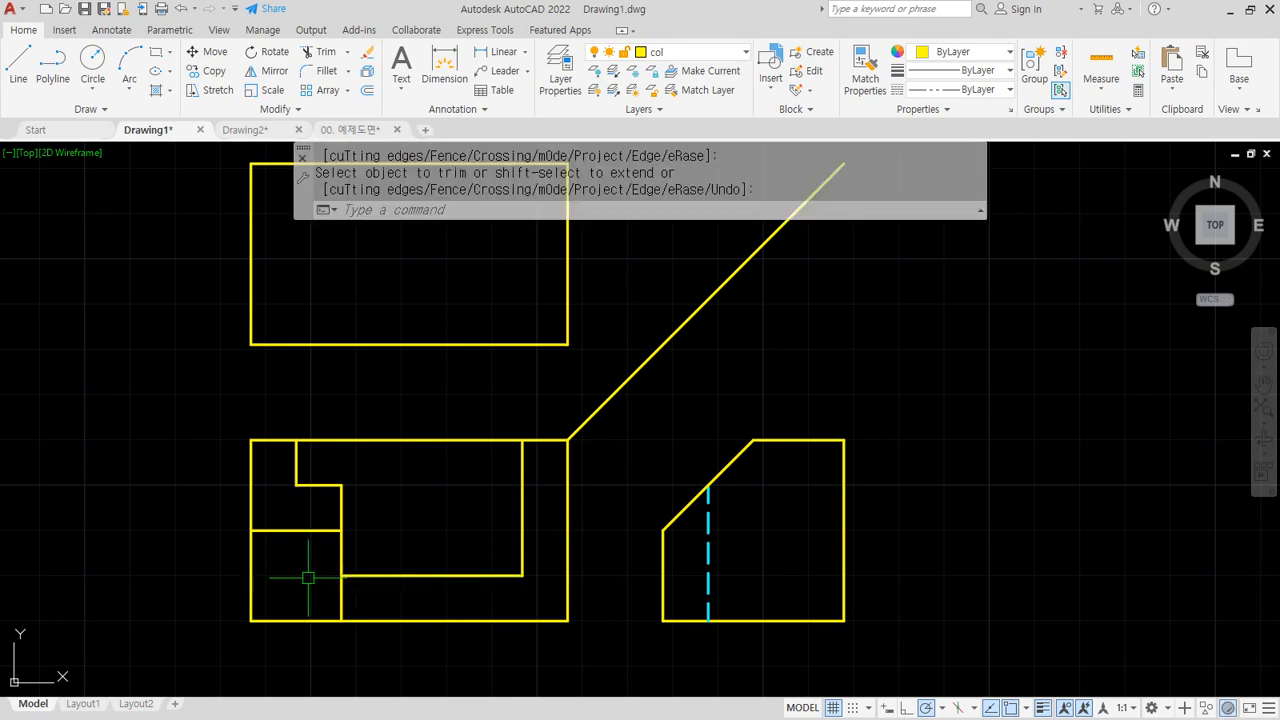
{"action": "key", "text": "space"}
Draw a line from the front view's step corner down to the slot floor's height, and across to the slot floor's left end
{"action": "type", "text": "l"}
{"action": "key", "text": "space"}
{"action": "left_click", "coordinate": [296, 529]}
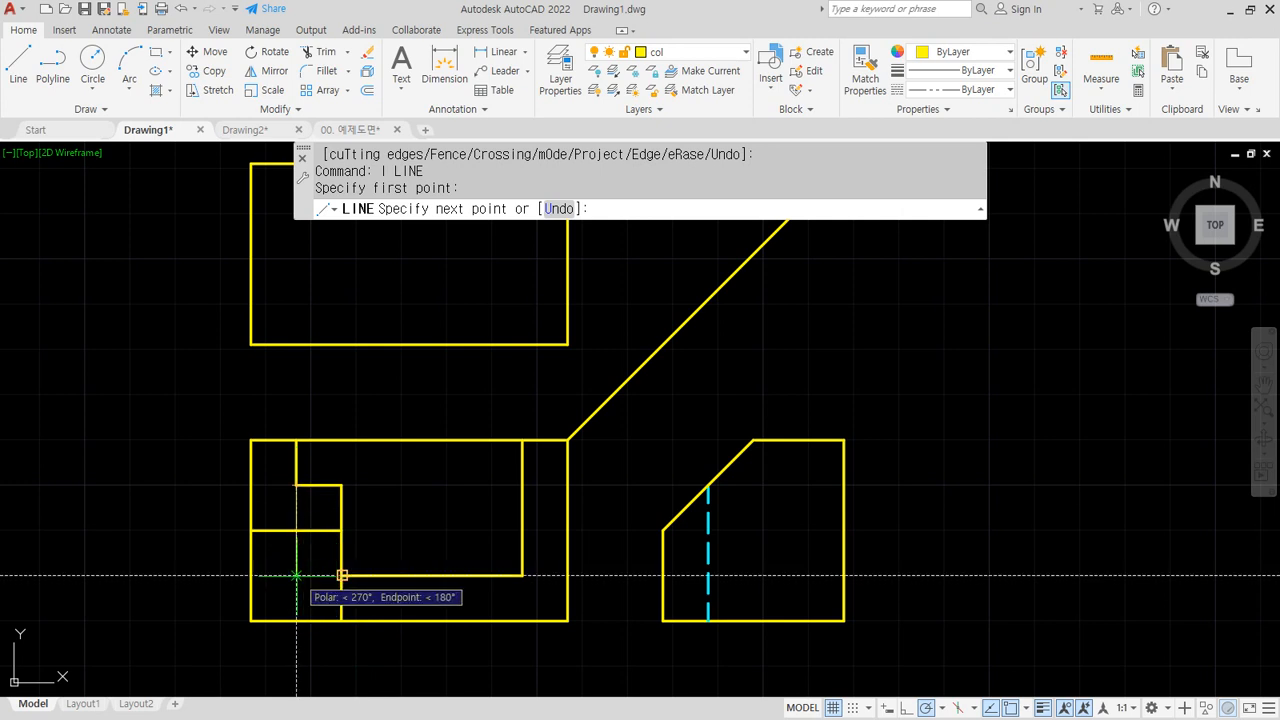
{"action": "left_click", "coordinate": [296, 575]}
{"action": "left_click", "coordinate": [341, 575]}
{"action": "key", "text": "space"}
Match the front view's two new lines to the side view's hidden line properties
{"action": "type", "text": "ma"}
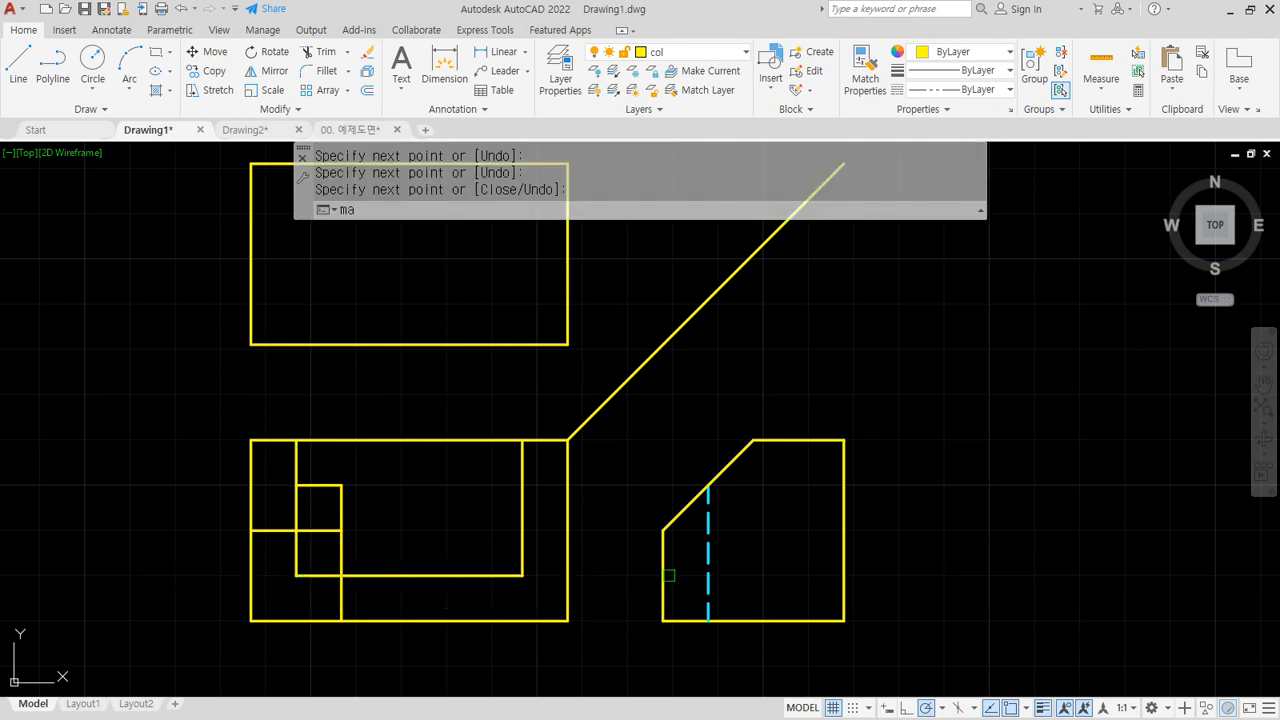
{"action": "key", "text": "space"}
{"action": "left_click", "coordinate": [708, 570]}
{"action": "left_click", "coordinate": [300, 600]}
{"action": "left_click", "coordinate": [281, 568]}
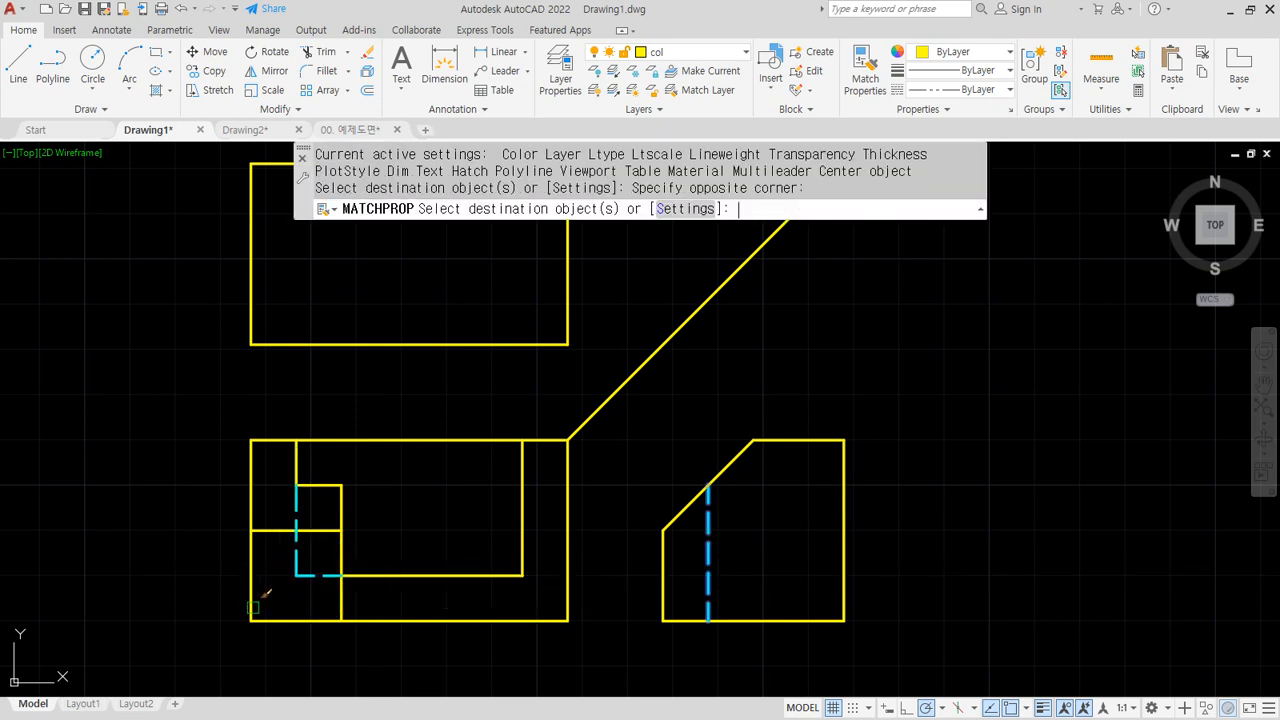
{"action": "key", "text": "space"}
Draw a horizontal line across the side view at the slot floor's height and trim the hidden vertical line below it
{"action": "type", "text": "l"}
{"action": "key", "text": "space"}
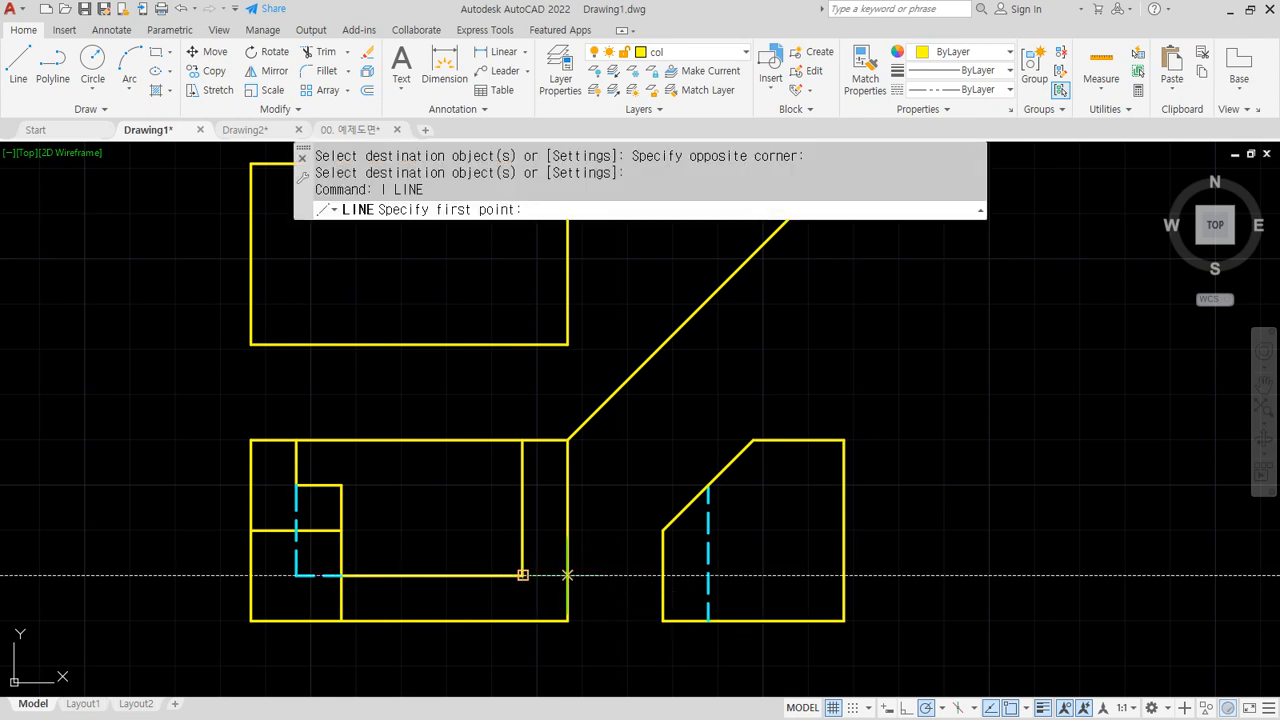
{"action": "left_click", "coordinate": [663, 575]}
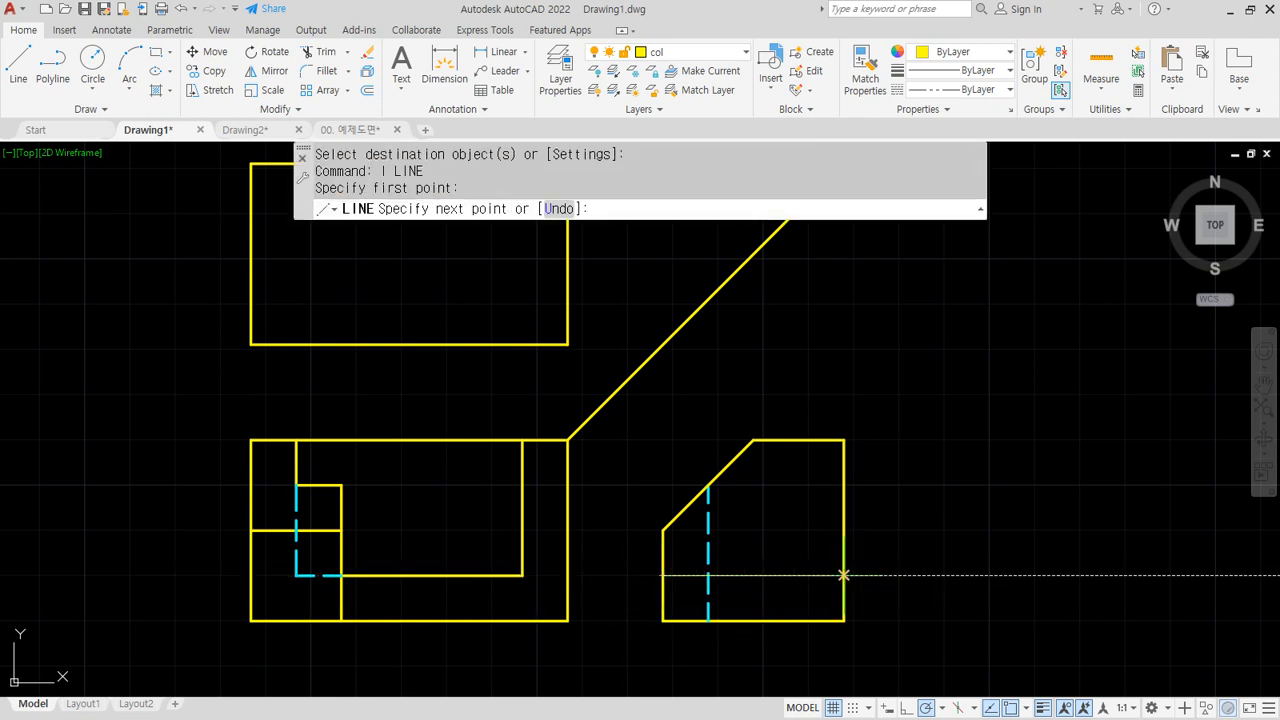
{"action": "left_click", "coordinate": [843, 575]}
{"action": "key", "text": "space"}
{"action": "type", "text": "tr"}
{"action": "key", "text": "space"}
{"action": "left_click", "coordinate": [704, 599]}
{"action": "key", "text": "space"}
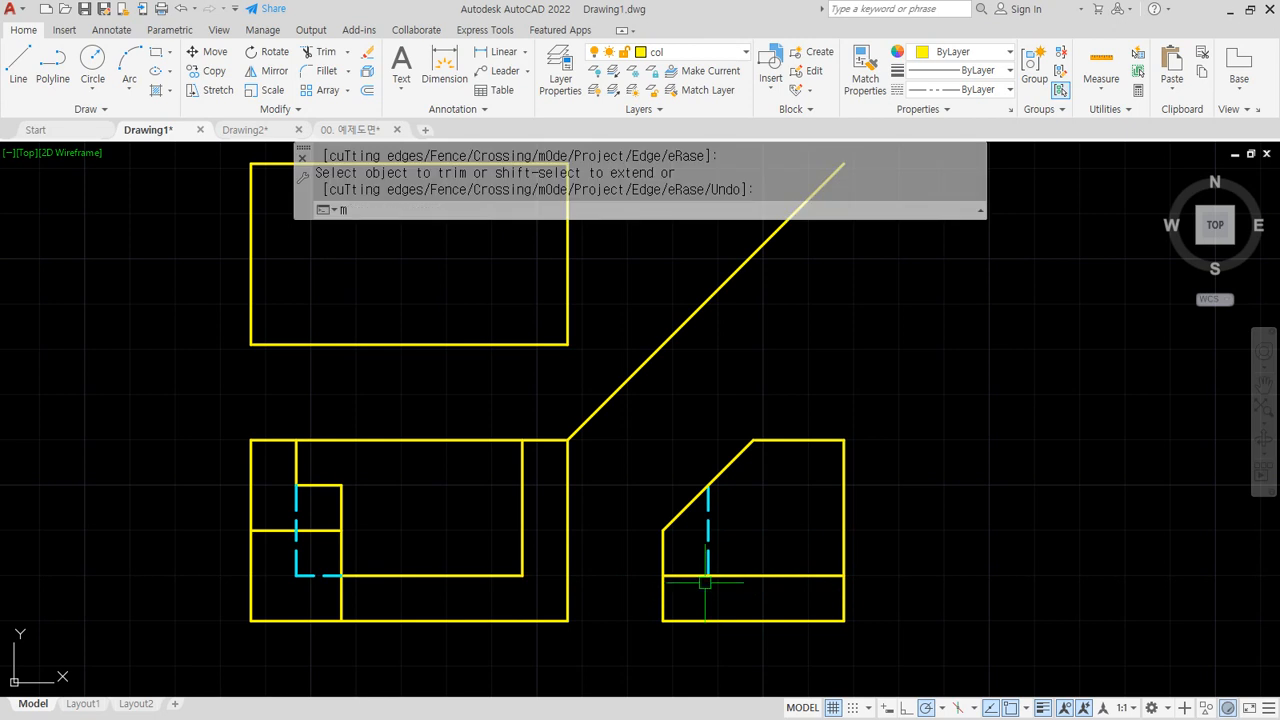
Match the side view's new horizontal line to the hidden vertical line's properties
{"action": "type", "text": "ma"}
{"action": "key", "text": "space"}
{"action": "left_click", "coordinate": [708, 545]}
{"action": "left_click", "coordinate": [736, 574]}
{"action": "key", "text": "space"}
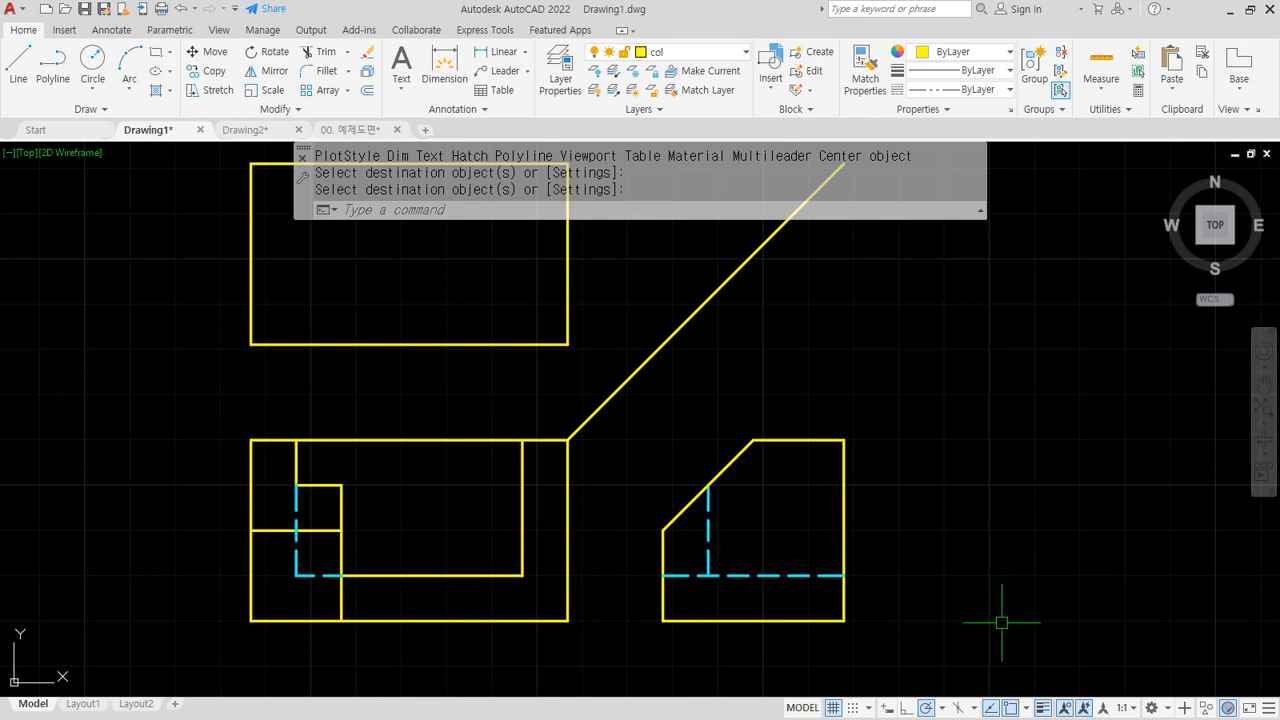
Draw a horizontal line across the front view's right column at the diagonal's lower end height, and trim the upper edge over the slot
{"action": "type", "text": "l"}
{"action": "key", "text": "space"}
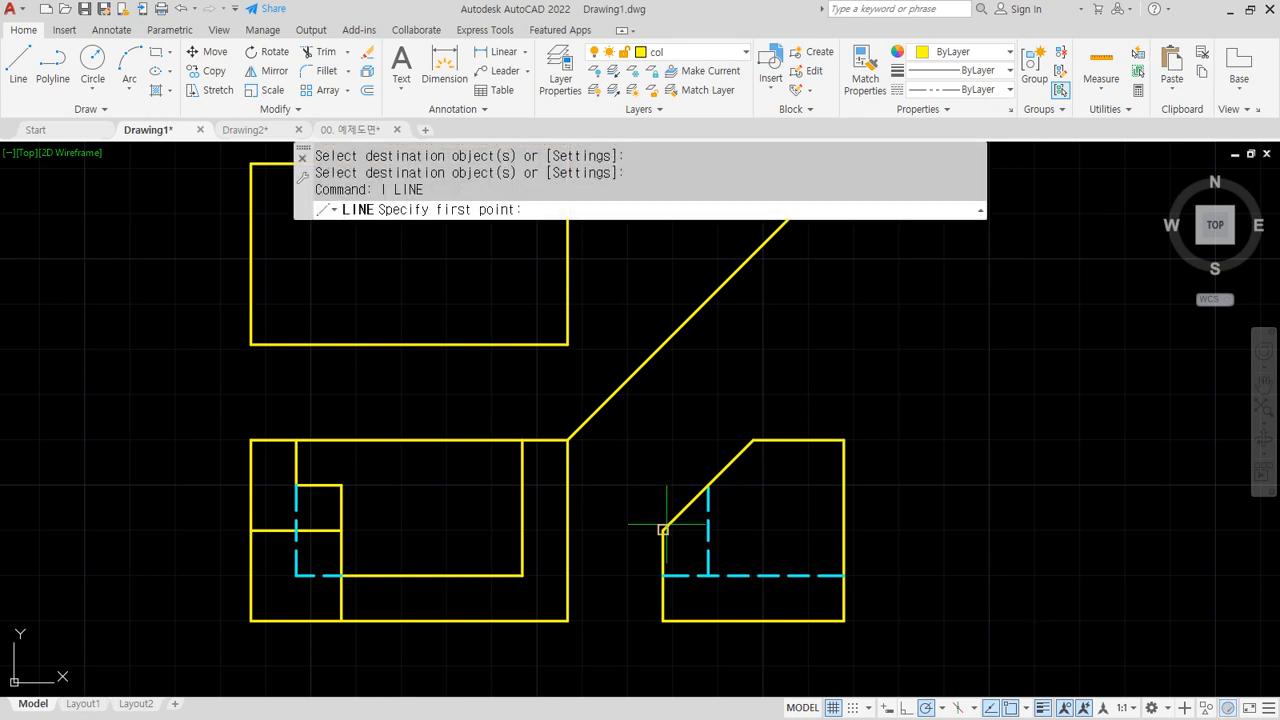
{"action": "left_click", "coordinate": [567, 529]}
{"action": "left_click", "coordinate": [522, 529]}
{"action": "key", "text": "space"}
{"action": "type", "text": "tr"}
{"action": "key", "text": "space"}
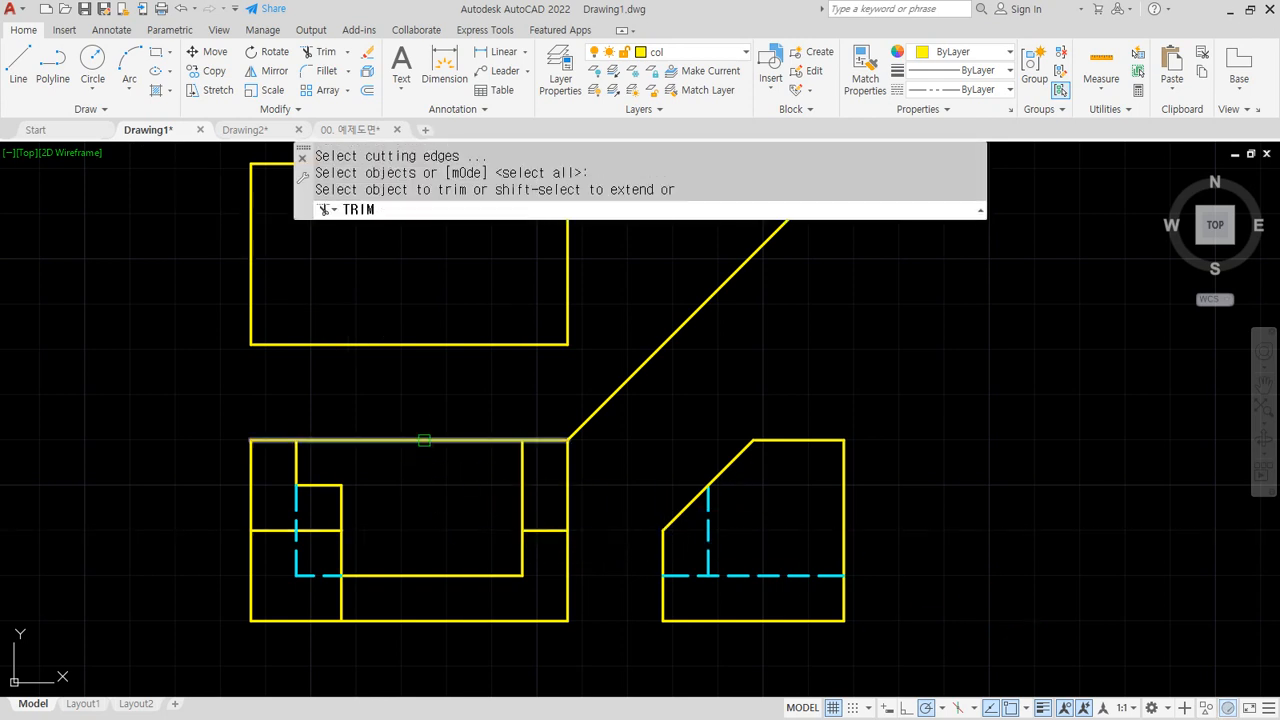
{"action": "left_click", "coordinate": [424, 440]}
{"action": "key", "text": "space"}
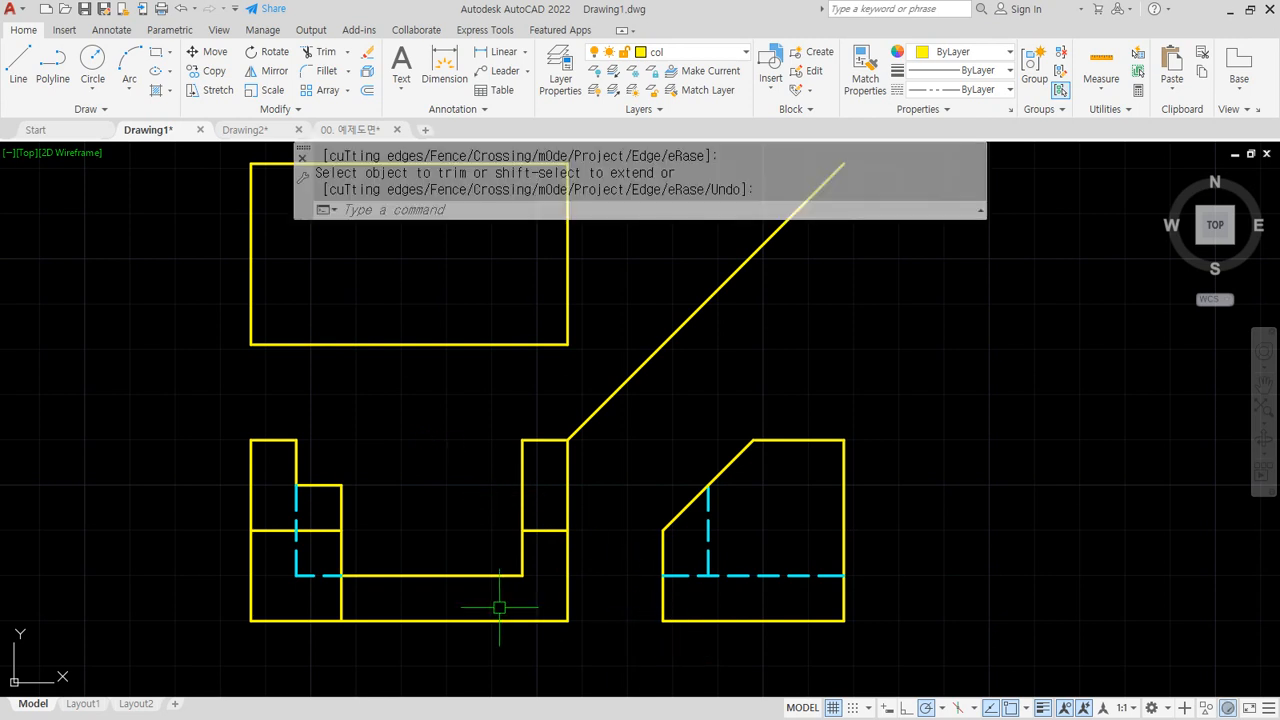
In the top view, offset the left edge 10 inward, that new line another 10 to the right, and the right edge 10 inward
{"action": "scroll", "coordinate": [499, 597], "scroll_direction": "down", "scroll_amount": 3}
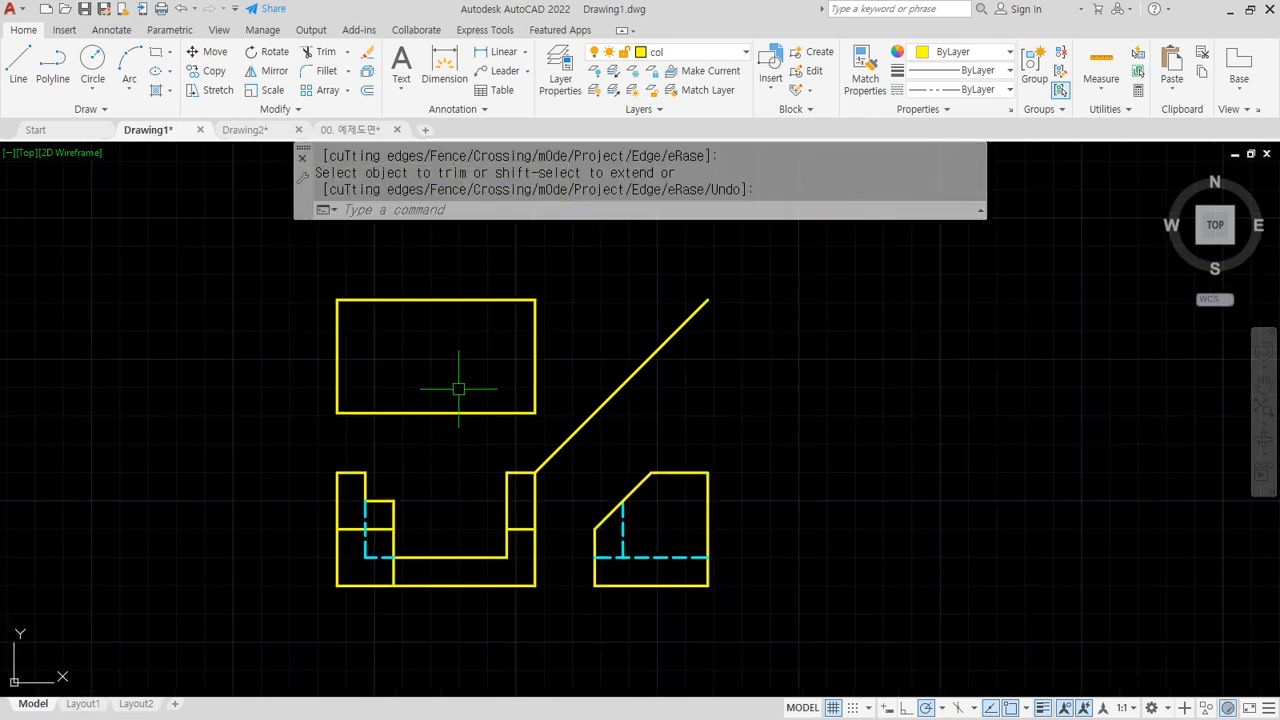
{"action": "scroll", "coordinate": [447, 381], "scroll_direction": "up", "scroll_amount": 2}
{"action": "type", "text": "o"}
{"action": "key", "text": "space"}
{"action": "type", "text": "10"}
{"action": "key", "text": "space"}
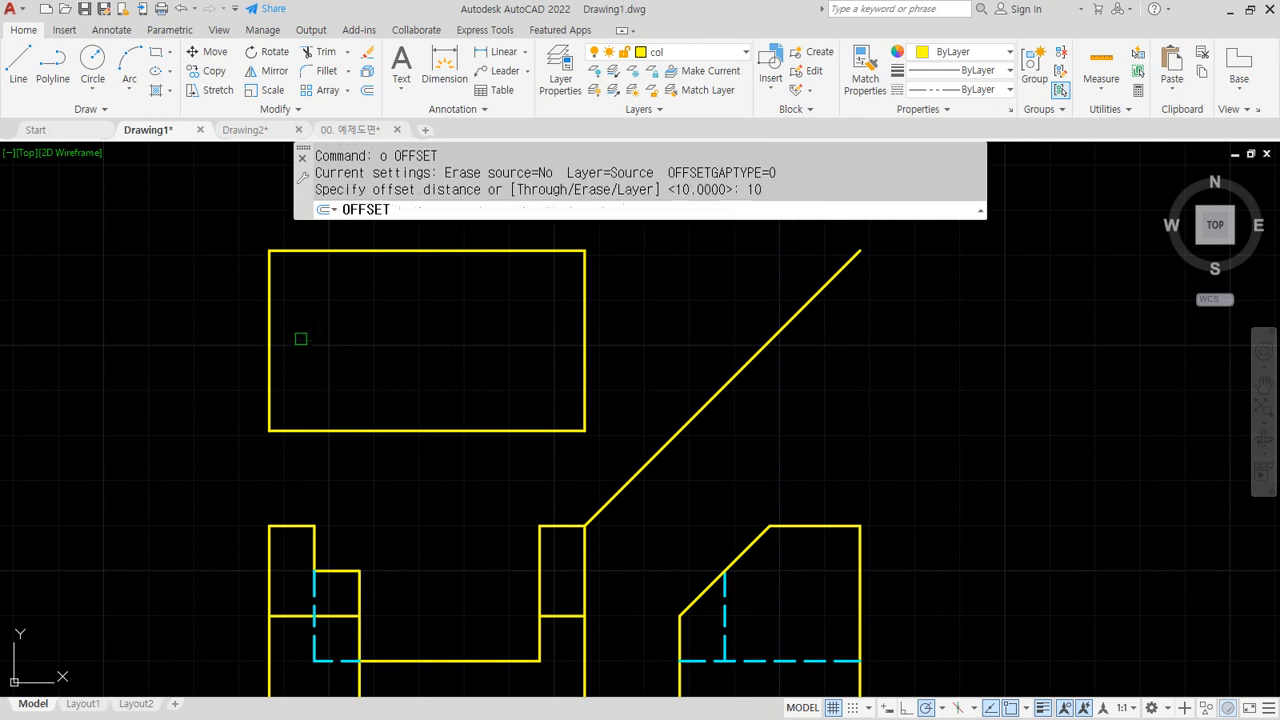
{"action": "left_click", "coordinate": [269, 348]}
{"action": "left_click", "coordinate": [287, 349]}
{"action": "left_click", "coordinate": [314, 357]}
{"action": "left_click", "coordinate": [351, 367]}
{"action": "left_click", "coordinate": [584, 366]}
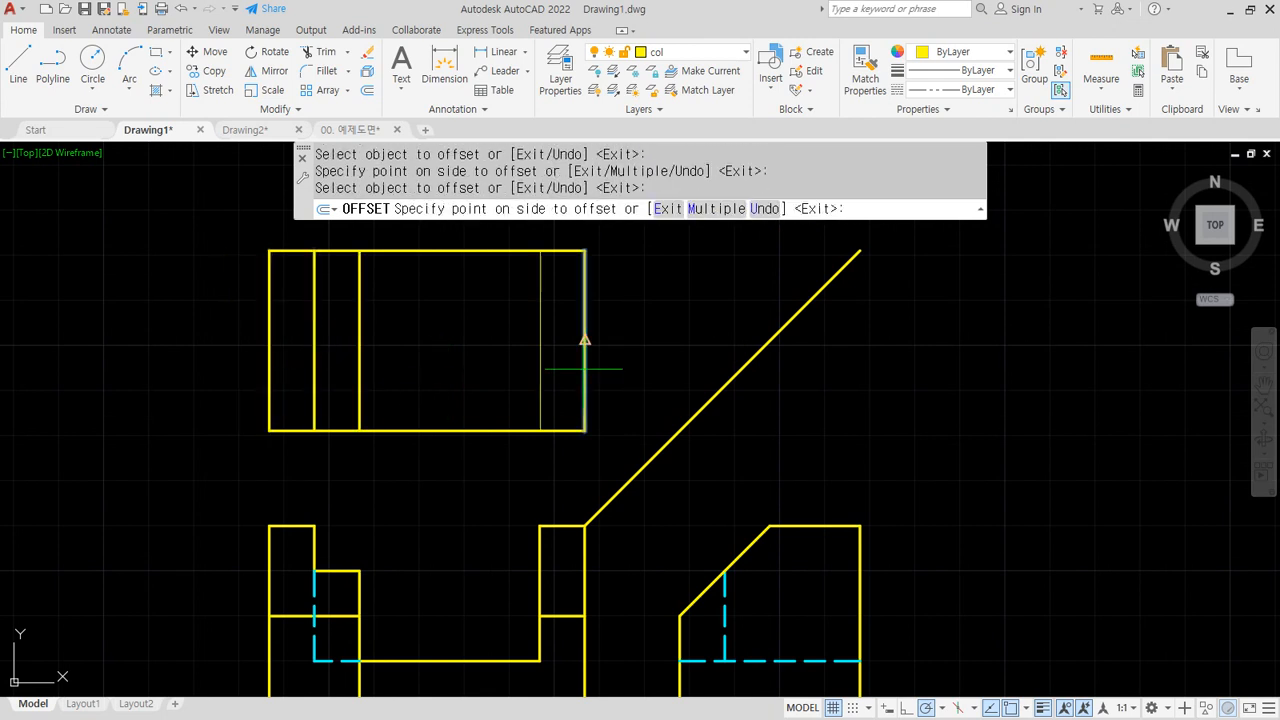
{"action": "left_click", "coordinate": [473, 367]}
{"action": "key", "text": "space"}
Draw a short horizontal line at mid-height between the top view's two left inner vertical lines
{"action": "type", "text": "l"}
{"action": "key", "text": "space"}
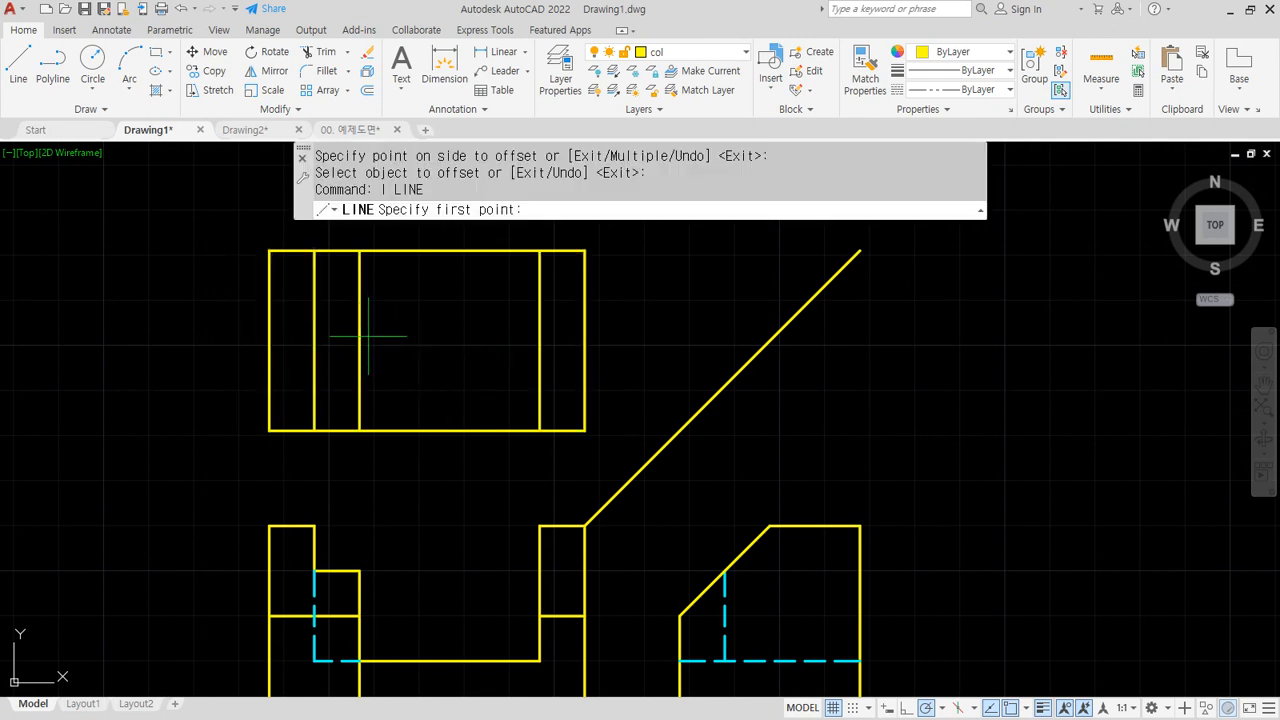
{"action": "left_click", "coordinate": [351, 340]}
{"action": "left_click", "coordinate": [314, 340]}
{"action": "key", "text": "space"}
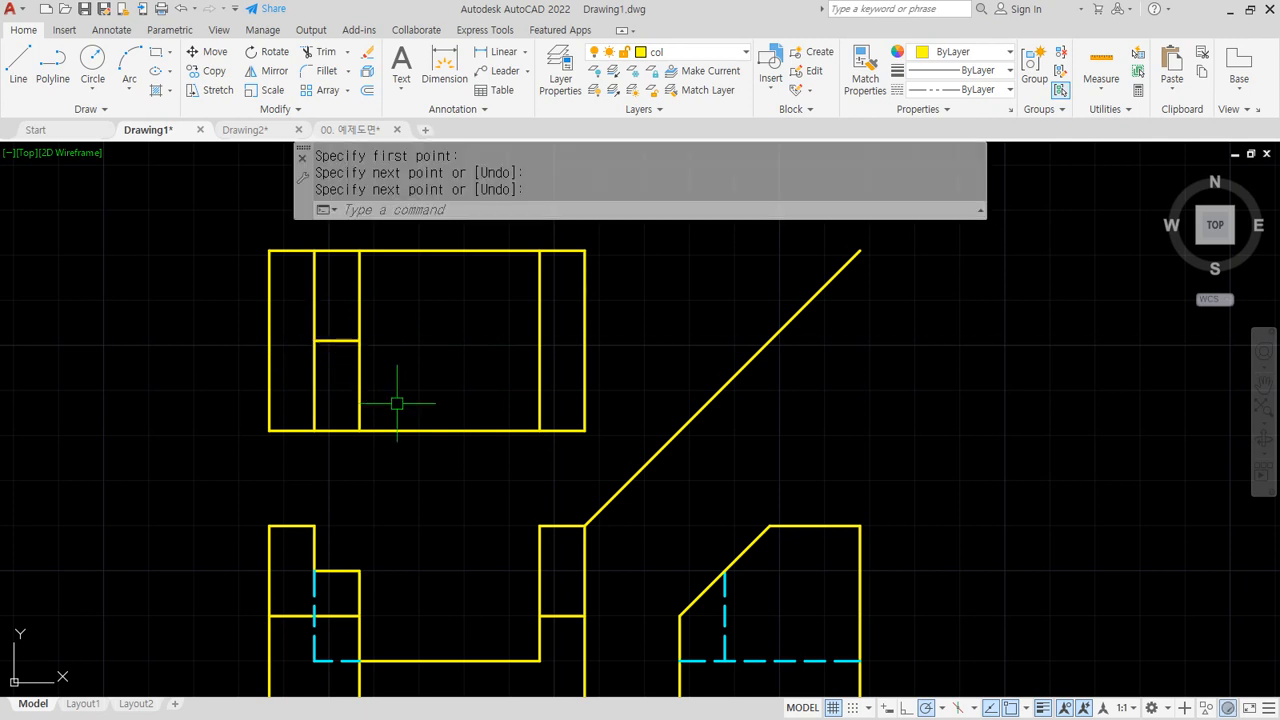
Fillet the short horizontal line with the top view's second inner vertical at radius 0, keeping the vertical's lower part
{"action": "type", "text": "f"}
{"action": "key", "text": "space"}
{"action": "left_click", "coordinate": [365, 365]}
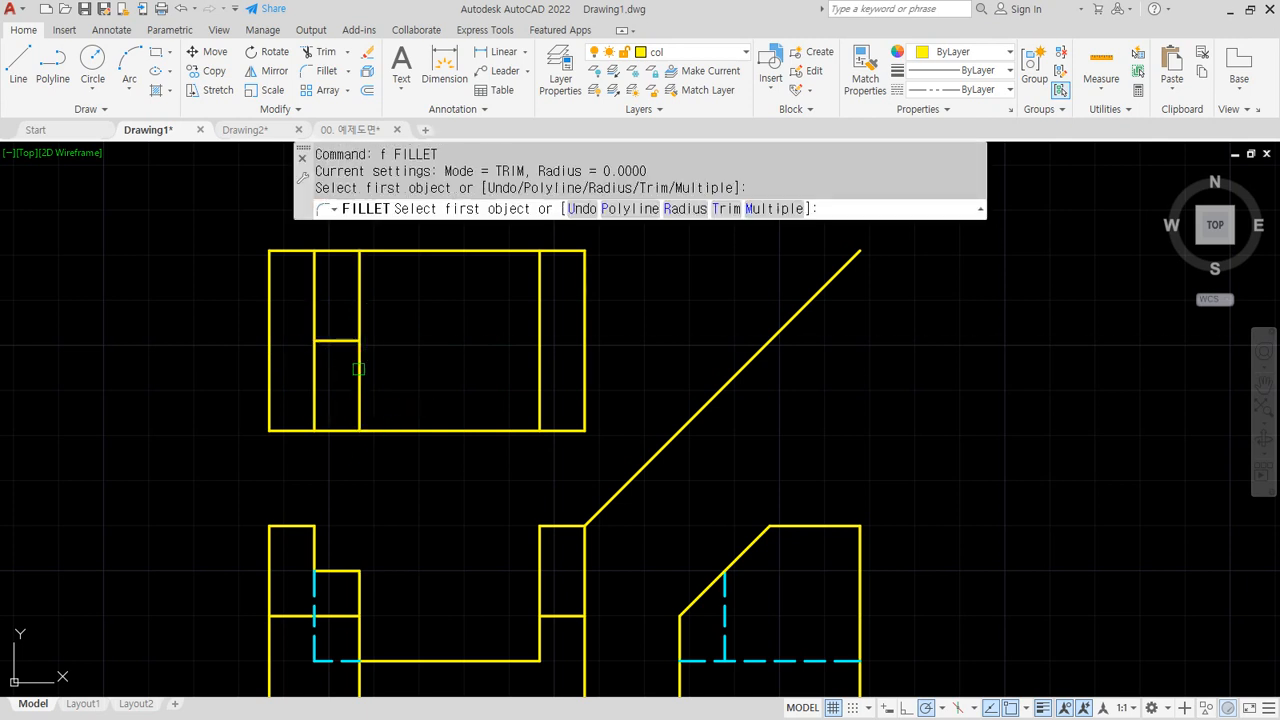
{"action": "left_click", "coordinate": [360, 368]}
{"action": "left_click", "coordinate": [347, 344]}
{"action": "key", "text": "space"}
{"action": "left_click", "coordinate": [330, 340]}
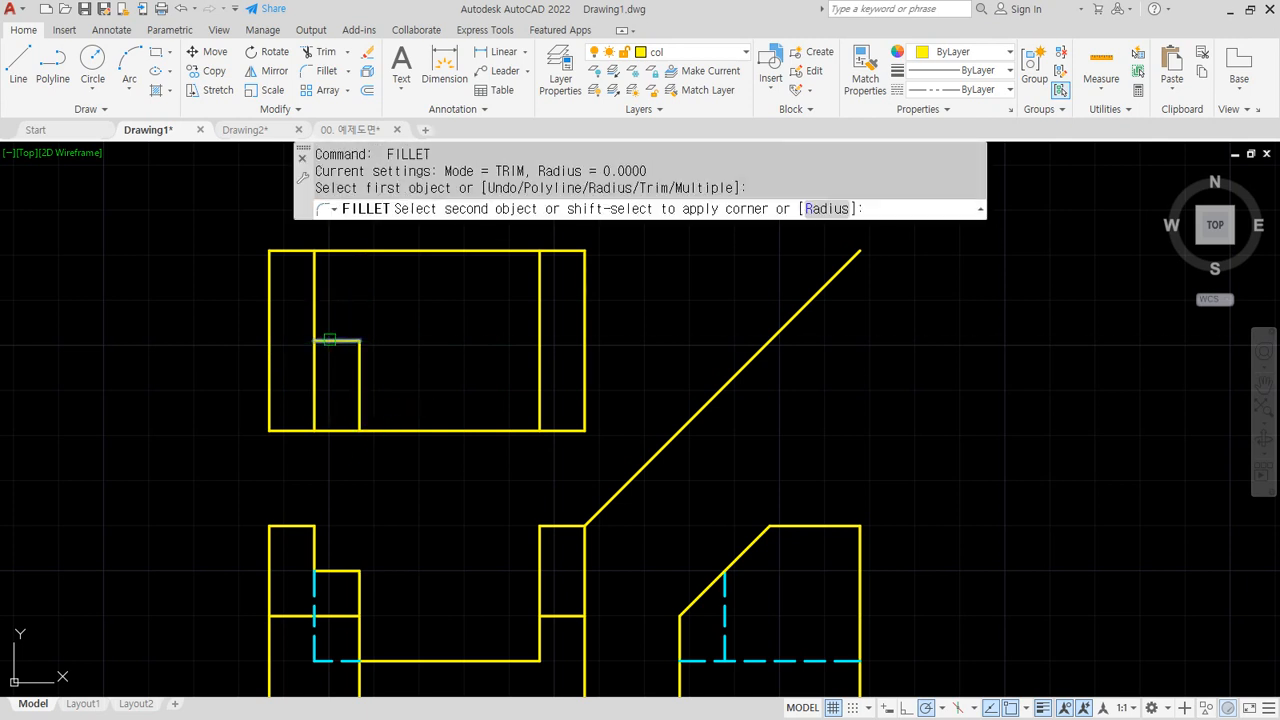
{"action": "key", "text": "Escape"}
Erase the short horizontal line at mid-height between the top view's two left inner verticals
{"action": "left_click", "coordinate": [347, 341]}
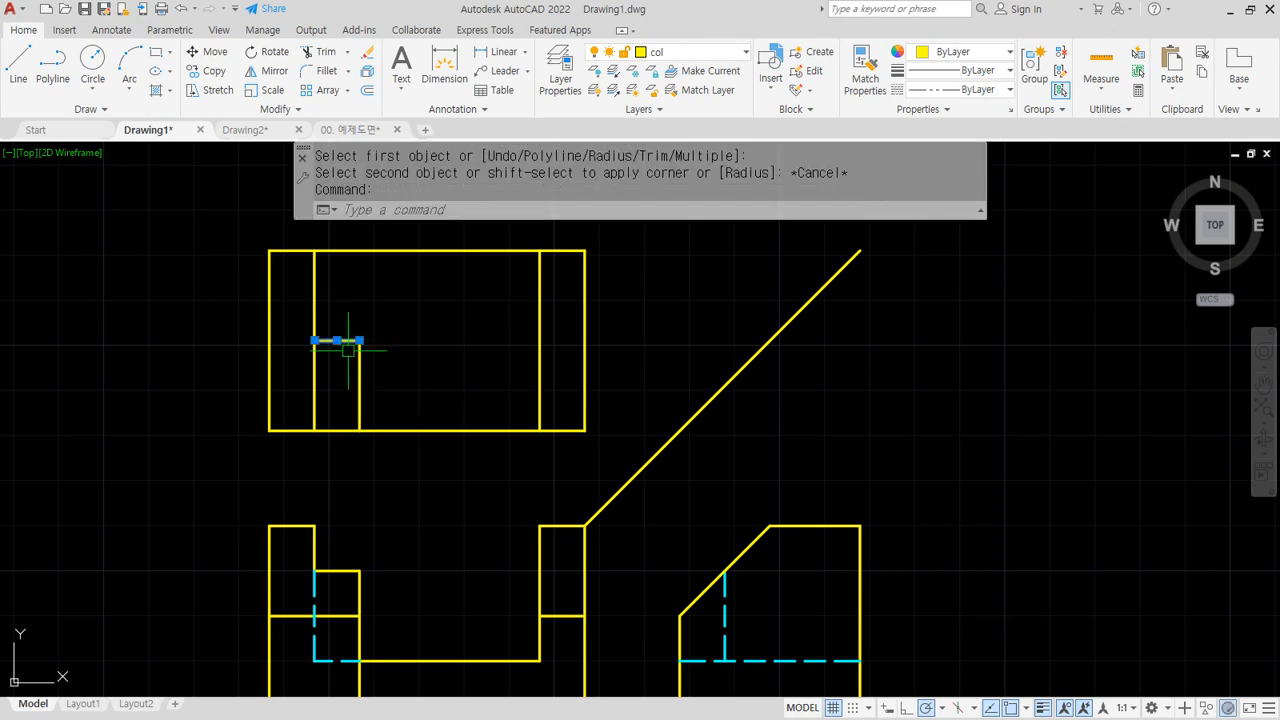
{"action": "type", "text": "e"}
{"action": "key", "text": "space"}
Offset the top view's lower edge 10 upward
{"action": "type", "text": "o"}
{"action": "key", "text": "space"}
{"action": "type", "text": "1"}
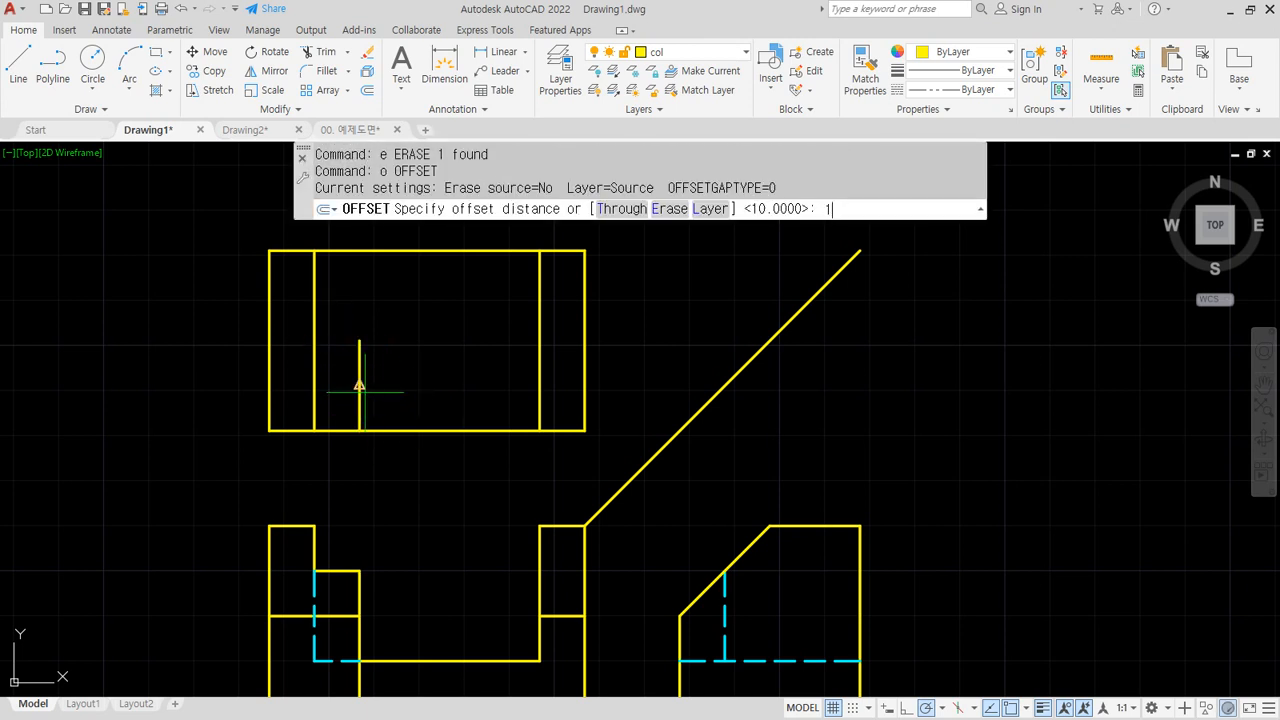
{"action": "key", "text": "space"}
{"action": "left_click", "coordinate": [382, 430]}
{"action": "left_click", "coordinate": [375, 411]}
{"action": "key", "text": "space"}
Fillet the new horizontal line at radius 0 with both left inner verticals to form the stepped outline
{"action": "type", "text": "f"}
{"action": "key", "text": "space"}
{"action": "left_click", "coordinate": [359, 402]}
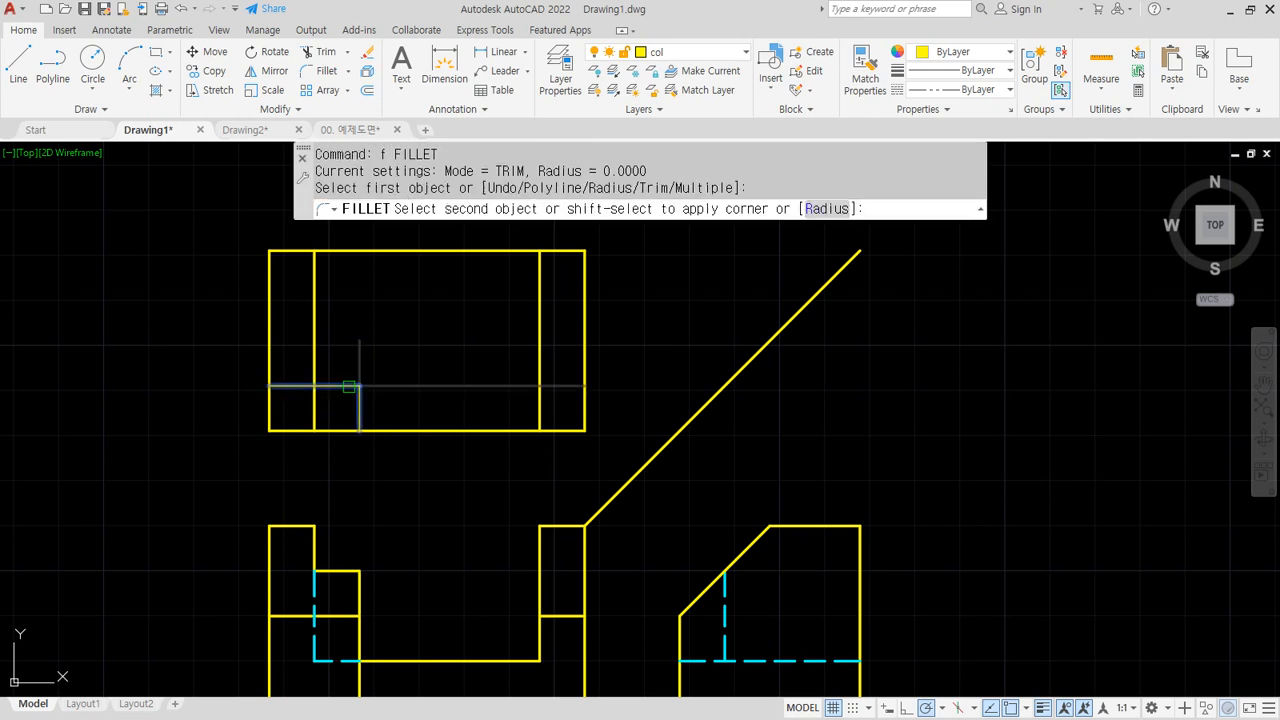
{"action": "left_click", "coordinate": [349, 386]}
{"action": "left_click", "coordinate": [330, 386]}
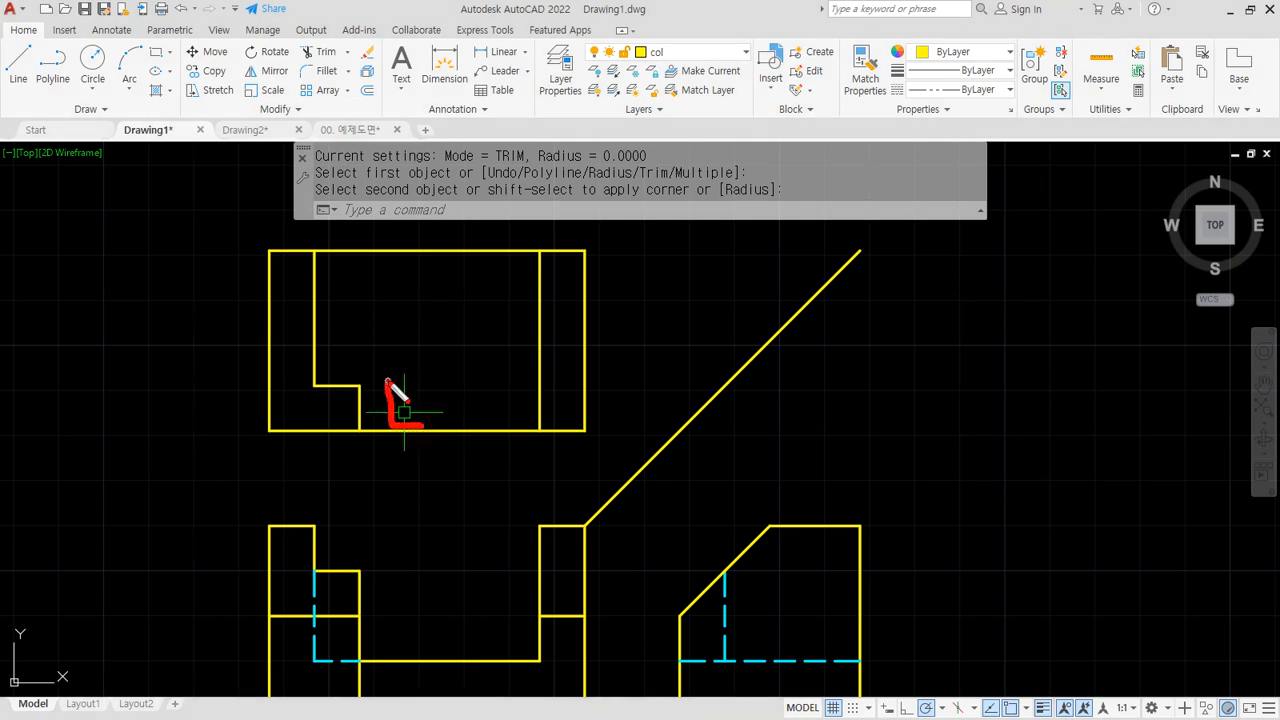
{"action": "type", "text": "l"}
{"action": "key", "text": "space"}
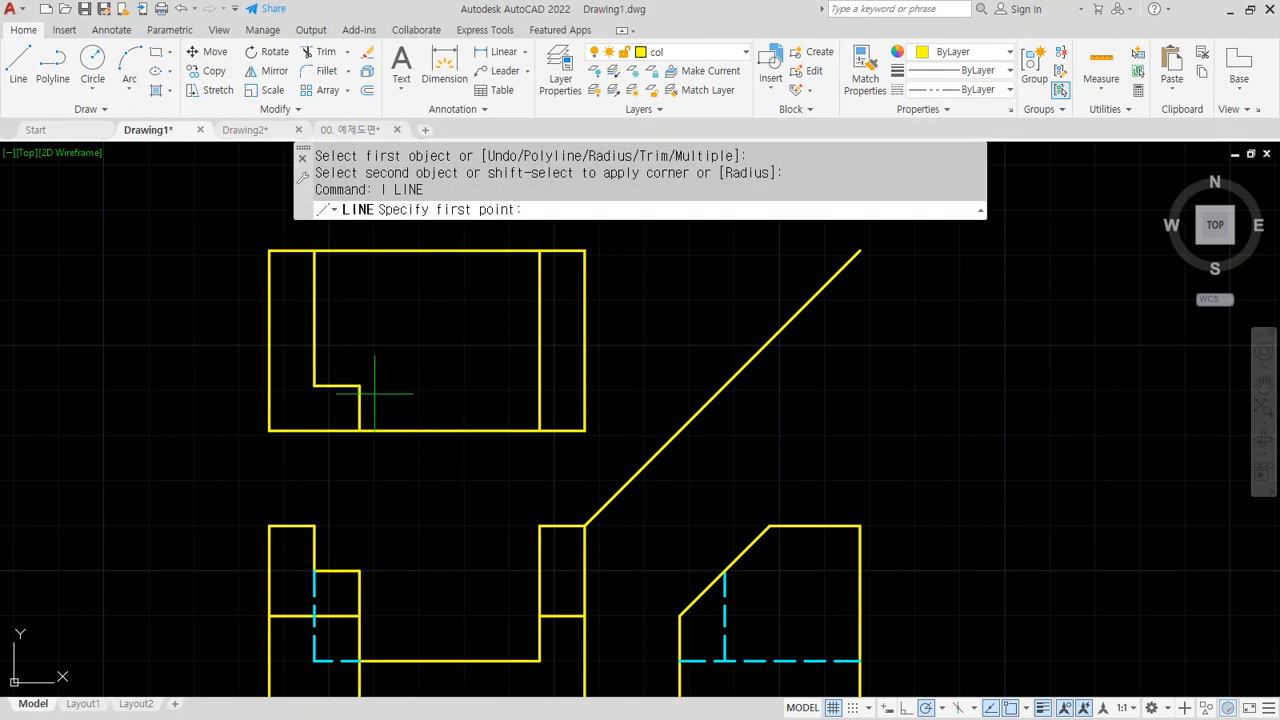
{"action": "left_click_drag", "start_coordinate": [420, 390], "coordinate": [702, 540]}
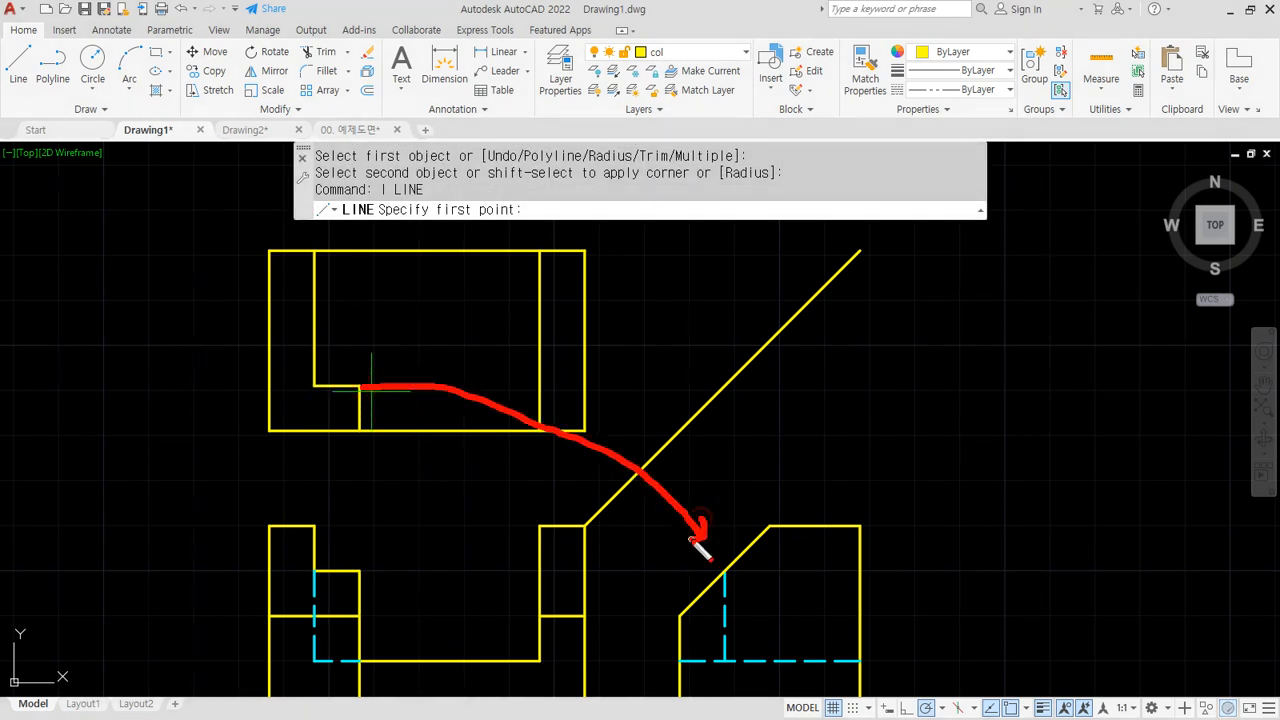
{"action": "left_click_drag", "start_coordinate": [568, 566], "coordinate": [402, 565]}
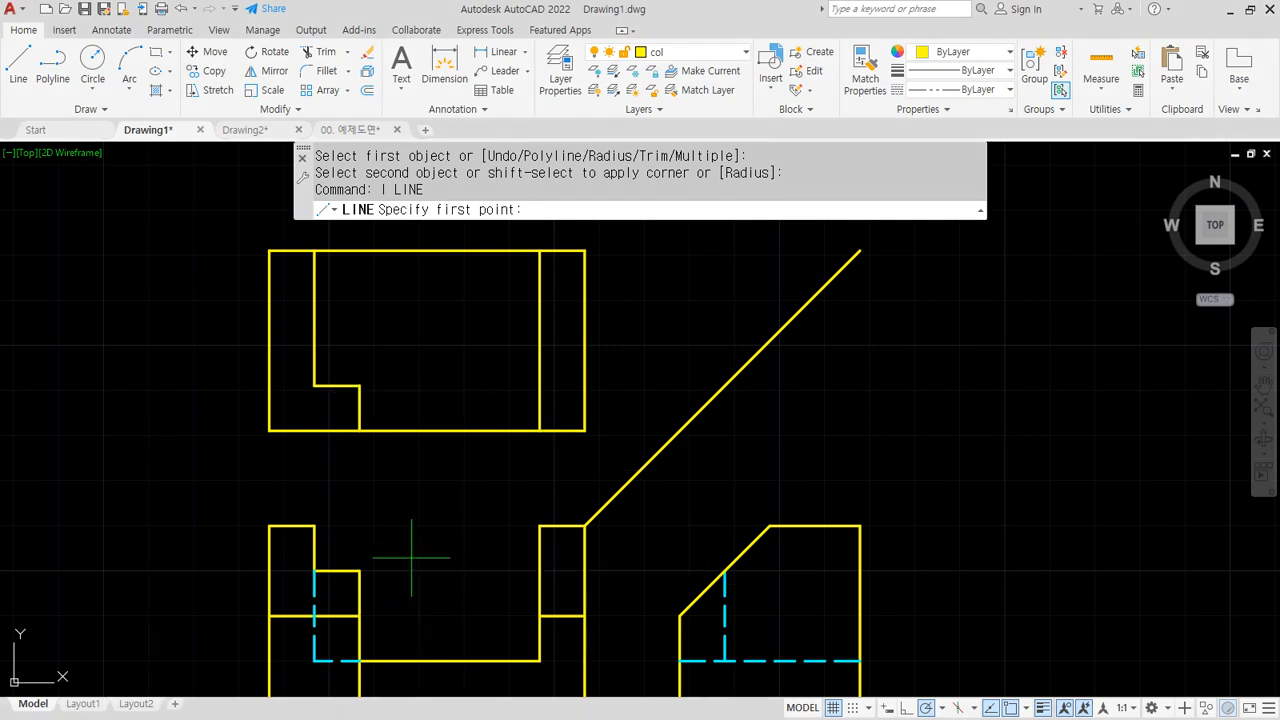
{"action": "middle_click_drag", "start_coordinate": [372, 406], "coordinate": [328, 391]}
{"action": "key", "text": "Escape"}
{"action": "key", "text": "Escape"}
{"action": "key", "text": "Escape"}
{"action": "key", "text": "Escape"}
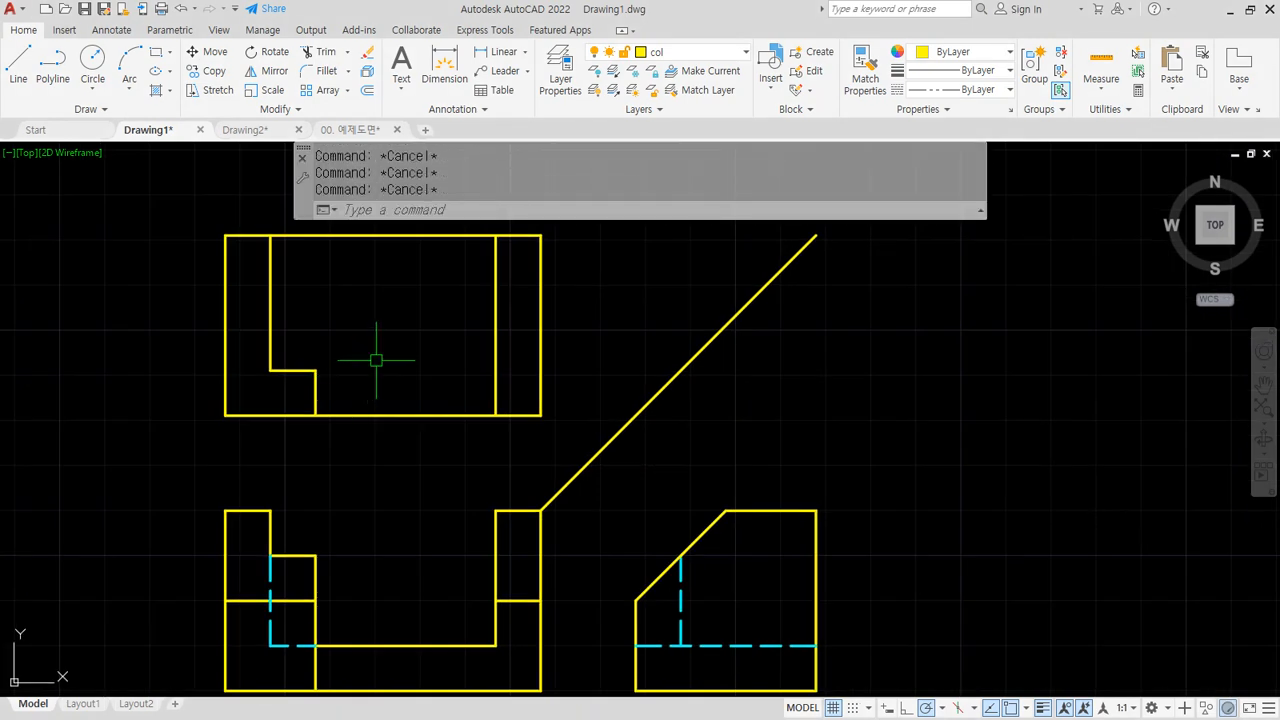
Offset the top view's right edge 30 inward
{"action": "type", "text": "o"}
{"action": "key", "text": "Return"}
{"action": "type", "text": "30"}
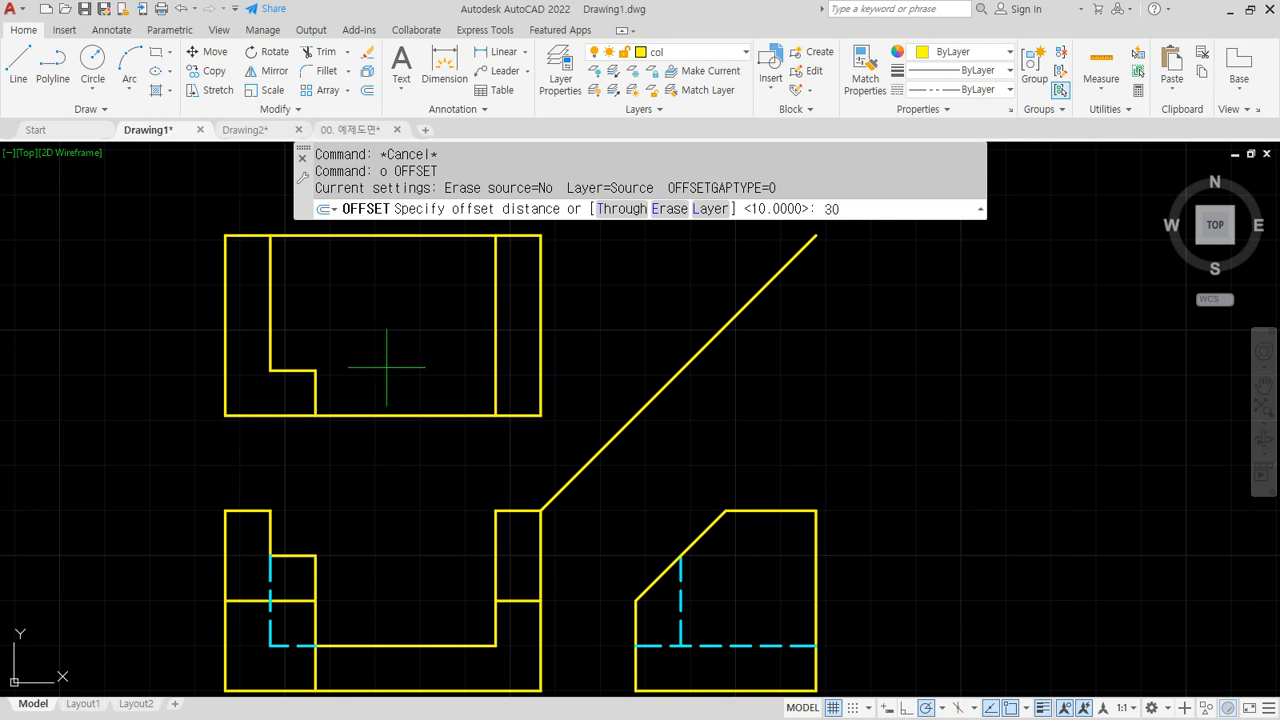
{"action": "key", "text": "Return"}
{"action": "left_click", "coordinate": [541, 345]}
{"action": "left_click", "coordinate": [391, 352]}
Draw a circle of radius 10 centred on the midpoint of the new vertical line in the top view
{"action": "type", "text": "c"}
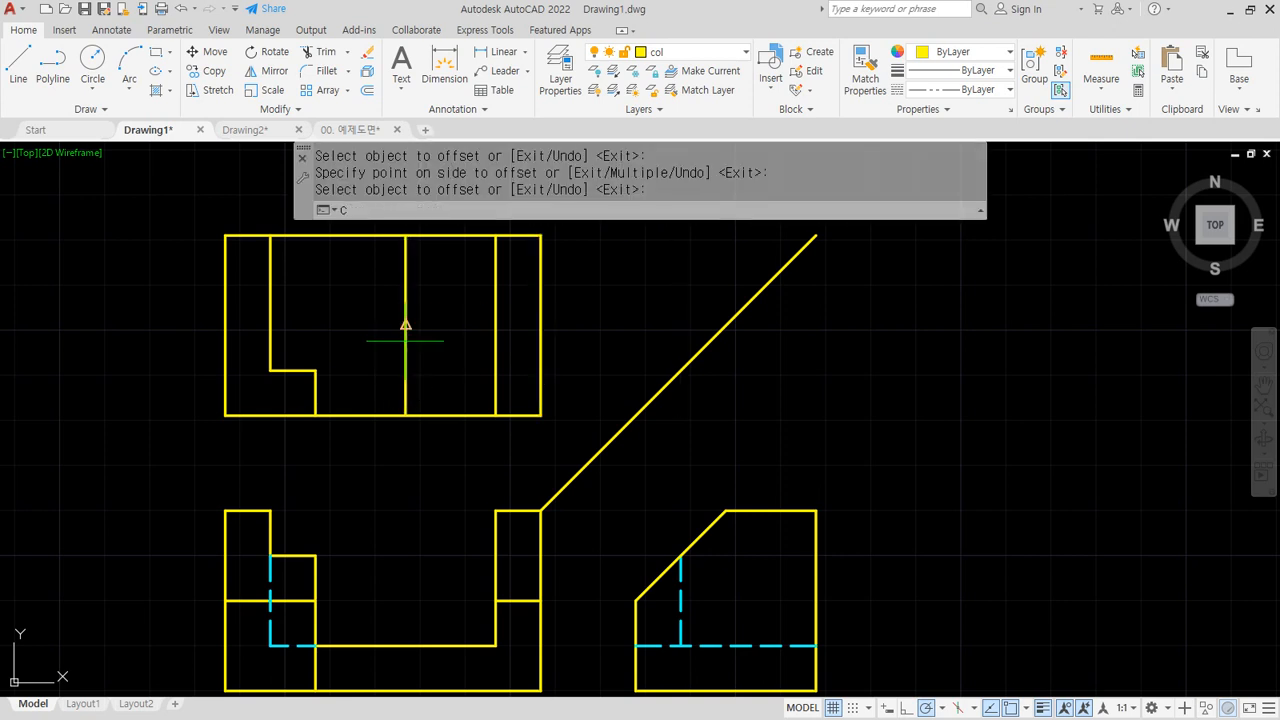
{"action": "key", "text": "Return"}
{"action": "left_click", "coordinate": [405, 325]}
{"action": "type", "text": "10"}
{"action": "key", "text": "Return"}
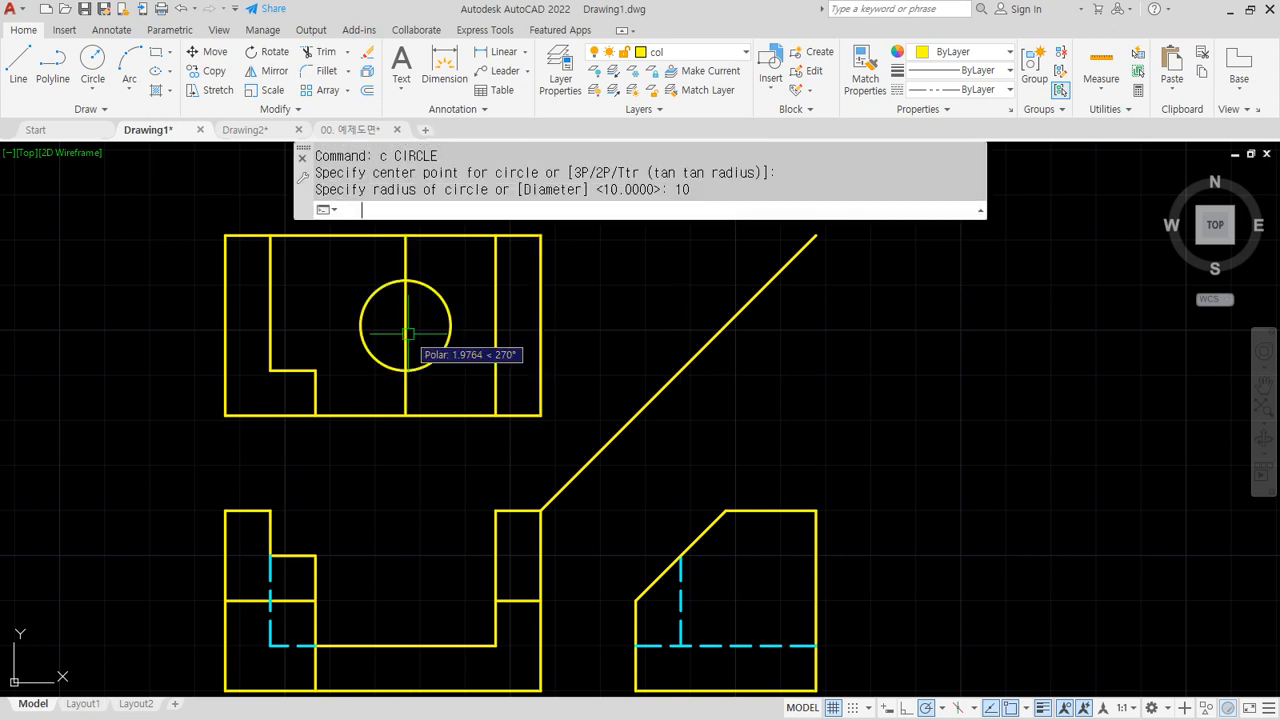
Trim the vertical line outside the circle and draw a horizontal line across the circle's diameter
{"action": "type", "text": "tr"}
{"action": "key", "text": "Return"}
{"action": "key", "text": "Return"}
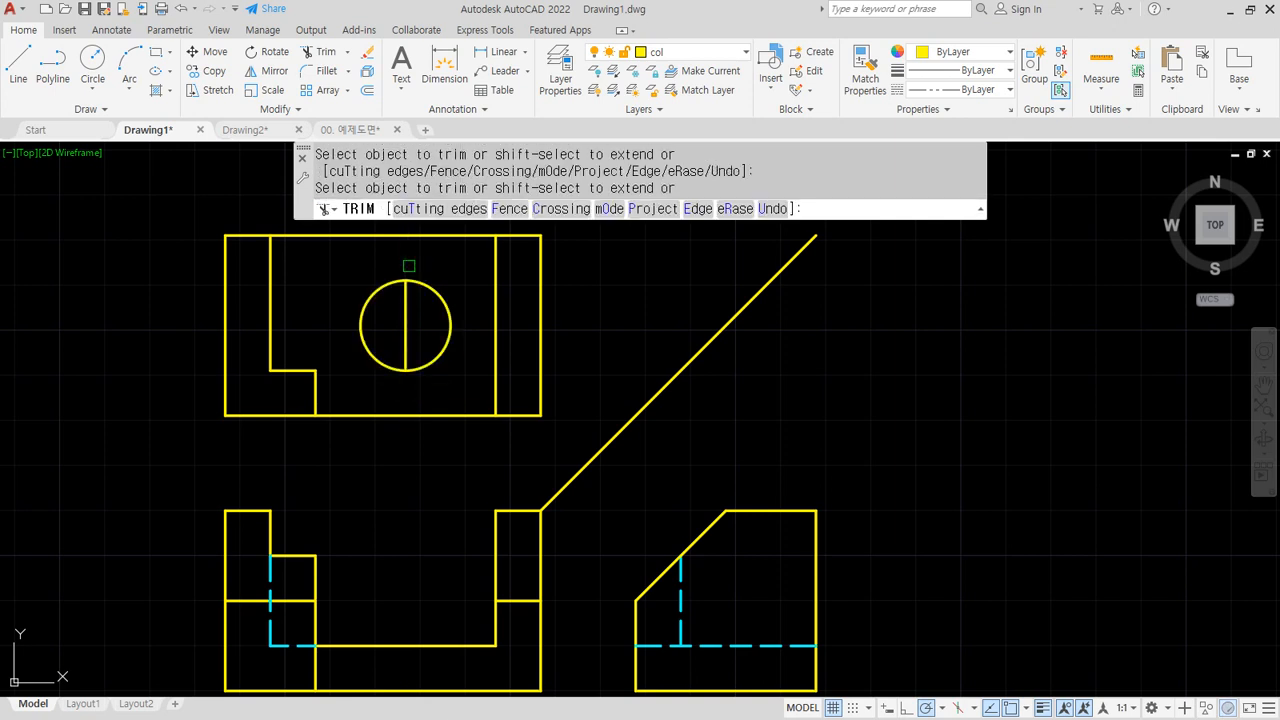
{"action": "key", "text": "Escape"}
{"action": "type", "text": "l"}
{"action": "key", "text": "Return"}
{"action": "left_click", "coordinate": [360, 325]}
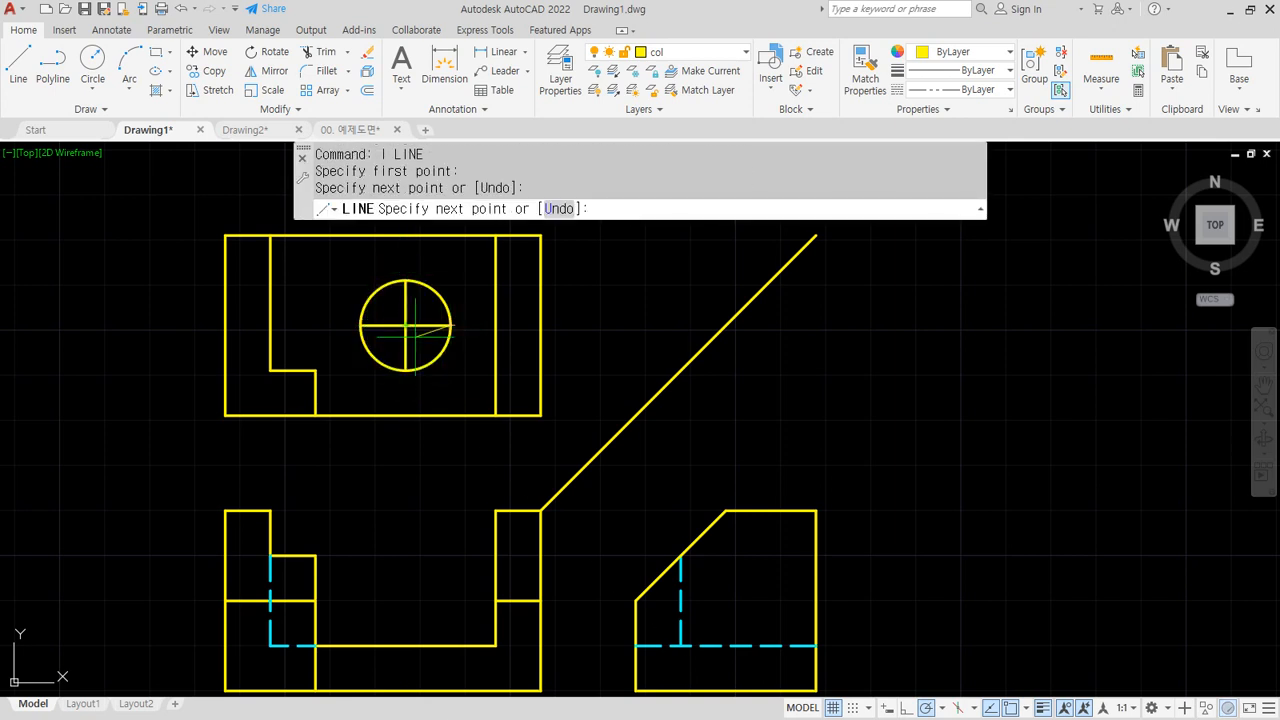
{"action": "key", "text": "Return"}
Put the two crossing lines inside the circle on the cen layer
{"action": "left_click", "coordinate": [413, 338]}
{"action": "left_click", "coordinate": [400, 305]}
{"action": "left_click", "coordinate": [717, 47]}
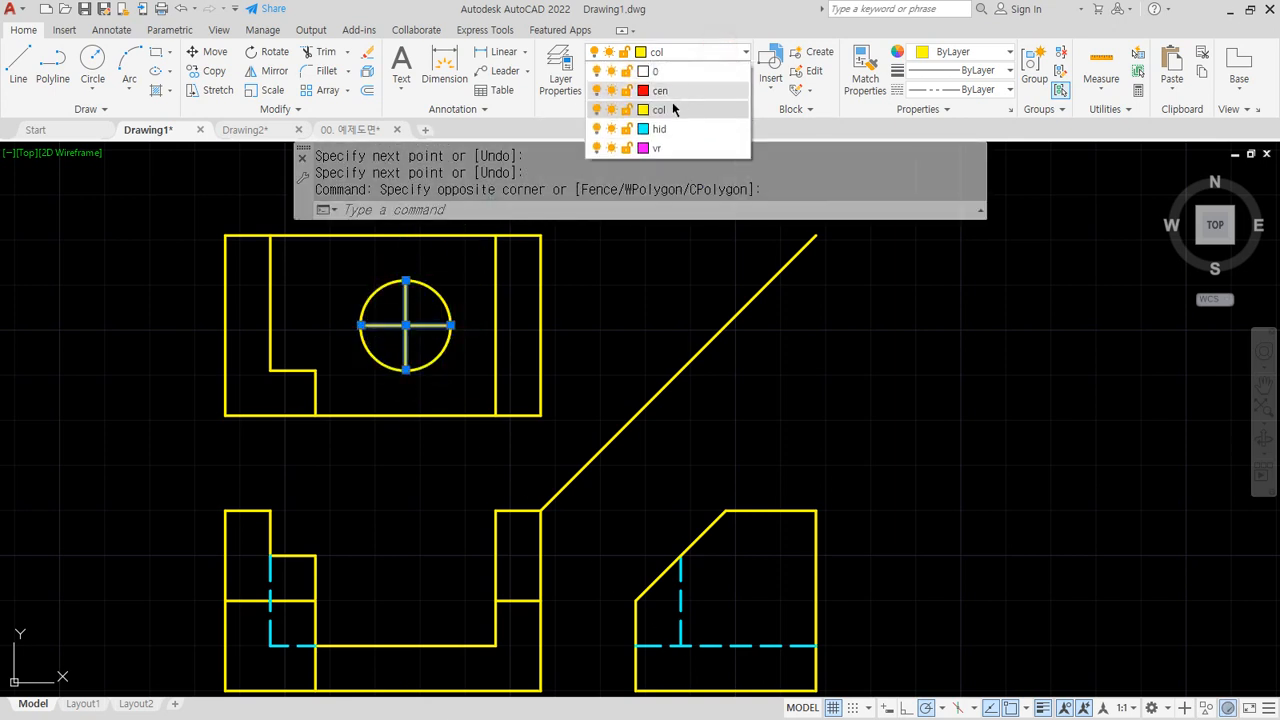
{"action": "left_click", "coordinate": [660, 90]}
{"action": "key", "text": "Escape"}
{"action": "key", "text": "Escape"}
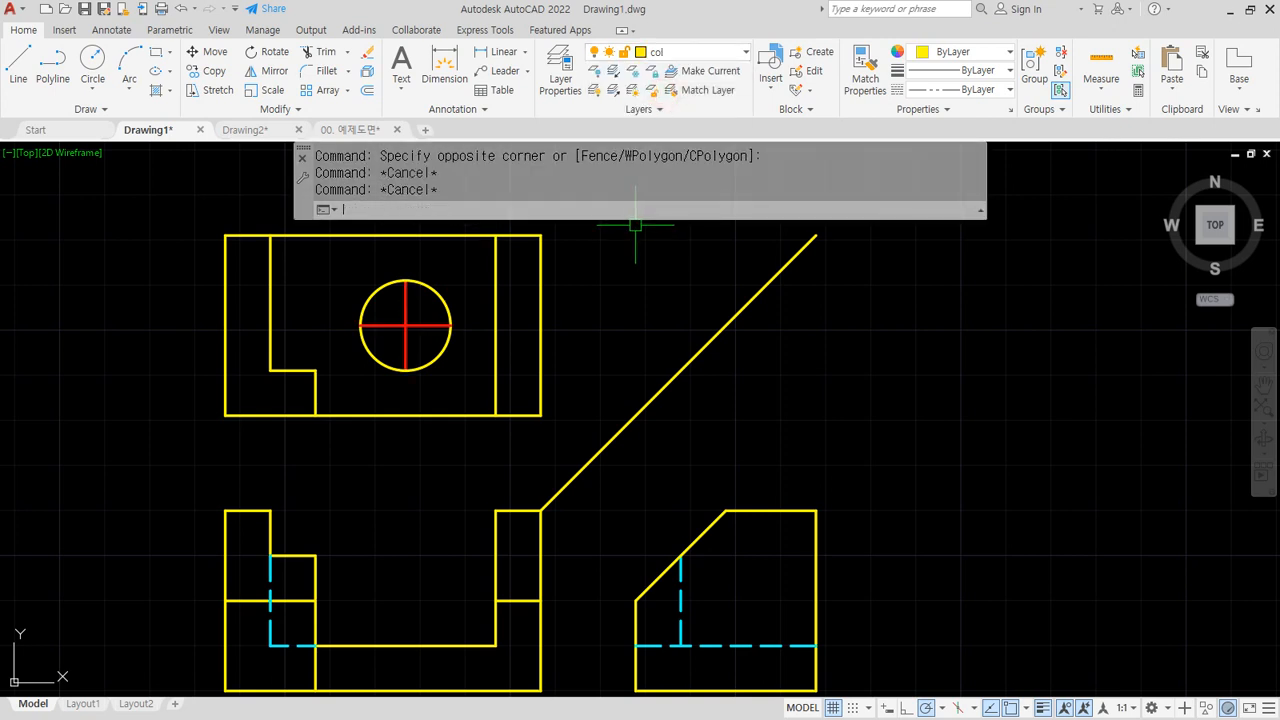
Lengthen both ends of the circle's two centre lines by a delta of 5
{"action": "type", "text": "len"}
{"action": "key", "text": "Return"}
{"action": "type", "text": "d"}
{"action": "key", "text": "Return"}
{"action": "key", "text": "Return"}
{"action": "left_click", "coordinate": [428, 283]}
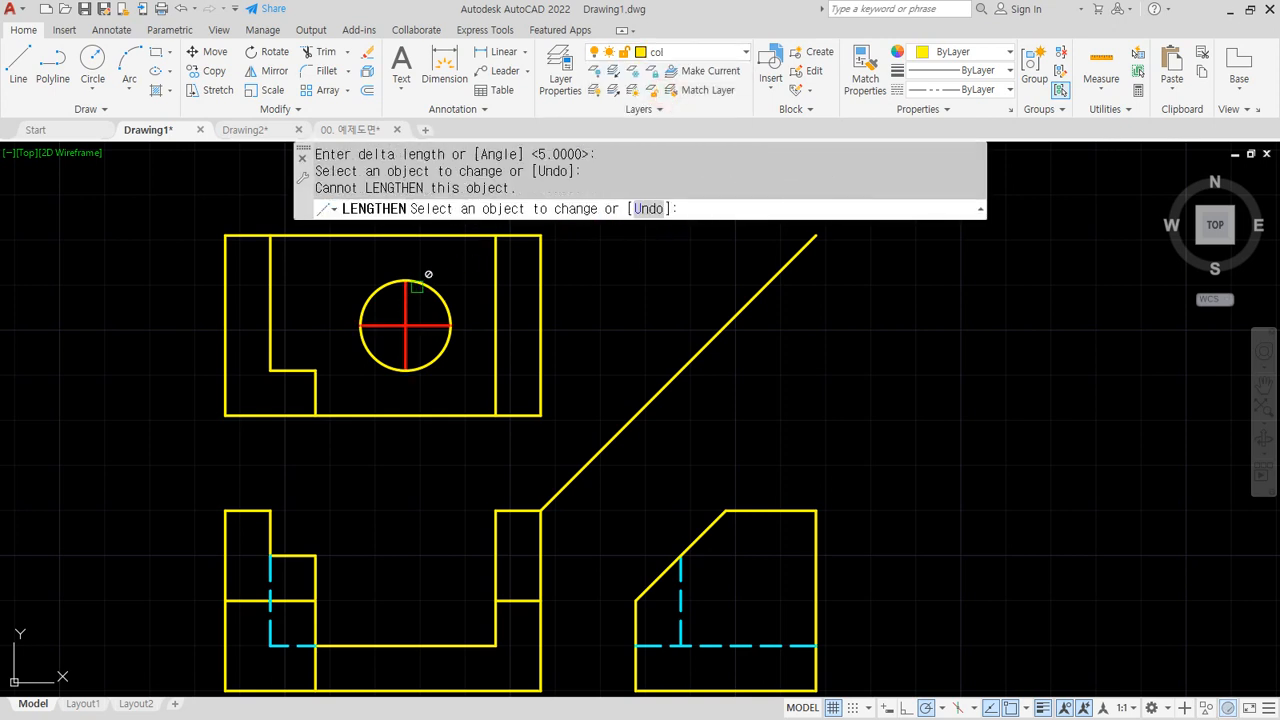
{"action": "left_click", "coordinate": [405, 295]}
{"action": "left_click", "coordinate": [405, 360]}
{"action": "left_click", "coordinate": [424, 328]}
{"action": "left_click", "coordinate": [393, 324]}
{"action": "key", "text": "space"}
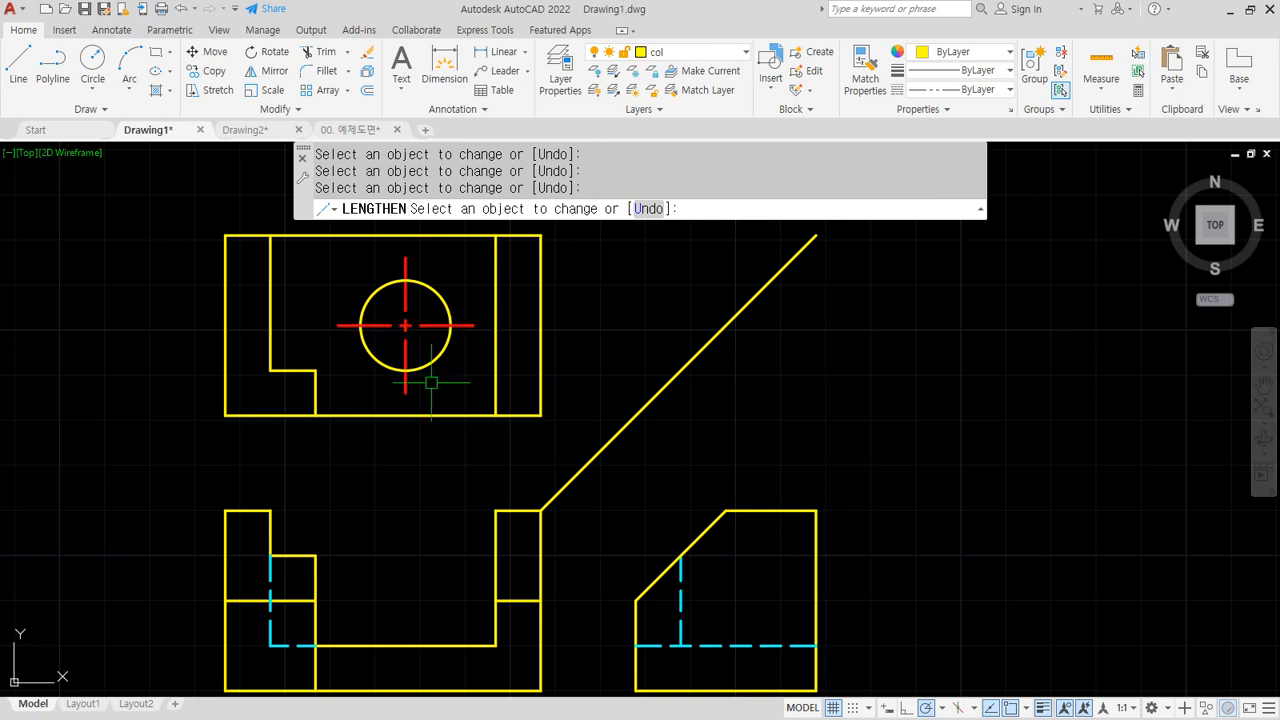
Draw two vertical lines across the front view's base, aligned with the circle's left and right quadrants
{"action": "middle_click_drag", "start_coordinate": [464, 385], "coordinate": [466, 363]}
{"action": "type", "text": "l"}
{"action": "key", "text": "space"}
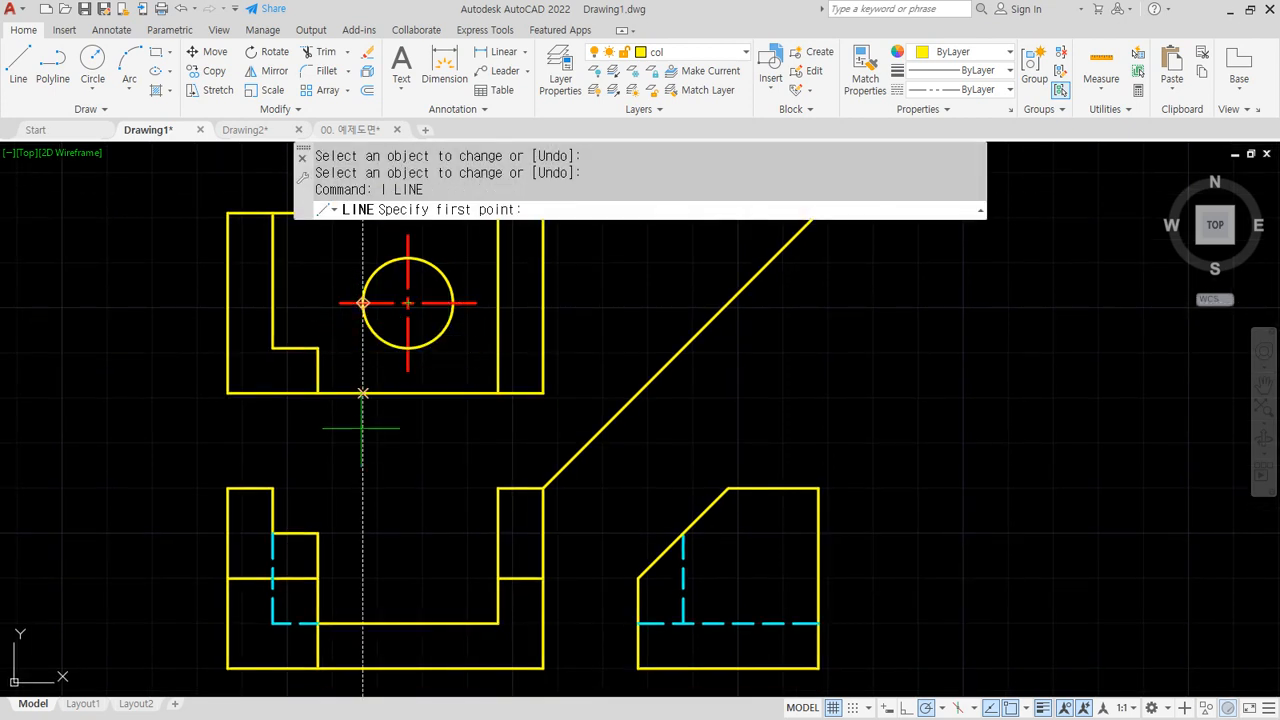
{"action": "left_click", "coordinate": [362, 622]}
{"action": "left_click", "coordinate": [362, 668]}
{"action": "key", "text": "space"}
{"action": "key", "text": "space"}
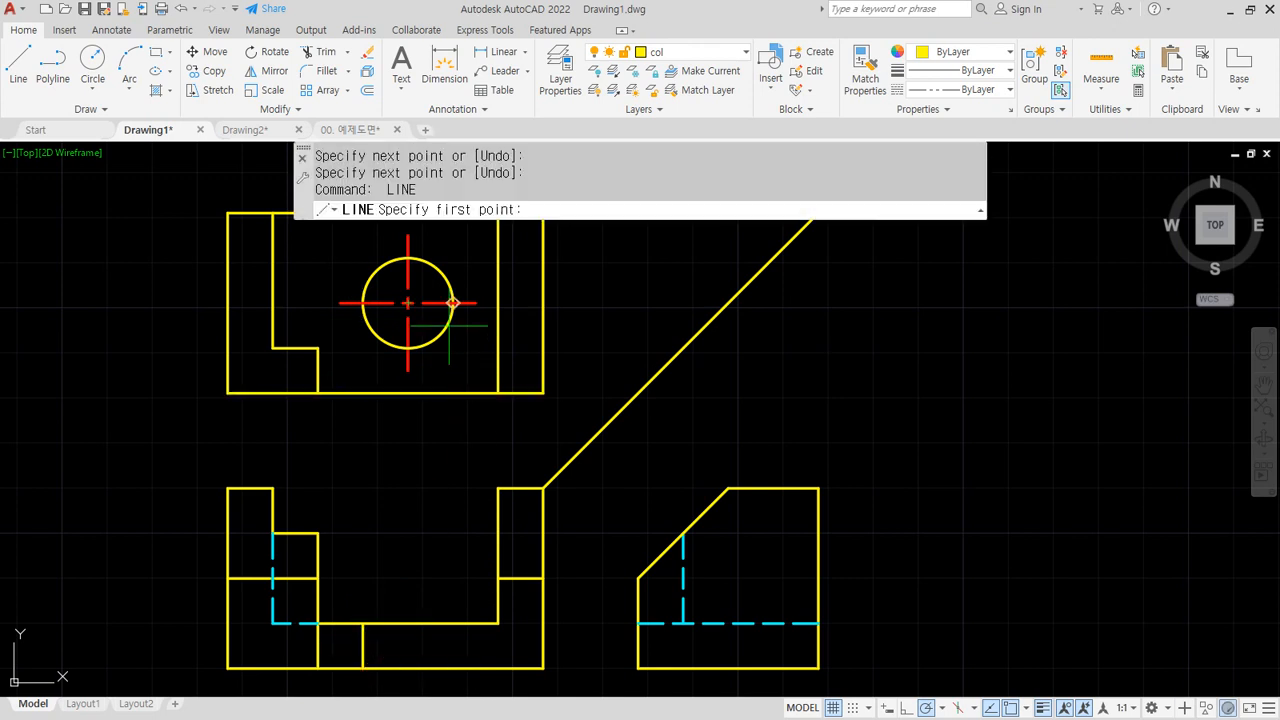
{"action": "left_click", "coordinate": [453, 622]}
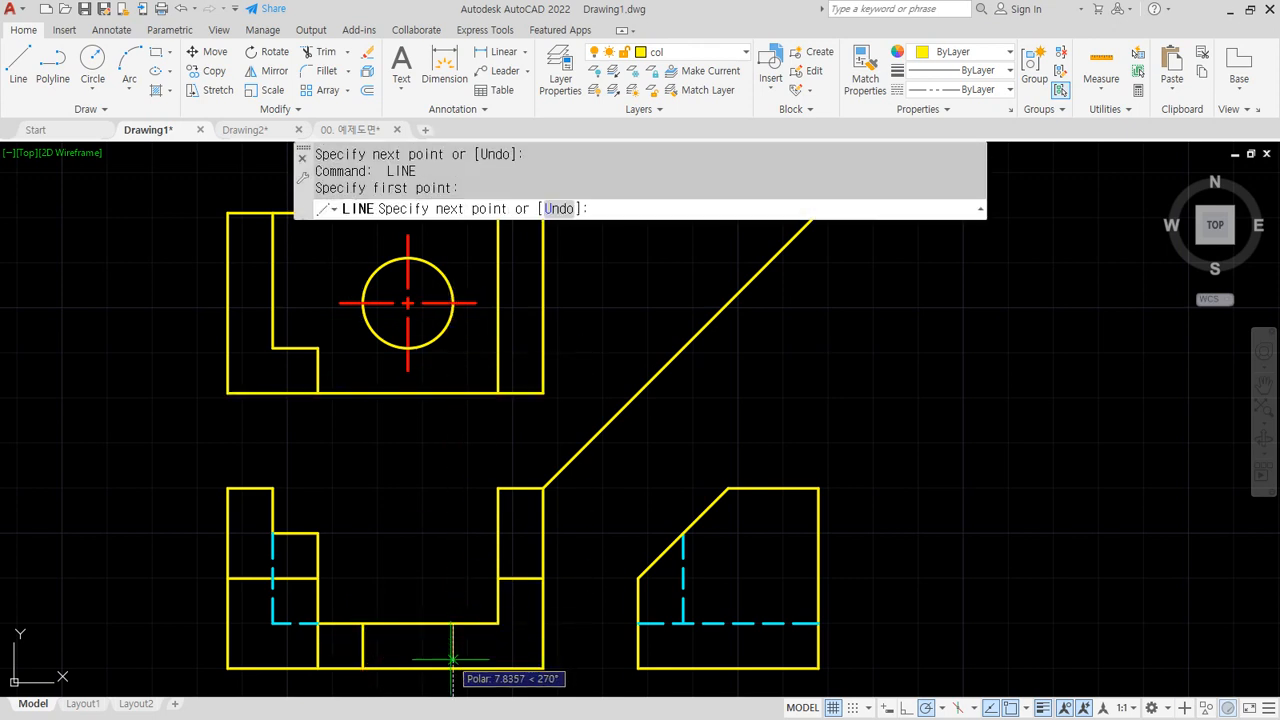
{"action": "left_click", "coordinate": [453, 668]}
{"action": "key", "text": "space"}
Draw a vertical line across the front view's base, aligned with the circle's centre
{"action": "key", "text": "space"}
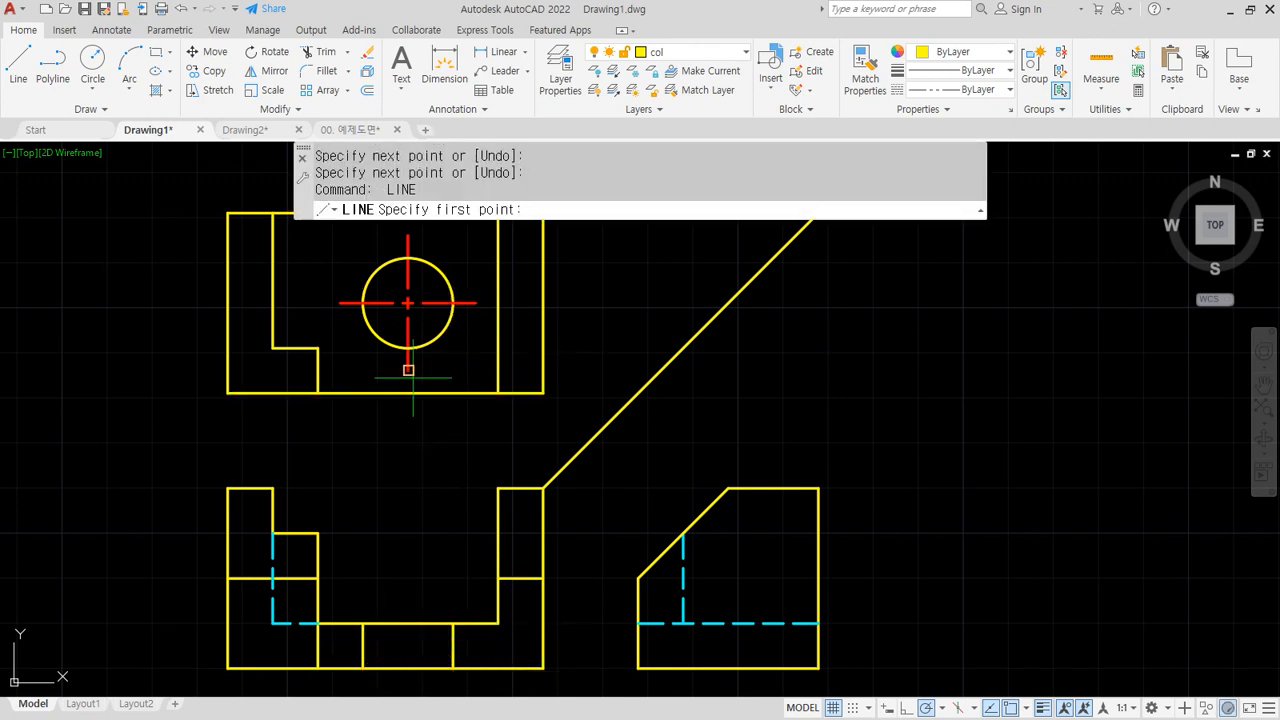
{"action": "left_click", "coordinate": [408, 622]}
{"action": "left_click", "coordinate": [408, 668]}
{"action": "key", "text": "space"}
Match the two outer hole lines in the front view's base to the dashed hidden line's properties
{"action": "type", "text": "ma"}
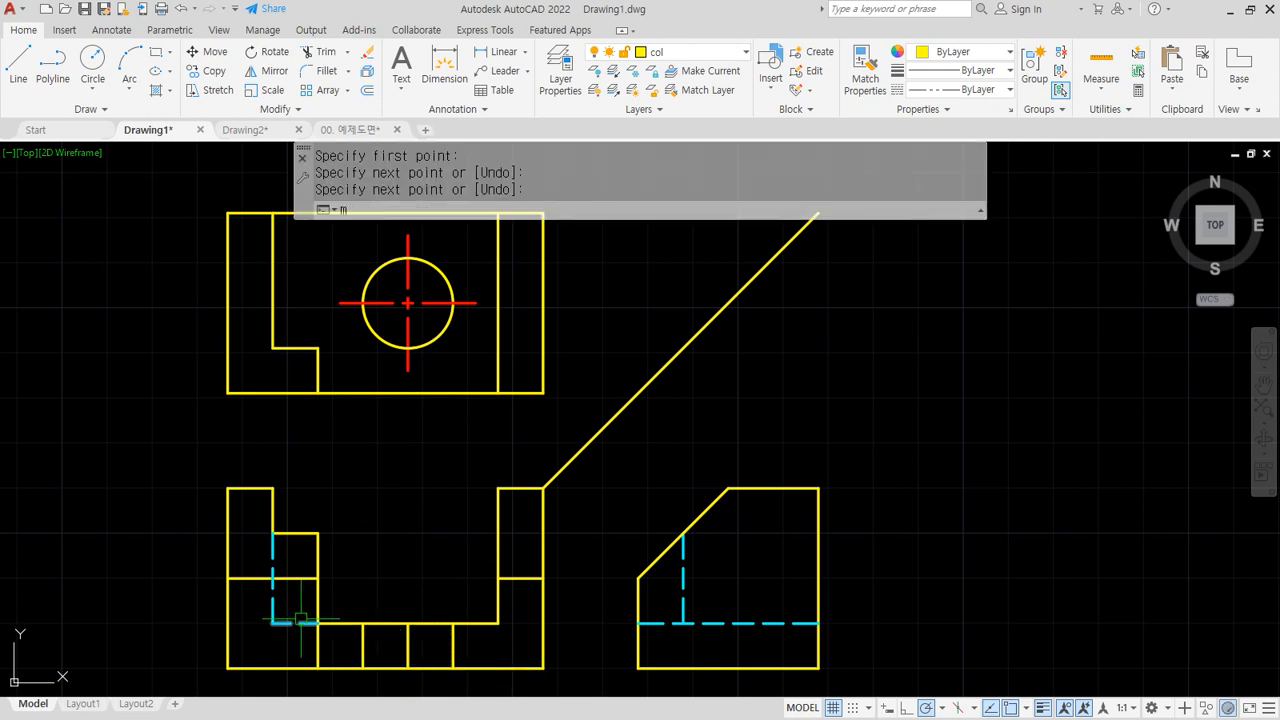
{"action": "key", "text": "space"}
{"action": "left_click", "coordinate": [294, 622]}
{"action": "left_click", "coordinate": [363, 643]}
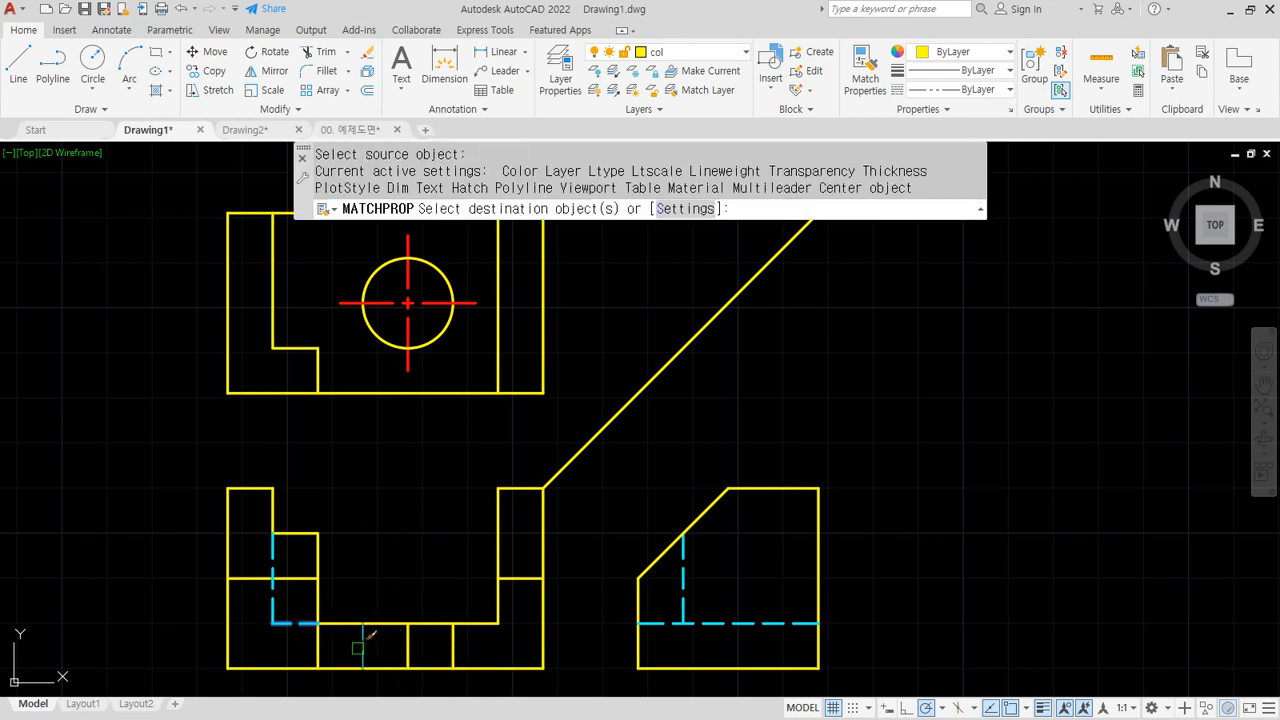
{"action": "left_click", "coordinate": [451, 650]}
{"action": "key", "text": "space"}
Match the middle hole line in the front view to the properties of the circle's vertical centre line
{"action": "key", "text": "space"}
{"action": "left_click", "coordinate": [408, 330]}
{"action": "left_click", "coordinate": [406, 648]}
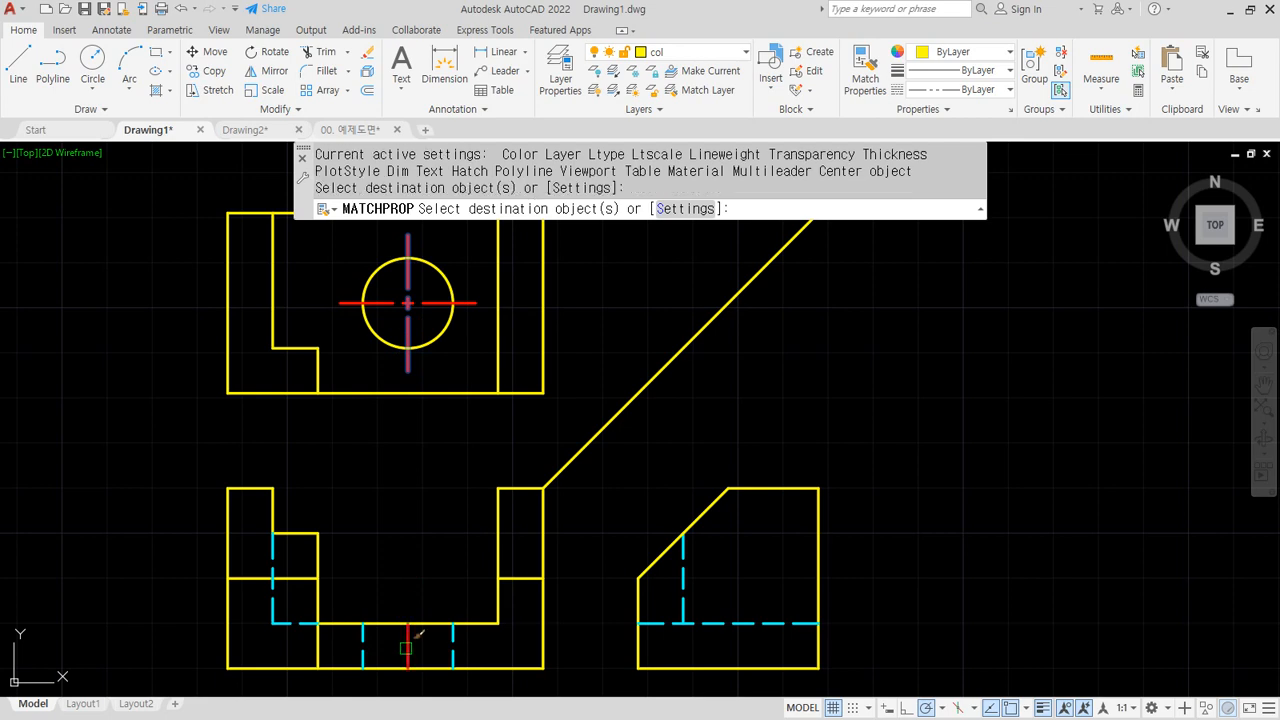
{"action": "key", "text": "space"}
Lengthen both ends of the front view's hole centre line by a delta of 5
{"action": "type", "text": "len"}
{"action": "key", "text": "space"}
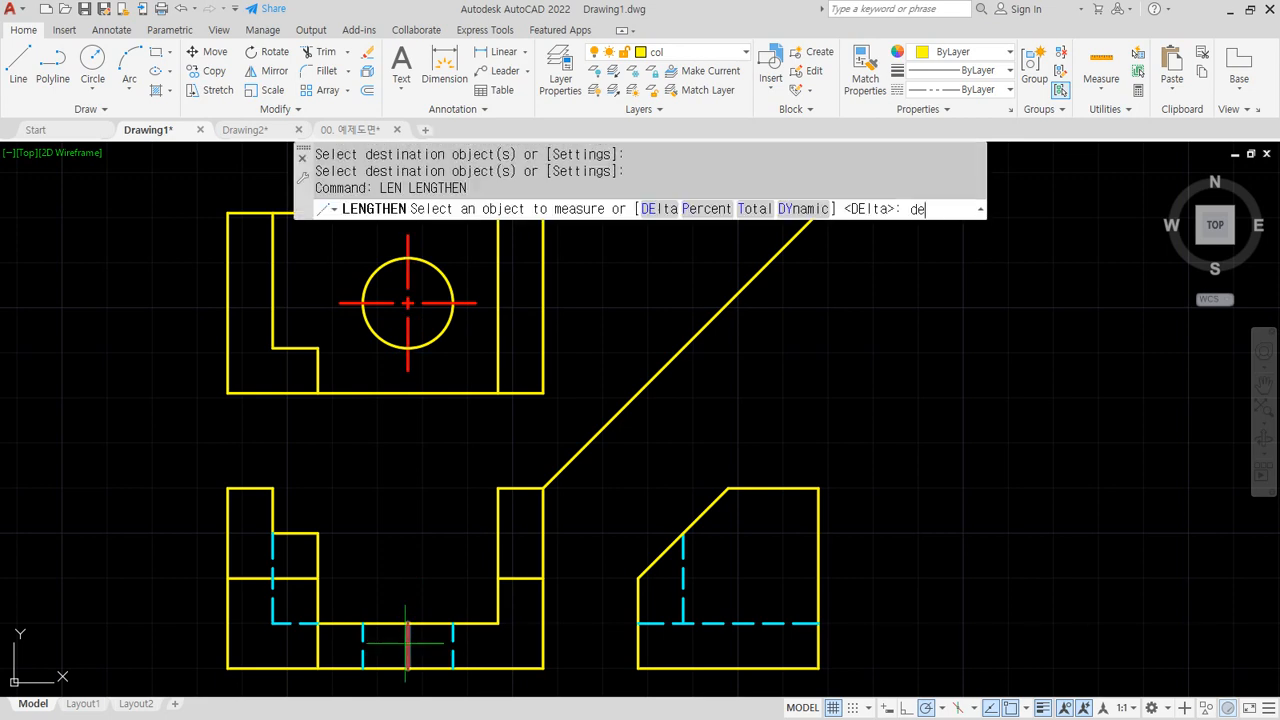
{"action": "type", "text": "de"}
{"action": "key", "text": "space"}
{"action": "key", "text": "space"}
{"action": "left_click", "coordinate": [407, 638]}
{"action": "left_click", "coordinate": [408, 650]}
{"action": "key", "text": "space"}
Project the circle's horizontal centre line to the 45-degree line and straight down to the side view's lower edge
{"action": "scroll", "coordinate": [602, 645], "scroll_direction": "down", "scroll_amount": 2}
{"action": "middle_click_drag", "start_coordinate": [601, 647], "coordinate": [472, 586]}
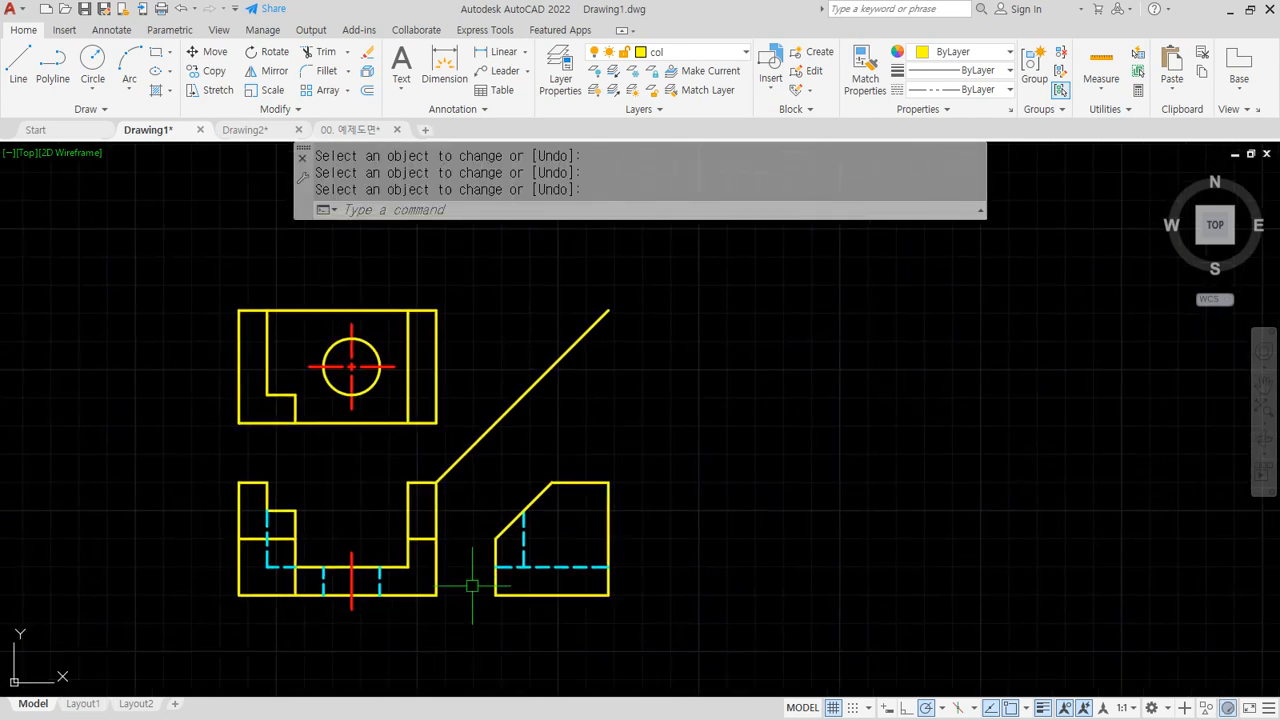
{"action": "type", "text": "l"}
{"action": "key", "text": "space"}
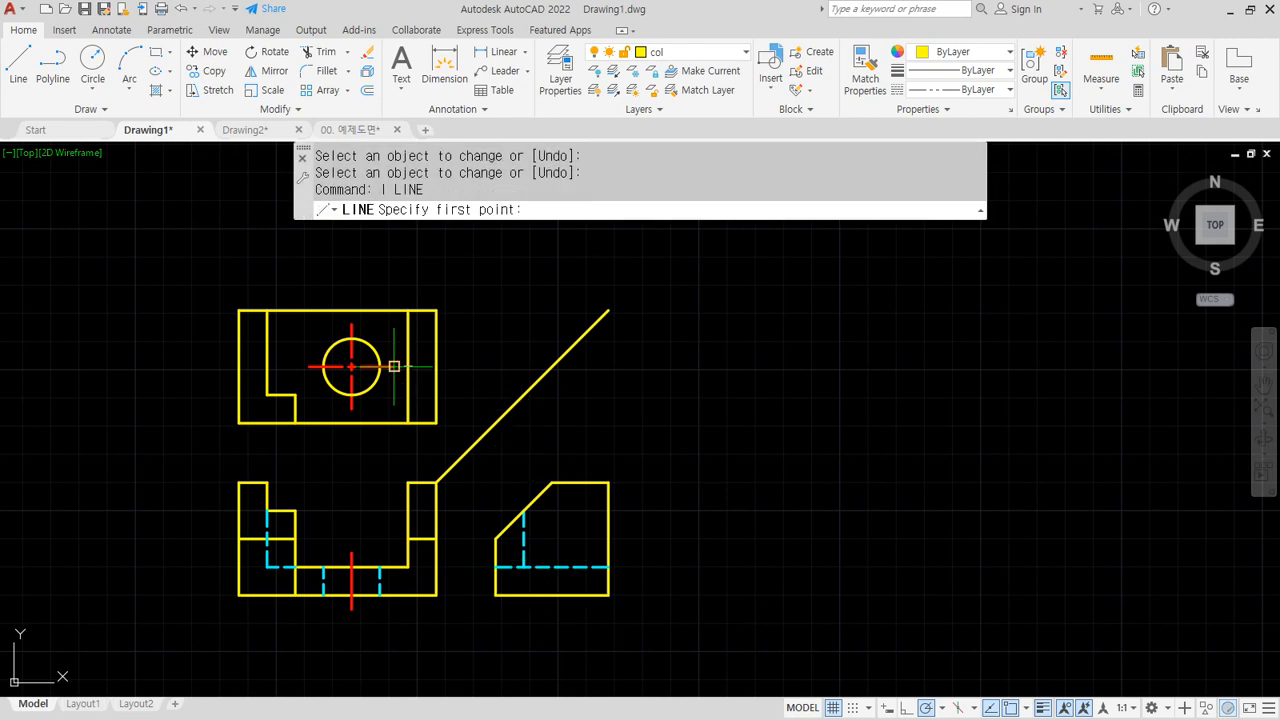
{"action": "left_click", "coordinate": [394, 366]}
{"action": "left_click", "coordinate": [552, 366]}
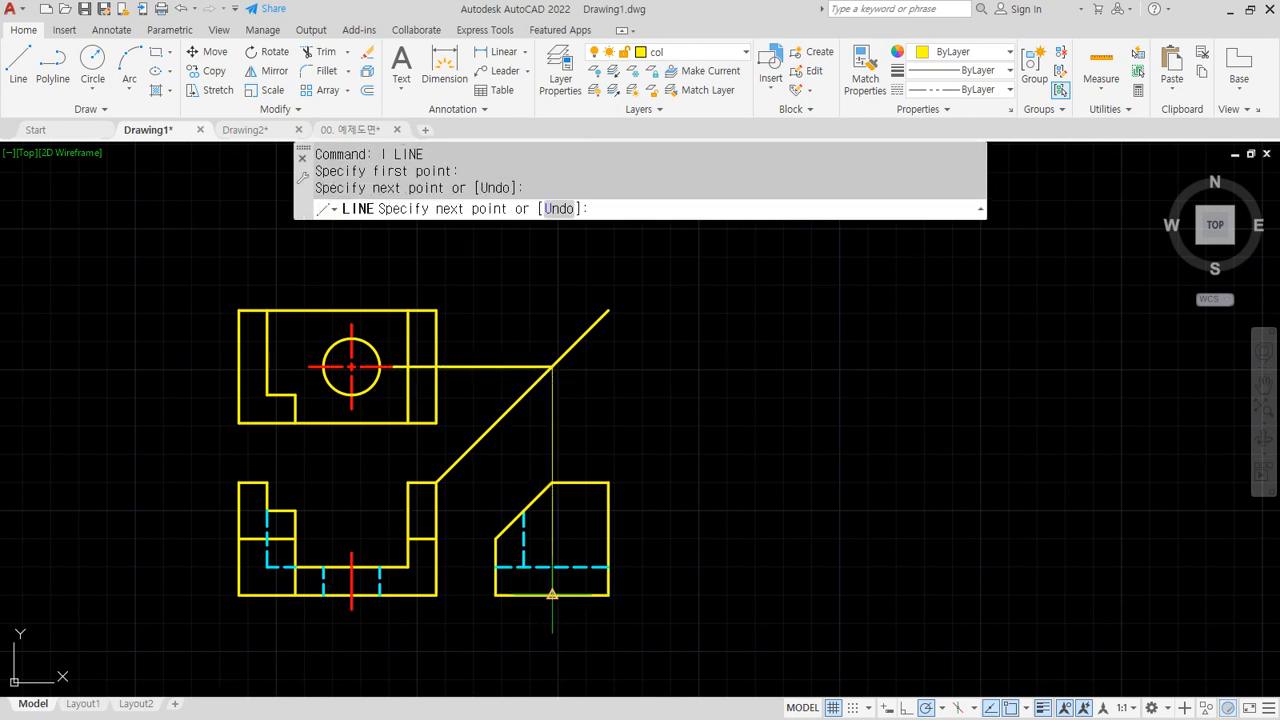
{"action": "left_click", "coordinate": [552, 595]}
{"action": "key", "text": "space"}
Offset the projected vertical line in the side view 10 to each side
{"action": "scroll", "coordinate": [546, 600], "scroll_direction": "up", "scroll_amount": 4}
{"action": "type", "text": "o"}
{"action": "key", "text": "space"}
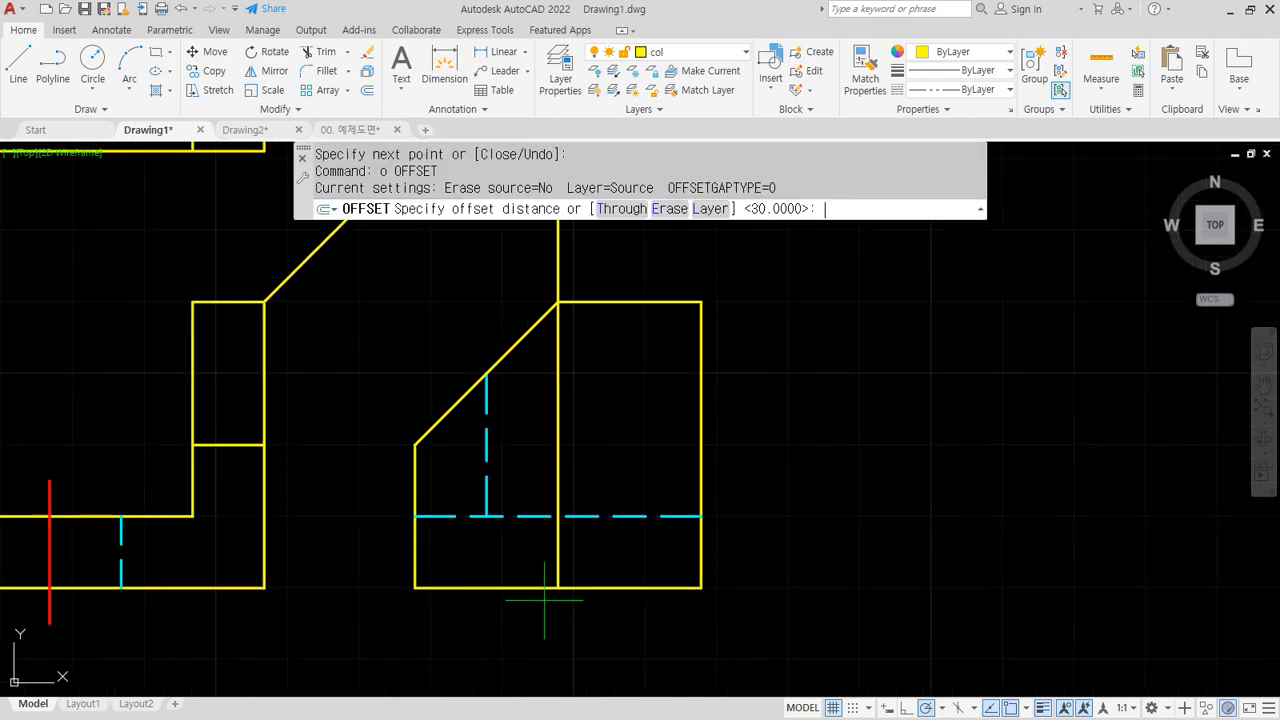
{"action": "key", "text": "space"}
{"action": "left_click", "coordinate": [556, 556]}
{"action": "left_click", "coordinate": [594, 555]}
{"action": "left_click", "coordinate": [545, 555]}
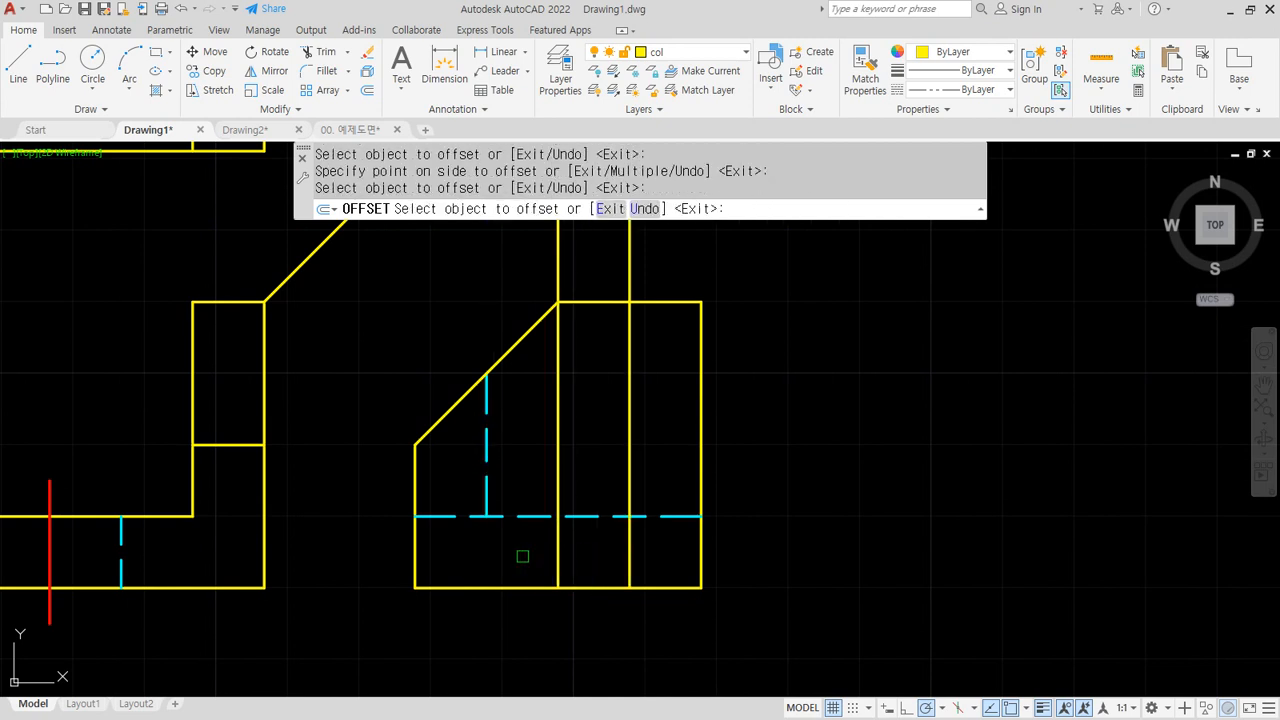
{"action": "left_click", "coordinate": [516, 556]}
{"action": "left_click", "coordinate": [556, 540]}
{"action": "left_click", "coordinate": [516, 559]}
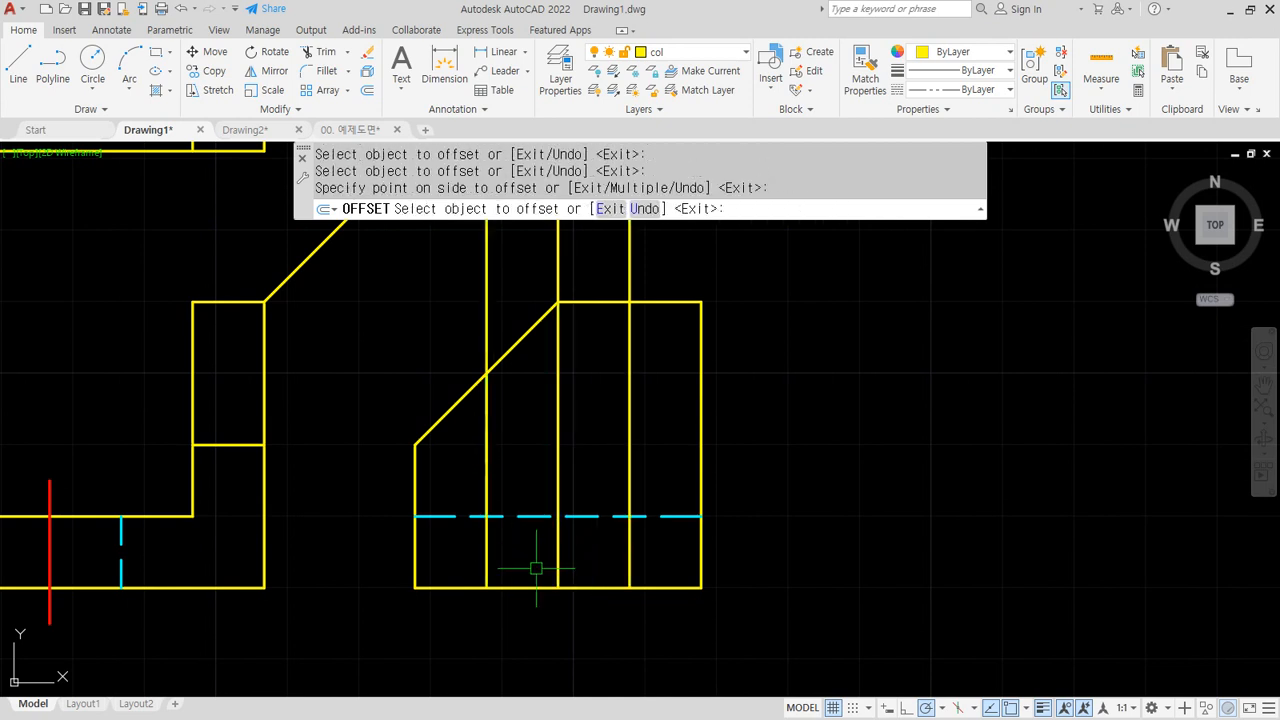
{"action": "key", "text": "space"}
Trim the three projected verticals above the side view's horizontal hidden line
{"action": "type", "text": "tr"}
{"action": "key", "text": "space"}
{"action": "left_click", "coordinate": [598, 516]}
{"action": "key", "text": "space"}
{"action": "left_click", "coordinate": [650, 295]}
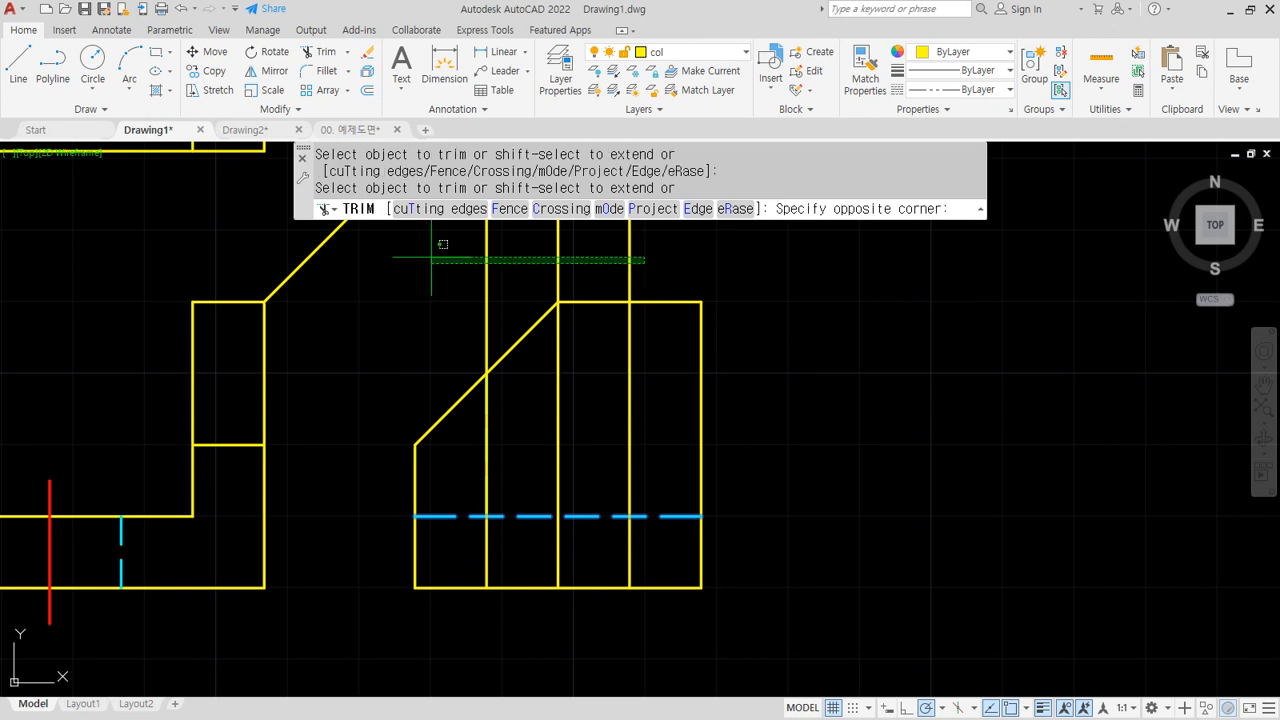
{"action": "left_click", "coordinate": [431, 259]}
{"action": "key", "text": "space"}
Match the two outer hole lines in the side view's base to the horizontal hidden line's properties
{"action": "type", "text": "ma"}
{"action": "key", "text": "space"}
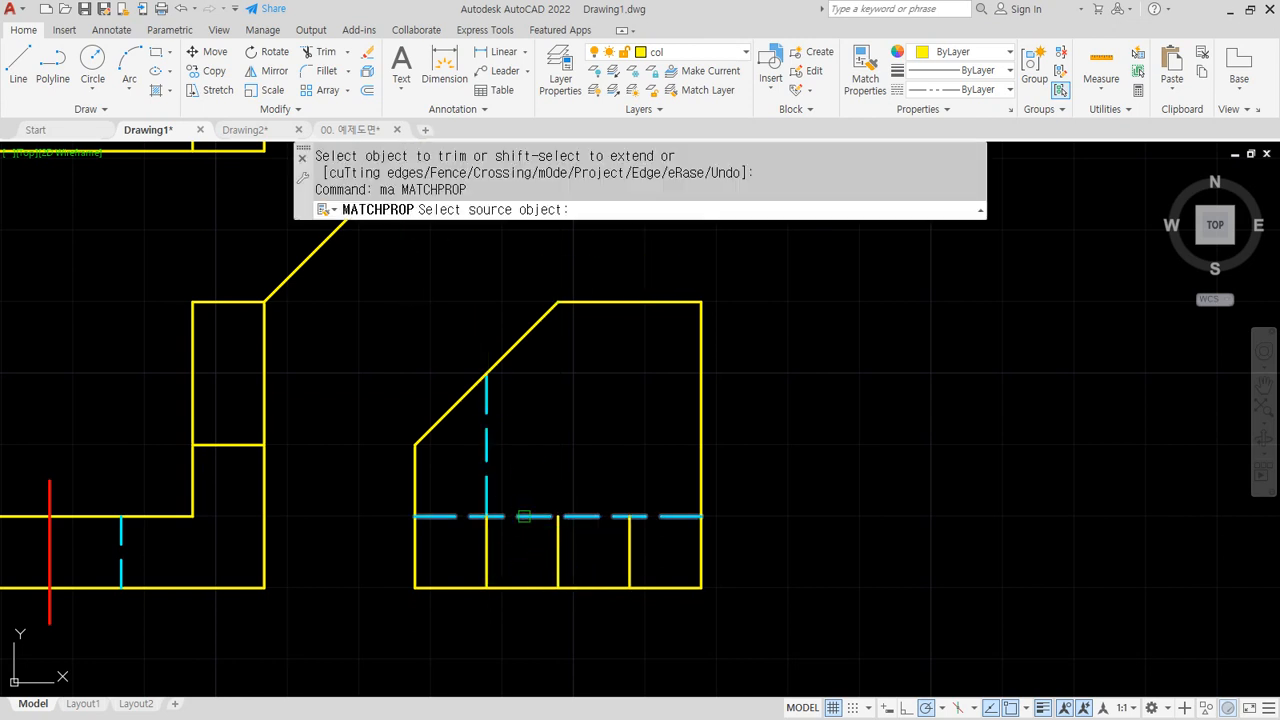
{"action": "left_click", "coordinate": [522, 516]}
{"action": "left_click", "coordinate": [629, 548]}
{"action": "left_click", "coordinate": [485, 556]}
{"action": "key", "text": "space"}
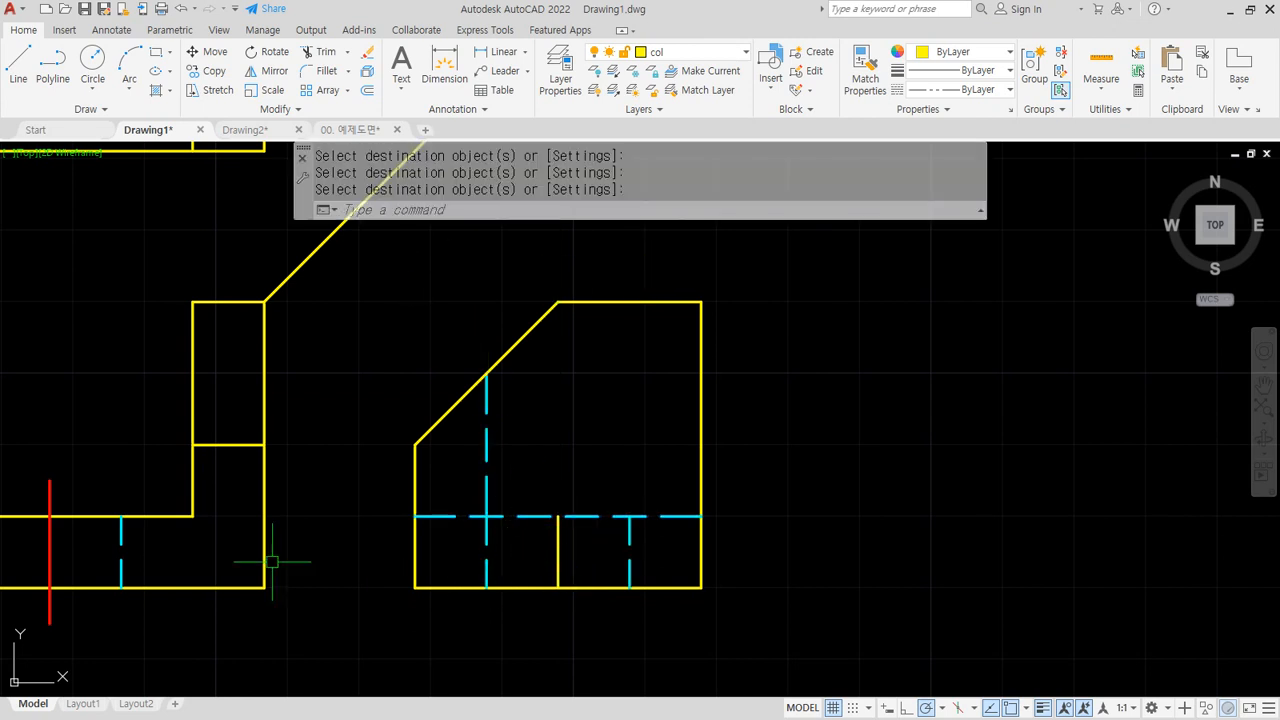
Match the side view's middle hole line to the properties of the front view's centre line
{"action": "key", "text": "space"}
{"action": "left_click", "coordinate": [50, 551]}
{"action": "left_click", "coordinate": [557, 540]}
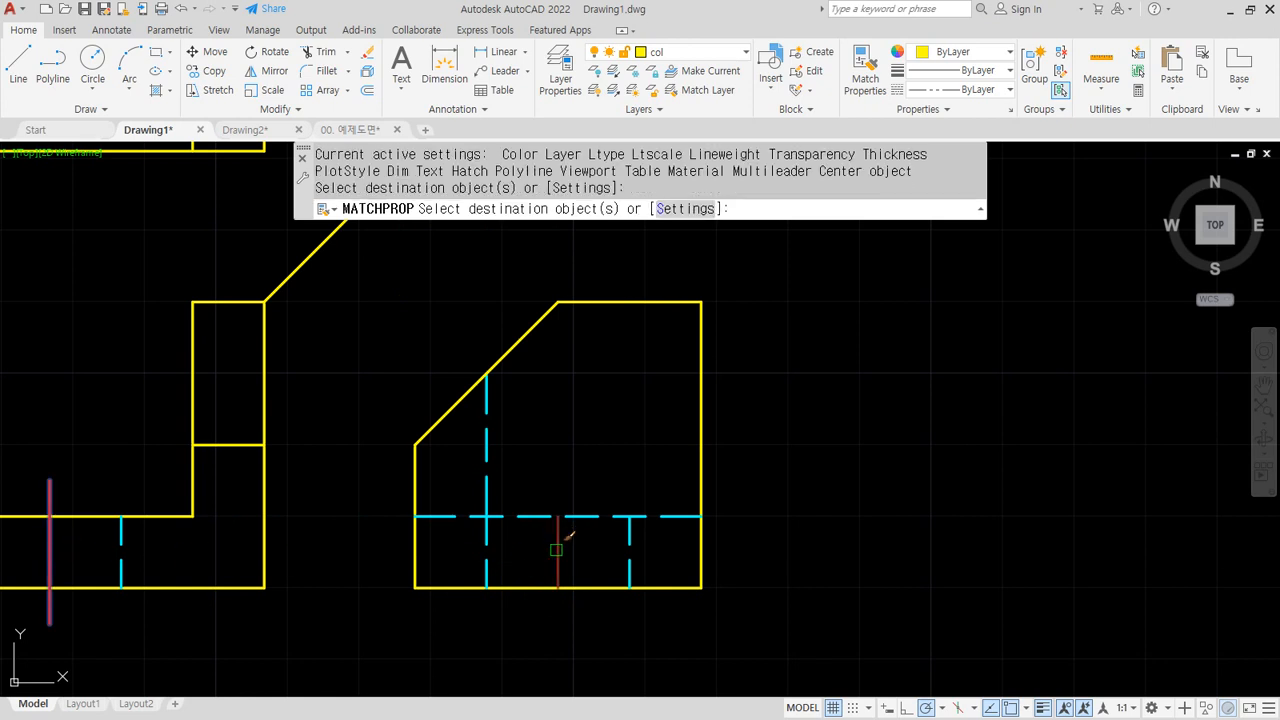
Lengthen the centre line in the side view's base beyond both ends with the Delta option, keeping the preset increment
{"action": "key", "text": "space"}
{"action": "type", "text": "len"}
{"action": "key", "text": "space"}
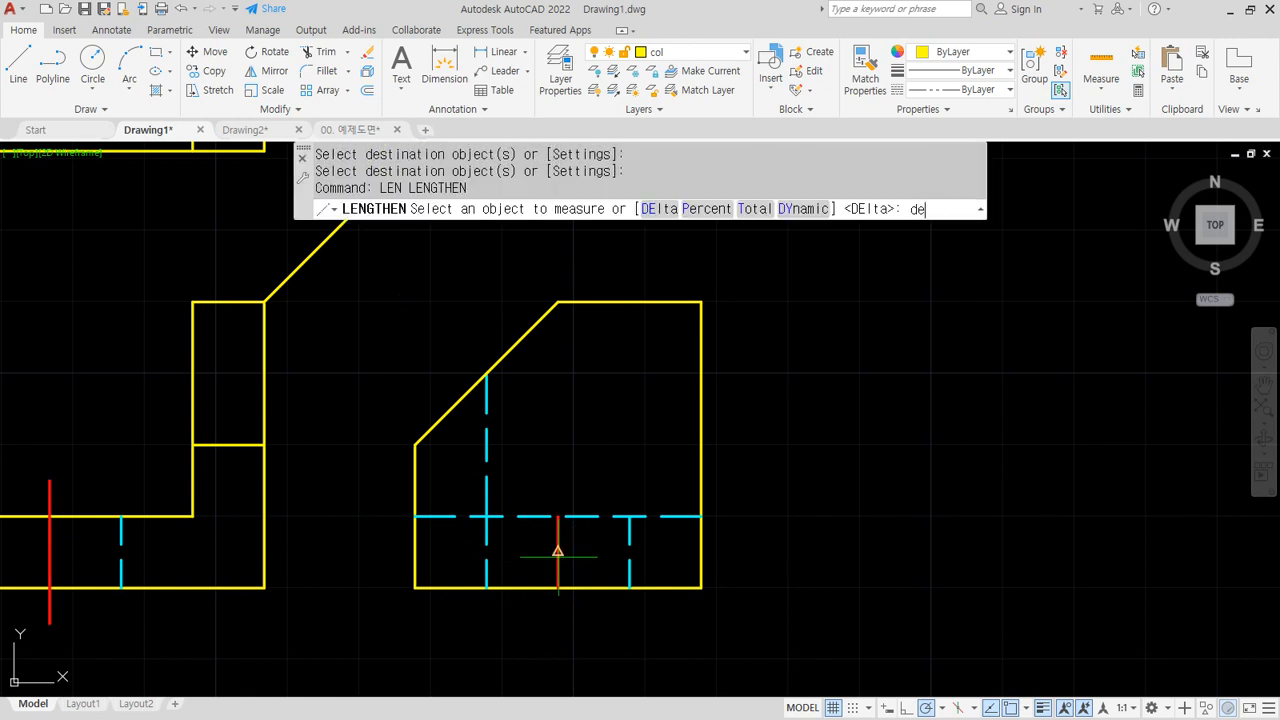
{"action": "type", "text": "de"}
{"action": "key", "text": "space"}
{"action": "key", "text": "space"}
{"action": "left_click", "coordinate": [559, 548]}
{"action": "left_click", "coordinate": [559, 545]}
{"action": "left_click", "coordinate": [564, 563]}
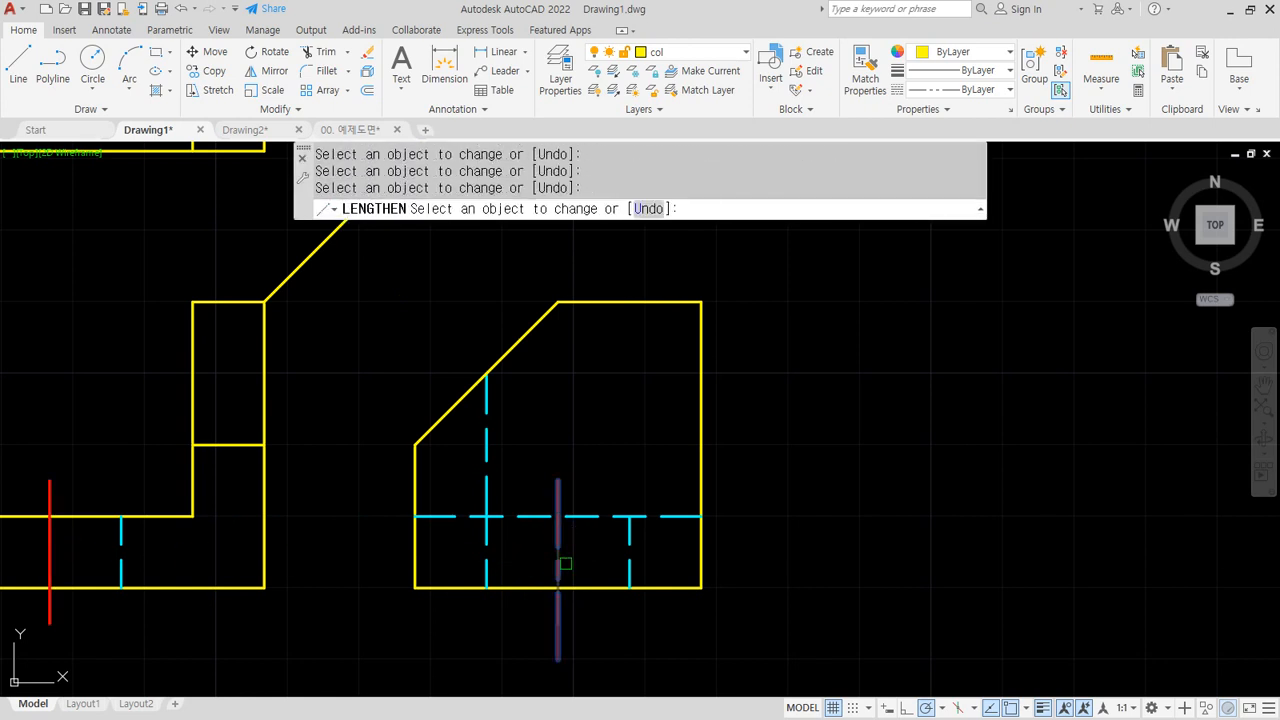
{"action": "key", "text": "space"}
{"action": "scroll", "coordinate": [766, 612], "scroll_direction": "down", "scroll_amount": 3}
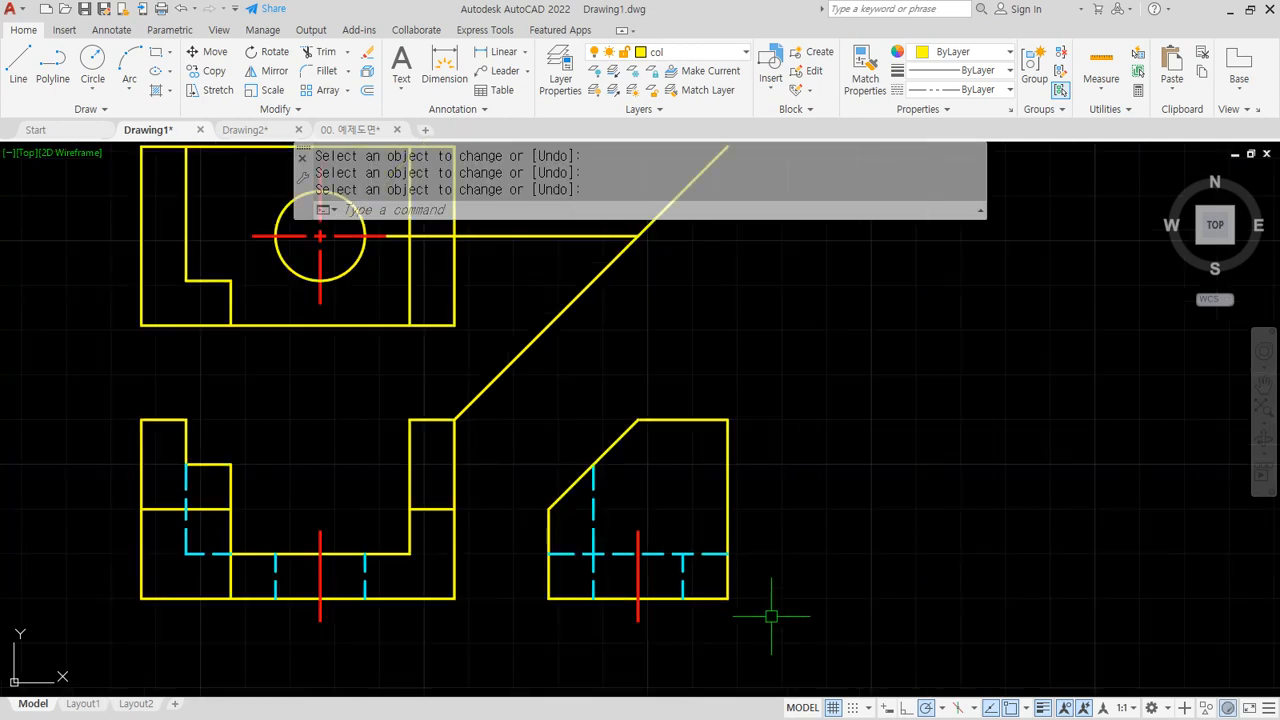
Erase the horizontal projection line between the top view's circle and the diagonal line
{"action": "scroll", "coordinate": [550, 570], "scroll_direction": "up", "scroll_amount": 1}
{"action": "left_click", "coordinate": [544, 241]}
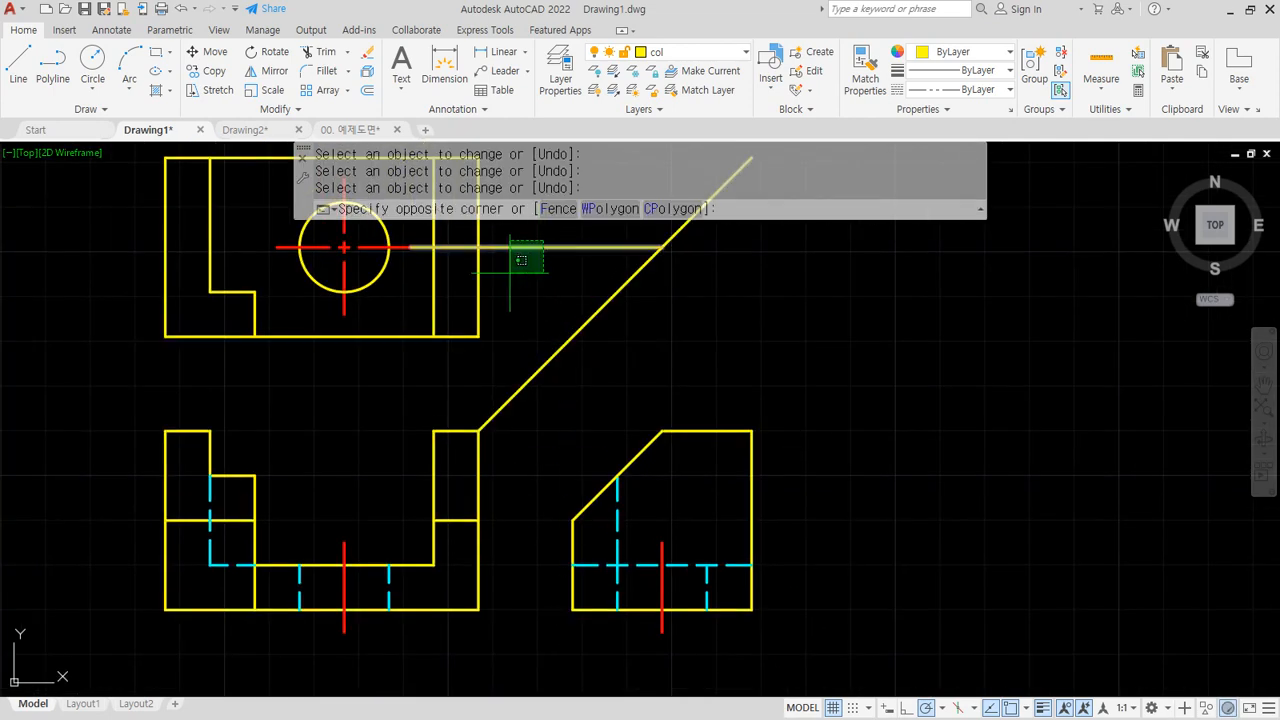
{"action": "left_click", "coordinate": [509, 280]}
{"action": "type", "text": "e"}
{"action": "key", "text": "space"}
In the empty frame below the finished part, offset the front view's bottom edge 20 upward
{"action": "scroll", "coordinate": [652, 472], "scroll_direction": "down", "scroll_amount": 2}
{"action": "middle_click_drag", "start_coordinate": [814, 455], "coordinate": [186, 425]}
{"action": "scroll", "coordinate": [600, 440], "scroll_direction": "down", "scroll_amount": 4}
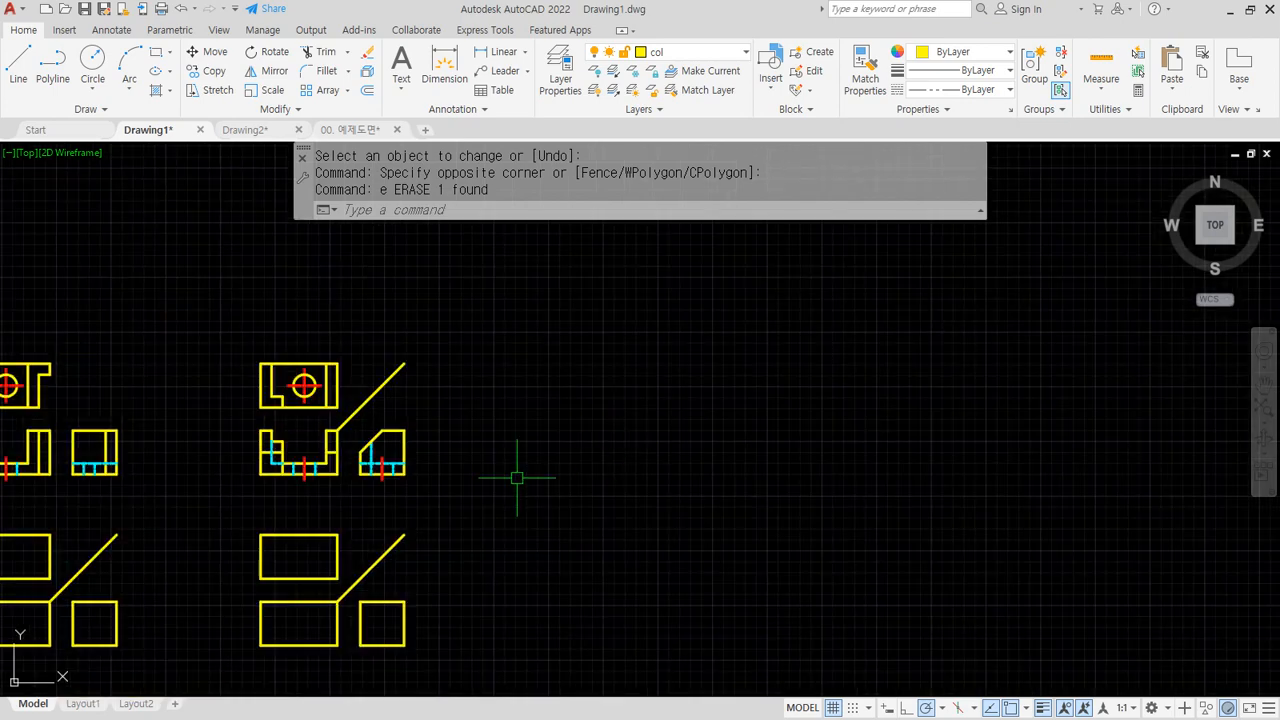
{"action": "middle_click_drag", "start_coordinate": [248, 564], "coordinate": [726, 471]}
{"action": "scroll", "coordinate": [520, 471], "scroll_direction": "up", "scroll_amount": 4}
{"action": "scroll", "coordinate": [480, 550], "scroll_direction": "up", "scroll_amount": 2}
{"action": "middle_click_drag", "start_coordinate": [479, 552], "coordinate": [462, 448]}
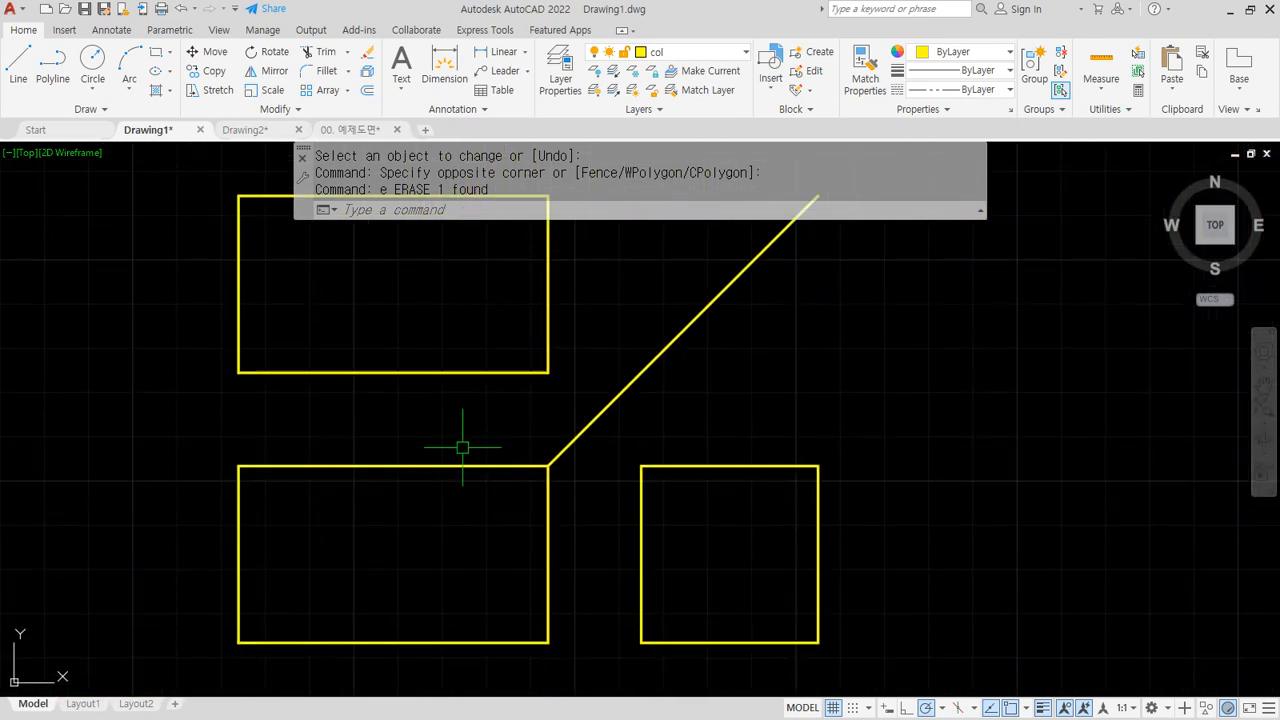
{"action": "type", "text": "o"}
{"action": "key", "text": "space"}
{"action": "type", "text": "20"}
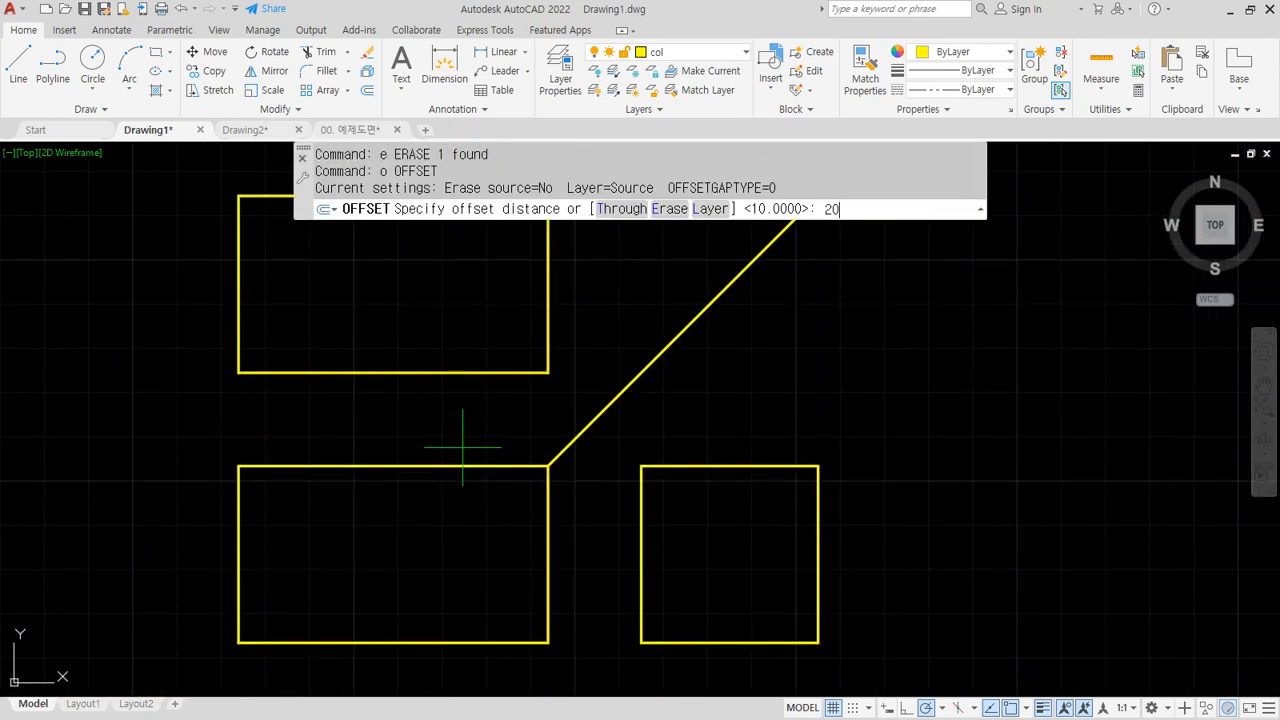
{"action": "key", "text": "space"}
{"action": "left_click", "coordinate": [408, 646]}
{"action": "left_click", "coordinate": [412, 601]}
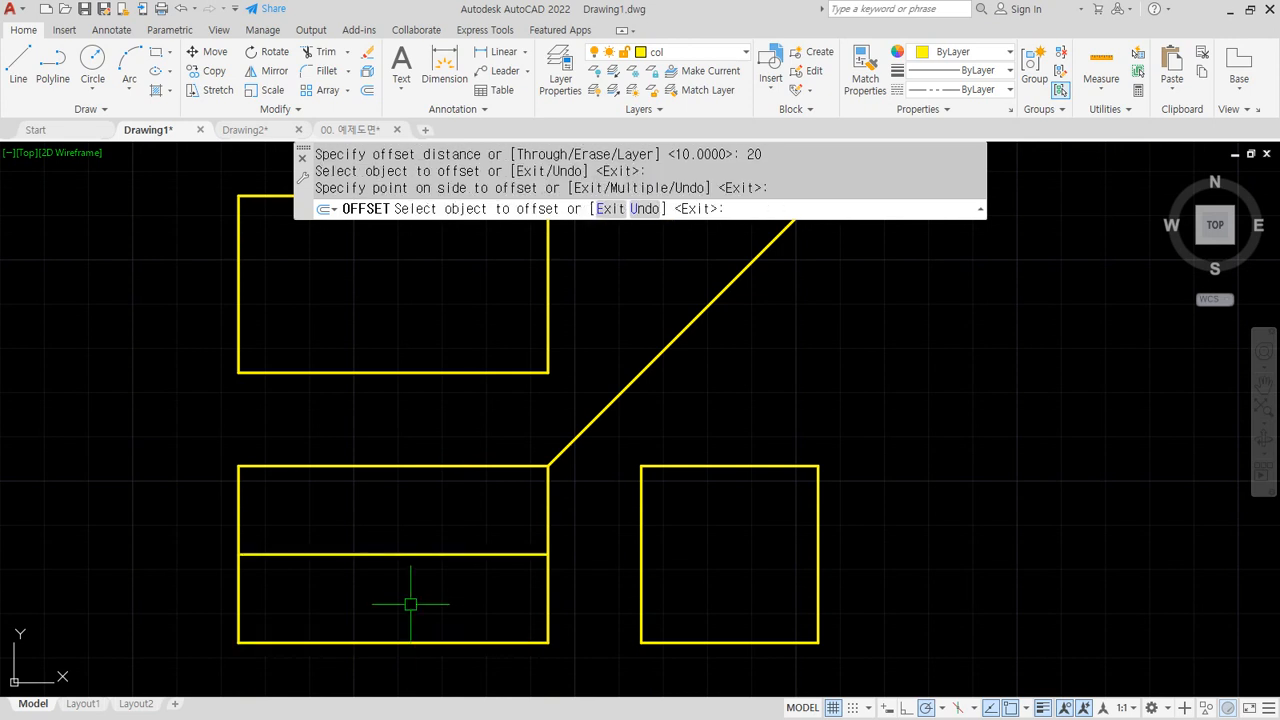
{"action": "key", "text": "space"}
Offset the front view's right edge 30 inward and its top edge 30 downward
{"action": "key", "text": "space"}
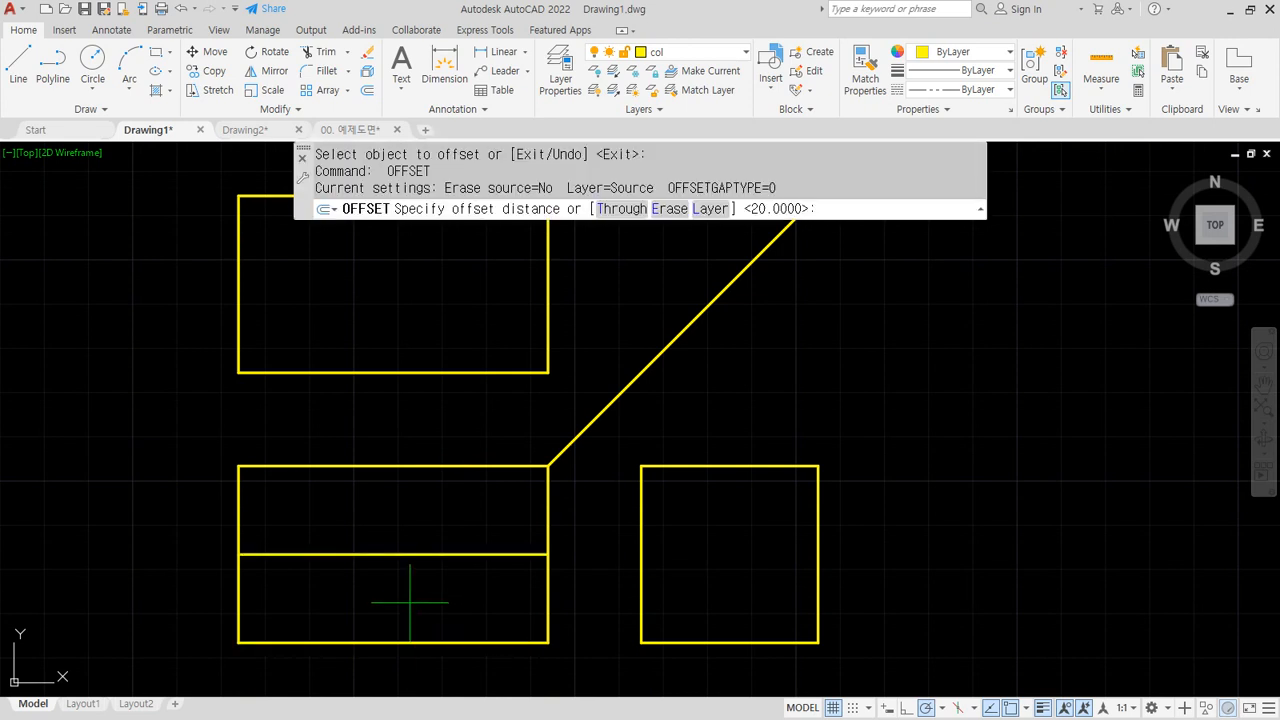
{"action": "type", "text": "30"}
{"action": "key", "text": "space"}
{"action": "left_click", "coordinate": [550, 523]}
{"action": "left_click", "coordinate": [480, 510]}
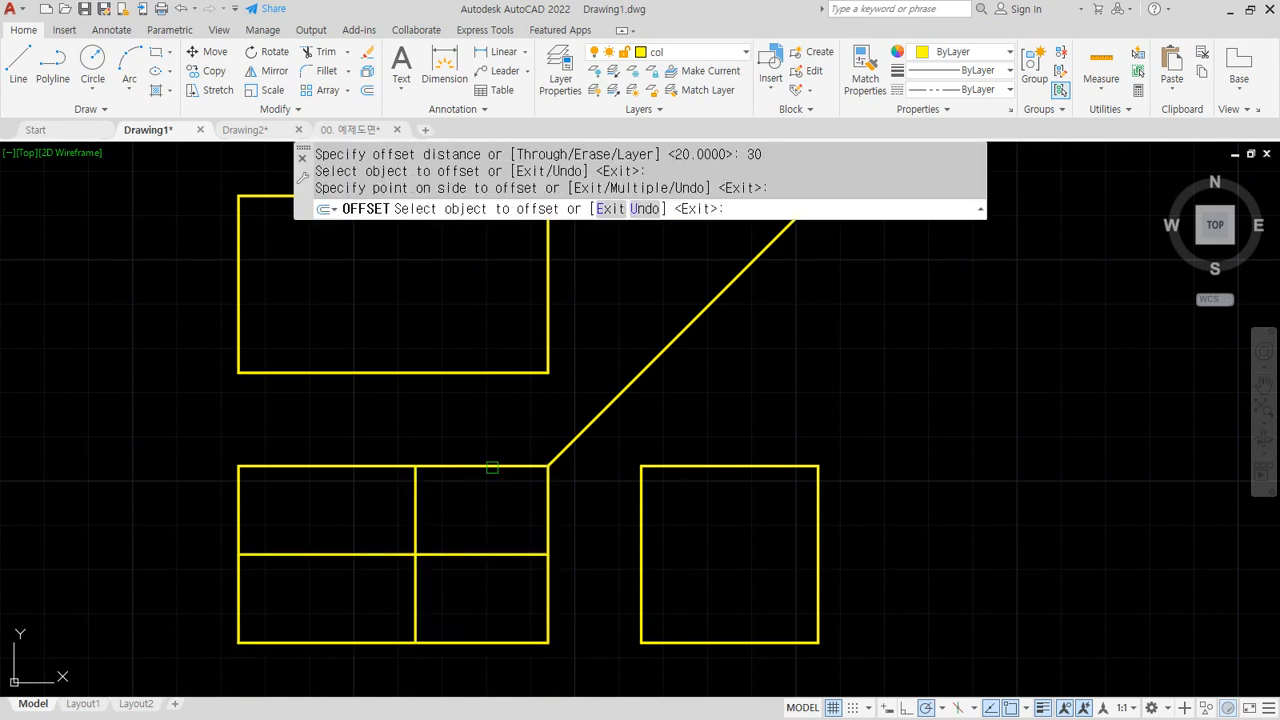
{"action": "left_click", "coordinate": [497, 476]}
{"action": "left_click", "coordinate": [499, 466]}
{"action": "left_click", "coordinate": [477, 611]}
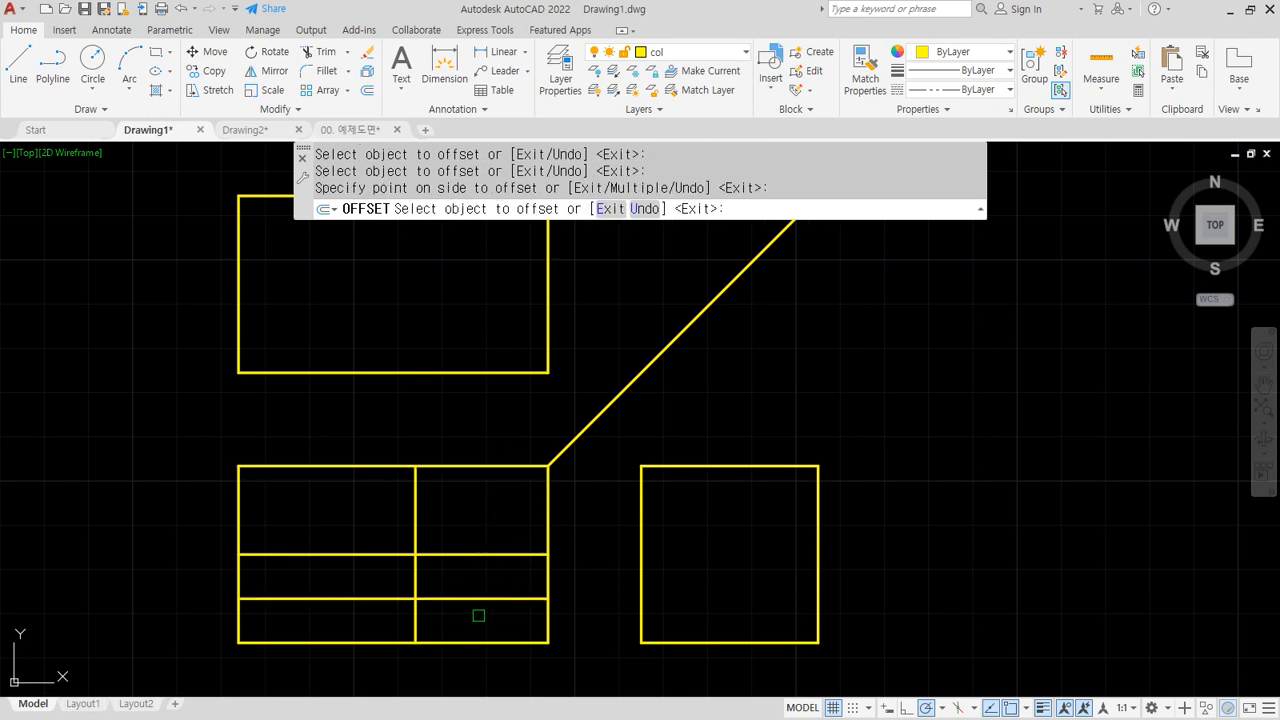
{"action": "key", "text": "space"}
{"action": "type", "text": "l"}
{"action": "key", "text": "space"}
{"action": "left_click", "coordinate": [548, 598]}
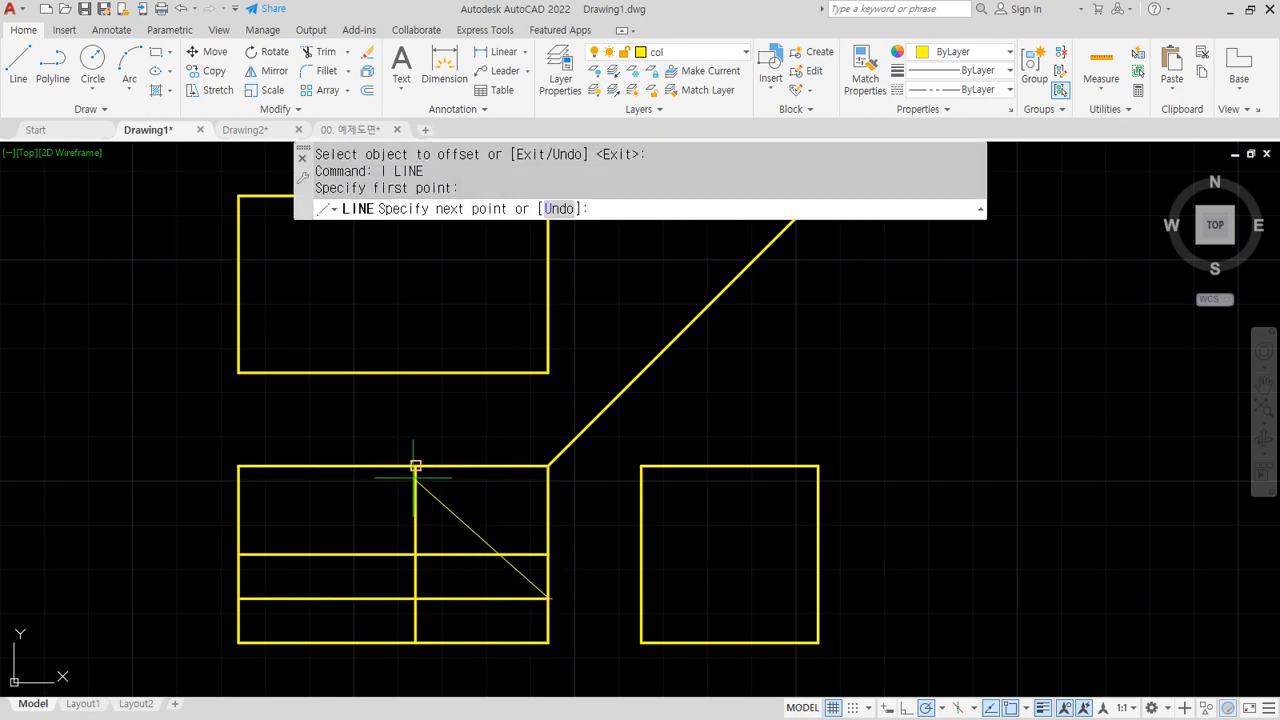
{"action": "left_click", "coordinate": [418, 466]}
{"action": "key", "text": "space"}
{"action": "left_click", "coordinate": [430, 613]}
{"action": "type", "text": "f"}
{"action": "key", "text": "Return"}
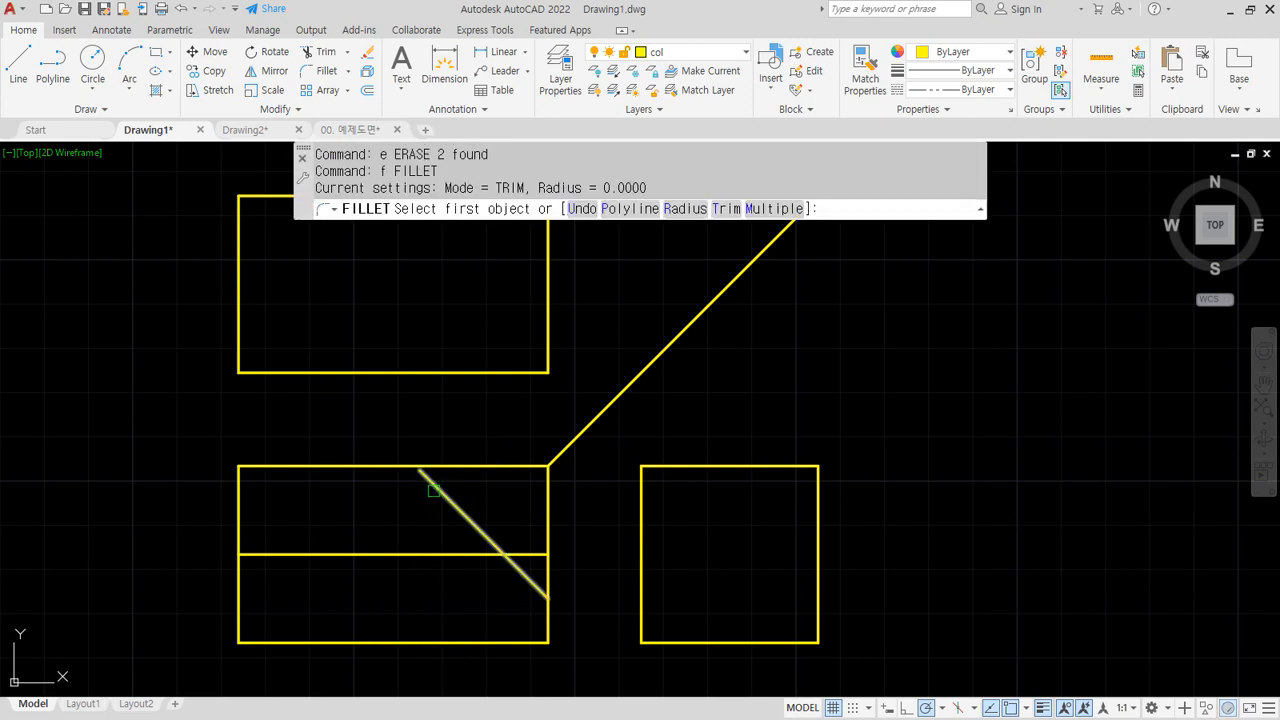
{"action": "key", "text": "Escape"}
{"action": "key", "text": "ctrl+z"}
{"action": "key", "text": "ctrl+z"}
{"action": "key", "text": "ctrl+z"}
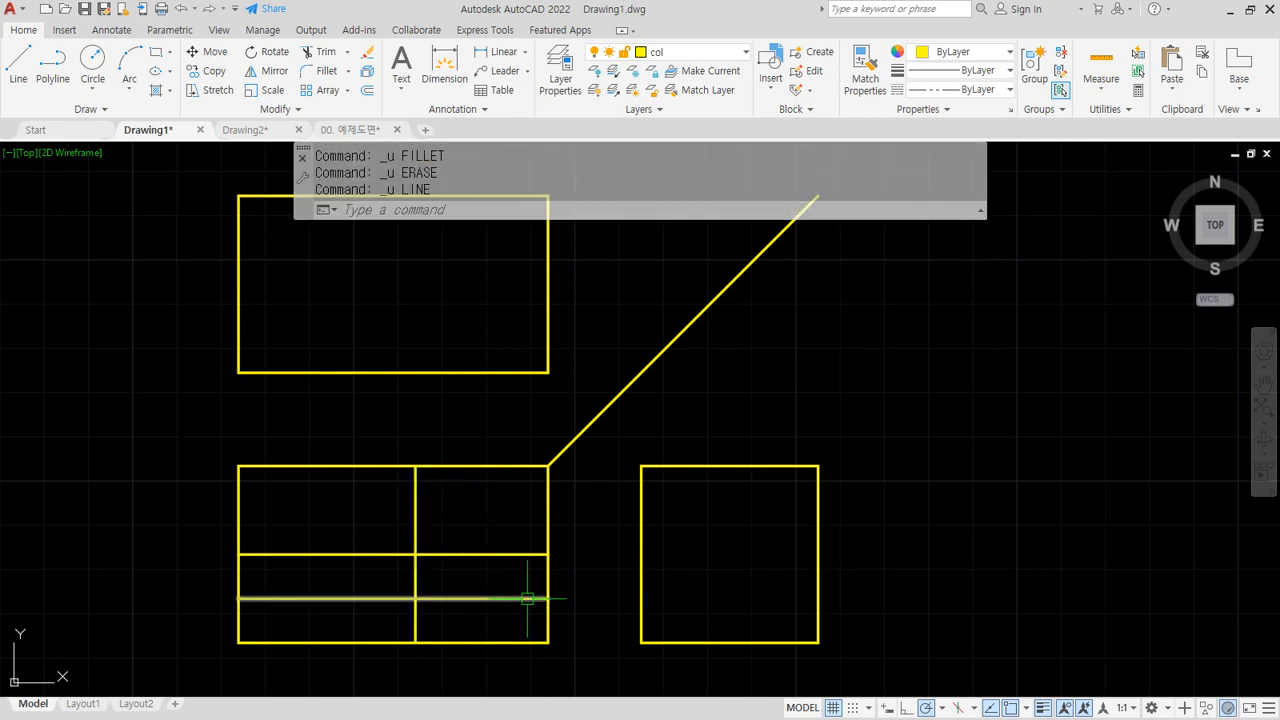
Draw a sloped line between the vertical offset line's upper end and the lower horizontal offset line's end on the right edge
{"action": "type", "text": "l"}
{"action": "key", "text": "Return"}
{"action": "left_click", "coordinate": [415, 466]}
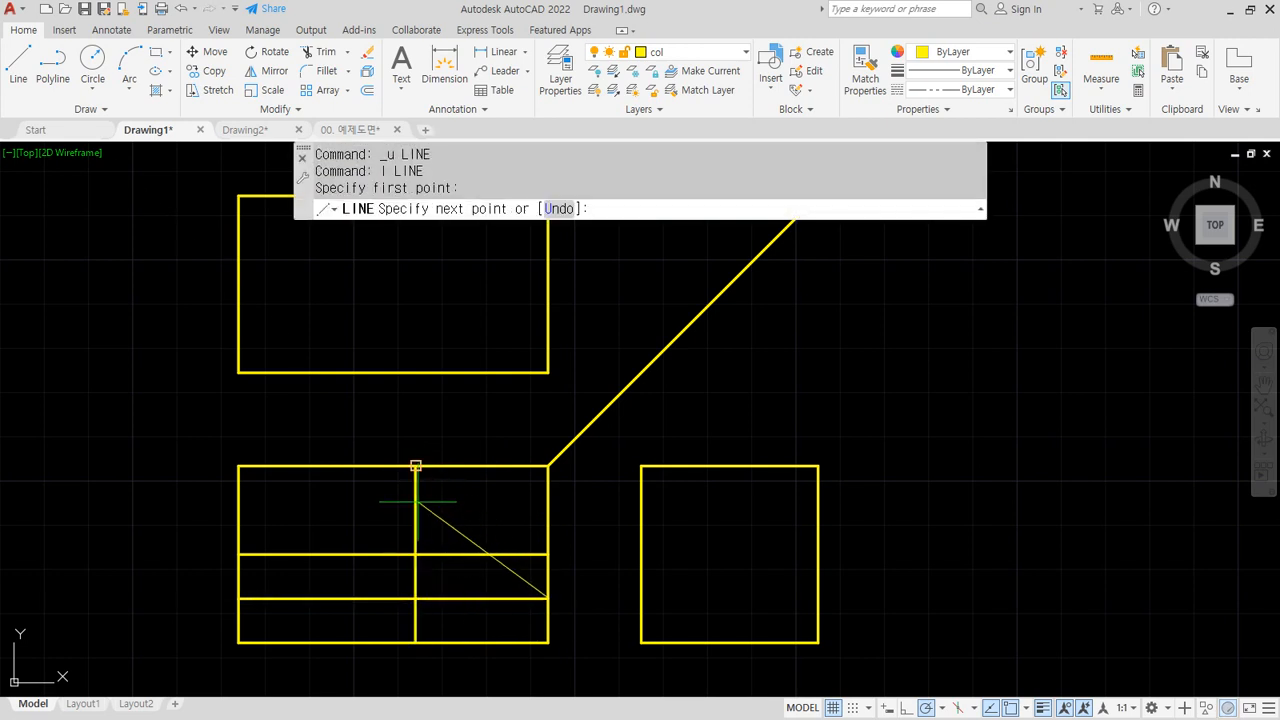
{"action": "left_click", "coordinate": [547, 598]}
{"action": "key", "text": "Return"}
{"action": "type", "text": "f"}
{"action": "key", "text": "Escape"}
Erase the vertical and lower horizontal construction lines offset by 30 in the front view
{"action": "left_click", "coordinate": [432, 586]}
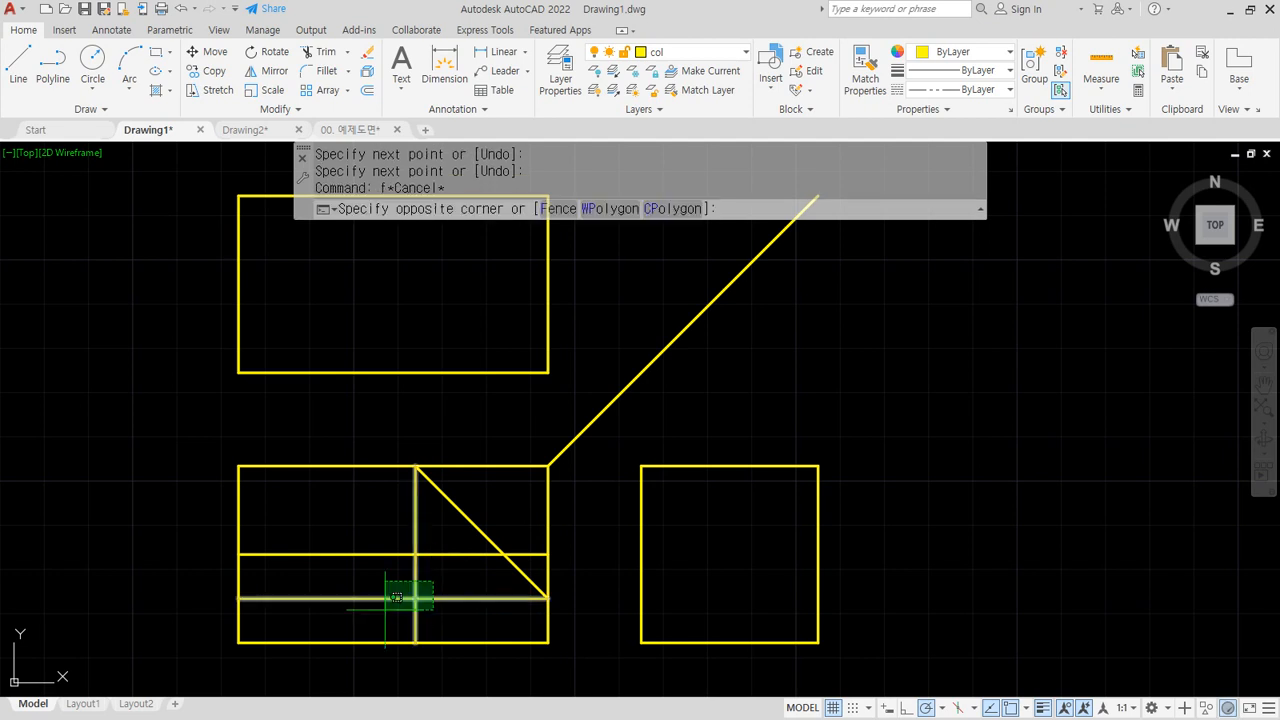
{"action": "left_click", "coordinate": [355, 615]}
{"action": "key", "text": "Delete"}
Fillet the sloped line with radius 0 to the front view's top edge and to the lower part of its right edge
{"action": "type", "text": "f"}
{"action": "key", "text": "Return"}
{"action": "left_click", "coordinate": [424, 476]}
{"action": "left_click", "coordinate": [398, 468]}
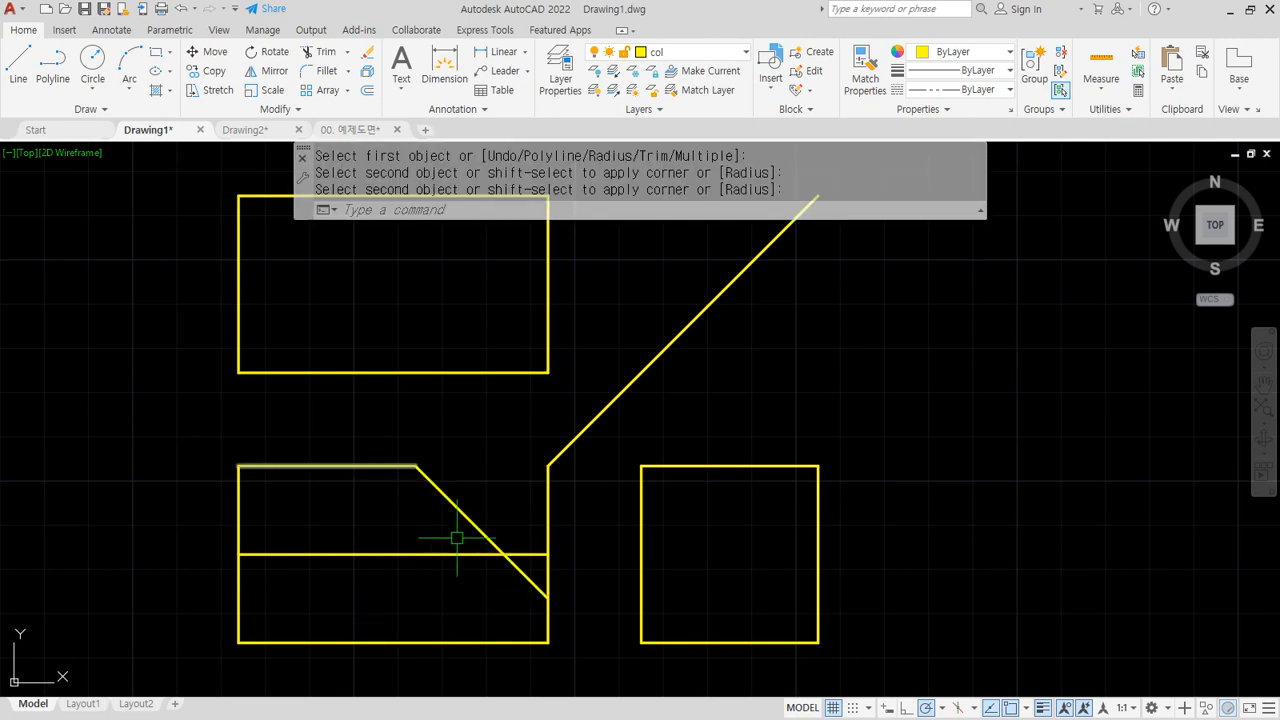
{"action": "key", "text": "Return"}
{"action": "left_click", "coordinate": [518, 569]}
{"action": "left_click", "coordinate": [546, 612]}
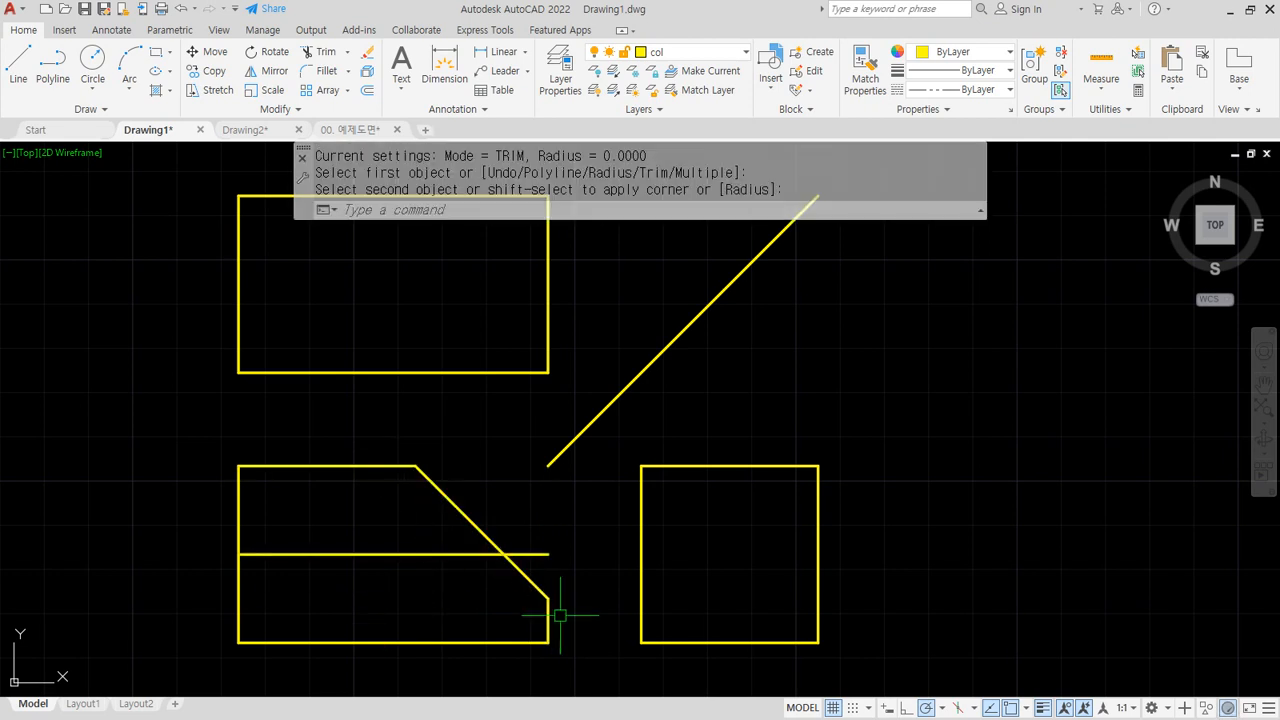
Fillet the front view's right edge and middle horizontal line with radius 0 to form a square corner
{"action": "scroll", "coordinate": [560, 615], "scroll_direction": "up", "scroll_amount": 2}
{"action": "key", "text": "Return"}
{"action": "left_click", "coordinate": [538, 594]}
{"action": "left_click", "coordinate": [519, 522]}
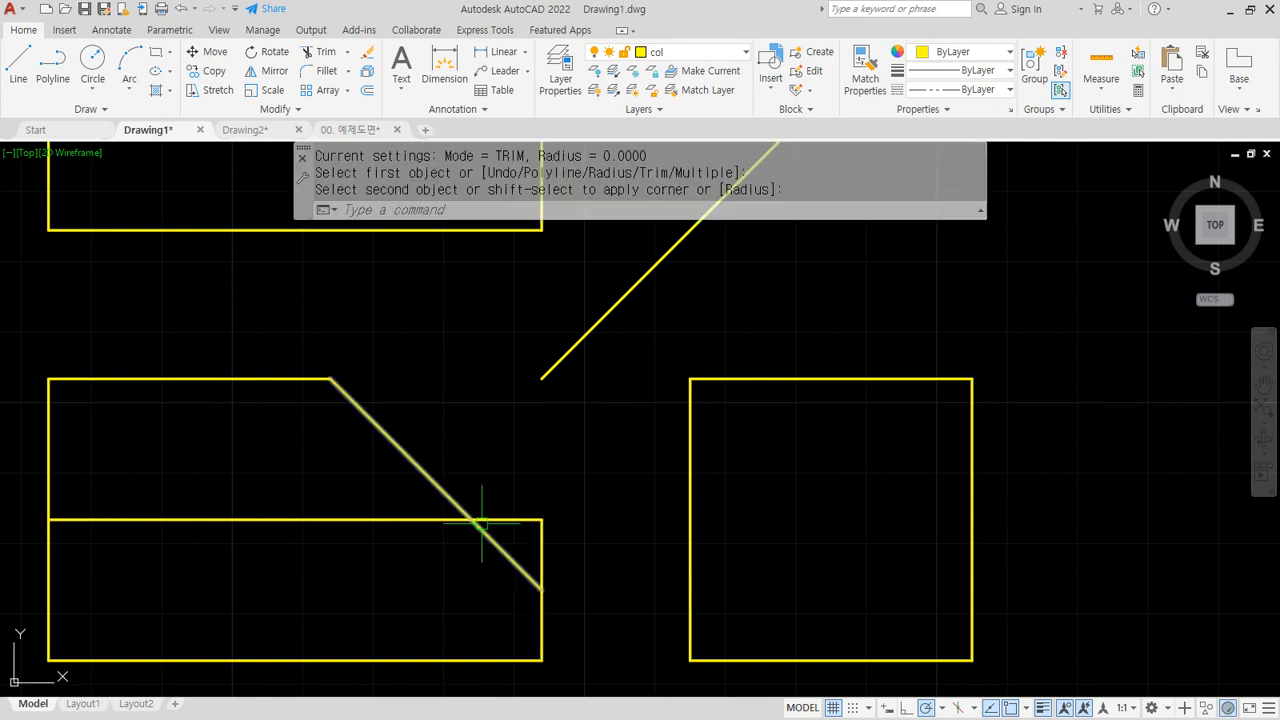
{"action": "type", "text": "tr"}
{"action": "key", "text": "Return"}
{"action": "left_click", "coordinate": [503, 555]}
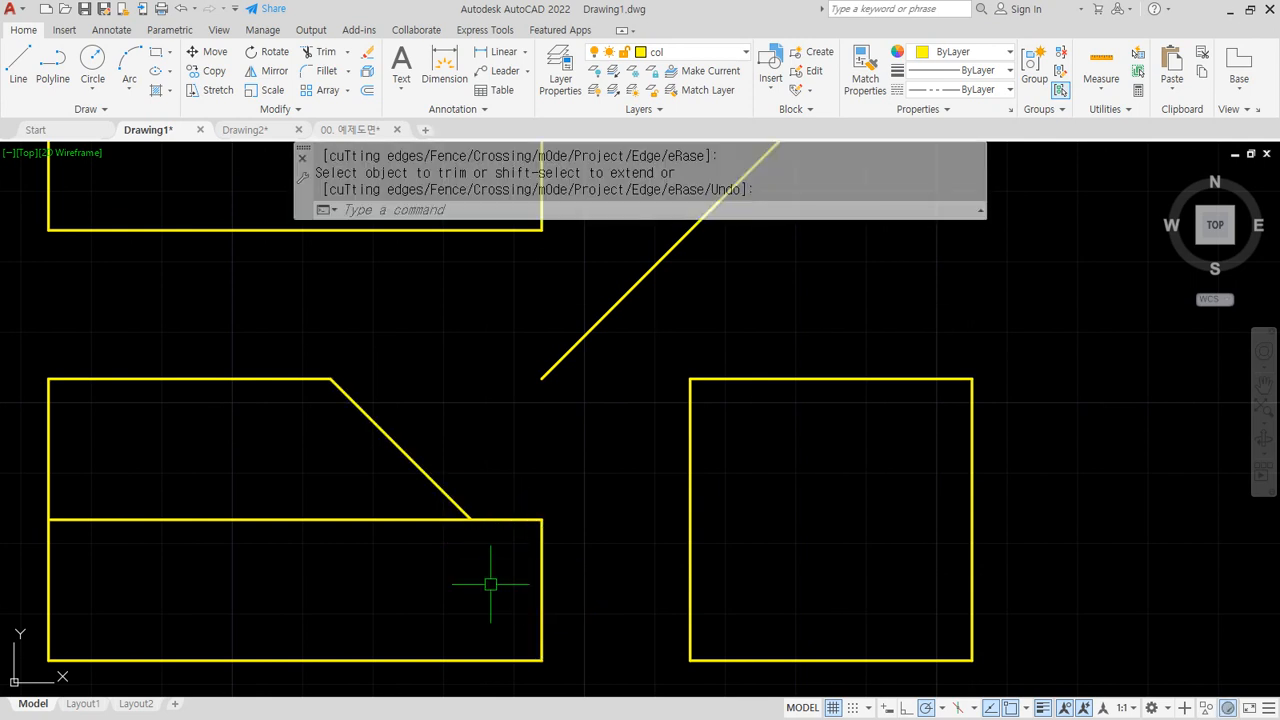
{"action": "key", "text": "ctrl+z"}
{"action": "left_click", "coordinate": [525, 548]}
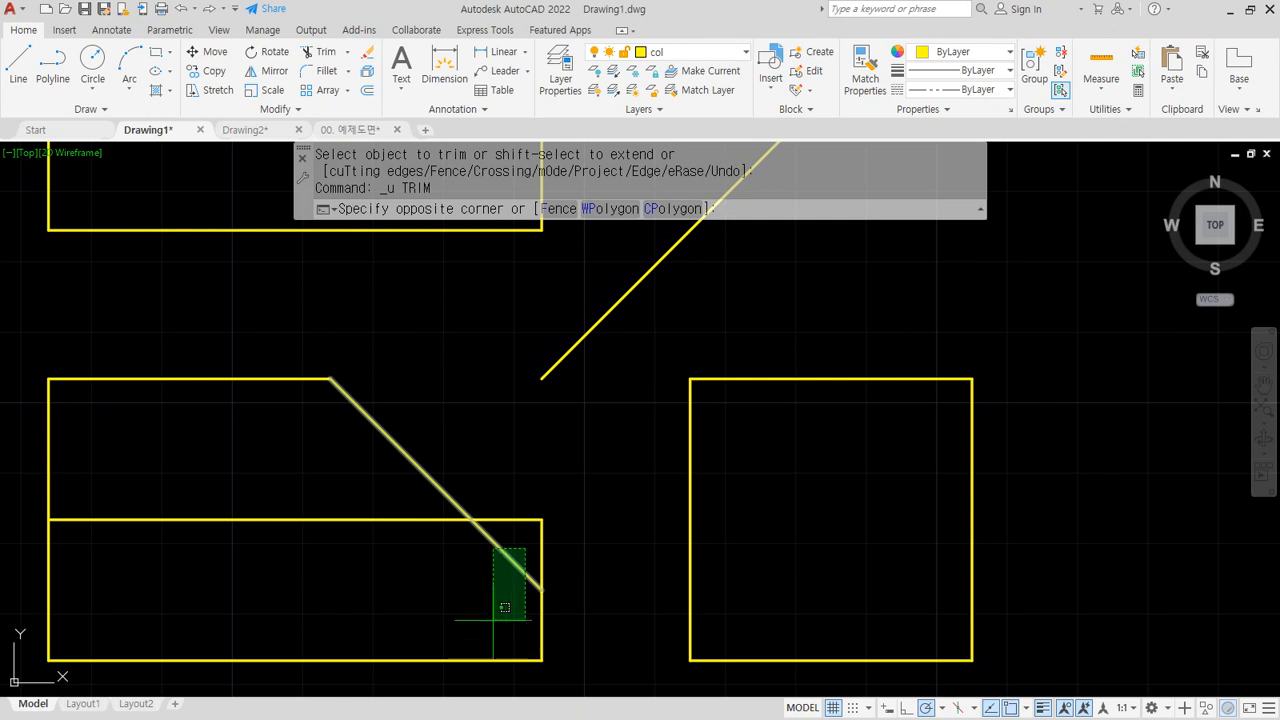
{"action": "left_click", "coordinate": [451, 591]}
{"action": "key", "text": "Escape"}
{"action": "key", "text": "Escape"}
{"action": "key", "text": "Escape"}
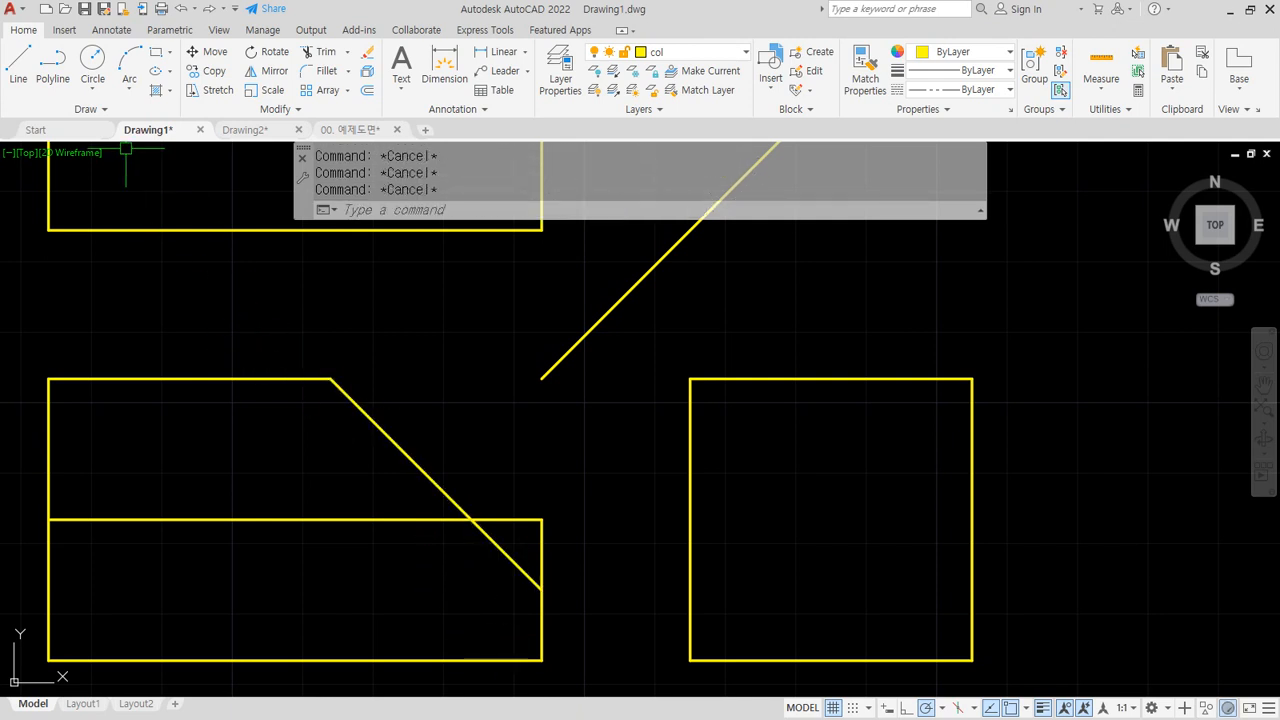
Break the sloped line at the point where it crosses the front view's middle horizontal line
{"action": "left_click", "coordinate": [104, 109]}
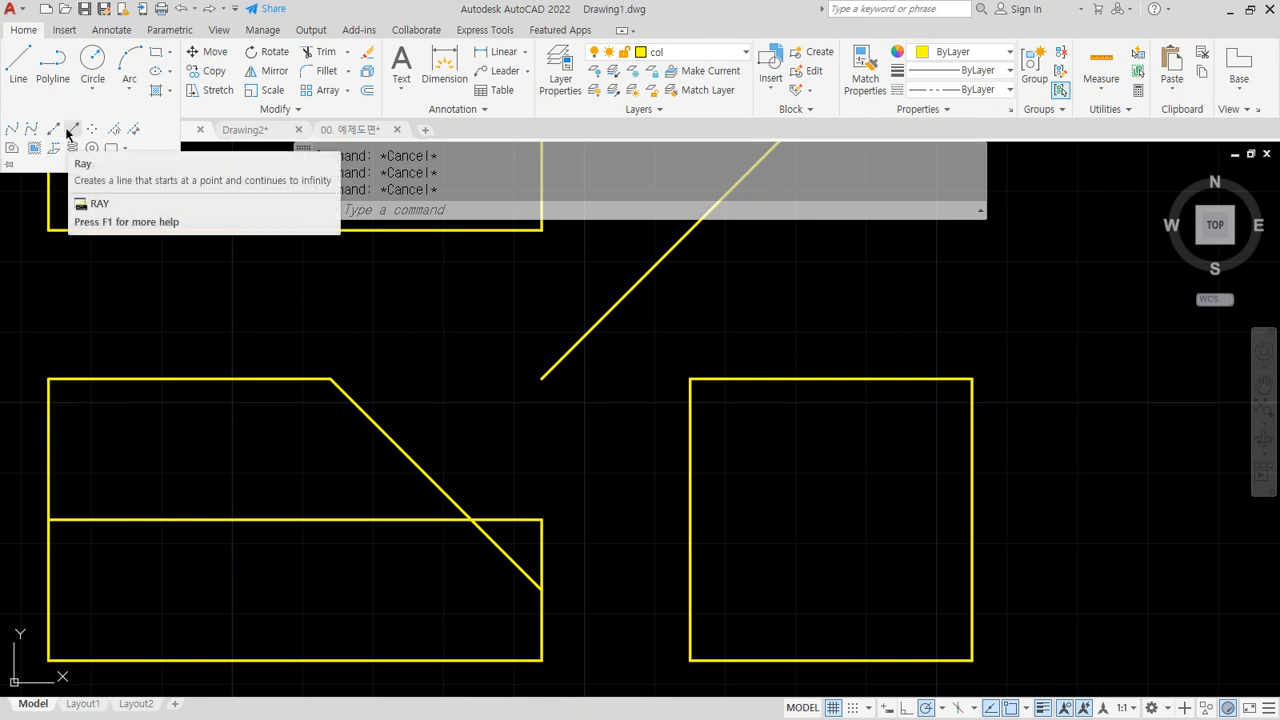
{"action": "left_click", "coordinate": [240, 112]}
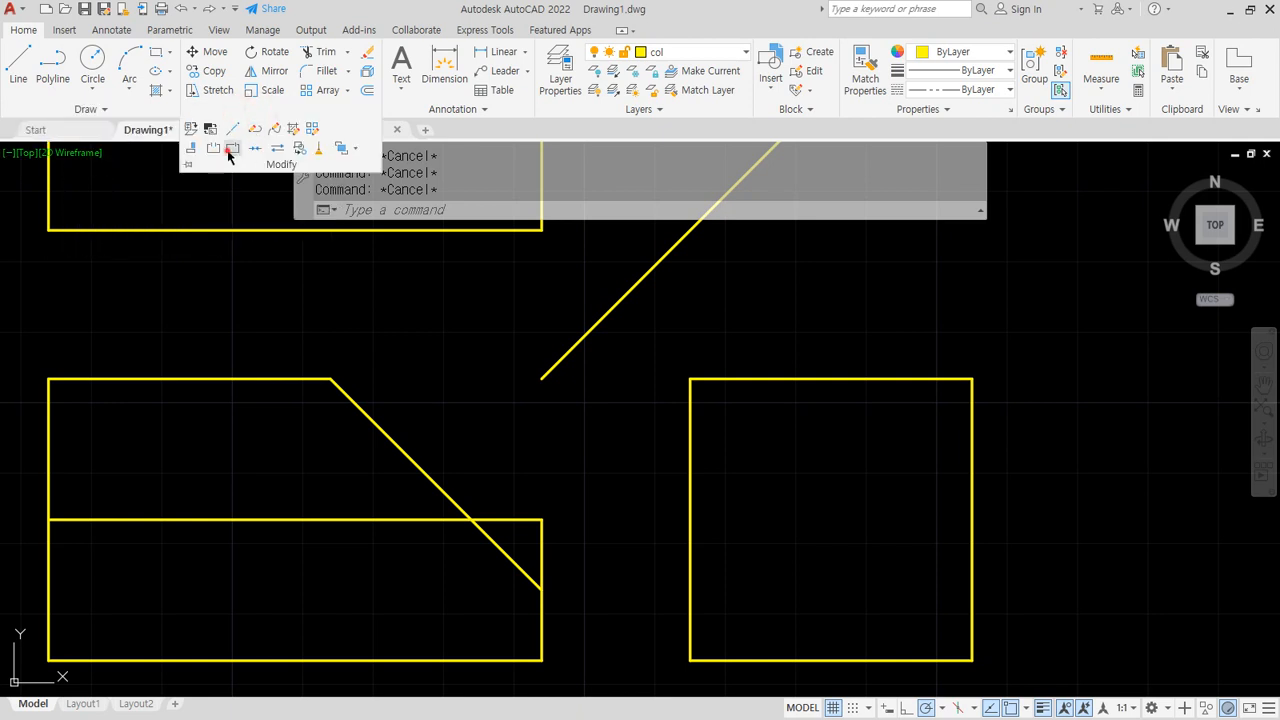
{"action": "left_click", "coordinate": [231, 149]}
{"action": "left_click", "coordinate": [518, 566]}
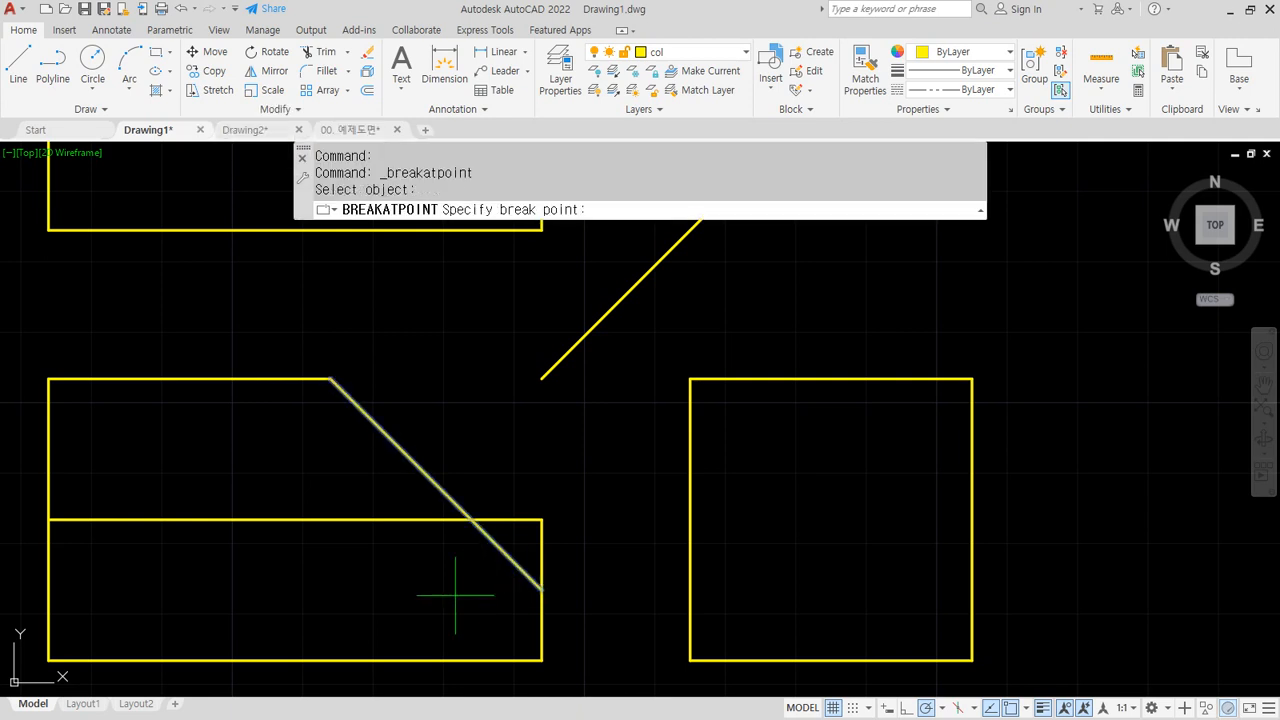
{"action": "left_click", "coordinate": [471, 519]}
Put the lower piece of the broken sloped line on the hid layer
{"action": "left_click", "coordinate": [506, 555]}
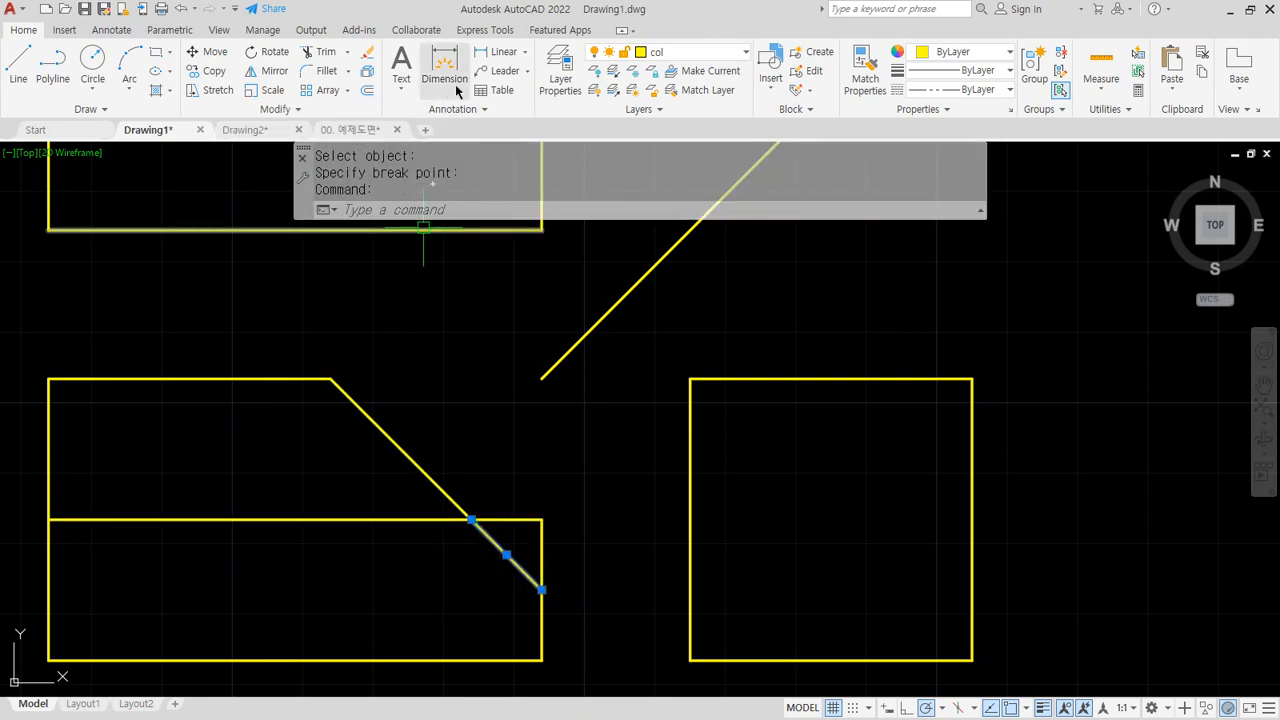
{"action": "left_click", "coordinate": [675, 62]}
{"action": "left_click", "coordinate": [660, 133]}
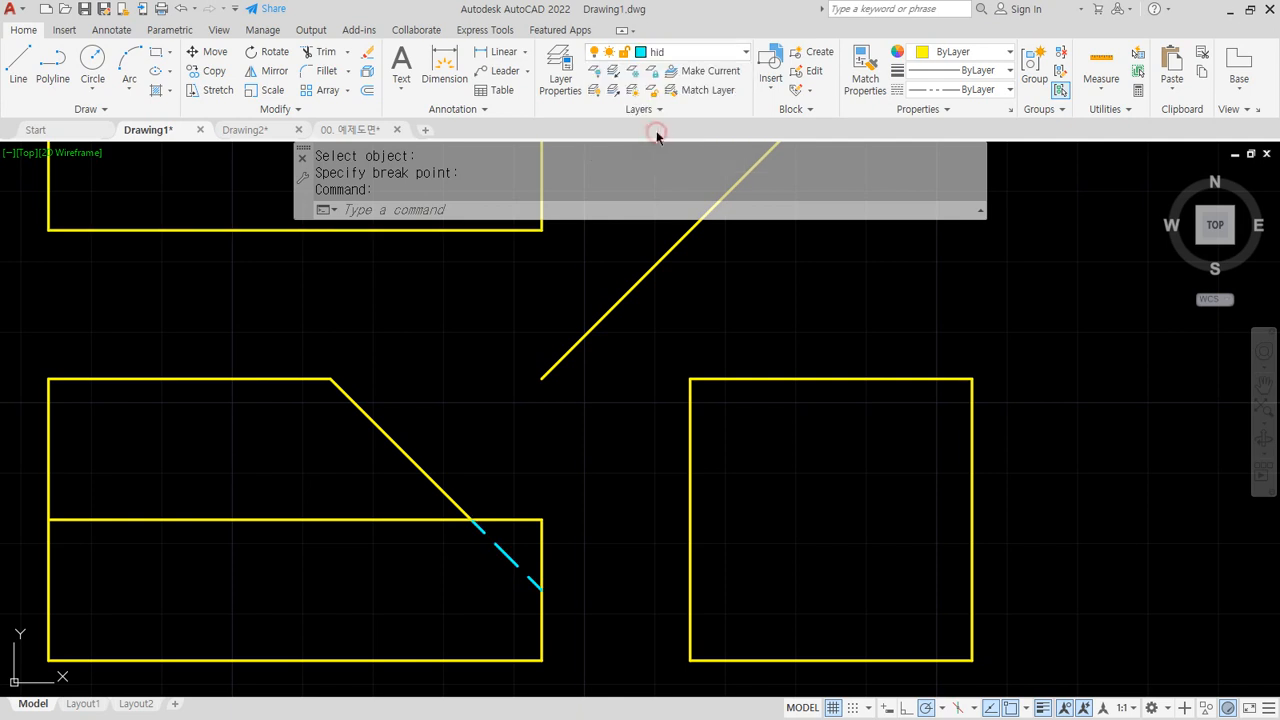
{"action": "key", "text": "Escape"}
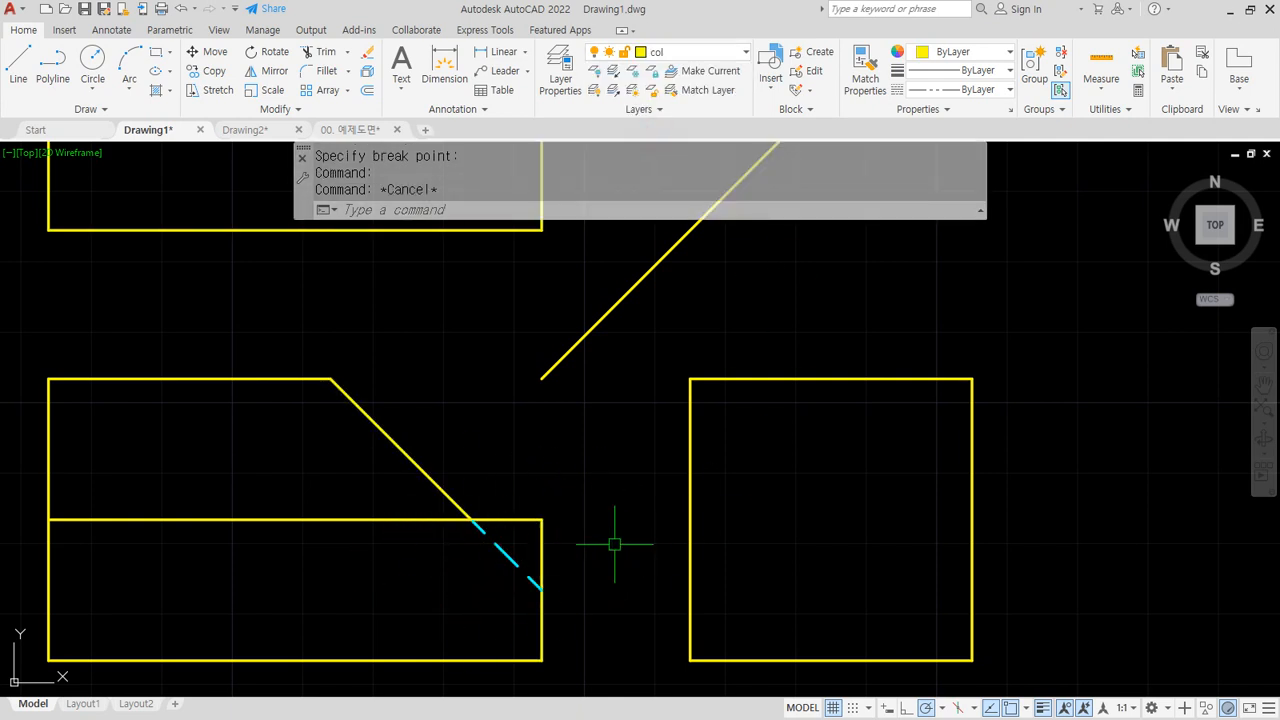
Offset the front view's top edge 10 downward
{"action": "middle_click_drag", "start_coordinate": [387, 484], "coordinate": [404, 482]}
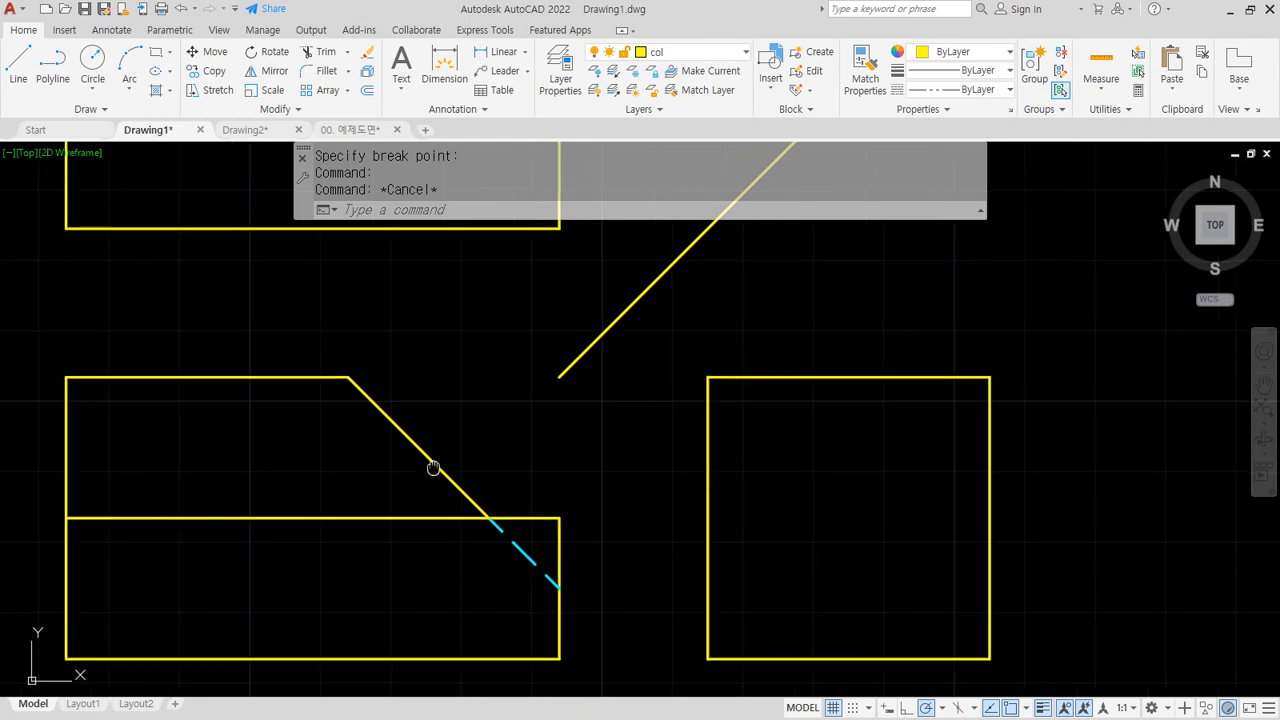
{"action": "type", "text": "o"}
{"action": "key", "text": "Return"}
{"action": "type", "text": "10"}
{"action": "key", "text": "Return"}
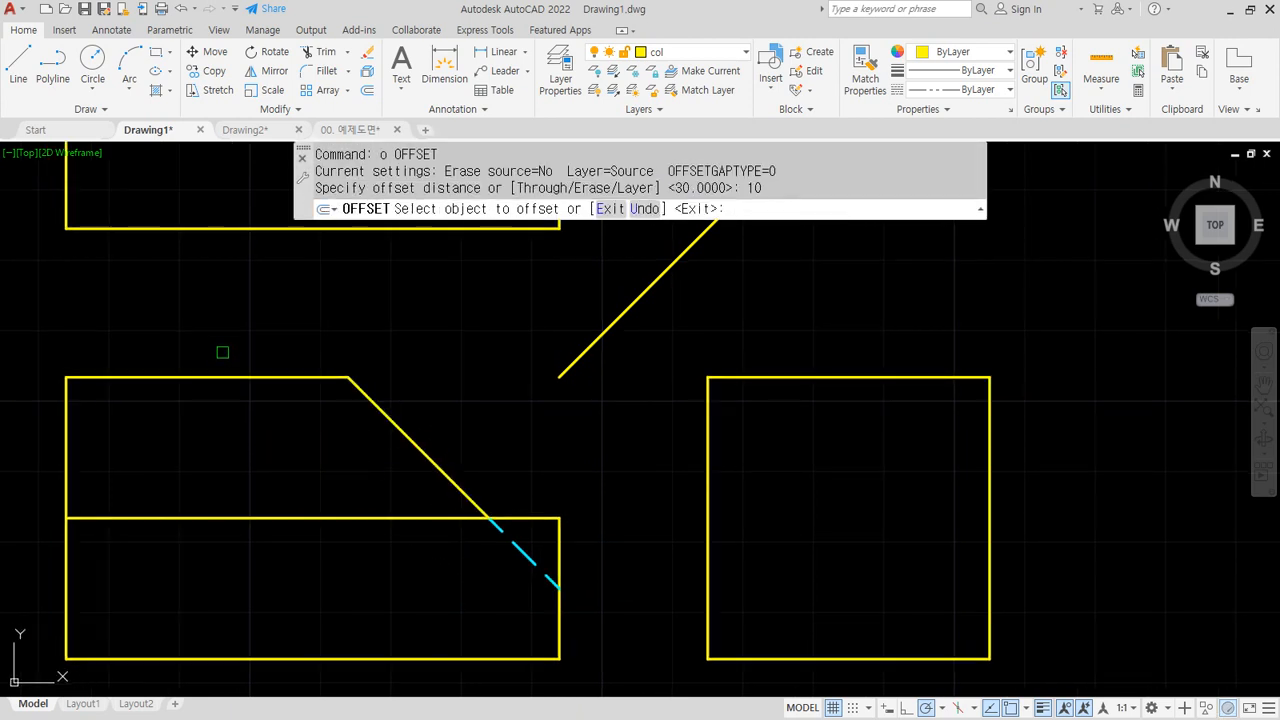
{"action": "left_click", "coordinate": [222, 377]}
{"action": "left_click", "coordinate": [234, 436]}
Extend the new horizontal offset line to the sloped edge of the front view
{"action": "type", "text": "ex"}
{"action": "key", "text": "Return"}
{"action": "key", "text": "Return"}
{"action": "left_click", "coordinate": [331, 438]}
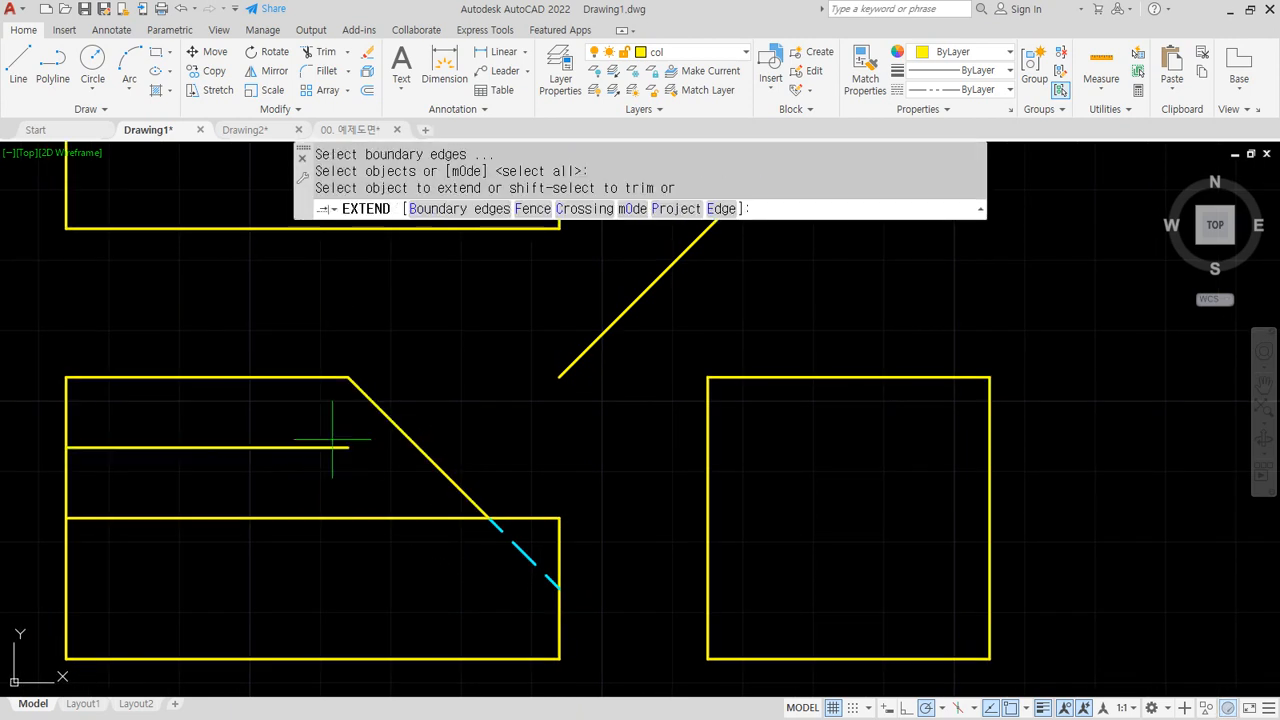
{"action": "left_click", "coordinate": [331, 438]}
{"action": "left_click", "coordinate": [331, 438]}
{"action": "left_click", "coordinate": [320, 496]}
{"action": "key", "text": "Escape"}
{"action": "key", "text": "Escape"}
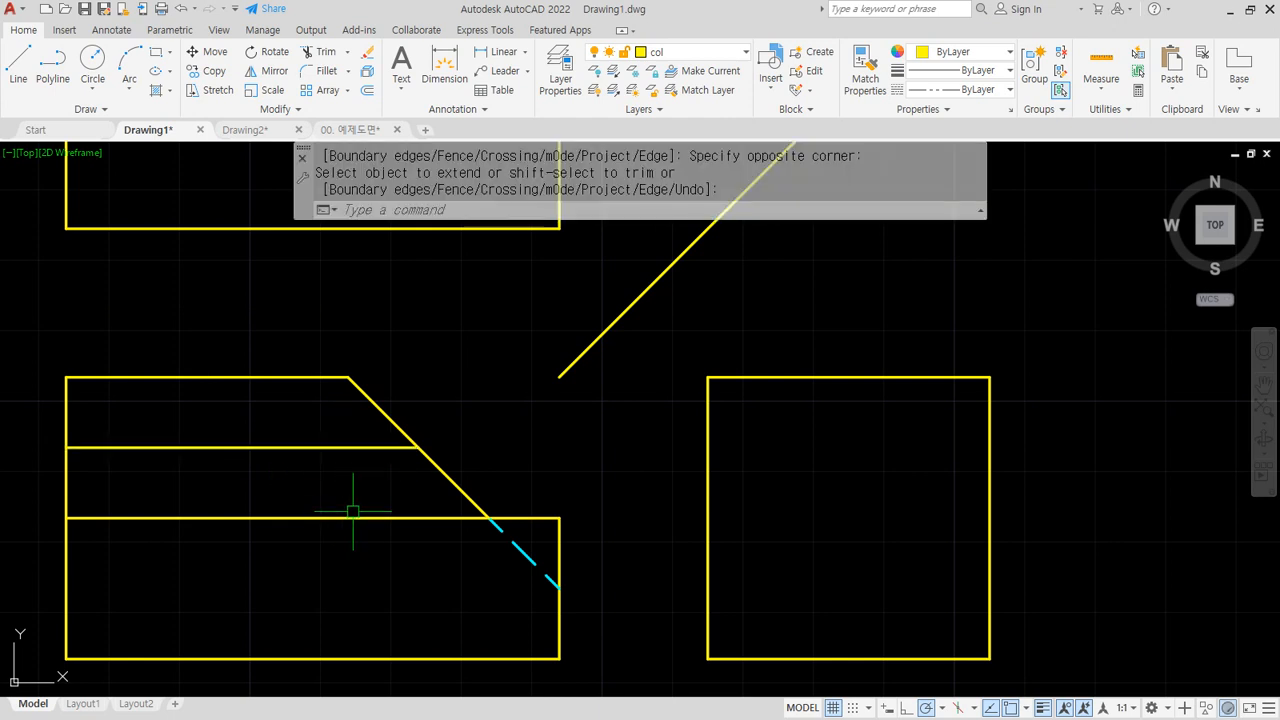
Match the extended horizontal line to the properties of the dashed sloped segment
{"action": "type", "text": "ma"}
{"action": "key", "text": "Return"}
{"action": "left_click", "coordinate": [505, 535]}
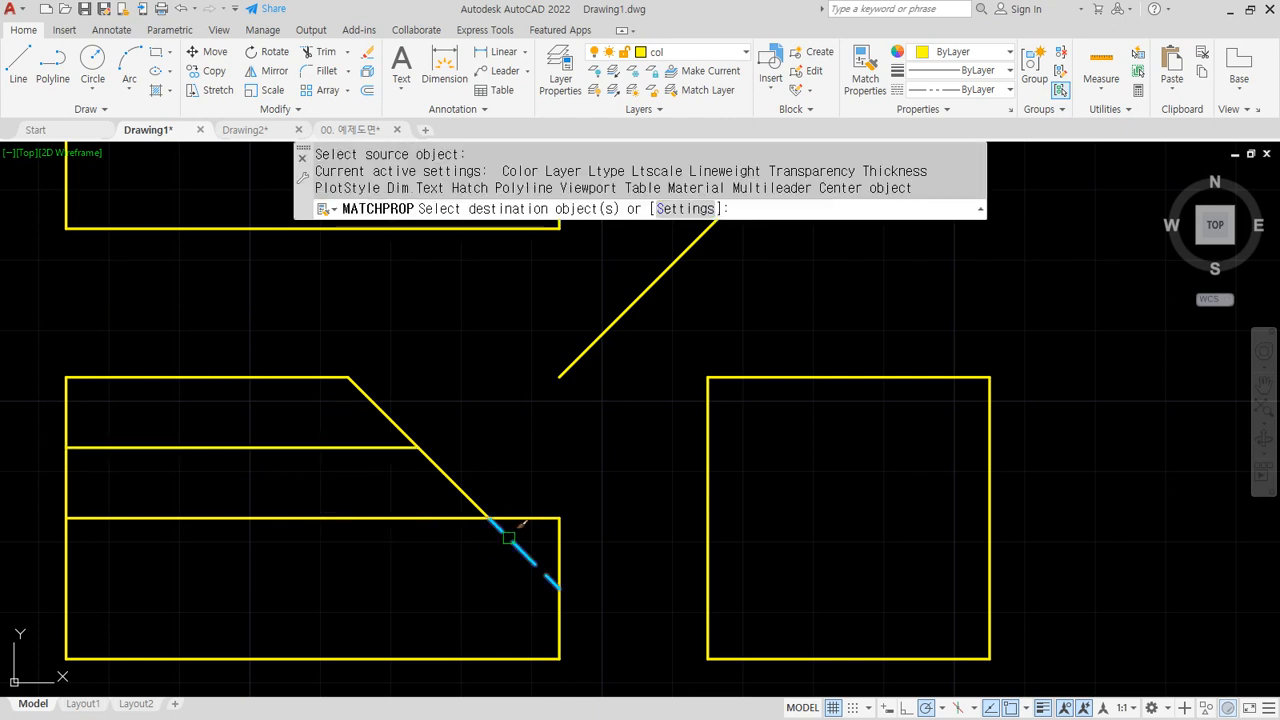
{"action": "left_click", "coordinate": [302, 447]}
{"action": "key", "text": "Return"}
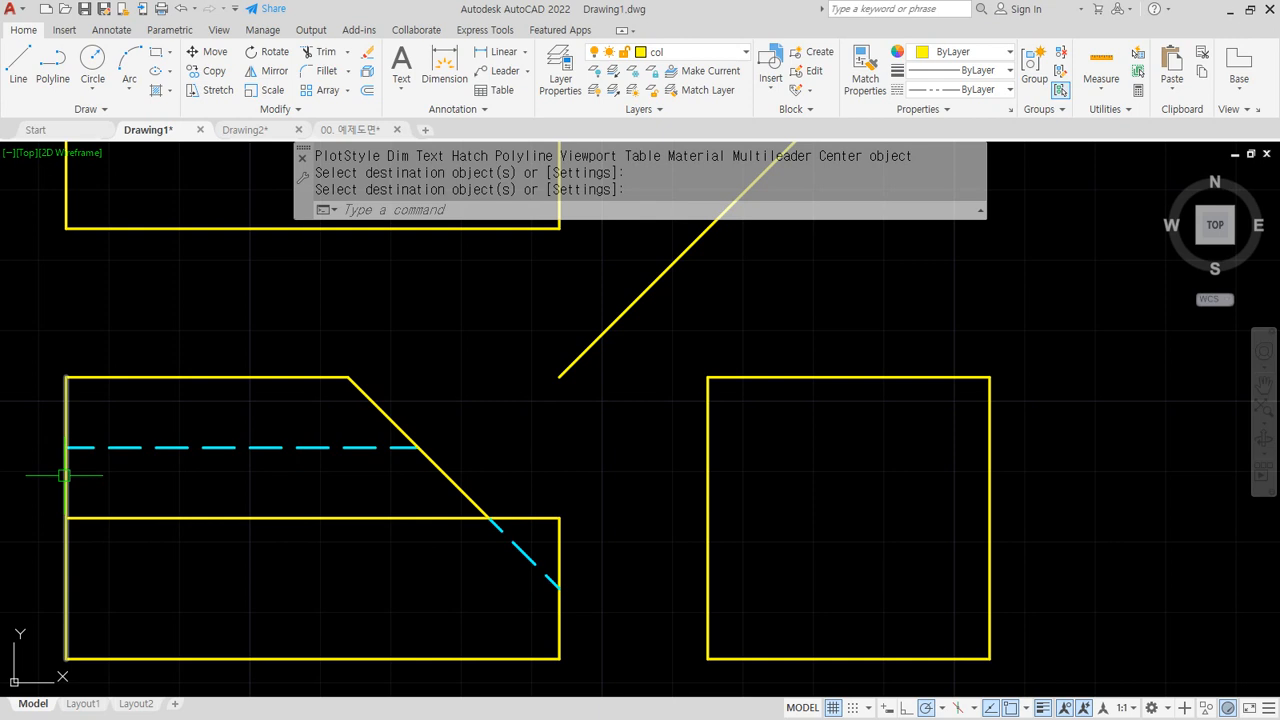
{"action": "scroll", "coordinate": [630, 465], "scroll_direction": "down", "scroll_amount": 2}
{"action": "middle_click_drag", "start_coordinate": [764, 488], "coordinate": [706, 491]}
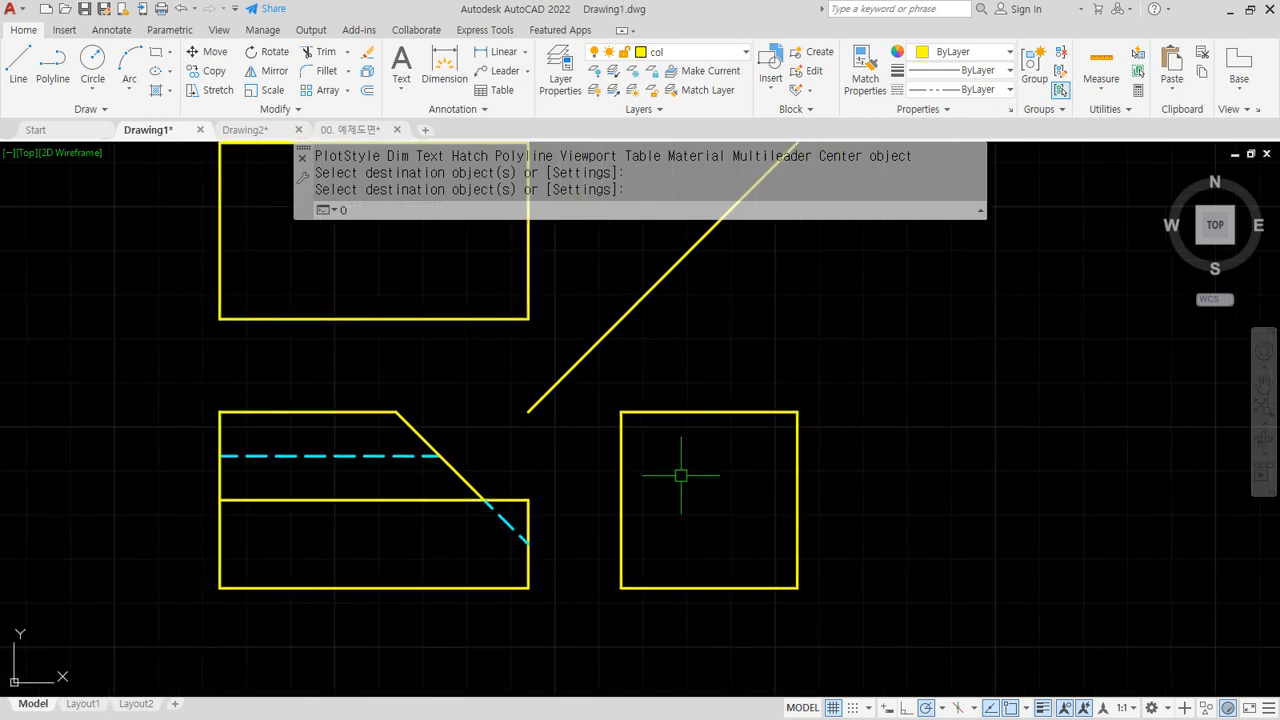
Offset the side view's right edge 10 to the left, and offset the resulting line another 10 to the left
{"action": "type", "text": "o"}
{"action": "key", "text": "Return"}
{"action": "key", "text": "Return"}
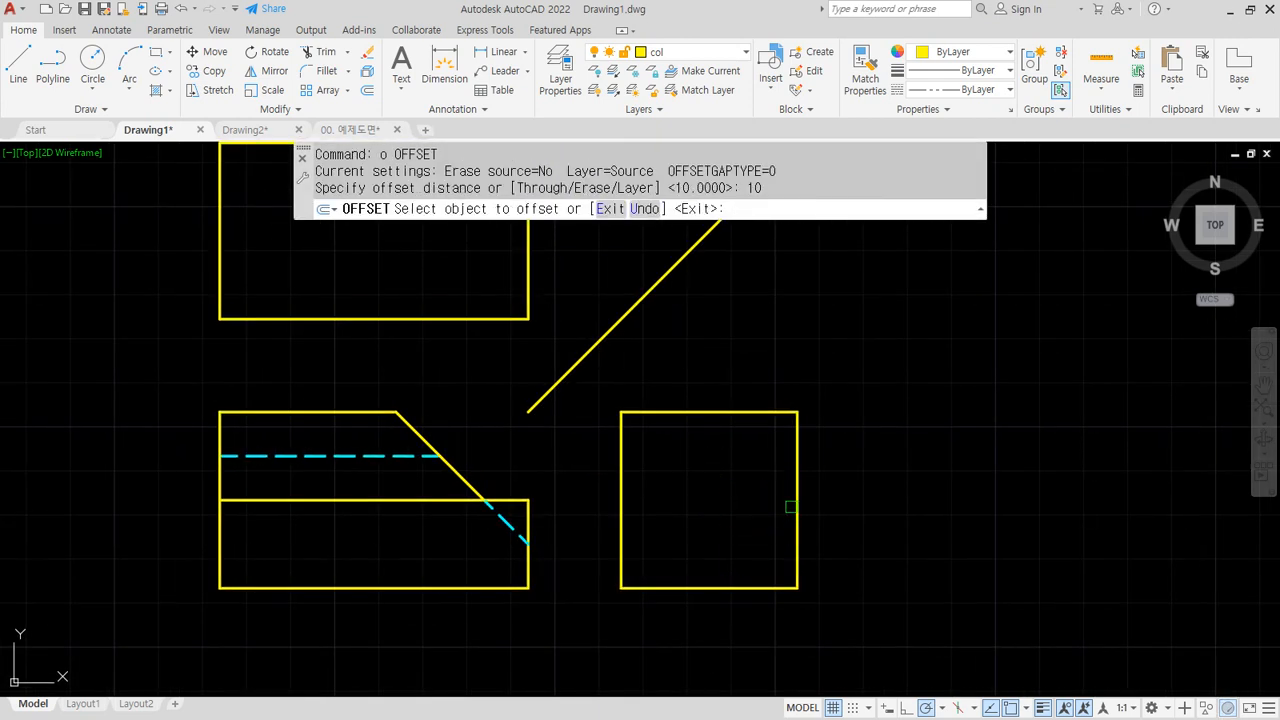
{"action": "left_click", "coordinate": [796, 507]}
{"action": "left_click", "coordinate": [685, 507]}
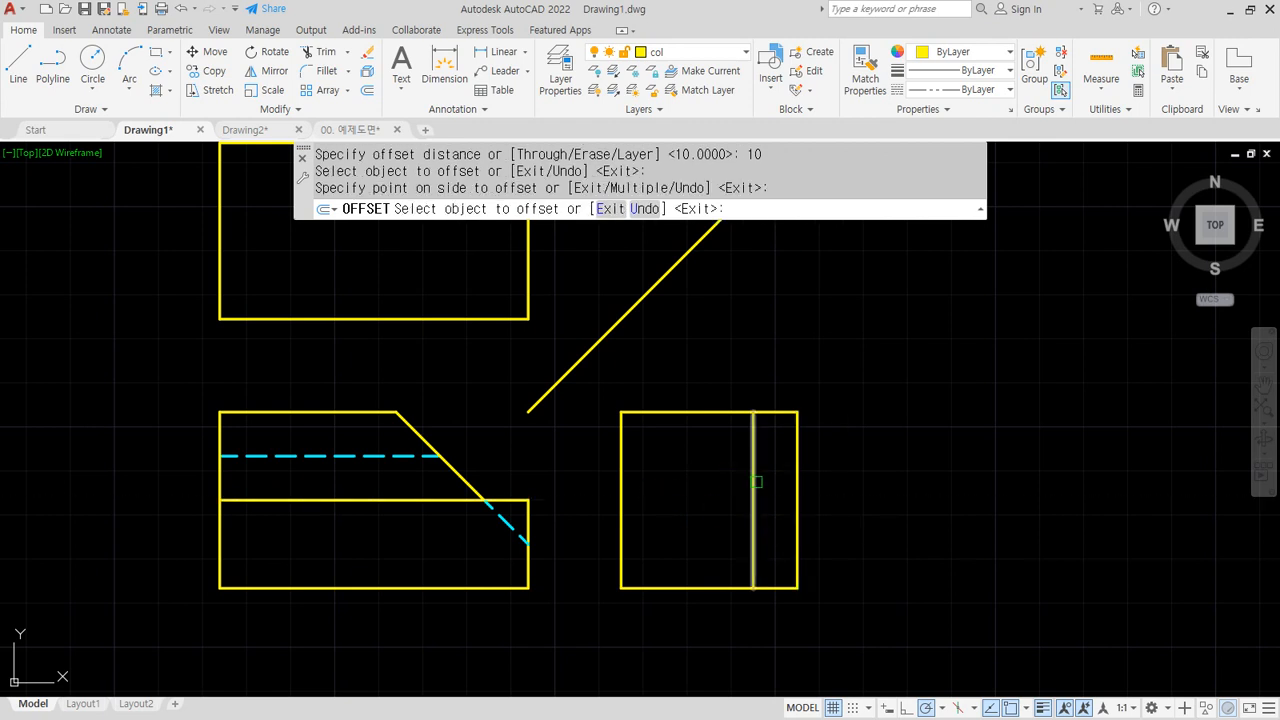
{"action": "left_click", "coordinate": [753, 477]}
{"action": "left_click", "coordinate": [684, 483]}
{"action": "key", "text": "Return"}
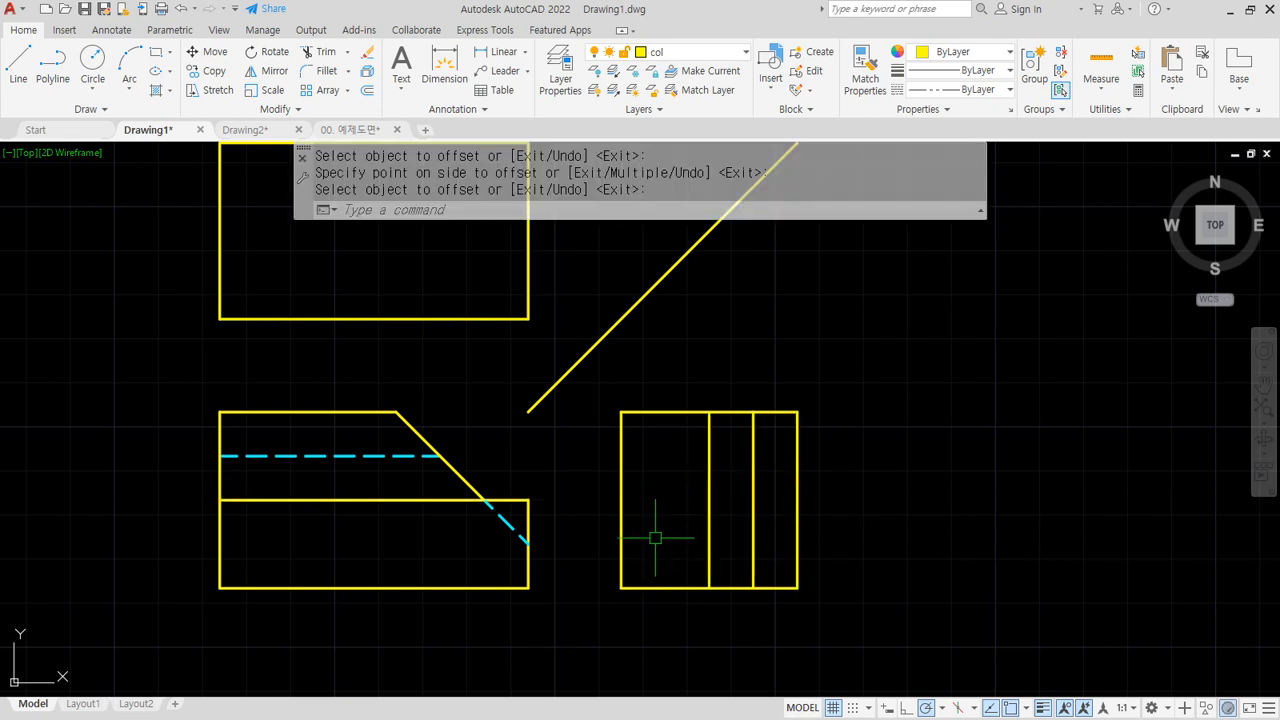
Draw a horizontal line in the side view from the left edge's midpoint to the nearest inner vertical line
{"action": "type", "text": "l"}
{"action": "key", "text": "Return"}
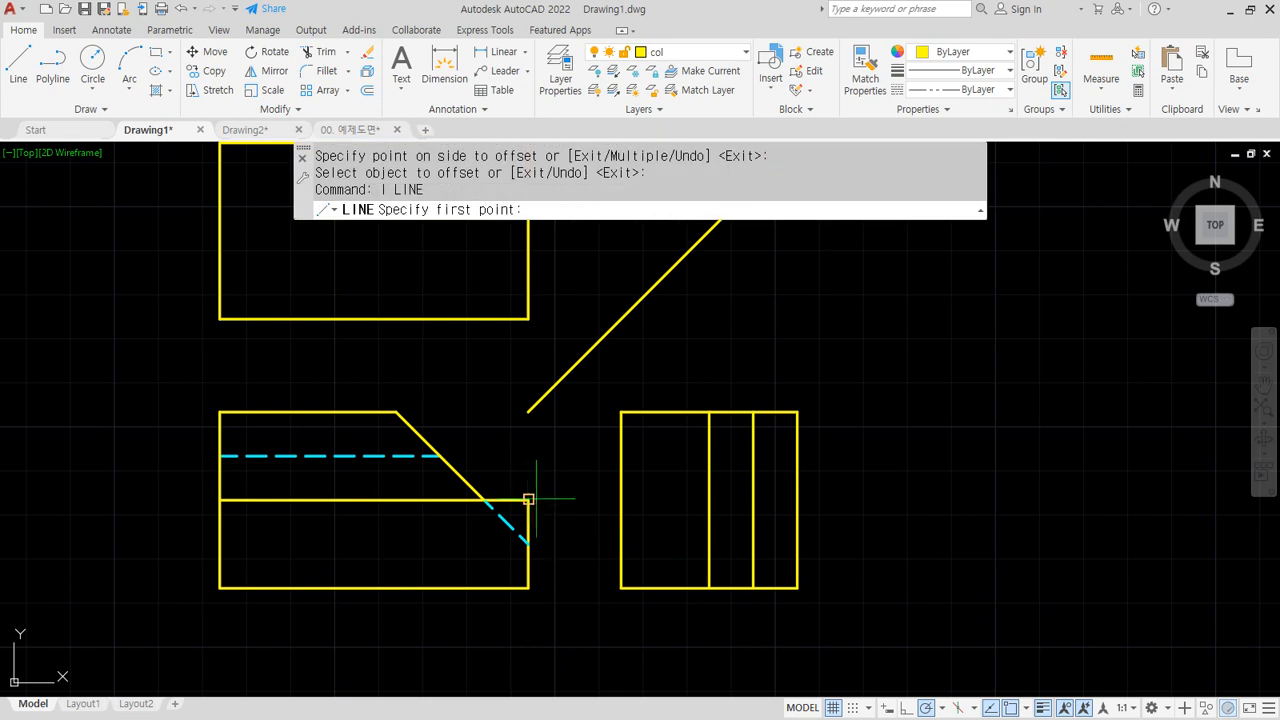
{"action": "left_click", "coordinate": [621, 503]}
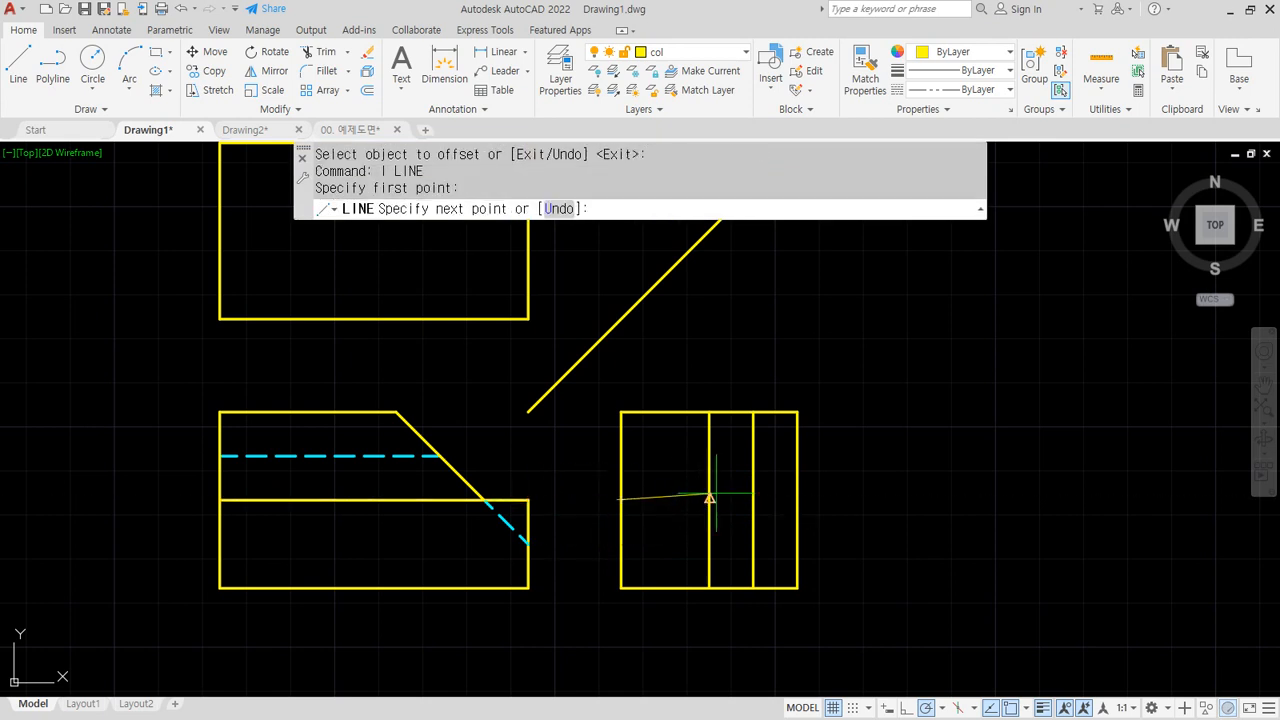
{"action": "left_click", "coordinate": [709, 498]}
{"action": "key", "text": "Return"}
Offset the side view's top edge 10 downward
{"action": "type", "text": "o"}
{"action": "key", "text": "Return"}
{"action": "type", "text": "1"}
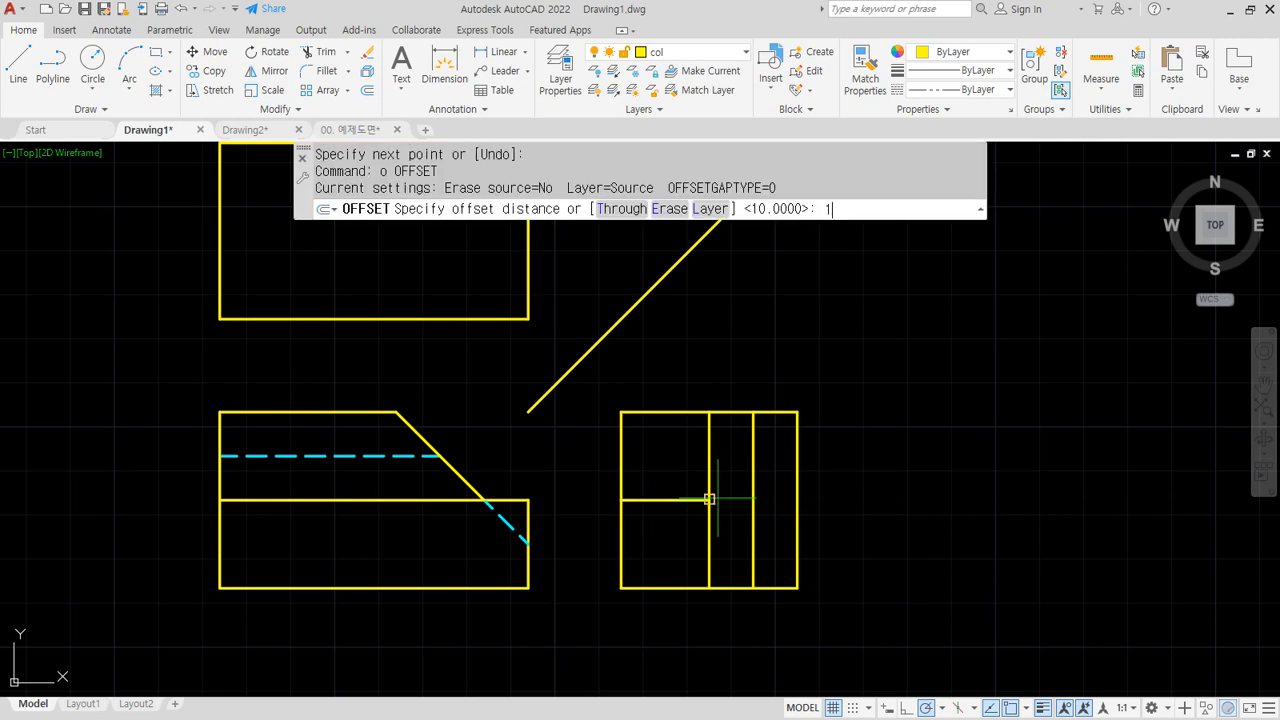
{"action": "type", "text": "0"}
{"action": "key", "text": "Return"}
{"action": "left_click", "coordinate": [794, 411]}
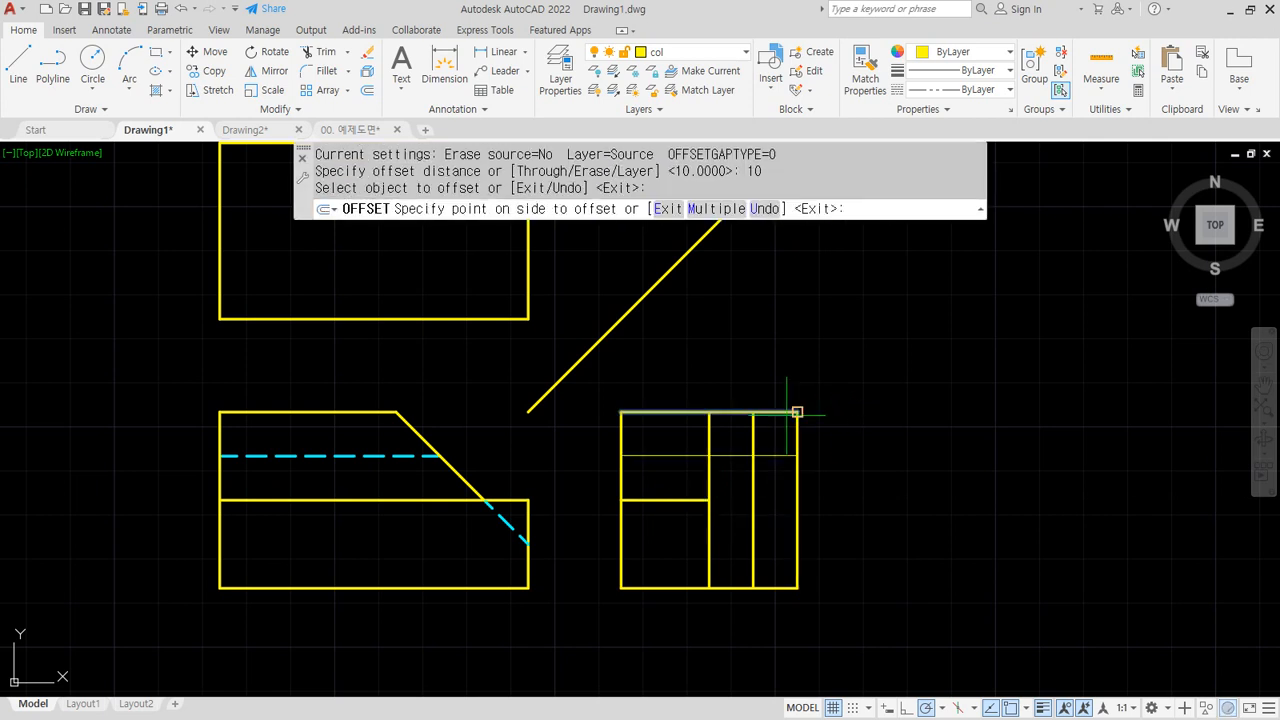
{"action": "left_click", "coordinate": [787, 440]}
Fillet the side view's upper arm with radius 0, joining the right edge, offset lines and top edge into sharp corners
{"action": "type", "text": "f"}
{"action": "key", "text": "Return"}
{"action": "left_click", "coordinate": [795, 434]}
{"action": "left_click", "coordinate": [775, 456]}
{"action": "key", "text": "Return"}
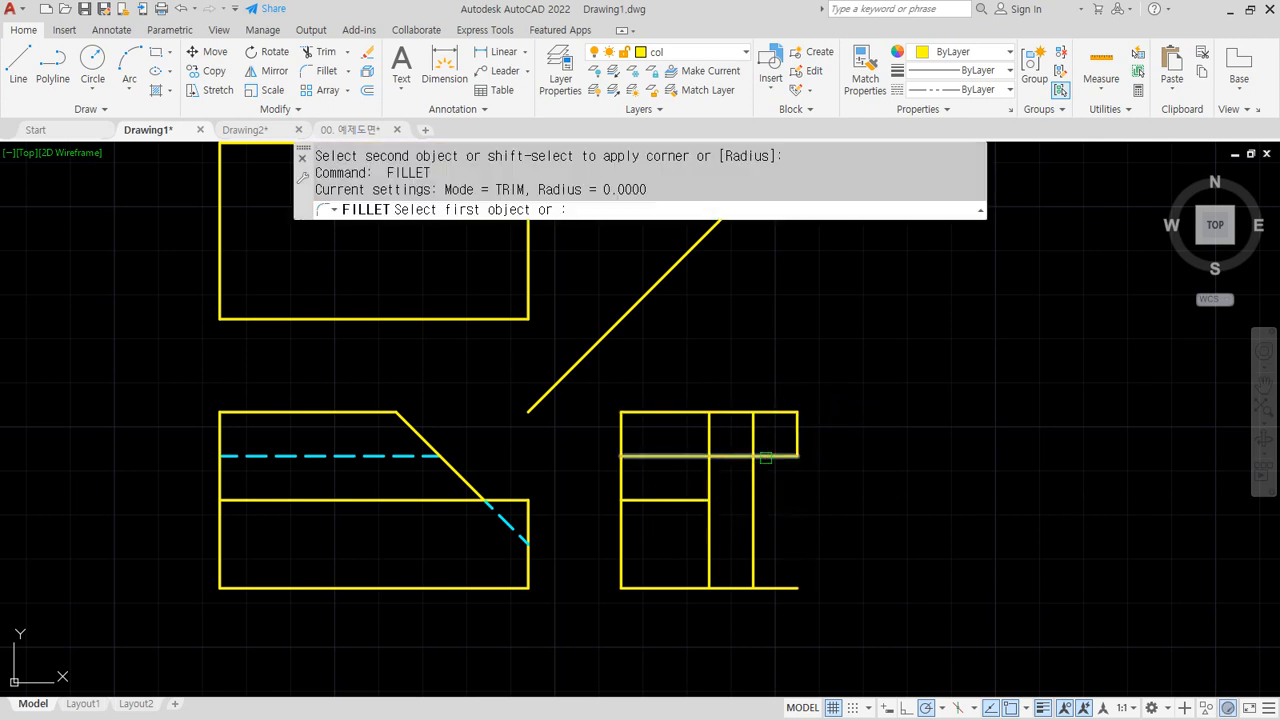
{"action": "left_click", "coordinate": [766, 457]}
{"action": "left_click", "coordinate": [755, 476]}
{"action": "key", "text": "Return"}
{"action": "left_click", "coordinate": [719, 412]}
{"action": "left_click", "coordinate": [709, 436]}
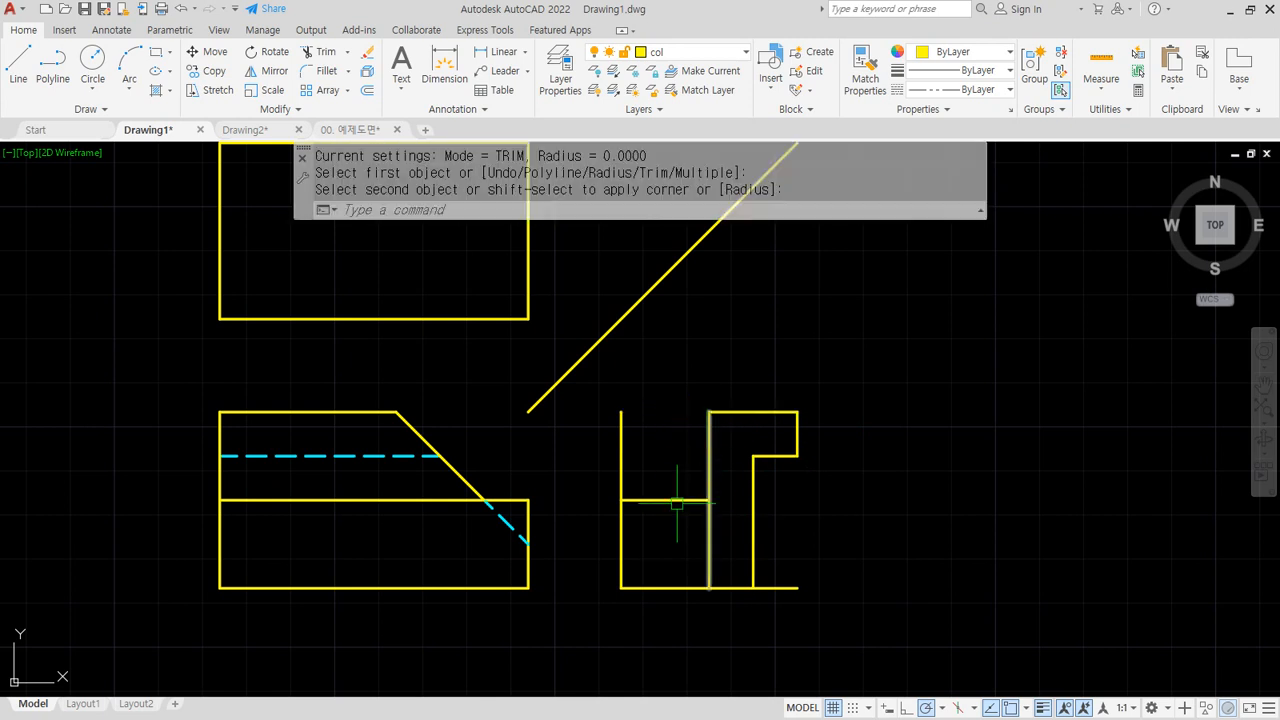
Fillet the side view's lower block corners with radius 0, joining the mid-height line to both verticals and the bottom edge to the outer vertical
{"action": "key", "text": "Return"}
{"action": "left_click", "coordinate": [654, 501]}
{"action": "left_click", "coordinate": [621, 519]}
{"action": "key", "text": "Return"}
{"action": "left_click", "coordinate": [685, 500]}
{"action": "left_click", "coordinate": [709, 477]}
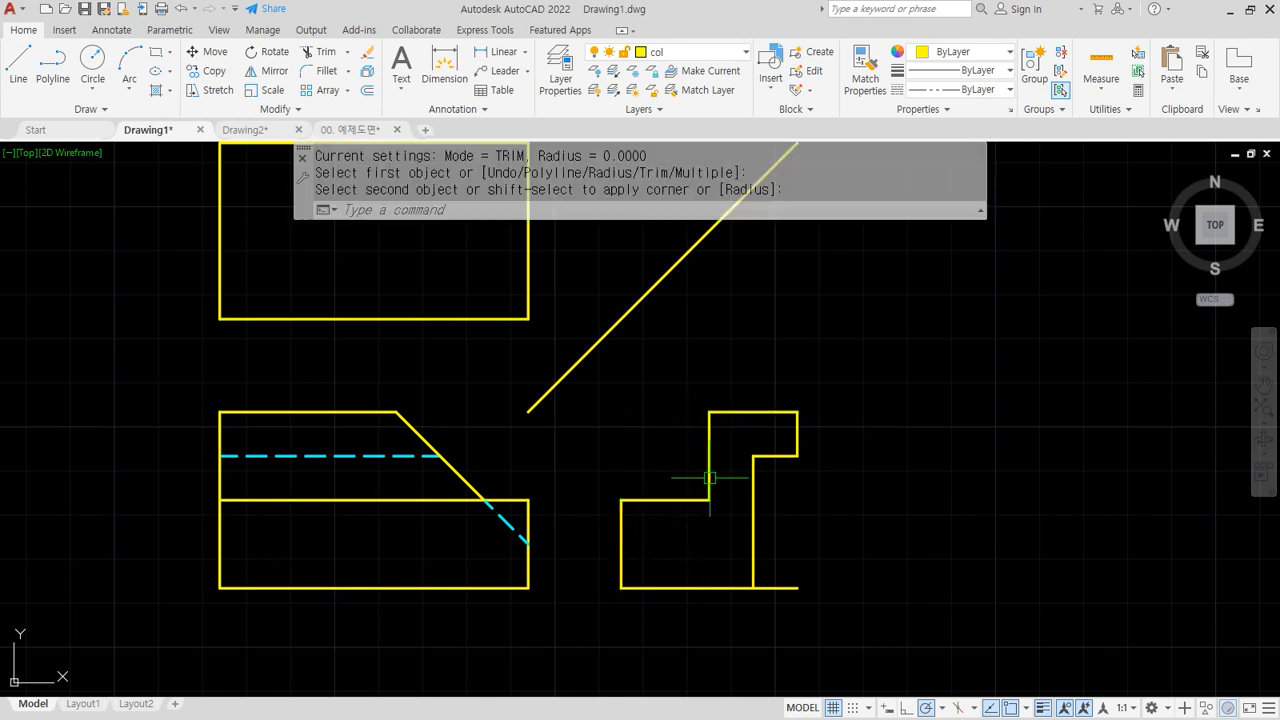
{"action": "key", "text": "Return"}
{"action": "left_click", "coordinate": [731, 588]}
{"action": "left_click", "coordinate": [752, 570]}
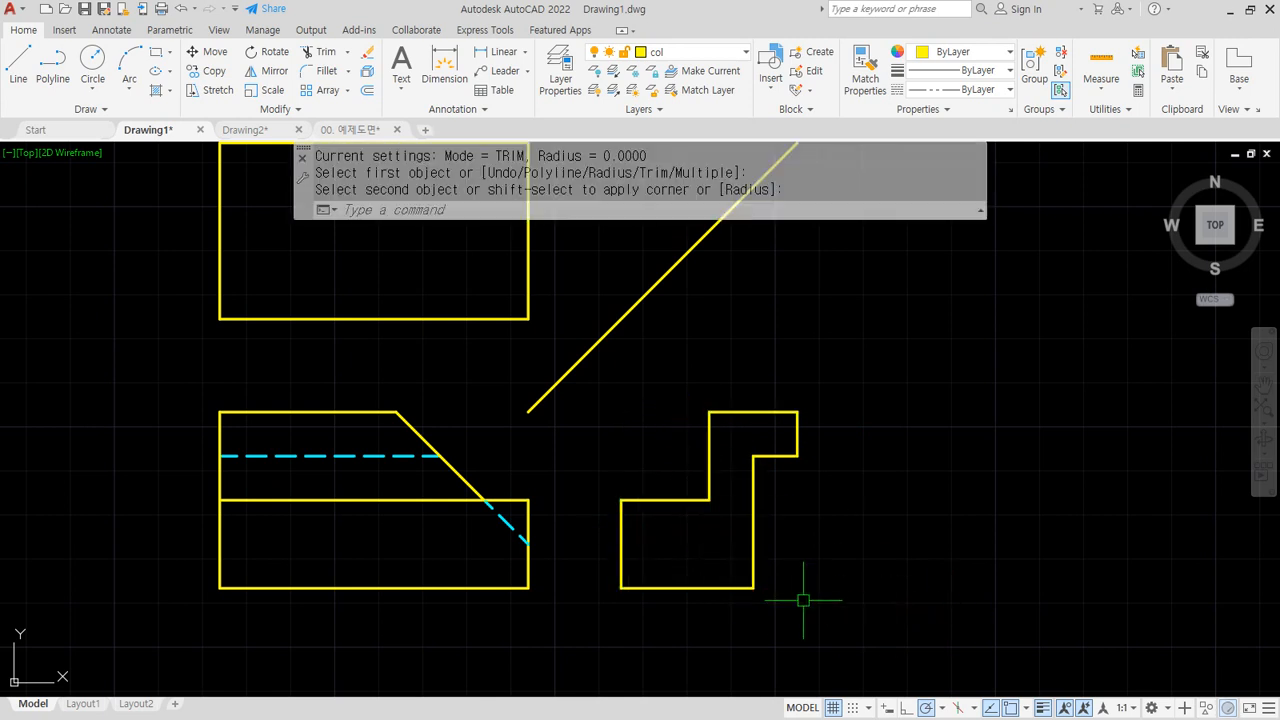
Offset the side view's step edges by 10, the horizontal one downward and the vertical one to the left
{"action": "type", "text": "o"}
{"action": "key", "text": "Return"}
{"action": "type", "text": "1"}
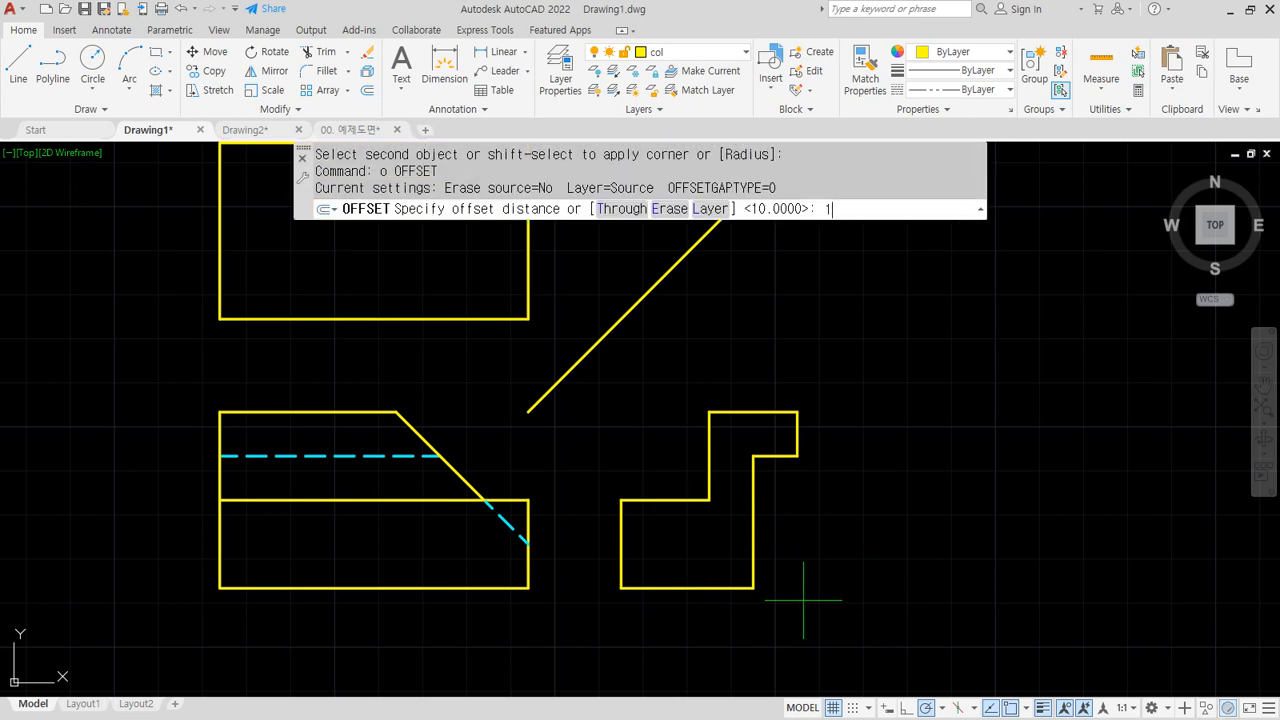
{"action": "type", "text": "0"}
{"action": "key", "text": "Return"}
{"action": "left_click", "coordinate": [680, 501]}
{"action": "left_click", "coordinate": [666, 532]}
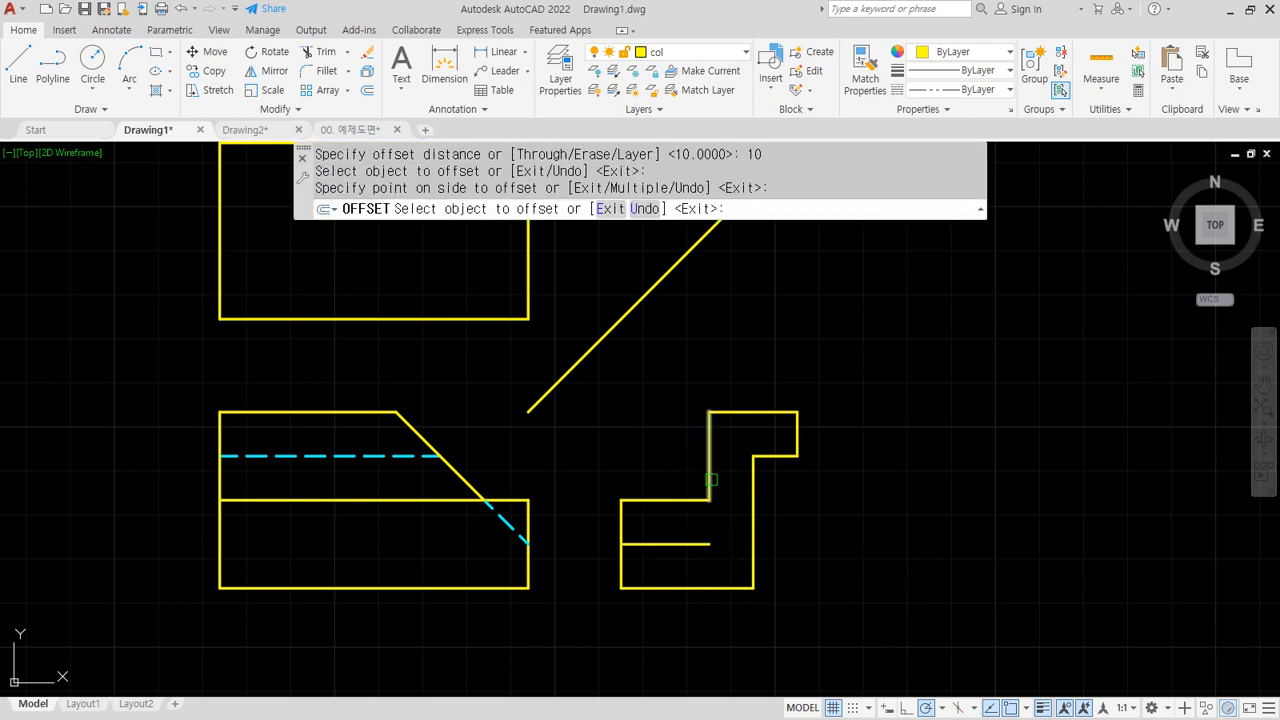
{"action": "left_click", "coordinate": [710, 462]}
{"action": "left_click", "coordinate": [679, 477]}
{"action": "key", "text": "Return"}
Fillet the two new offset lines into a sharp corner and trim the vertical one above the side view's step
{"action": "type", "text": "f"}
{"action": "key", "text": "Return"}
{"action": "left_click", "coordinate": [686, 544]}
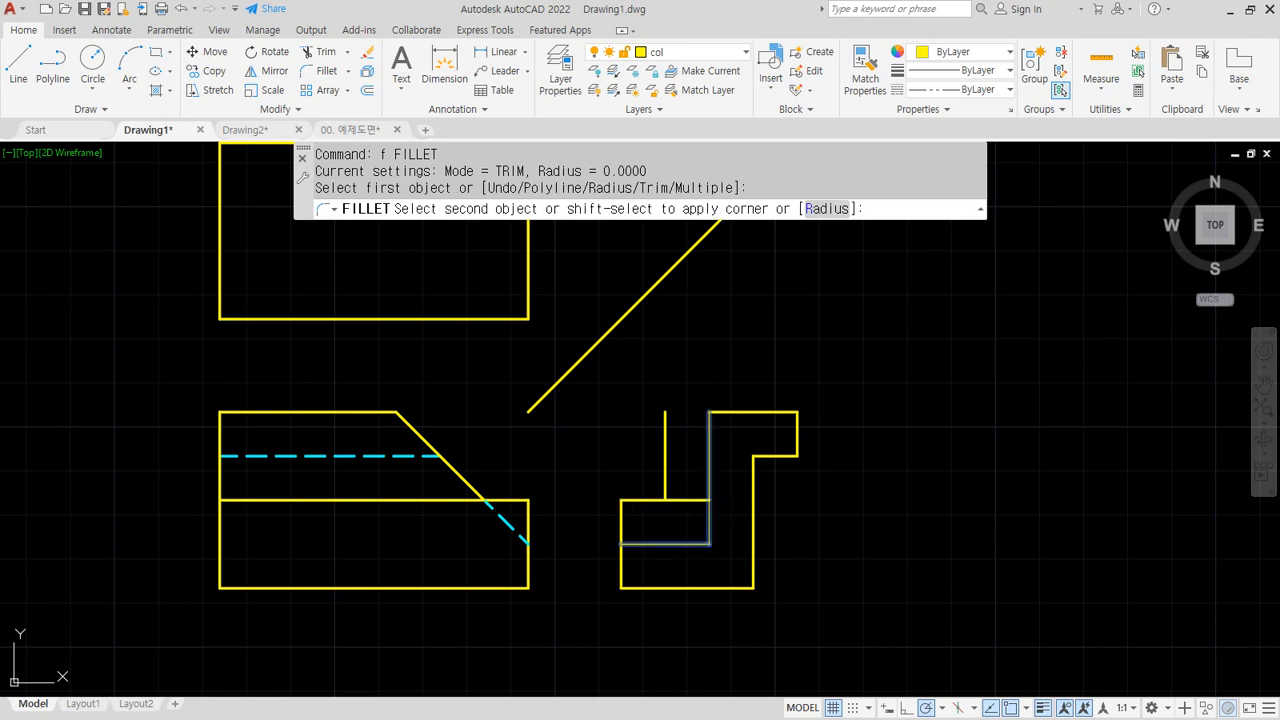
{"action": "left_click", "coordinate": [670, 481]}
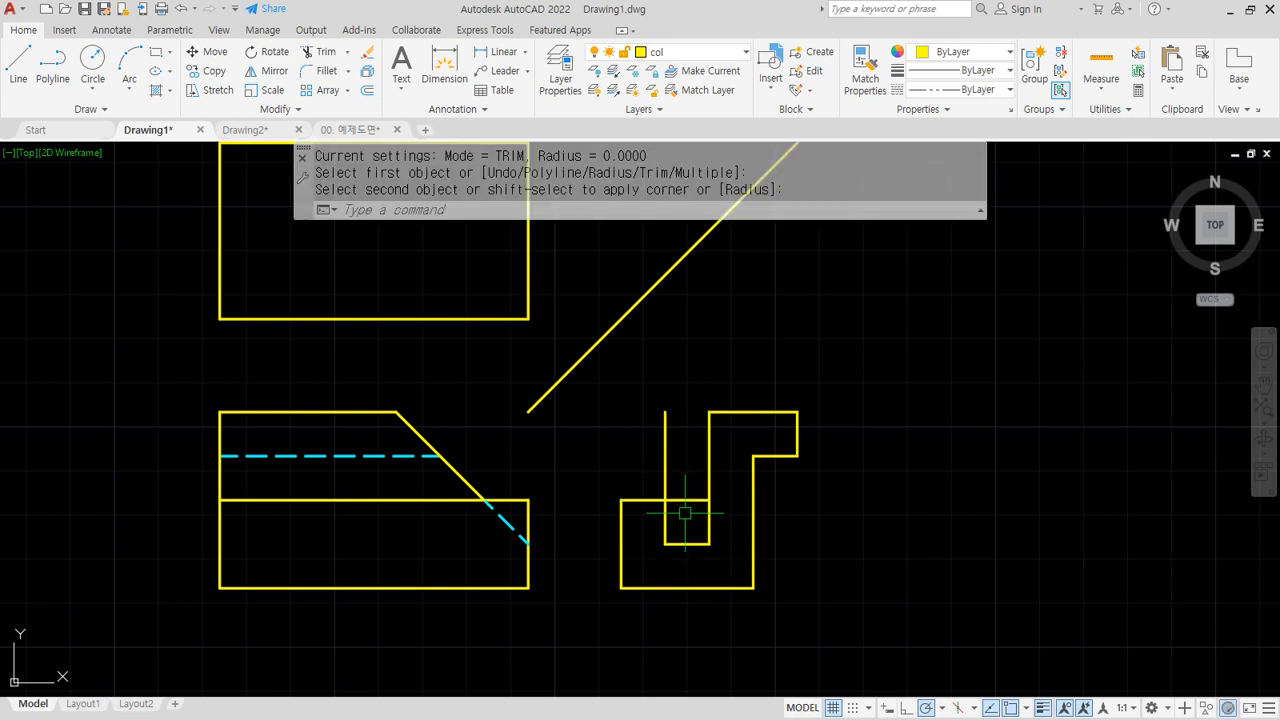
{"action": "type", "text": "tr"}
{"action": "key", "text": "Return"}
{"action": "left_click", "coordinate": [664, 463]}
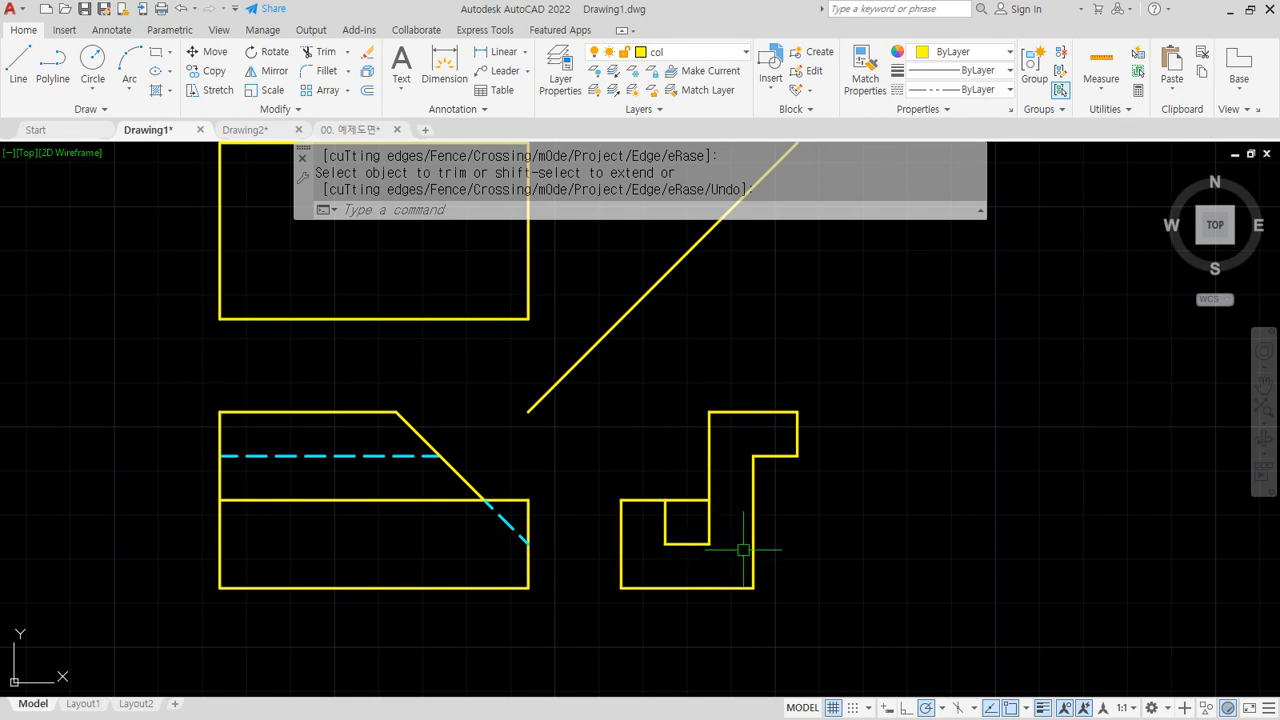
Extend the notch's lower line to the side view's right edge and trim the vertical segment inside the notch
{"action": "type", "text": "ex"}
{"action": "key", "text": "Return"}
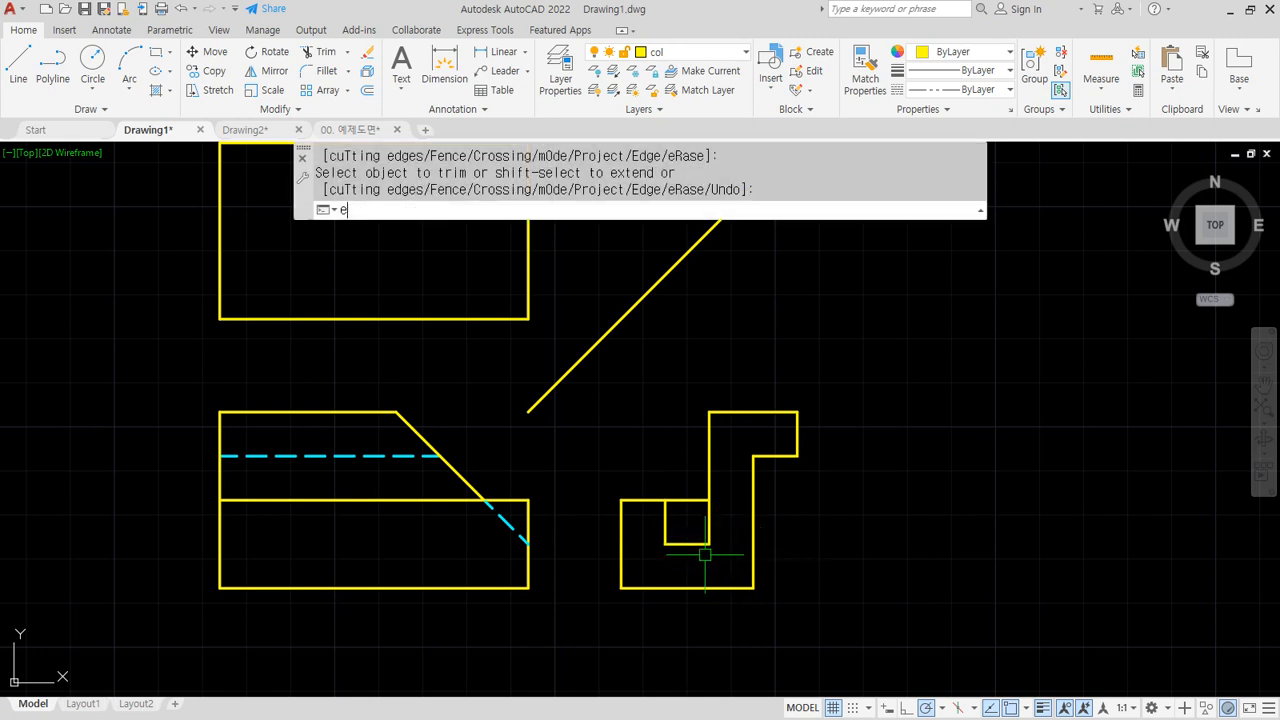
{"action": "left_click", "coordinate": [700, 544]}
{"action": "key", "text": "Return"}
{"action": "type", "text": "tr"}
{"action": "key", "text": "Return"}
{"action": "key", "text": "Return"}
{"action": "left_click", "coordinate": [711, 526]}
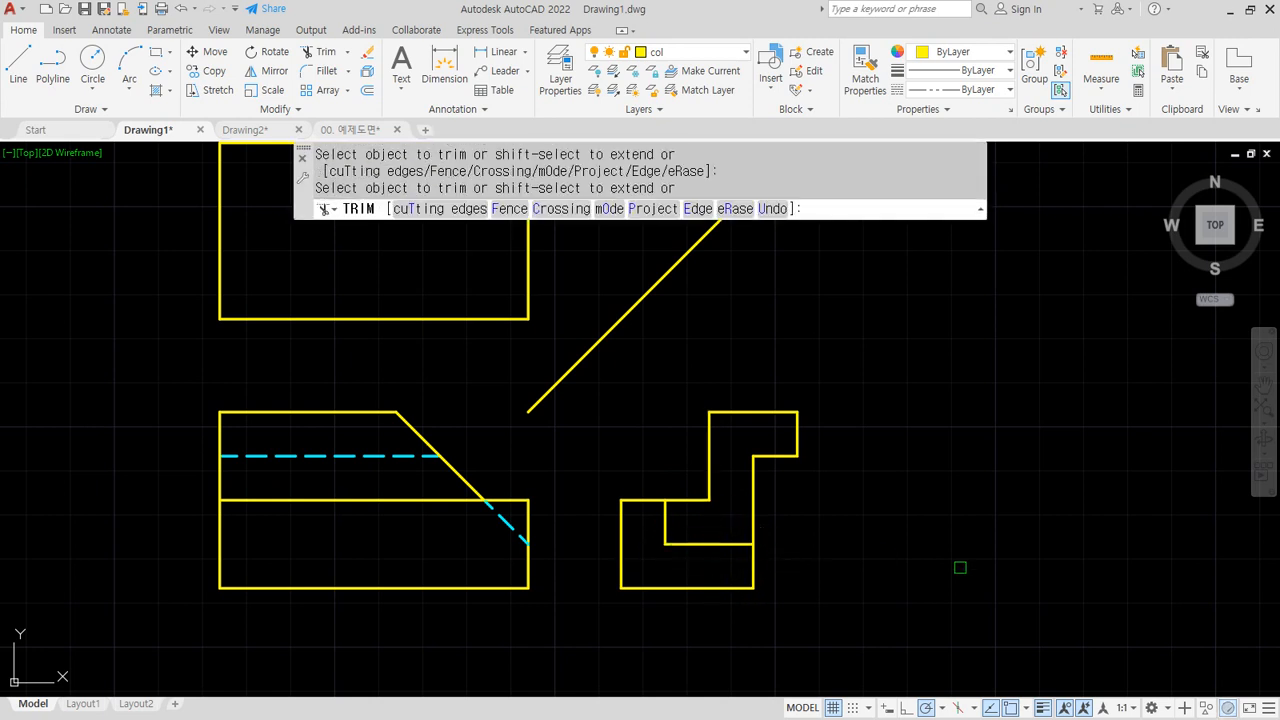
{"action": "key", "text": "Return"}
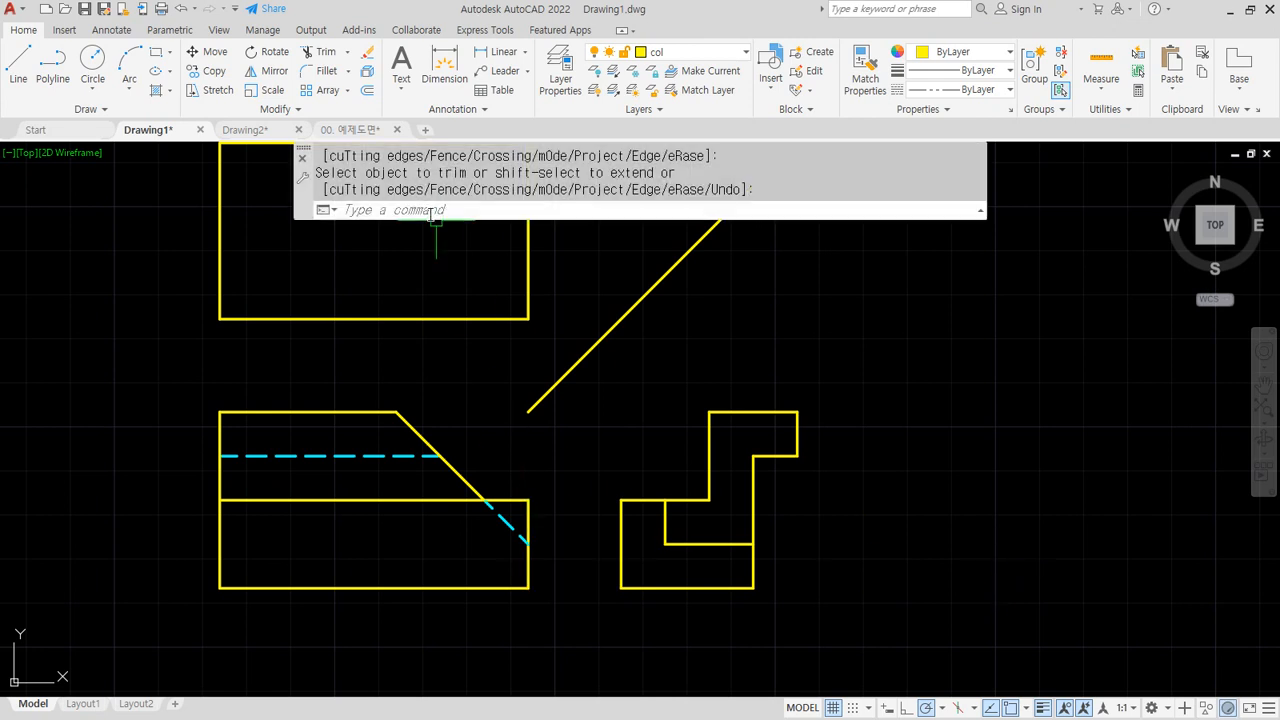
In the top view, draw a line from the left edge's midpoint to above the slope's upper end, continuing up to the top edge
{"action": "scroll", "coordinate": [434, 466], "scroll_direction": "down", "scroll_amount": 2}
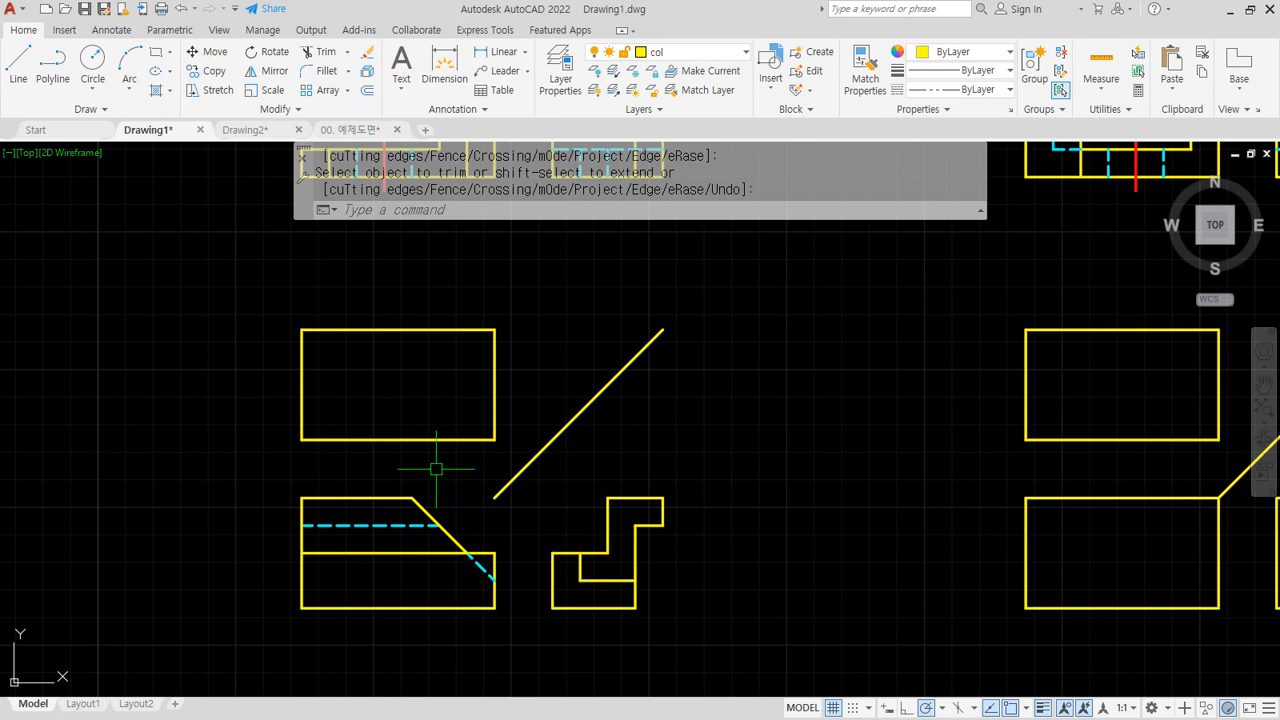
{"action": "type", "text": "l"}
{"action": "key", "text": "Return"}
{"action": "left_click", "coordinate": [301, 384]}
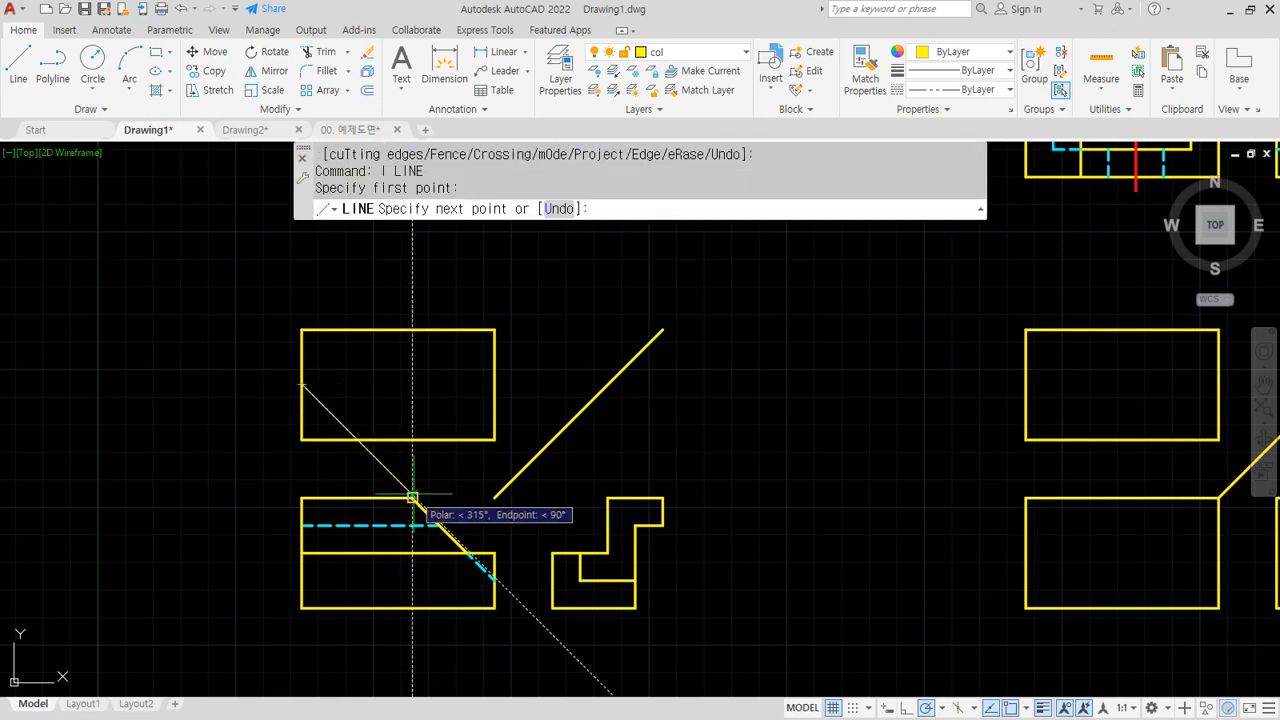
{"action": "left_click", "coordinate": [412, 384]}
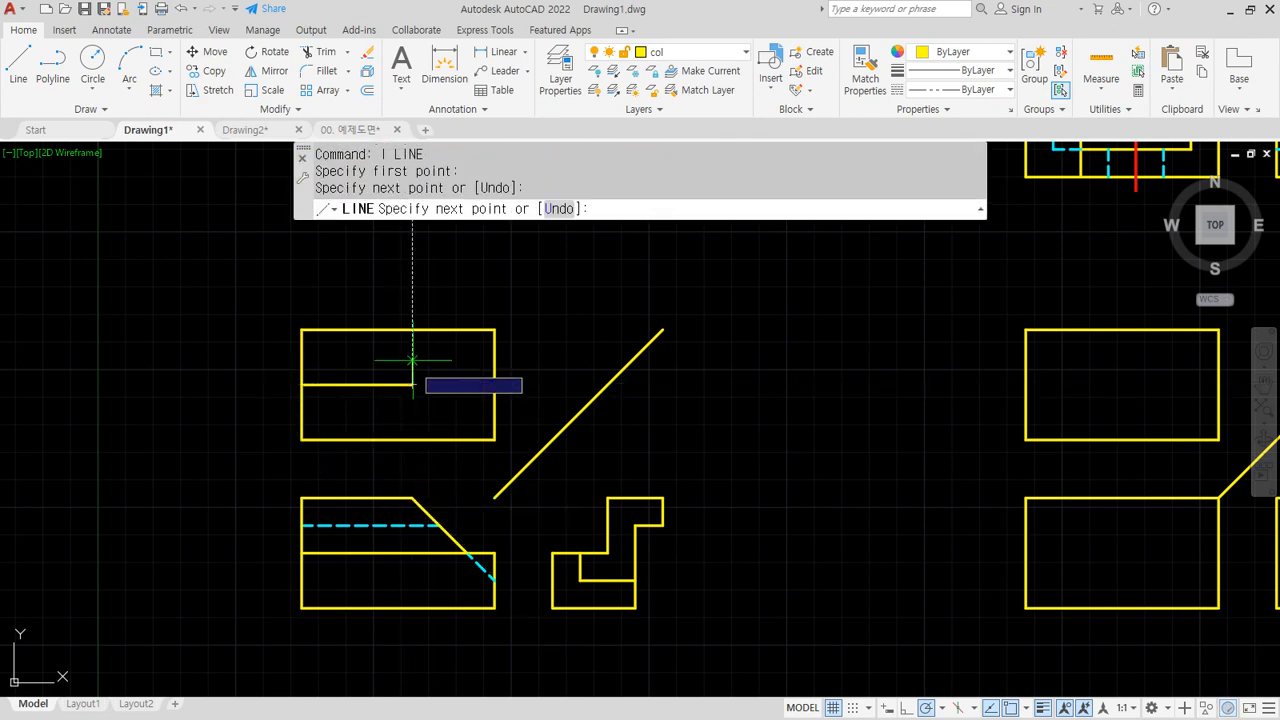
{"action": "left_click", "coordinate": [412, 330]}
{"action": "key", "text": "Return"}
Extend the top view's horizontal middle line to the right edge
{"action": "type", "text": "ex"}
{"action": "key", "text": "Return"}
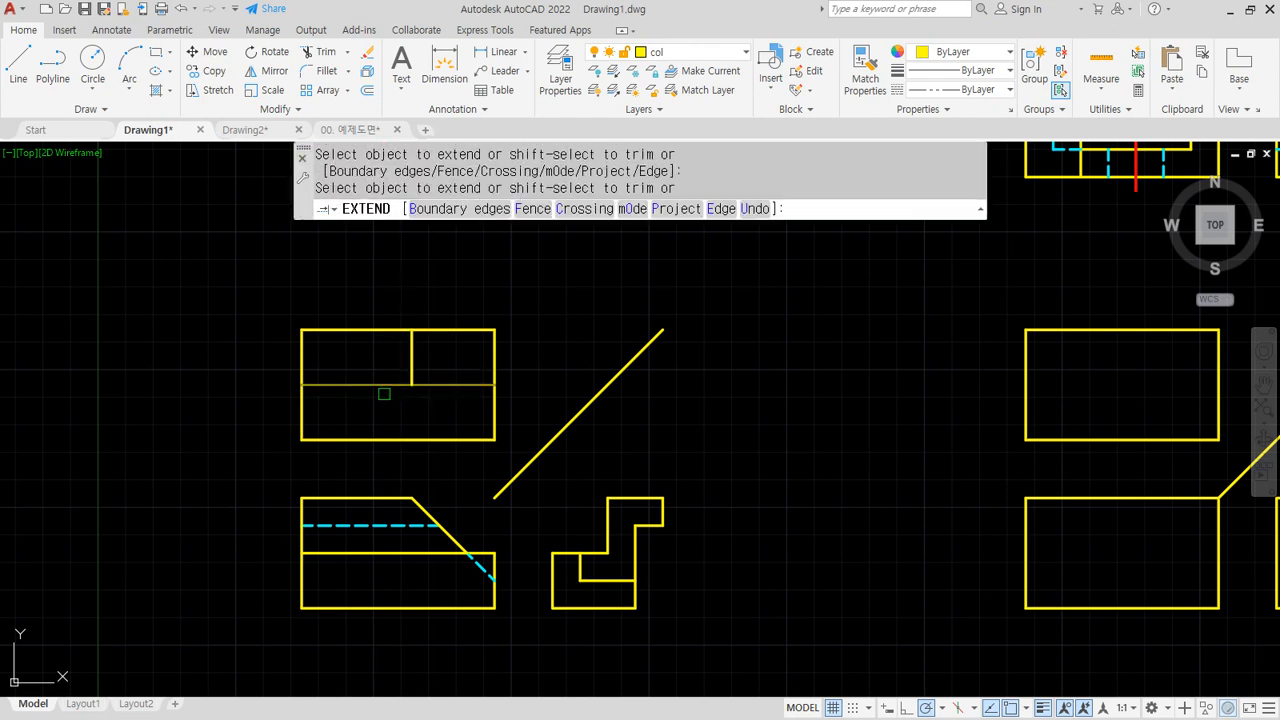
{"action": "left_click", "coordinate": [385, 384]}
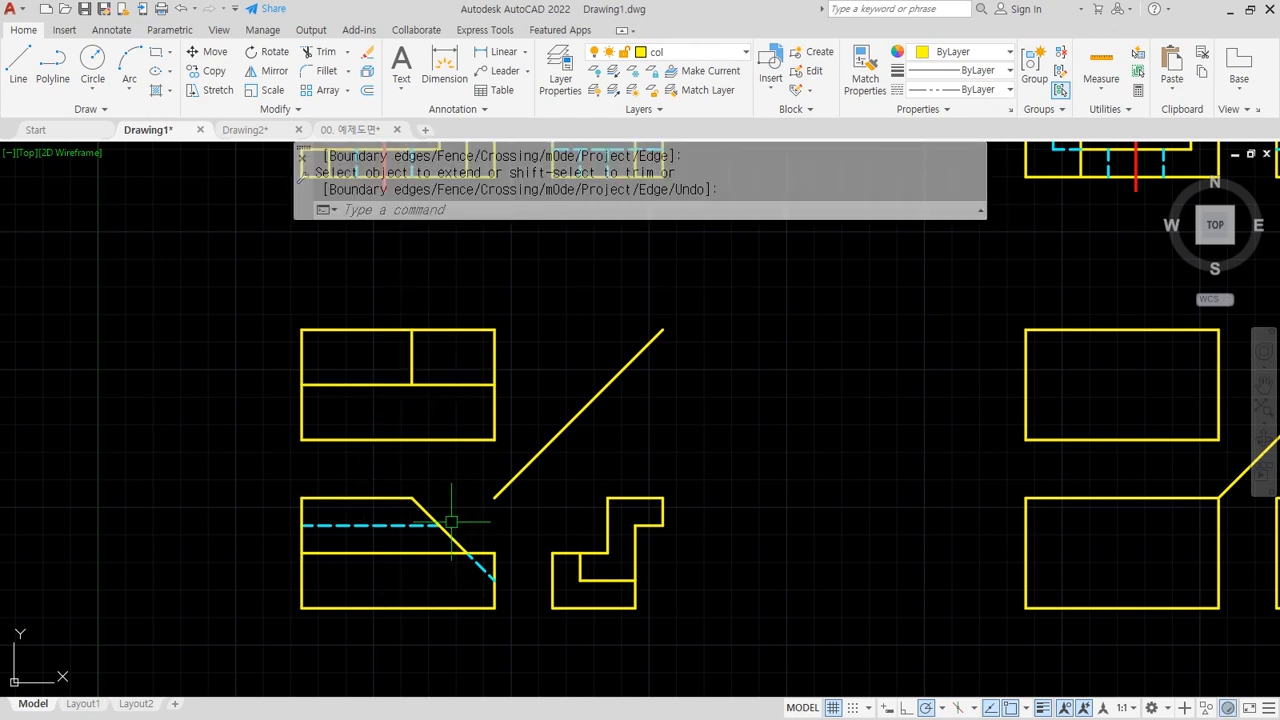
{"action": "key", "text": "Return"}
Draw a vertical line from the top view's middle line to its top edge, aligned with where the dashed horizontal line meets the slope
{"action": "type", "text": "l"}
{"action": "key", "text": "Return"}
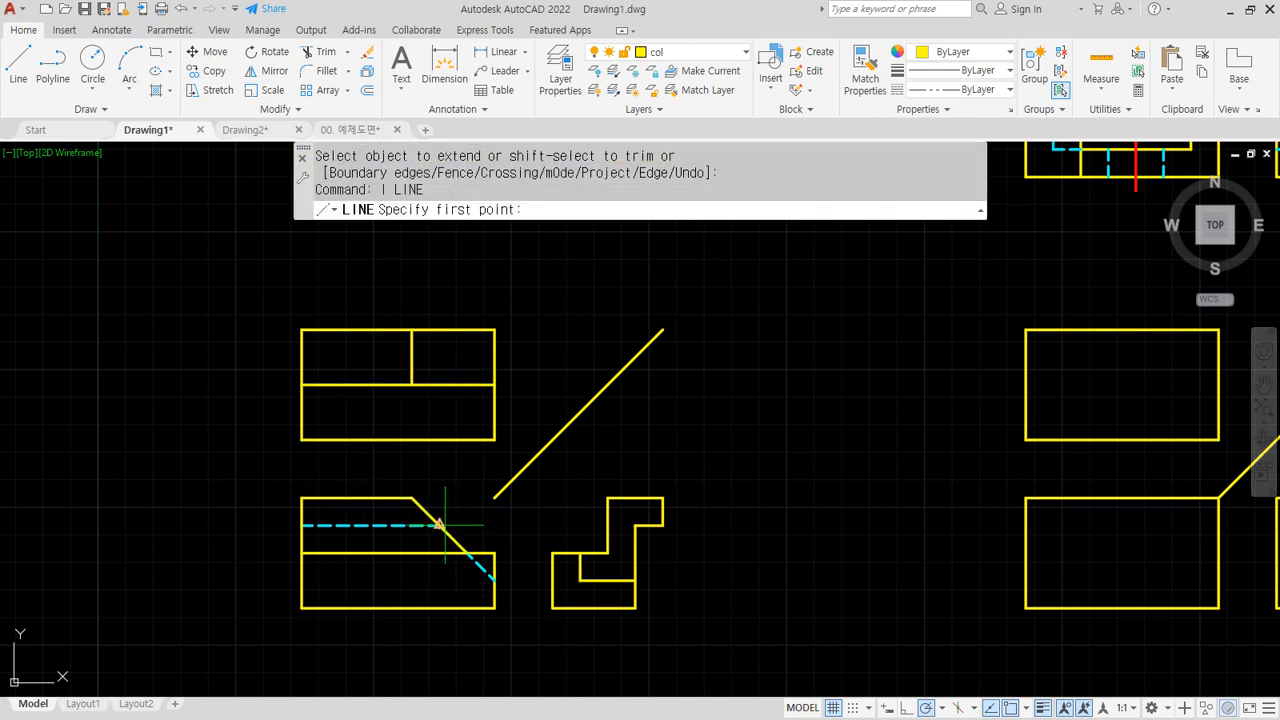
{"action": "left_click", "coordinate": [440, 382]}
{"action": "left_click", "coordinate": [440, 331]}
{"action": "key", "text": "Return"}
Fillet the top edge with the new vertical line and the middle line with the right edge at radius 0, cutting away the frame's upper-right corner
{"action": "type", "text": "f"}
{"action": "key", "text": "Return"}
{"action": "left_click", "coordinate": [430, 331]}
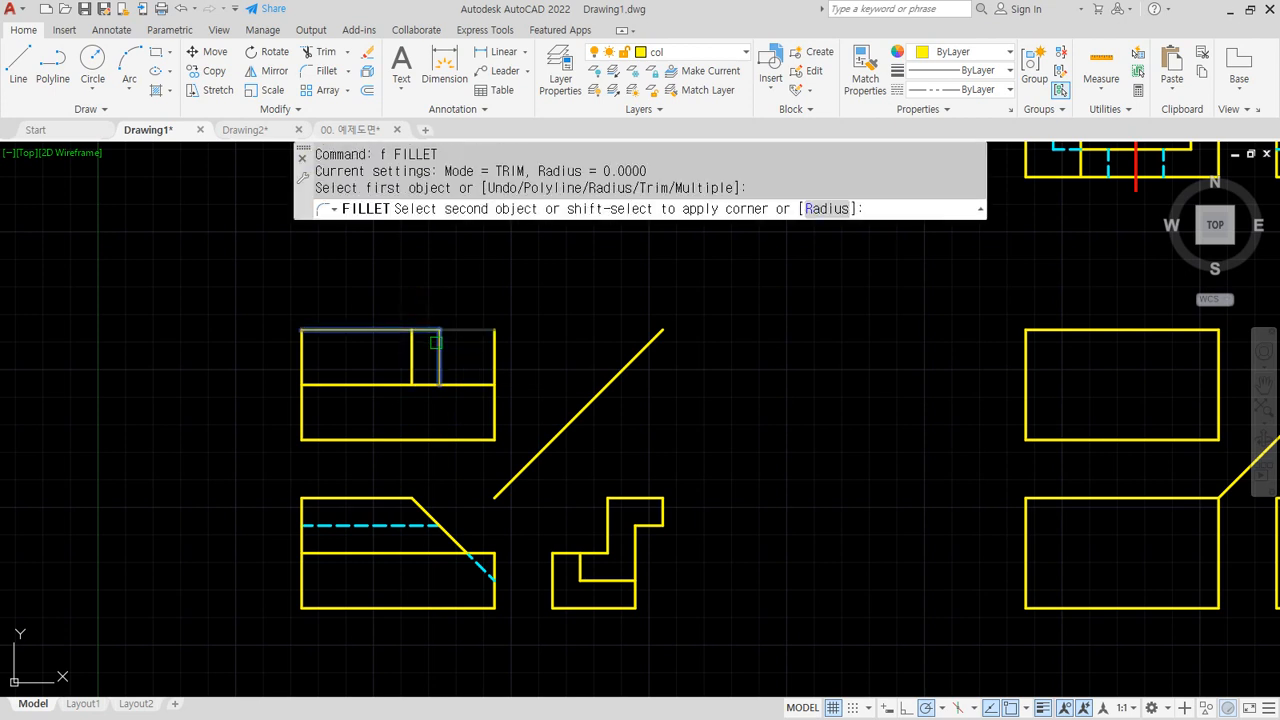
{"action": "left_click", "coordinate": [436, 342]}
{"action": "key", "text": "Return"}
{"action": "left_click", "coordinate": [486, 386]}
{"action": "left_click", "coordinate": [494, 409]}
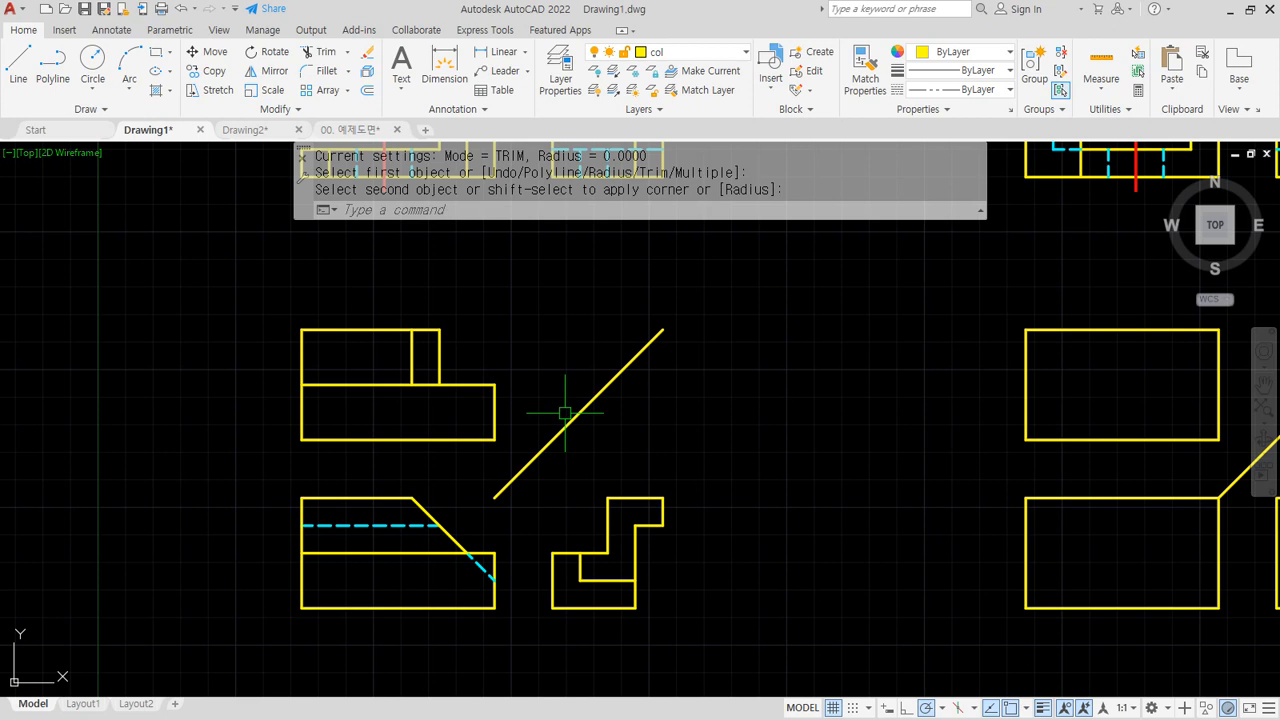
Offset the top view's middle line 10 downward
{"action": "type", "text": "o"}
{"action": "key", "text": "Return"}
{"action": "type", "text": "10"}
{"action": "key", "text": "Return"}
{"action": "left_click", "coordinate": [470, 385]}
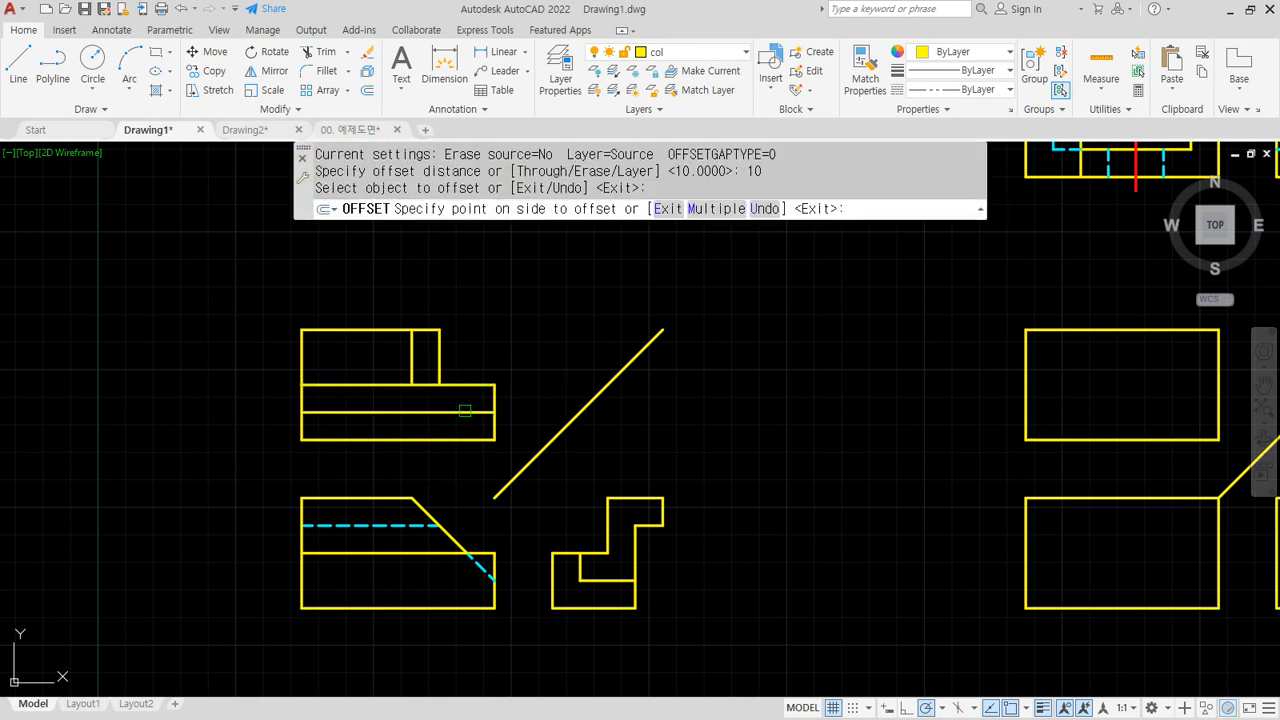
{"action": "left_click", "coordinate": [472, 400]}
{"action": "key", "text": "Return"}
Draw a vertical line between the middle line and its offset, aligned with where the slope meets the front view's horizontal edge
{"action": "type", "text": "l"}
{"action": "key", "text": "Return"}
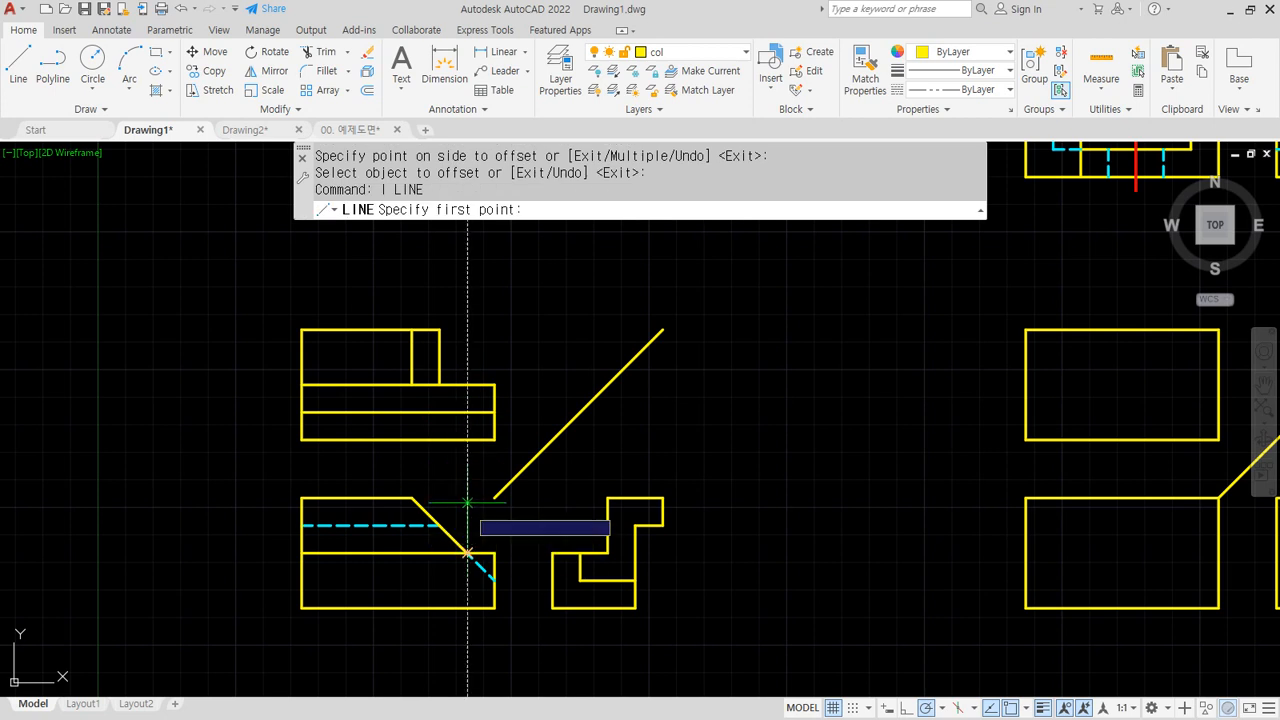
{"action": "left_click", "coordinate": [467, 384]}
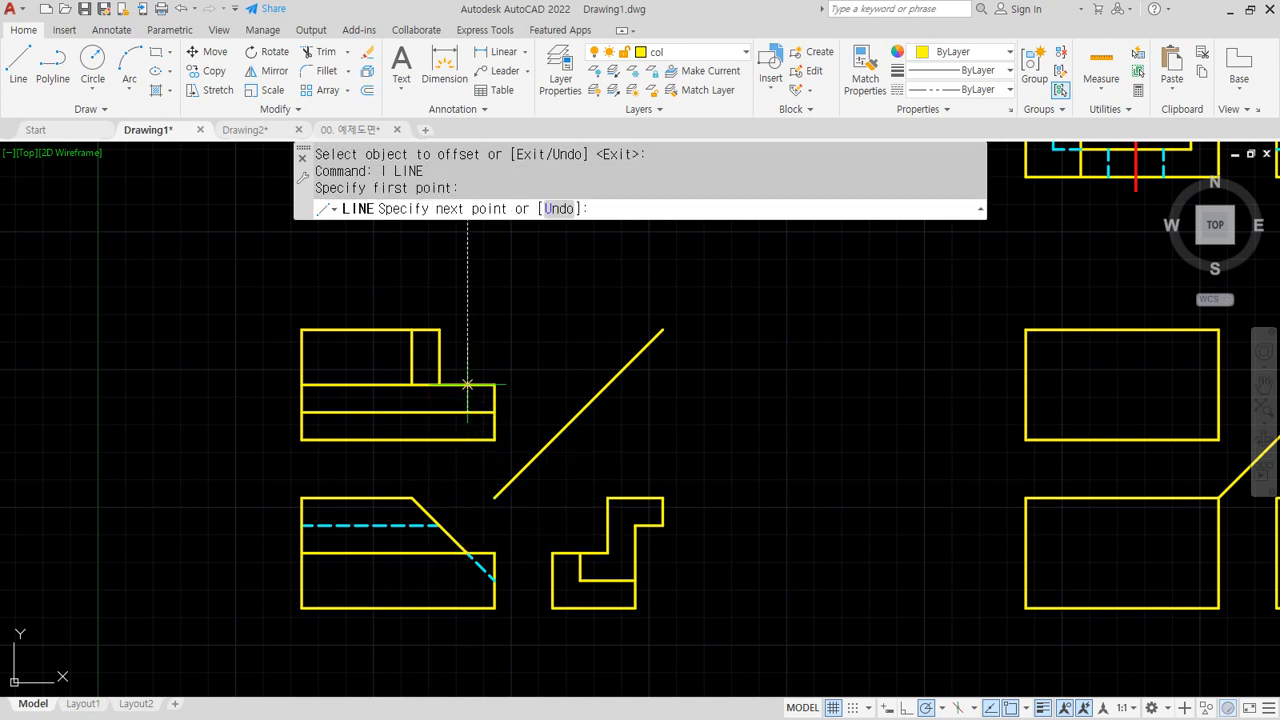
{"action": "left_click", "coordinate": [467, 412]}
{"action": "key", "text": "Return"}
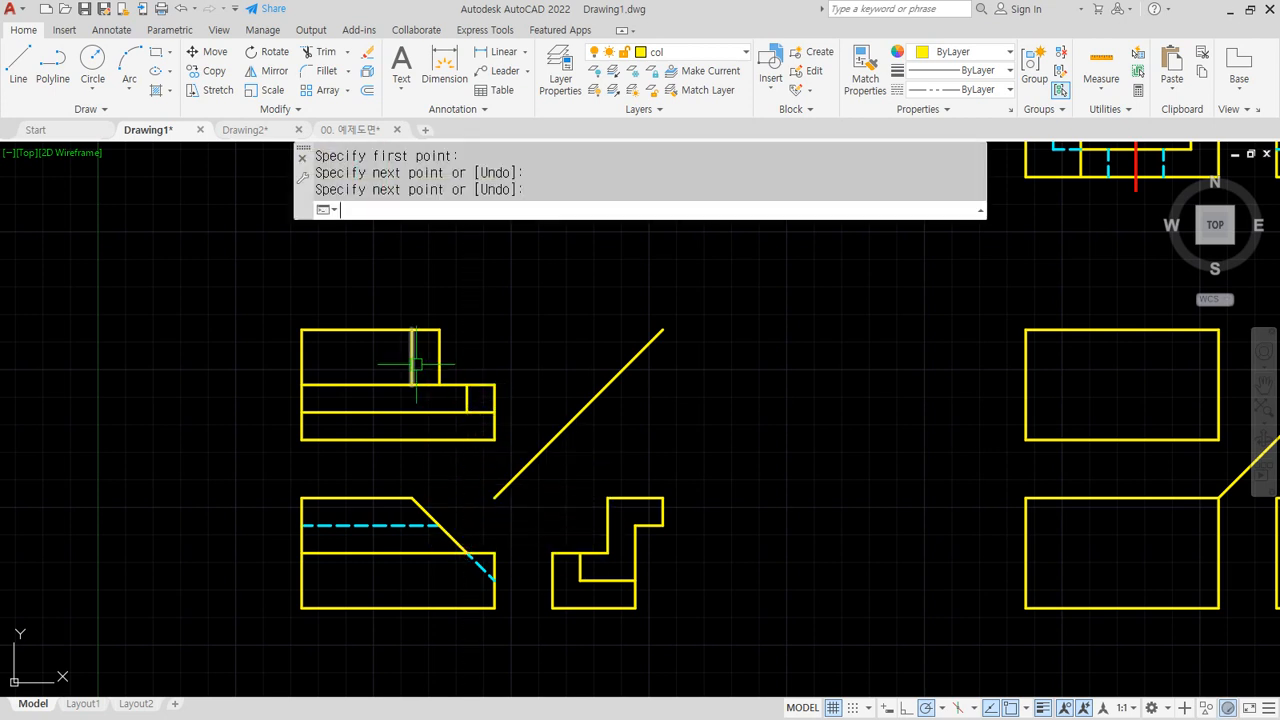
Draw a horizontal line from the midpoint of the top view's inner upper vertical to in line with the right edge
{"action": "key", "text": "Return"}
{"action": "left_click", "coordinate": [412, 356]}
{"action": "left_click", "coordinate": [494, 356]}
{"action": "key", "text": "Return"}
Fillet the new horizontal line with radius 0 to the short lower vertical and to the upper block's right edge, forming a step
{"action": "scroll", "coordinate": [455, 368], "scroll_direction": "up", "scroll_amount": 2}
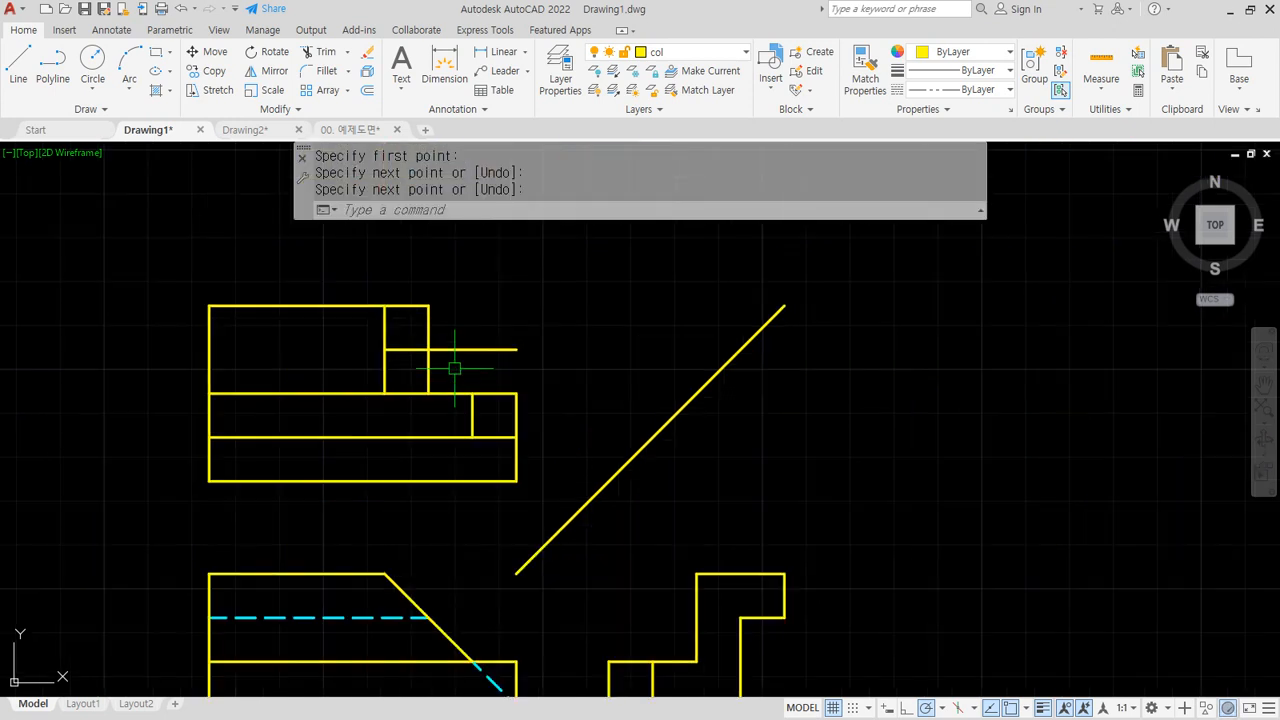
{"action": "type", "text": "f"}
{"action": "key", "text": "Return"}
{"action": "left_click", "coordinate": [472, 405]}
{"action": "left_click", "coordinate": [458, 350]}
{"action": "key", "text": "Return"}
{"action": "left_click", "coordinate": [441, 346]}
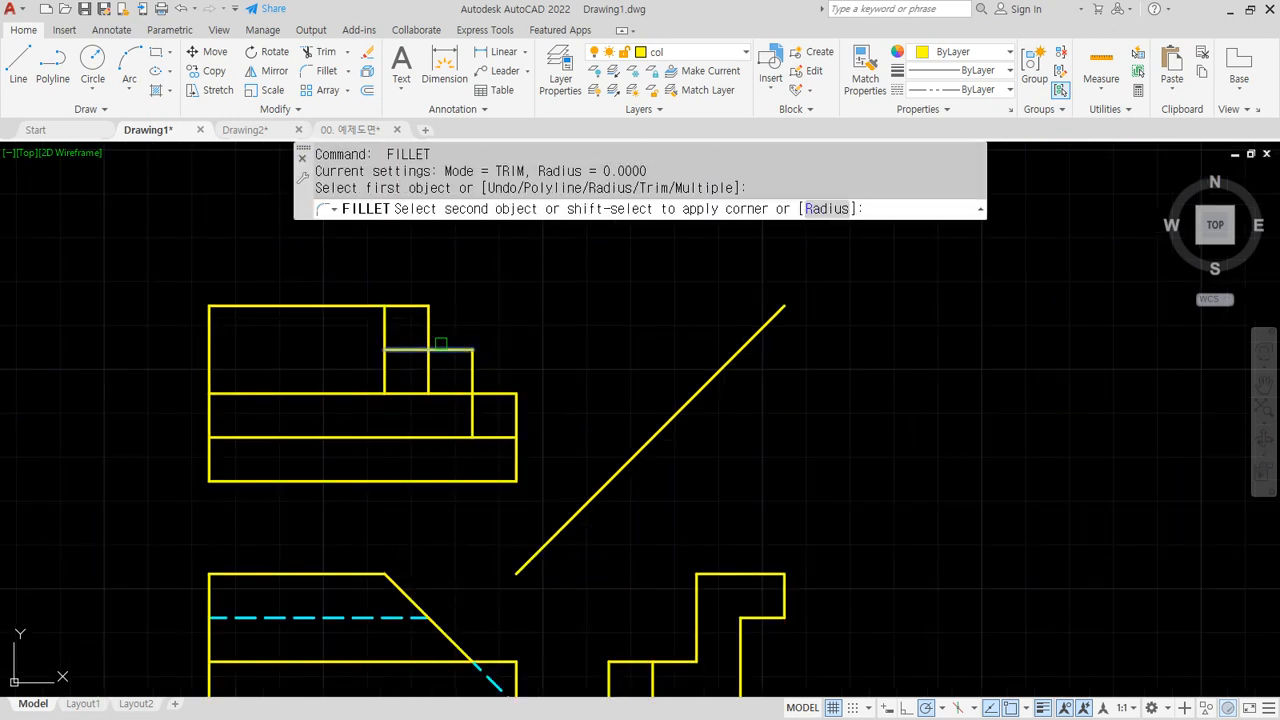
{"action": "left_click", "coordinate": [429, 330]}
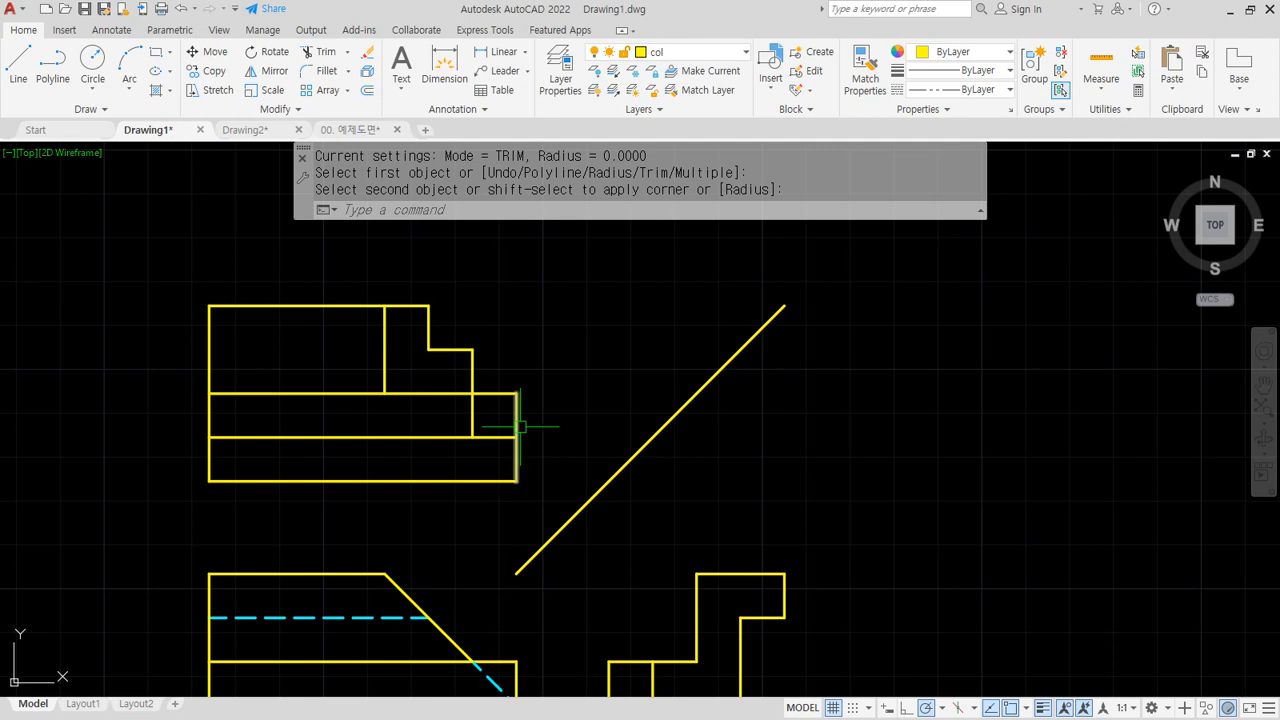
Fillet the top view's right edge with radius 0 to the horizontal line of the upper step
{"action": "key", "text": "Return"}
{"action": "left_click", "coordinate": [516, 410]}
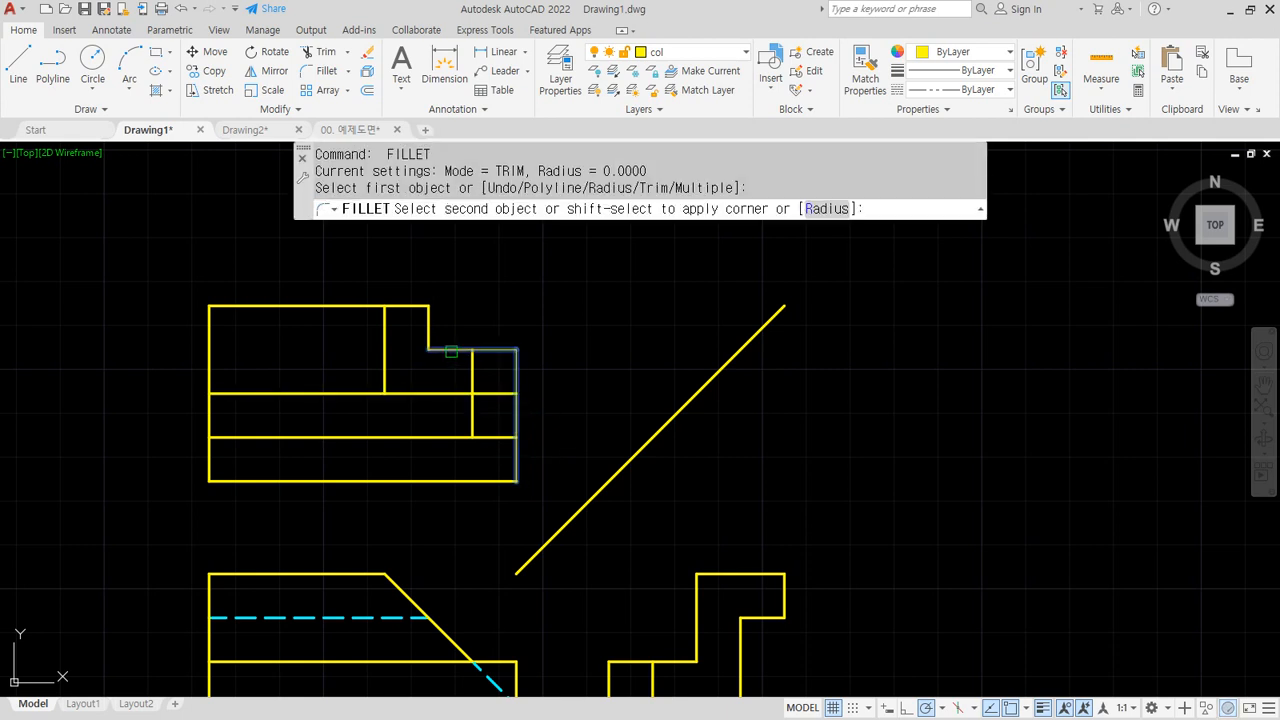
{"action": "left_click", "coordinate": [468, 350]}
Trim the excess segments in the top view so the middle line steps down to the lower line at the right edge
{"action": "type", "text": "tr"}
{"action": "key", "text": "Return"}
{"action": "left_click", "coordinate": [493, 394]}
{"action": "left_click", "coordinate": [430, 437]}
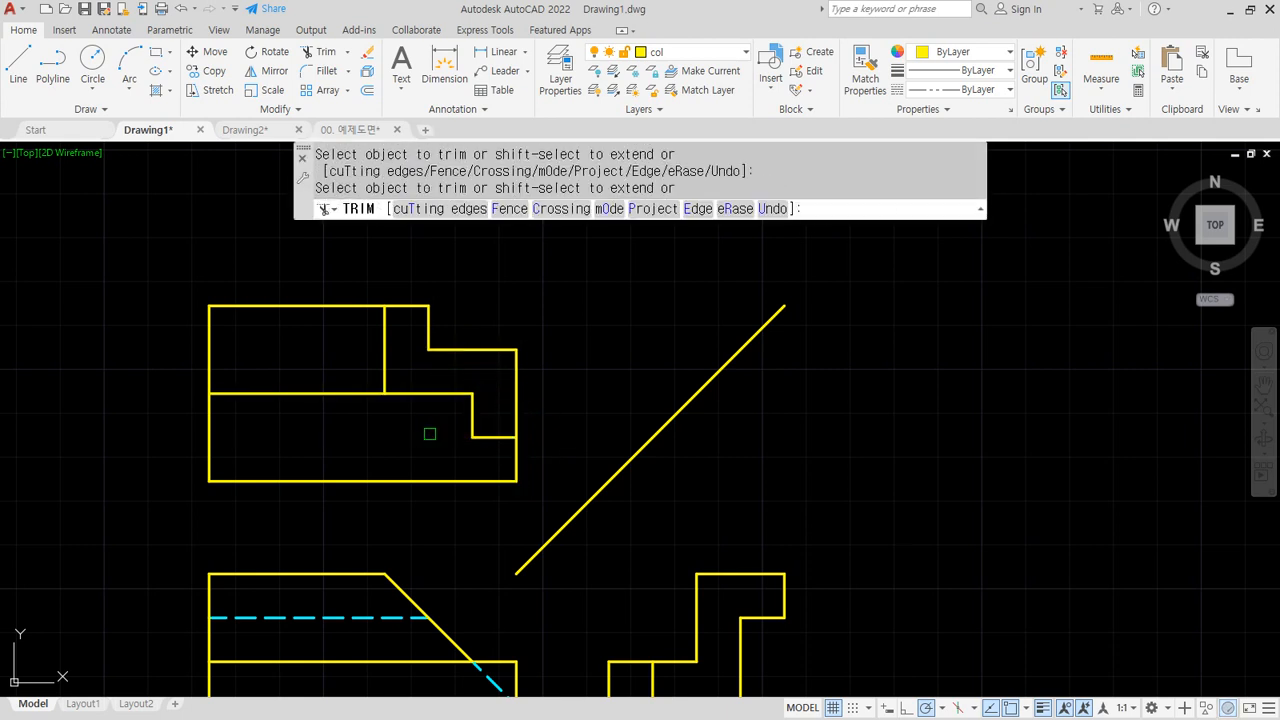
{"action": "key", "text": "Return"}
Draw a horizontal line from the top view's upper step corner to the left edge
{"action": "type", "text": "l"}
{"action": "key", "text": "Return"}
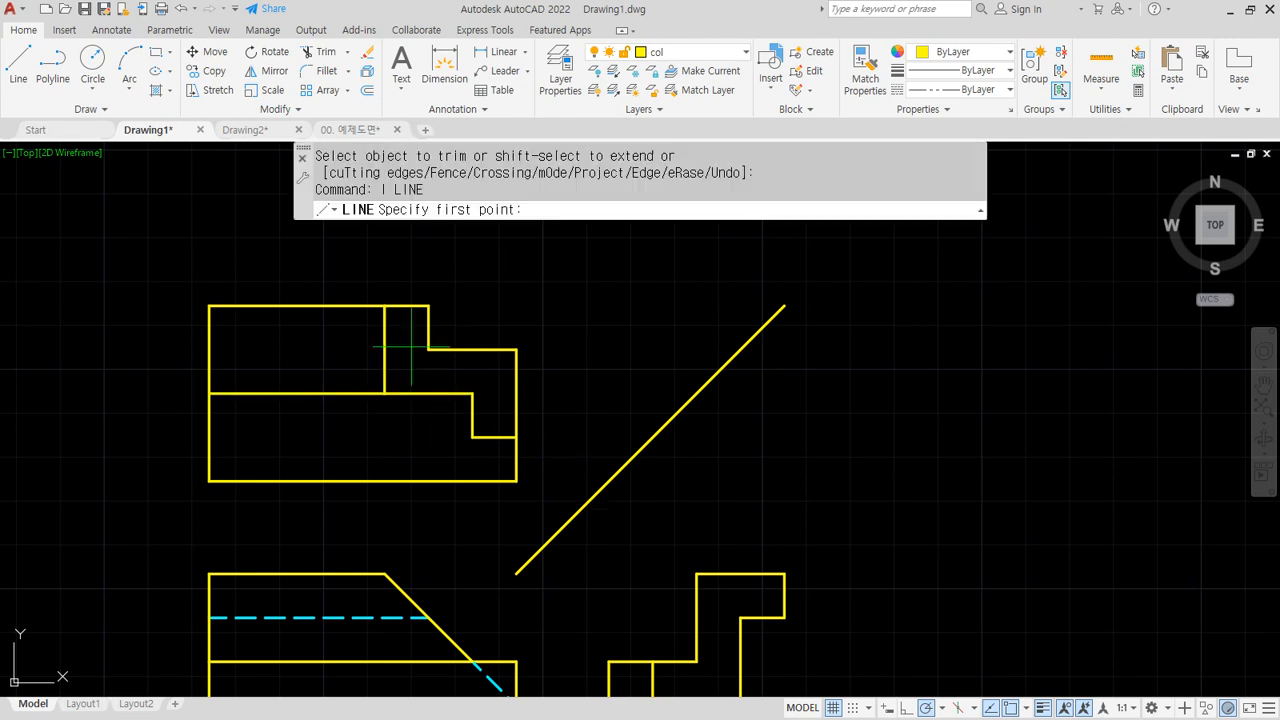
{"action": "left_click", "coordinate": [428, 349]}
{"action": "key", "text": "Escape"}
{"action": "key", "text": "Return"}
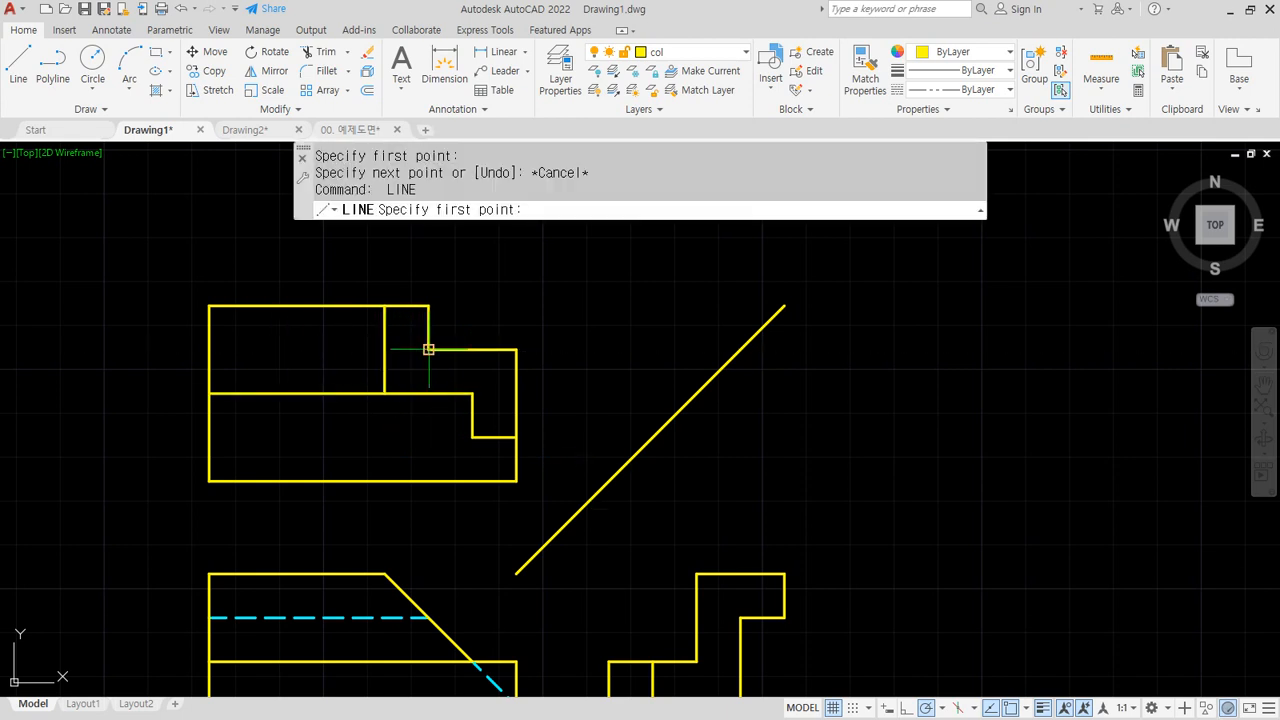
{"action": "left_click", "coordinate": [428, 349]}
{"action": "left_click", "coordinate": [209, 349]}
{"action": "key", "text": "Return"}
Match the new horizontal line's properties to the front view's dashed cyan hidden line
{"action": "type", "text": "ma"}
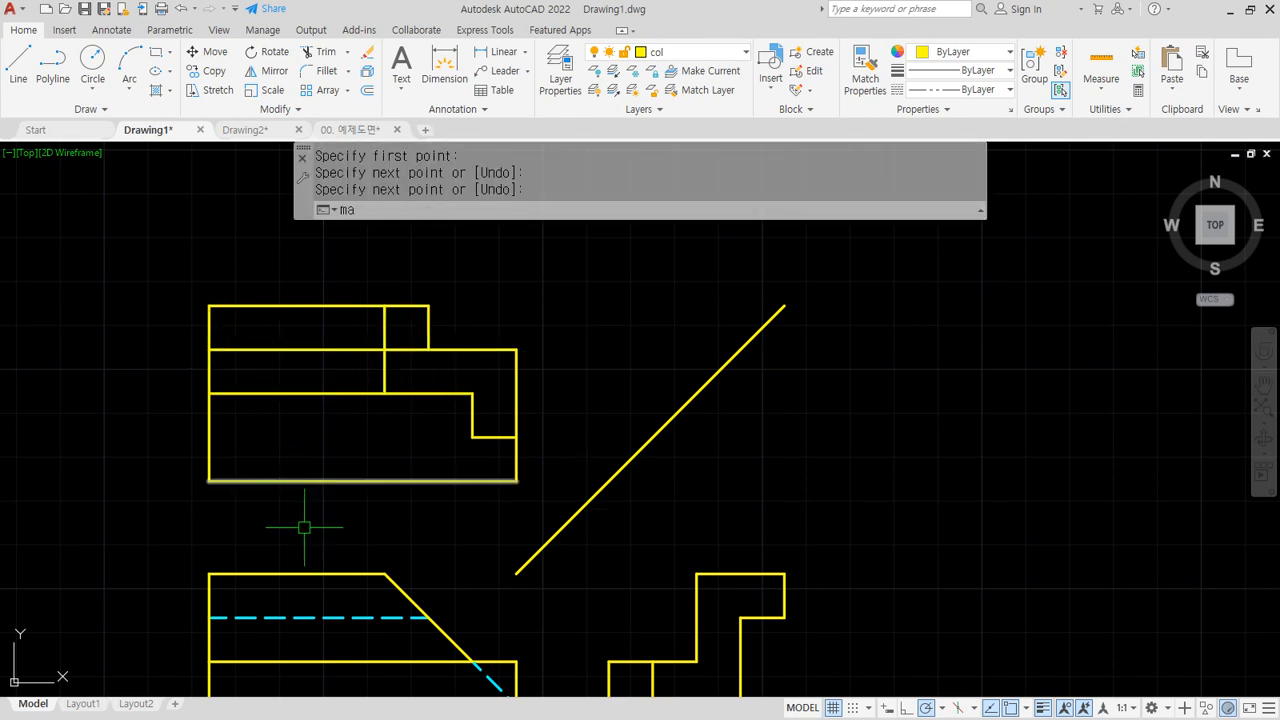
{"action": "key", "text": "Return"}
{"action": "left_click", "coordinate": [311, 618]}
{"action": "left_click", "coordinate": [306, 349]}
{"action": "key", "text": "Return"}
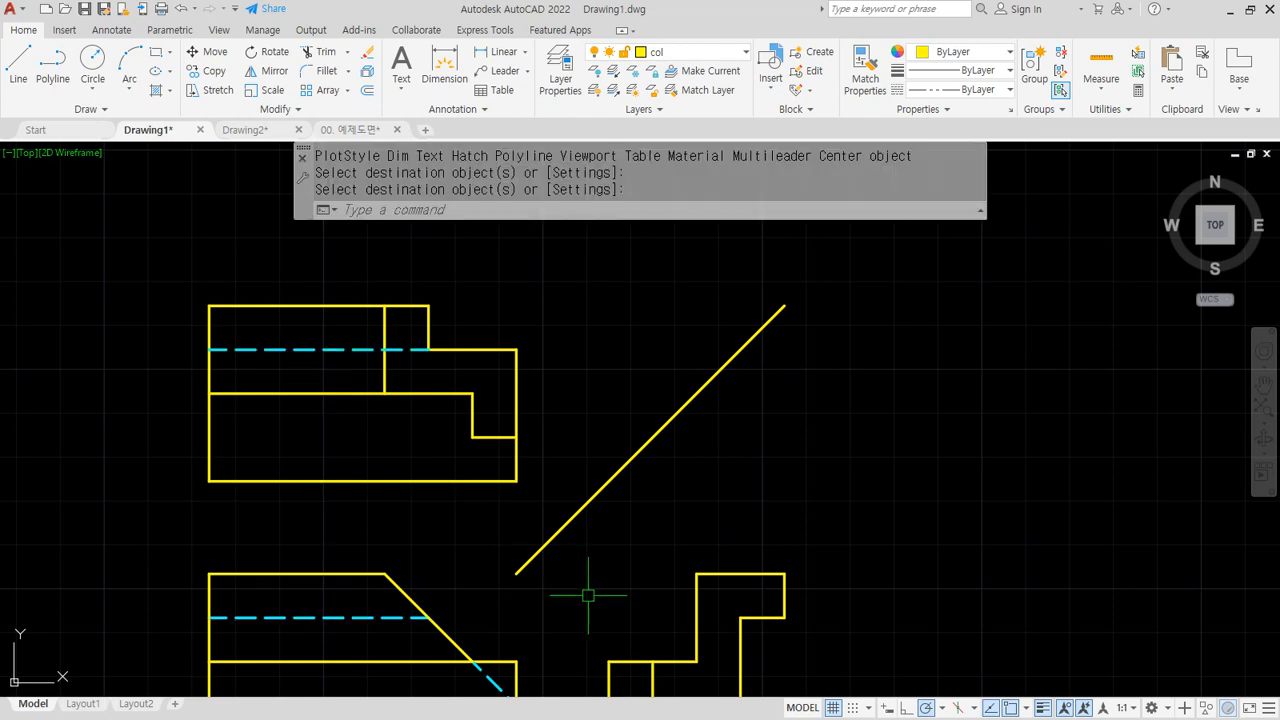
In the next empty frame, offset the top view's upper edge and the side view's right edge 10 inward
{"action": "scroll", "coordinate": [585, 474], "scroll_direction": "down", "scroll_amount": 2}
{"action": "middle_click_drag", "start_coordinate": [588, 474], "coordinate": [568, 398]}
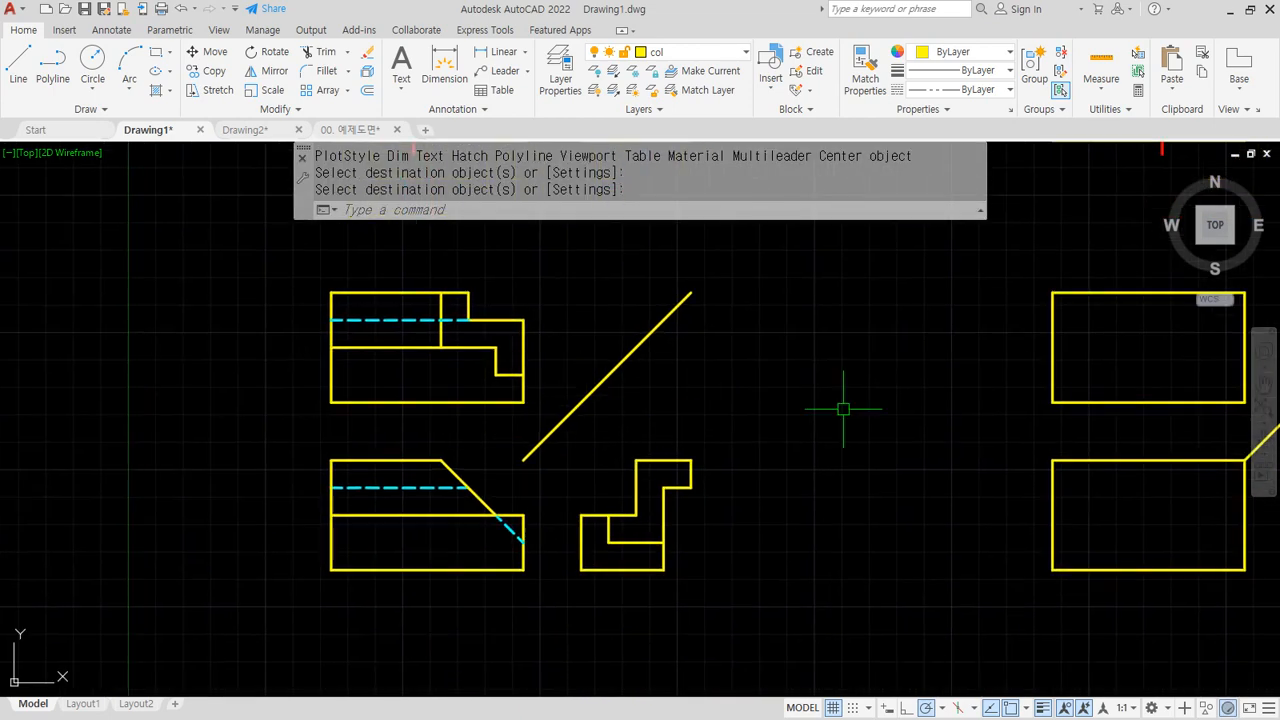
{"action": "middle_click_drag", "start_coordinate": [941, 407], "coordinate": [255, 437]}
{"action": "middle_click_drag", "start_coordinate": [576, 432], "coordinate": [677, 445]}
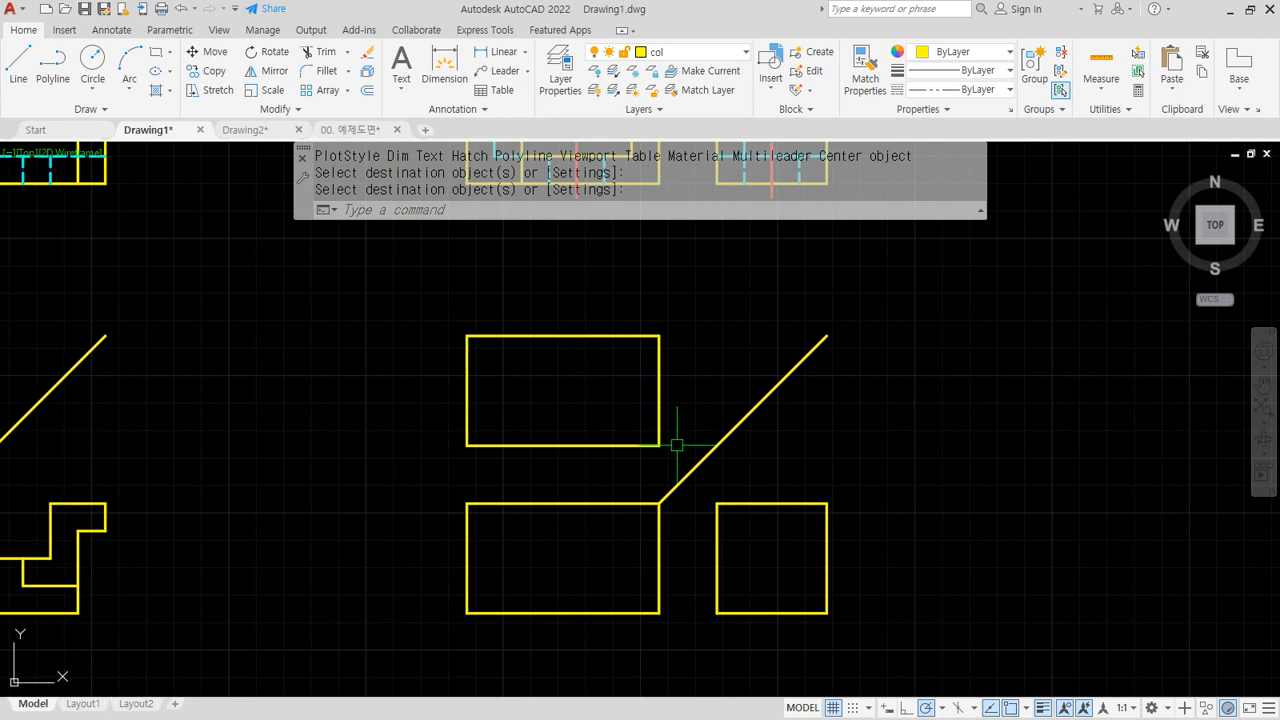
{"action": "type", "text": "o"}
{"action": "key", "text": "Return"}
{"action": "type", "text": "1"}
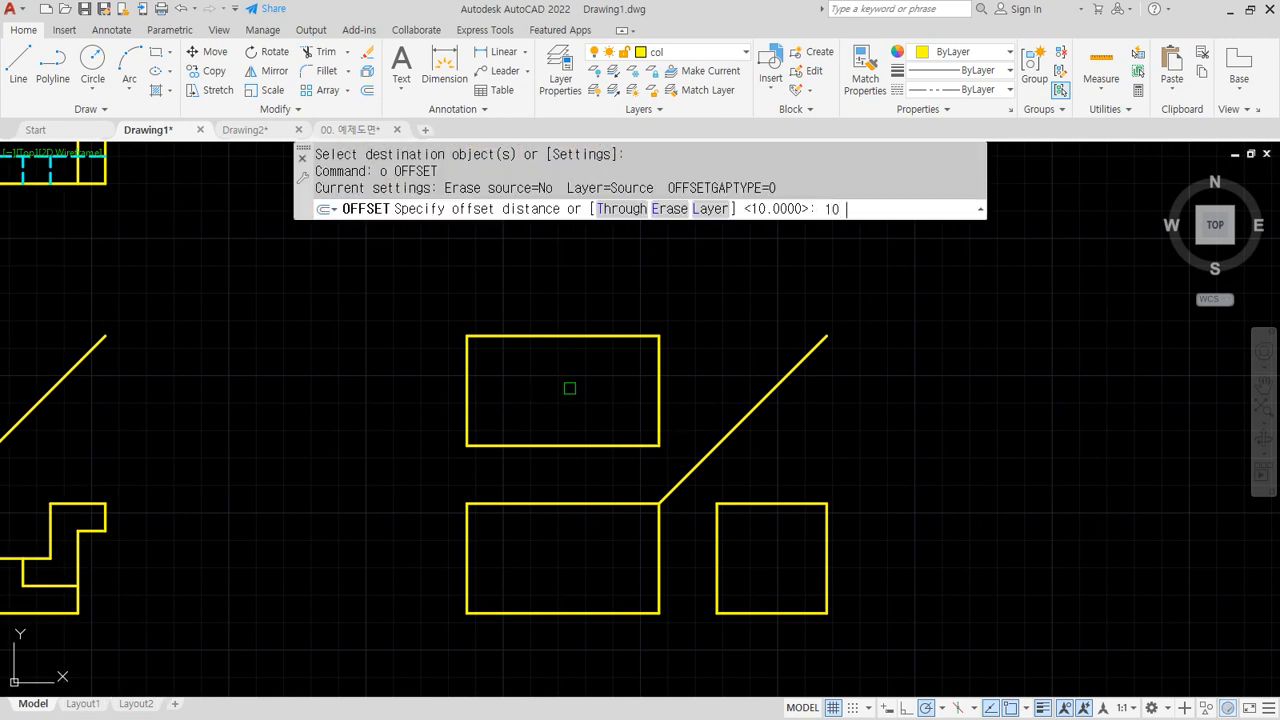
{"action": "key", "text": "Return"}
{"action": "left_click", "coordinate": [546, 328]}
{"action": "left_click", "coordinate": [557, 377]}
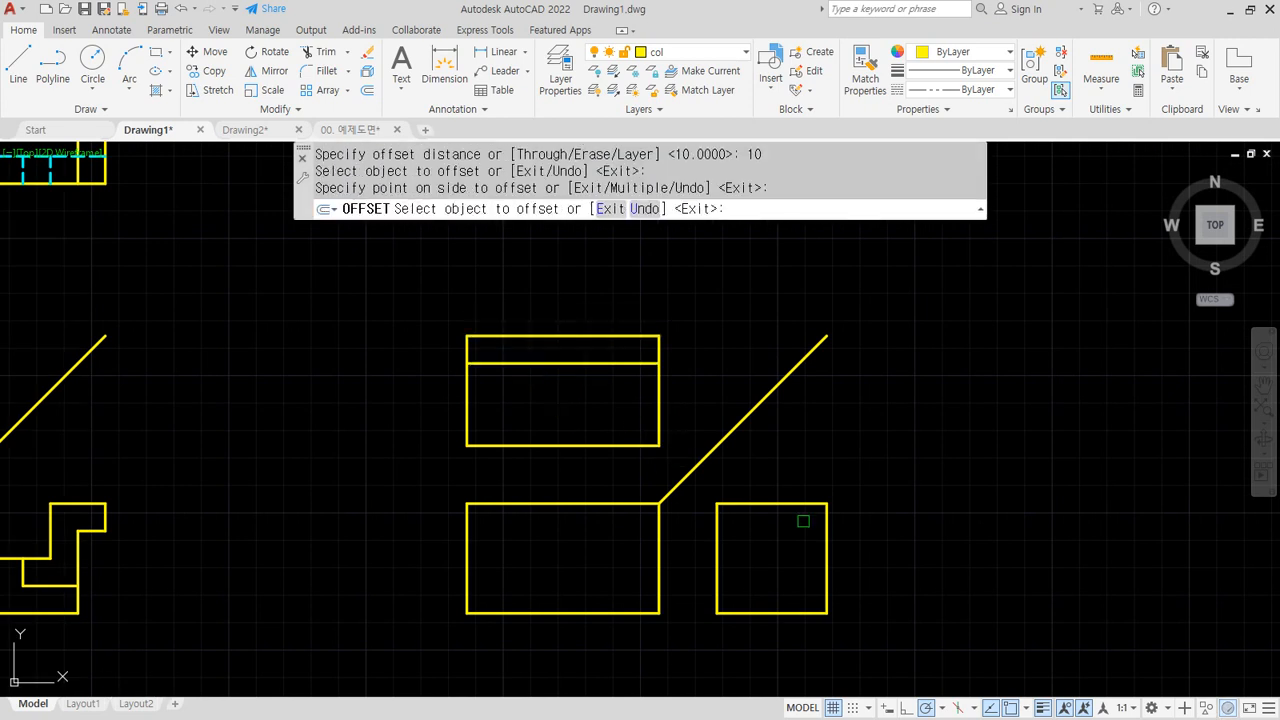
{"action": "left_click", "coordinate": [827, 540]}
{"action": "left_click", "coordinate": [737, 543]}
{"action": "key", "text": "Return"}
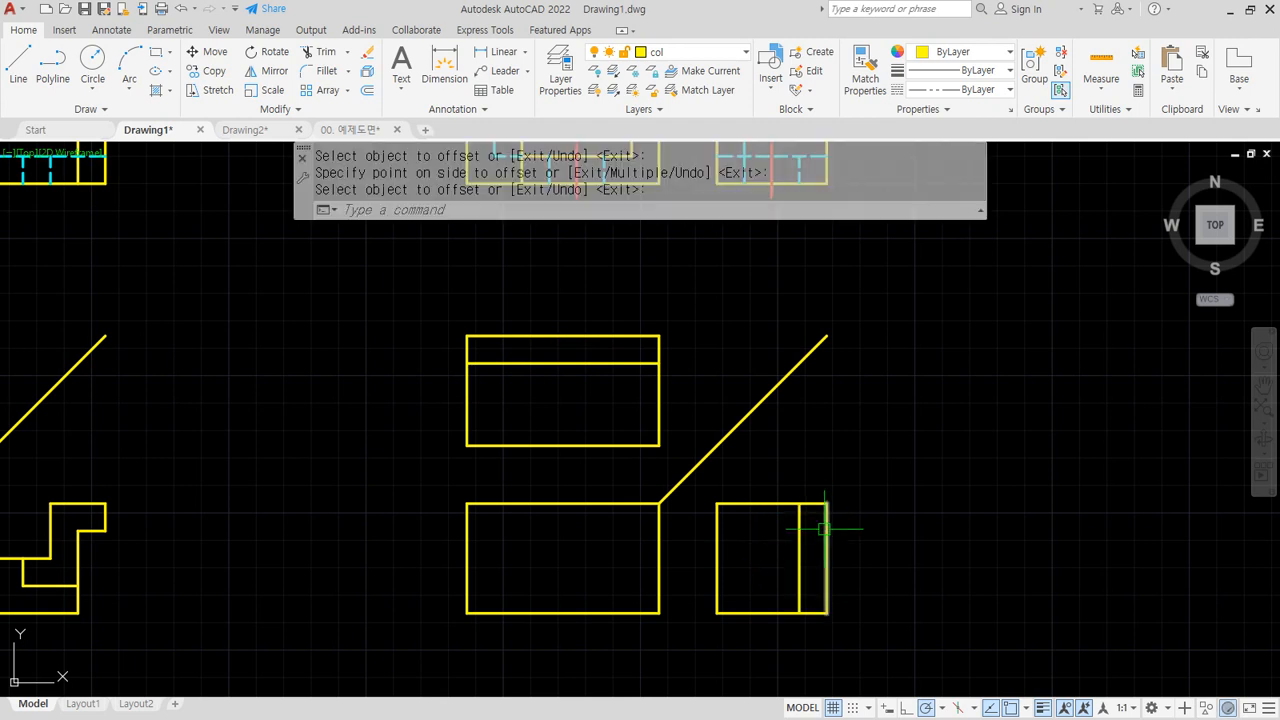
Erase the top view's original upper edge and the side view's original right edge
{"action": "left_click", "coordinate": [827, 530]}
{"action": "left_click", "coordinate": [581, 339]}
{"action": "type", "text": "e"}
{"action": "key", "text": "space"}
Trim the leftover stubs beyond the offset edges in the top and side views
{"action": "type", "text": "tr"}
{"action": "key", "text": "space"}
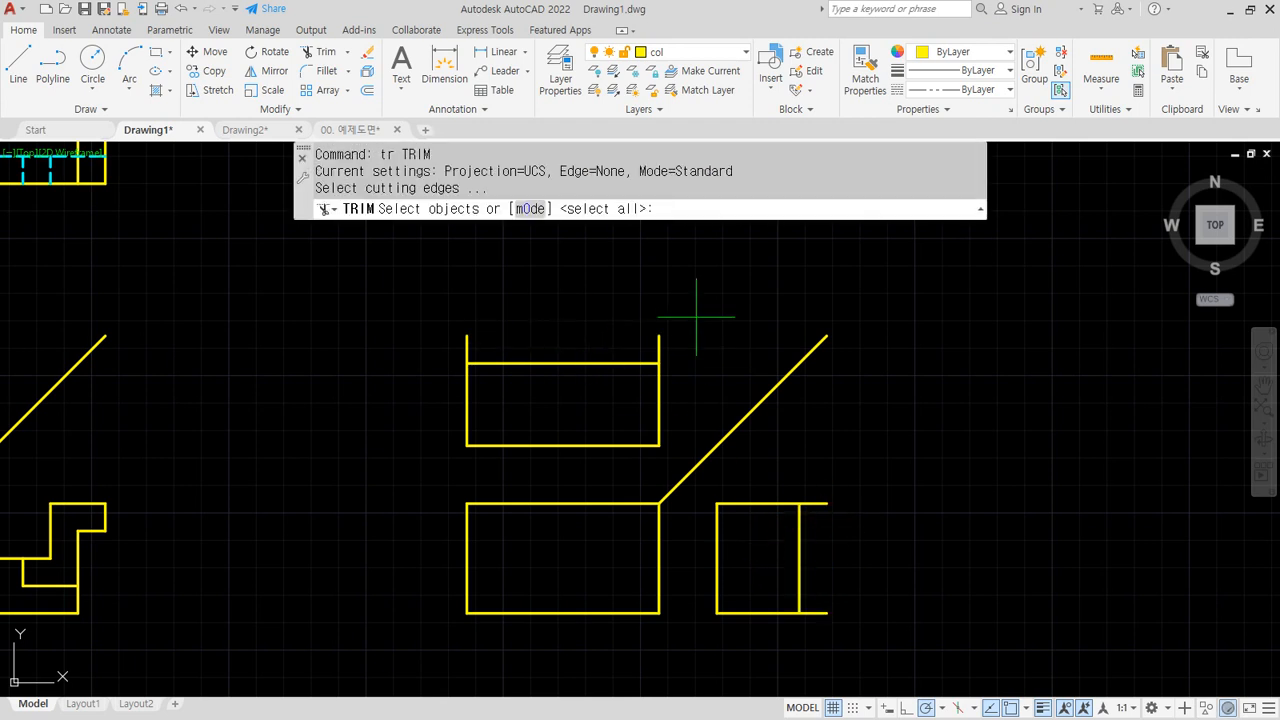
{"action": "key", "text": "space"}
{"action": "left_click", "coordinate": [696, 311]}
{"action": "left_click", "coordinate": [450, 348]}
{"action": "left_click", "coordinate": [870, 494]}
{"action": "left_click", "coordinate": [816, 652]}
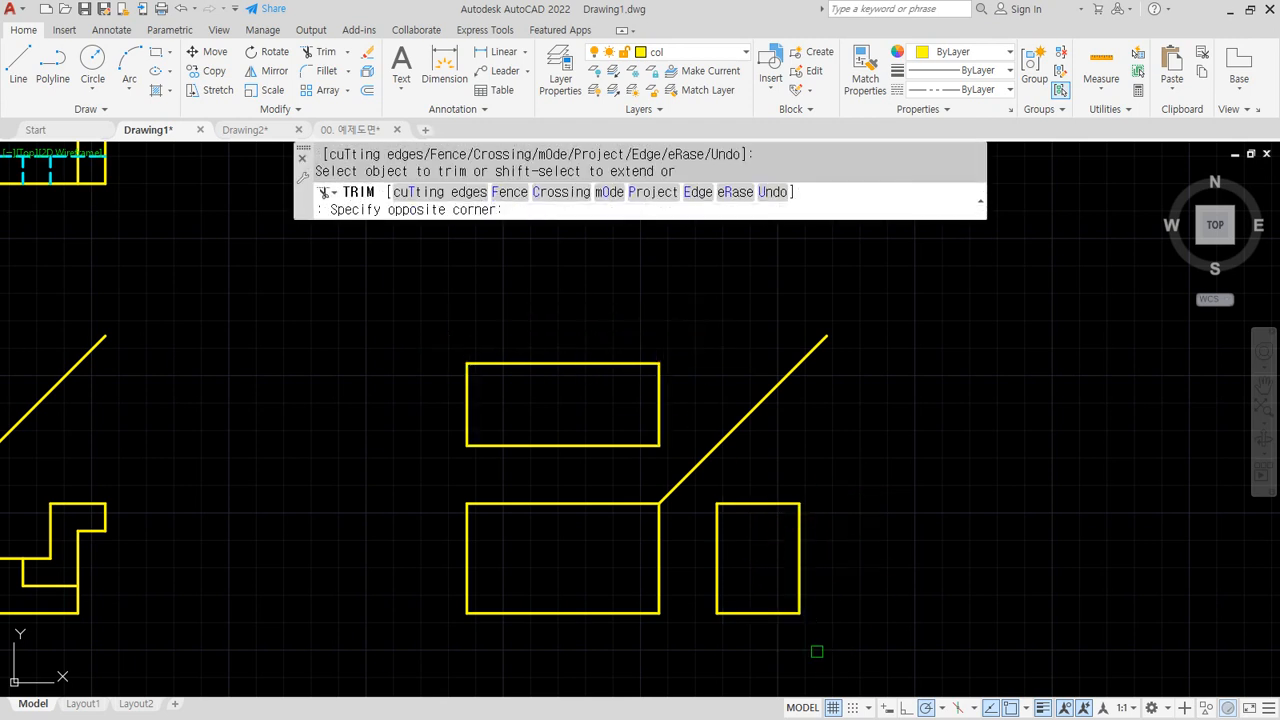
{"action": "key", "text": "space"}
Offset the front view's top edge 10 downward
{"action": "scroll", "coordinate": [728, 621], "scroll_direction": "up", "scroll_amount": 2}
{"action": "middle_click_drag", "start_coordinate": [491, 571], "coordinate": [558, 548]}
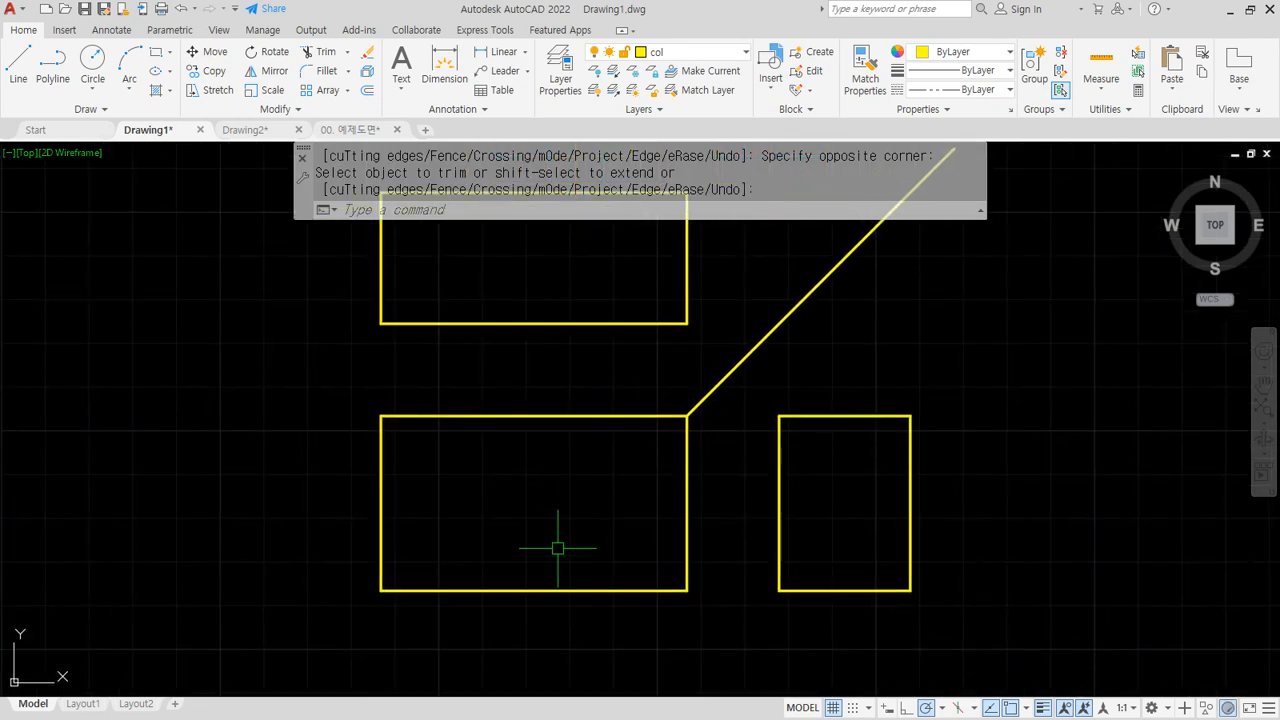
{"action": "type", "text": "o"}
{"action": "key", "text": "space"}
{"action": "type", "text": "10"}
{"action": "key", "text": "space"}
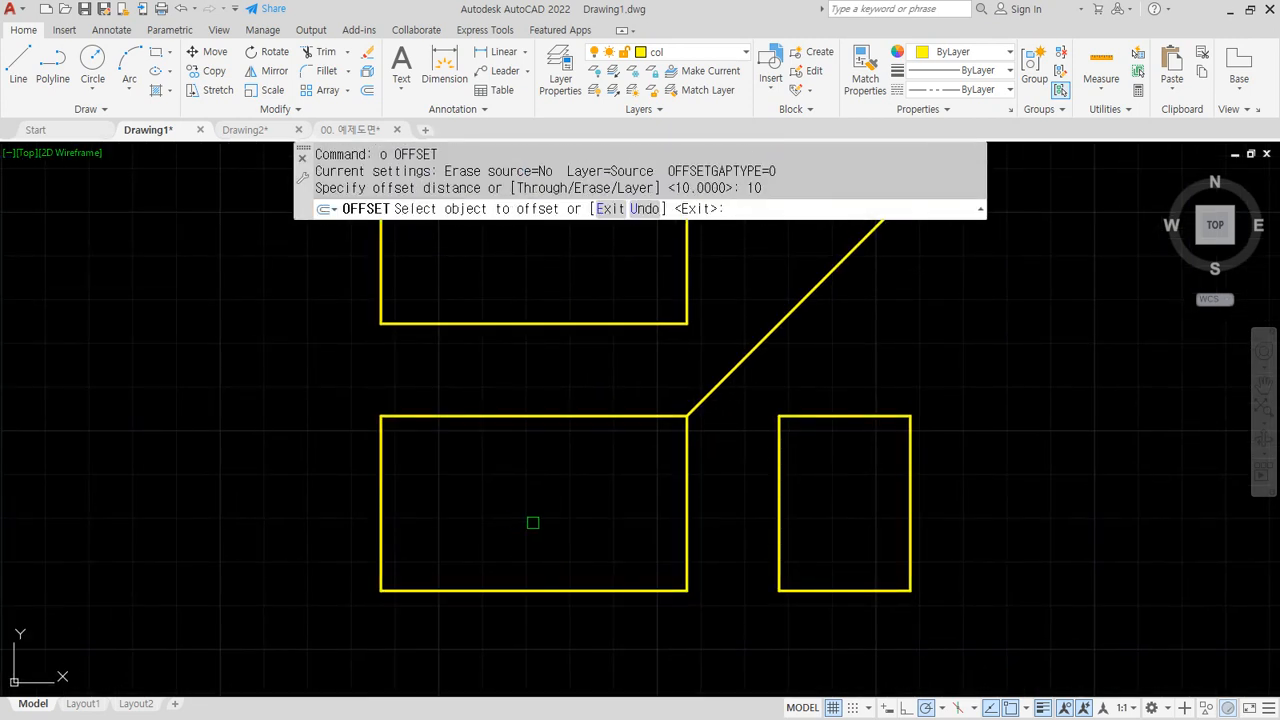
{"action": "left_click", "coordinate": [409, 416]}
{"action": "left_click", "coordinate": [411, 472]}
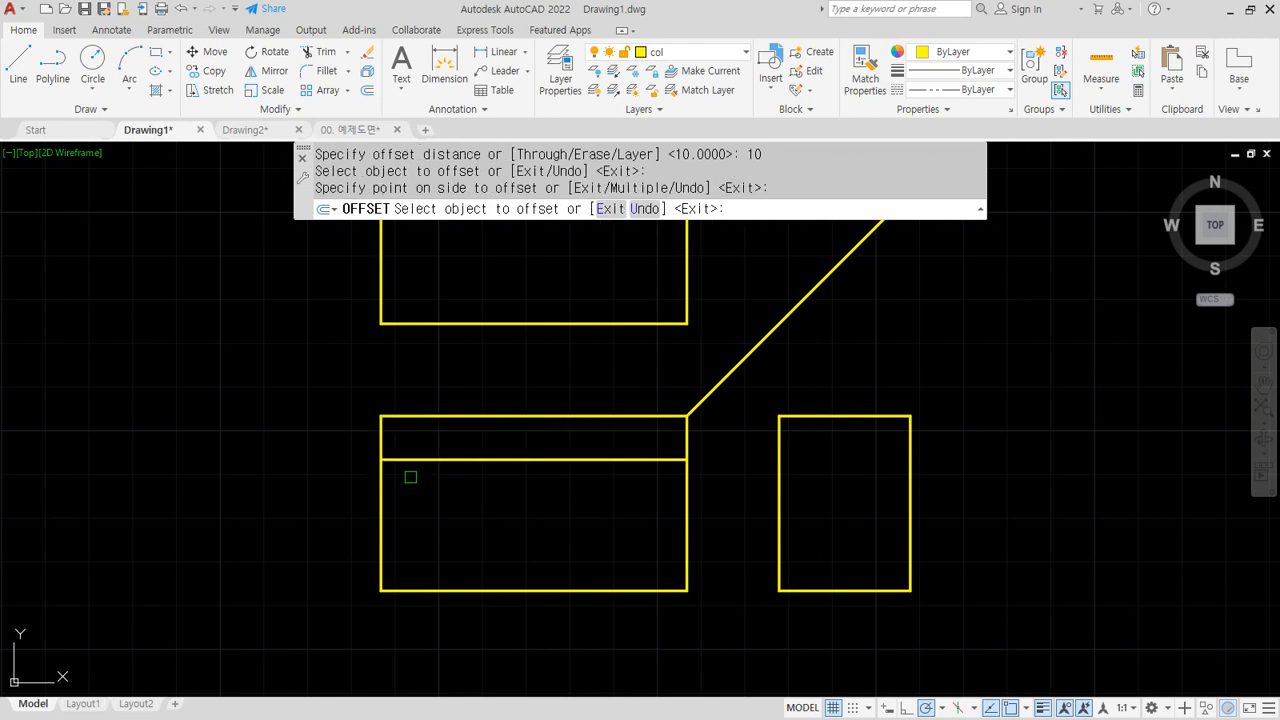
Offset the front view's new inner line another 10 downward
{"action": "left_click", "coordinate": [411, 459]}
{"action": "left_click", "coordinate": [449, 507]}
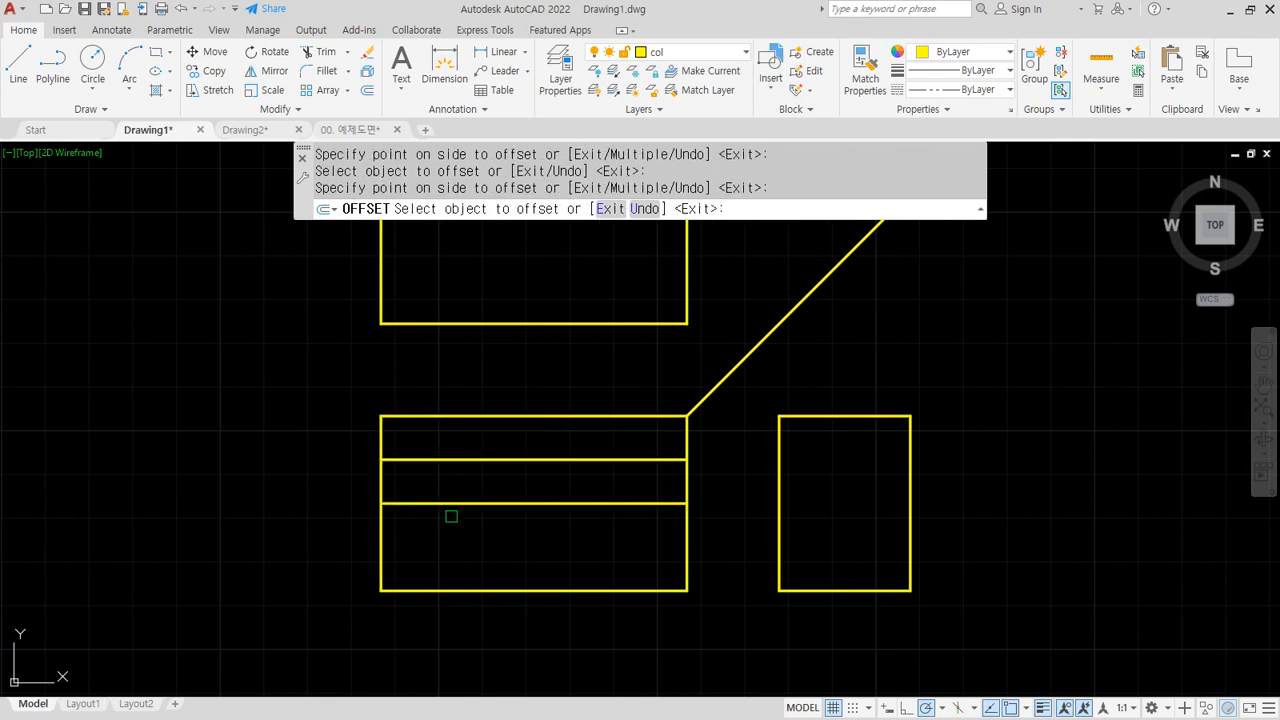
{"action": "key", "text": "space"}
Offset the front view's left edge 30 to the right
{"action": "key", "text": "space"}
{"action": "type", "text": "30"}
{"action": "key", "text": "space"}
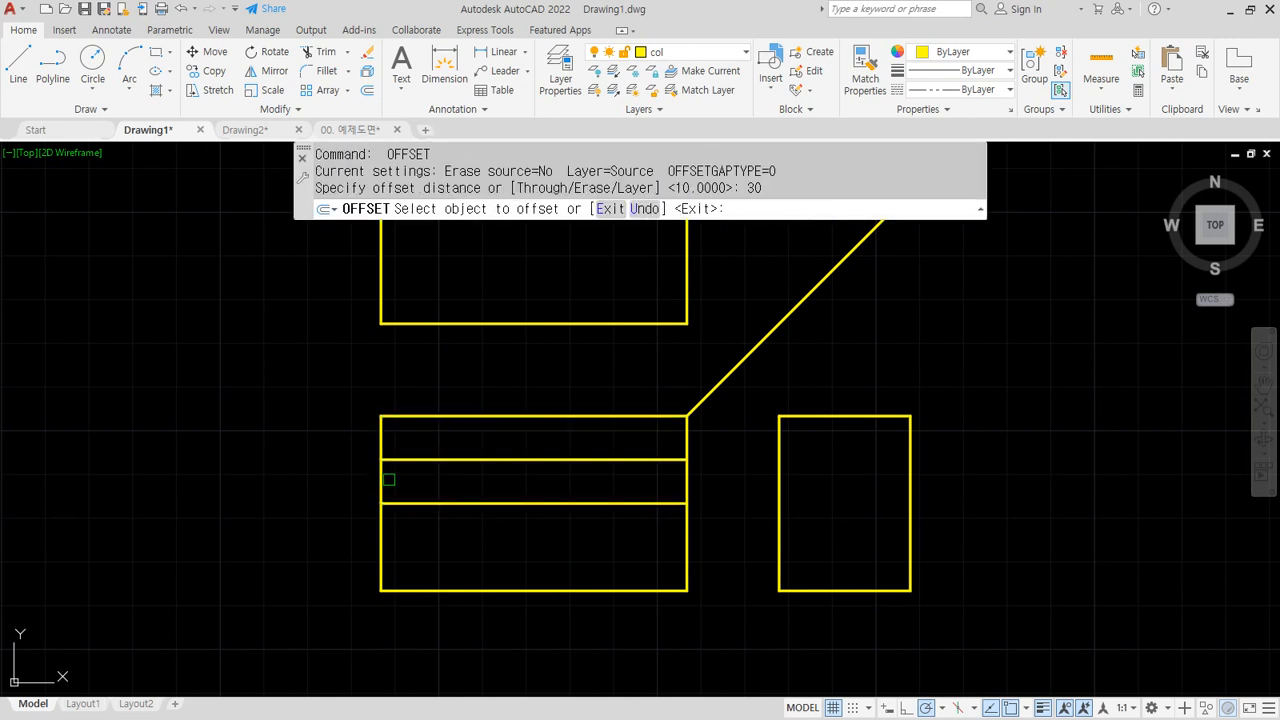
{"action": "left_click", "coordinate": [382, 470]}
{"action": "left_click", "coordinate": [492, 498]}
{"action": "key", "text": "space"}
{"action": "type", "text": "l"}
{"action": "key", "text": "space"}
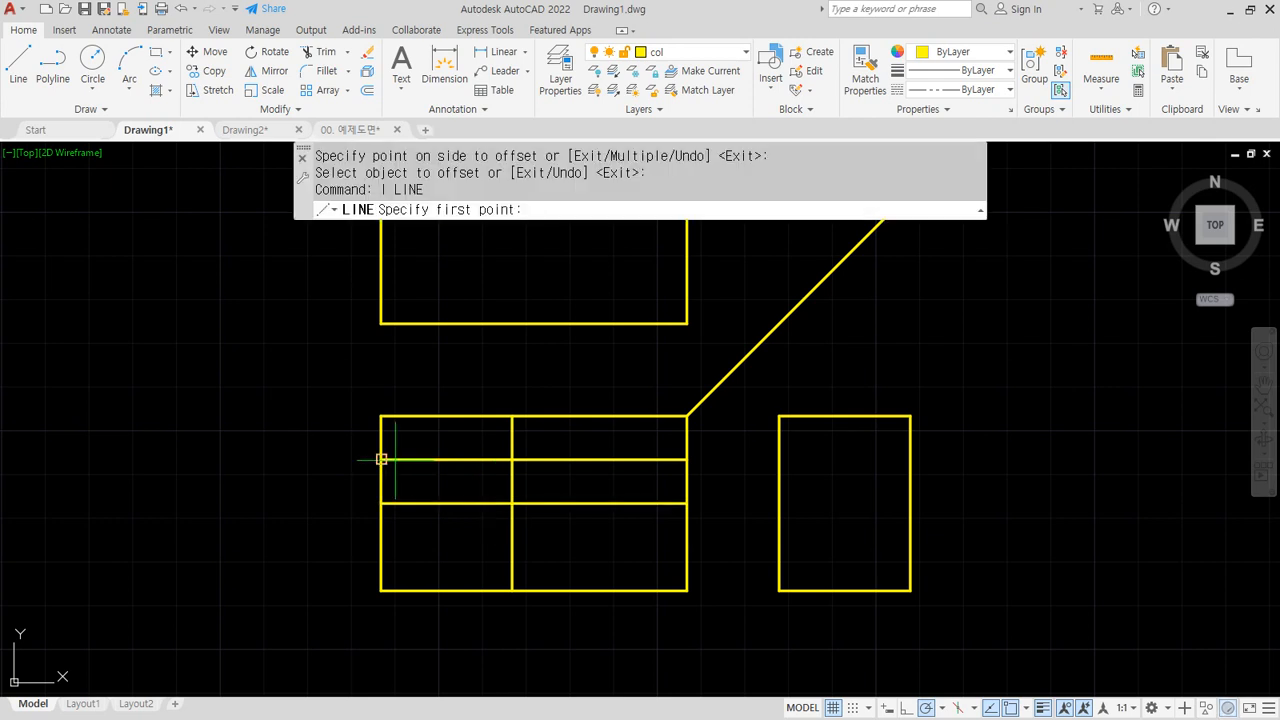
{"action": "key", "text": "Escape"}
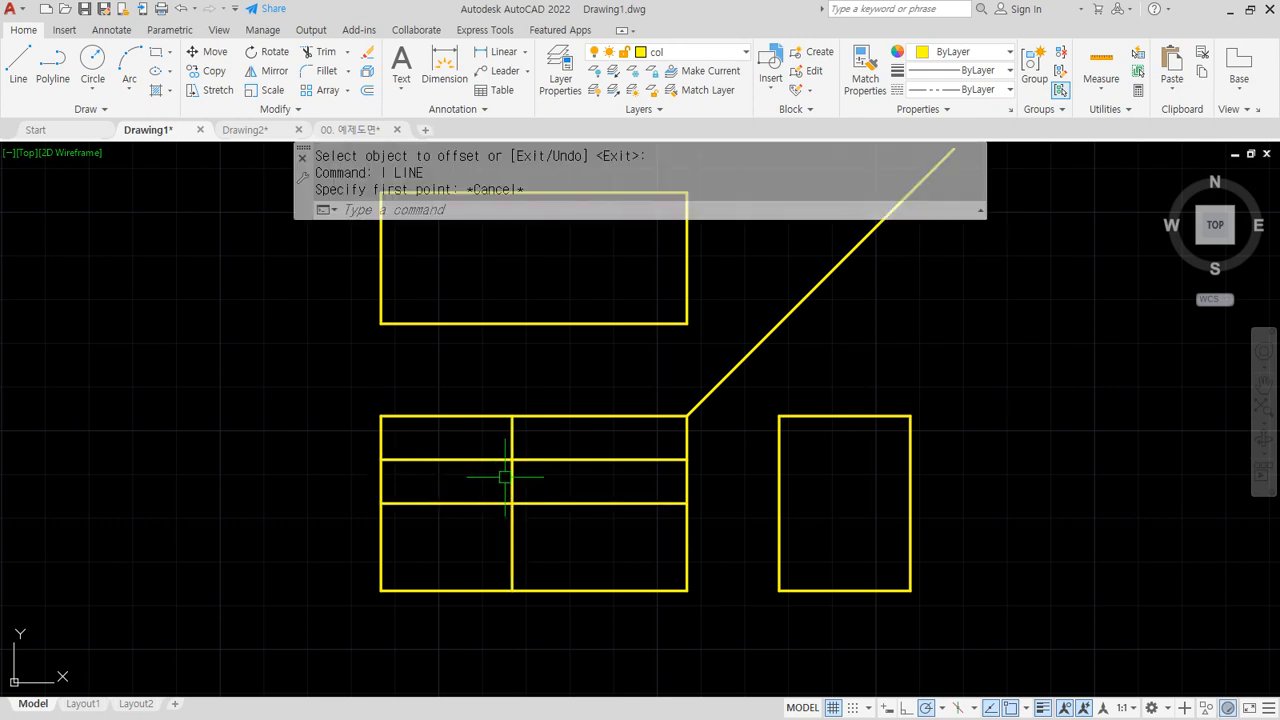
Erase the lower of the two inner horizontal lines in the front view
{"action": "left_click", "coordinate": [563, 514]}
{"action": "left_click", "coordinate": [553, 497]}
{"action": "type", "text": "e"}
{"action": "key", "text": "space"}
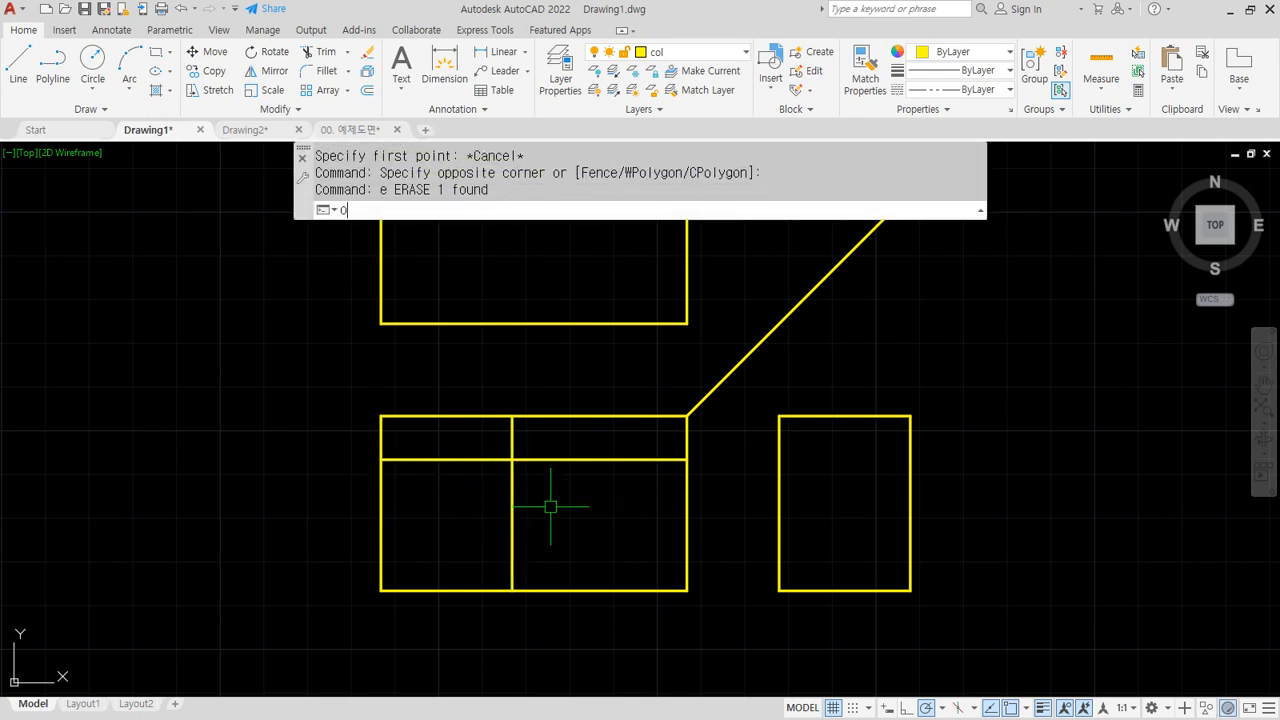
{"action": "type", "text": "O"}
{"action": "key", "text": "space"}
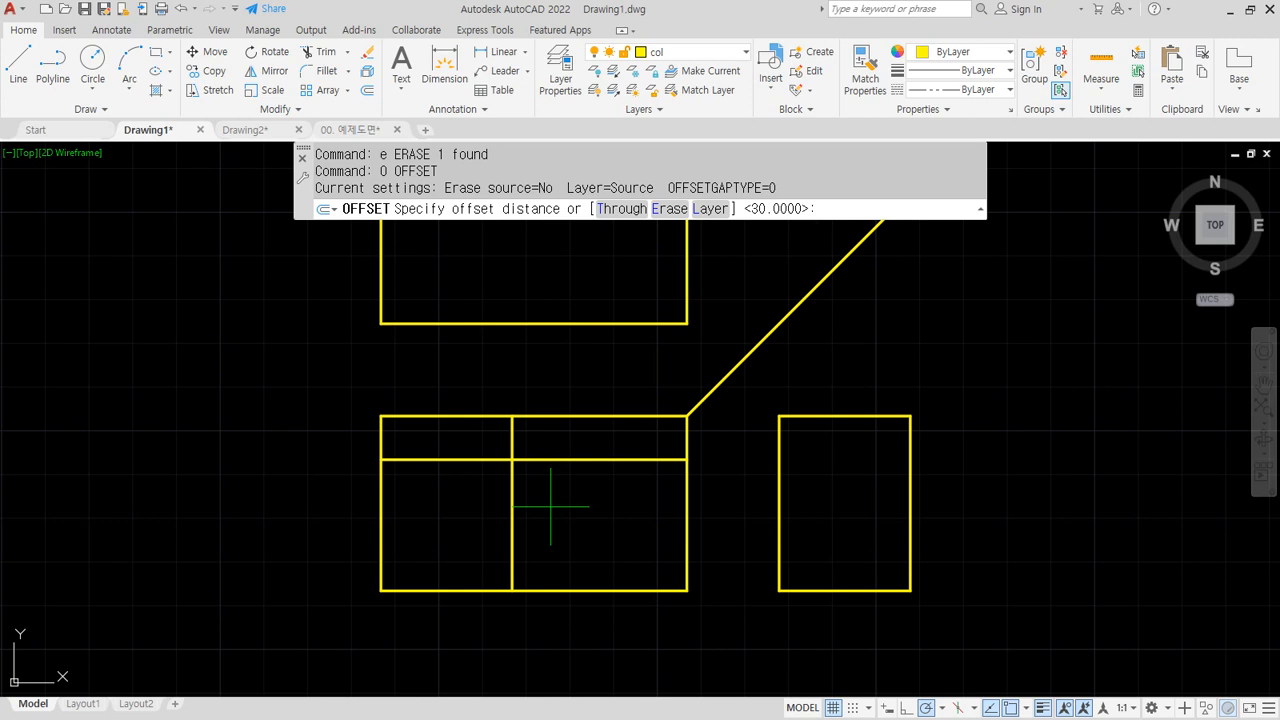
{"action": "key", "text": "Escape"}
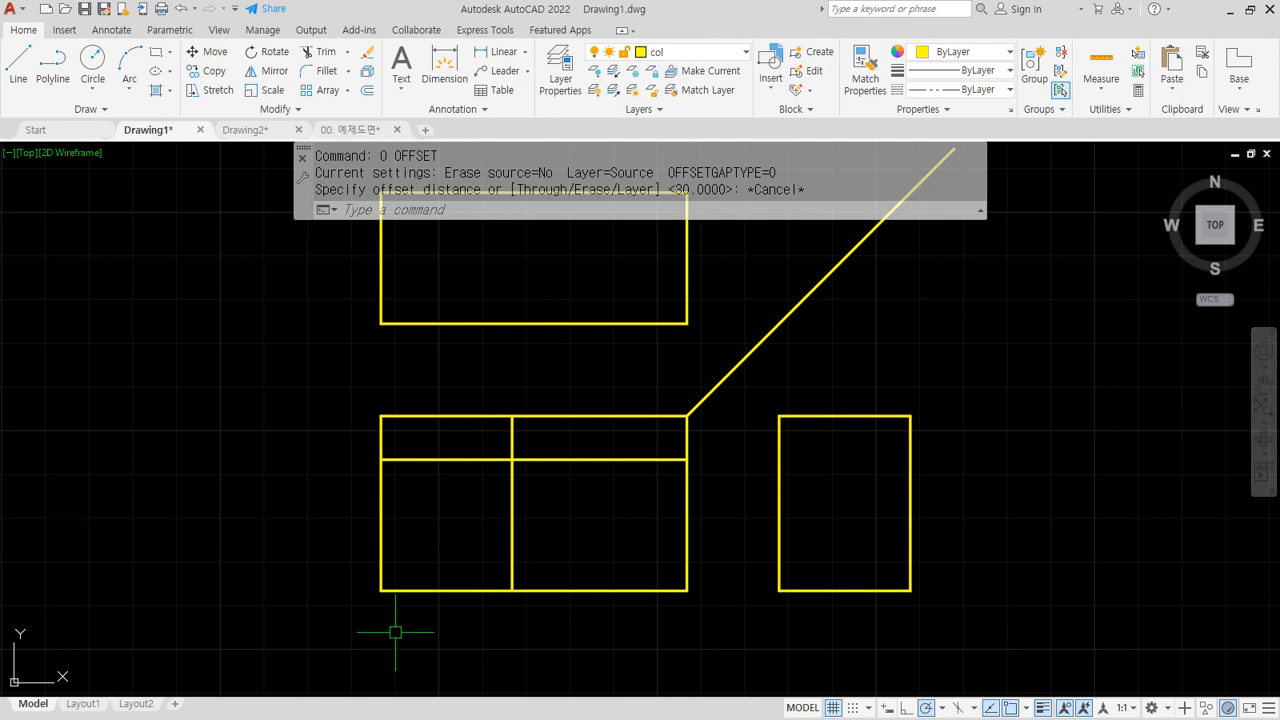
{"action": "key", "text": "Escape"}
Offset the bottom edges of the side view and the front view 10 downward
{"action": "scroll", "coordinate": [771, 600], "scroll_direction": "down", "scroll_amount": 2}
{"action": "middle_click_drag", "start_coordinate": [823, 586], "coordinate": [789, 544]}
{"action": "type", "text": "O"}
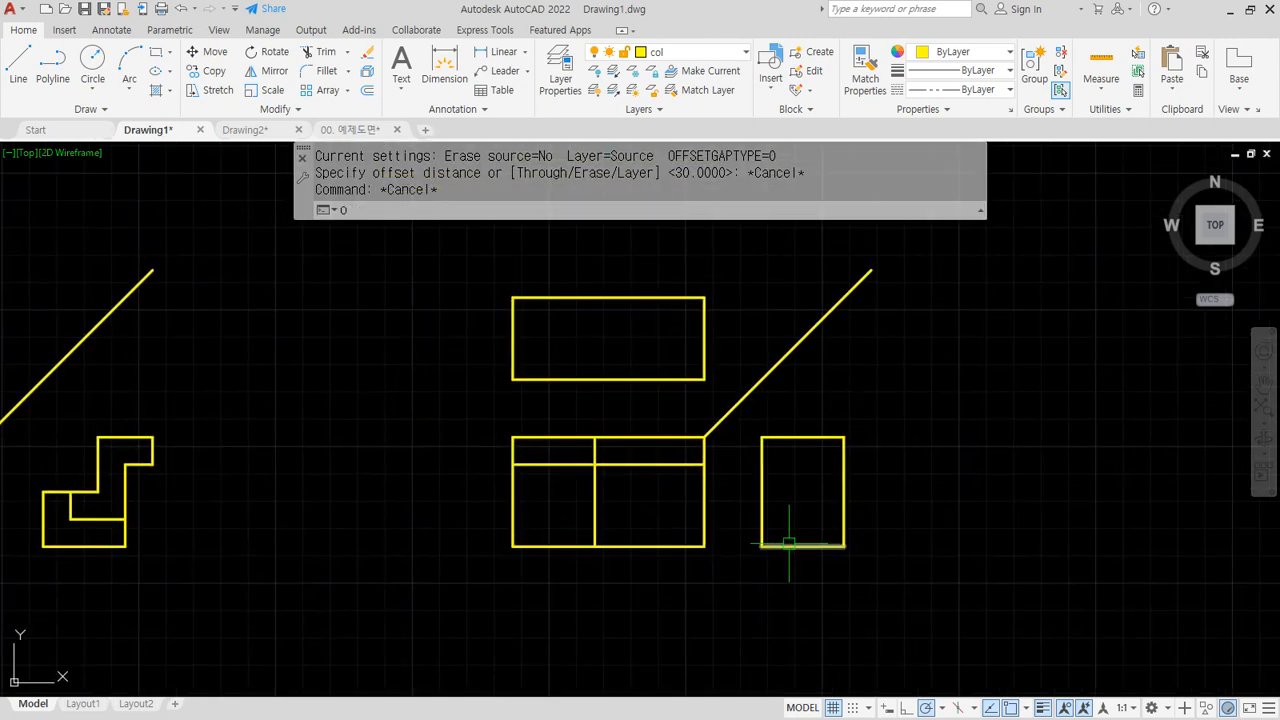
{"action": "key", "text": "space"}
{"action": "type", "text": "10"}
{"action": "key", "text": "Return"}
{"action": "left_click", "coordinate": [806, 546]}
{"action": "left_click", "coordinate": [800, 608]}
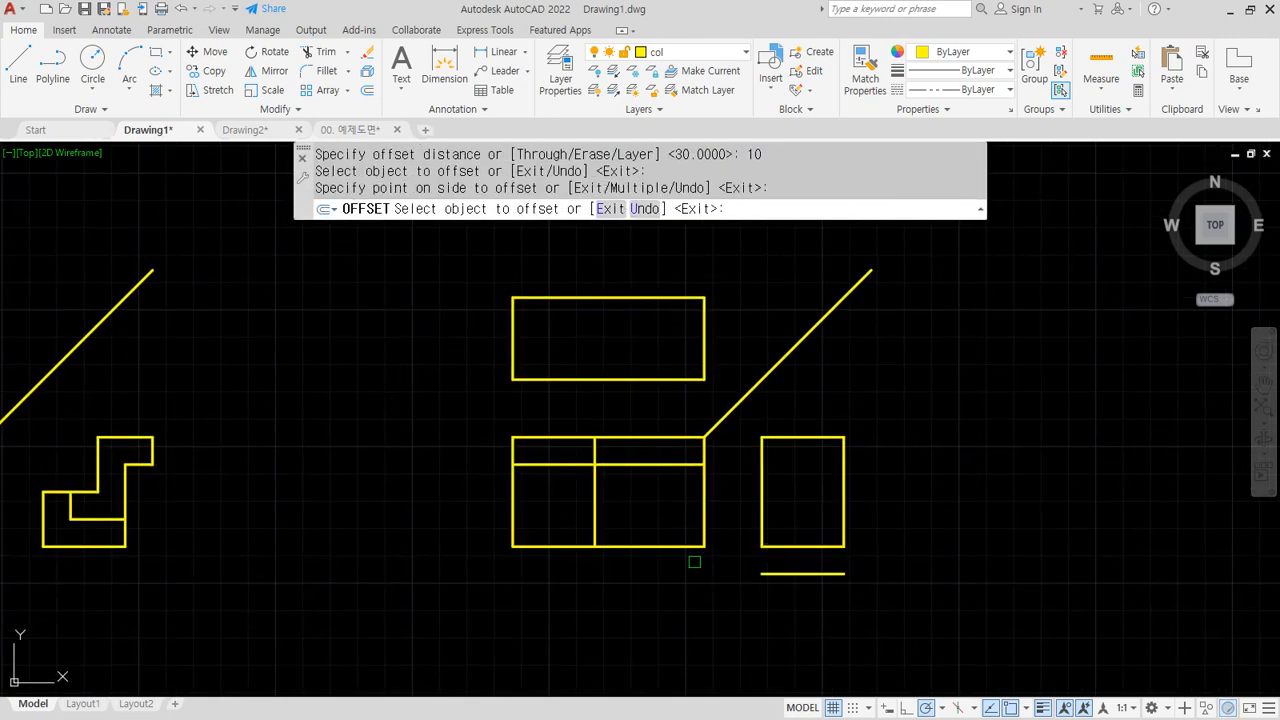
{"action": "left_click", "coordinate": [680, 546]}
{"action": "left_click", "coordinate": [645, 590]}
{"action": "key", "text": "Return"}
Fillet the front view's new bottom line with radius 0 to its left and right edges
{"action": "type", "text": "f"}
{"action": "key", "text": "space"}
{"action": "left_click", "coordinate": [522, 574]}
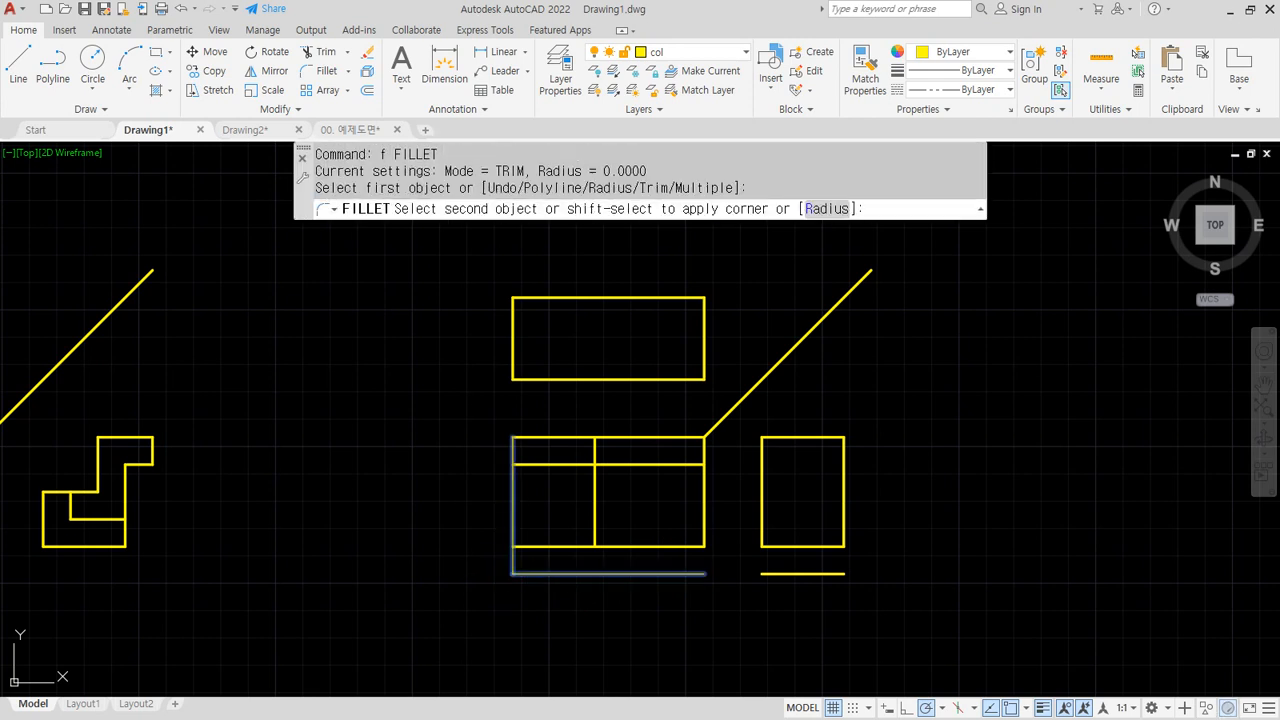
{"action": "left_click", "coordinate": [512, 510]}
{"action": "key", "text": "Return"}
{"action": "left_click", "coordinate": [677, 574]}
{"action": "left_click", "coordinate": [704, 530]}
Fillet the side view's new bottom line with radius 0 to its left and right edges
{"action": "key", "text": "Return"}
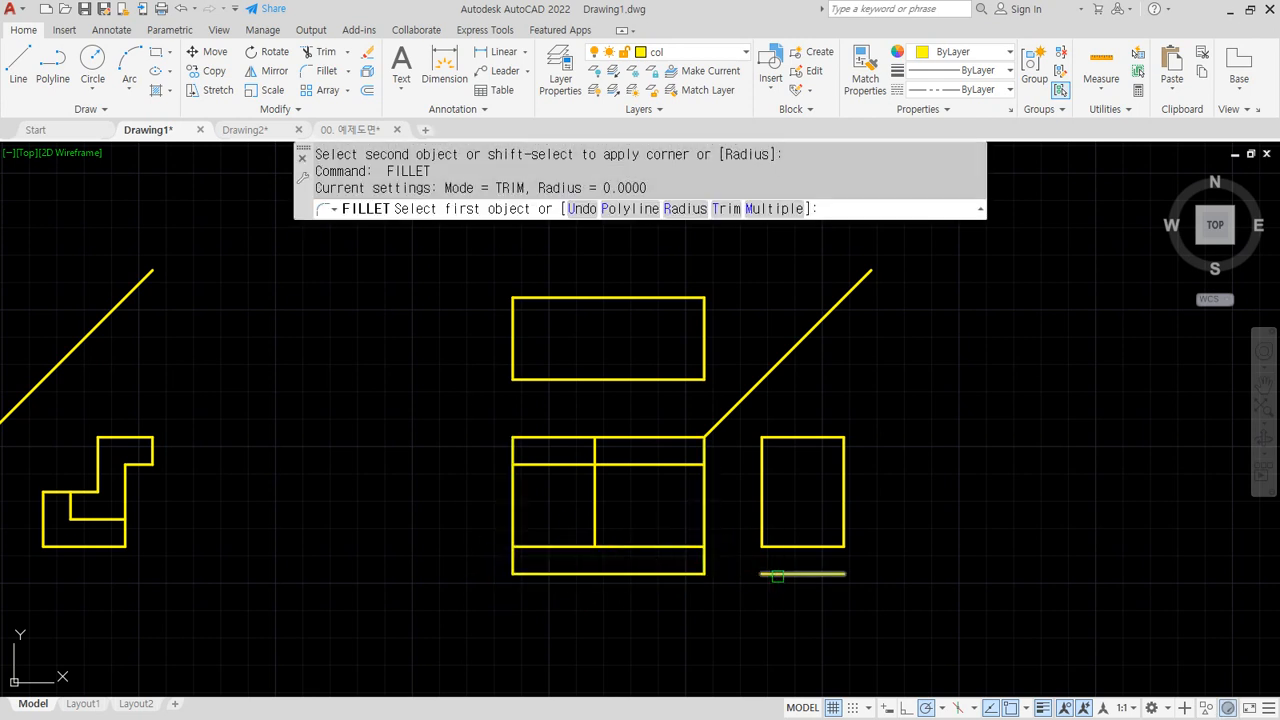
{"action": "left_click", "coordinate": [777, 575]}
{"action": "left_click", "coordinate": [761, 530]}
{"action": "key", "text": "Return"}
{"action": "left_click", "coordinate": [815, 574]}
{"action": "left_click", "coordinate": [844, 555]}
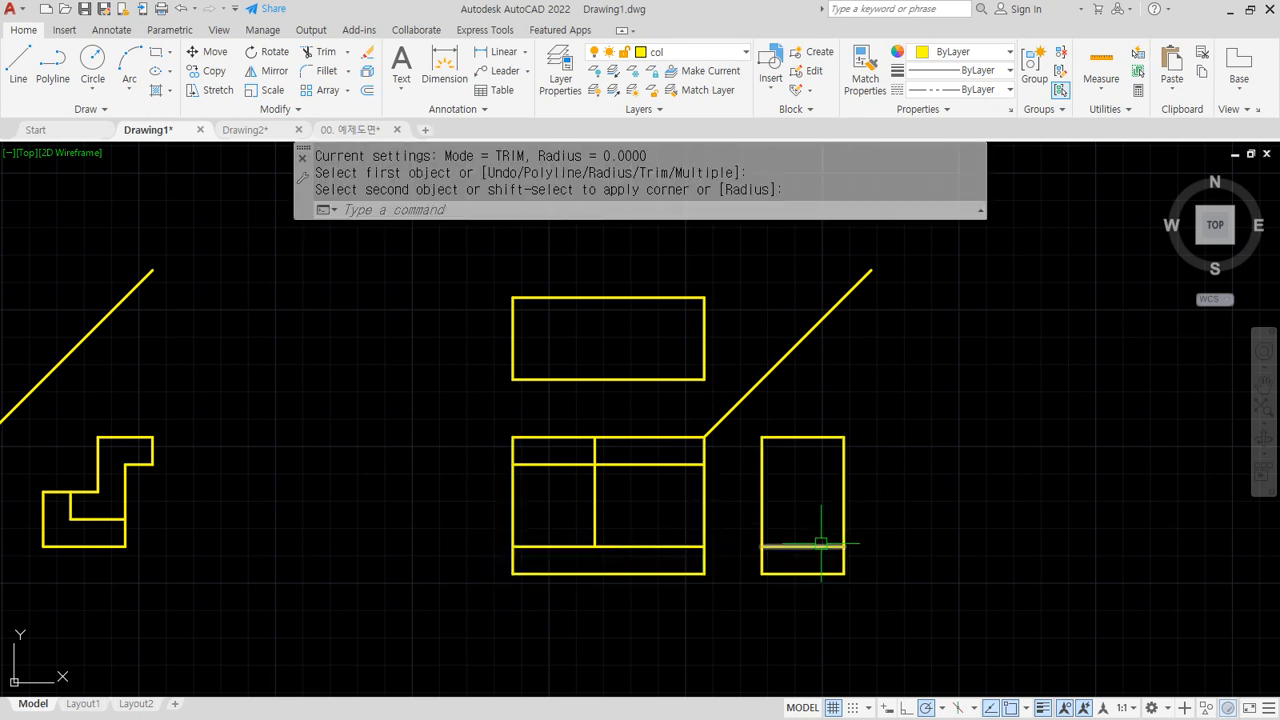
Erase the original bottom edges inside the extended front and side views
{"action": "left_click", "coordinate": [821, 546]}
{"action": "left_click", "coordinate": [650, 546]}
{"action": "type", "text": "e"}
{"action": "key", "text": "Return"}
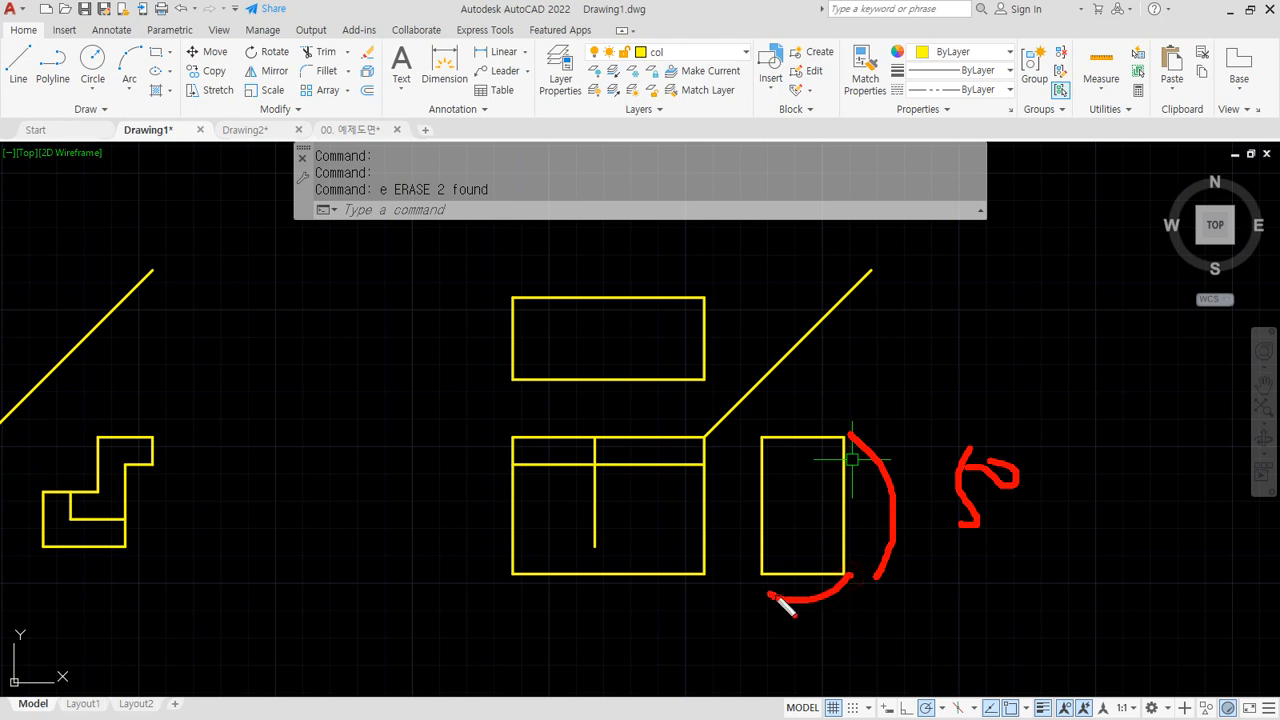
{"action": "key", "text": "Escape"}
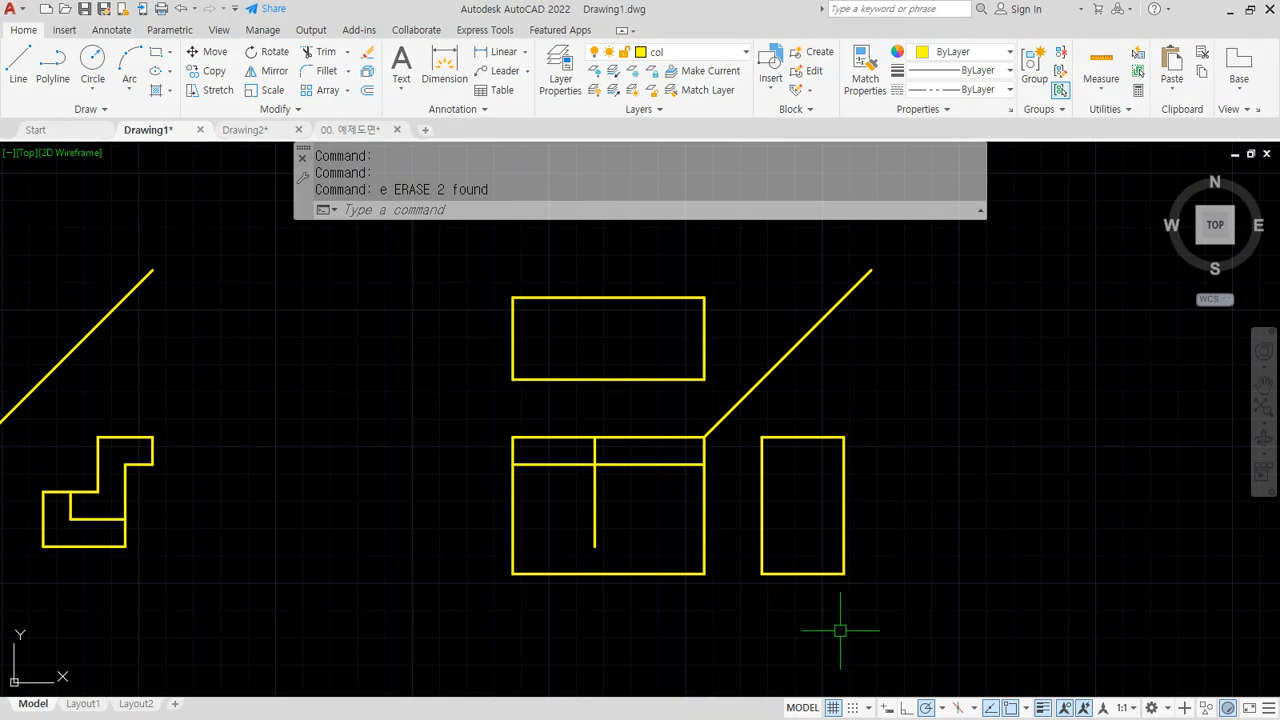
Offset the front view's bottom edge upward twice at 10 spacing
{"action": "type", "text": "o"}
{"action": "key", "text": "Return"}
{"action": "type", "text": "1"}
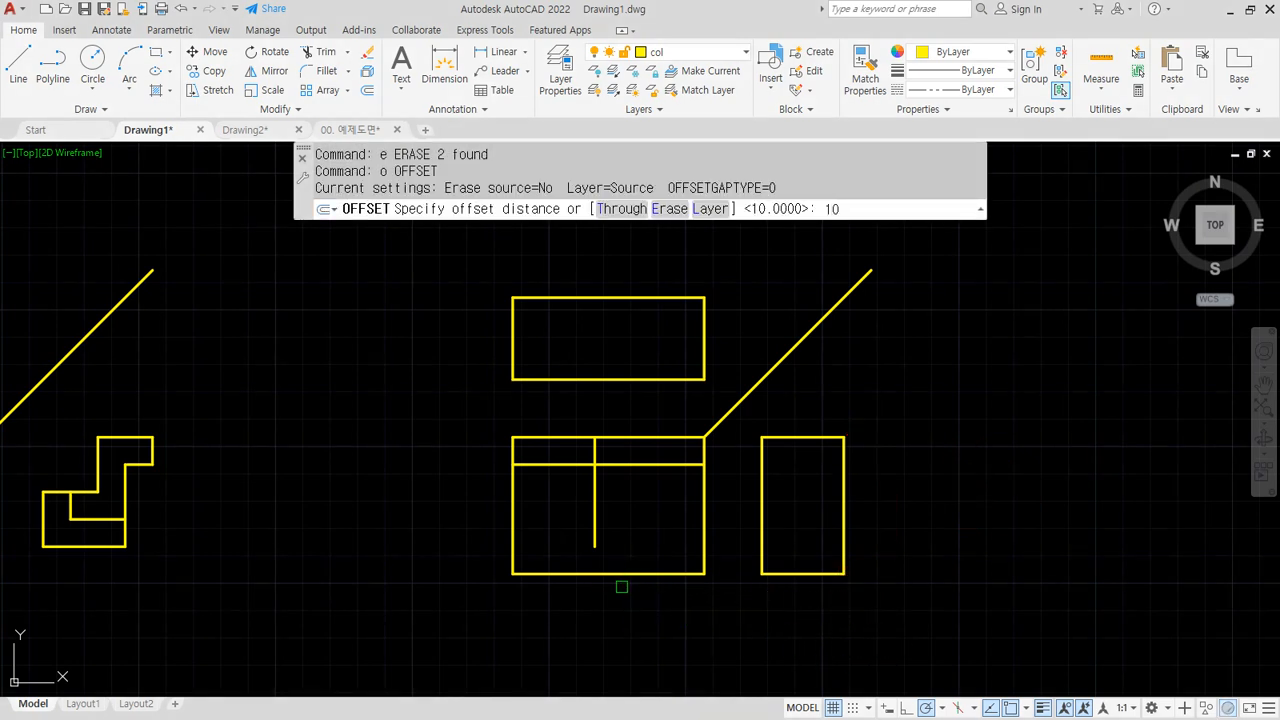
{"action": "type", "text": "0"}
{"action": "key", "text": "Return"}
{"action": "left_click", "coordinate": [614, 574]}
{"action": "left_click", "coordinate": [649, 531]}
{"action": "left_click", "coordinate": [654, 546]}
{"action": "left_click", "coordinate": [626, 509]}
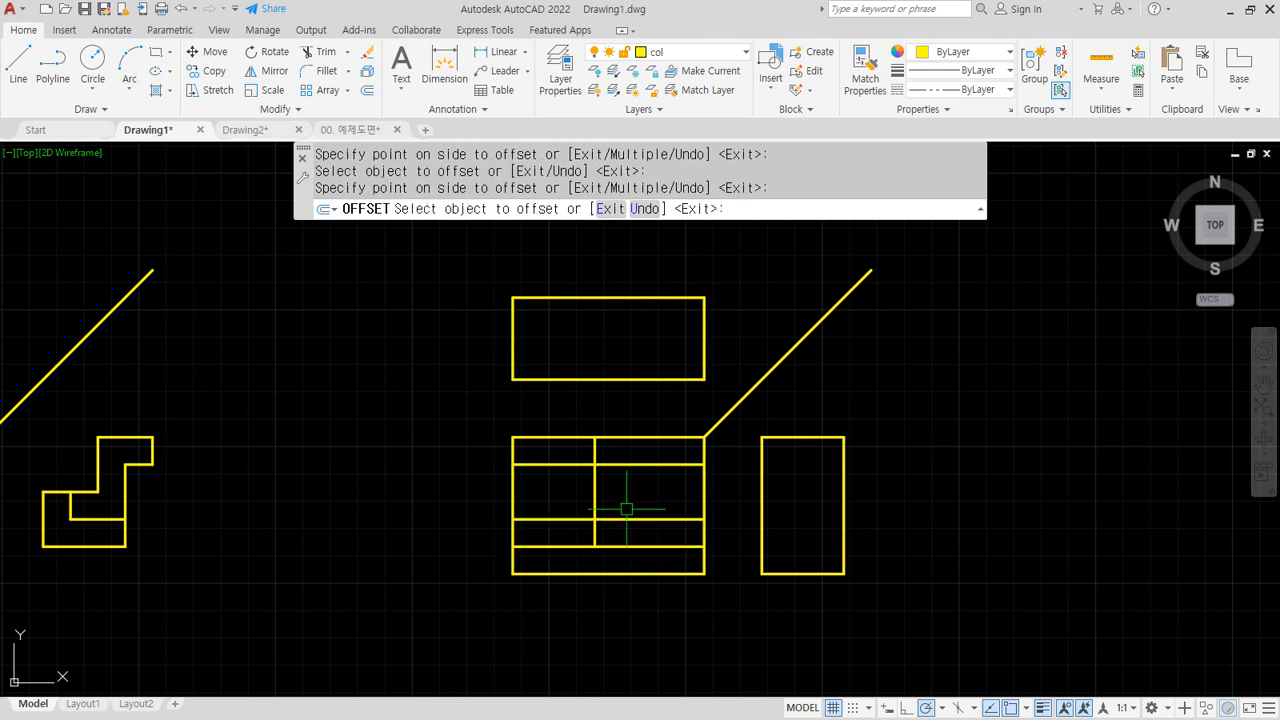
{"action": "key", "text": "Return"}
Draw a sloped line from the right end of the upper new offset to the left end of the front view's top inner line
{"action": "left_click", "coordinate": [704, 518]}
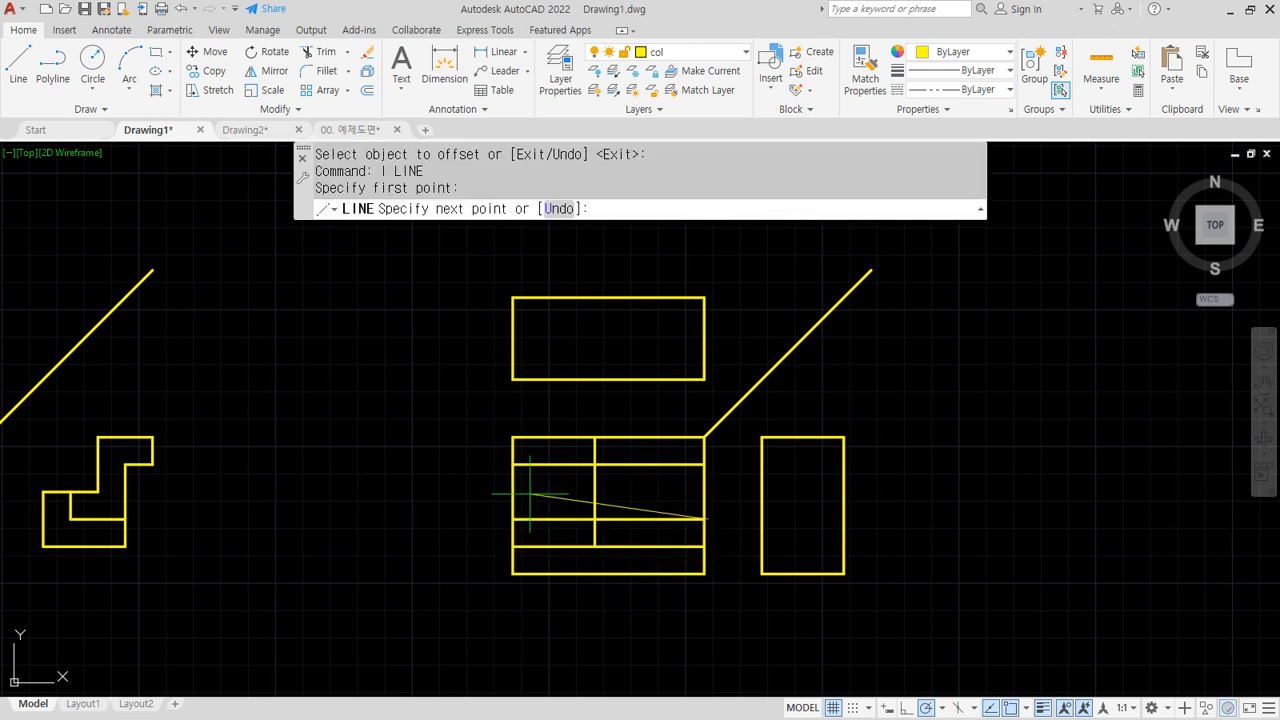
{"action": "left_click", "coordinate": [513, 464]}
{"action": "key", "text": "Return"}
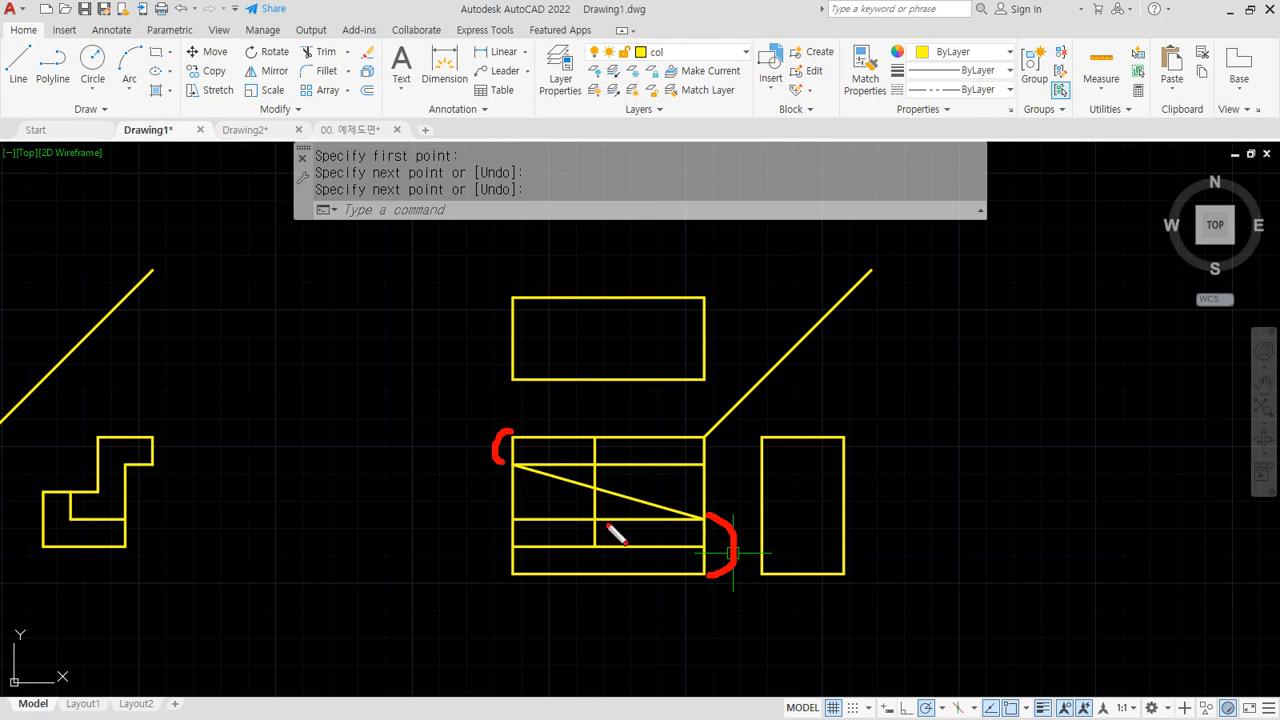
Trim the front view's inner vertical line below the sloped line
{"action": "type", "text": "t"}
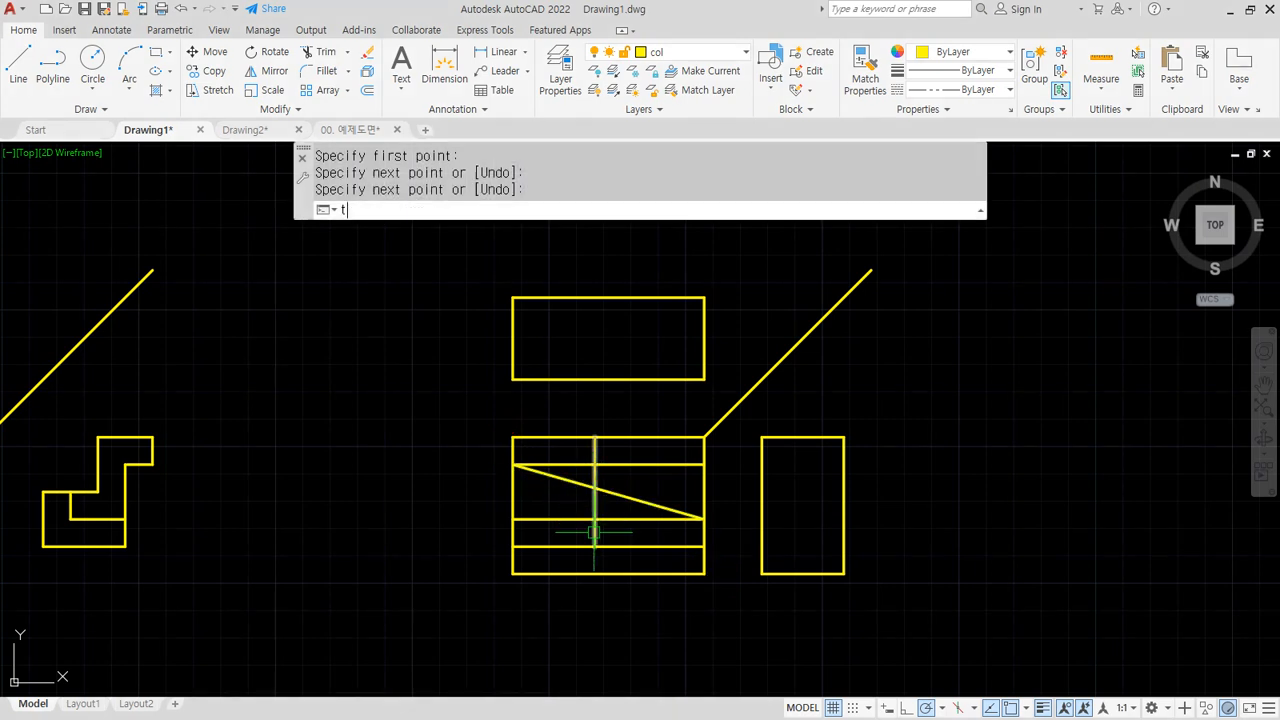
{"action": "type", "text": "r"}
{"action": "key", "text": "Return"}
{"action": "key", "text": "Return"}
Erase the two horizontal construction lines at the upper and lower ends of the front view's sloped line
{"action": "left_click", "coordinate": [609, 519]}
{"action": "type", "text": "e"}
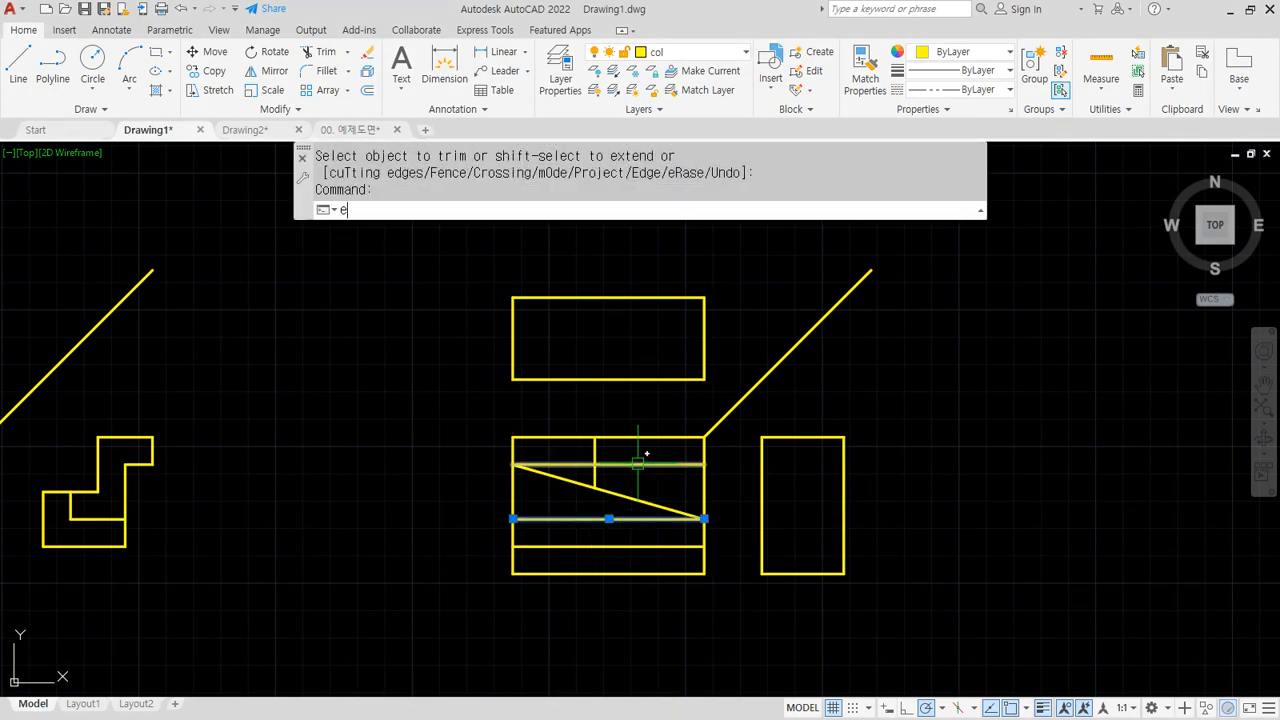
{"action": "key", "text": "Return"}
{"action": "left_click", "coordinate": [638, 464]}
{"action": "type", "text": "e"}
{"action": "key", "text": "Return"}
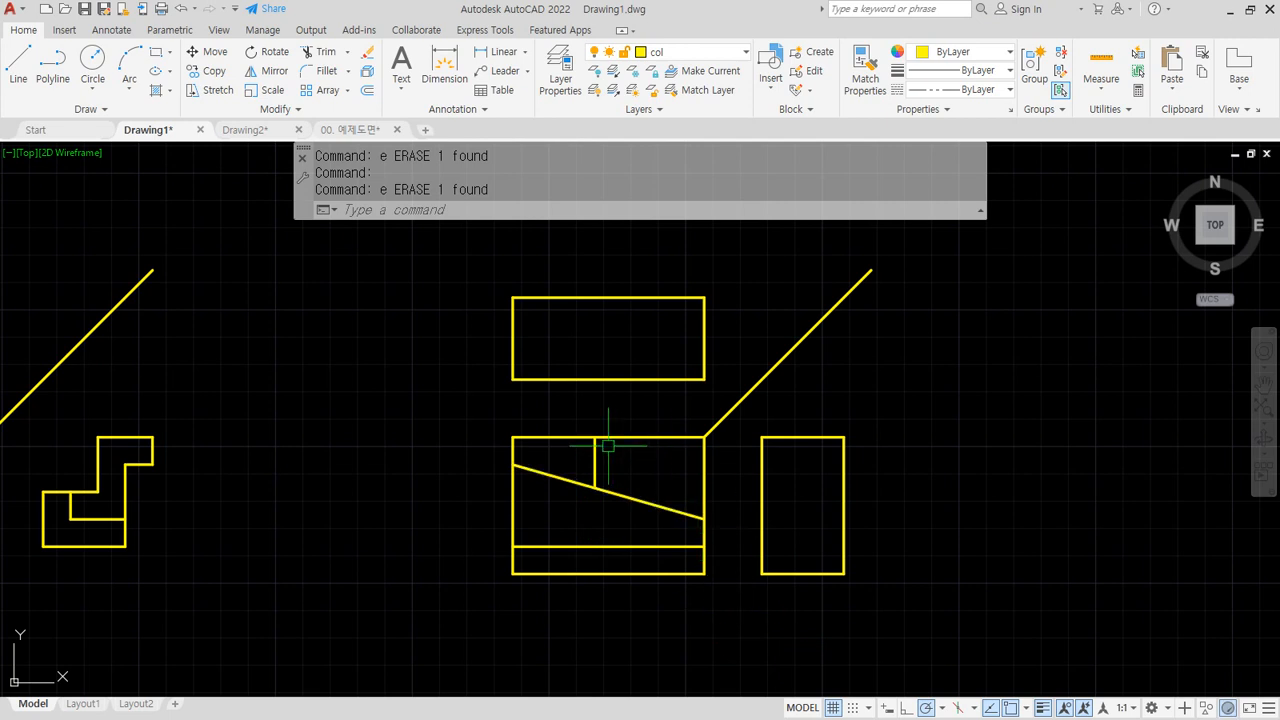
Fillet with radius 0 the front view's top edge to the inner vertical line and the sloped line to the right edge
{"action": "type", "text": "f"}
{"action": "key", "text": "Return"}
{"action": "left_click", "coordinate": [576, 437]}
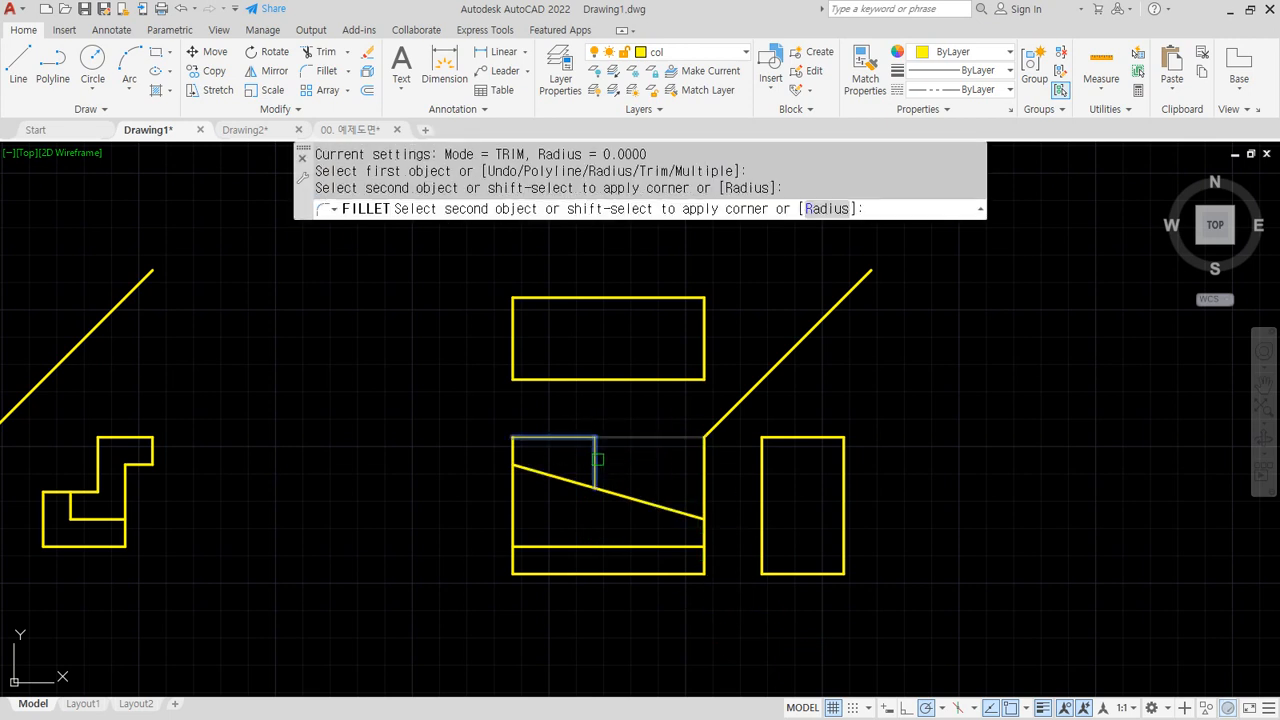
{"action": "left_click", "coordinate": [600, 451]}
{"action": "key", "text": "Return"}
{"action": "left_click", "coordinate": [686, 518]}
{"action": "left_click", "coordinate": [704, 532]}
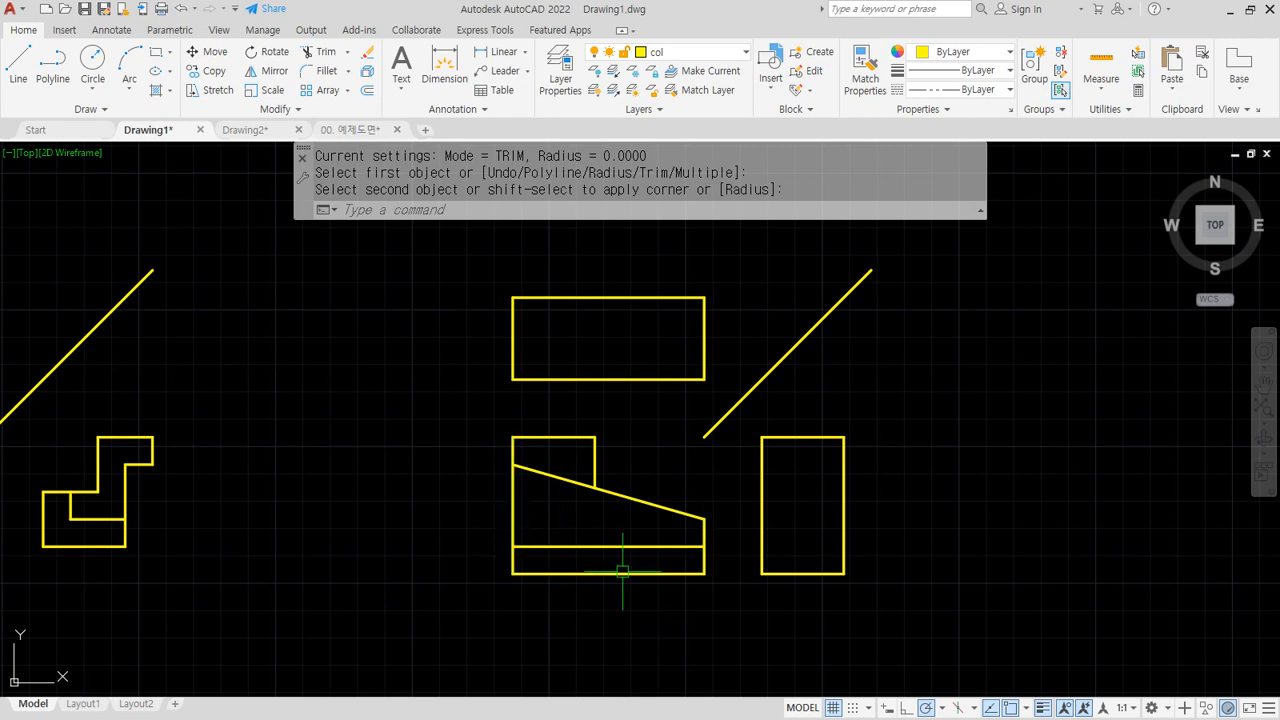
Offset the front view's left and right edges inward by 20
{"action": "scroll", "coordinate": [622, 573], "scroll_direction": "up", "scroll_amount": 2}
{"action": "type", "text": "o"}
{"action": "key", "text": "Return"}
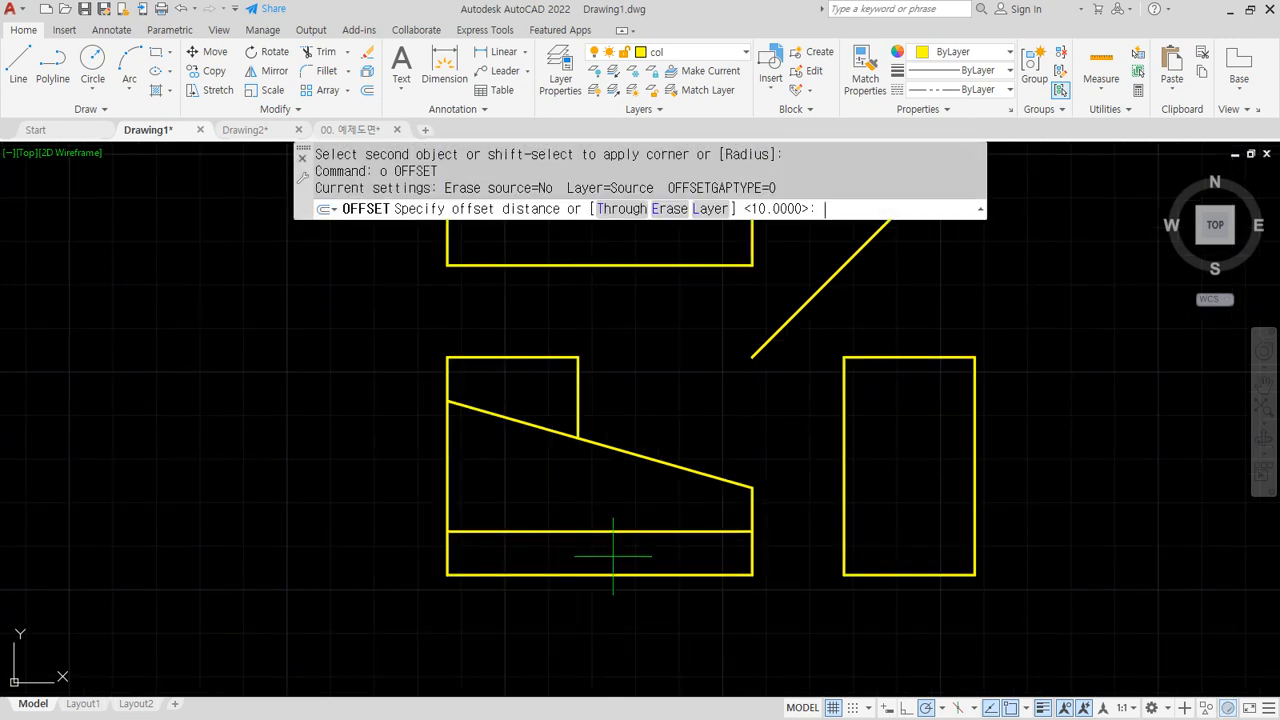
{"action": "type", "text": "20"}
{"action": "key", "text": "Return"}
{"action": "left_click", "coordinate": [447, 545]}
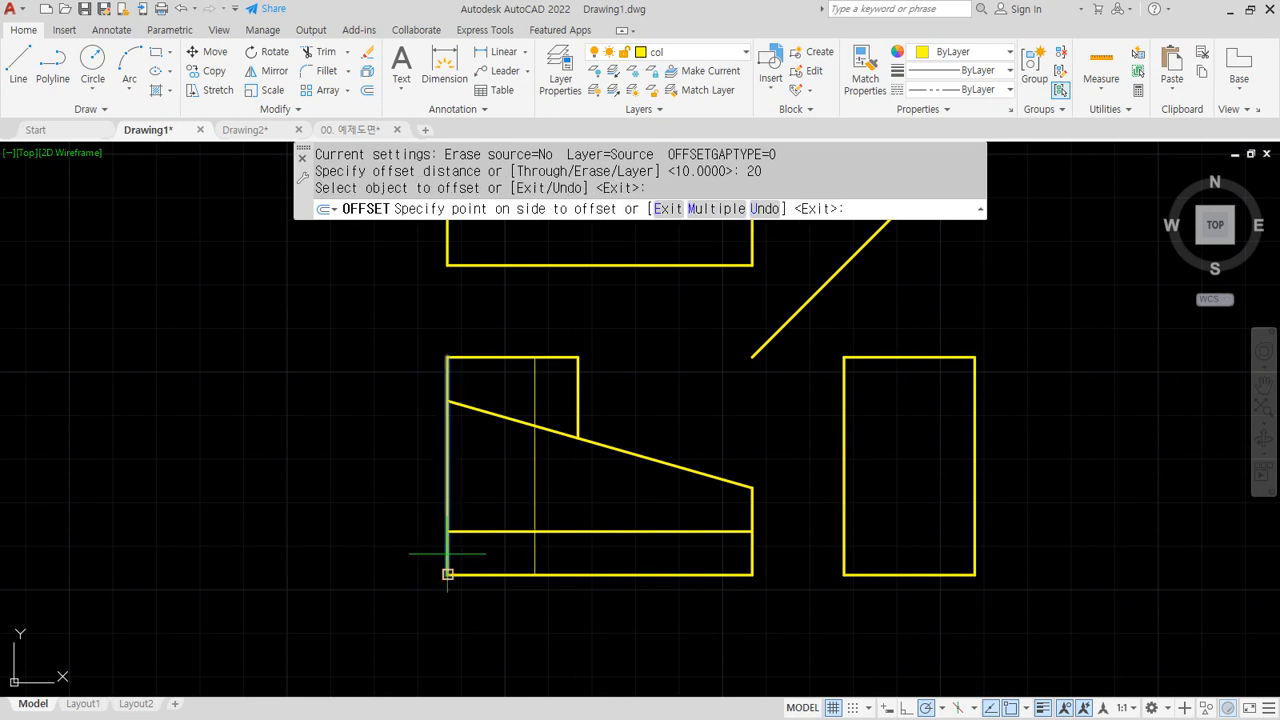
{"action": "left_click", "coordinate": [465, 550]}
{"action": "left_click", "coordinate": [752, 545]}
{"action": "left_click", "coordinate": [635, 548]}
{"action": "key", "text": "Return"}
Trim both new vertical offsets above the front view's lower inner horizontal line
{"action": "type", "text": "tr"}
{"action": "key", "text": "Return"}
{"action": "key", "text": "Return"}
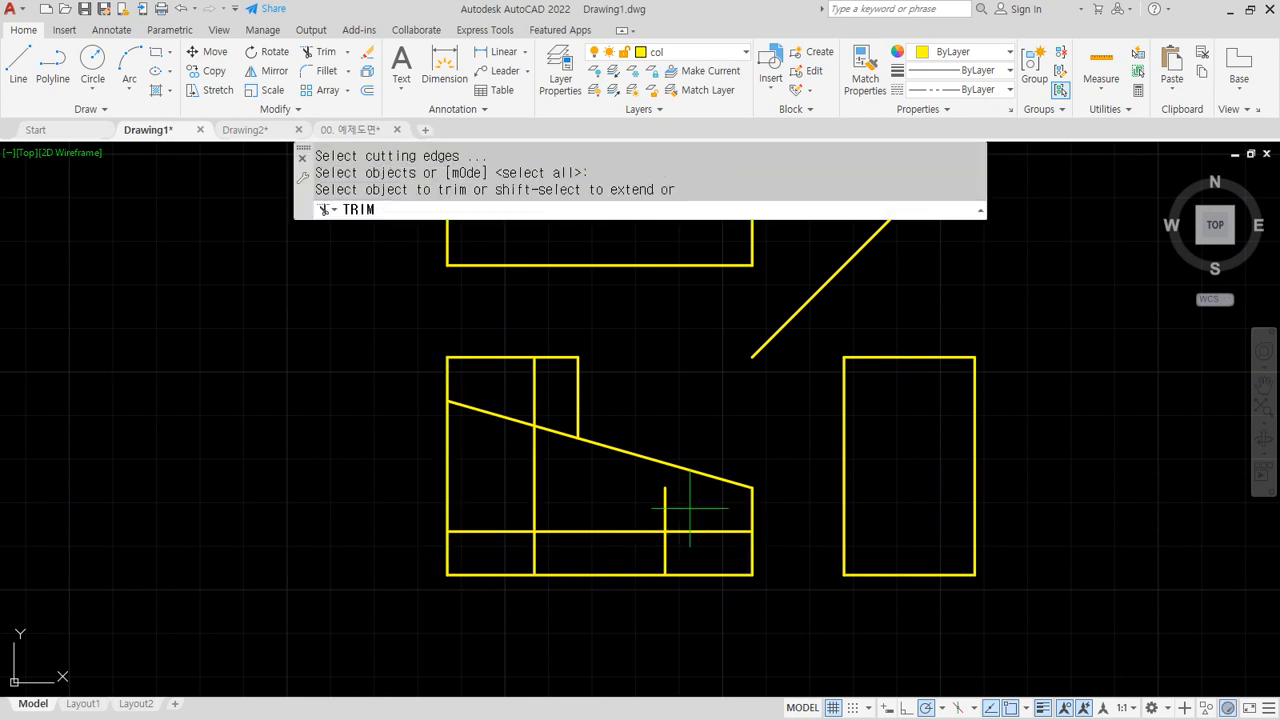
{"action": "left_click", "coordinate": [690, 510]}
{"action": "left_click", "coordinate": [545, 479]}
{"action": "left_click", "coordinate": [531, 416]}
{"action": "left_click", "coordinate": [533, 455]}
{"action": "key", "text": "Return"}
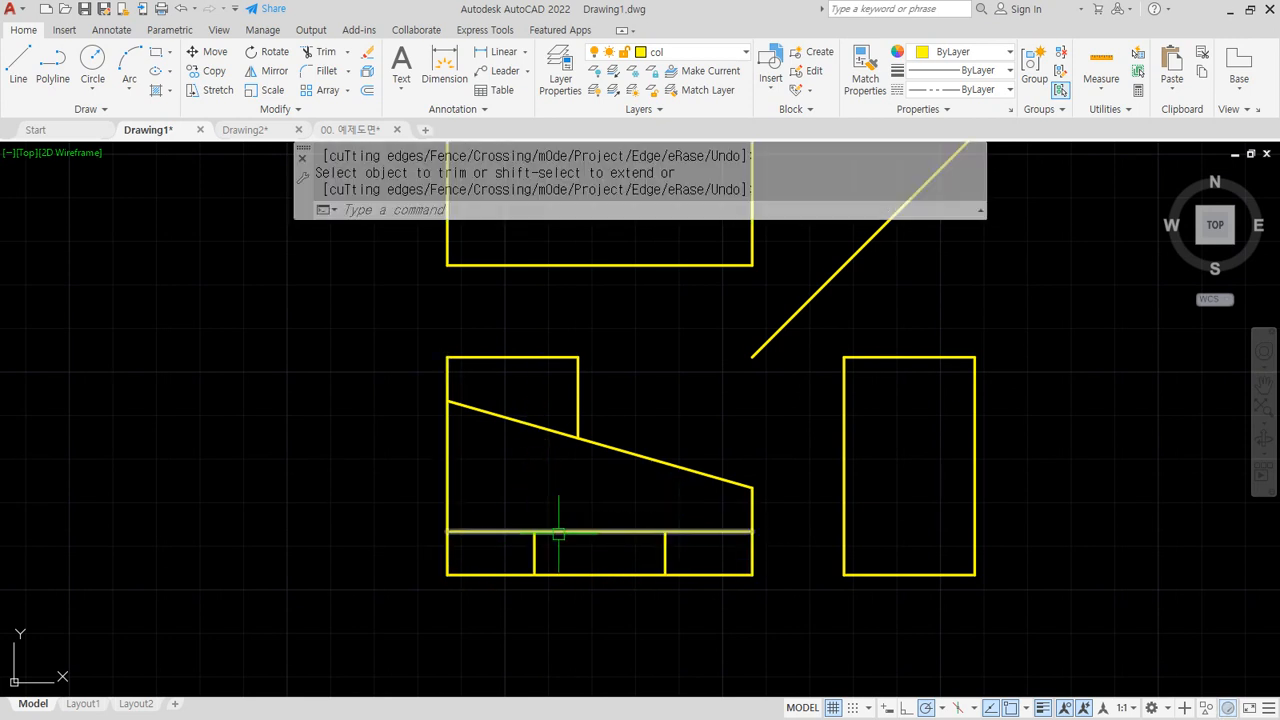
{"action": "middle_click_drag", "start_coordinate": [589, 530], "coordinate": [553, 446]}
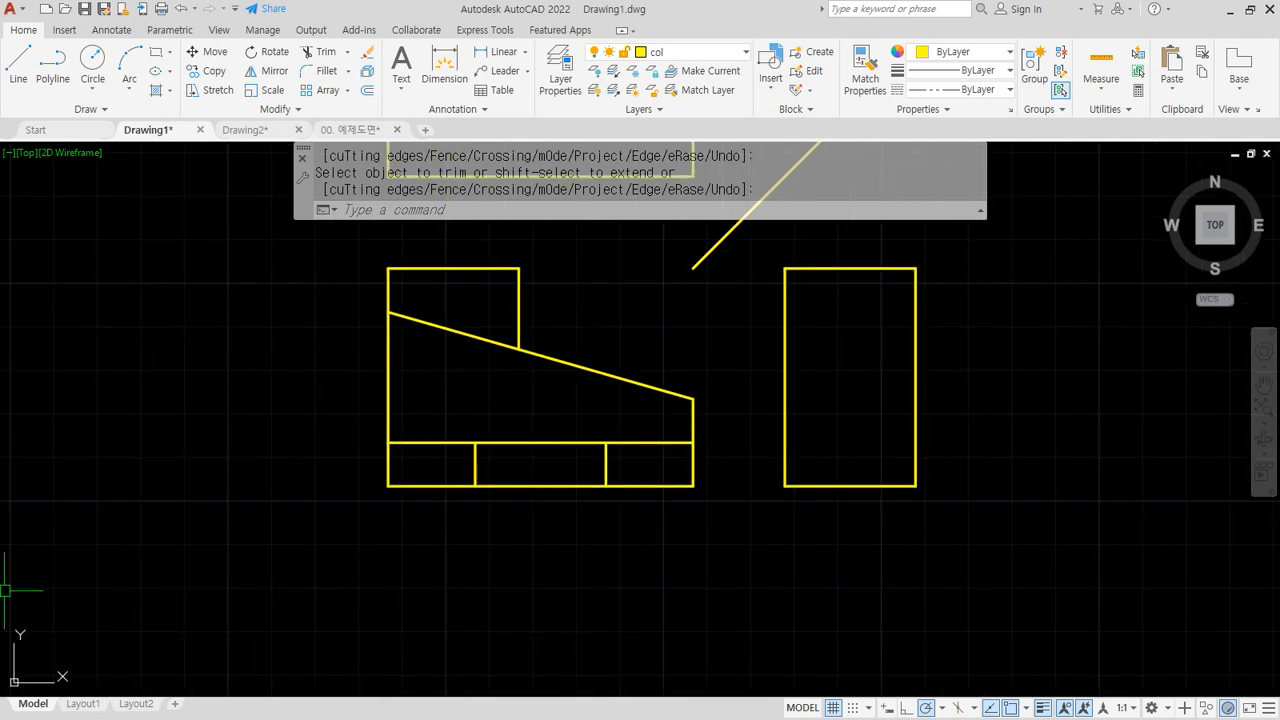
{"action": "scroll", "coordinate": [476, 405], "scroll_direction": "down", "scroll_amount": 2}
{"action": "middle_click_drag", "start_coordinate": [537, 409], "coordinate": [400, 446]}
{"action": "scroll", "coordinate": [568, 409], "scroll_direction": "up", "scroll_amount": 2}
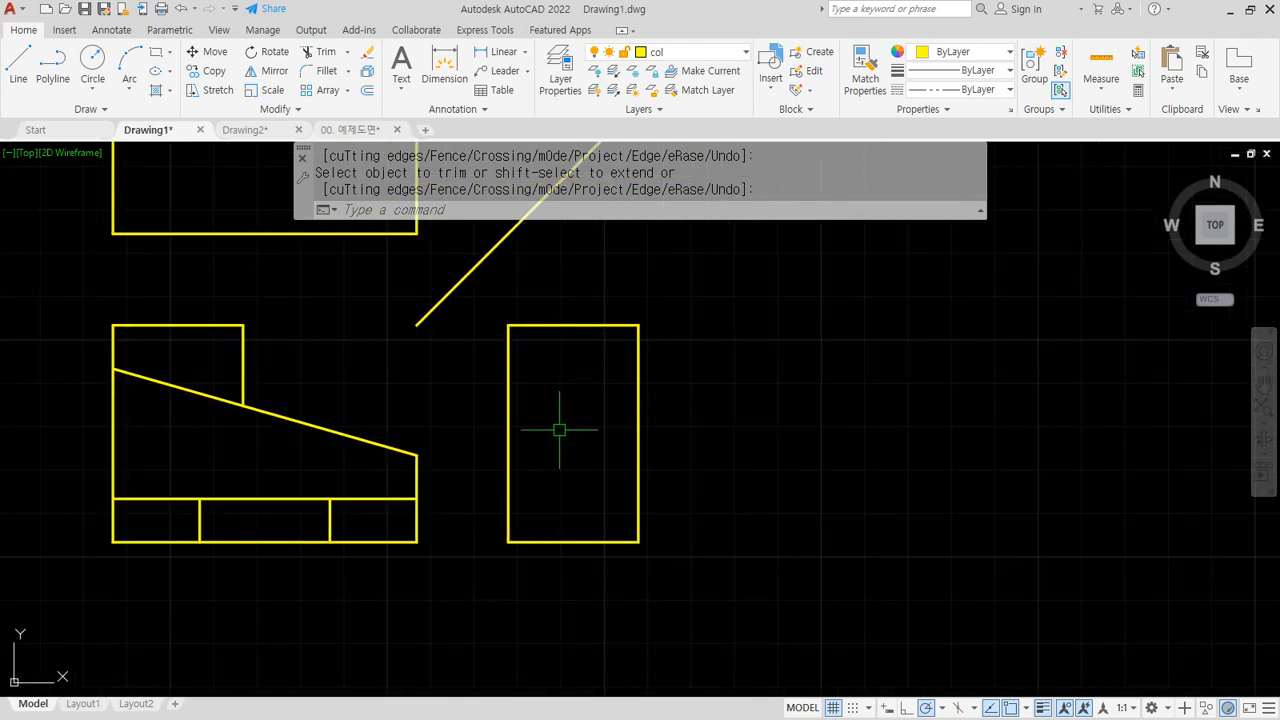
{"action": "type", "text": "l"}
{"action": "key", "text": "Return"}
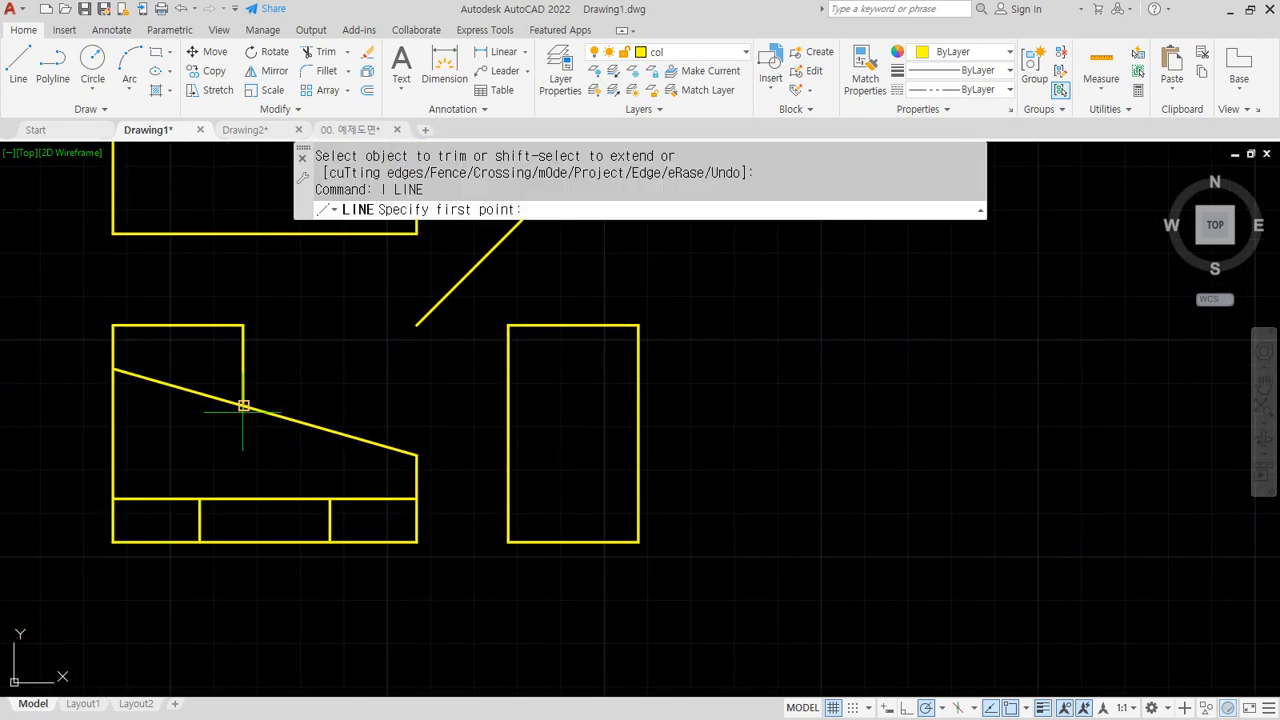
{"action": "key", "text": "Escape"}
{"action": "key", "text": "Escape"}
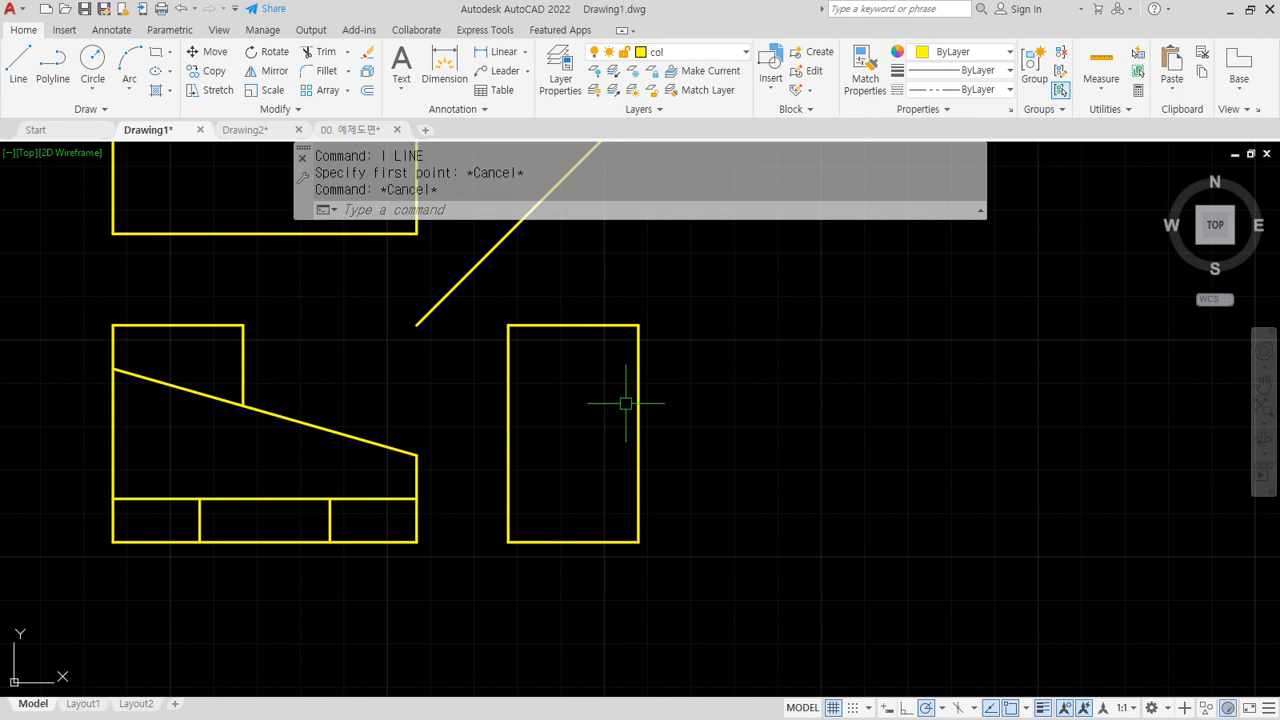
Offset the side view's right edge and bottom edge inward by 10
{"action": "type", "text": "o"}
{"action": "key", "text": "Return"}
{"action": "type", "text": "10"}
{"action": "key", "text": "Return"}
{"action": "left_click", "coordinate": [639, 414]}
{"action": "left_click", "coordinate": [599, 421]}
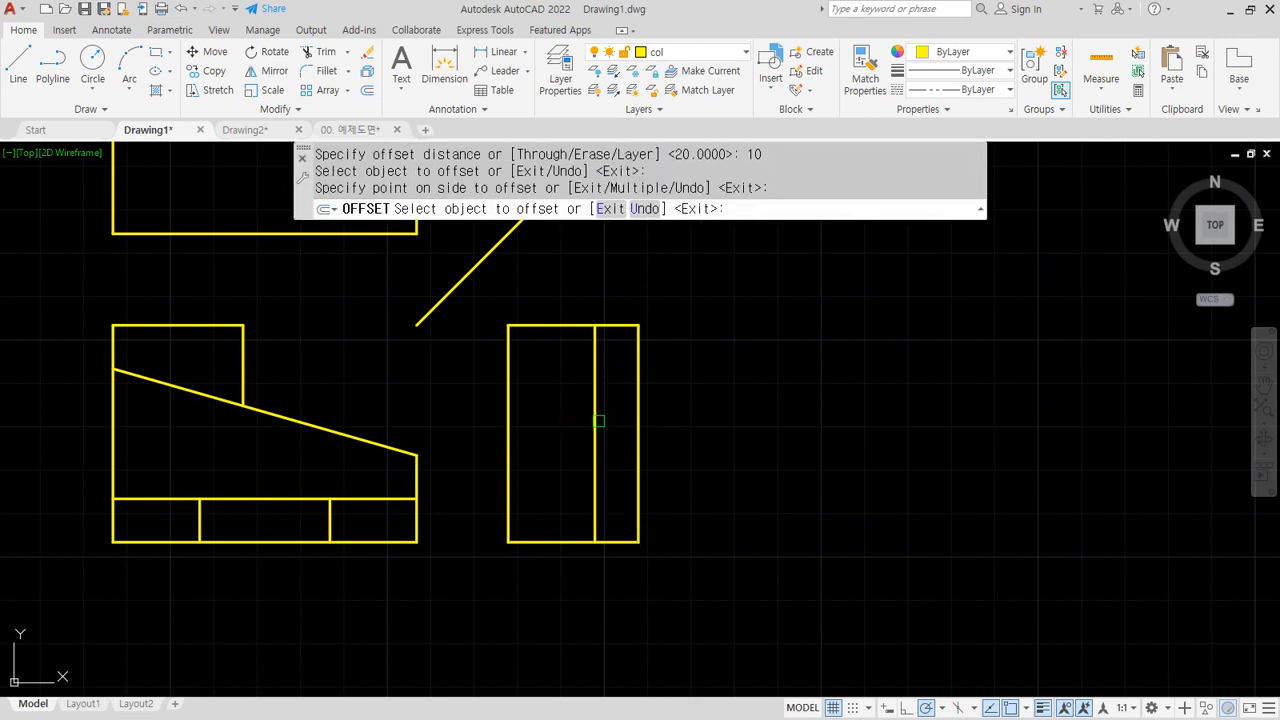
{"action": "left_click", "coordinate": [561, 546]}
{"action": "left_click", "coordinate": [548, 487]}
{"action": "key", "text": "Return"}
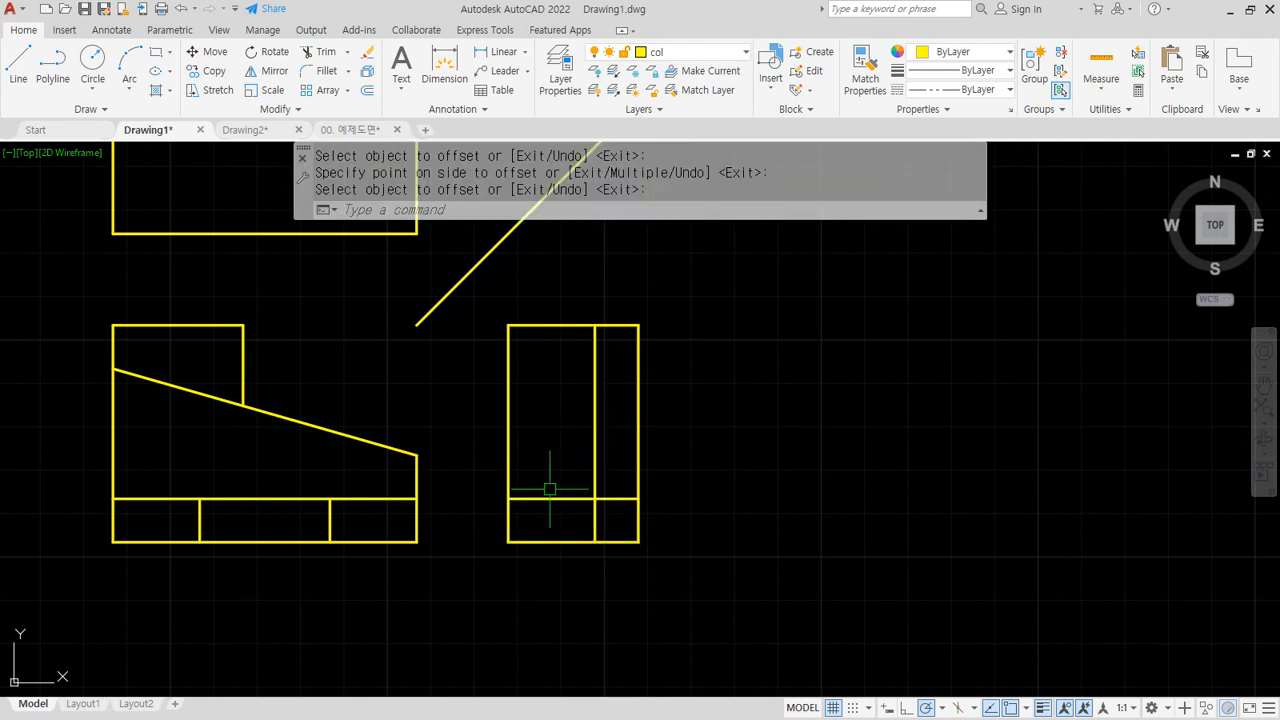
Fillet the side view's two offset lines with radius 0 into an inner corner that keeps the upper-left portions
{"action": "type", "text": "f"}
{"action": "key", "text": "Return"}
{"action": "left_click", "coordinate": [581, 499]}
{"action": "left_click", "coordinate": [595, 485]}
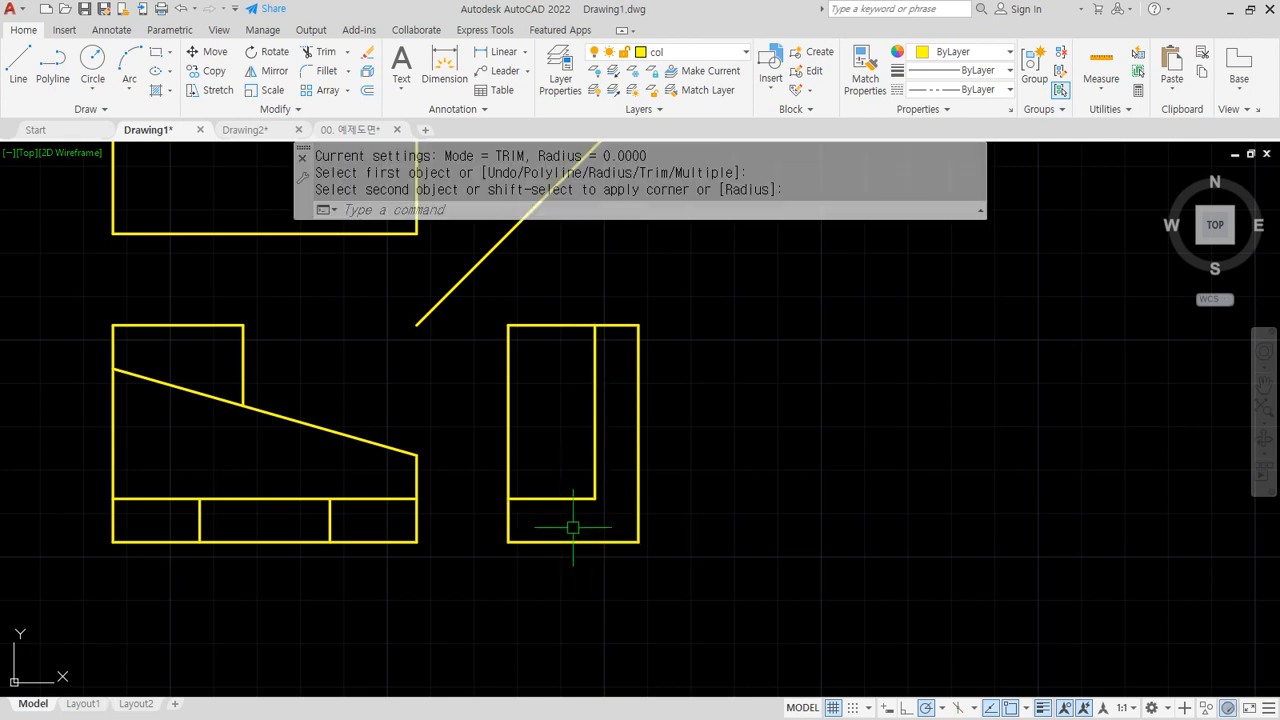
Draw a horizontal line in the side view from the inner vertical line to the right edge, level with the sloped line's lower end
{"action": "type", "text": "l"}
{"action": "key", "text": "Return"}
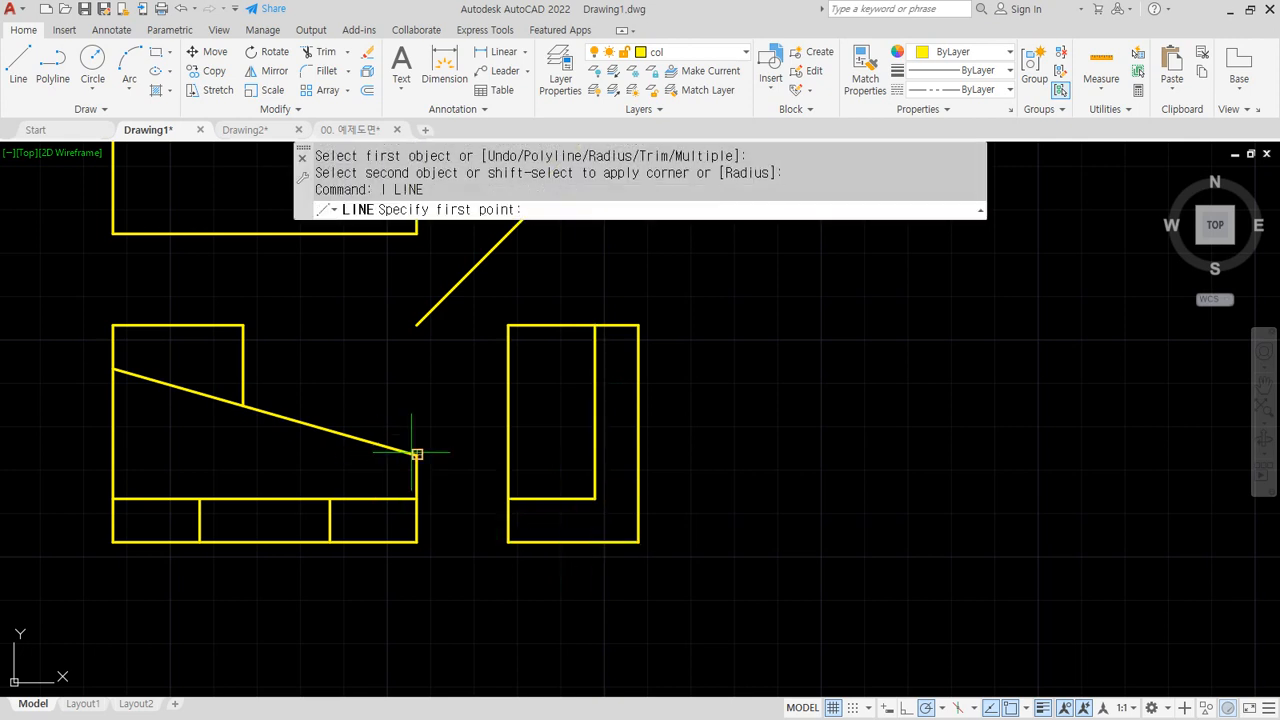
{"action": "left_click", "coordinate": [596, 455]}
{"action": "left_click", "coordinate": [638, 455]}
{"action": "key", "text": "Return"}
Draw a horizontal line across the full side view, level with where the front view's step meets the sloped line
{"action": "key", "text": "Return"}
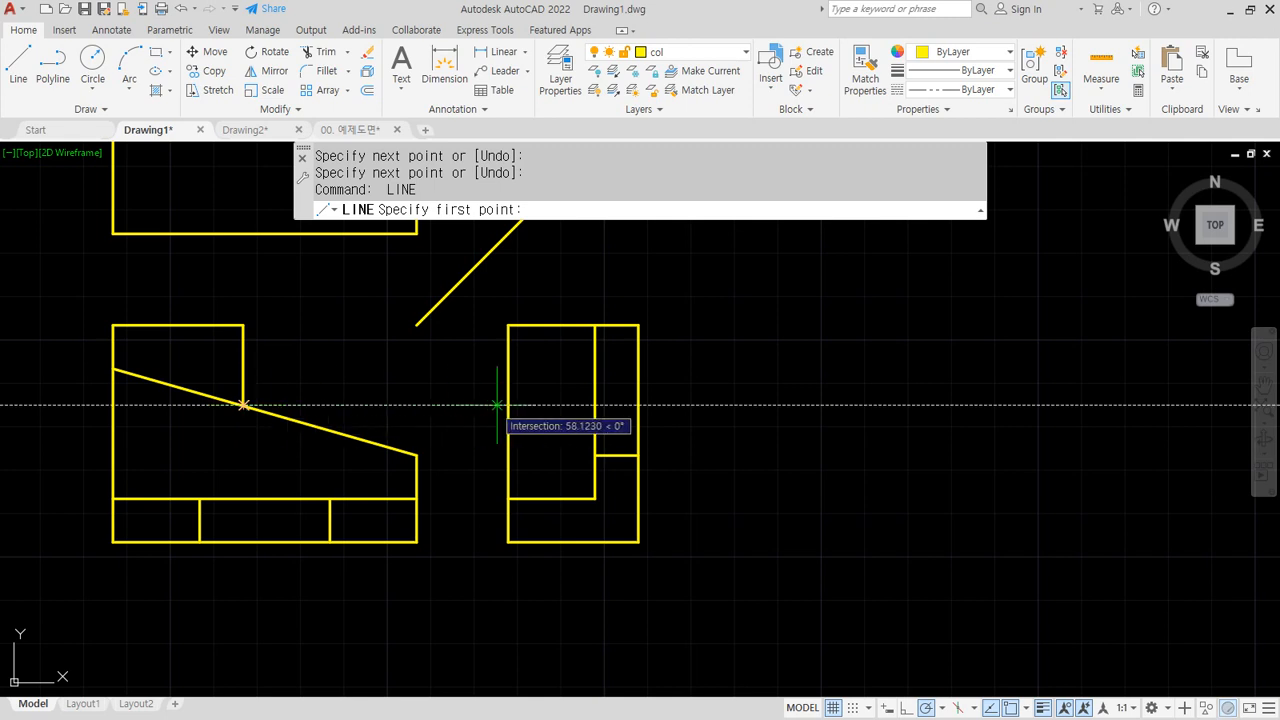
{"action": "left_click", "coordinate": [509, 405]}
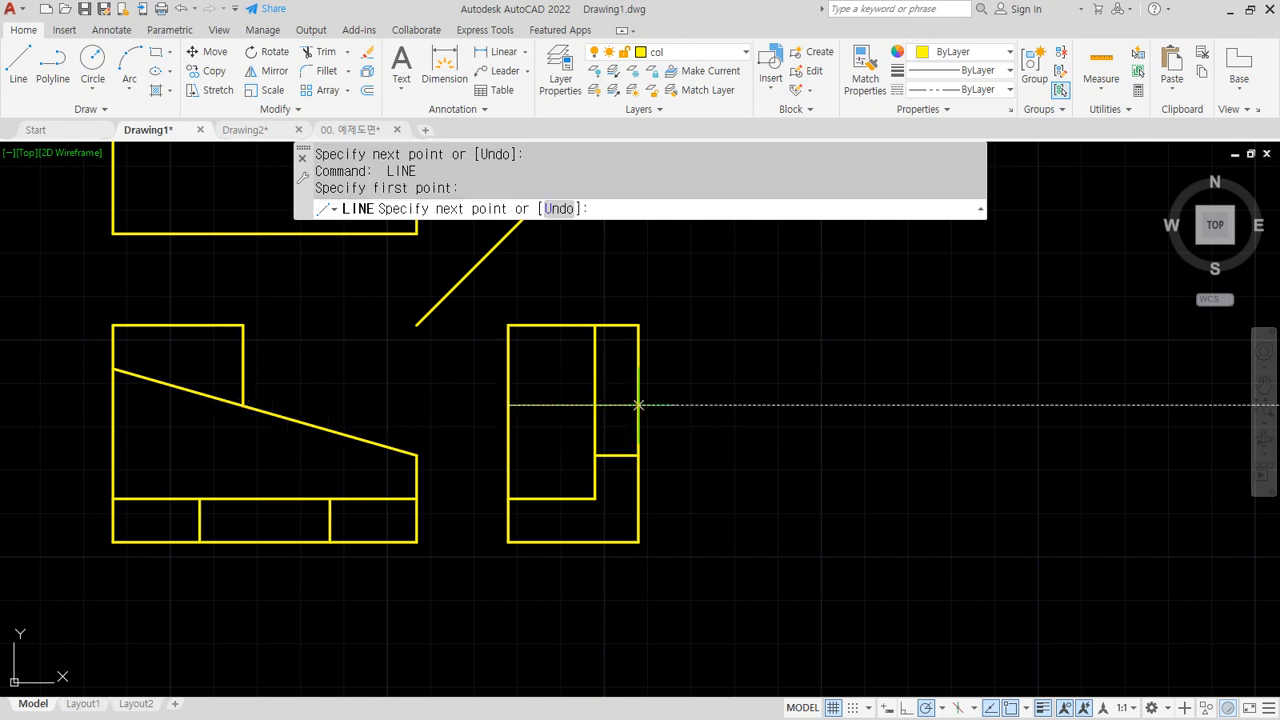
{"action": "left_click", "coordinate": [638, 405]}
{"action": "key", "text": "Return"}
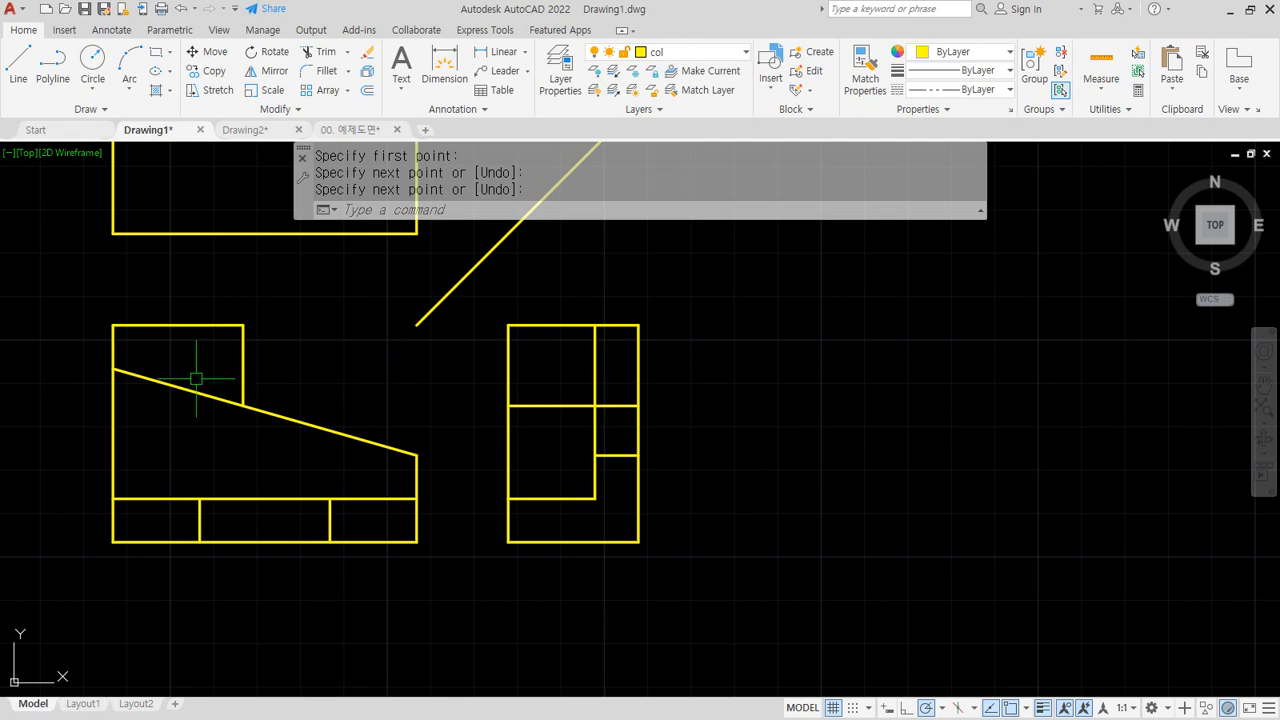
Draw a horizontal line from the side view's left edge to the inner vertical line, level with the sloped line's upper end
{"action": "key", "text": "Return"}
{"action": "left_click", "coordinate": [509, 368]}
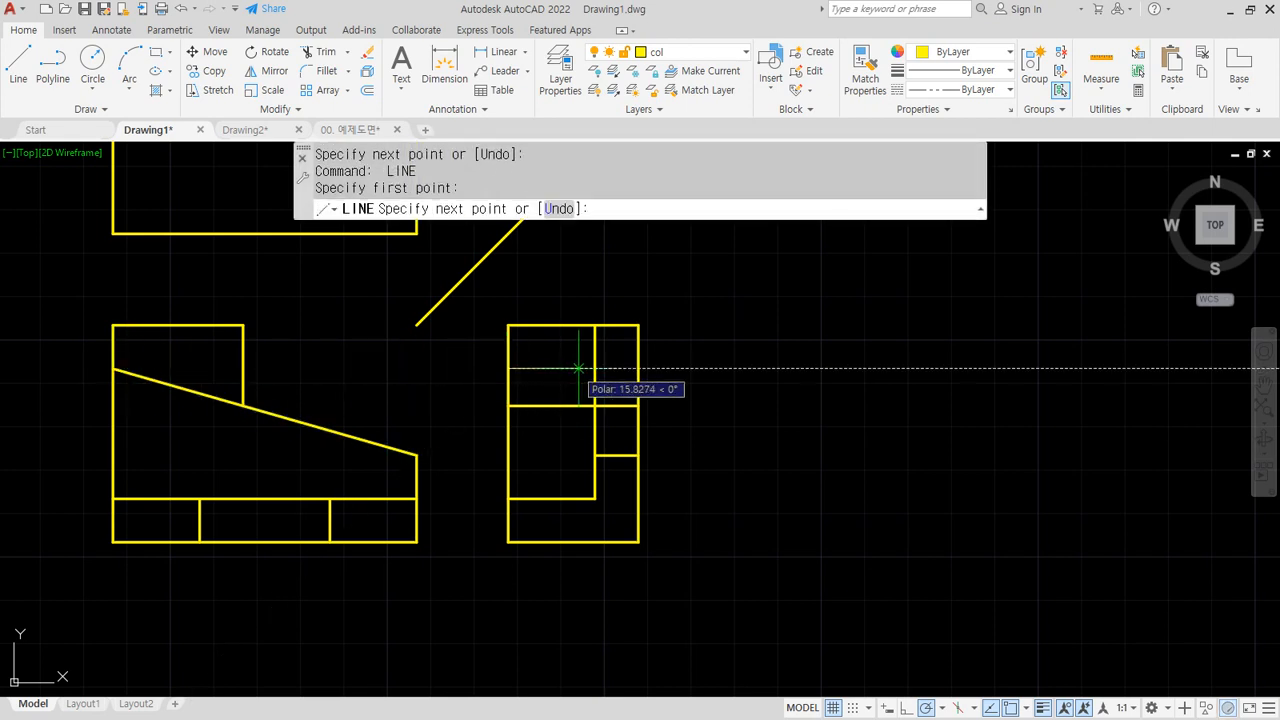
{"action": "left_click", "coordinate": [593, 368]}
{"action": "key", "text": "Return"}
{"action": "type", "text": "t"}
{"action": "key", "text": "Return"}
{"action": "key", "text": "Return"}
{"action": "left_click", "coordinate": [595, 351]}
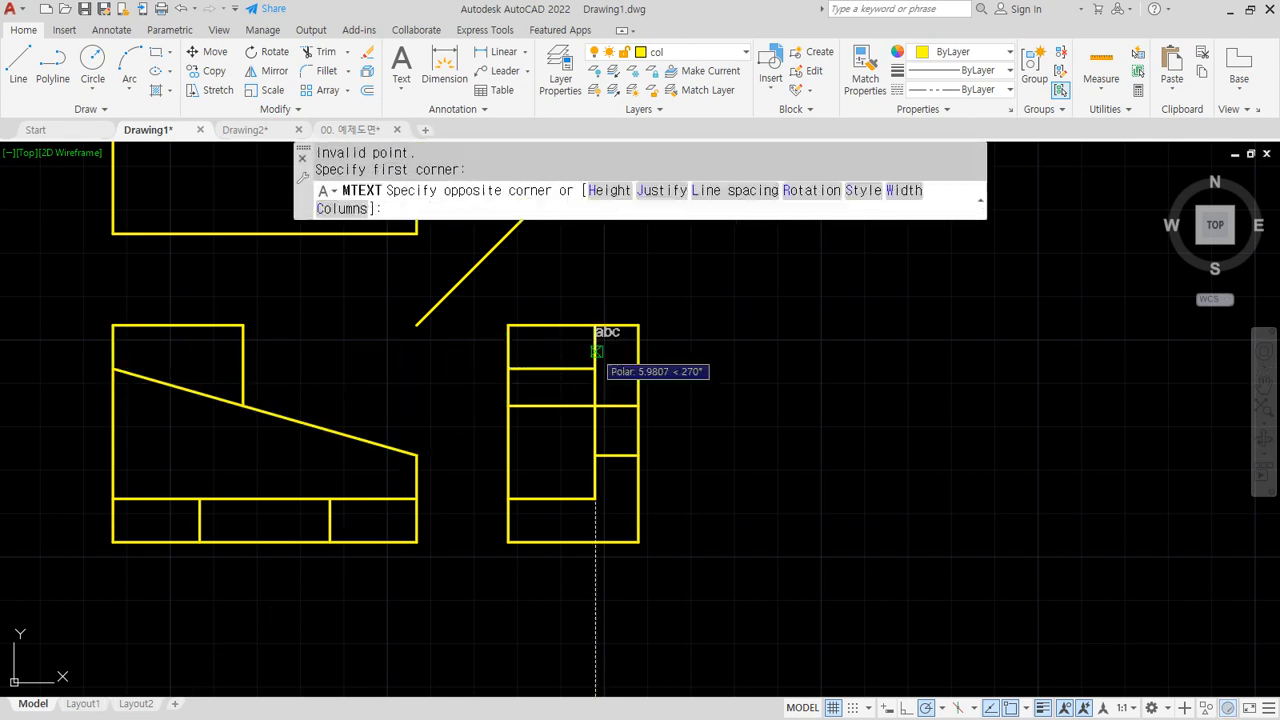
{"action": "key", "text": "Escape"}
{"action": "key", "text": "Escape"}
Trim the side view's inner vertical line above the full-width horizontal line
{"action": "type", "text": "tr"}
{"action": "key", "text": "Return"}
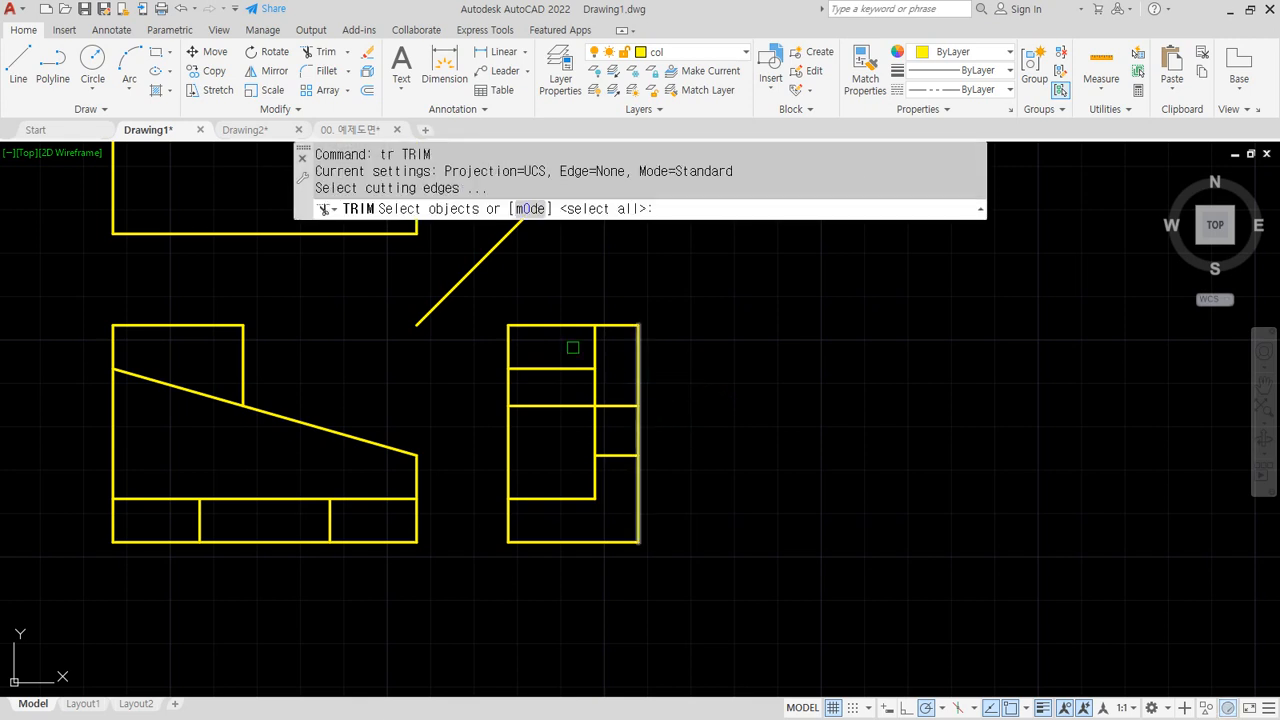
{"action": "key", "text": "Return"}
{"action": "left_click", "coordinate": [594, 351]}
{"action": "left_click", "coordinate": [594, 351]}
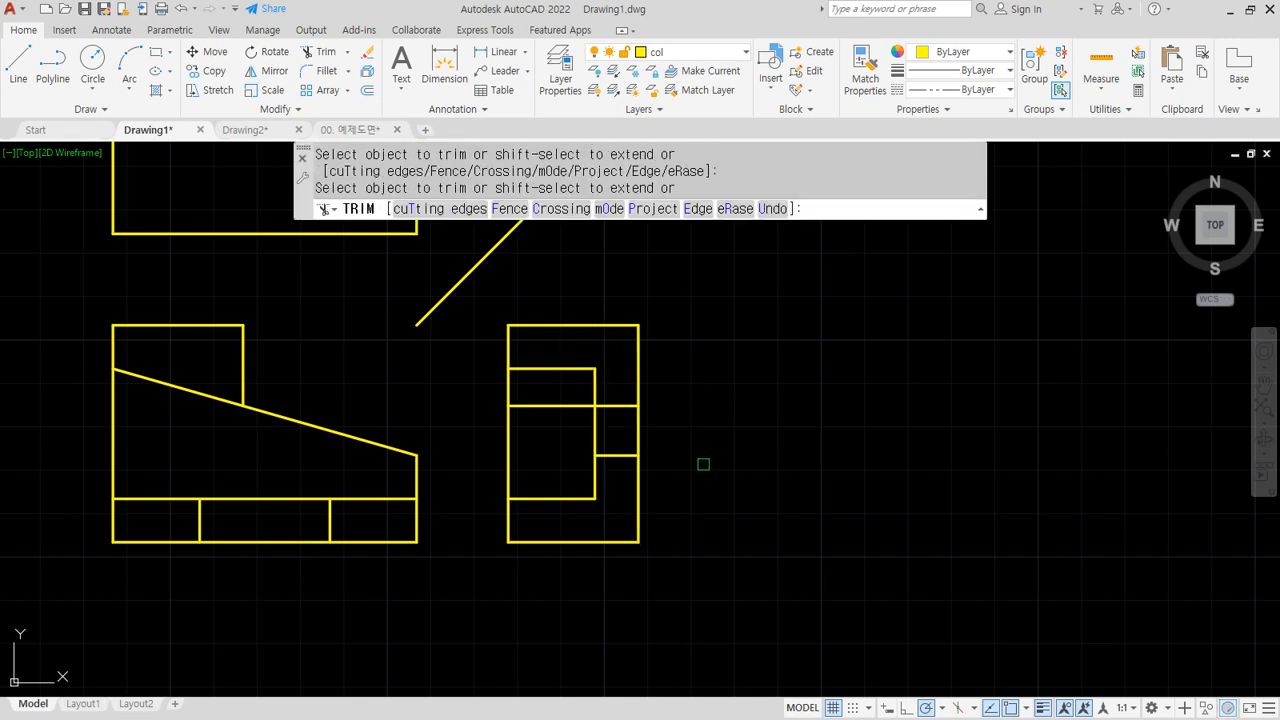
{"action": "key", "text": "Escape"}
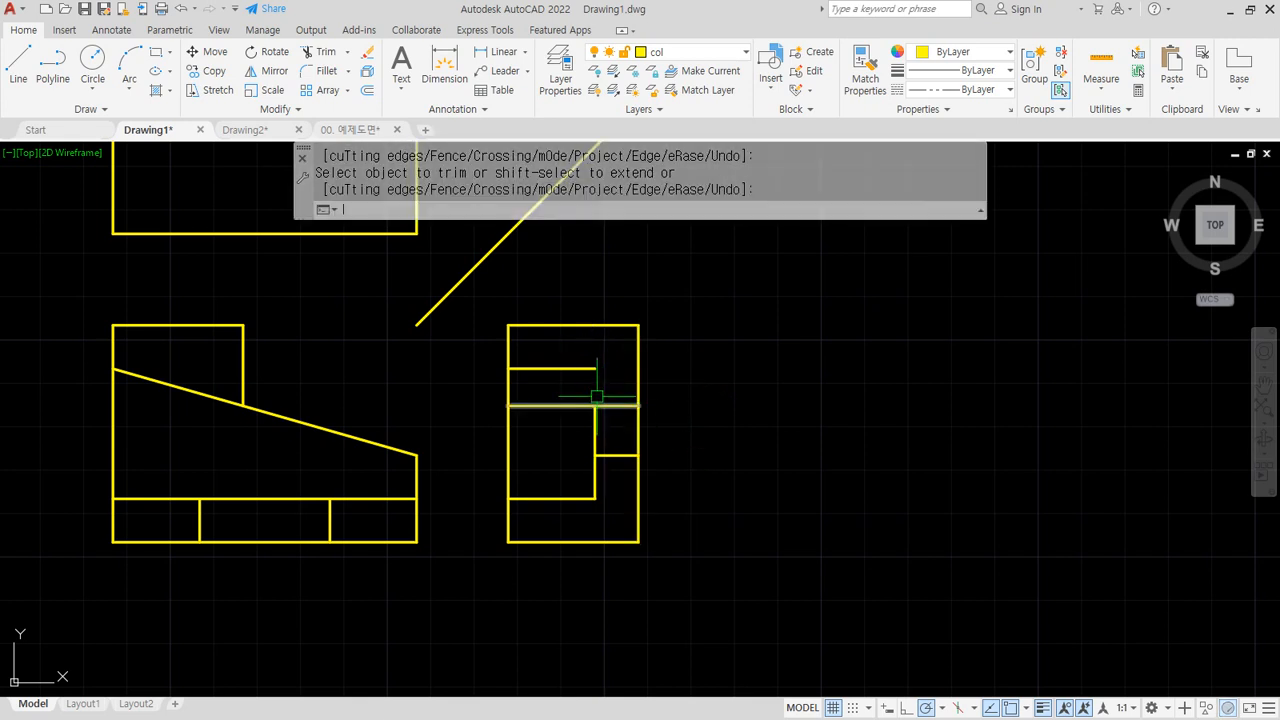
Erase the side view's upper short horizontal line
{"action": "key", "text": "Escape"}
{"action": "left_click", "coordinate": [612, 366]}
{"action": "left_click", "coordinate": [575, 375]}
{"action": "type", "text": "e"}
{"action": "key", "text": "Return"}
Trim the side view's left edge between the full-width line and the lower inner horizontal line
{"action": "type", "text": "tr"}
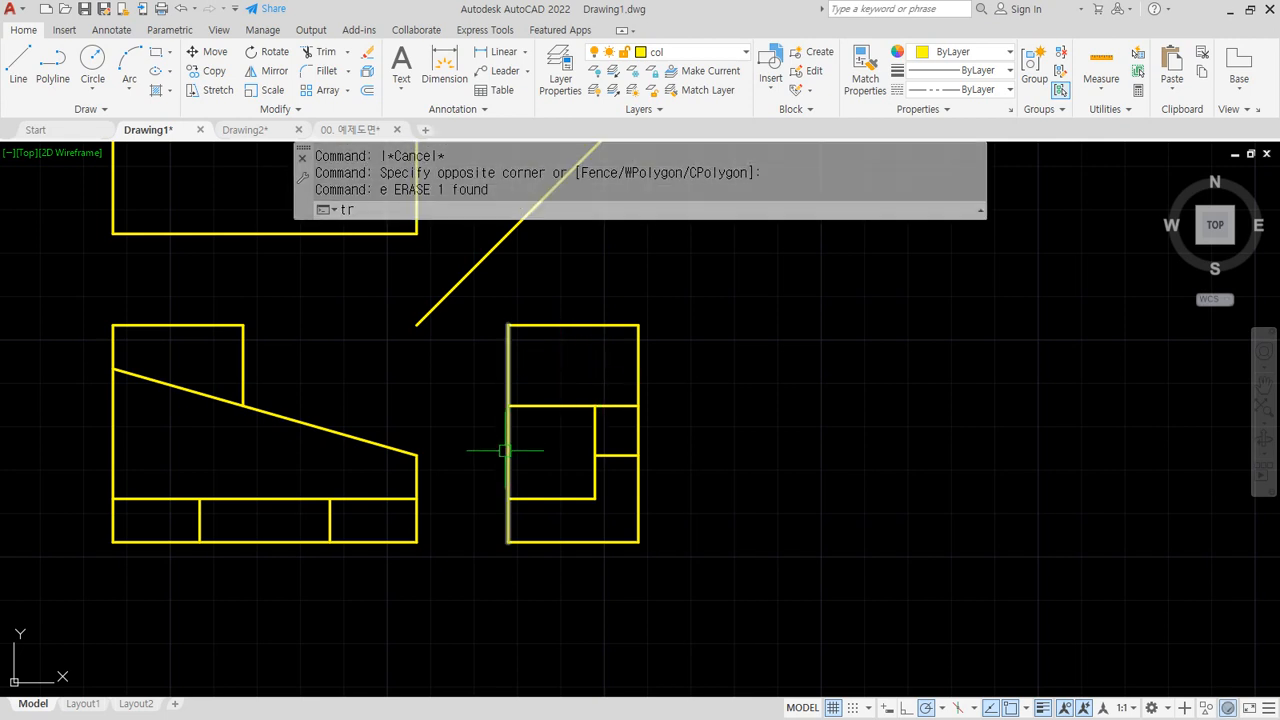
{"action": "key", "text": "Return"}
{"action": "left_click", "coordinate": [508, 448]}
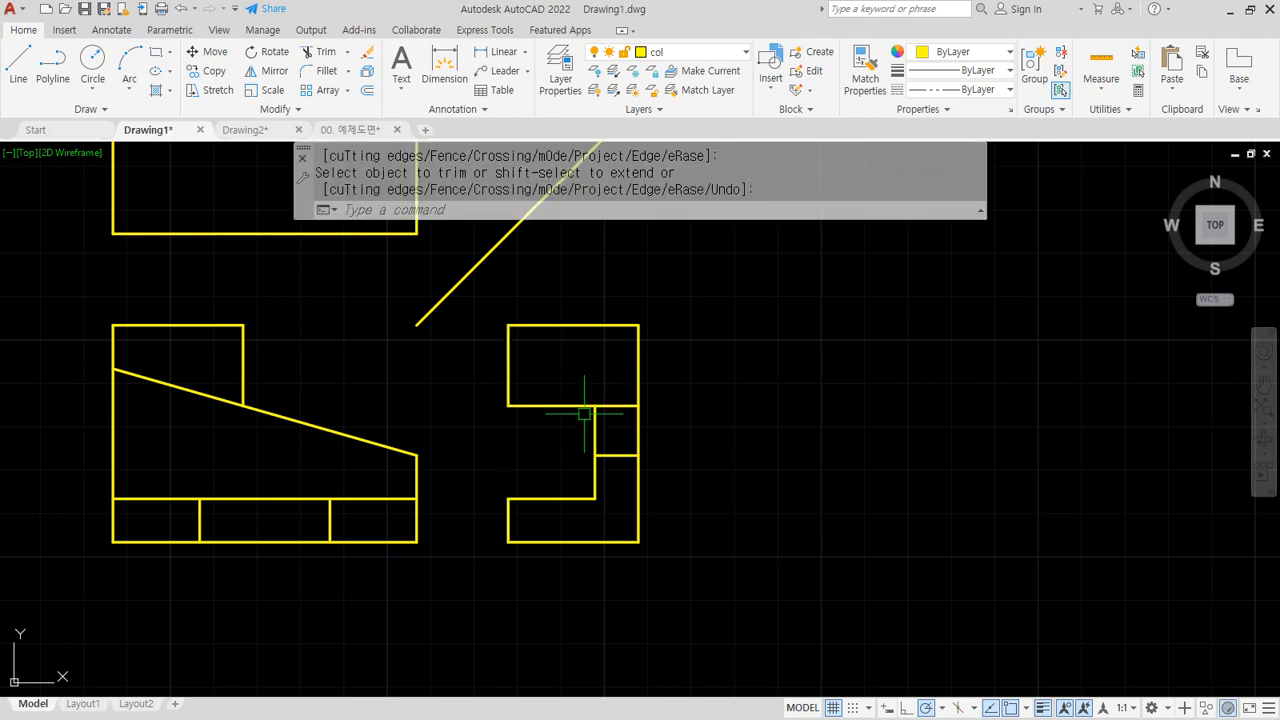
{"action": "key", "text": "Return"}
Draw a line from the side view's left edge near the sloped line's upper-end height, across and down to the inner vertical line's top end
{"action": "type", "text": "l"}
{"action": "key", "text": "Return"}
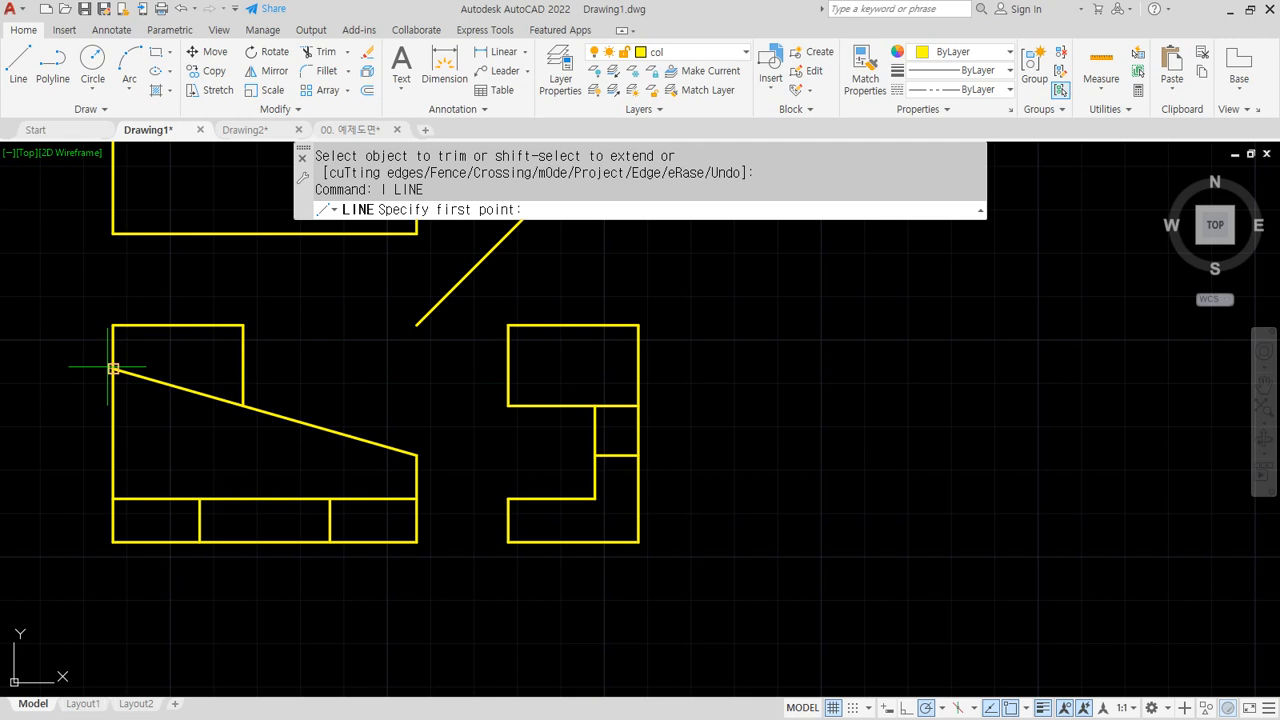
{"action": "left_click", "coordinate": [508, 366]}
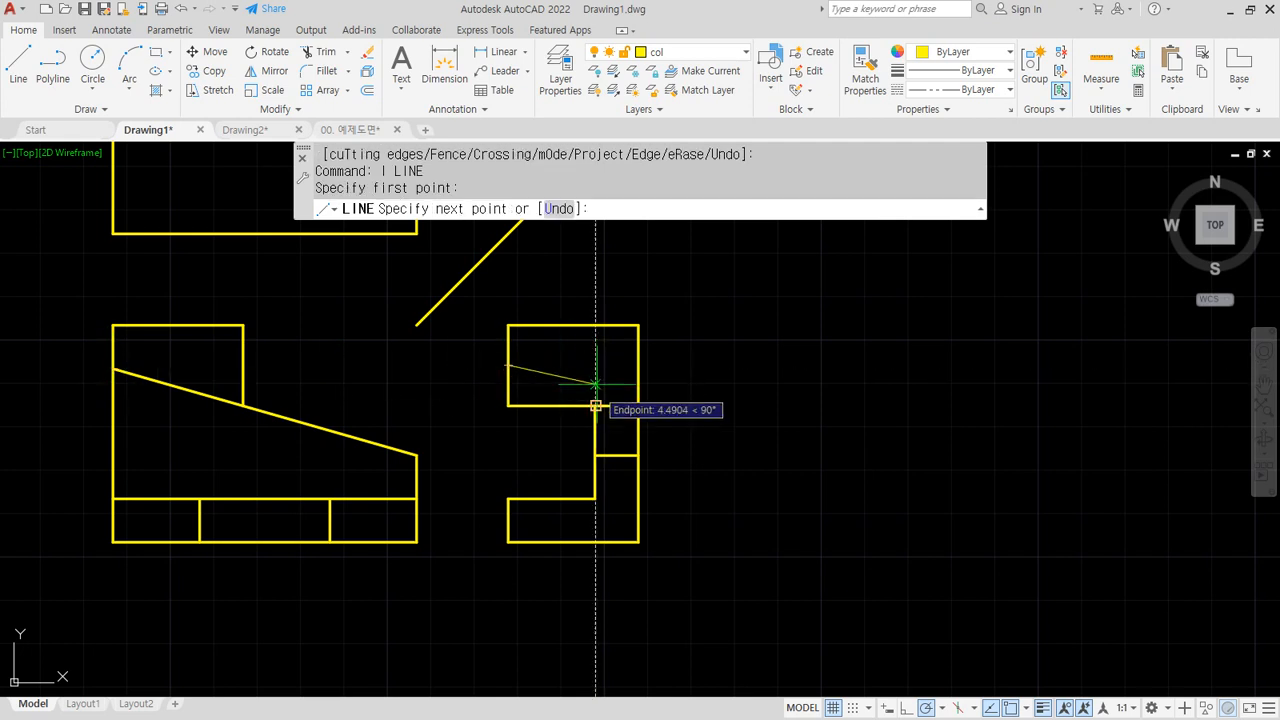
{"action": "left_click", "coordinate": [595, 366]}
{"action": "left_click", "coordinate": [595, 404]}
{"action": "key", "text": "Return"}
Move the two new L-shaped lines in the side view to the hid layer
{"action": "left_click", "coordinate": [599, 348]}
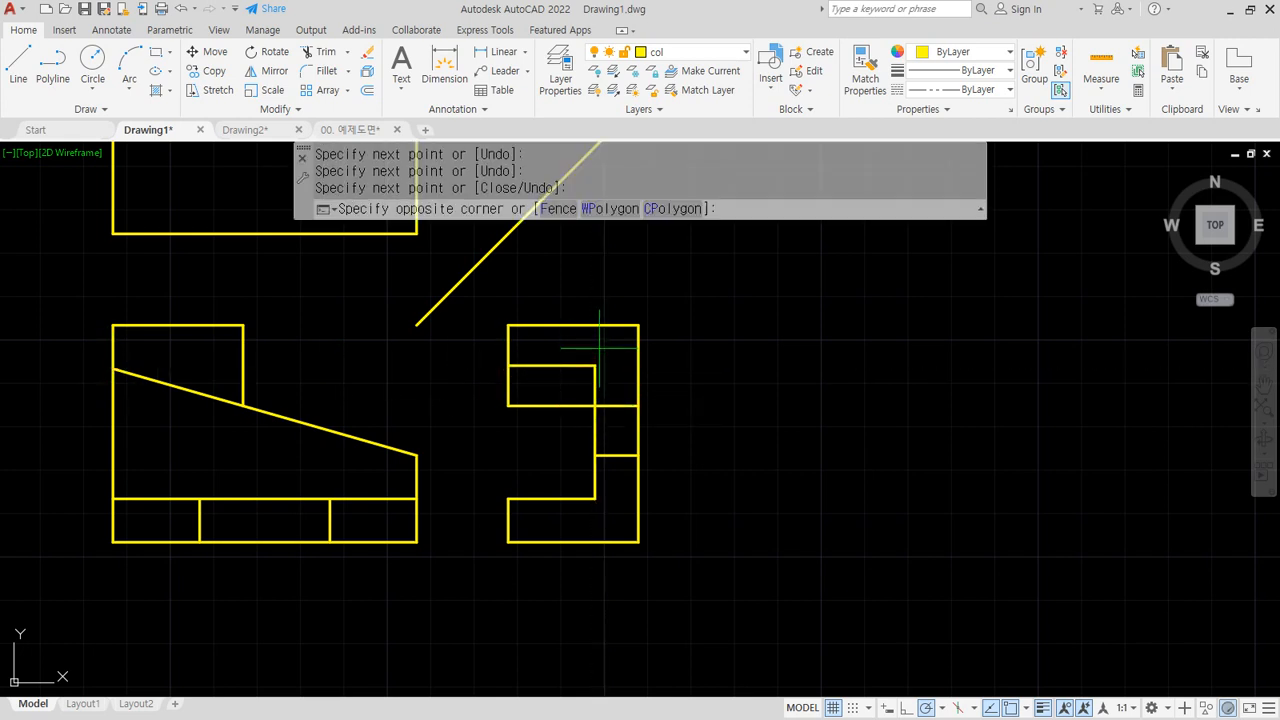
{"action": "left_click", "coordinate": [584, 382]}
{"action": "left_click", "coordinate": [698, 53]}
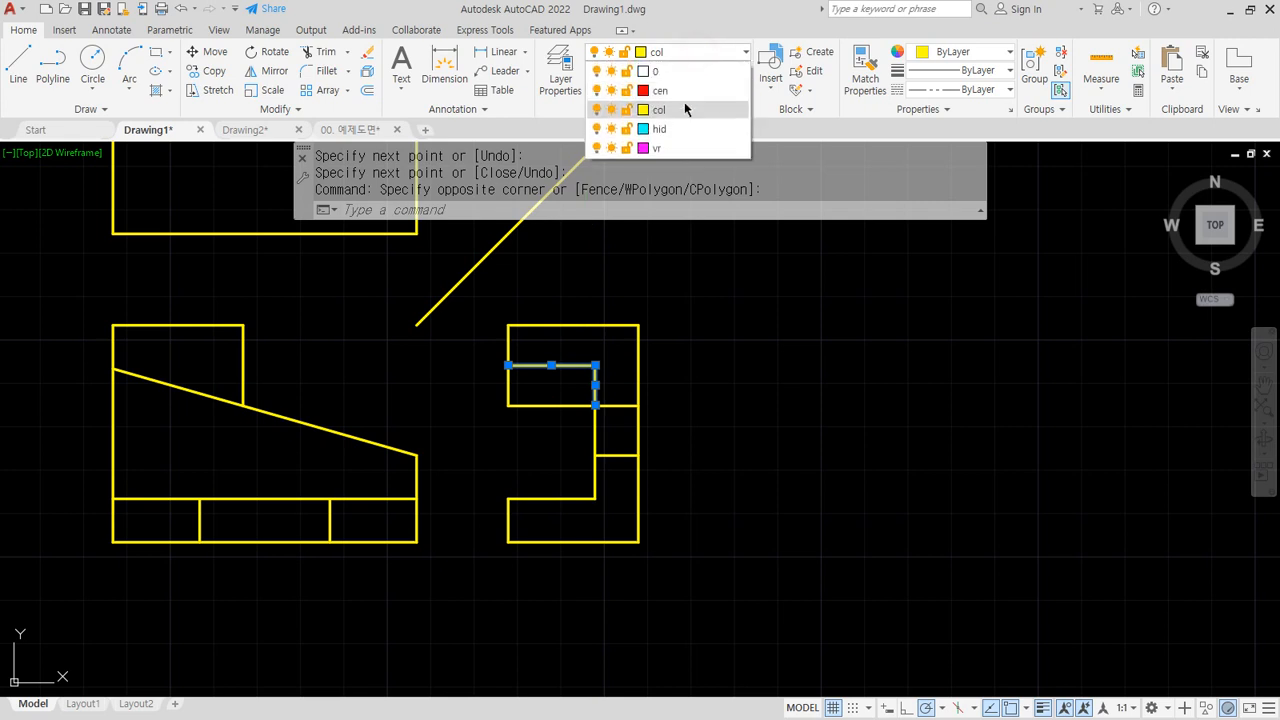
{"action": "left_click", "coordinate": [740, 129]}
{"action": "key", "text": "Escape"}
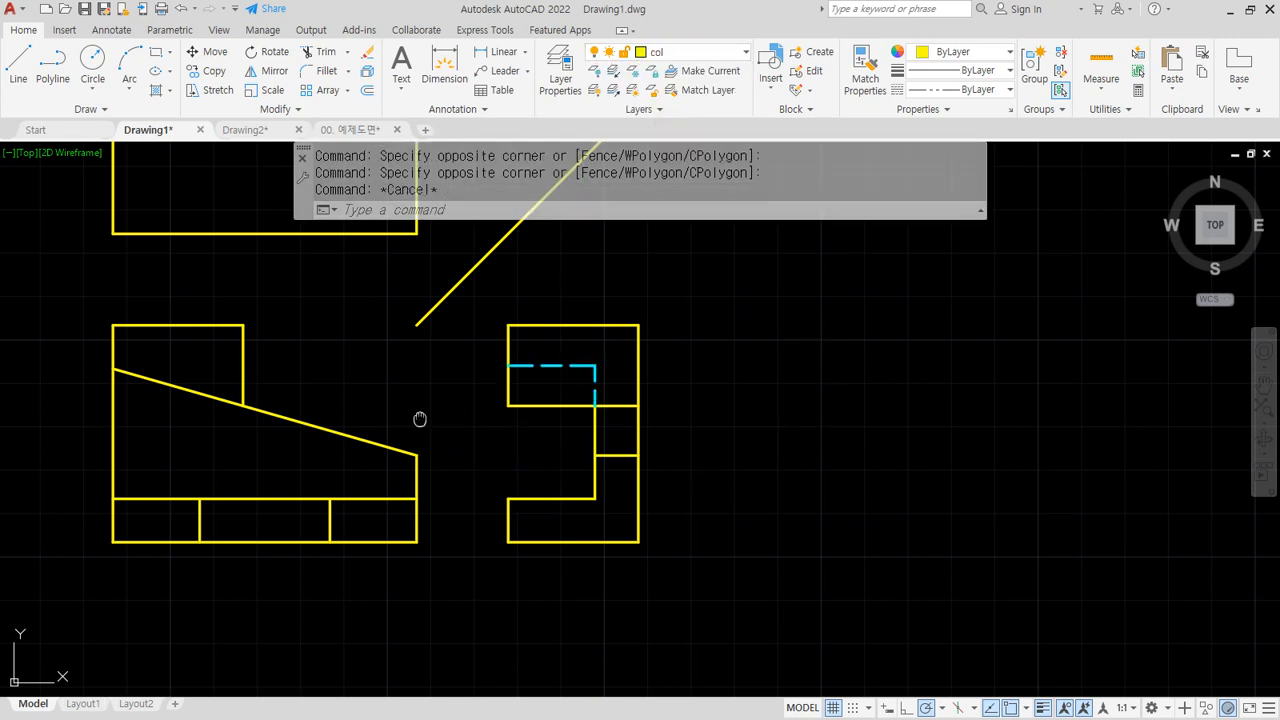
Draw a vertical line across the top view, aligned with the right edge of the front view's upper step
{"action": "scroll", "coordinate": [420, 419], "scroll_direction": "down", "scroll_amount": 2}
{"action": "scroll", "coordinate": [376, 381], "scroll_direction": "up", "scroll_amount": 2}
{"action": "type", "text": "l"}
{"action": "key", "text": "Return"}
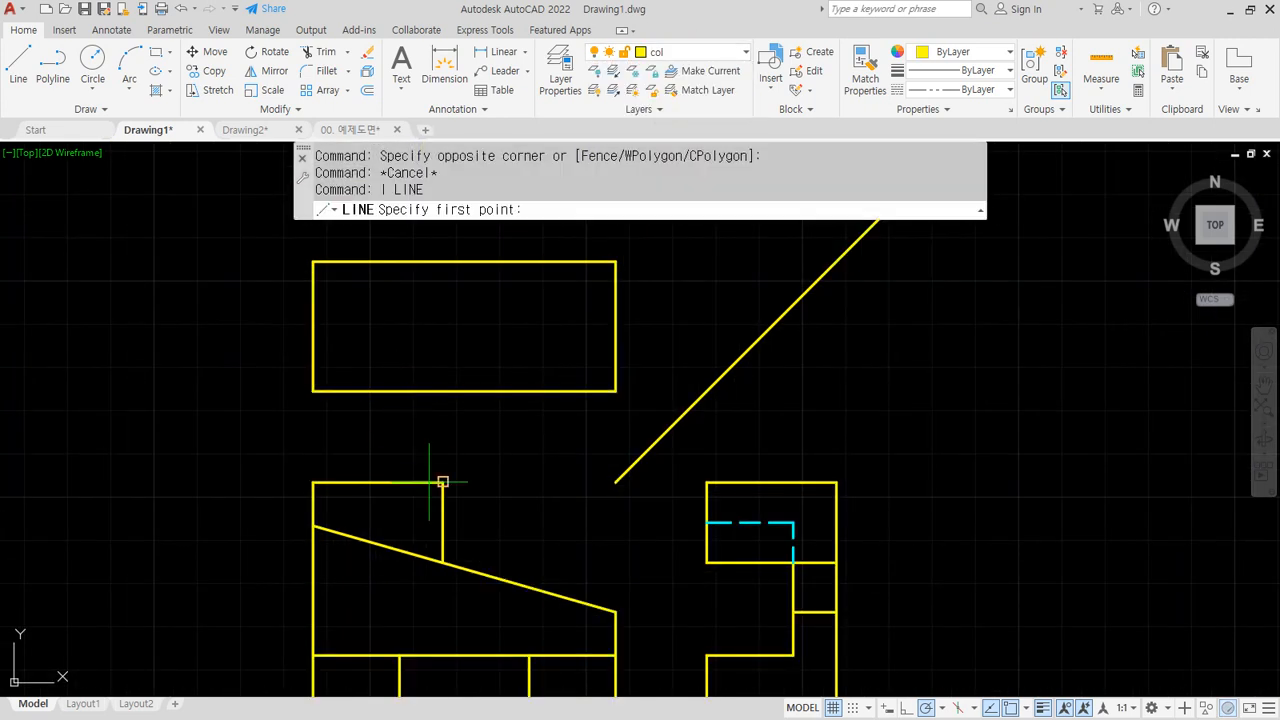
{"action": "left_click", "coordinate": [443, 391]}
{"action": "left_click", "coordinate": [443, 262]}
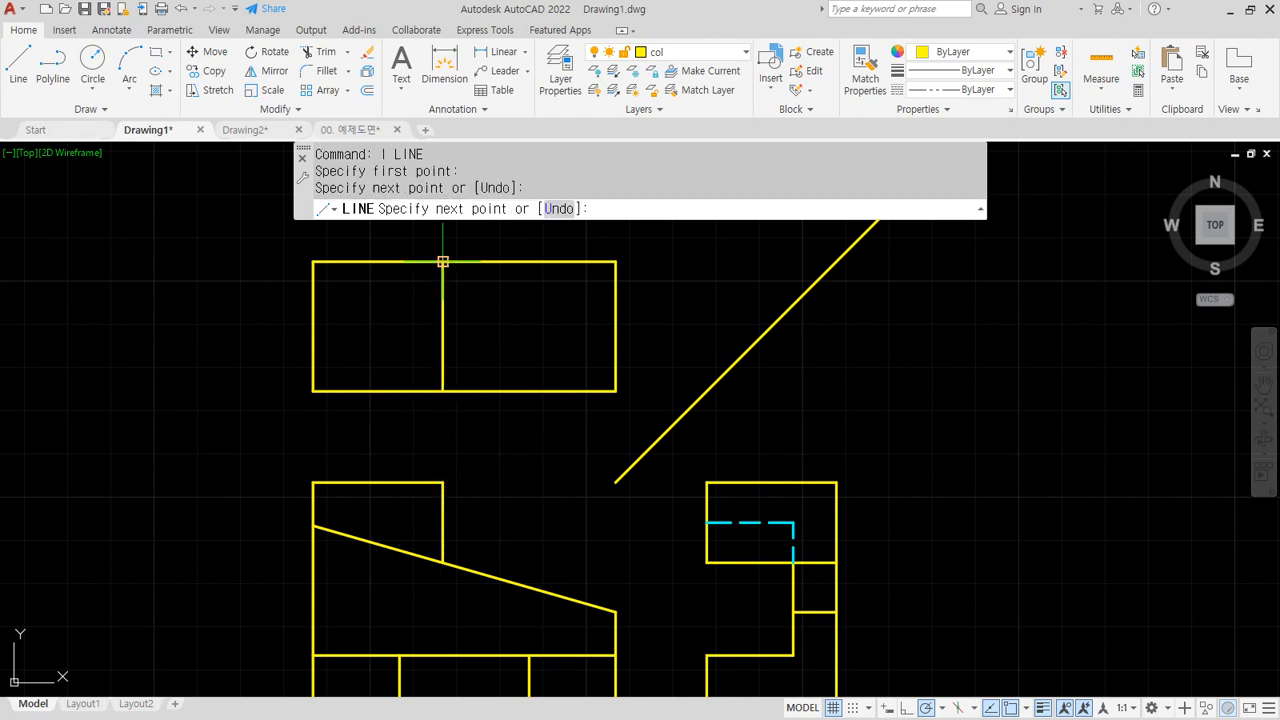
{"action": "key", "text": "Return"}
Offset the top view's upper edge 10 units down into the rectangle
{"action": "type", "text": "o"}
{"action": "key", "text": "Return"}
{"action": "type", "text": "10"}
{"action": "key", "text": "Return"}
{"action": "left_click", "coordinate": [508, 262]}
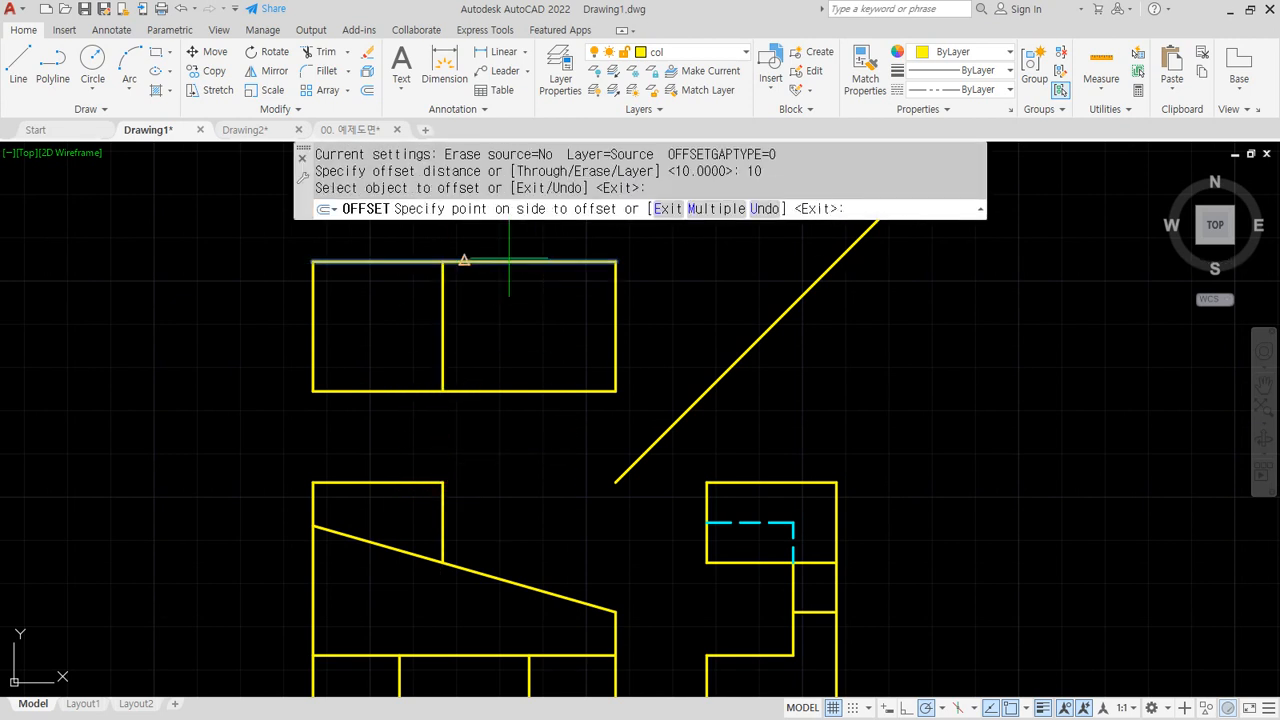
{"action": "left_click", "coordinate": [514, 315]}
{"action": "key", "text": "Return"}
{"action": "key", "text": "Escape"}
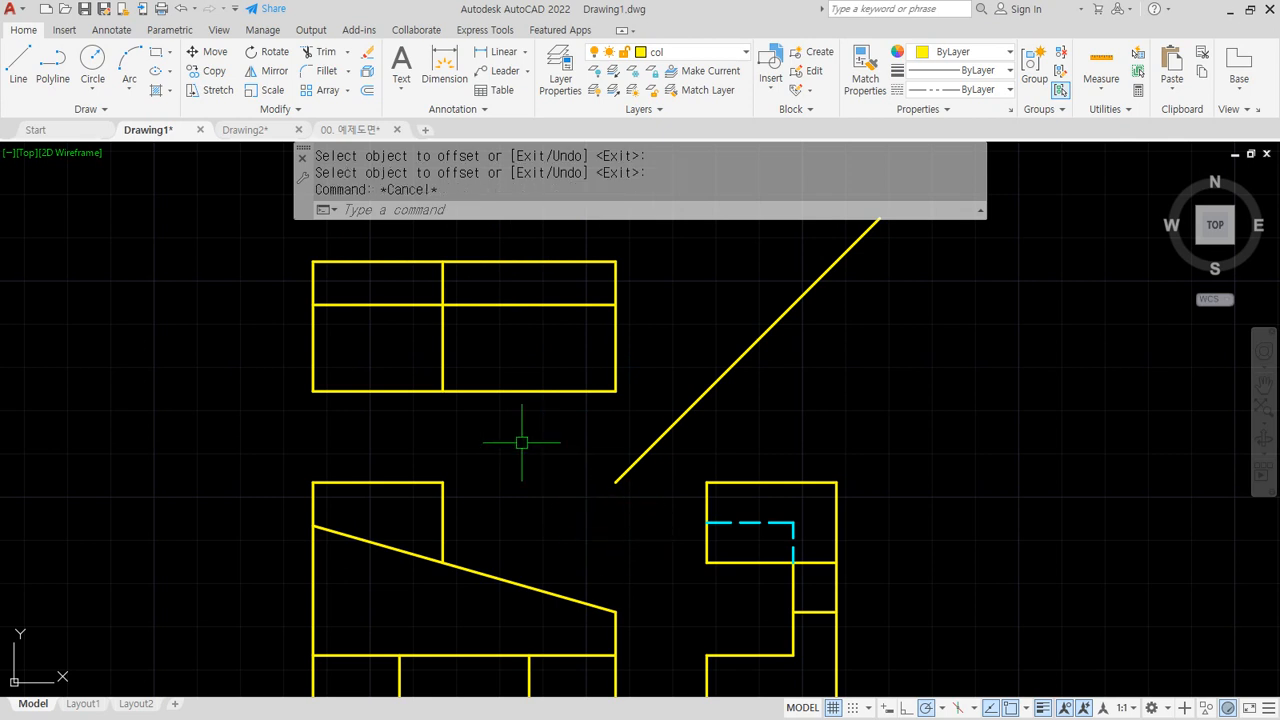
Trim the offset line in the top view between the left edge and the inner vertical line
{"action": "type", "text": "tr"}
{"action": "key", "text": "Return"}
{"action": "left_click", "coordinate": [384, 303]}
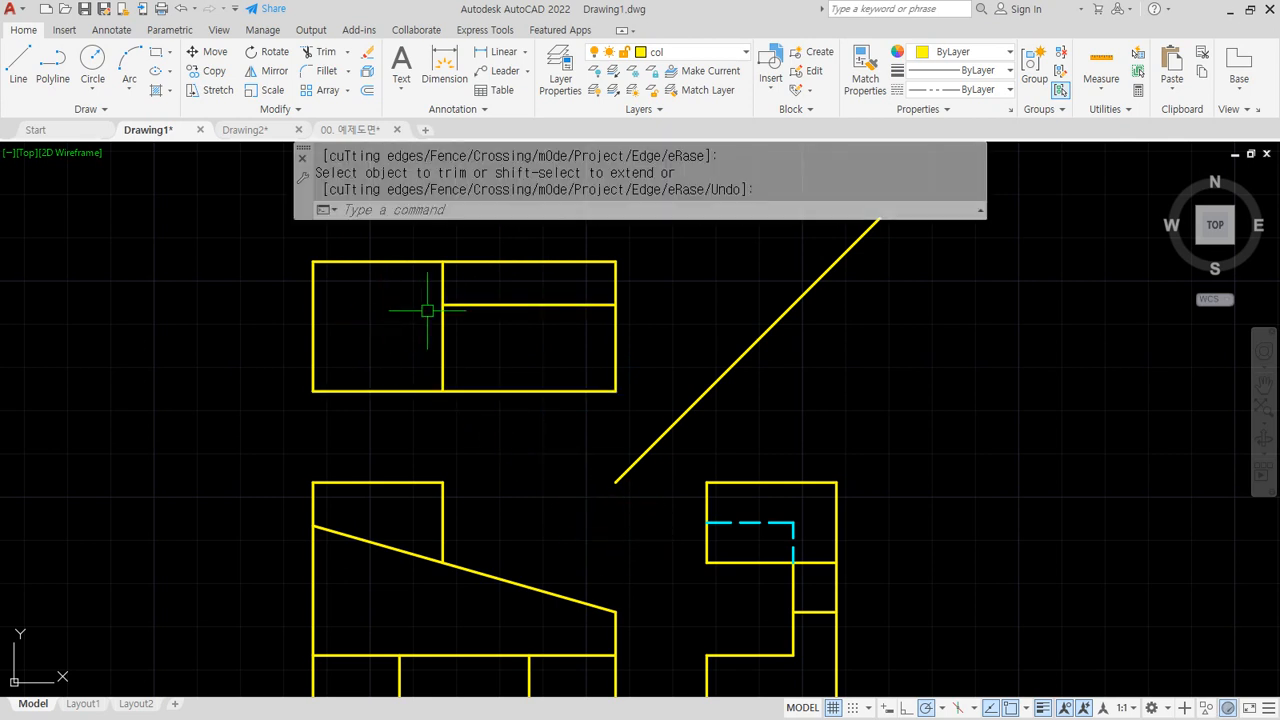
{"action": "type", "text": "t"}
{"action": "key", "text": "Return"}
{"action": "key", "text": "Escape"}
Draw a separate horizontal line from the inner vertical line to the top view's left edge, in line with the remaining offset line
{"action": "type", "text": "l"}
{"action": "key", "text": "Return"}
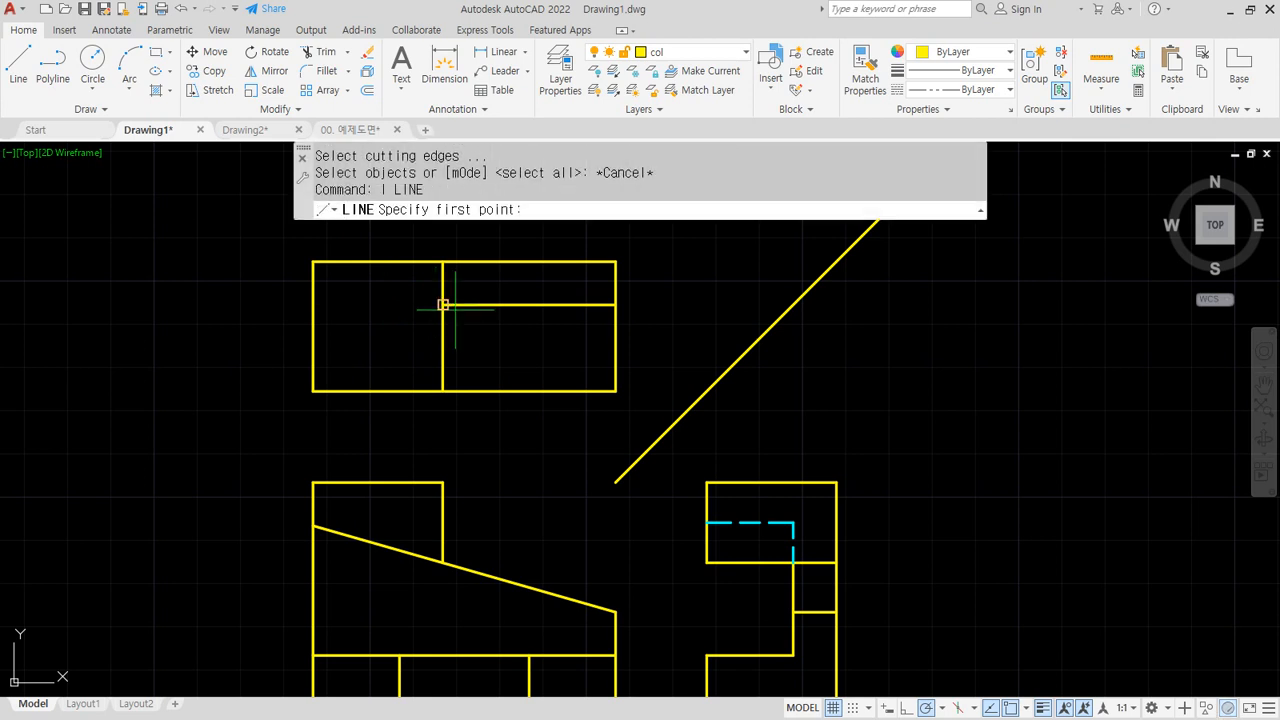
{"action": "left_click", "coordinate": [443, 304]}
{"action": "left_click", "coordinate": [313, 304]}
{"action": "key", "text": "Return"}
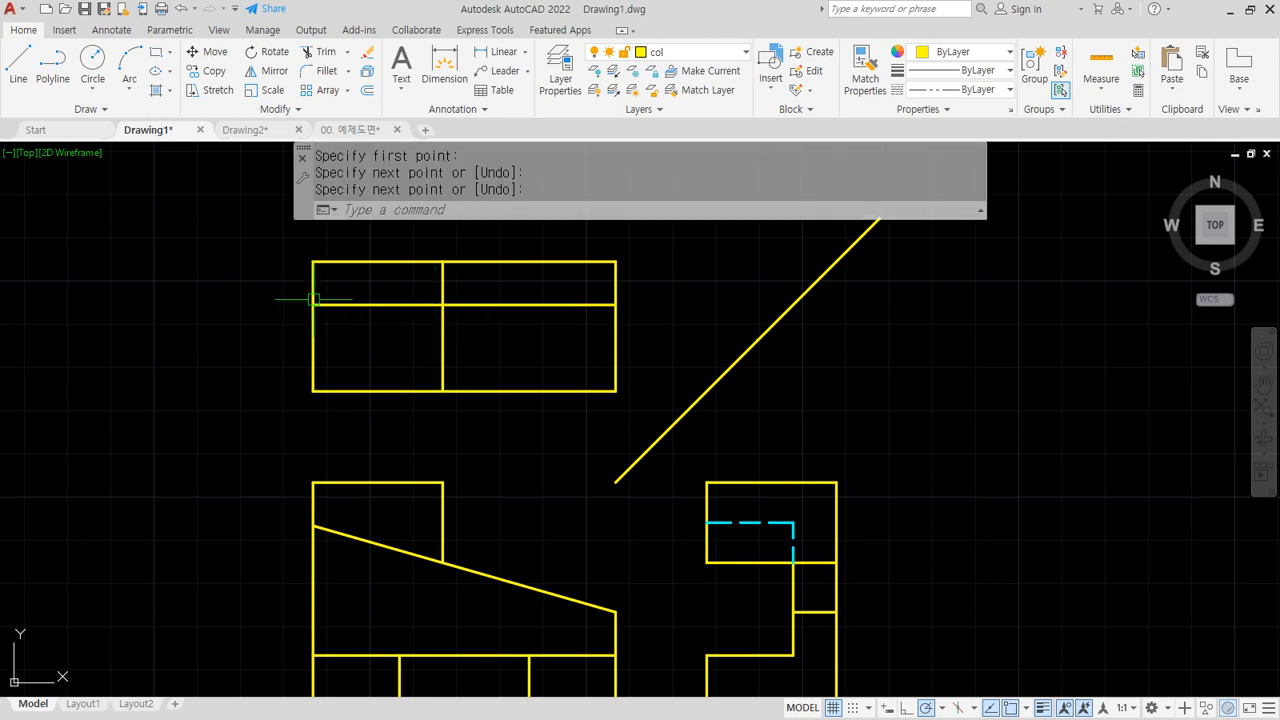
Match the new horizontal line's properties to the side view's dashed hidden line
{"action": "type", "text": "ma"}
{"action": "key", "text": "Return"}
{"action": "left_click", "coordinate": [740, 522]}
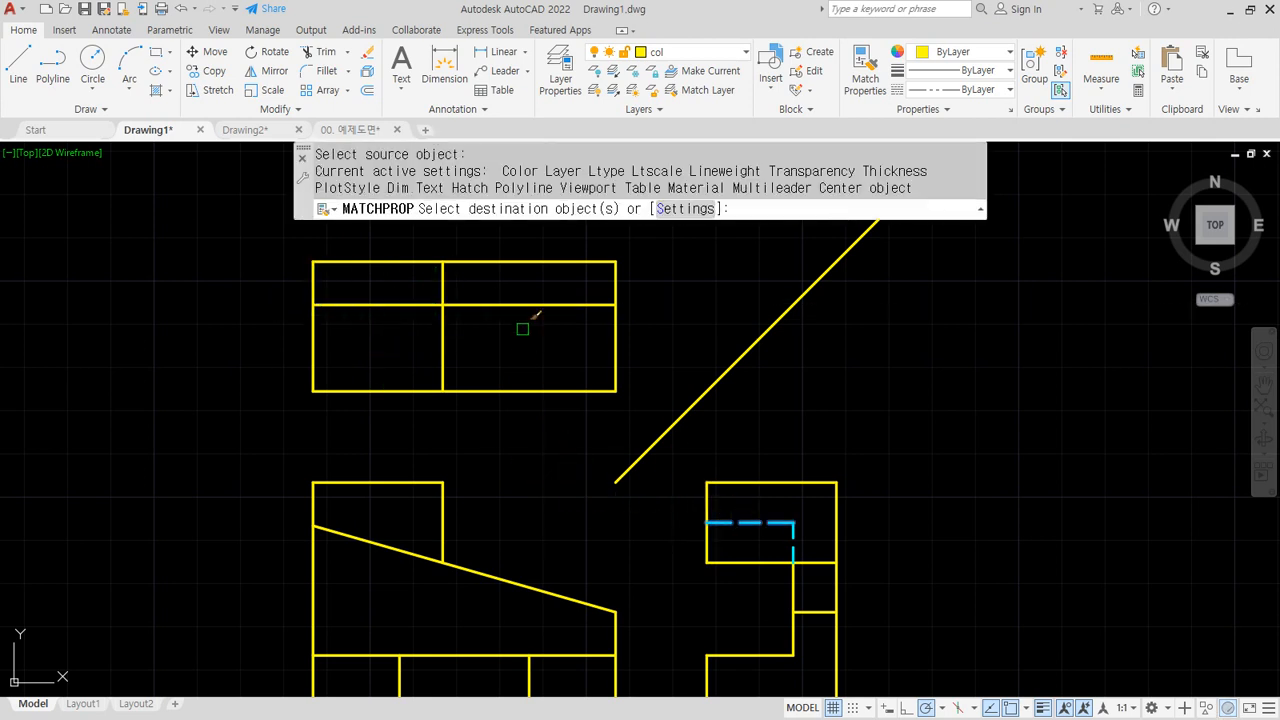
{"action": "left_click", "coordinate": [413, 303]}
{"action": "key", "text": "Return"}
{"action": "scroll", "coordinate": [359, 385], "scroll_direction": "down", "scroll_amount": 2}
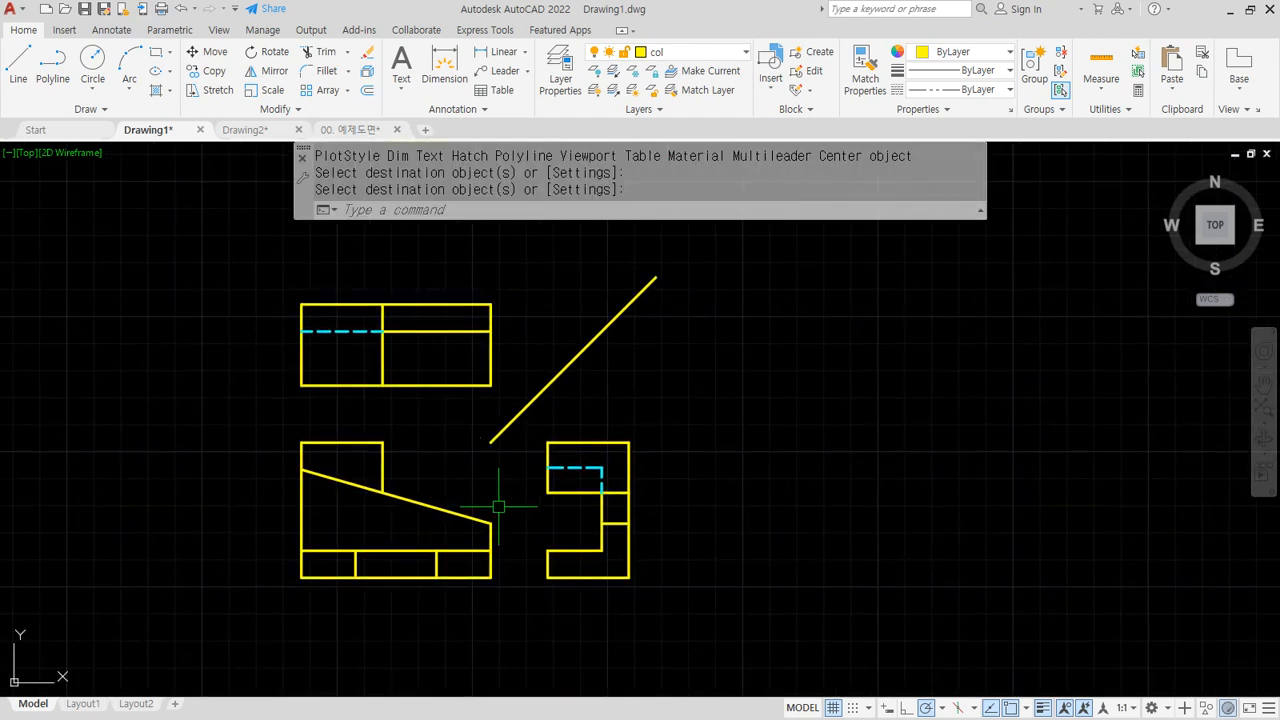
Offset the top view's left and right edges 20 units inward
{"action": "middle_click_drag", "start_coordinate": [426, 447], "coordinate": [413, 419]}
{"action": "type", "text": "o"}
{"action": "key", "text": "Return"}
{"action": "type", "text": "20"}
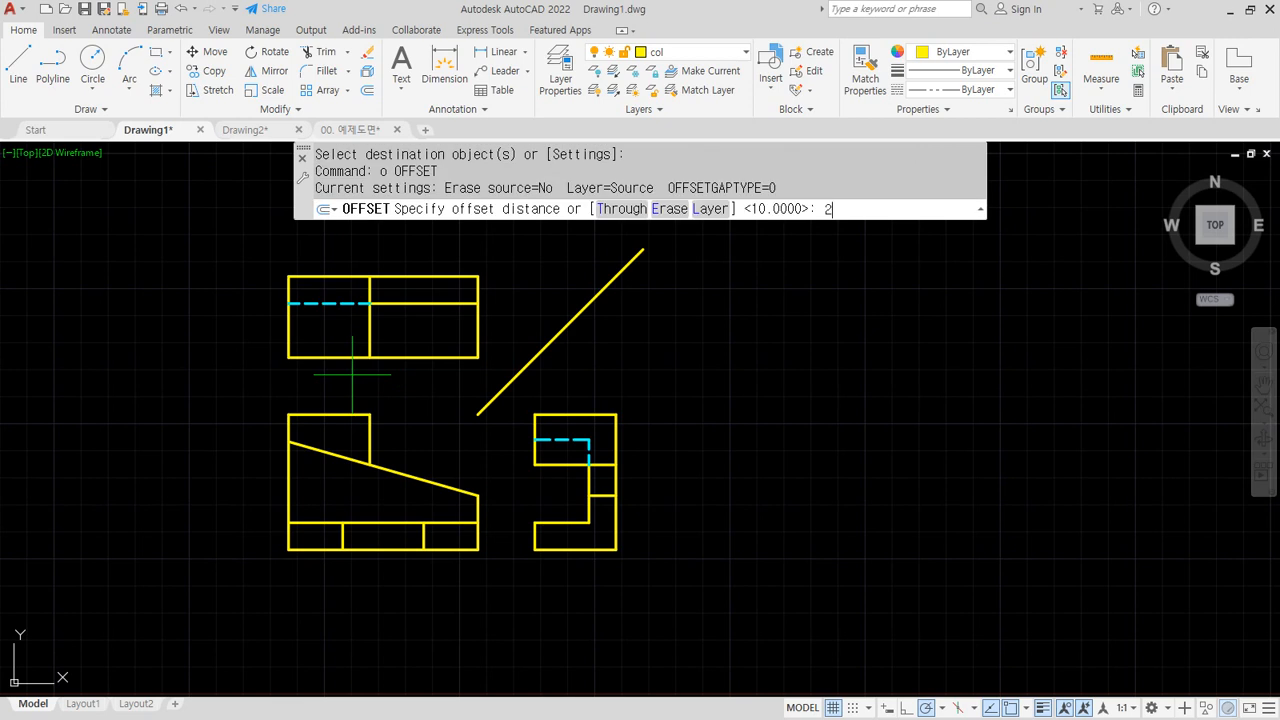
{"action": "key", "text": "Return"}
{"action": "left_click", "coordinate": [289, 316]}
{"action": "left_click", "coordinate": [332, 331]}
{"action": "left_click", "coordinate": [476, 333]}
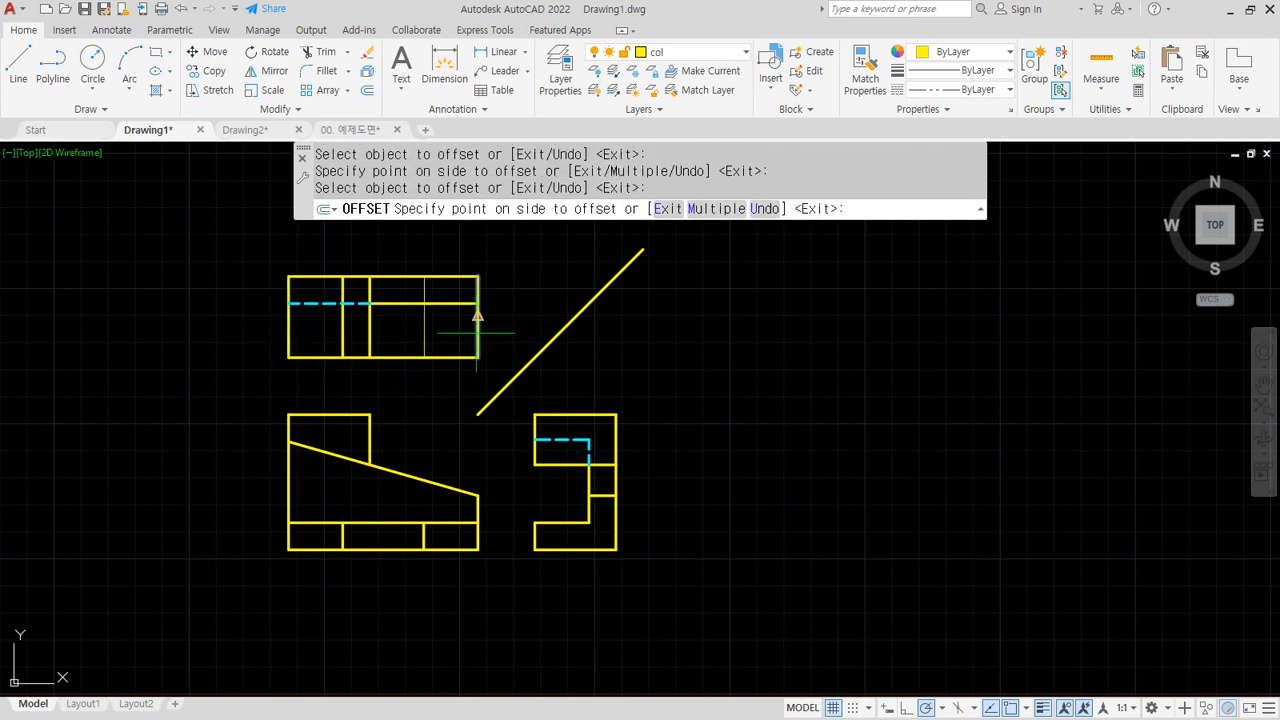
{"action": "left_click", "coordinate": [425, 334]}
{"action": "key", "text": "Return"}
Offset the top view's lower edge 10 units up into the rectangle
{"action": "key", "text": "Return"}
{"action": "key", "text": "Return"}
{"action": "left_click", "coordinate": [406, 356]}
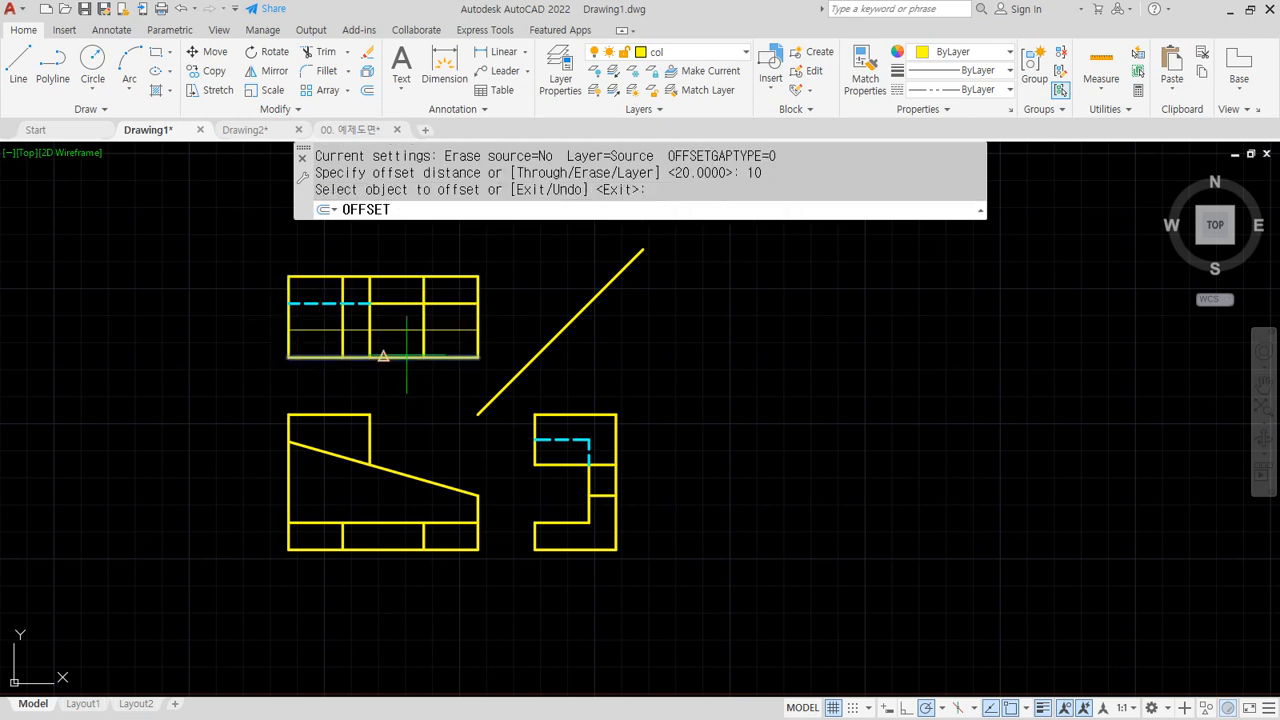
{"action": "left_click", "coordinate": [405, 337]}
{"action": "key", "text": "Return"}
Fillet the lower offset line with the two 20-unit offset verticals at radius 0 to form the notch's square corners
{"action": "scroll", "coordinate": [354, 330], "scroll_direction": "up", "scroll_amount": 2}
{"action": "type", "text": "f"}
{"action": "key", "text": "Return"}
{"action": "left_click", "coordinate": [355, 331]}
{"action": "left_click", "coordinate": [337, 340]}
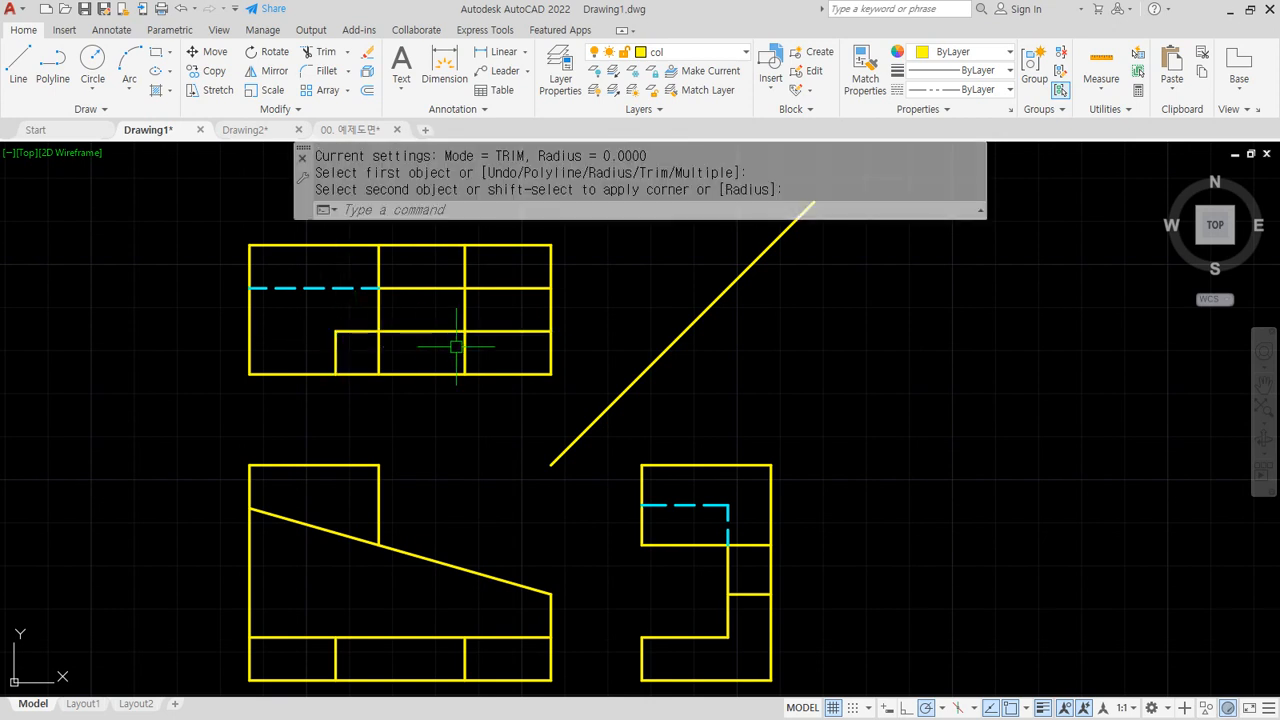
{"action": "key", "text": "Return"}
{"action": "left_click", "coordinate": [444, 331]}
{"action": "left_click", "coordinate": [463, 346]}
Trim the top view's lower edge between the inner vertical line and the notch's right side
{"action": "type", "text": "tr"}
{"action": "key", "text": "Return"}
{"action": "key", "text": "Return"}
{"action": "left_click", "coordinate": [429, 373]}
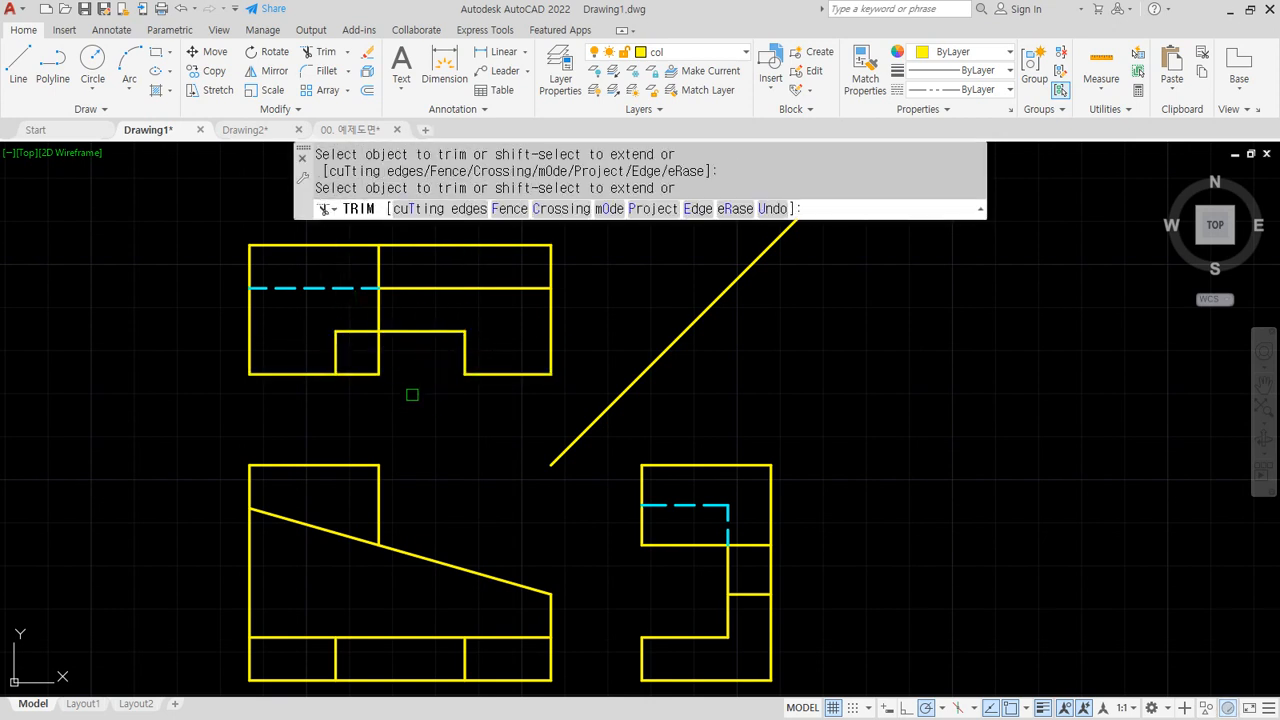
{"action": "key", "text": "Return"}
Trim the notch's horizontal line between its left side and the inner vertical line
{"action": "type", "text": "tr"}
{"action": "key", "text": "Return"}
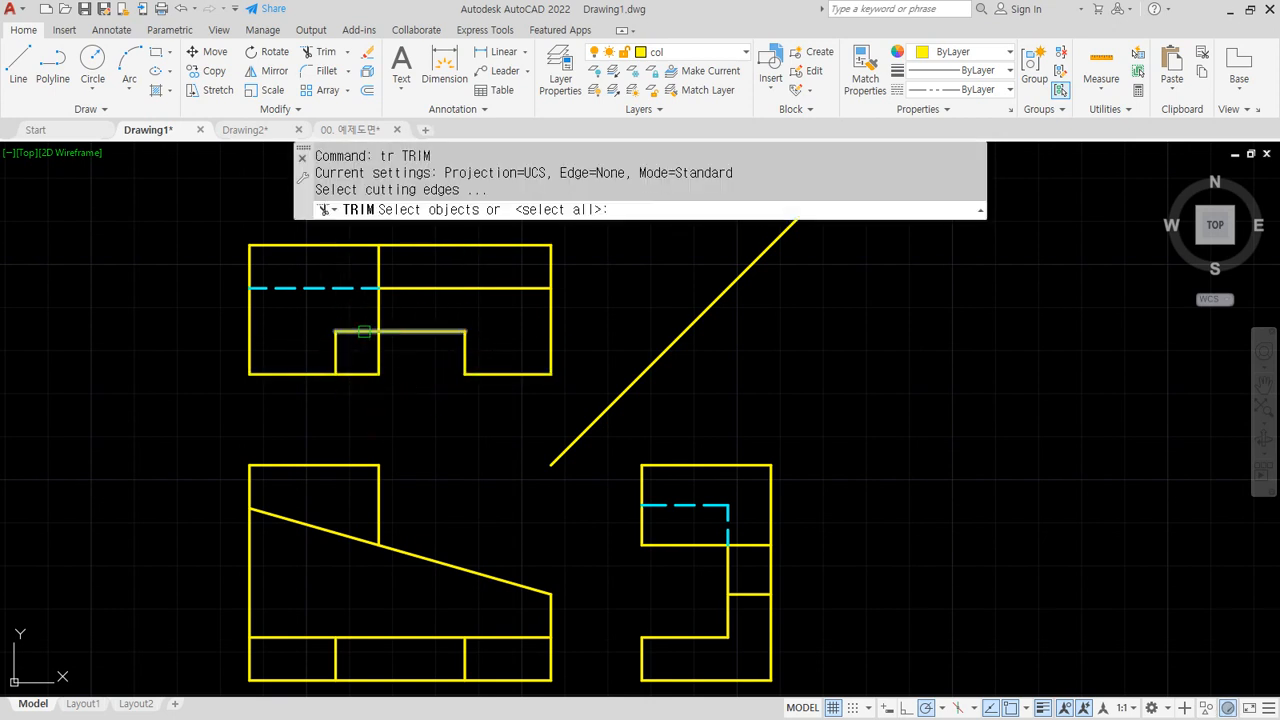
{"action": "key", "text": "Return"}
{"action": "left_click", "coordinate": [360, 332]}
{"action": "key", "text": "Return"}
Draw a separate line from the inner vertical line to the upper end of the notch's left side
{"action": "type", "text": "l"}
{"action": "key", "text": "Return"}
{"action": "left_click", "coordinate": [379, 331]}
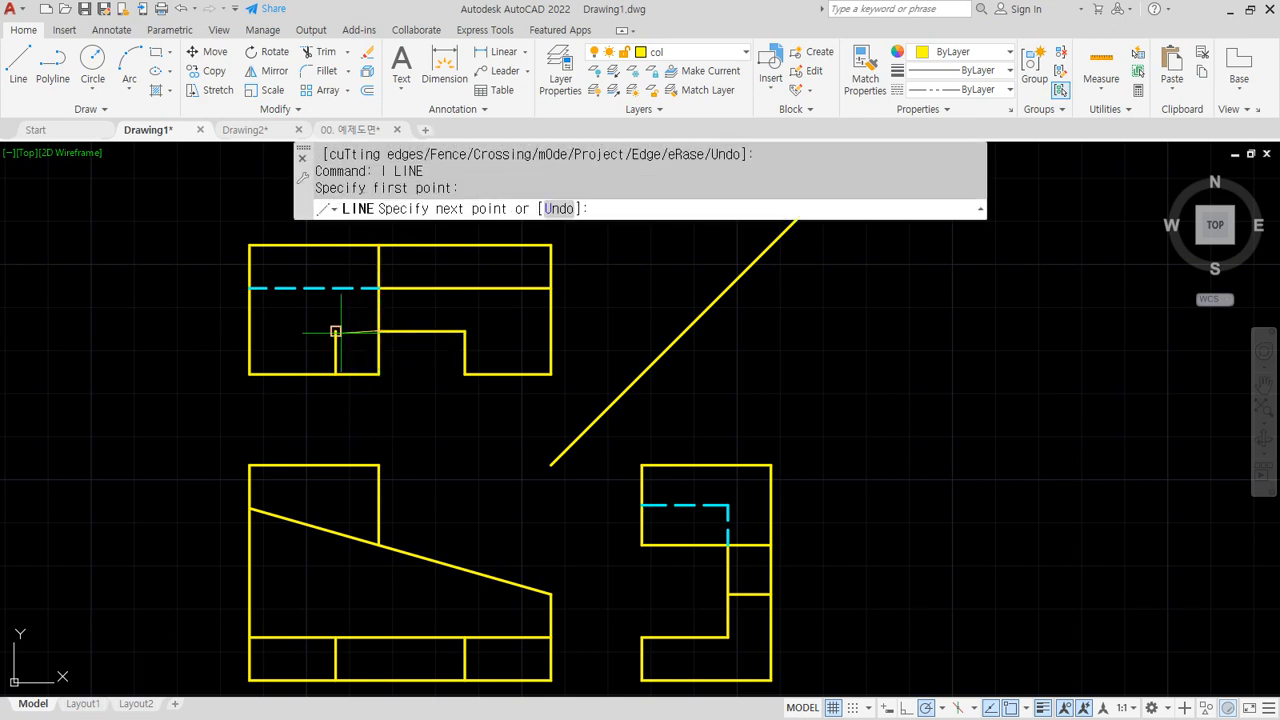
{"action": "left_click", "coordinate": [335, 331]}
{"action": "key", "text": "Return"}
Match the notch's left side and its short horizontal line to the top view's dashed hidden line
{"action": "type", "text": "ma"}
{"action": "key", "text": "Return"}
{"action": "left_click", "coordinate": [349, 288]}
{"action": "left_click", "coordinate": [342, 322]}
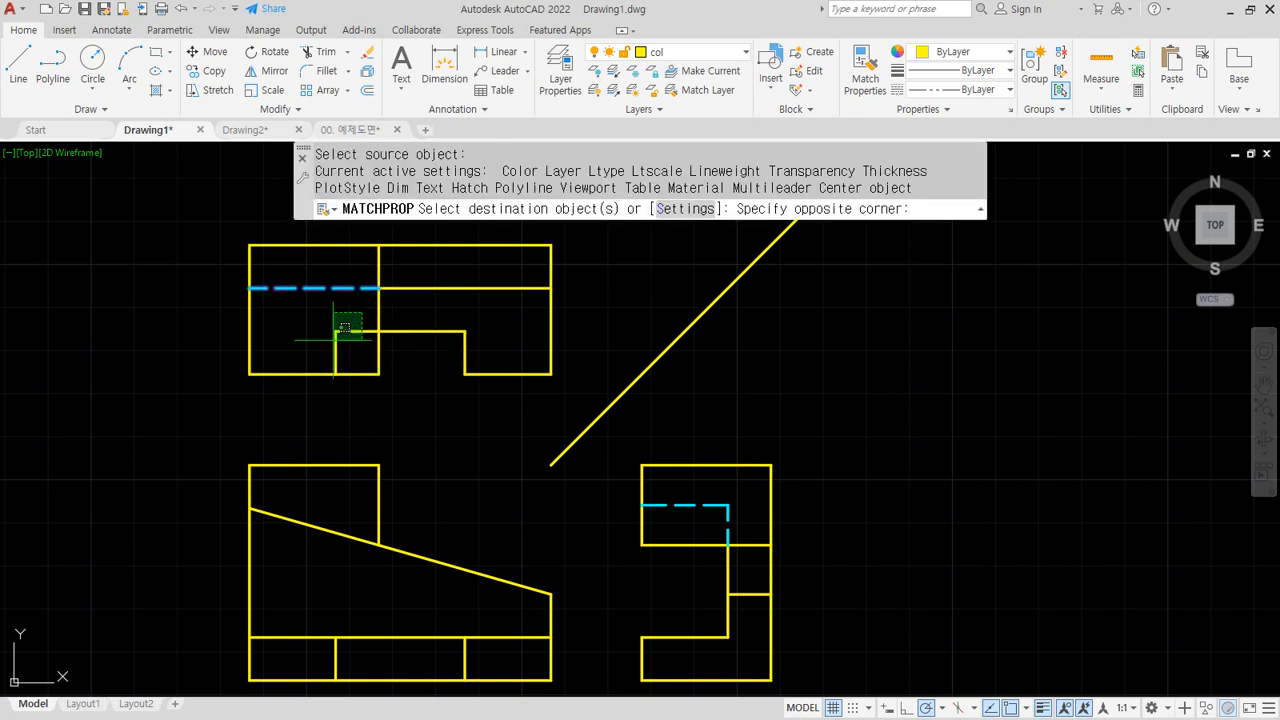
{"action": "left_click", "coordinate": [325, 350]}
{"action": "key", "text": "Return"}
{"action": "scroll", "coordinate": [470, 433], "scroll_direction": "down", "scroll_amount": 2}
{"action": "middle_click_drag", "start_coordinate": [758, 477], "coordinate": [801, 465]}
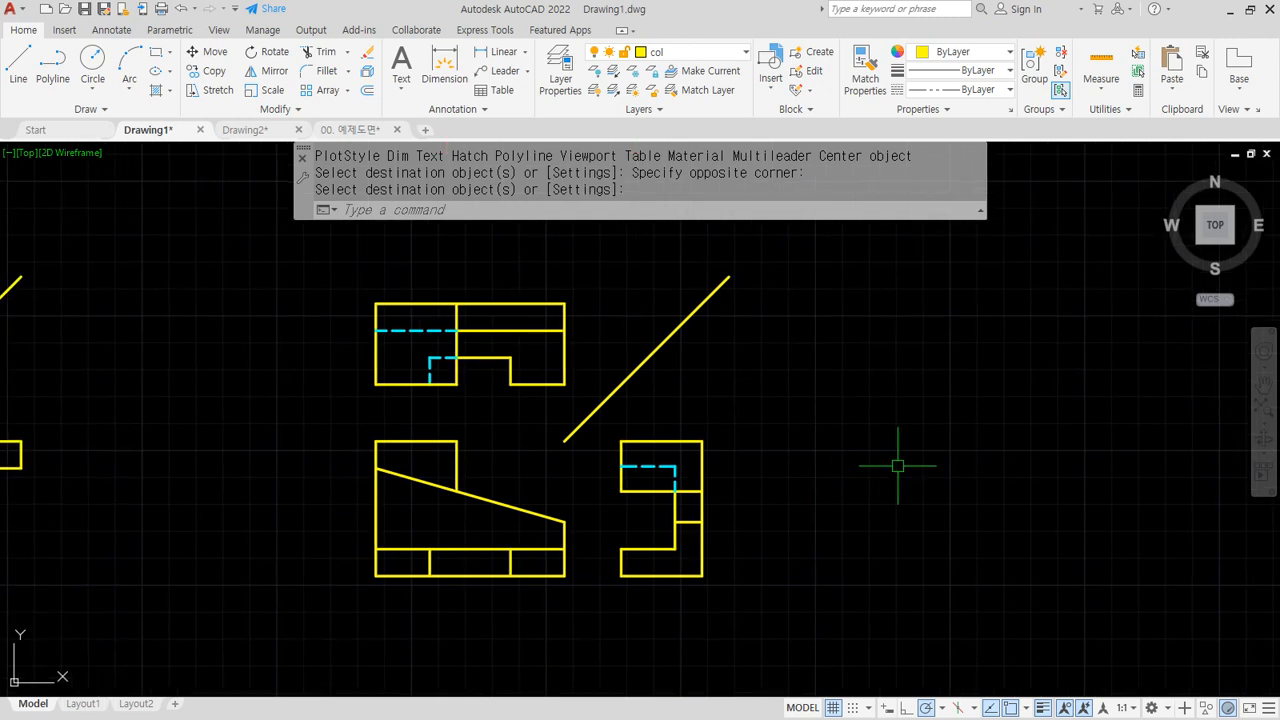